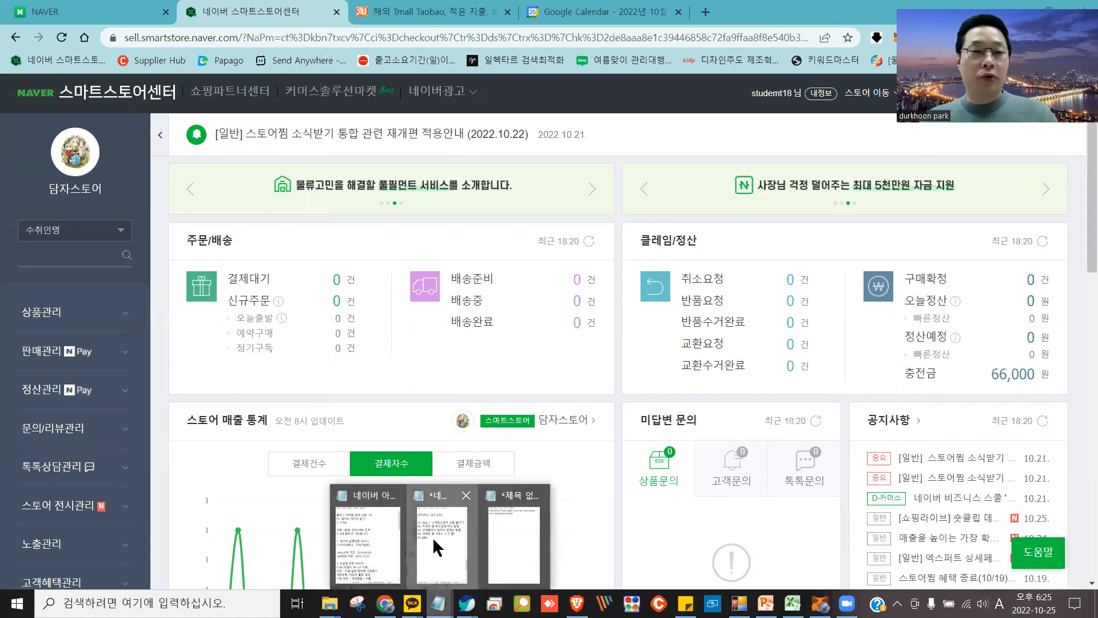
Bring the lecture notes in Notepad to the front and highlight agenda items 02–04
left_click(435, 543)
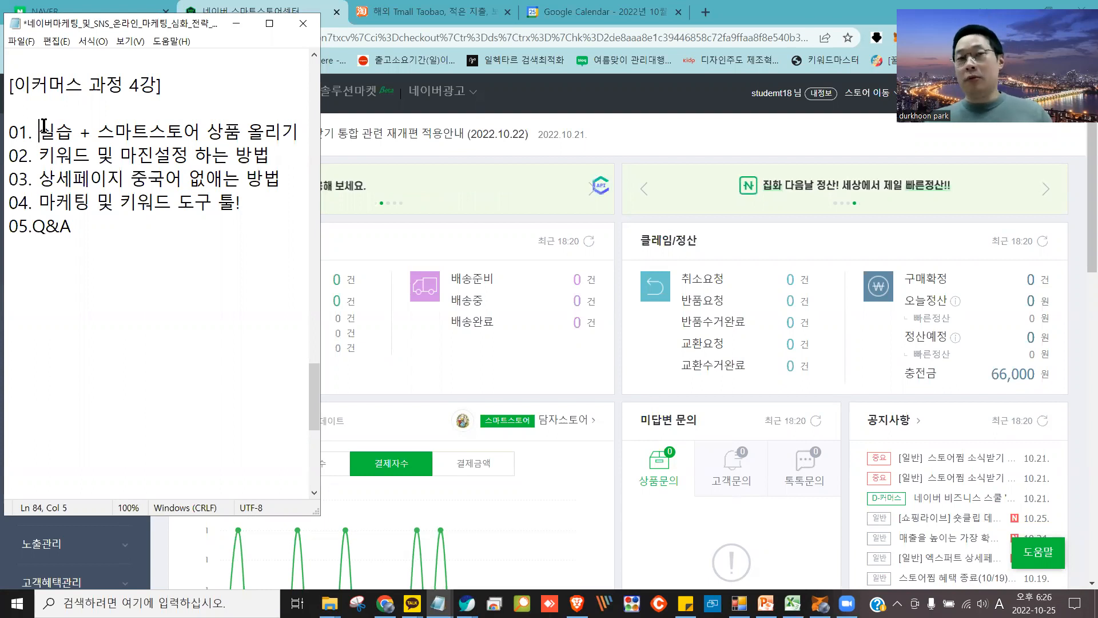
left_click(46, 154)
left_click_drag(56, 155, 280, 177)
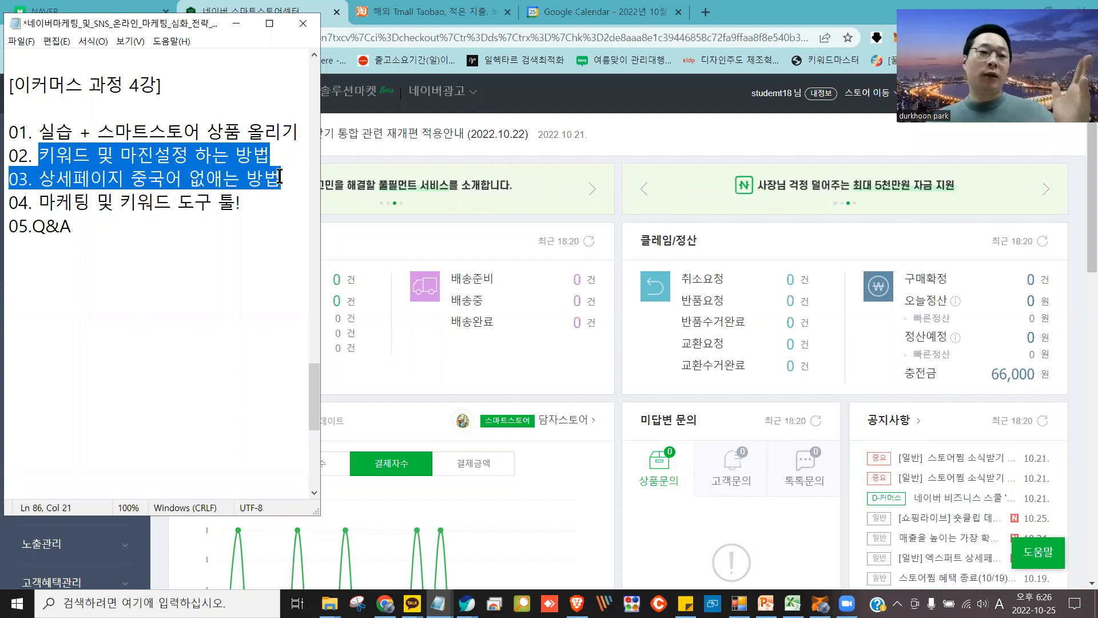
left_click_drag(280, 176, 273, 197)
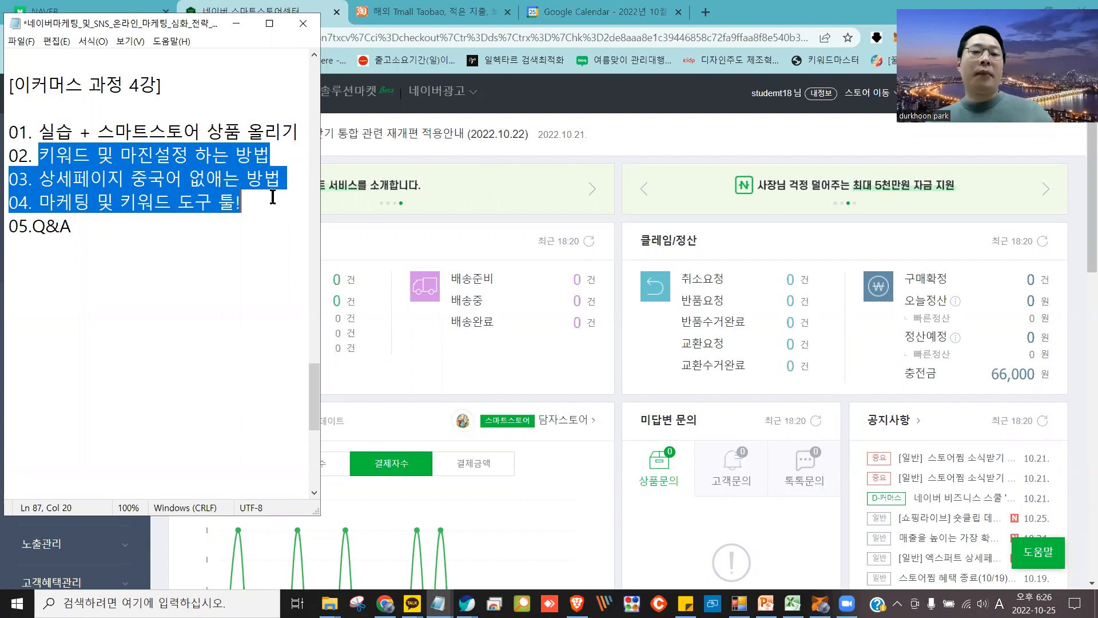
left_click(267, 204)
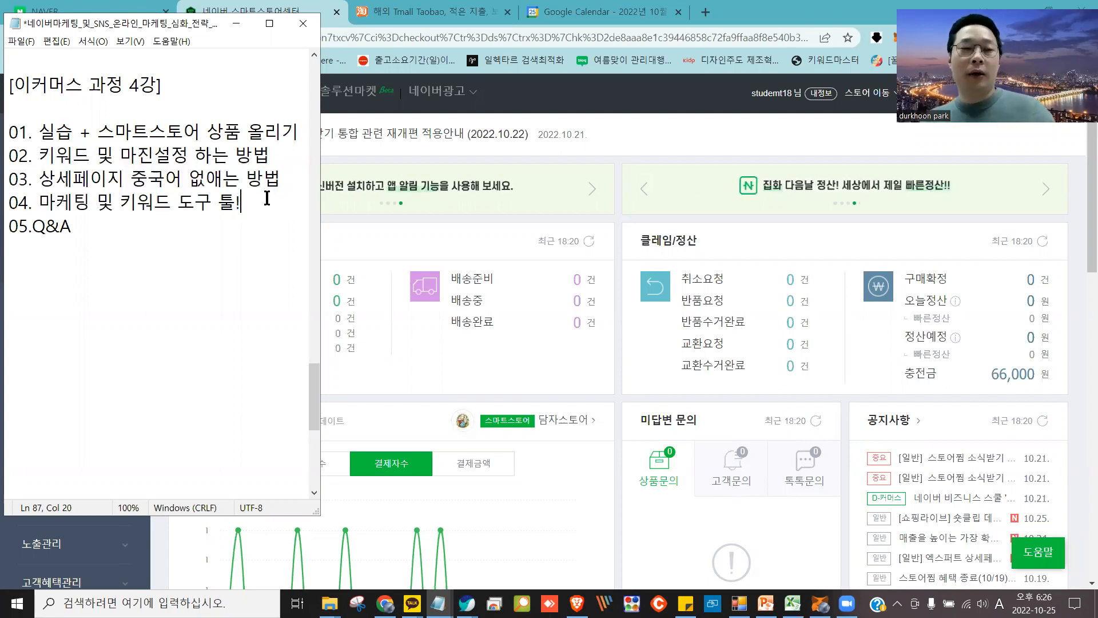
Insert a space after '05.' so the last item reads '05. Q&A'
left_click(40, 226)
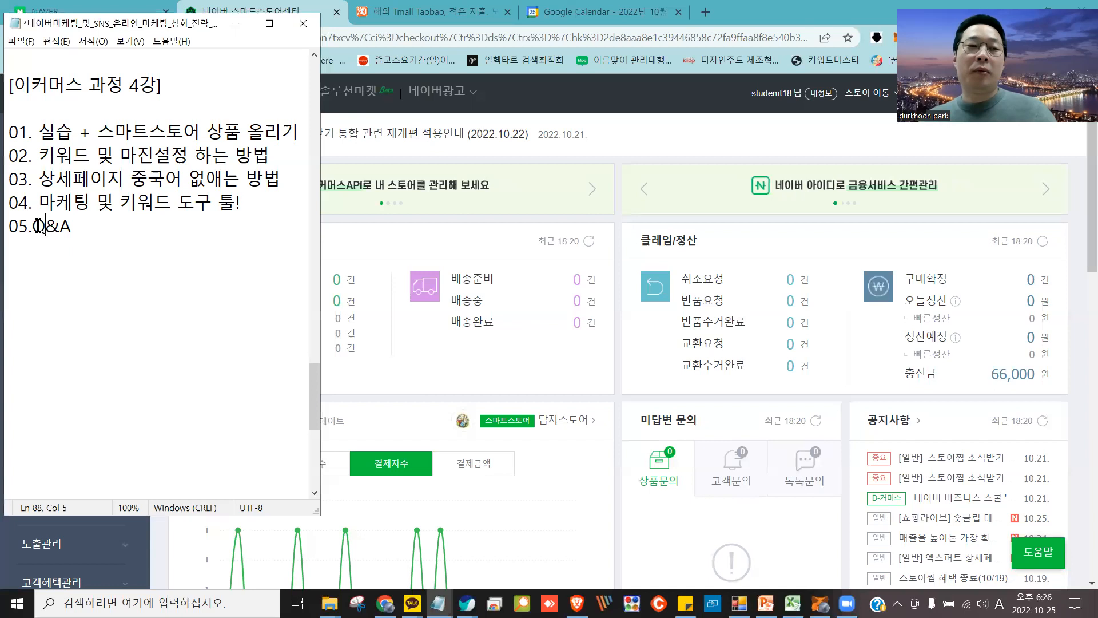
key("Left")
left_click(118, 232)
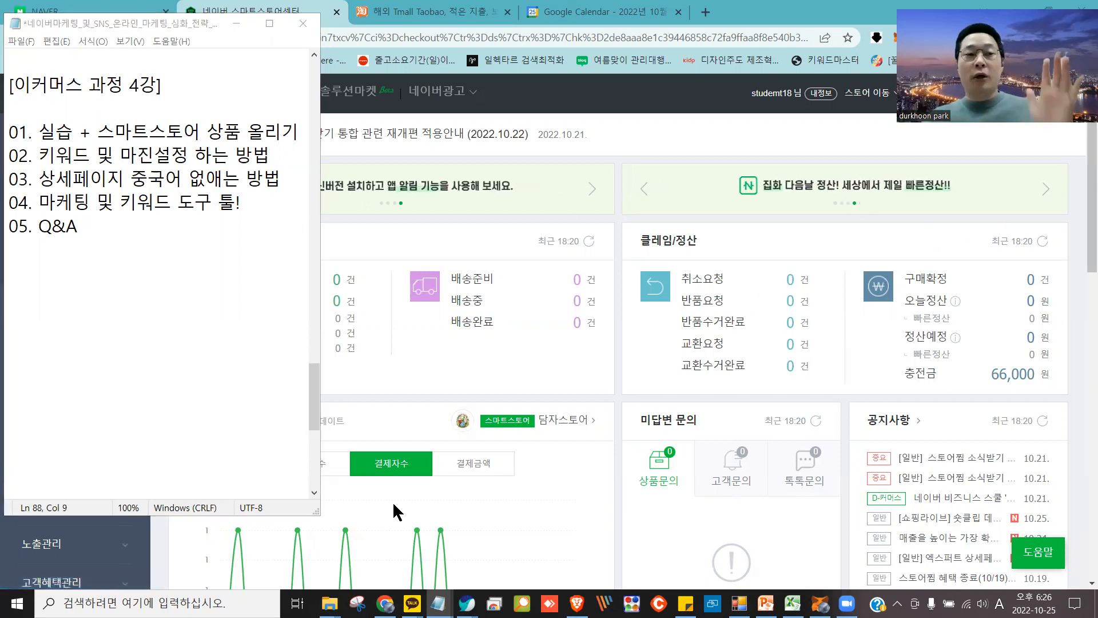
Stretch the Notepad window to full screen height and add two blank lines below the agenda
double_click(198, 517)
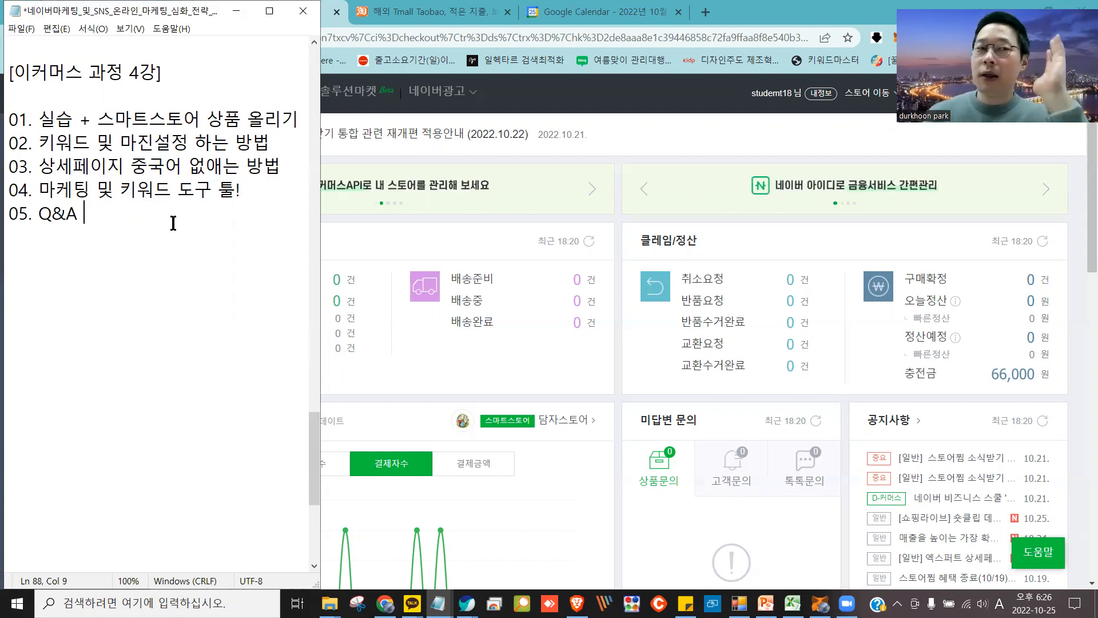
key("Return")
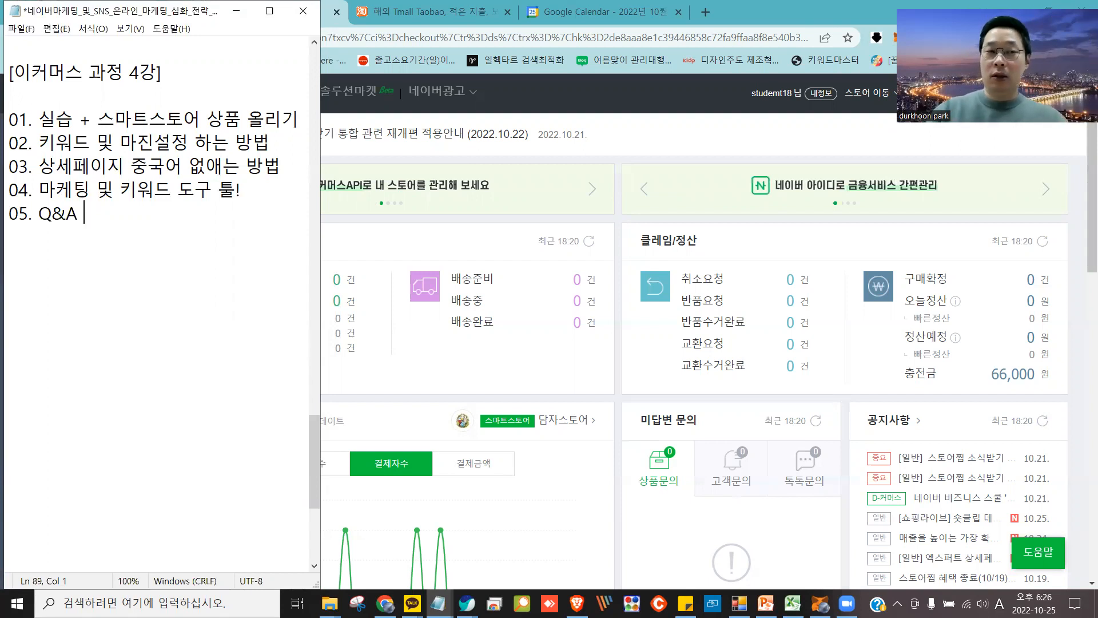
key("Return")
Type the Korean notes '스스 : 상품업로드 + 판매키워드 검색' and '관련 내용 : 1위~10위권 :'
type("tkd")
key("BackSpace")
key("BackSpace")
key("BackSpace")
key("Hangul")
type("스스 : ")
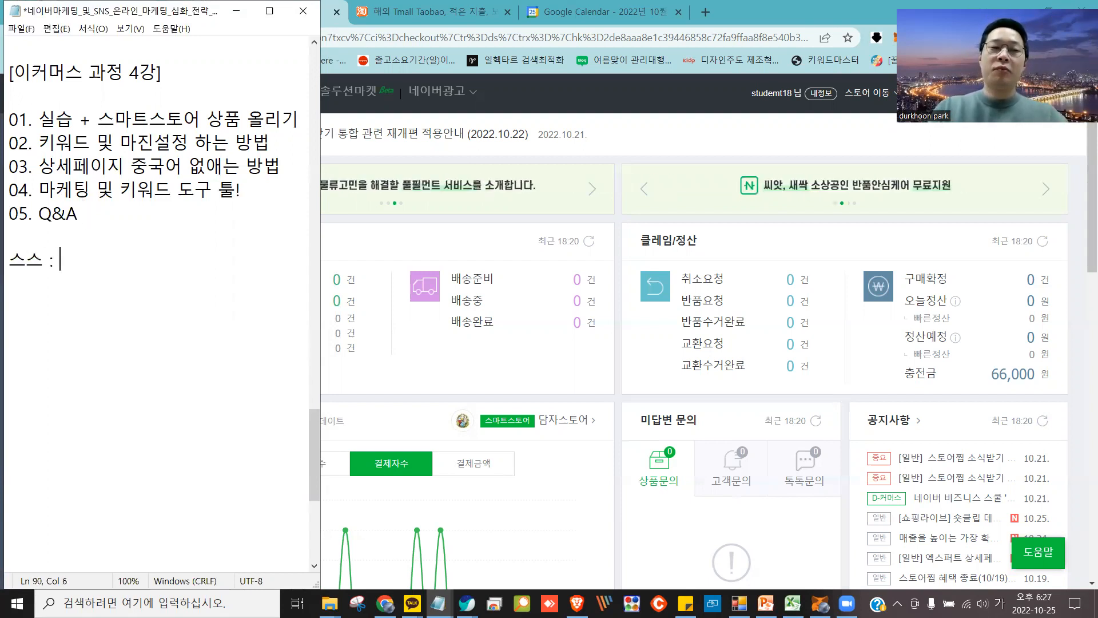
type("상품업로드 + ")
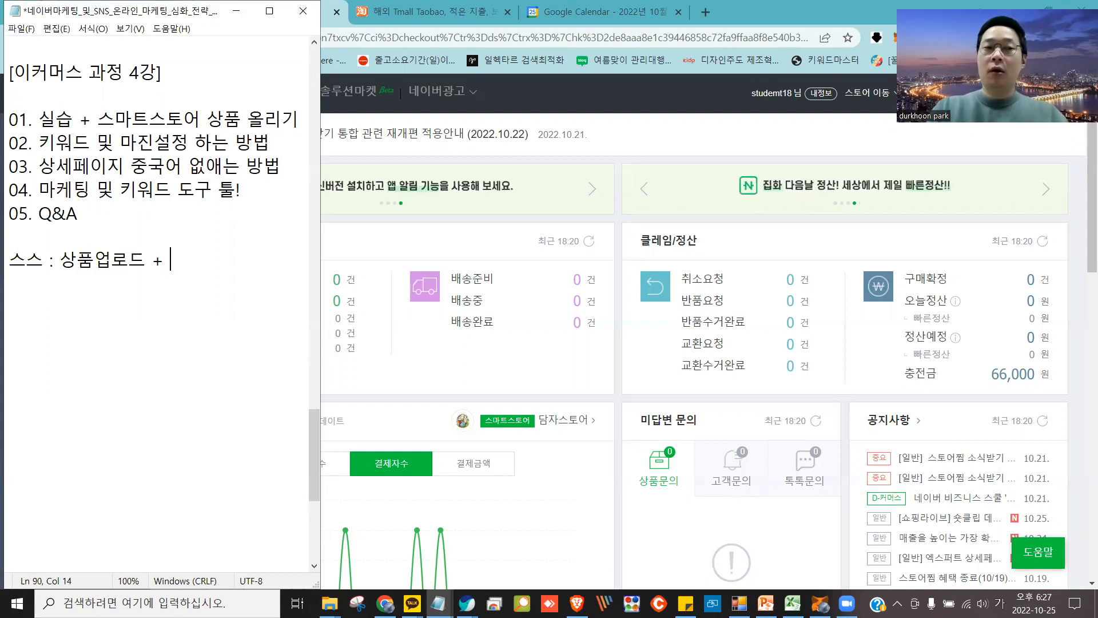
type("판매추기 :")
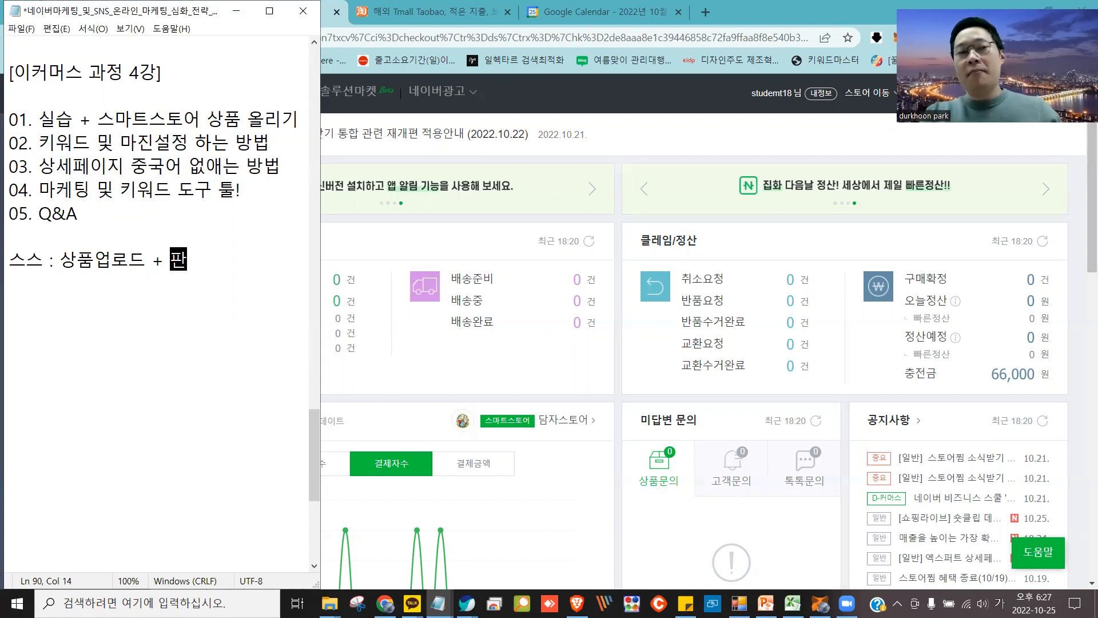
key("BackSpace")
key("BackSpace")
key("BackSpace")
key("BackSpace")
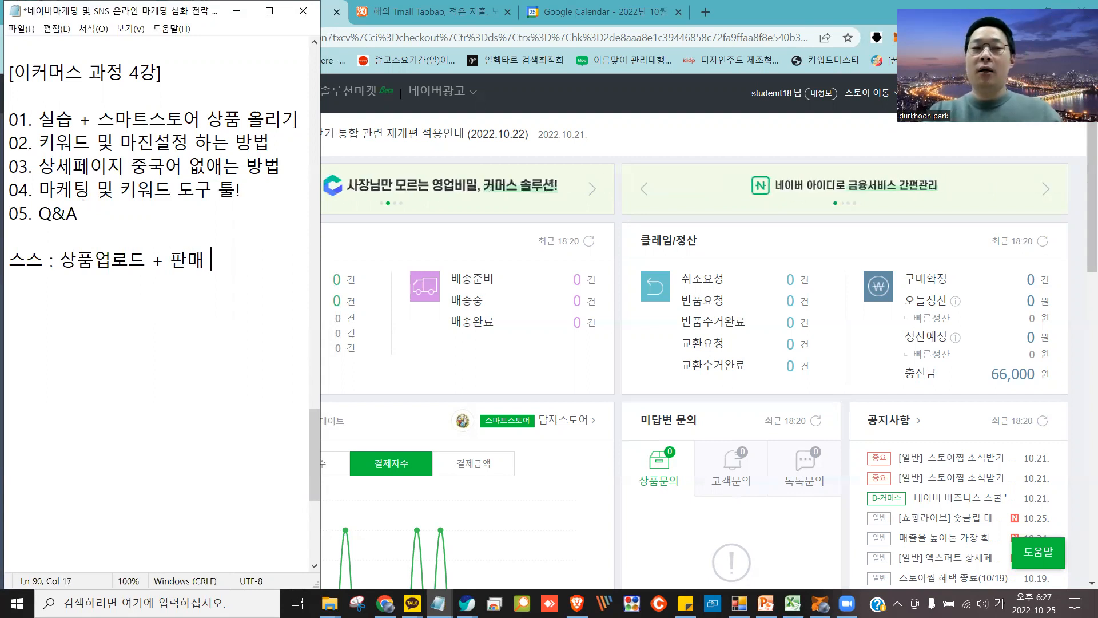
type("키워드 ")
type("검색 관련 내요")
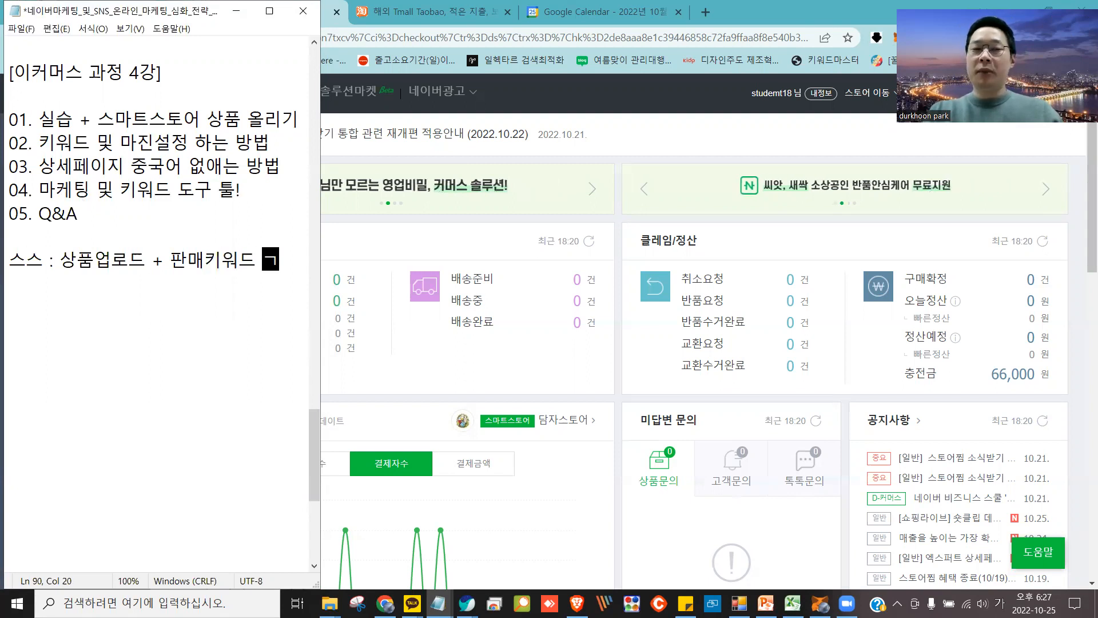
type("ㅇ :")
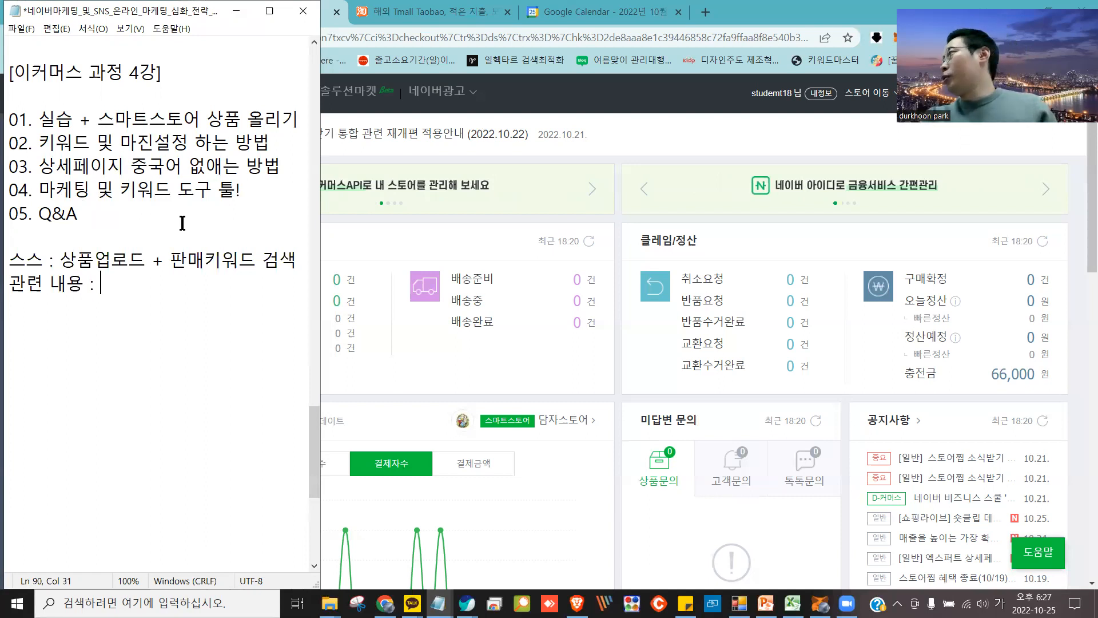
type("1위~")
type("10ㅇ")
type("위권 :")
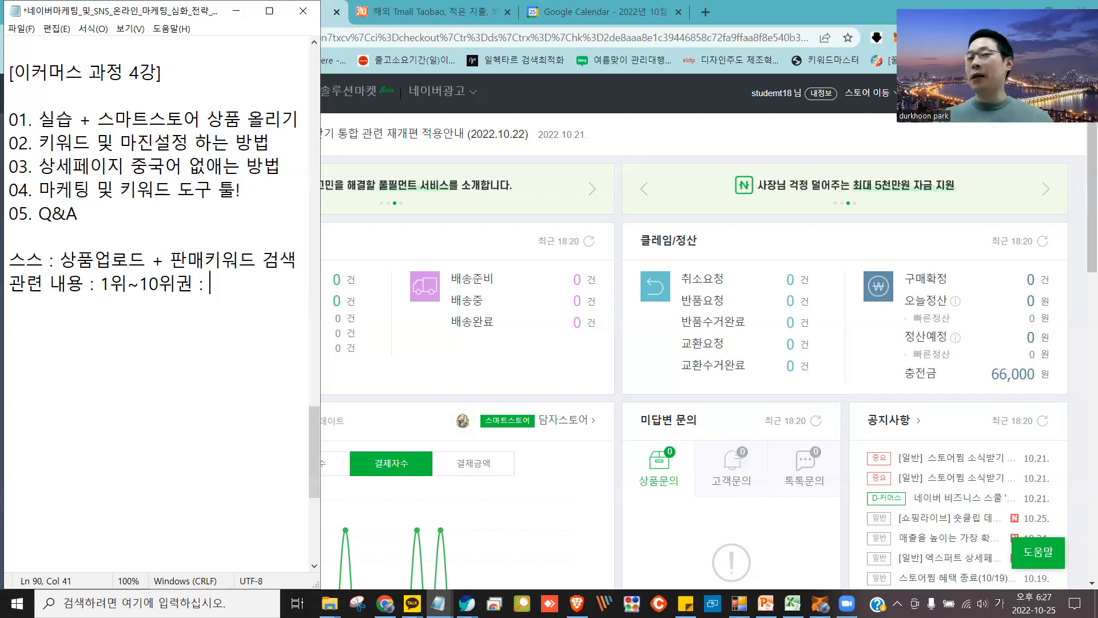
key("Return")
key("Return")
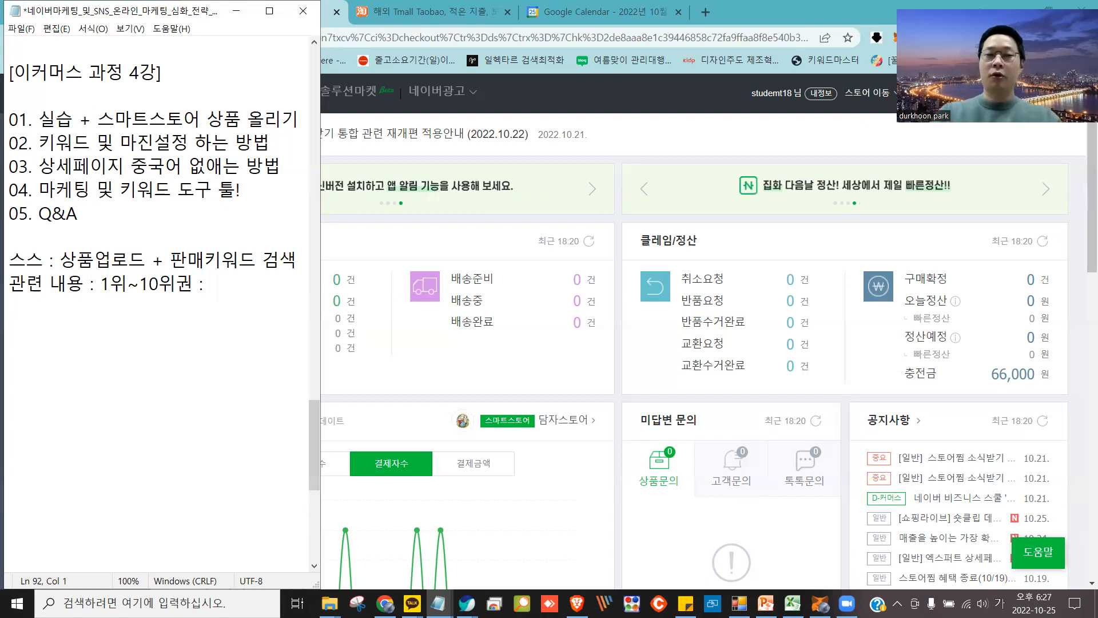
Type '강아지목줄 + 여행용 케리어(바퀴)', fixing the spacing around (바퀴)
type("강아지목ㅈ")
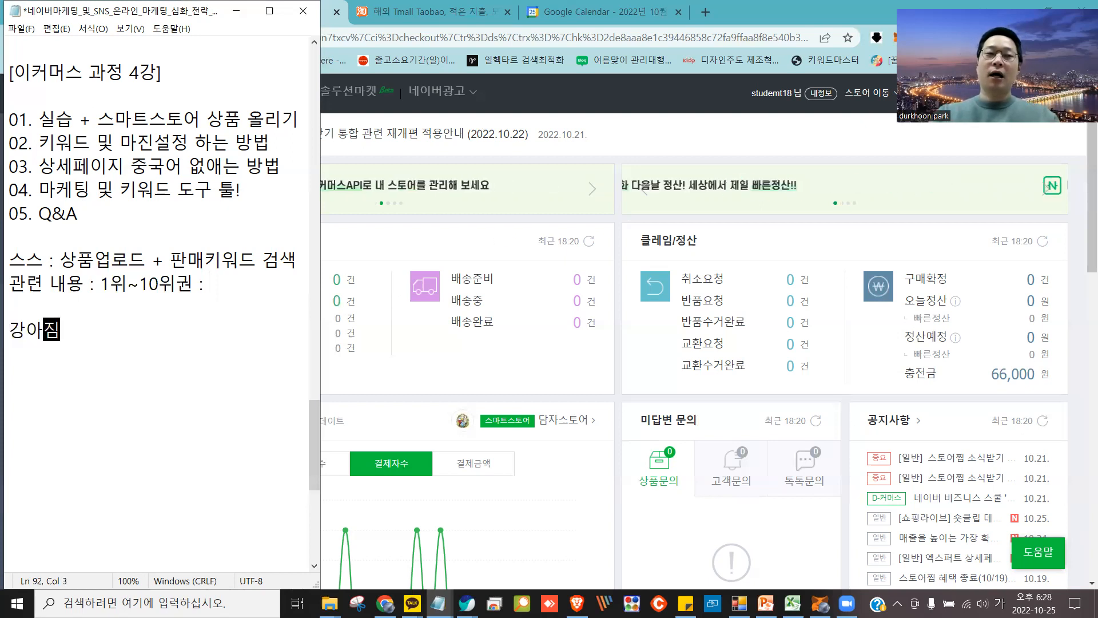
type("ㅜㄹ ")
type("+ ")
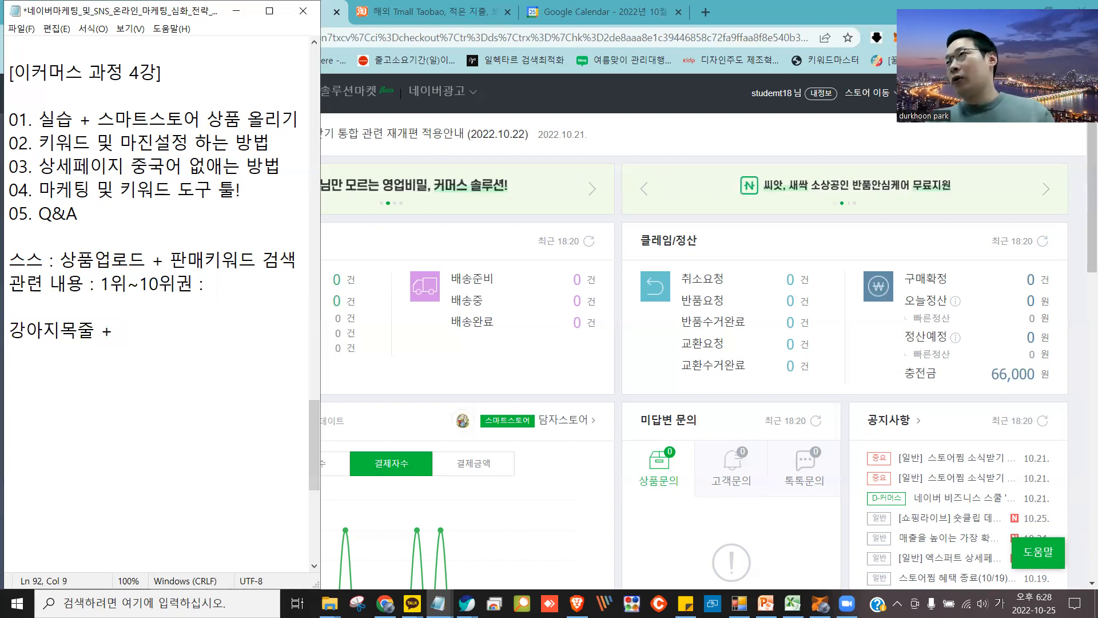
type("캐리ㅇ")
key("BackSpace")
key("BackSpace")
key("BackSpace")
key("BackSpace")
key("BackSpace")
type("+ 케리어 ")
type("(")
type(" 바퀴")
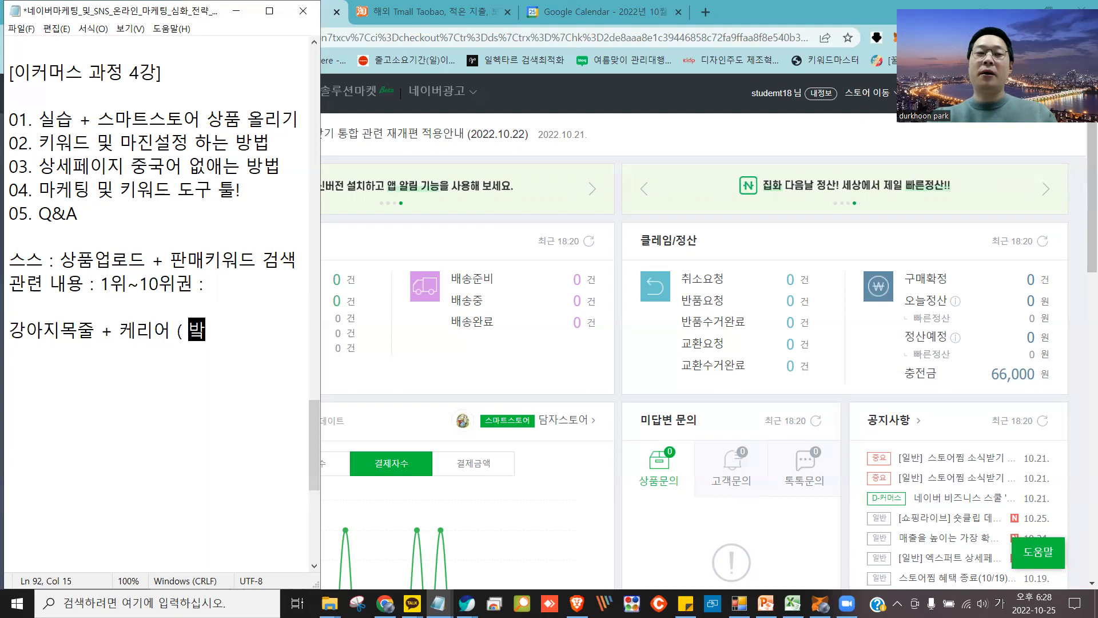
type(")")
key("Left")
key("Left")
key("Left")
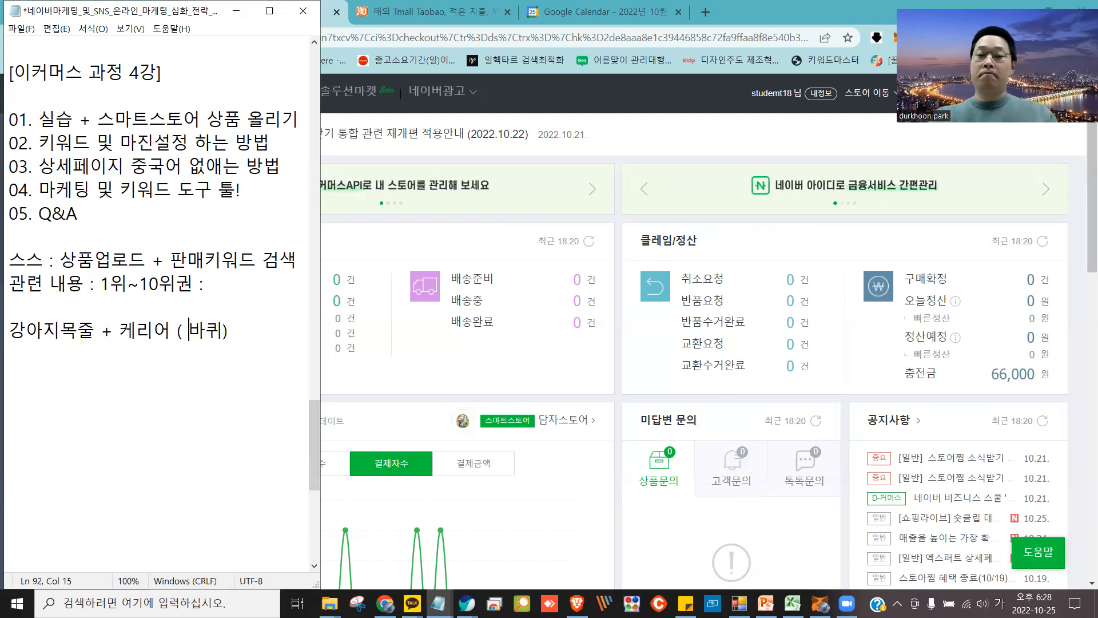
key("BackSpace")
key("Left")
key("Left")
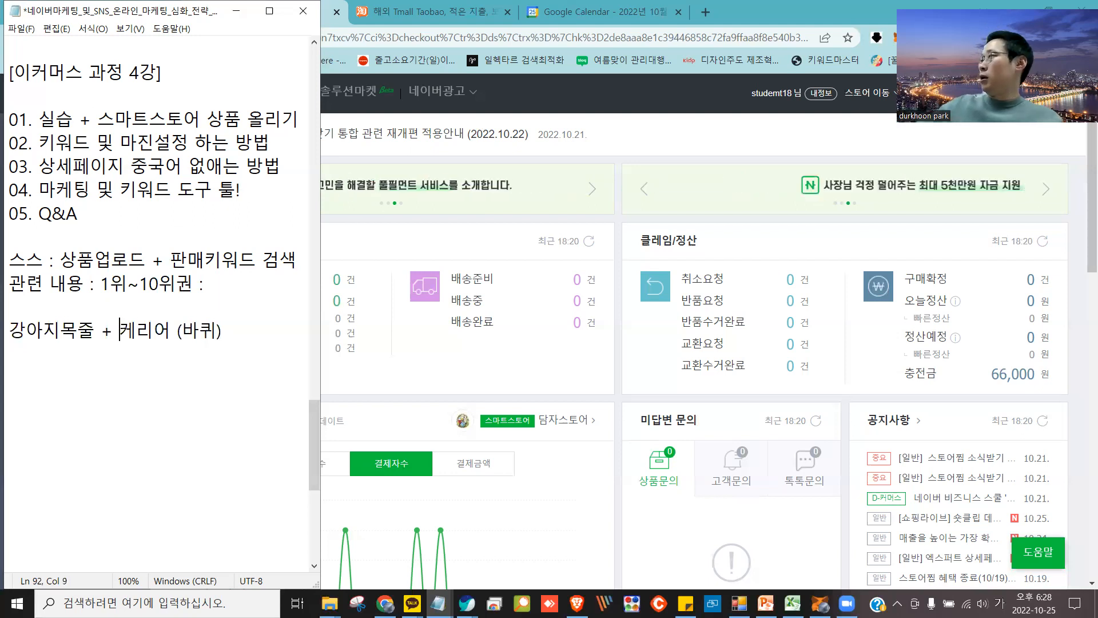
type("여행용")
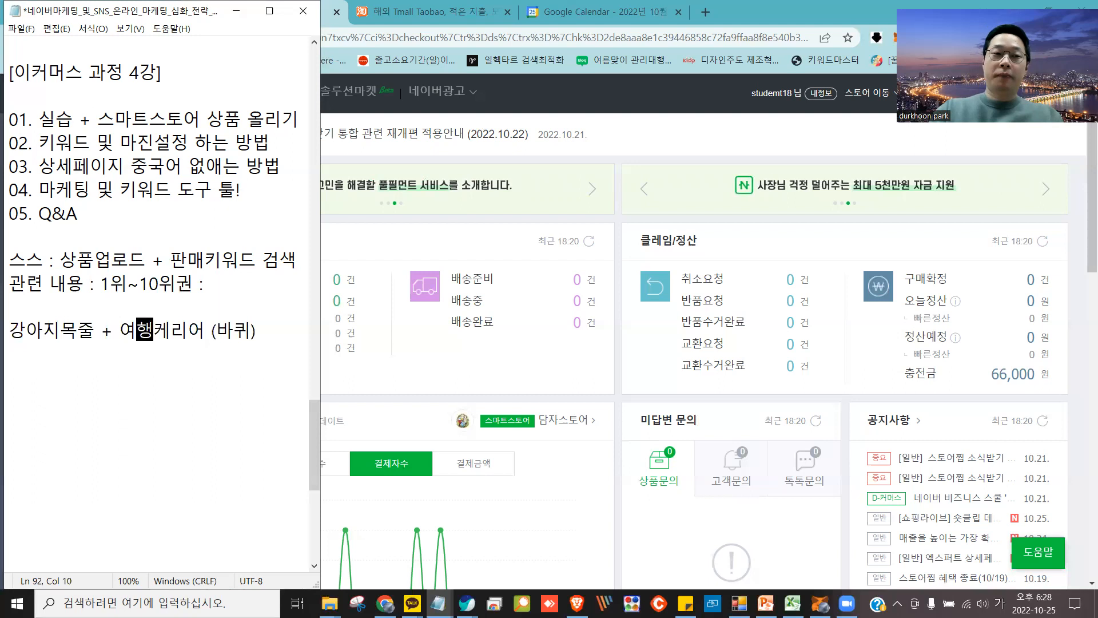
key("Right")
key("Right")
key("Right")
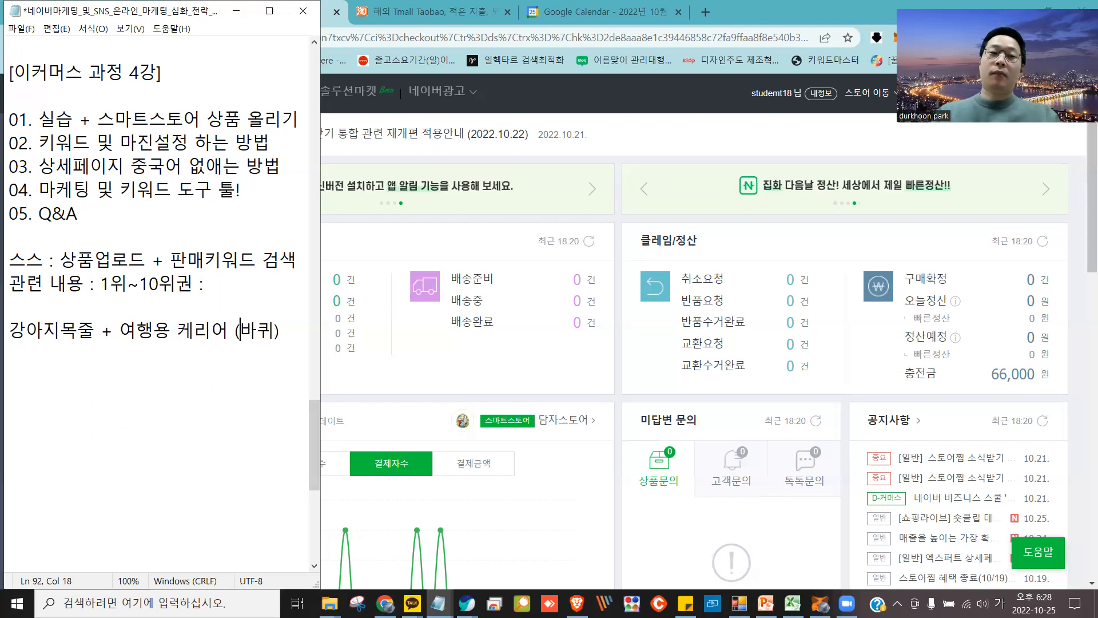
key("Delete")
key("Right")
key("Right")
key("Right")
key("Right")
key("Return")
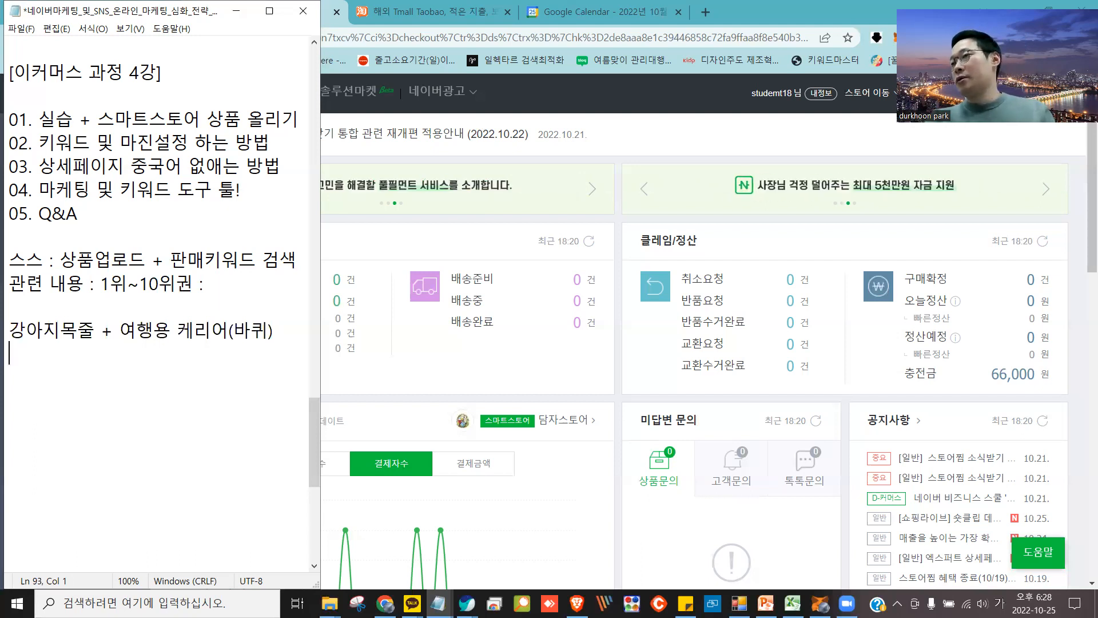
Type the product pair '독서테이블 + 업소용 고기테이블' on the next line
type("독서텐")
type("이블 +")
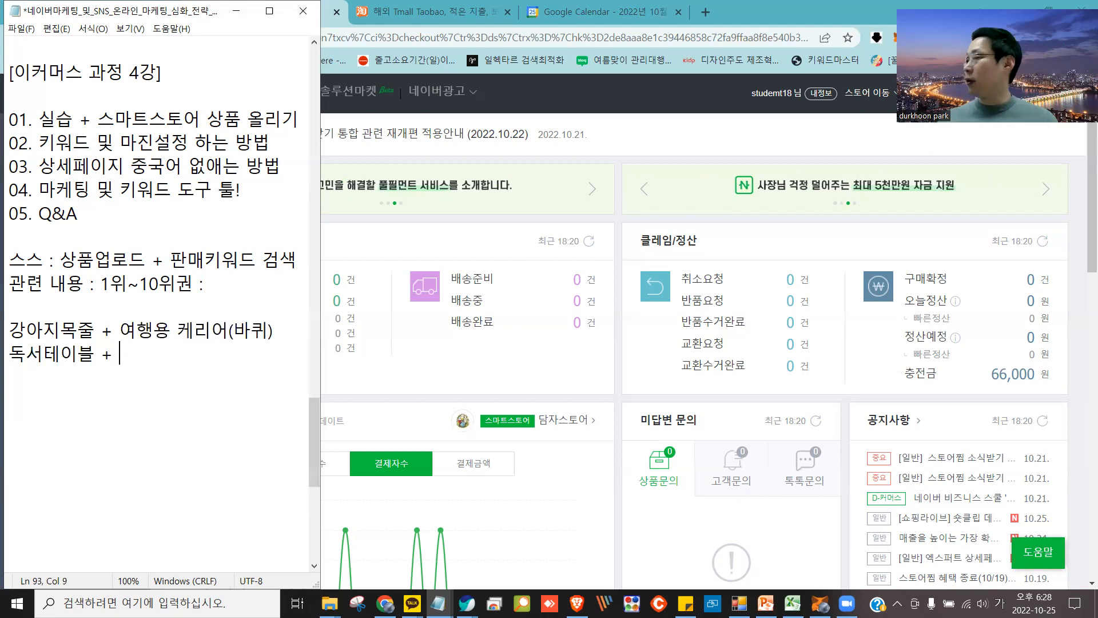
type("업소용 고기")
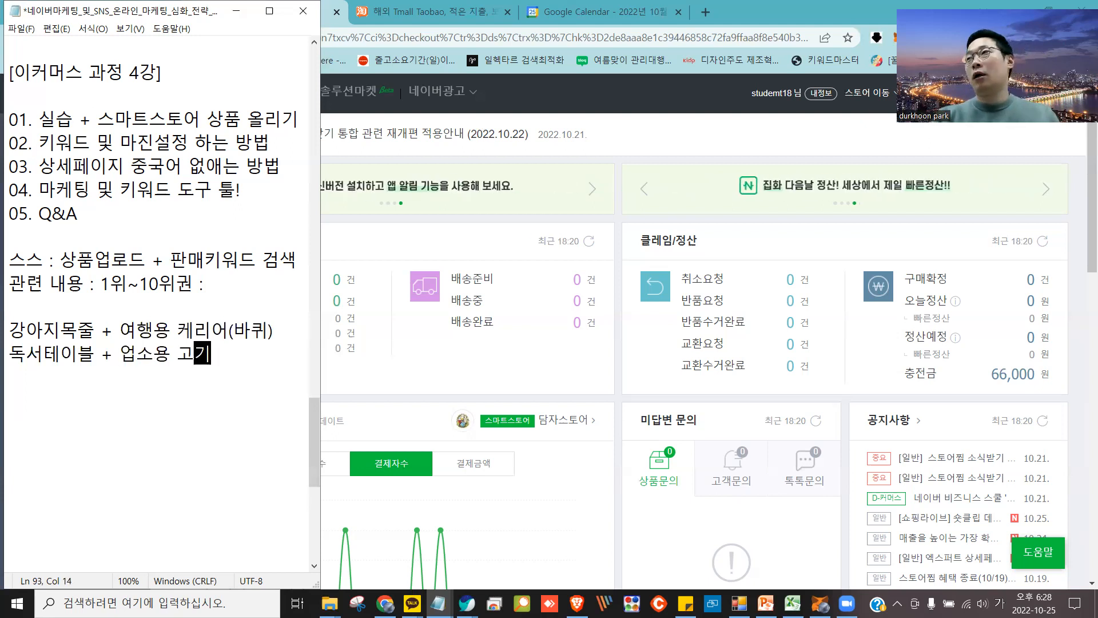
type("텡이블")
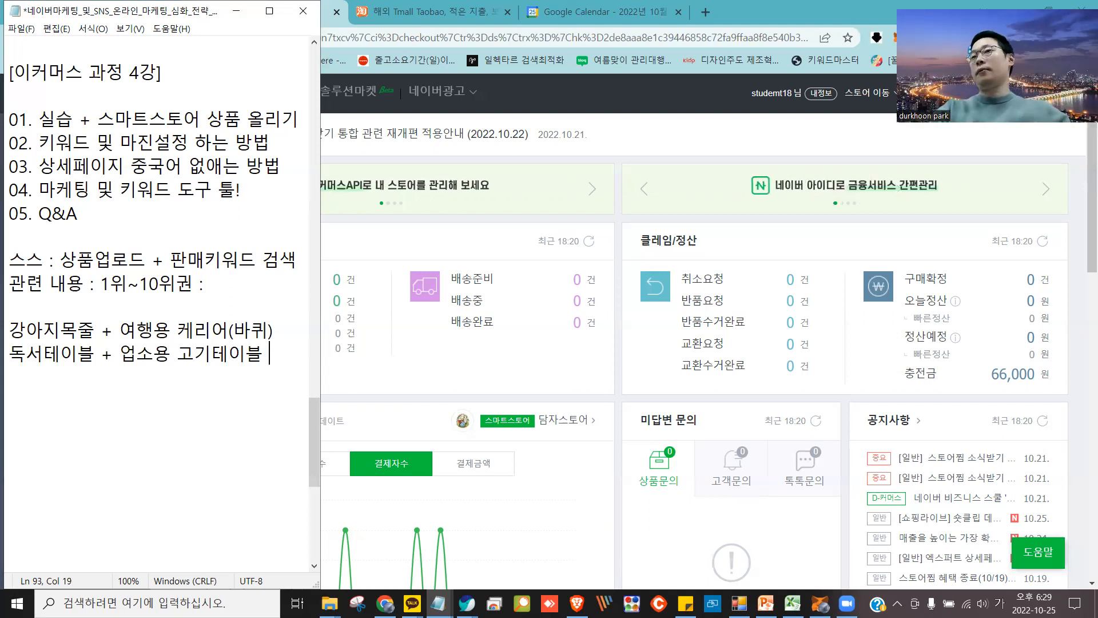
key("Return")
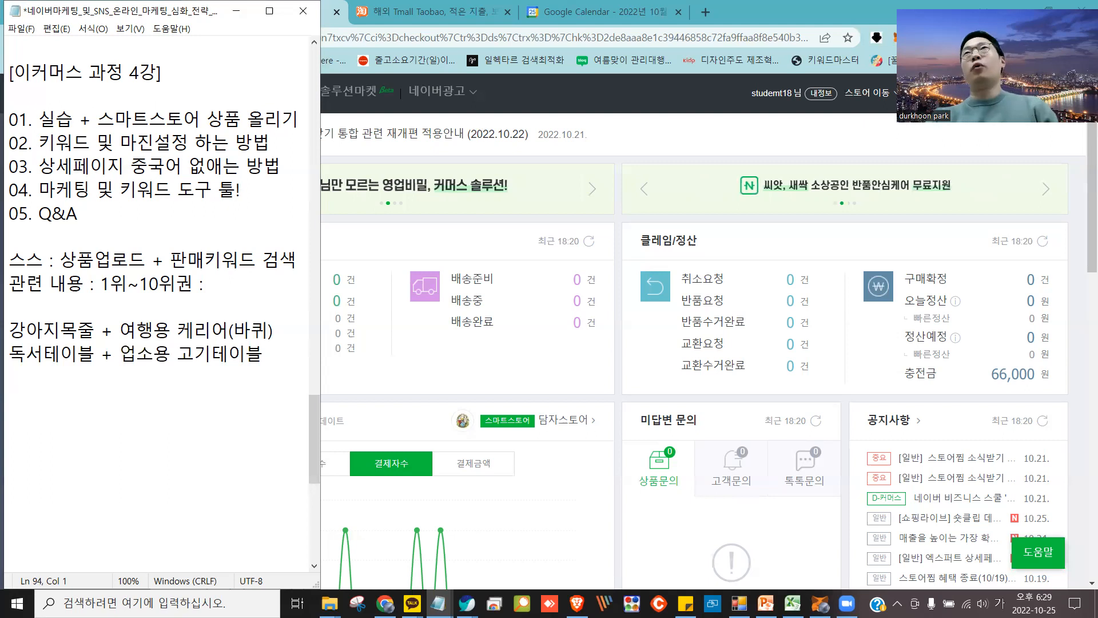
Add the lines '소독약 (수영장) +' and 'ABC 상품 잘팔고 !!! <- XXX'
type("소독")
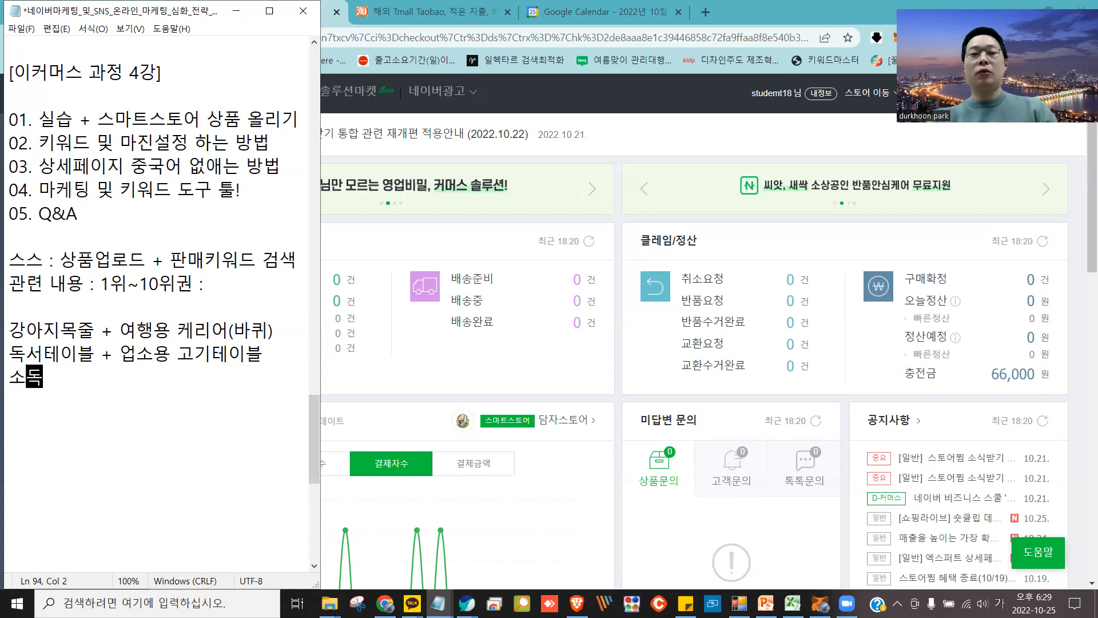
type("약 (수영장) ")
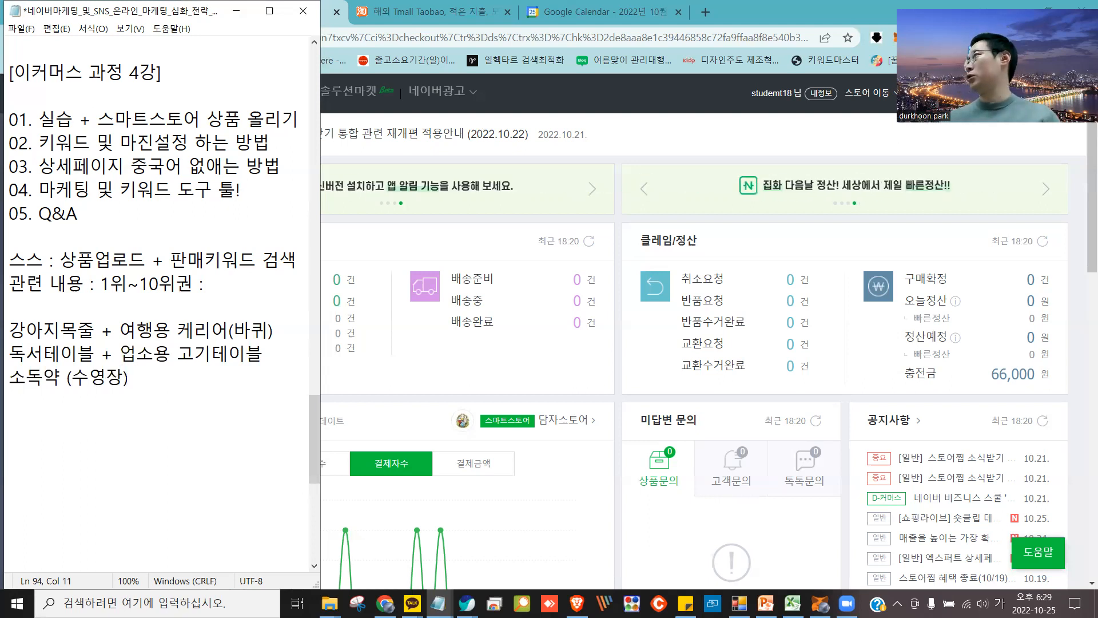
type("+")
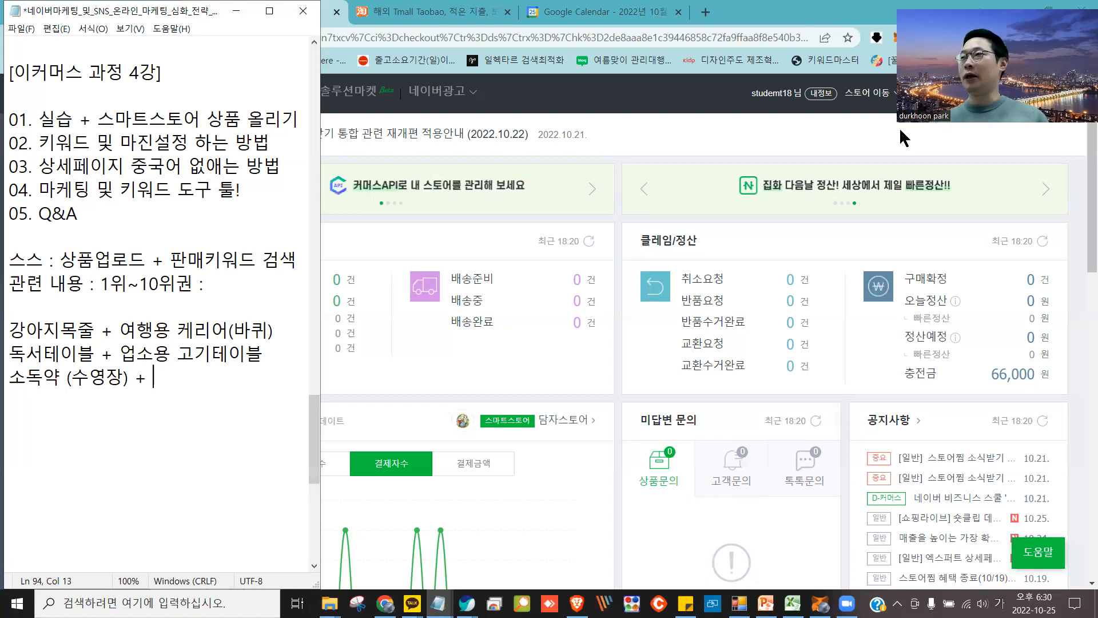
key("Return")
key("Hangul")
type("ABC 상품 잘팔")
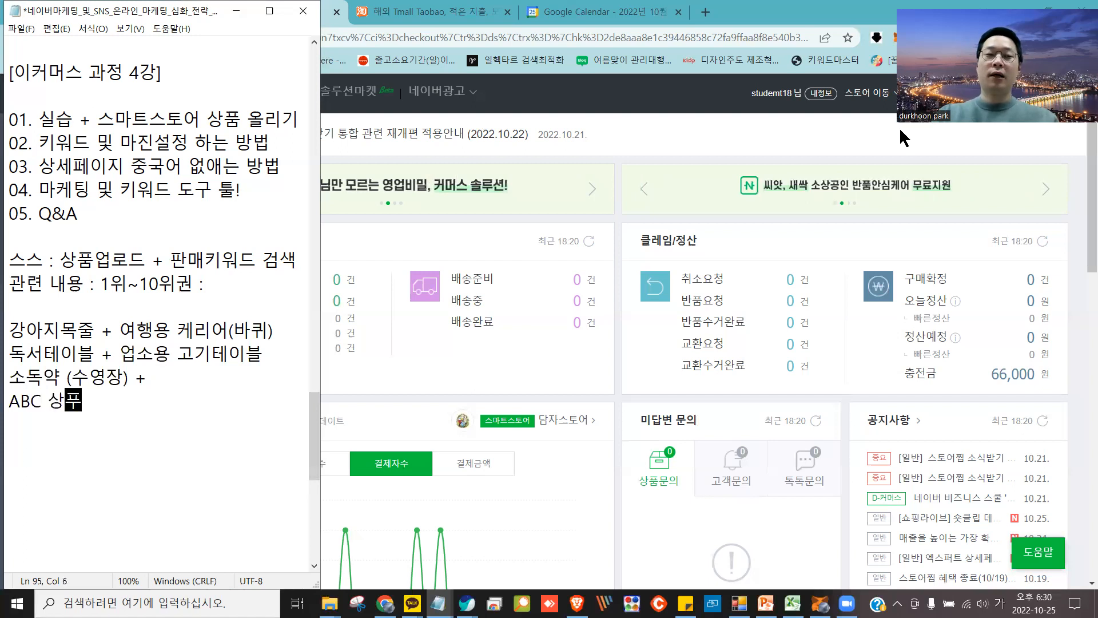
type("고 !!! ")
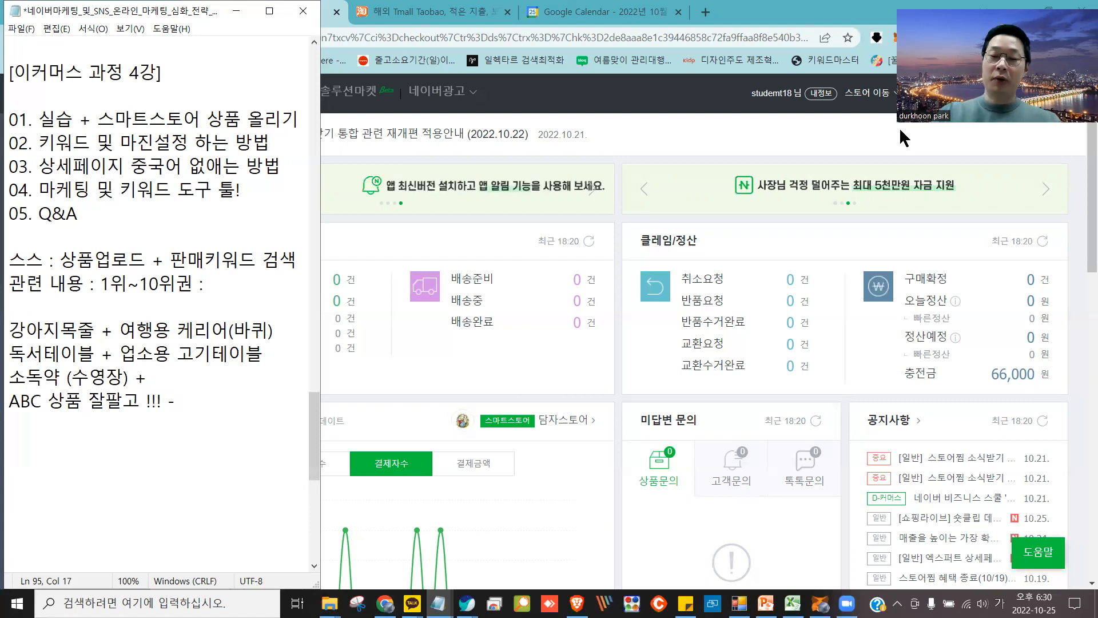
type("<-")
key("Hangul")
type("XXX")
key("Return")
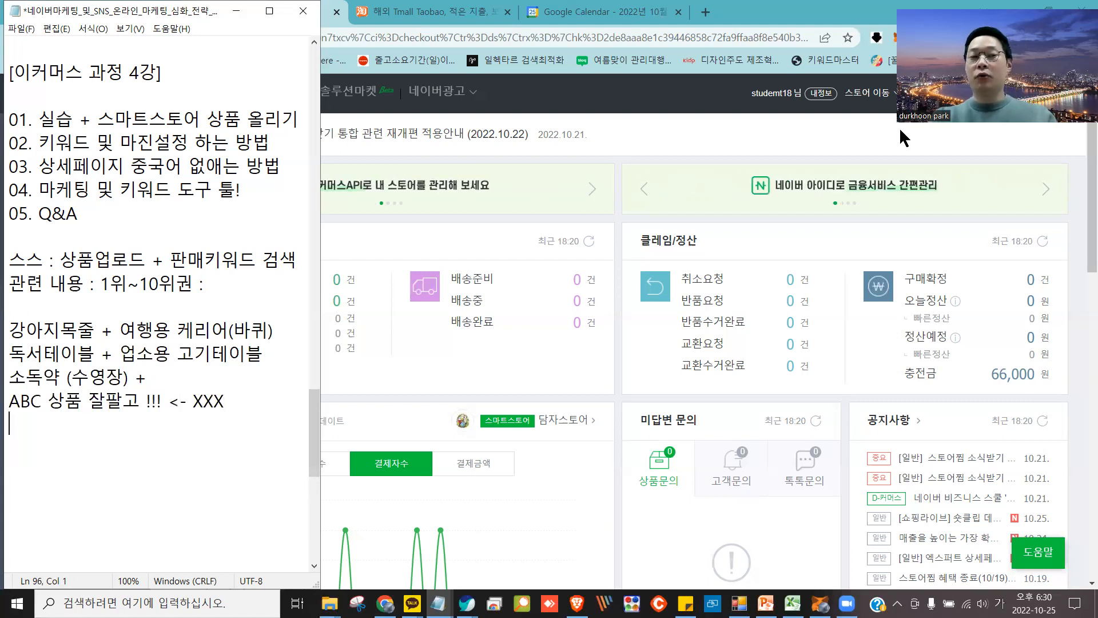
Add the line '남들이 잘 팔린다고 하는 상품 업로드!!' followed by a blank line
type("skaem")
key("BackSpace")
key("BackSpace")
key("BackSpace")
key("BackSpace")
key("BackSpace")
key("Hangul")
type("마")
key("BackSpace")
key("BackSpace")
type("남들이 ")
type("잘 팔")
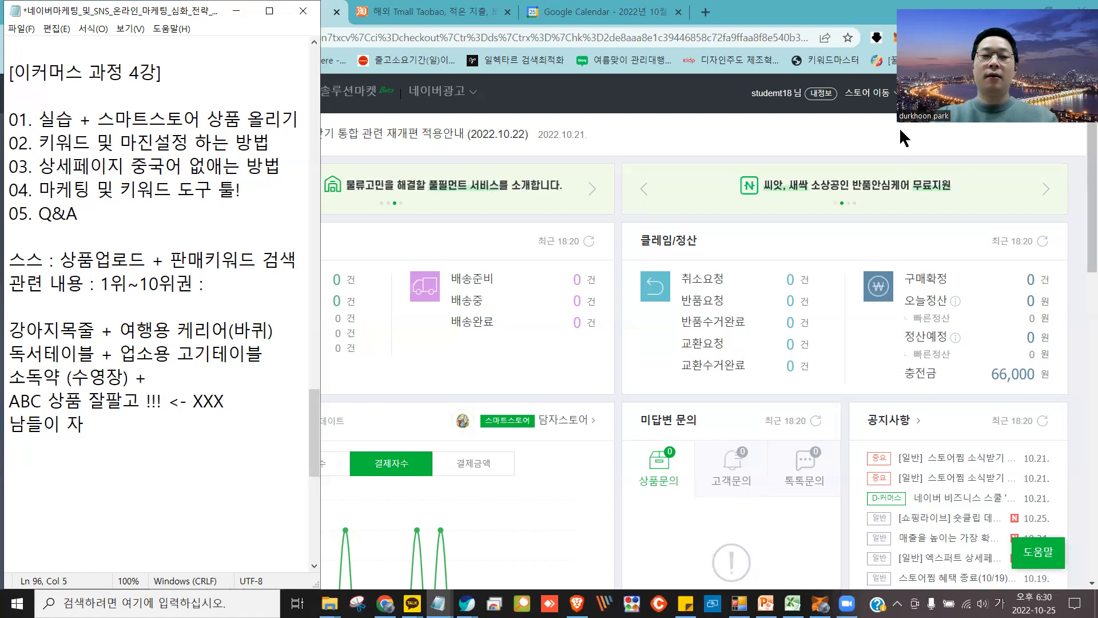
type("린다고 하는 ")
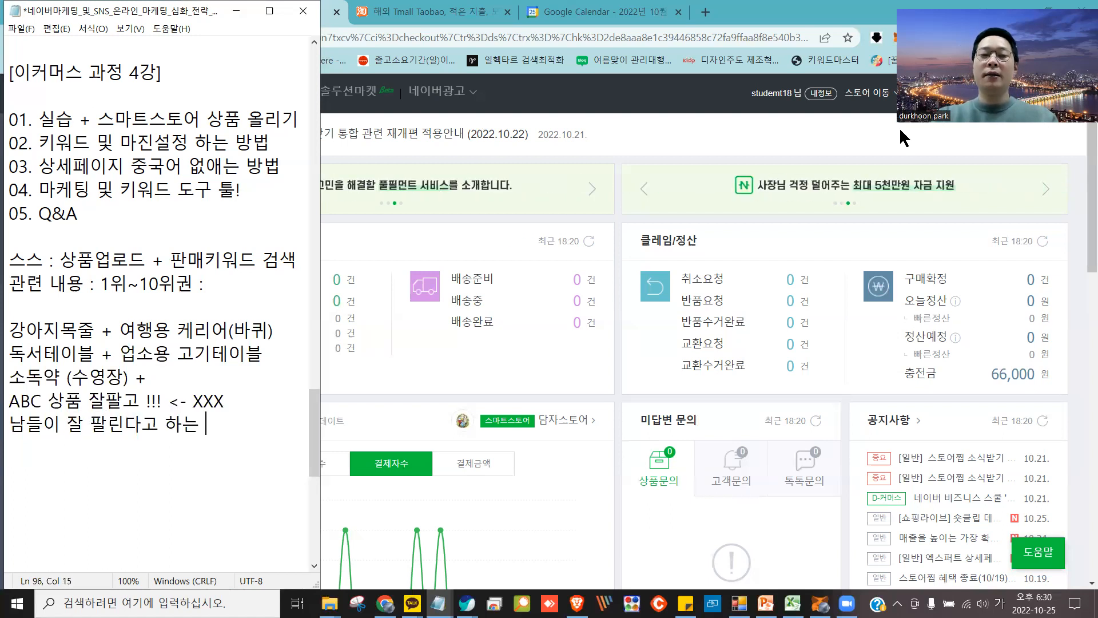
type("상품 업로드!!")
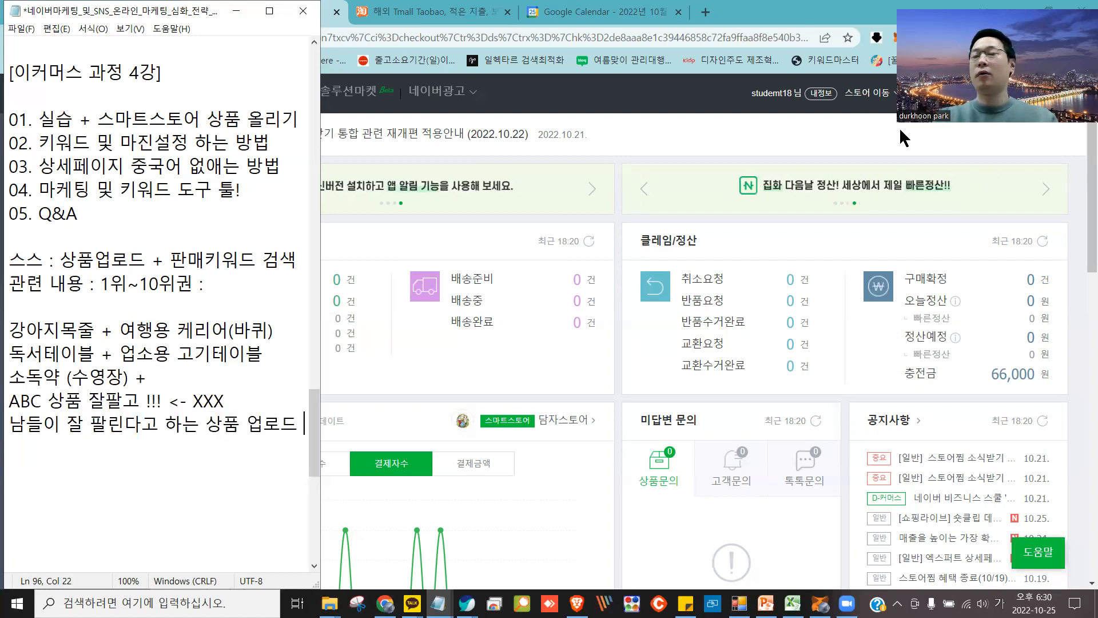
key("Return")
key("Return")
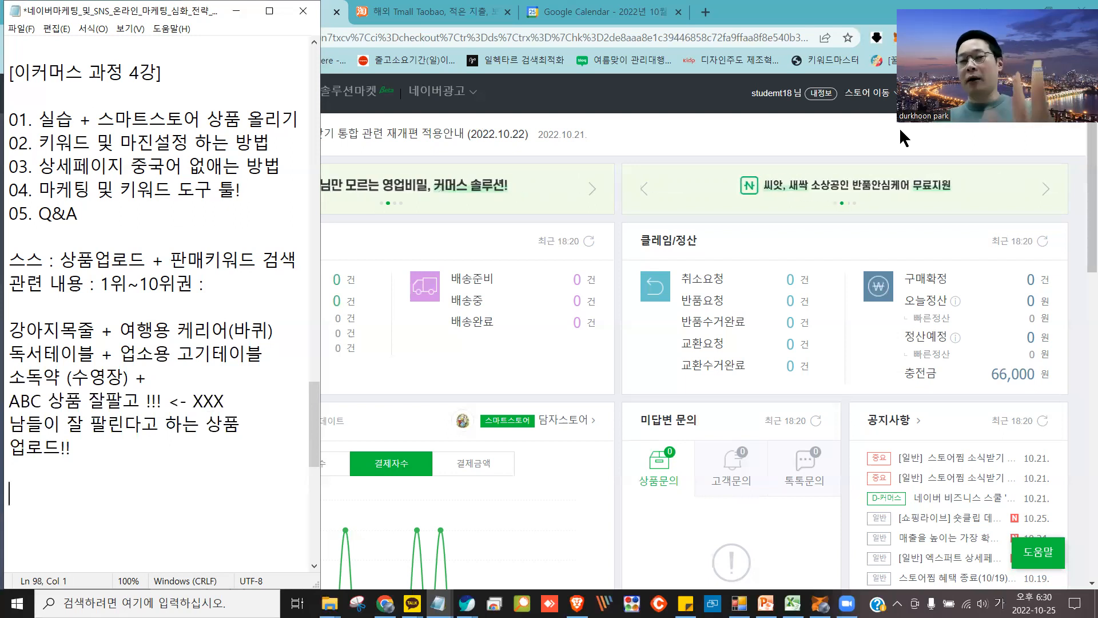
left_click_drag(212, 353, 119, 360)
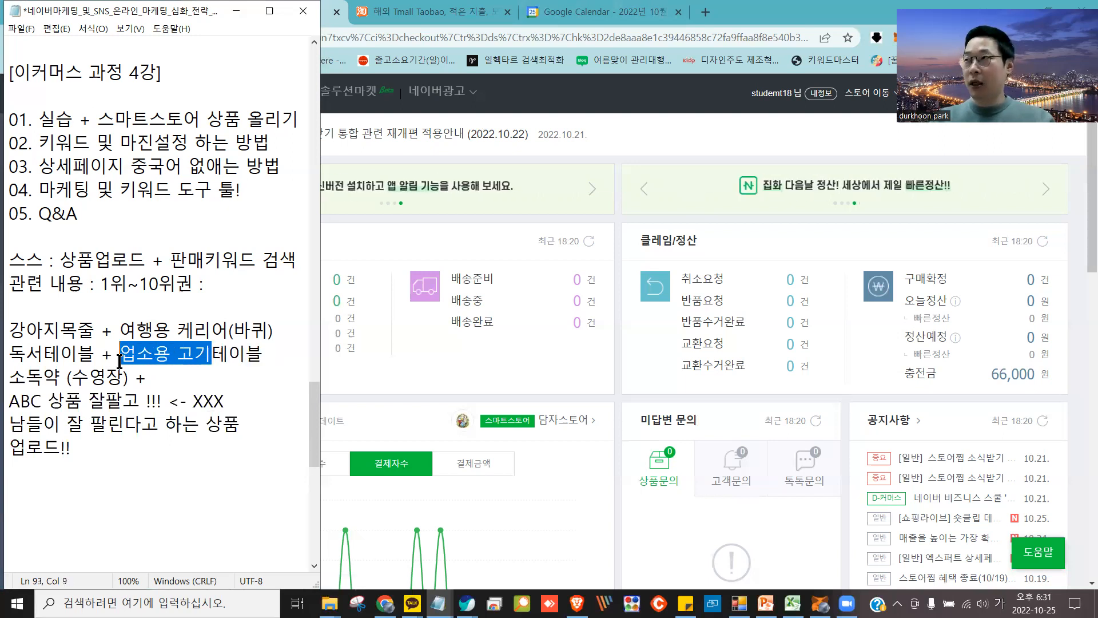
left_click(119, 360)
left_click_drag(95, 355, 44, 356)
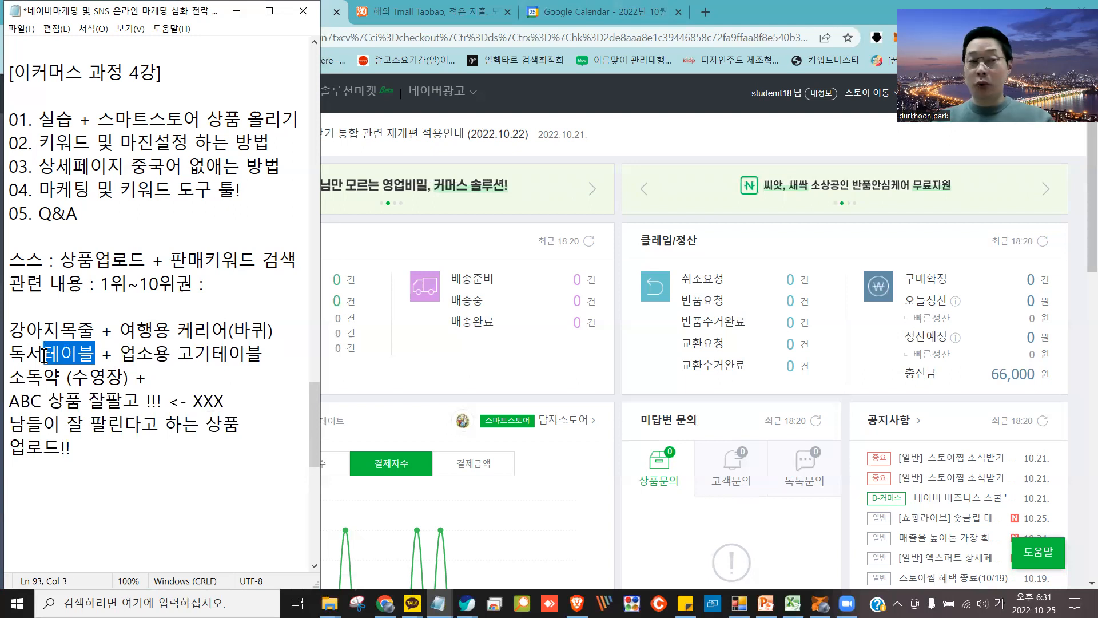
left_click(95, 331)
left_click_drag(95, 331, 67, 332)
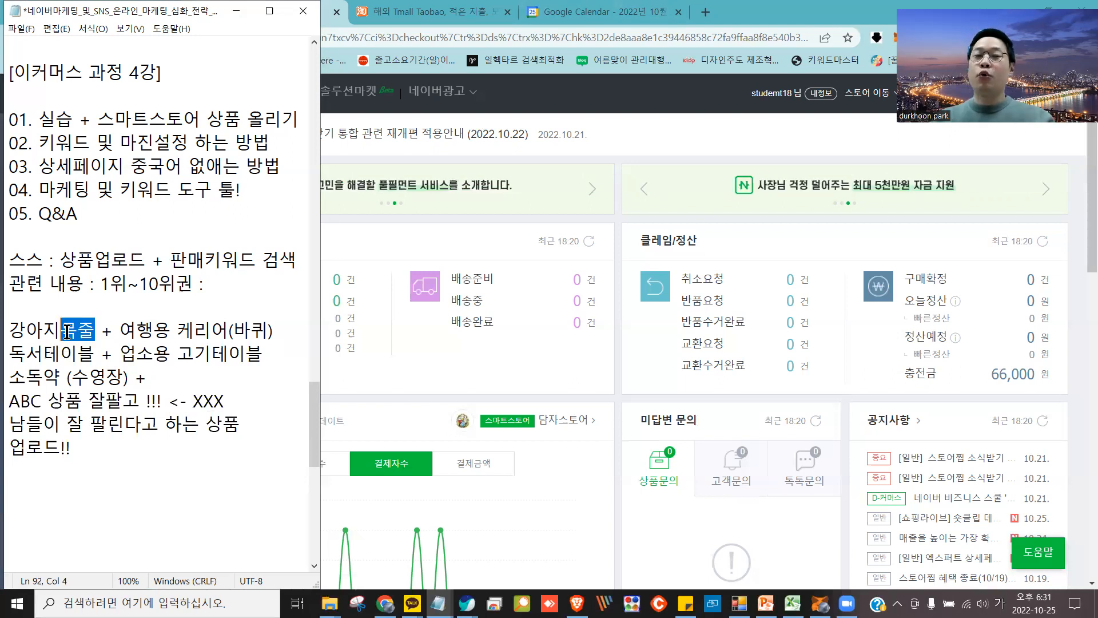
left_click_drag(176, 331, 229, 330)
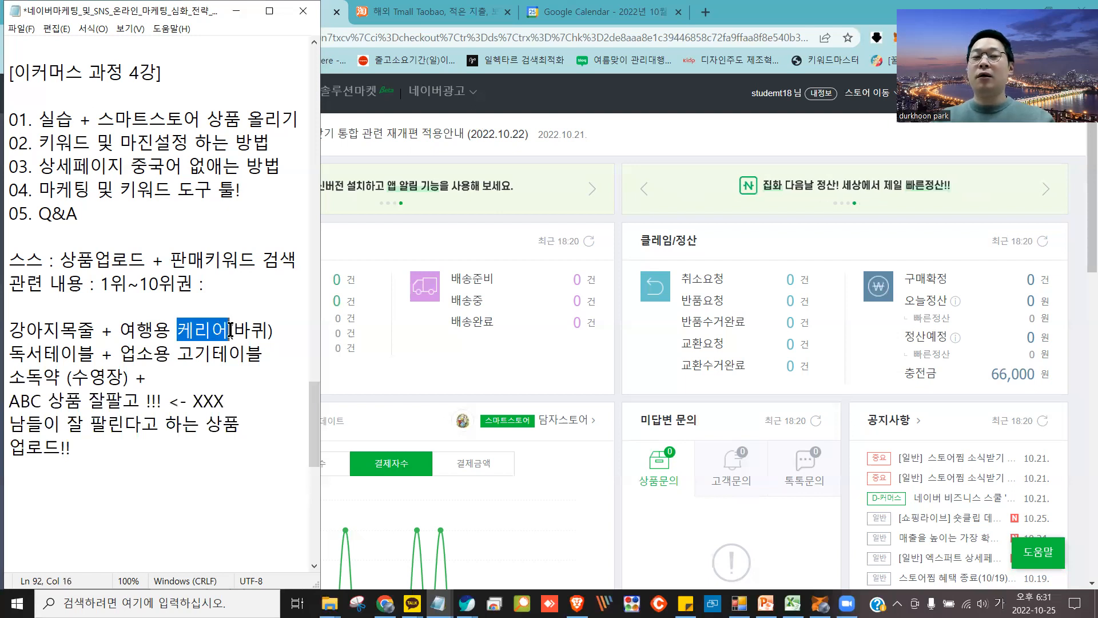
left_click(234, 330)
type("바퀴")
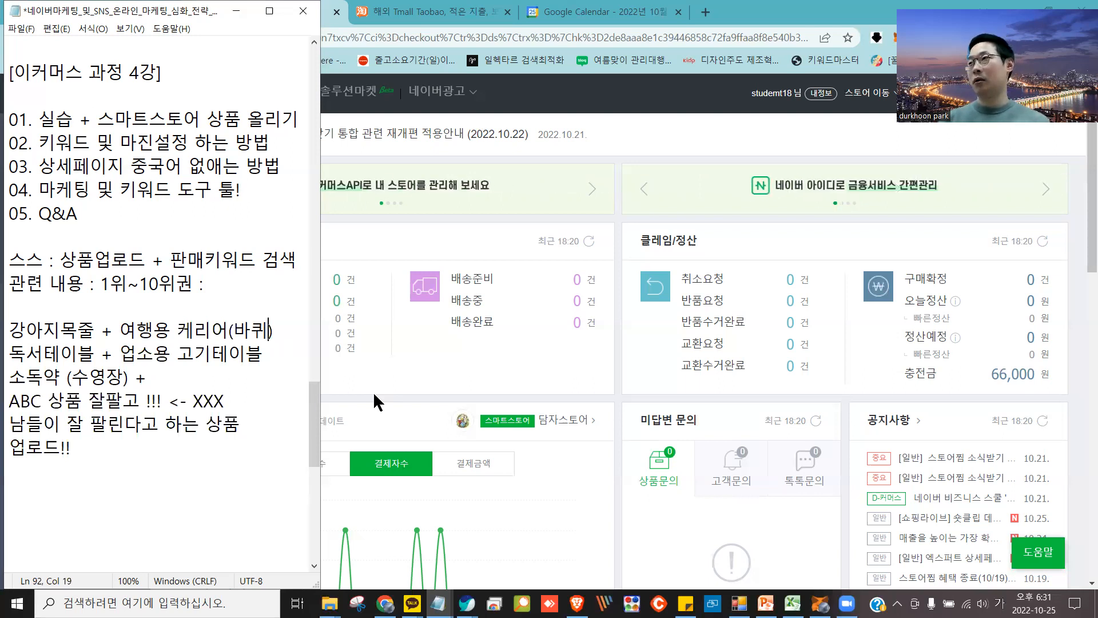
left_click(295, 350)
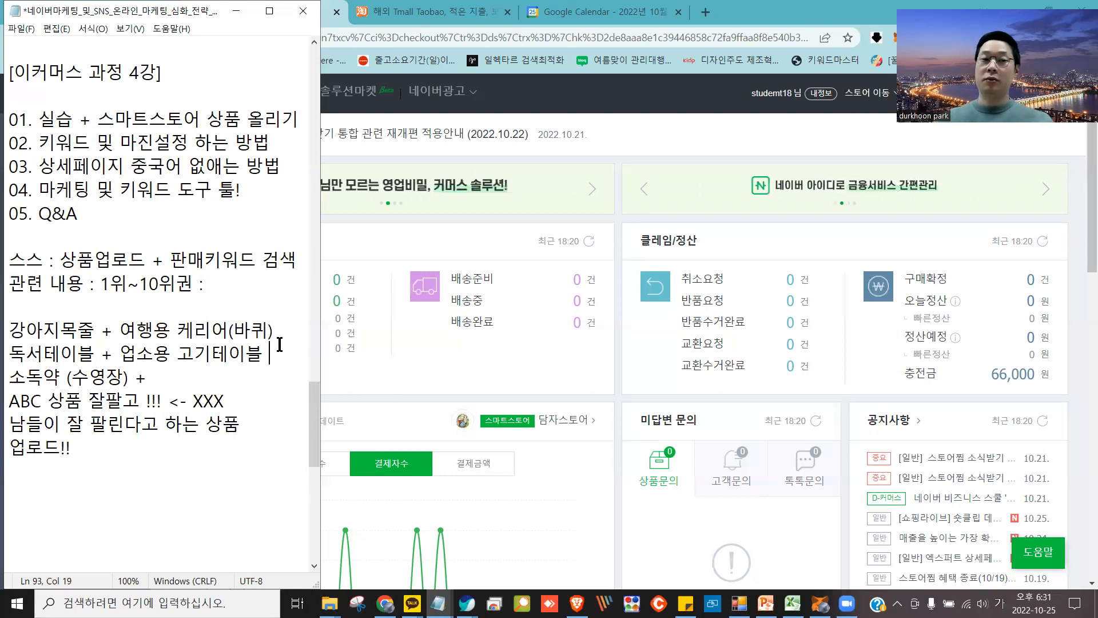
key("Return")
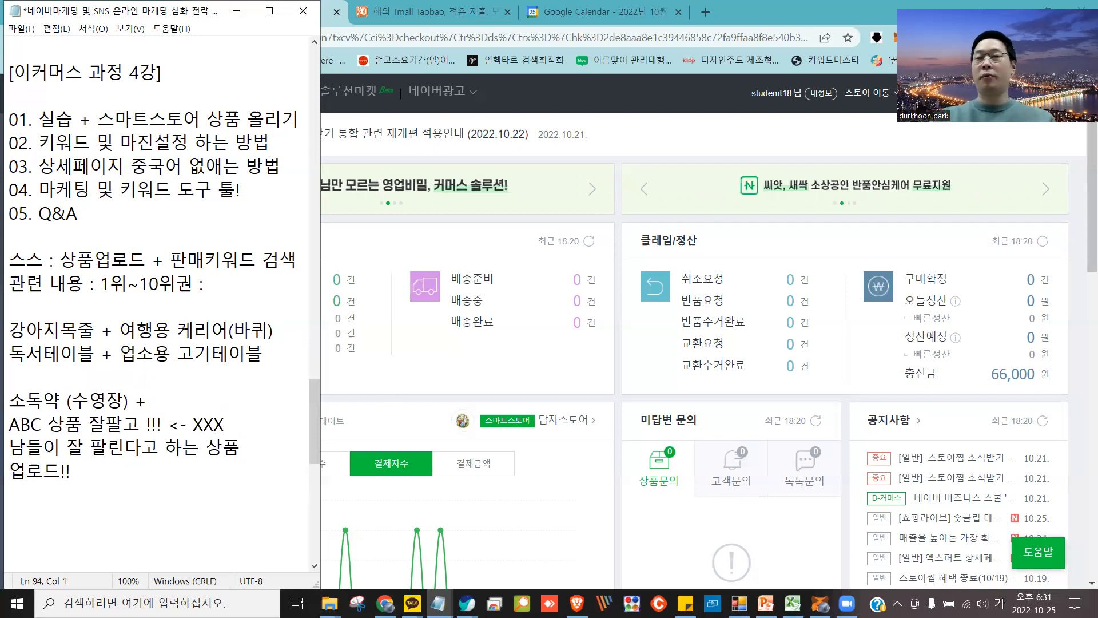
type("의자")
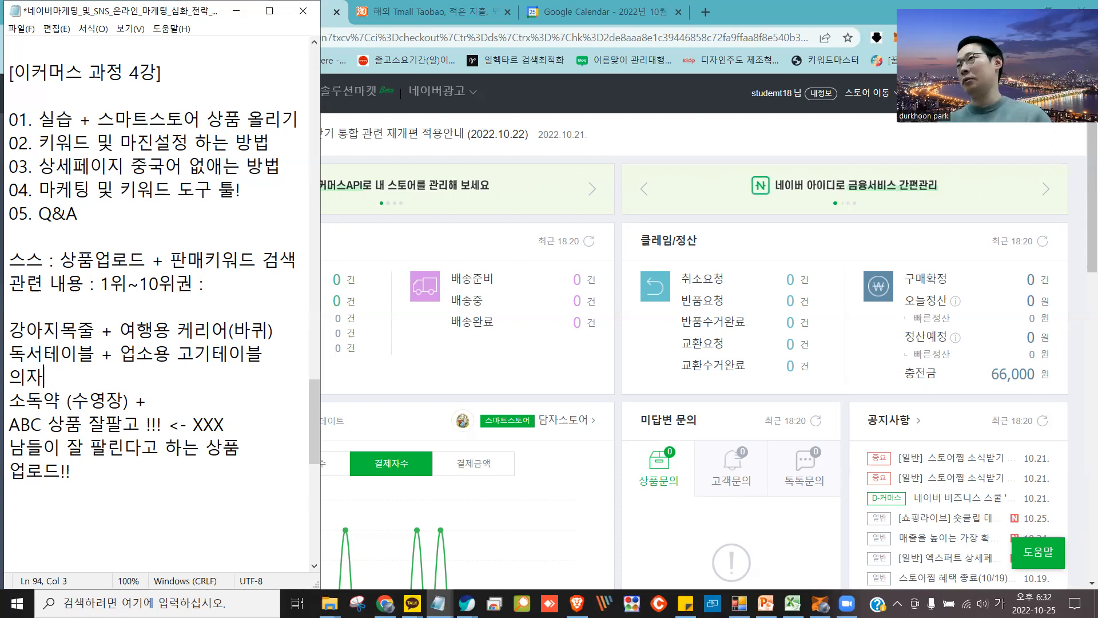
key("BackSpace")
key("BackSpace")
key("BackSpace")
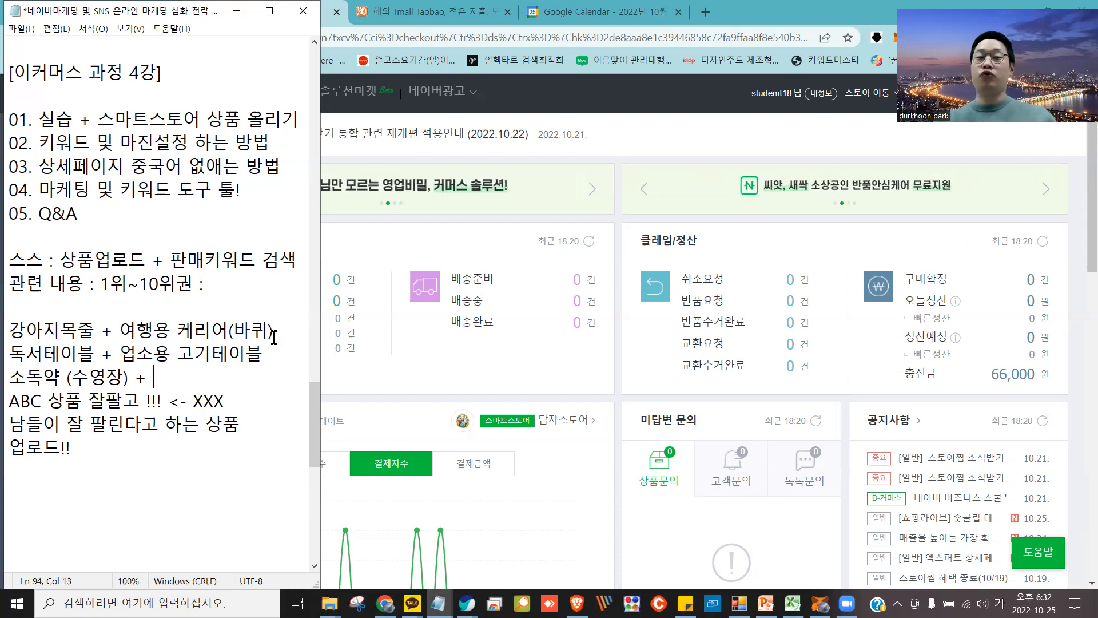
key("ctrl+End")
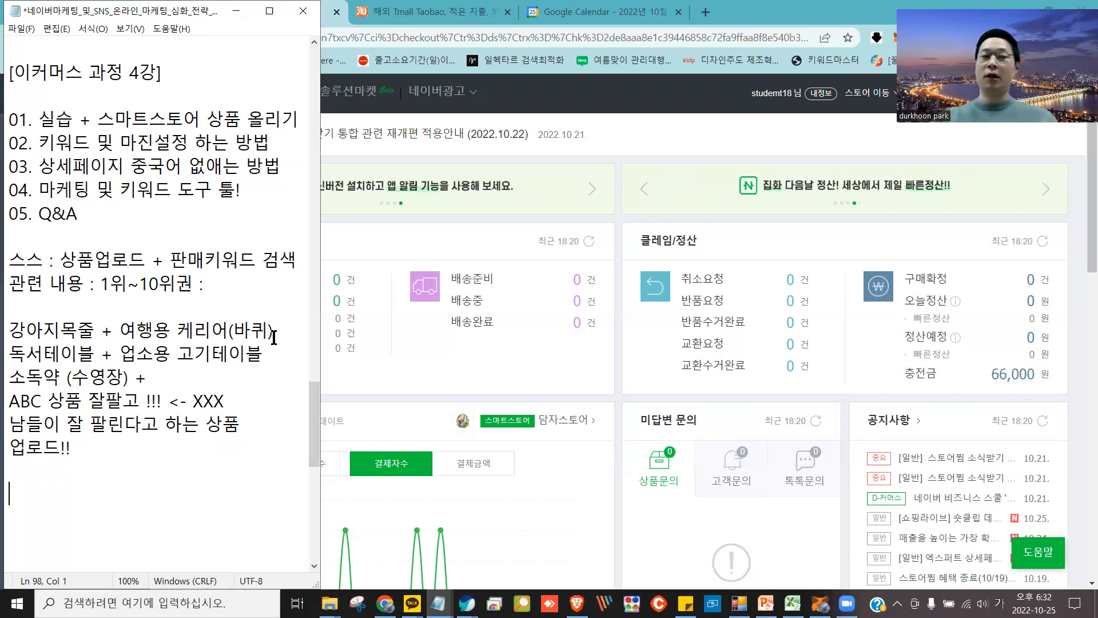
Add '많이 여러가지 특이한 상품들 업로드' and '가격 키워드 +' lines, then bring the Smart Store browser forward
type("많이 여러가지 특ㅇ이한 상품들 업ㄹ로드")
key("Return")
type("가격 키웓")
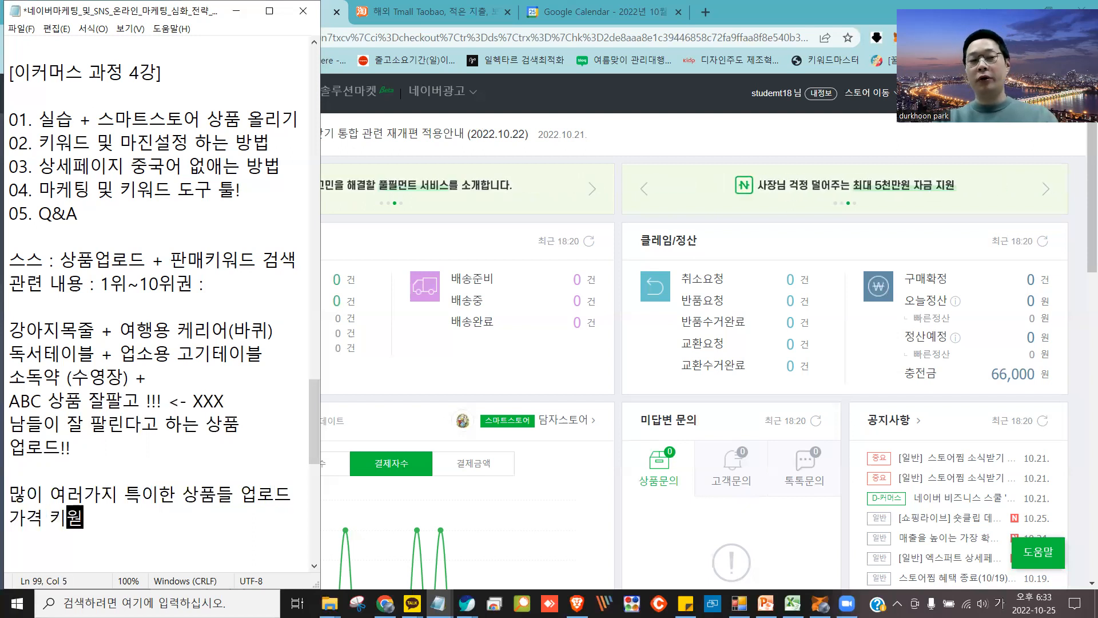
type("드 +")
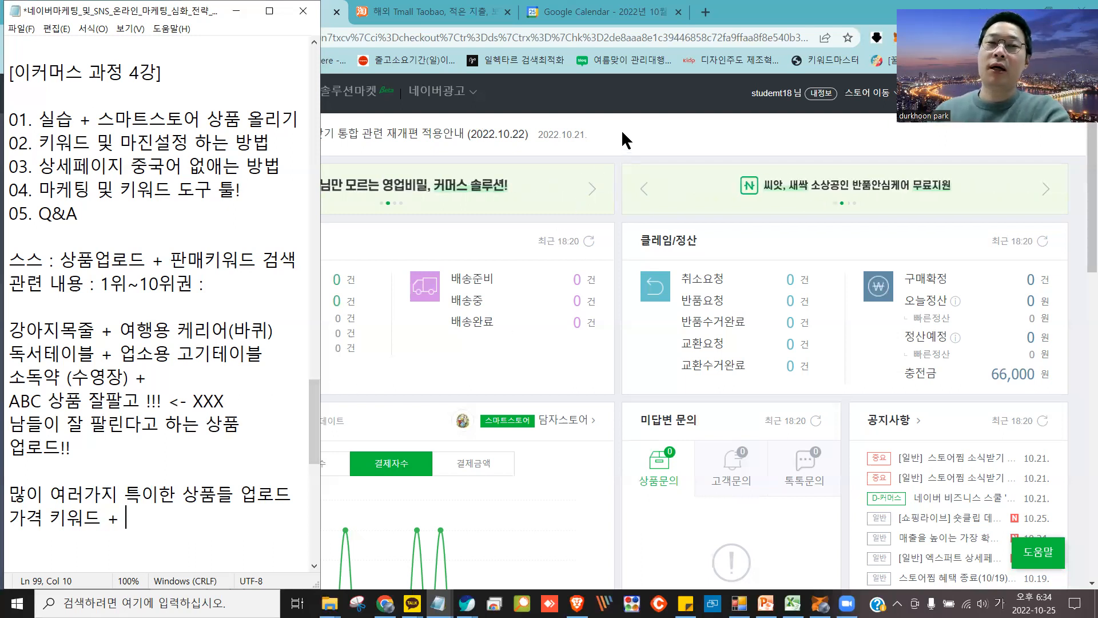
left_click_drag(296, 119, 7, 122)
left_click(689, 138)
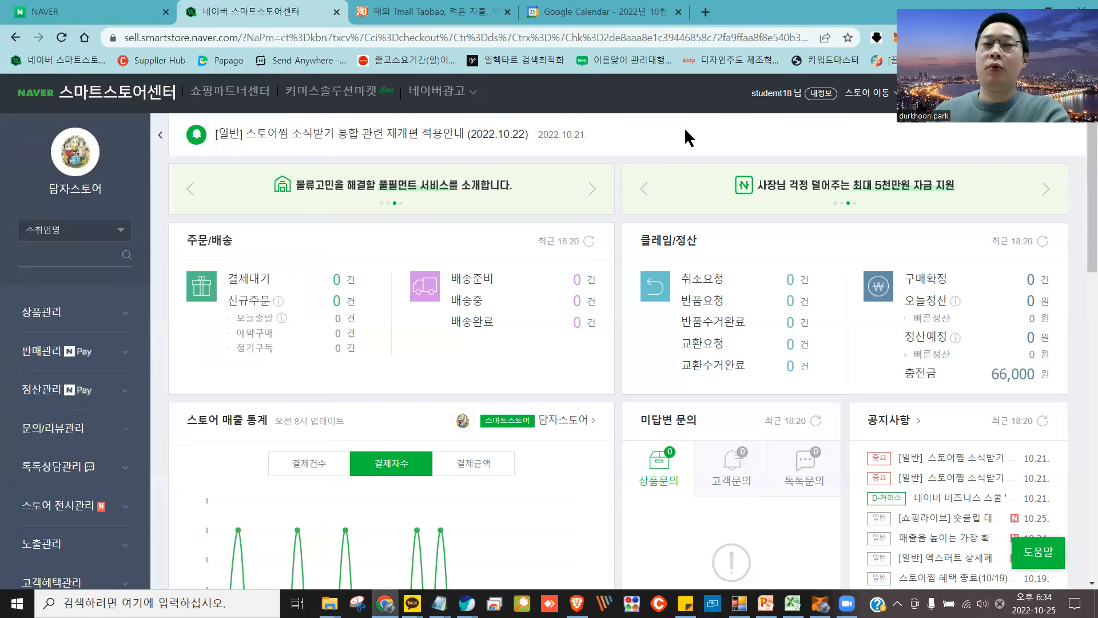
In a new tab, search for 크롬웹스토어 and open the Chrome Web Store
left_click(705, 11)
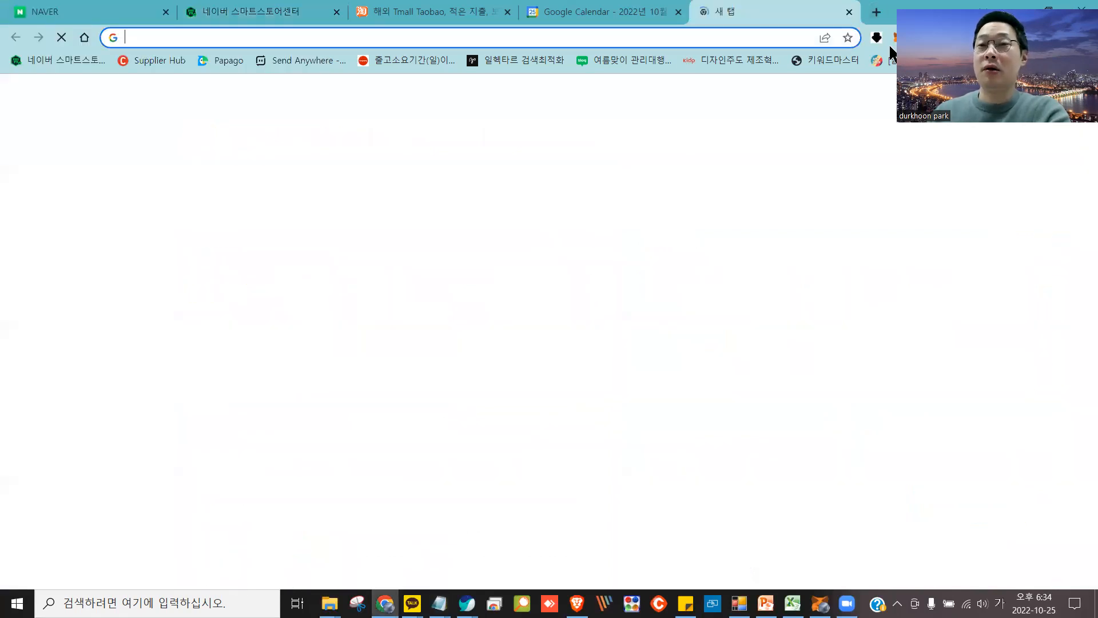
left_click_drag(164, 176, 165, 175)
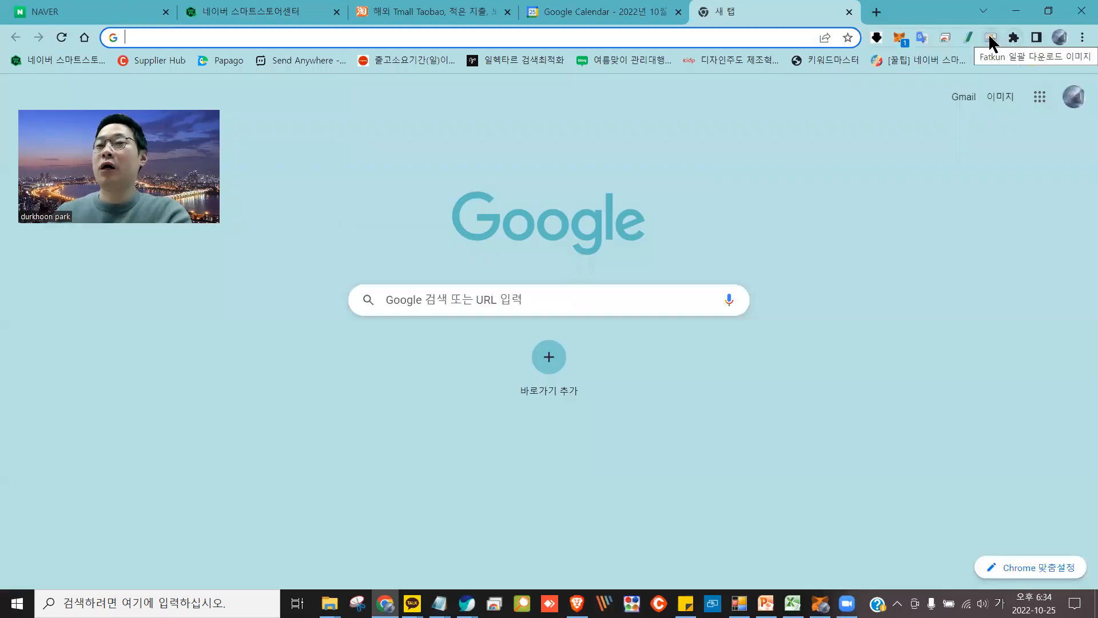
left_click(611, 36)
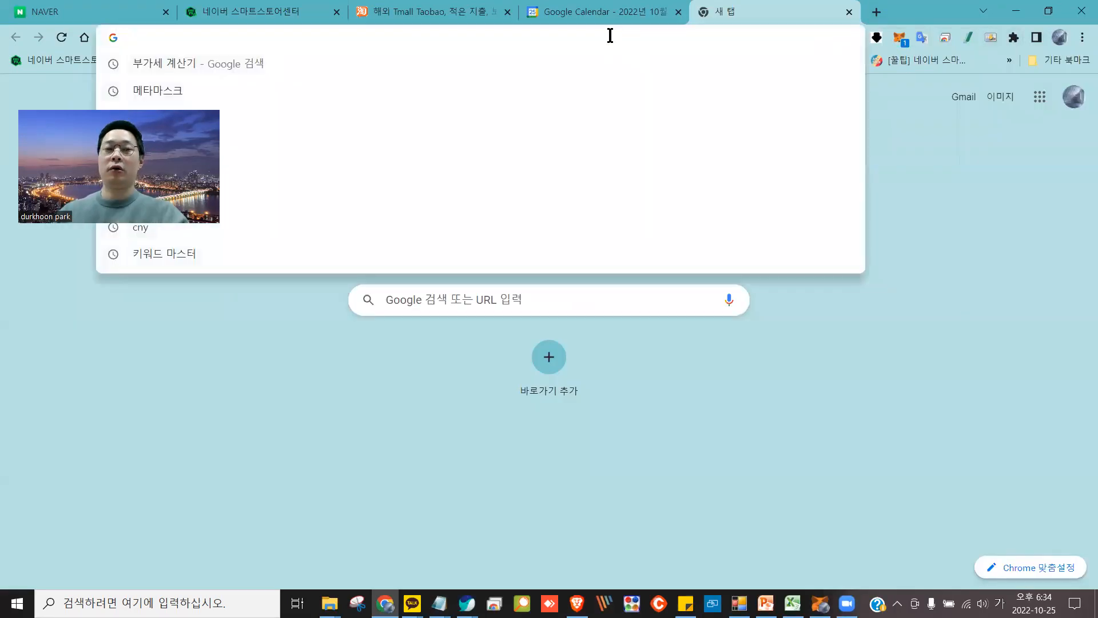
key("Hangul")
type("크롬ㅇ")
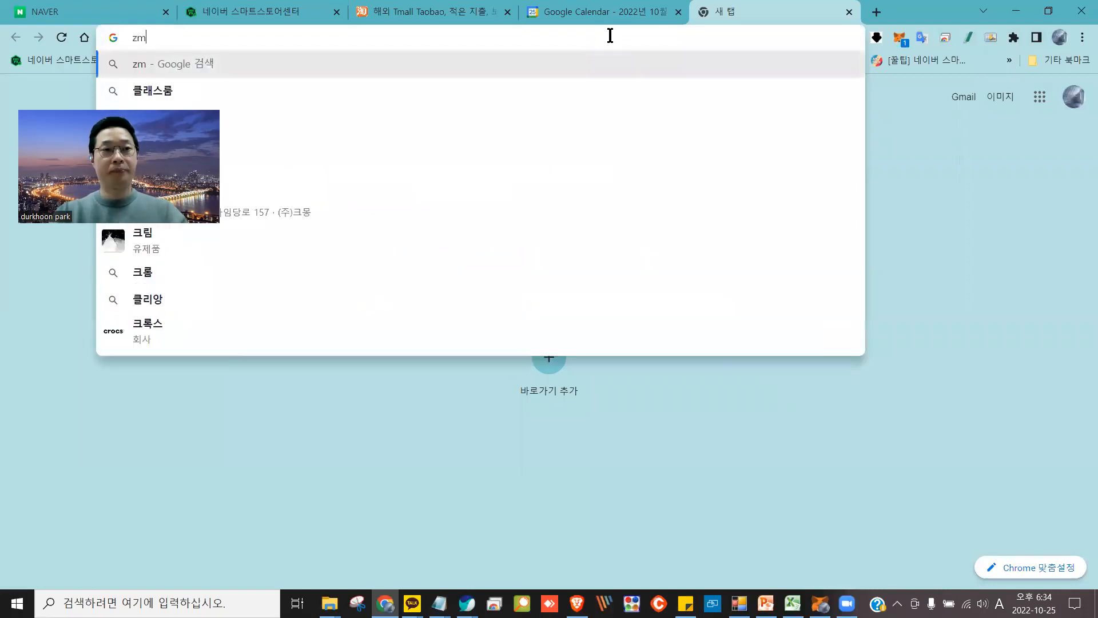
type("웹스토어")
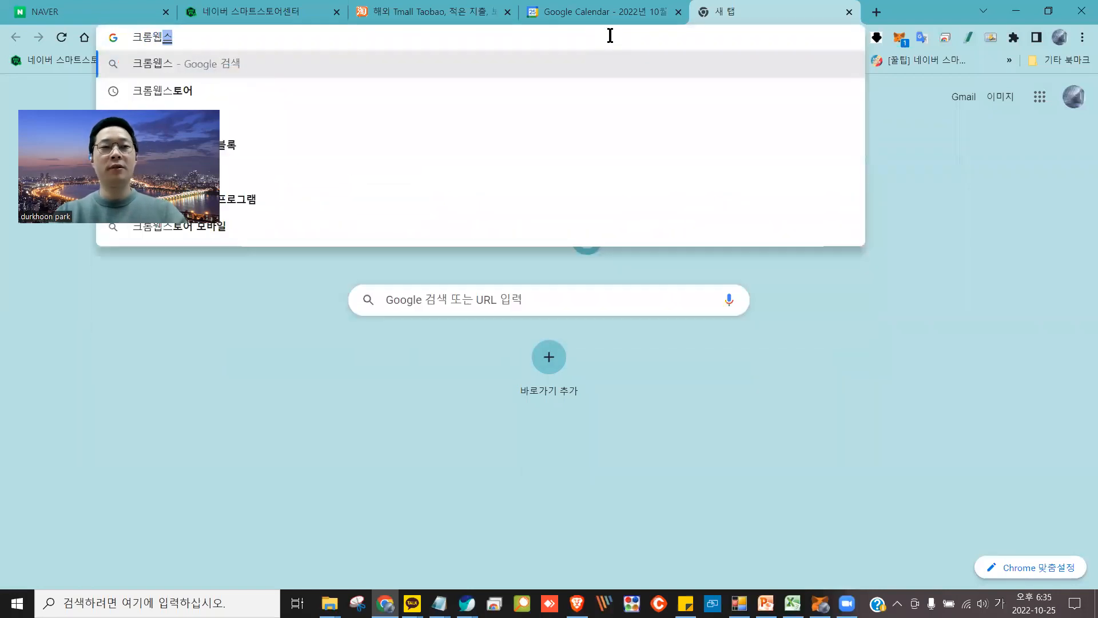
key("Return")
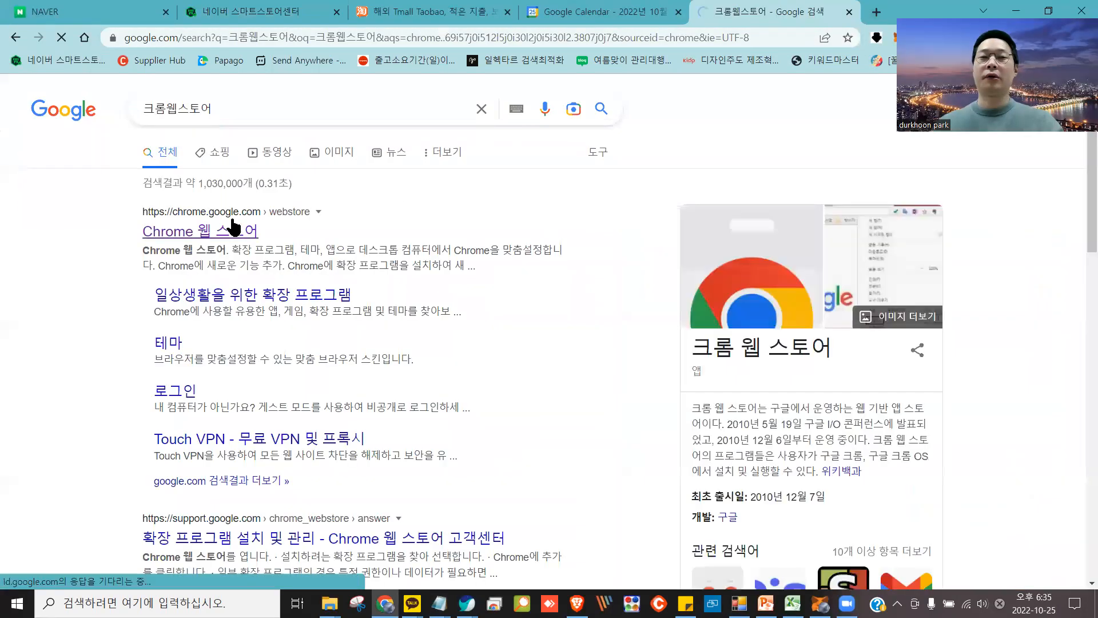
left_click(186, 232)
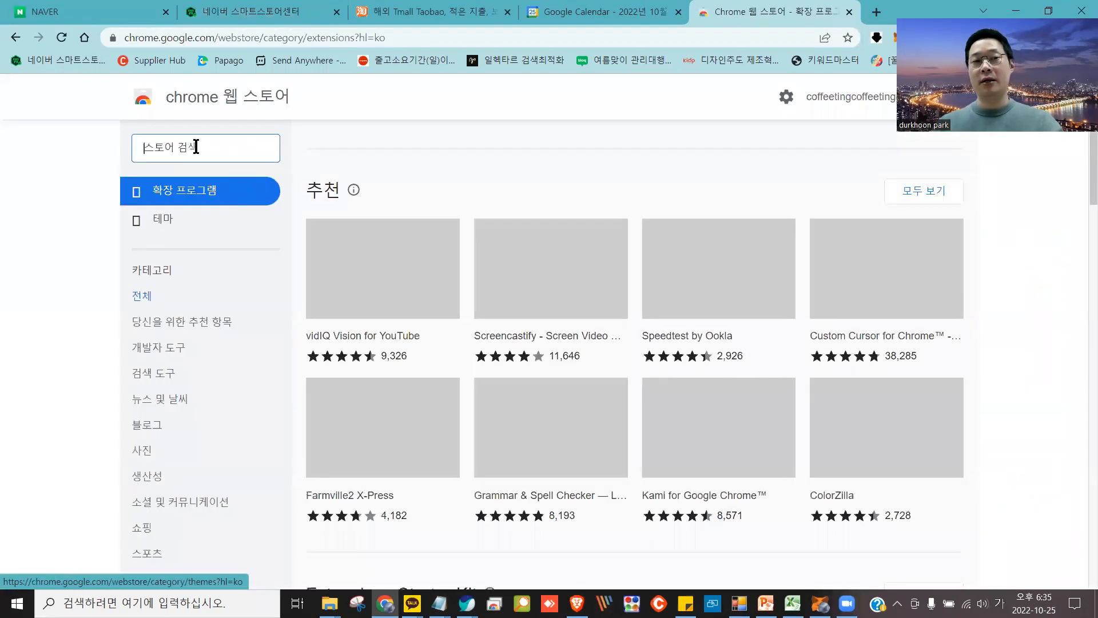
Search the Web Store for 'fatkun' extensions
key("Hangul")
type("f")
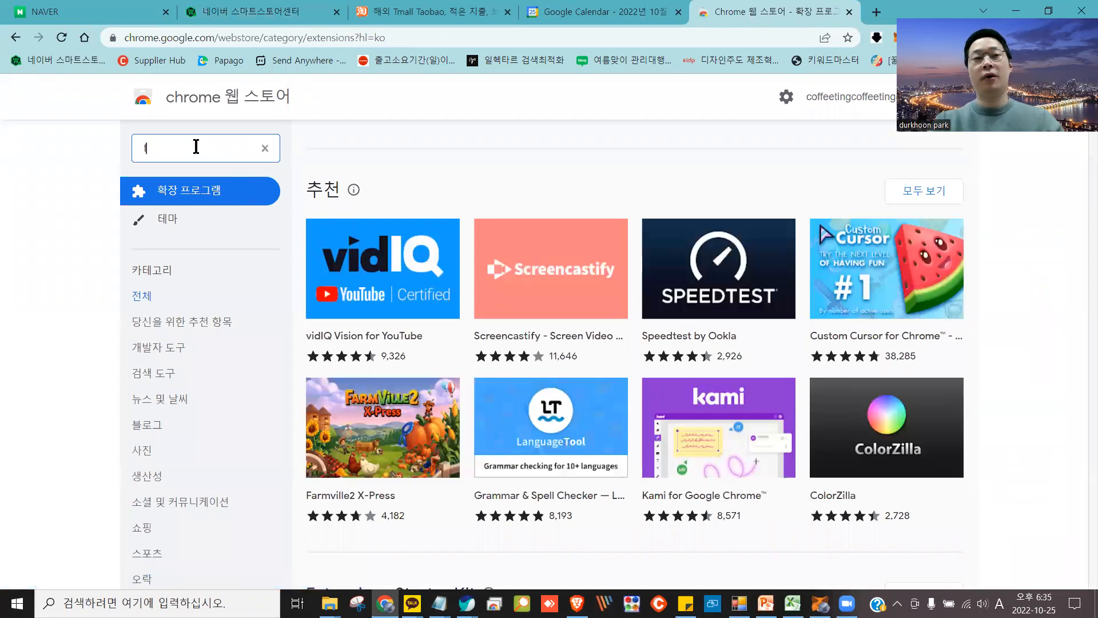
type("atu")
key("BackSpace")
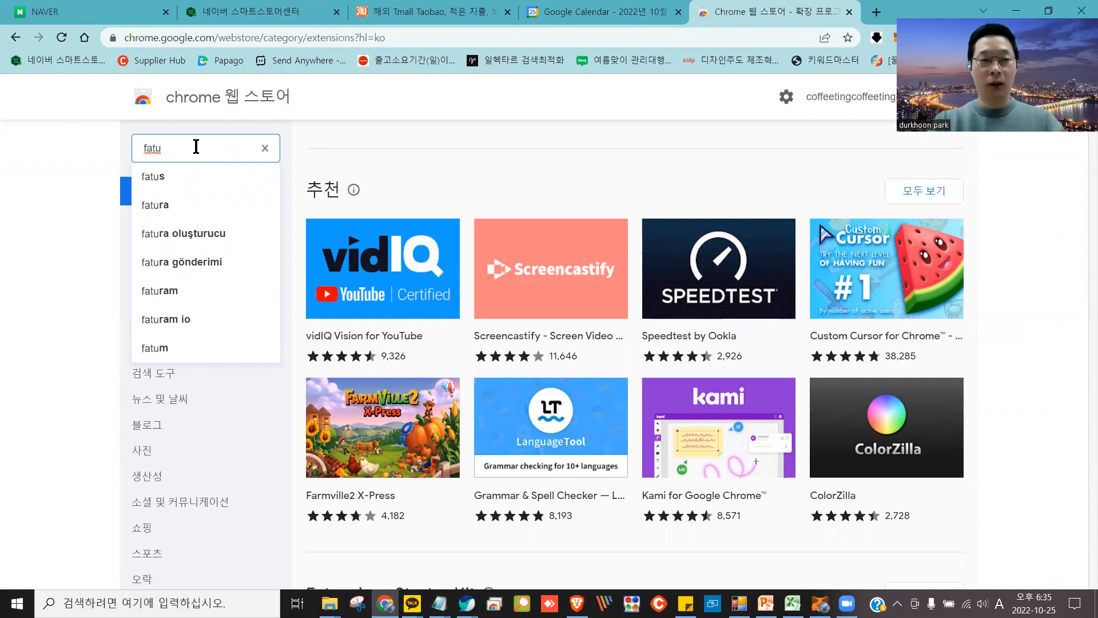
key("BackSpace")
type("tku")
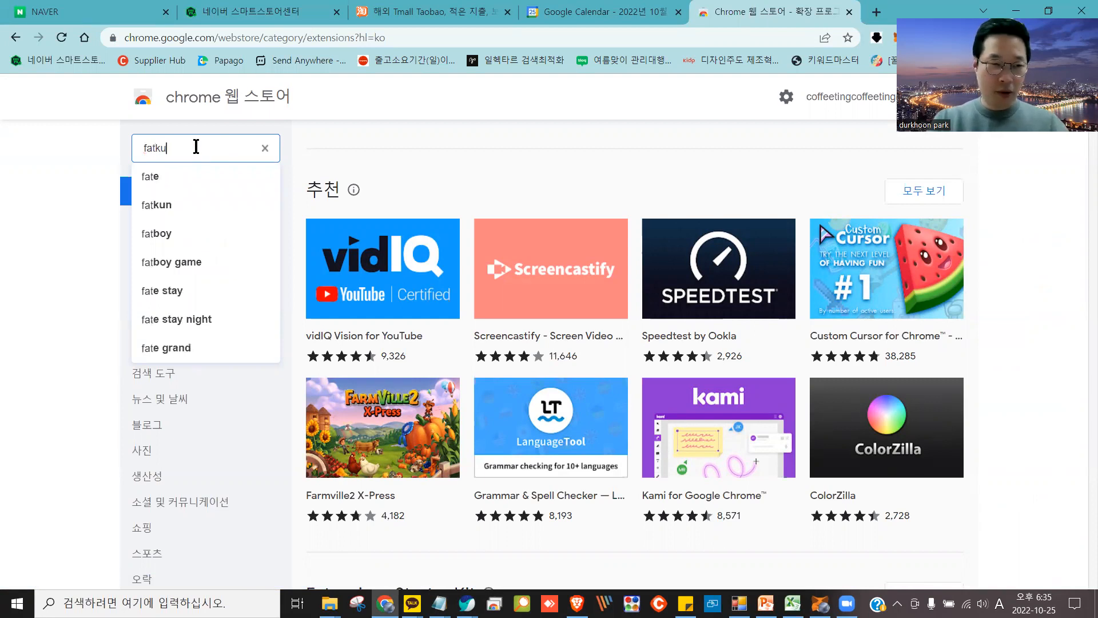
type("n")
left_click(184, 182)
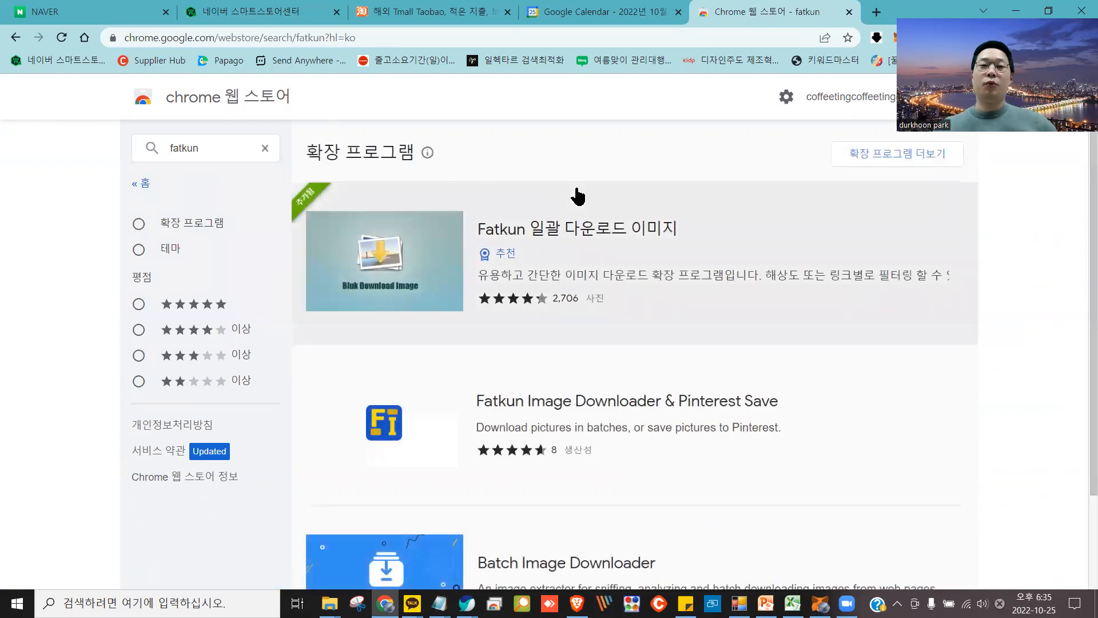
Bring up and dismiss the page's context menu on the fatkun results twice
right_click(598, 198)
key("Escape")
right_click(593, 163)
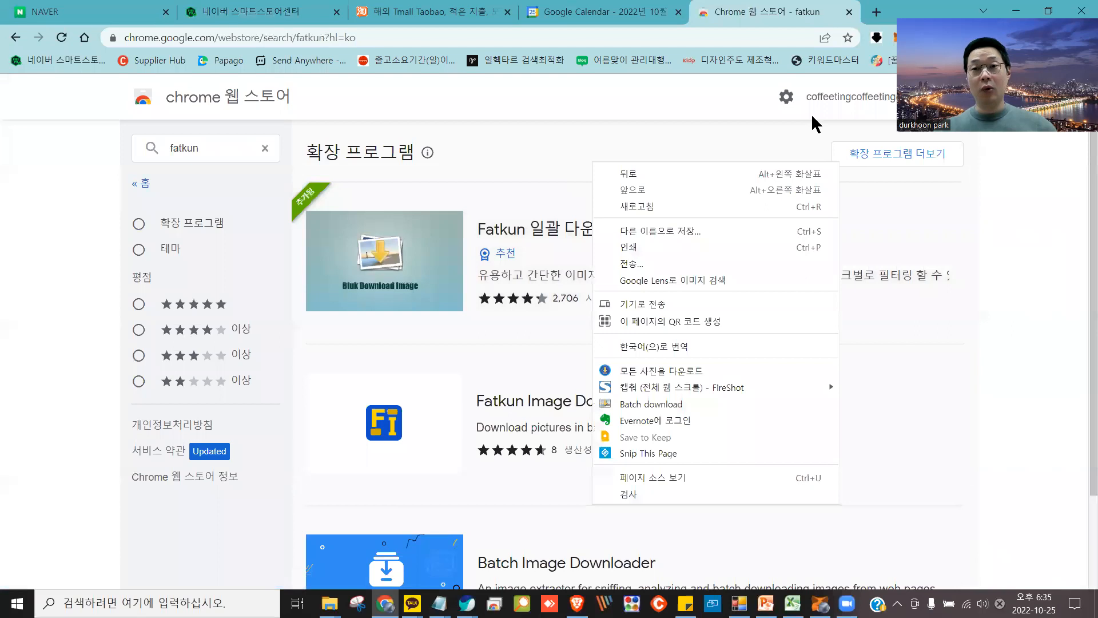
key("Escape")
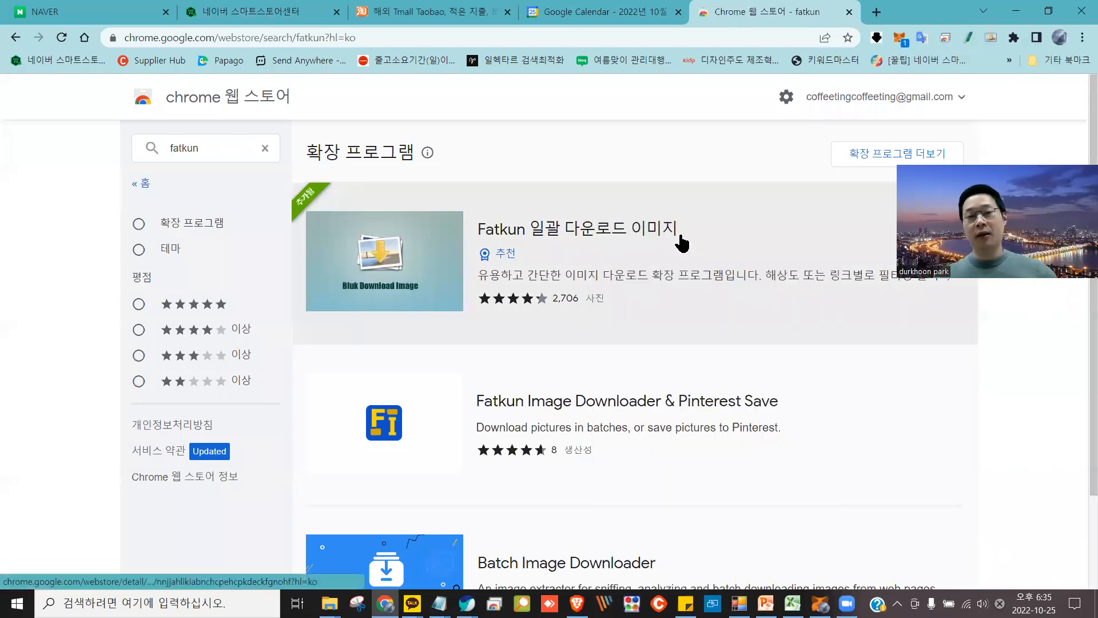
Pin the Fatkun batch image download extension to the toolbar, then switch to the Taobao tab
left_click(1014, 39)
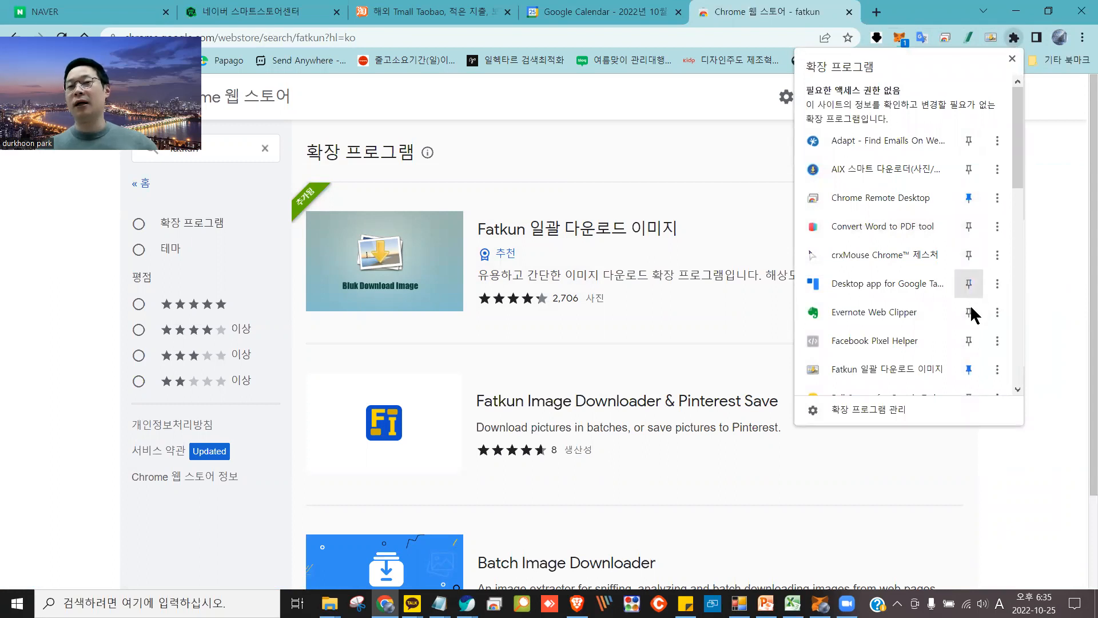
scroll(974, 315, "down", 3)
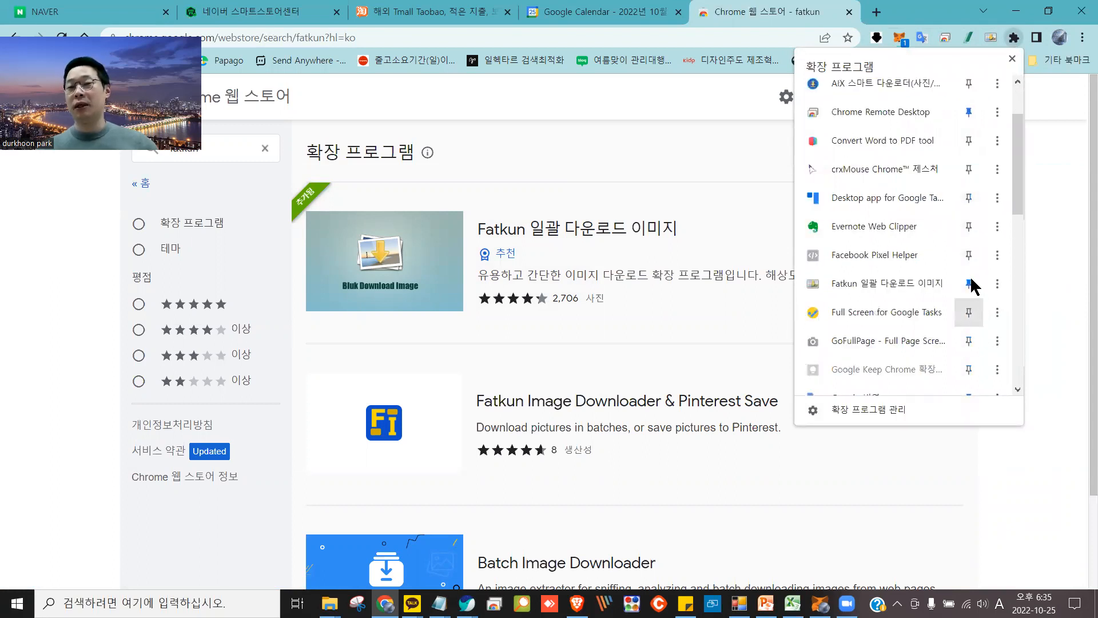
left_click(971, 285)
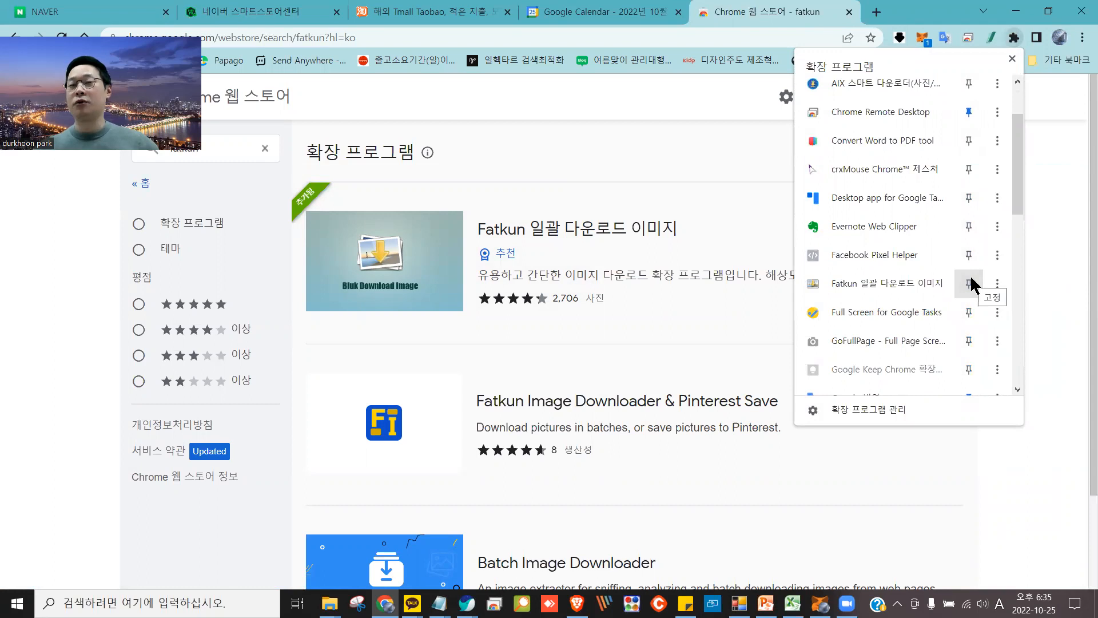
left_click(971, 285)
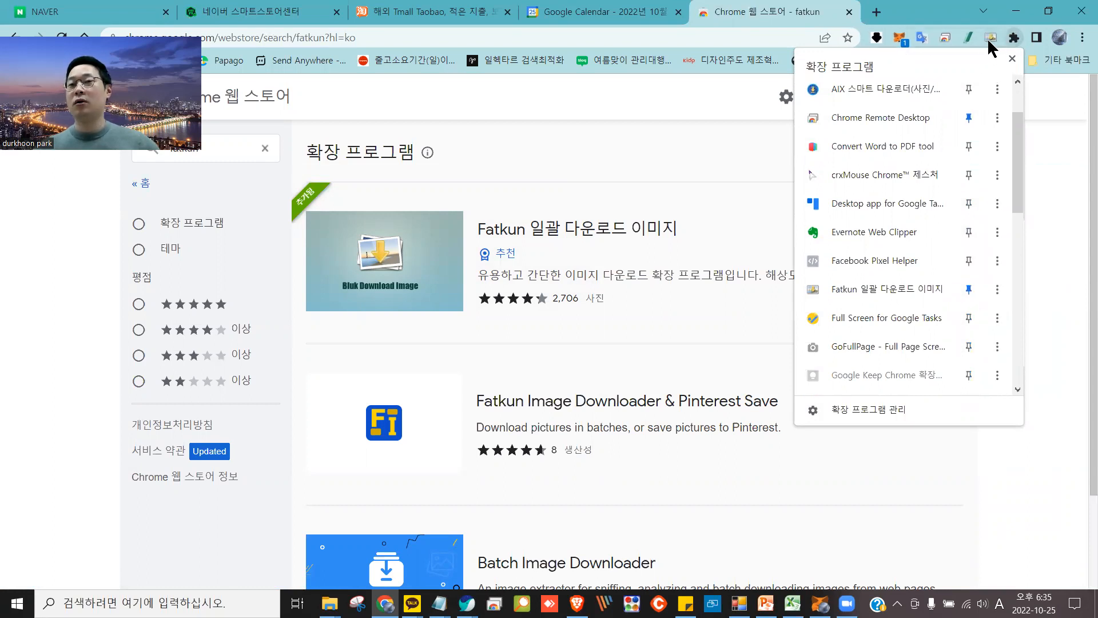
left_click(1058, 192)
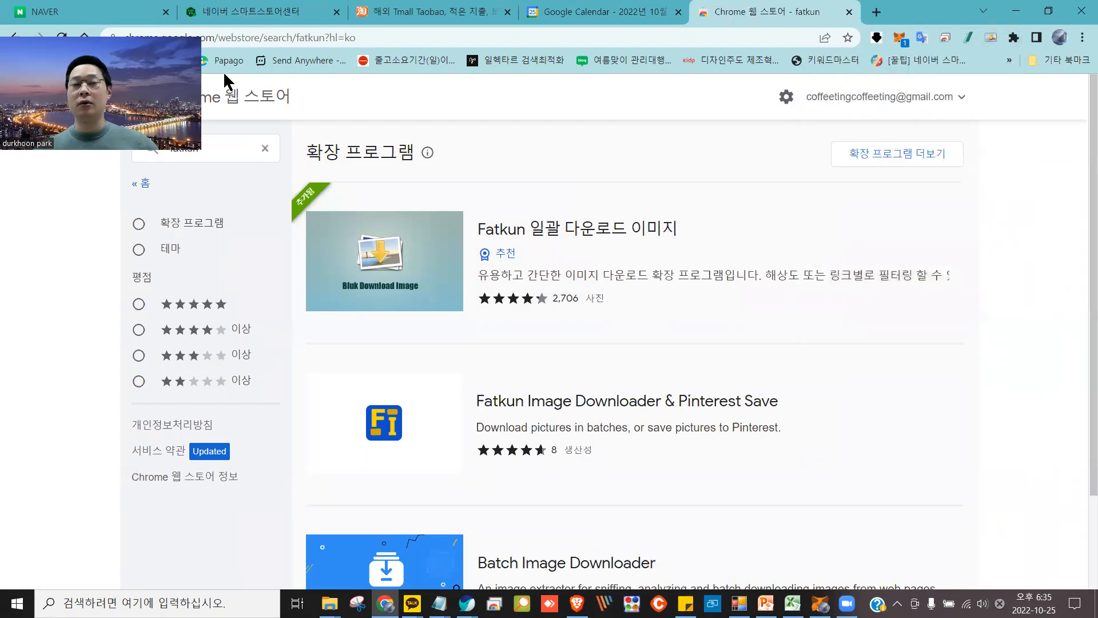
left_click(400, 16)
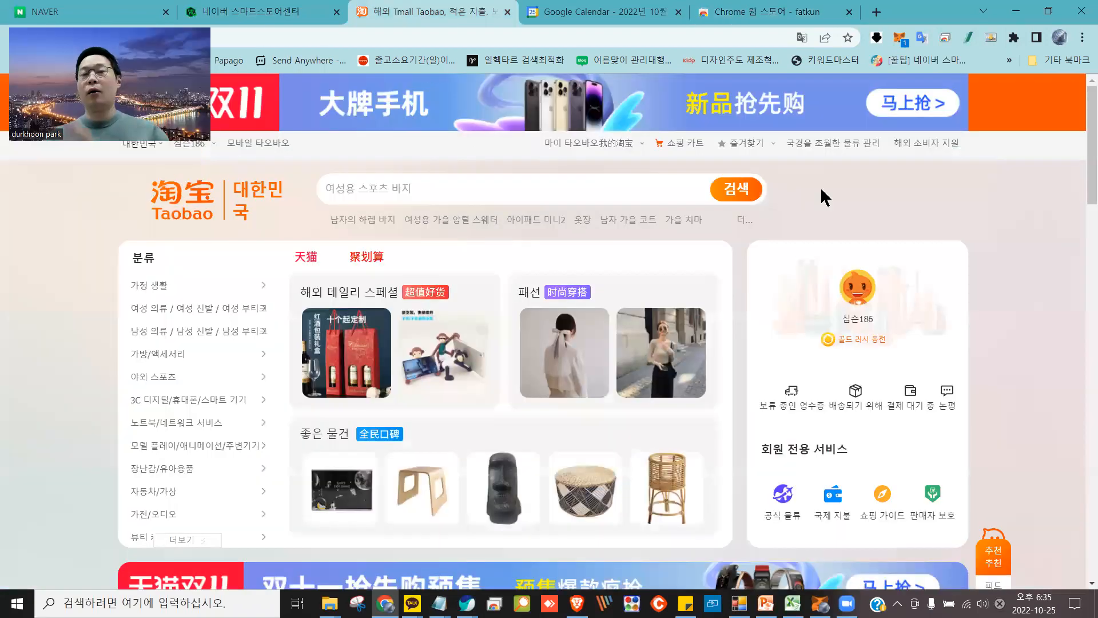
Open Taobao's 收藏夹 favorites and log in to the account when prompted
mouse_move(758, 136)
mouse_move(758, 136)
left_mouse_down()
mouse_move(706, 142)
mouse_move(695, 157)
mouse_move(766, 135)
mouse_move(743, 115)
left_mouse_up()
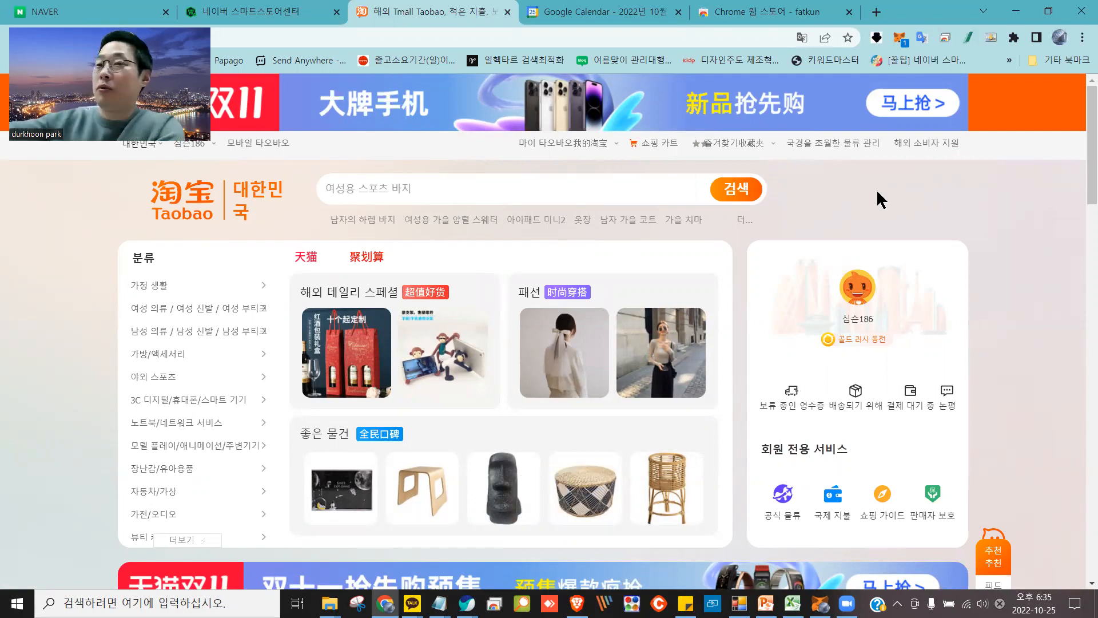
left_click(725, 138)
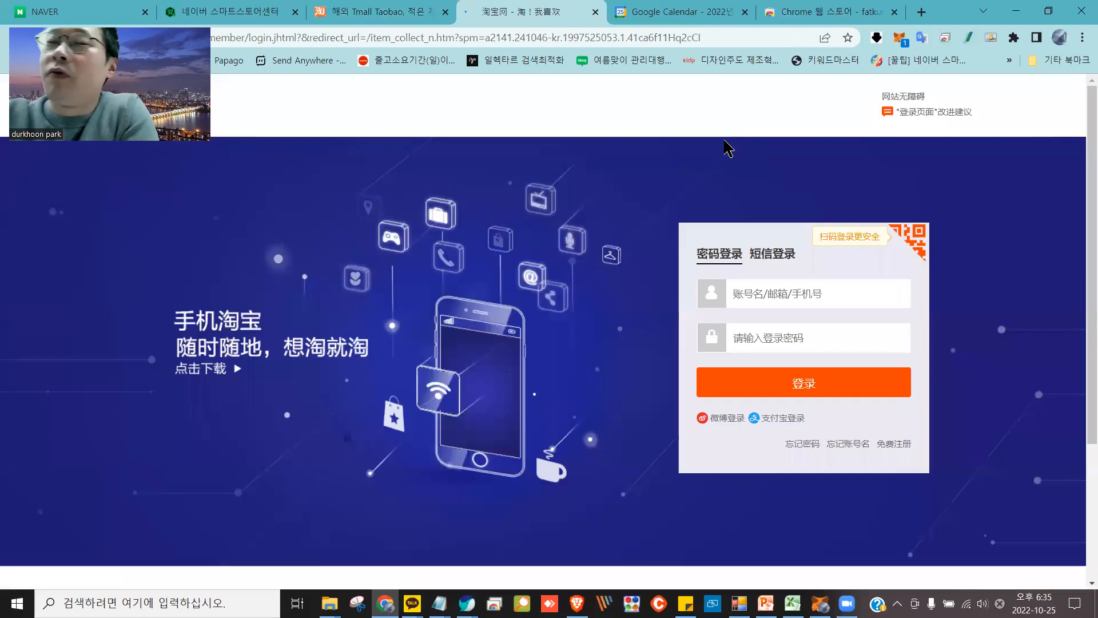
left_click(809, 379)
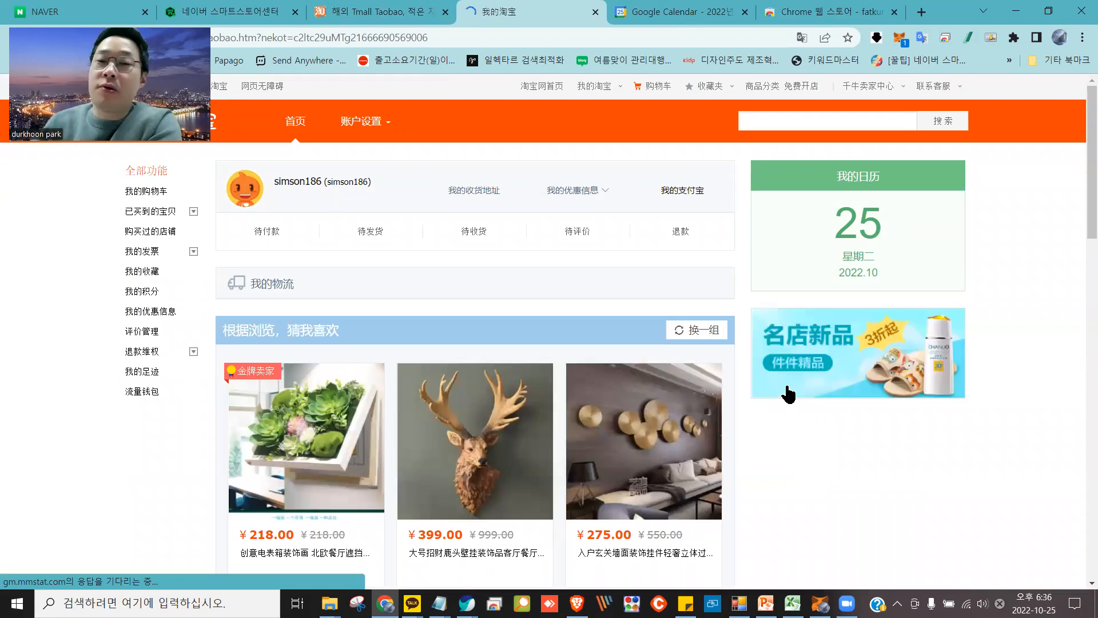
Open 收藏的宝贝 to list the 529 saved products and bring up the translate menu
mouse_move(699, 90)
left_click(706, 114)
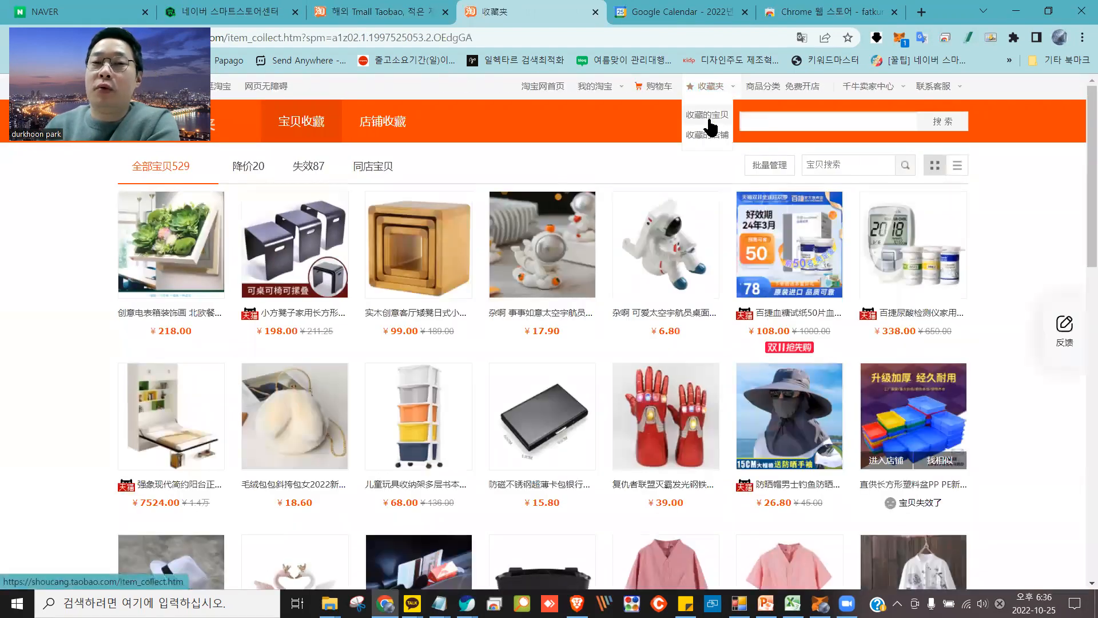
mouse_move(712, 108)
left_mouse_down()
mouse_move(716, 118)
mouse_move(711, 93)
left_mouse_up()
mouse_move(711, 93)
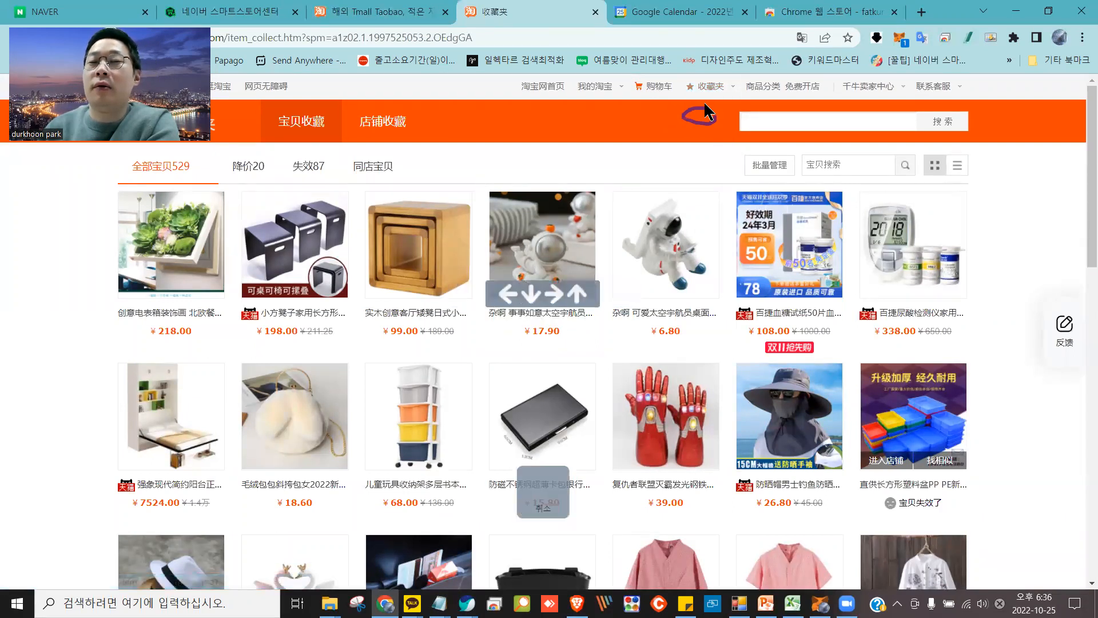
right_click(1026, 180)
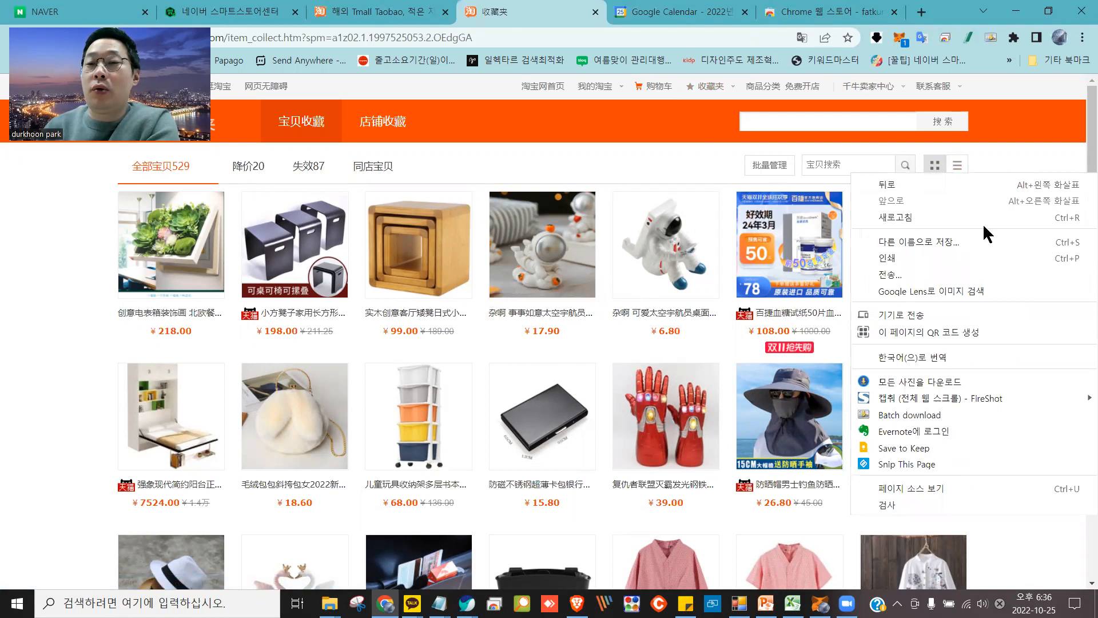
left_click(932, 360)
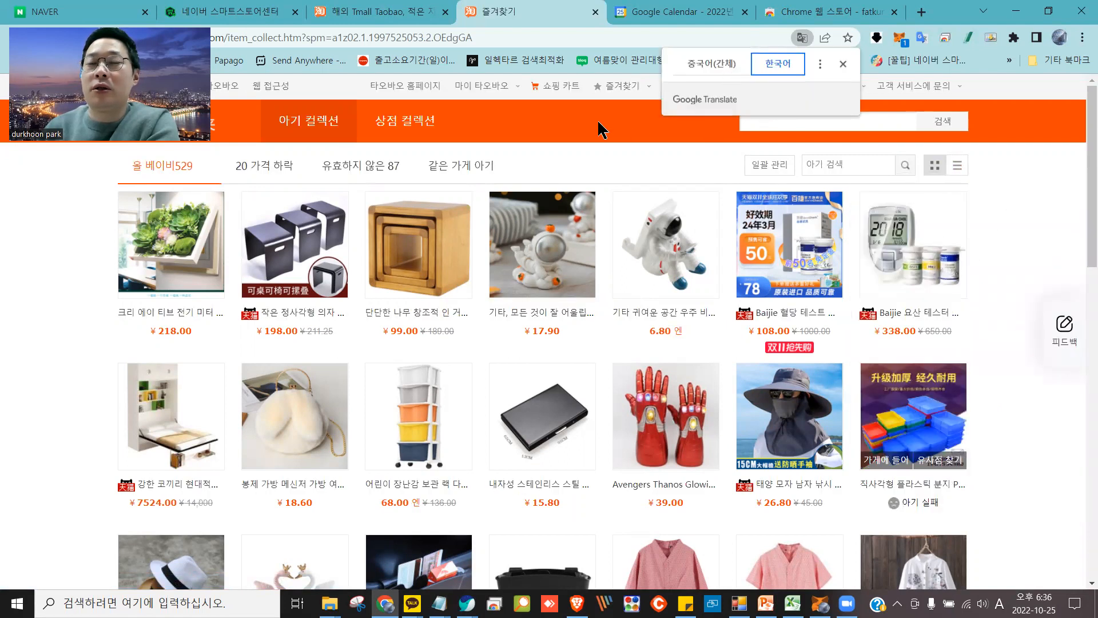
mouse_move(793, 83)
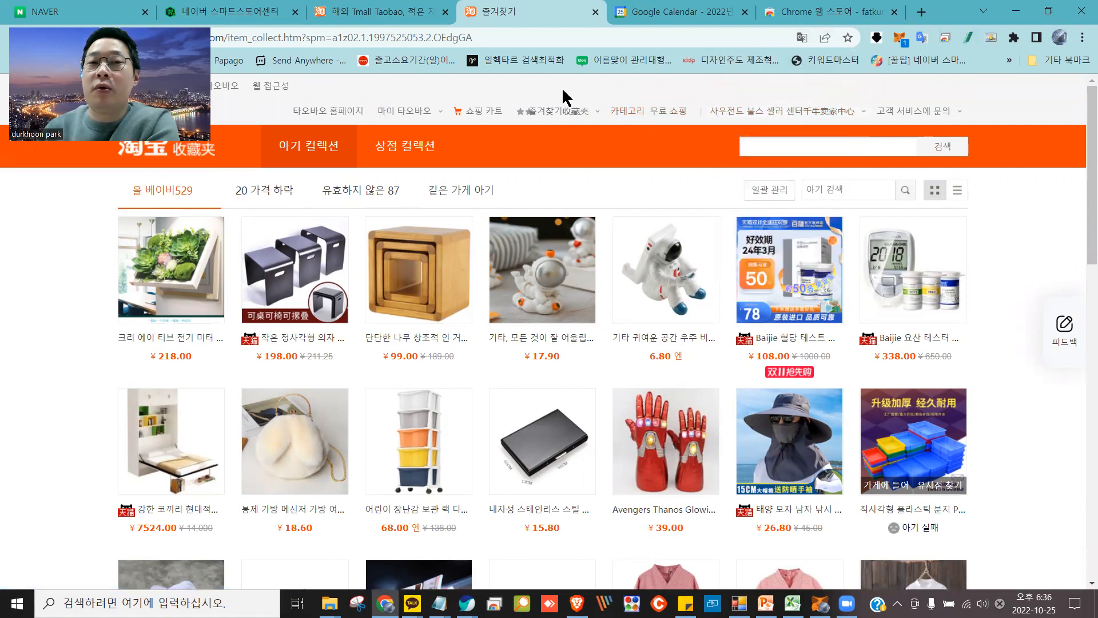
mouse_move(560, 112)
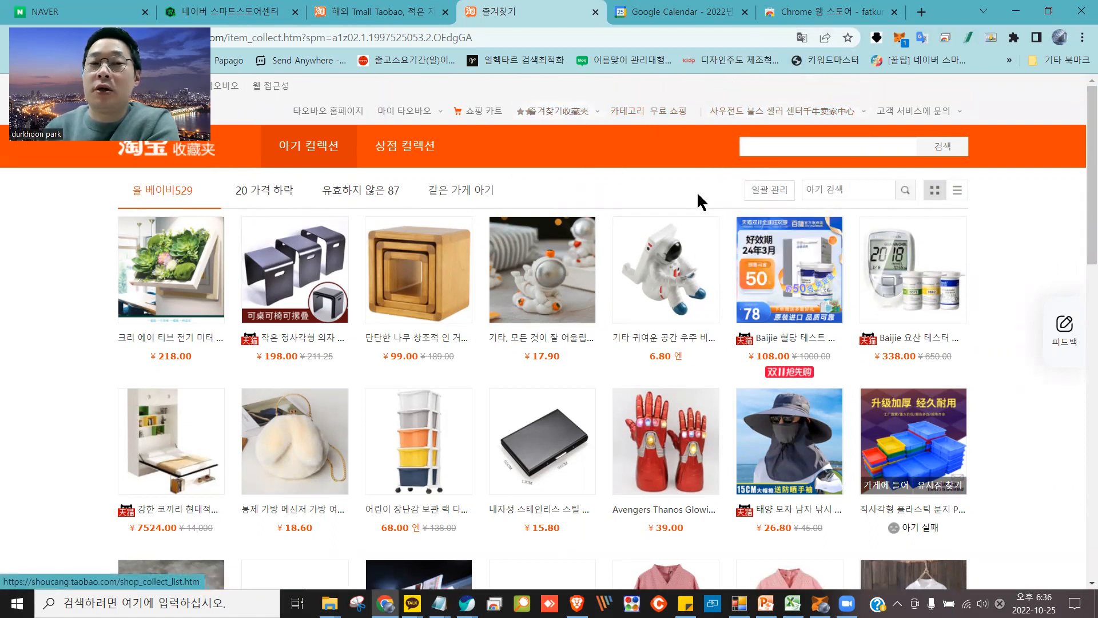
mouse_move(279, 213)
left_mouse_down()
mouse_move(238, 338)
mouse_move(346, 269)
mouse_move(291, 211)
mouse_move(458, 326)
mouse_move(435, 192)
mouse_move(503, 338)
mouse_move(694, 221)
mouse_move(591, 281)
mouse_move(738, 212)
mouse_move(823, 338)
mouse_move(845, 293)
mouse_move(858, 298)
left_mouse_up()
scroll(975, 343, "down", 3)
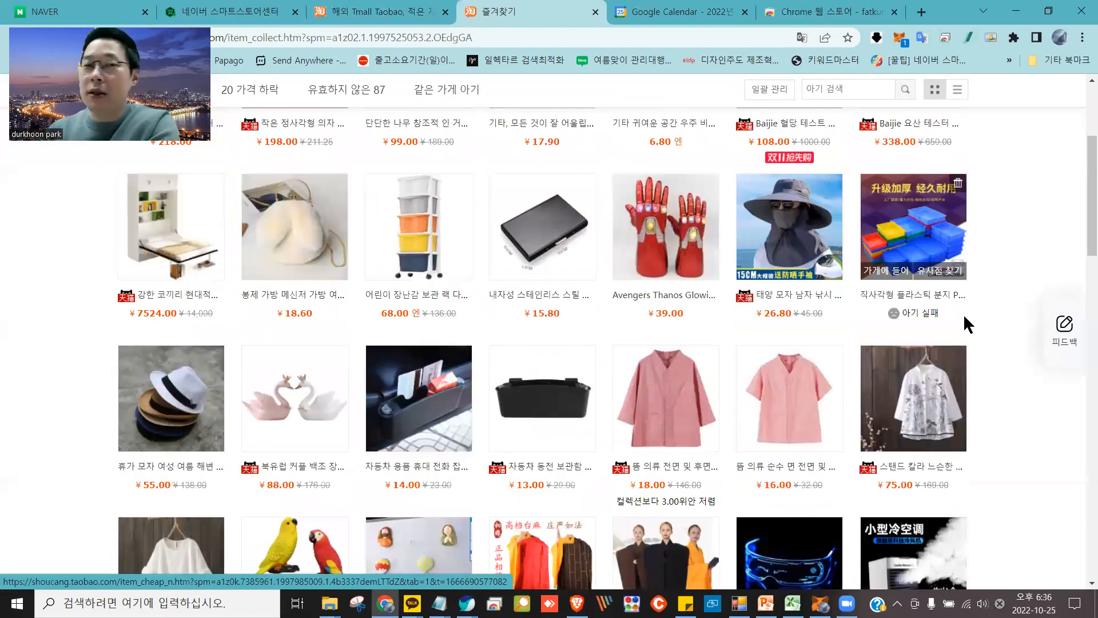
scroll(963, 314, "up", 3)
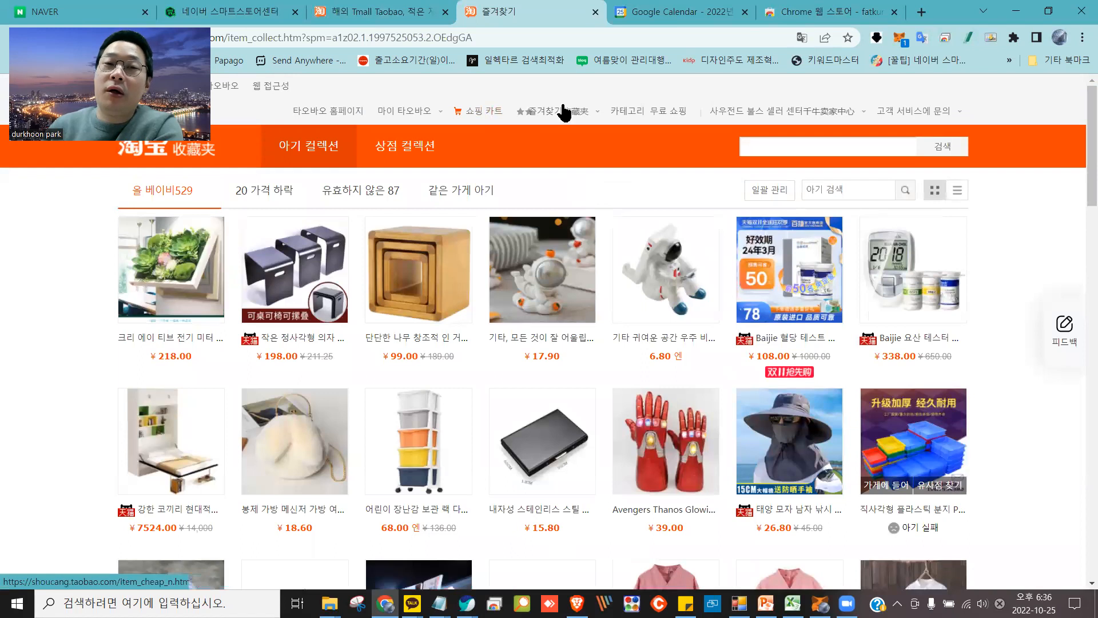
mouse_move(481, 87)
left_mouse_down()
mouse_move(434, 99)
mouse_move(498, 136)
mouse_move(467, 80)
left_mouse_up()
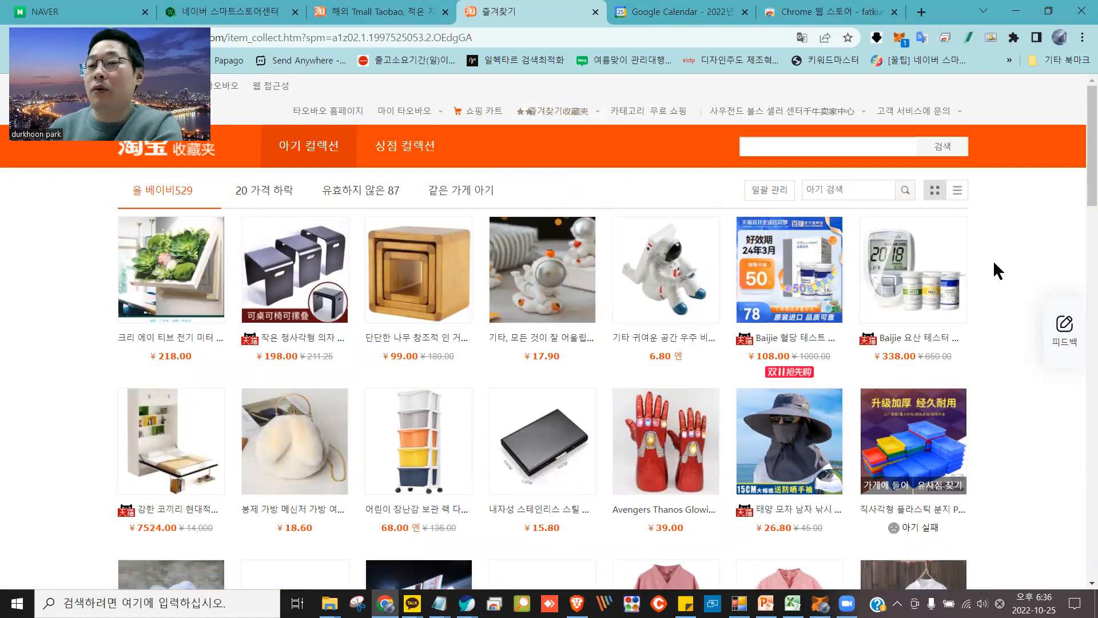
scroll(993, 260, "down", 9)
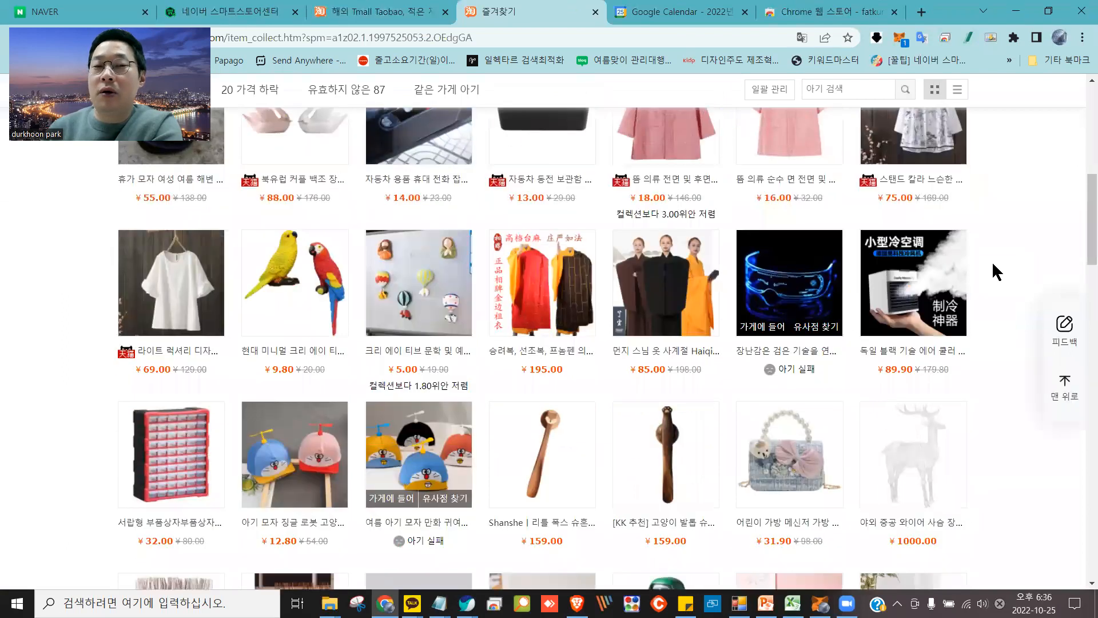
scroll(992, 261, "down", 8)
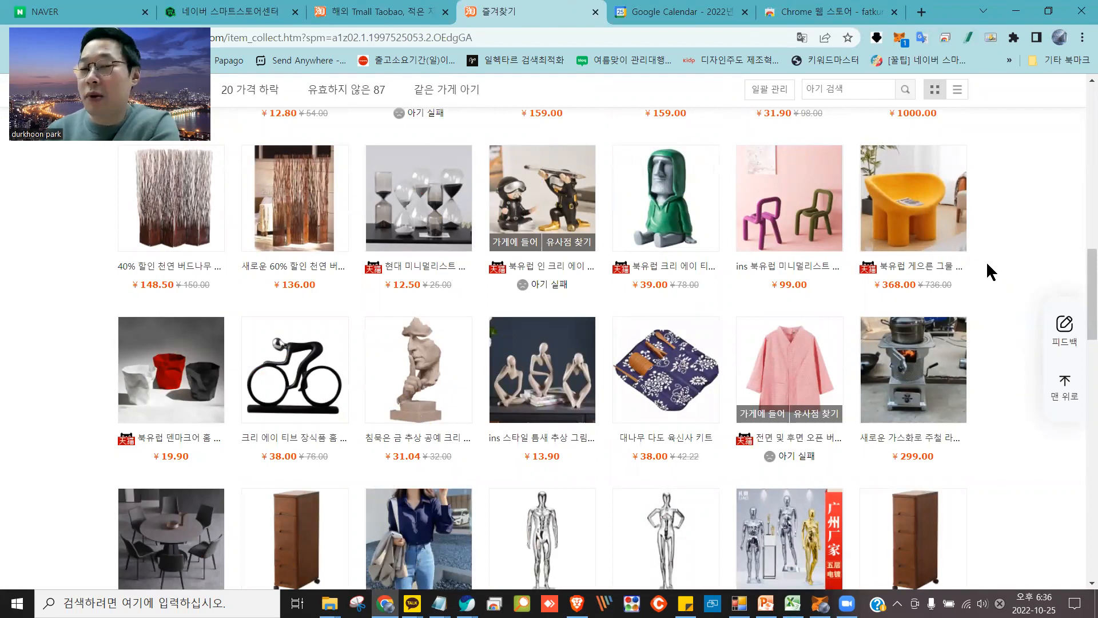
mouse_move(783, 131)
left_mouse_down()
mouse_move(713, 212)
mouse_move(833, 166)
mouse_move(853, 147)
mouse_move(964, 280)
mouse_move(859, 217)
mouse_move(871, 152)
mouse_move(1023, 193)
left_mouse_up()
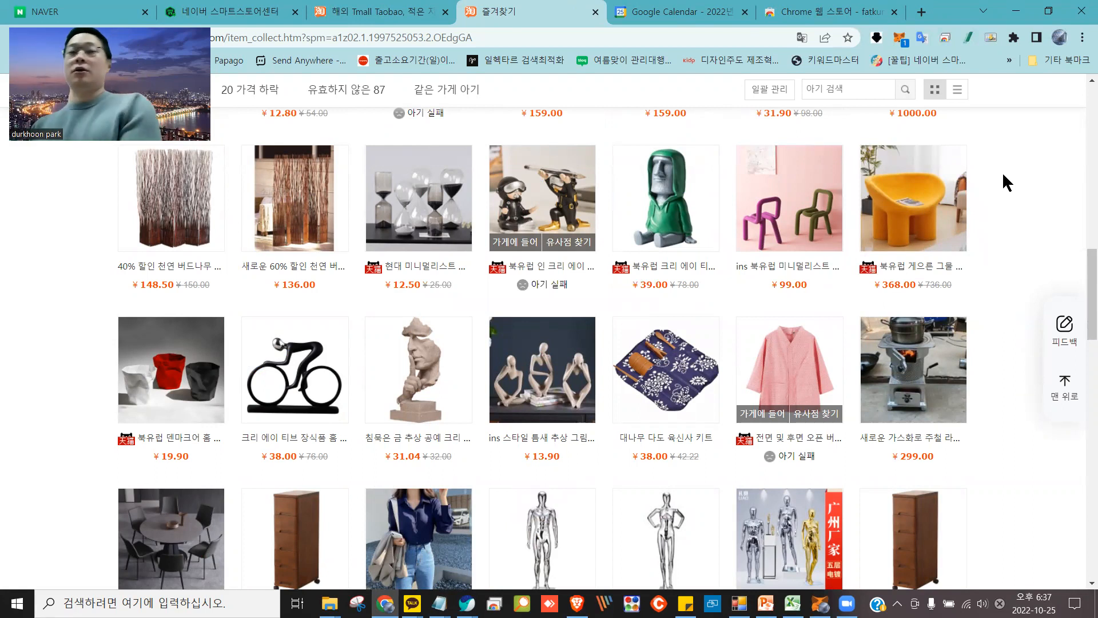
mouse_move(765, 134)
left_mouse_down()
mouse_move(736, 273)
mouse_move(847, 274)
mouse_move(754, 119)
mouse_move(839, 122)
mouse_move(1012, 194)
mouse_move(927, 289)
mouse_move(894, 121)
left_mouse_up()
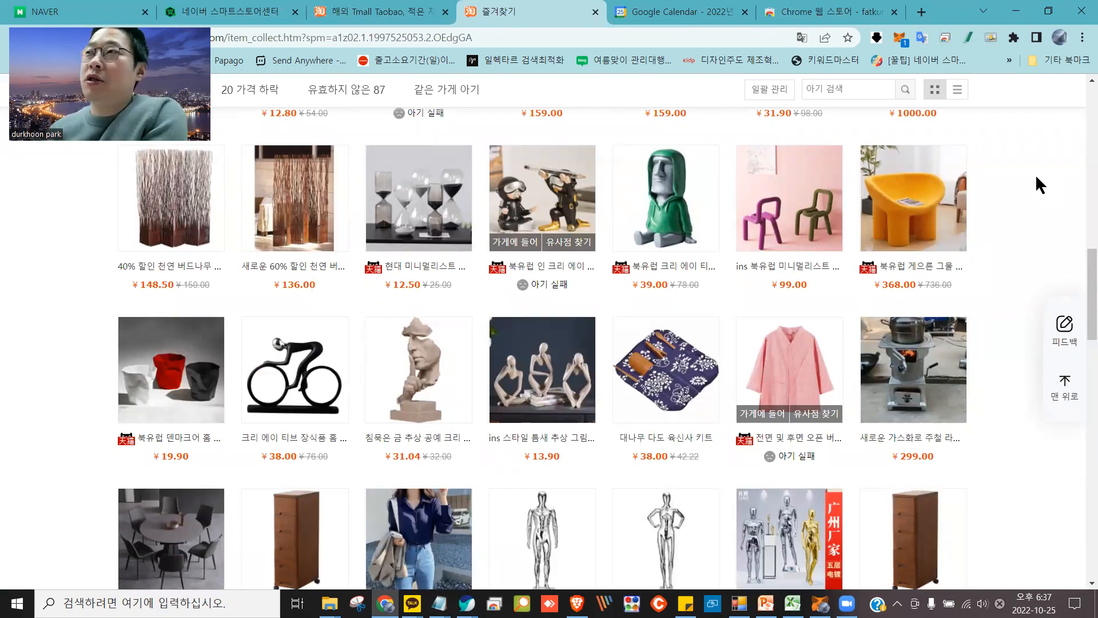
scroll(790, 232, "up", 10)
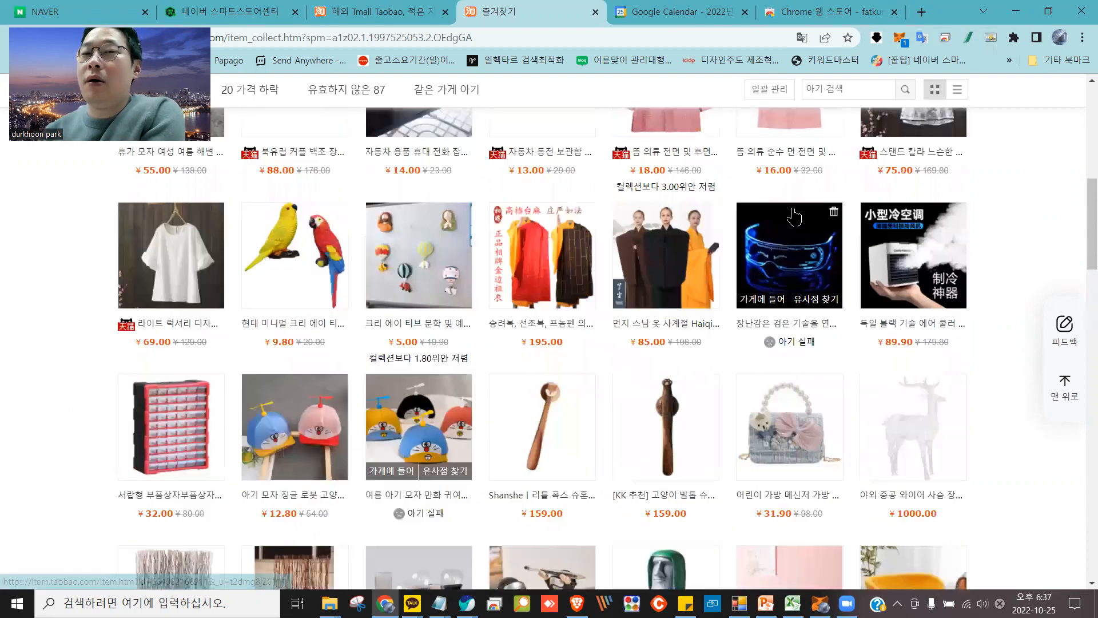
scroll(794, 206, "up", 5)
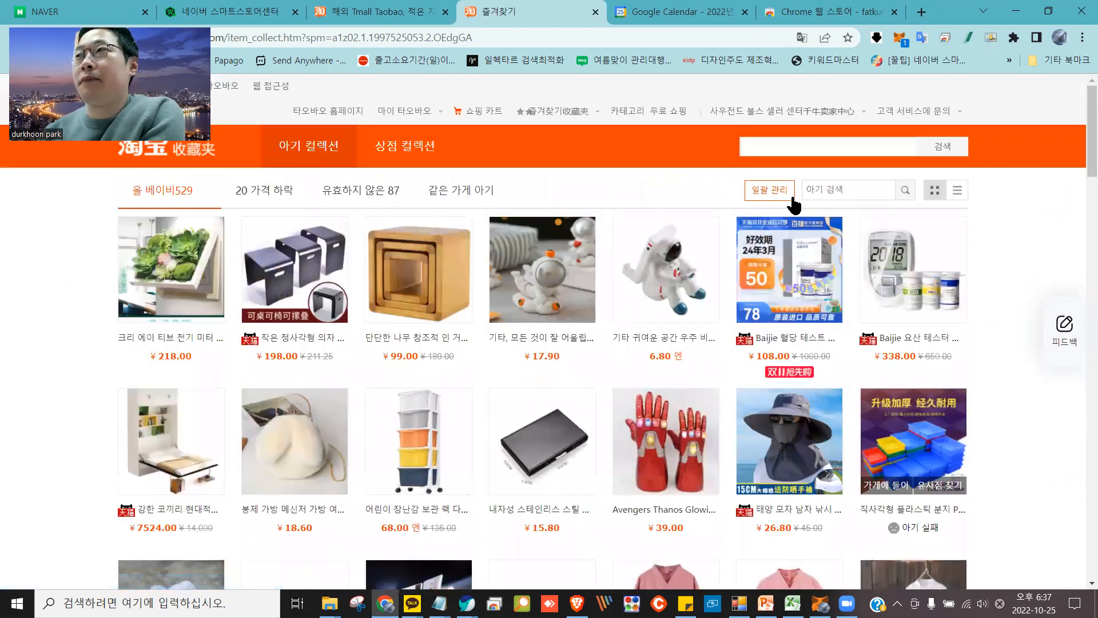
scroll(794, 187, "down", 5)
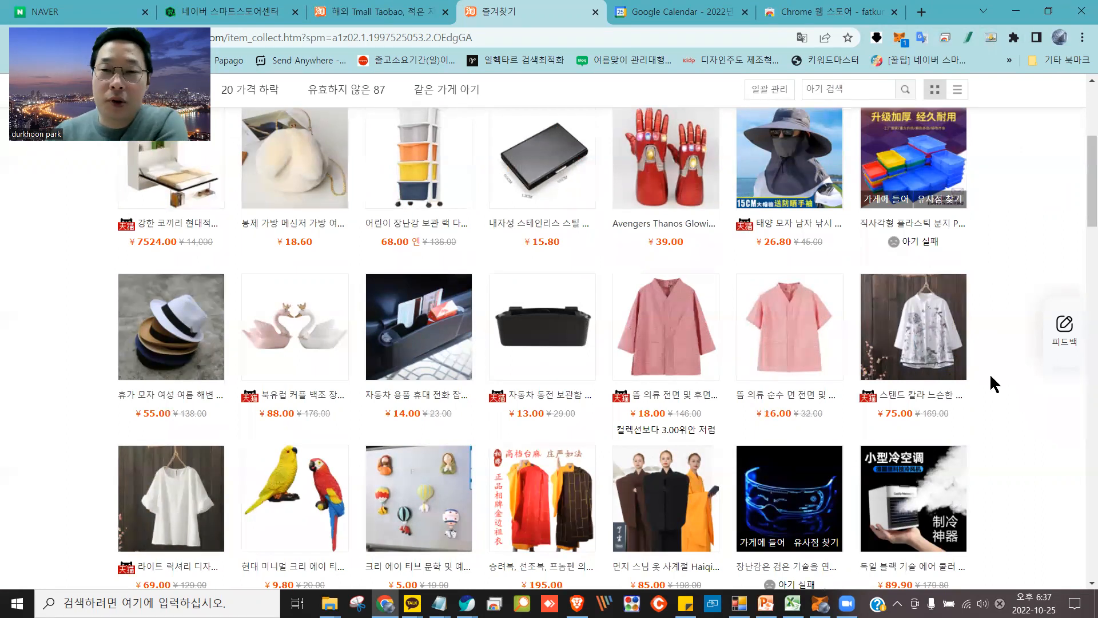
scroll(991, 376, "up", 1)
scroll(992, 377, "up", 3)
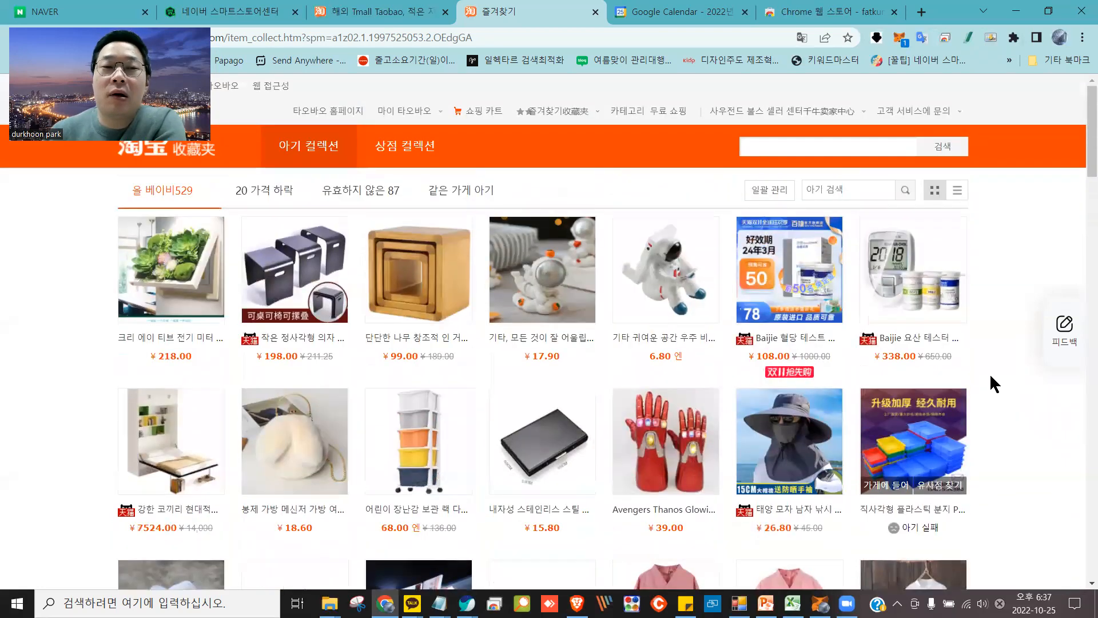
scroll(991, 376, "down", 15)
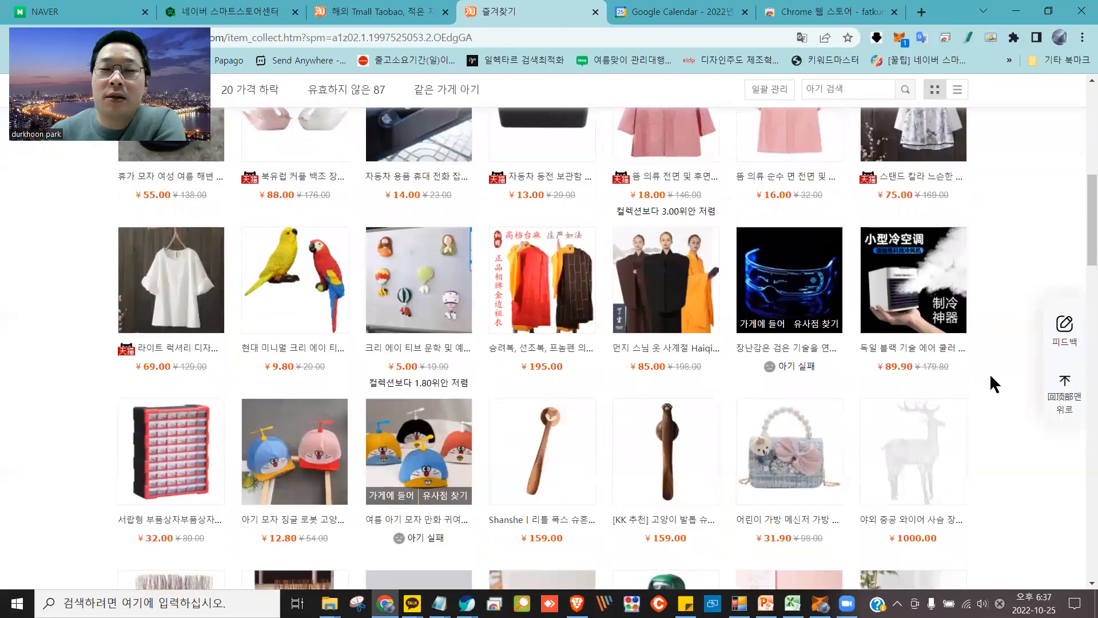
scroll(989, 373, "down", 3)
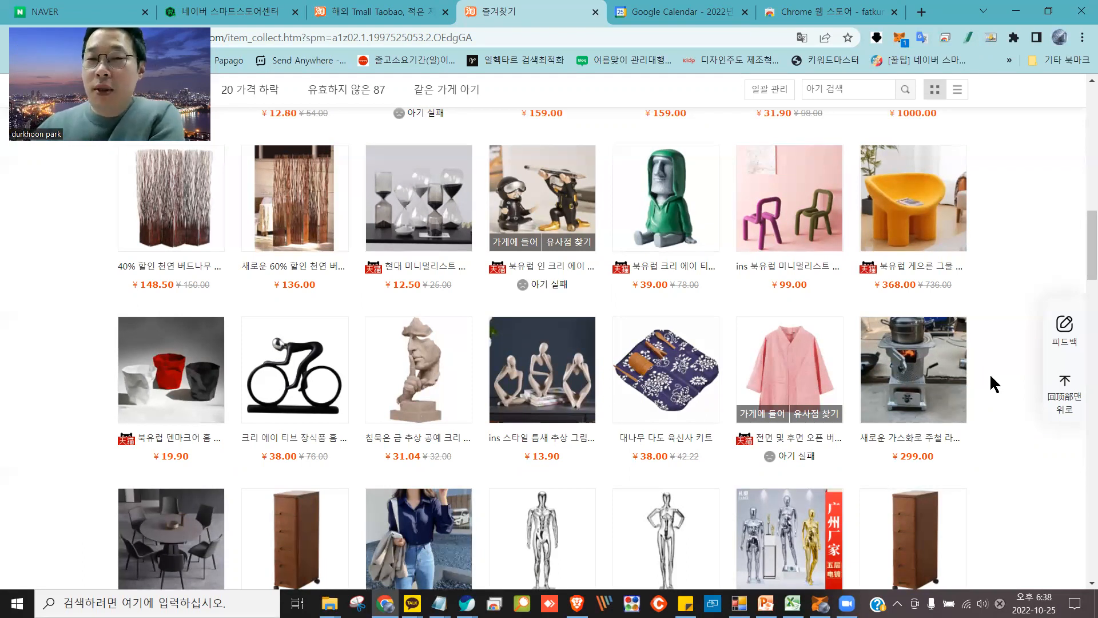
mouse_move(824, 283)
left_mouse_down()
mouse_move(838, 230)
mouse_move(722, 256)
mouse_move(809, 282)
mouse_move(993, 238)
mouse_move(858, 197)
mouse_move(898, 281)
left_mouse_up()
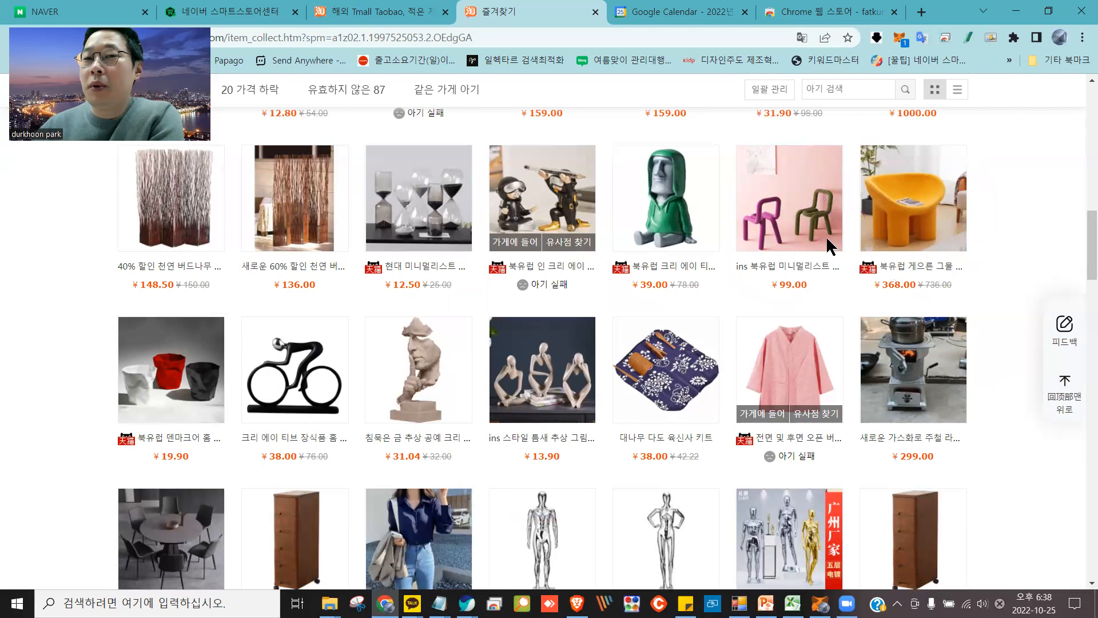
Open the pink-and-green chair's product page and gather all its images with Fatkun's Download Current Tab
left_click(778, 184)
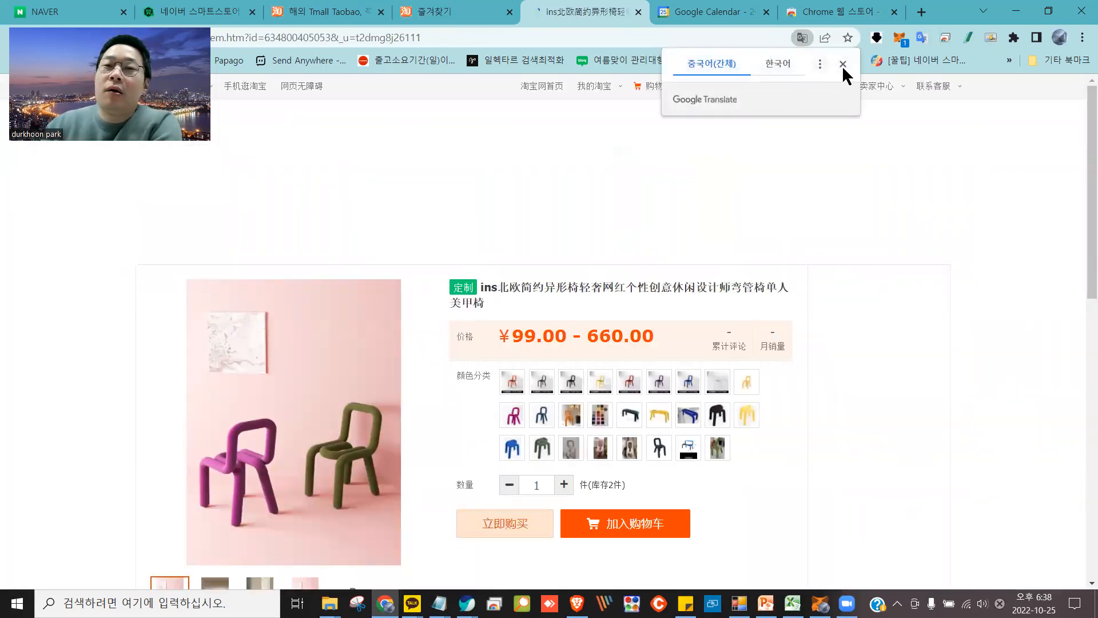
left_click(843, 64)
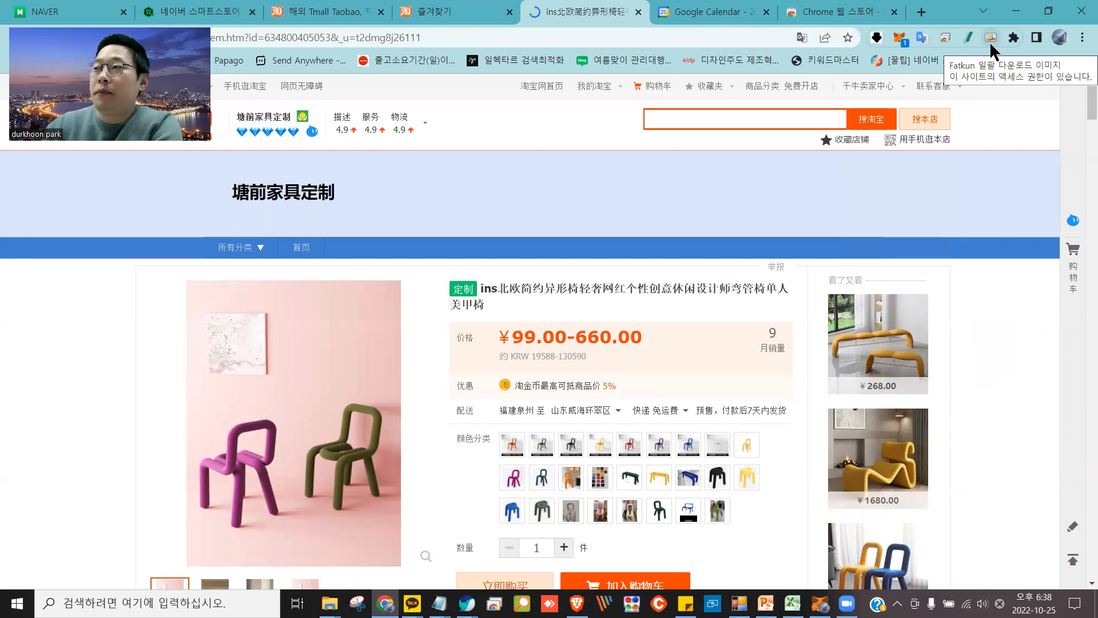
left_click(989, 39)
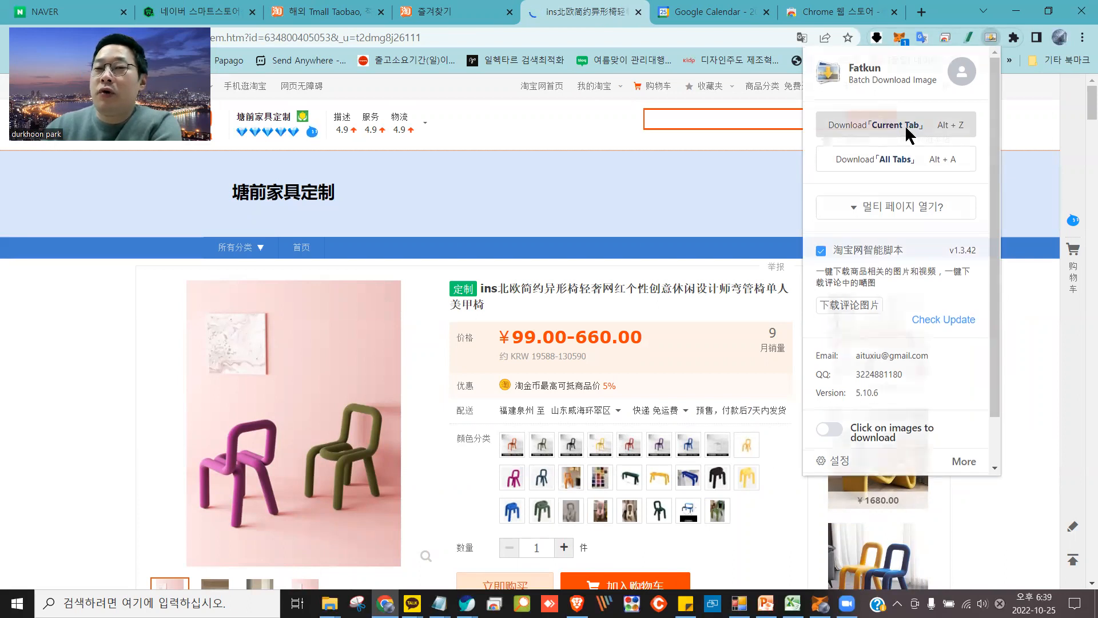
left_click(907, 129)
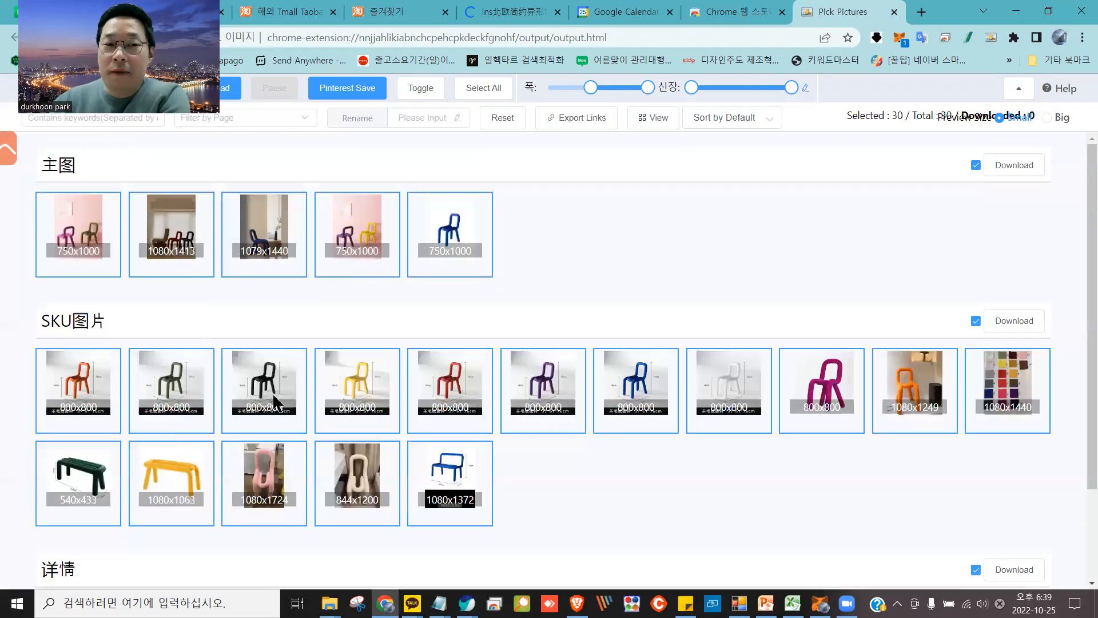
scroll(761, 355, "down", 2)
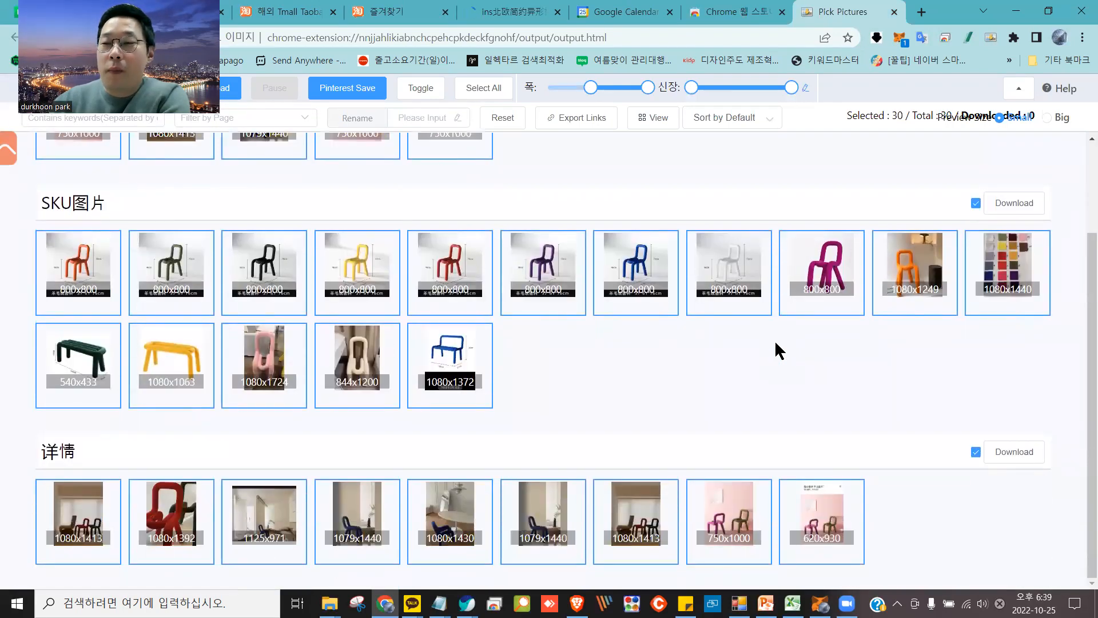
scroll(774, 340, "up", 2)
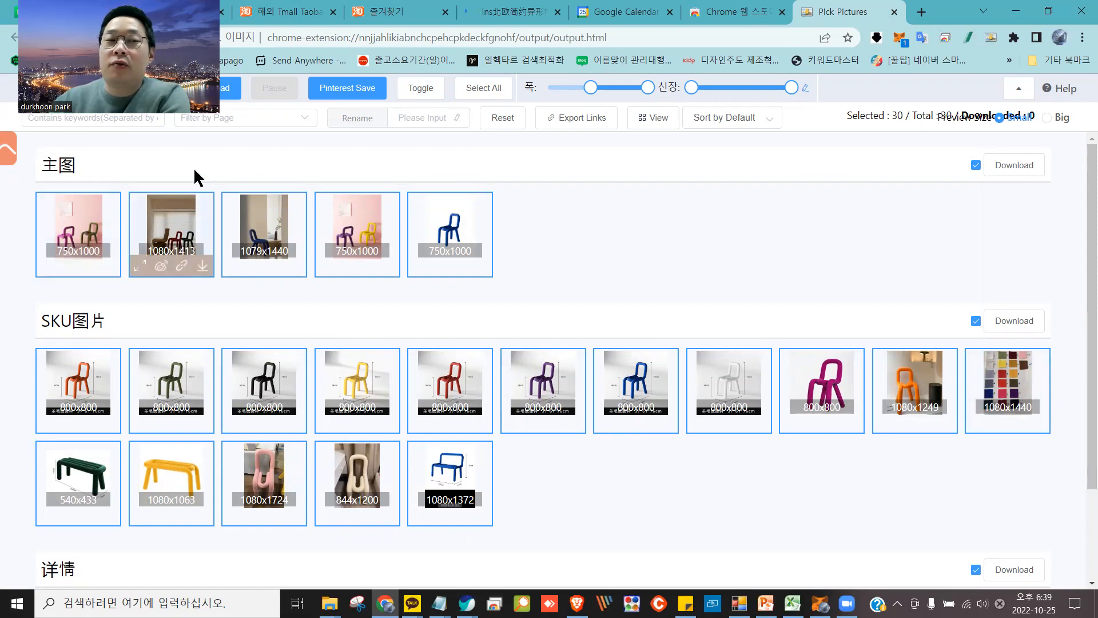
right_click(563, 200)
left_click(564, 198)
mouse_move(74, 409)
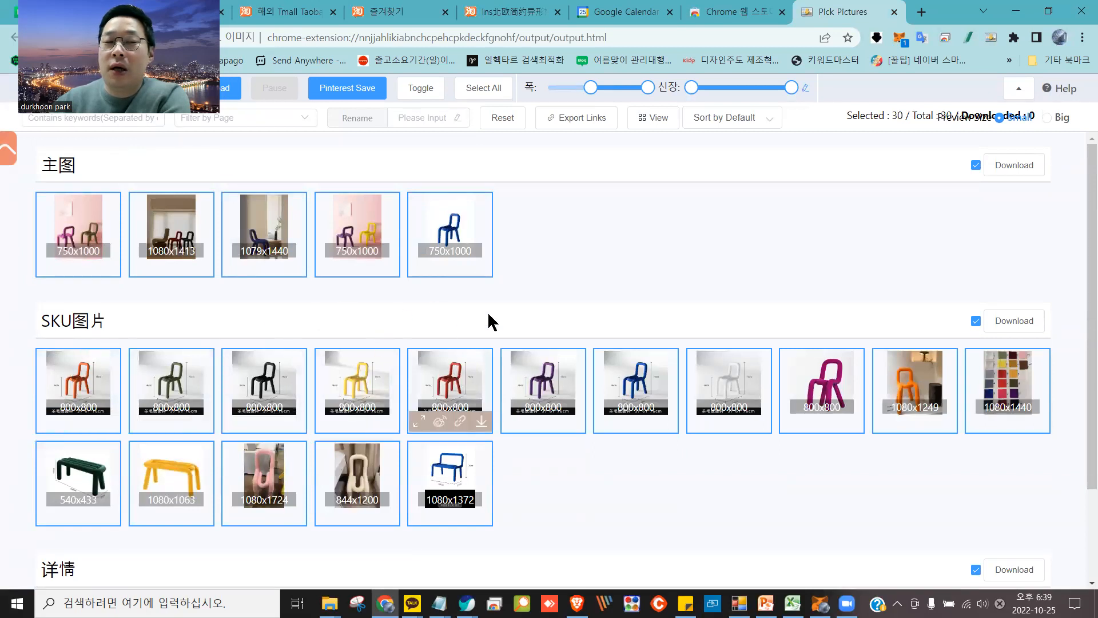
mouse_move(906, 410)
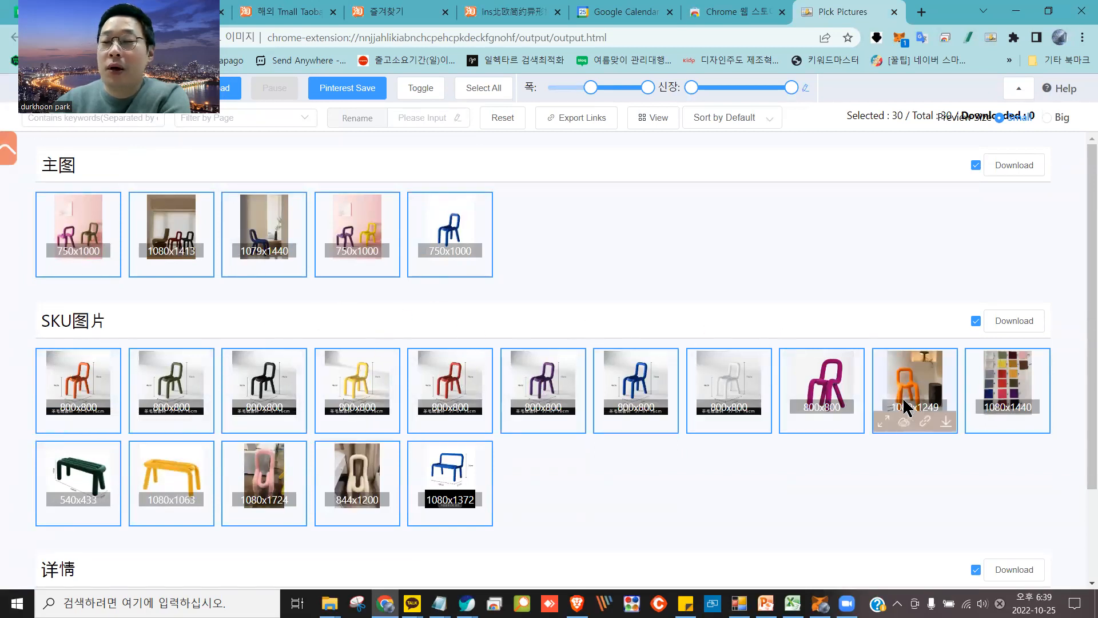
left_click(1007, 387)
left_click(1007, 387)
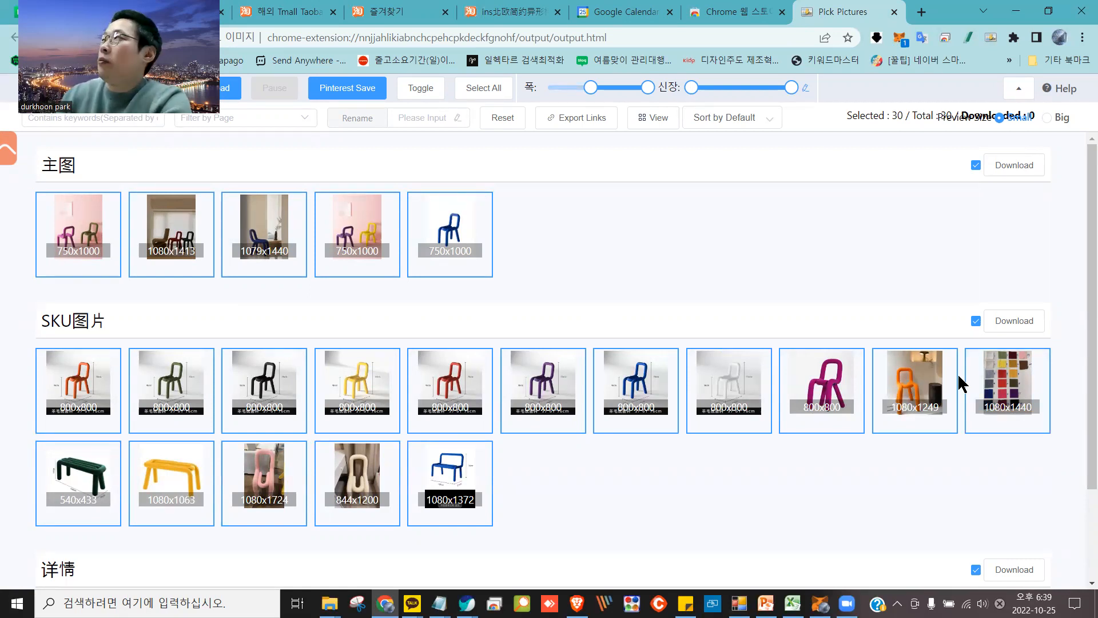
mouse_move(977, 363)
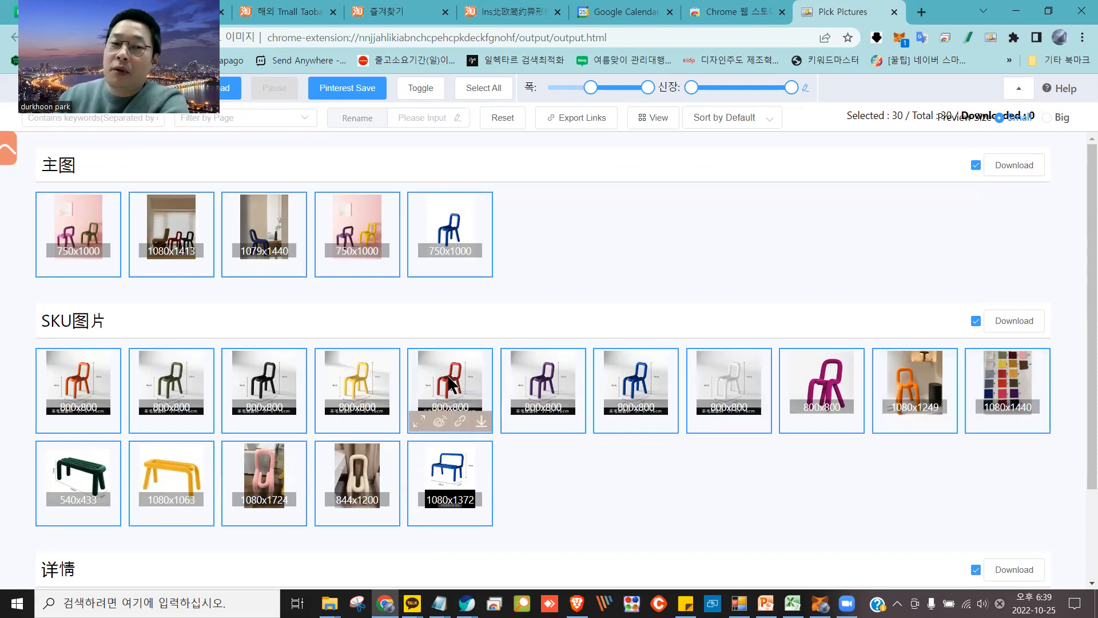
Deselect the SKU图片 group, then reselect its ten chair colour photos
left_click(975, 322)
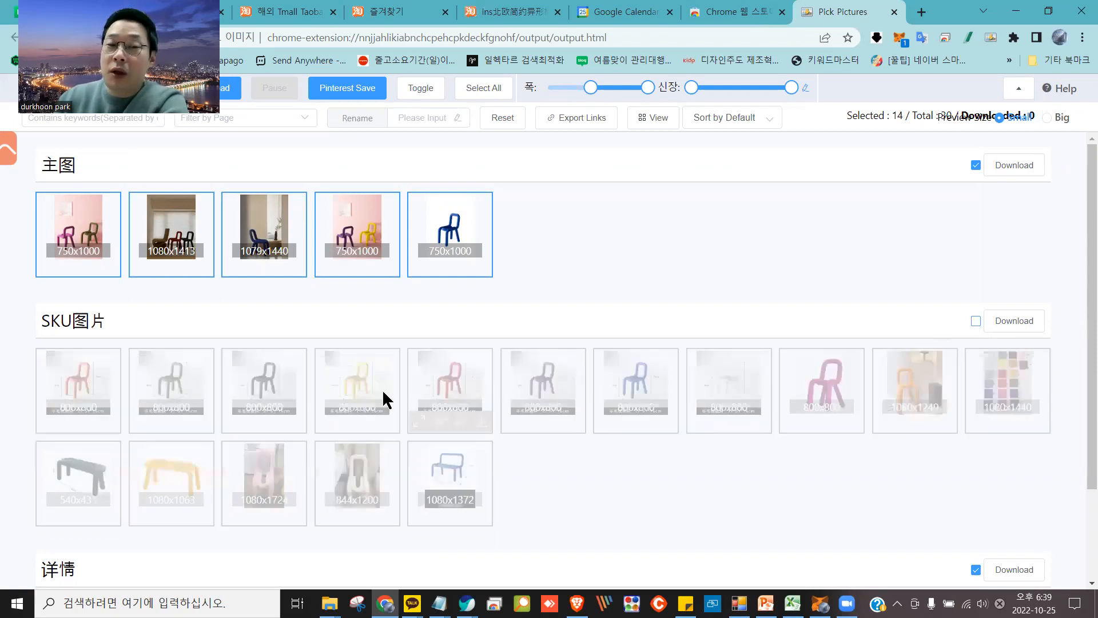
left_click(108, 391)
left_click(172, 380)
left_click(267, 386)
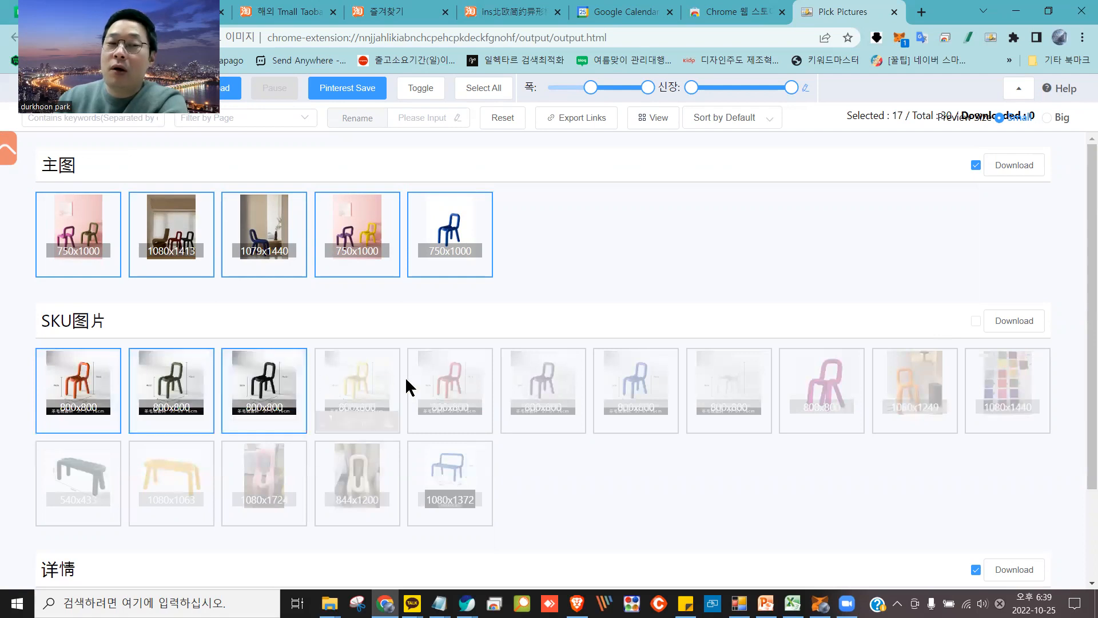
left_click(358, 381)
left_click(450, 380)
left_click(544, 380)
left_click(638, 379)
left_click(757, 373)
left_click(823, 372)
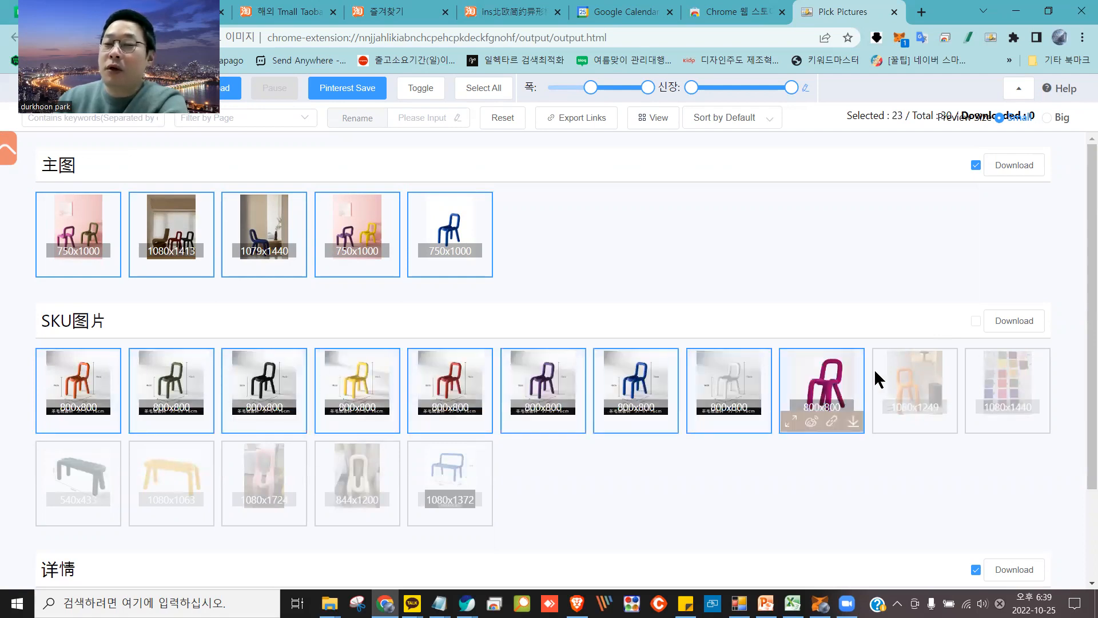
left_click(893, 371)
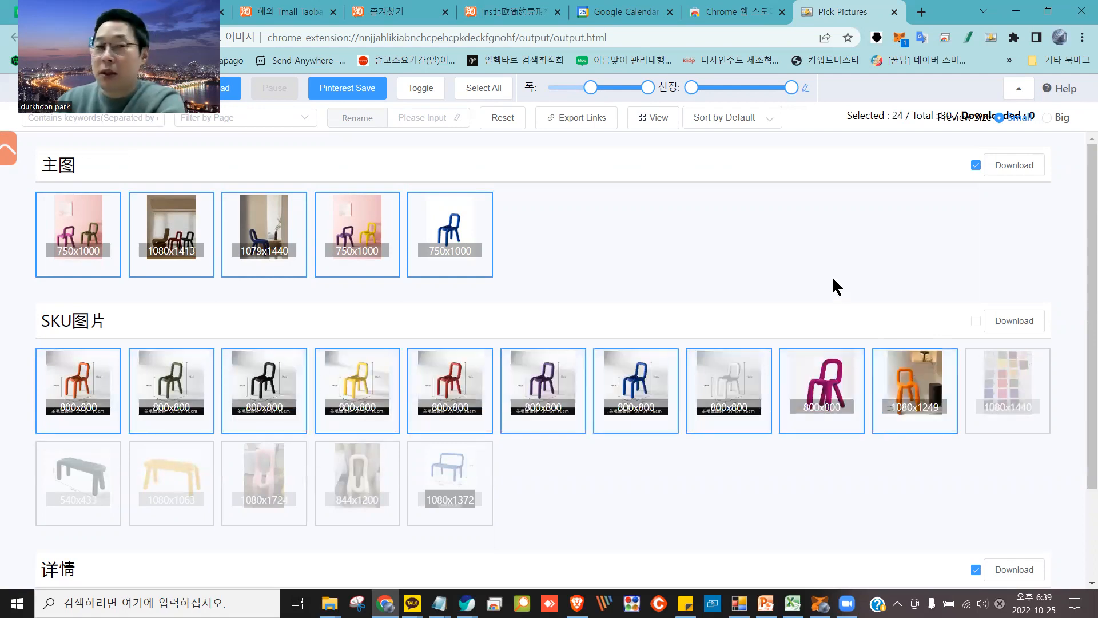
Exclude all 详情 detail images, leaving 15 of 30 selected
scroll(646, 286, "down", 2)
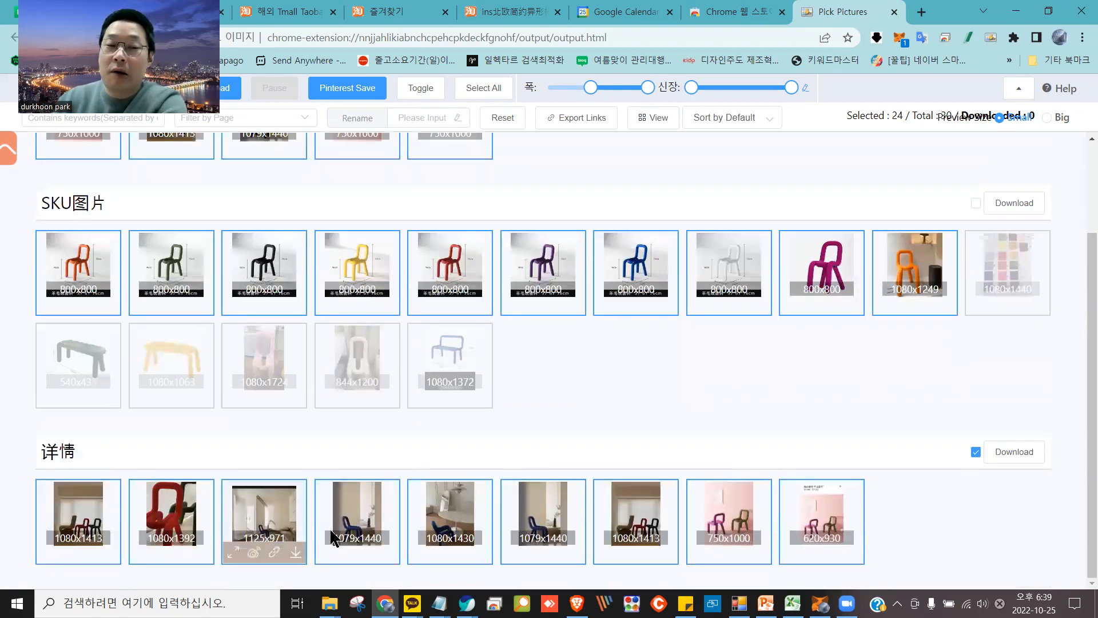
left_click(976, 452)
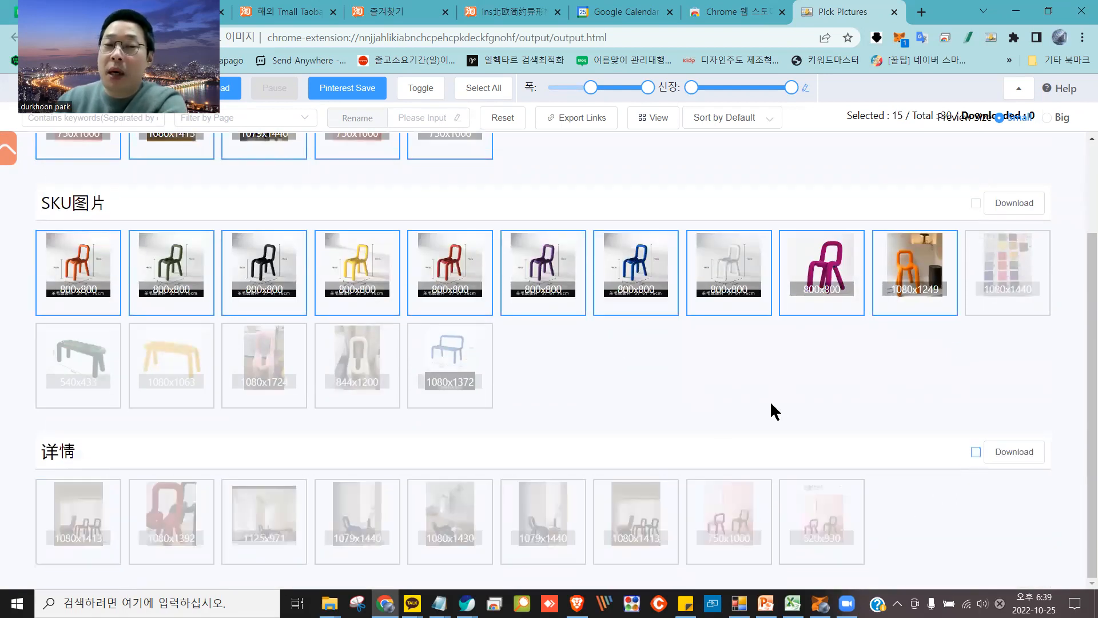
scroll(770, 406, "up", 2)
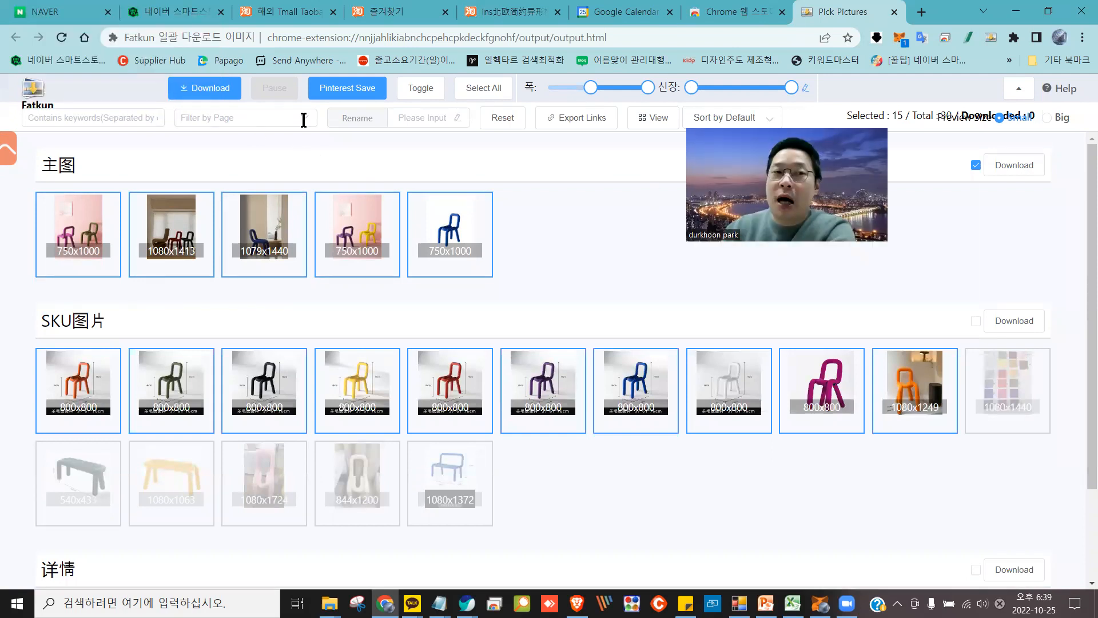
Download the 15 selected chair images as JPGs, confirm them in Downloads, and return to Smart Store
left_click(187, 90)
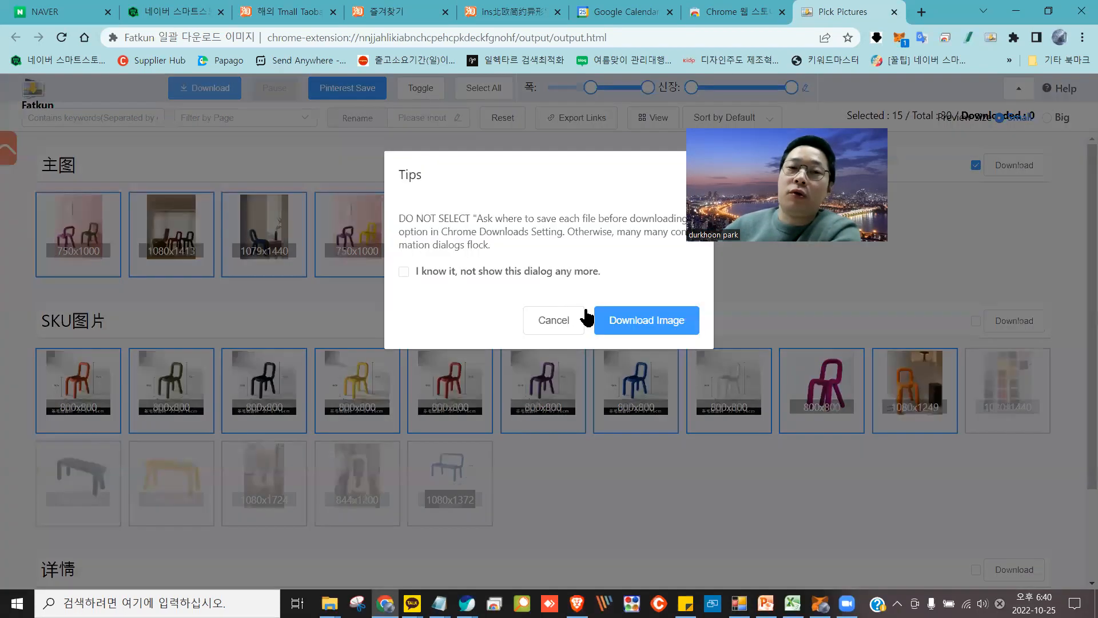
left_click(626, 332)
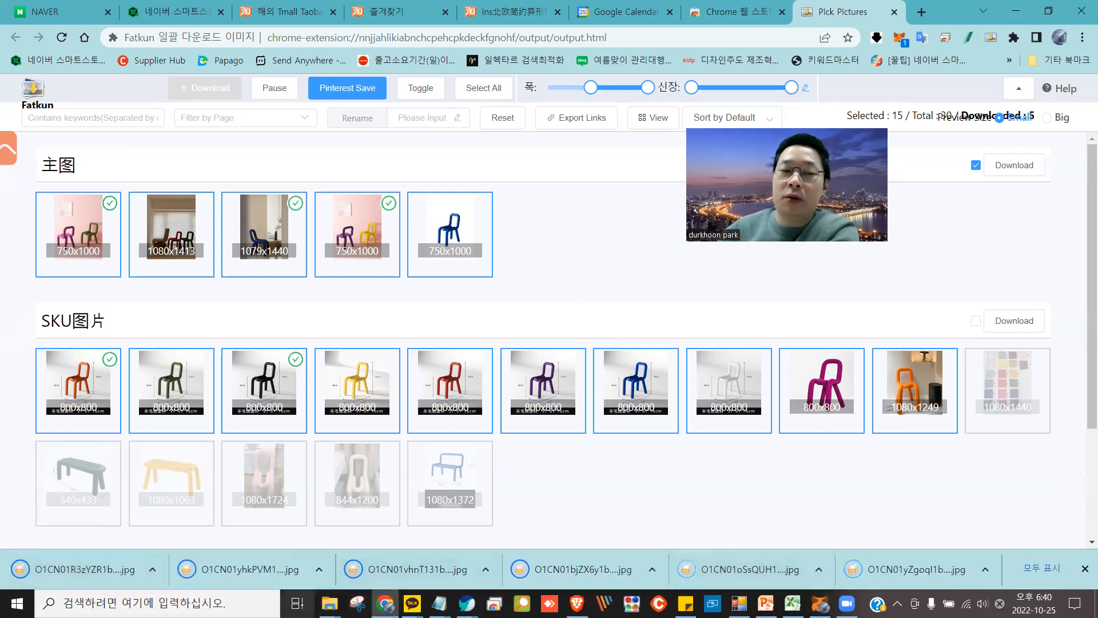
mouse_move(330, 602)
left_click(246, 524)
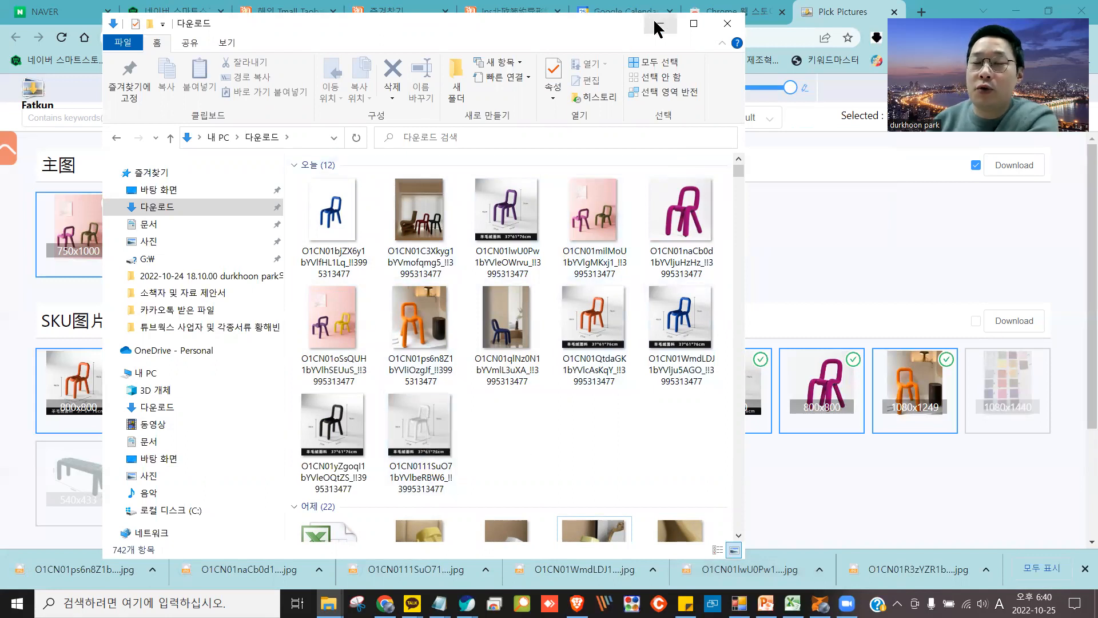
key("super+Down")
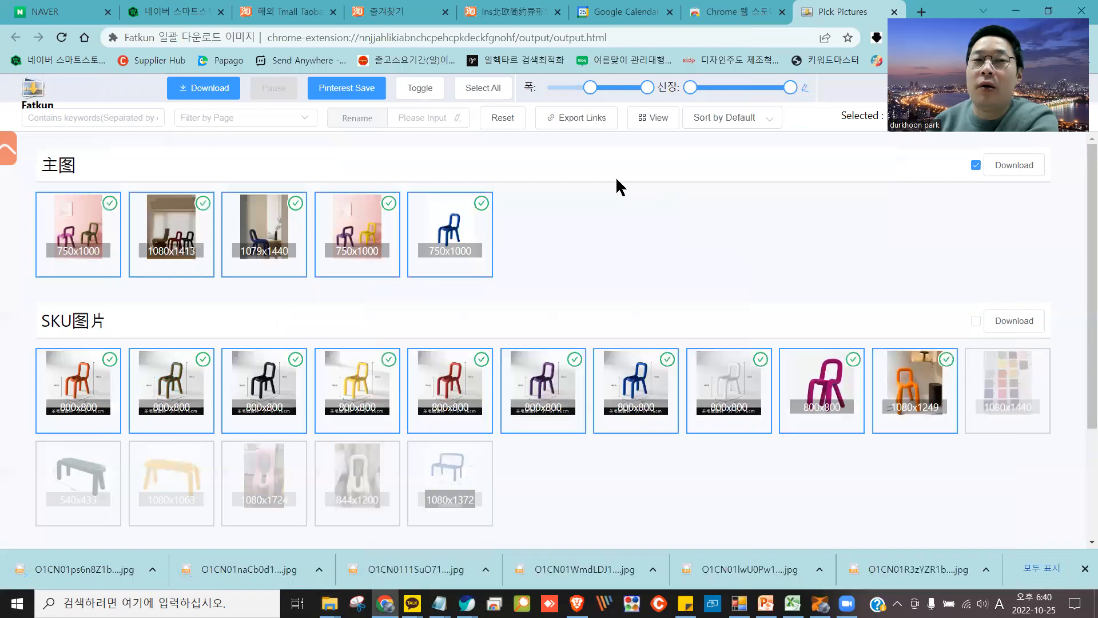
left_click(187, 12)
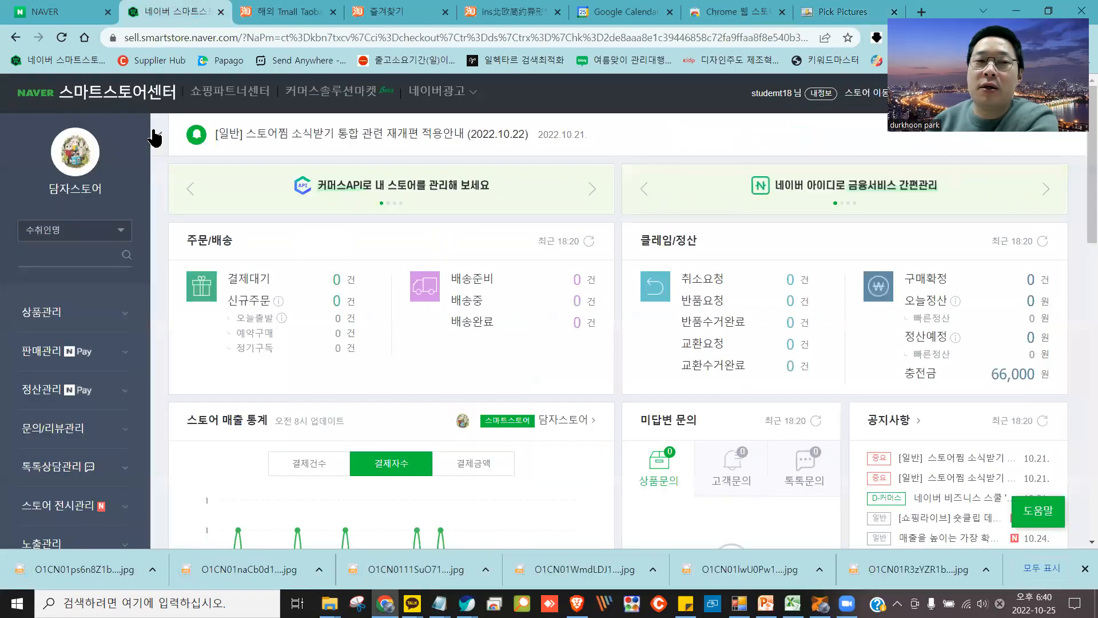
Open the 상품 등록 page from the 상품관리 sidebar menu
scroll(153, 172, "down", 2)
left_click(43, 168)
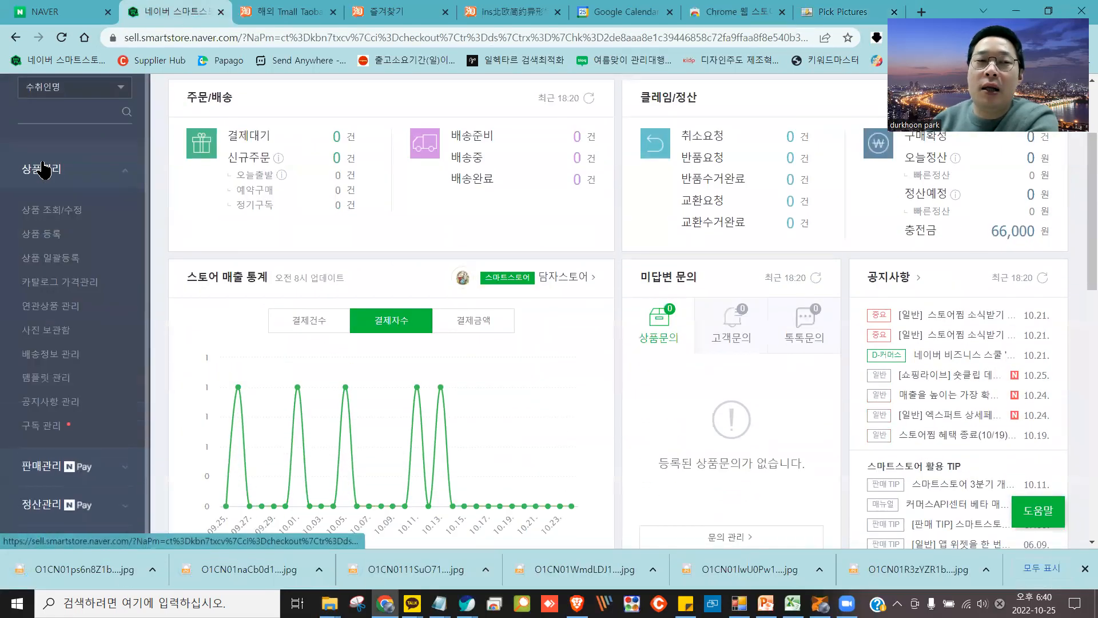
mouse_move(57, 189)
left_mouse_down()
mouse_move(14, 197)
mouse_move(20, 228)
mouse_move(73, 239)
mouse_move(20, 246)
mouse_move(42, 220)
mouse_move(17, 249)
mouse_move(60, 223)
mouse_move(61, 245)
left_mouse_up()
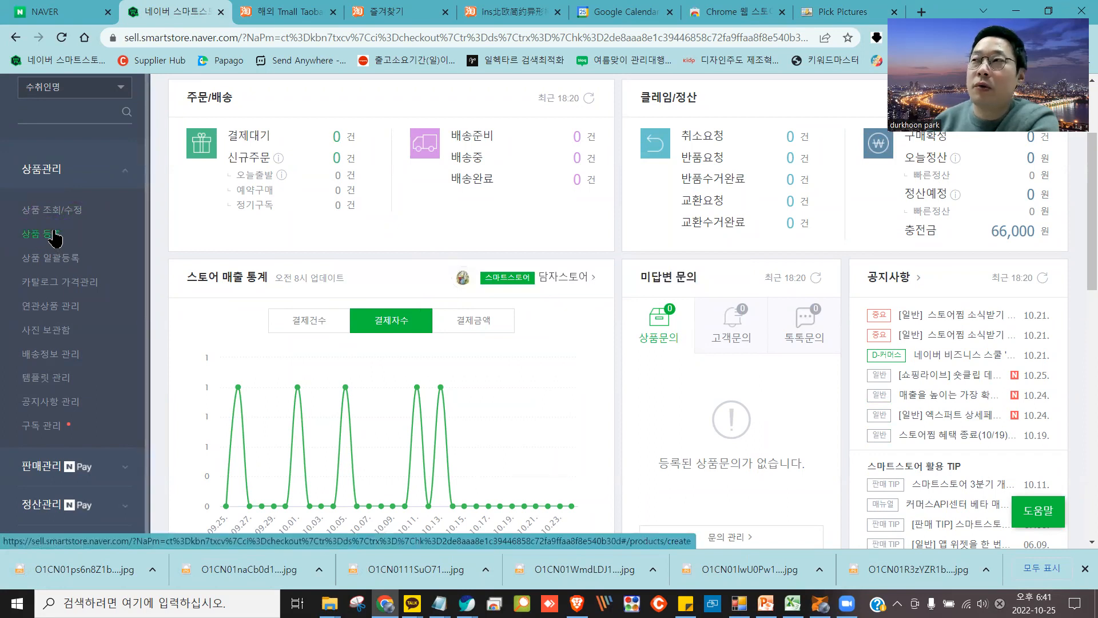
scroll(132, 246, "up", 3)
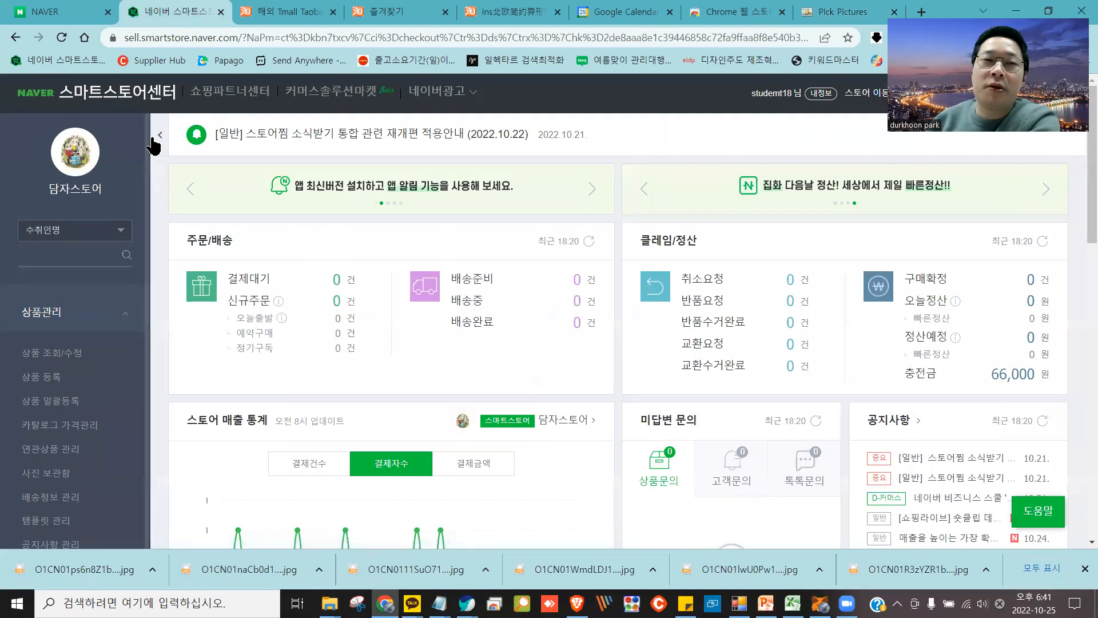
scroll(159, 277, "down", 1)
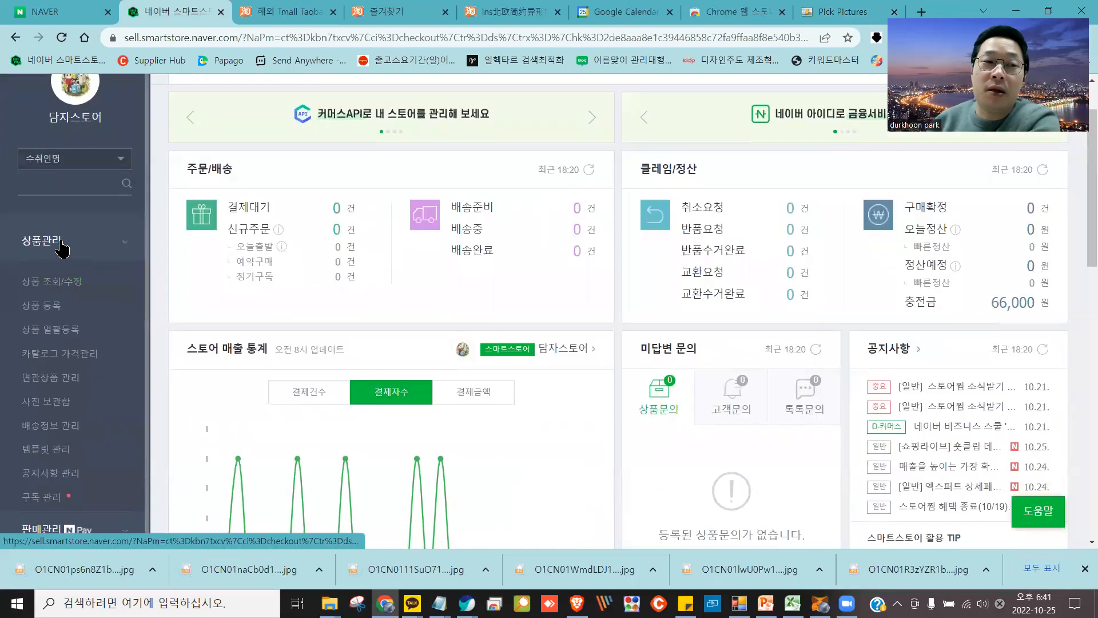
left_click(62, 244)
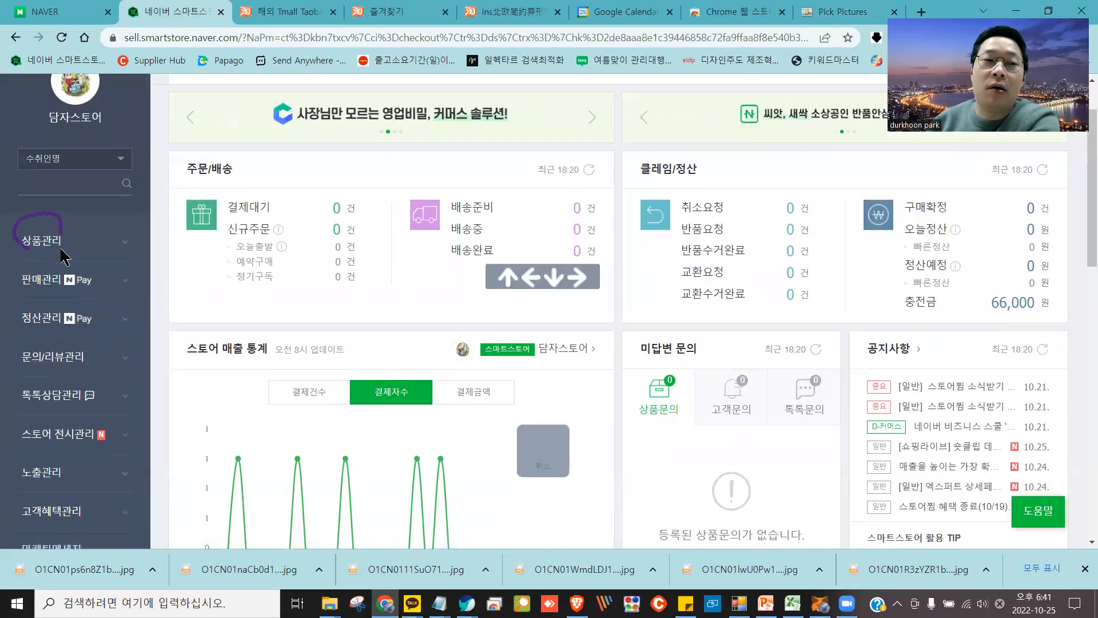
left_click(54, 244)
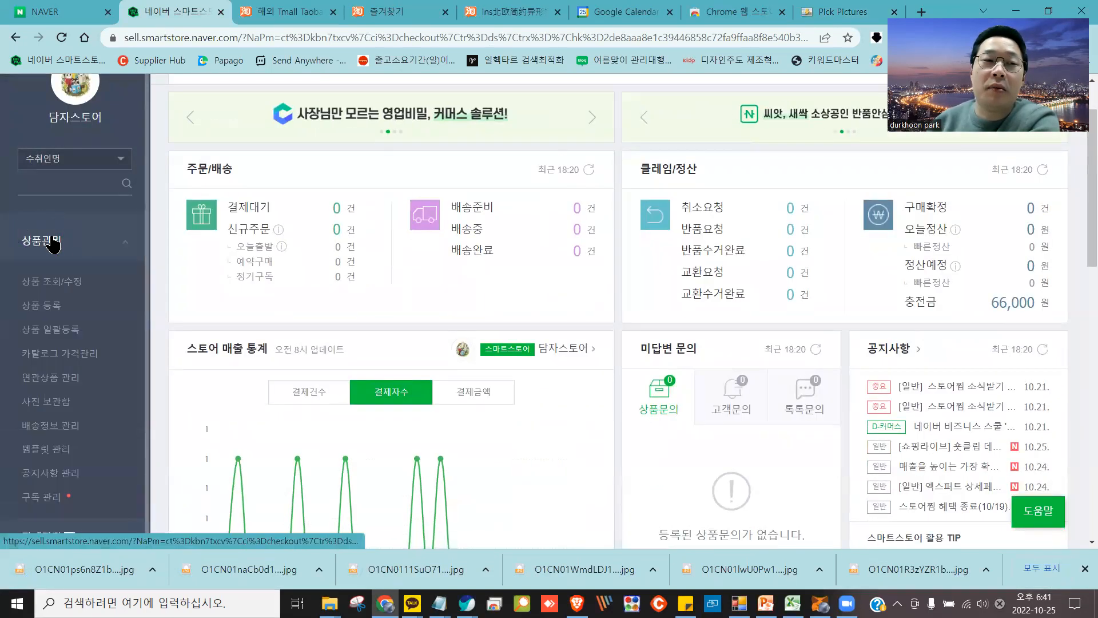
left_click(50, 309)
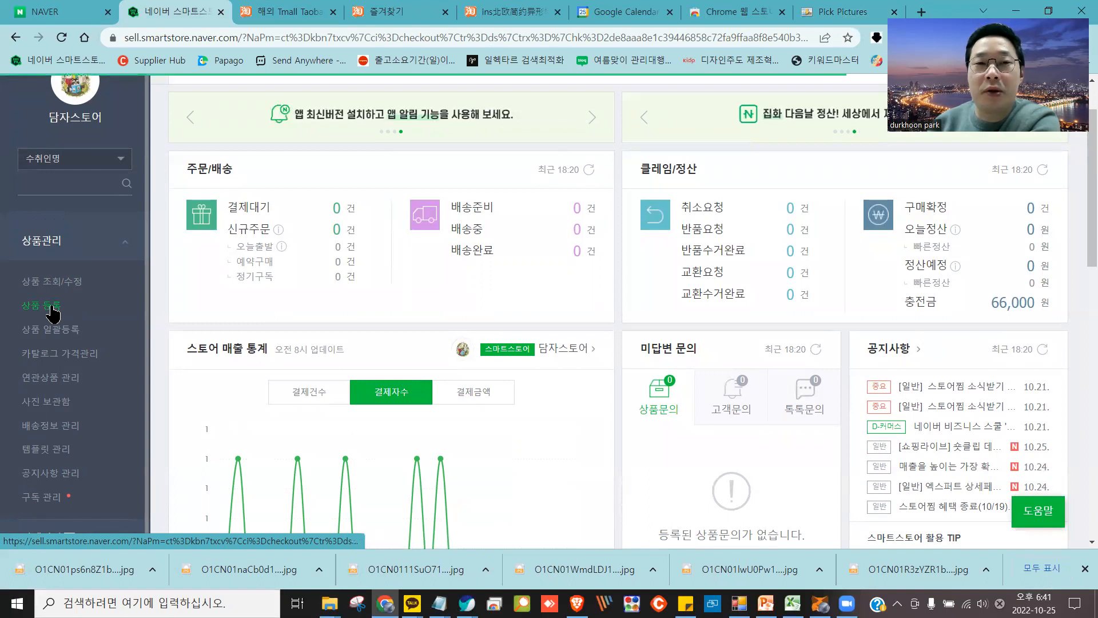
Close the downloads bar and decline restoring the previously written draft
left_click(1083, 568)
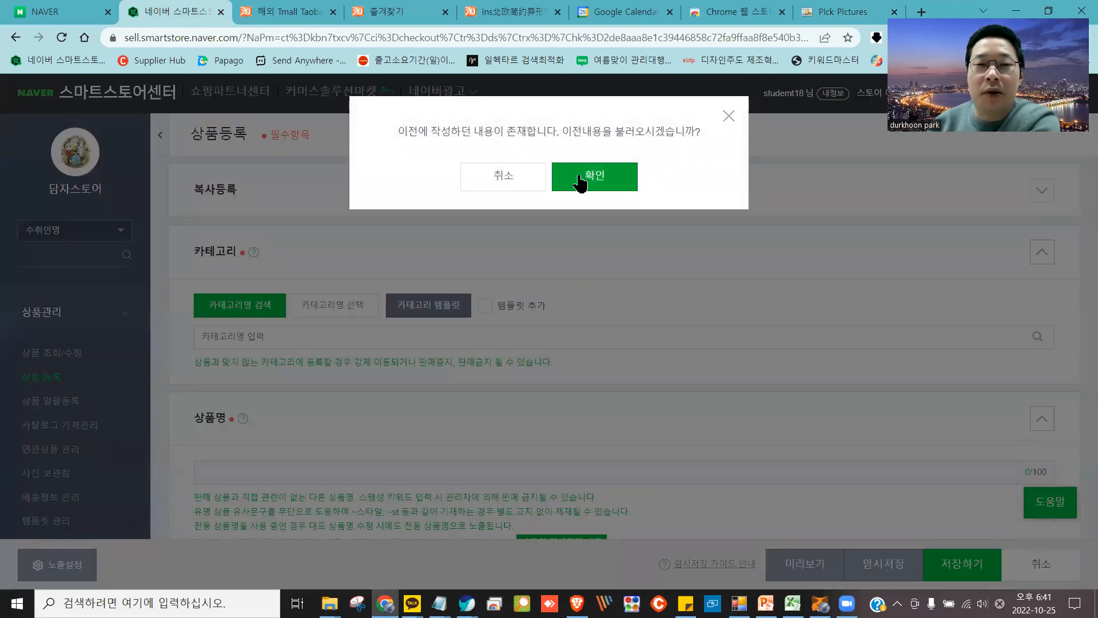
left_click(521, 177)
mouse_move(342, 269)
left_mouse_down()
mouse_move(298, 270)
mouse_move(323, 332)
mouse_move(360, 255)
mouse_move(339, 259)
left_mouse_up()
Go to the bent-tube chair's Taobao product page, review its title, and bring up page options
left_click(286, 12)
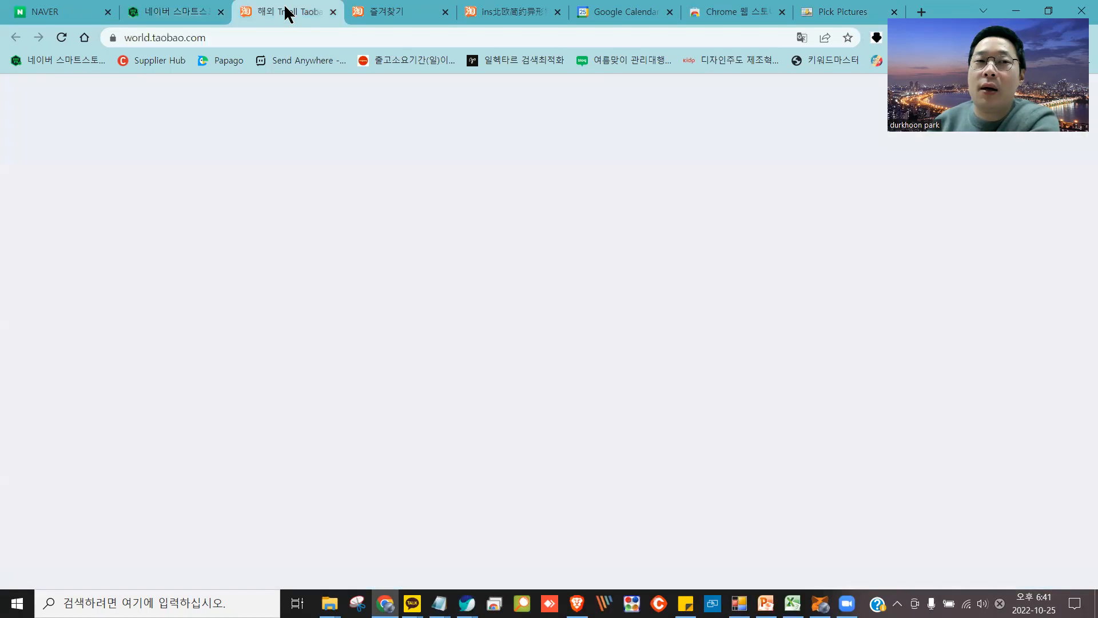
left_click(394, 11)
left_click(478, 13)
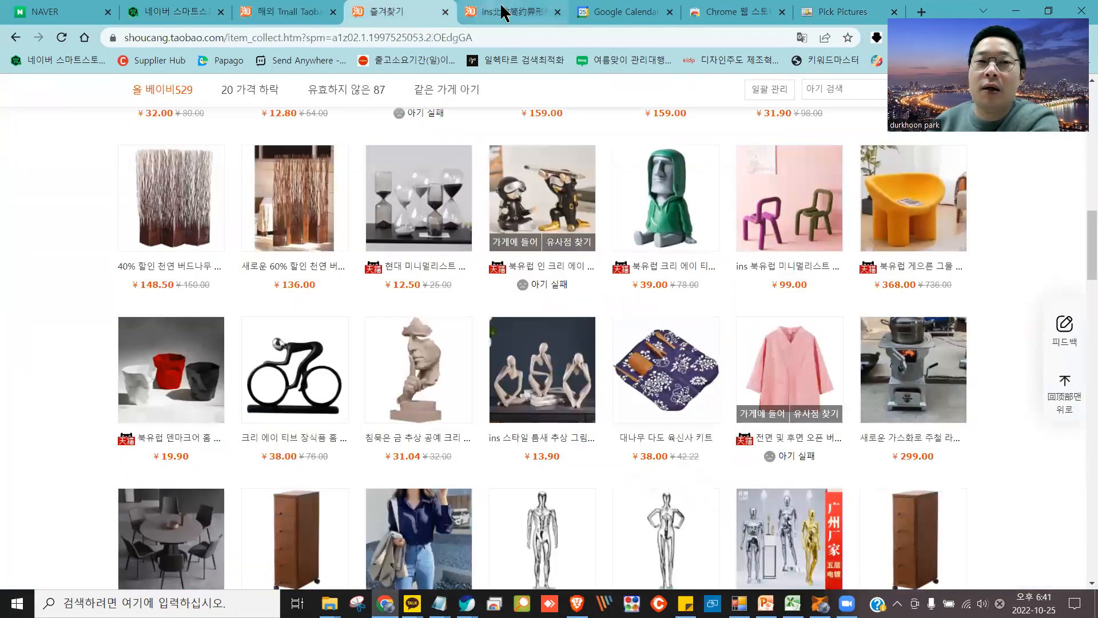
triple_click(504, 305)
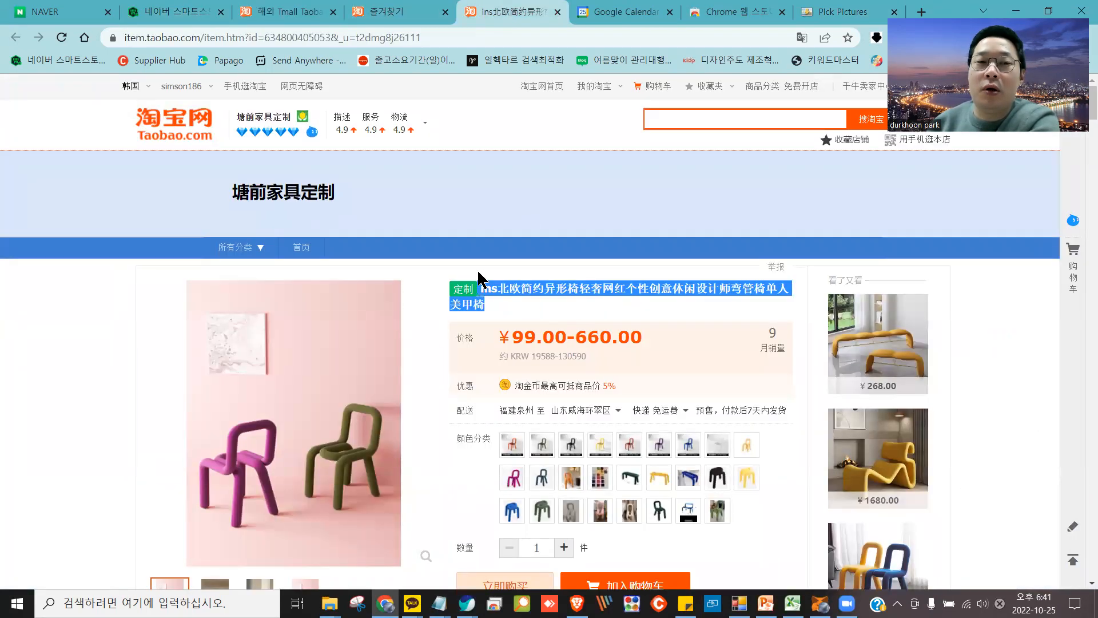
left_click(581, 268)
scroll(435, 355, "down", 1)
scroll(434, 354, "down", 3)
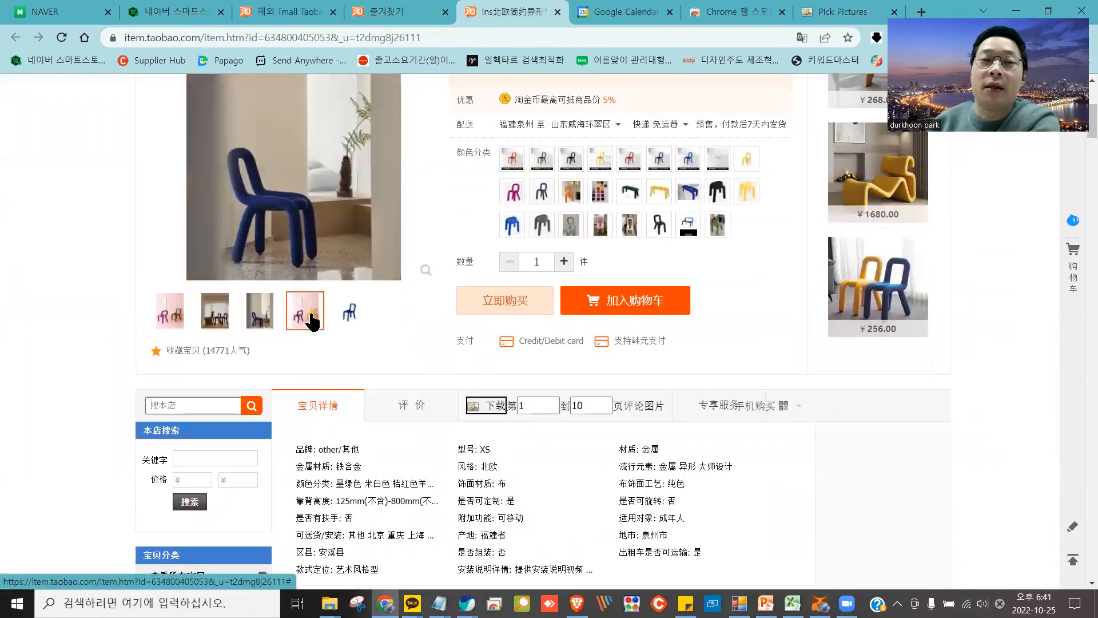
scroll(429, 366, "up", 4)
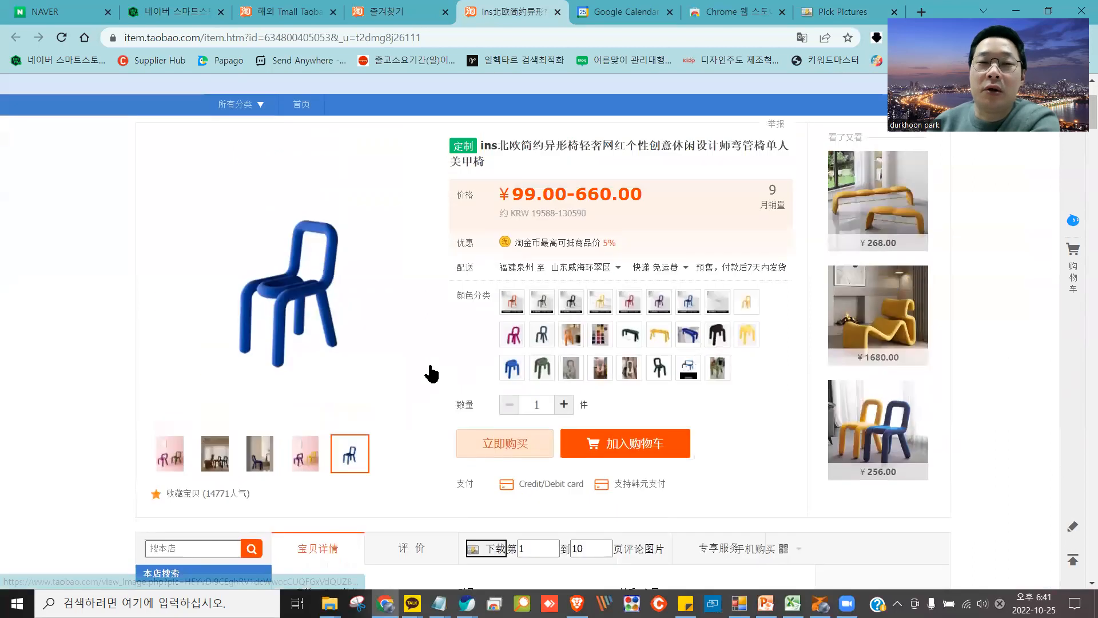
right_click(518, 246)
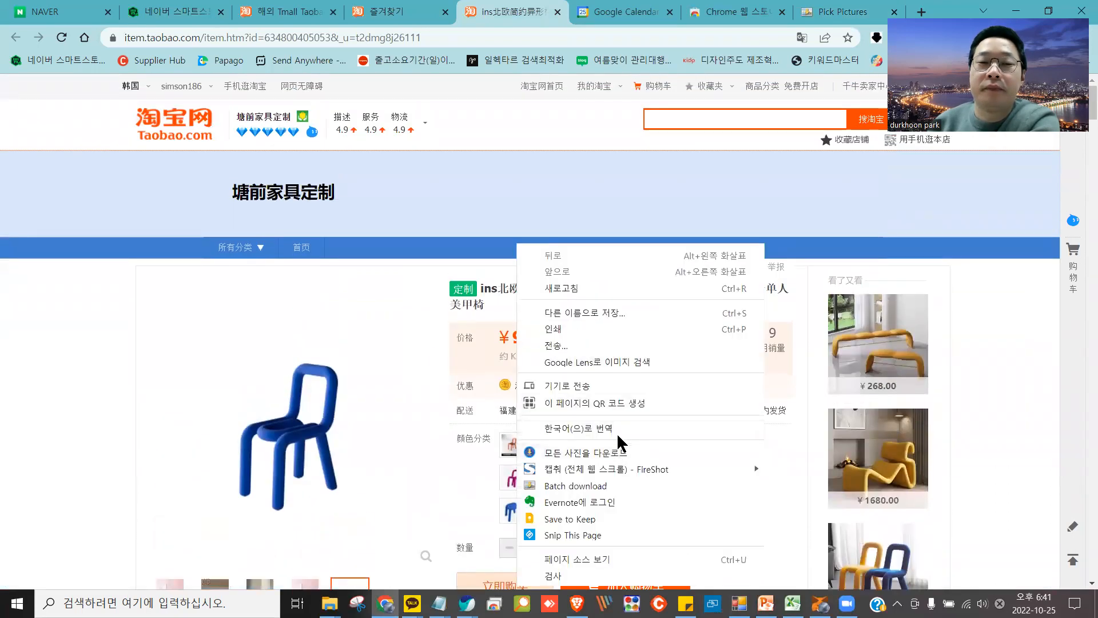
Translate the Taobao chair page into Korean, titled '북유럽 미니멀리스트 특수 모양의 의자…'
left_click(618, 428)
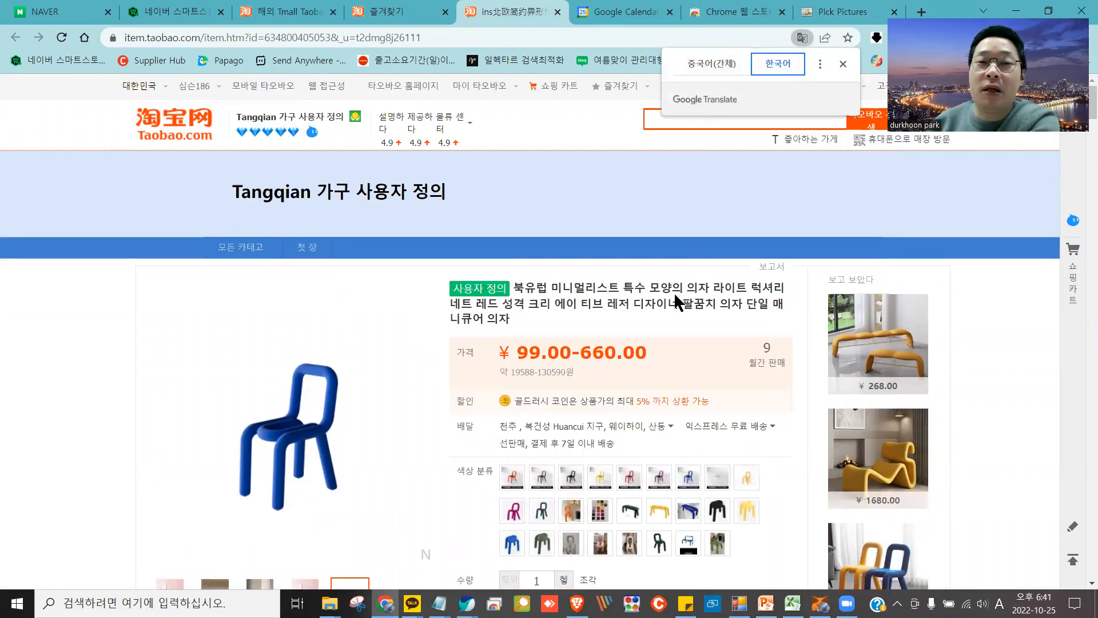
left_click_drag(563, 289, 763, 292)
left_click(624, 297)
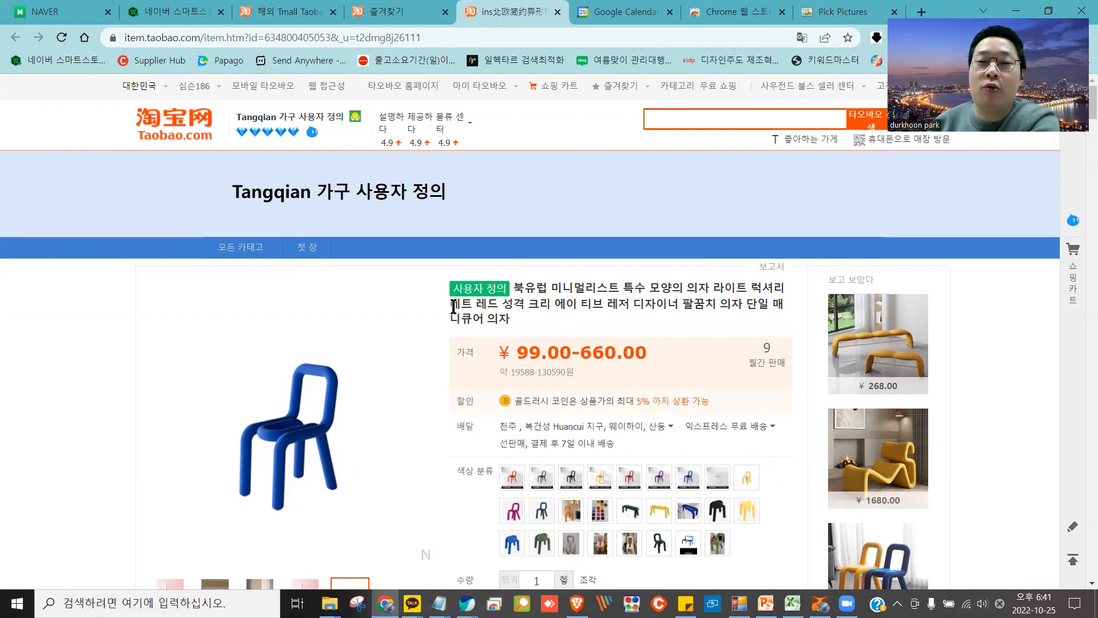
scroll(445, 338, "down", 6)
scroll(445, 337, "up", 6)
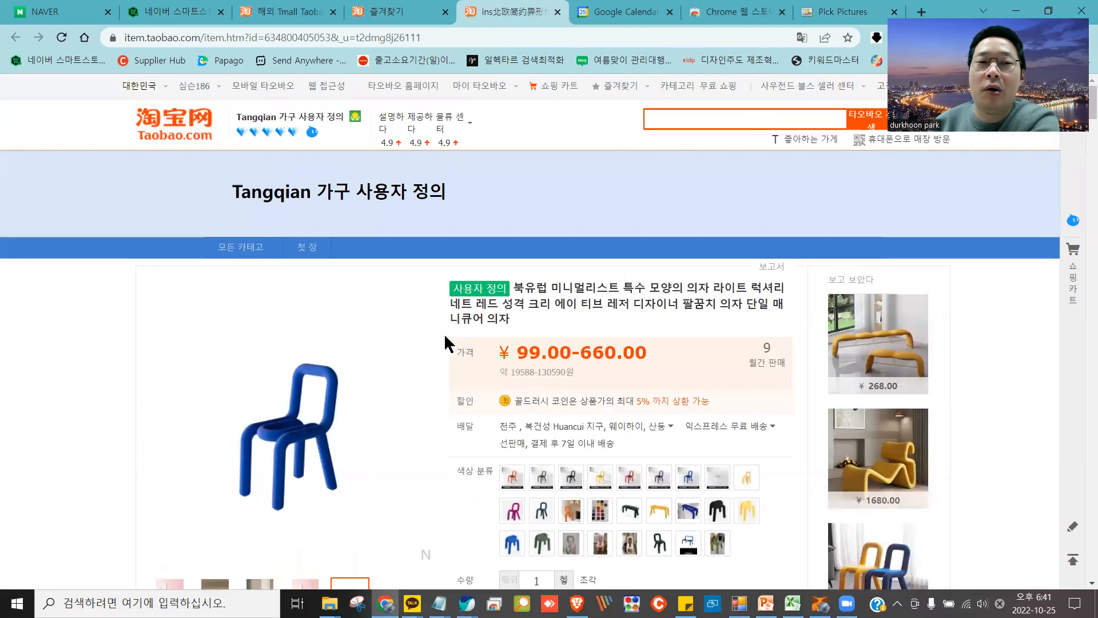
left_click(375, 13)
Detach the Smart Store registration tab into its own browser window
left_click(305, 12)
left_click(184, 12)
left_click_drag(183, 11, 325, 36)
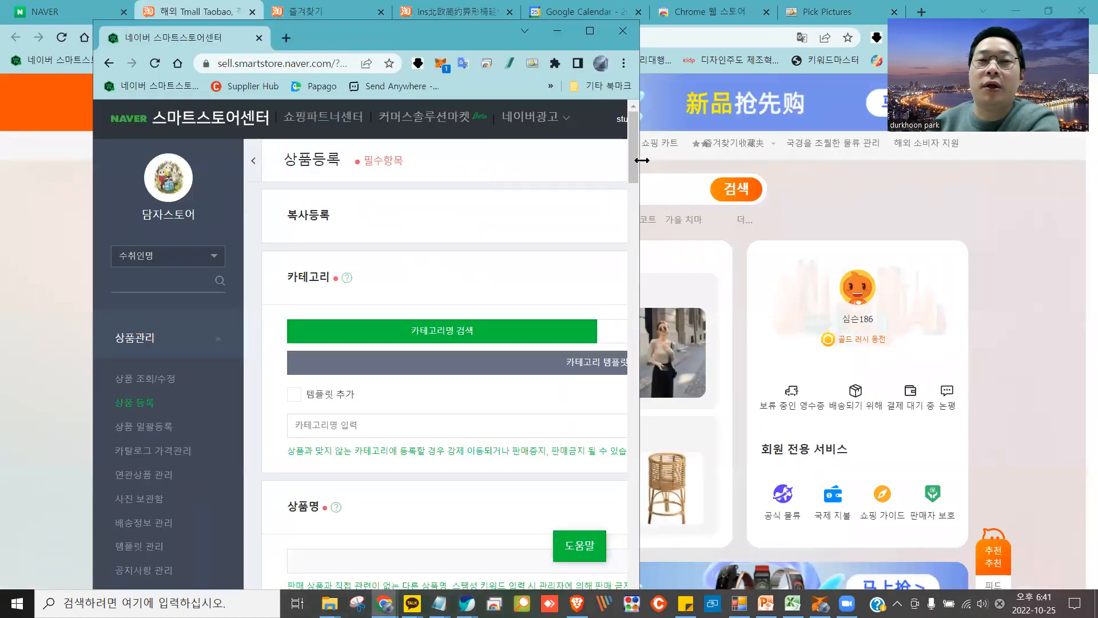
Widen and position the Smart Store window, then show the Naver home page in the main window
left_click_drag(641, 161, 1082, 160)
left_click_drag(197, 29, 269, 165)
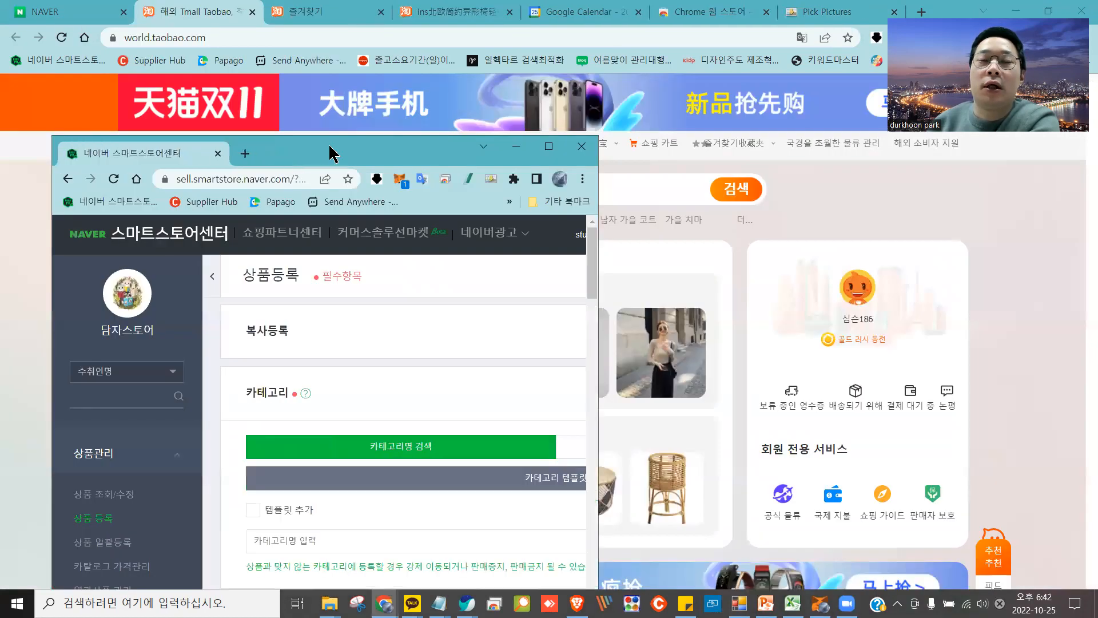
left_click_drag(345, 152, 382, 31)
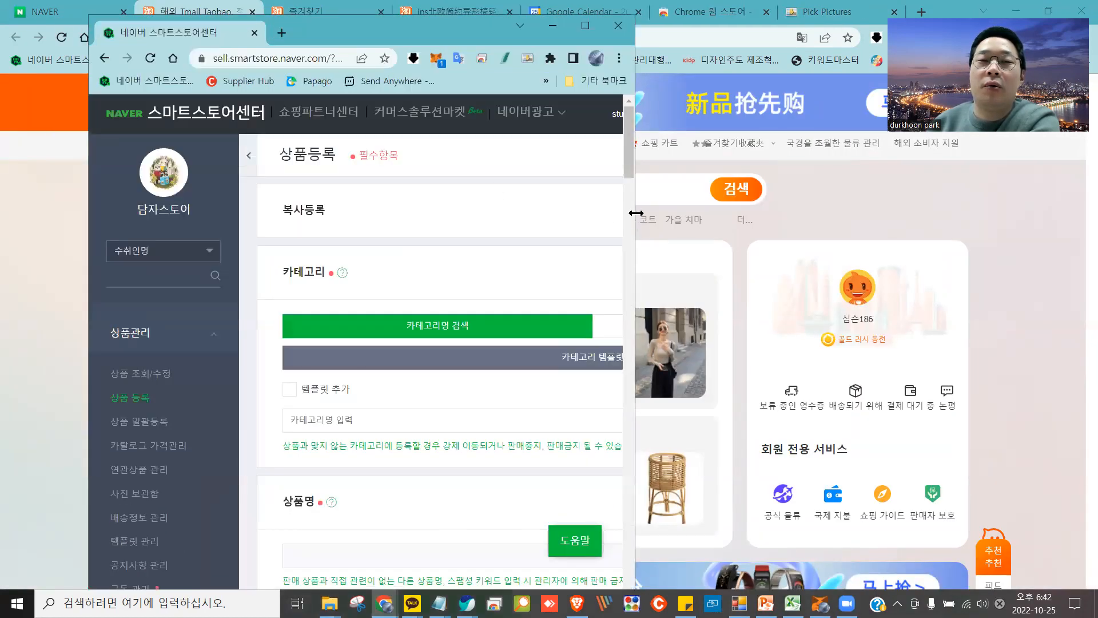
left_click_drag(636, 213, 1051, 213)
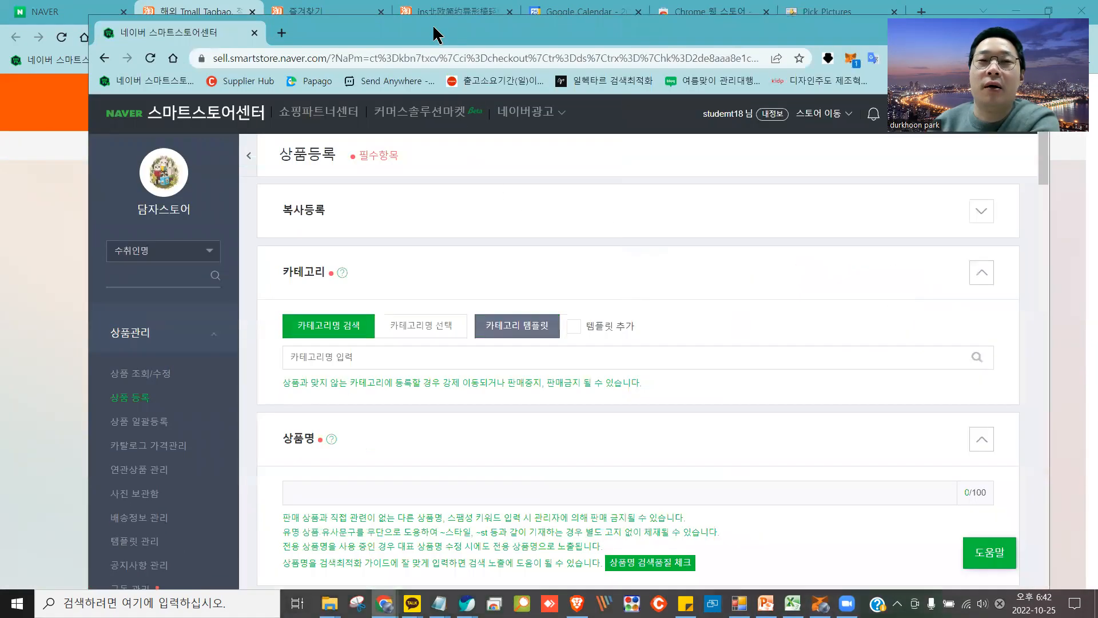
left_click_drag(558, 27, 693, 26)
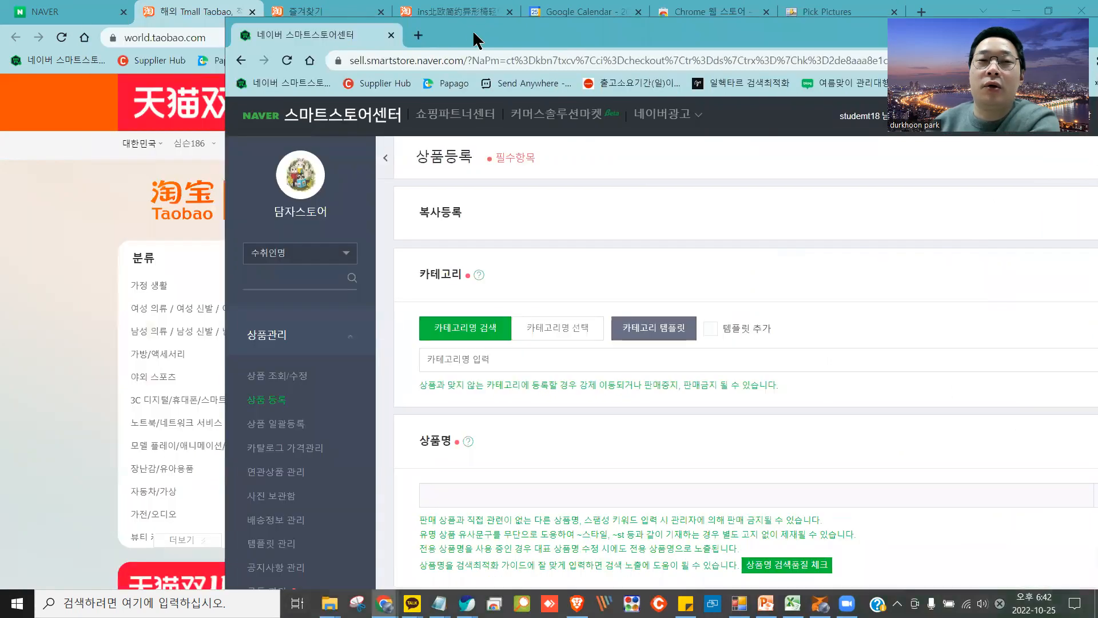
left_click_drag(473, 30, 623, 40)
left_click(49, 14)
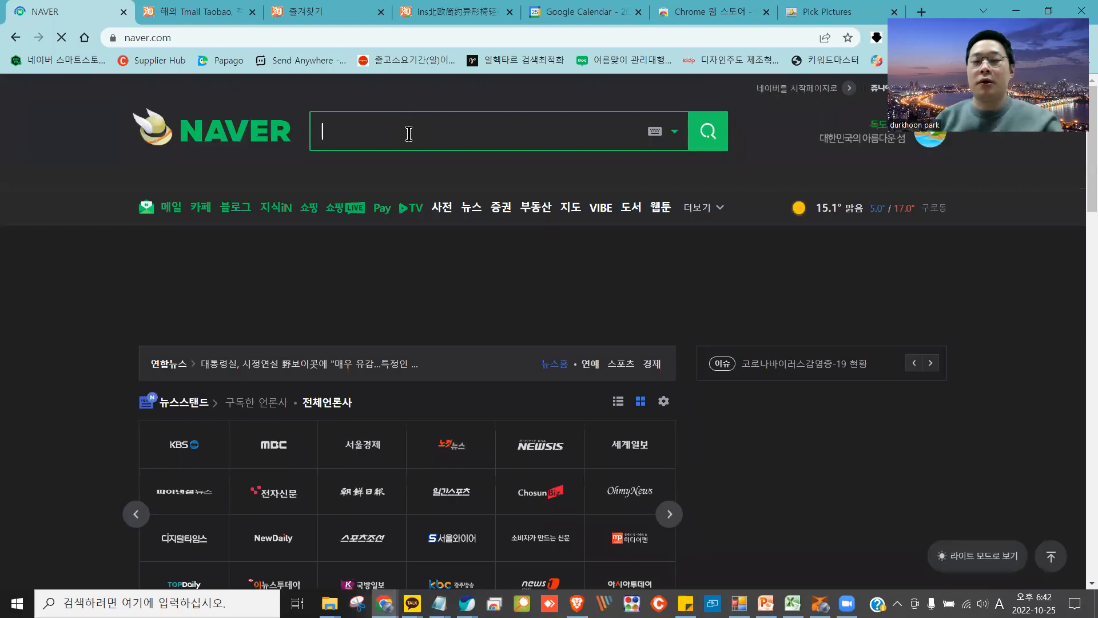
Search Naver for 예쁜의자 and open its 쇼핑 results in a new tab
type("예")
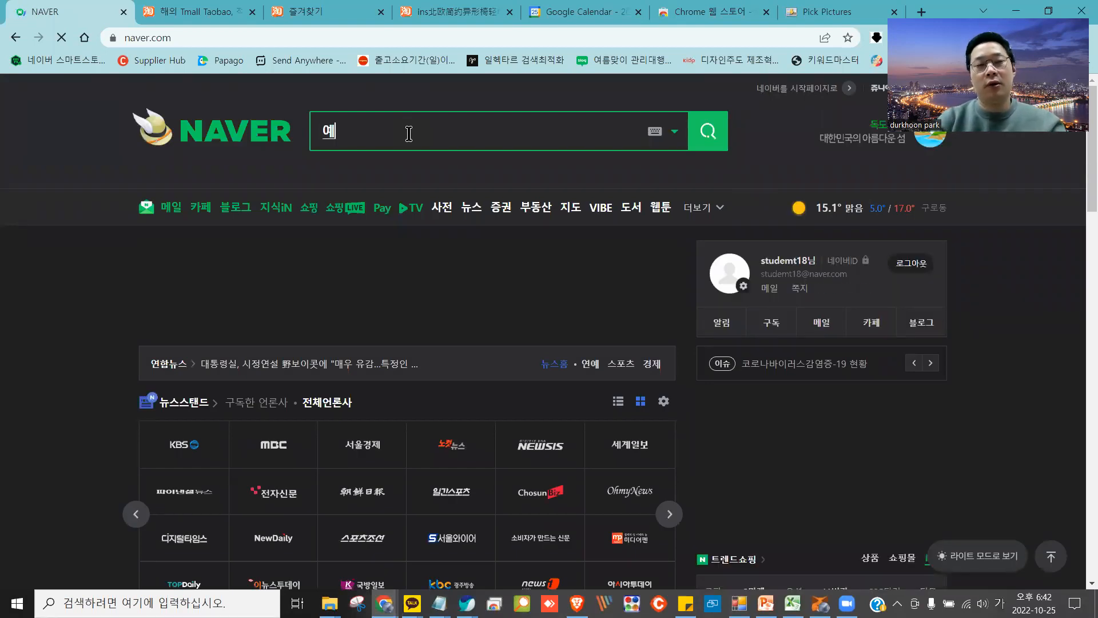
type("쁜의자")
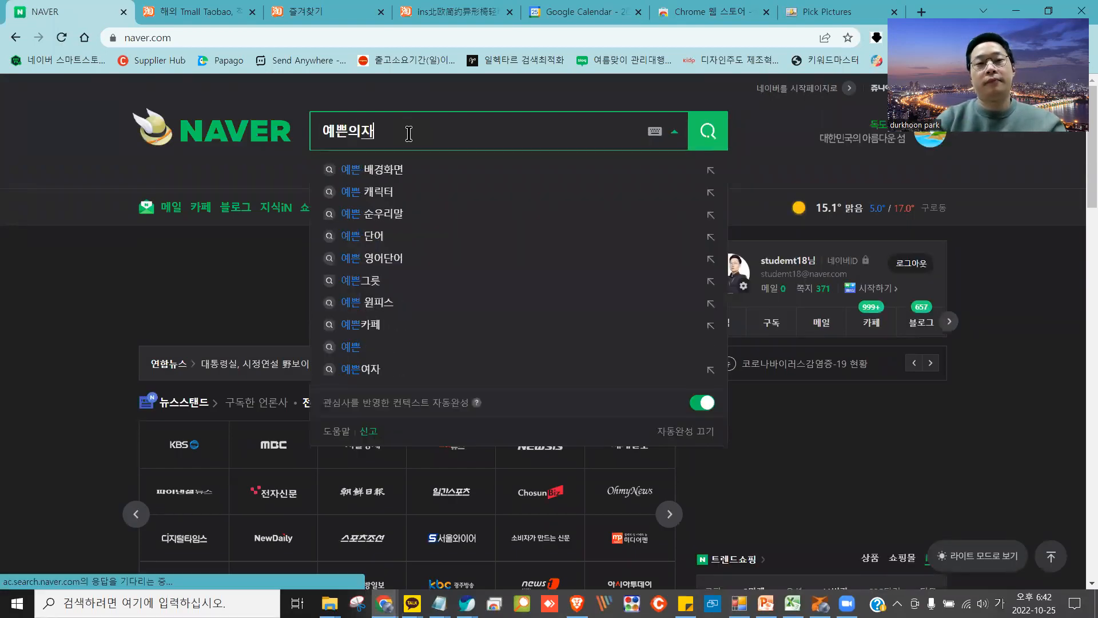
key("Return")
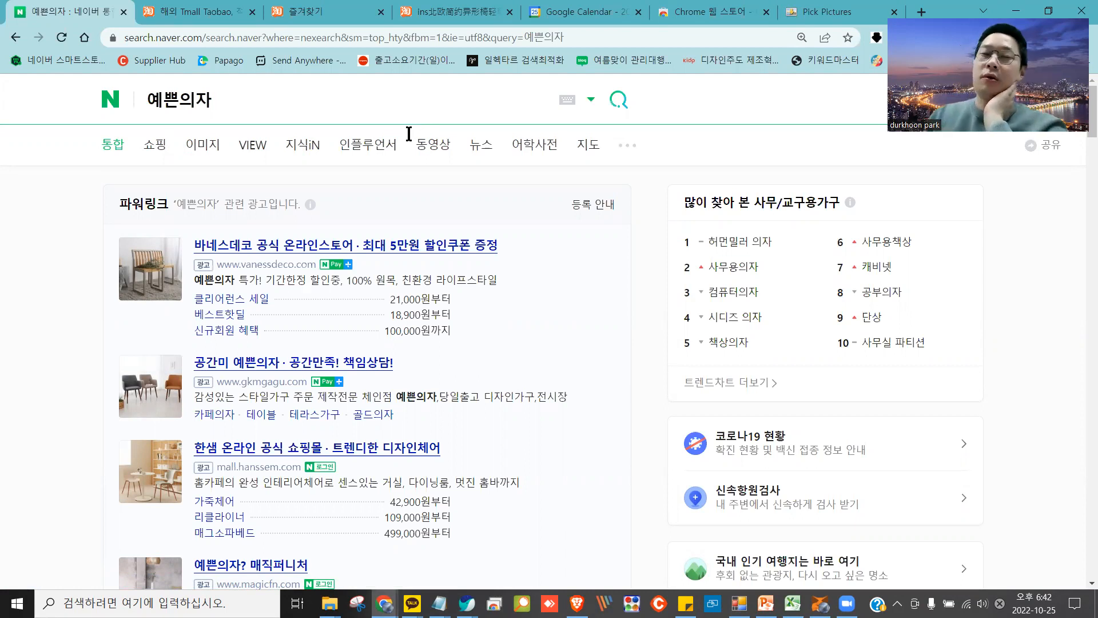
left_click(150, 148)
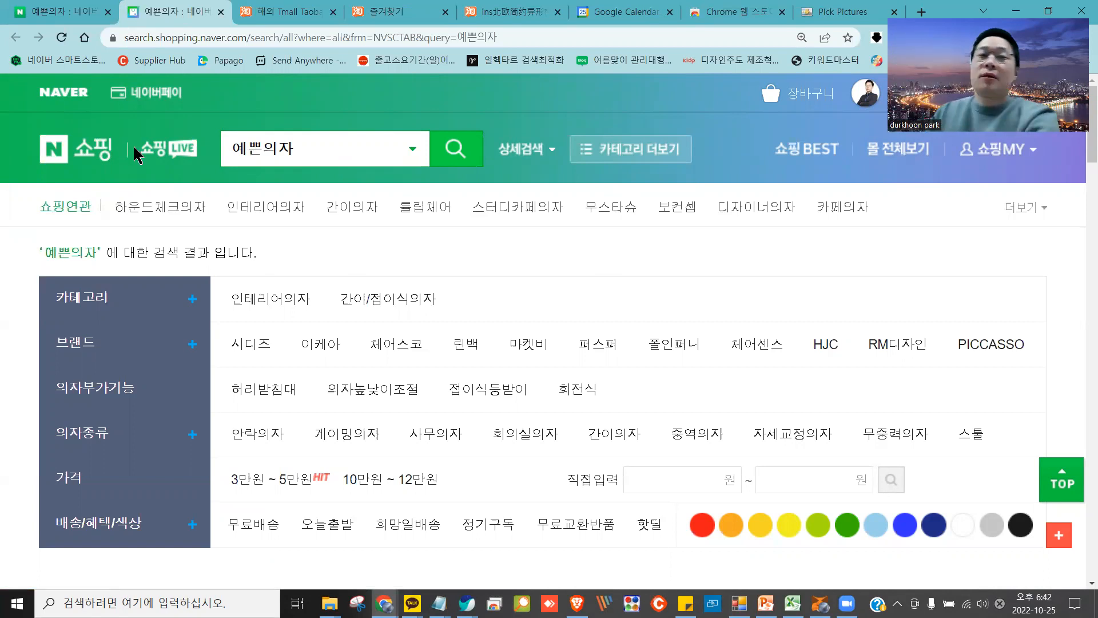
Scroll the 예쁜의자 results to the listings, led by EX퍼니처 카본체어 TYPE-2 at 297,000원
mouse_move(242, 174)
left_mouse_down()
mouse_move(287, 170)
mouse_move(217, 122)
mouse_move(256, 179)
mouse_move(319, 204)
left_mouse_up()
scroll(319, 203, "down", 10)
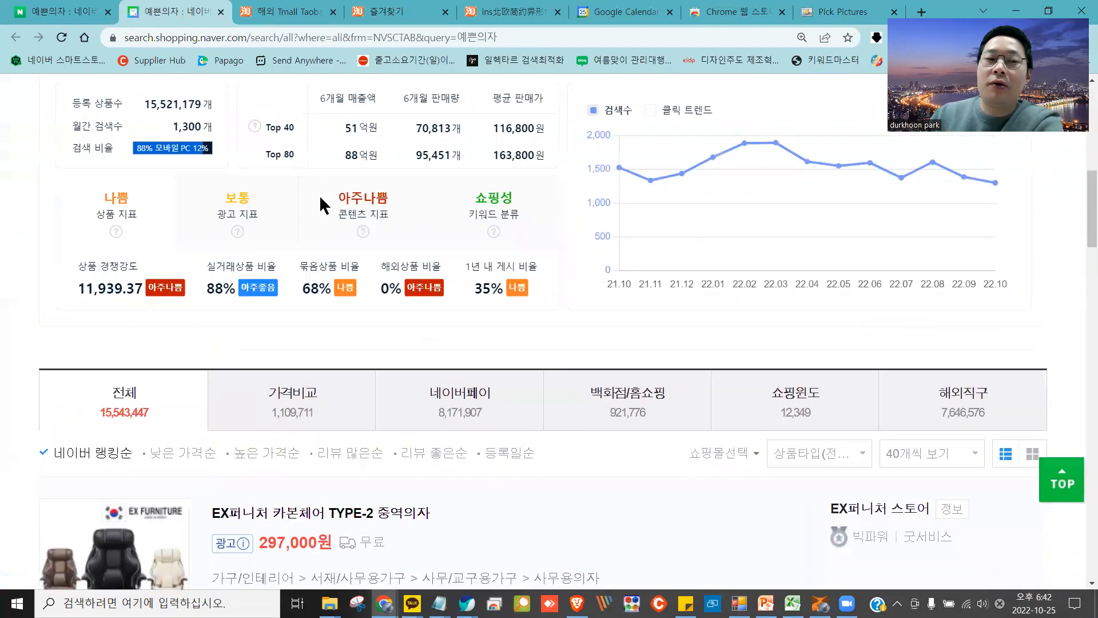
scroll(318, 207, "down", 5)
mouse_move(208, 212)
left_mouse_down()
mouse_move(213, 237)
mouse_move(409, 233)
left_mouse_up()
mouse_move(602, 234)
left_mouse_down()
mouse_move(543, 207)
mouse_move(208, 213)
mouse_move(308, 178)
mouse_move(361, 198)
mouse_move(419, 175)
mouse_move(501, 170)
mouse_move(552, 198)
left_mouse_up()
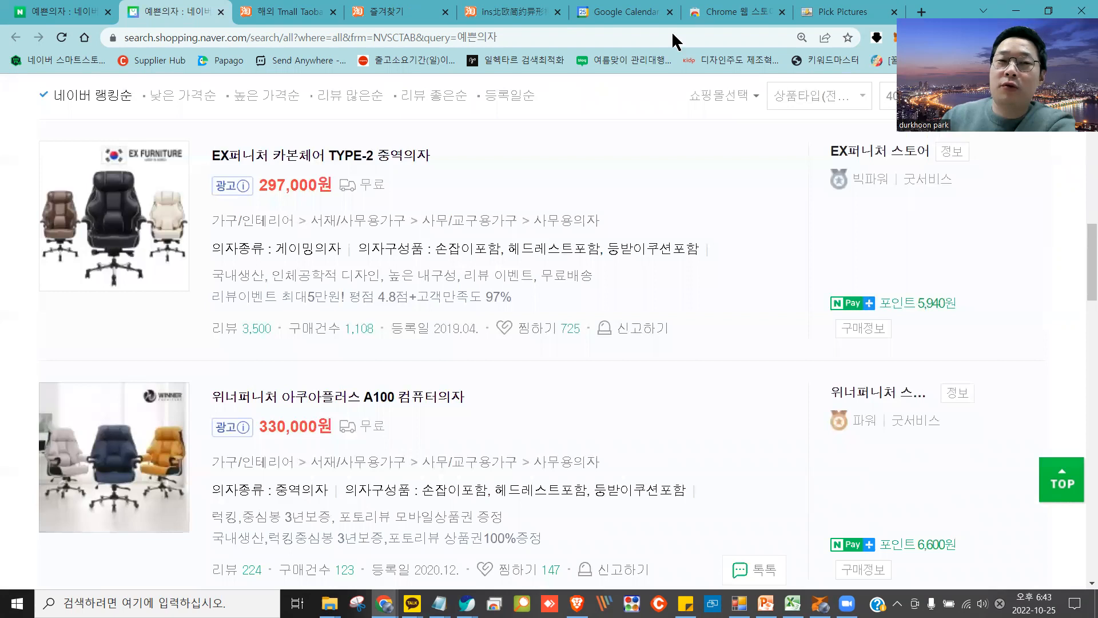
Arrange the Smart Store and Naver Shopping windows side by side
key("alt+Tab")
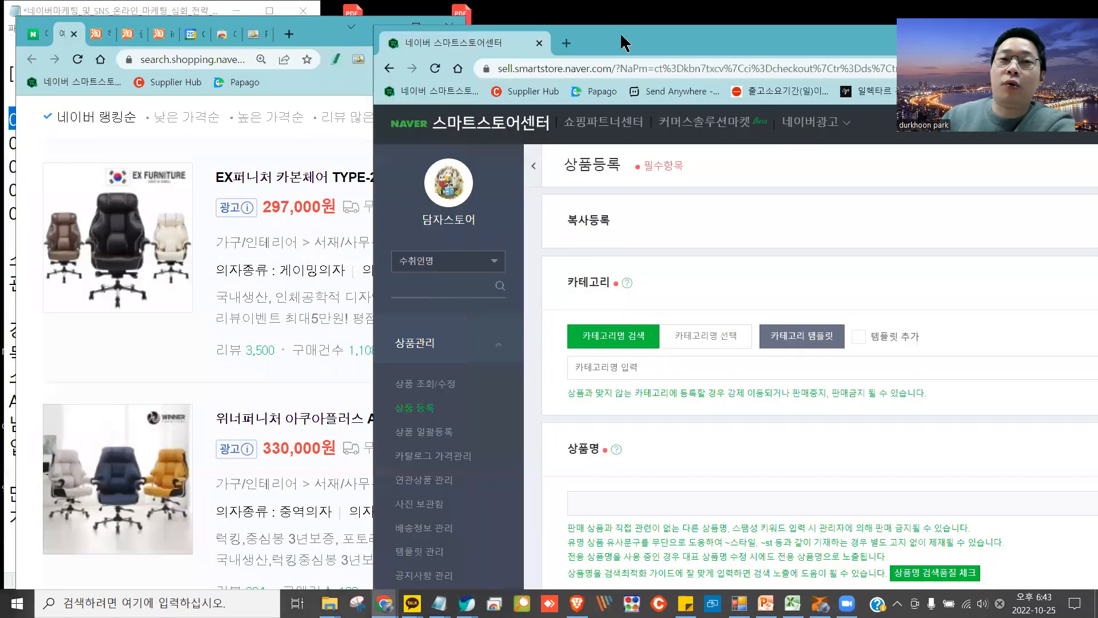
left_click_drag(625, 43, 690, 31)
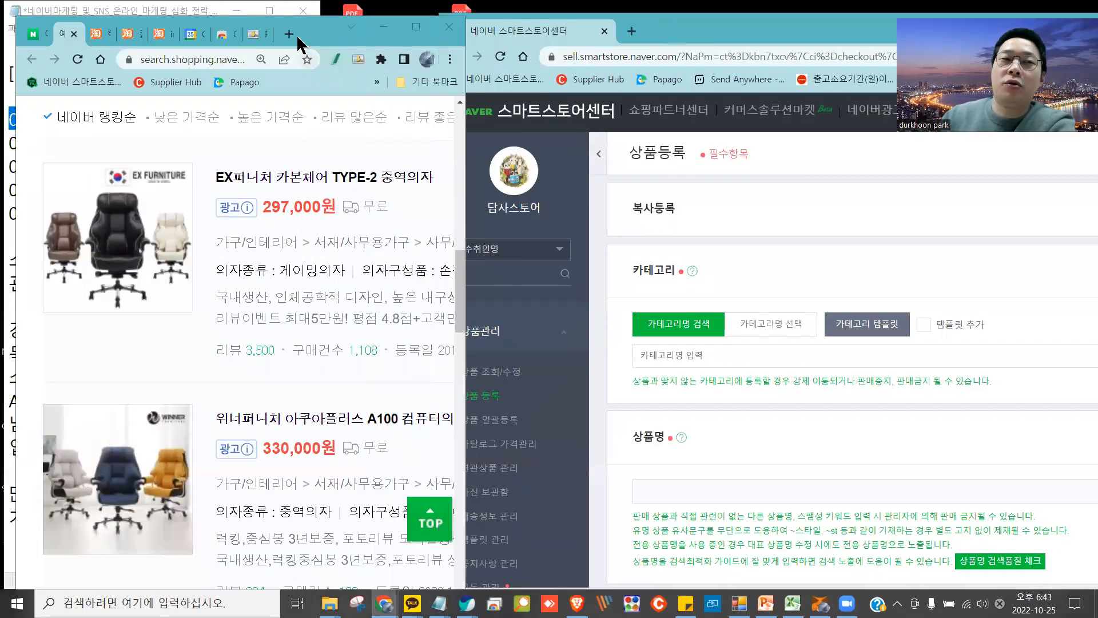
left_click_drag(297, 34, 273, 22)
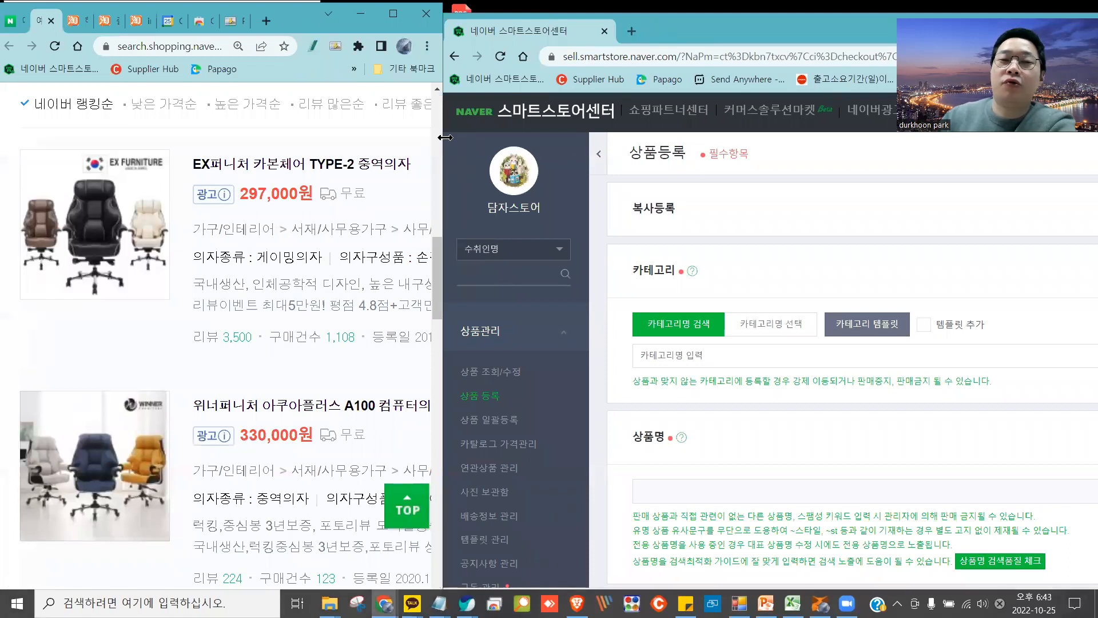
left_click_drag(445, 138, 584, 137)
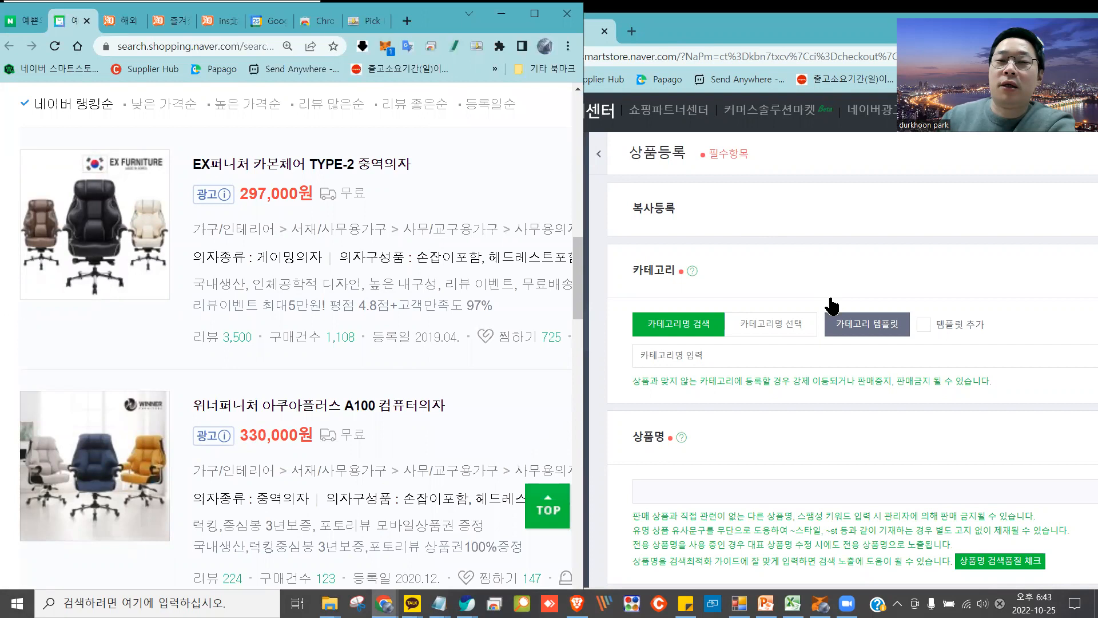
left_click(788, 325)
Browse the category list and pick 가구/인테리어 > 서재/사무용가구 > 사무/교구용가구
left_click(788, 325)
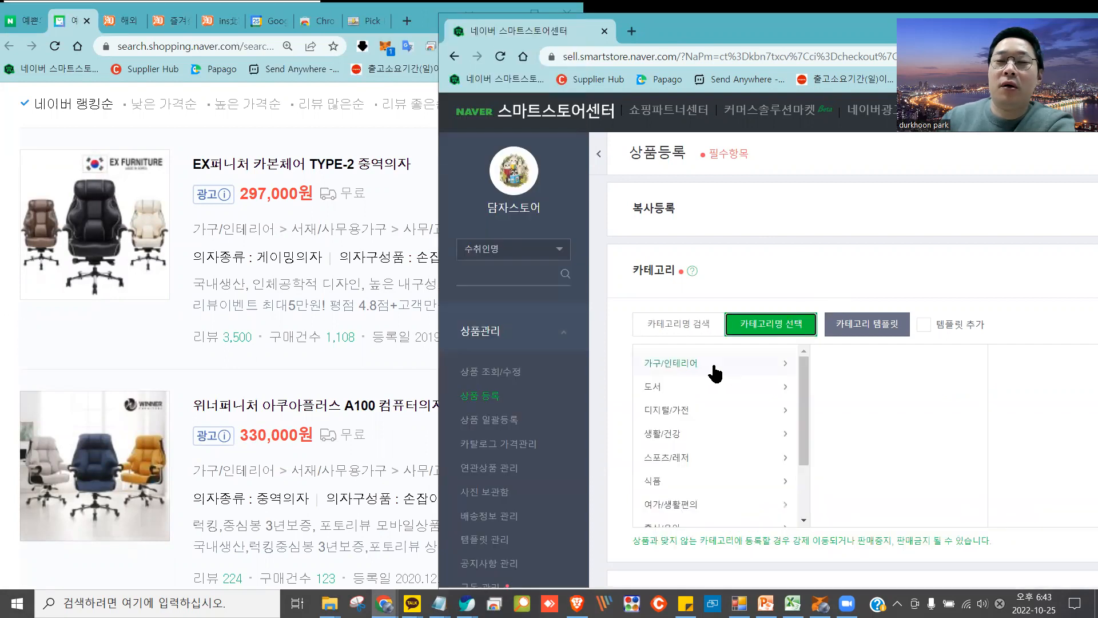
left_click(711, 373)
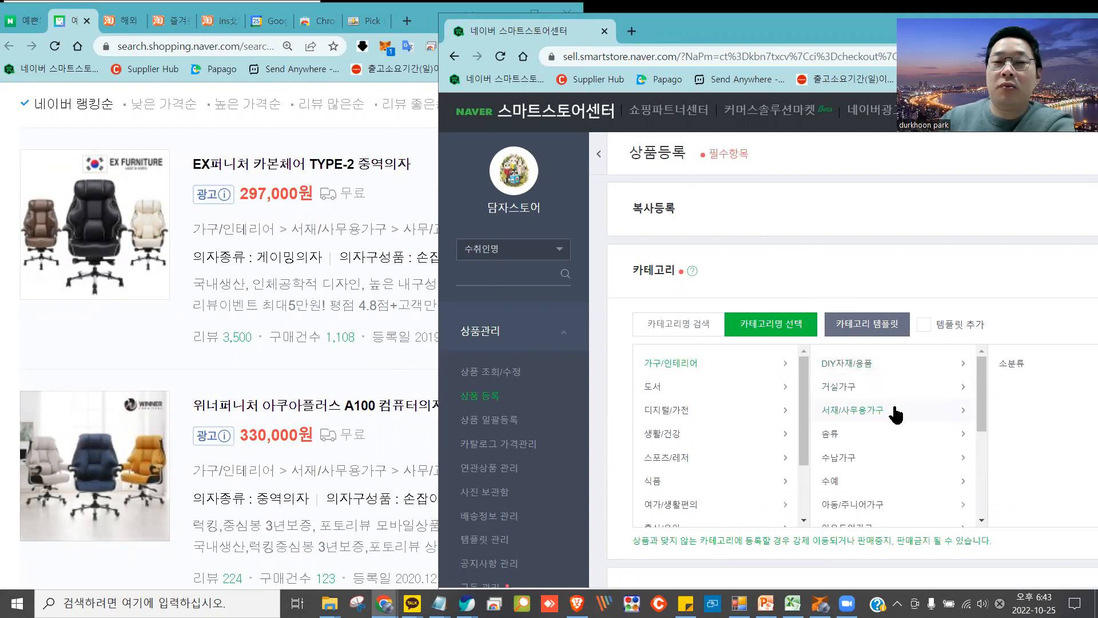
left_click(902, 412)
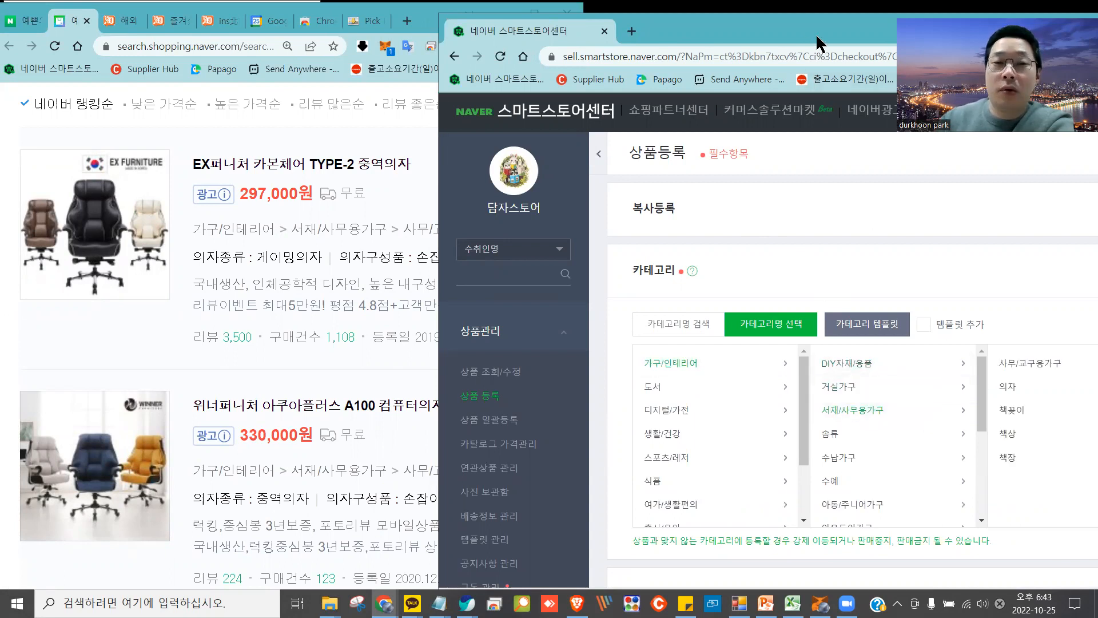
left_click_drag(821, 43, 653, 102)
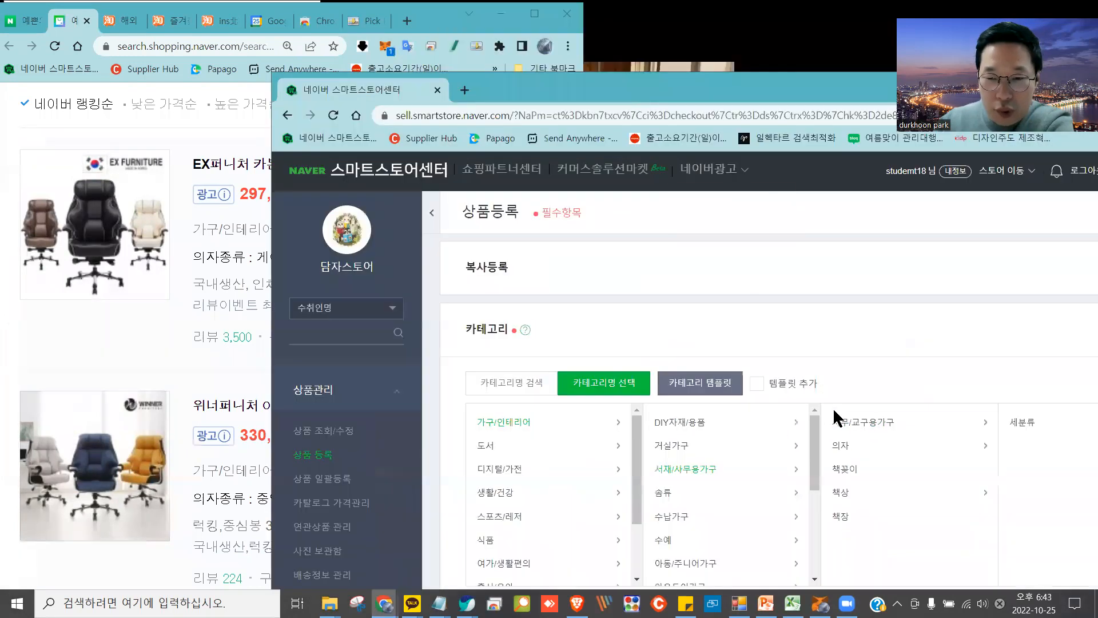
left_click(853, 421)
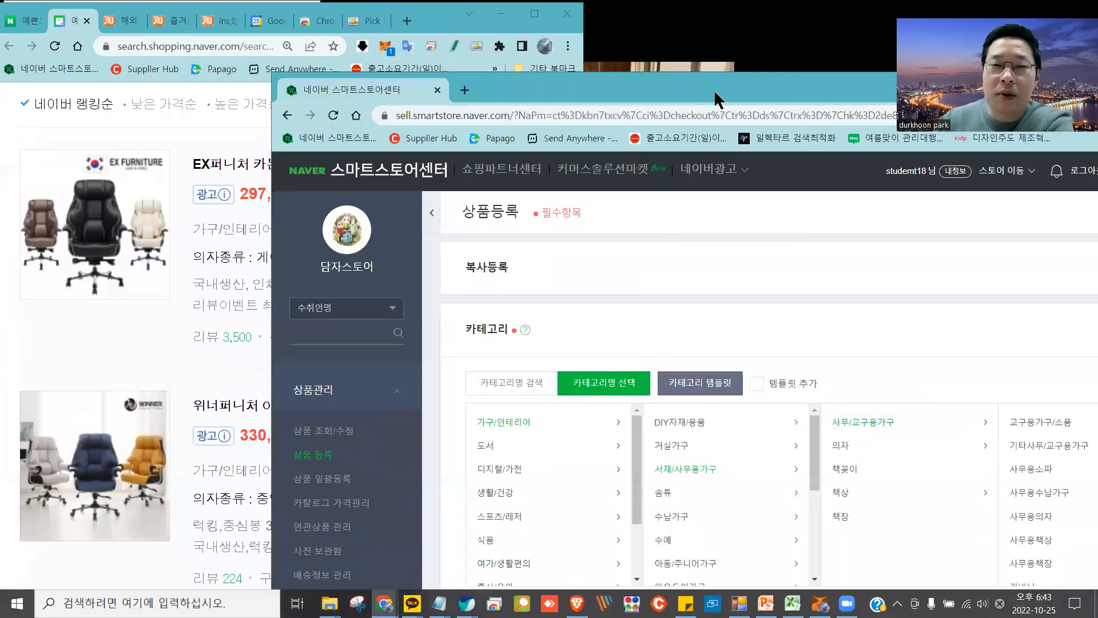
Choose 사무용의자 as the final category and dismiss the KC safety notice
left_click_drag(718, 100, 1031, 225)
middle_click(534, 361)
left_click(807, 216)
double_click(804, 217)
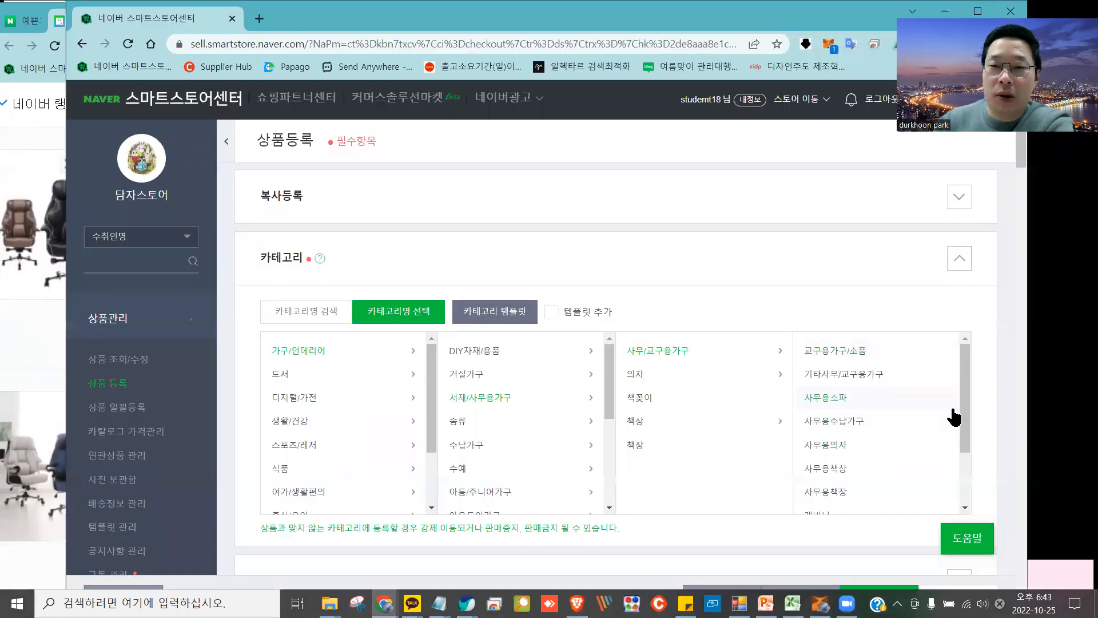
left_click(852, 449)
mouse_move(507, 126)
left_mouse_down()
mouse_move(477, 197)
mouse_move(587, 117)
left_mouse_up()
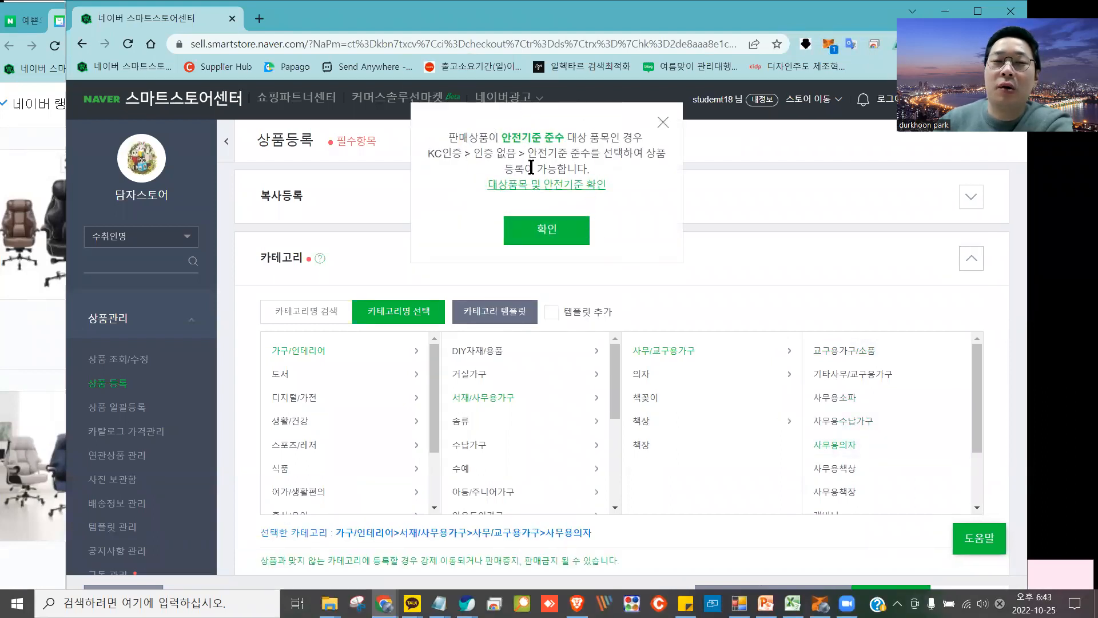
left_click(551, 229)
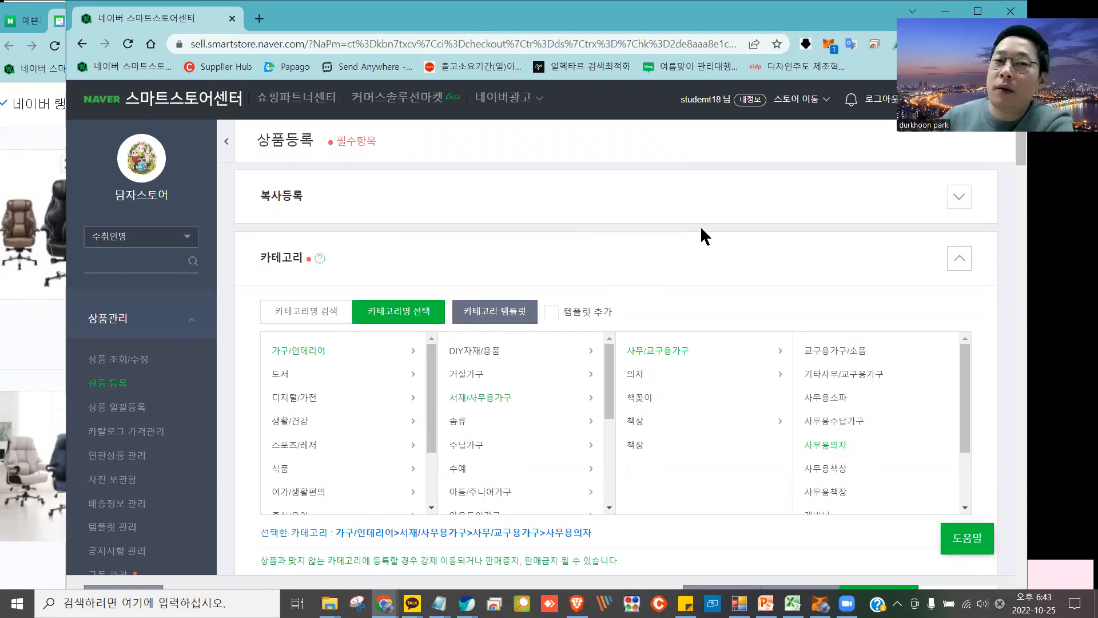
scroll(711, 225, "down", 4)
scroll(775, 364, "down", 3)
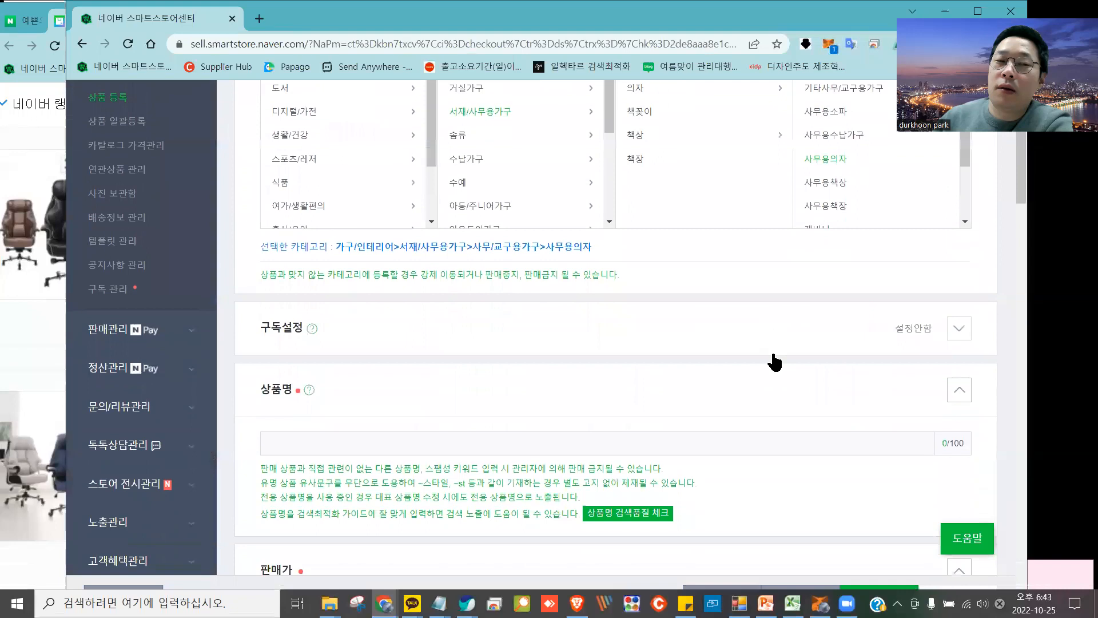
scroll(773, 360, "up", 5)
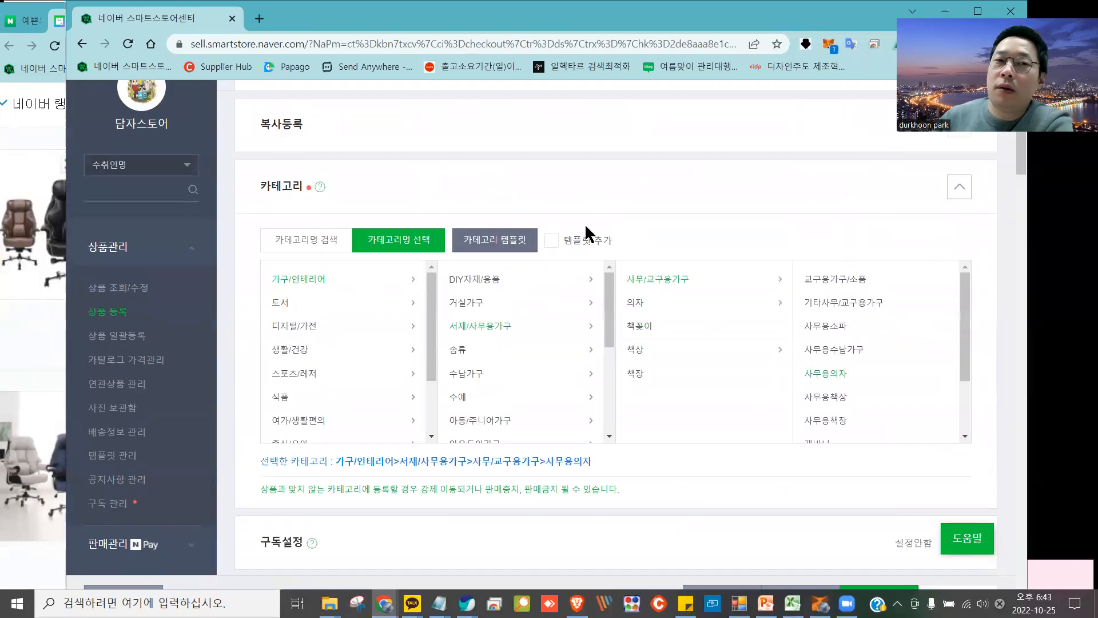
scroll(584, 235, "down", 10)
scroll(524, 226, "up", 4)
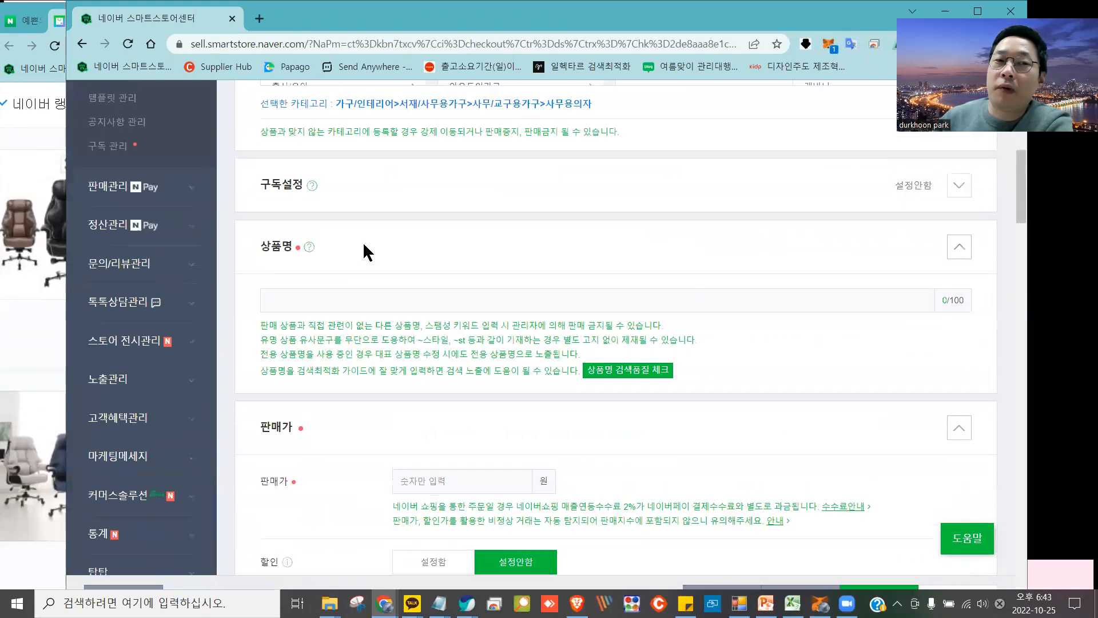
left_click(320, 289)
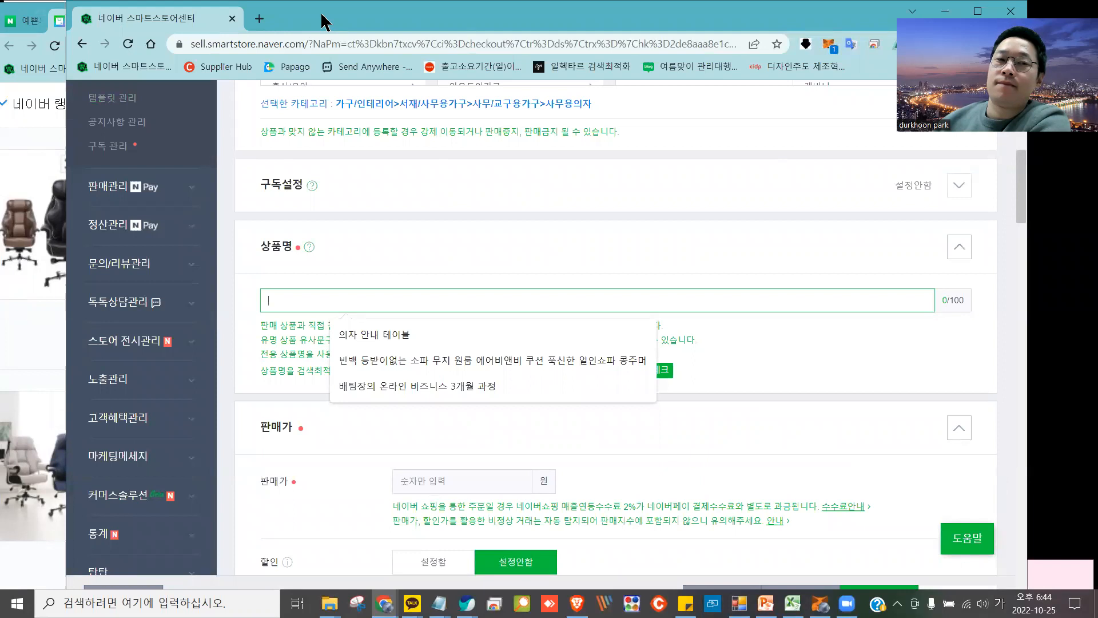
left_click_drag(322, 22, 458, 36)
scroll(531, 246, "up", 5)
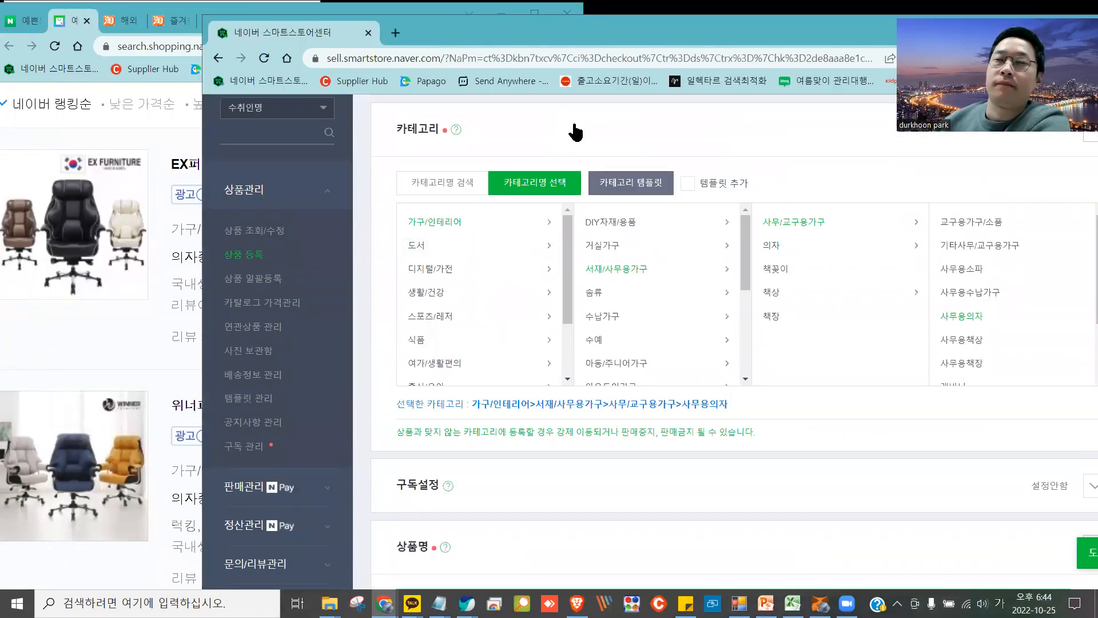
scroll(515, 140, "up", 1)
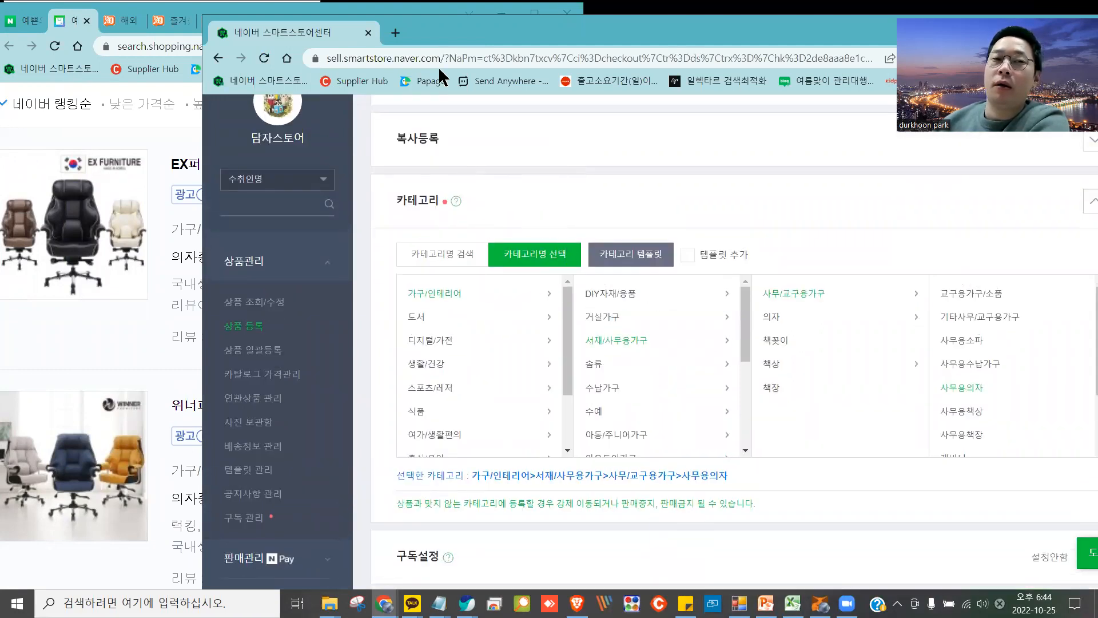
left_click_drag(456, 37, 481, 23)
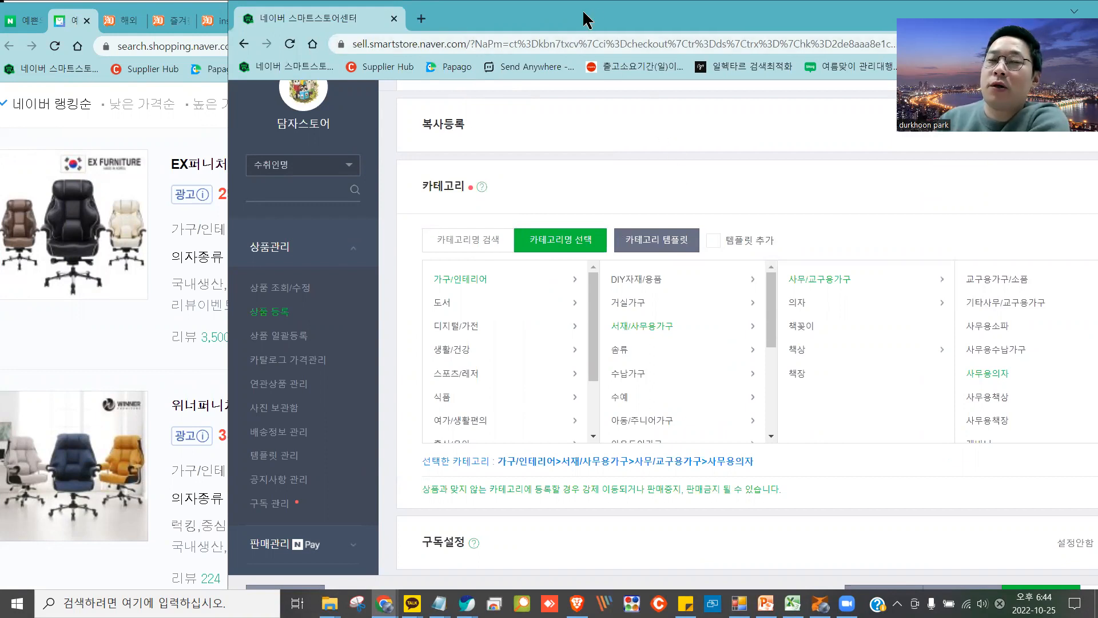
Bring the Naver Shopping results forward beside the registration form, maximizing then restoring its window
left_click_drag(583, 20, 651, 28)
left_click(168, 135)
scroll(167, 135, "up", 1)
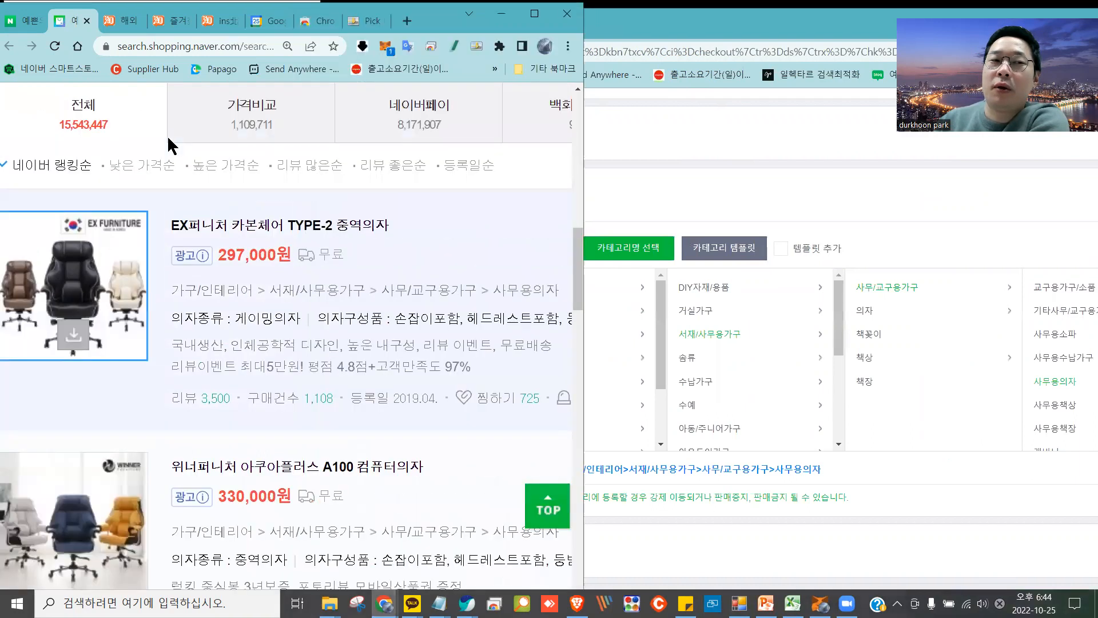
scroll(167, 135, "up", 15)
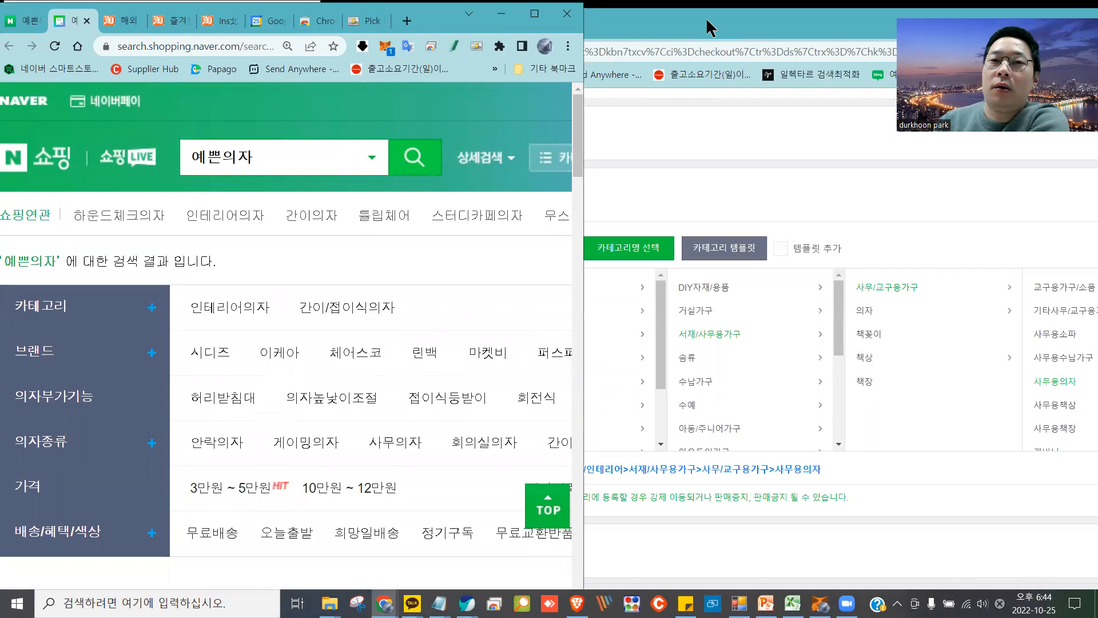
left_click_drag(707, 27, 684, 27)
scroll(809, 245, "down", 9)
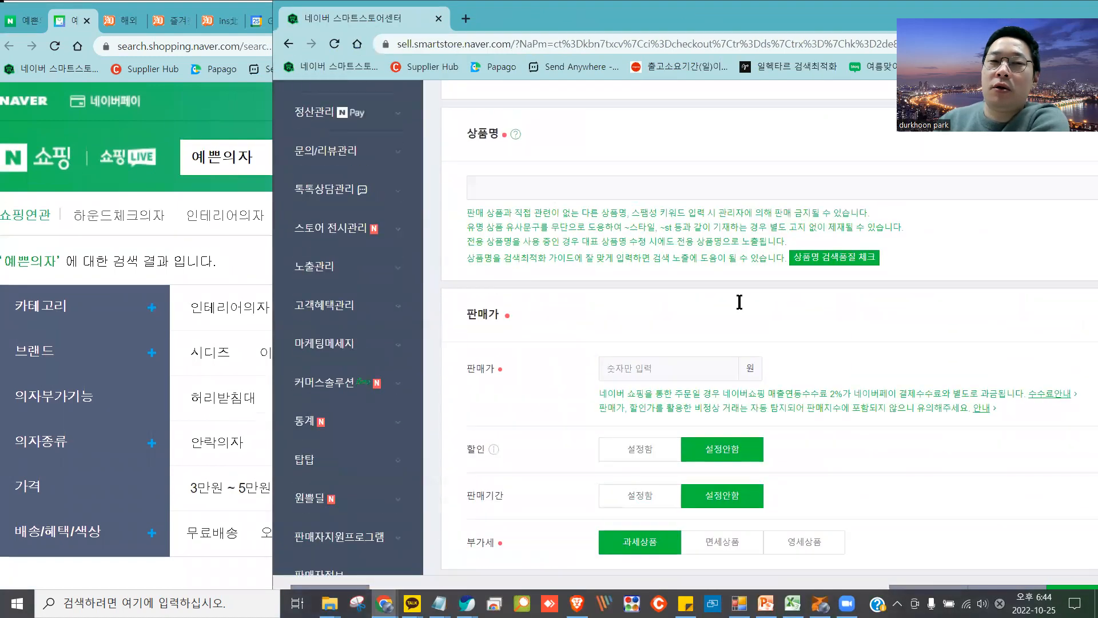
scroll(740, 301, "up", 2)
left_click(551, 302)
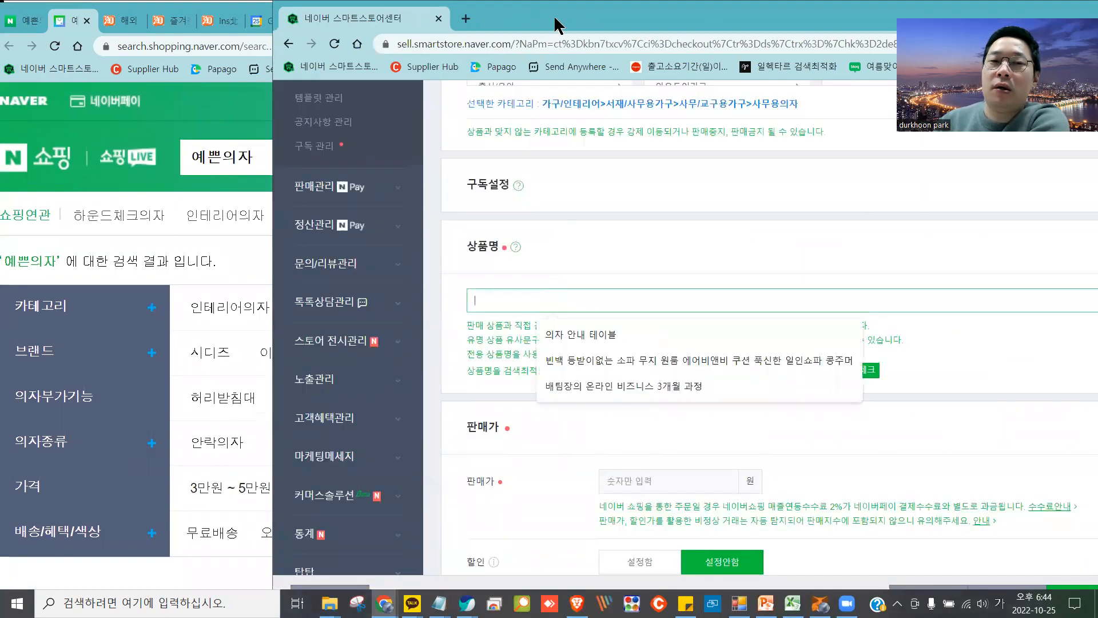
left_click_drag(558, 23, 808, 23)
left_click(360, 245)
scroll(540, 301, "down", 7)
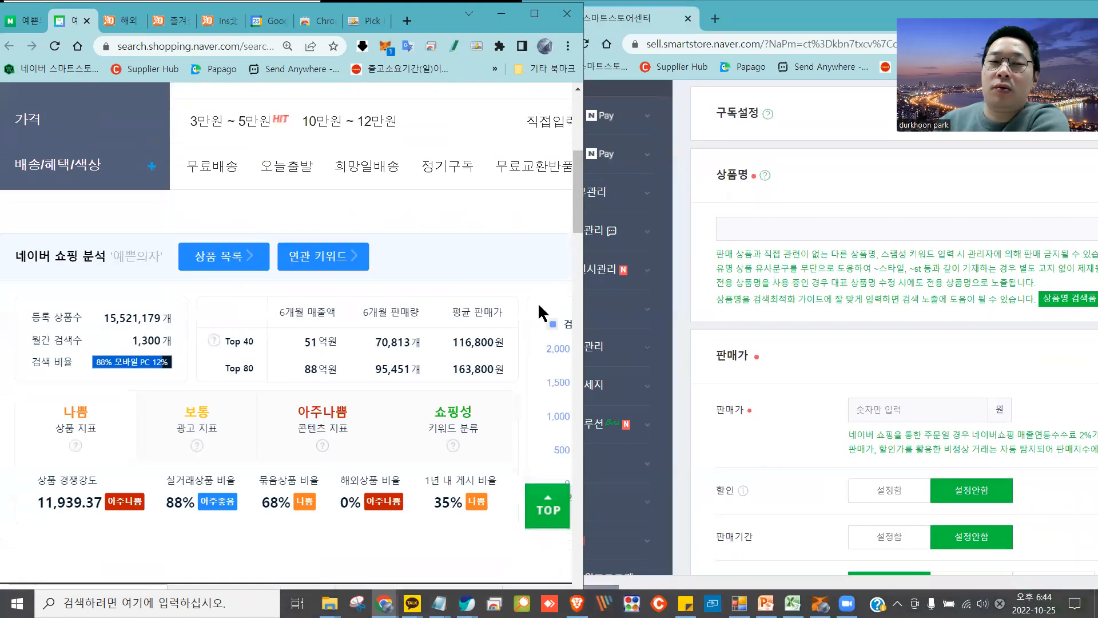
scroll(532, 302, "down", 7)
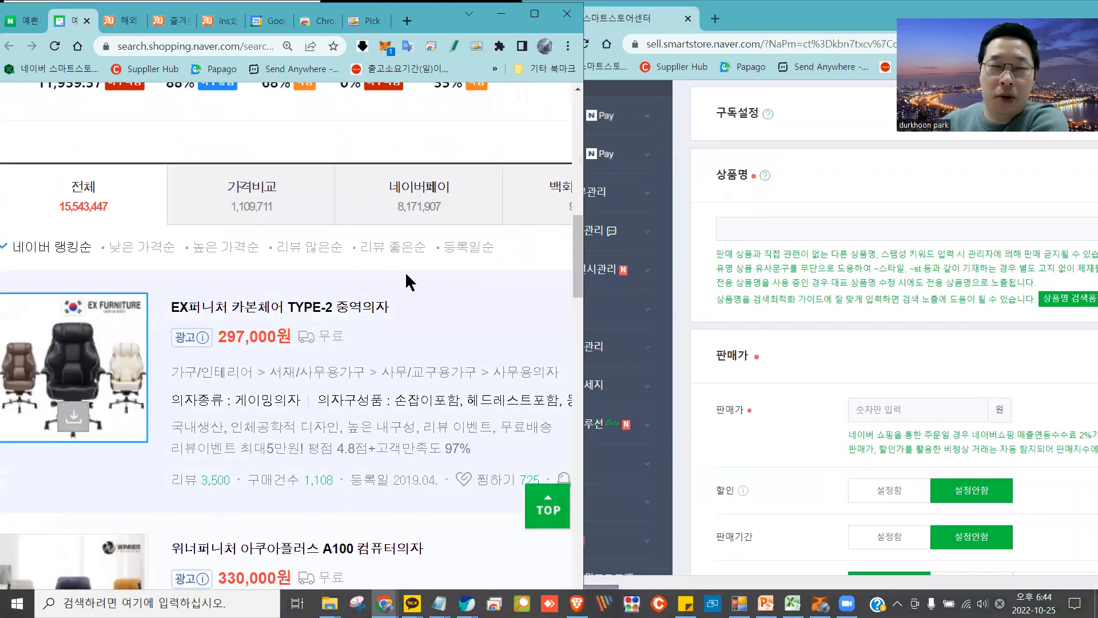
left_click_drag(422, 5, 429, 34)
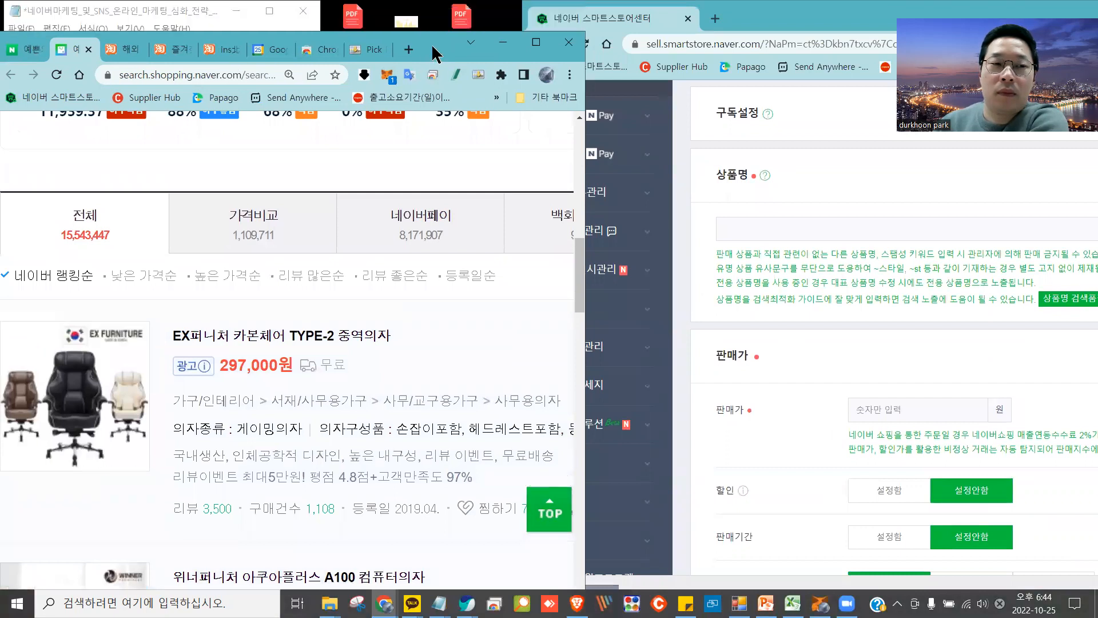
double_click(436, 53)
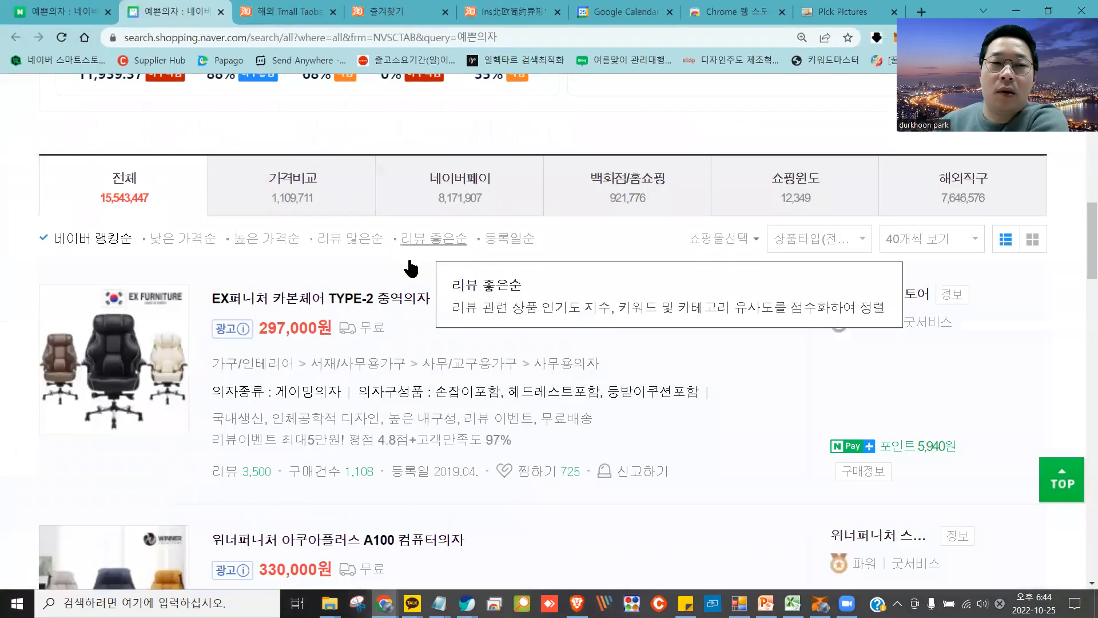
double_click(936, 13)
Sort the 예쁜의자 results by 등록일순 and review the newest listings, including 해외직구 items
left_click(503, 252)
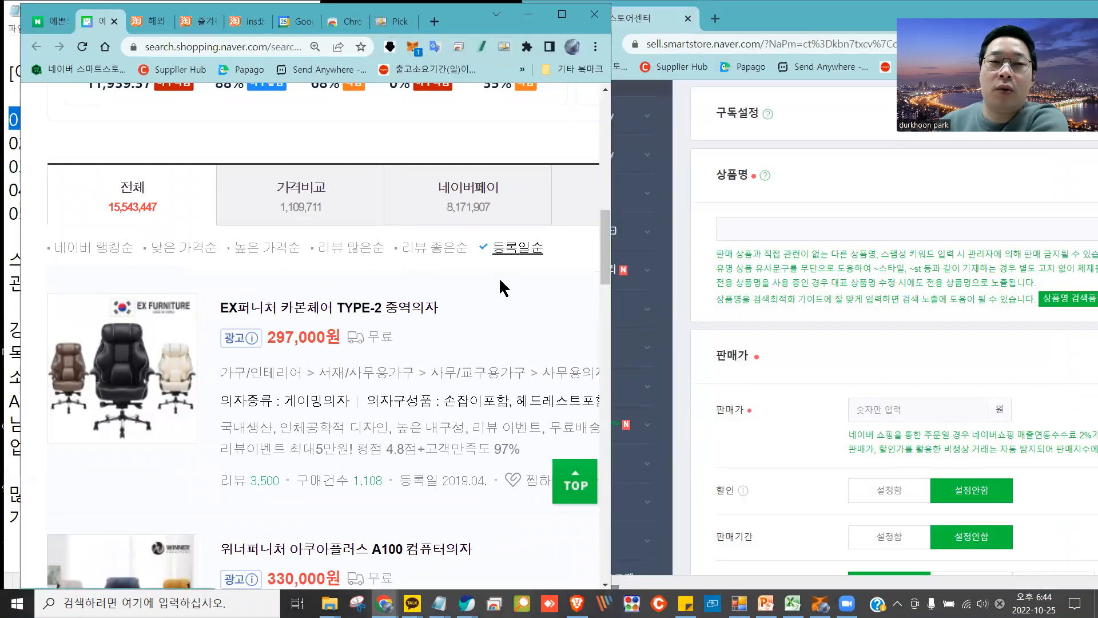
scroll(524, 276, "up", 5)
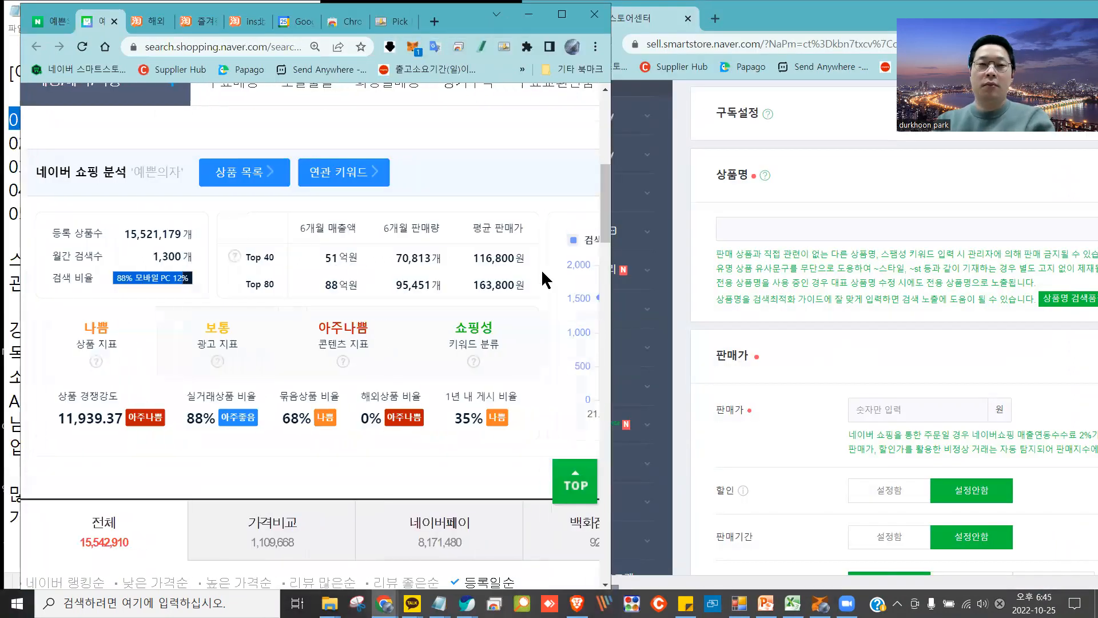
scroll(493, 266, "right", 5)
scroll(497, 256, "down", 6)
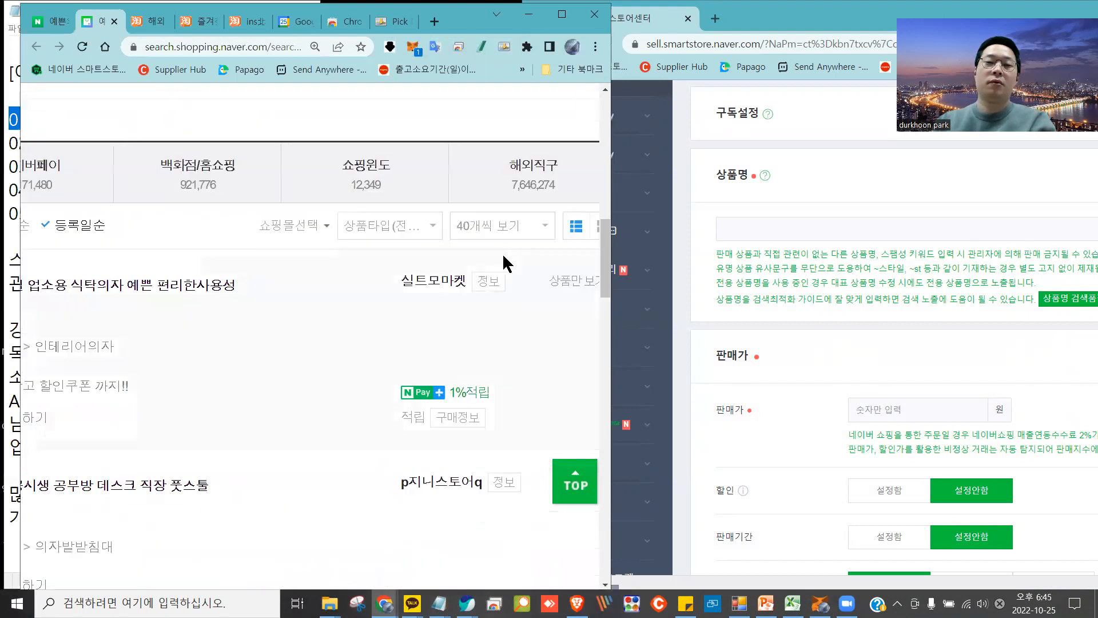
mouse_move(523, 138)
left_mouse_down()
mouse_move(454, 162)
mouse_move(592, 181)
mouse_move(511, 130)
left_mouse_up()
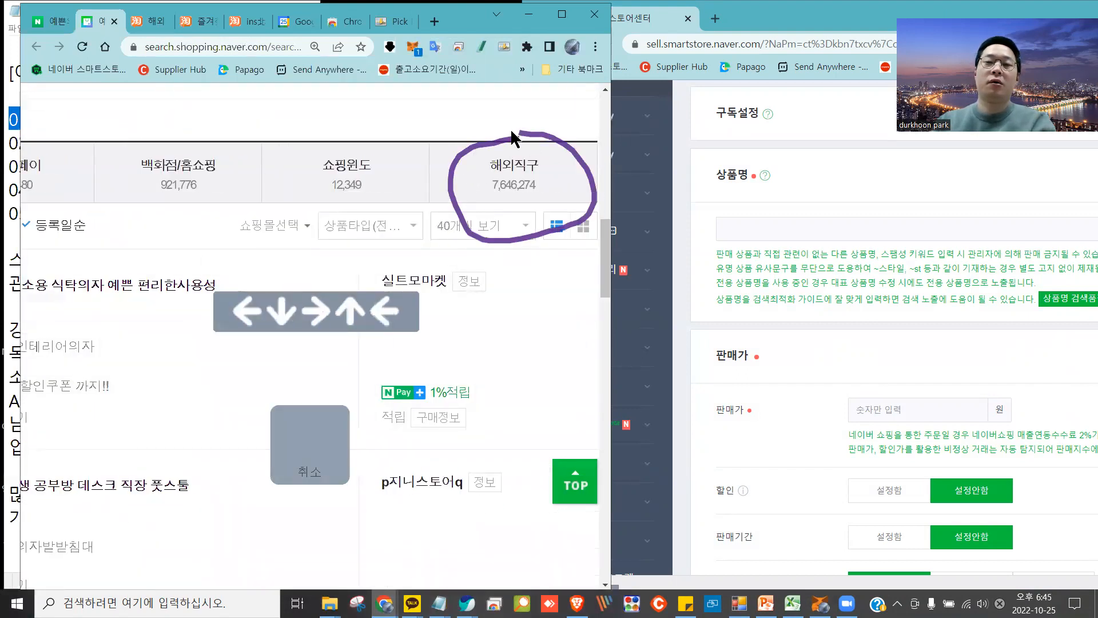
scroll(491, 242, "left", 7)
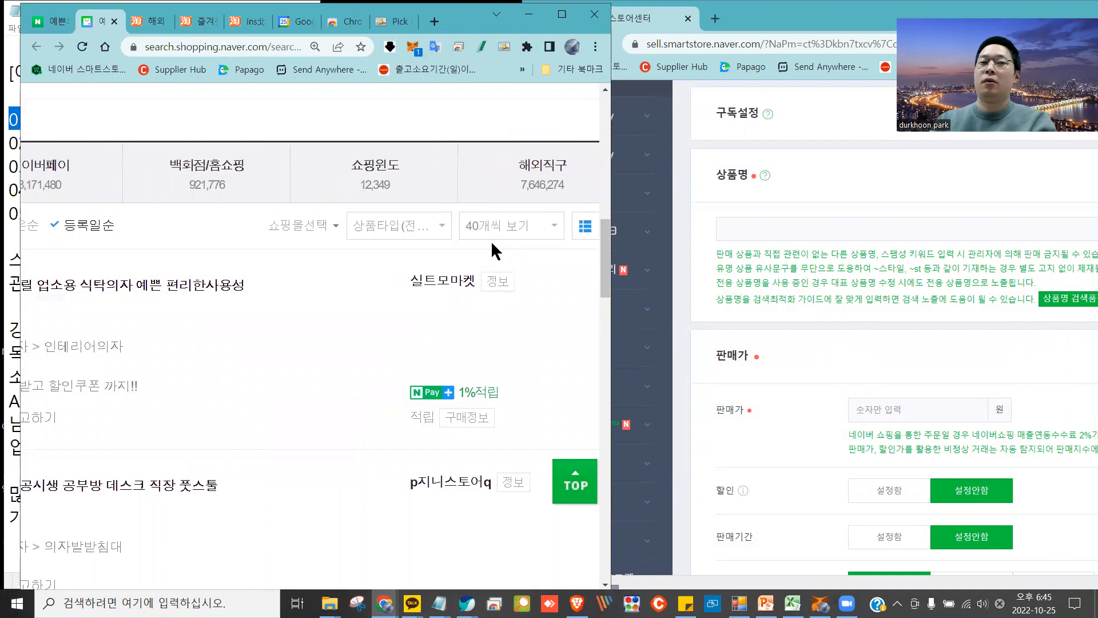
scroll(489, 246, "right", 6)
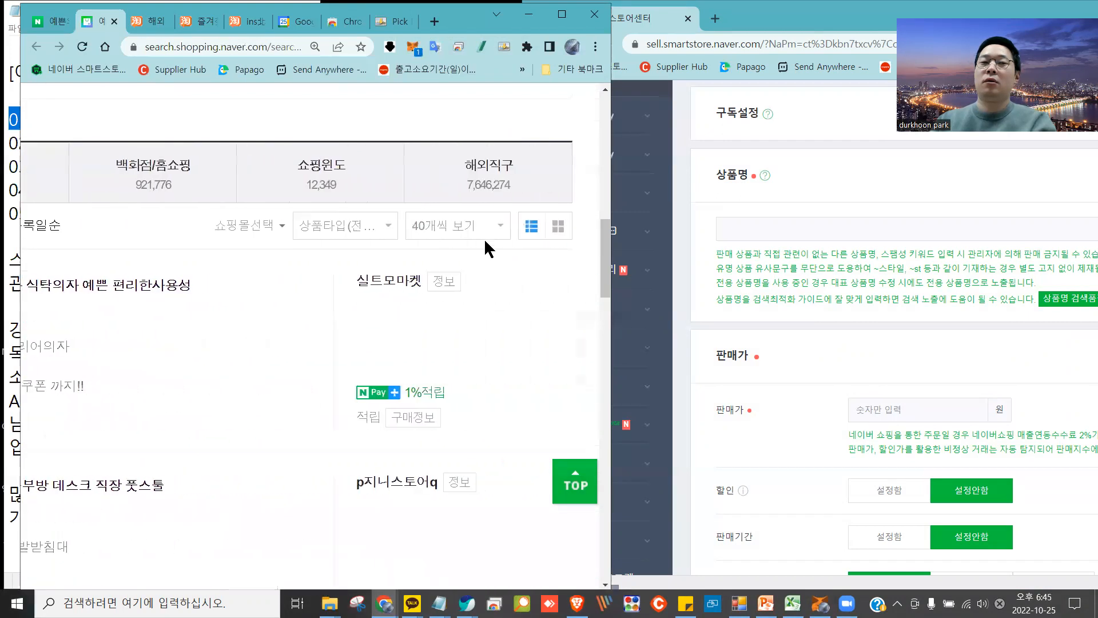
left_click(479, 189)
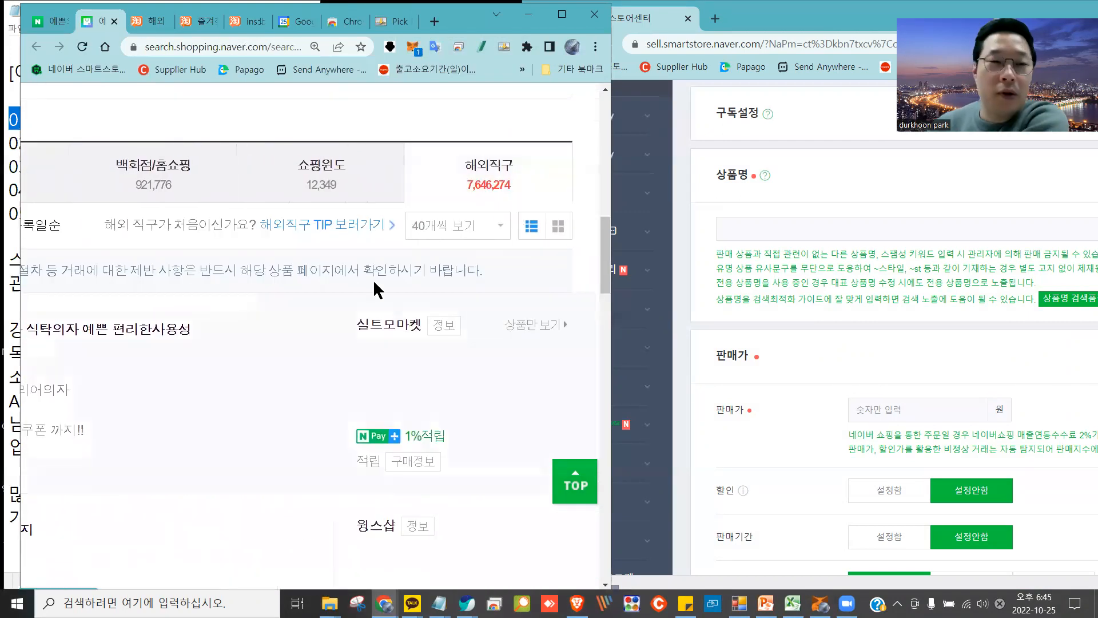
scroll(236, 292, "left", 7)
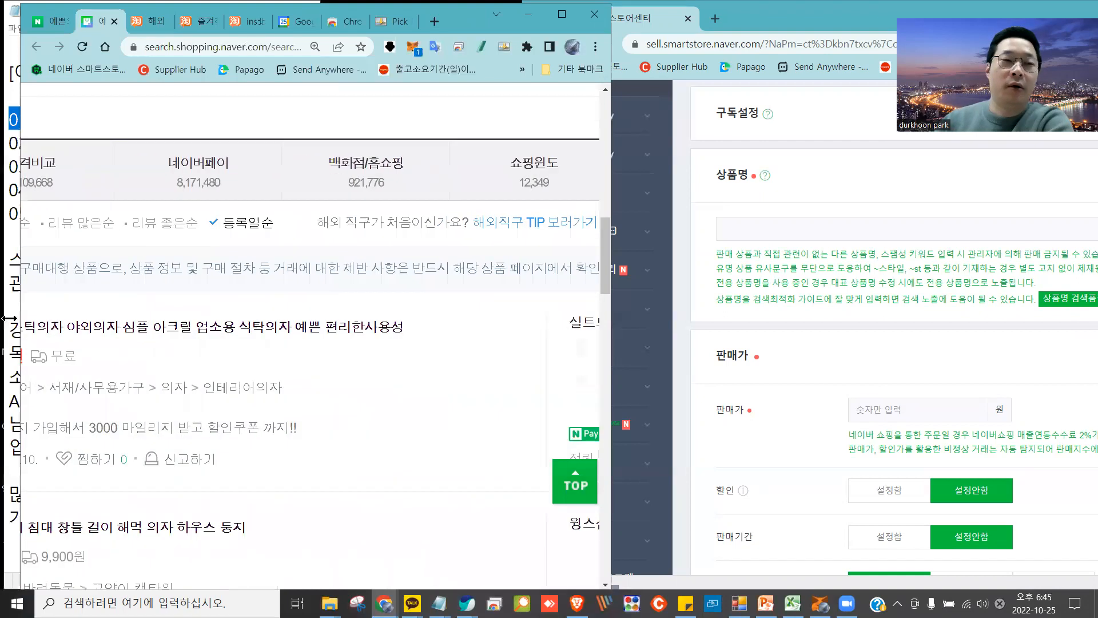
scroll(326, 298, "up", 10)
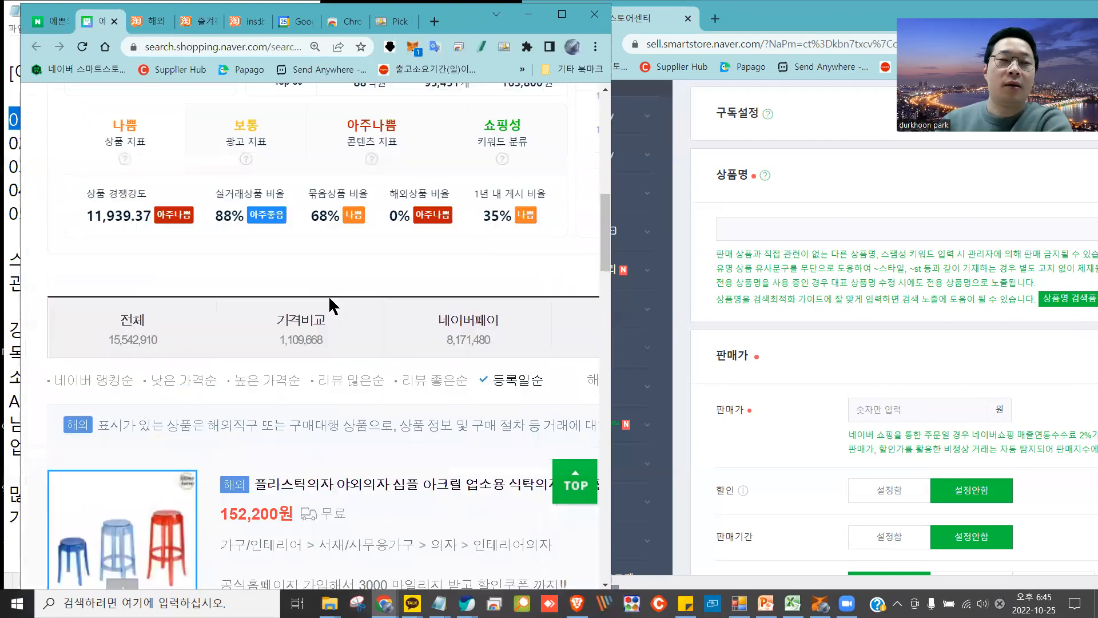
scroll(334, 306, "down", 12)
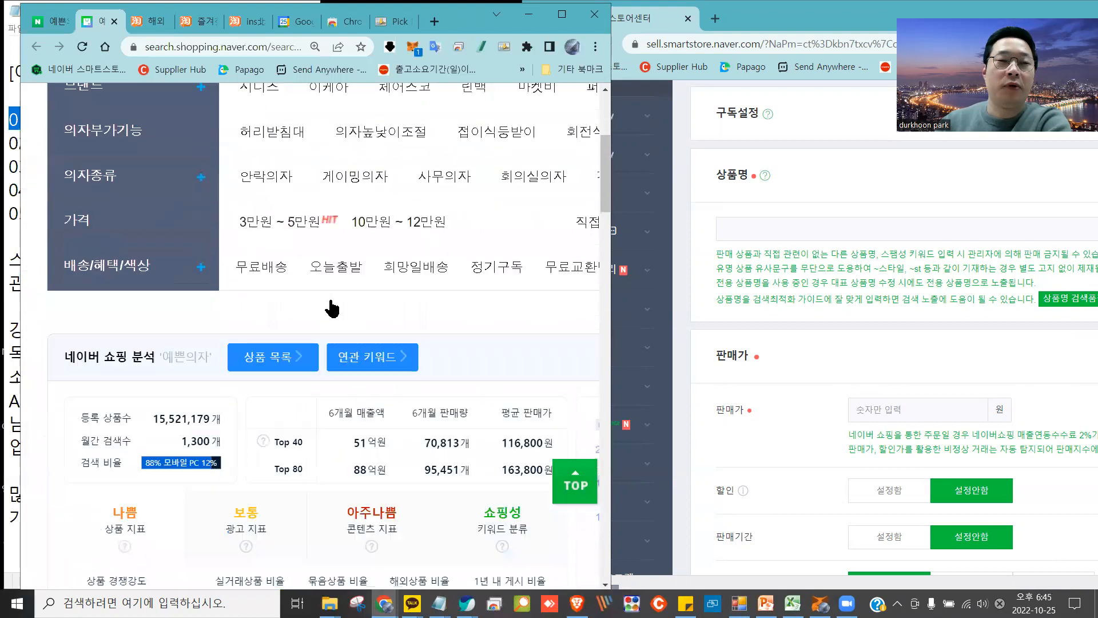
scroll(231, 284, "down", 1)
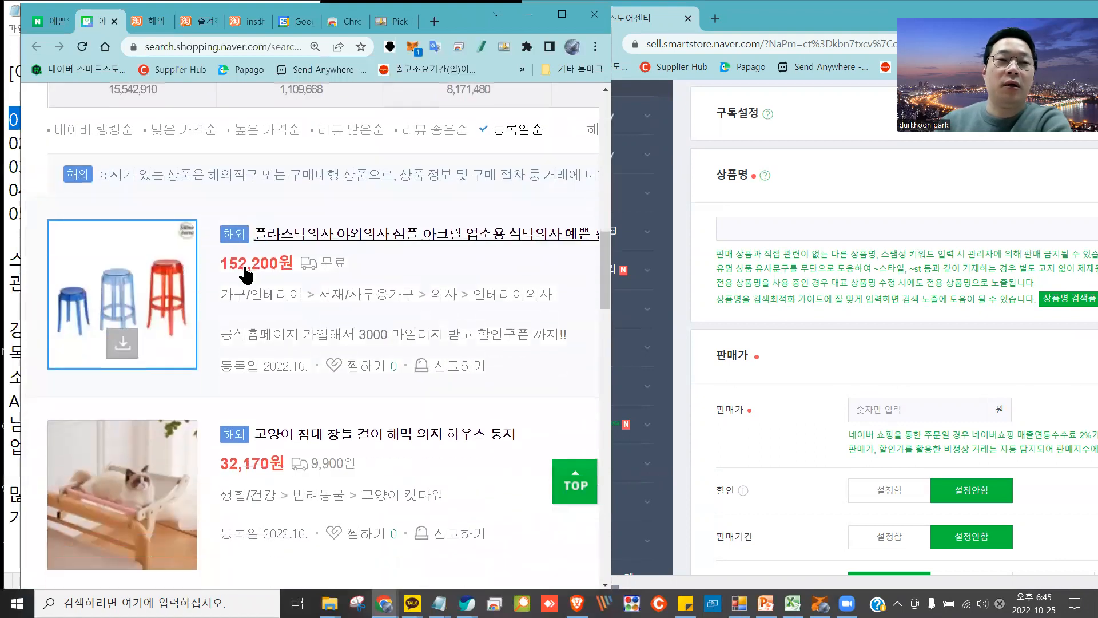
scroll(454, 173, "right", 1)
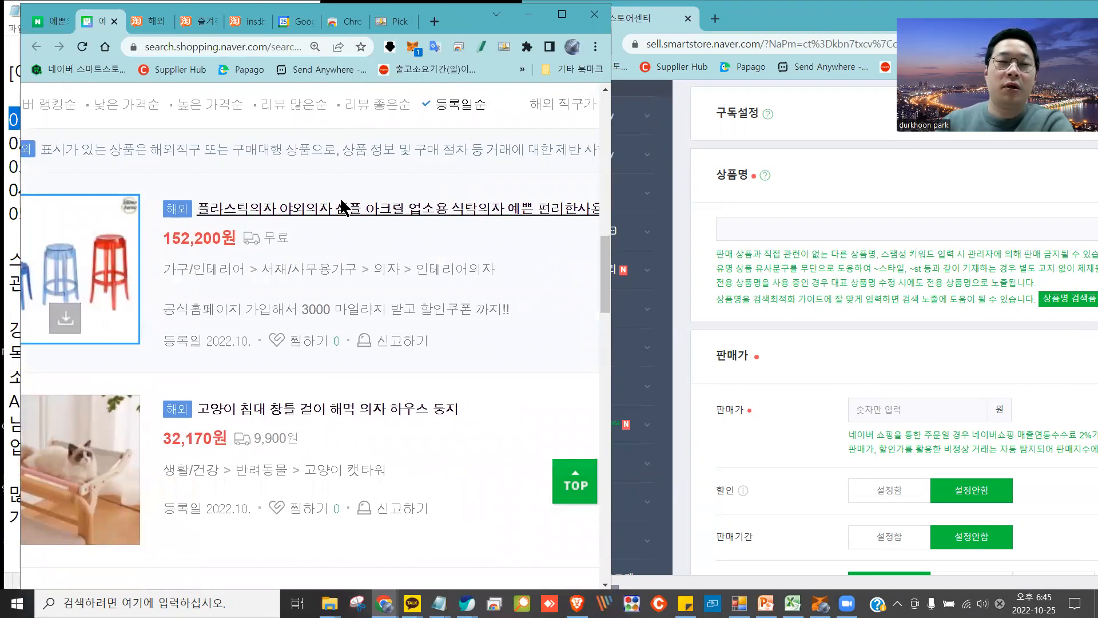
scroll(340, 215, "right", 1)
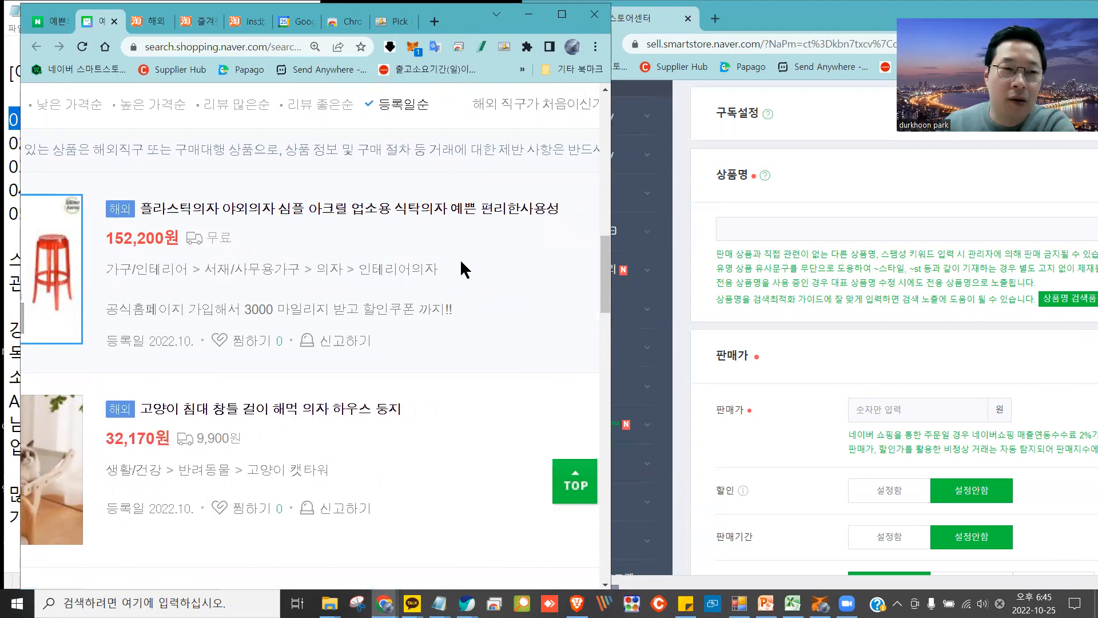
scroll(254, 274, "down", 2)
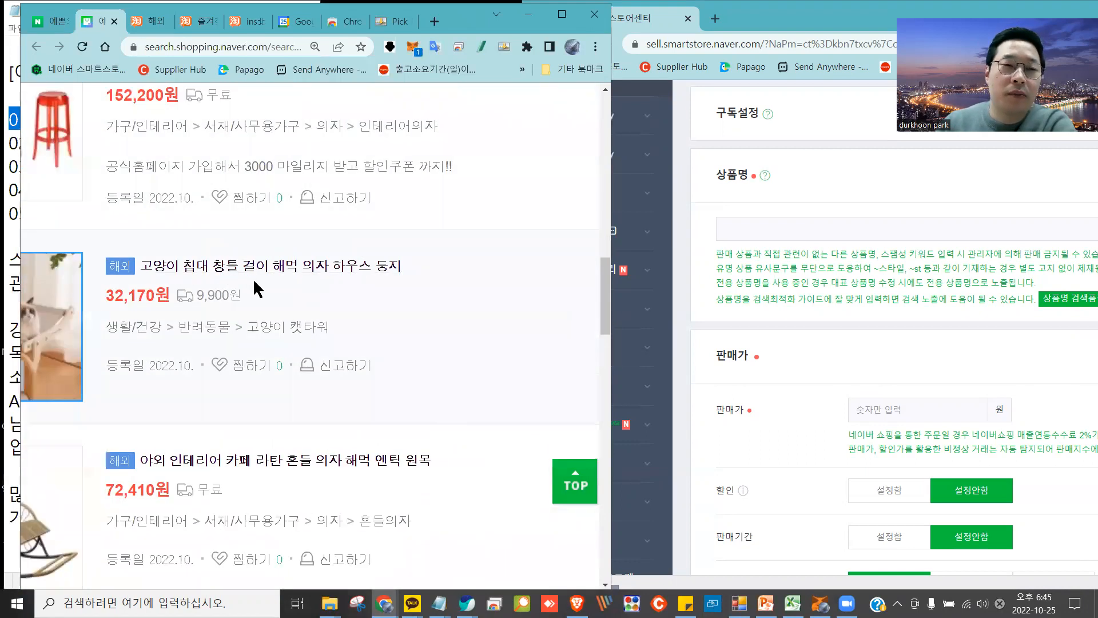
scroll(257, 283, "down", 1)
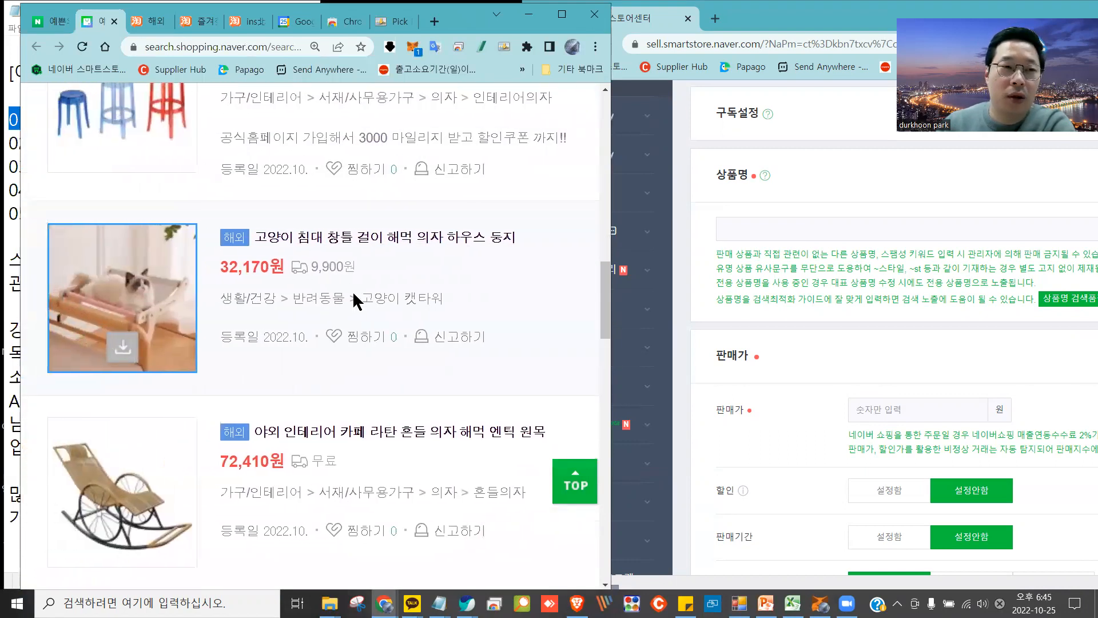
scroll(380, 283, "down", 2)
scroll(379, 246, "down", 2)
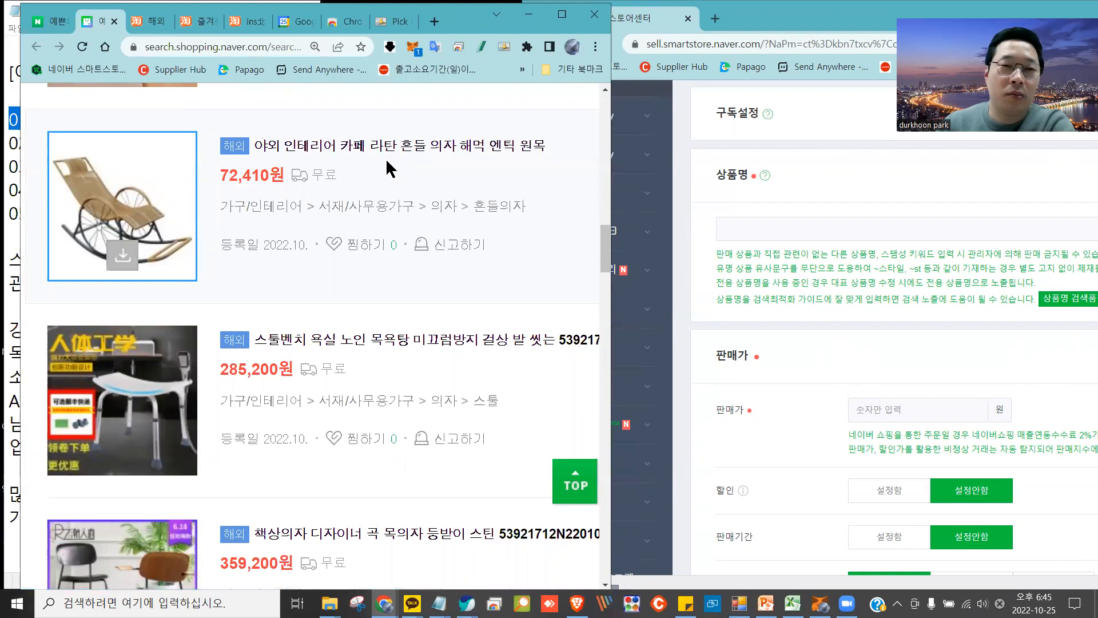
scroll(387, 160, "down", 3)
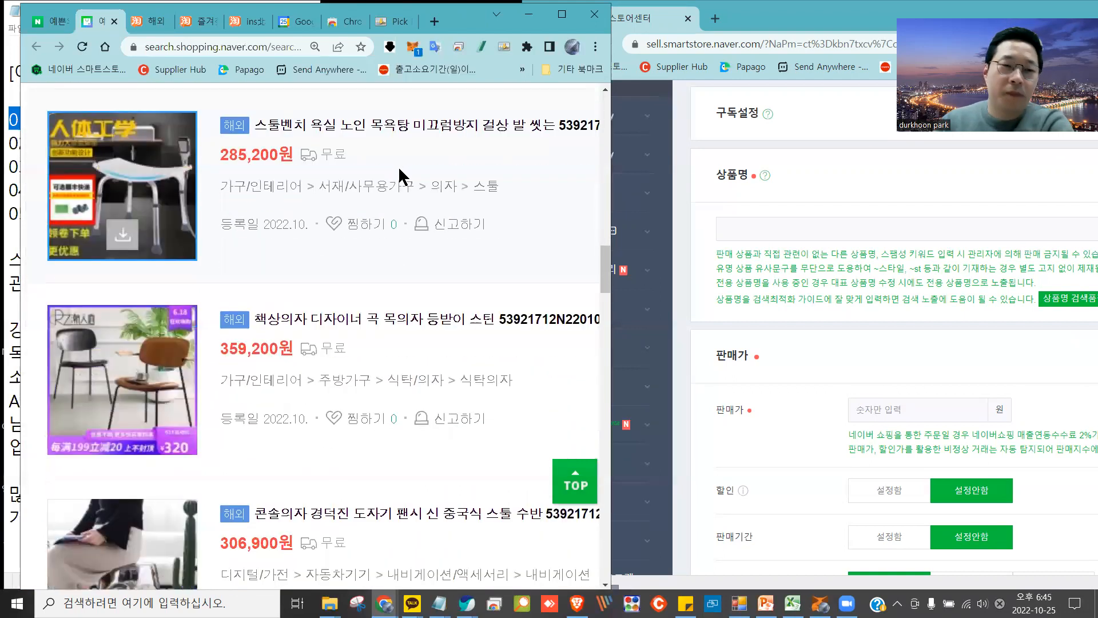
right_click(399, 167)
left_click(210, 268)
scroll(285, 261, "down", 5)
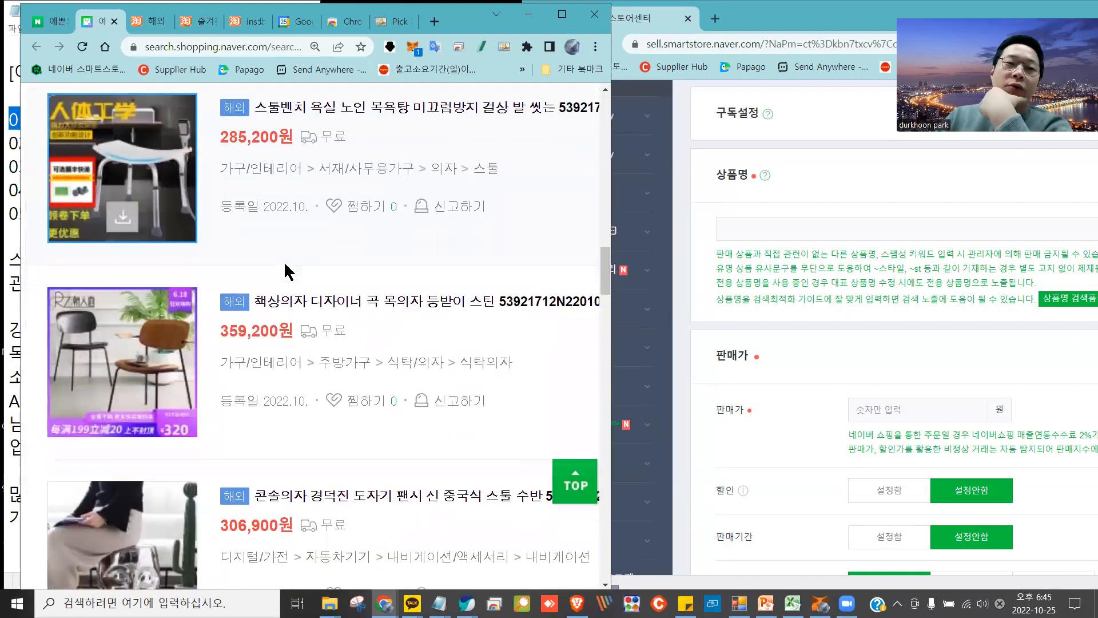
scroll(285, 262, "down", 2)
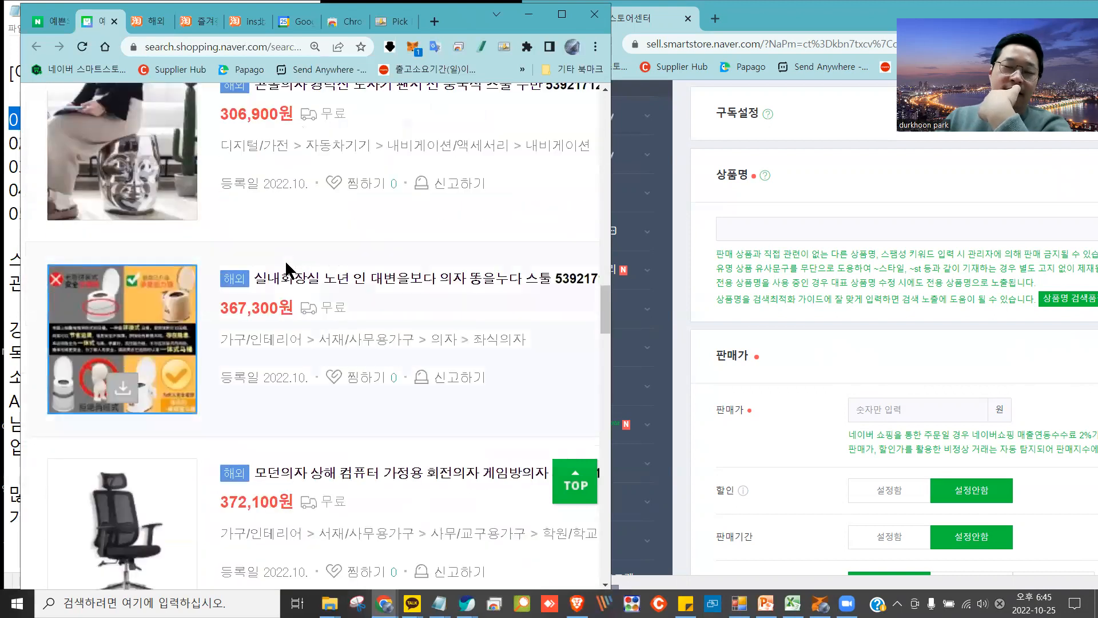
scroll(285, 259, "down", 2)
scroll(292, 274, "down", 7)
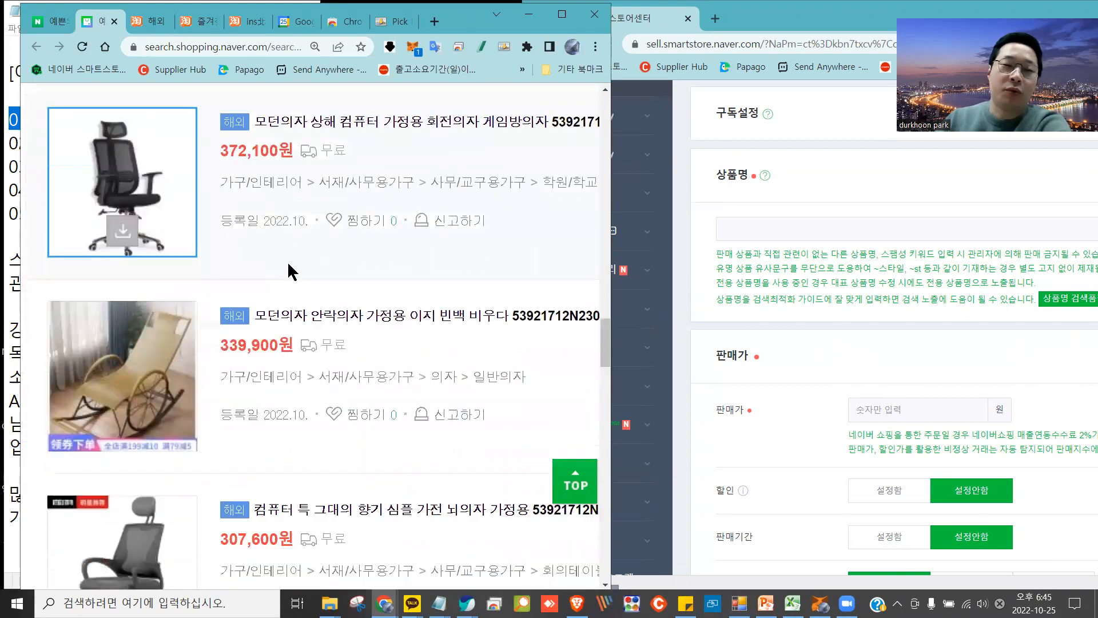
scroll(287, 262, "down", 12)
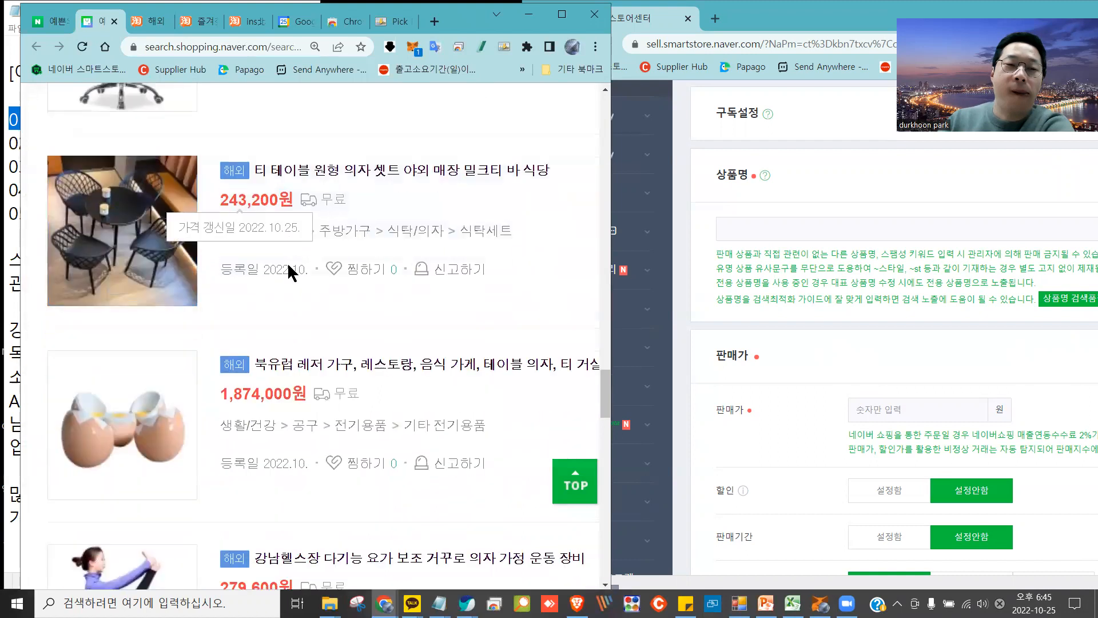
scroll(289, 265, "down", 10)
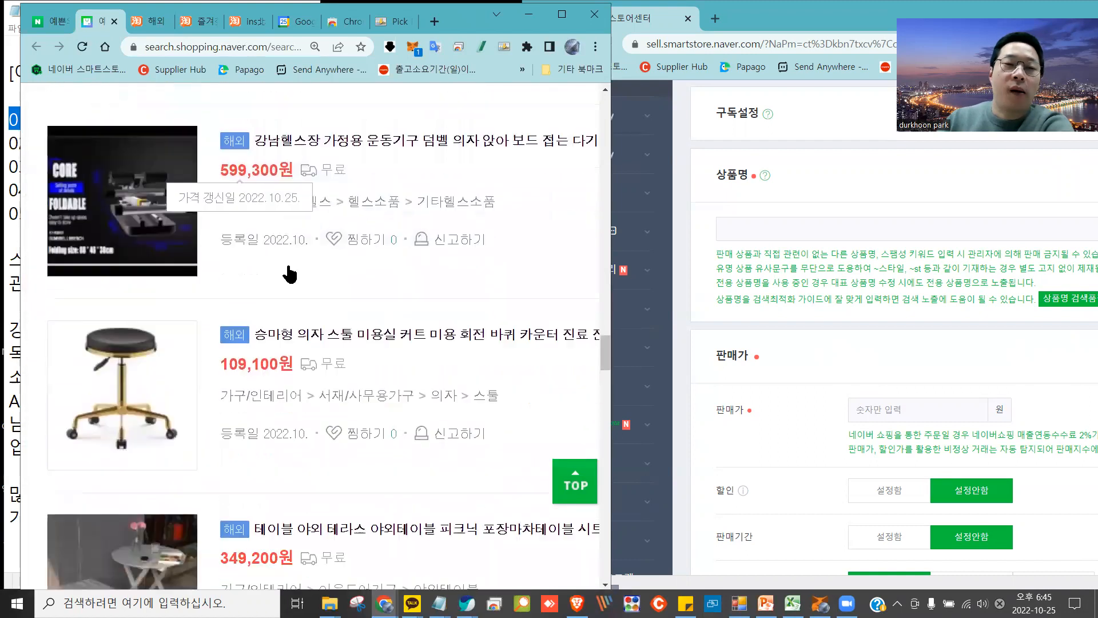
scroll(288, 265, "down", 12)
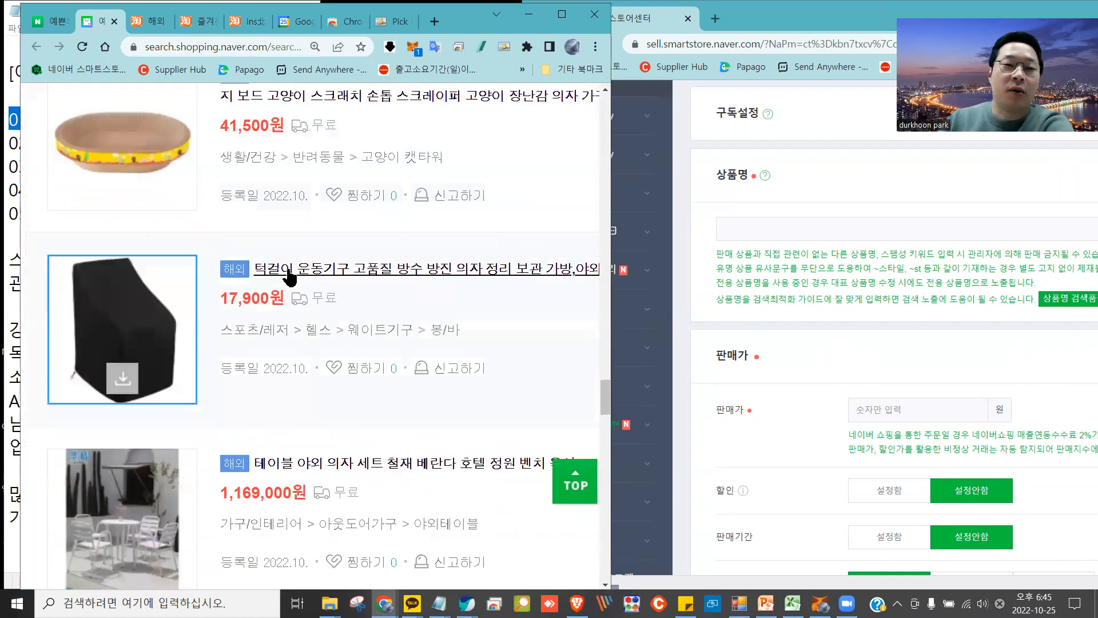
scroll(289, 269, "down", 8)
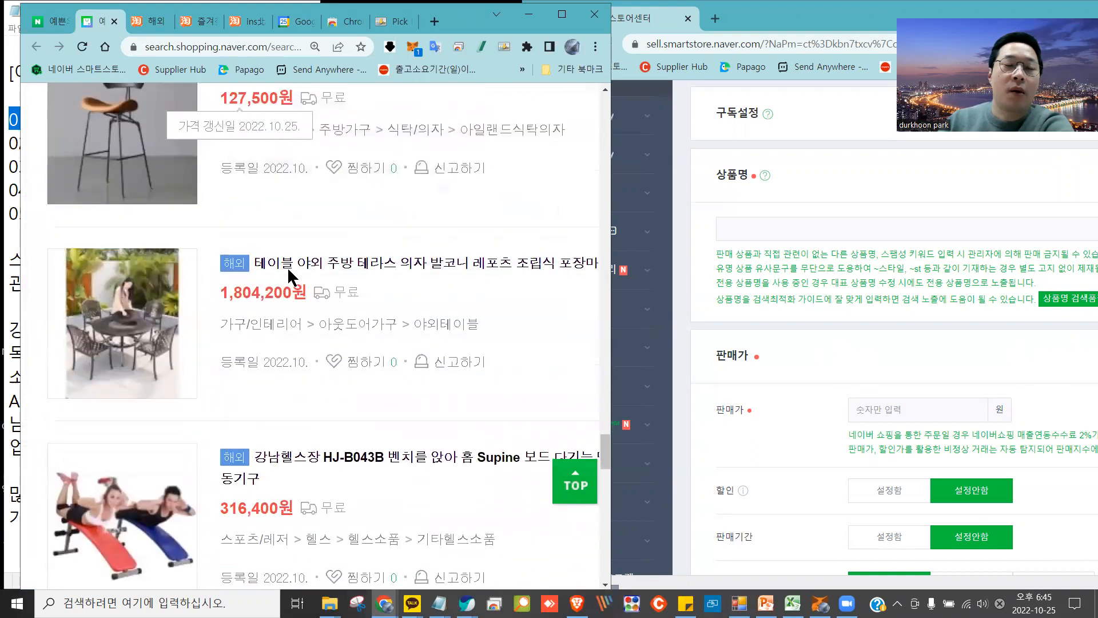
scroll(289, 265, "down", 15)
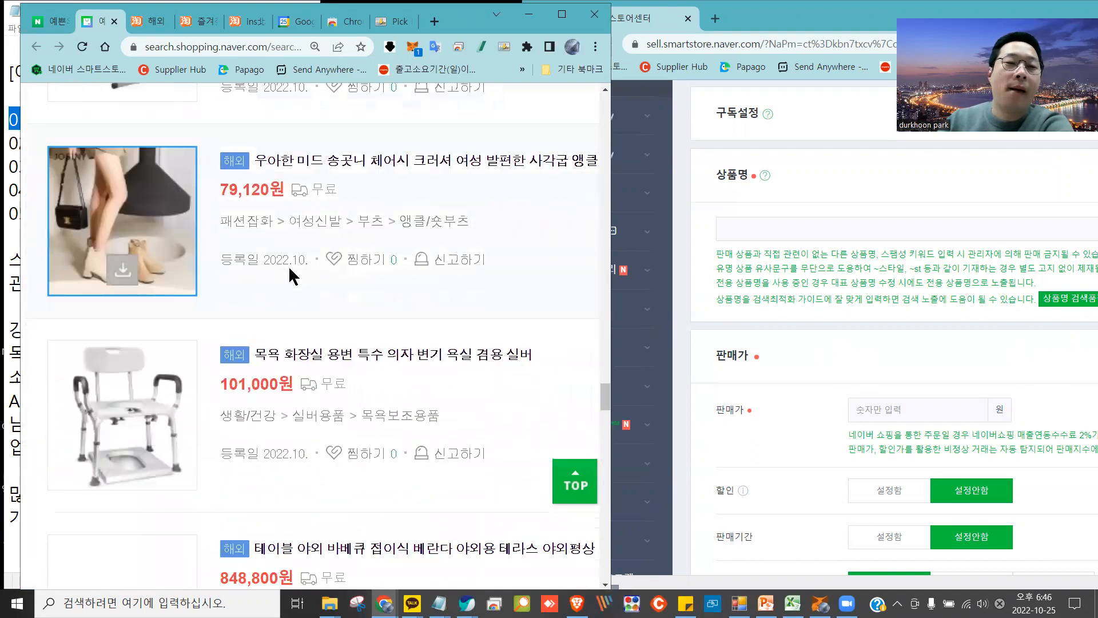
scroll(291, 269, "down", 18)
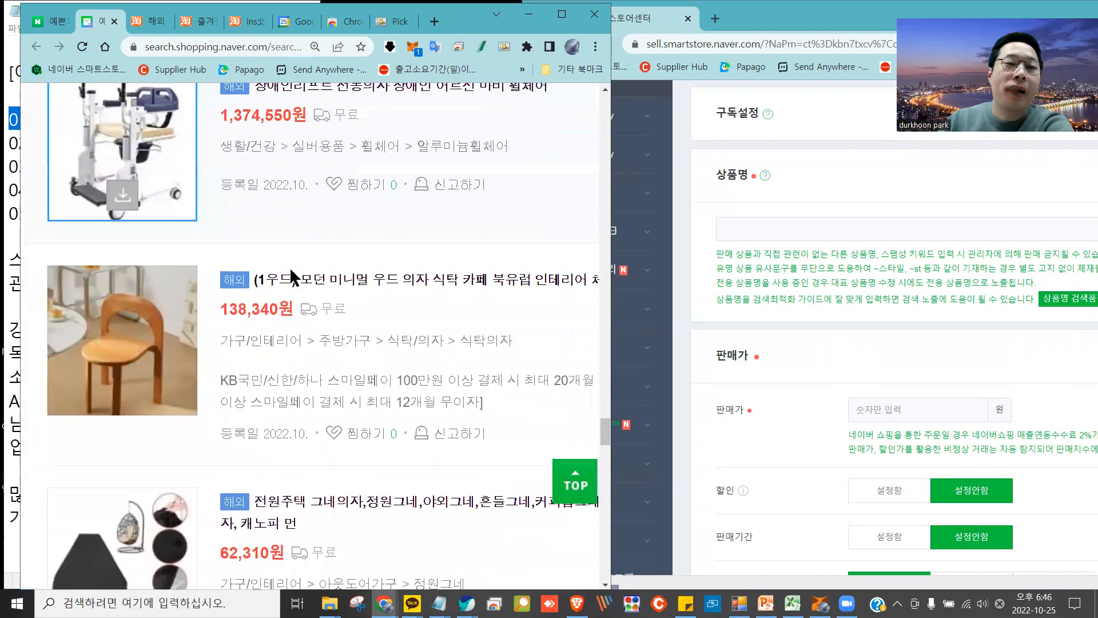
scroll(291, 270, "down", 20)
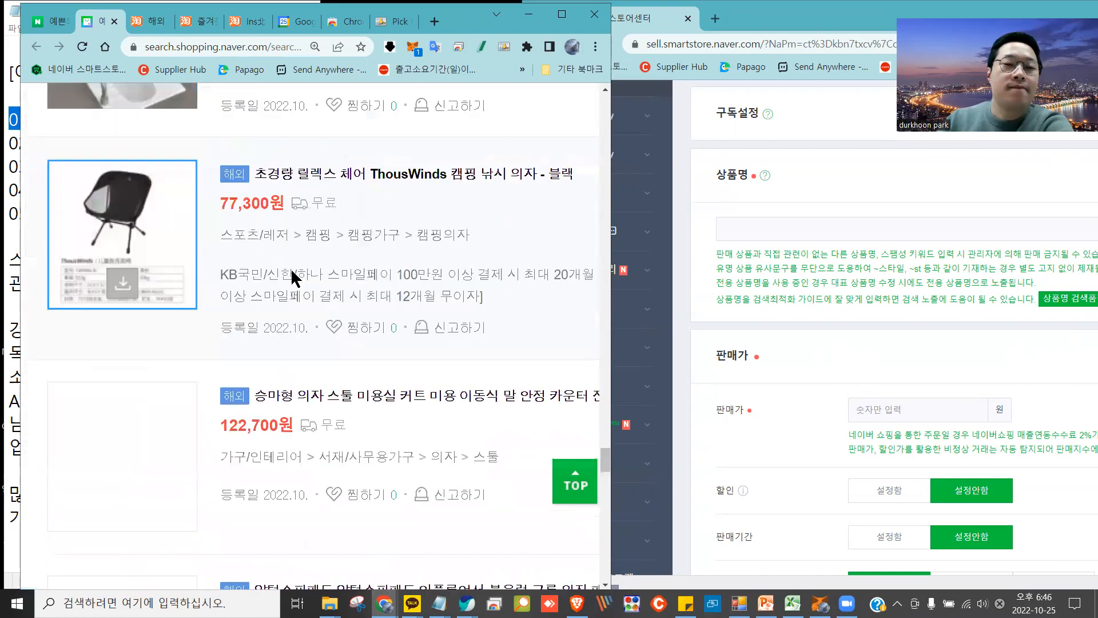
scroll(351, 373, "up", 15)
scroll(356, 351, "up", 20)
Select the full title of the newest listing, the 152,200원 해외 플라스틱의자 from 실트모마켓
scroll(356, 354, "down", 10)
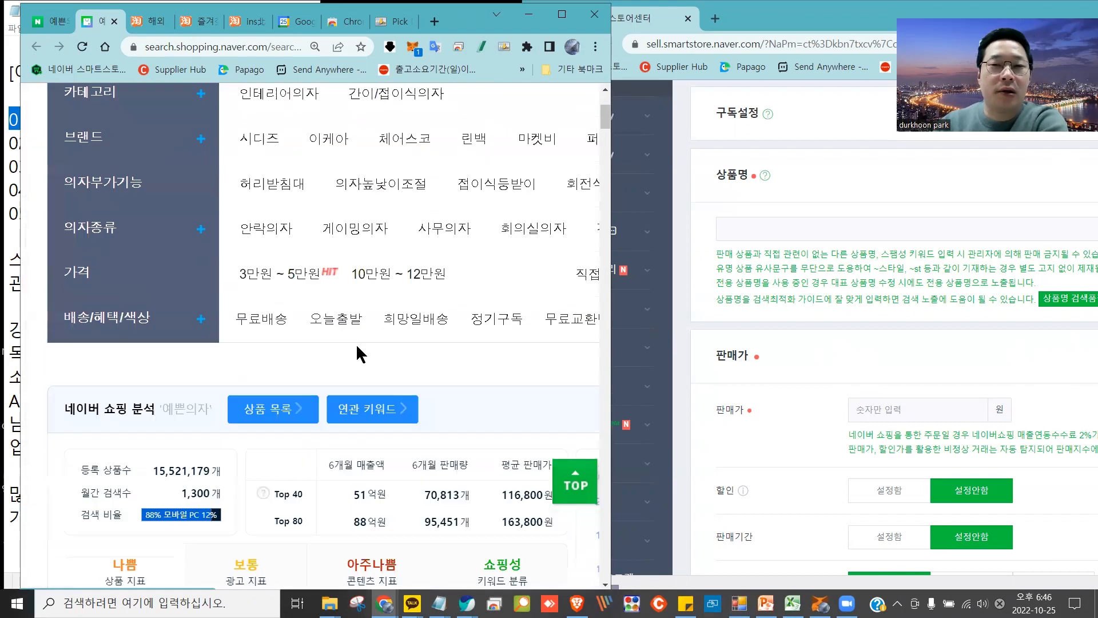
scroll(361, 344, "up", 2)
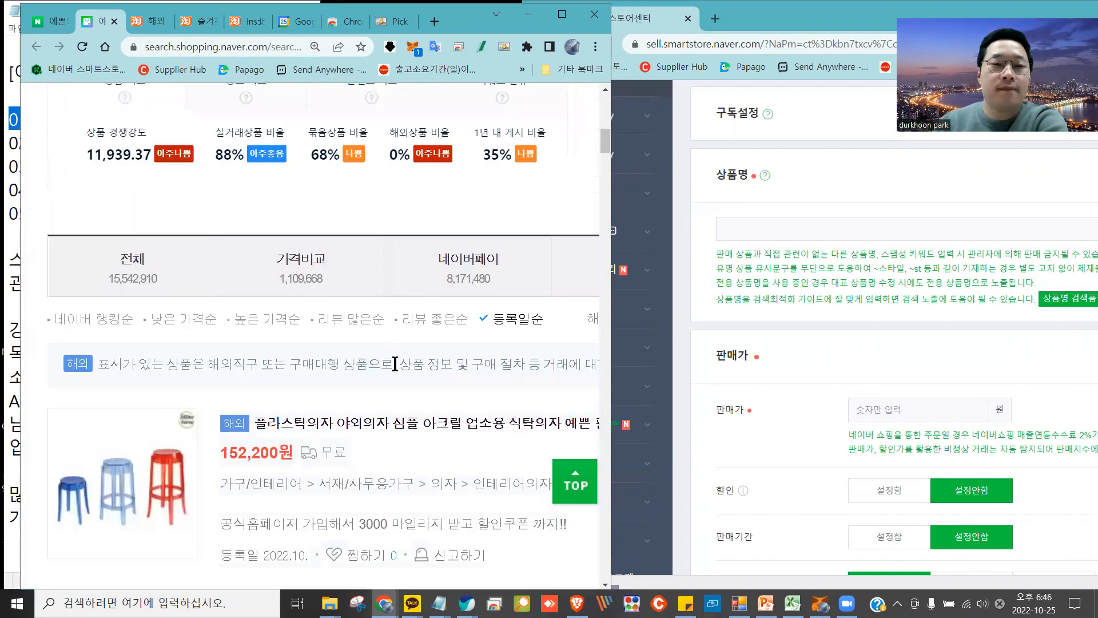
scroll(419, 369, "right", 3)
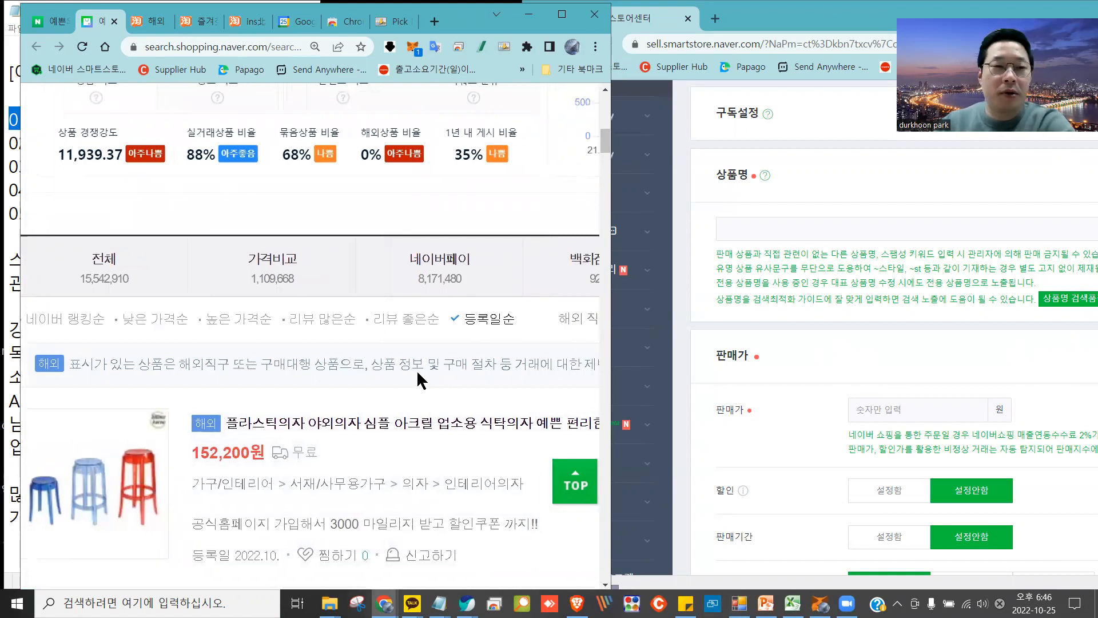
scroll(417, 370, "down", 2)
scroll(416, 367, "right", 4)
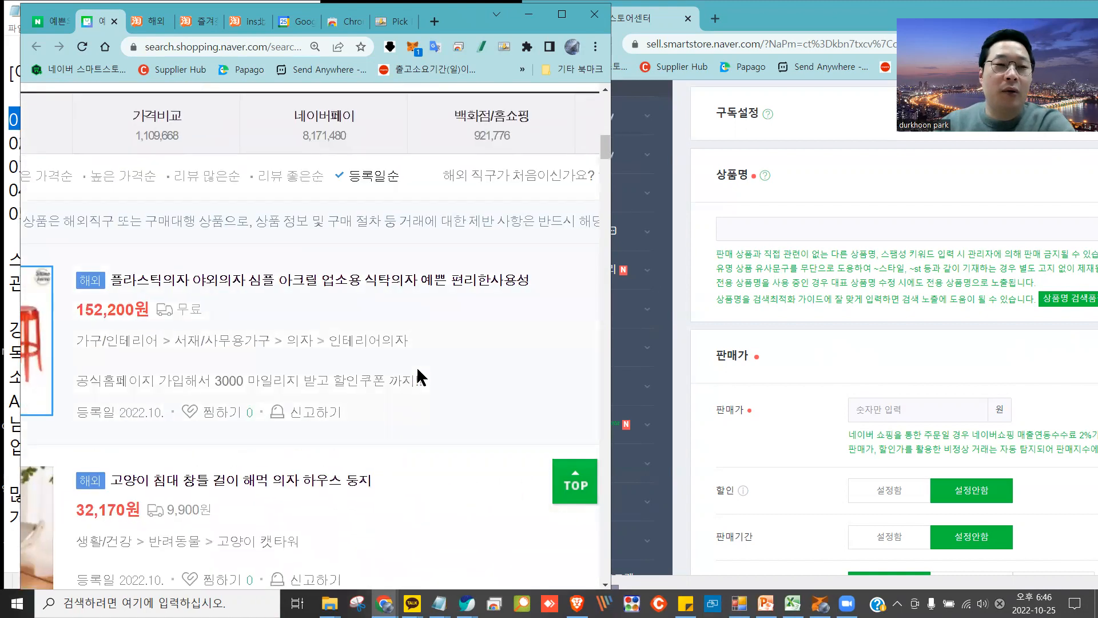
scroll(417, 371, "right", 2)
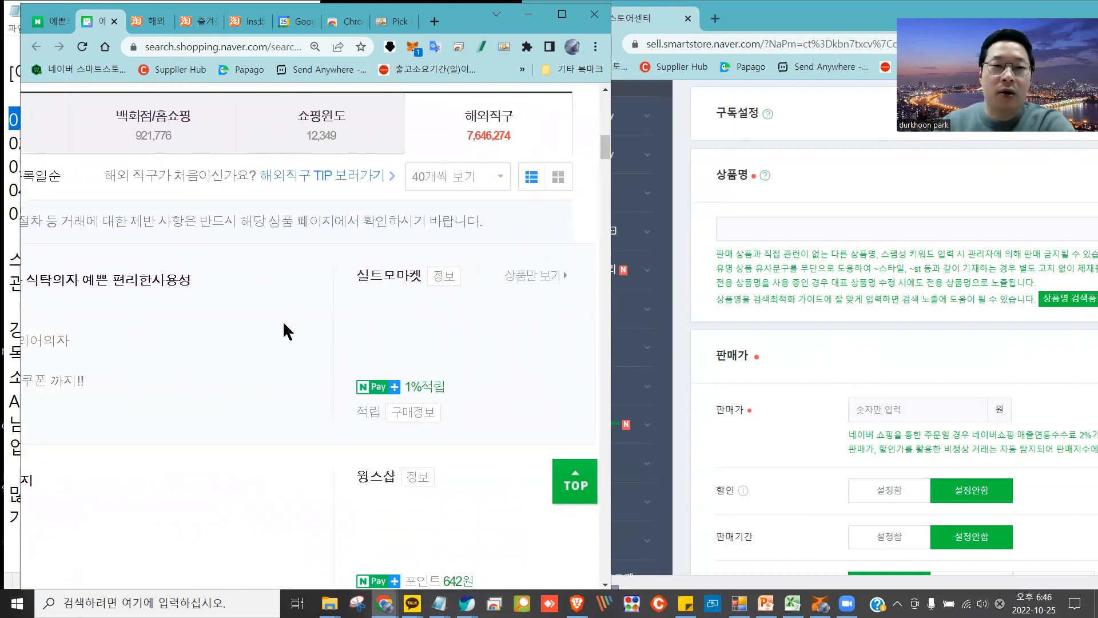
left_click_drag(263, 334, 198, 323)
scroll(122, 318, "left", 1)
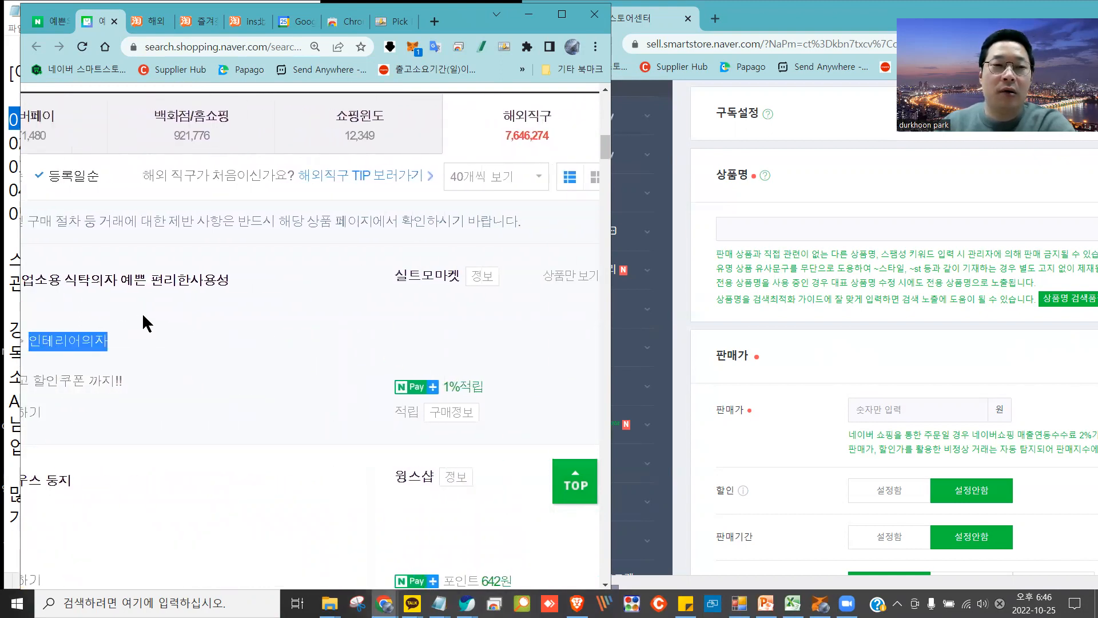
scroll(148, 313, "left", 3)
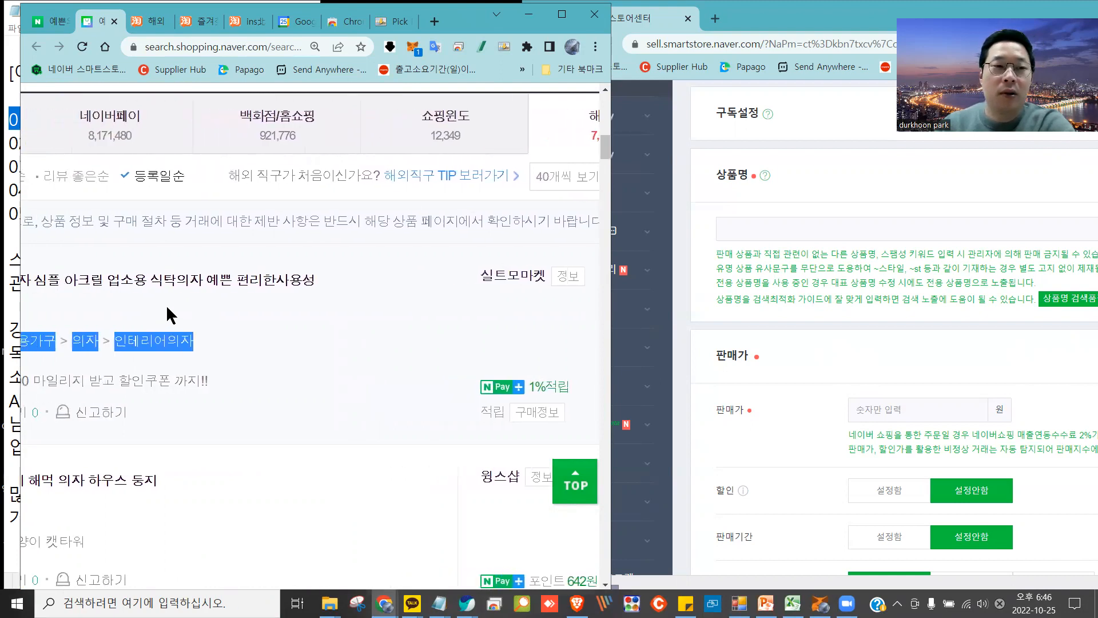
left_click(166, 304)
scroll(167, 308, "left", 1)
left_click_drag(375, 287, 256, 282)
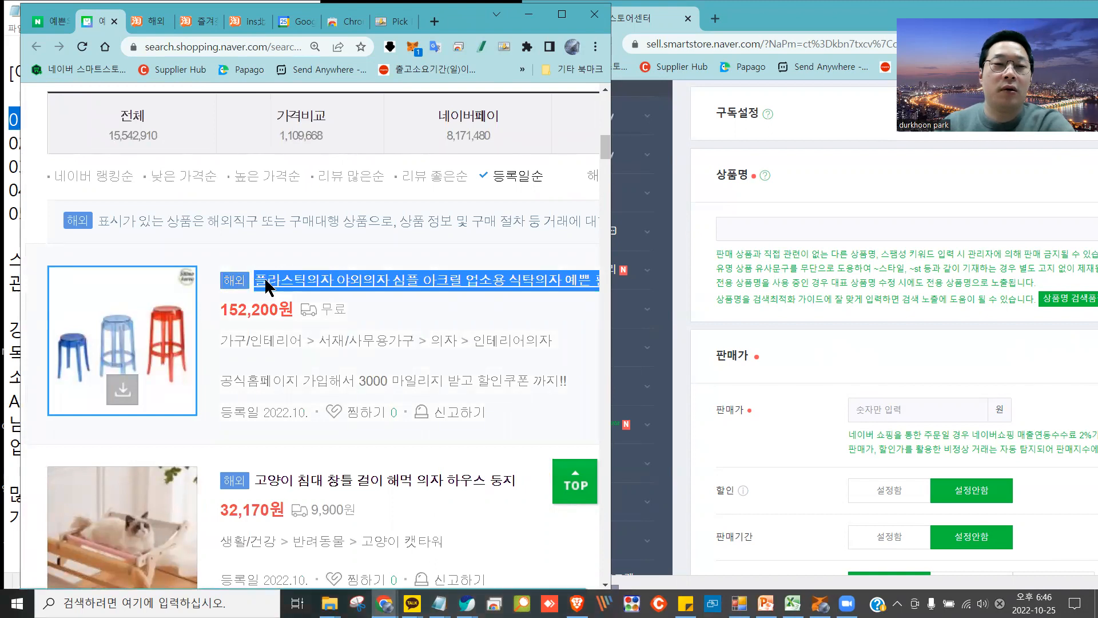
Paste the listing's copied link into the product name by mistake, then clear it
right_click(265, 281)
left_click(313, 363)
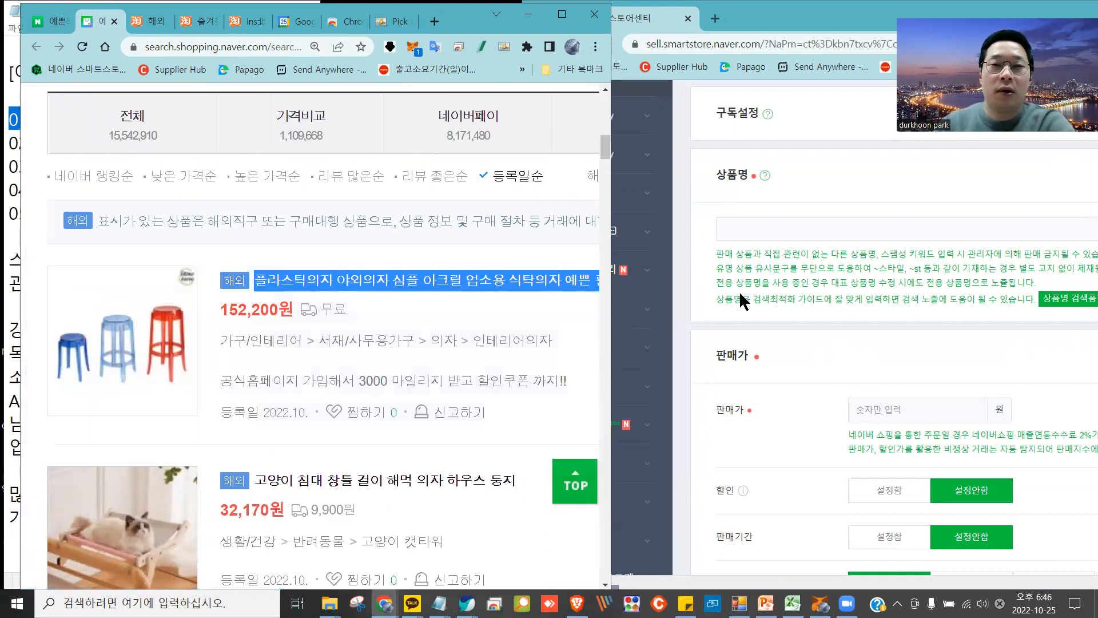
left_click(763, 233)
key("ctrl+v")
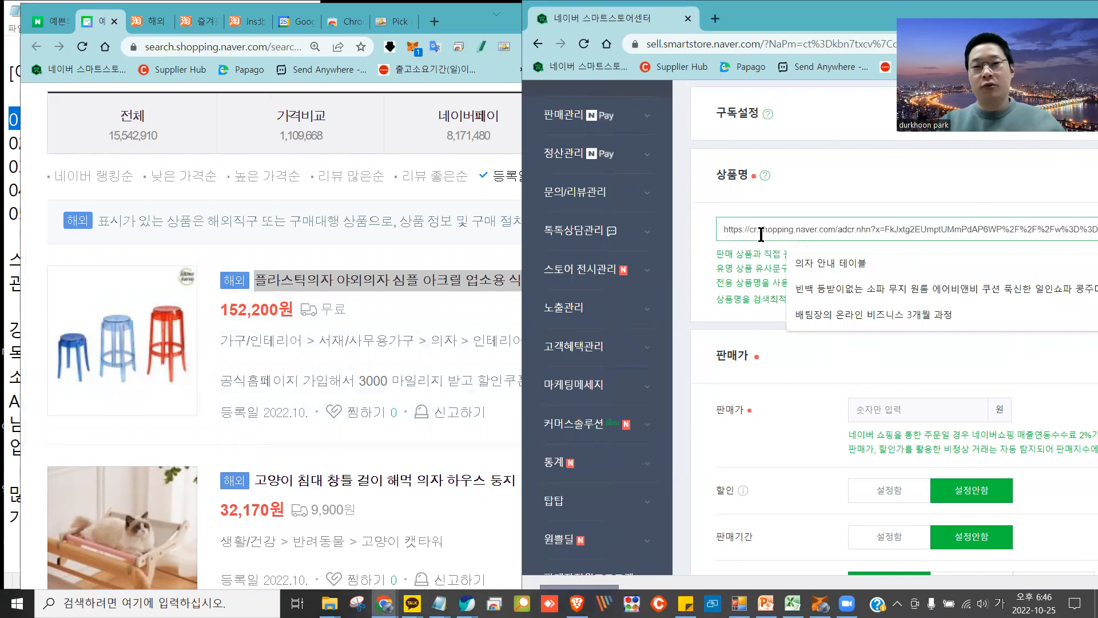
key("ctrl+a")
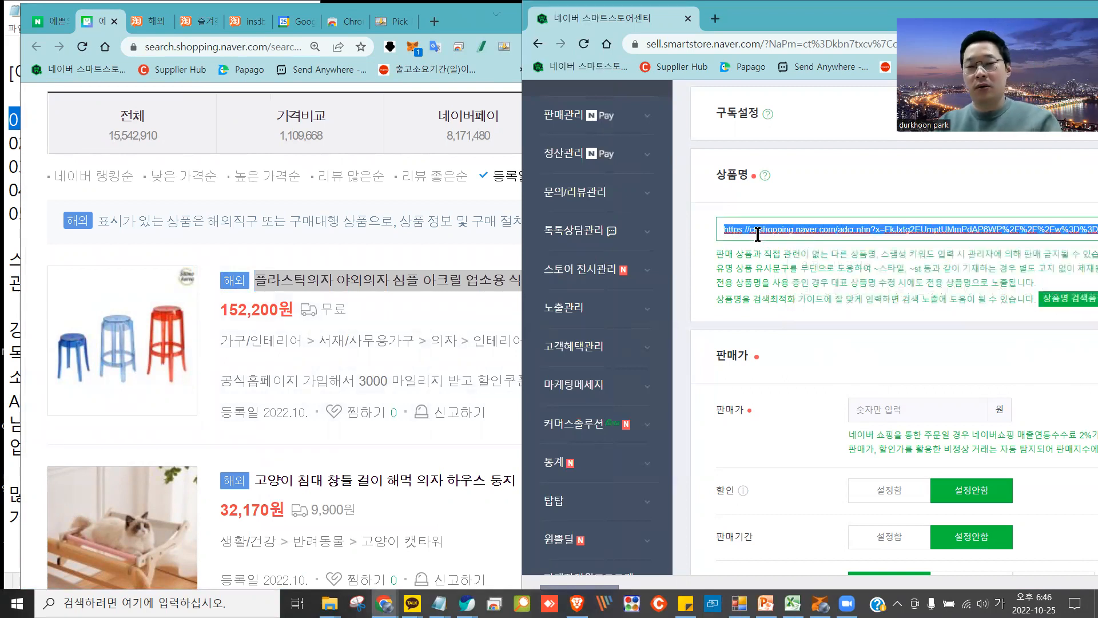
key("BackSpace")
Copy the chair title from Naver Shopping and paste it as the product name
left_click(432, 300)
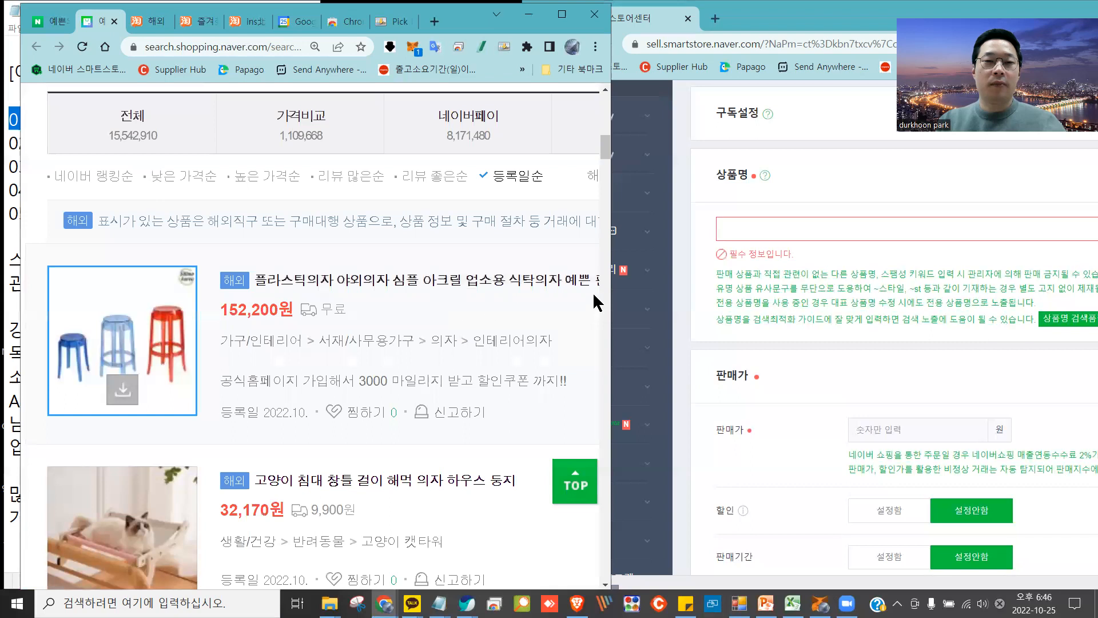
left_click_drag(251, 279, 417, 286)
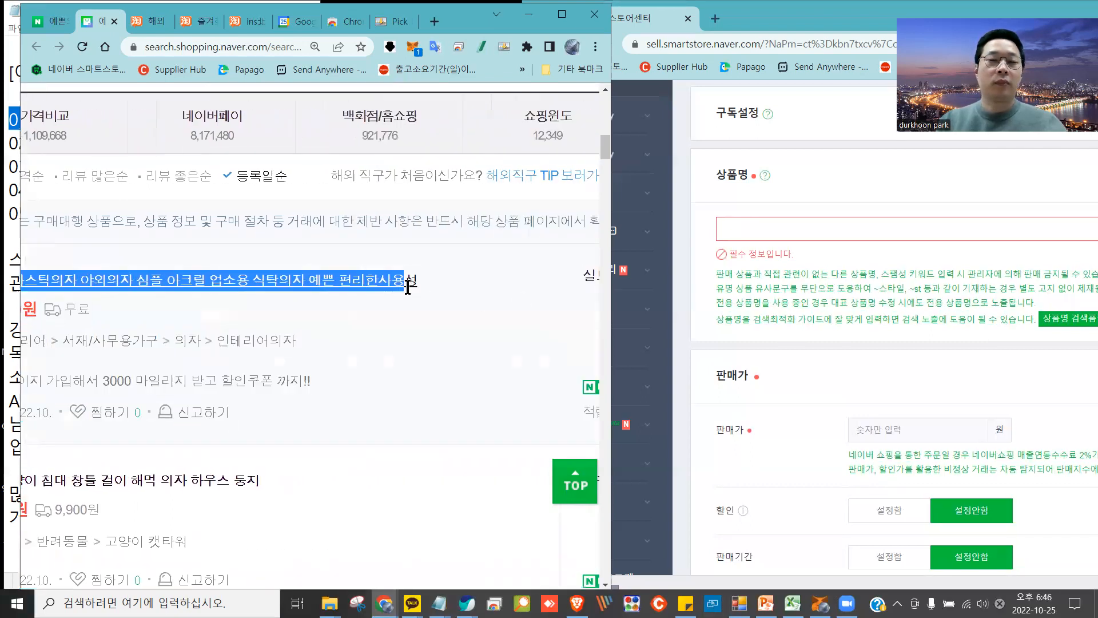
right_click(387, 292)
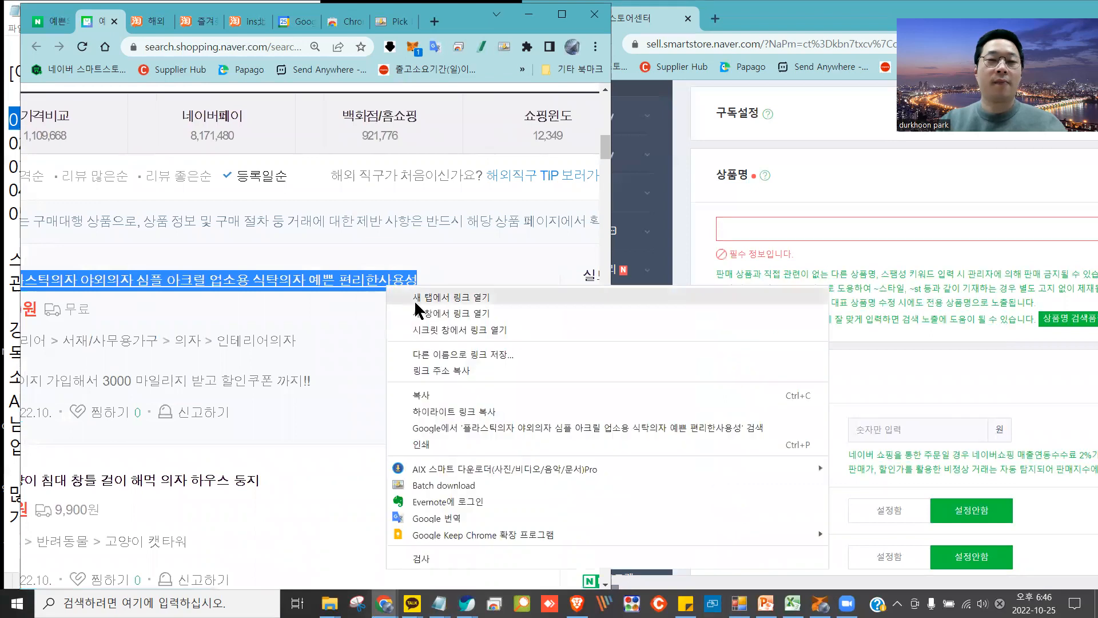
left_click(443, 391)
left_click(760, 228)
key("ctrl+v")
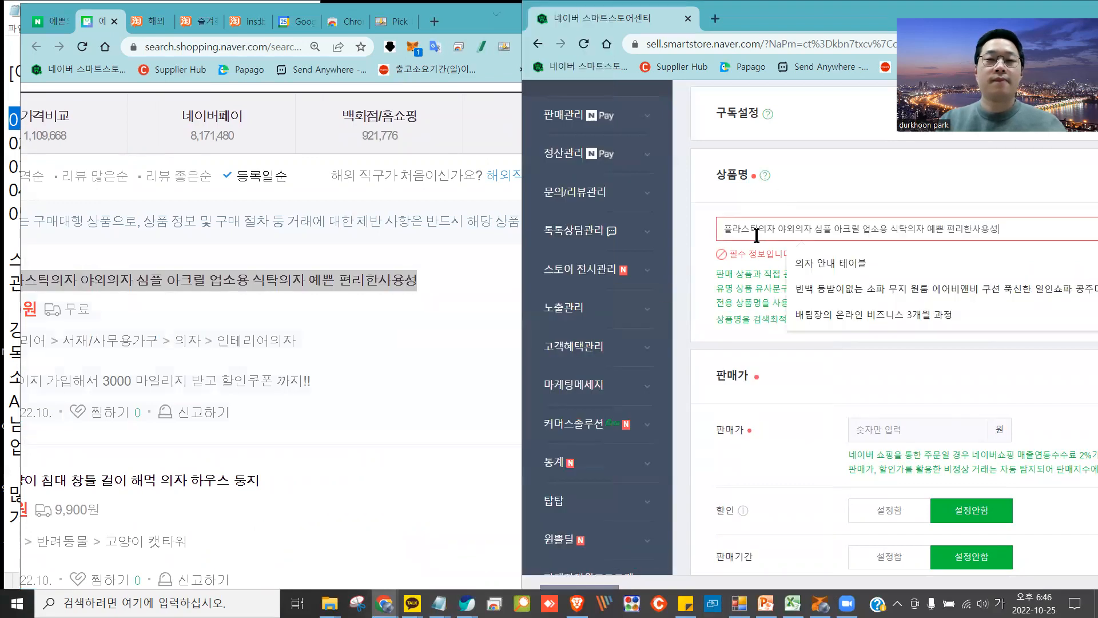
Toggle the product name and sale price sections, then maximize the Smart Store window
left_click(885, 168)
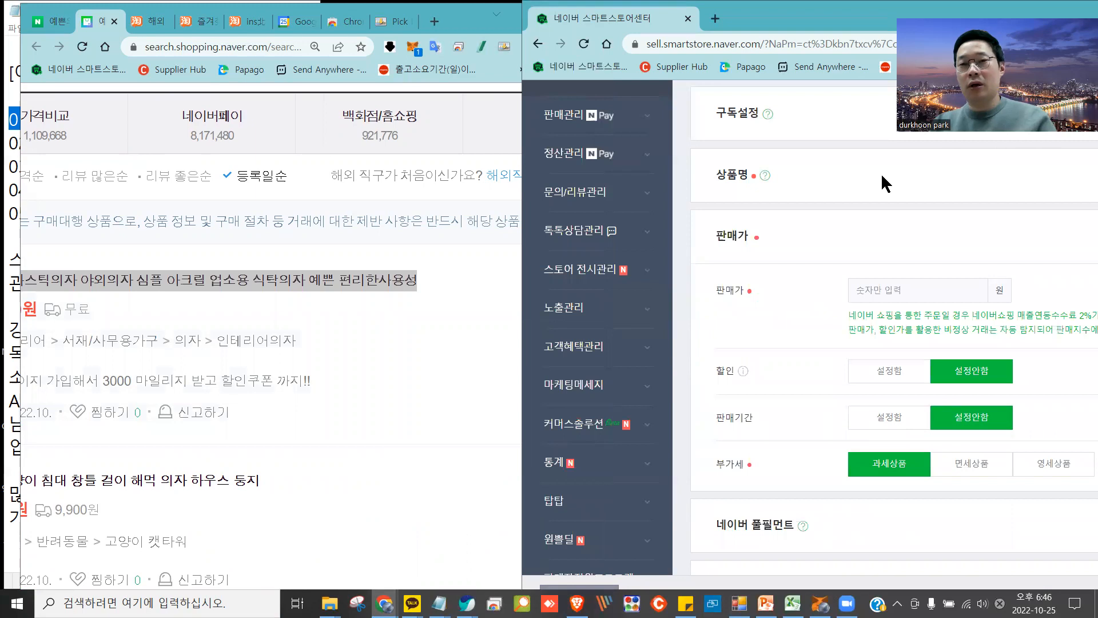
left_click(881, 254)
left_click(855, 197)
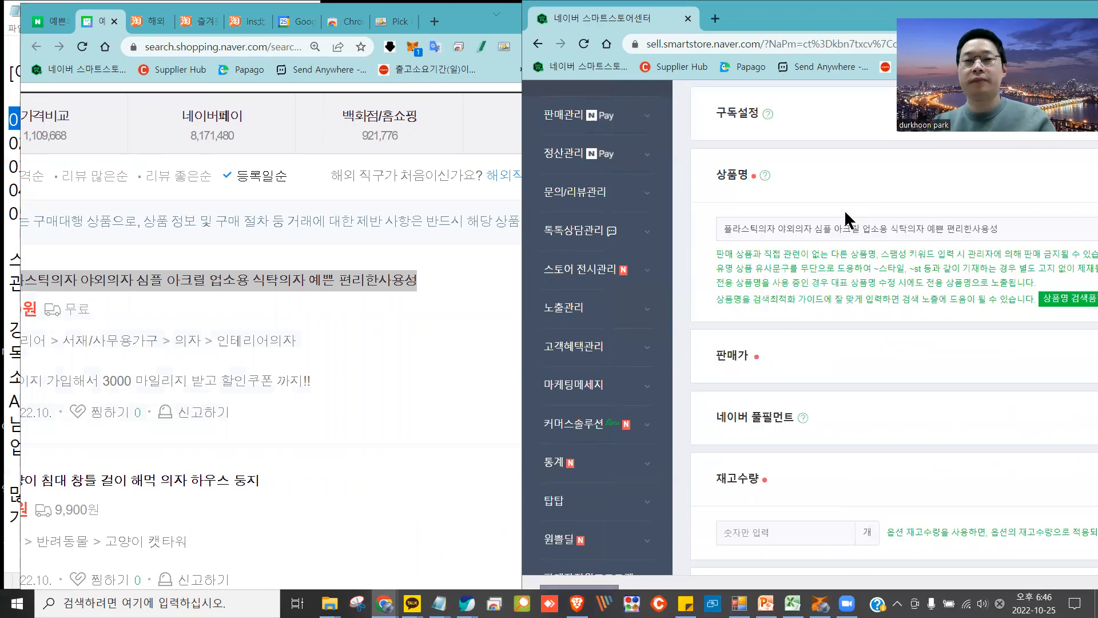
left_click(820, 348)
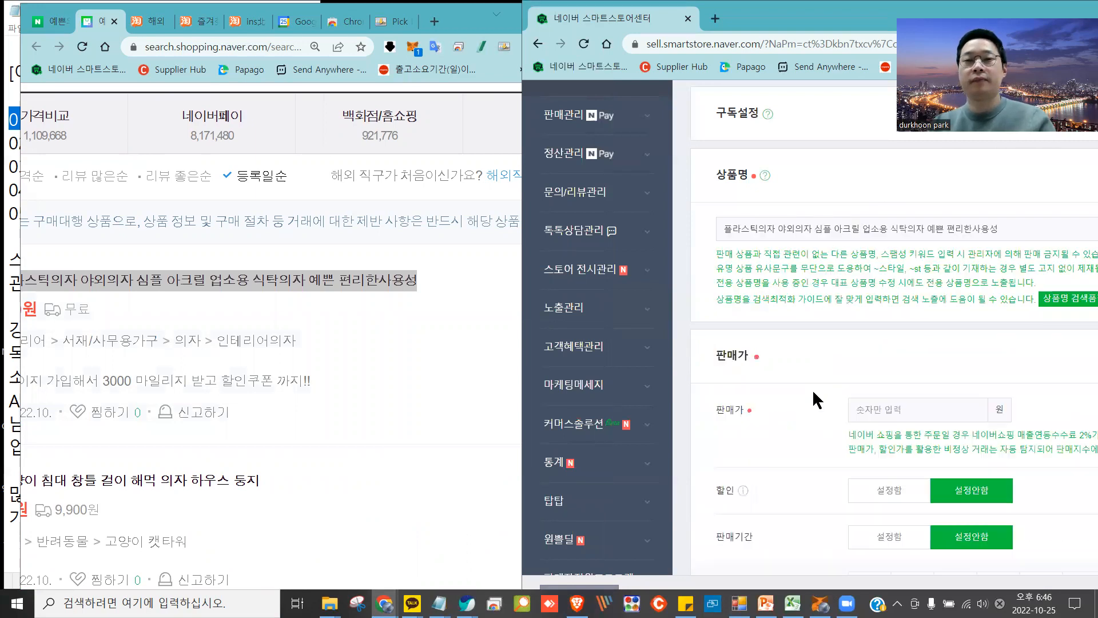
left_click(821, 348)
left_click(820, 347)
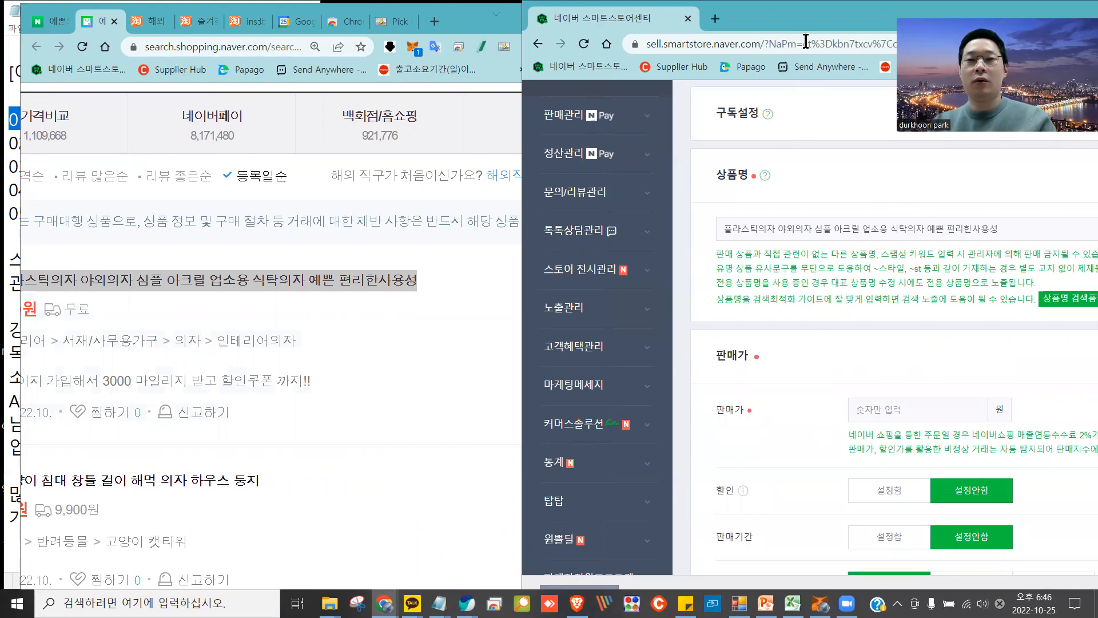
left_click_drag(776, 27, 423, 2)
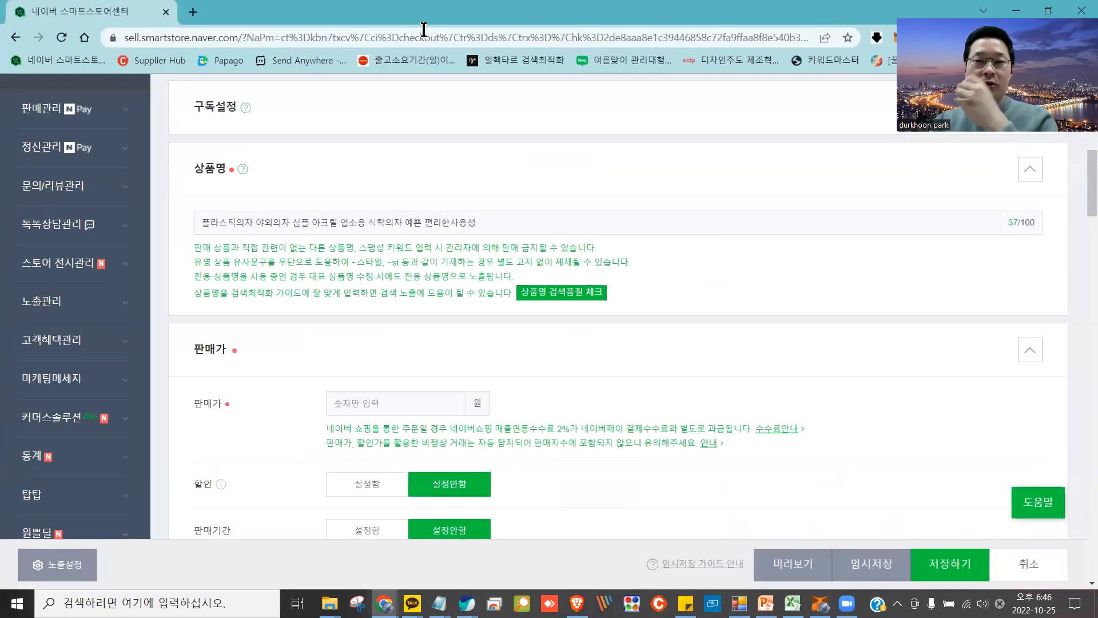
mouse_move(1015, 212)
left_mouse_down()
mouse_move(982, 231)
mouse_move(1025, 228)
mouse_move(1021, 218)
left_mouse_up()
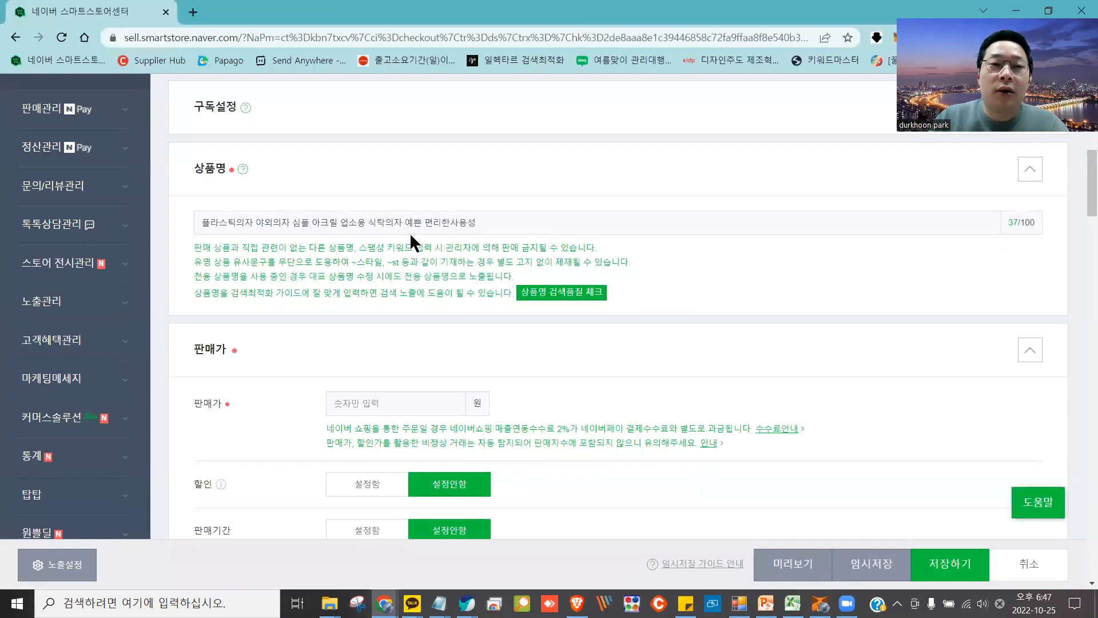
Move '예쁜 편리한사용성' before 식탁의자 and delete '외의자' from the product name
left_click(490, 221)
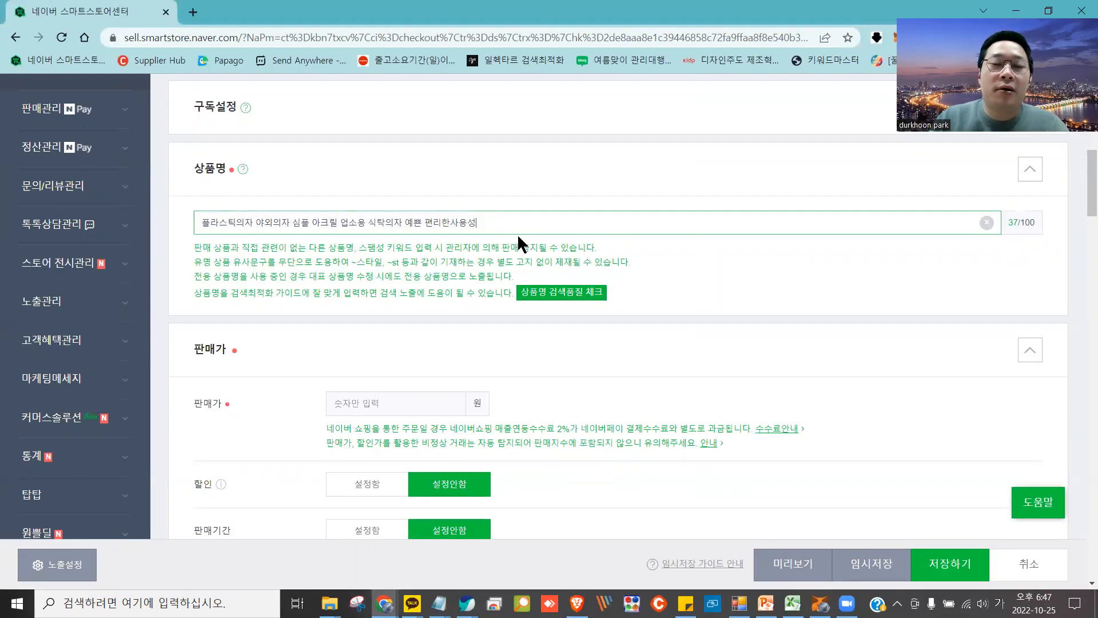
left_click_drag(506, 224, 405, 222)
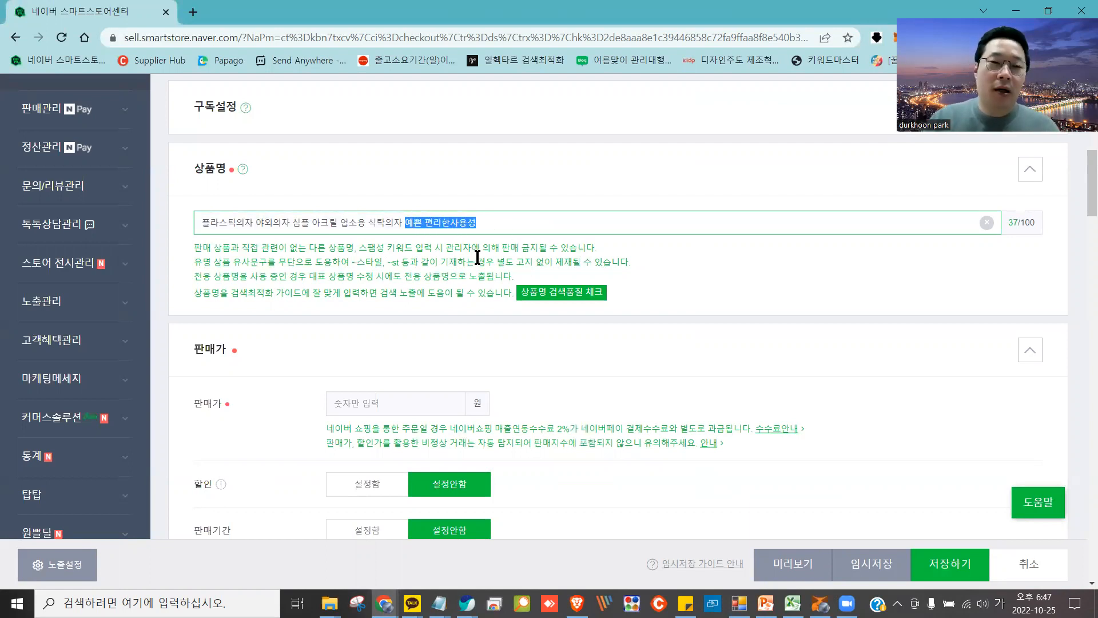
key("BackSpace")
key("BackSpace")
key("ctrl+z")
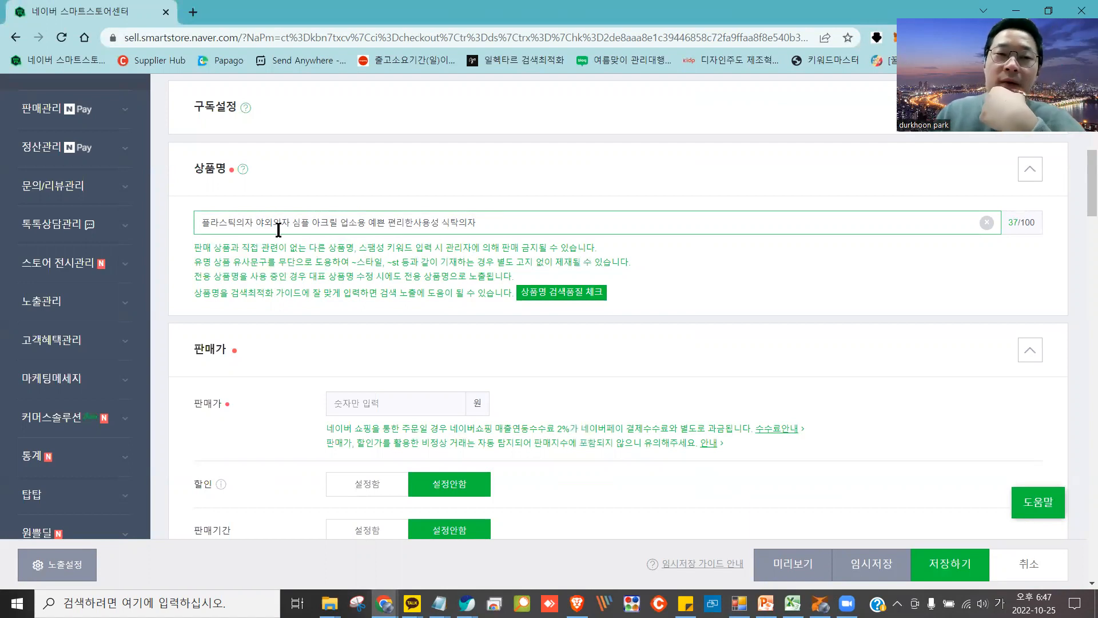
left_click_drag(489, 222, 213, 224)
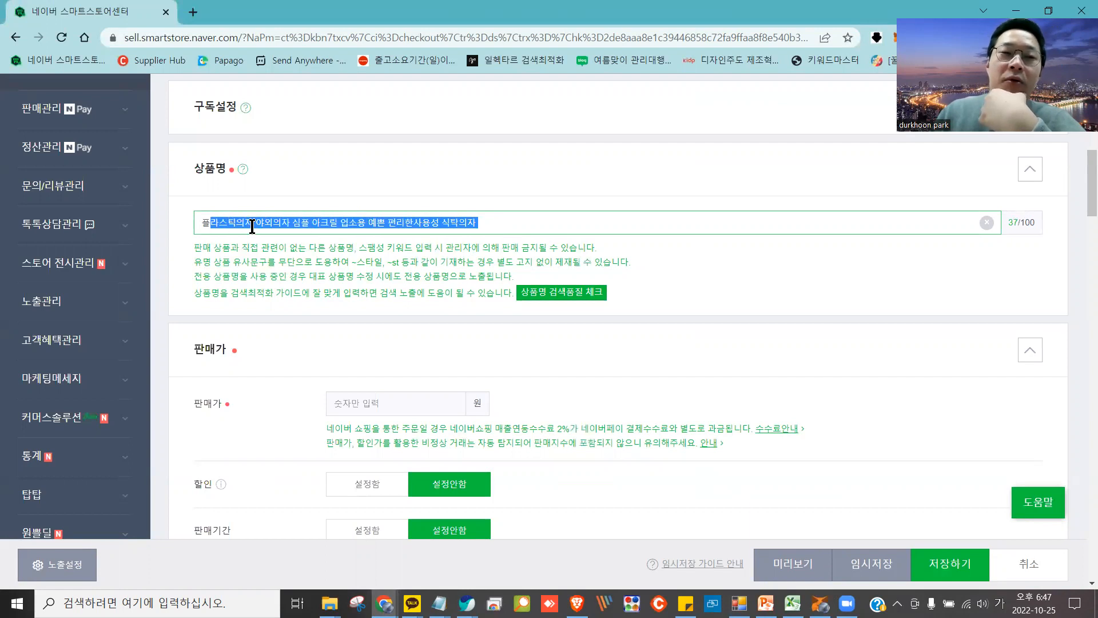
left_click(290, 225)
key("BackSpace")
key("BackSpace")
key("BackSpace")
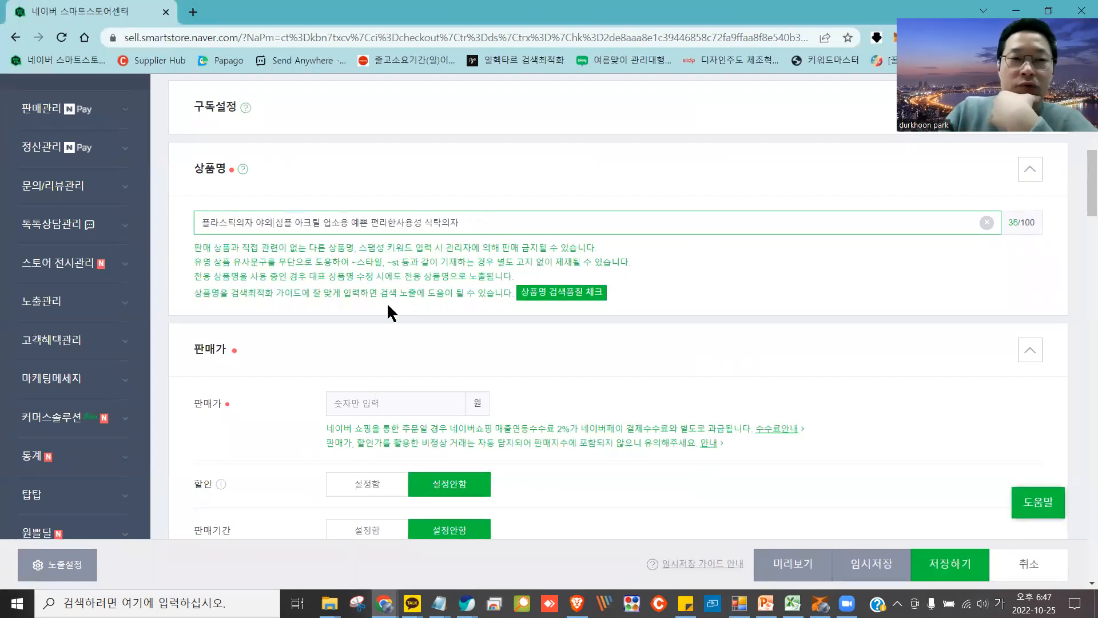
Run the 상품명 검색품질 체크 on the product name and dismiss the result
mouse_move(561, 273)
left_mouse_down()
mouse_move(486, 293)
mouse_move(580, 319)
left_mouse_up()
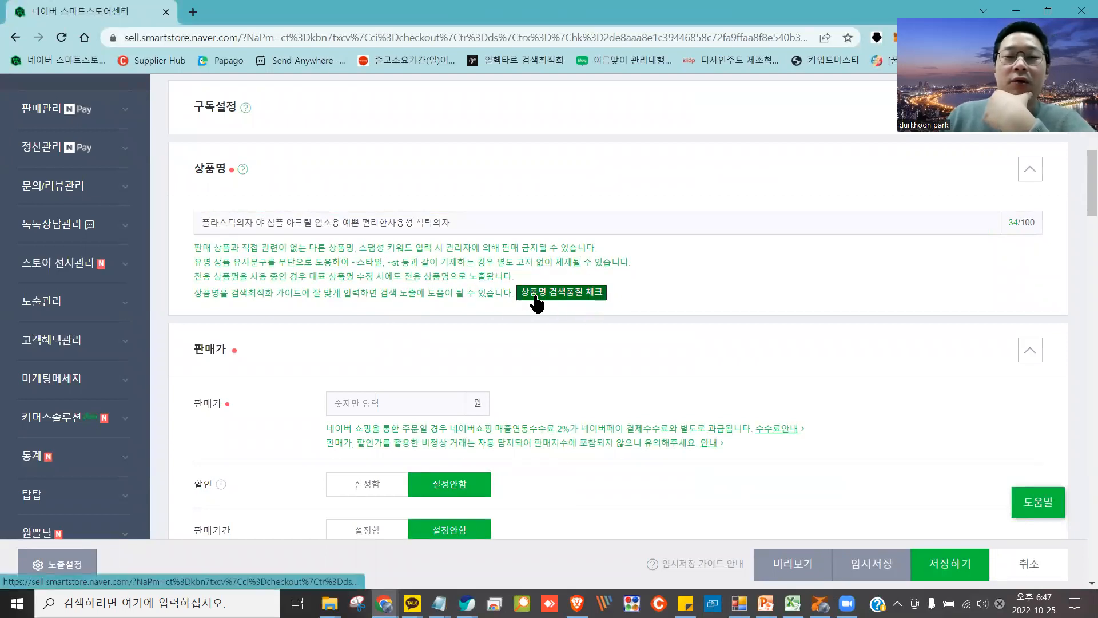
left_click(535, 295)
mouse_move(547, 309)
left_mouse_down()
mouse_move(578, 372)
mouse_move(502, 281)
left_mouse_up()
mouse_move(573, 311)
left_mouse_down()
mouse_move(473, 326)
mouse_move(586, 377)
mouse_move(552, 268)
left_mouse_up()
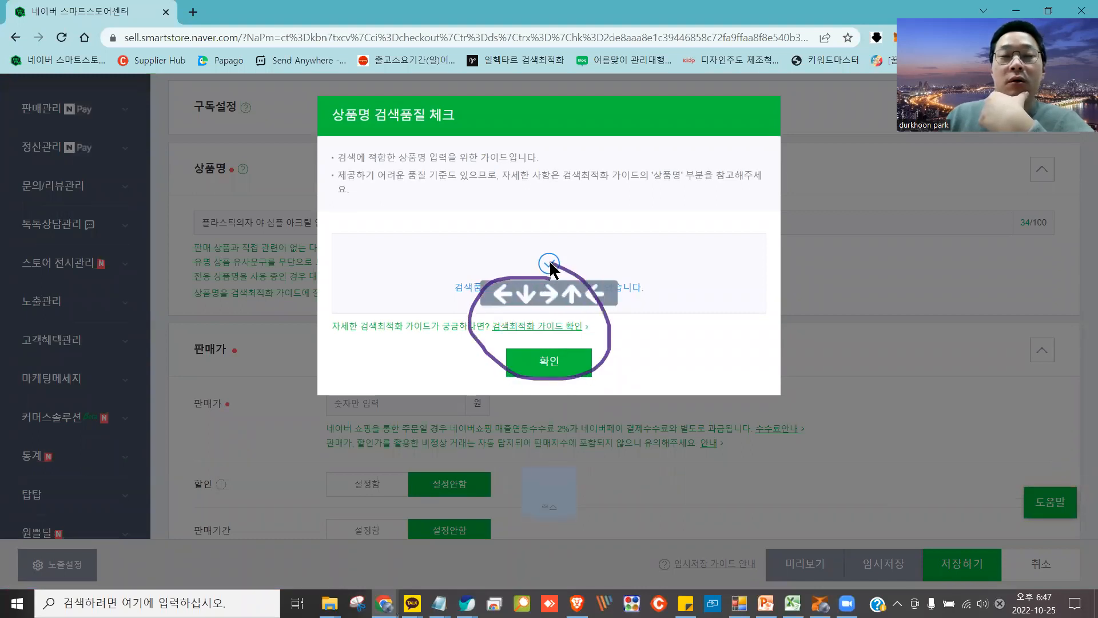
left_click(560, 371)
Place the caret in the sale price field and restore the window to half screen
scroll(461, 325, "down", 2)
scroll(461, 325, "down", 1)
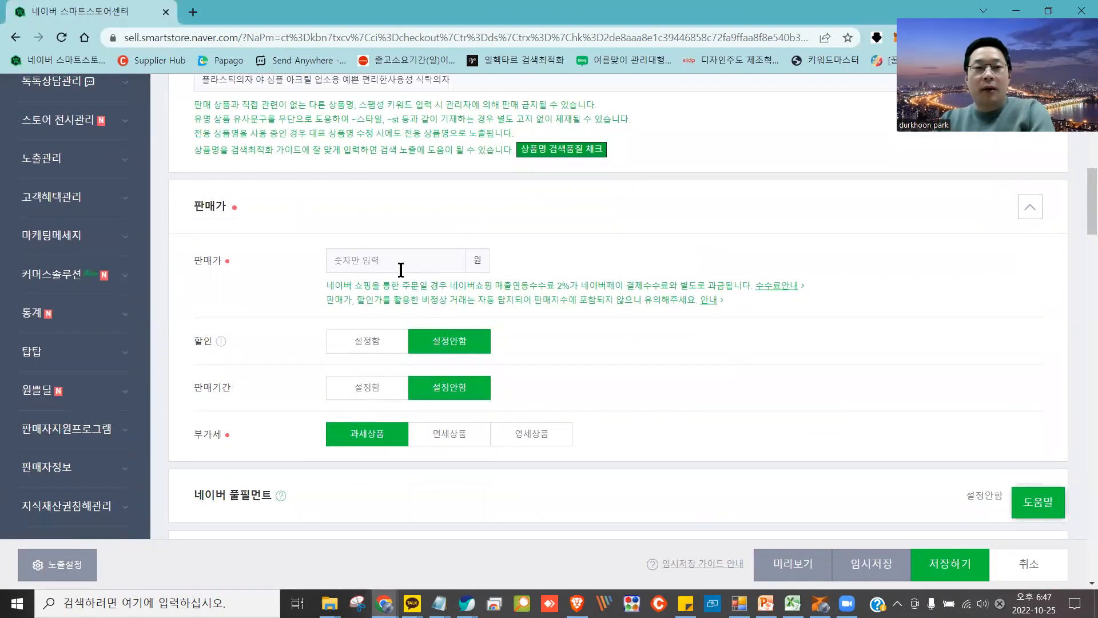
left_click(401, 265)
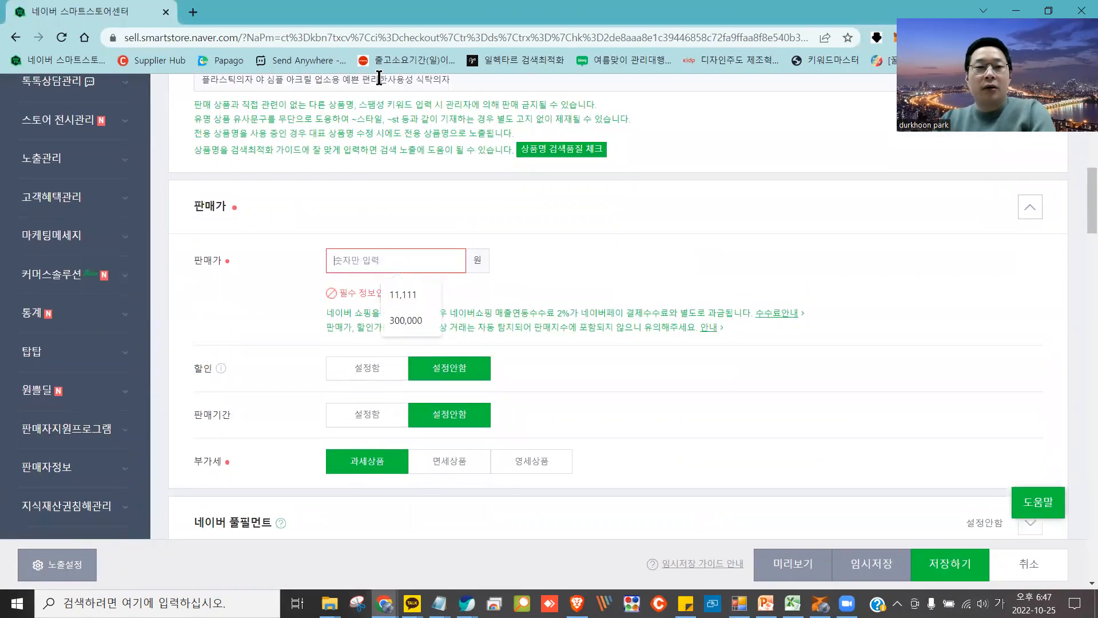
double_click(324, 12)
left_click(353, 248)
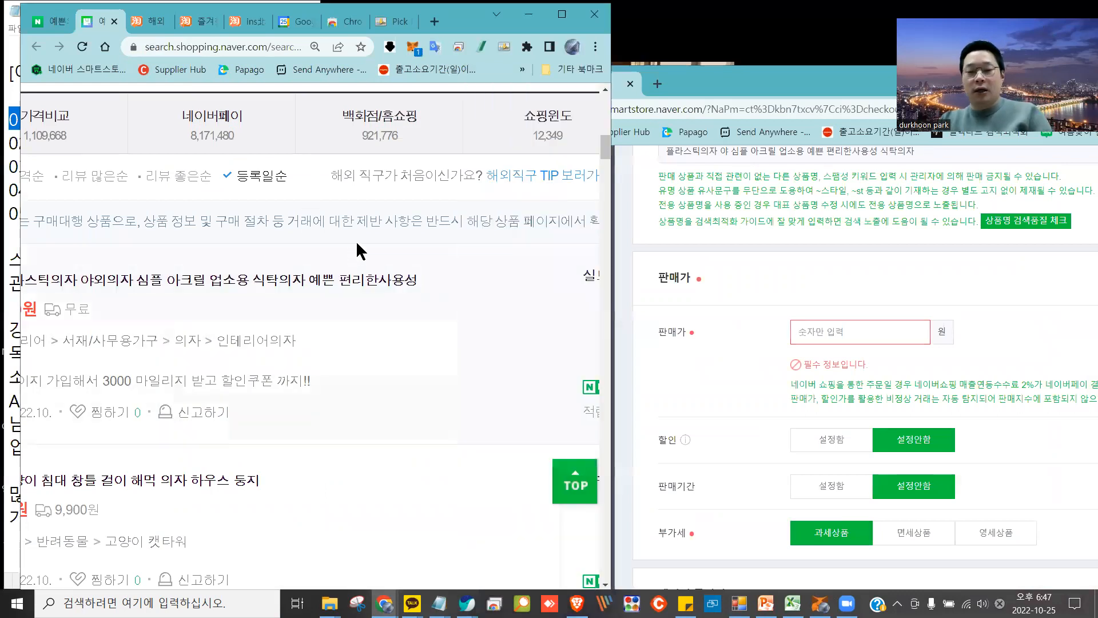
Browse the Naver Shopping results, then open the Taobao favourites page of 529 saved products
scroll(352, 246, "left", 5)
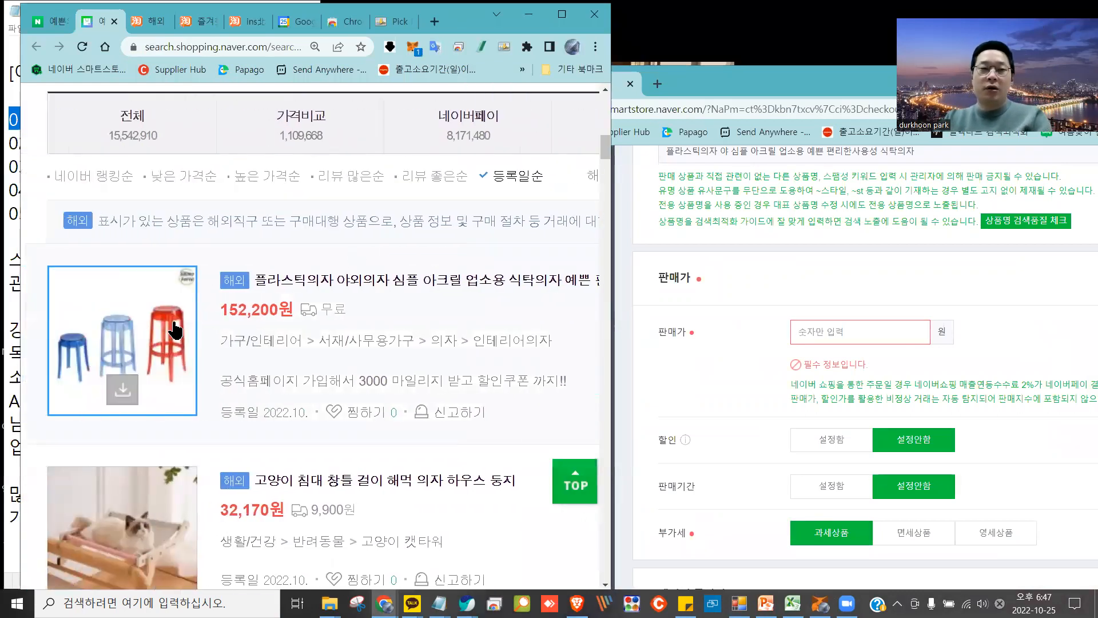
scroll(165, 303, "down", 1)
scroll(258, 301, "right", 1)
scroll(271, 312, "down", 5)
scroll(273, 310, "up", 5)
scroll(273, 310, "up", 1)
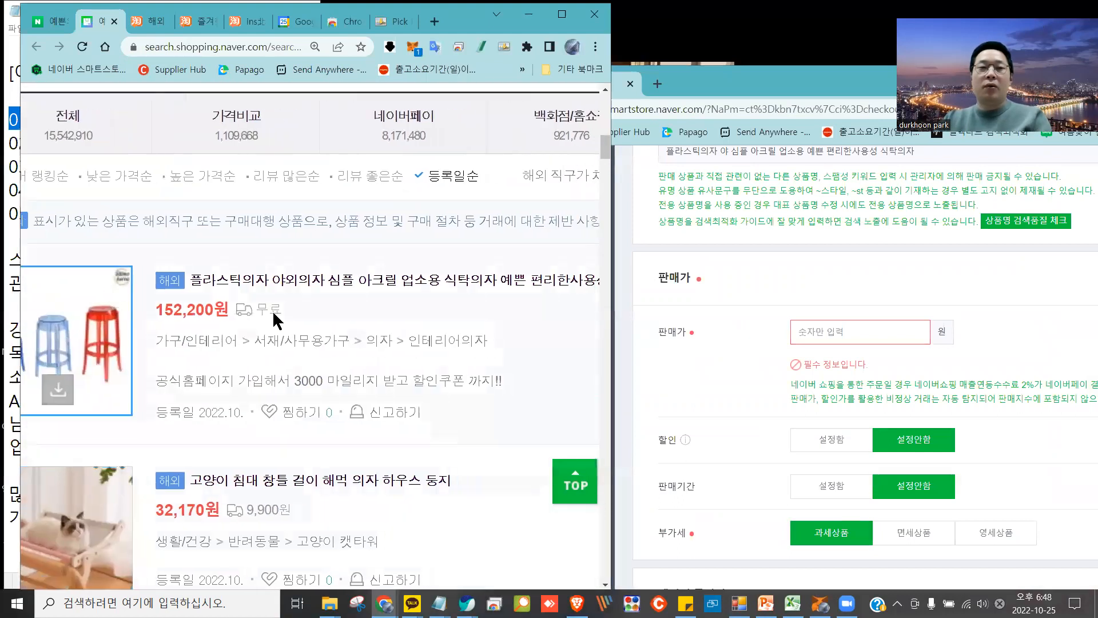
scroll(274, 318, "right", 8)
scroll(356, 318, "up", 1)
scroll(355, 326, "down", 4)
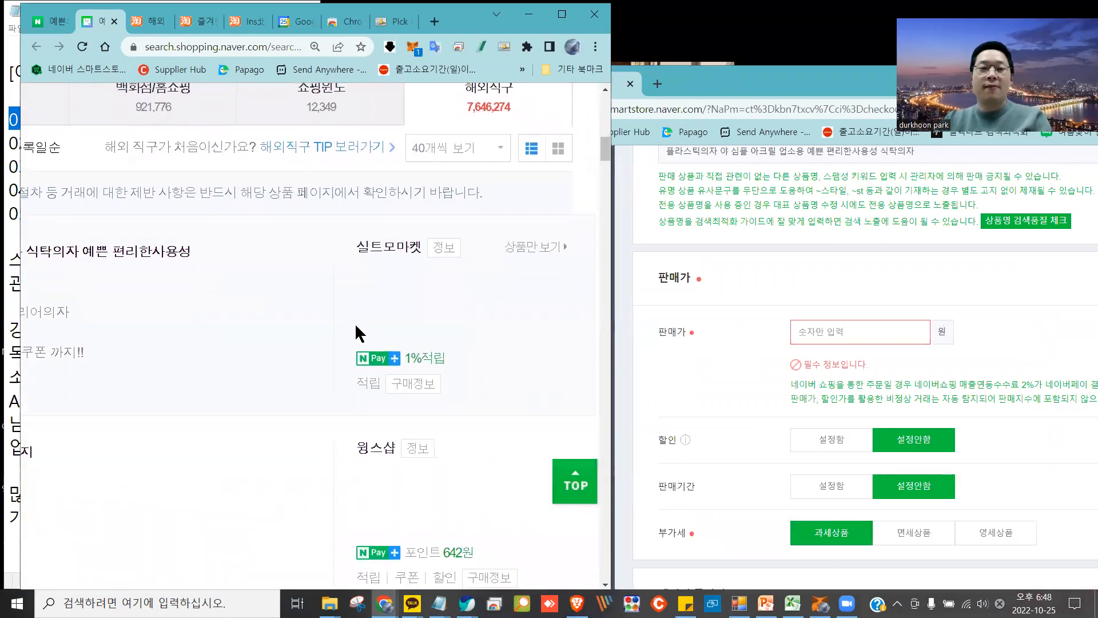
scroll(354, 323, "down", 10)
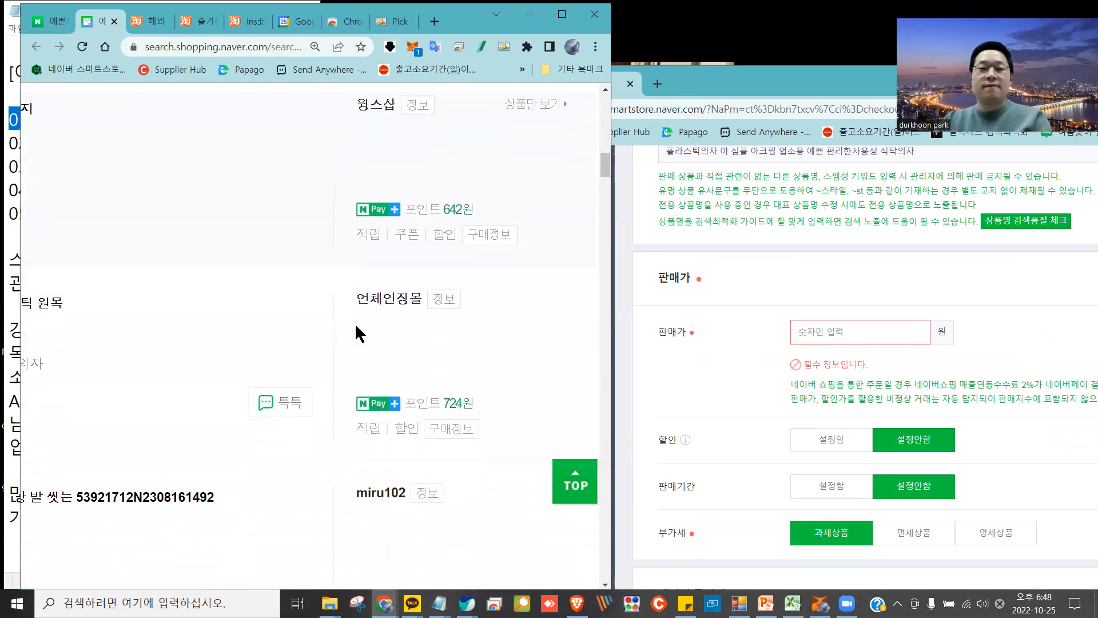
scroll(353, 329, "down", 12)
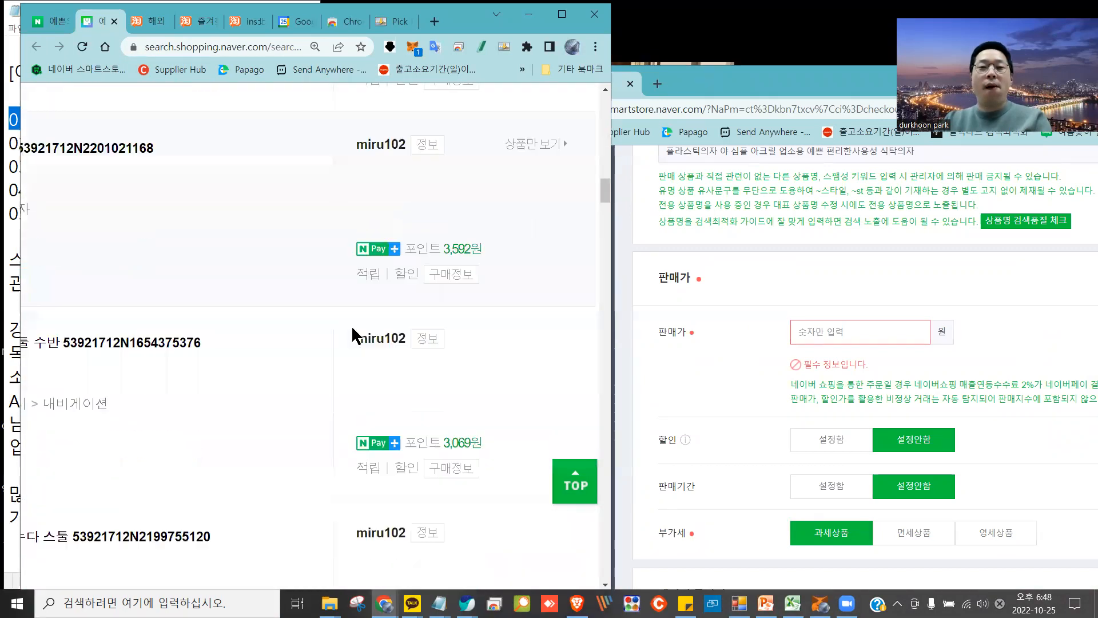
scroll(352, 329, "up", 1)
scroll(353, 323, "down", 12)
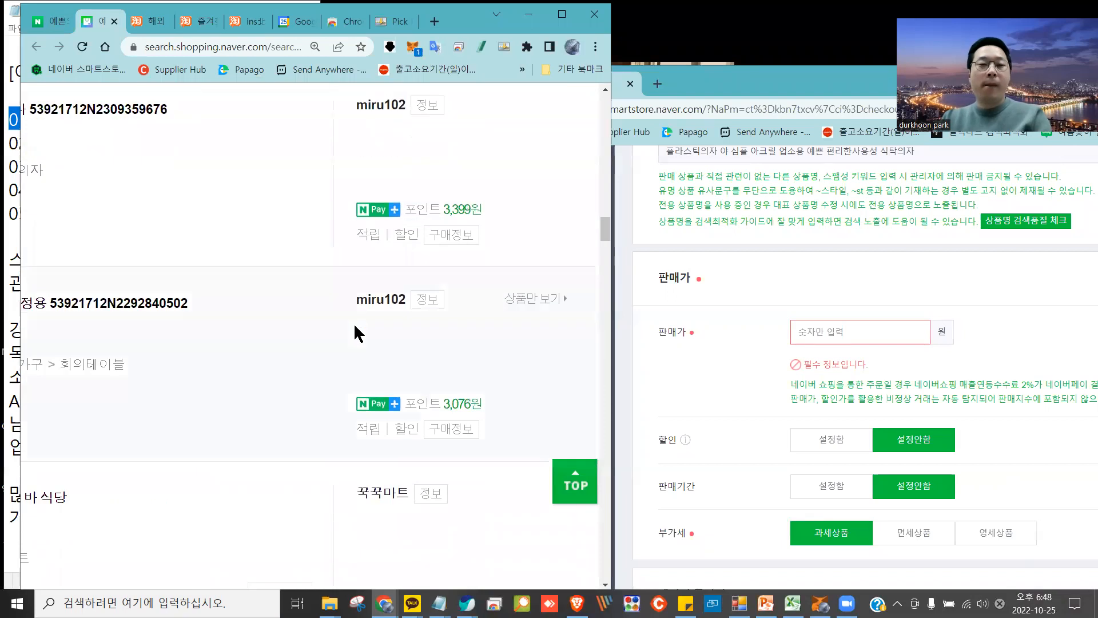
scroll(355, 315, "up", 12)
scroll(366, 297, "up", 15)
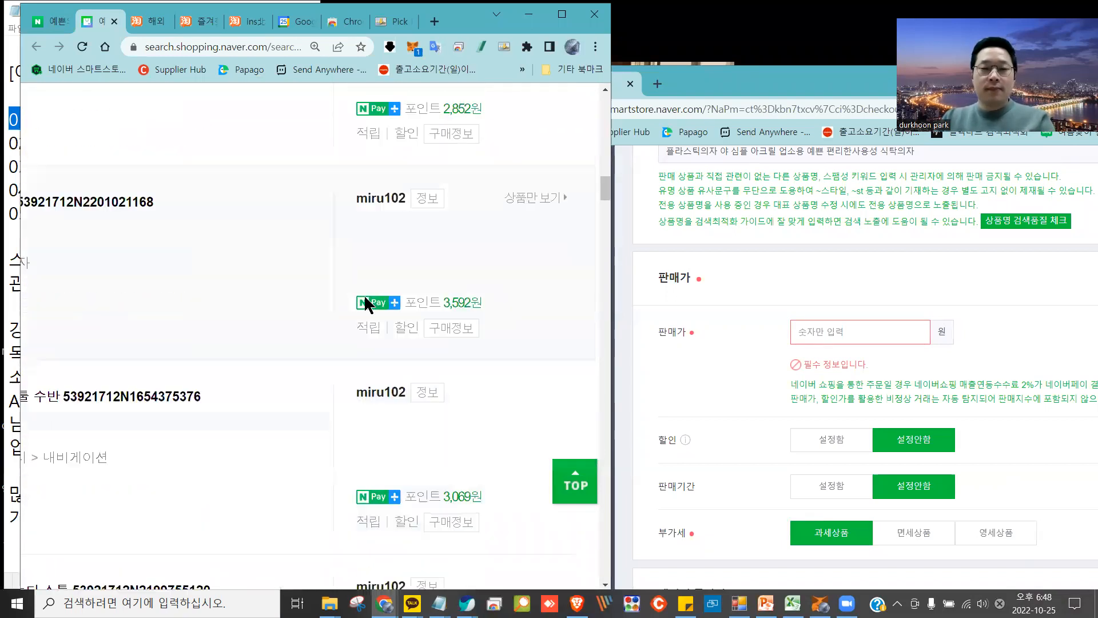
scroll(369, 315, "up", 2)
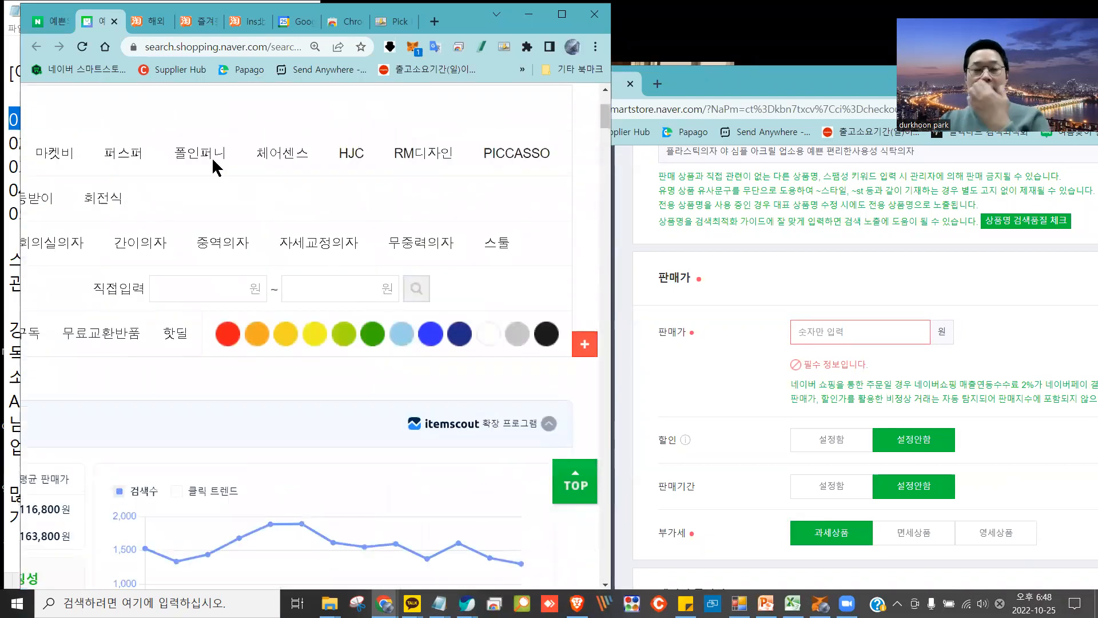
left_click(189, 24)
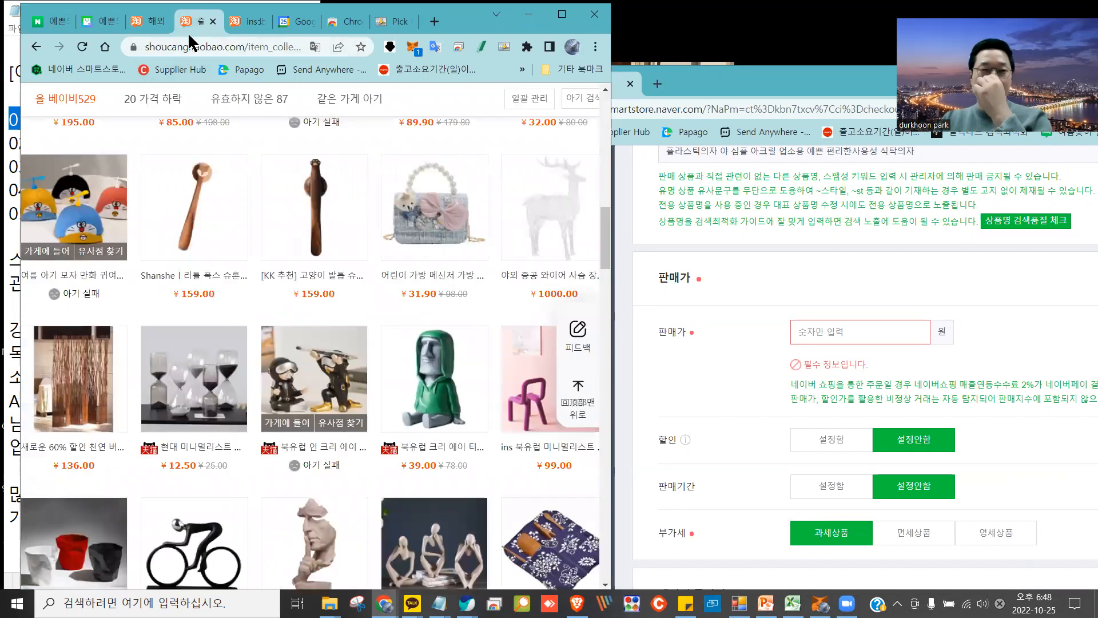
Switch to the blue chair product page on Taobao and inspect its price figures
left_click(262, 24)
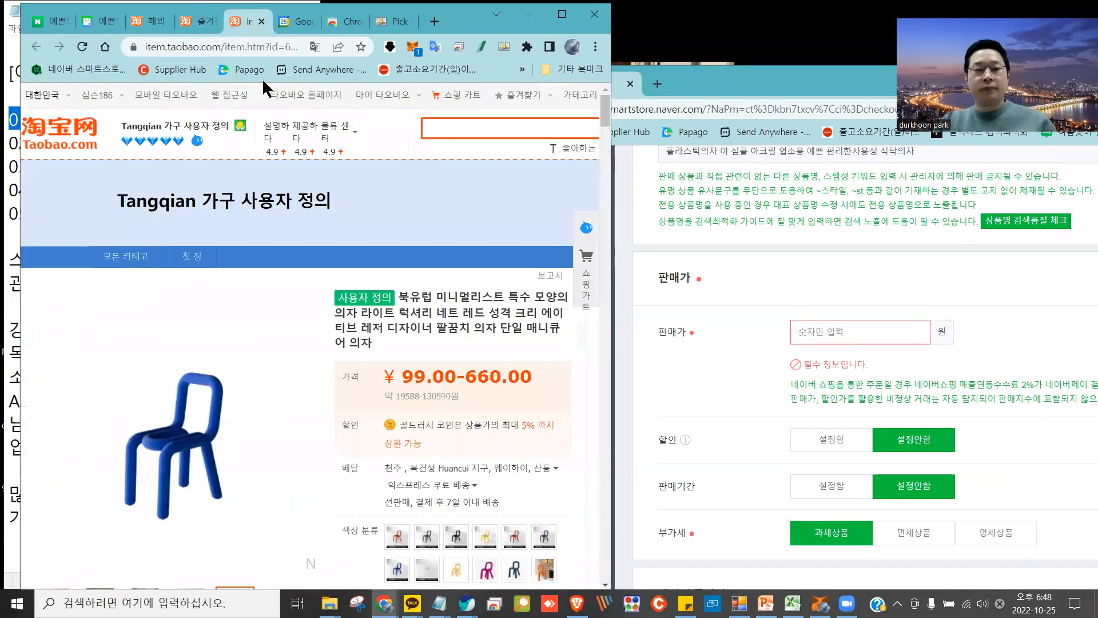
left_click_drag(465, 377, 518, 376)
left_click(540, 364)
scroll(540, 364, "down", 3)
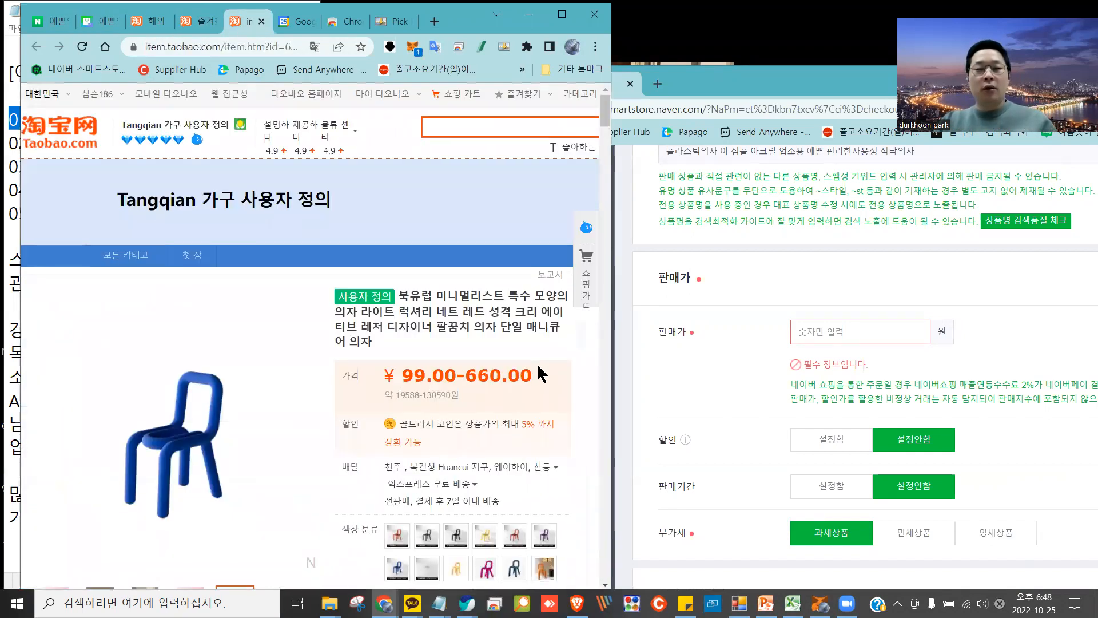
left_click_drag(427, 167, 378, 167)
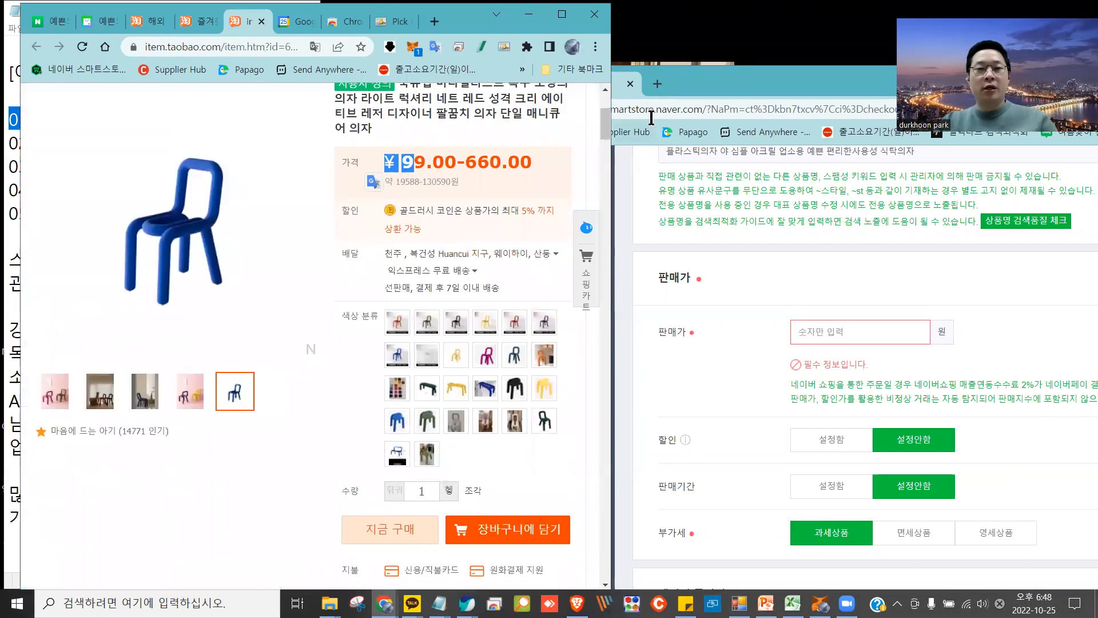
Search Google for 'cny' in a new tab and move that window aside
left_click(658, 86)
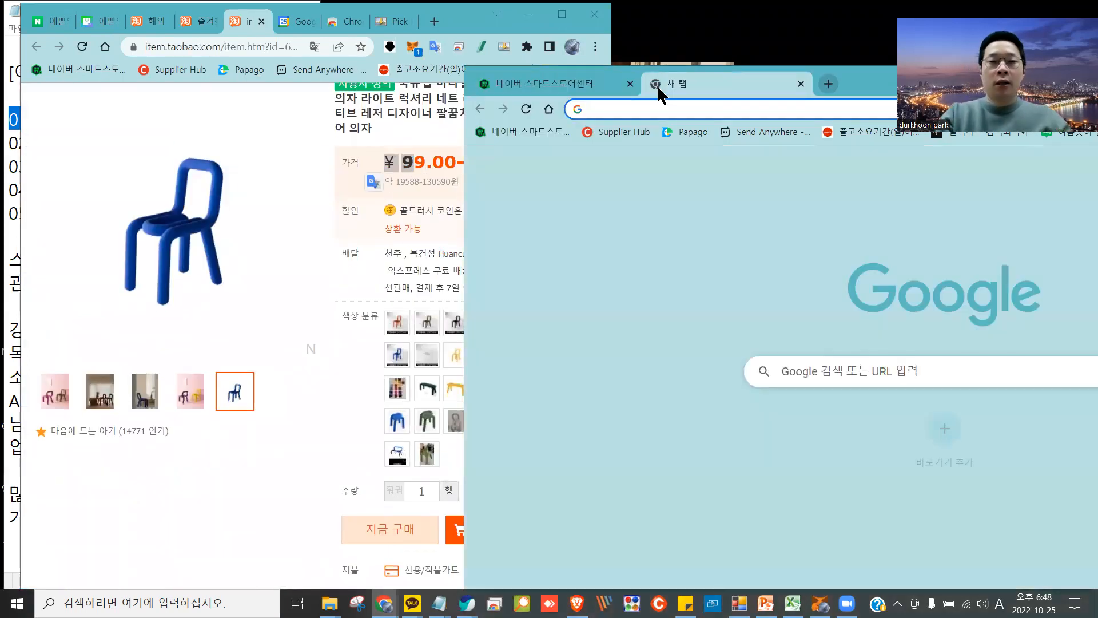
type("cny")
key("Return")
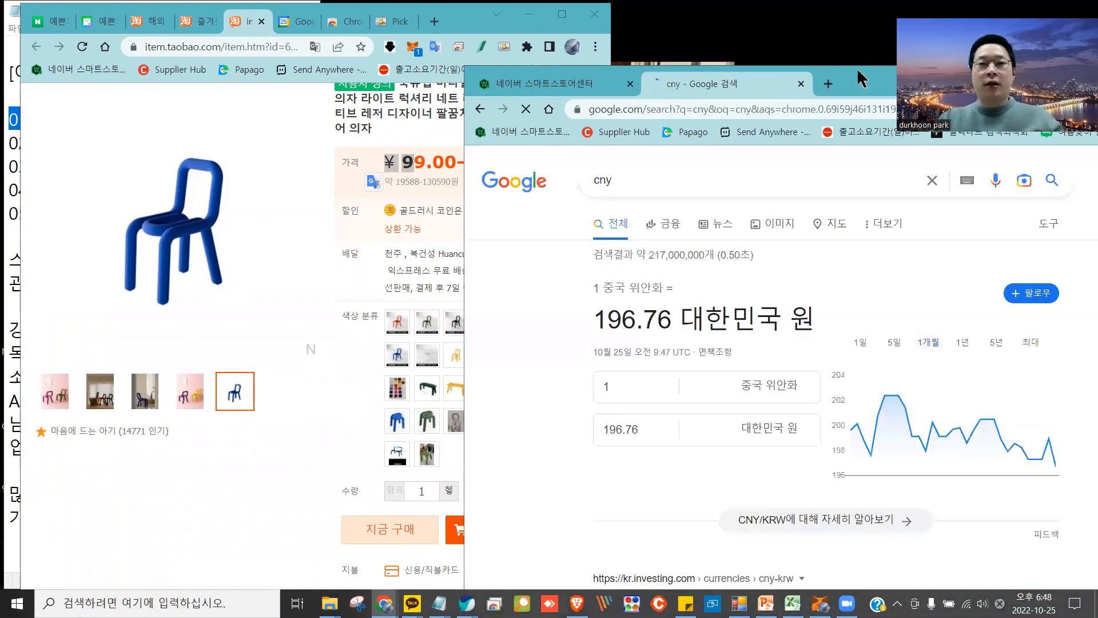
left_click_drag(857, 70, 777, 12)
double_click(615, 123)
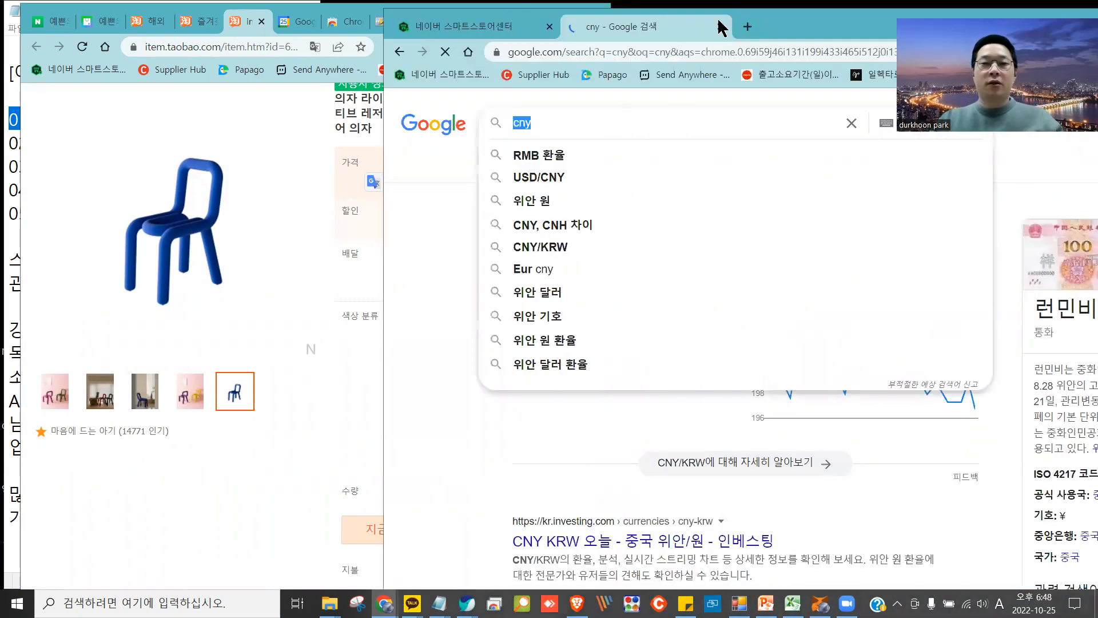
left_click_drag(819, 24, 1021, 28)
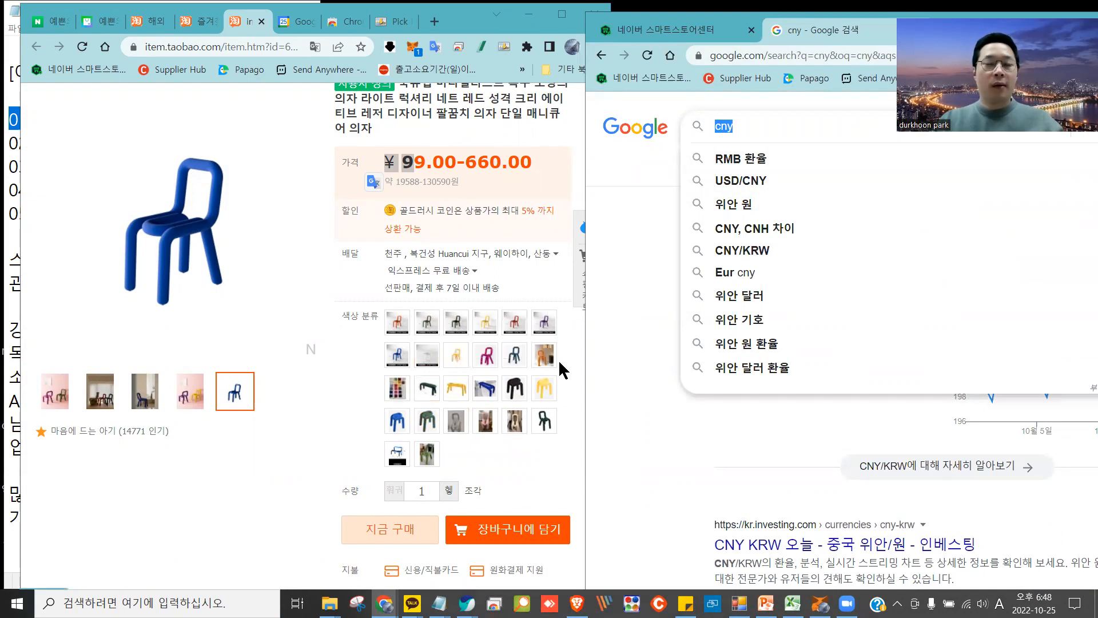
Choose the purple 보라색 캐시미어 chair option and copy its ¥256 price
left_click_drag(425, 165, 402, 164)
left_click(427, 322)
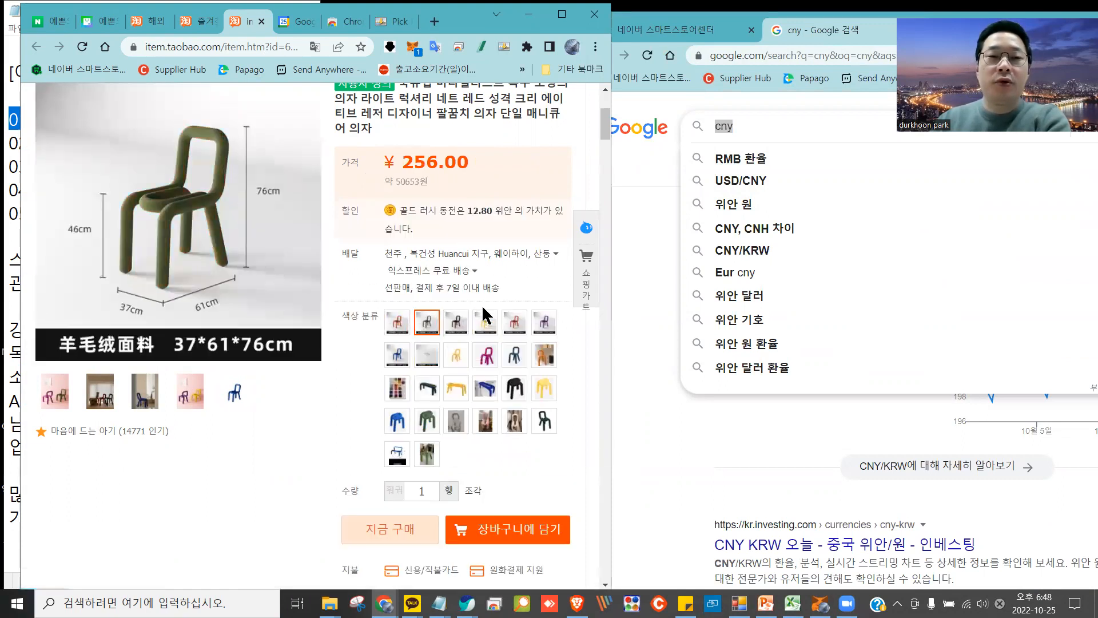
left_click(484, 321)
left_click(543, 326)
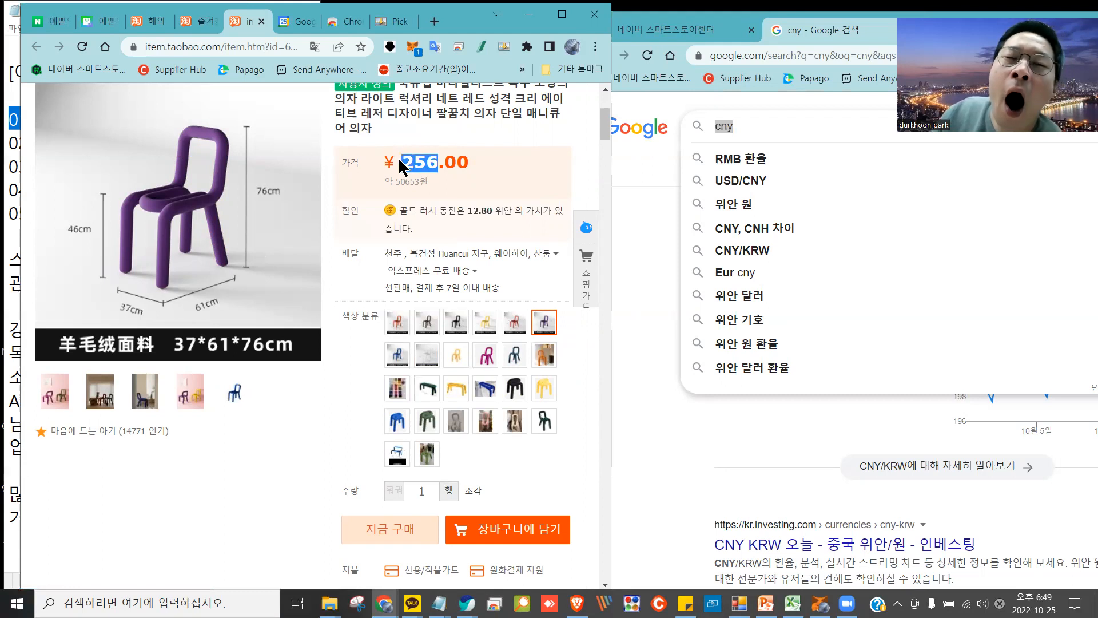
right_click(422, 176)
left_click_drag(404, 165, 436, 165)
right_click(427, 167)
left_click(452, 181)
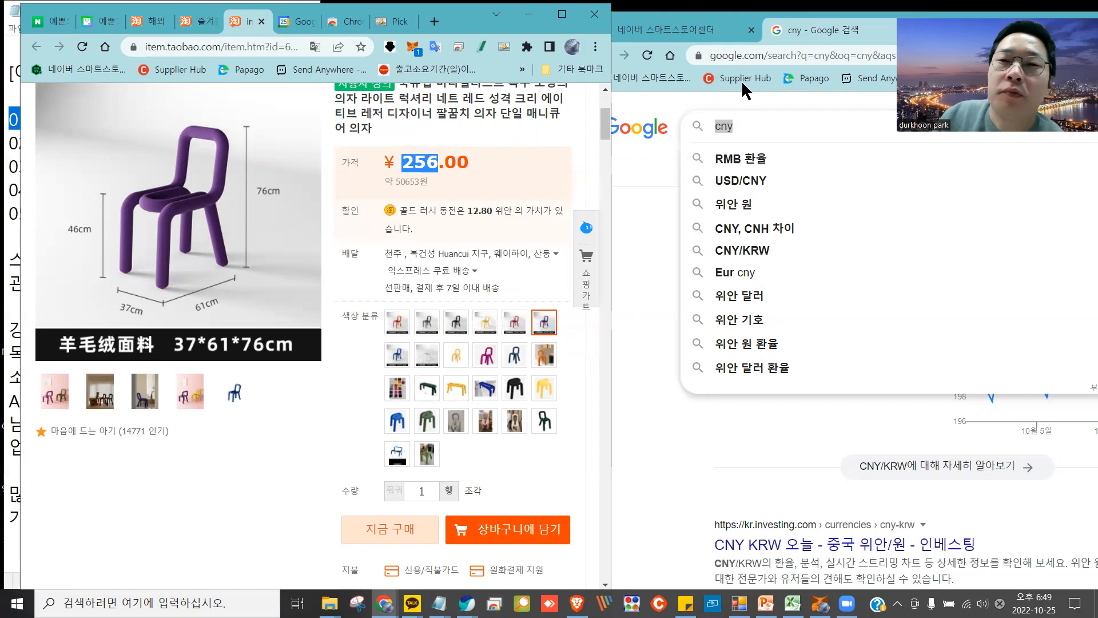
left_click(761, 29)
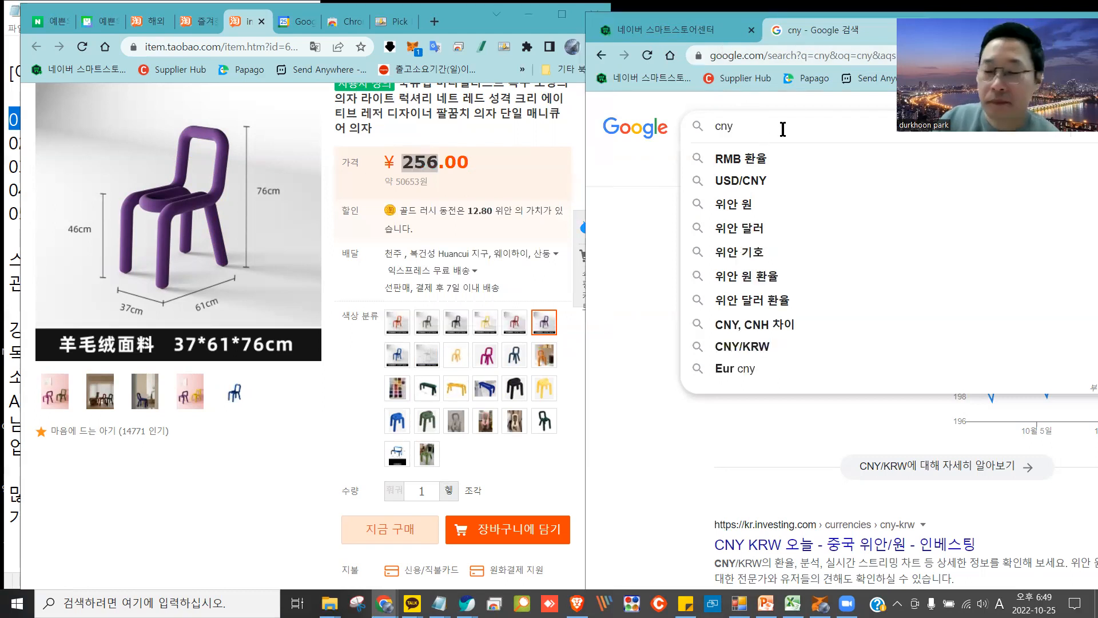
Convert 256 yuan in Google's converter to 50,370.07 won, then return to the Smart Store form
key("Return")
left_click(758, 327)
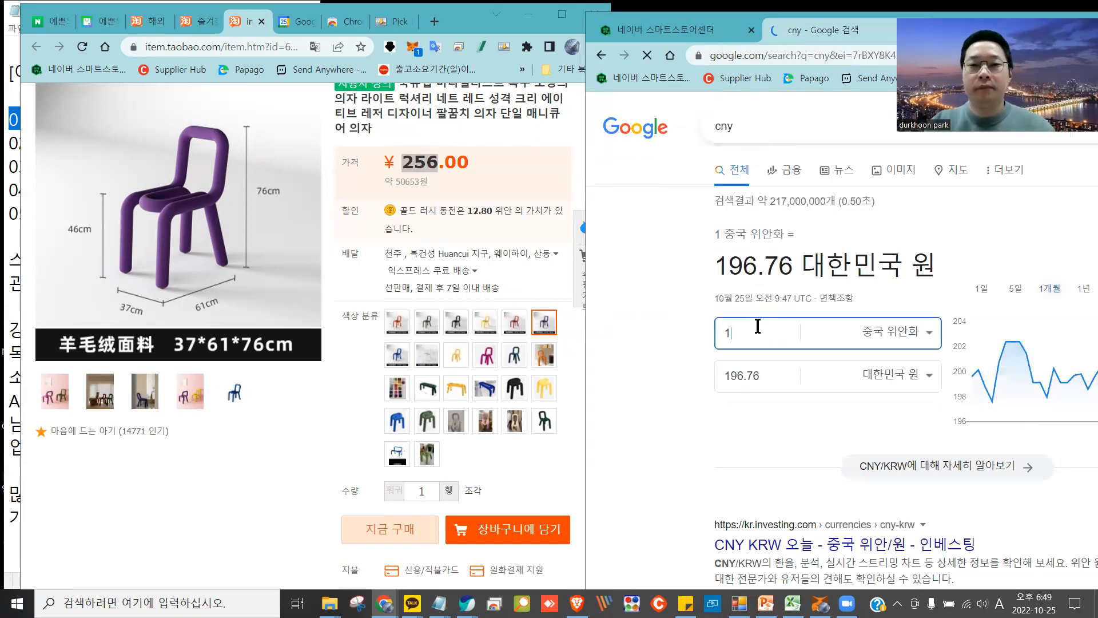
key("ctrl+a")
key("ctrl+v")
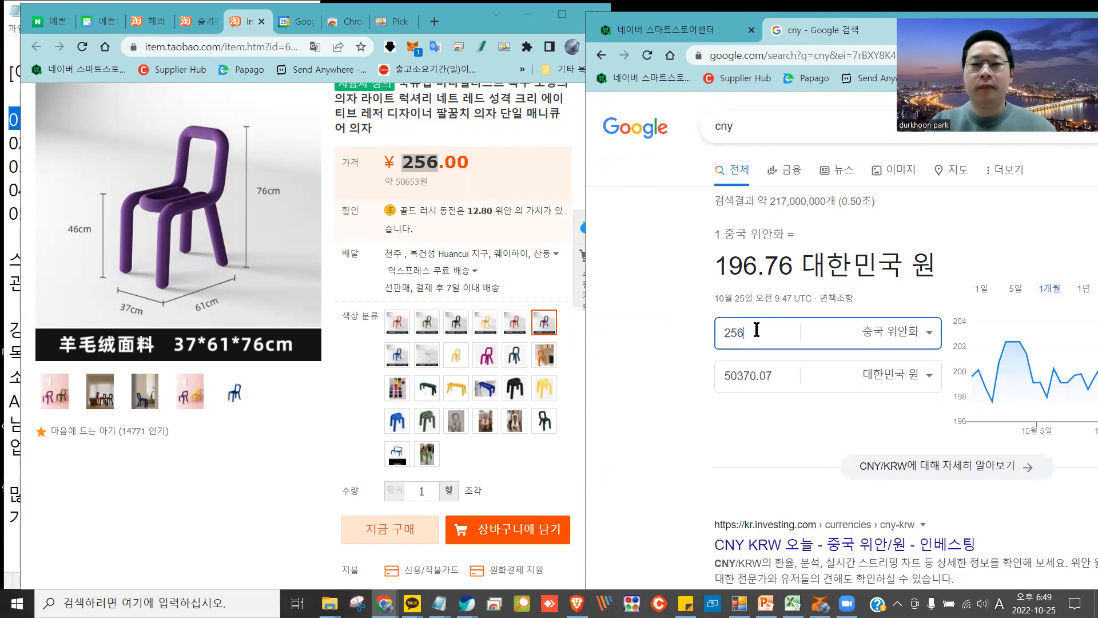
left_click_drag(760, 376, 713, 372)
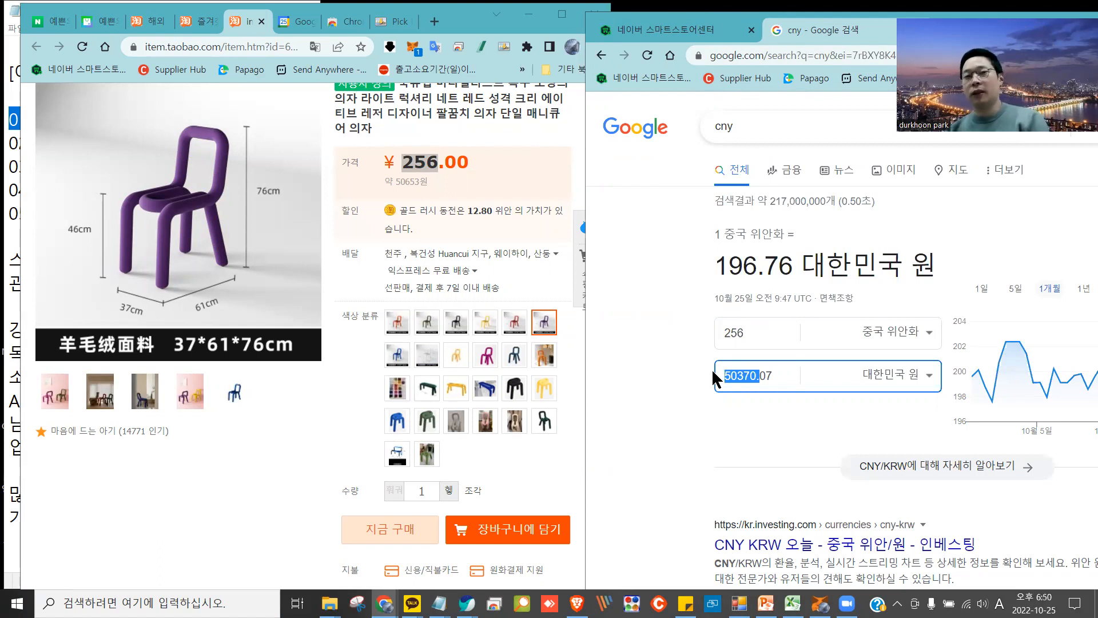
left_click(642, 368)
left_click(664, 30)
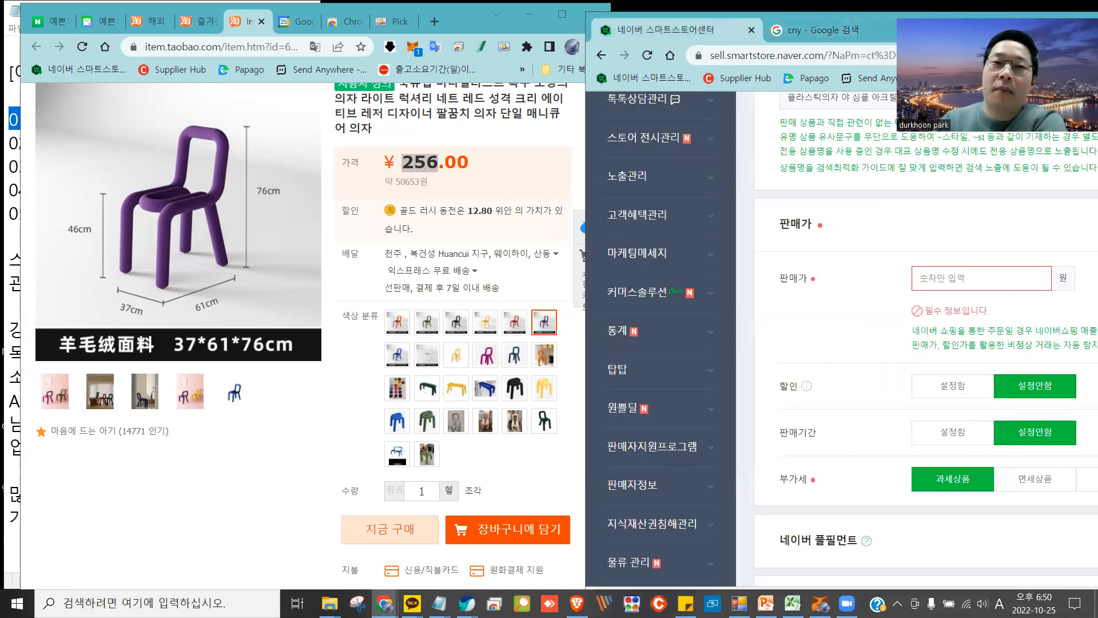
Enter 40,000 as a trial sale price, then clear it again
left_click_drag(587, 18, 299, 22)
left_click(662, 282)
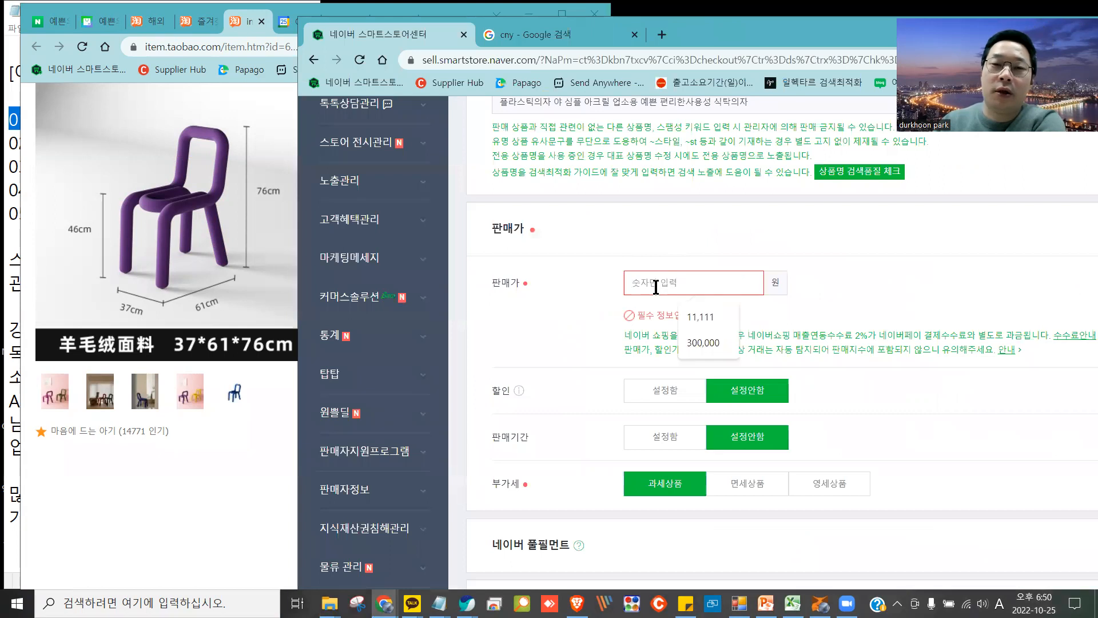
left_click_drag(705, 41, 713, 31)
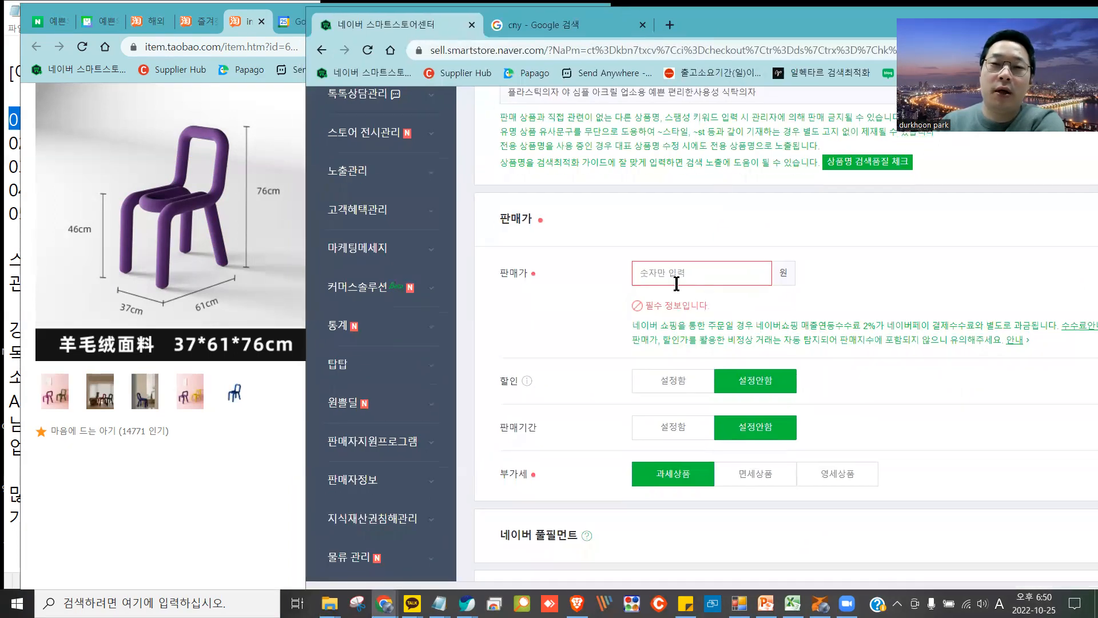
left_click(687, 265)
type("40")
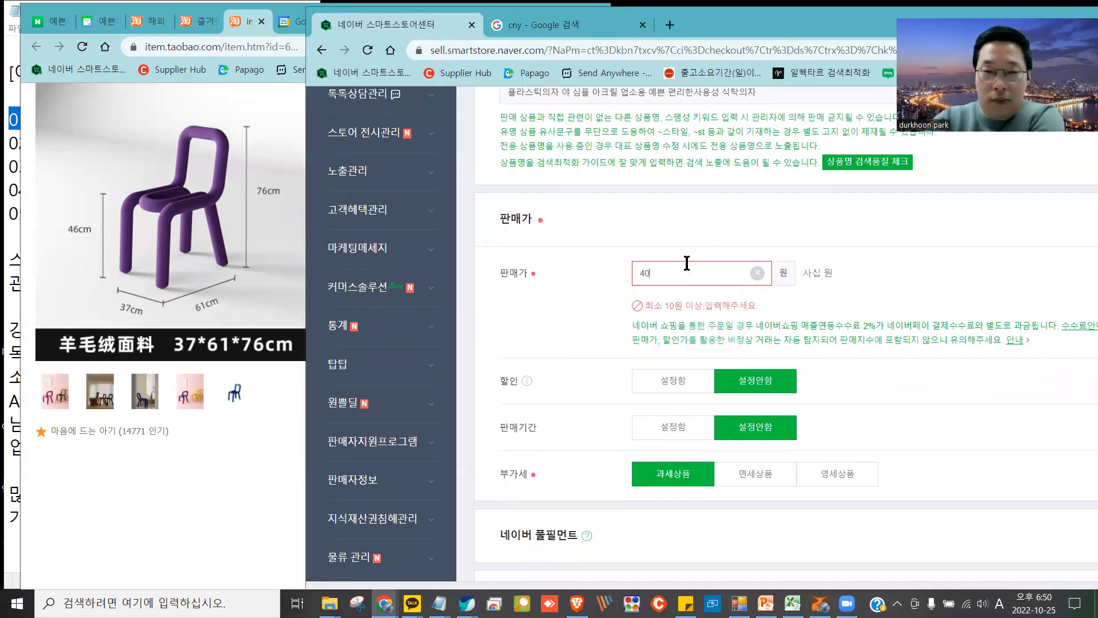
type("0000")
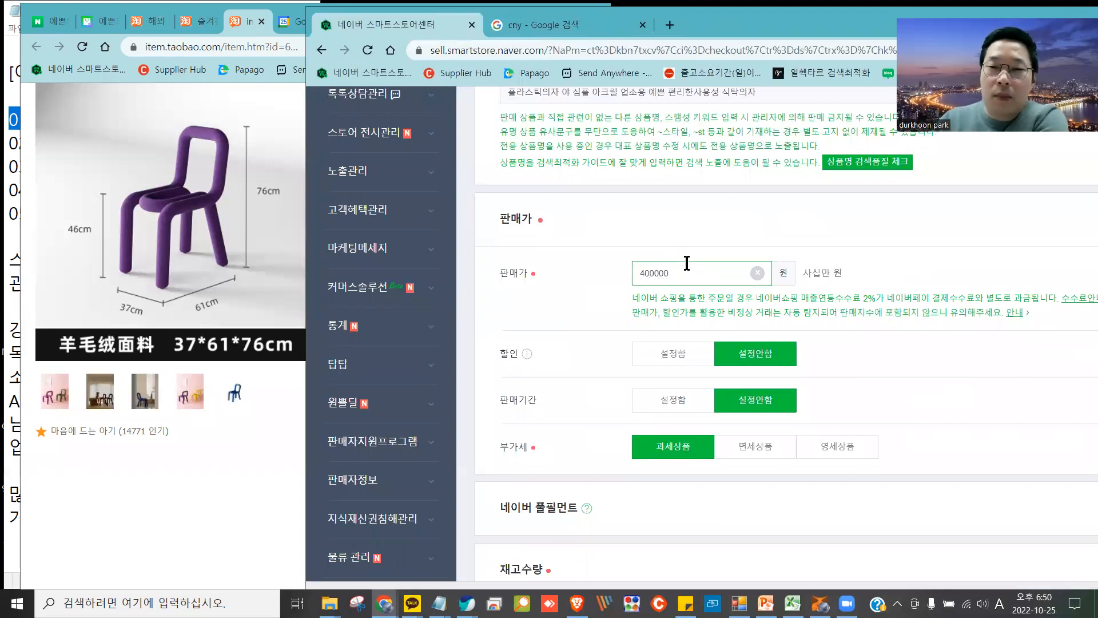
key("BackSpace")
left_click(931, 274)
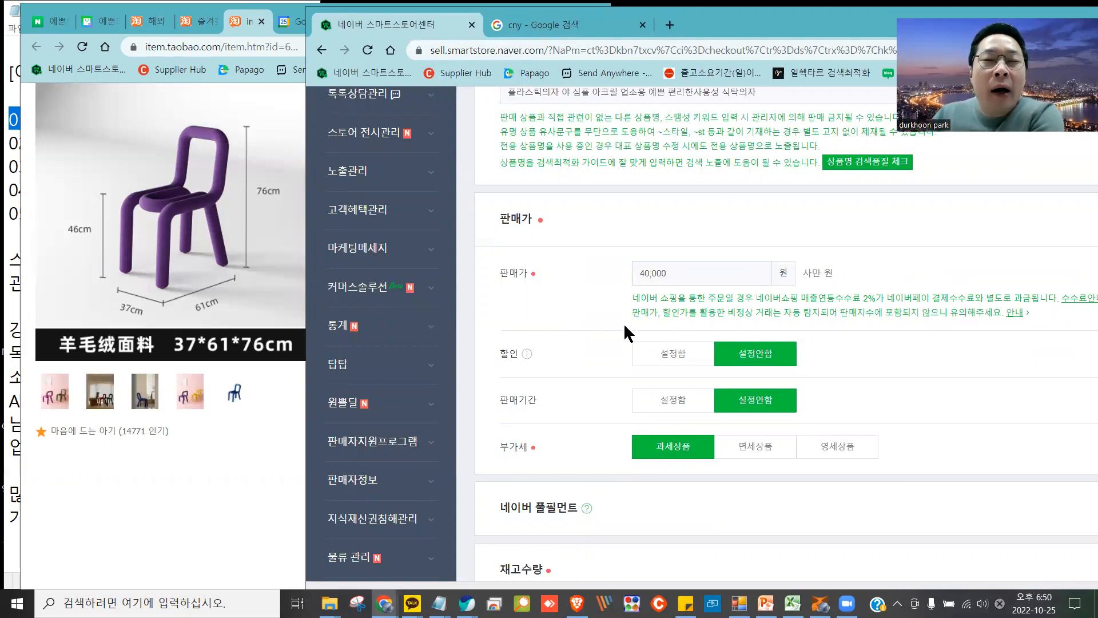
left_click(700, 278)
double_click(700, 277)
key("BackSpace")
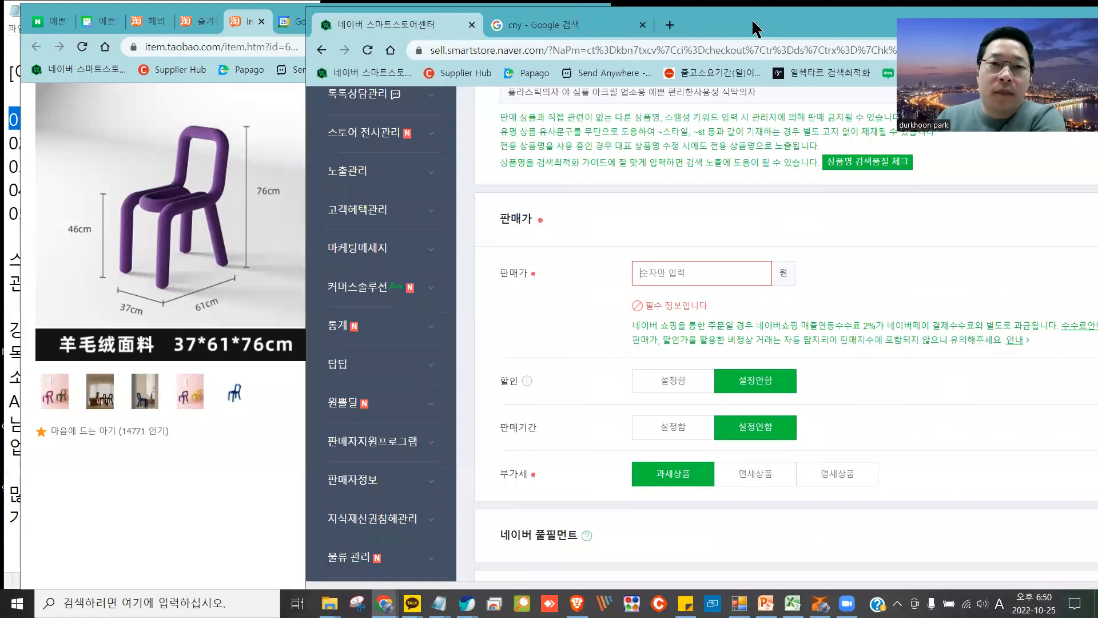
After rechecking the currency converter, enter 69000 won as the sale price
left_click_drag(753, 21, 711, 28)
left_click(522, 33)
mouse_move(389, 319)
left_mouse_down()
mouse_move(417, 339)
mouse_move(433, 375)
mouse_move(437, 363)
left_mouse_up()
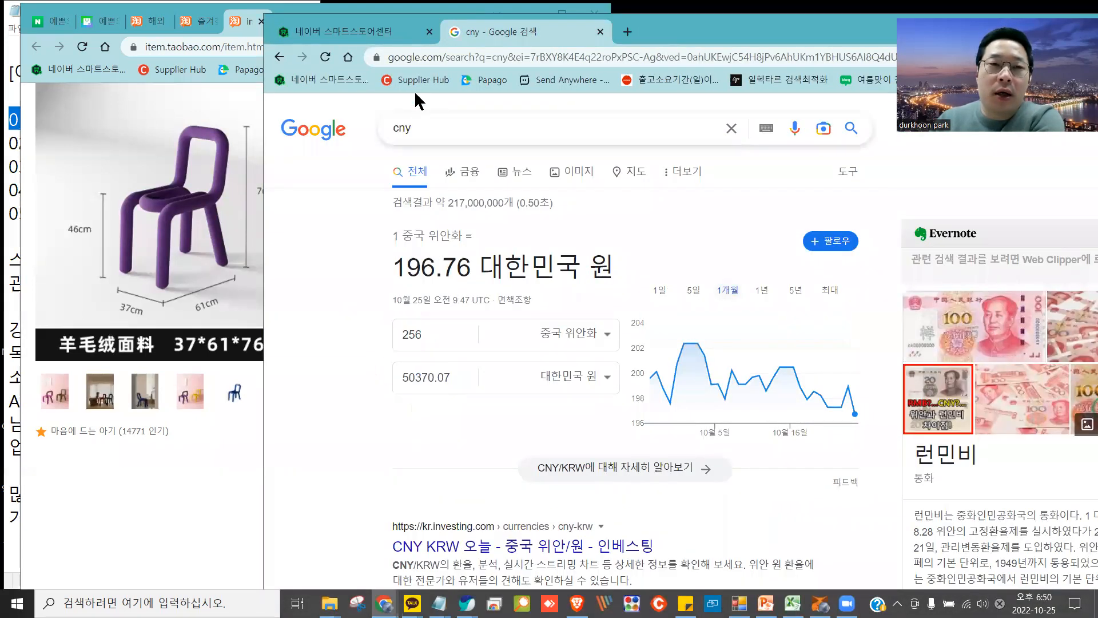
left_click(380, 39)
left_click(635, 278)
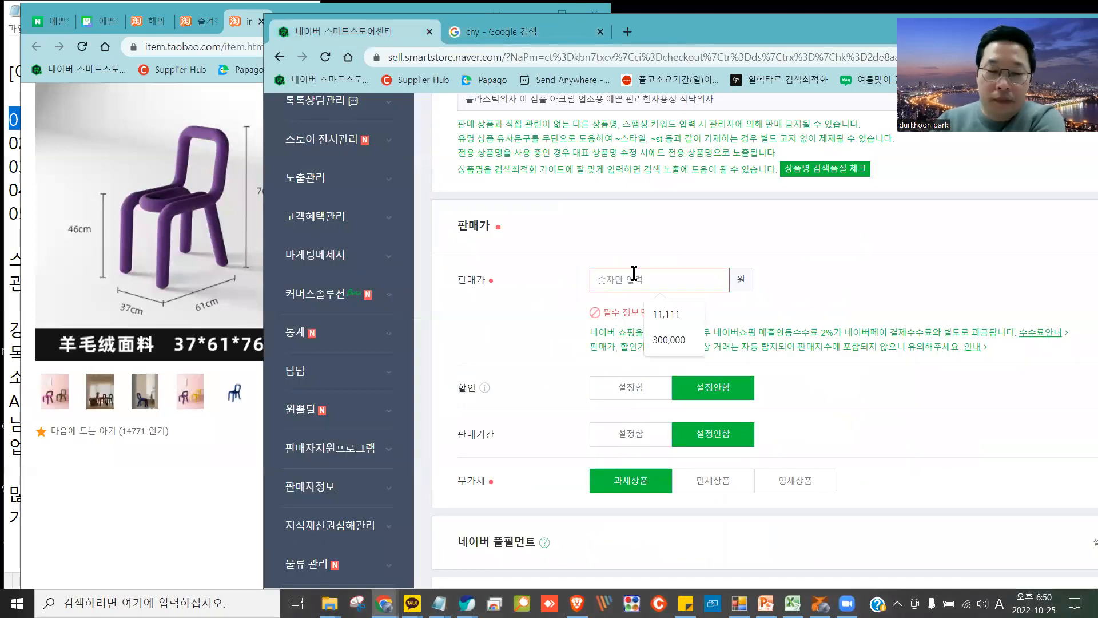
type("69000")
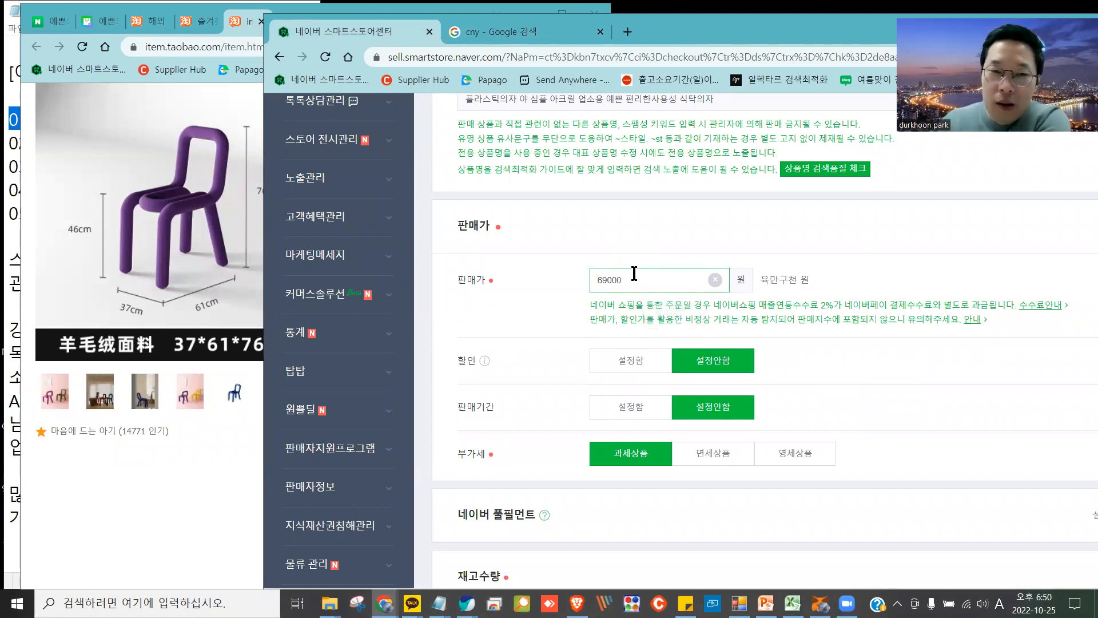
scroll(635, 274, "down", 2)
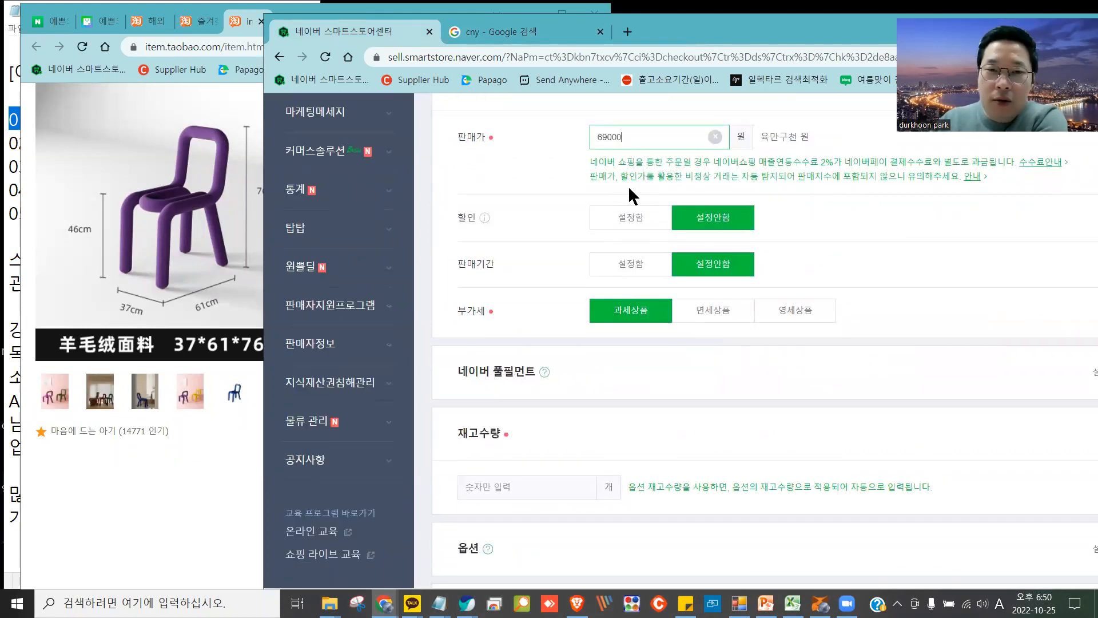
Mark the product as zero-rated for VAT
left_click(796, 319)
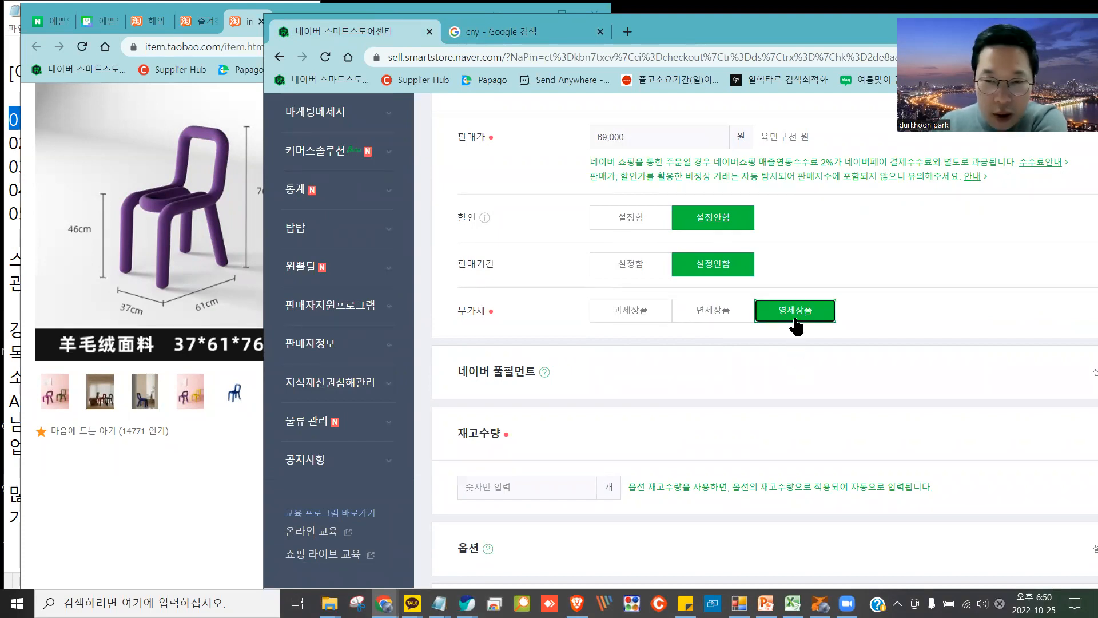
left_click_drag(804, 314, 810, 342)
left_click(801, 343)
left_click(790, 316)
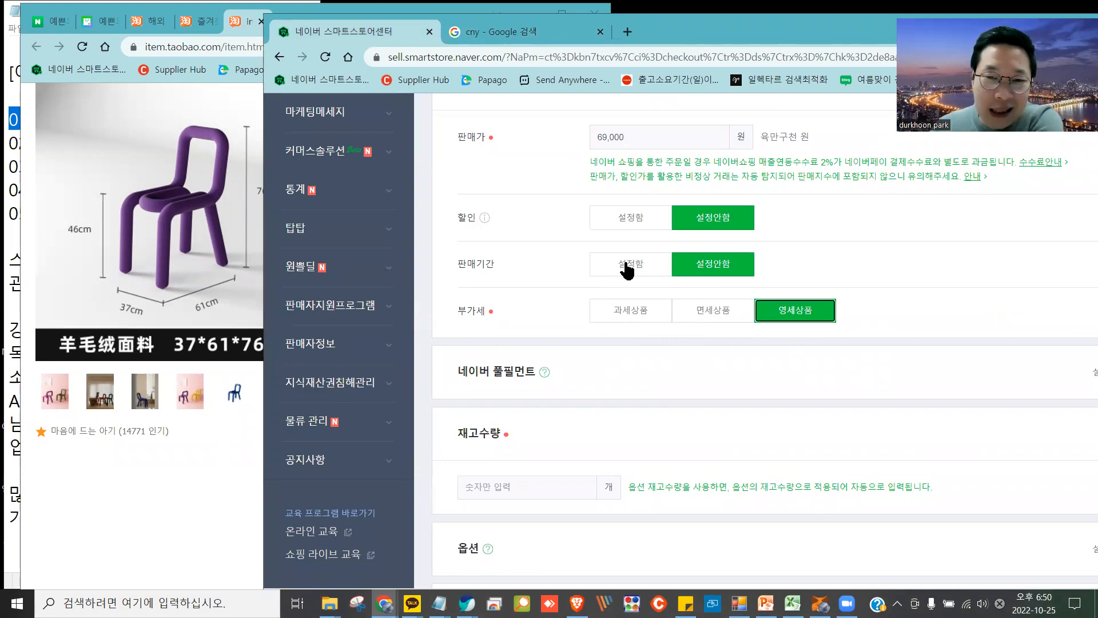
left_click(792, 312)
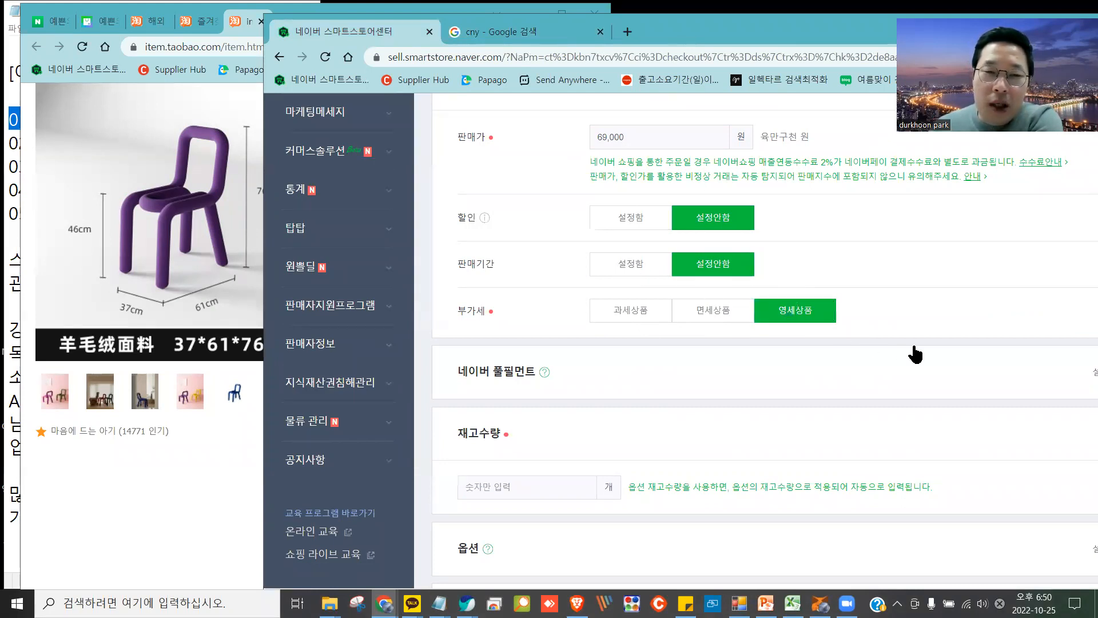
left_click(732, 358)
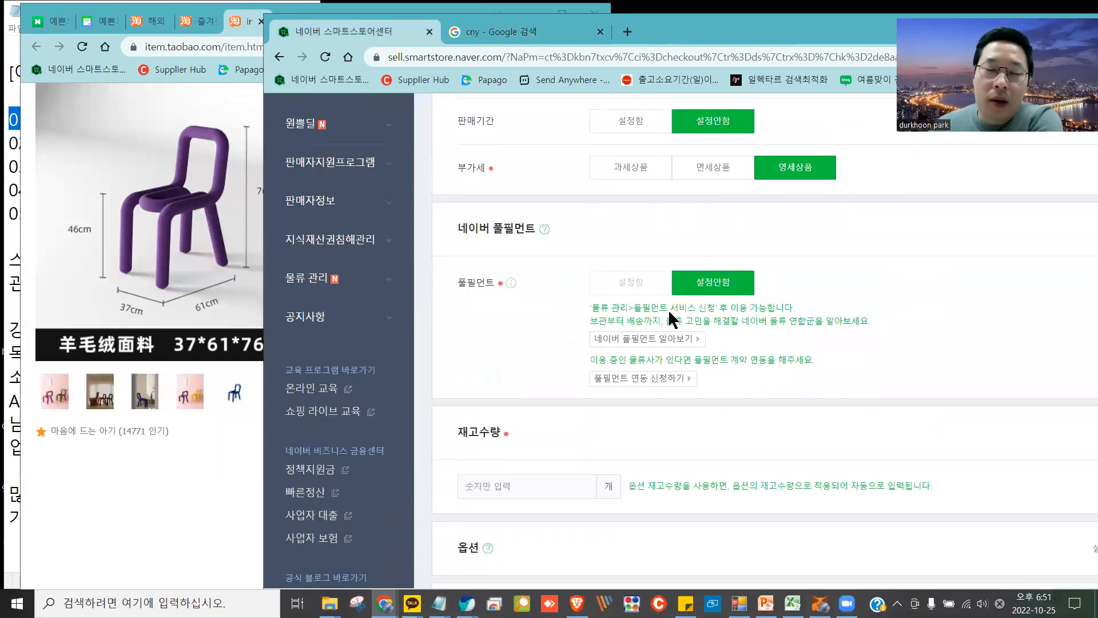
left_click(653, 230)
Set the stock quantity to 1,000 and maximize the store window
scroll(566, 282, "down", 2)
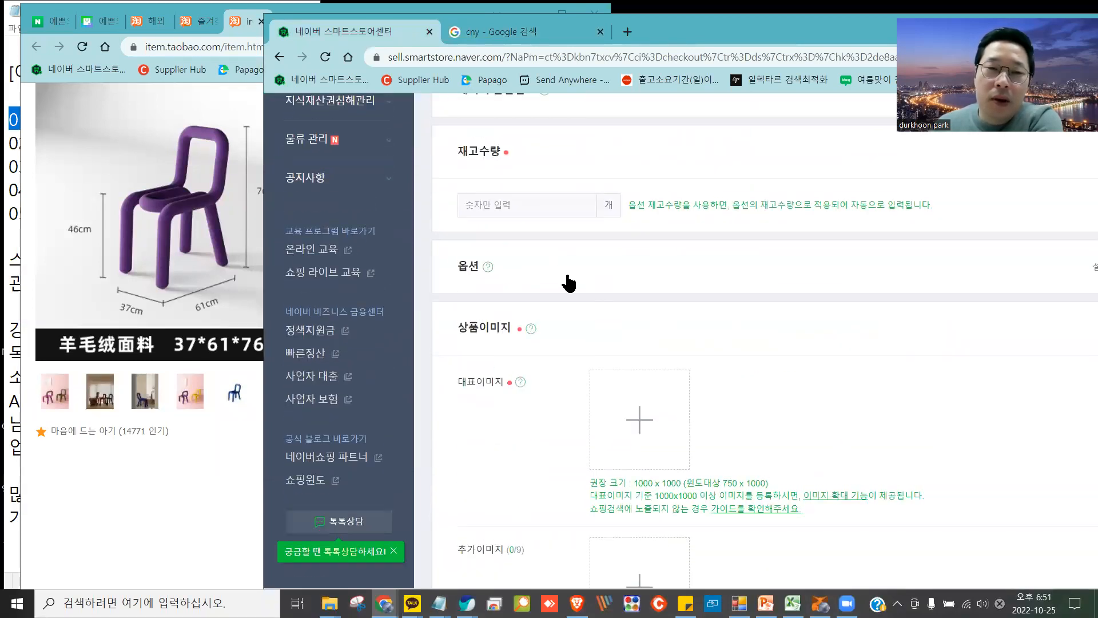
left_click(546, 197)
type("1000")
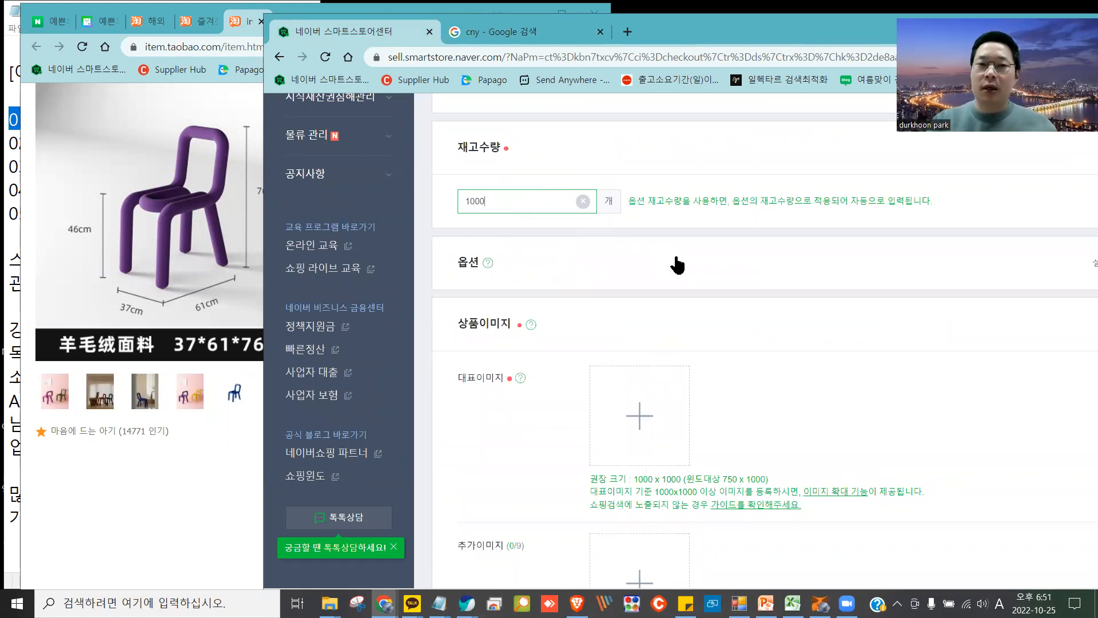
left_click(728, 230)
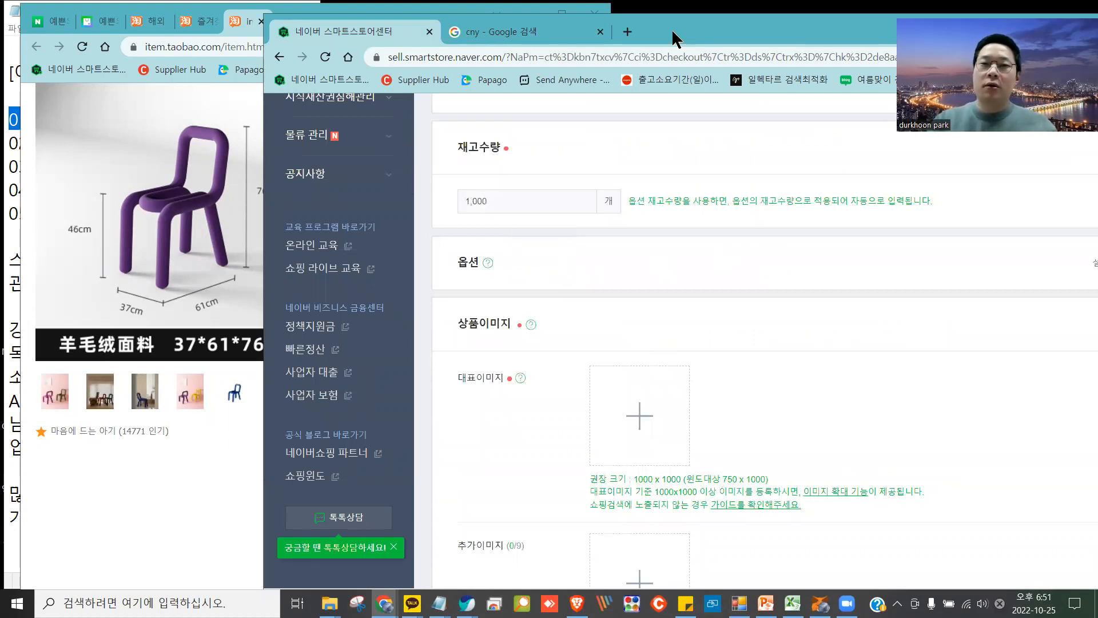
double_click(672, 28)
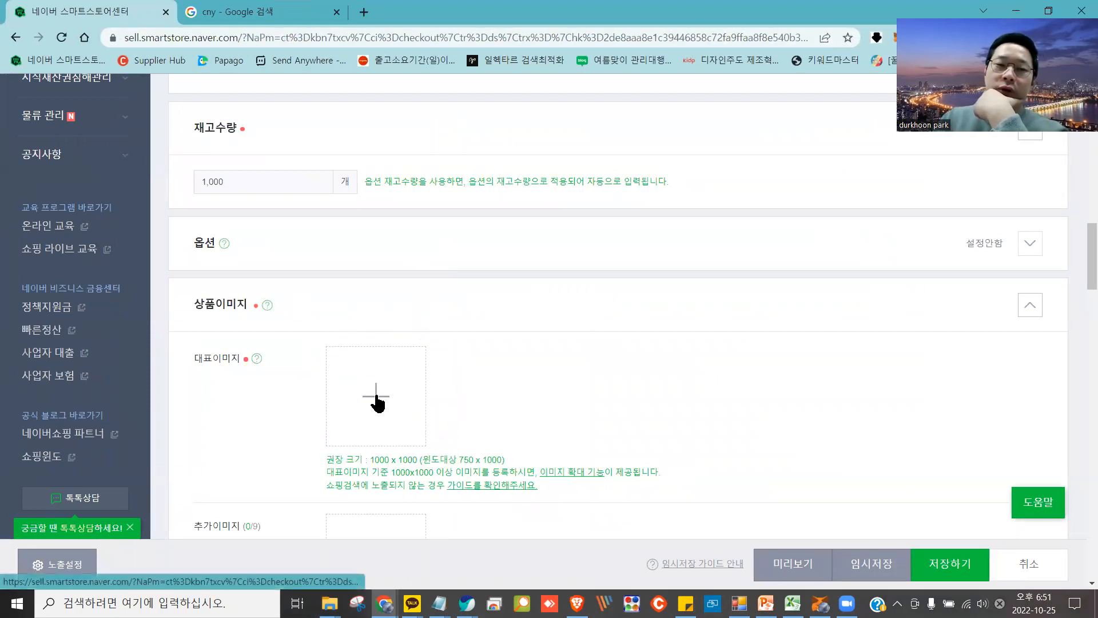
Start a 대표이미지 upload from 내 사진 and browse to the Downloads folder
left_click(376, 400)
left_click(501, 143)
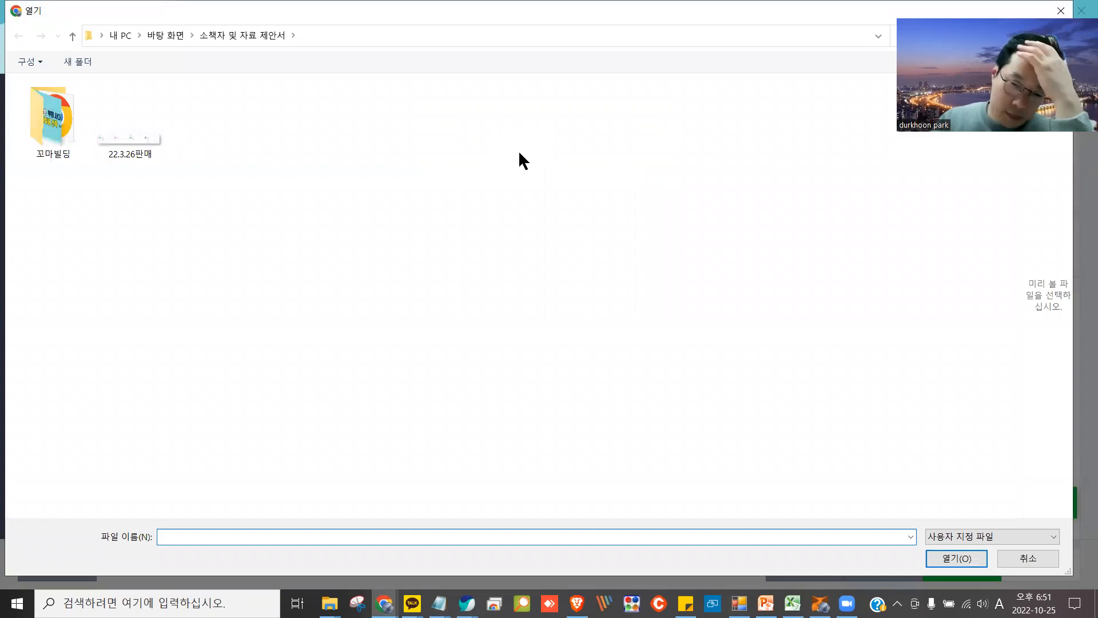
left_click(155, 36)
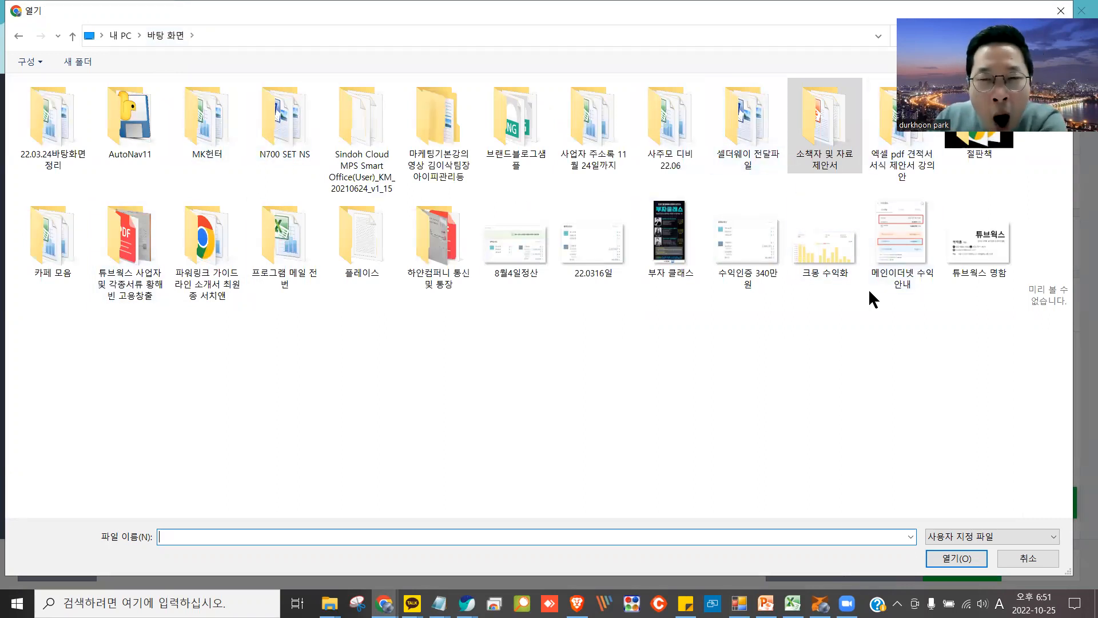
left_click(118, 36)
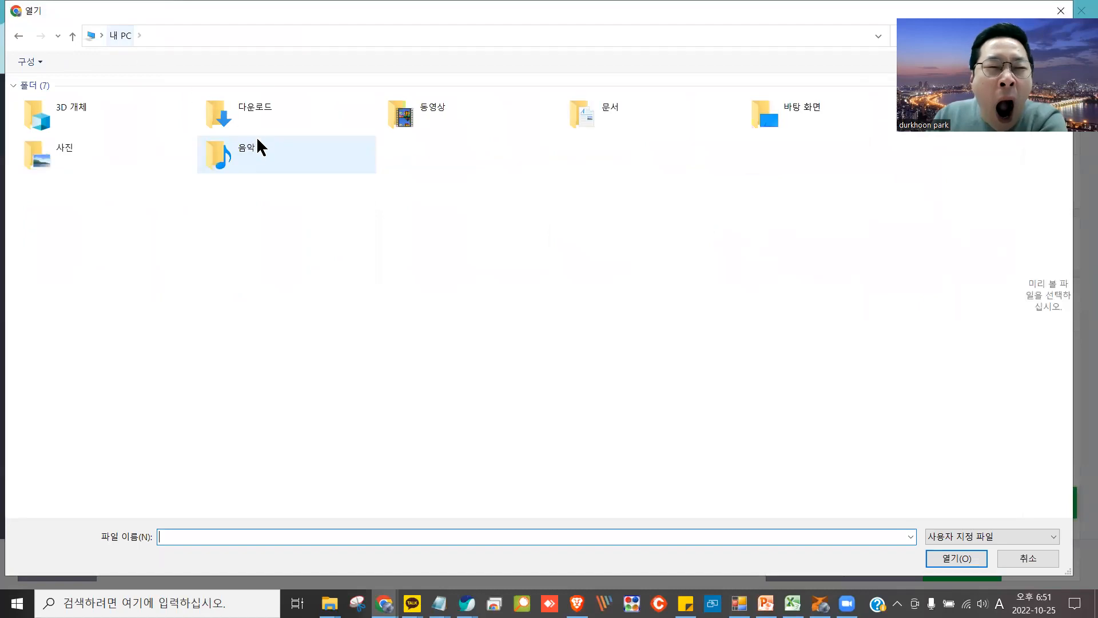
double_click(256, 122)
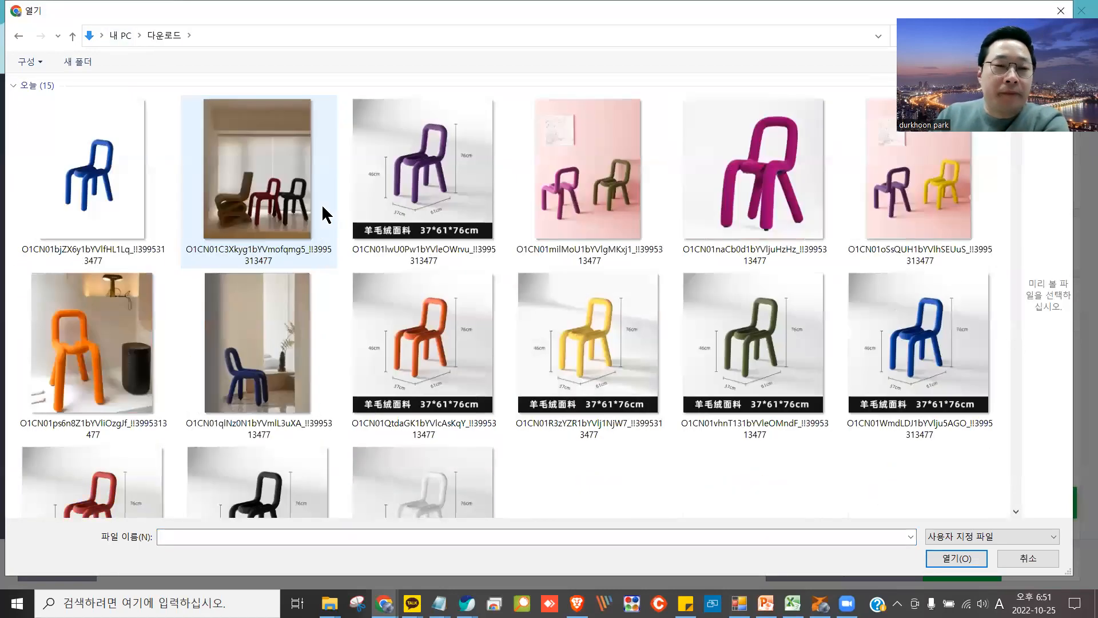
Preview the chair photos in the Downloads folder
left_click(75, 151)
left_click(258, 169)
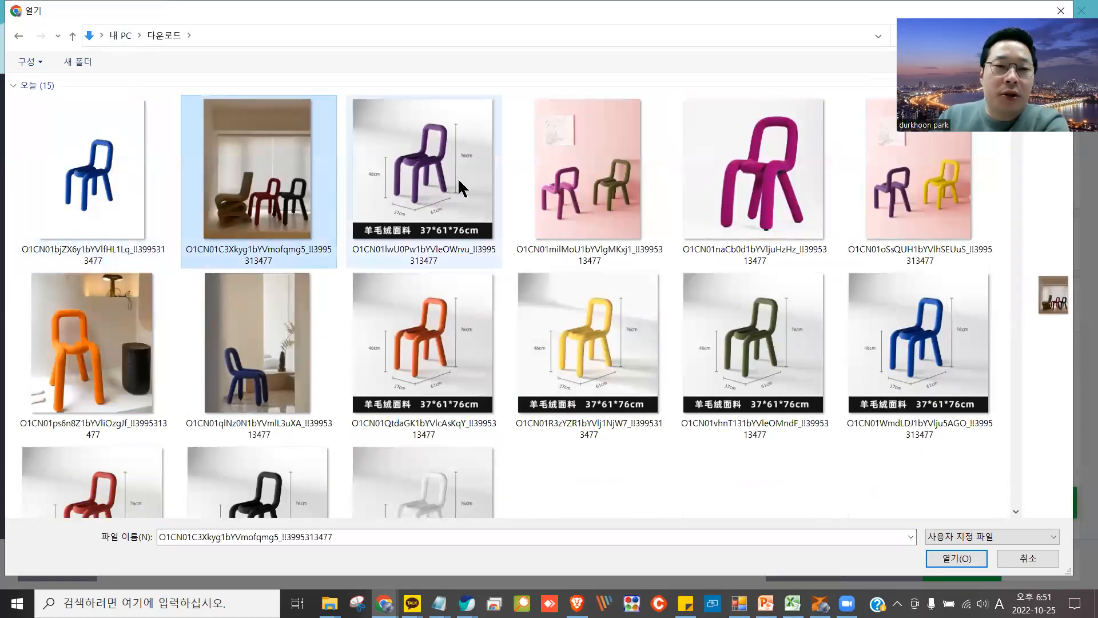
left_click(588, 171)
left_click(736, 184)
left_click(919, 343)
left_click_drag(748, 280, 506, 263)
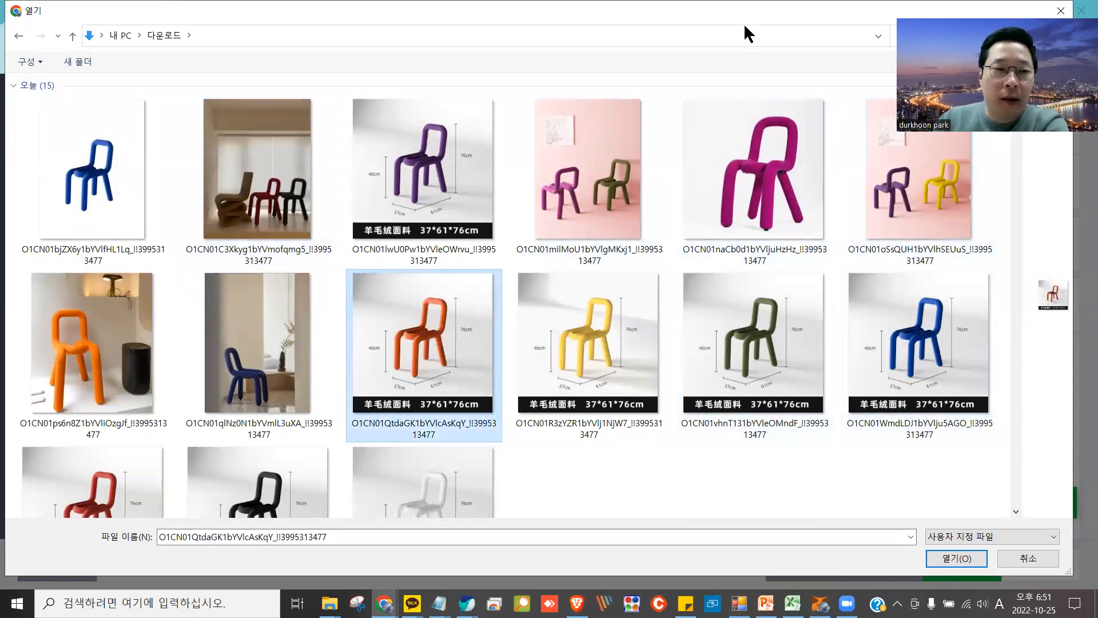
left_click_drag(745, 24, 762, 36)
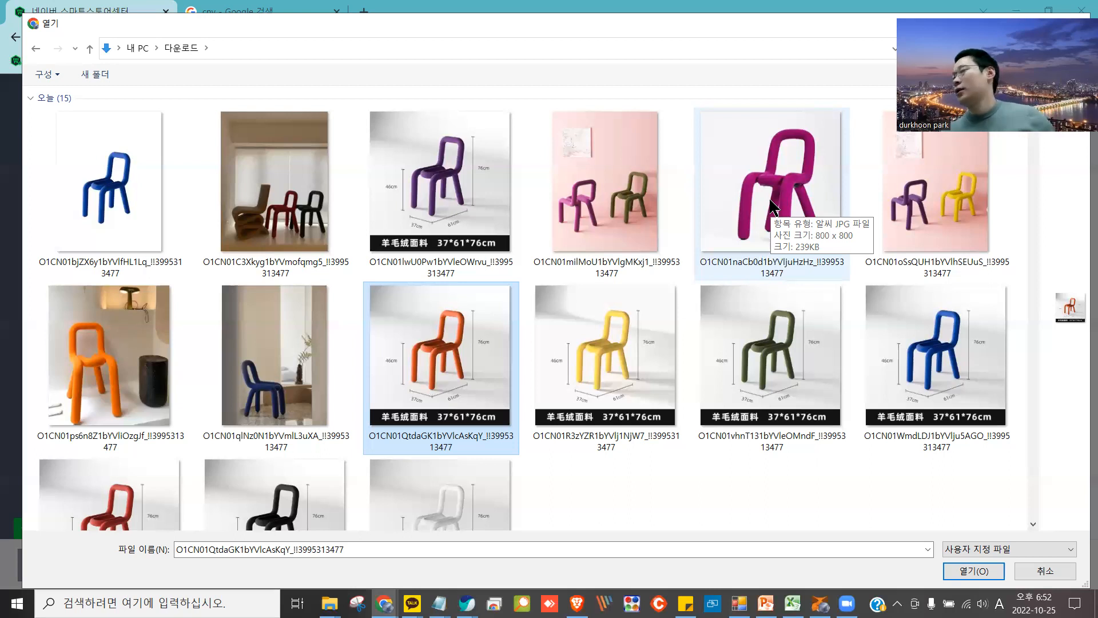
Upload the orange chair room photo as the representative image
left_click(638, 216)
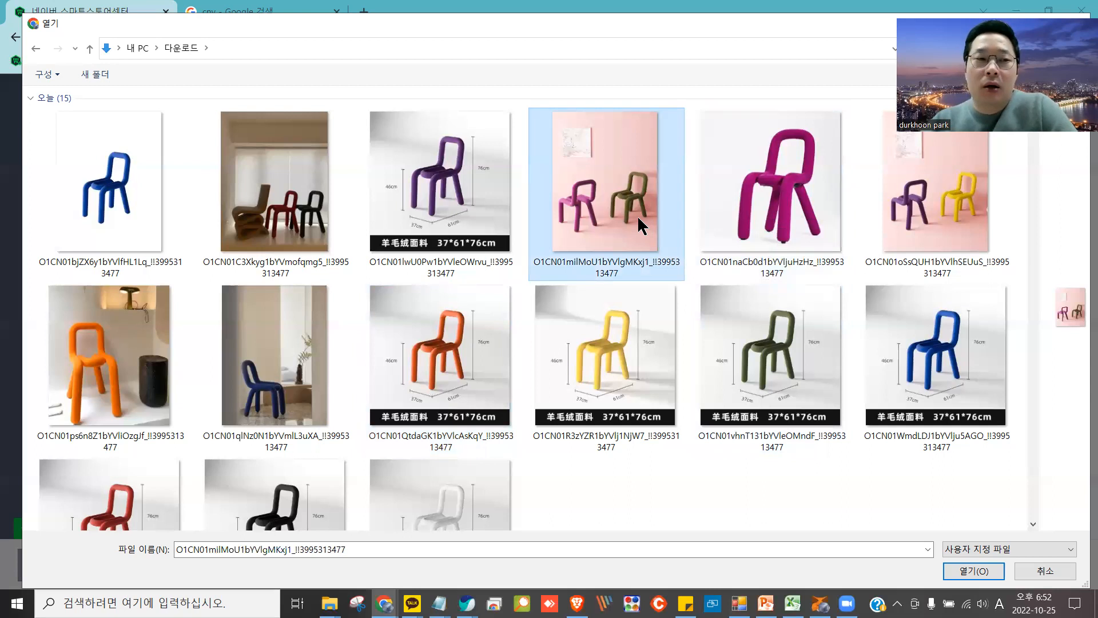
scroll(637, 215, "down", 2)
left_click(105, 231)
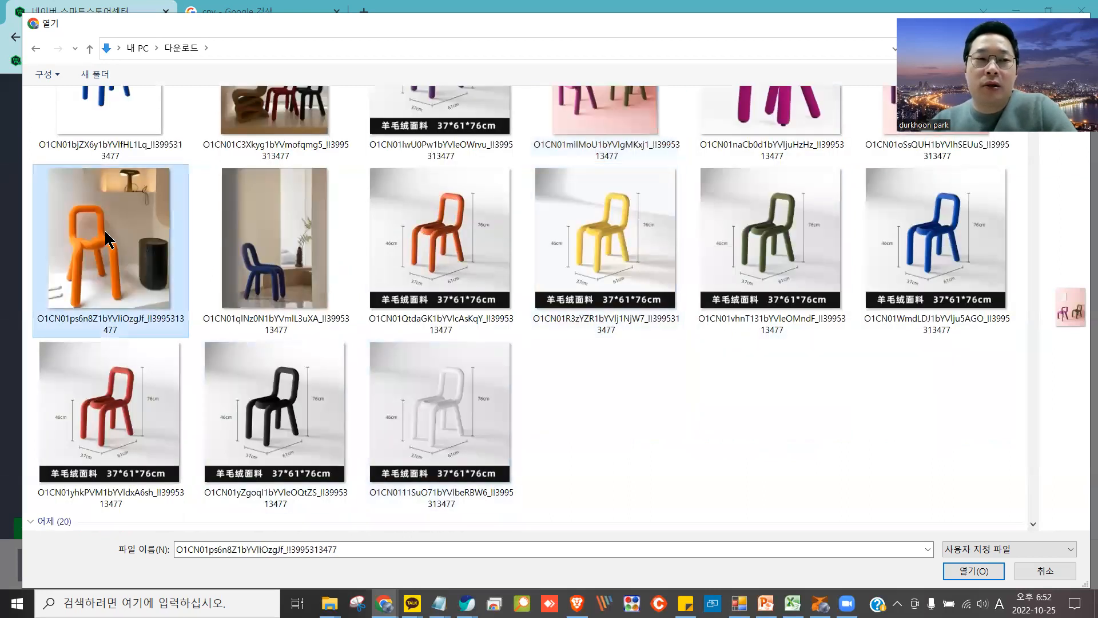
left_click_drag(120, 197, 133, 249)
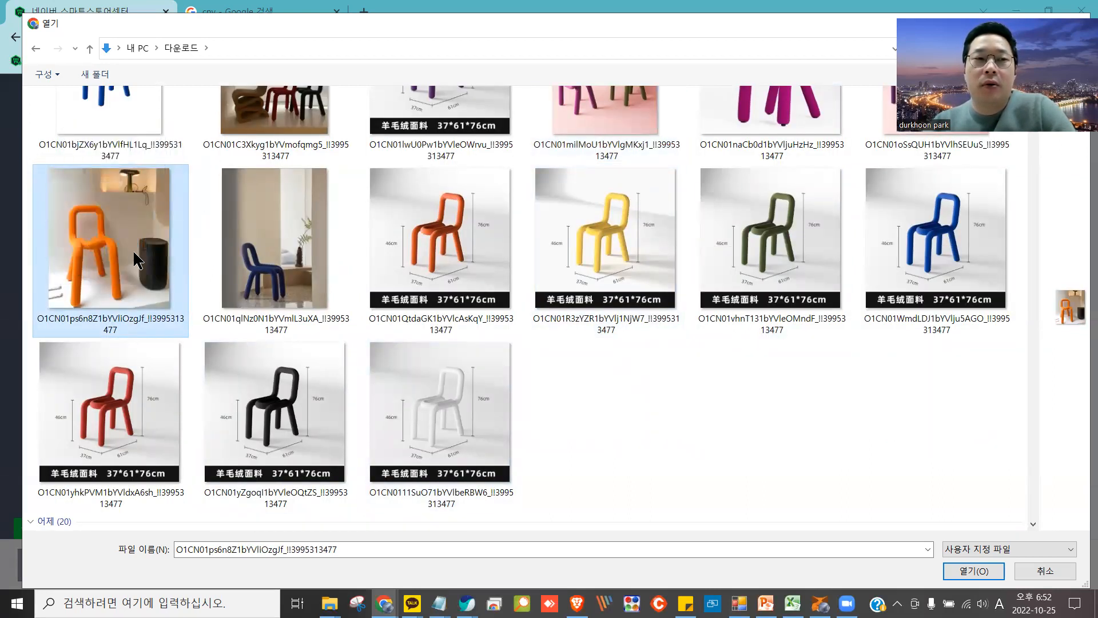
double_click(132, 243)
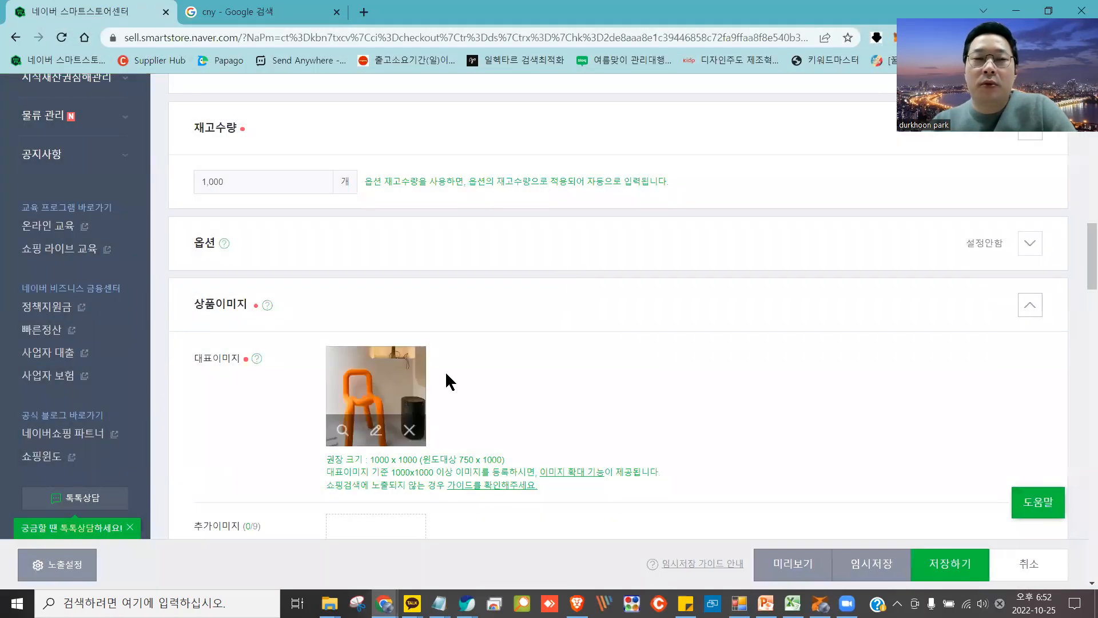
scroll(496, 388, "down", 3)
scroll(496, 388, "down", 2)
Upload chair photos 1–8 plus the orange chair photo as additional images
left_click(379, 208)
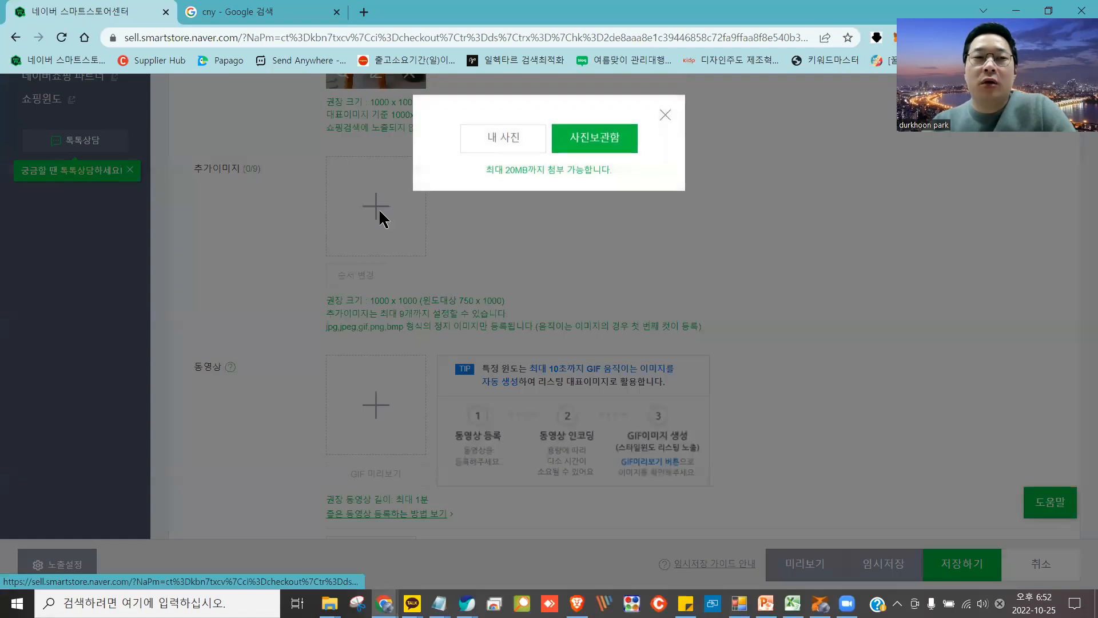
left_click(533, 143)
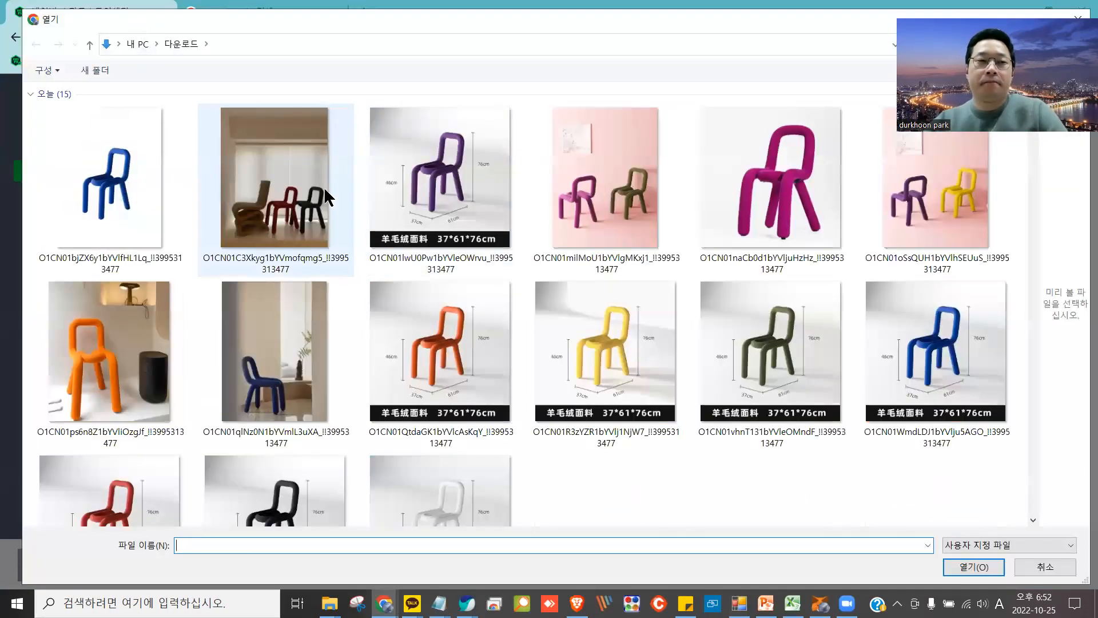
left_click(174, 213)
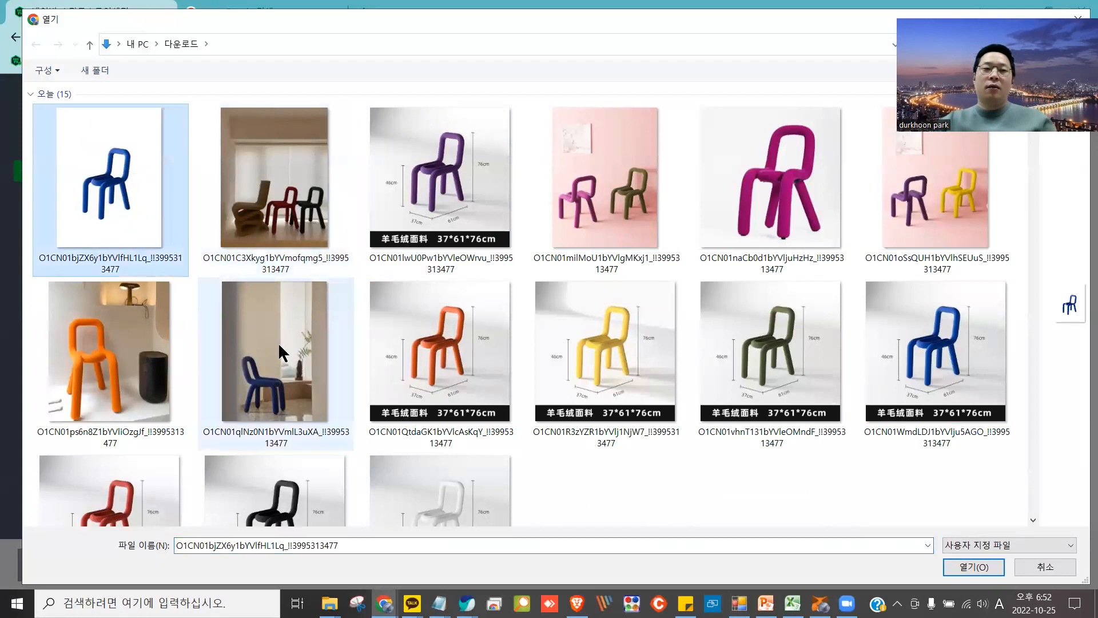
left_click(281, 351, "shift")
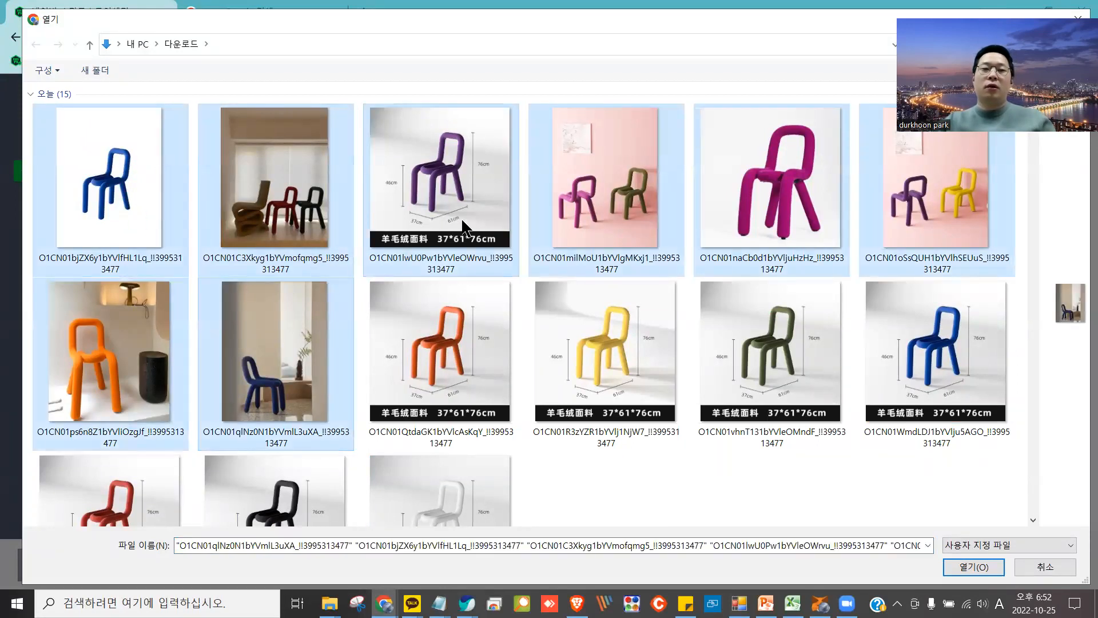
left_click(410, 346, "ctrl")
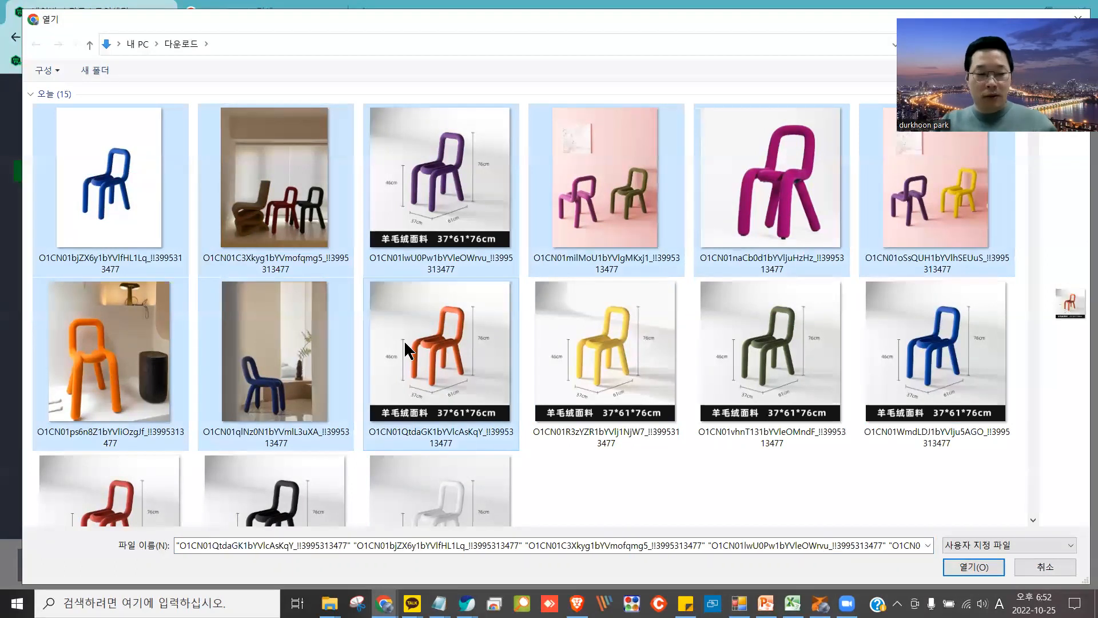
left_click(993, 568)
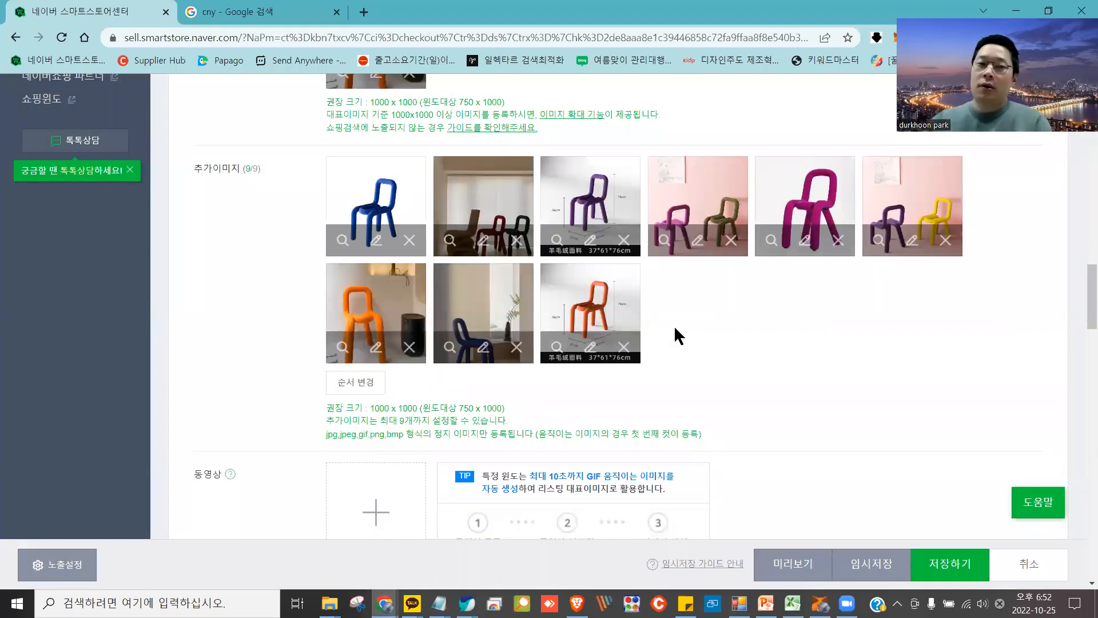
Remove the dark-room three-chairs photo from the additional images
left_click(517, 241)
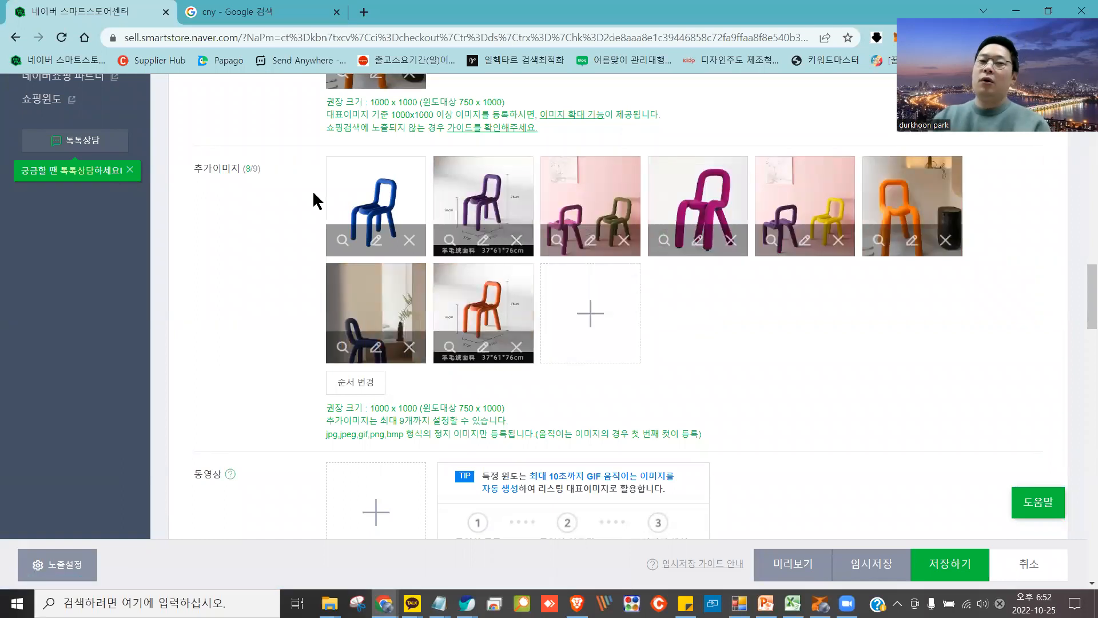
right_click(366, 286)
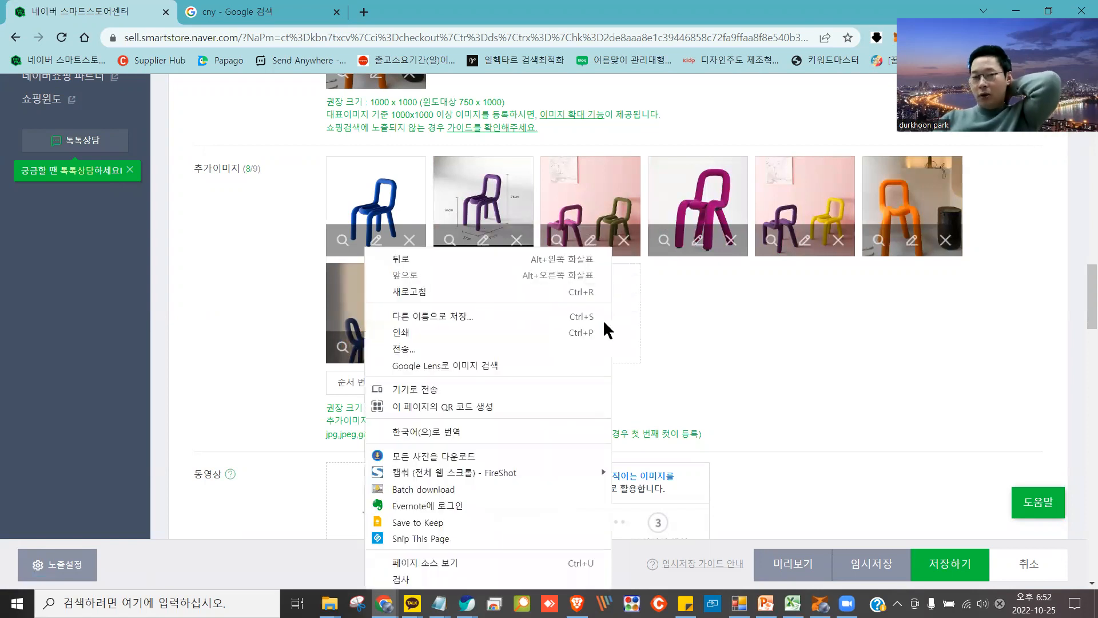
left_click(735, 356)
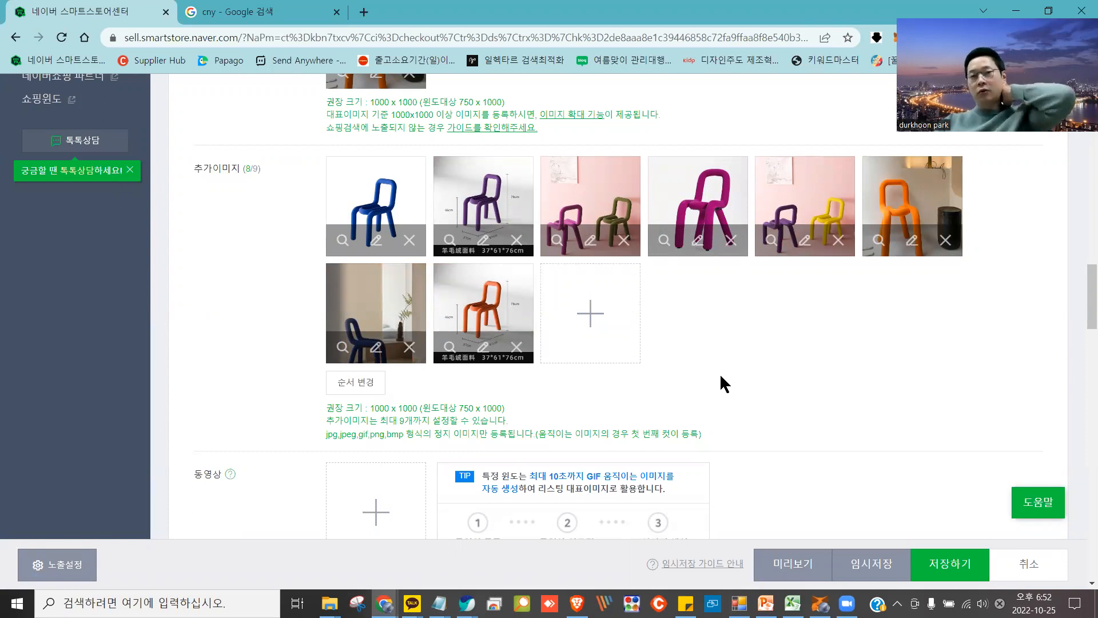
Launch 'SmartEditor ONE으로 작성' from the 상세설명 section to write the product's detailed description
scroll(722, 375, "down", 7)
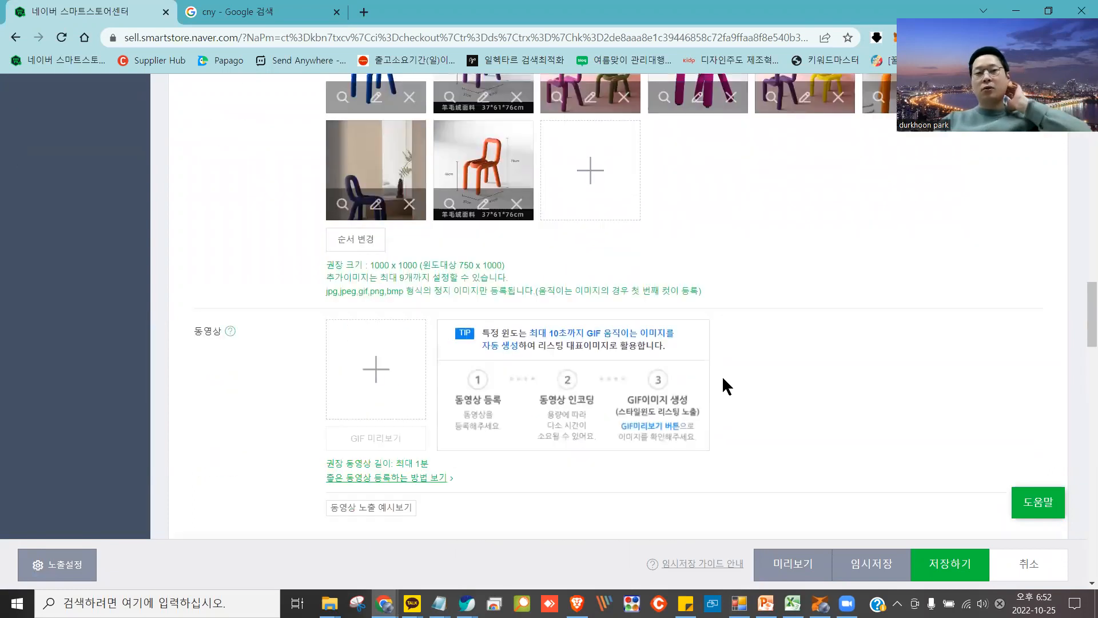
scroll(722, 382, "down", 2)
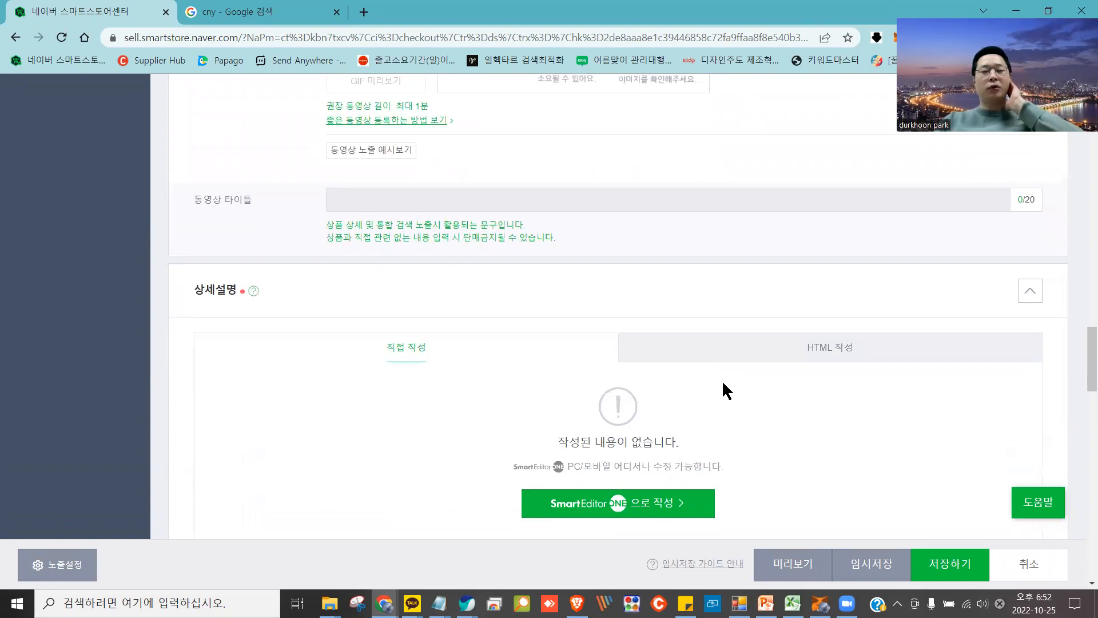
scroll(722, 382, "down", 3)
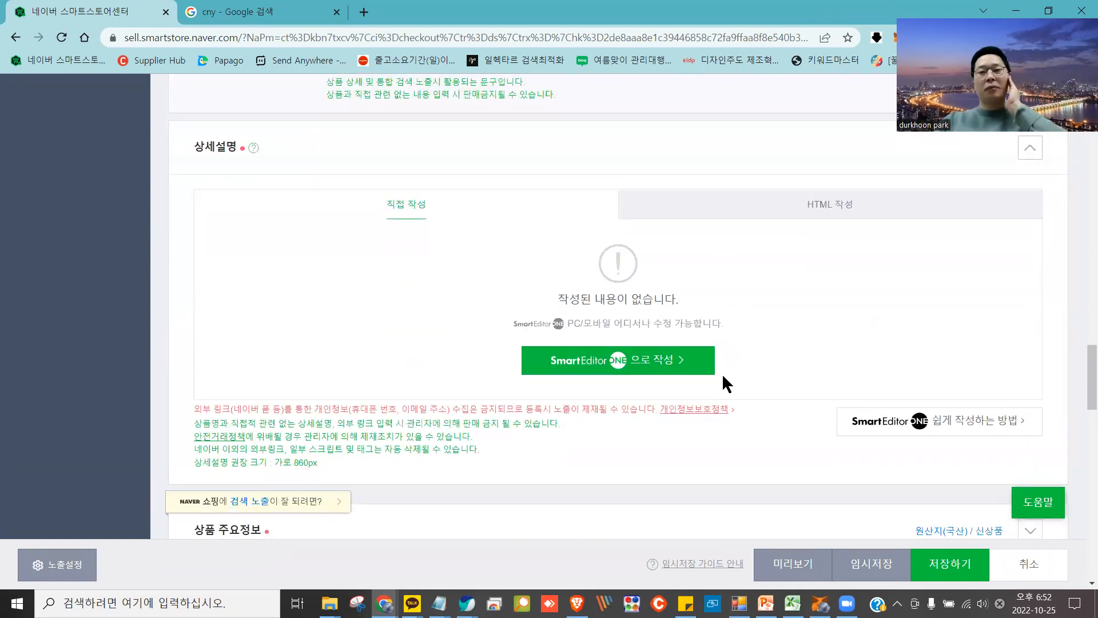
left_click(658, 369)
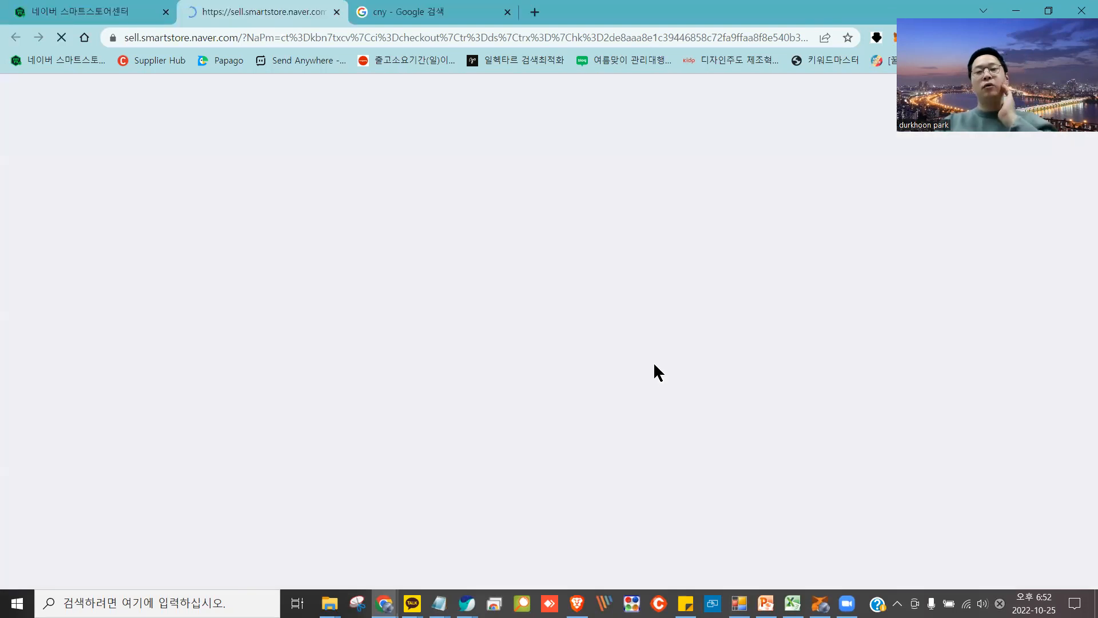
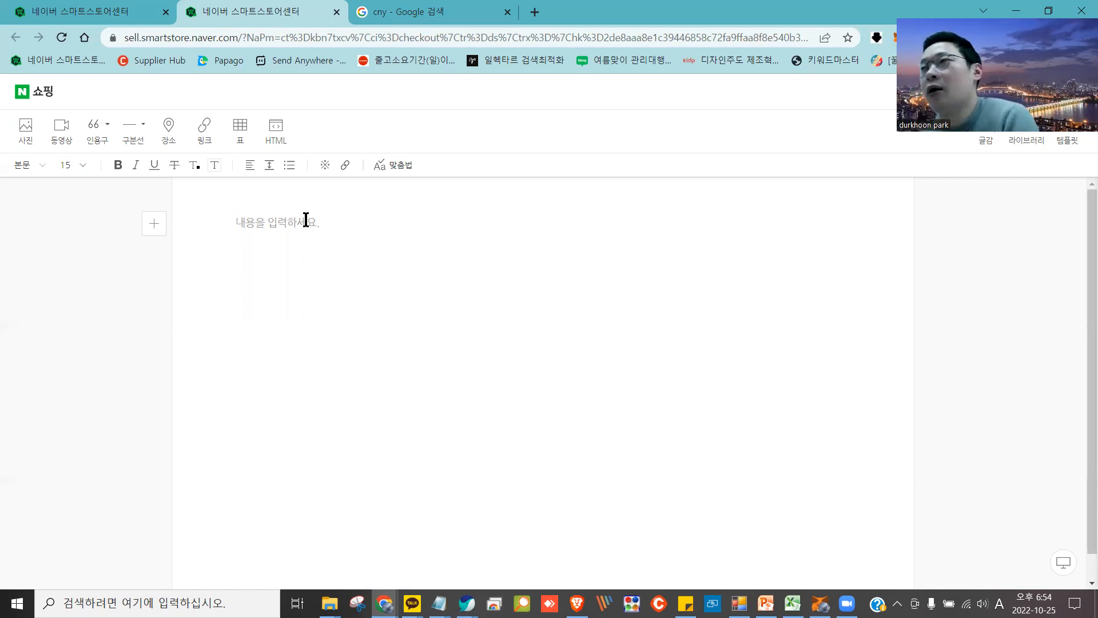
Replace the empty description body's placeholder with a blank first paragraph
mouse_move(266, 183)
left_mouse_down()
mouse_move(325, 265)
mouse_move(261, 179)
left_mouse_up()
left_click(241, 222)
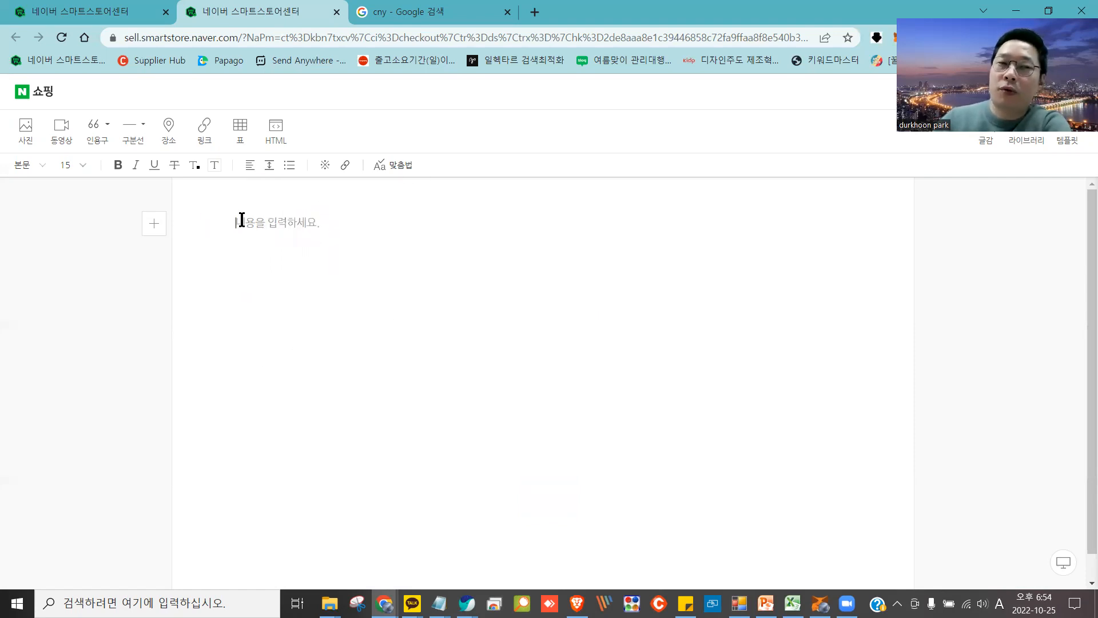
key("Return")
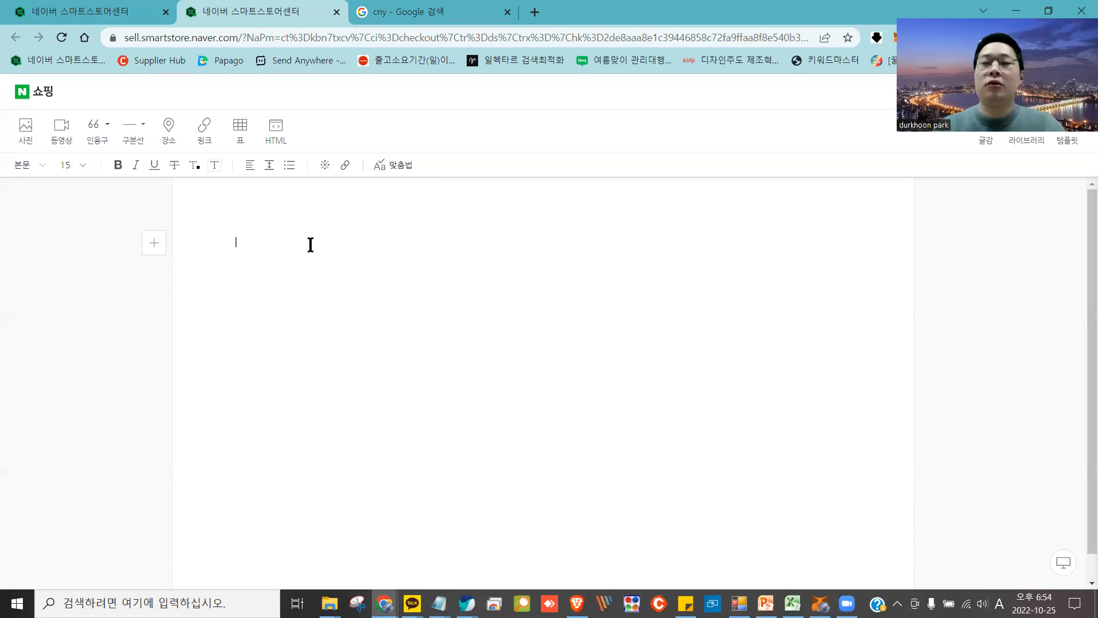
mouse_move(28, 104)
left_mouse_down()
mouse_move(2, 127)
mouse_move(39, 157)
mouse_move(23, 99)
mouse_move(24, 115)
left_mouse_up()
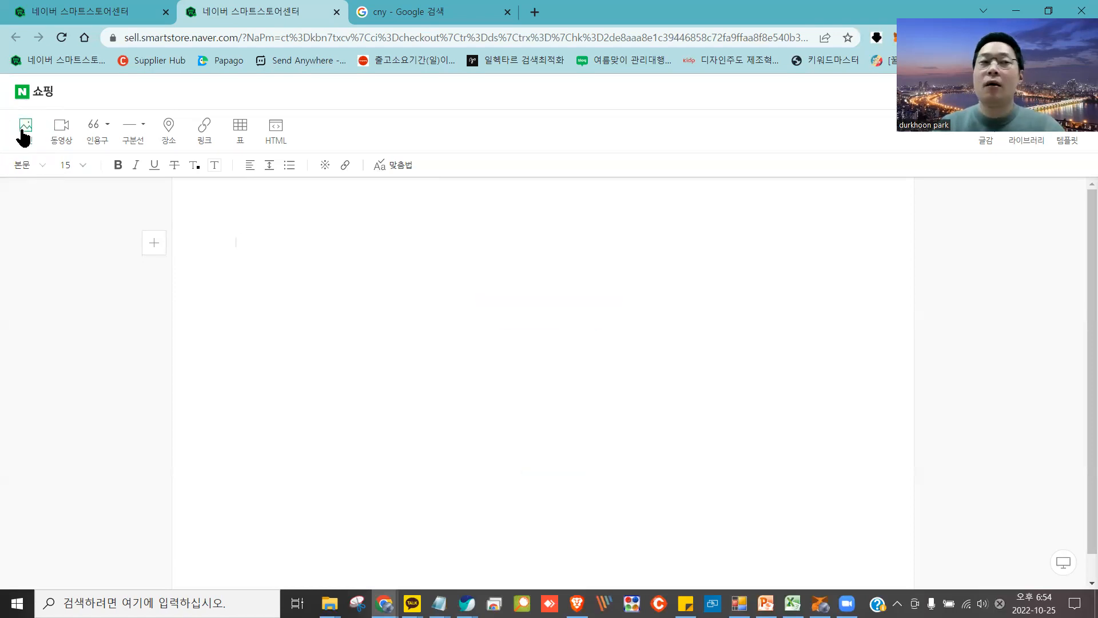
Insert all 15 of today's chair photos, blue chair first, from 사진 > 내 사진 into the description
left_click(21, 135)
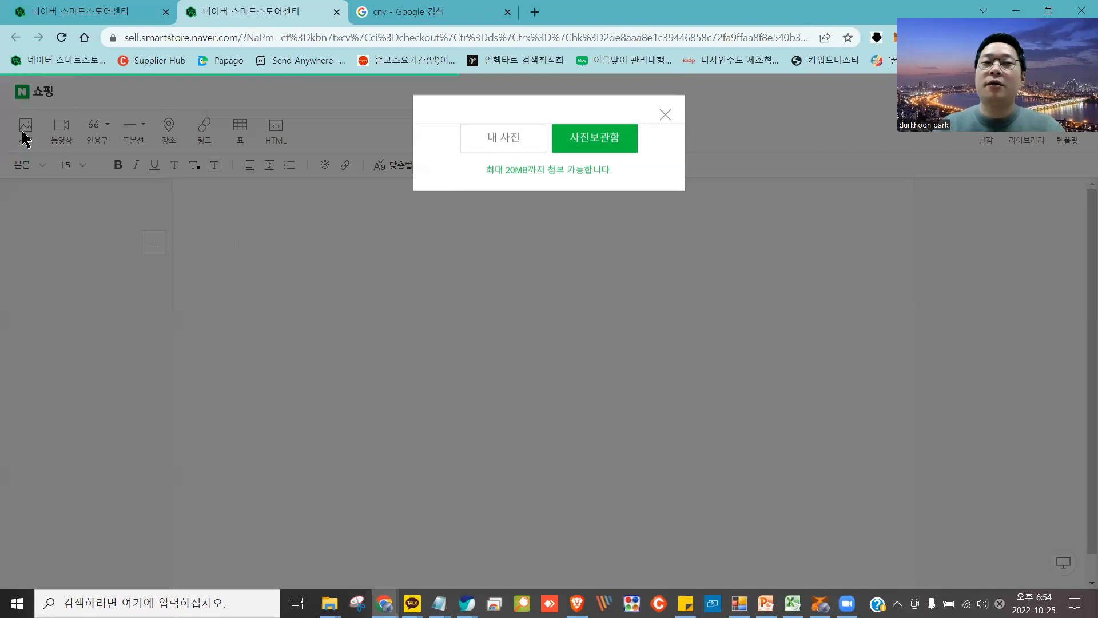
left_click(478, 137)
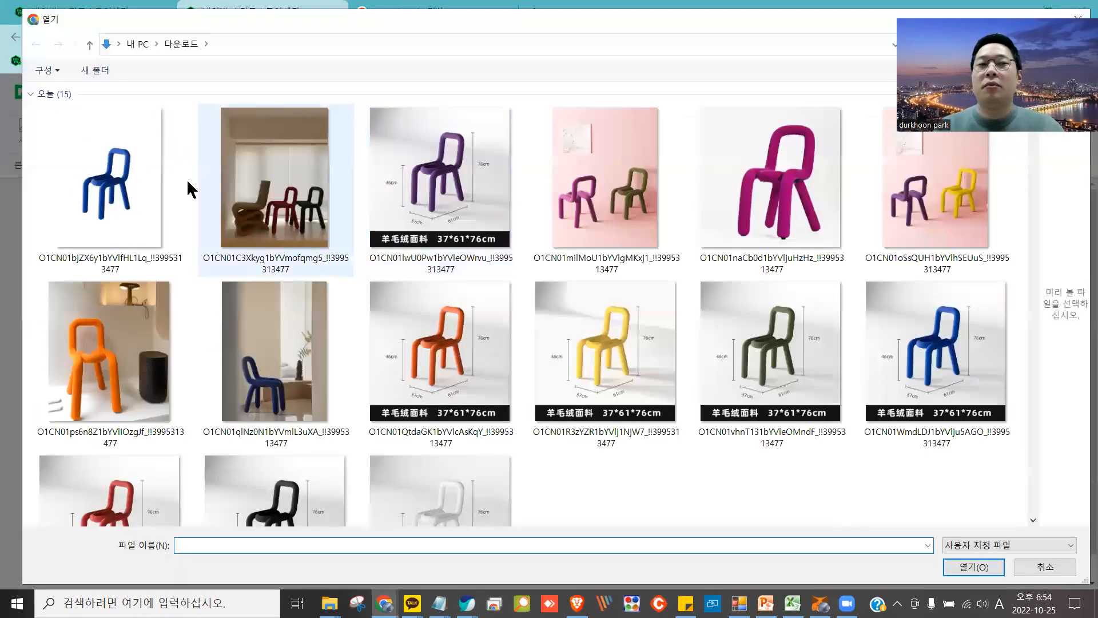
left_click(182, 189)
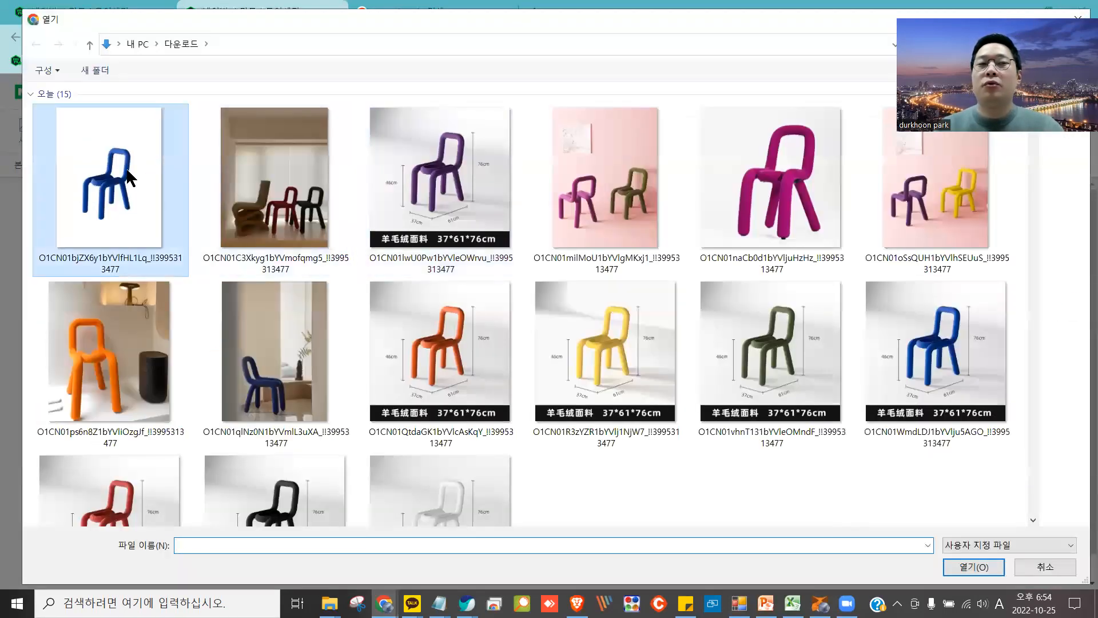
left_click(424, 510, "shift")
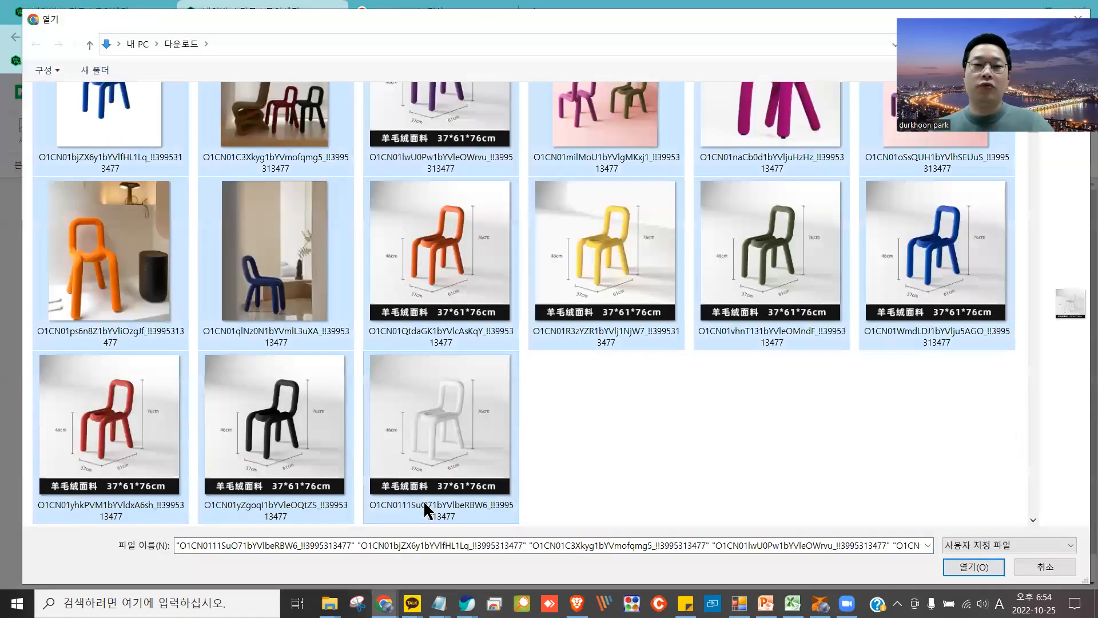
scroll(546, 443, "down", 2)
scroll(546, 444, "up", 2)
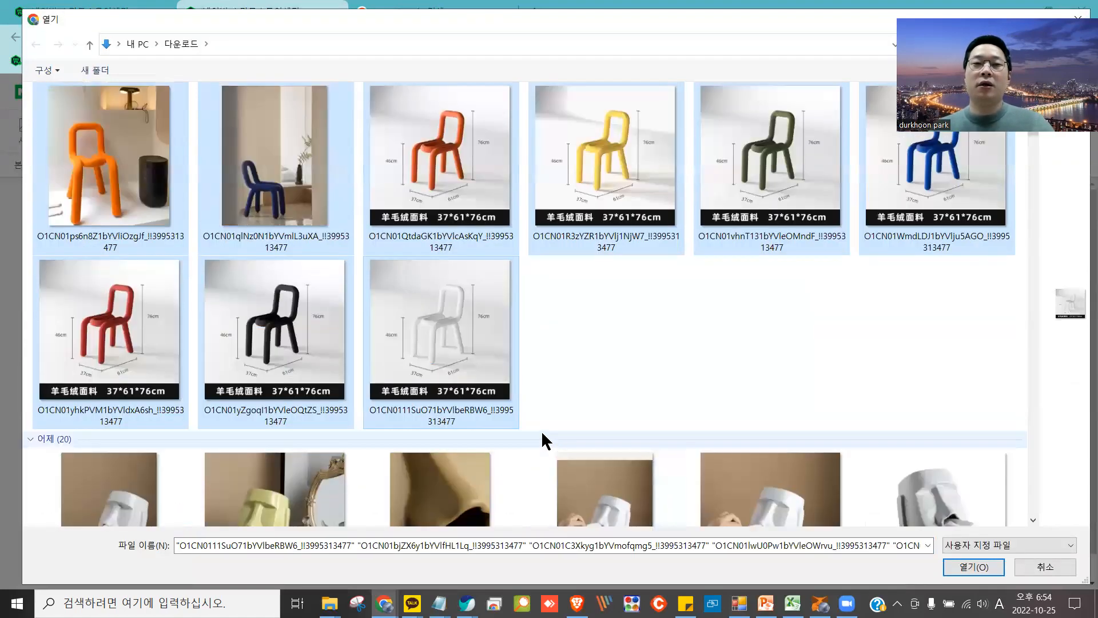
scroll(546, 444, "up", 3)
left_click(256, 221)
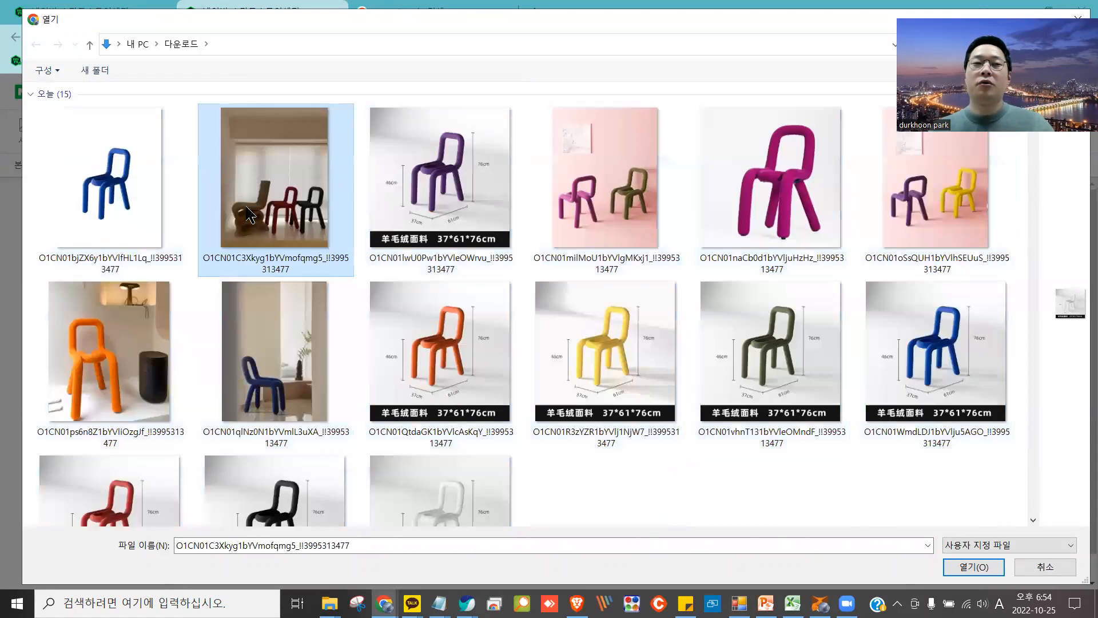
left_click(125, 188)
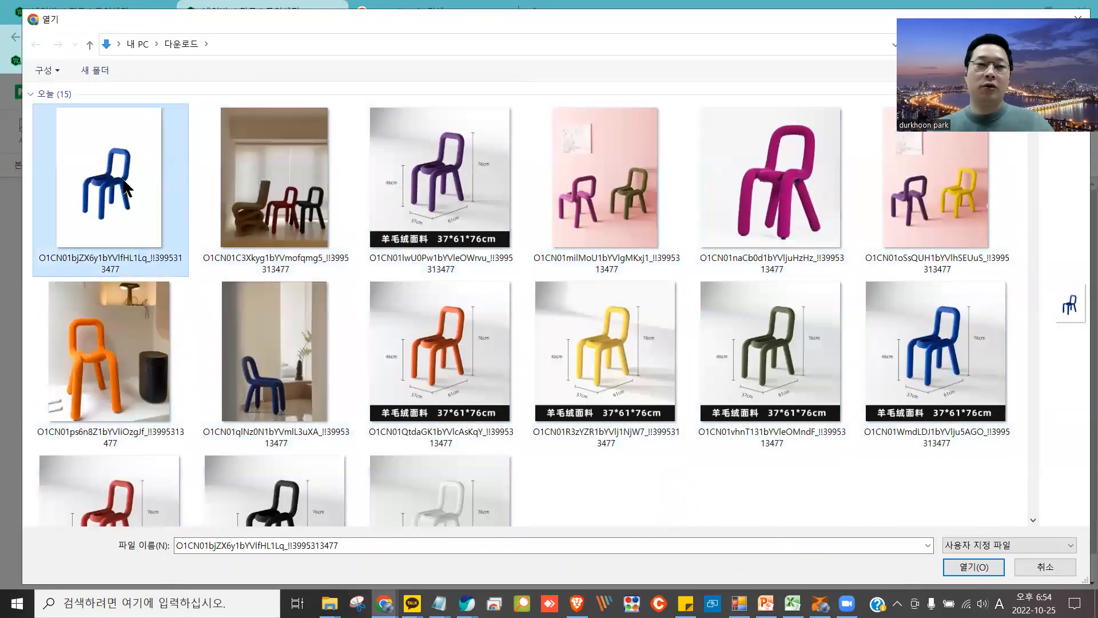
left_click(426, 475, "shift")
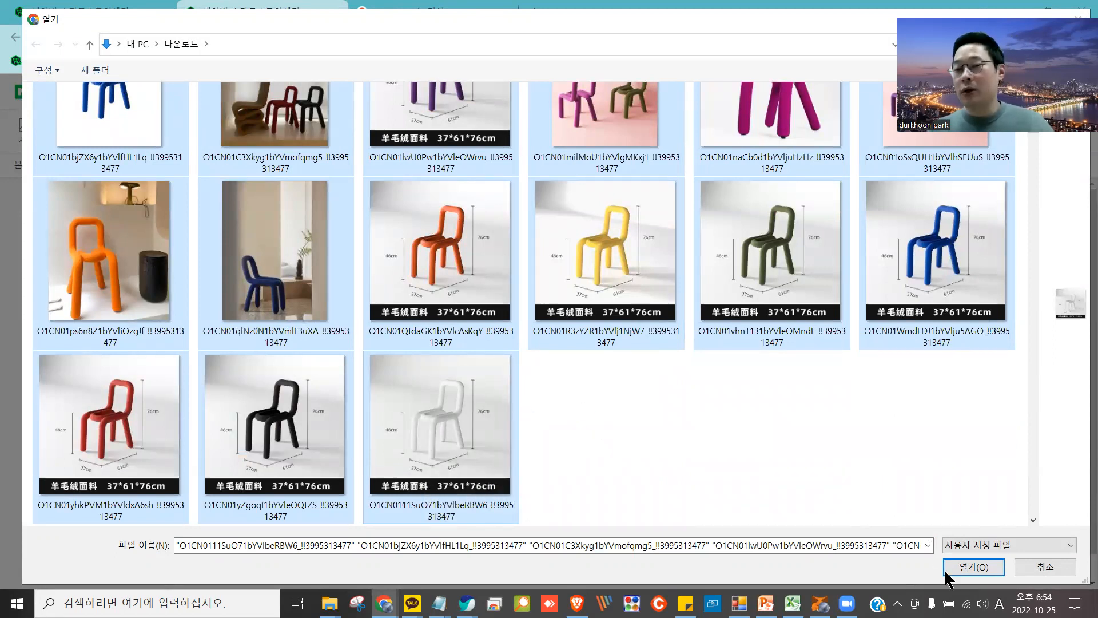
left_click(967, 567)
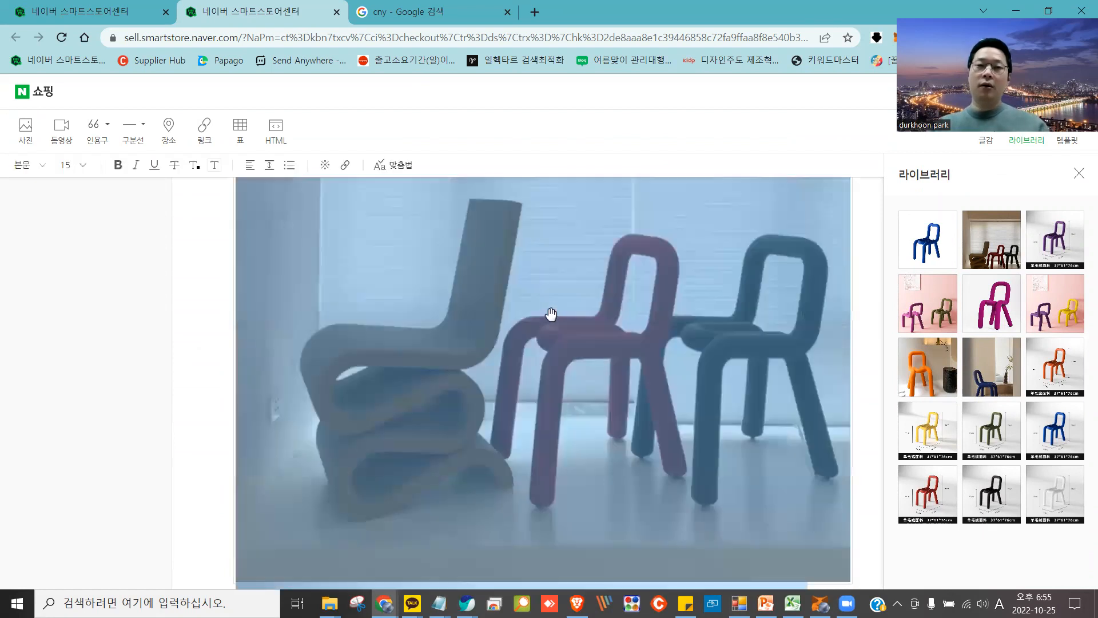
left_click(249, 165)
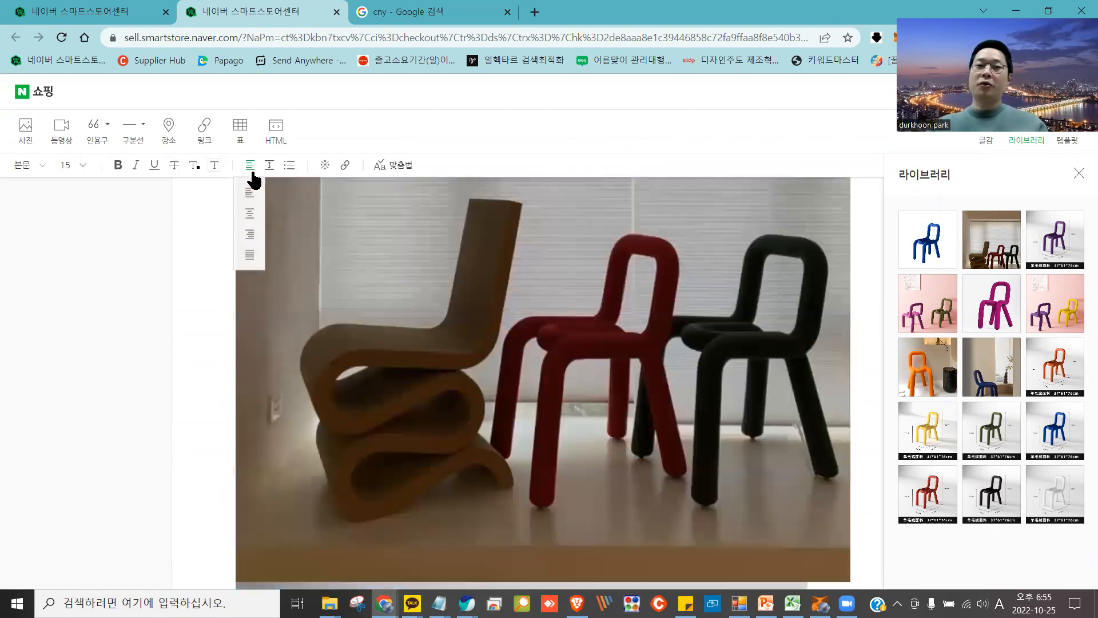
left_click(252, 216)
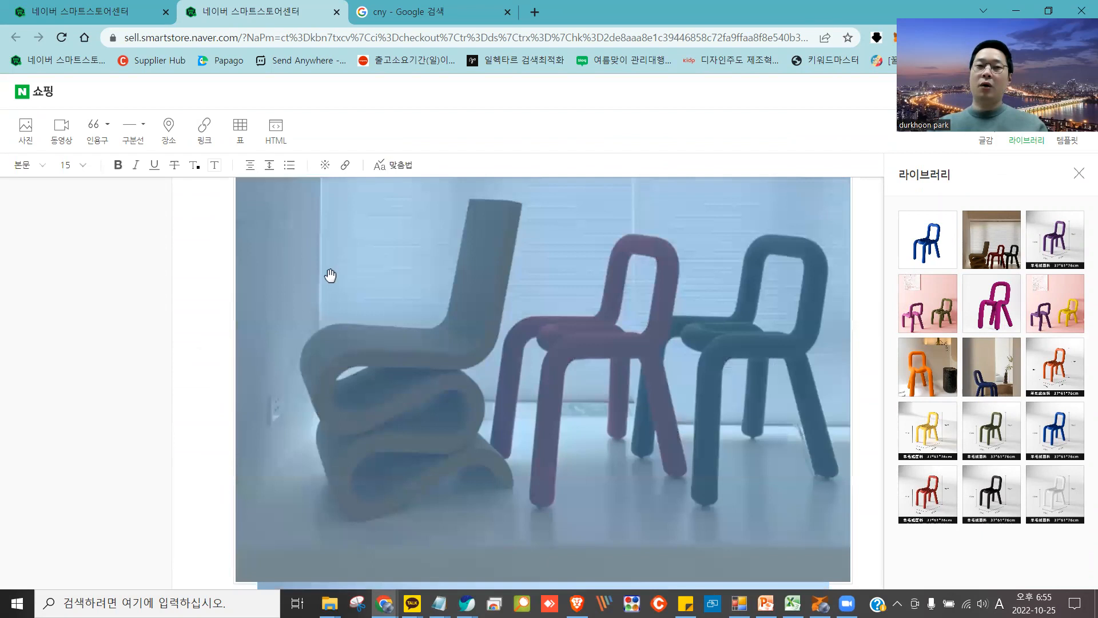
scroll(493, 319, "down", 4)
left_click(593, 369)
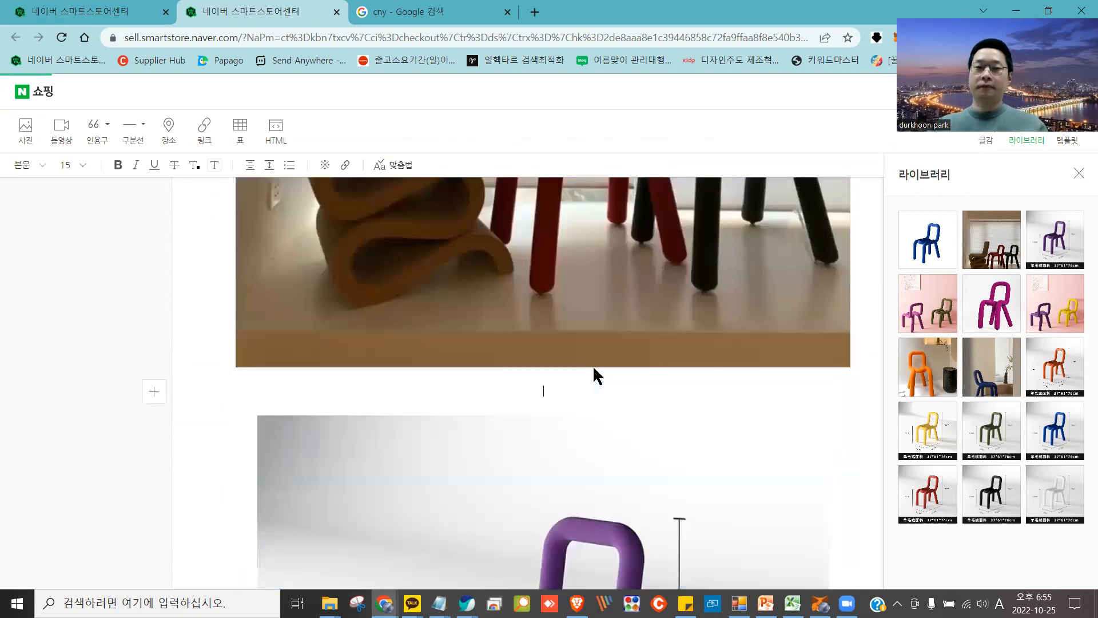
scroll(593, 346, "up", 10)
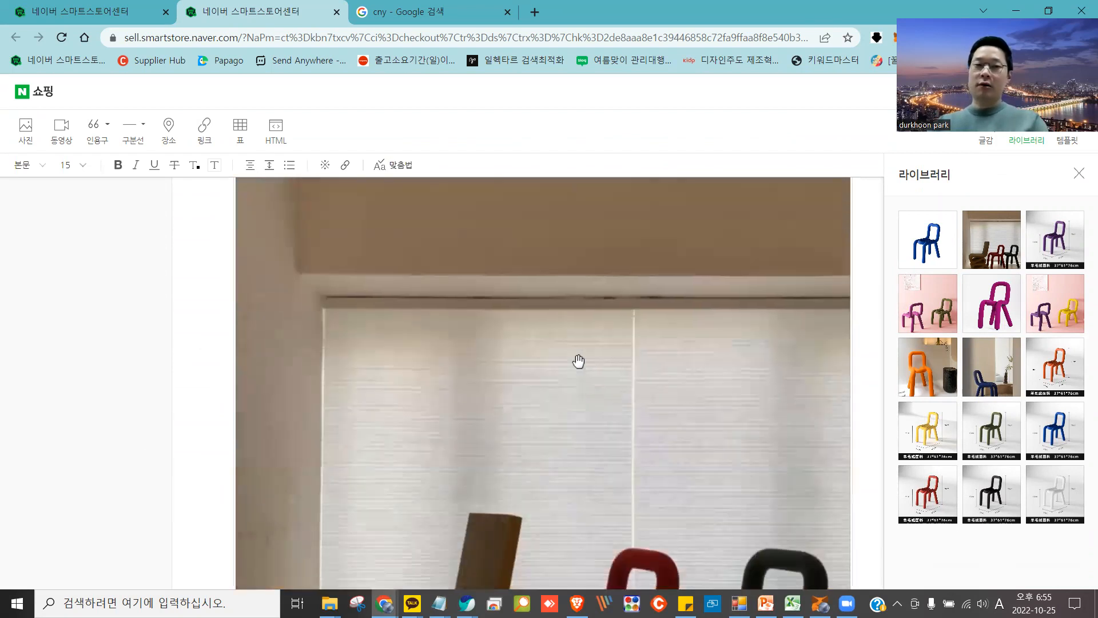
scroll(557, 347, "up", 6)
left_click(539, 421)
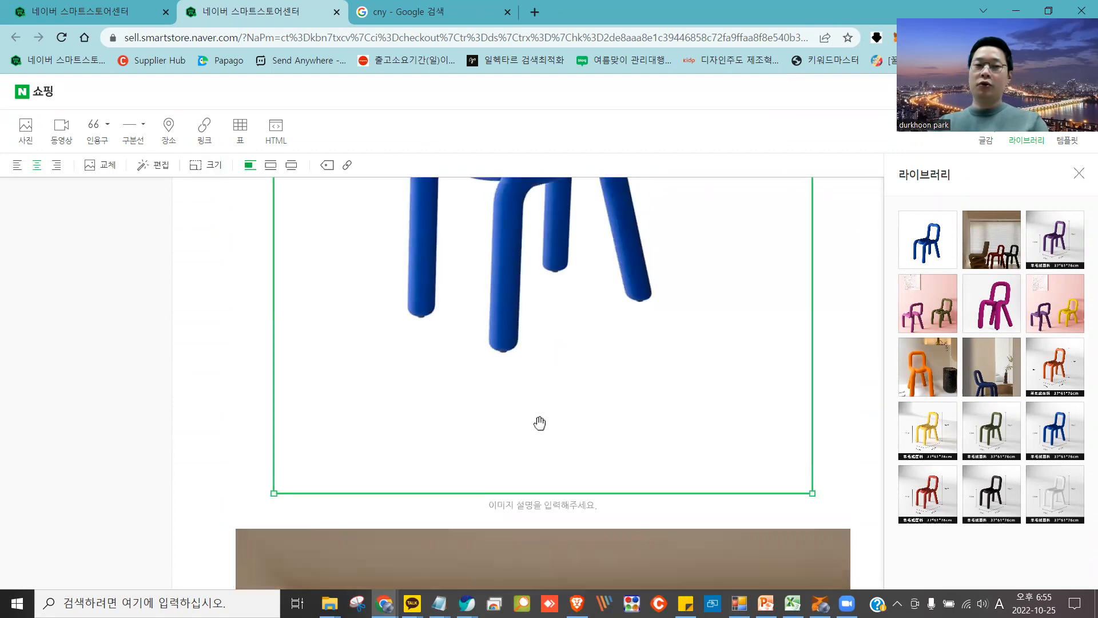
left_click(531, 501)
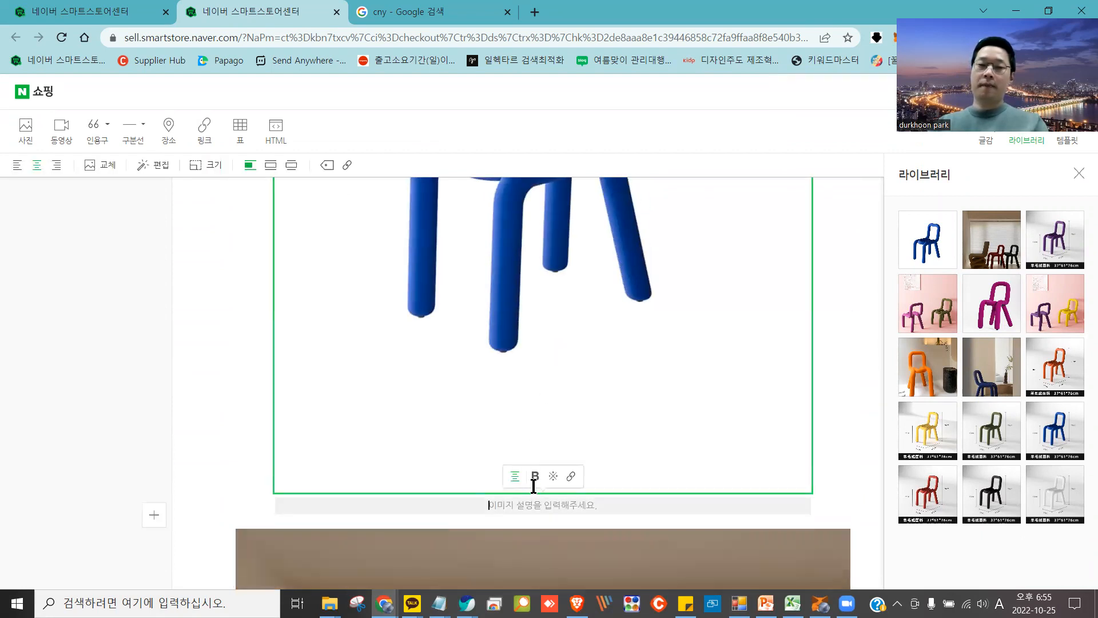
scroll(532, 483, "down", 2)
scroll(523, 429, "up", 10)
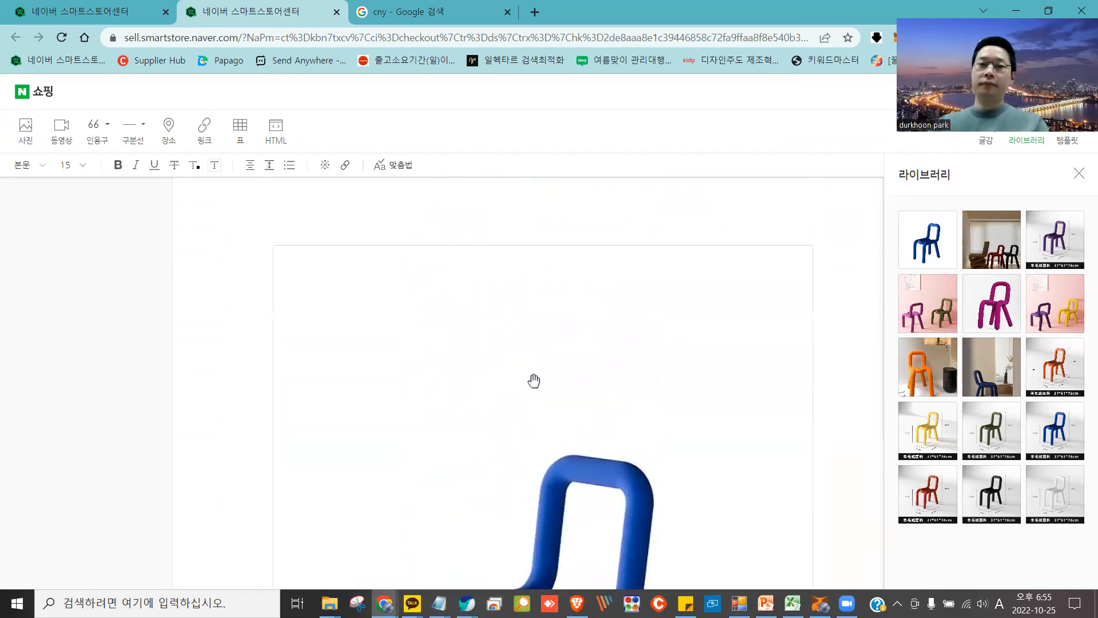
left_click(531, 314)
left_click(637, 219)
key("Return")
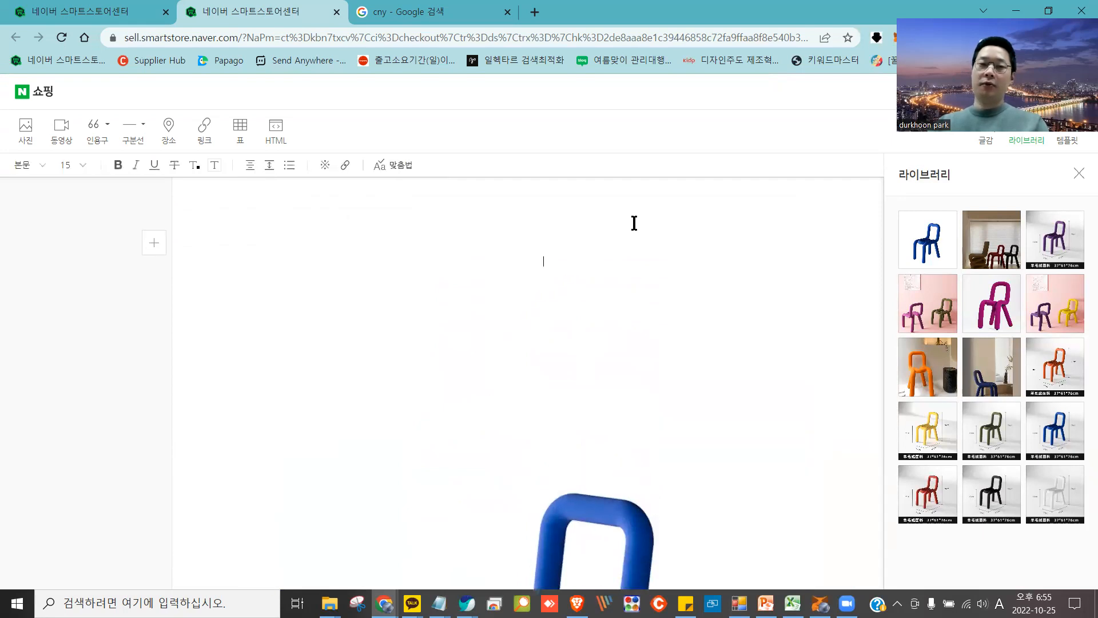
scroll(547, 466, "down", 15)
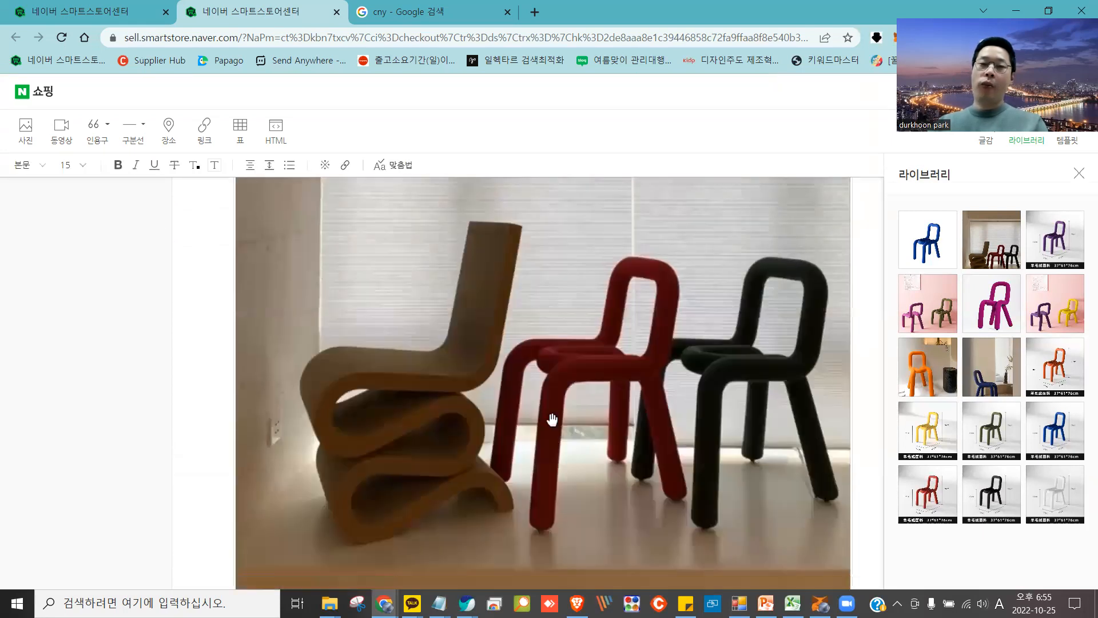
scroll(552, 419, "down", 15)
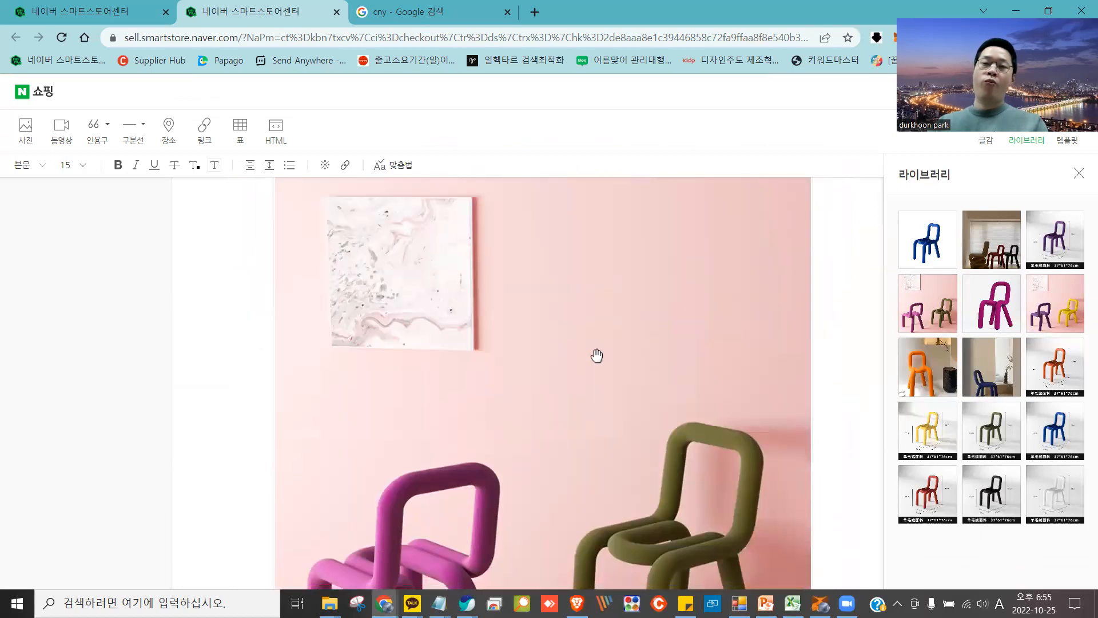
scroll(597, 355, "down", 15)
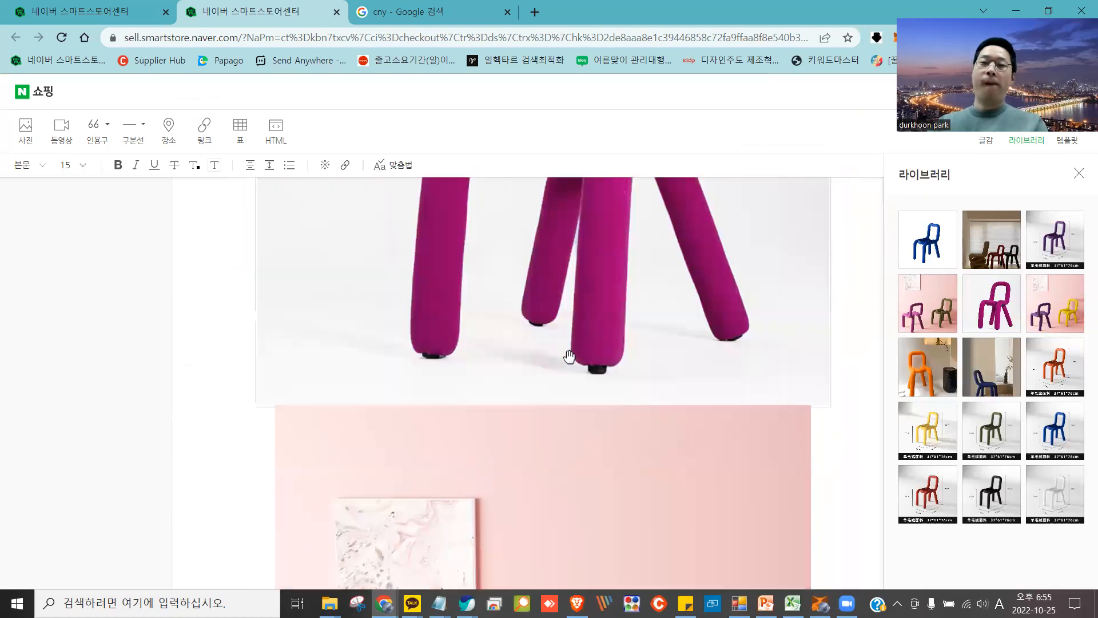
left_click(540, 402)
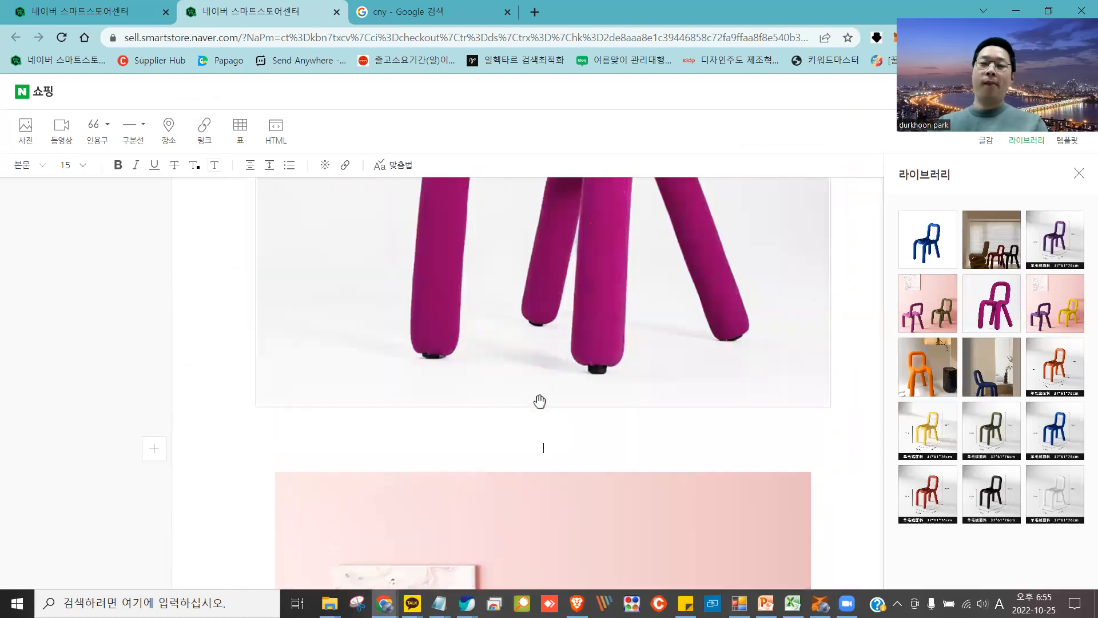
scroll(538, 389, "up", 10)
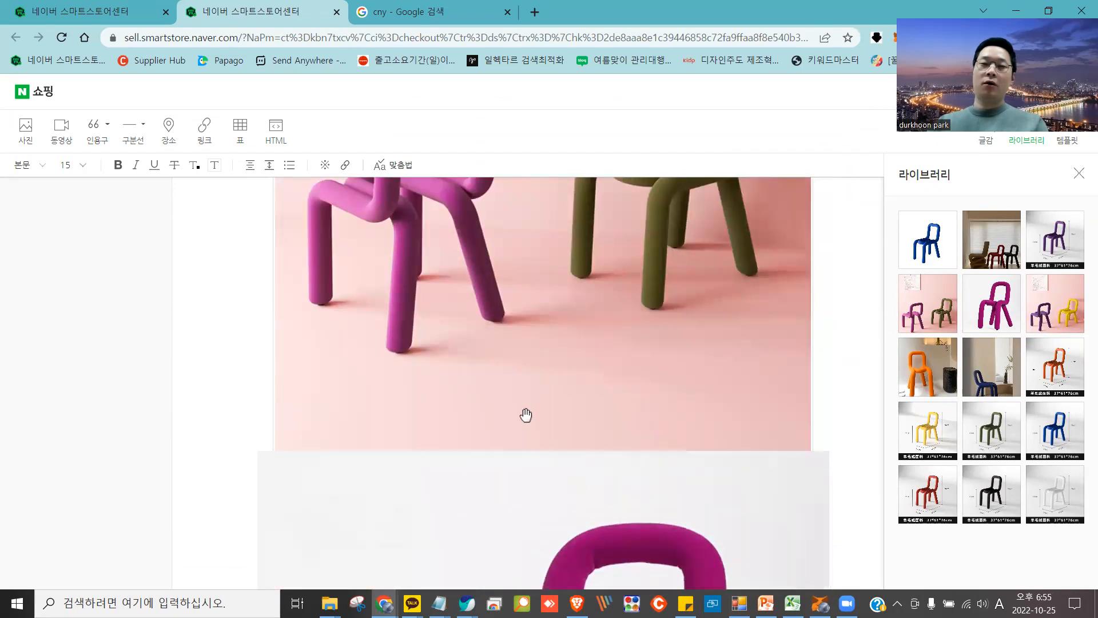
left_click(543, 463)
key("Return")
key("Return")
key("Return")
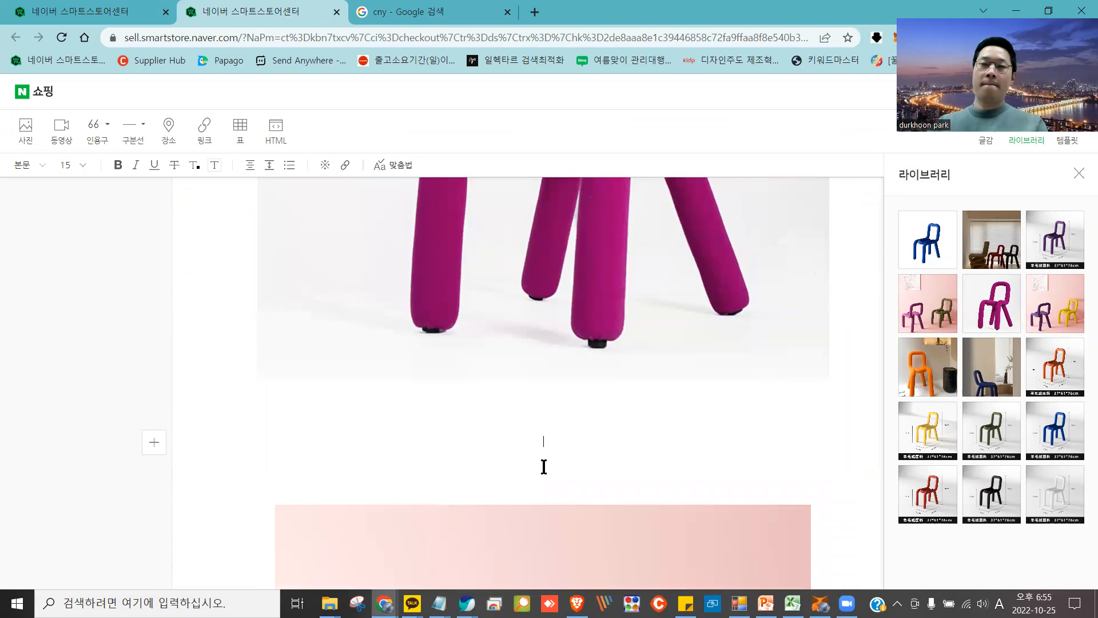
scroll(544, 467, "down", 15)
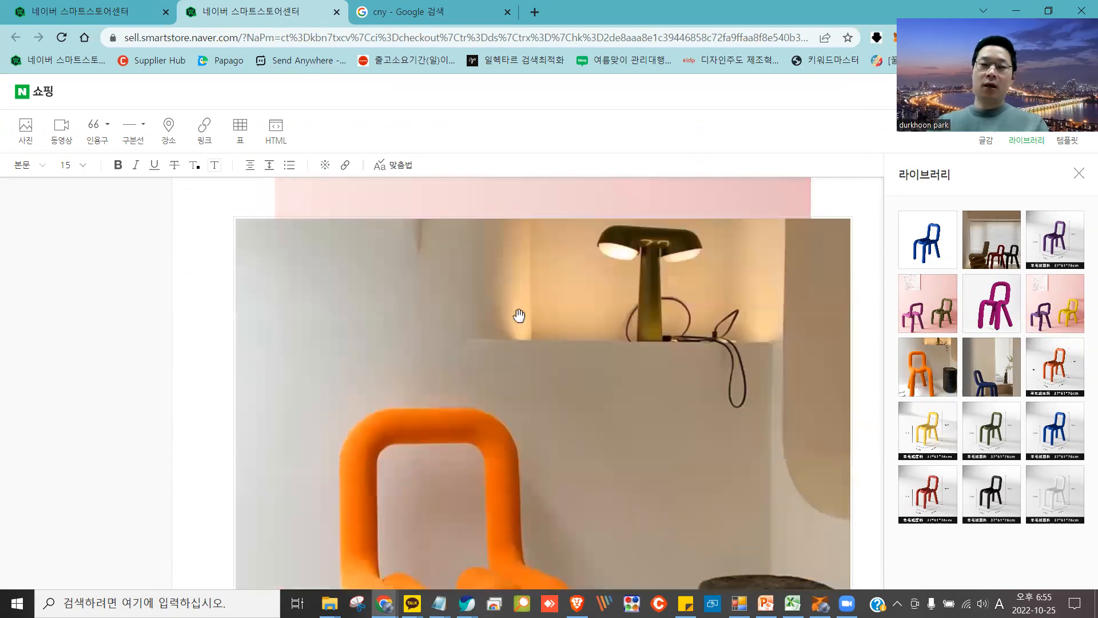
scroll(519, 316, "up", 2)
left_click(550, 363)
key("Return")
key("Return")
key("Return")
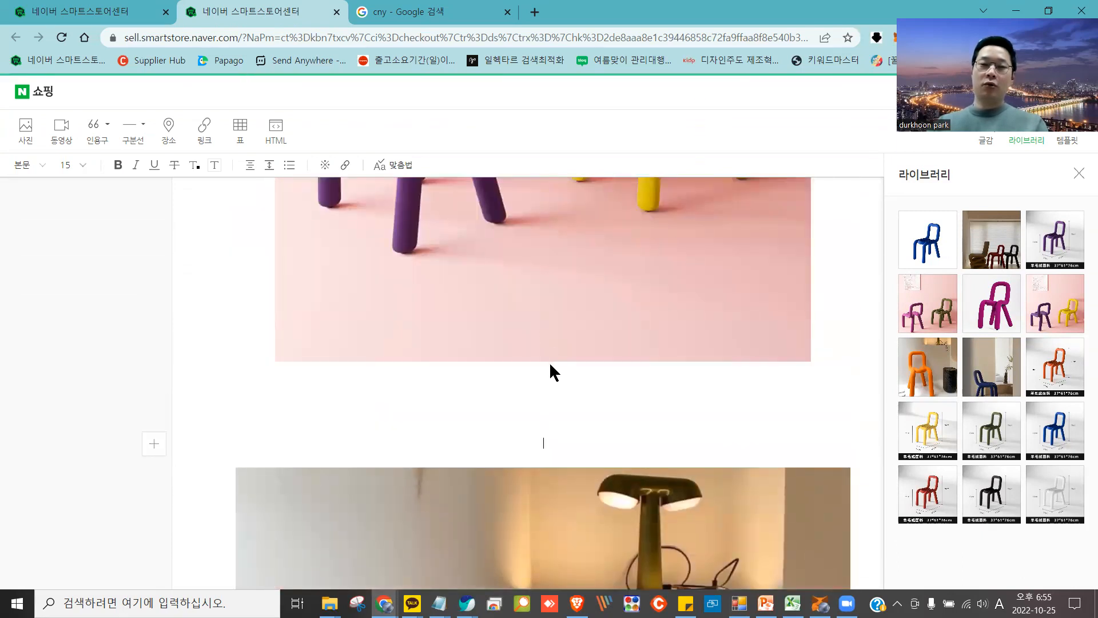
scroll(550, 365, "down", 10)
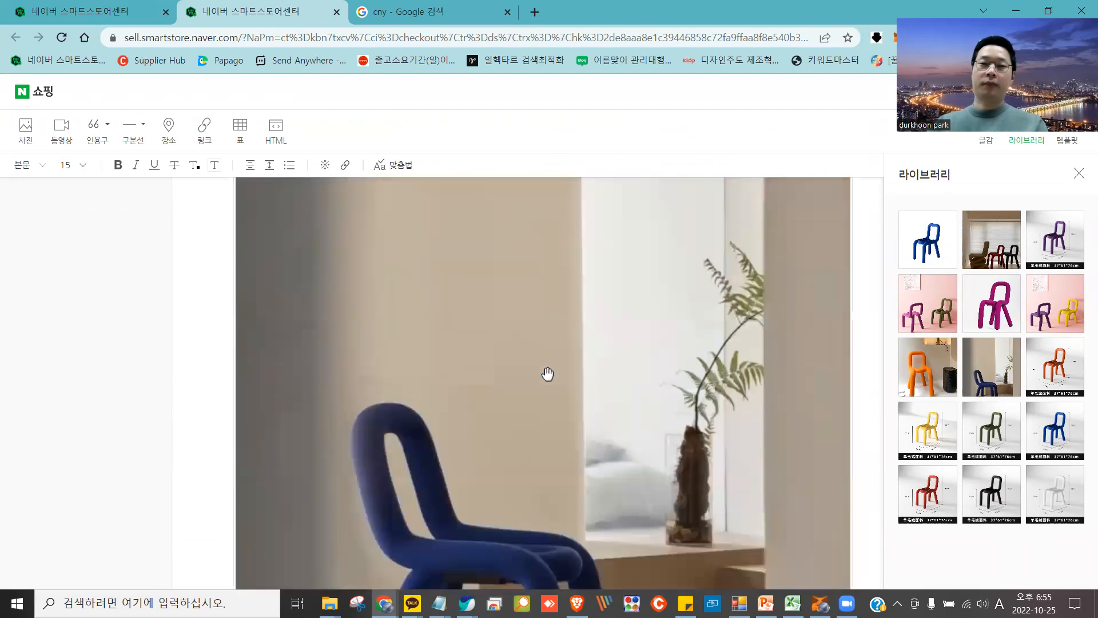
scroll(547, 373, "down", 8)
scroll(546, 374, "down", 10)
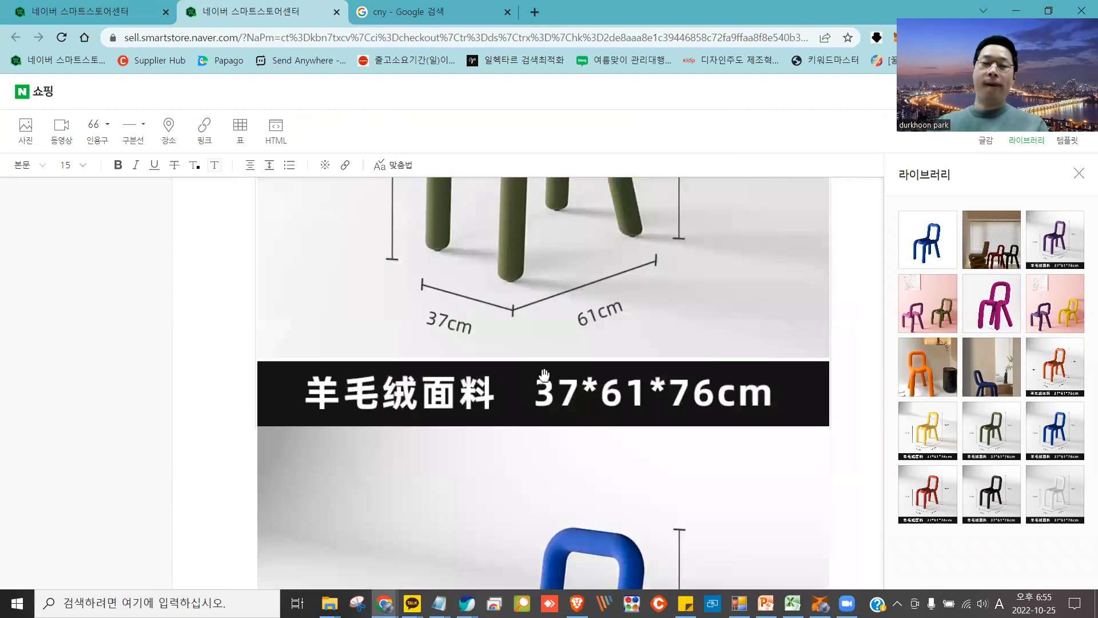
scroll(545, 375, "down", 12)
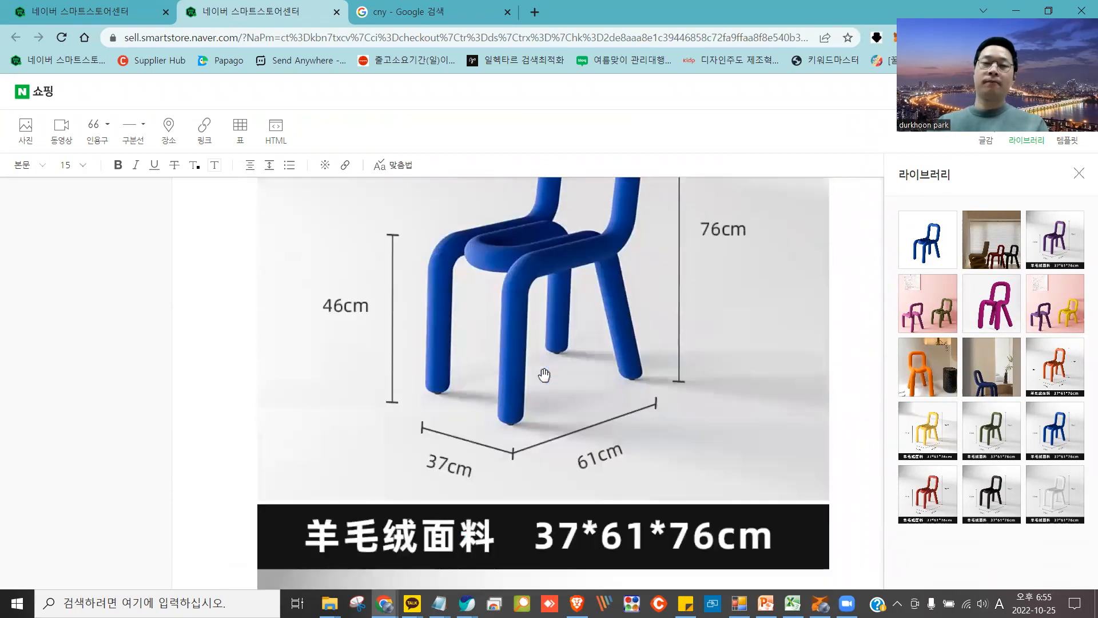
scroll(544, 375, "down", 4)
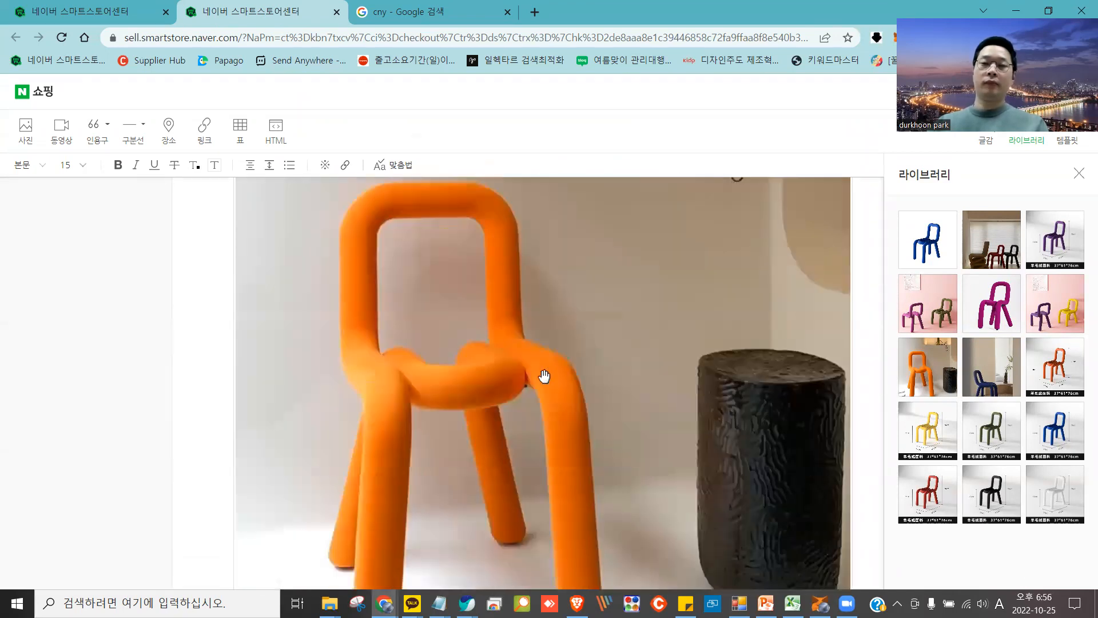
left_click(544, 376)
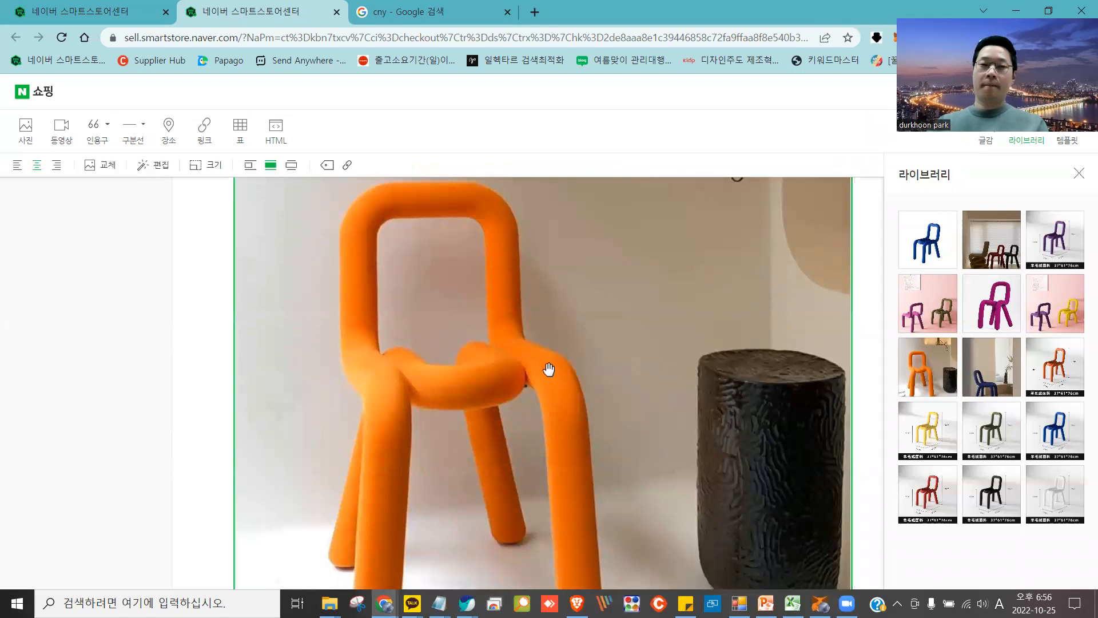
scroll(218, 314, "down", 15)
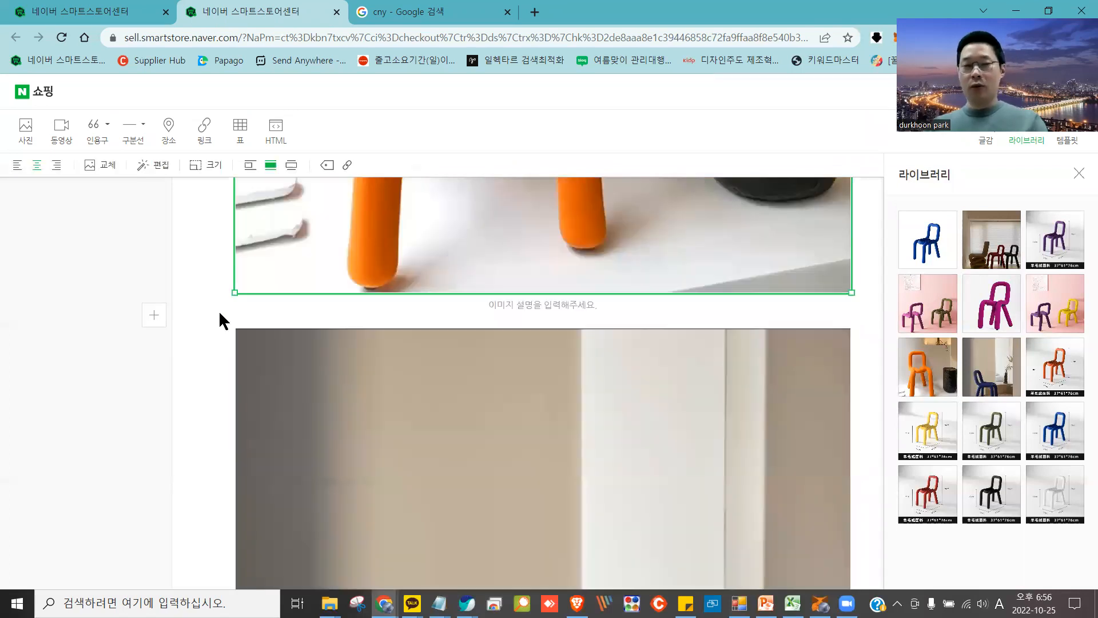
scroll(635, 352, "down", 8)
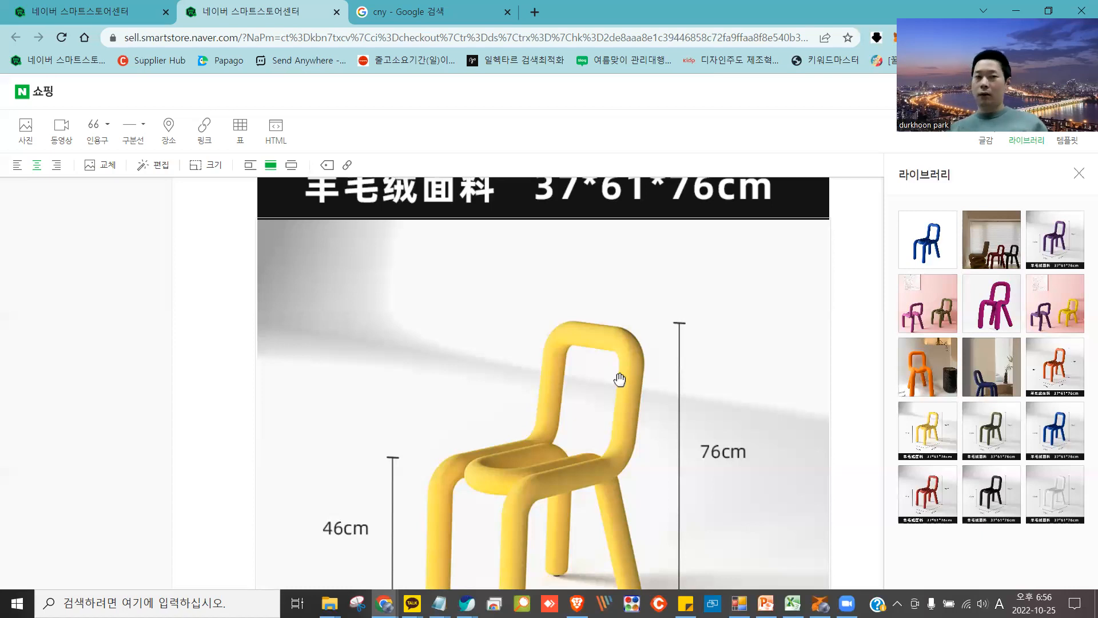
left_click(99, 22)
scroll(687, 311, "up", 10)
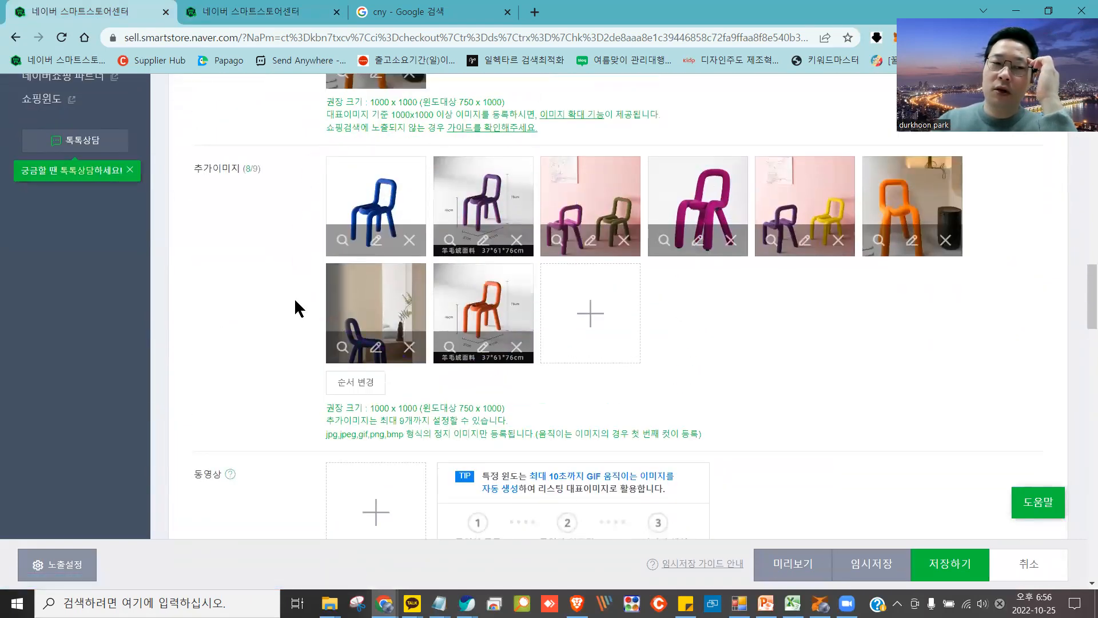
scroll(309, 344, "down", 5)
scroll(324, 375, "down", 4)
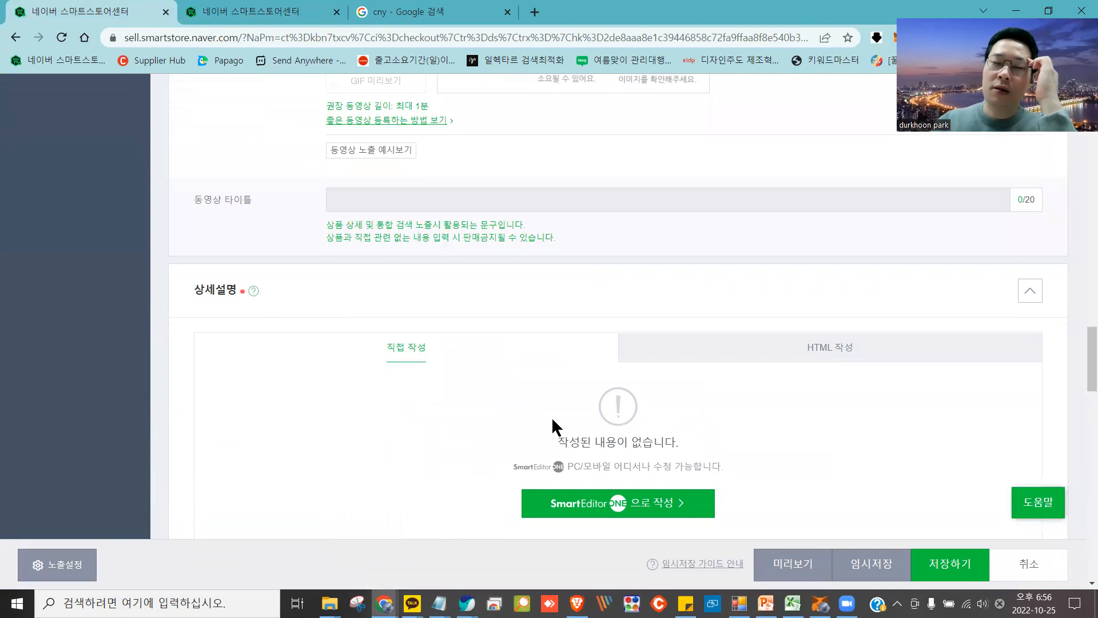
mouse_move(645, 506)
left_mouse_down()
mouse_move(526, 504)
mouse_move(631, 460)
left_mouse_up()
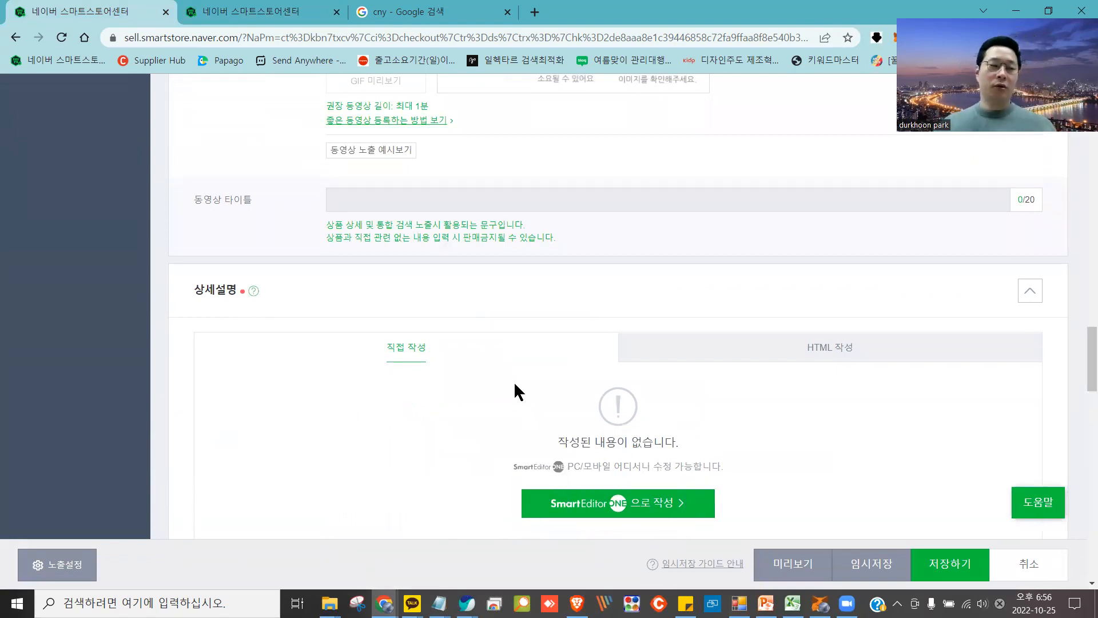
left_click(252, 10)
Add a blank line in the gap after the orange chair dimension image
scroll(835, 412, "up", 15)
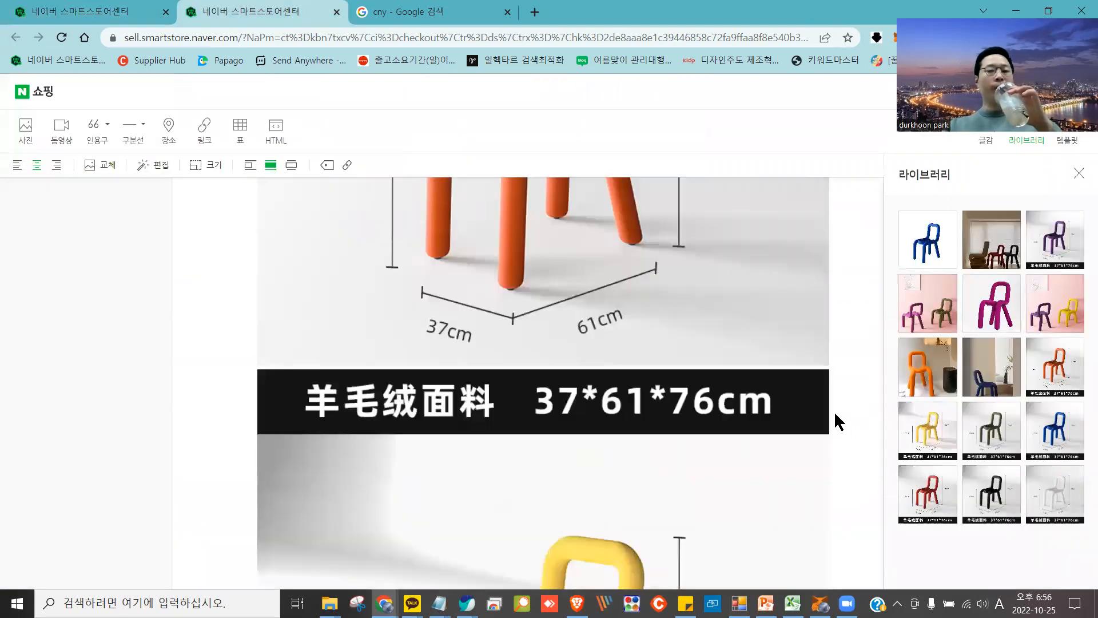
scroll(835, 420, "down", 8)
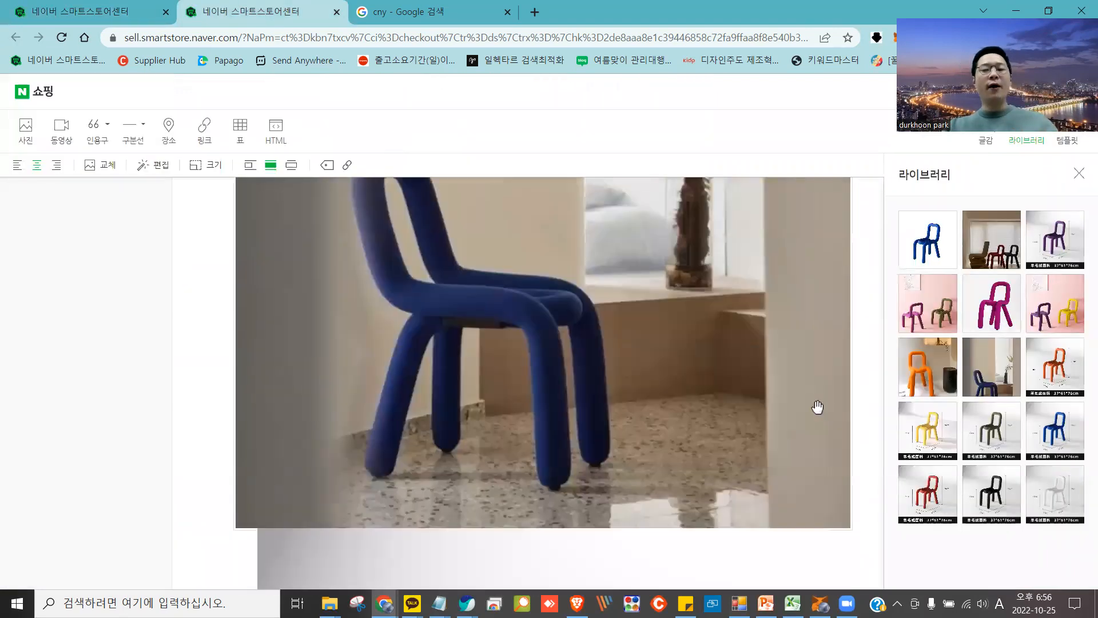
left_click(589, 294)
left_click(593, 255)
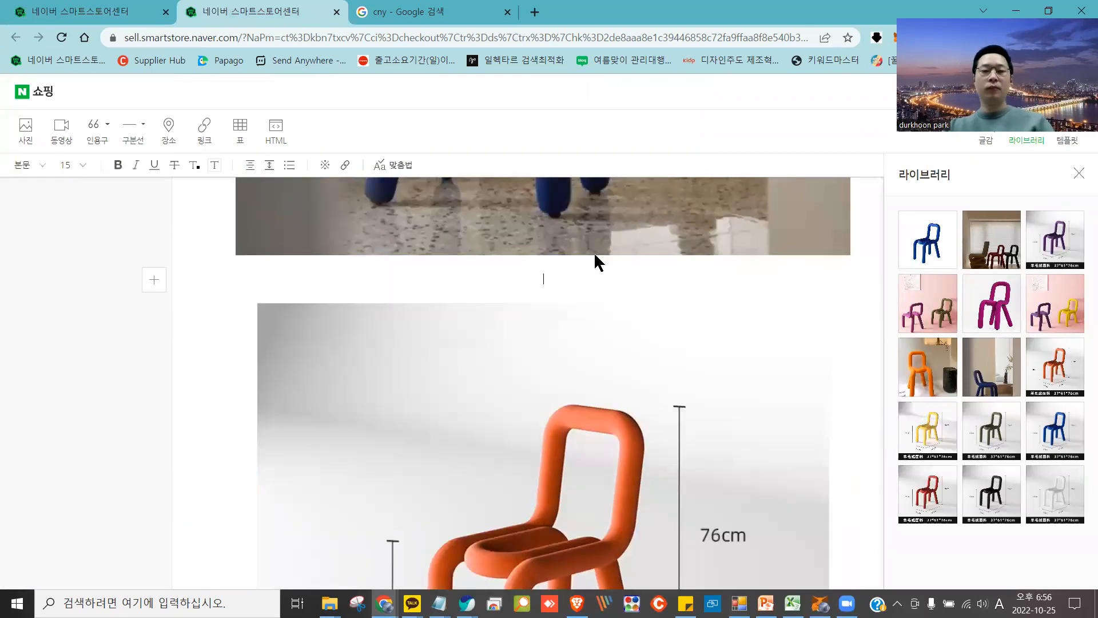
key("Return")
Insert blank lines both below and above the orange chair photo
scroll(611, 378, "up", 5)
scroll(611, 378, "down", 6)
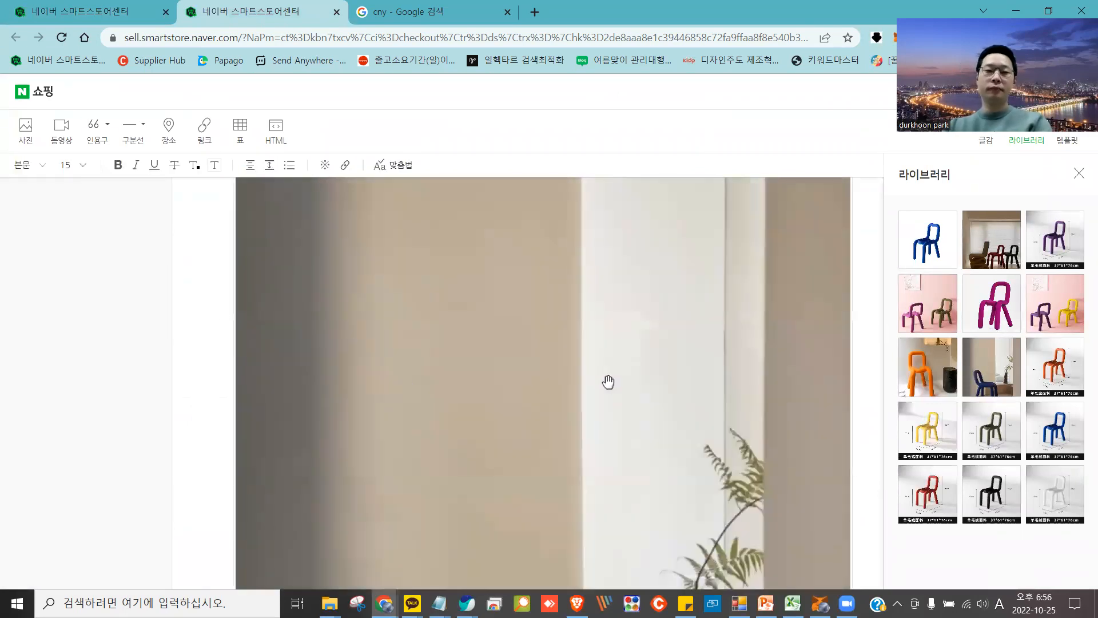
left_click(561, 510)
left_click(564, 498)
left_click(561, 518)
key("Return")
key("Return")
key("Return")
scroll(559, 512, "up", 12)
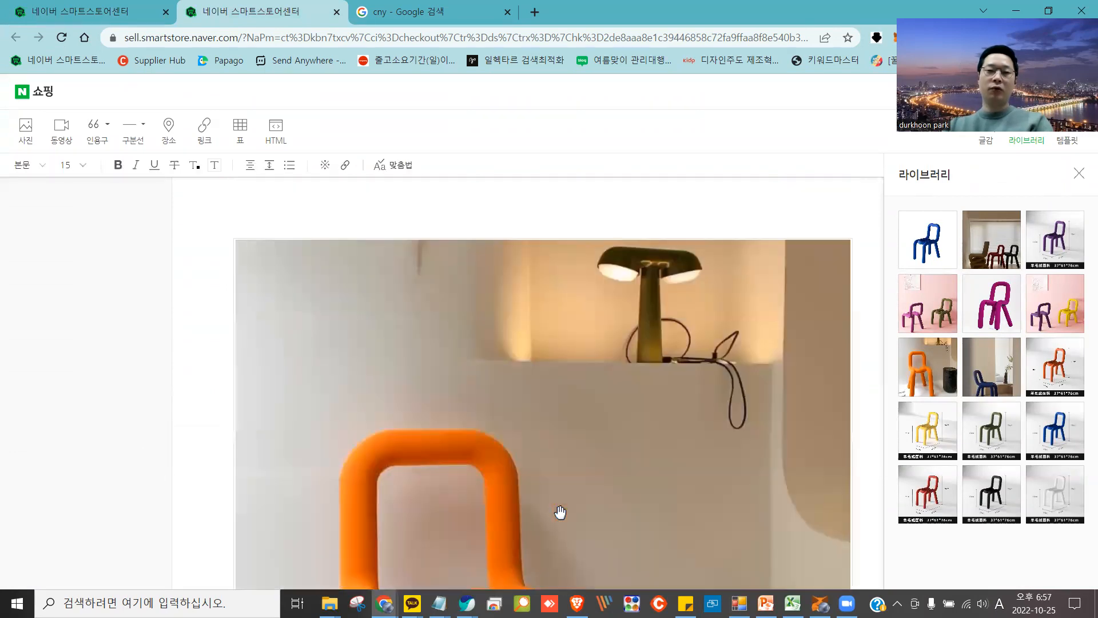
left_click(554, 434)
key("Return")
Start a new line between the pink and magenta photos and reach the purple chair image's caption
scroll(580, 433, "up", 17)
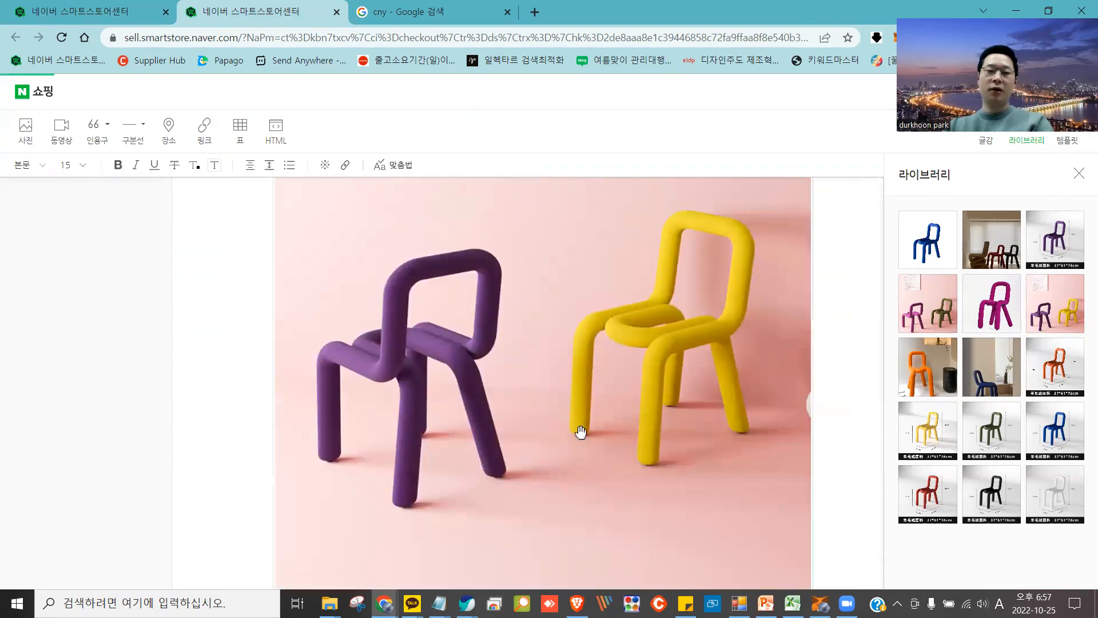
scroll(581, 433, "up", 9)
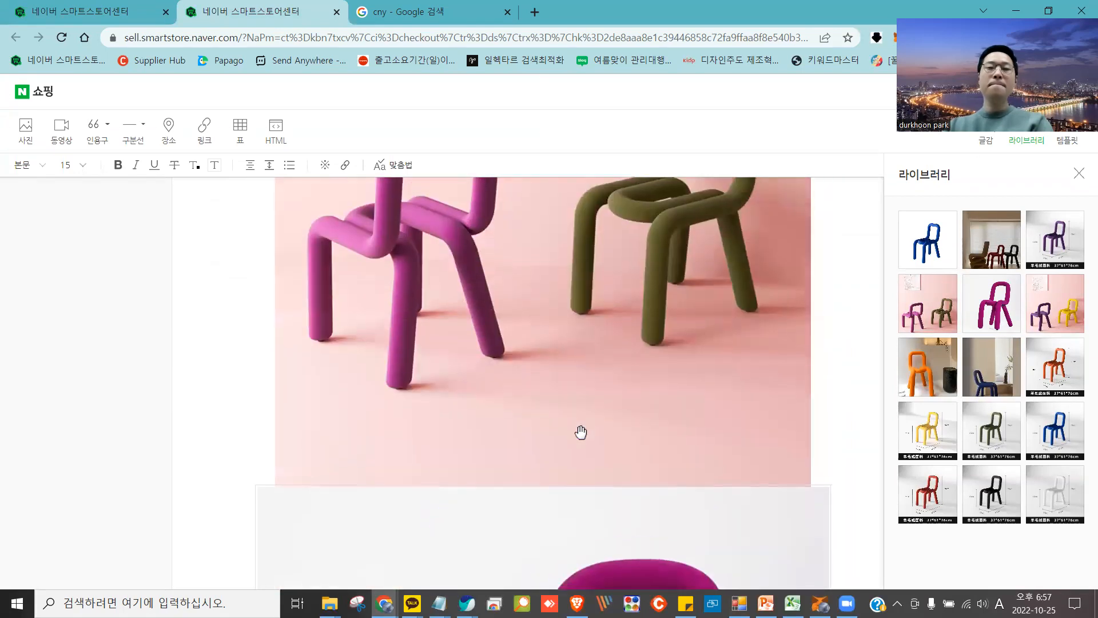
scroll(566, 421, "down", 6)
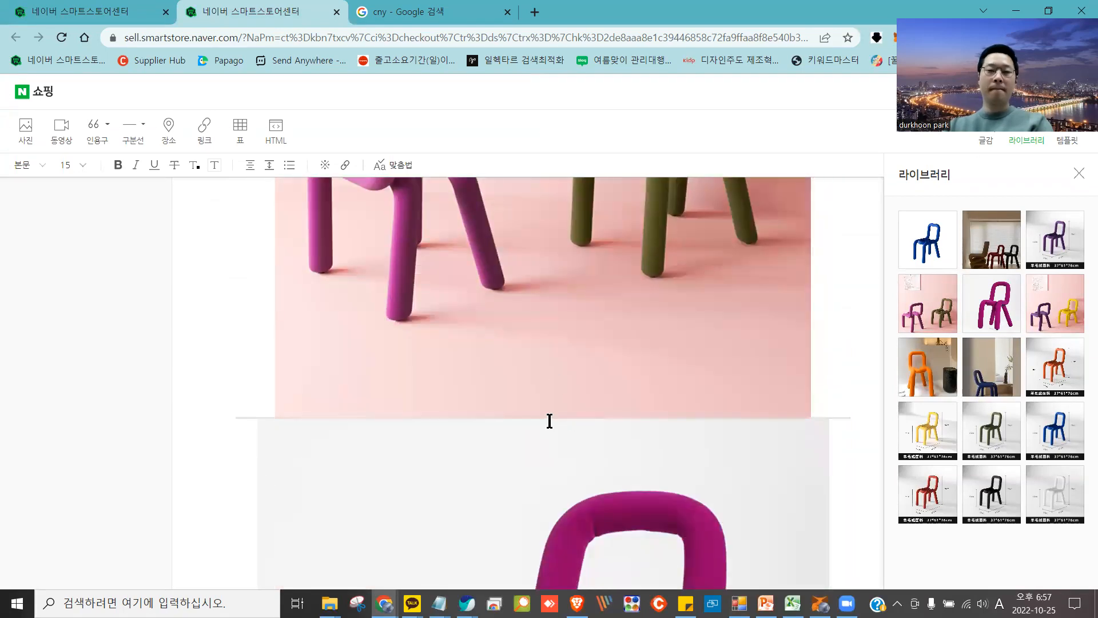
left_click(549, 419)
scroll(556, 420, "up", 5)
scroll(555, 421, "up", 6)
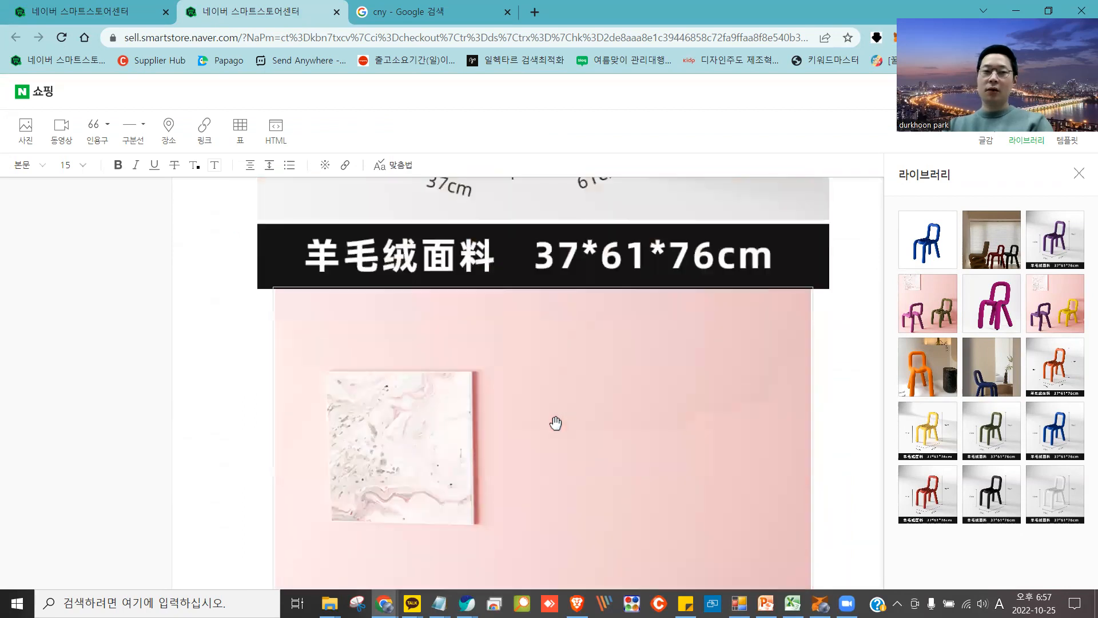
left_click(588, 436)
left_click(600, 510)
scroll(601, 507, "down", 2)
scroll(598, 503, "up", 4)
scroll(597, 502, "up", 15)
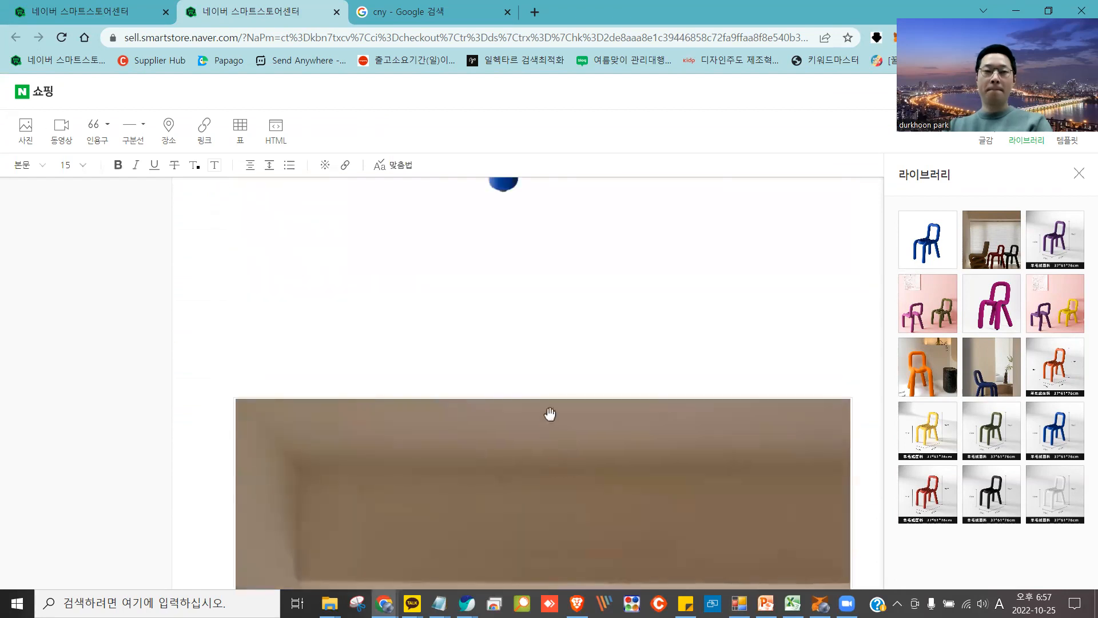
Select the brown room photo and place the caret on the blank line above the blue chair image
left_click(560, 403)
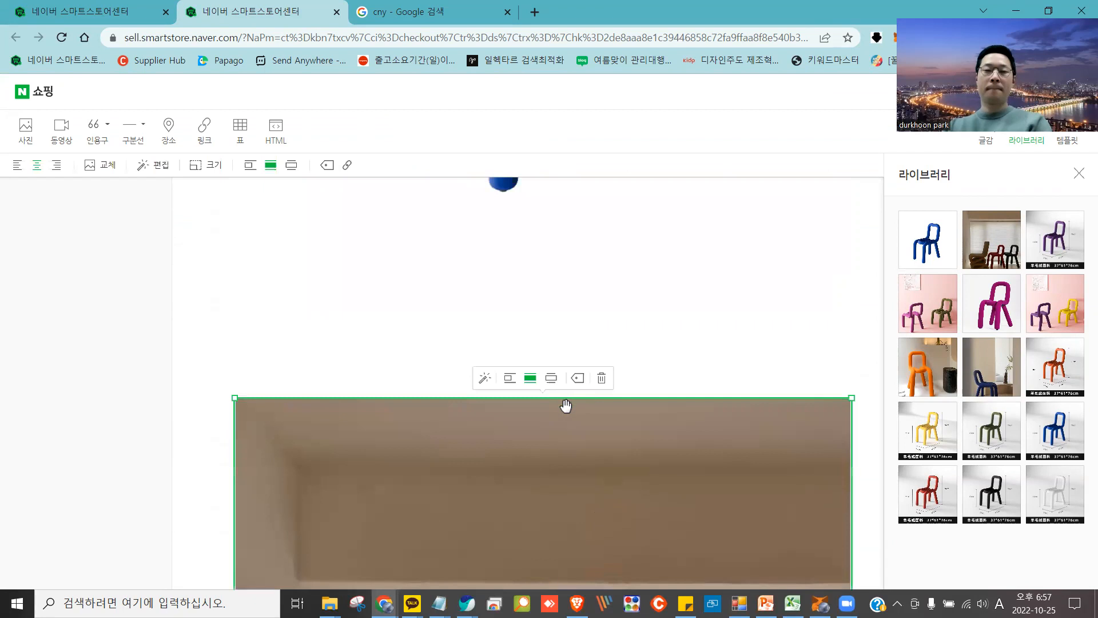
scroll(565, 407, "down", 10)
scroll(567, 412, "up", 15)
scroll(572, 437, "up", 6)
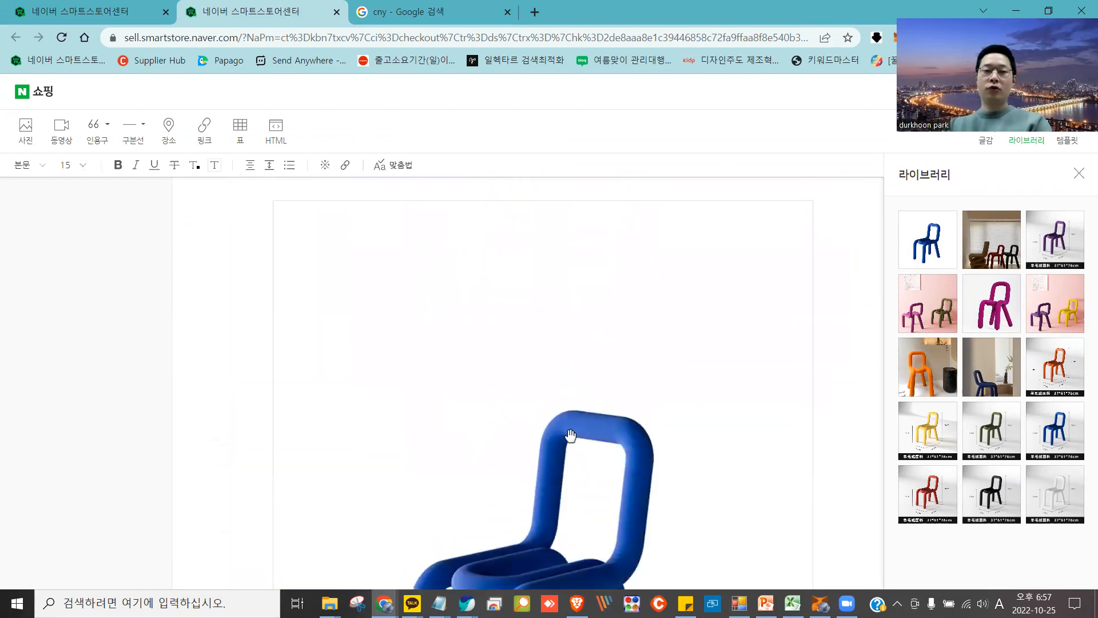
left_click(610, 260)
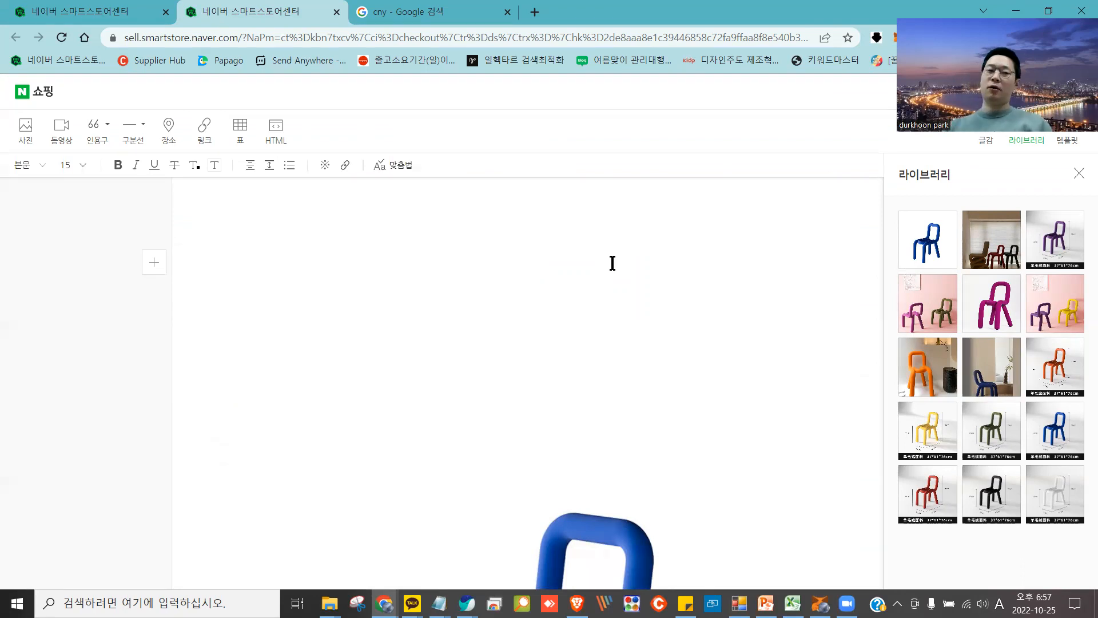
scroll(612, 289, "down", 20)
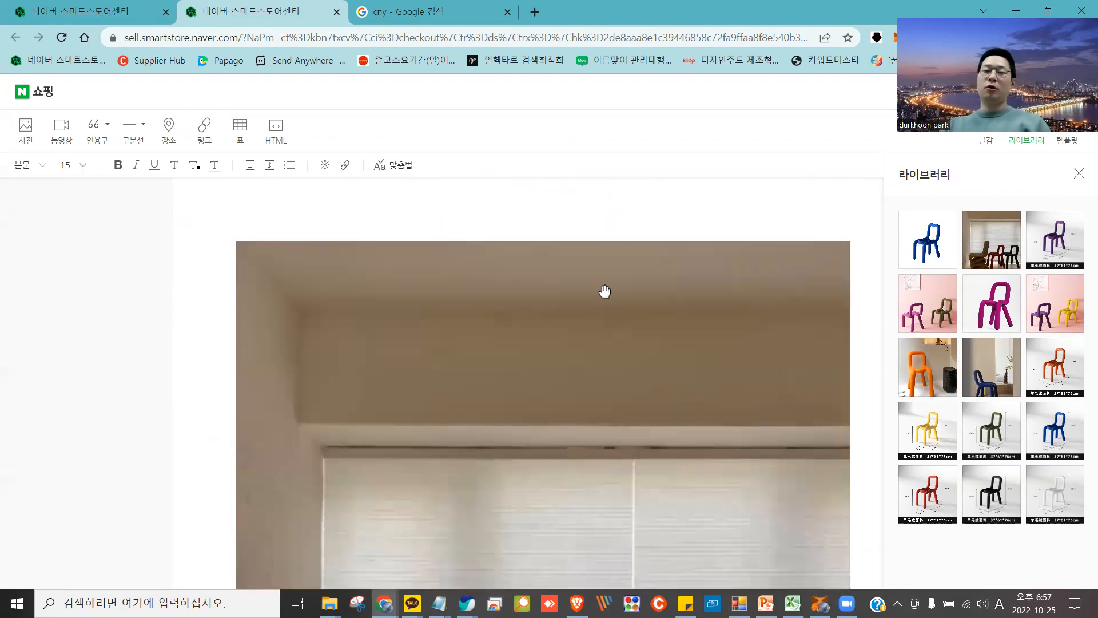
scroll(595, 297, "down", 12)
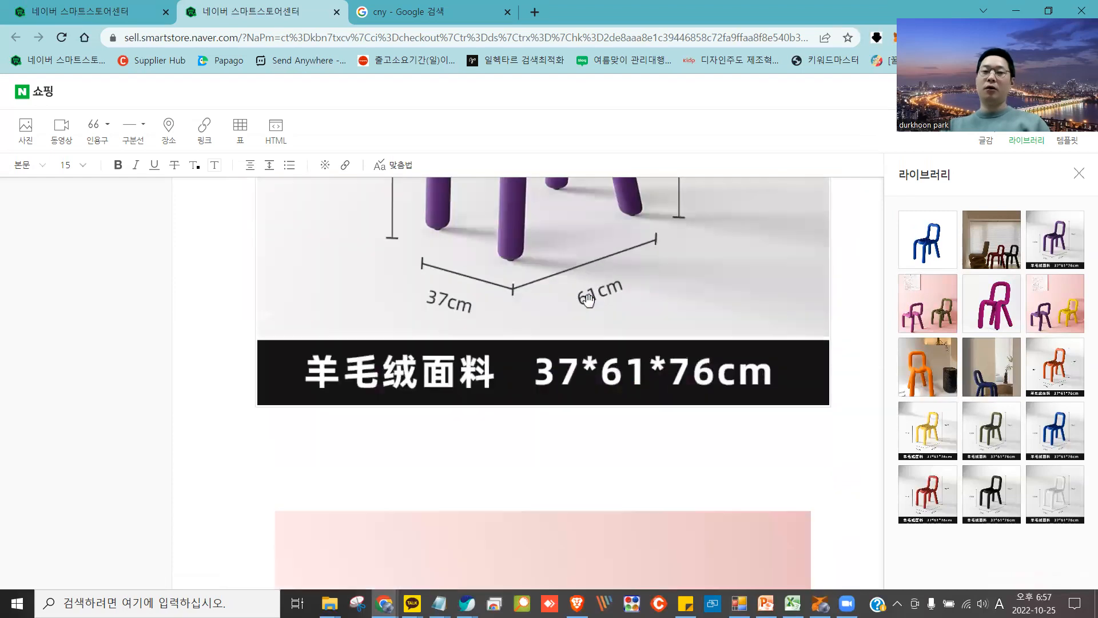
scroll(521, 381, "up", 3)
scroll(521, 382, "up", 1)
mouse_move(419, 326)
left_mouse_down()
mouse_move(454, 449)
mouse_move(347, 304)
mouse_move(850, 361)
mouse_move(455, 430)
left_mouse_up()
Open the purple chair dimension image below the 37*61*76cm banner in the photo editor
right_click(454, 426)
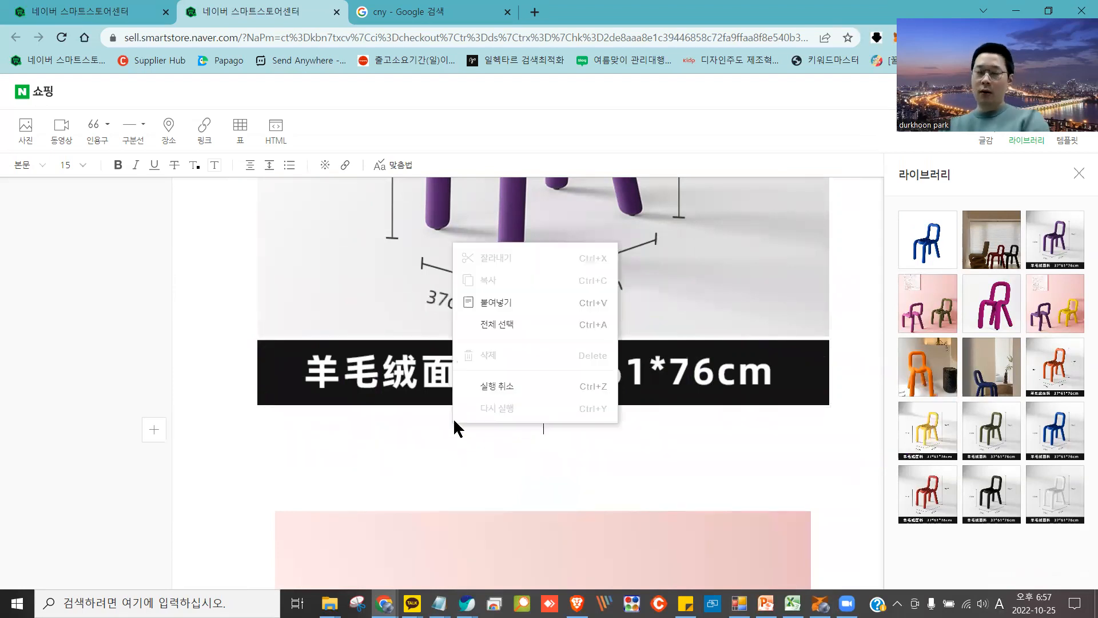
left_click(426, 444)
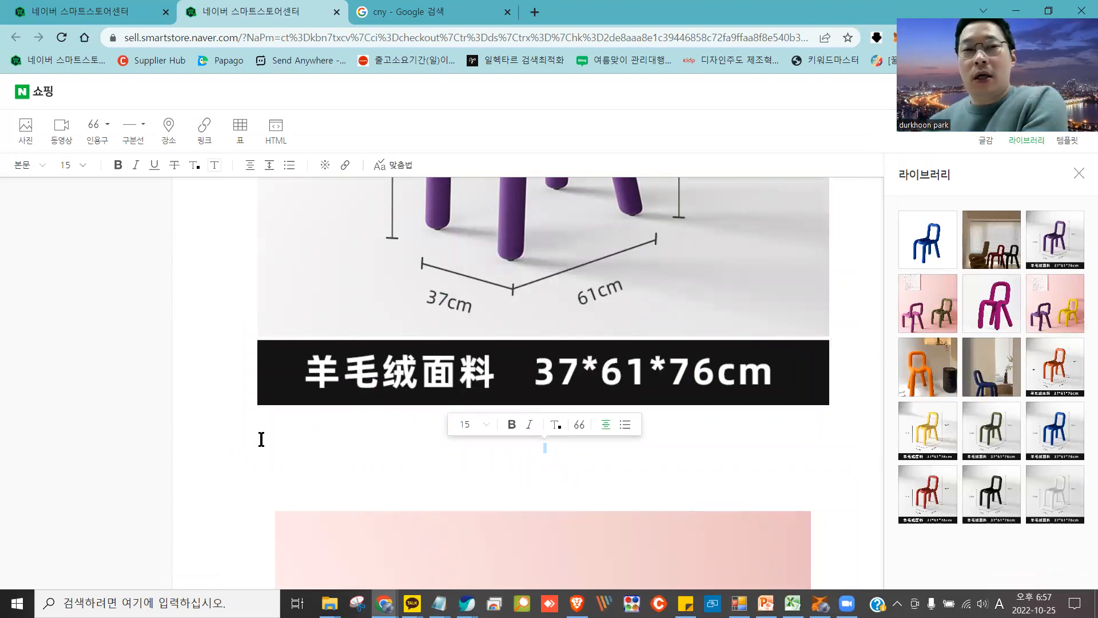
left_click(544, 303)
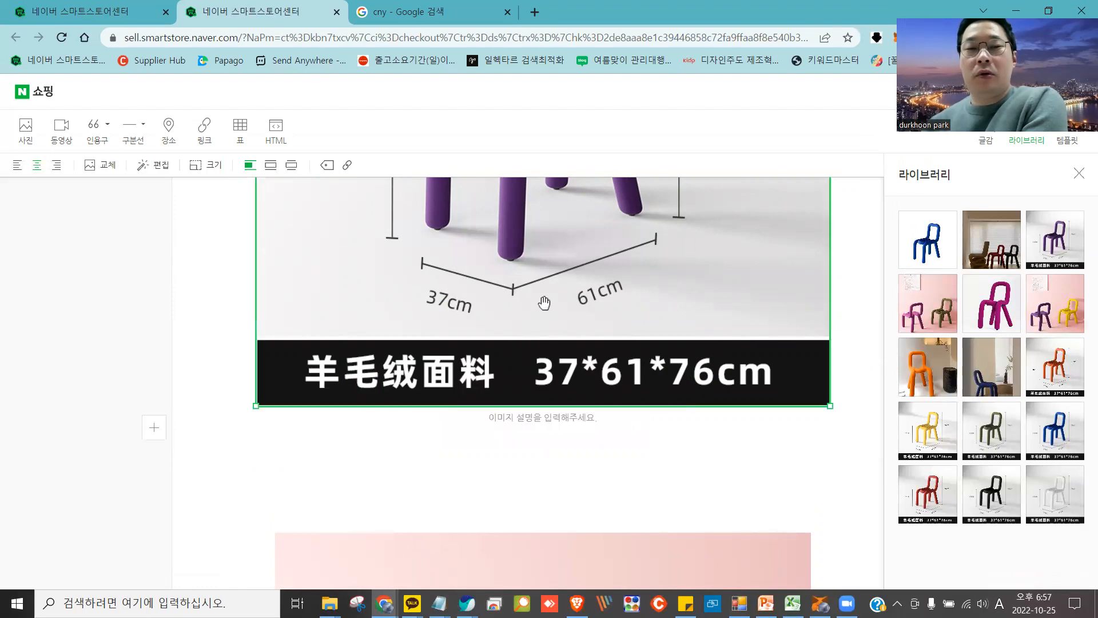
double_click(551, 278)
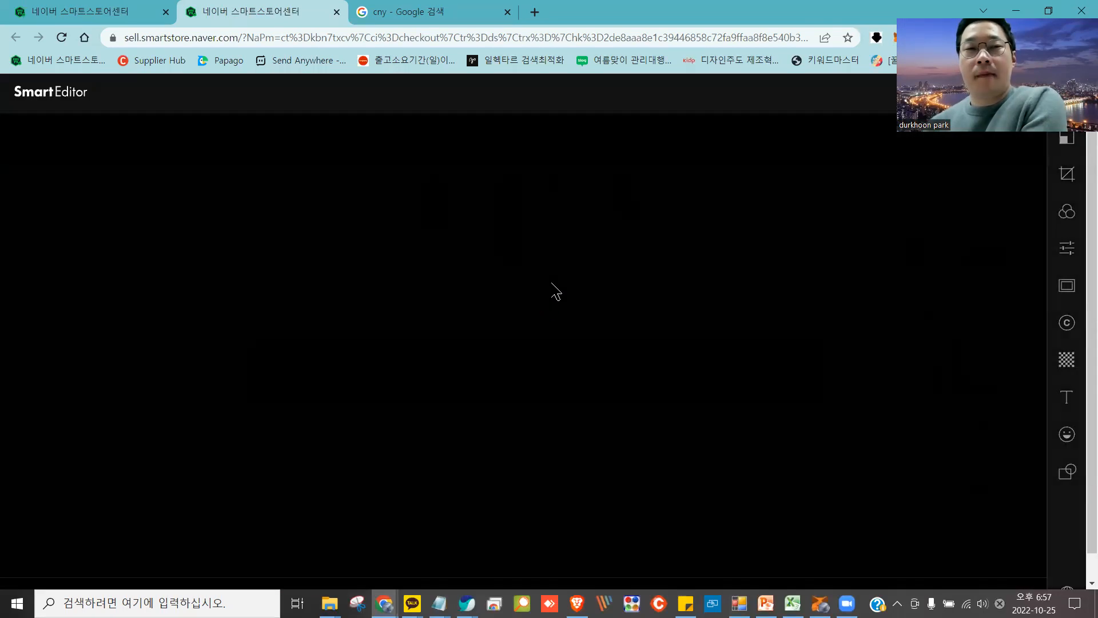
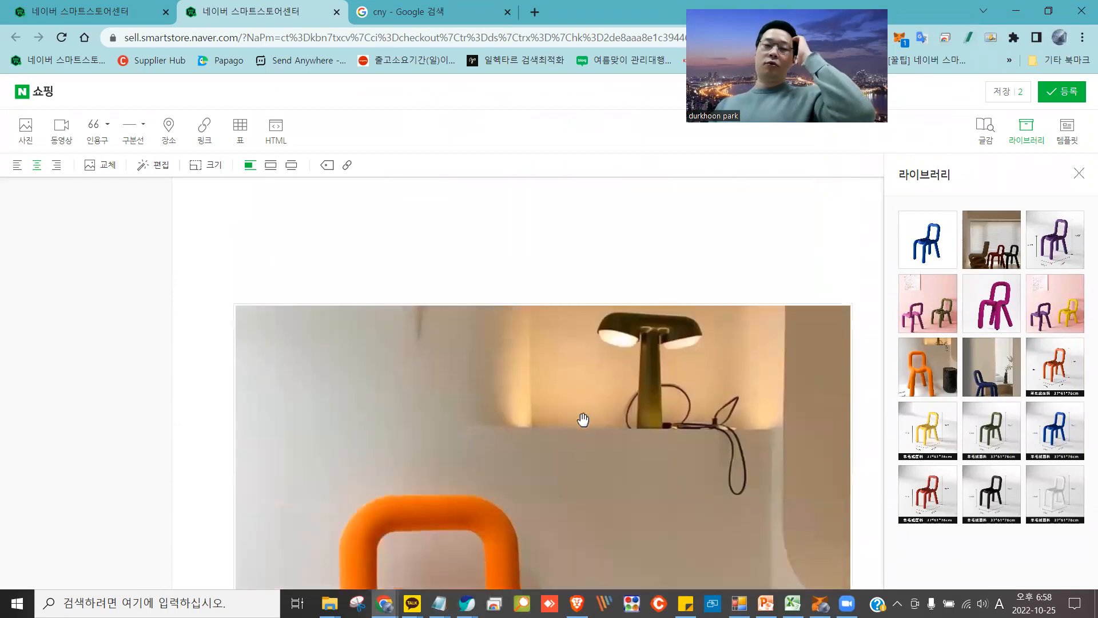
Scroll down to the yellow 37*61*76cm chair size image and open it in the photo editor
scroll(580, 426, "down", 3)
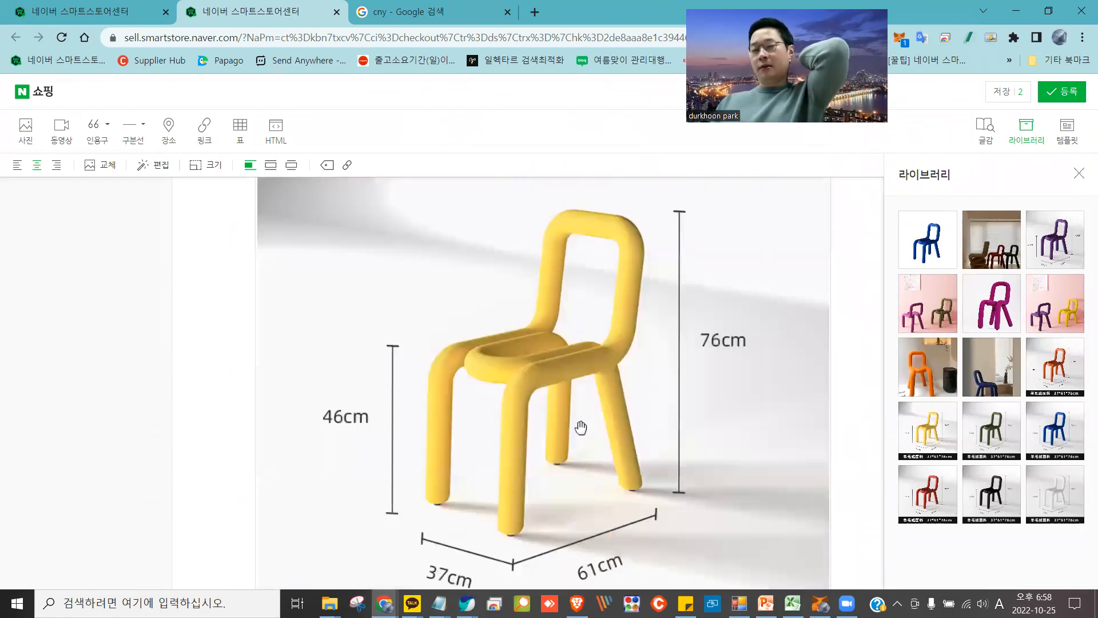
scroll(614, 393, "down", 5)
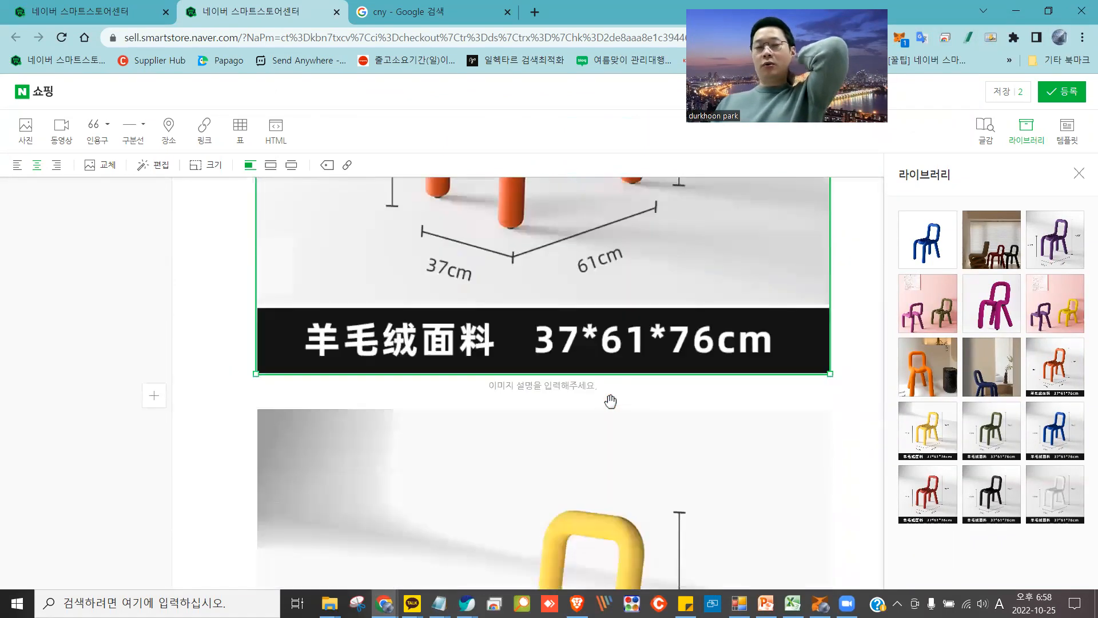
mouse_move(595, 279)
left_mouse_down()
mouse_move(569, 407)
mouse_move(577, 254)
left_mouse_up()
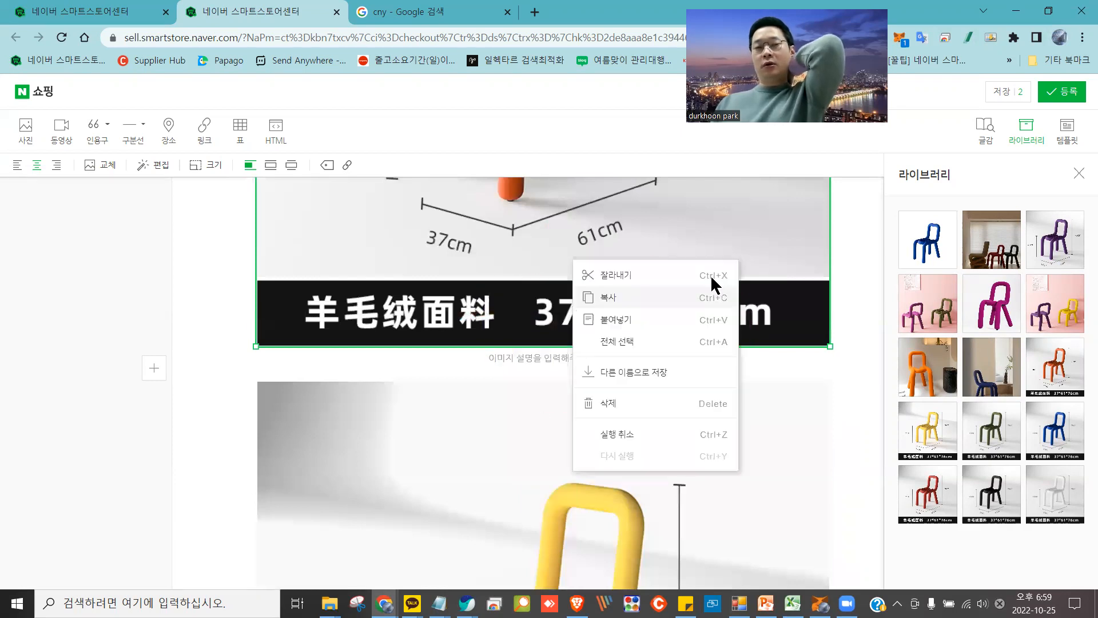
left_click(711, 275)
double_click(652, 318)
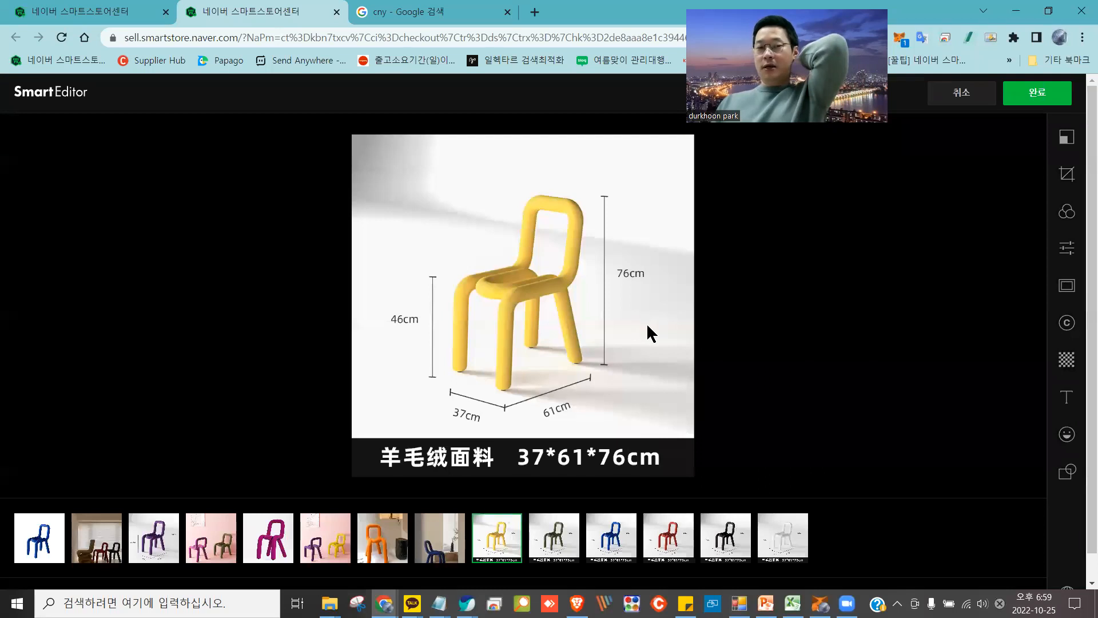
Switch to the green chair image, check its 크기 resize panel, then finish editing with 완료
left_click(555, 543)
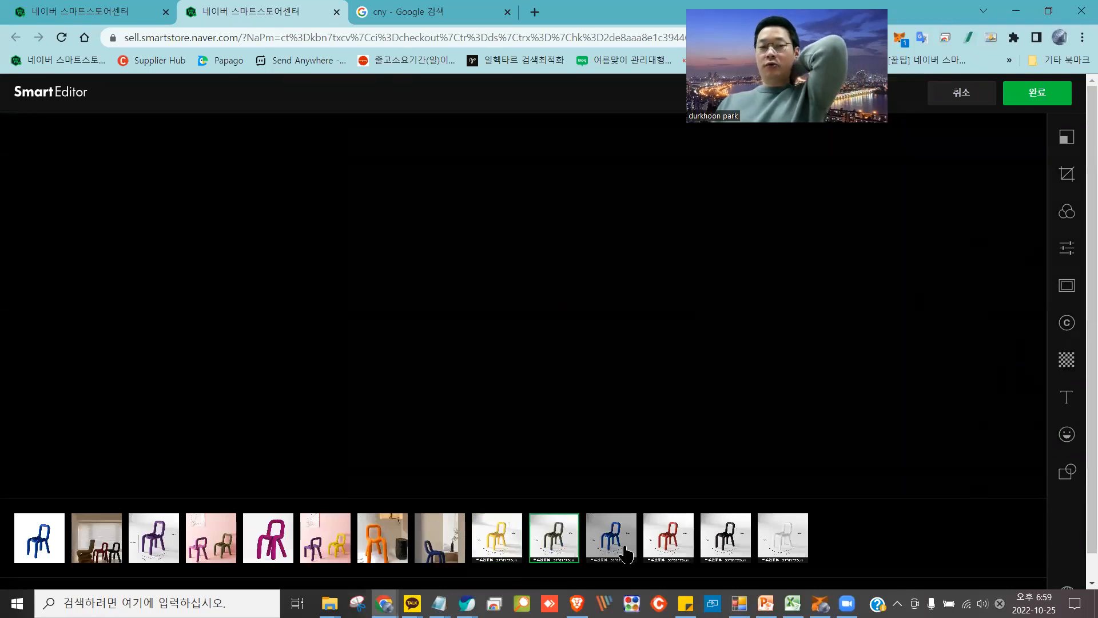
scroll(1084, 245, "down", 1)
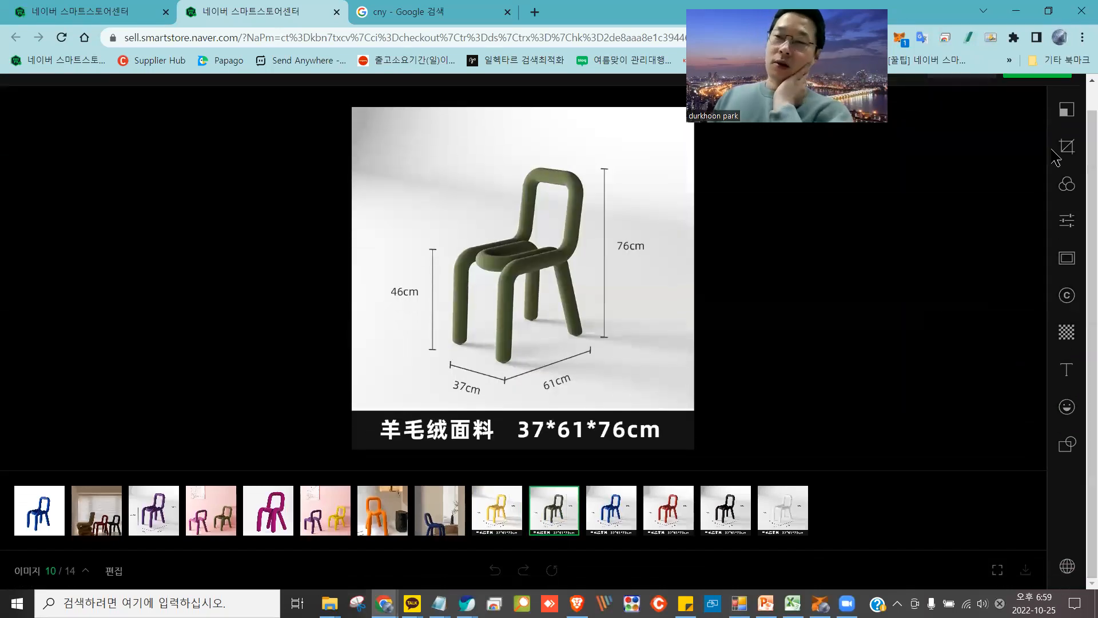
scroll(1062, 143, "up", 1)
left_click(1067, 137)
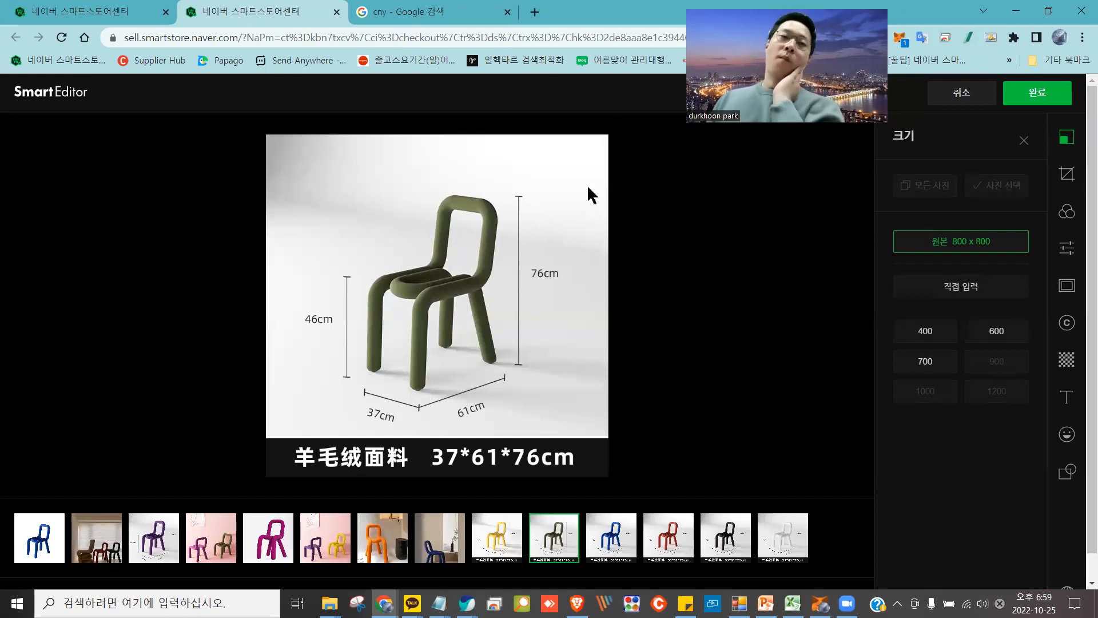
scroll(592, 195, "down", 1)
scroll(486, 424, "up", 1)
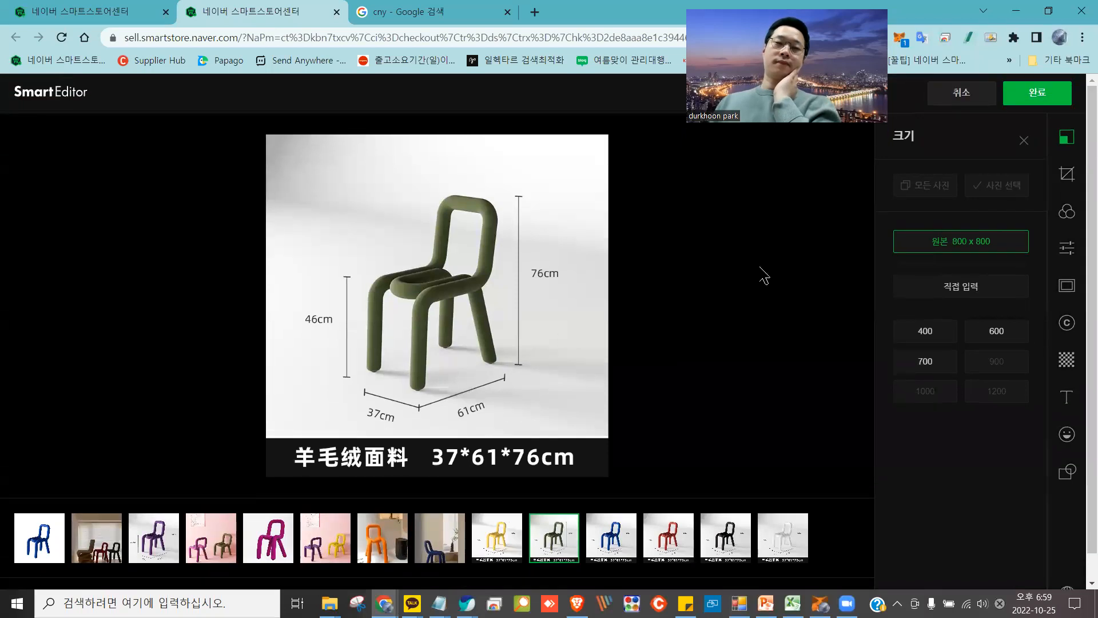
left_click(1037, 97)
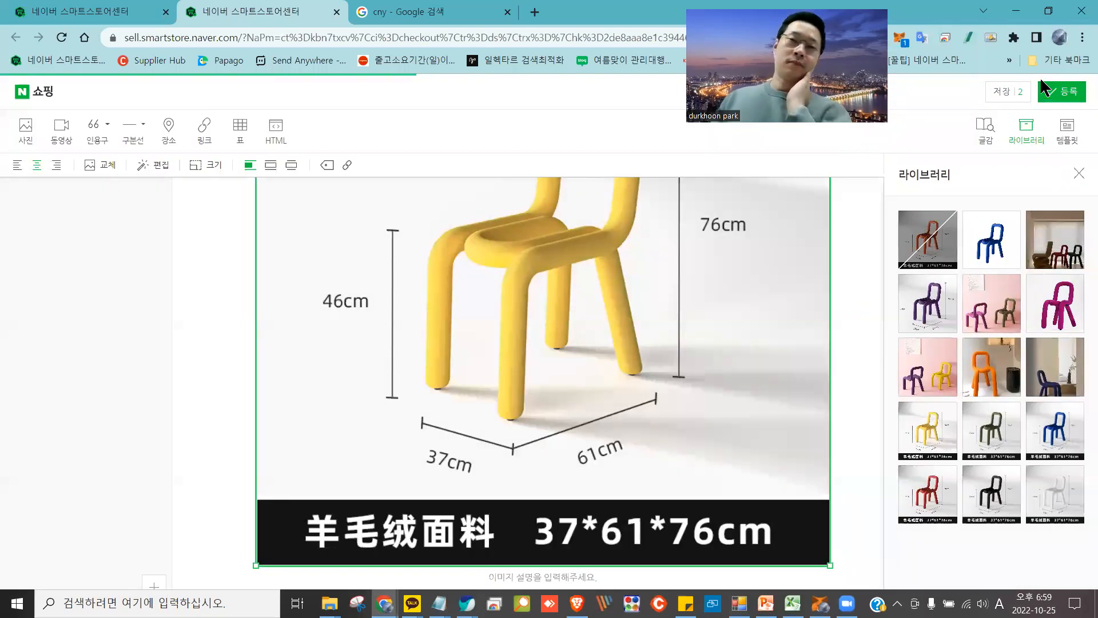
Back on the detail page, select the green chair image and reopen it in the photo editor
right_click(854, 80)
left_click(124, 351)
scroll(231, 338, "down", 10)
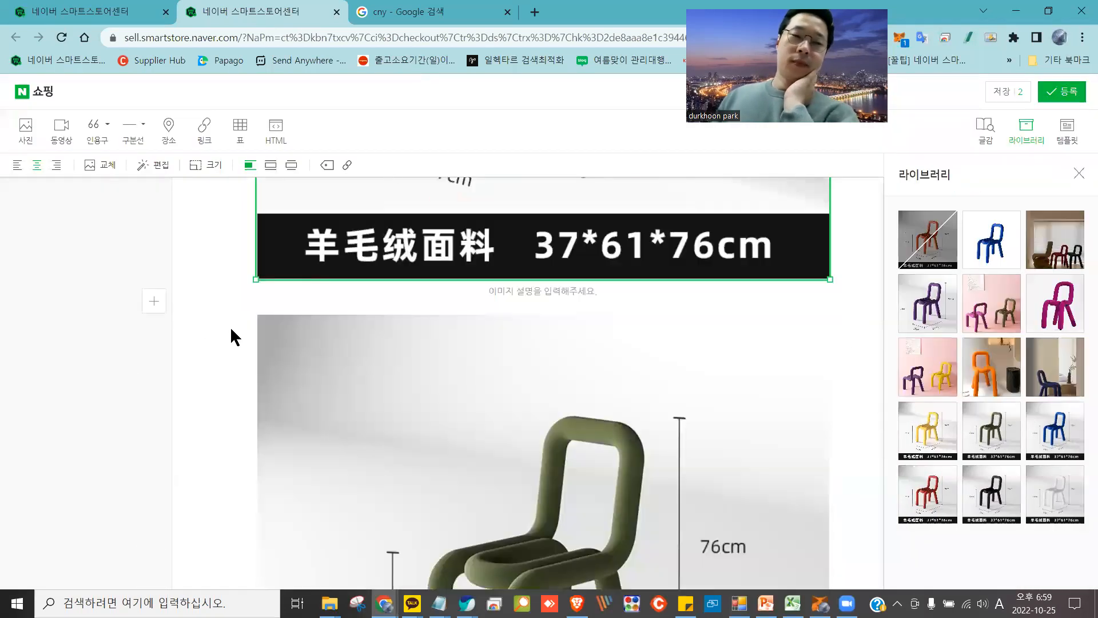
left_click(463, 263)
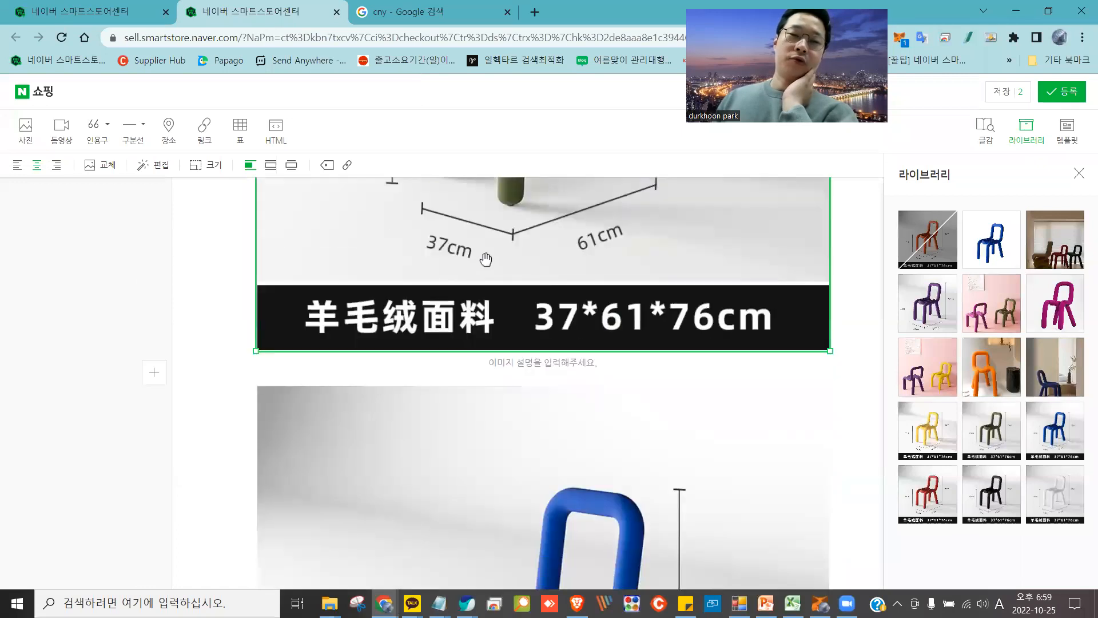
double_click(486, 258)
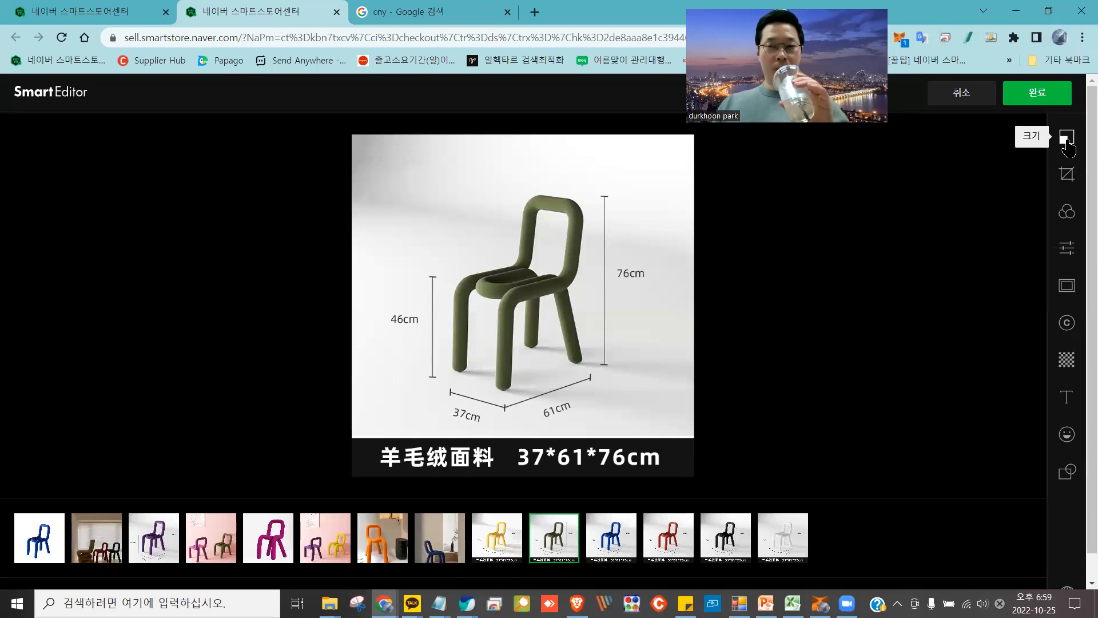
Crop the black caption bar off the green chair image's bottom and keep the edited image
left_click(1068, 172)
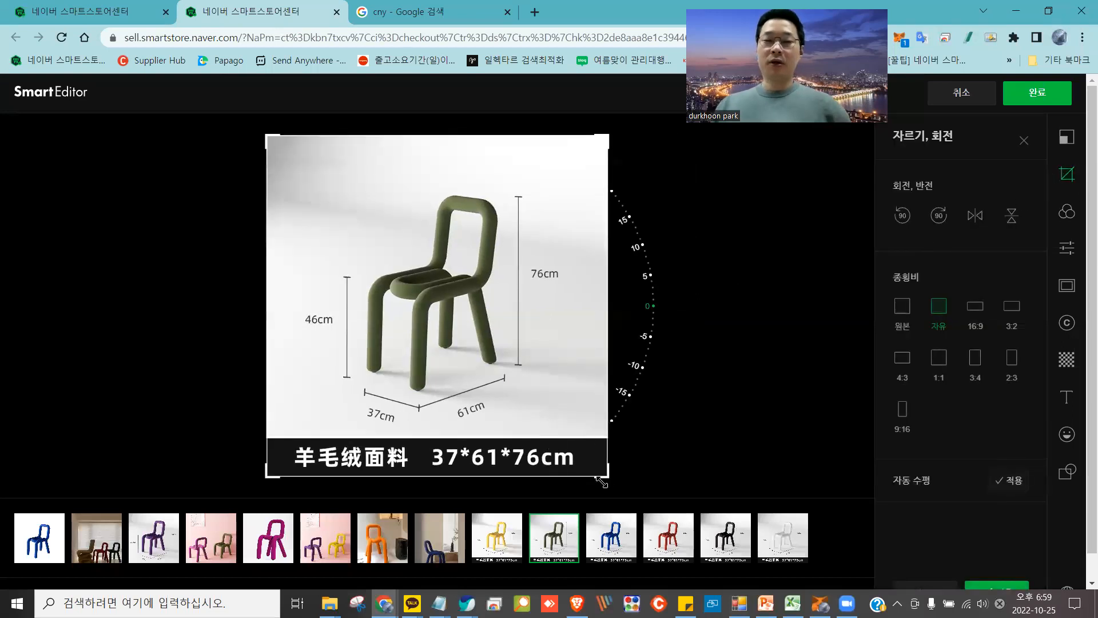
left_click_drag(599, 472, 611, 434)
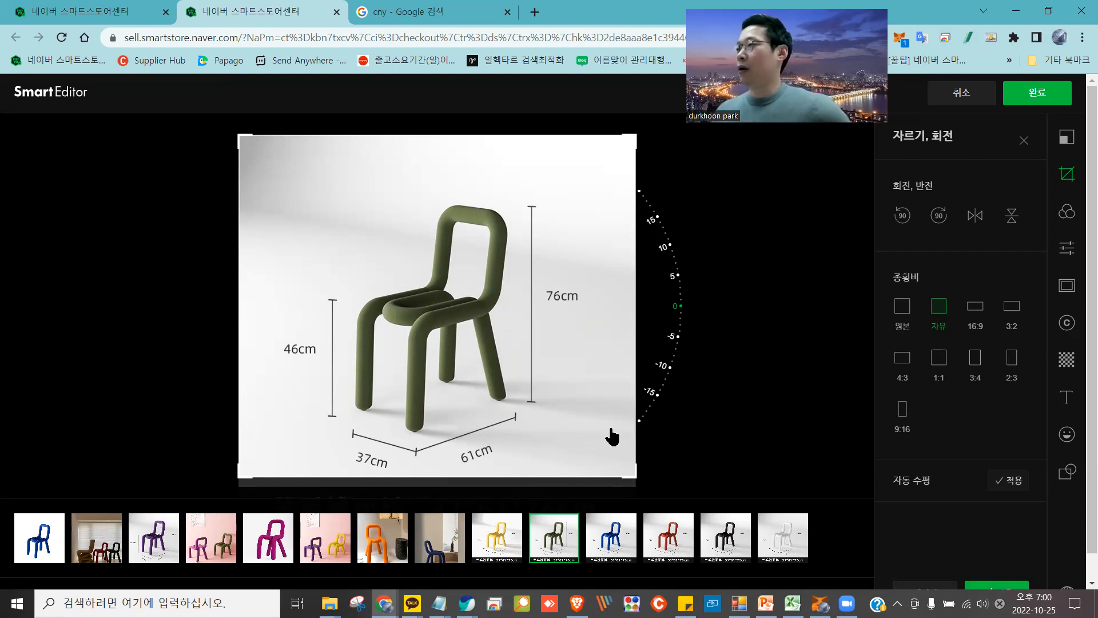
left_click(1027, 98)
left_click(566, 382)
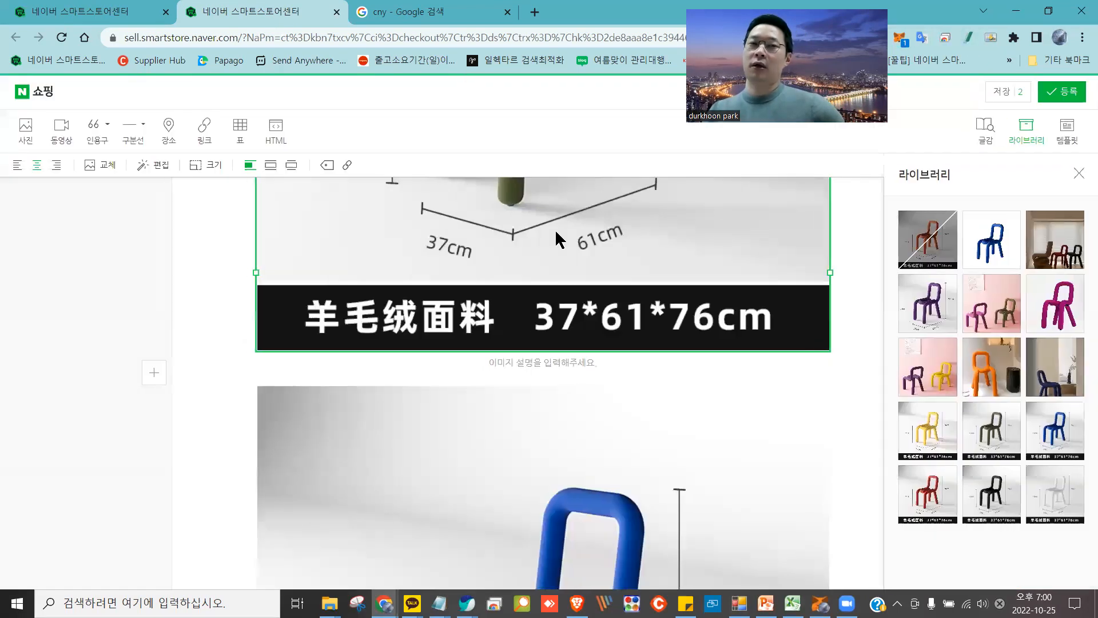
scroll(637, 319, "down", 5)
scroll(636, 318, "down", 4)
left_click(579, 283)
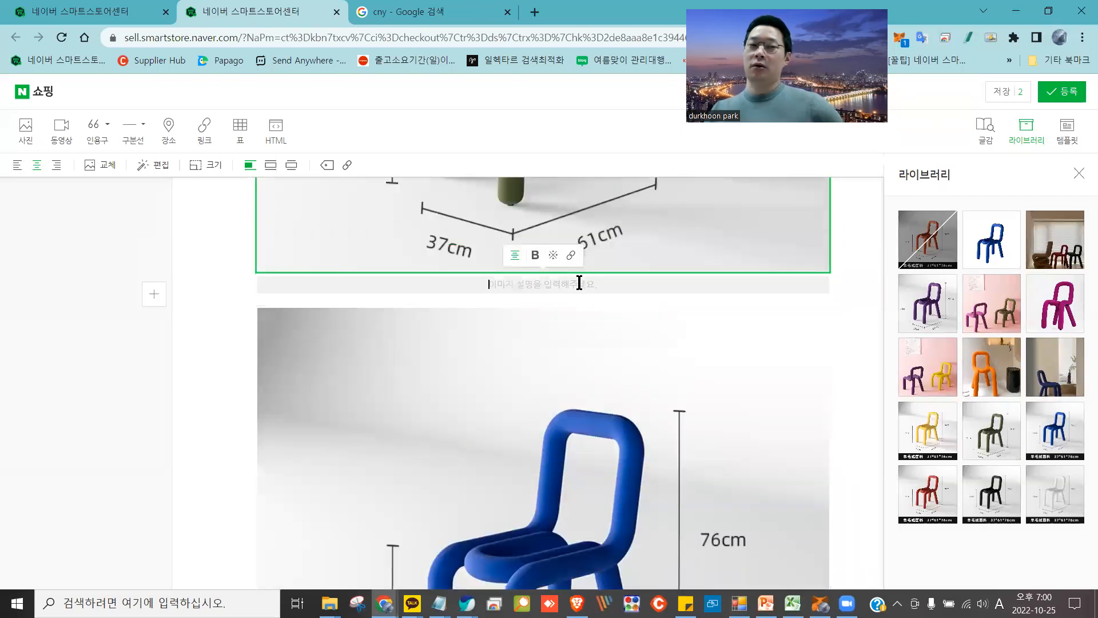
key("Return")
scroll(582, 289, "down", 6)
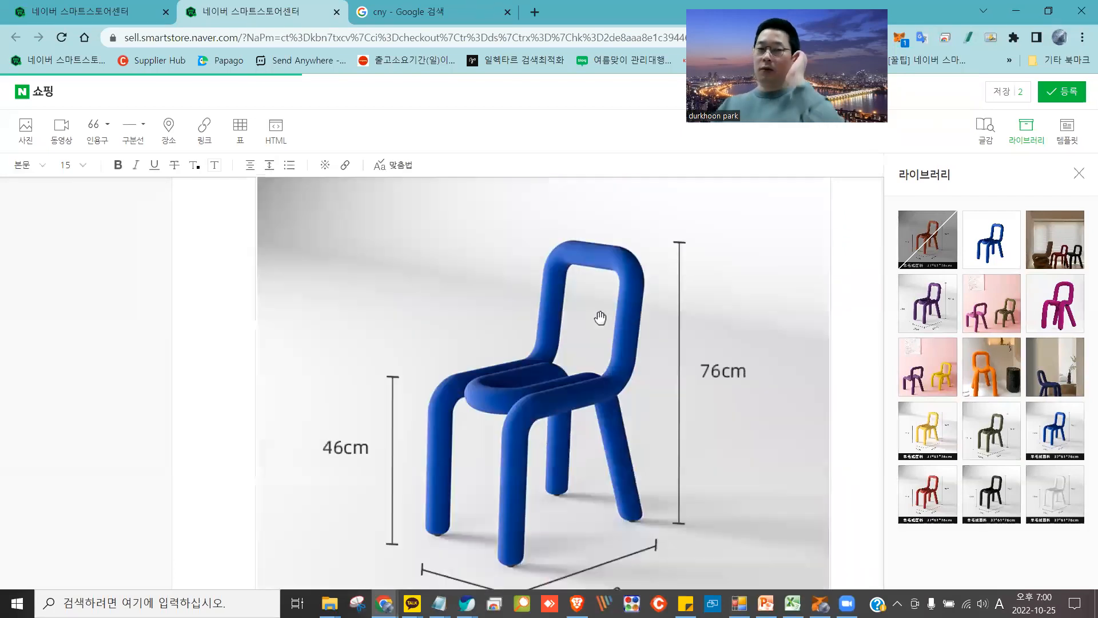
scroll(598, 318, "down", 5)
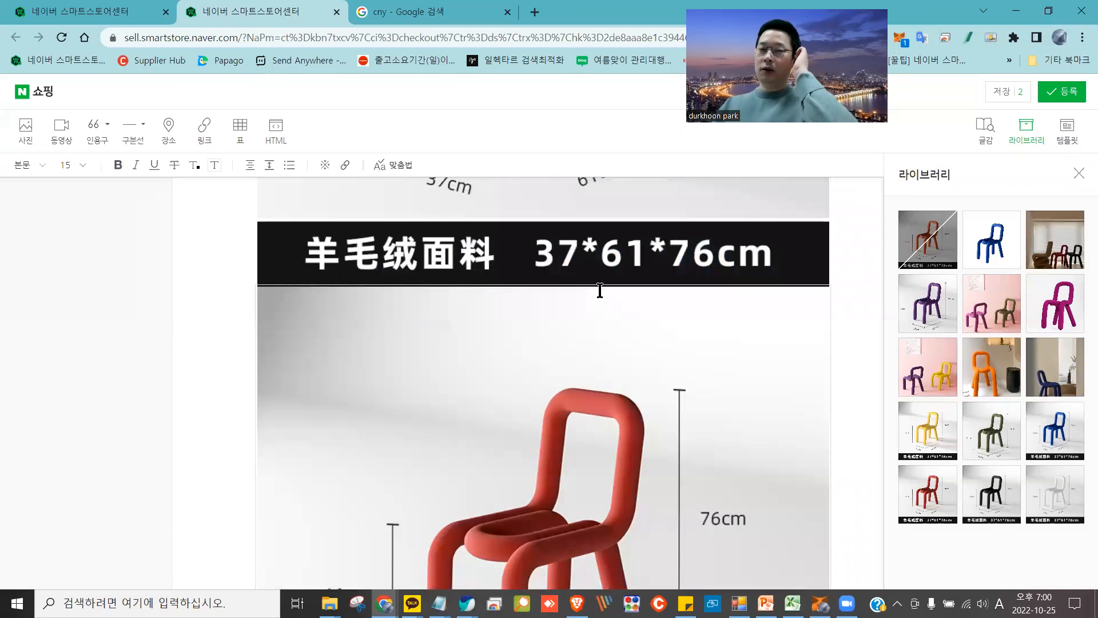
type("₩₩")
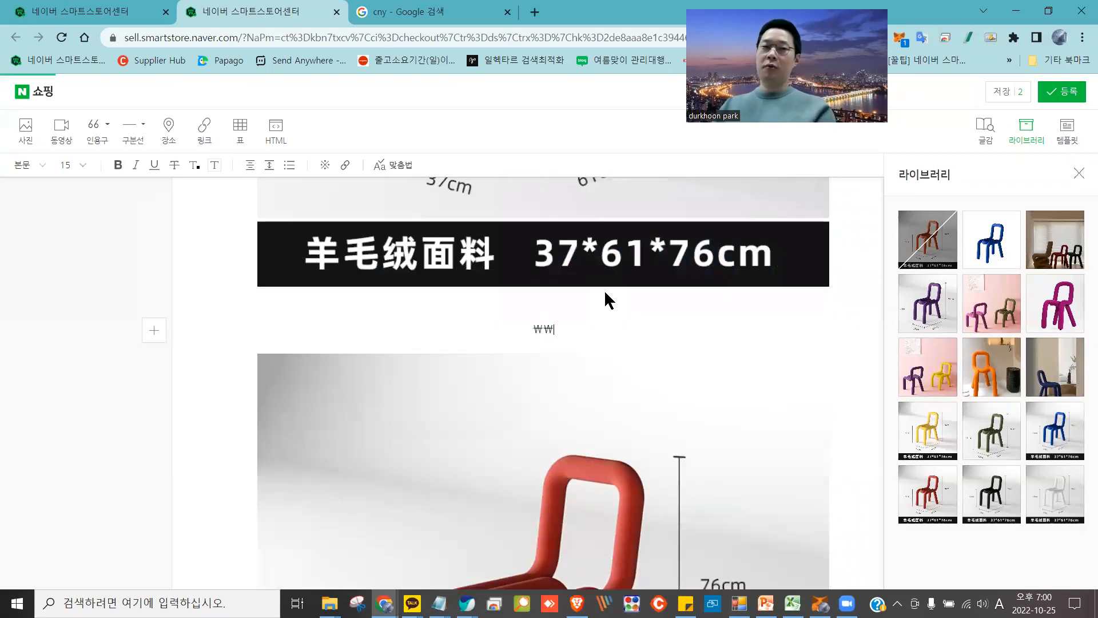
left_click_drag(573, 328, 506, 335)
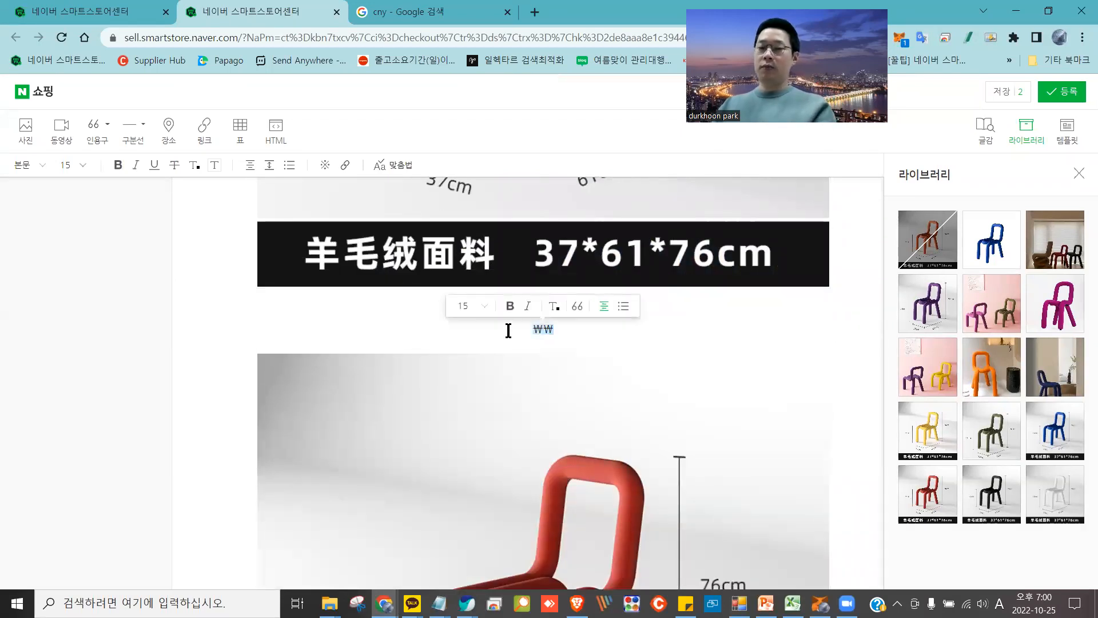
key("BackSpace")
scroll(576, 333, "up", 4)
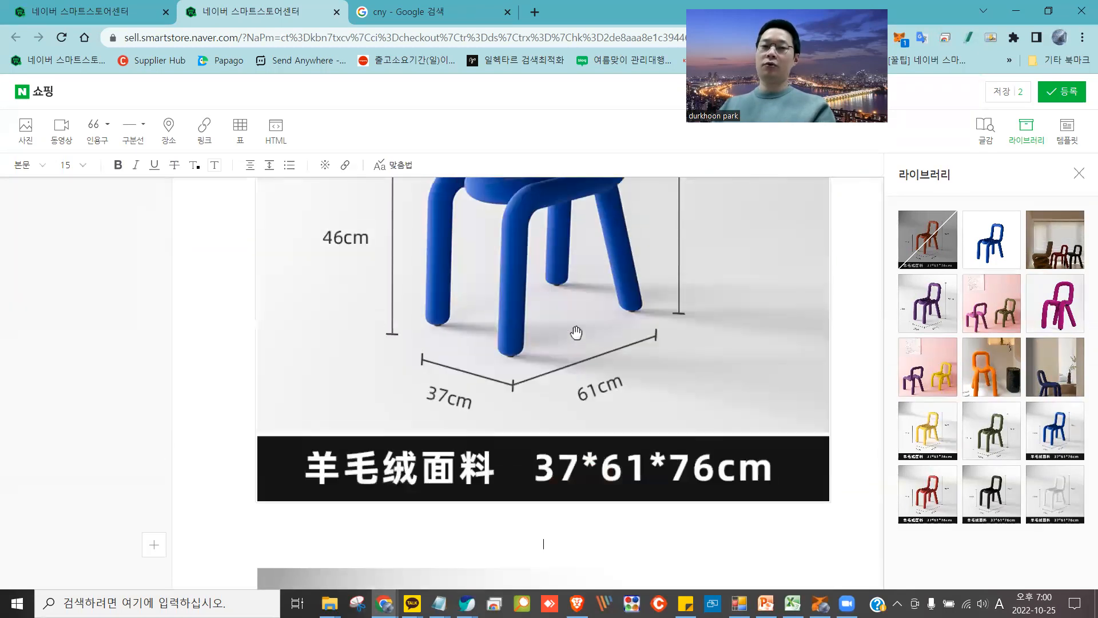
scroll(576, 333, "down", 10)
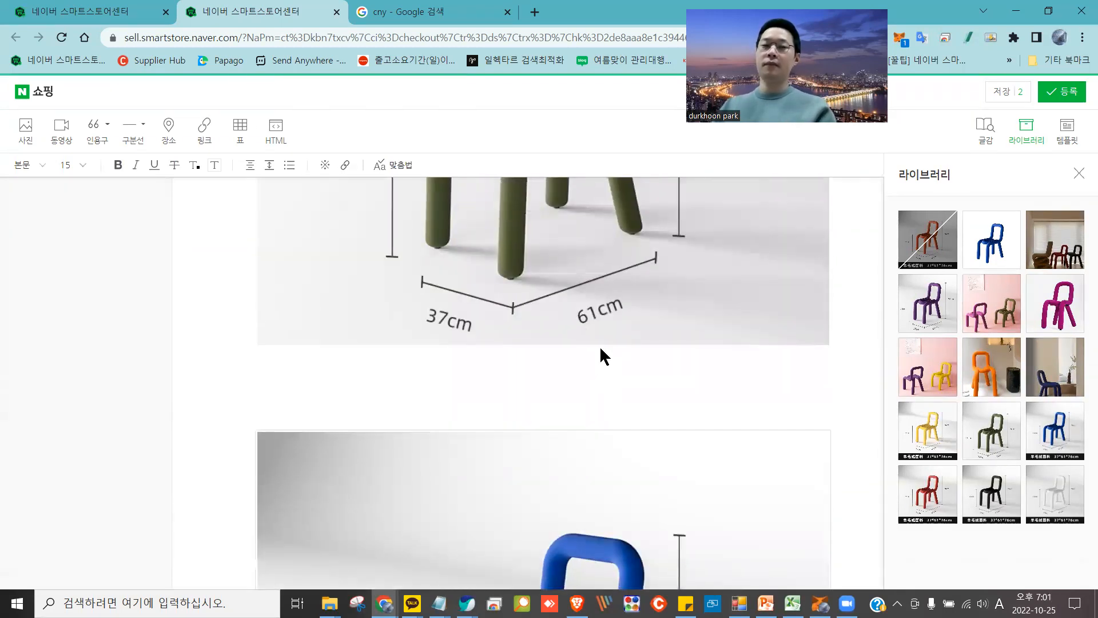
scroll(600, 346, "up", 3)
scroll(599, 345, "up", 3)
scroll(600, 345, "down", 3)
mouse_move(584, 396)
left_mouse_down()
mouse_move(441, 559)
mouse_move(570, 388)
left_mouse_up()
left_click(481, 338)
scroll(530, 351, "up", 3)
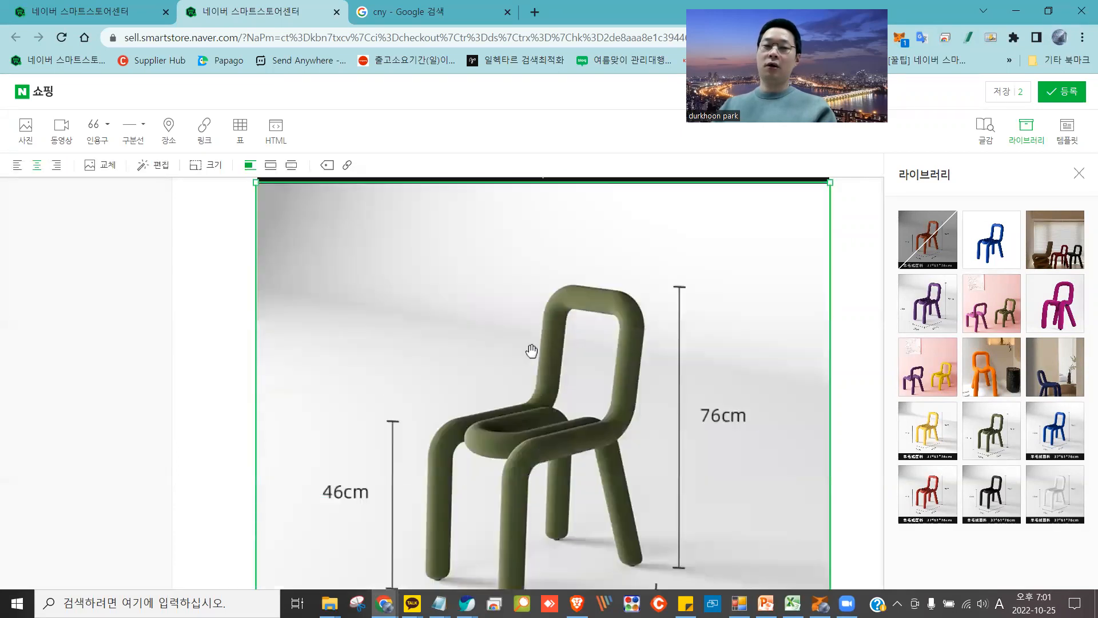
scroll(554, 361, "down", 10)
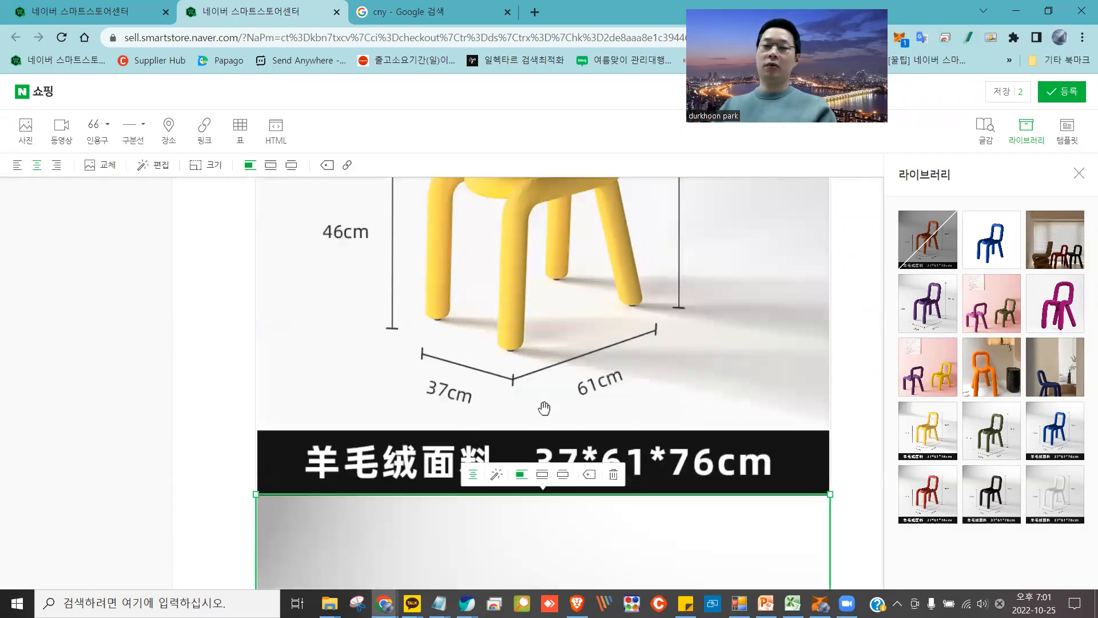
mouse_move(531, 387)
left_mouse_down()
mouse_move(468, 349)
mouse_move(441, 452)
mouse_move(418, 441)
left_mouse_up()
scroll(229, 377, "down", 6)
right_click(226, 376)
left_click(215, 326)
scroll(218, 332, "down", 15)
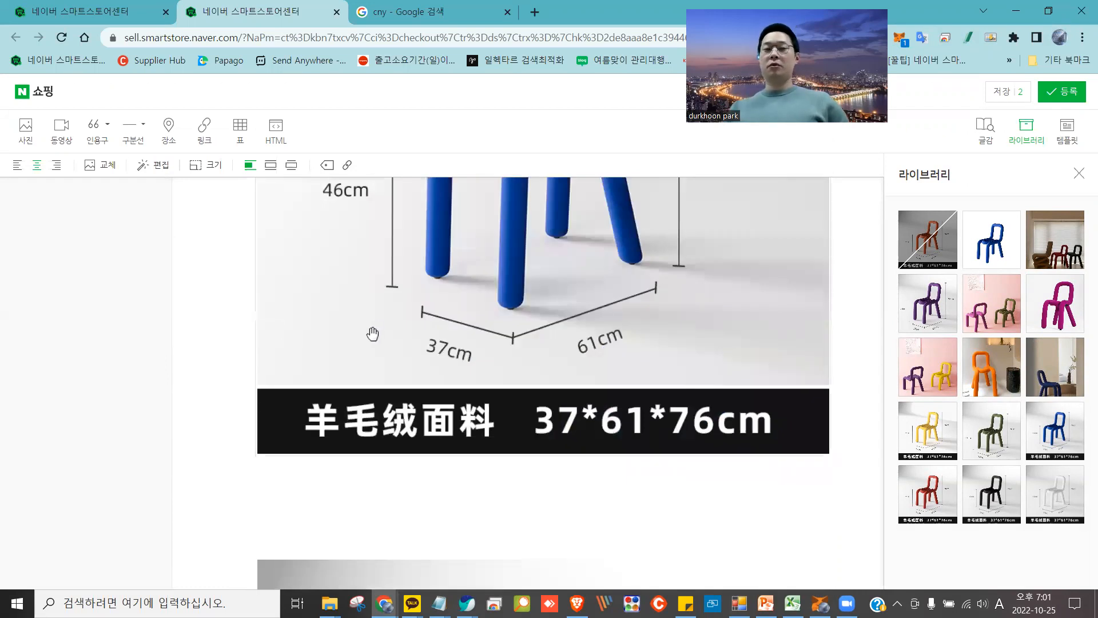
scroll(365, 346, "down", 3)
scroll(365, 346, "down", 12)
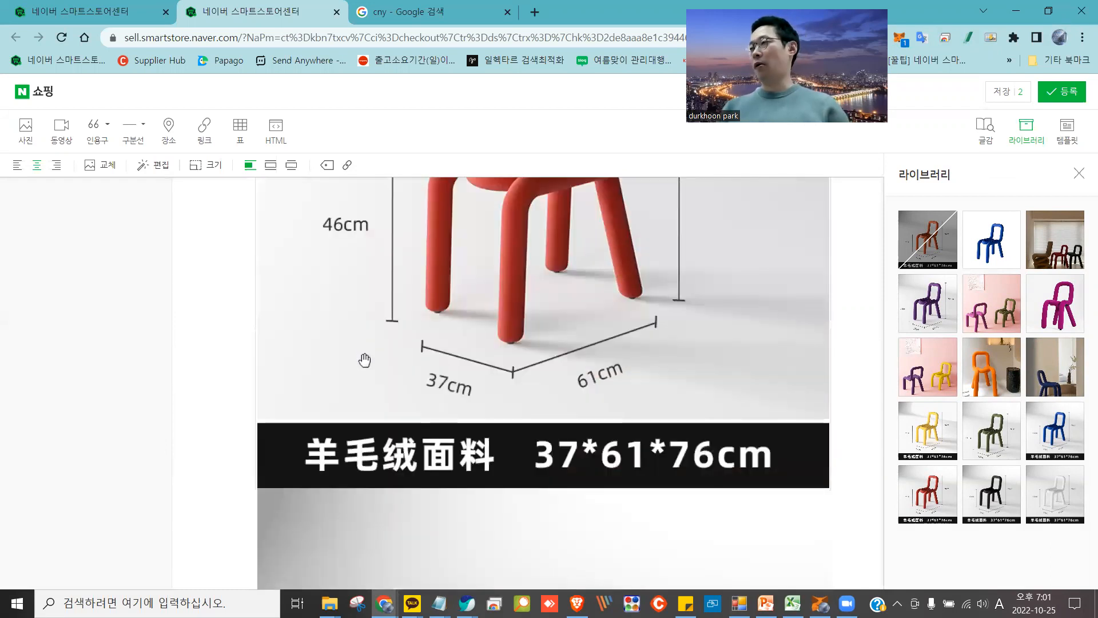
scroll(364, 361, "down", 20)
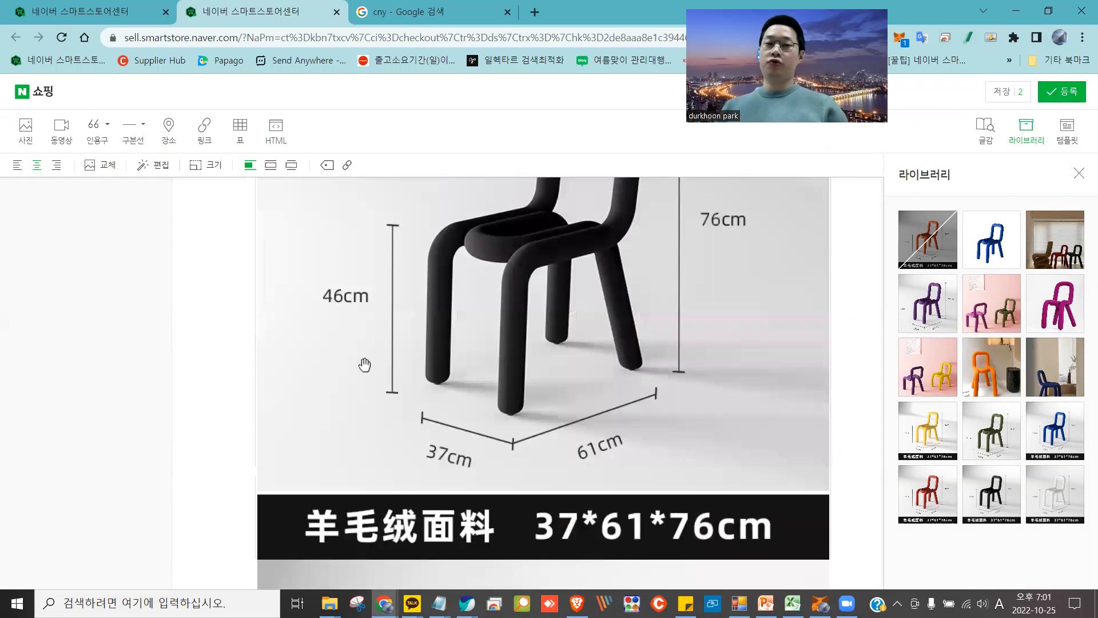
scroll(364, 367, "down", 3)
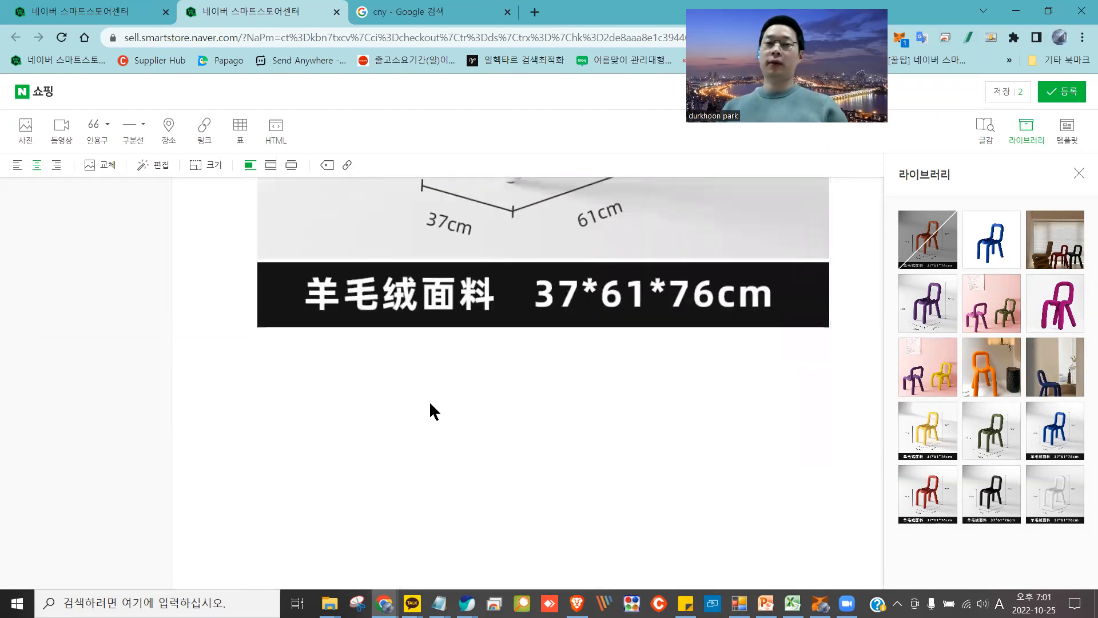
left_click(570, 392)
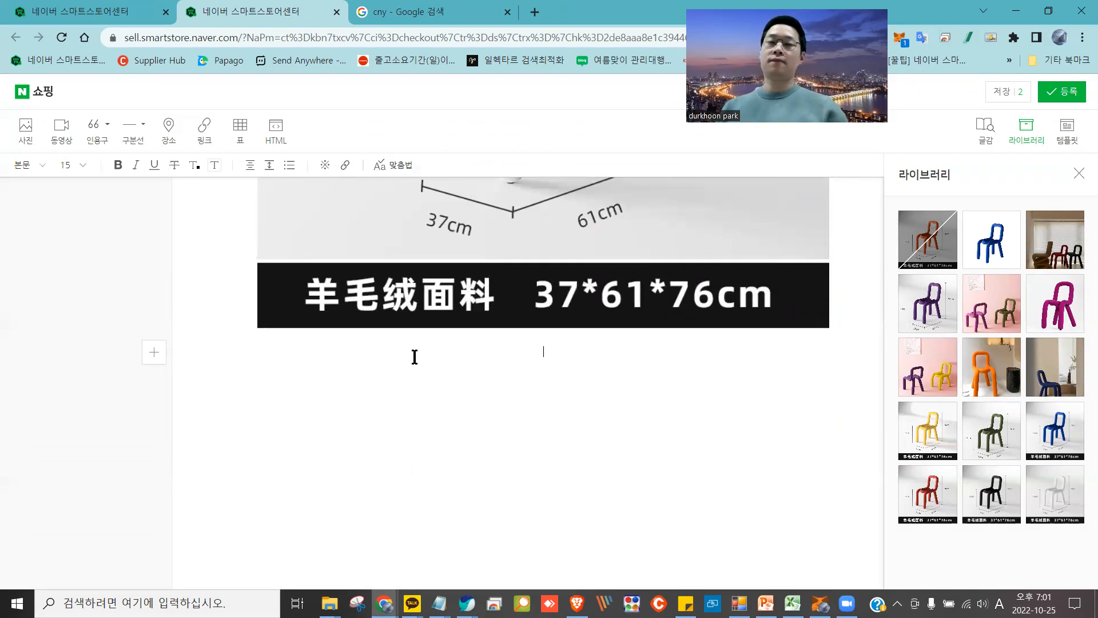
scroll(564, 408, "up", 2)
scroll(563, 411, "down", 2)
scroll(562, 412, "up", 7)
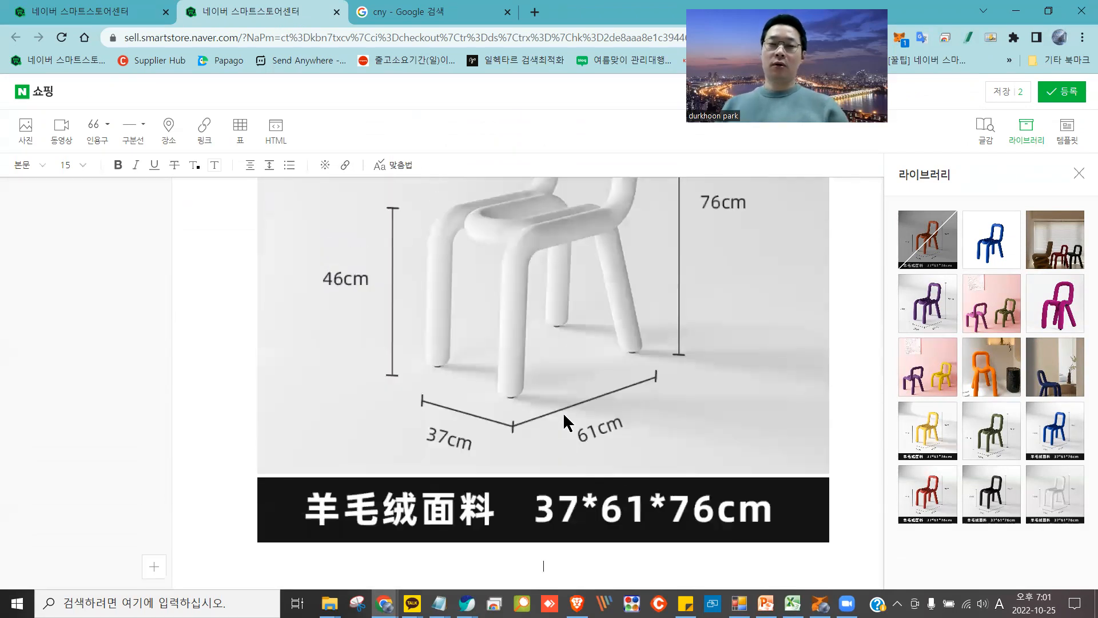
scroll(563, 412, "down", 7)
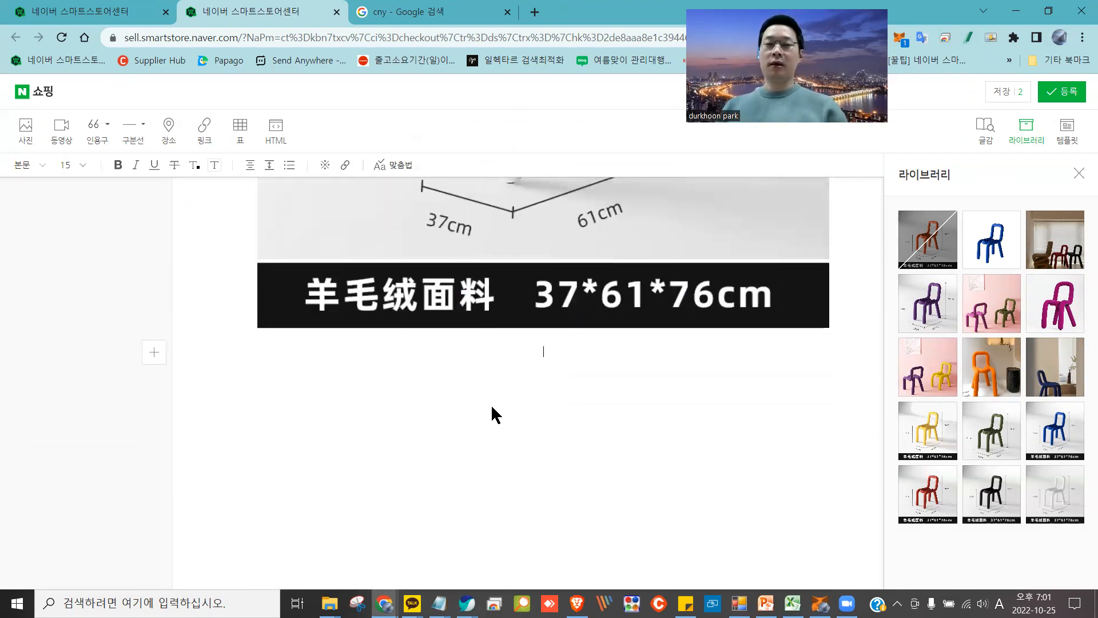
Open naver.com in a new tab alongside the Smart Store editor
left_click(533, 12)
type("ㅜ")
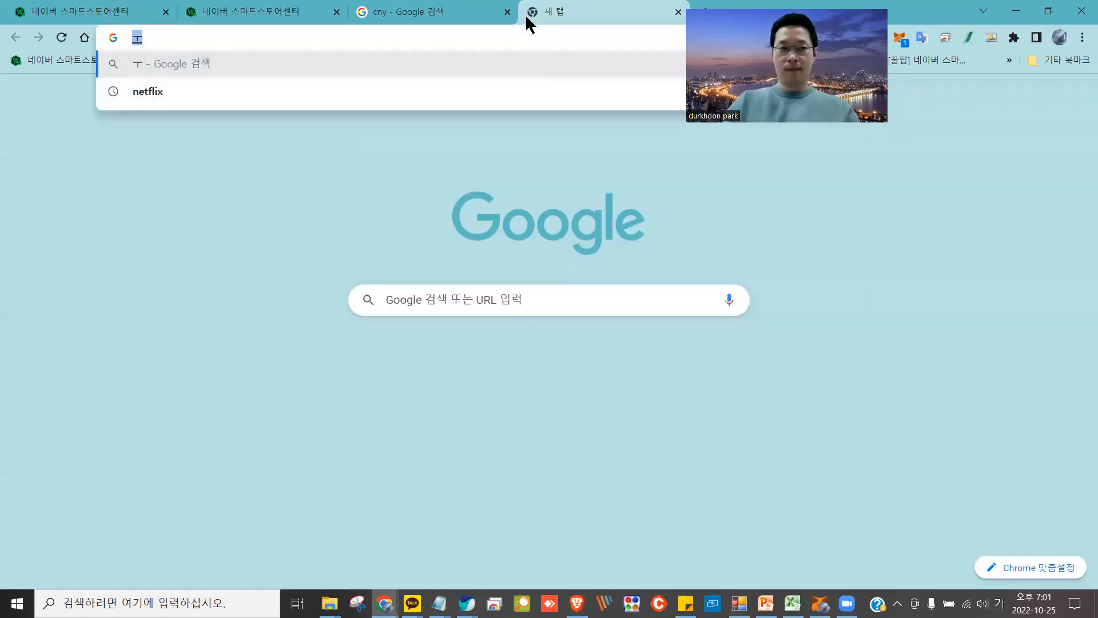
key("BackSpace")
type("naver.com")
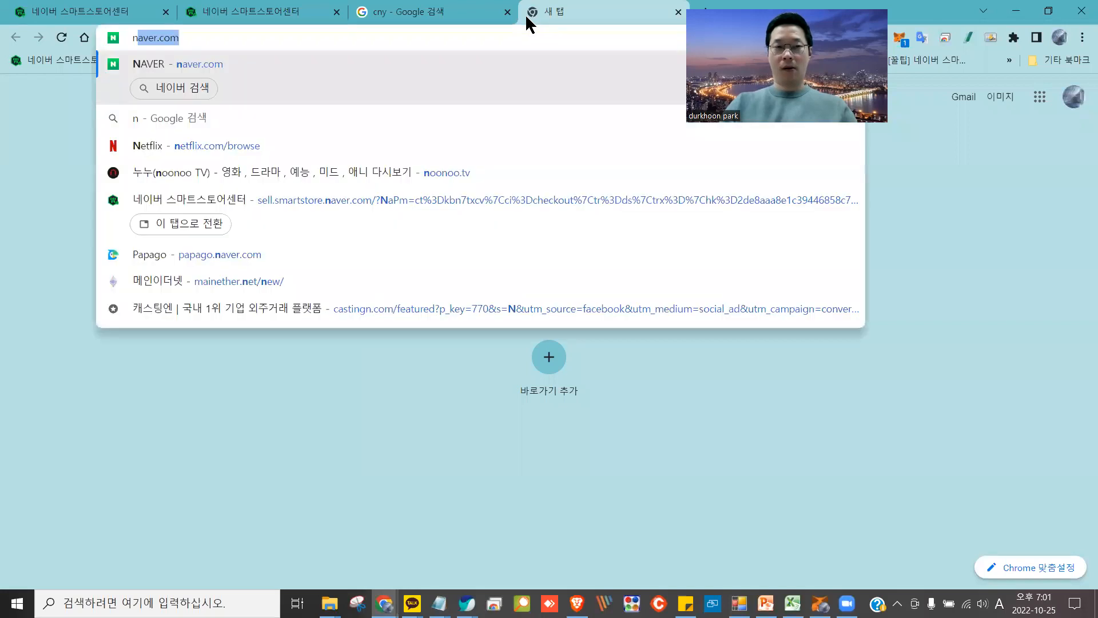
key("Return")
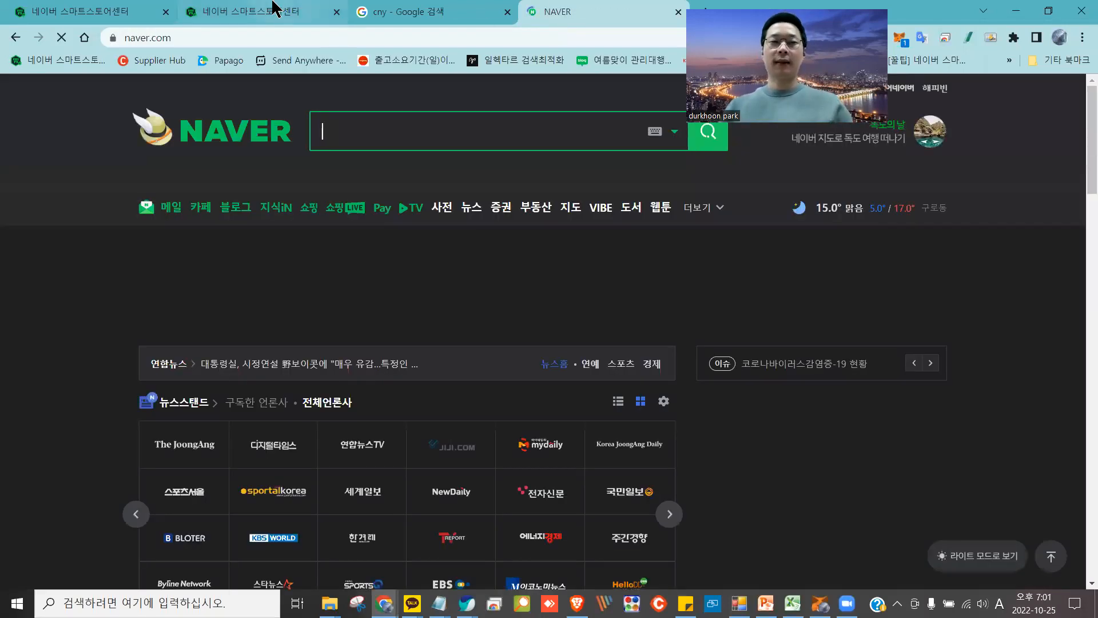
left_click(334, 13)
left_click(580, 10)
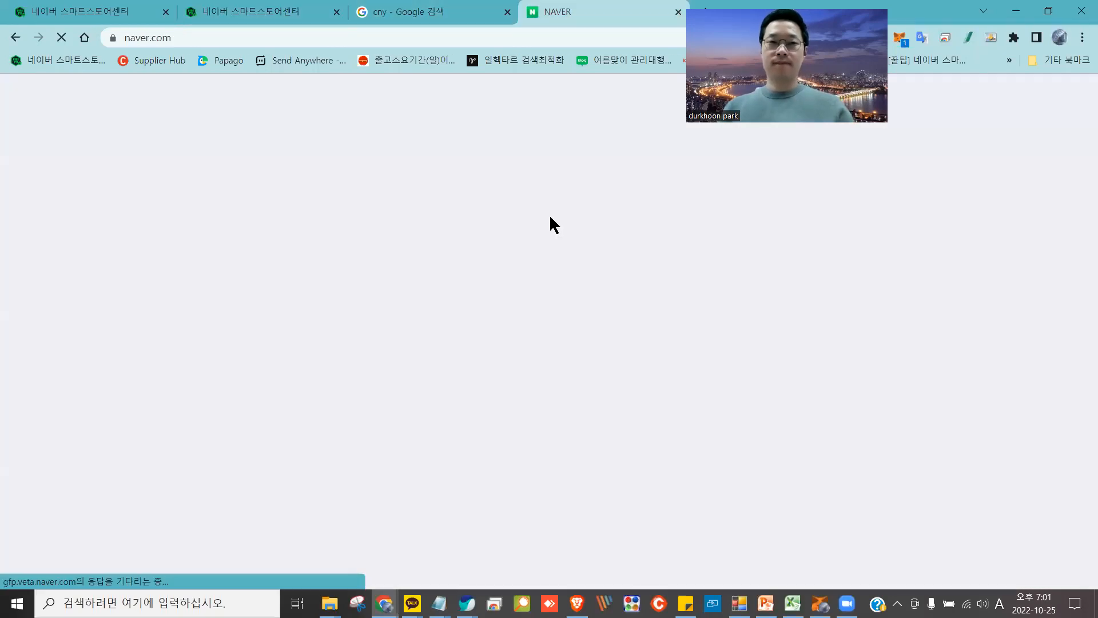
left_click(258, 22)
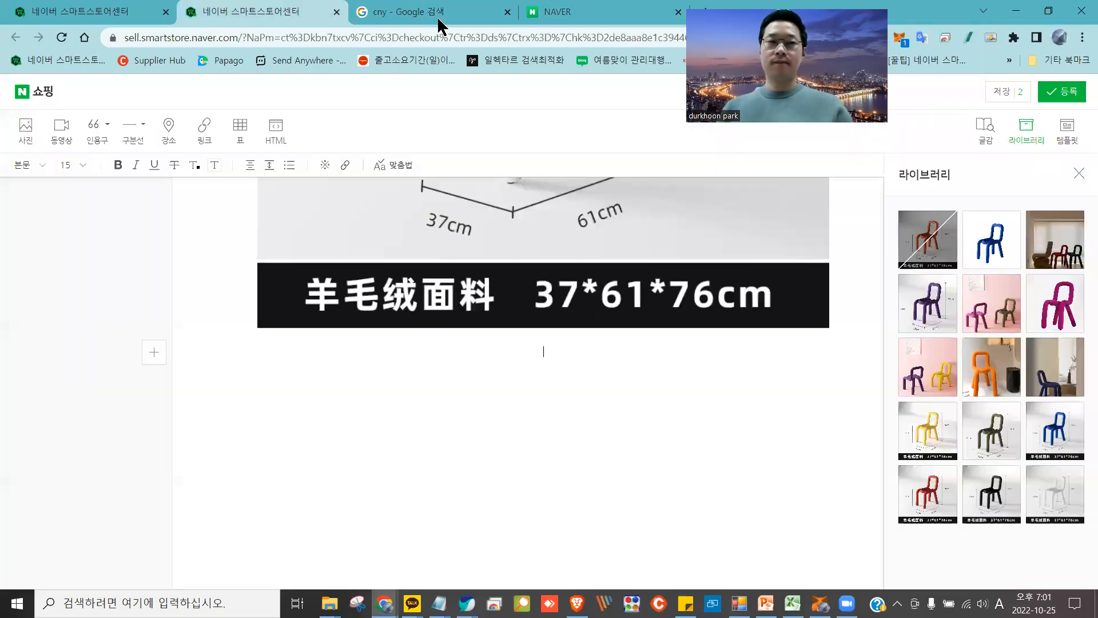
left_click(578, 12)
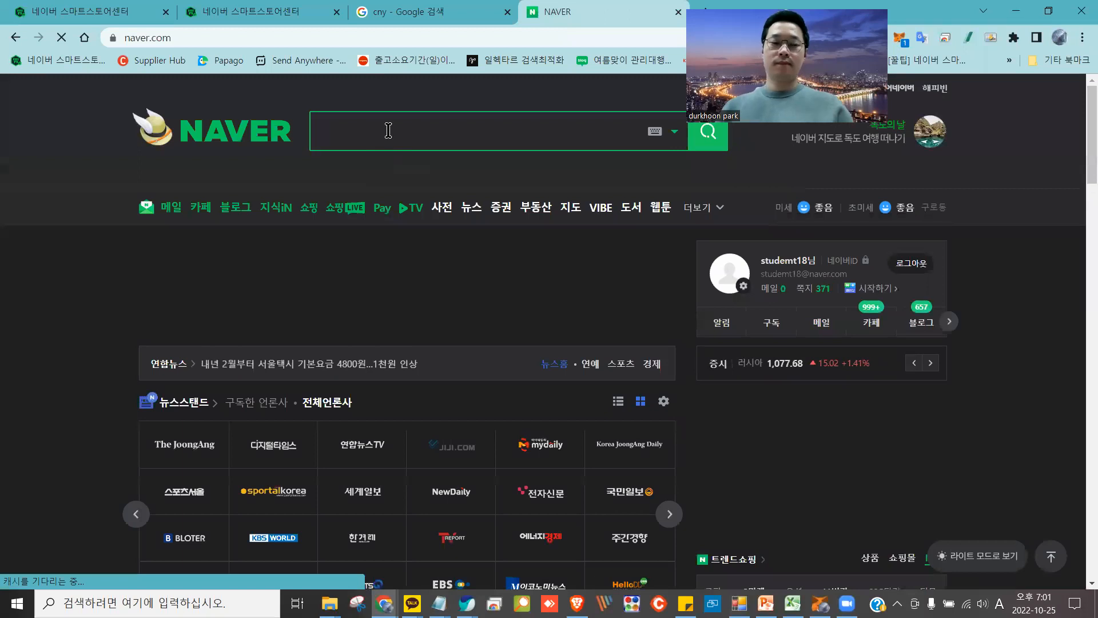
Search Naver for 미리캔버스
left_click(384, 133)
type("al")
key("BackSpace")
key("BackSpace")
key("Hangul")
type("미리캔벗")
type("스")
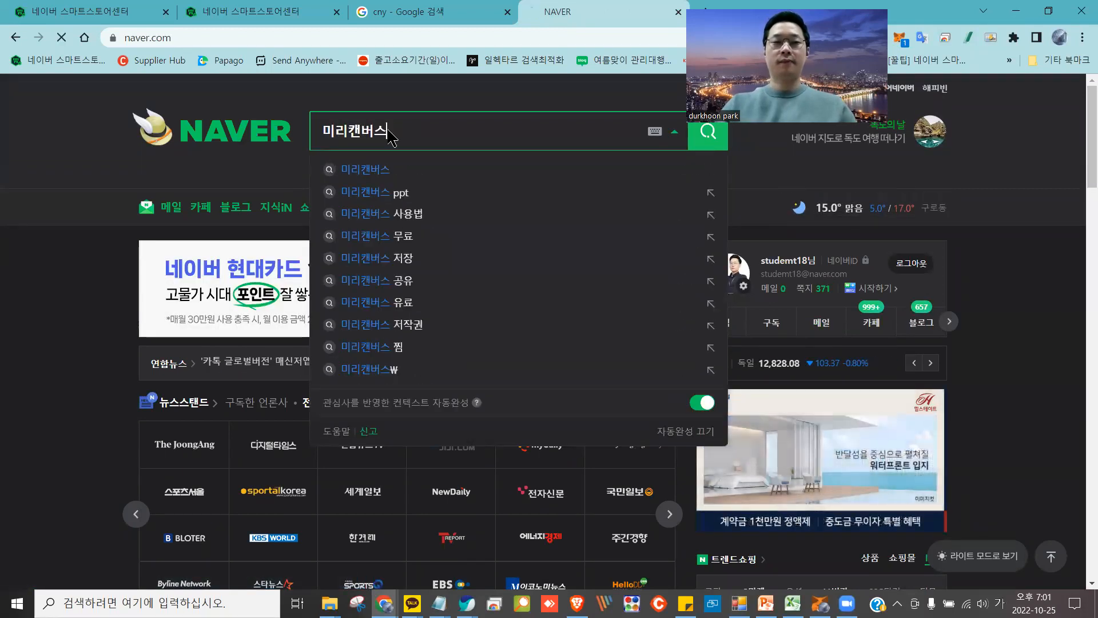
key("Return")
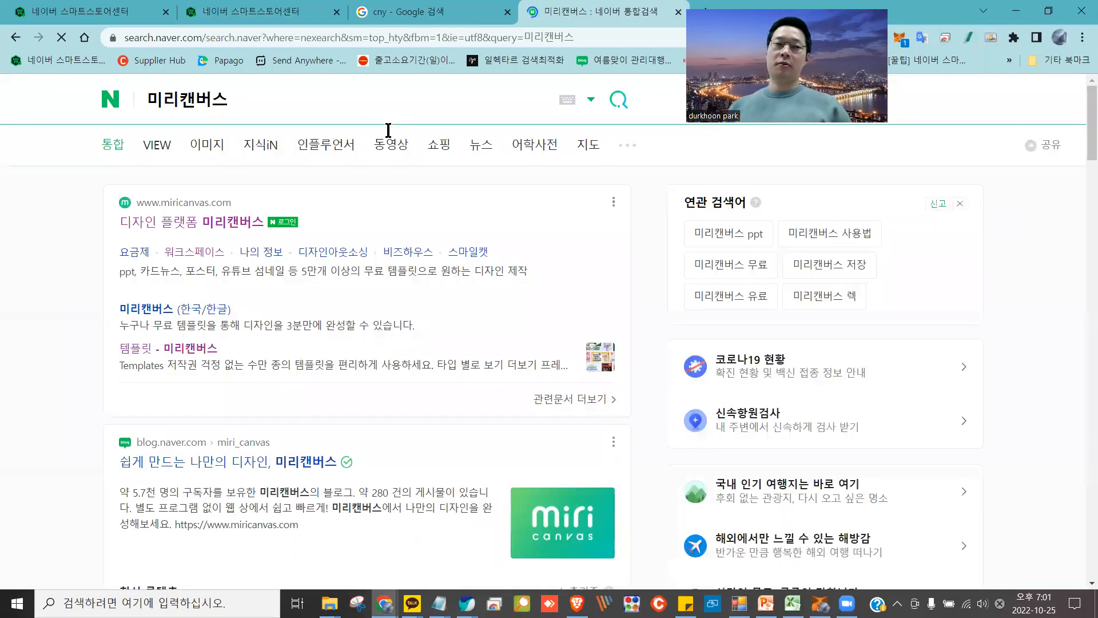
Open the 디자인 플랫폼 미리캔버스 site, log in with Naver, and answer the keep-login prompt
left_click(224, 222)
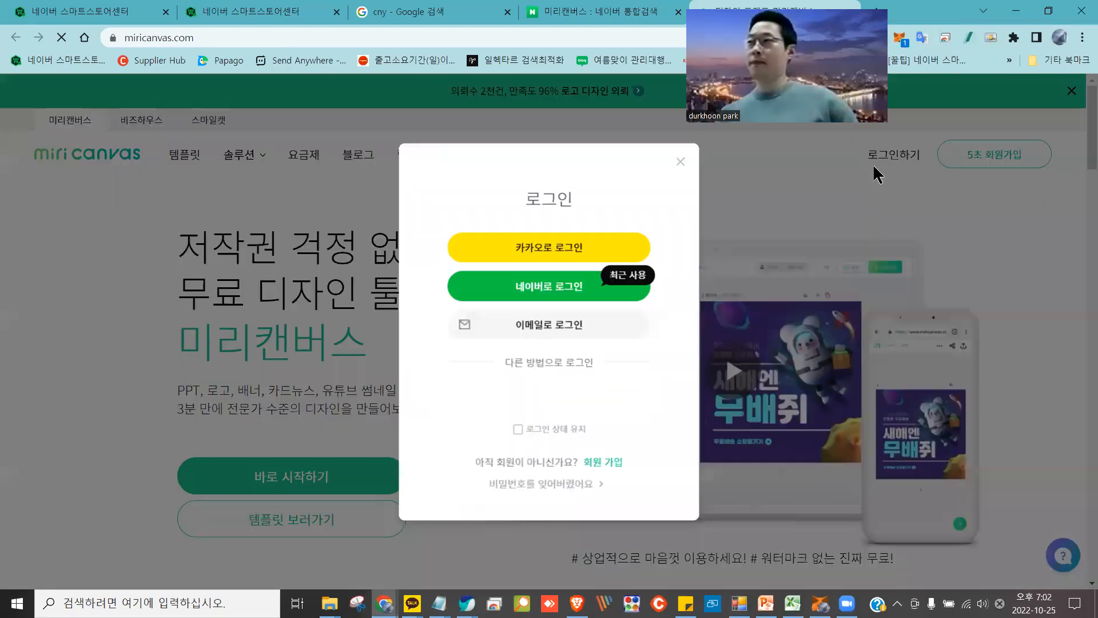
left_click(881, 166)
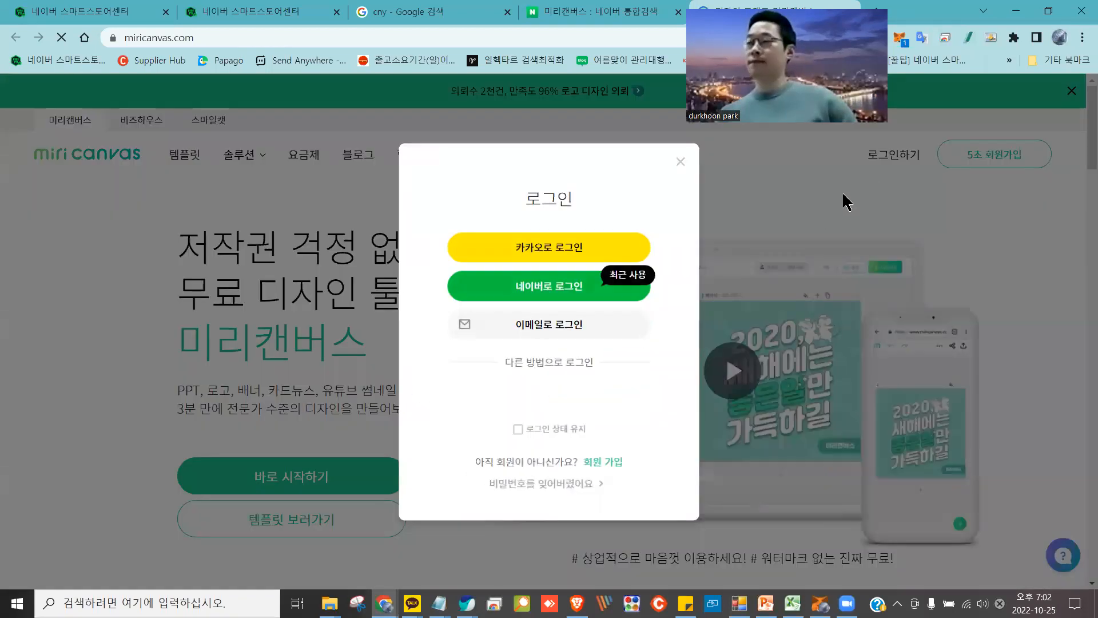
left_click(541, 294)
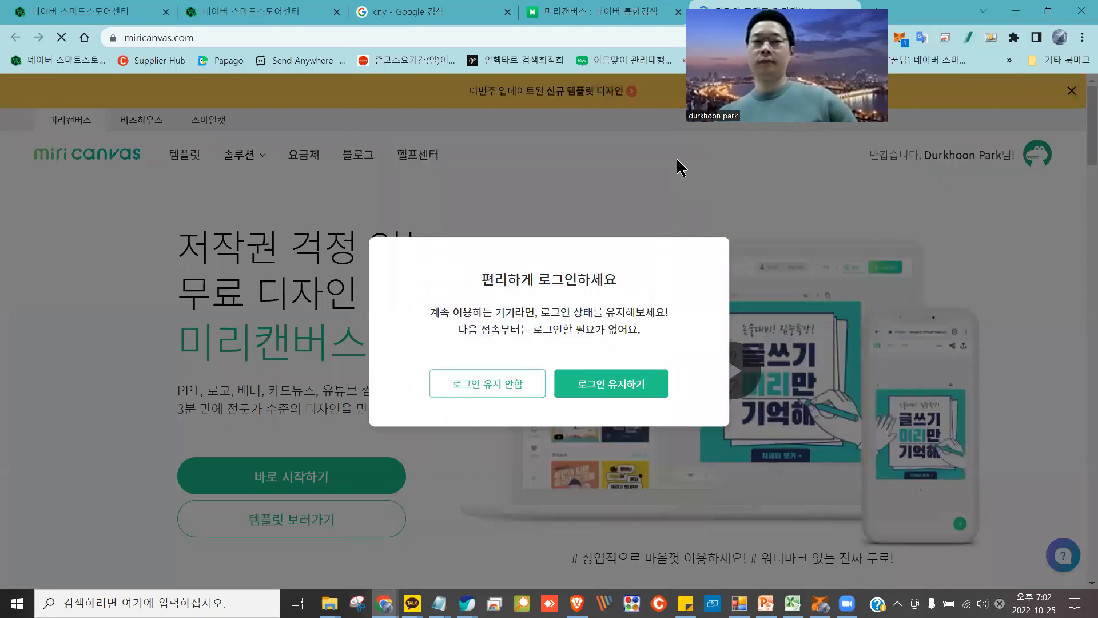
left_click(607, 382)
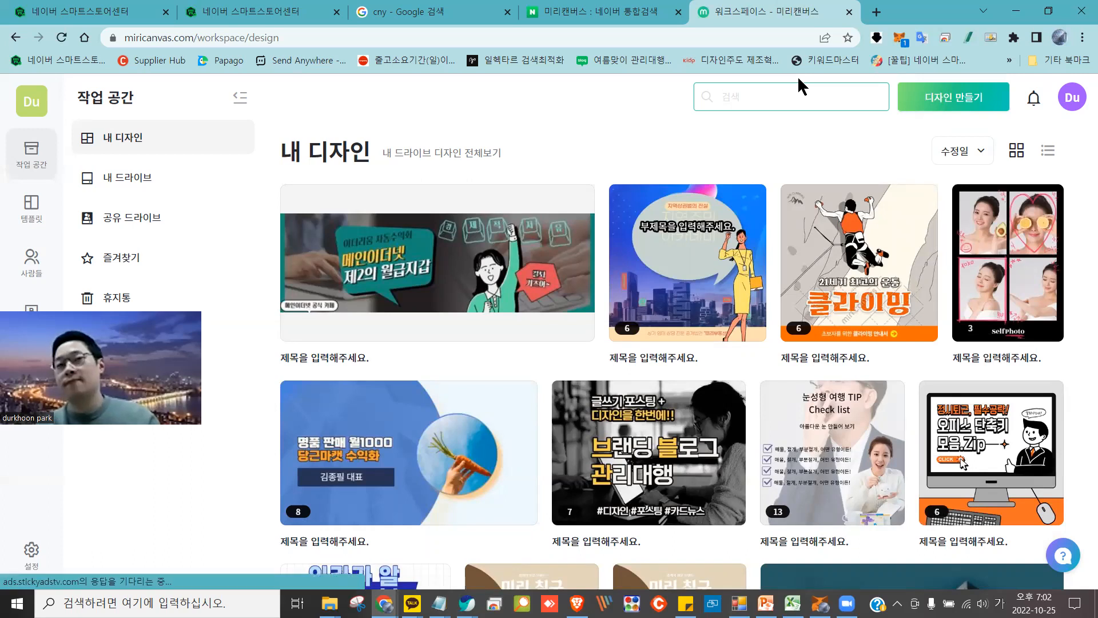
Search 내 디자인 for 배송, then for 택배
type("배송")
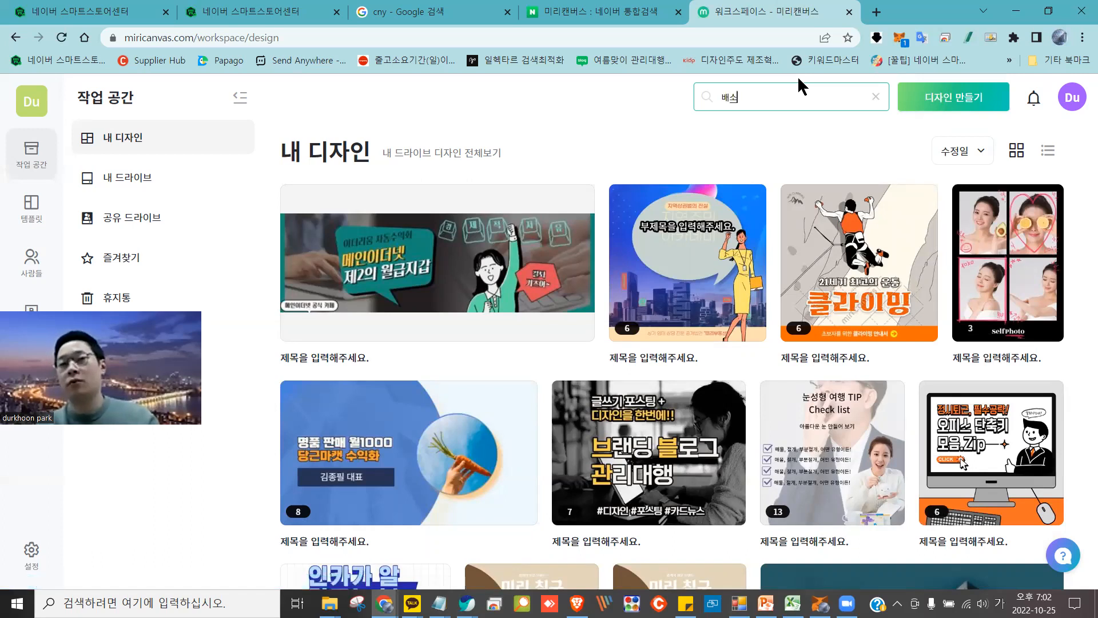
key("Return")
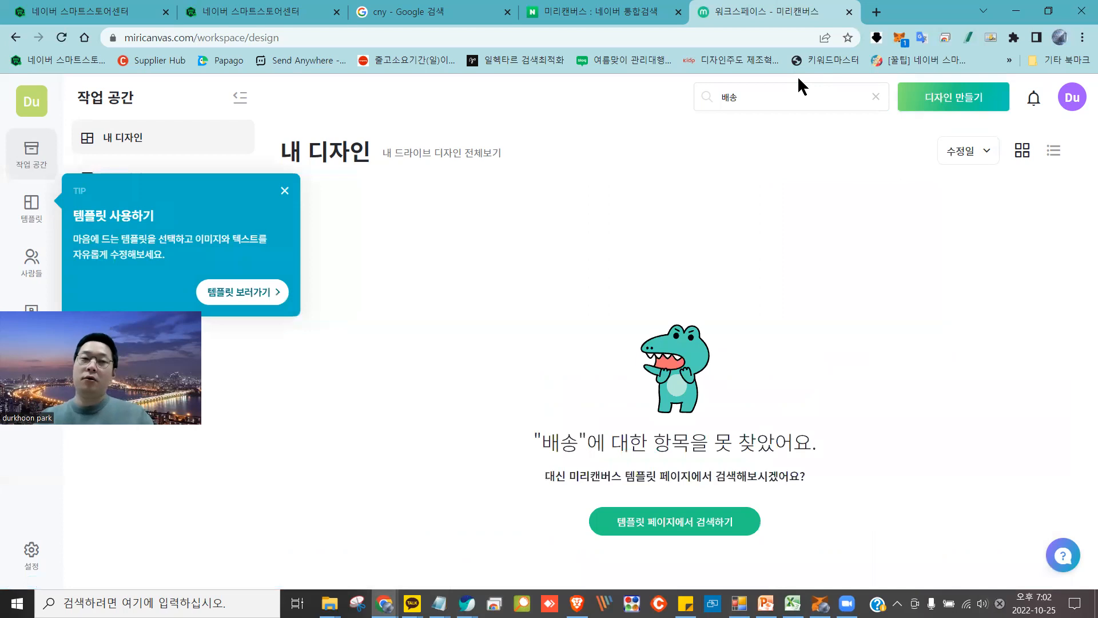
left_click(748, 101)
key("BackSpace")
key("BackSpace")
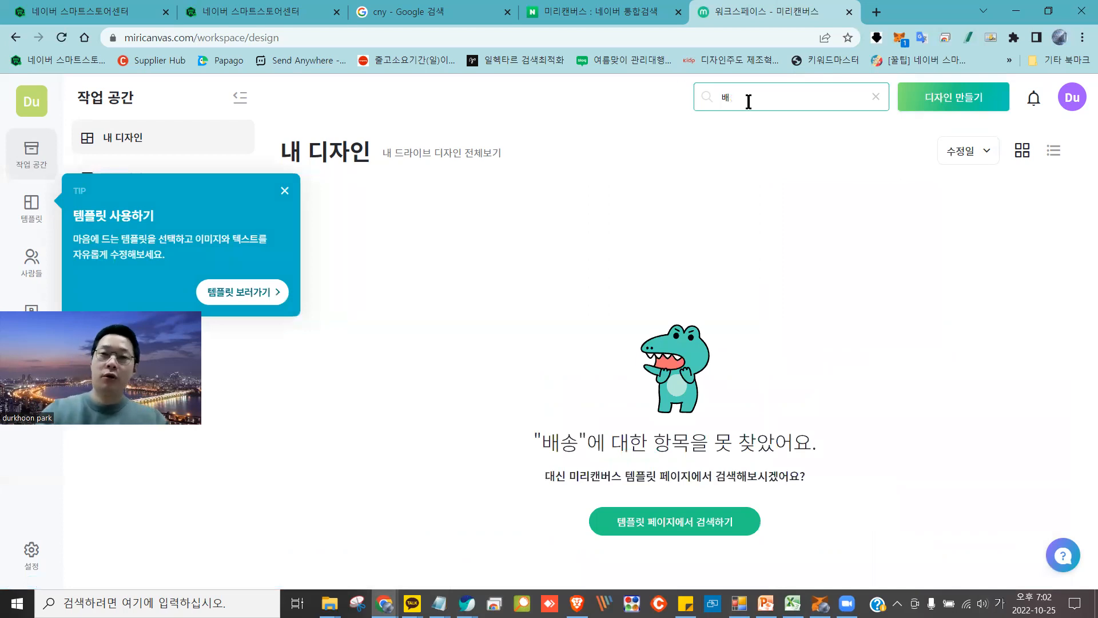
type("택배")
key("Return")
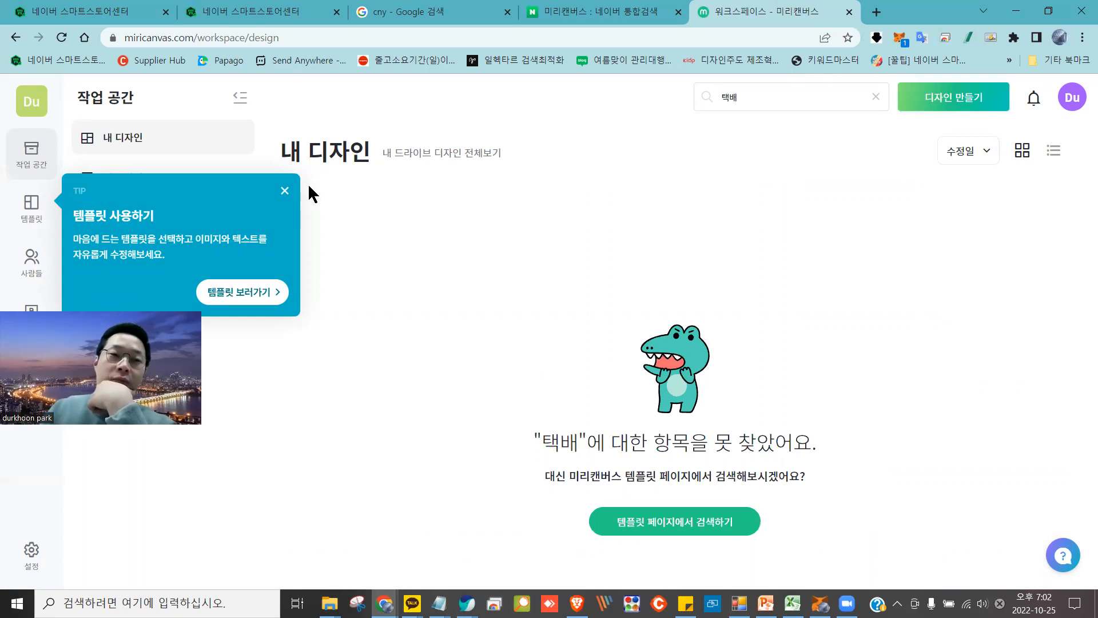
Close the TIP and search the template library for 택배
left_click(285, 191)
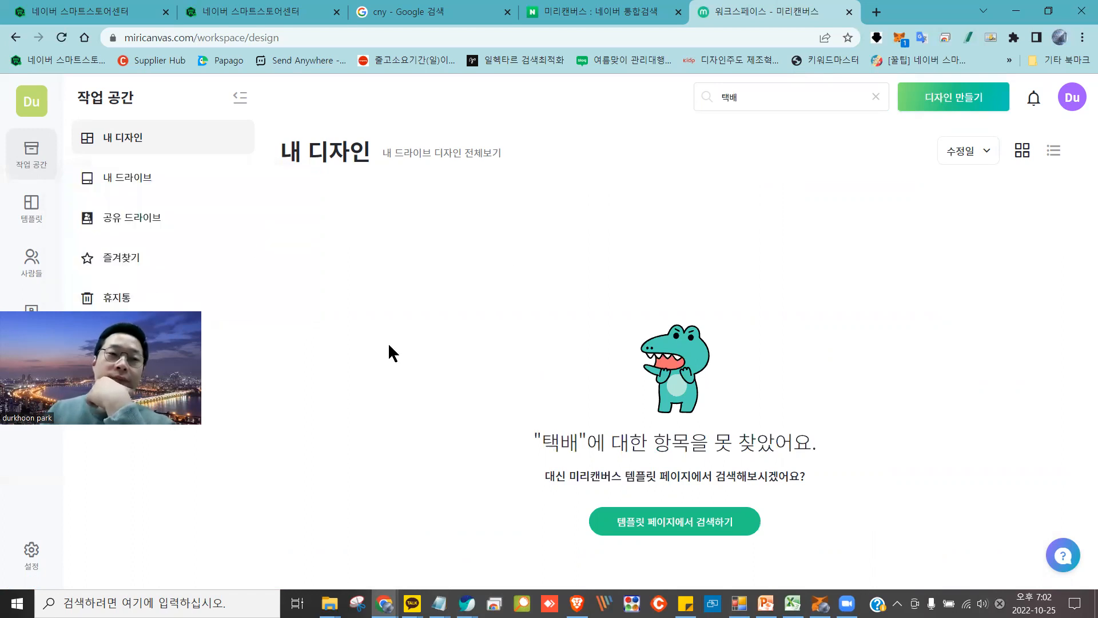
left_click(32, 205)
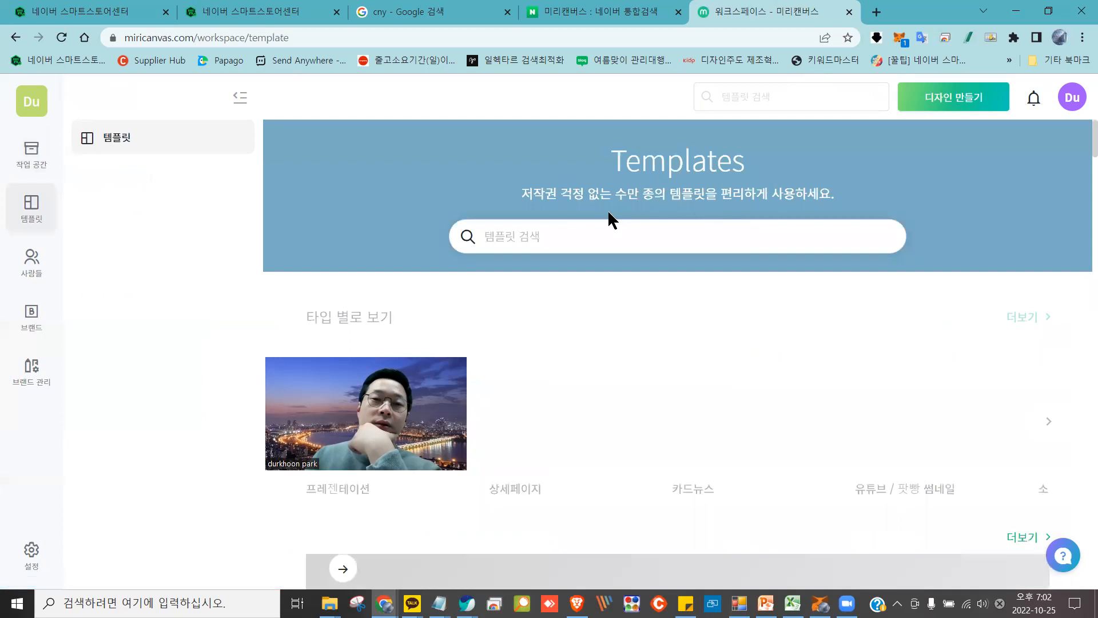
left_click(553, 237)
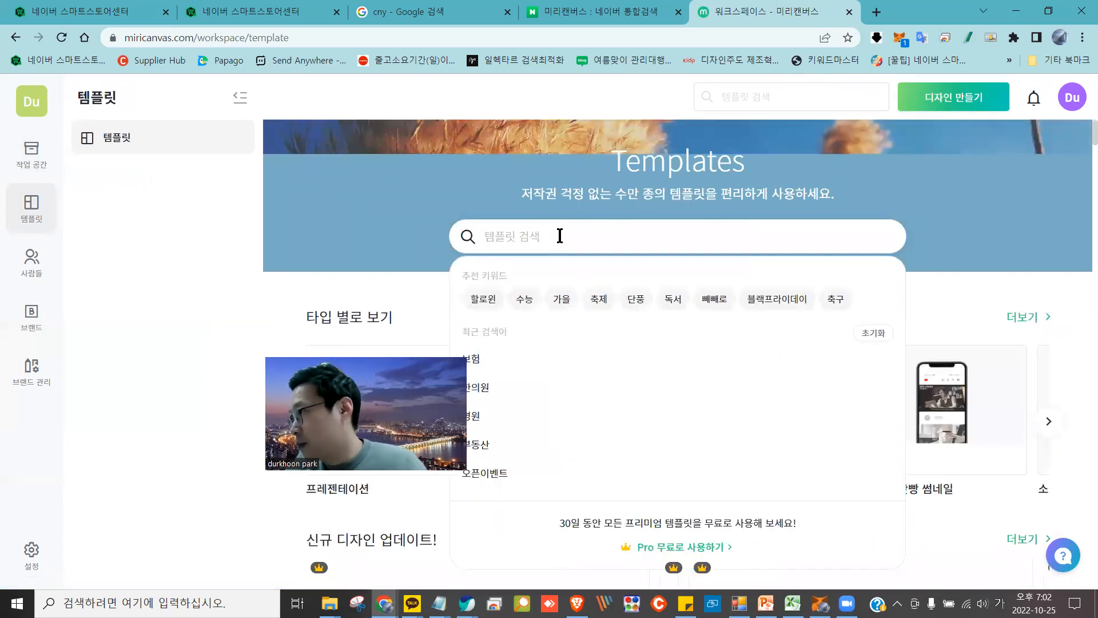
type("택배")
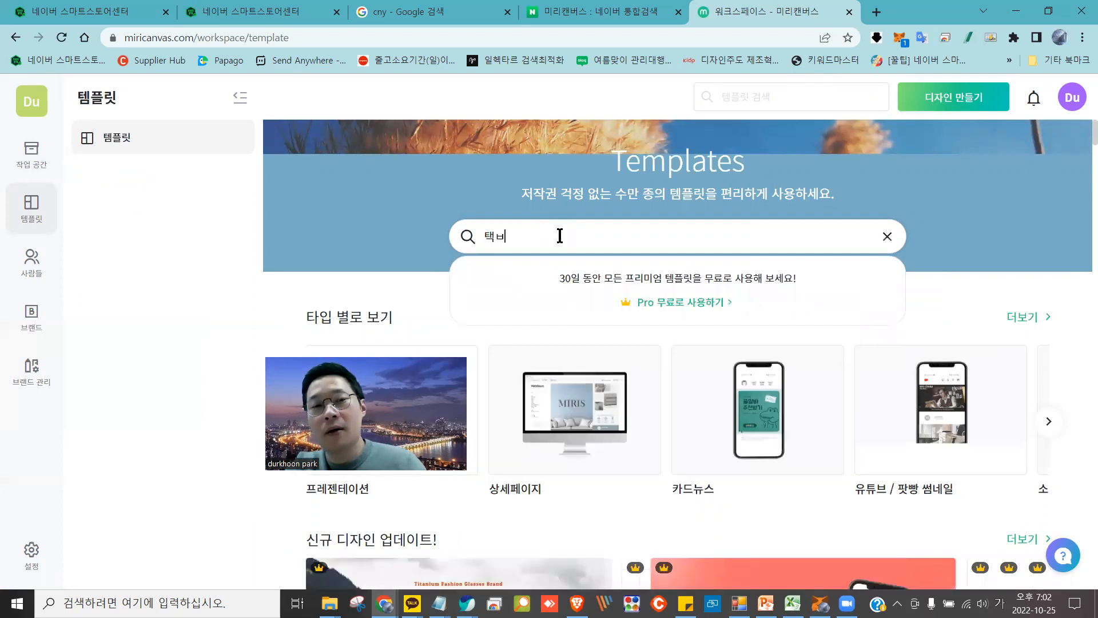
key("Return")
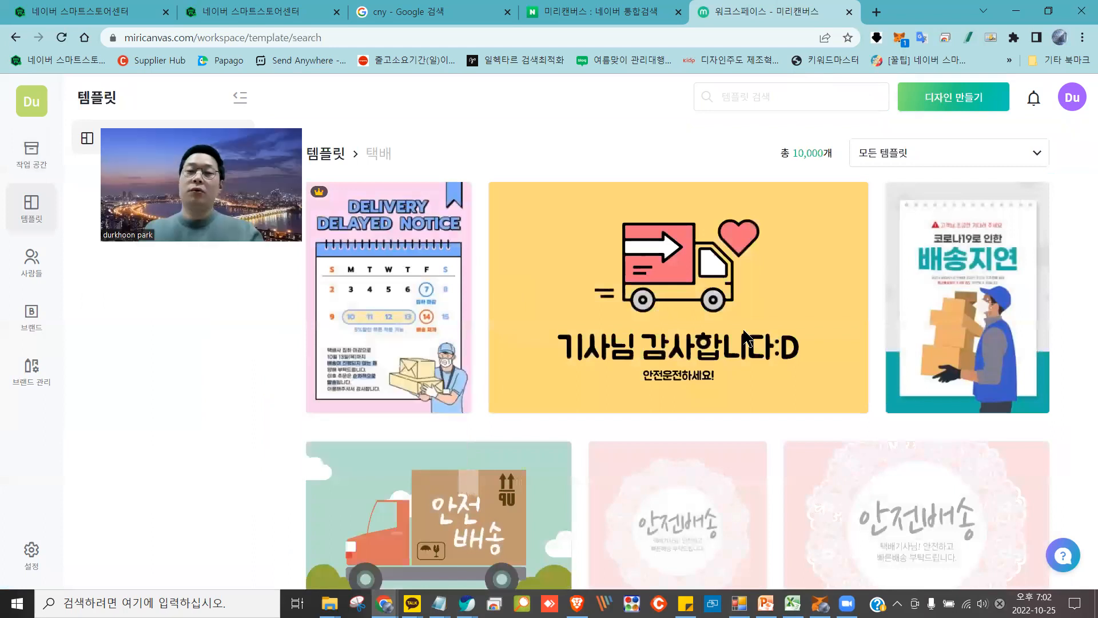
scroll(517, 412, "down", 4)
scroll(517, 412, "down", 10)
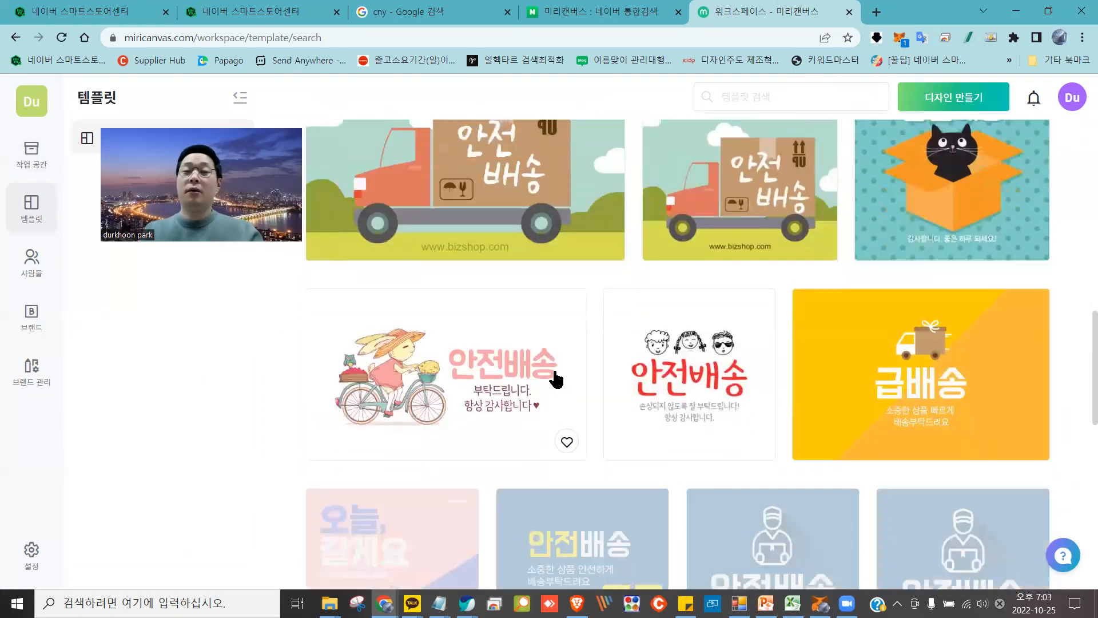
scroll(555, 379, "down", 10)
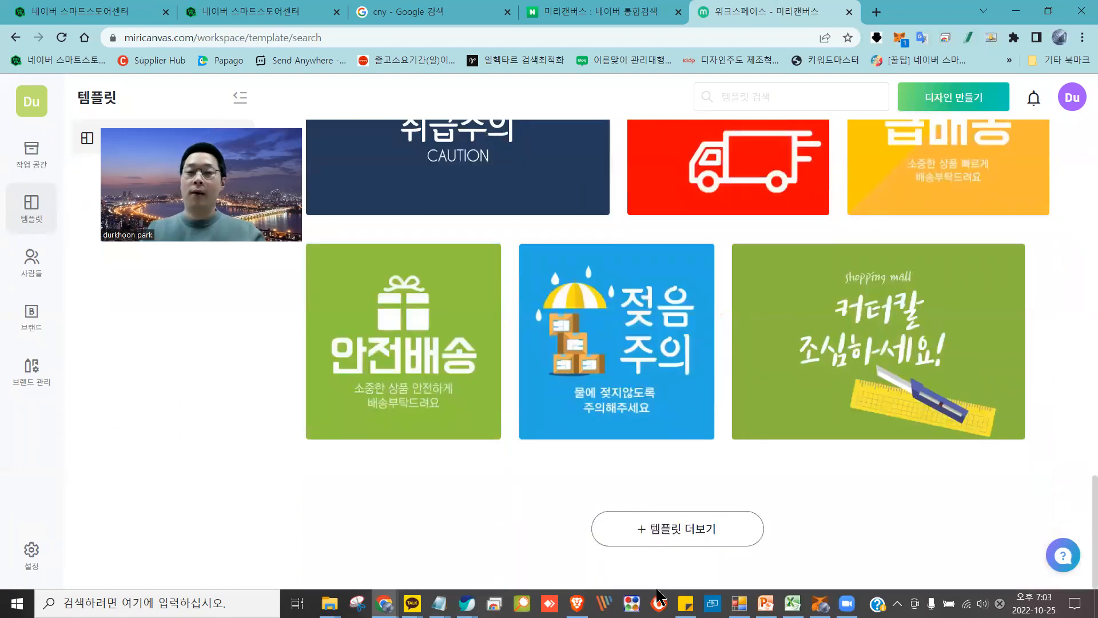
left_click(685, 543)
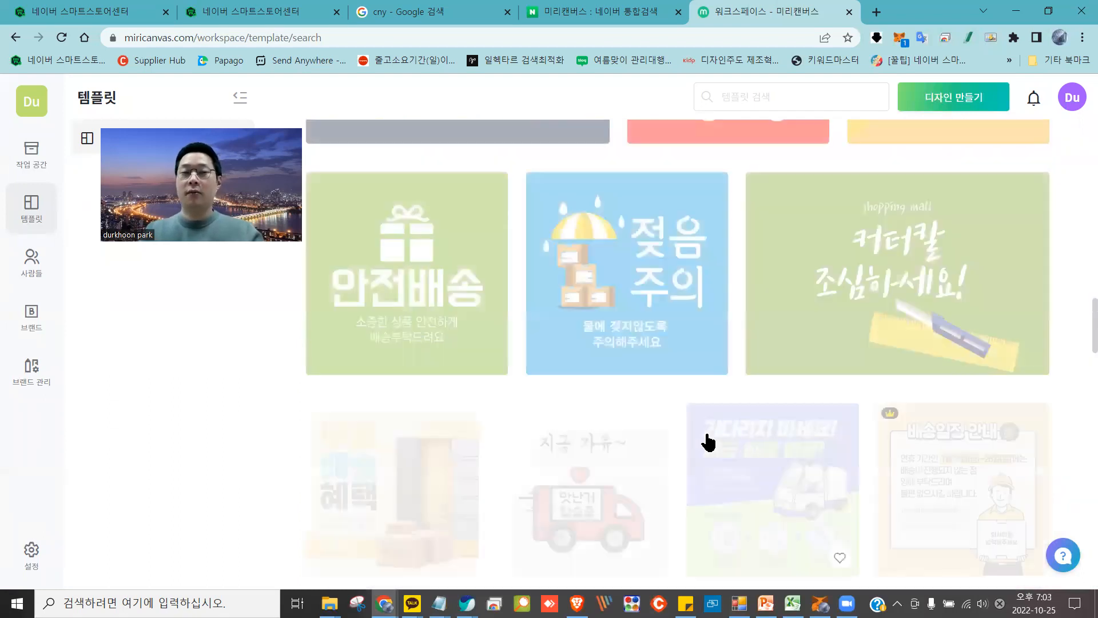
scroll(708, 445, "down", 10)
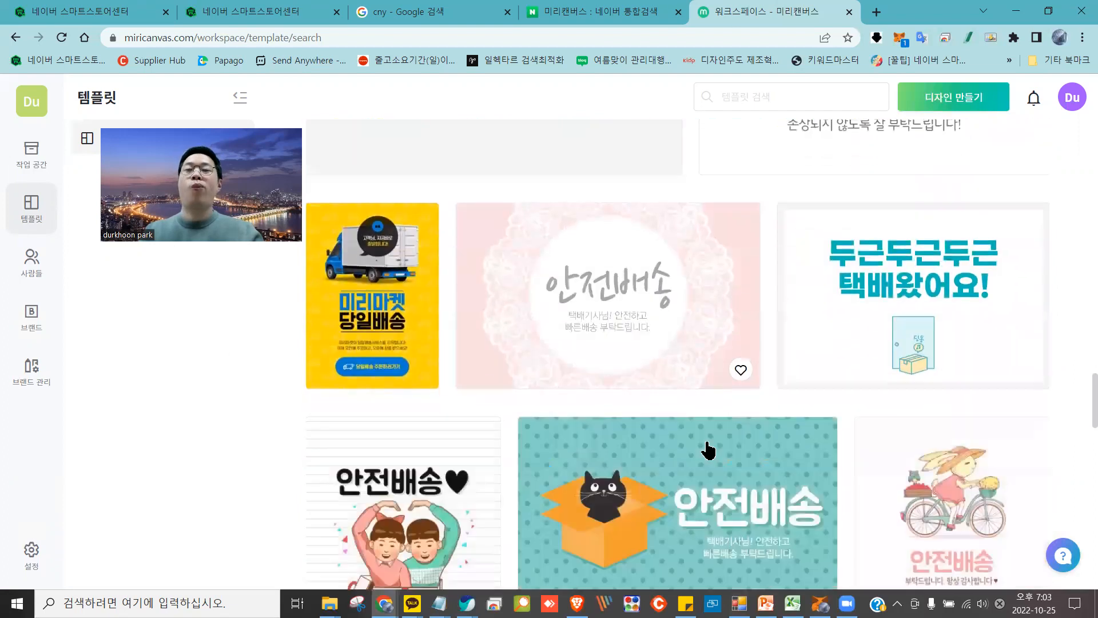
scroll(710, 454, "down", 10)
scroll(712, 456, "up", 5)
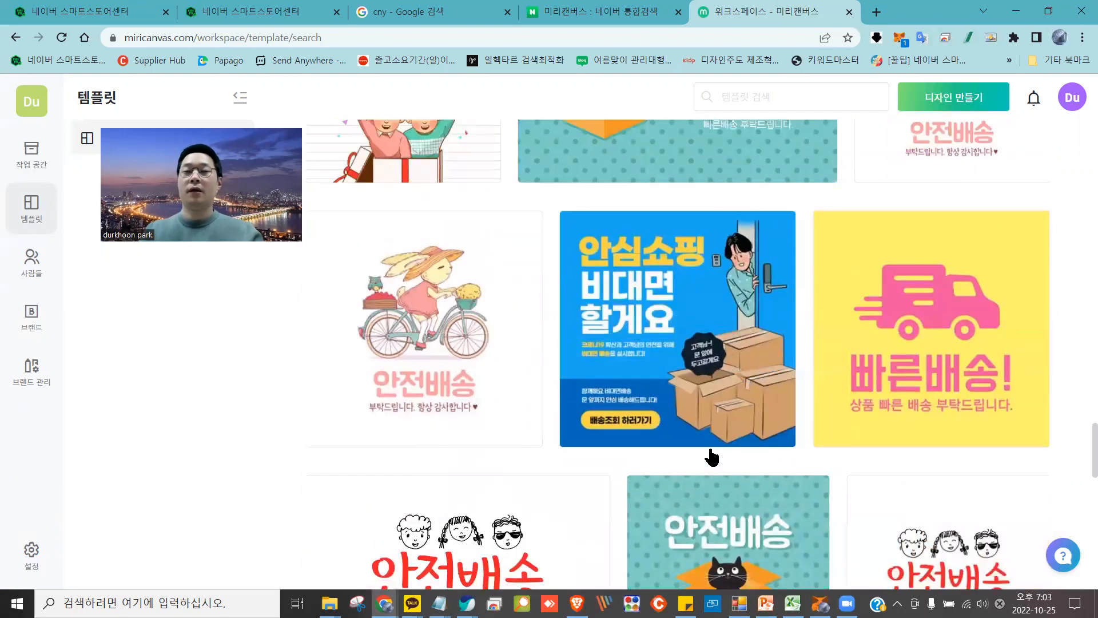
mouse_move(712, 457)
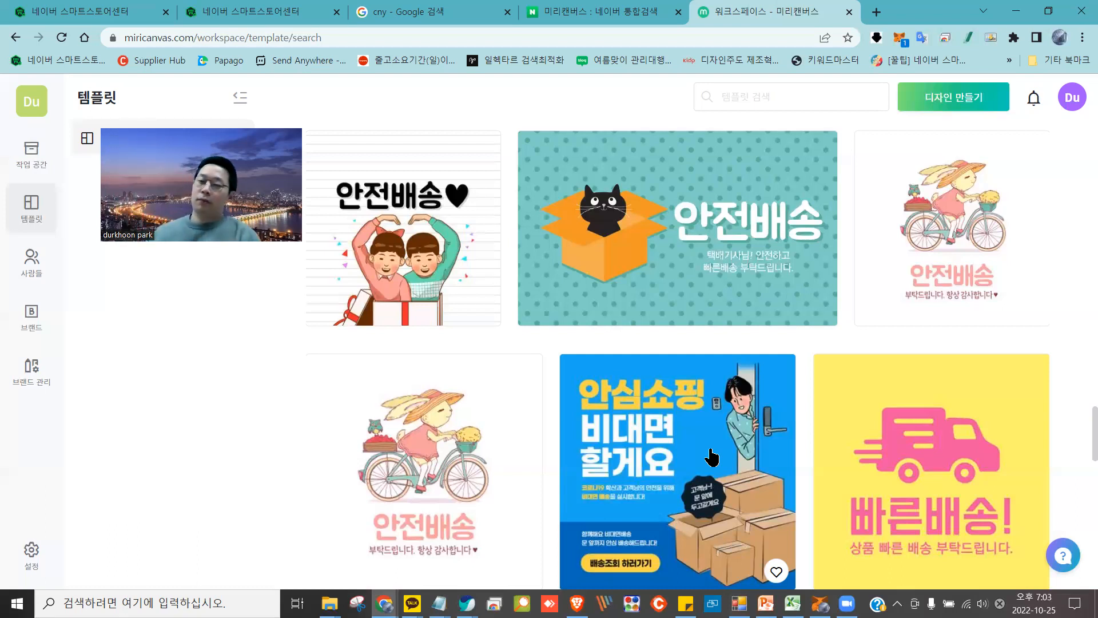
scroll(809, 460, "down", 4)
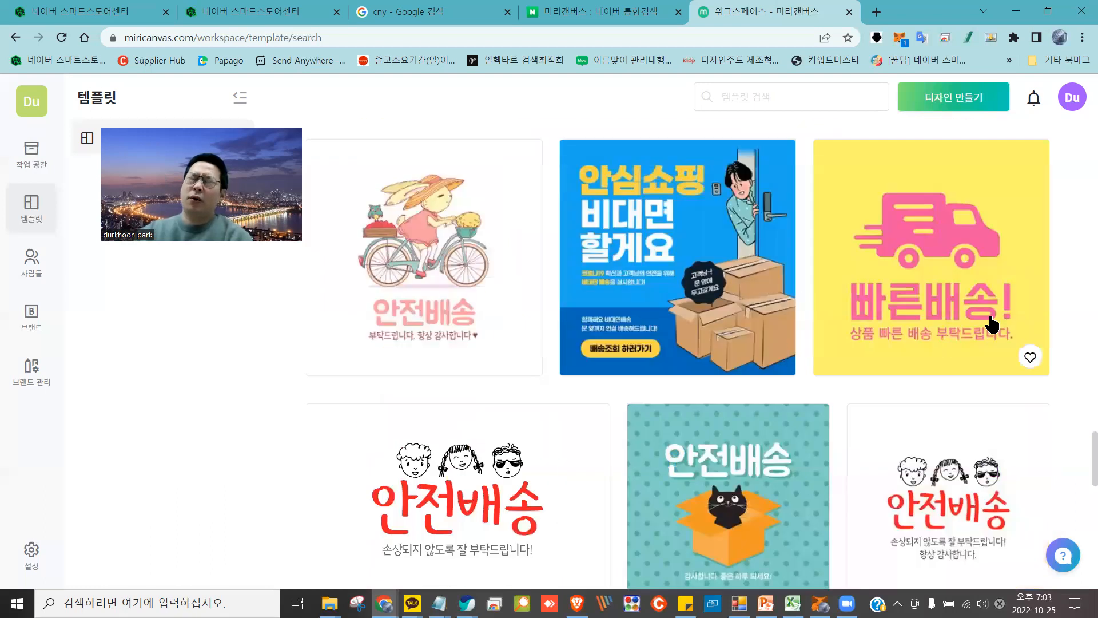
scroll(950, 320, "down", 4)
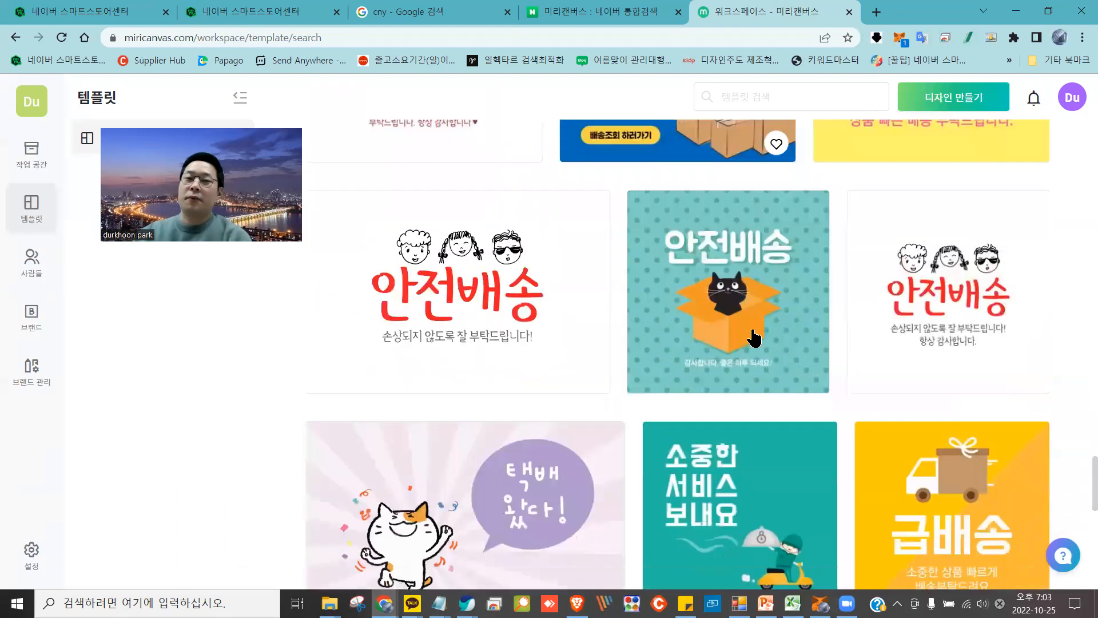
scroll(699, 326, "down", 2)
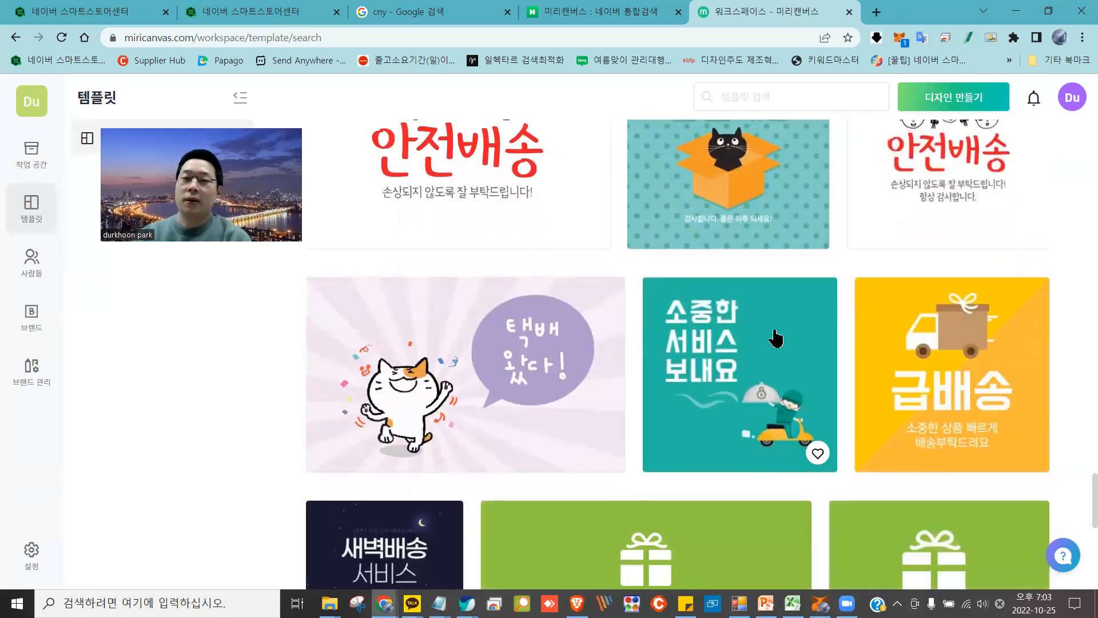
scroll(776, 339, "down", 6)
scroll(775, 343, "up", 5)
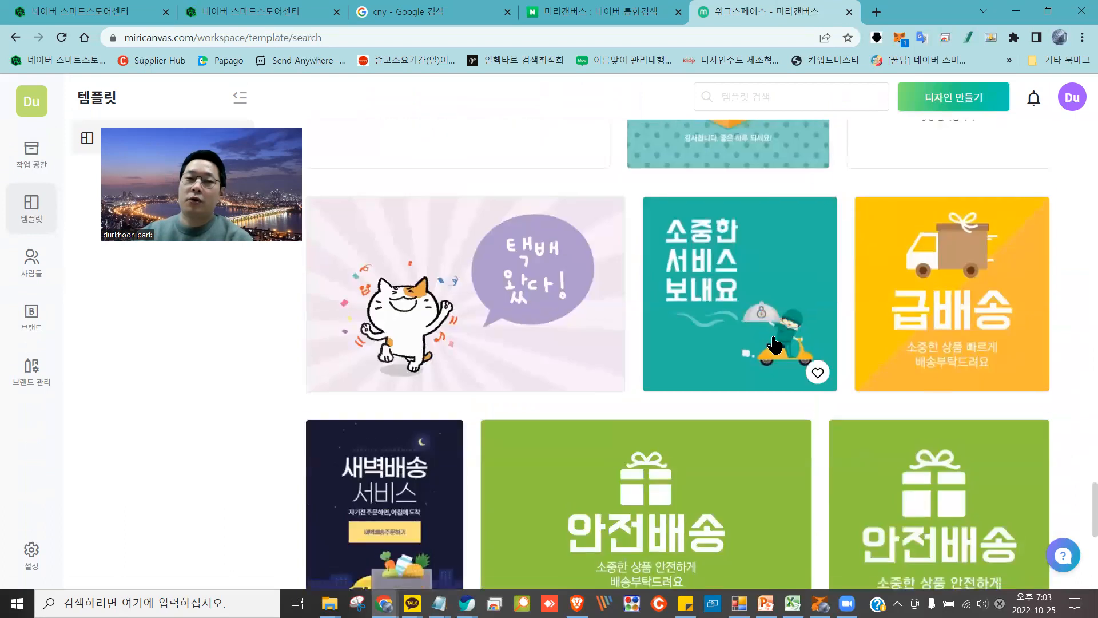
scroll(774, 344, "down", 8)
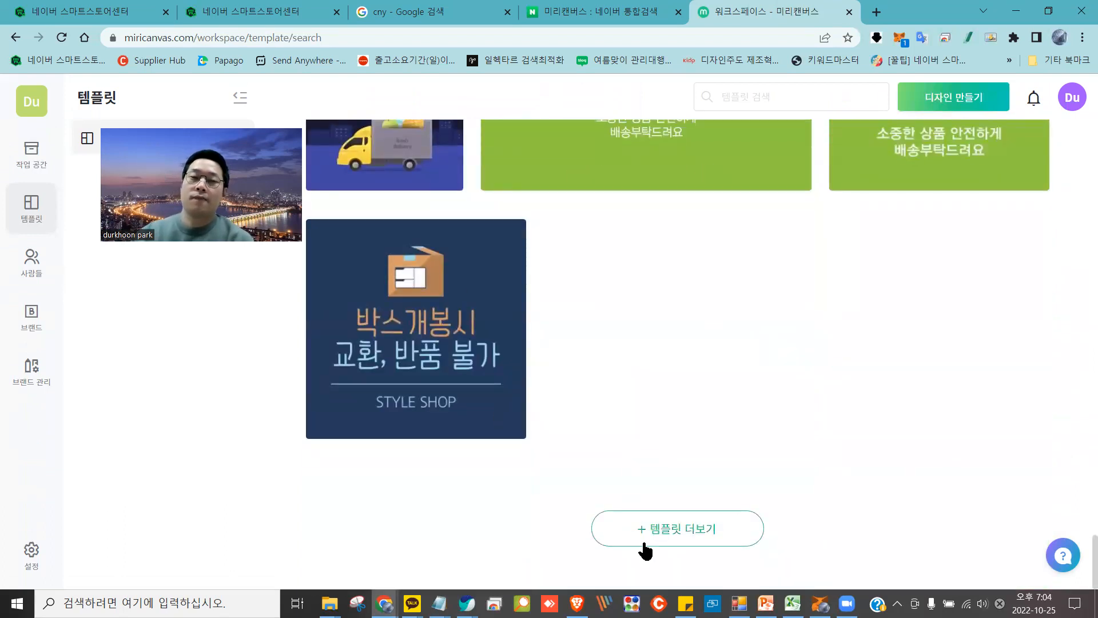
Load more 택배 templates with 템플릿 더보기 and scroll through the extra results
left_click(676, 537)
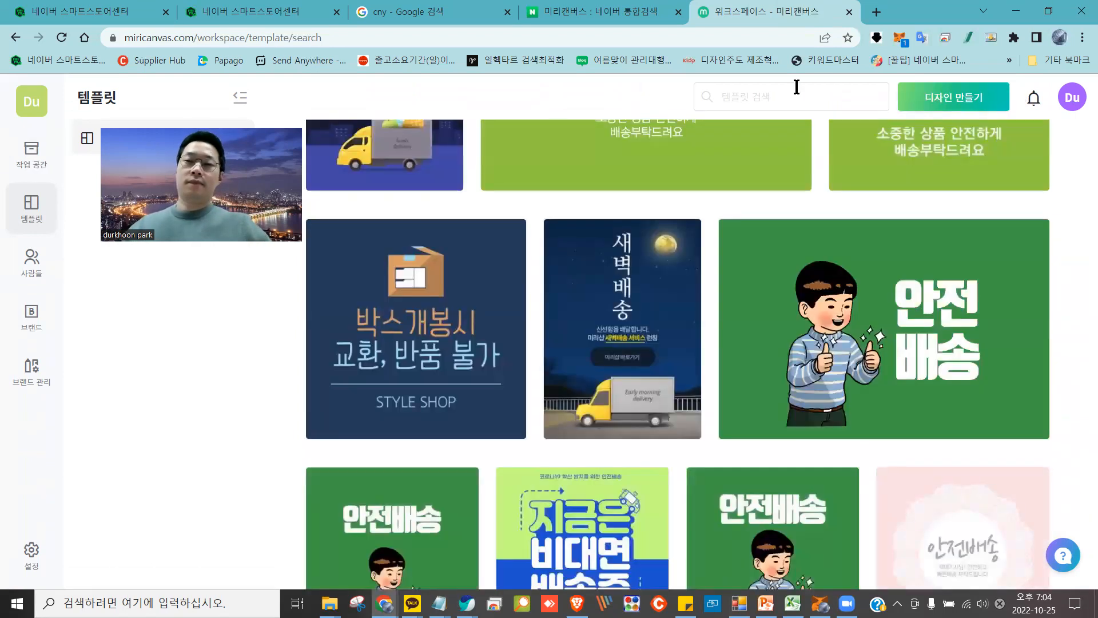
left_click(746, 96)
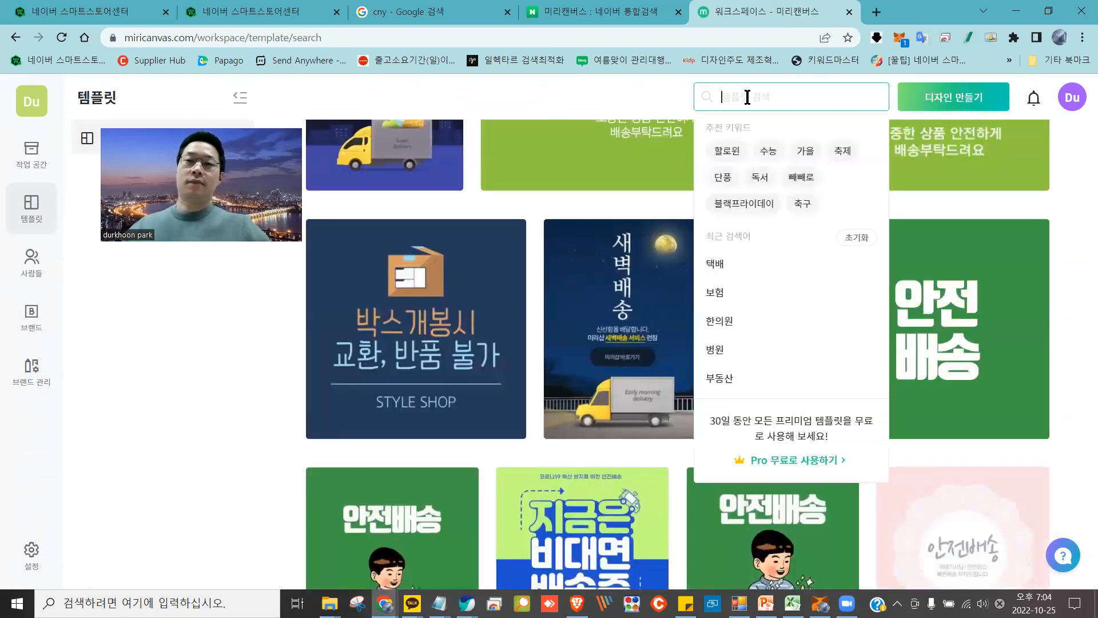
left_click(611, 93)
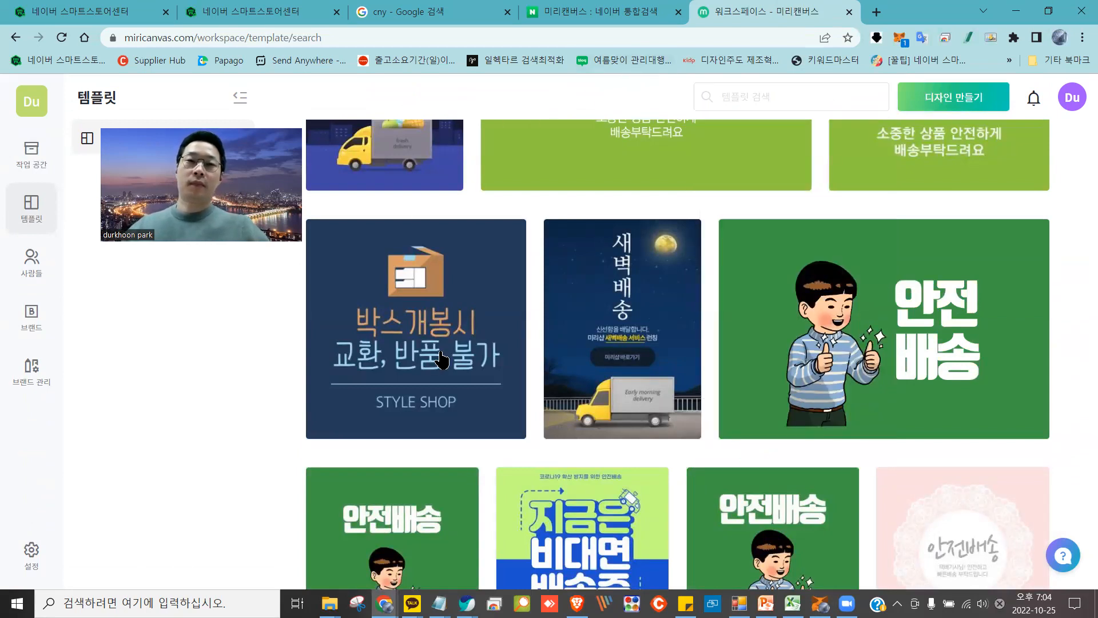
scroll(592, 348, "down", 10)
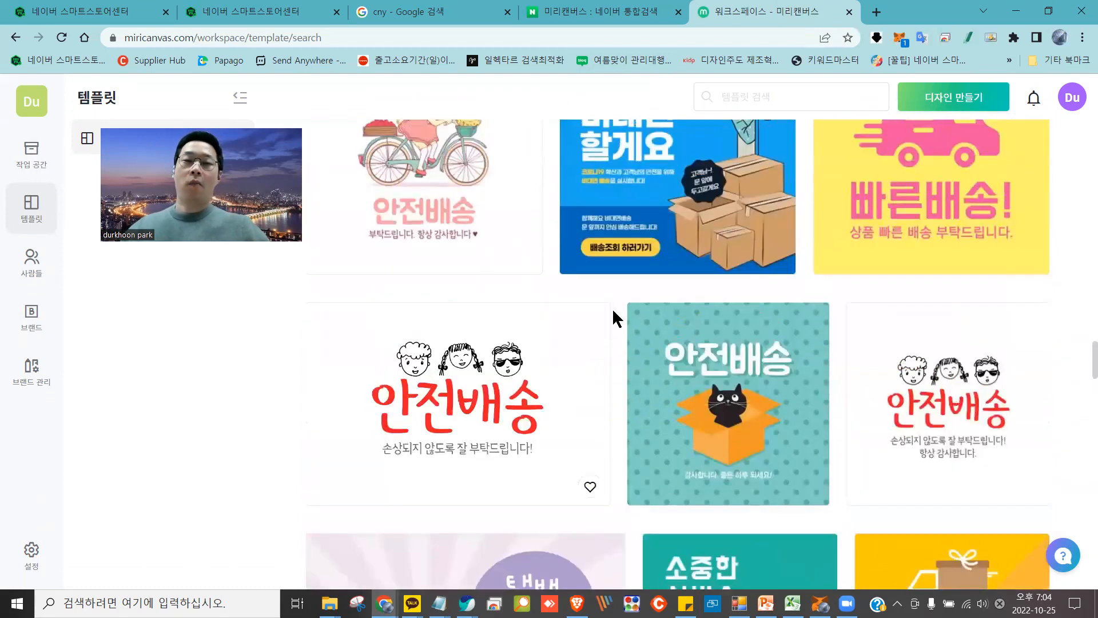
scroll(613, 319, "down", 15)
scroll(615, 312, "up", 3)
right_click(608, 332)
left_click(480, 324)
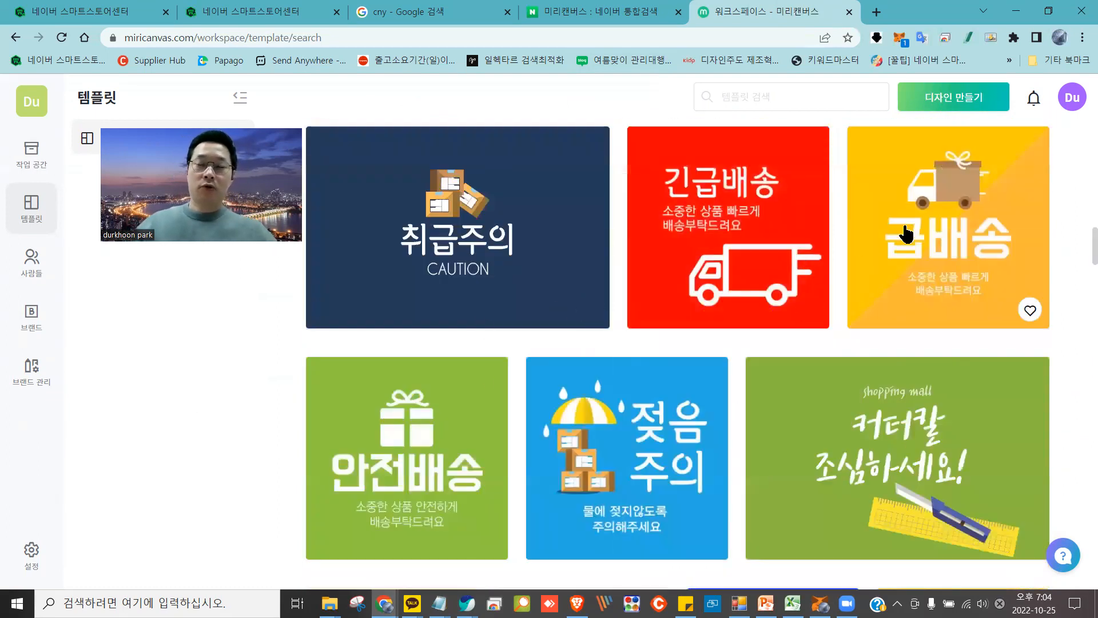
Look over further templates, including the cat design, then switch to the cny Google search tab
scroll(904, 463, "down", 3)
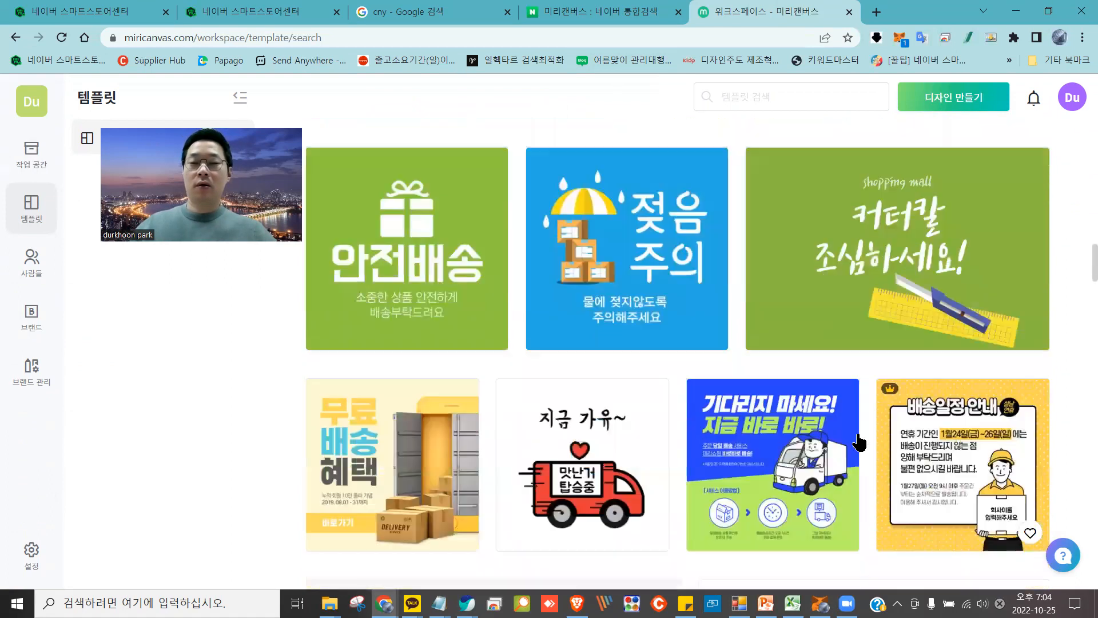
scroll(466, 317, "down", 9)
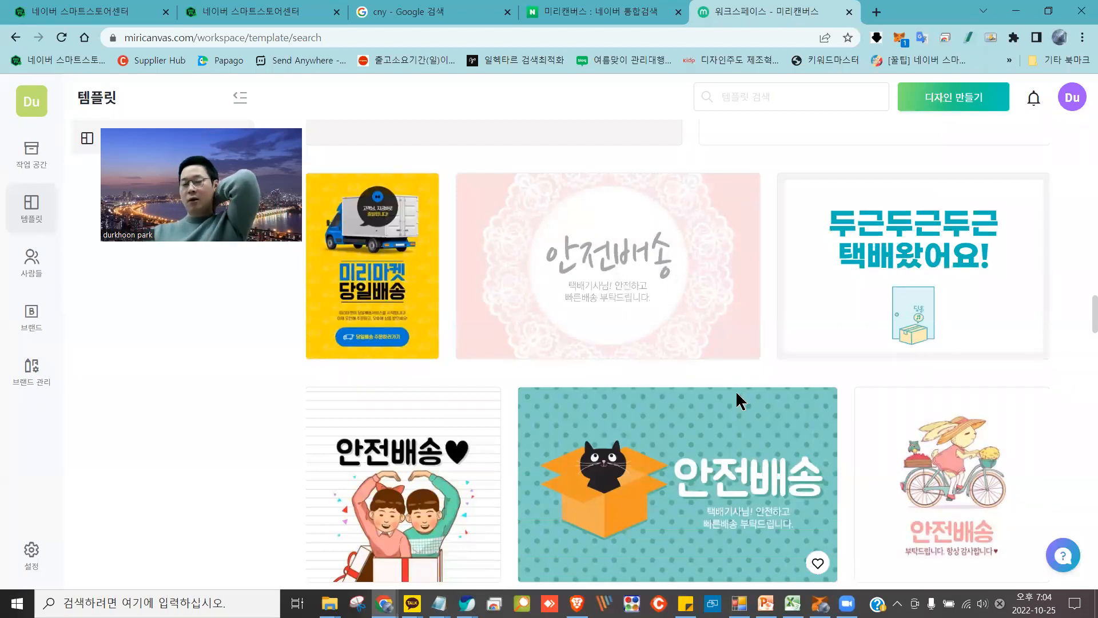
right_click(737, 393)
left_click(189, 394)
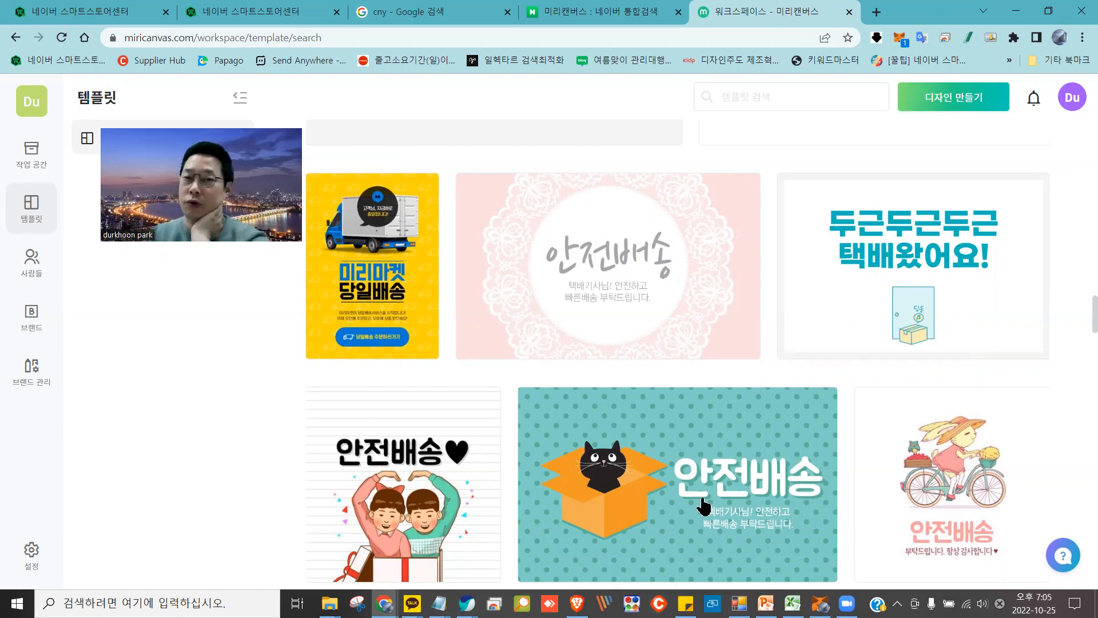
mouse_move(903, 169)
left_mouse_down()
mouse_move(952, 322)
mouse_move(569, 172)
mouse_move(628, 360)
mouse_move(853, 349)
mouse_move(489, 504)
mouse_move(856, 434)
left_mouse_up()
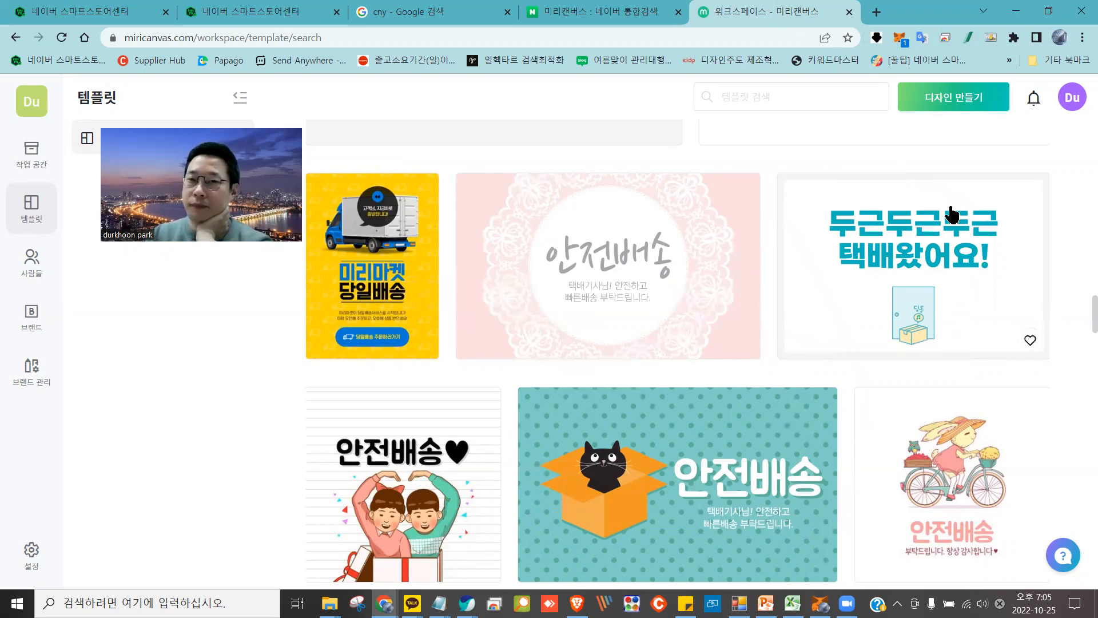
left_click(395, 10)
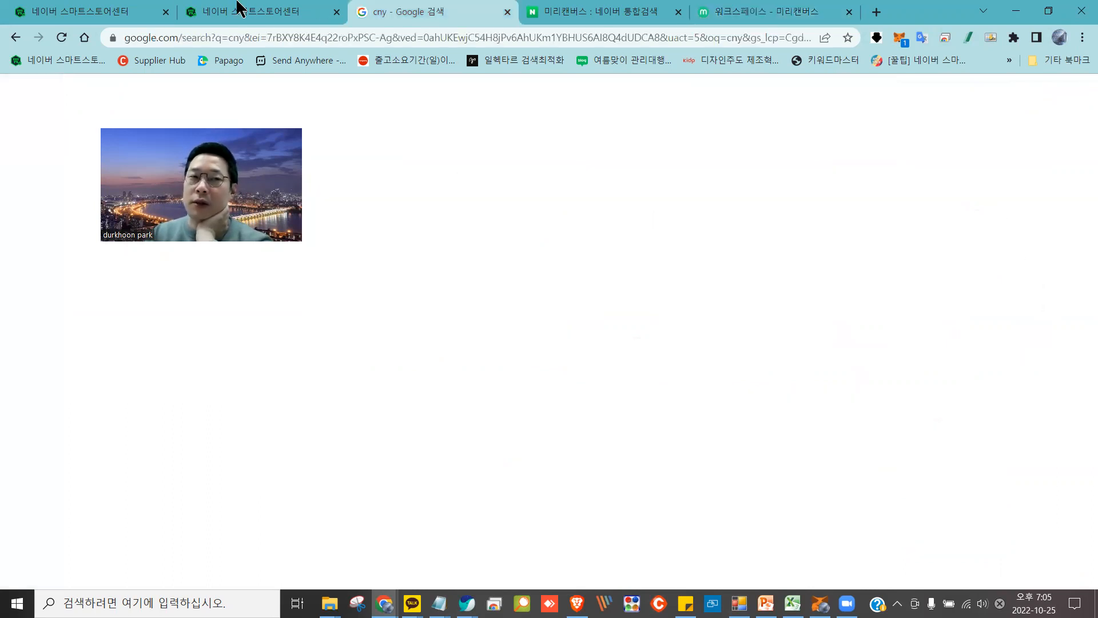
Register the edited detail description with 등록 and return to the product edit tab
left_click(236, 10)
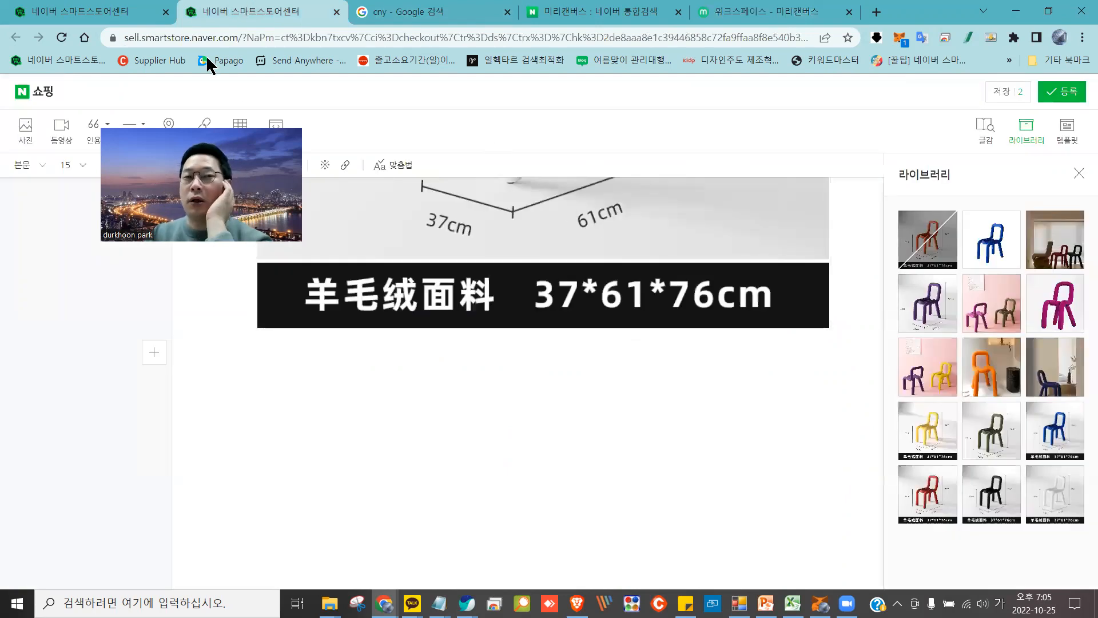
left_click(1058, 92)
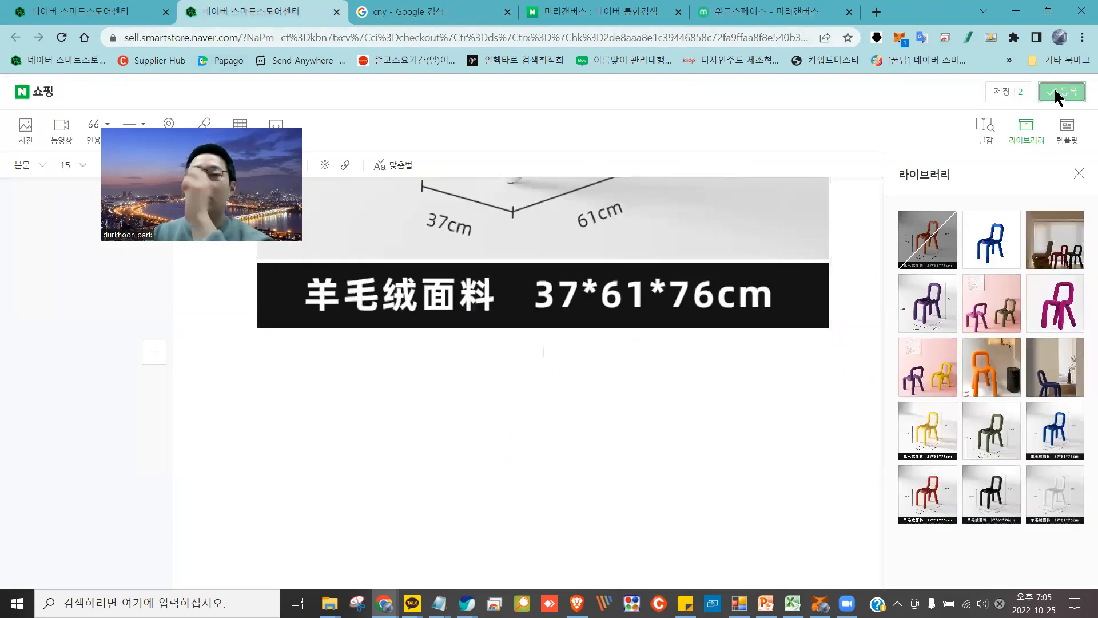
left_click(126, 12)
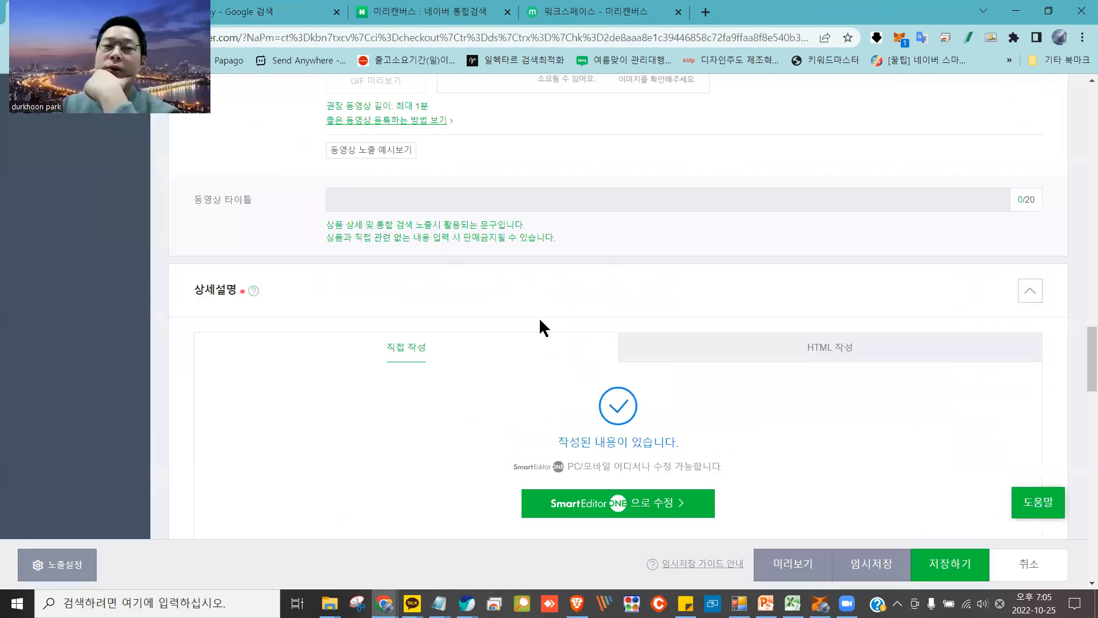
Scroll the product registration form down to the 상품 주요정보 section
scroll(549, 326, "down", 3)
scroll(266, 234, "down", 3)
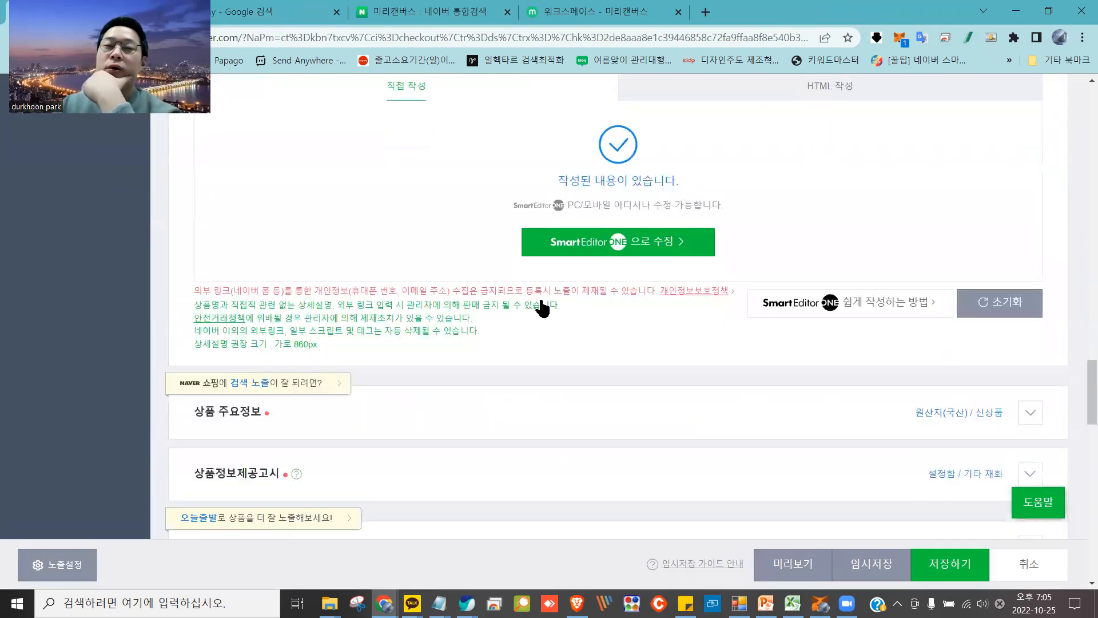
scroll(407, 304, "up", 3)
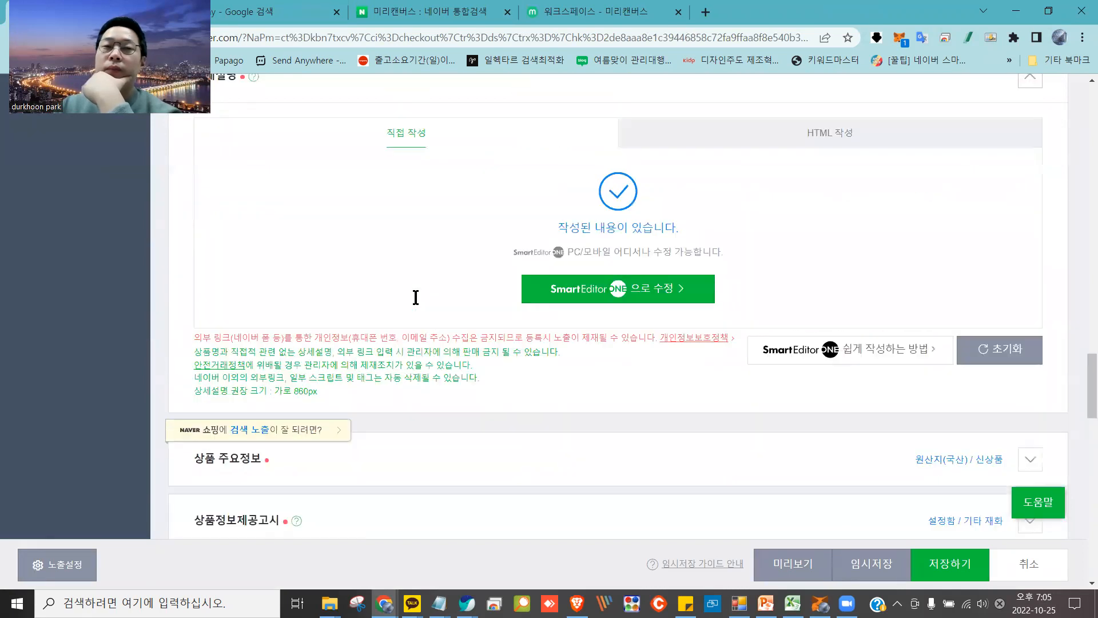
scroll(414, 294, "down", 1)
left_click_drag(406, 384, 172, 367)
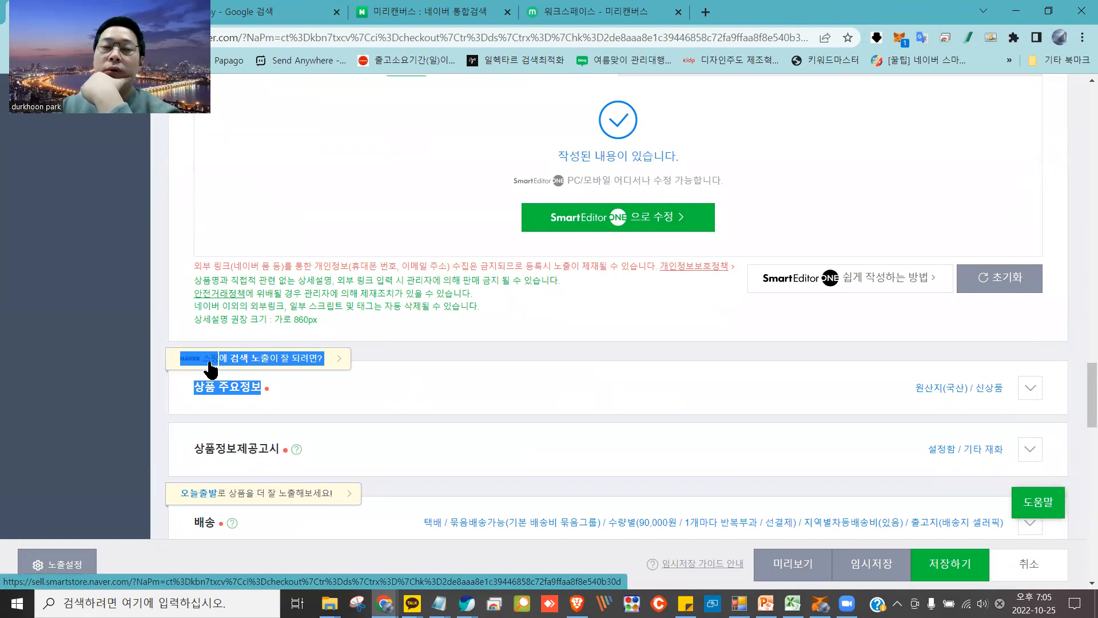
left_click(444, 351)
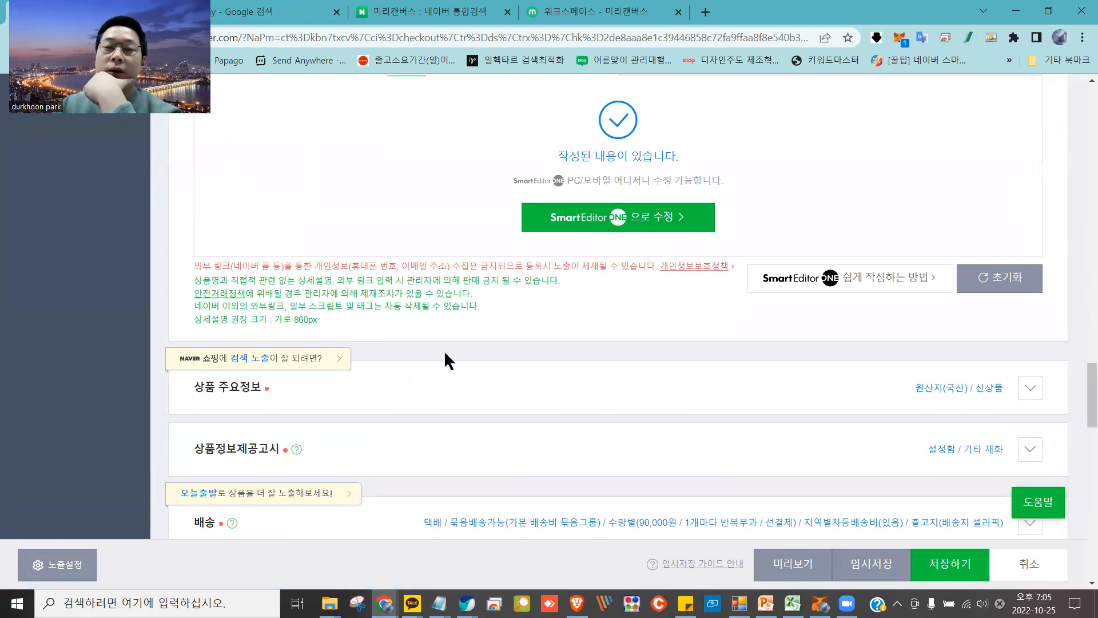
scroll(1027, 316, "down", 3)
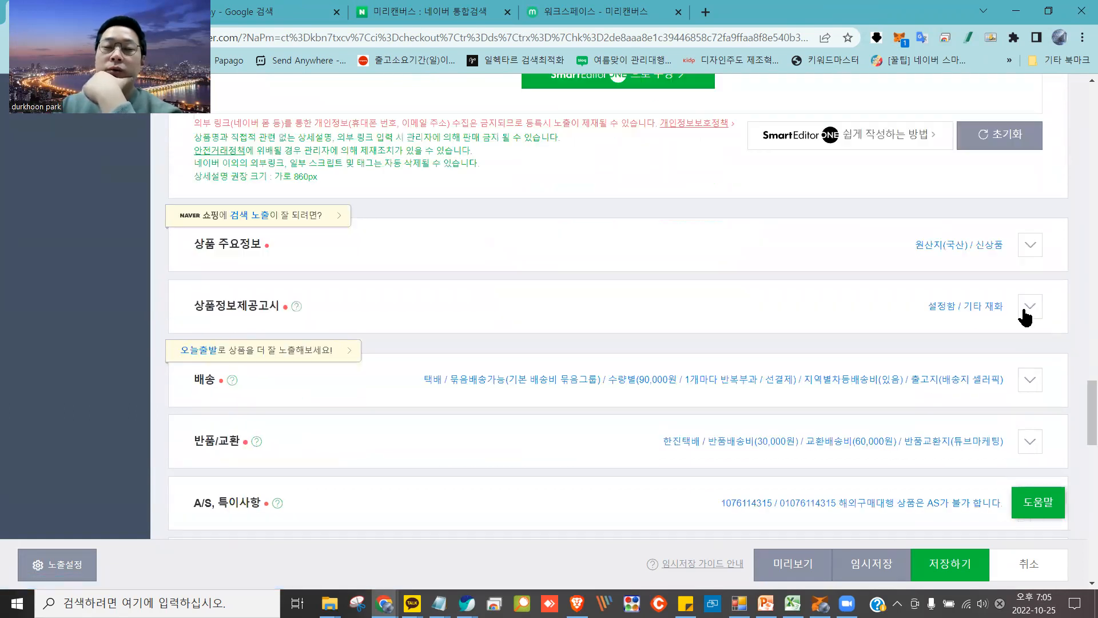
Expand 상품 주요정보 and scroll back up to the 상품명 field
left_click(1030, 252)
left_click(382, 300)
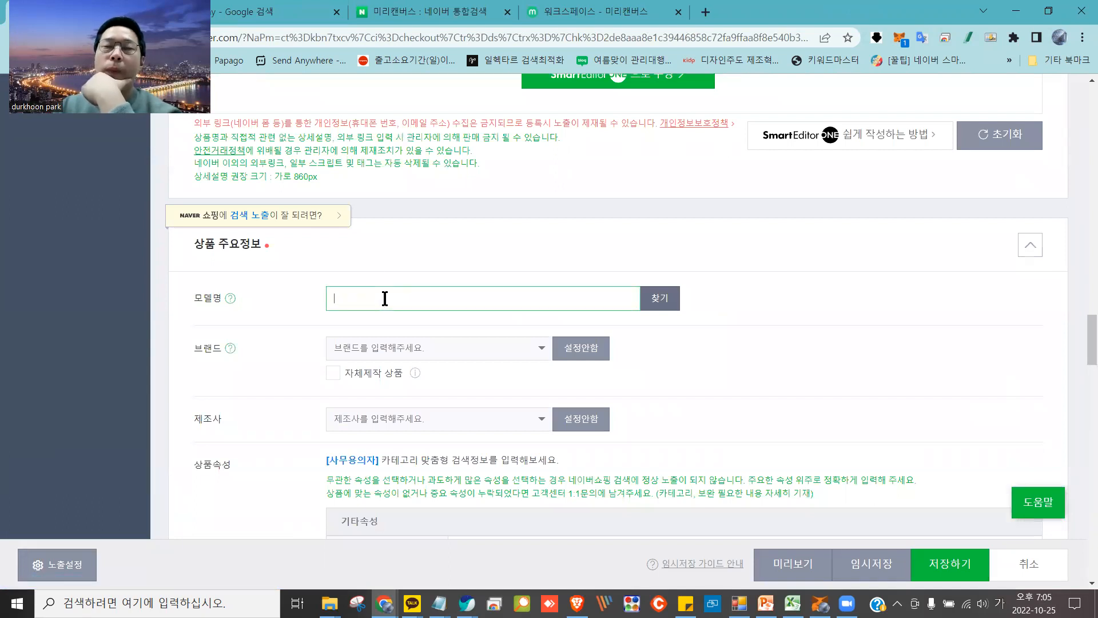
scroll(391, 297, "up", 15)
scroll(389, 299, "up", 15)
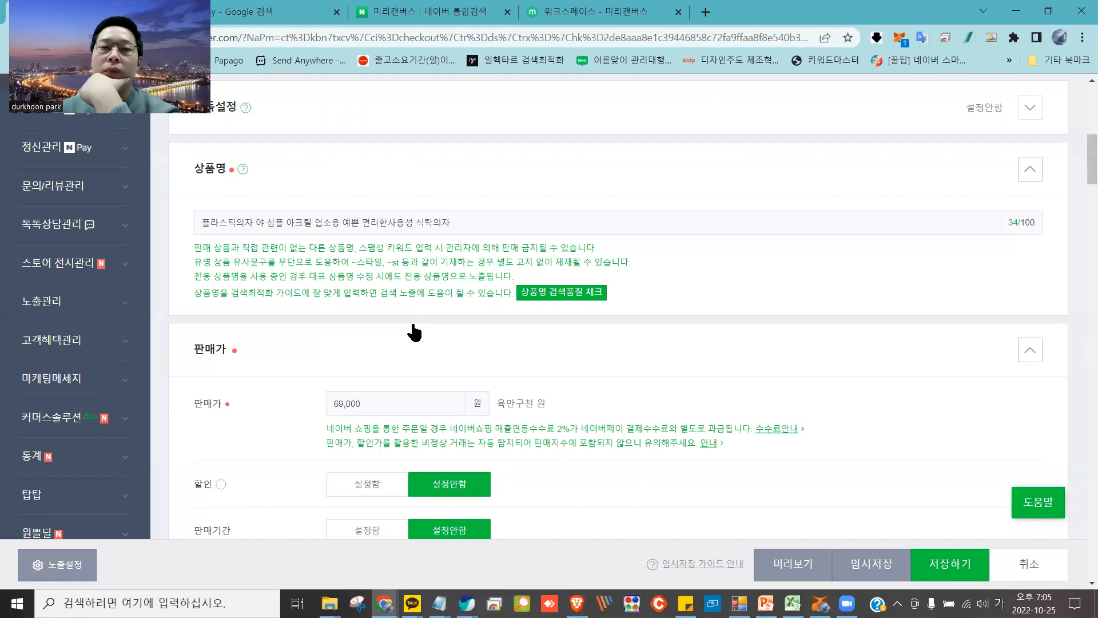
left_click(460, 227)
scroll(458, 269, "up", 1)
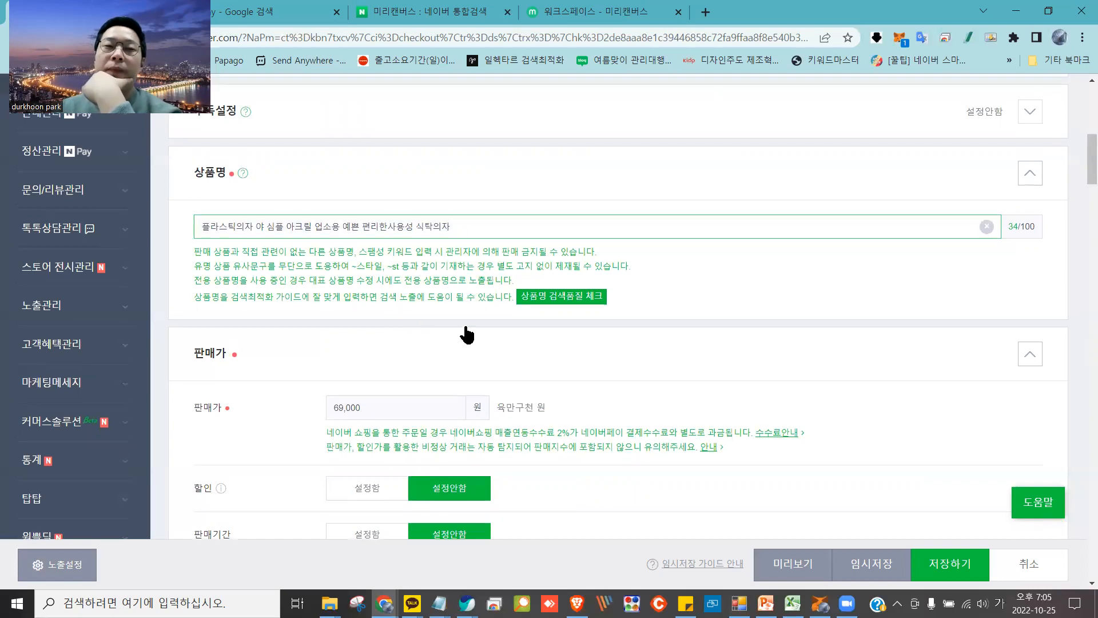
left_click_drag(269, 245, 404, 241)
mouse_move(319, 235)
left_mouse_down()
mouse_move(160, 332)
mouse_move(318, 235)
left_mouse_up()
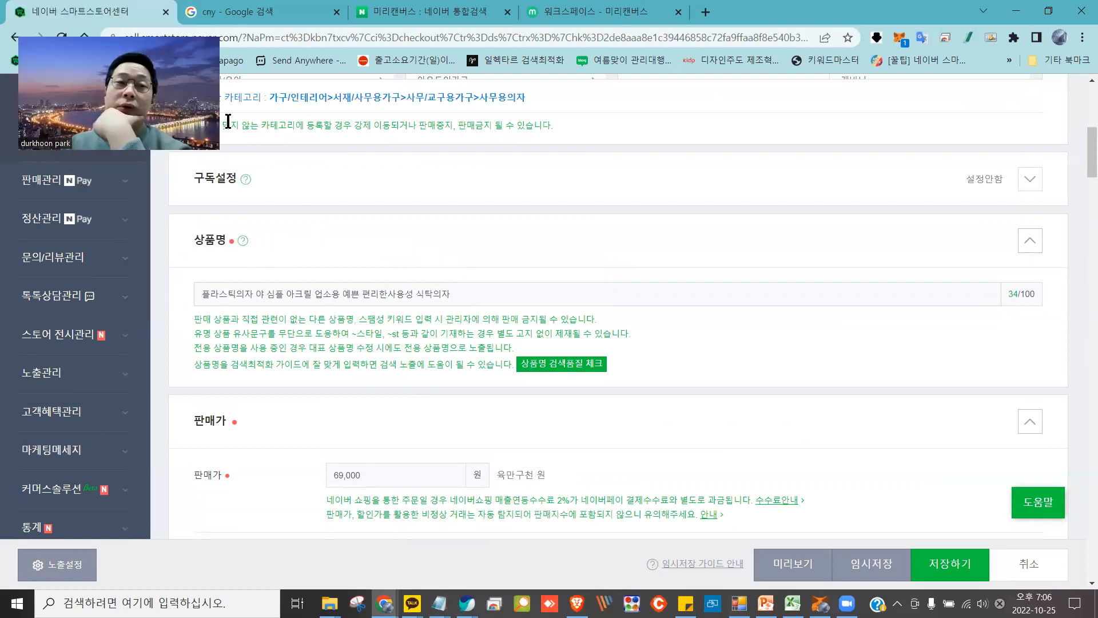
mouse_move(405, 260)
left_mouse_down()
mouse_move(491, 254)
mouse_move(454, 348)
mouse_move(393, 253)
left_mouse_up()
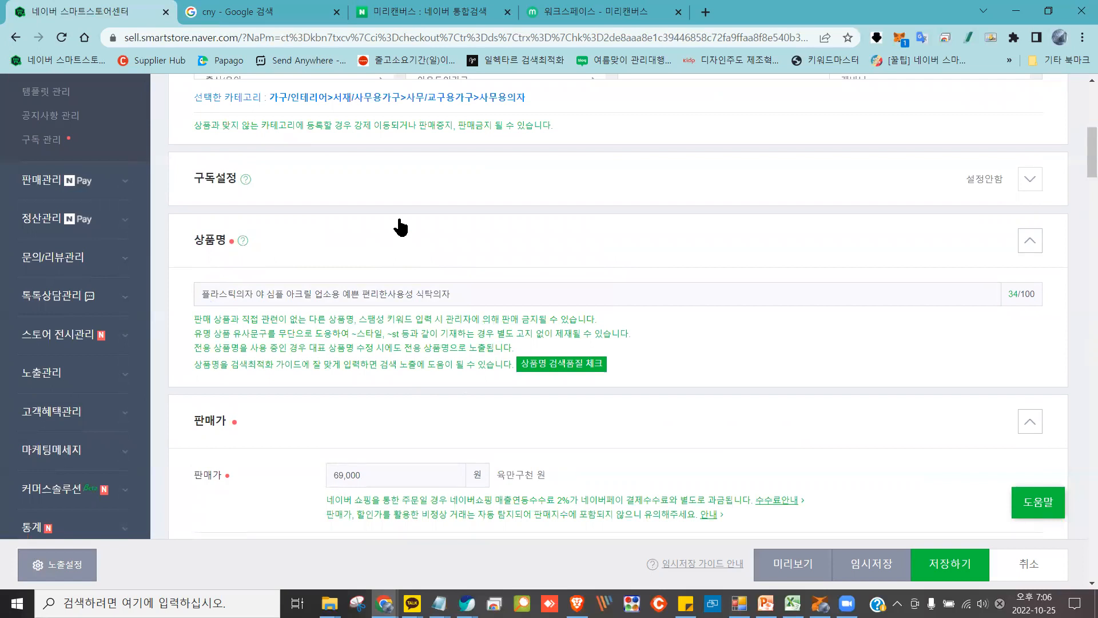
Rearrange the product name to 플라스틱의자 예쁜 편리한사용성 식탁의자 심플 아크릴 업소용, then open a new tab
left_click_drag(455, 293, 345, 292)
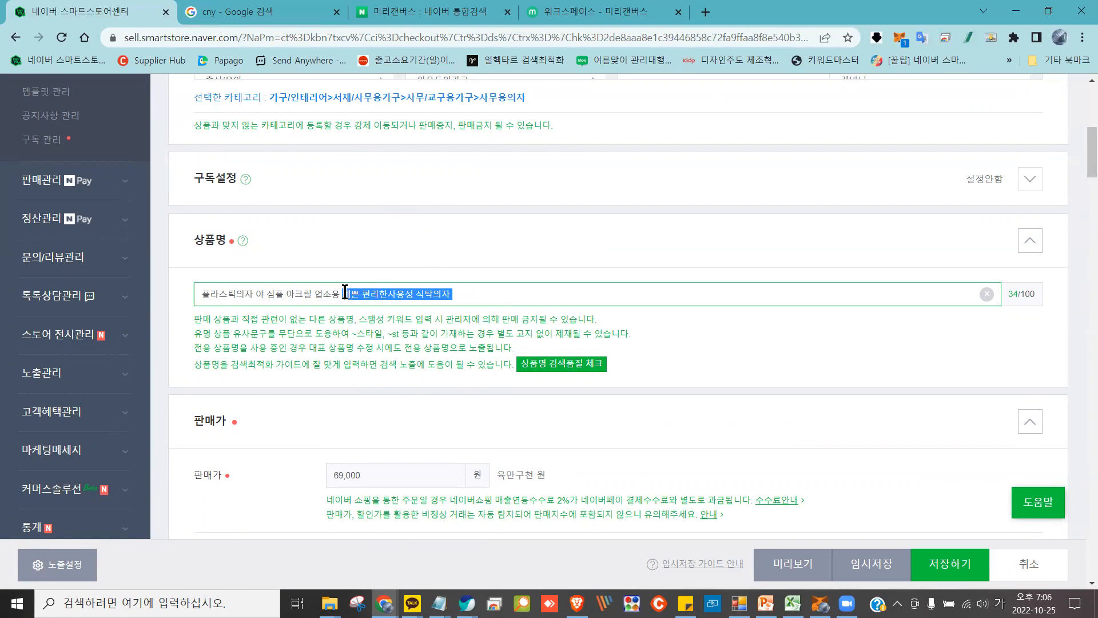
type("티")
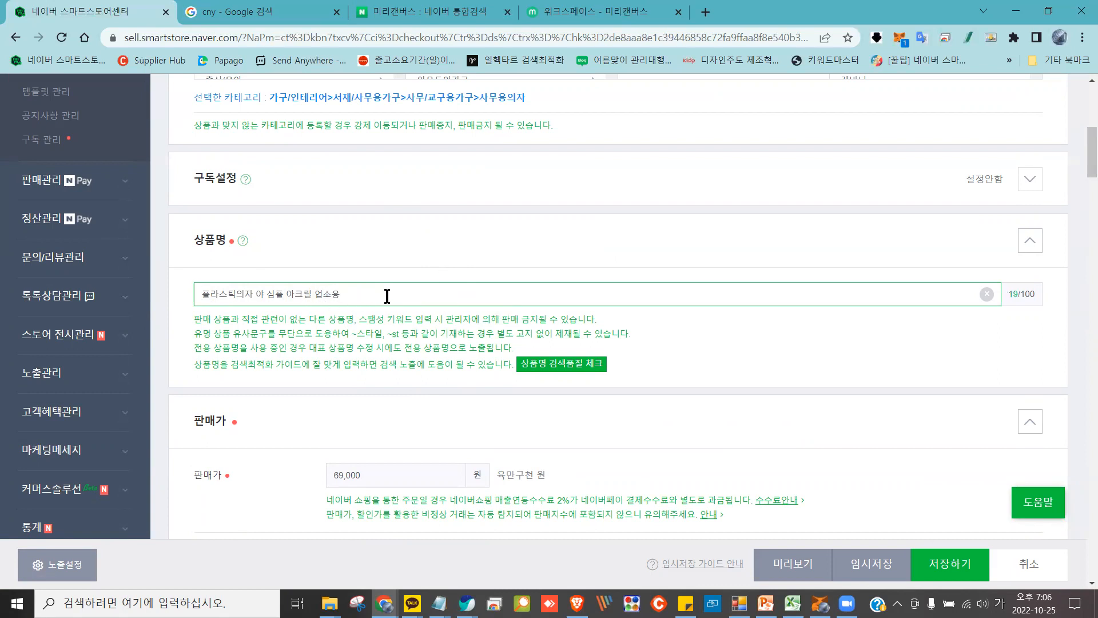
double_click(261, 295)
type("아")
type("ㅓ")
key("BackSpace")
type("예쁜 편리한사용성 식탁의자")
key("BackSpace")
left_click(465, 275)
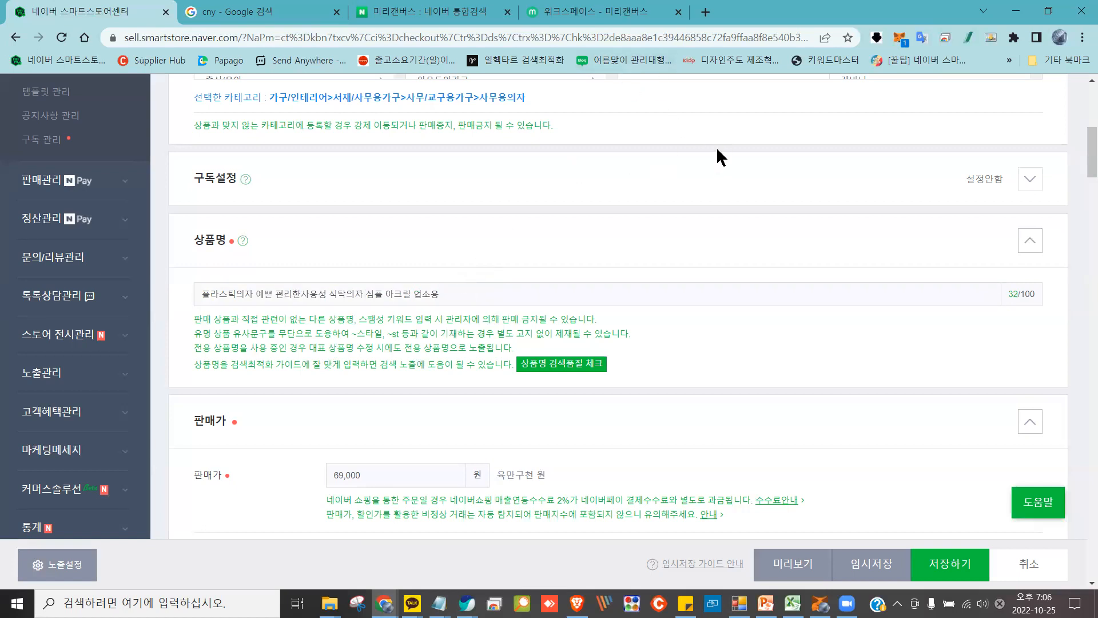
left_click(705, 12)
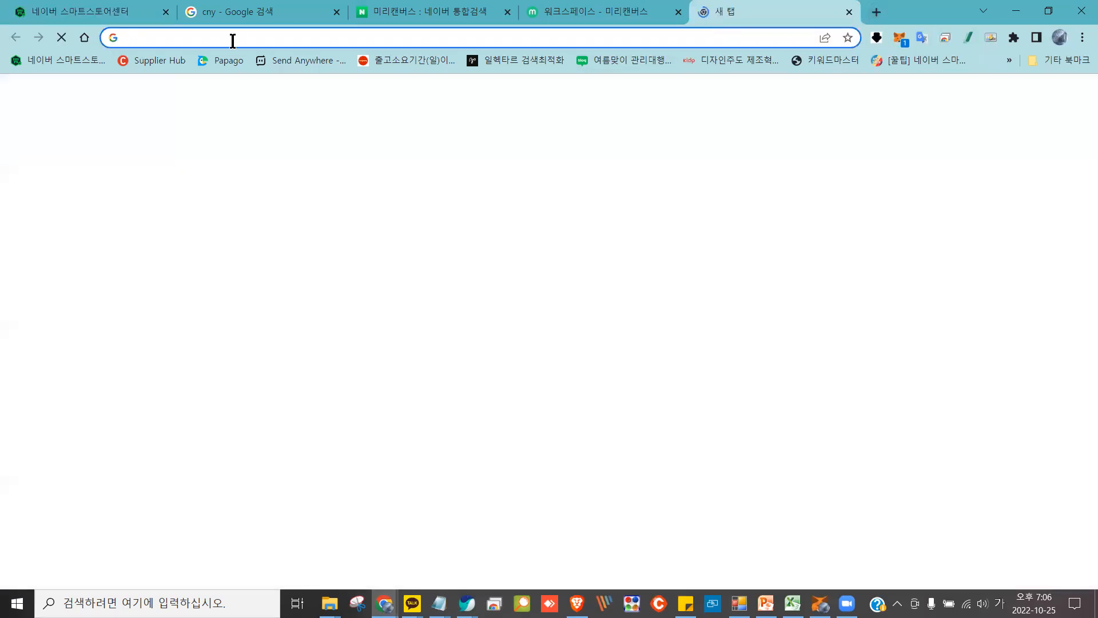
Google 키워드 마스터 and open the 키워드마스터 site
left_click(226, 35)
type("zldn")
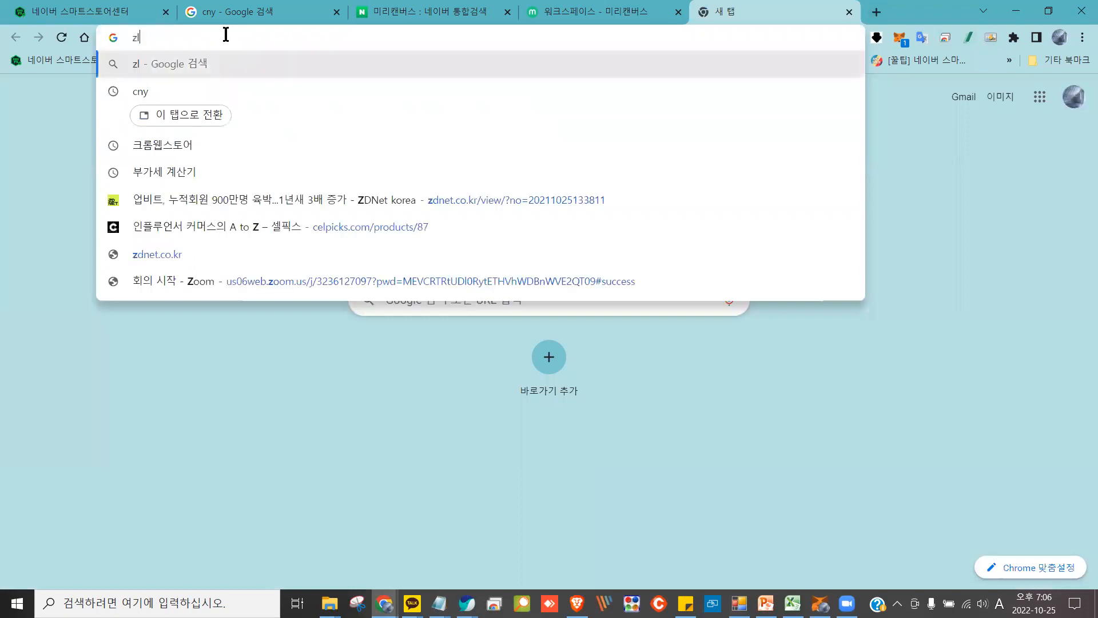
key("BackSpace")
key("BackSpace")
key("BackSpace")
key("BackSpace")
key("Hangul")
type("키워드 마스터")
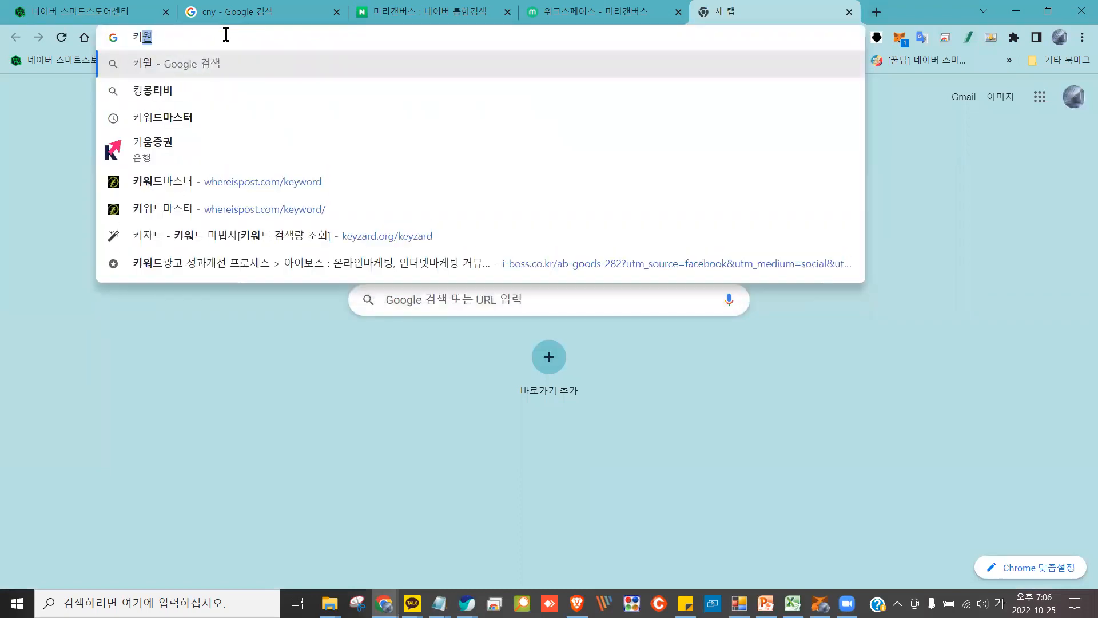
key("Return")
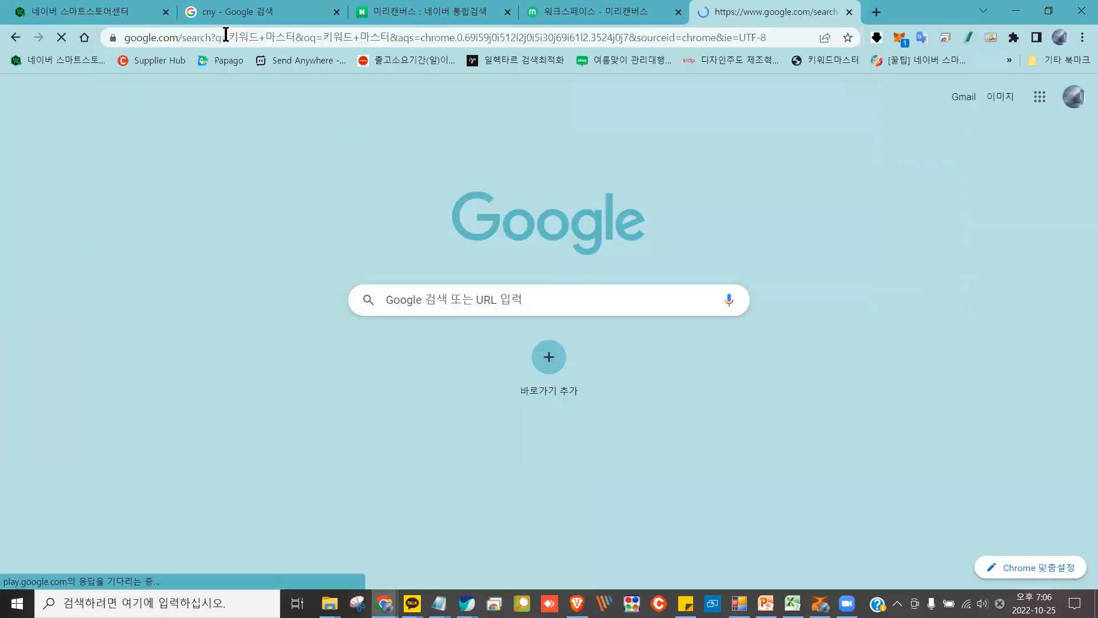
left_click(307, 235)
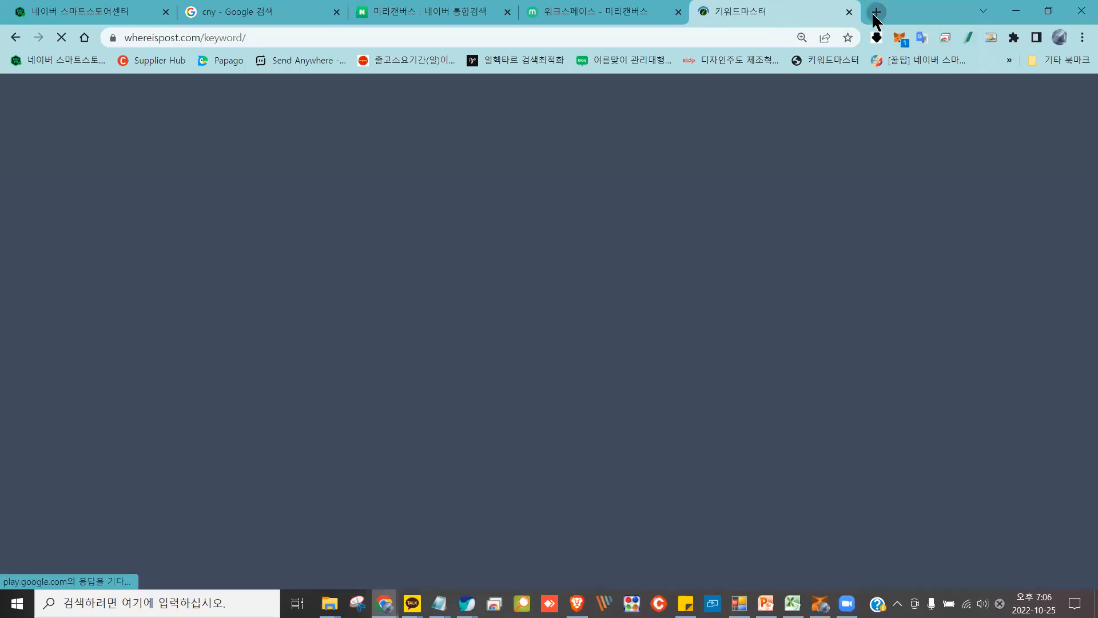
In new tabs, search Google for 아이템스카우트 and 셀러보드, opening the SELLERBOARD site
left_click(877, 12)
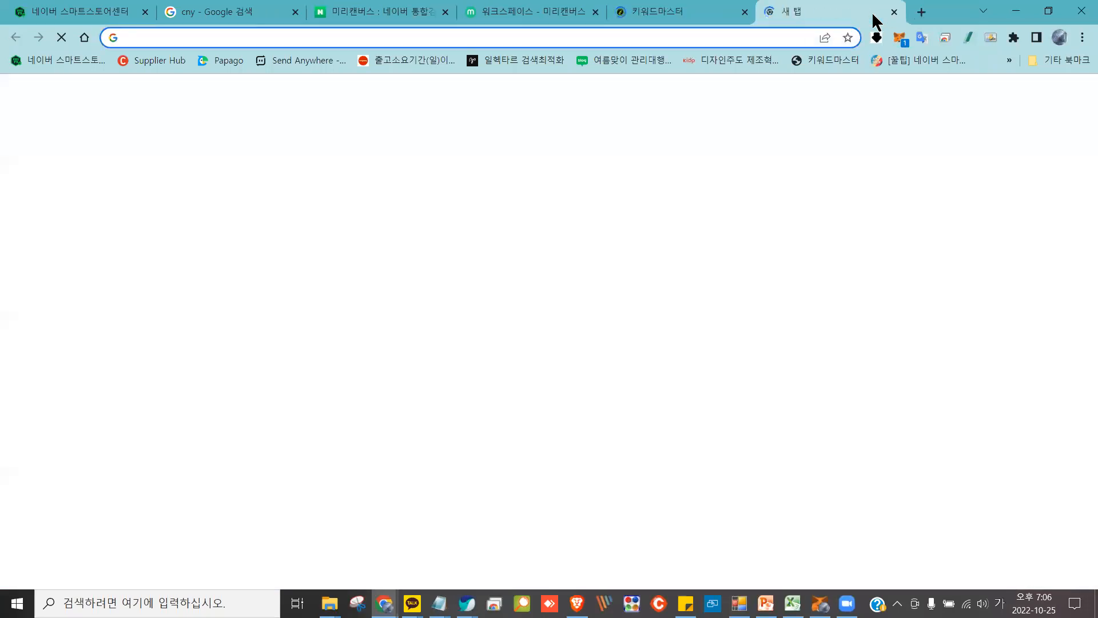
type("아이템ㅅ스카우트")
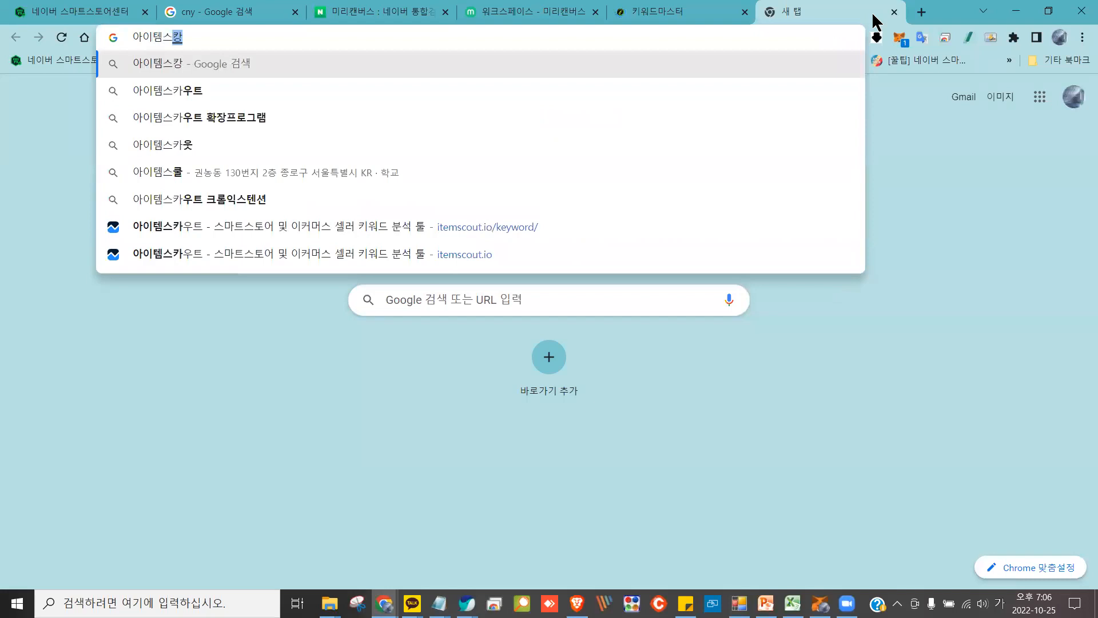
key("Return")
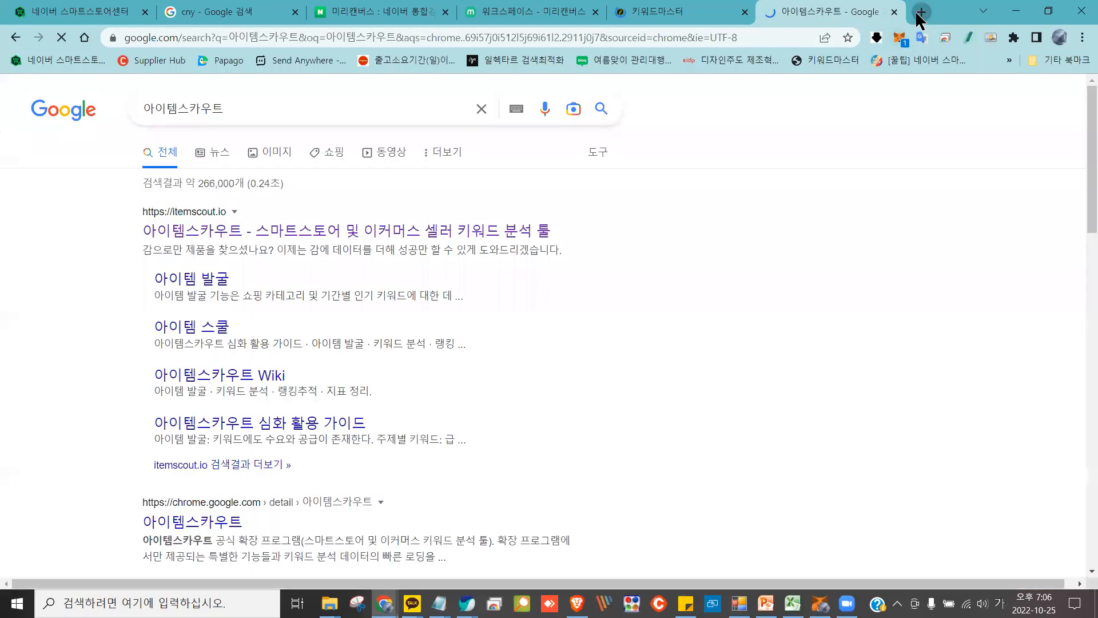
left_click(920, 12)
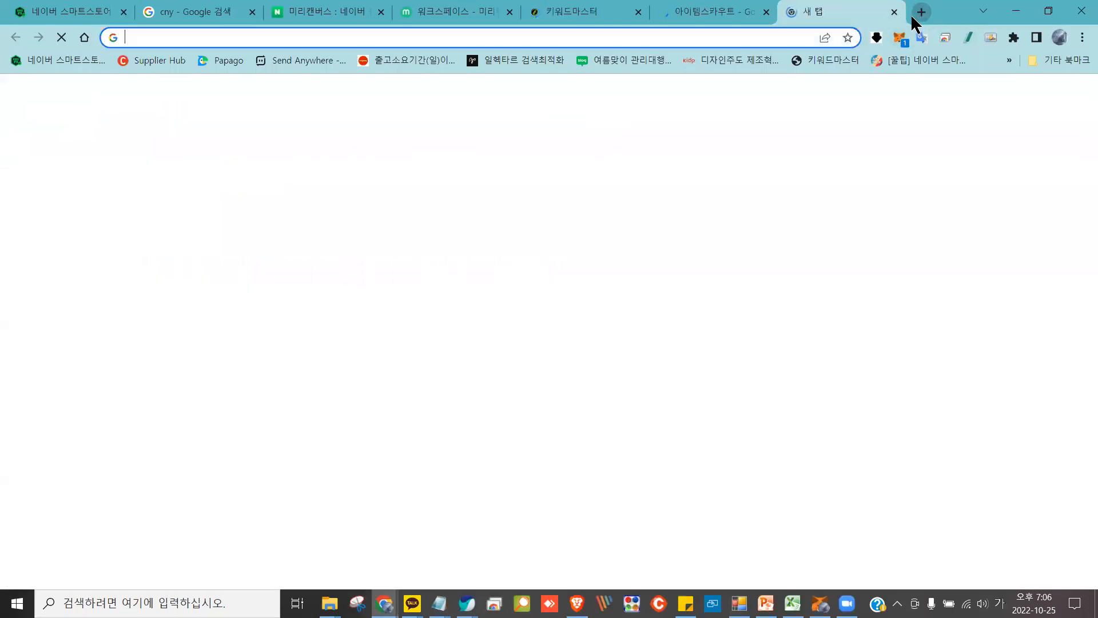
left_click(717, 38)
type("셀러보드")
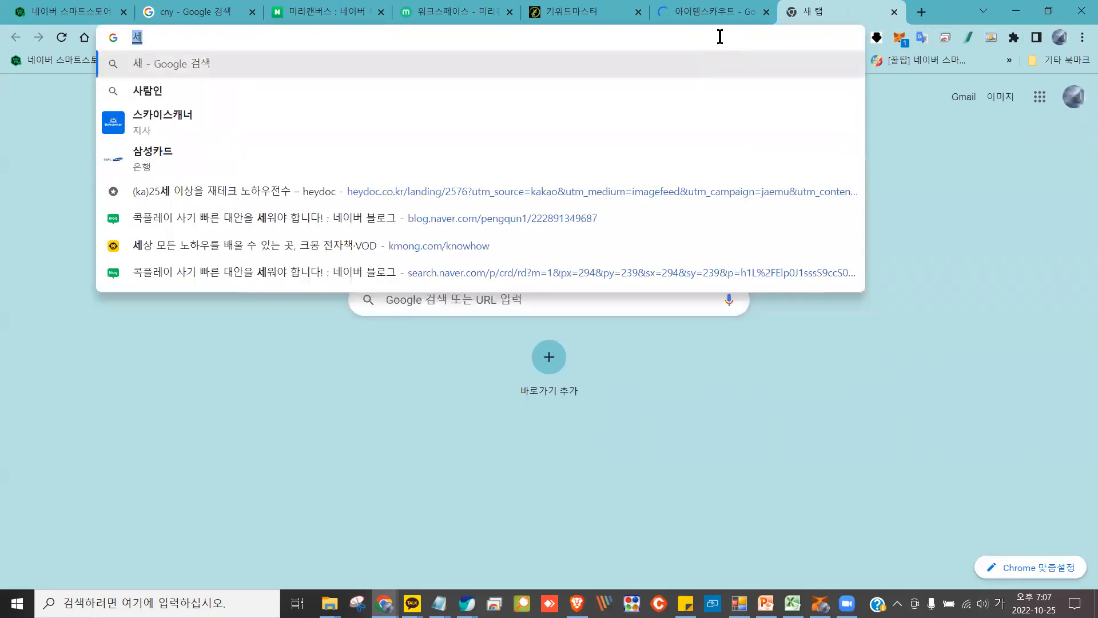
key("Return")
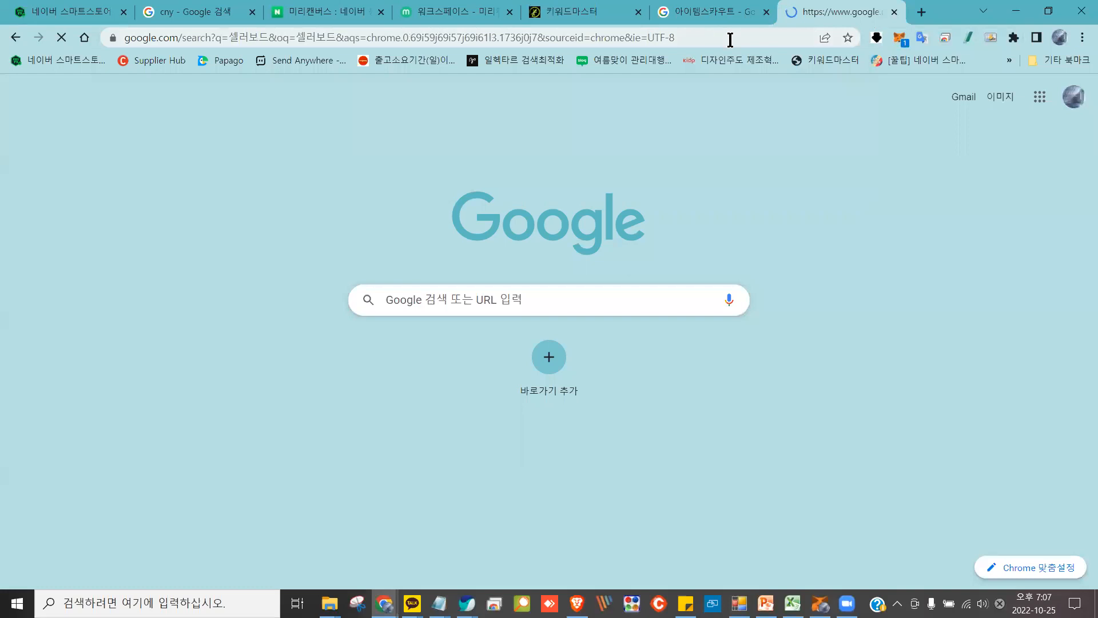
left_click(288, 236)
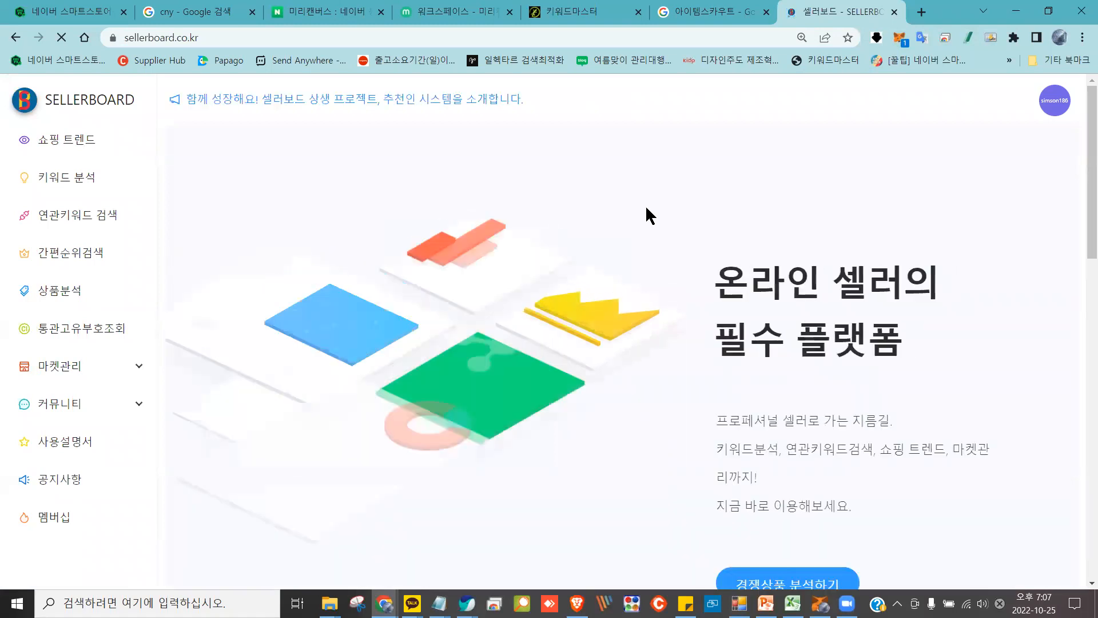
Search Google for 네이버데이터랩 in another tab, then open one more blank tab
left_click(921, 12)
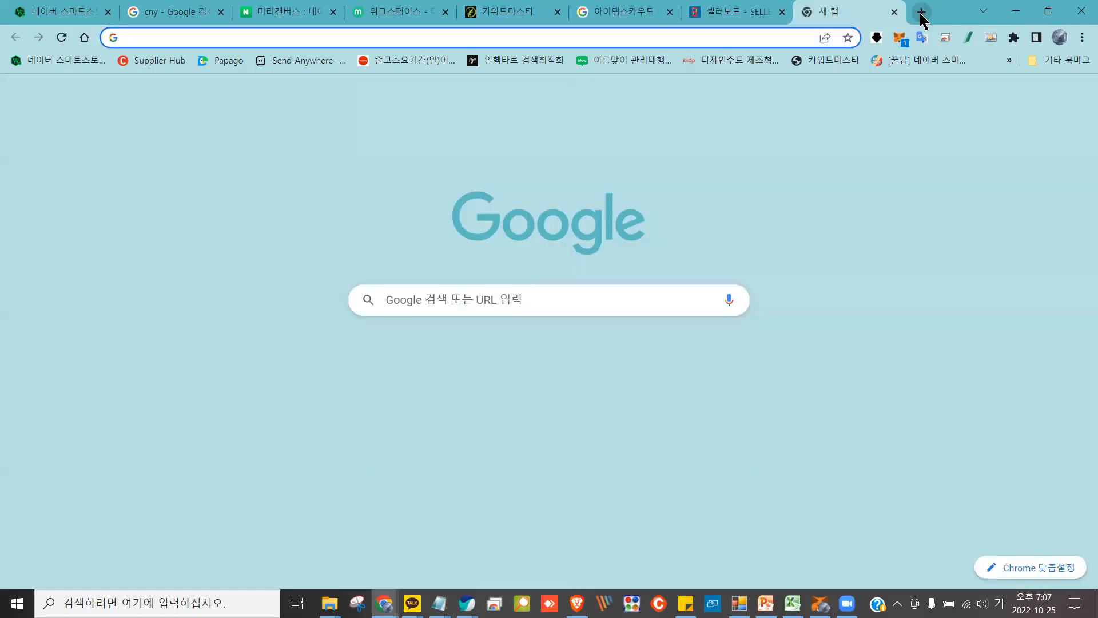
type("넵이버데이터랩")
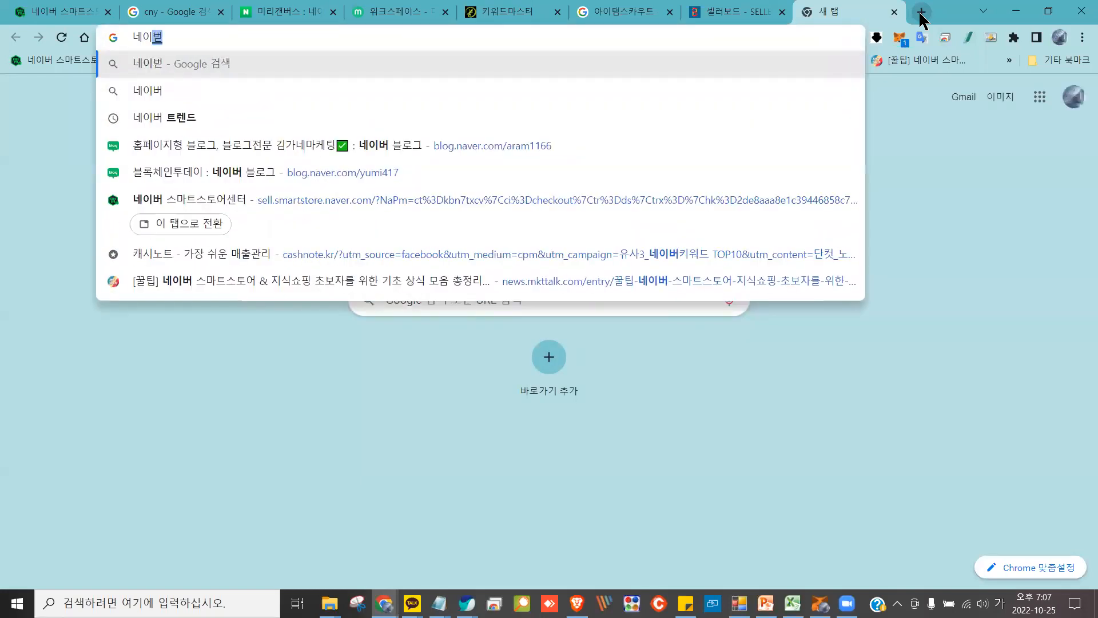
key("Return")
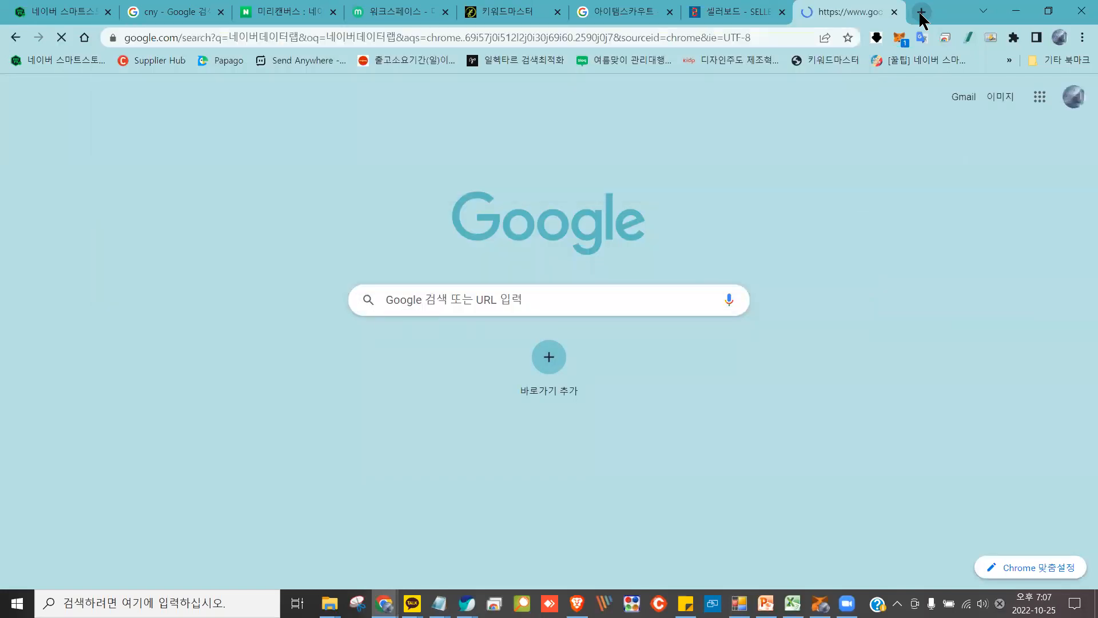
left_click(920, 14)
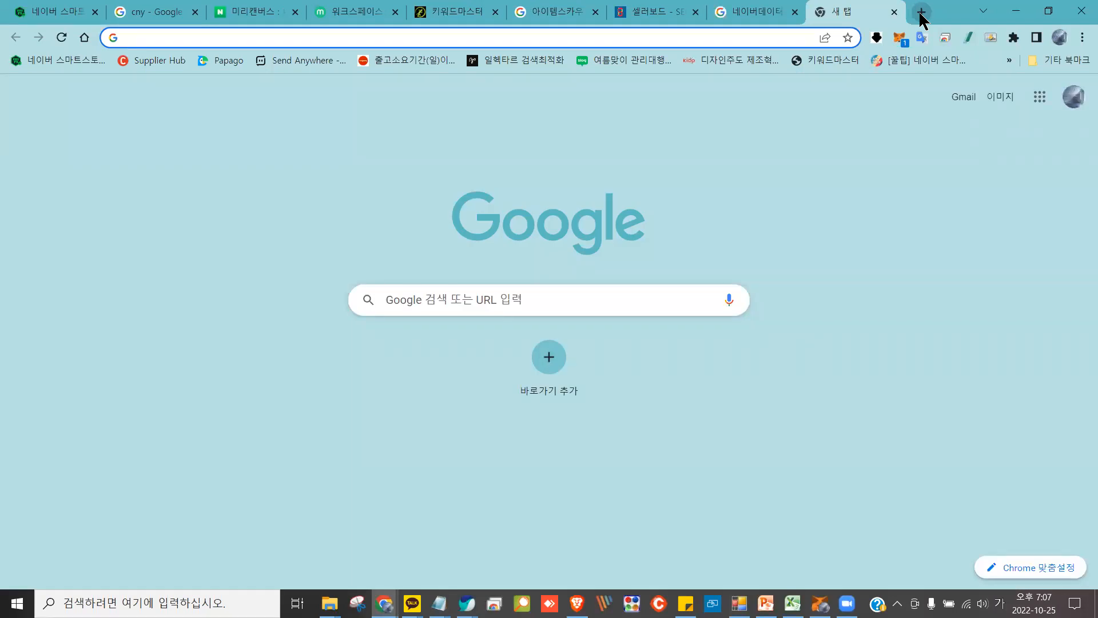
type("아")
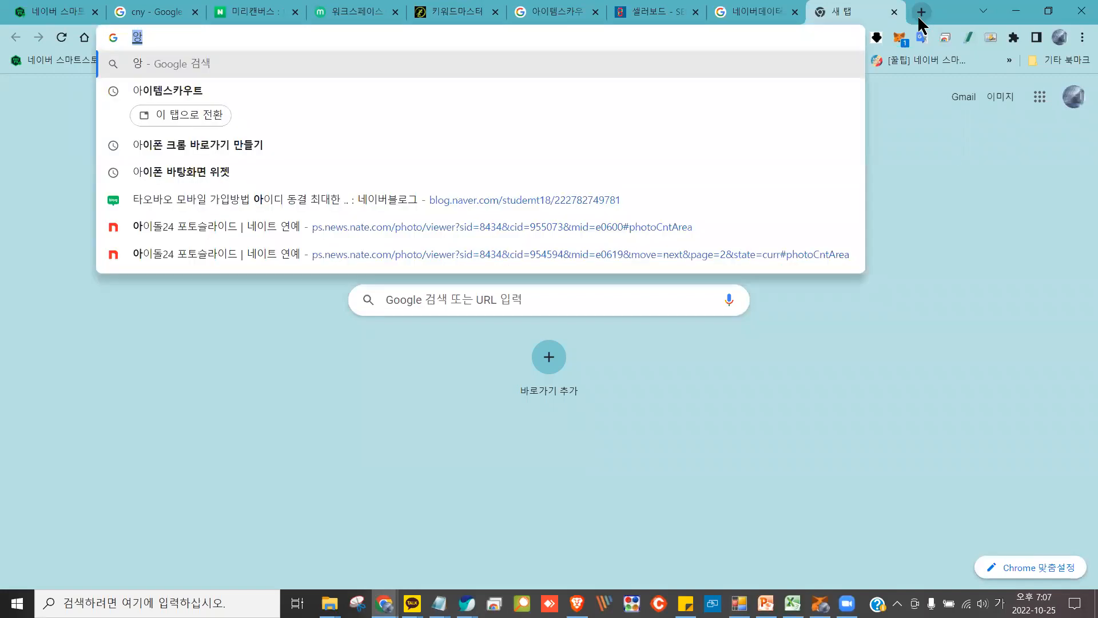
key("BackSpace")
key("BackSpace")
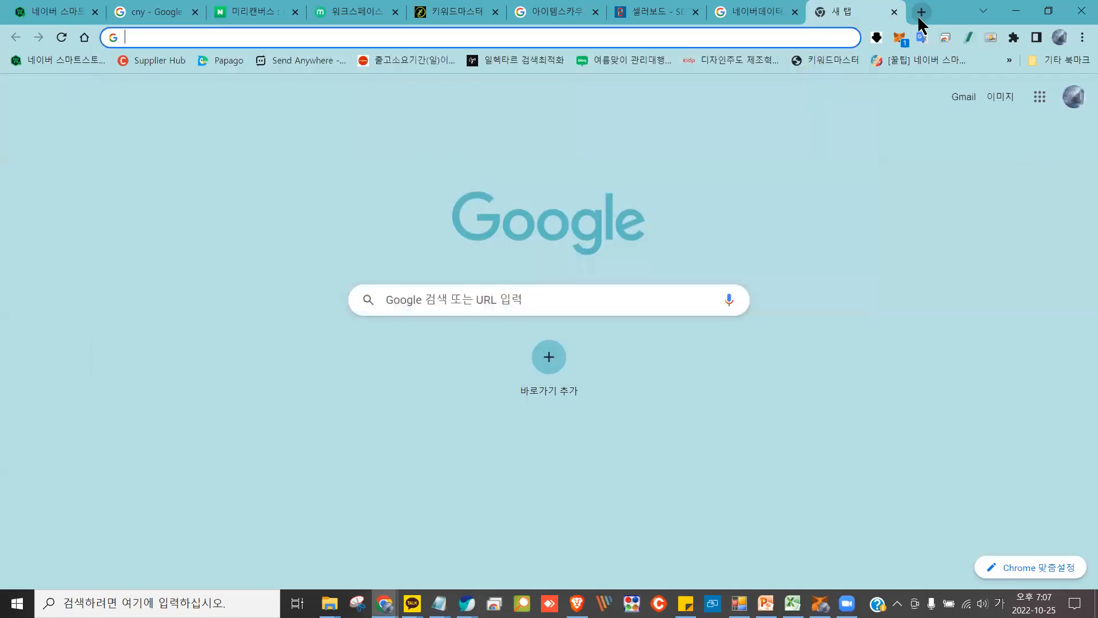
Open the itemscout.io site from its search results and look over the 키워드마스터 and SELLERBOARD tabs
left_click(560, 10)
left_click(274, 236)
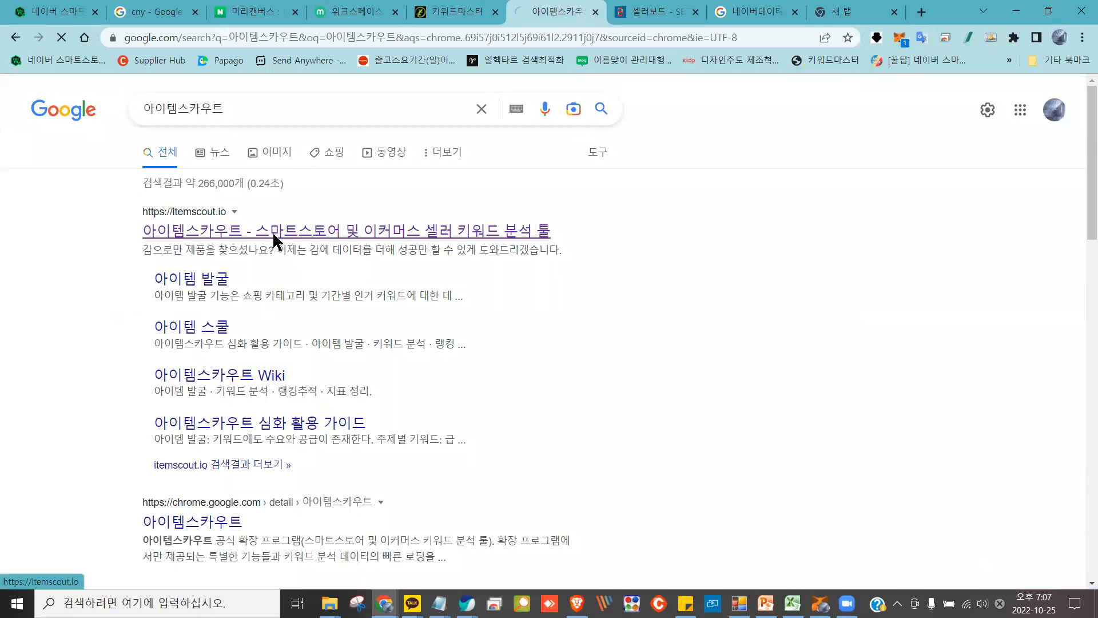
left_click(458, 12)
left_click(541, 12)
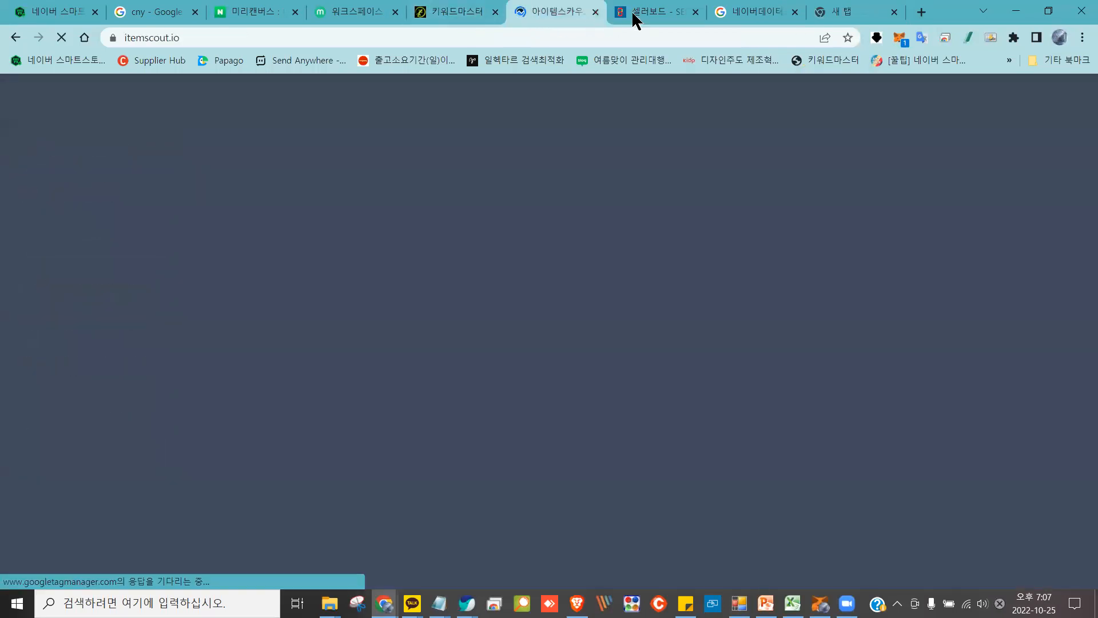
left_click(638, 14)
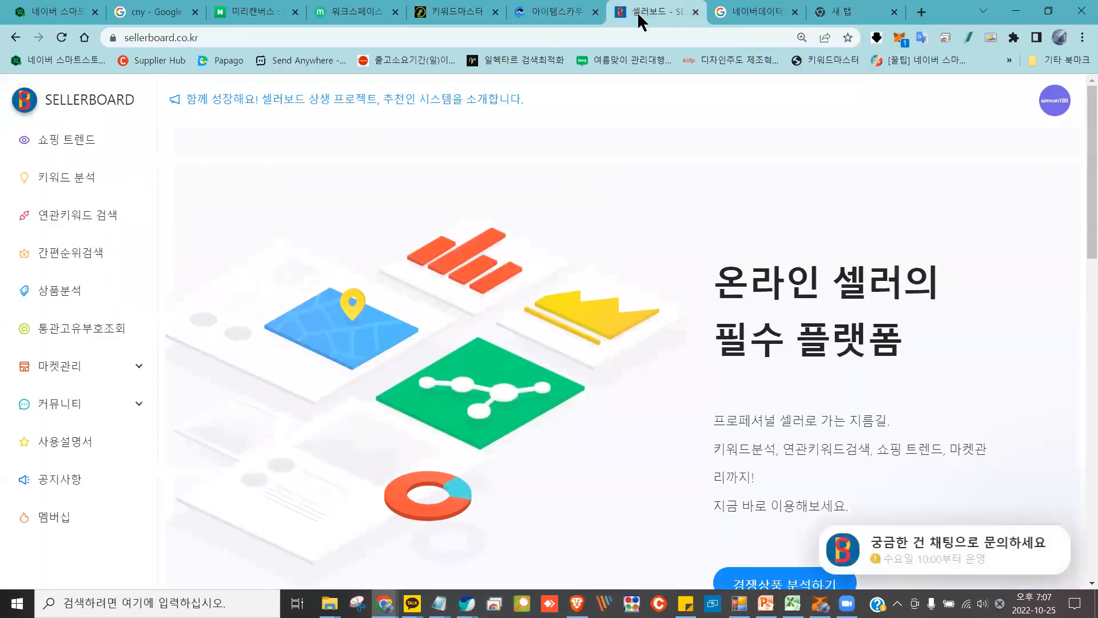
Open the 네이버 데이터랩 site from its search results, then go back to the empty new tab
left_click(753, 15)
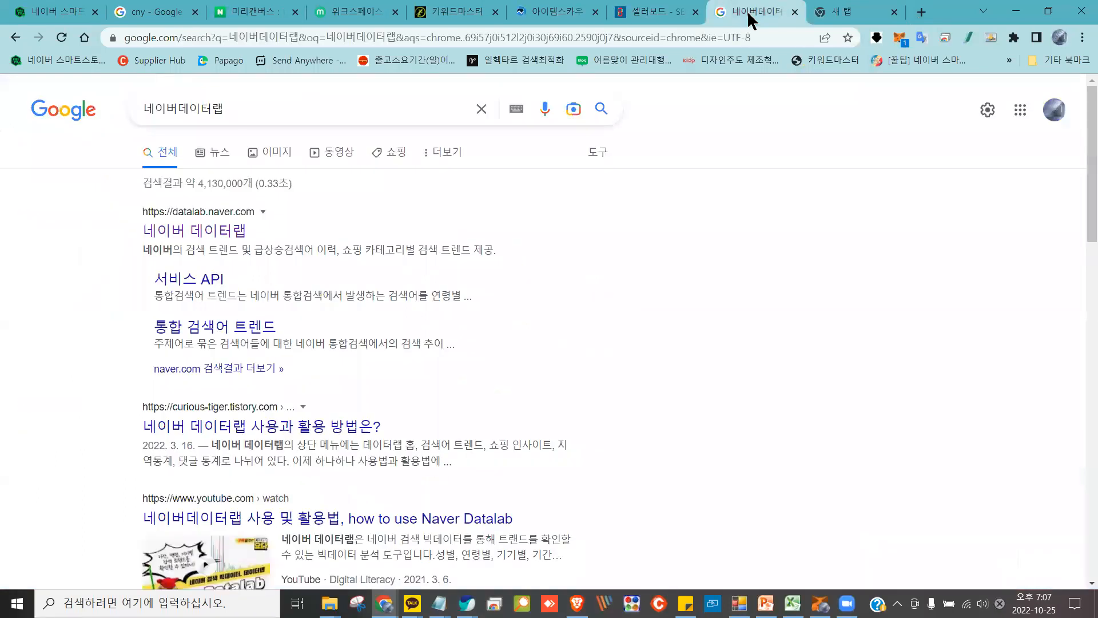
left_click(210, 236)
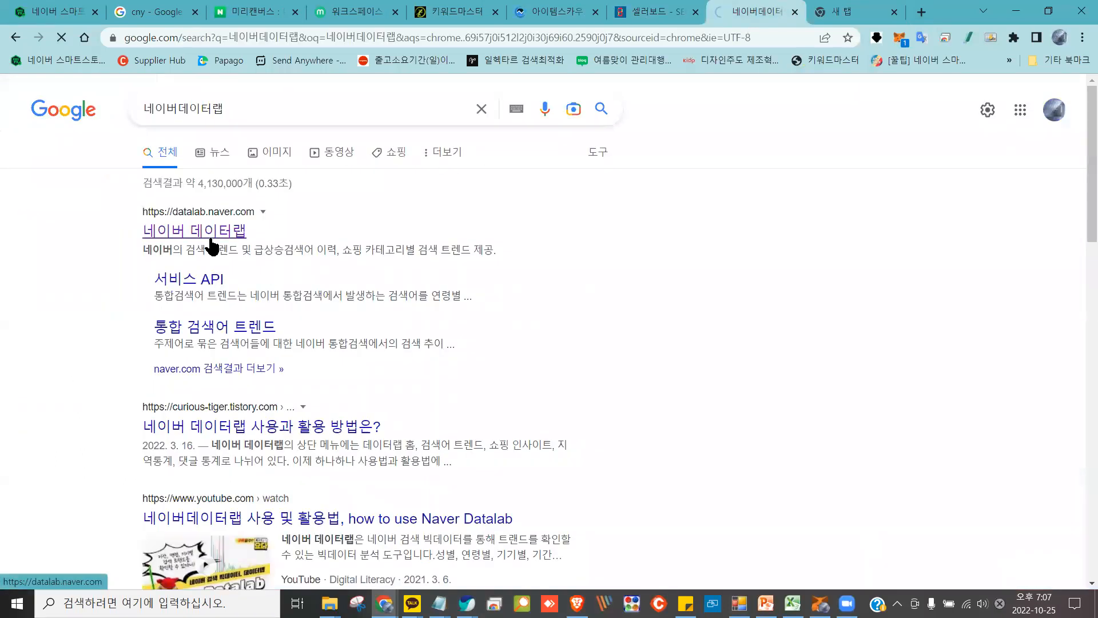
left_click(833, 12)
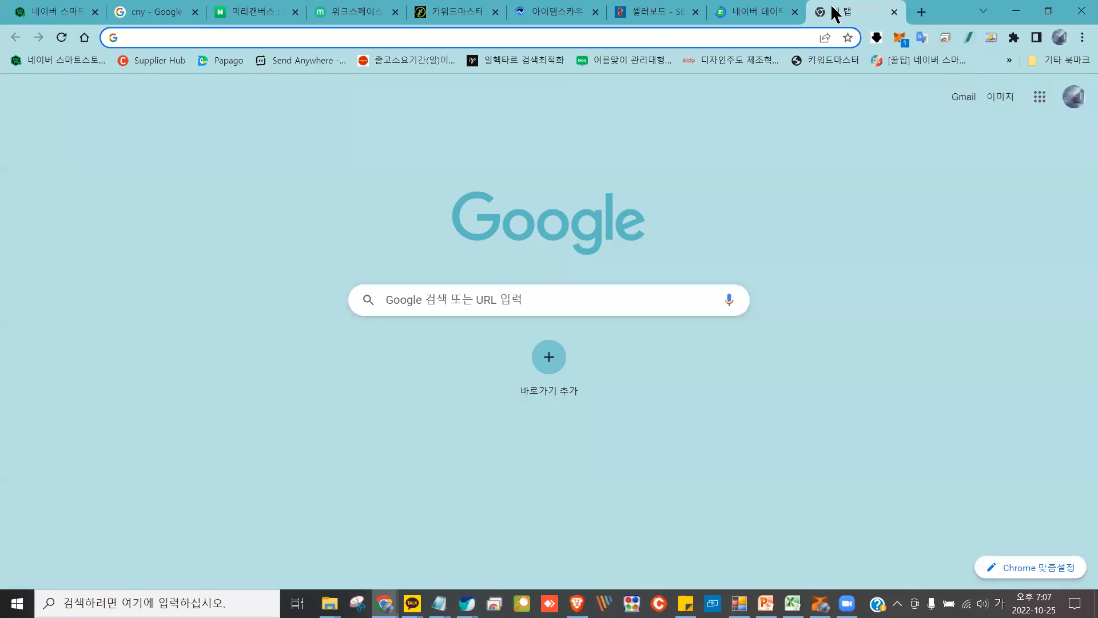
left_click(542, 35)
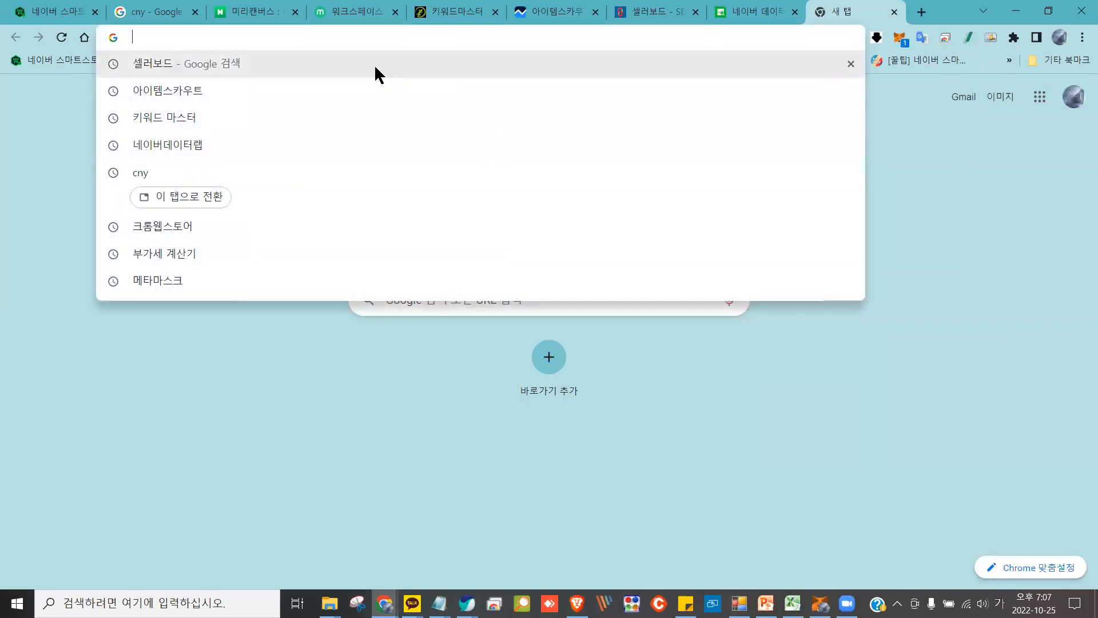
left_click(985, 199)
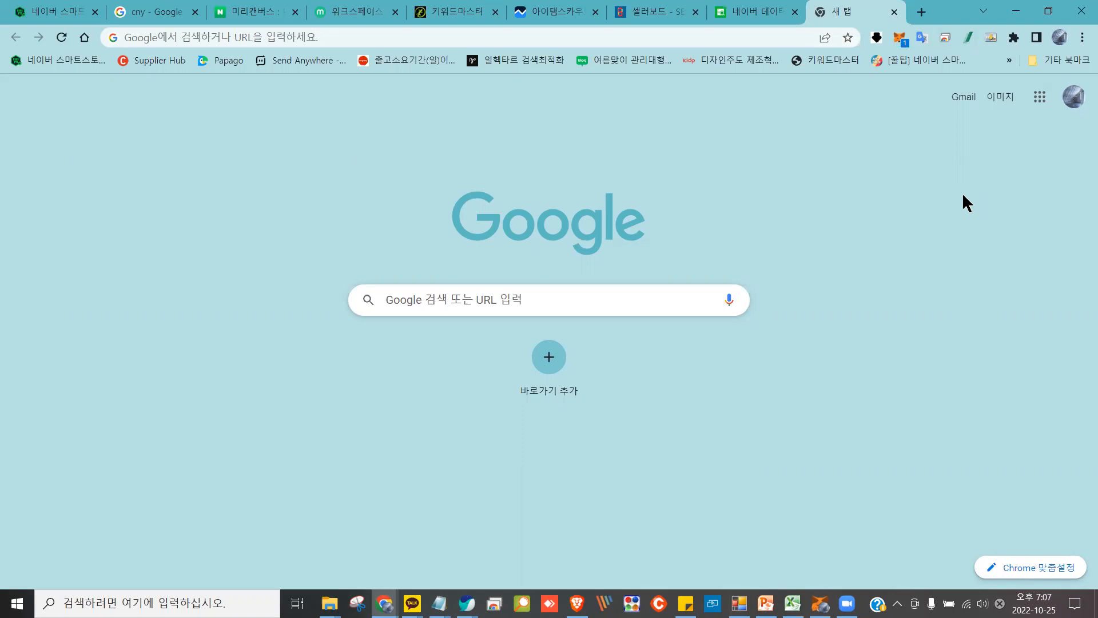
Search Google for 사장님닷컴 and open the sjnim.com site from the first result
left_click(227, 42)
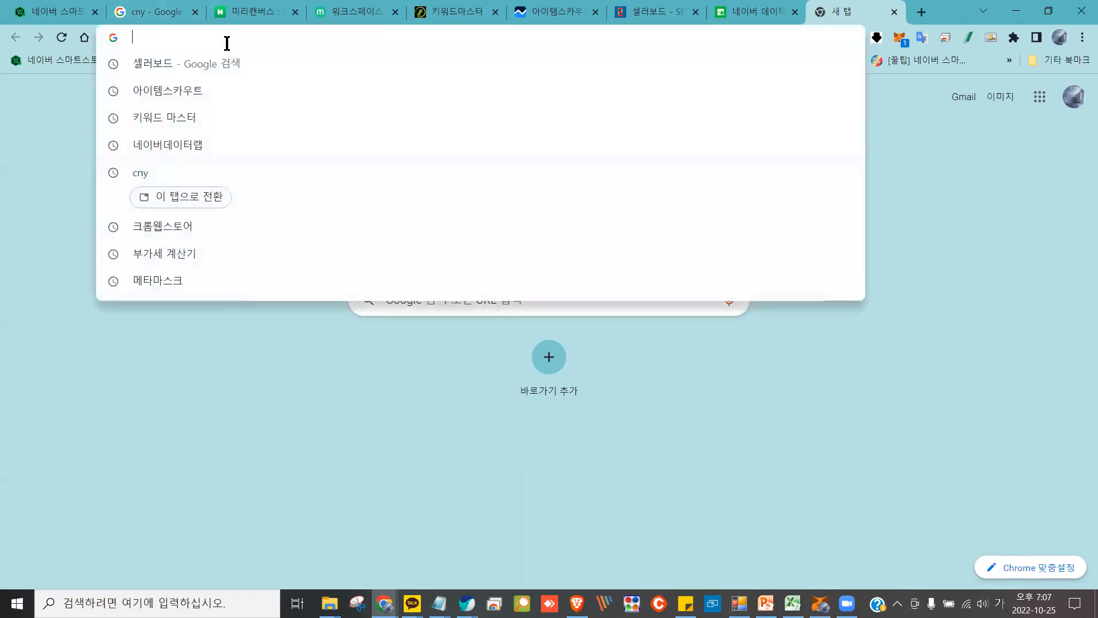
type("사장님")
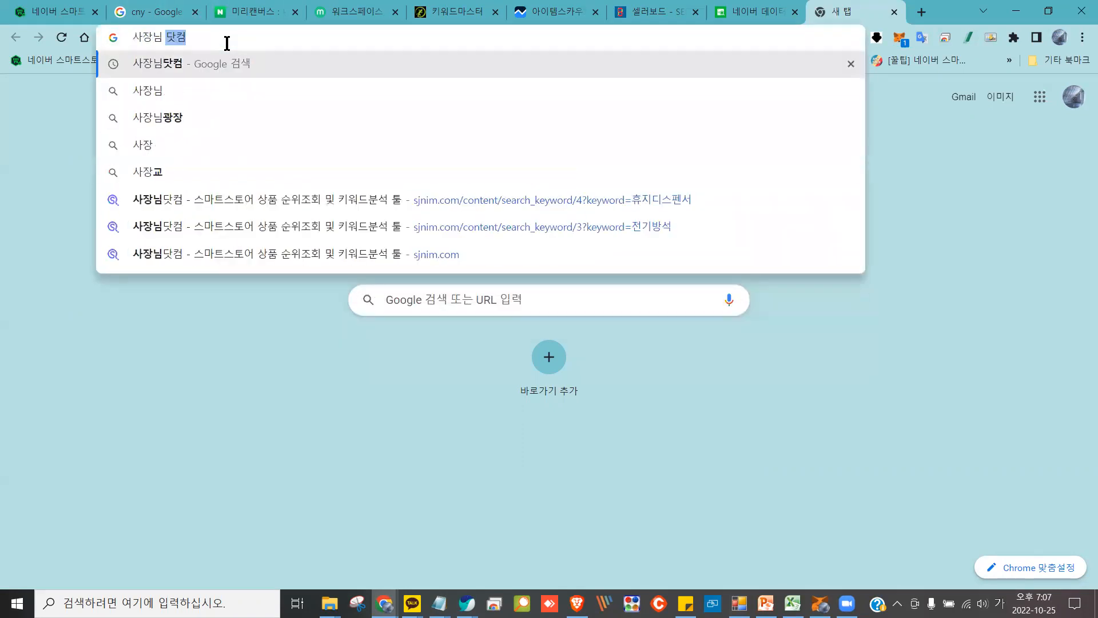
type("닷컴")
key("Return")
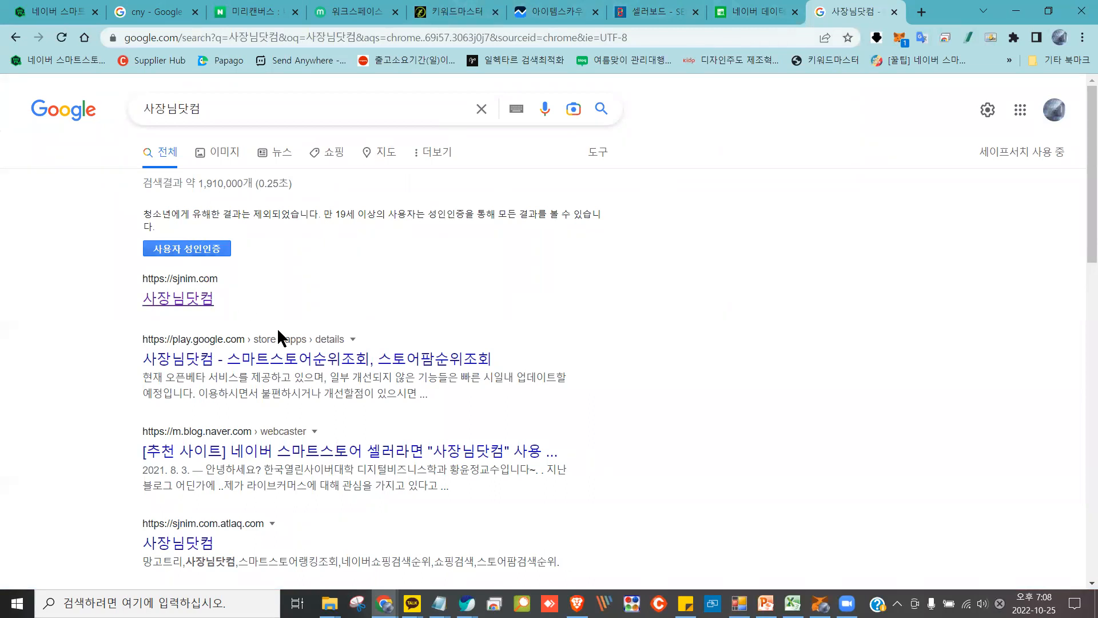
left_click(193, 295)
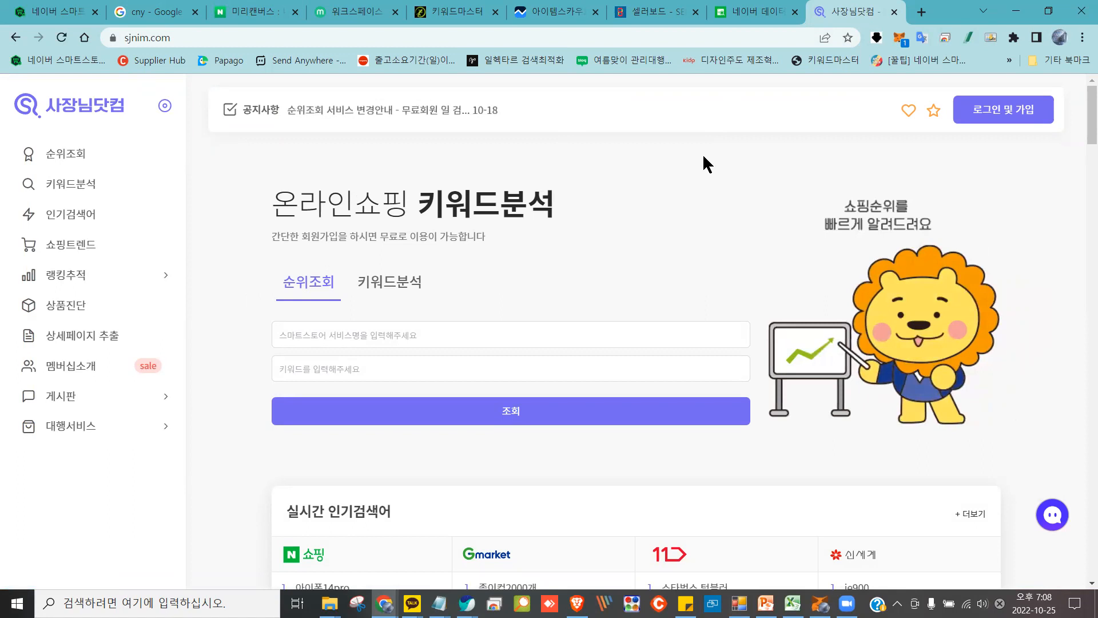
Run the 상품명 검색품질 체크 on the chair's product name twice, dismissing each result
left_click(4, 4)
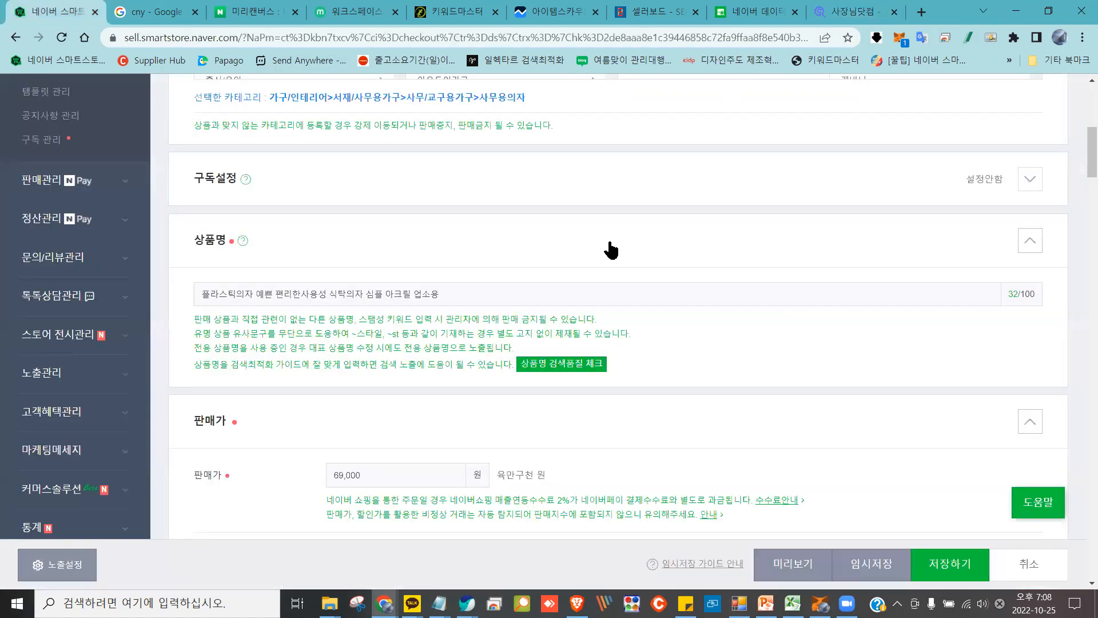
scroll(488, 308, "down", 3)
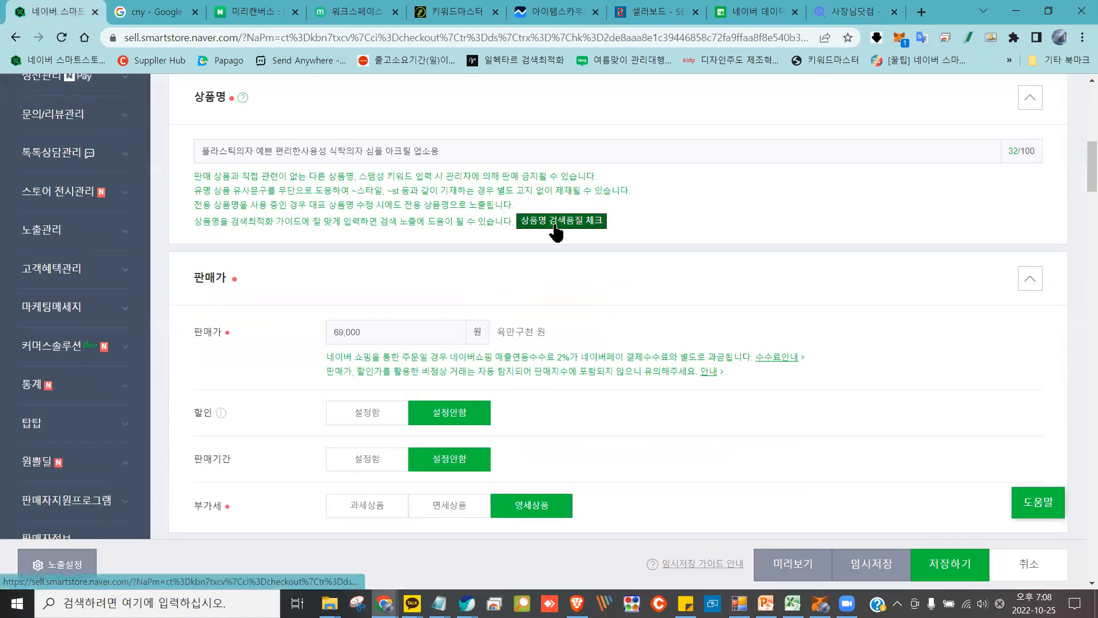
left_click(555, 224)
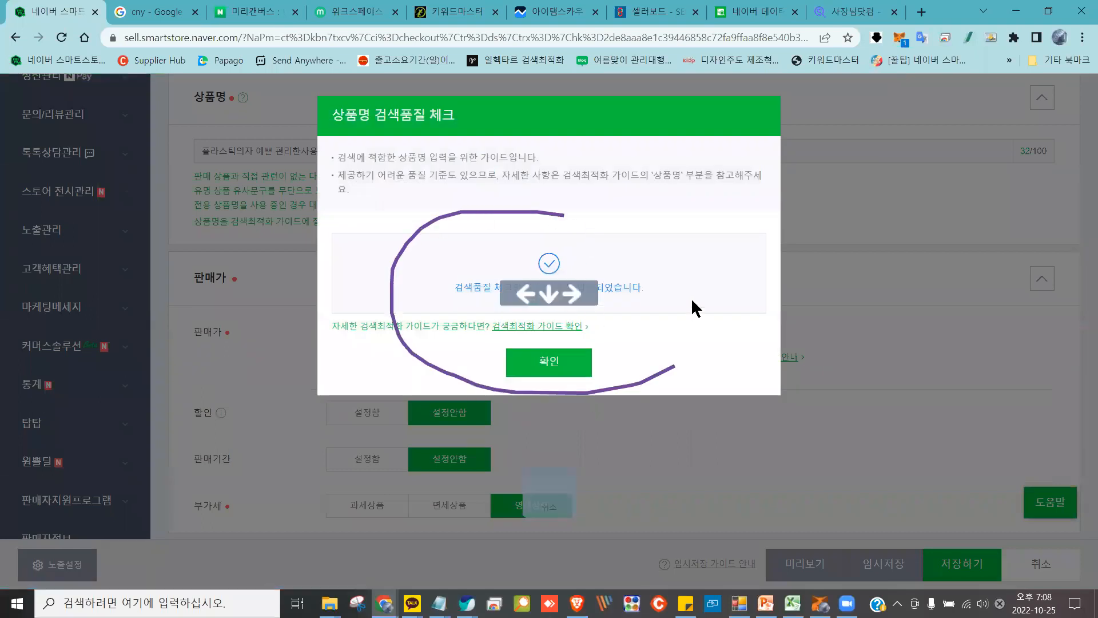
left_click(540, 363)
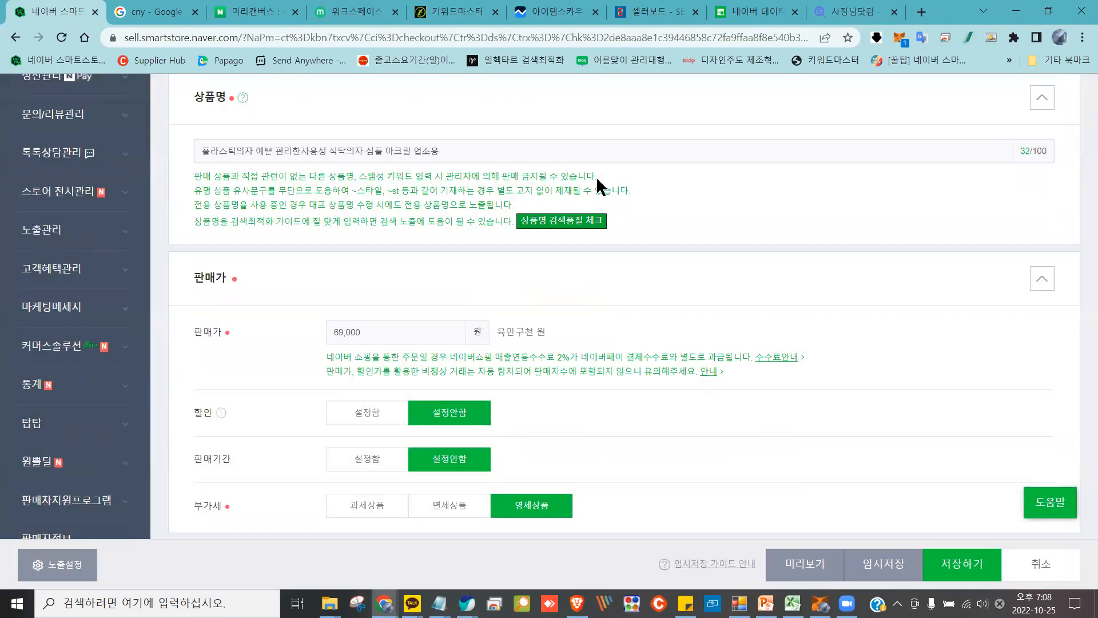
left_click(569, 222)
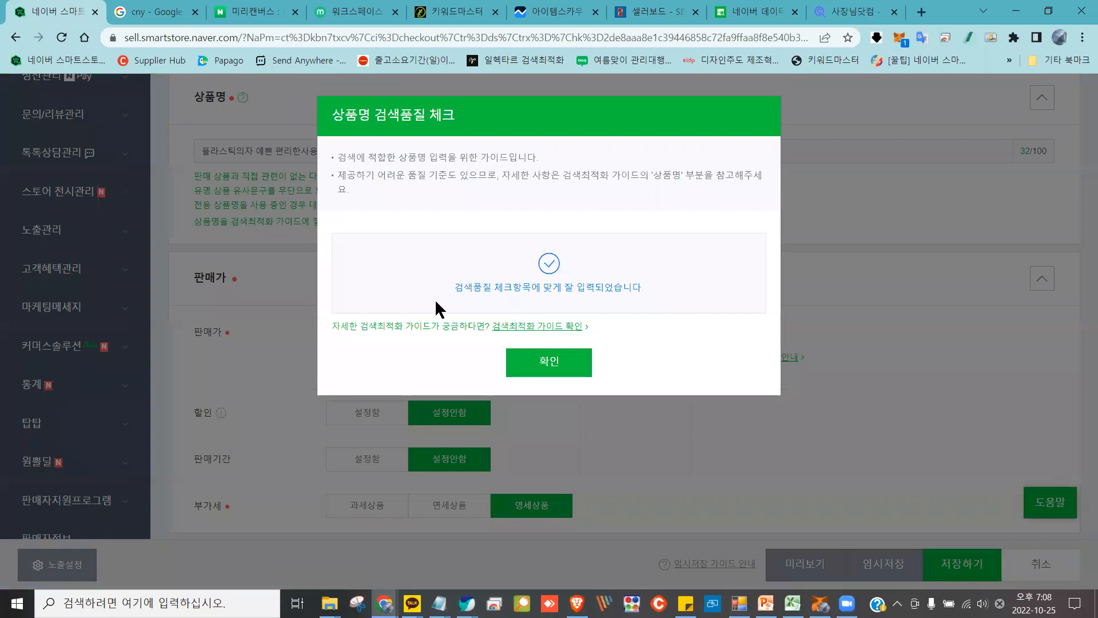
left_click(512, 361)
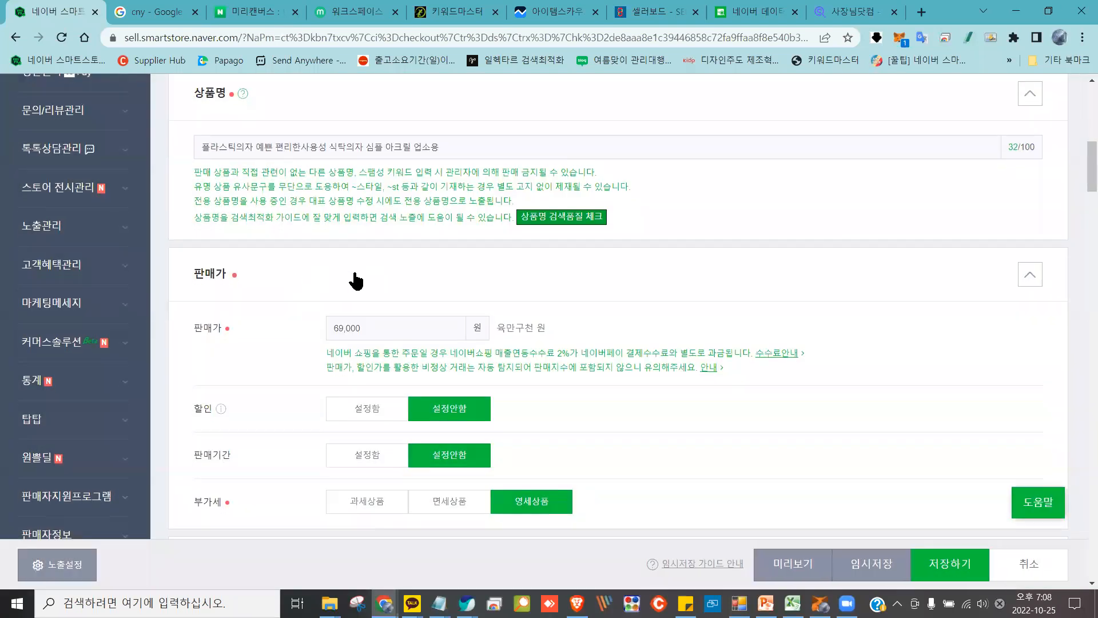
Select the 69000 sale price, then restore the window and bring the Taobao chair window forward
scroll(356, 280, "down", 2)
left_click(380, 192)
double_click(380, 193)
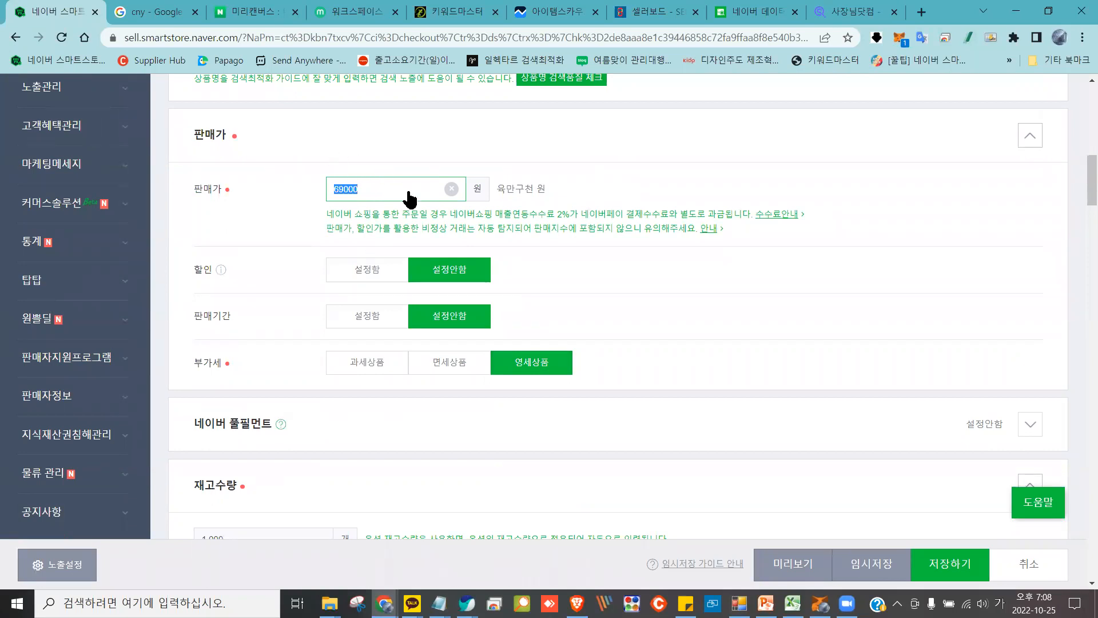
scroll(403, 269, "up", 12)
scroll(553, 202, "down", 4)
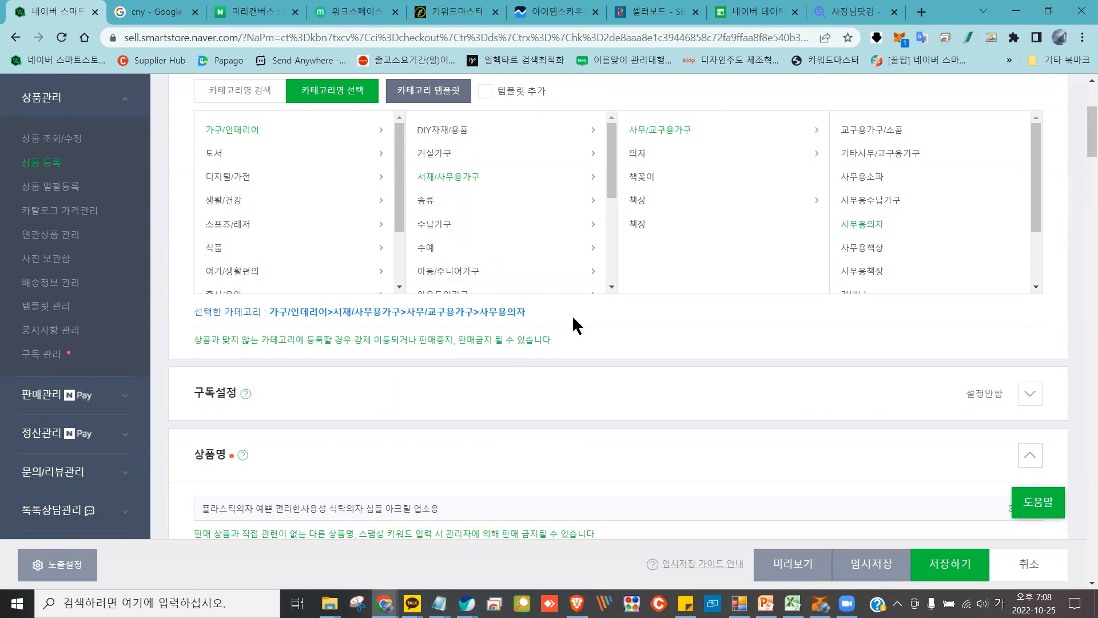
scroll(572, 315, "down", 4)
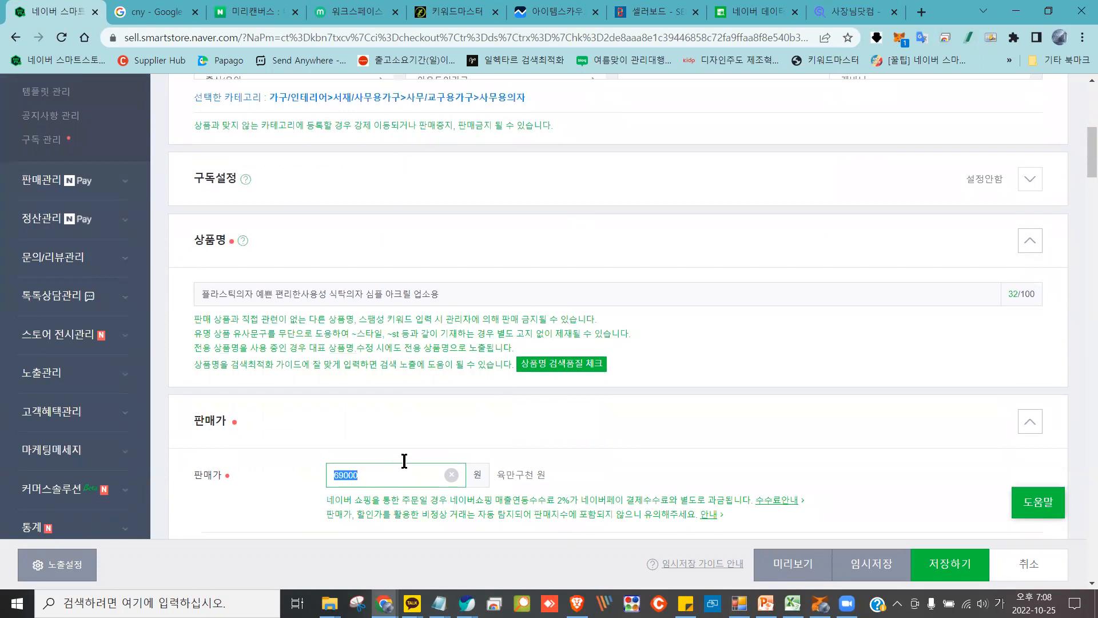
double_click(944, 18)
left_click(205, 103)
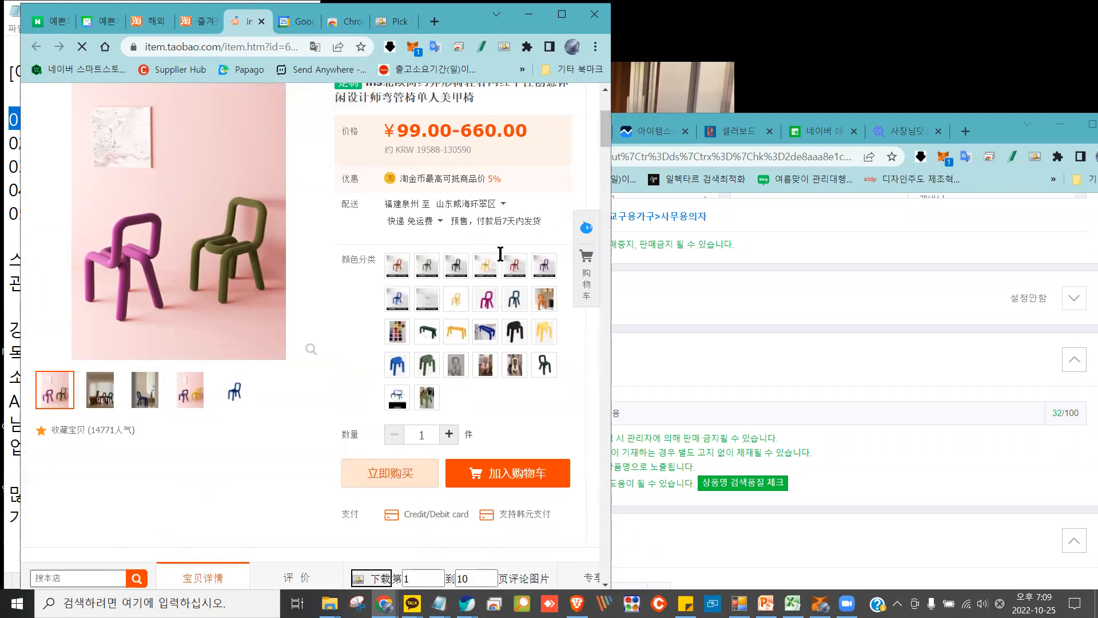
Show the red chair variant priced ¥256.00, then bring the Smart Store window back in front
left_click(515, 256)
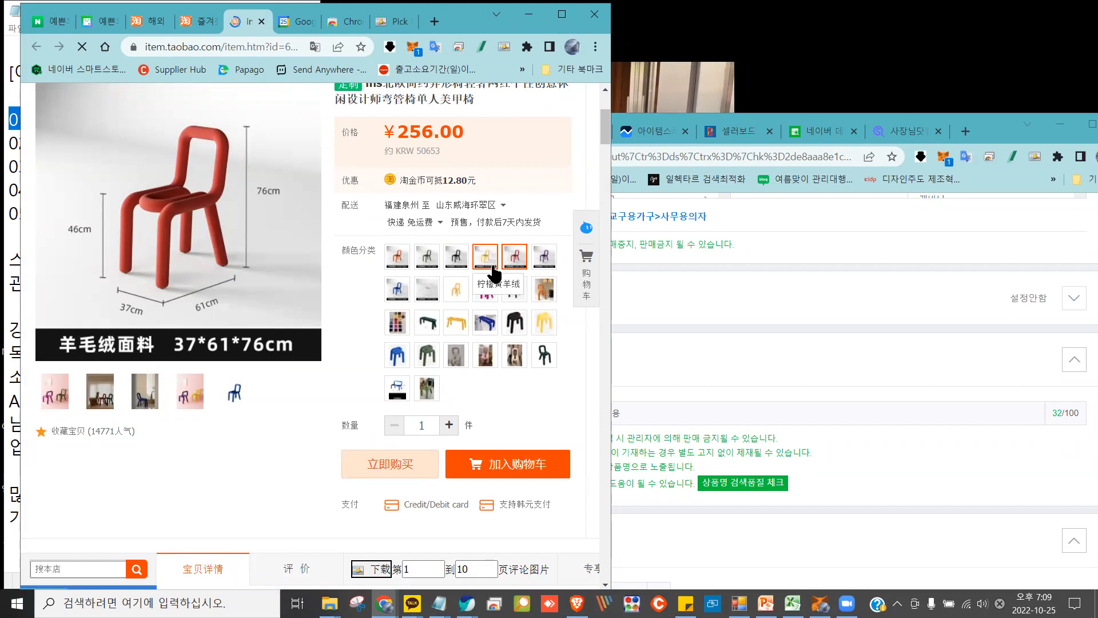
left_click(991, 122)
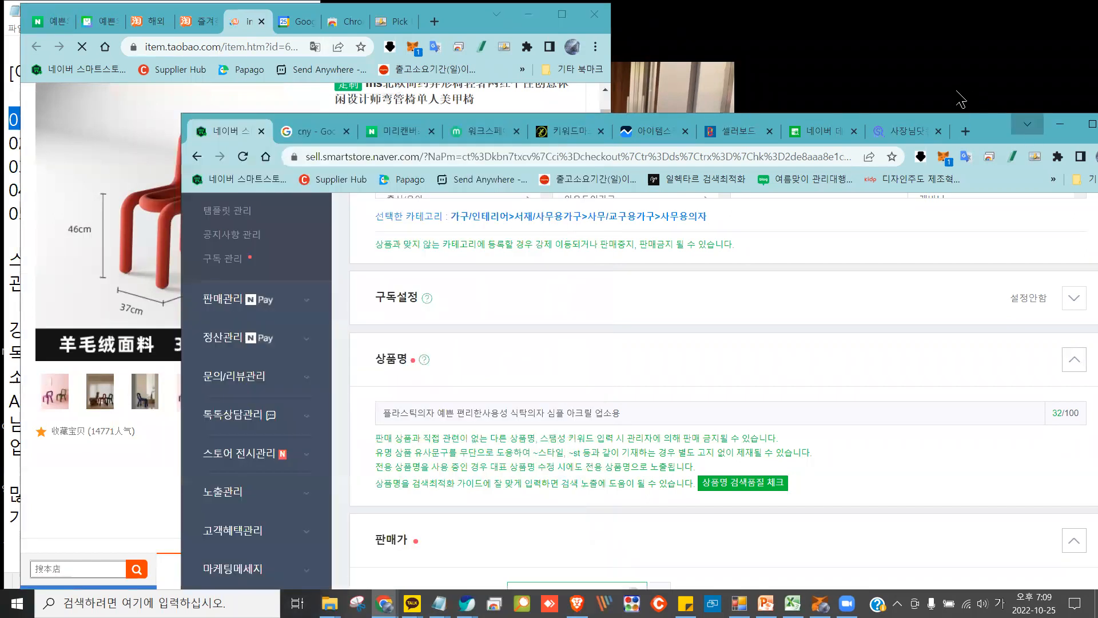
Search 'cny' to get the rate of 196.62 won per yuan, then maximize the Smart Store window
left_click(346, 21)
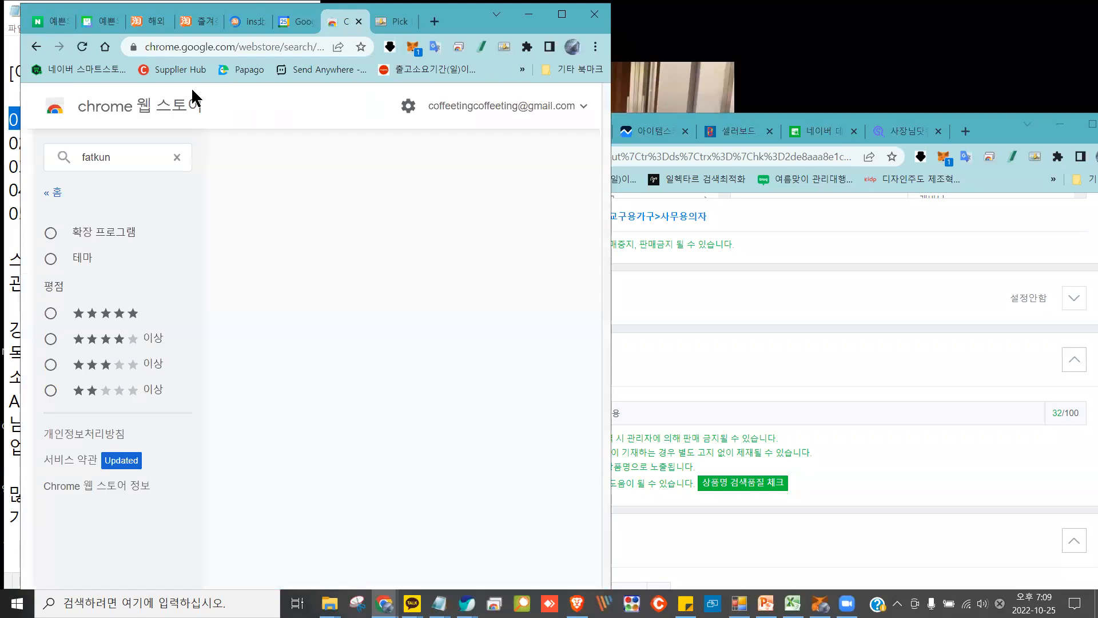
left_click(196, 48)
type("c")
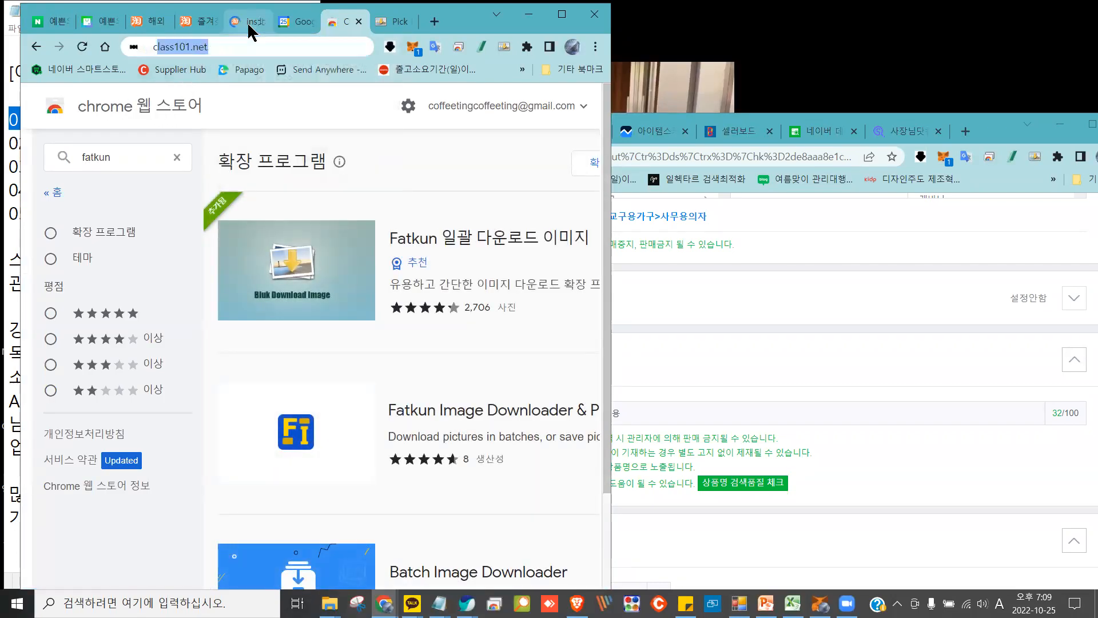
type("ny")
key("Return")
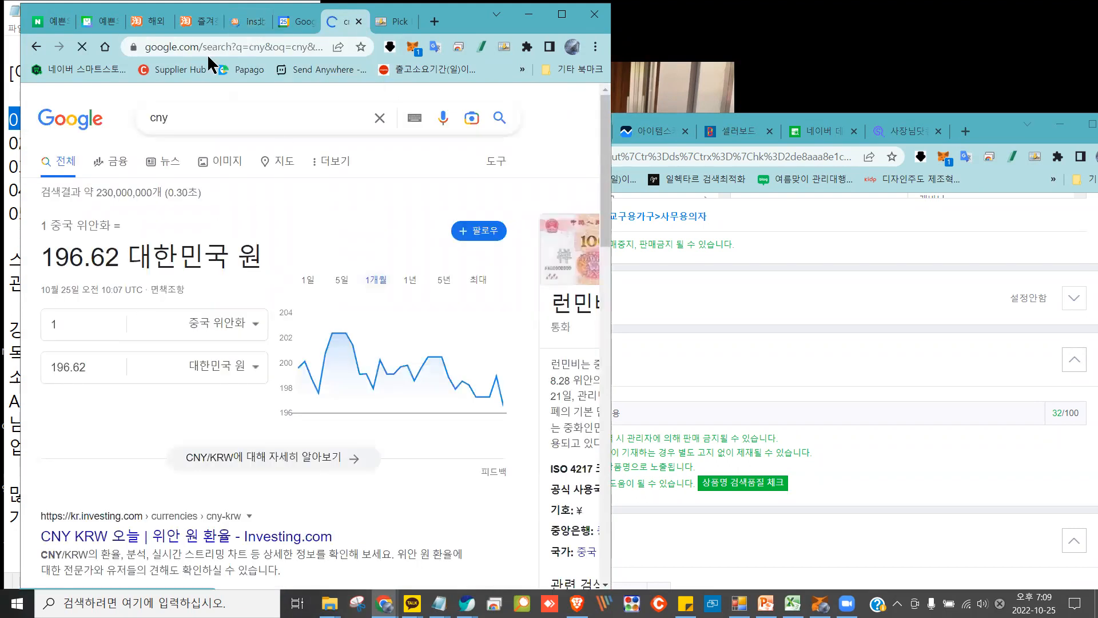
double_click(990, 130)
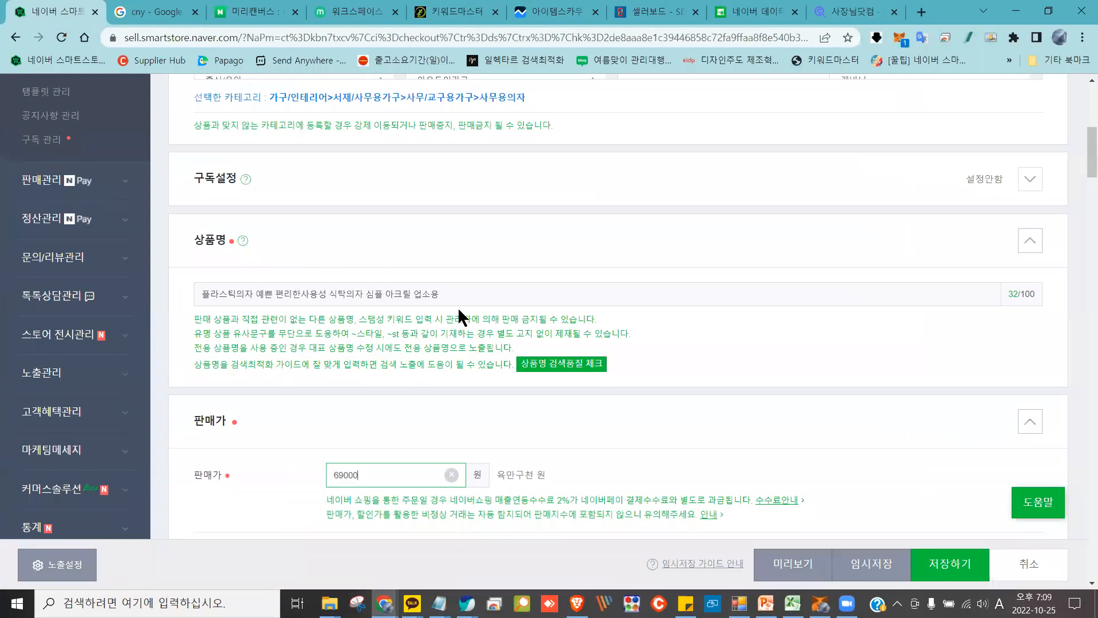
Change the sale price from 69000 to 85000 won and check the 1000 stock quantity
scroll(385, 323, "down", 3)
double_click(382, 269)
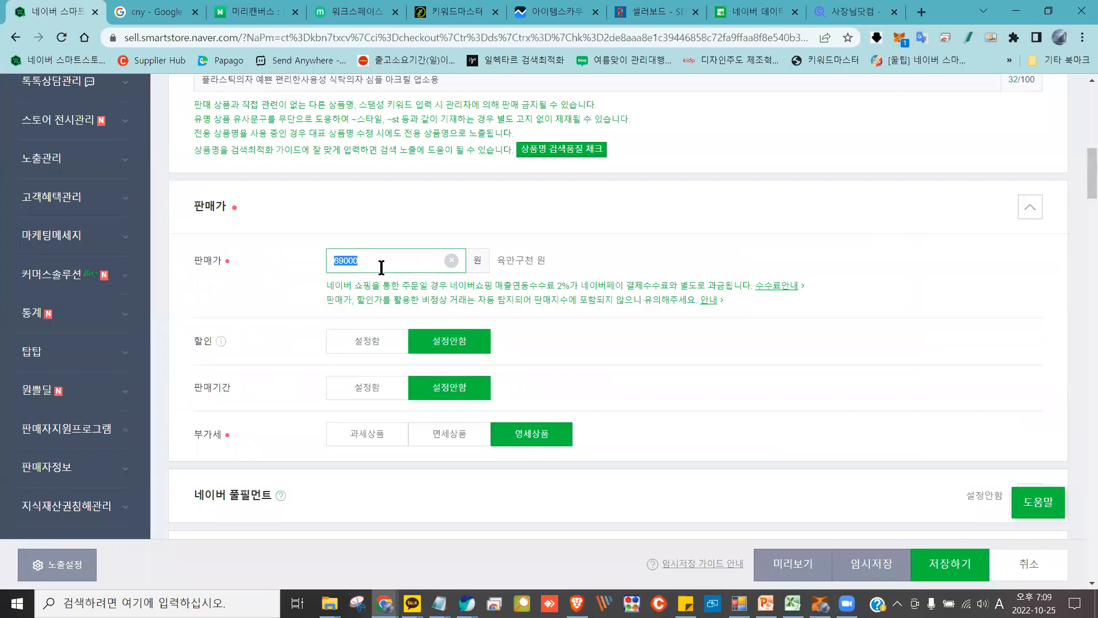
key("BackSpace")
type("900")
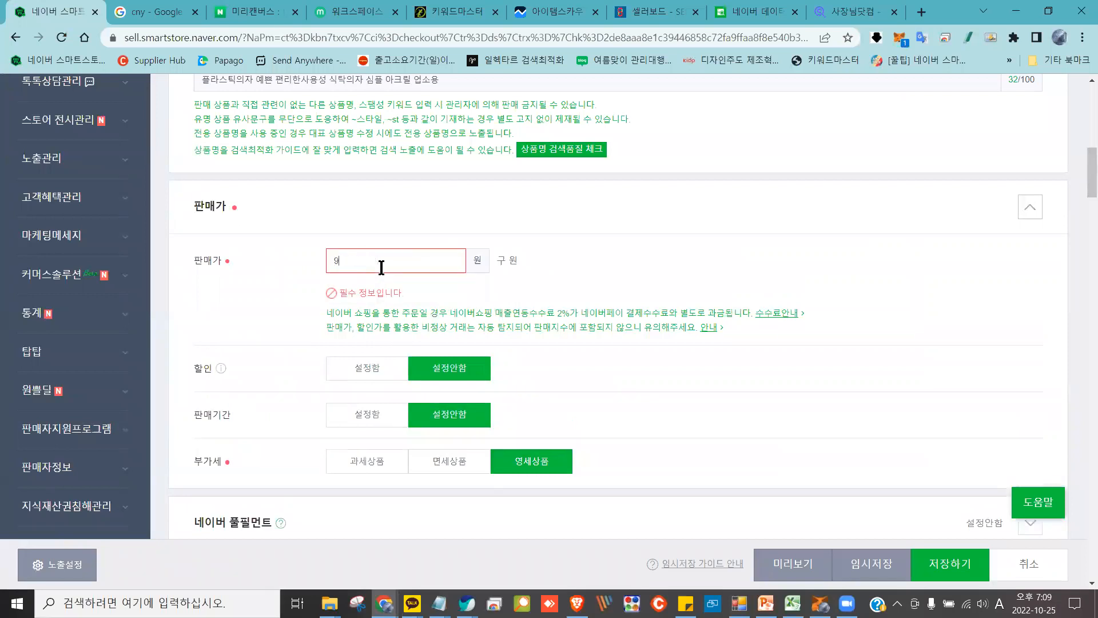
key("BackSpace")
key("BackSpace")
key("BackSpace")
type("85000")
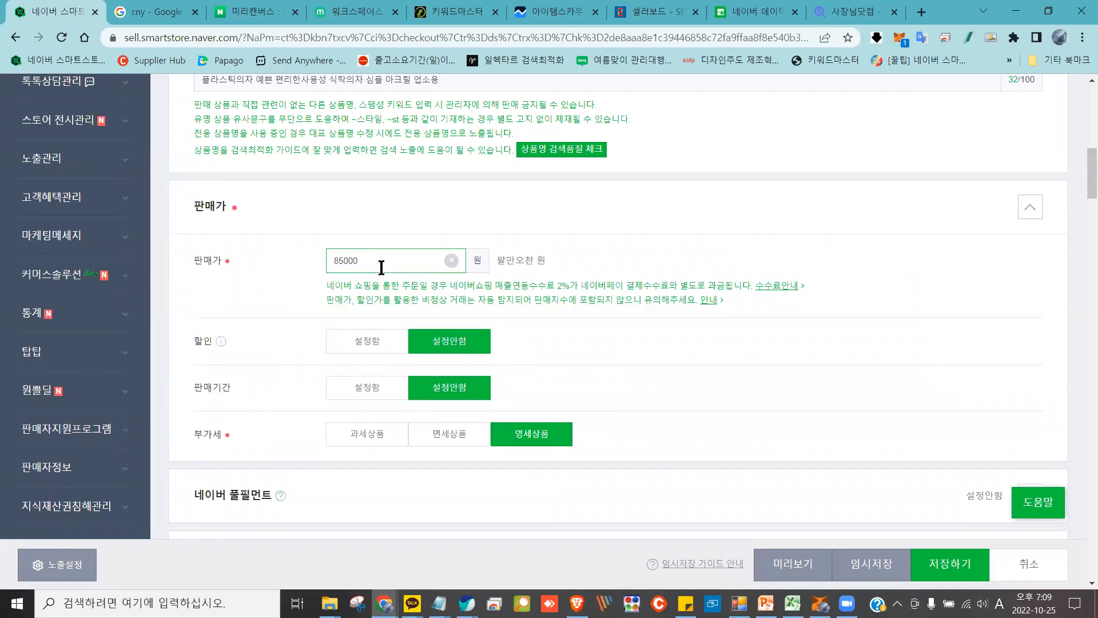
left_click(656, 249)
scroll(655, 249, "down", 5)
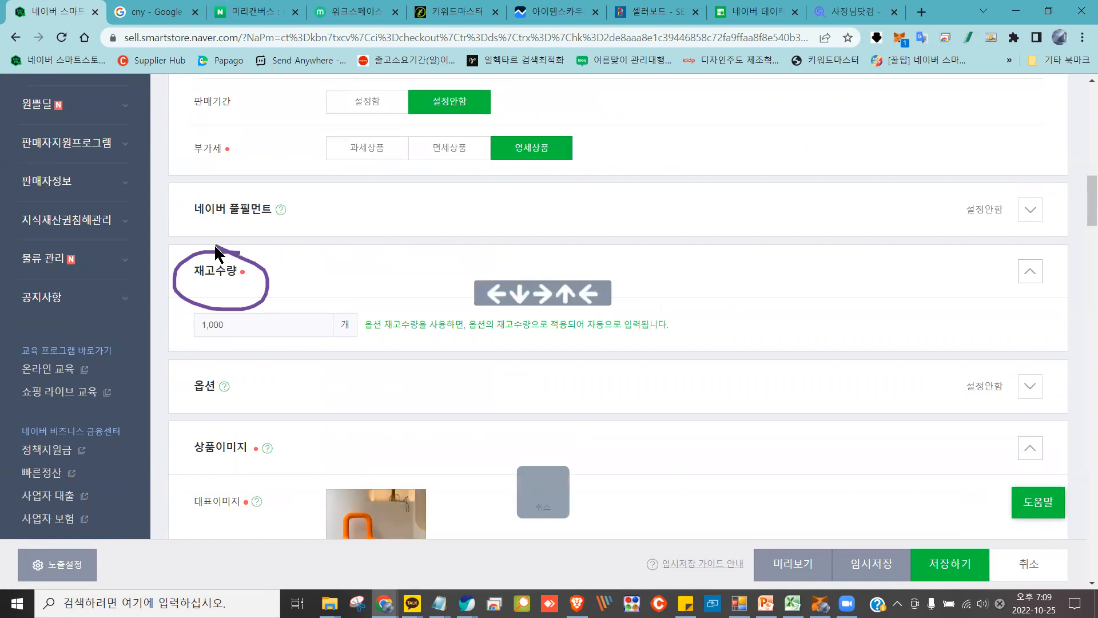
left_click(217, 324)
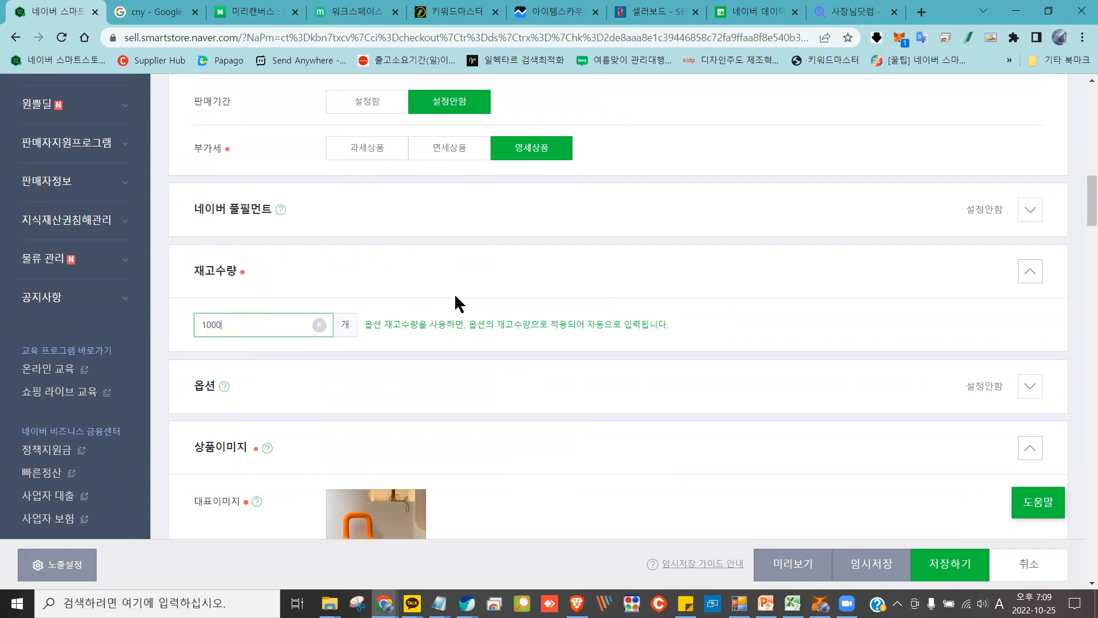
scroll(988, 239, "down", 4)
Expand the product options section and set the option composition type to 조합형
left_click(1030, 172)
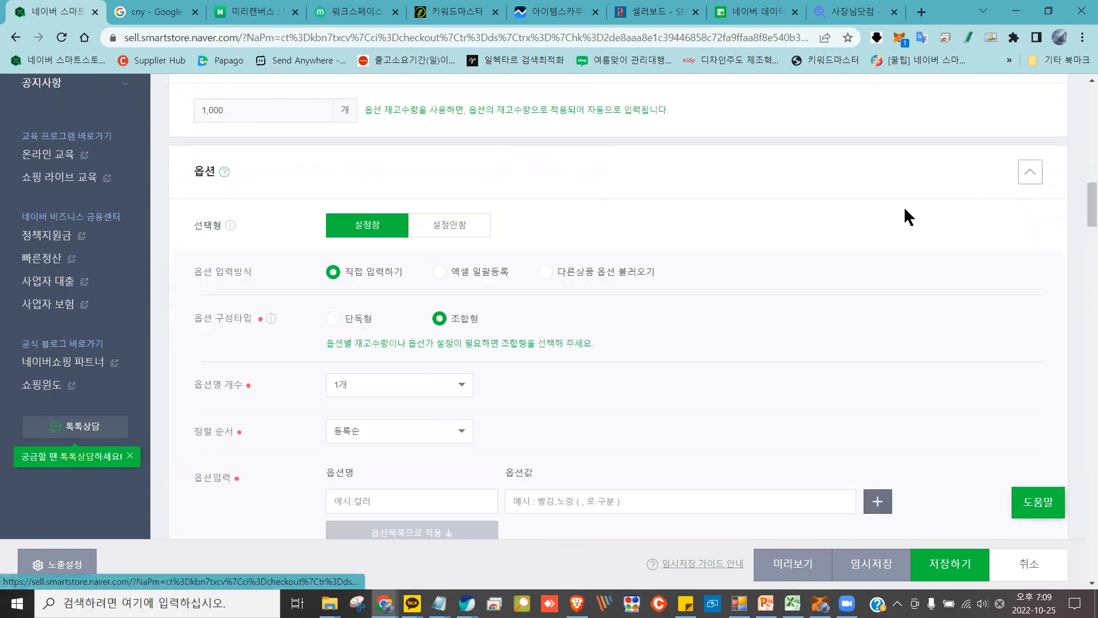
scroll(436, 244, "down", 3)
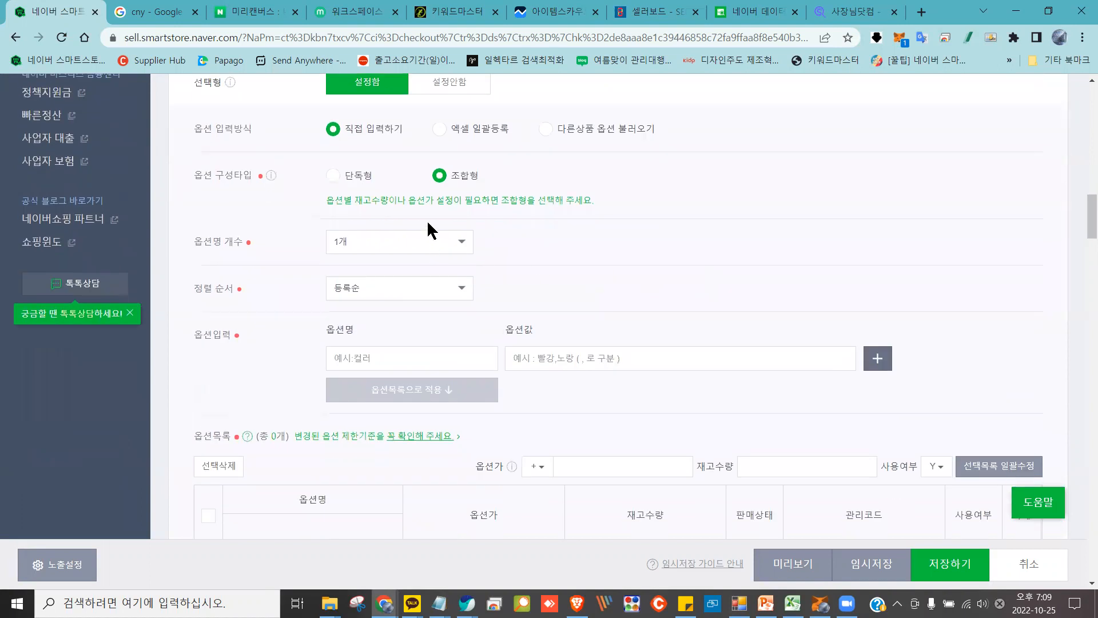
left_click(334, 176)
left_click(439, 176)
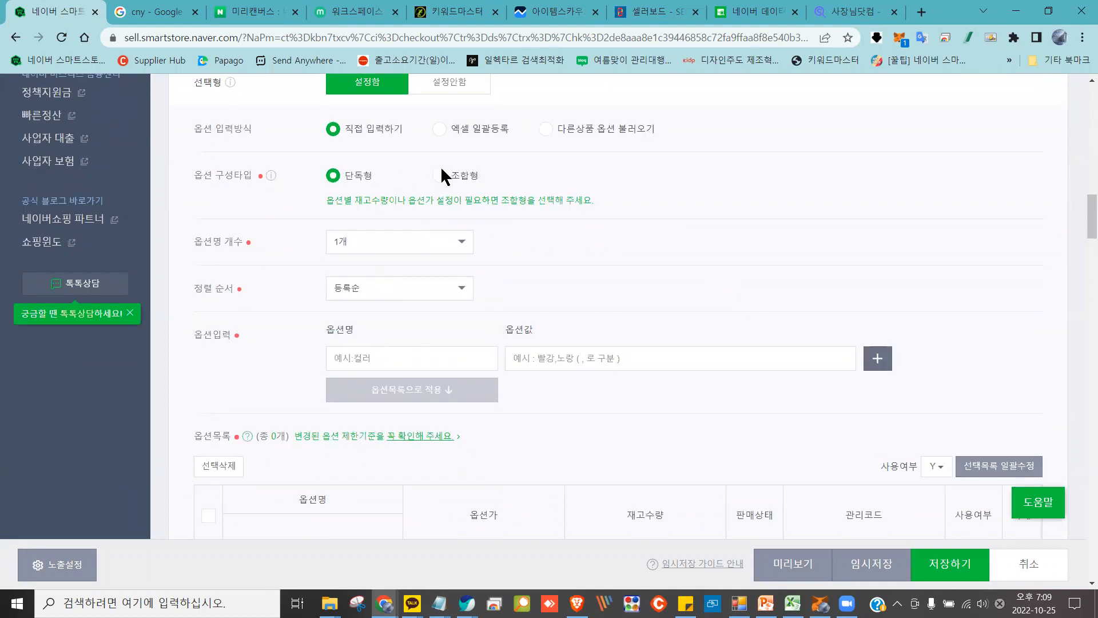
left_click(343, 176)
scroll(475, 237, "down", 1)
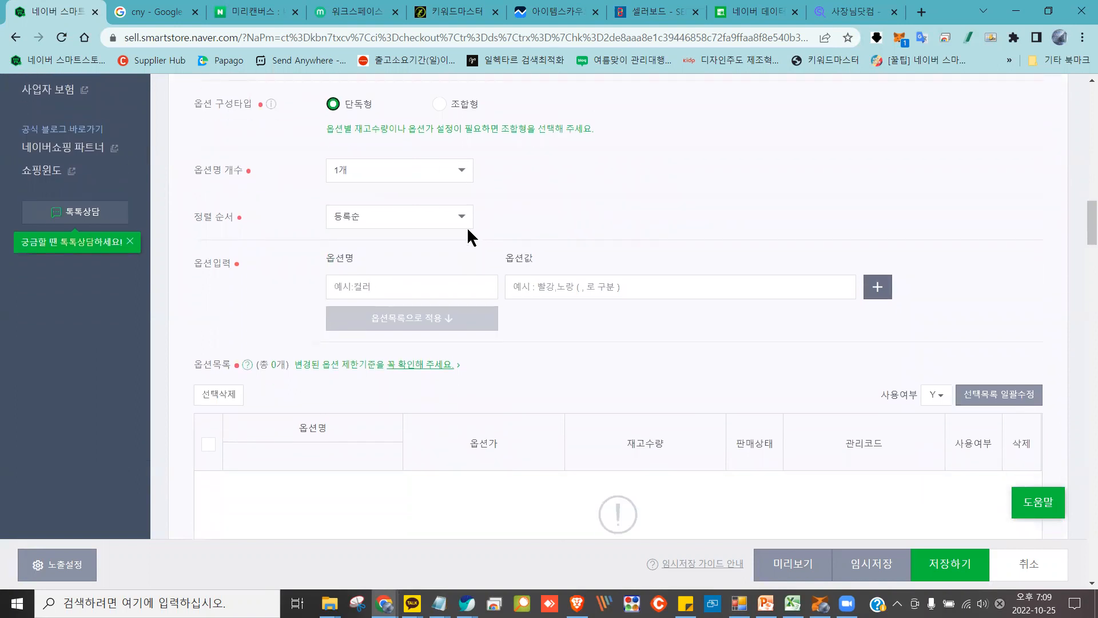
scroll(467, 226, "up", 1)
left_click(439, 175)
scroll(517, 222, "down", 1)
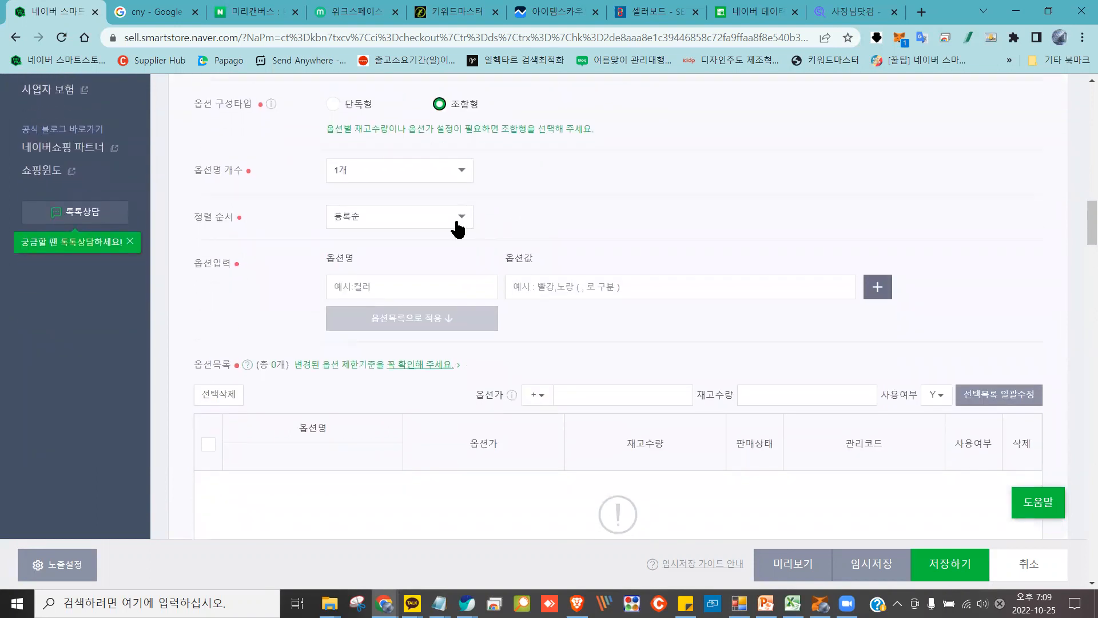
Select the option name input area, then restore the browser window from full screen
left_click(392, 288)
mouse_move(559, 264)
left_mouse_down()
mouse_move(507, 302)
mouse_move(530, 256)
mouse_move(572, 312)
left_mouse_up()
left_click(444, 285)
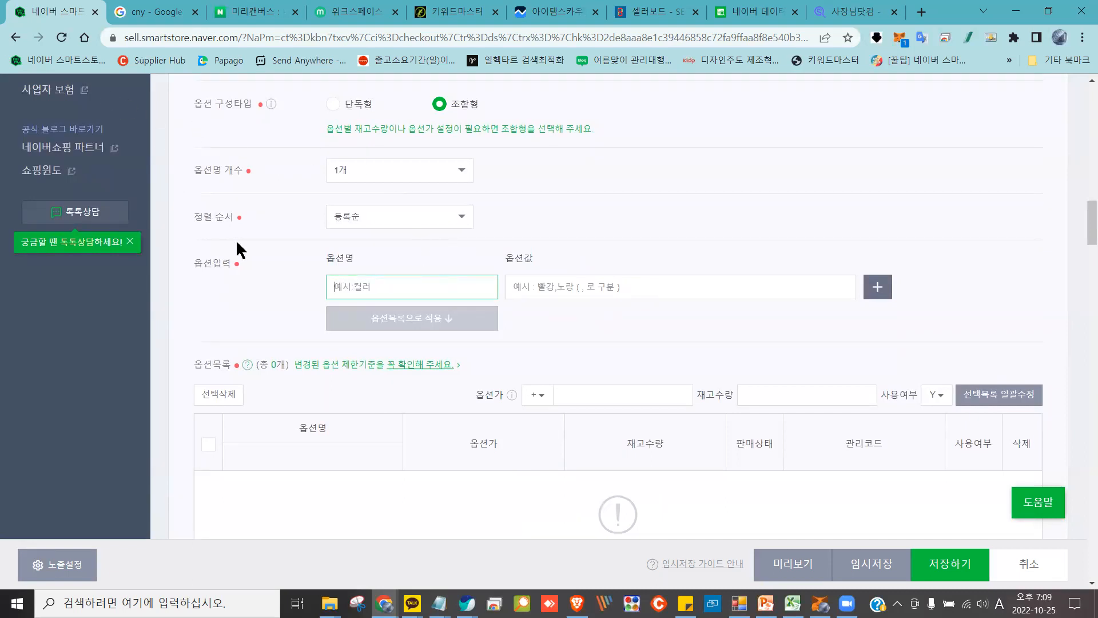
double_click(953, 17)
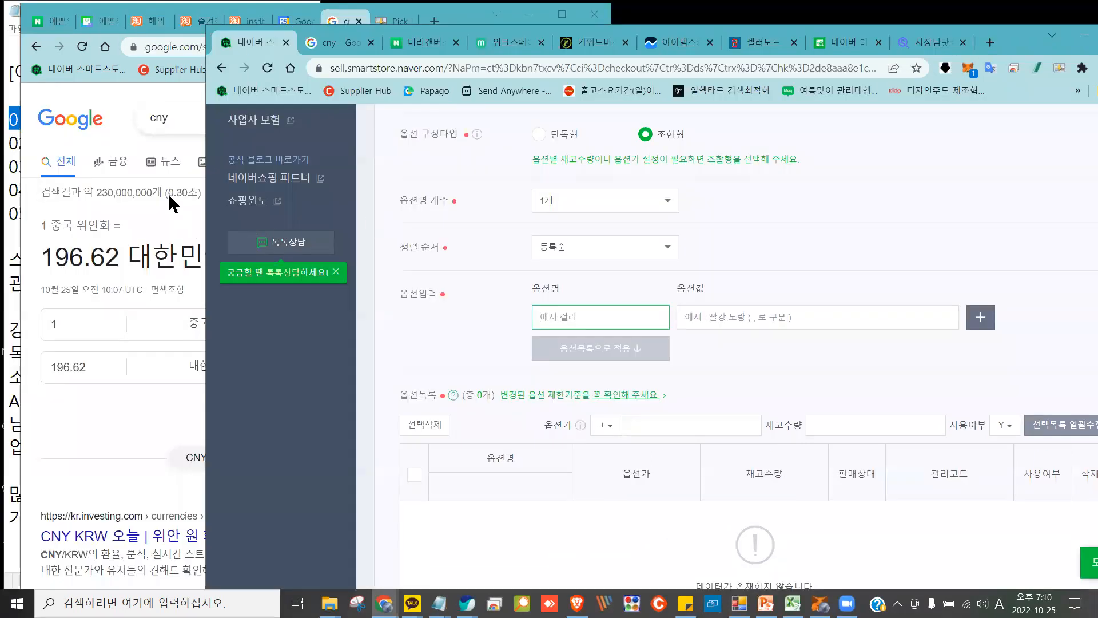
Review the Taobao chair's colour variants on its product page, then return to the Smart Store window
left_click(116, 136)
left_click(203, 21)
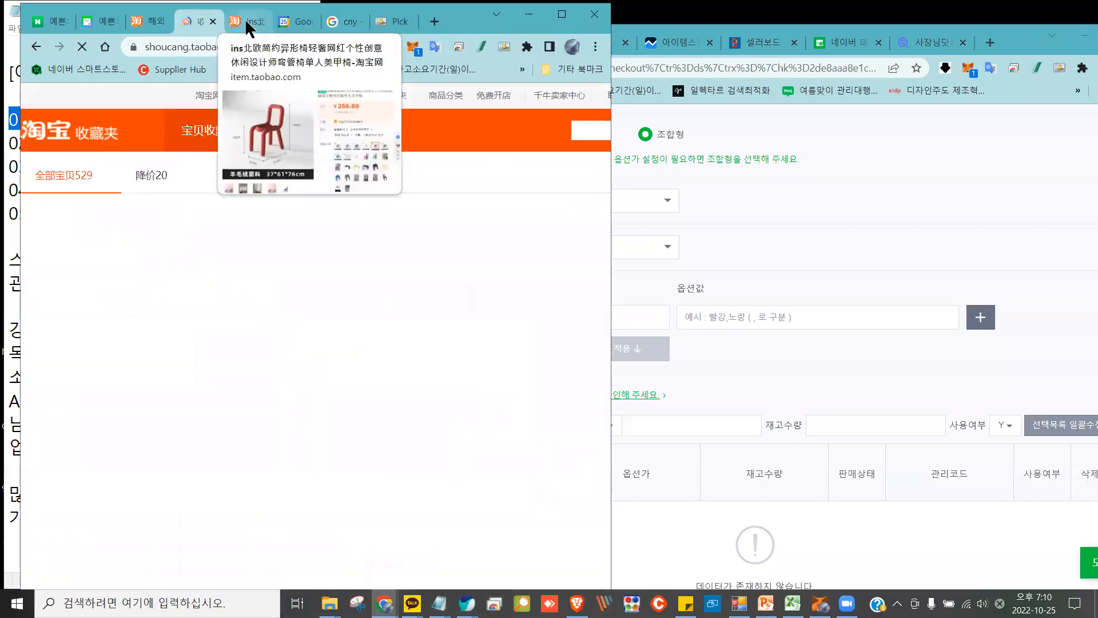
left_click(246, 21)
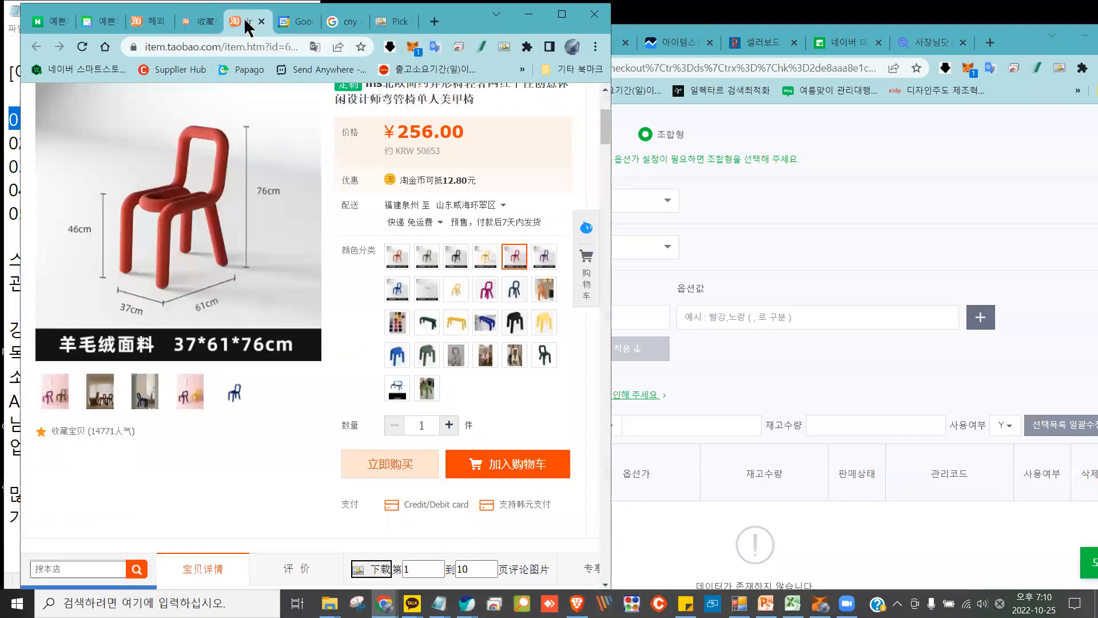
scroll(342, 280, "up", 1)
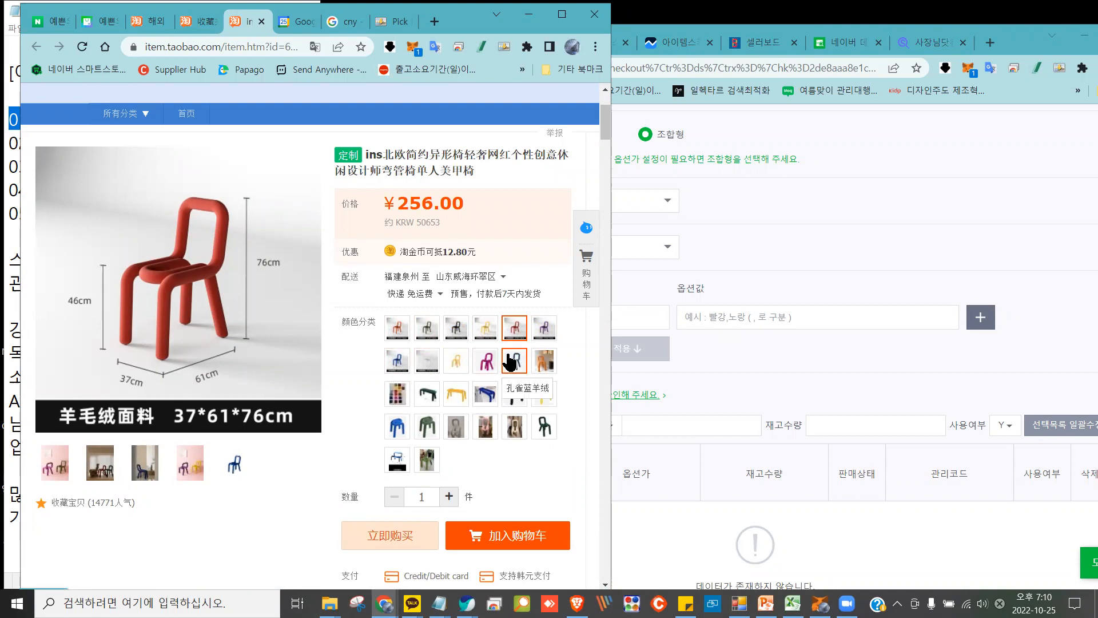
left_click(770, 249)
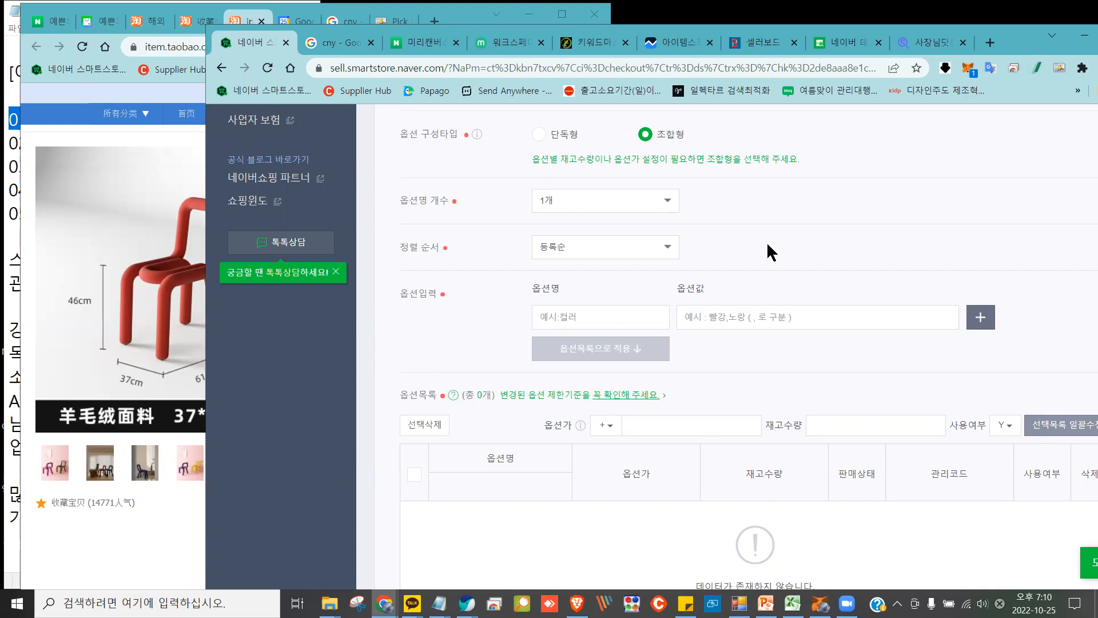
Name the option 예쁜의자 and apply the colours 빨강색, 파랑색, 노란색, 황토색 to the option list
left_click(565, 324)
type("dP")
key("BackSpace")
key("Hangul")
type("예쁜이")
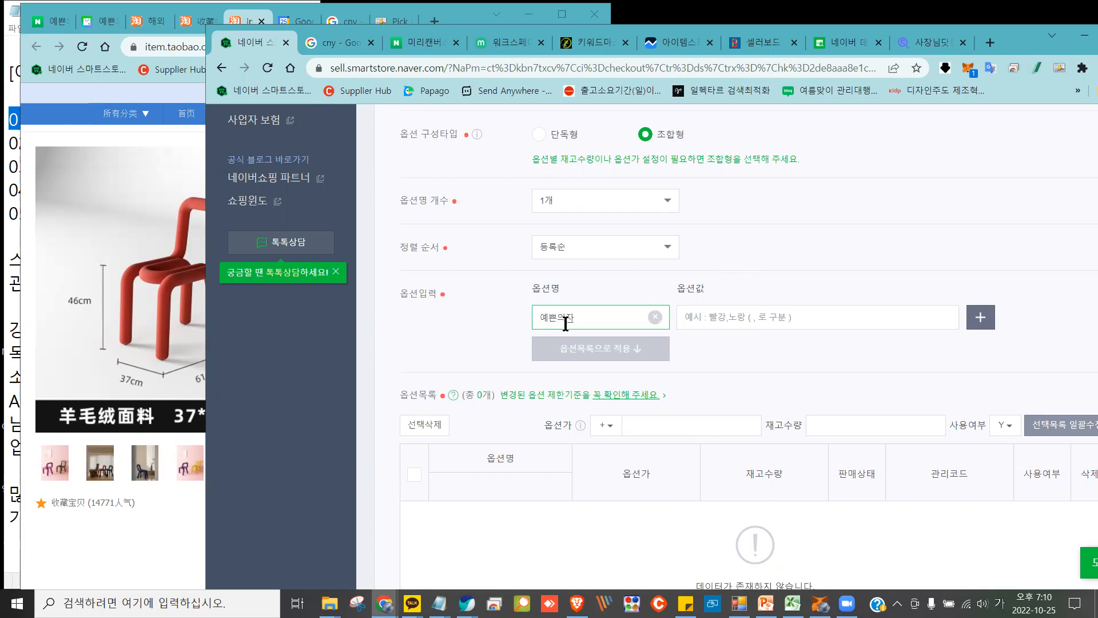
type("자")
left_click(713, 312)
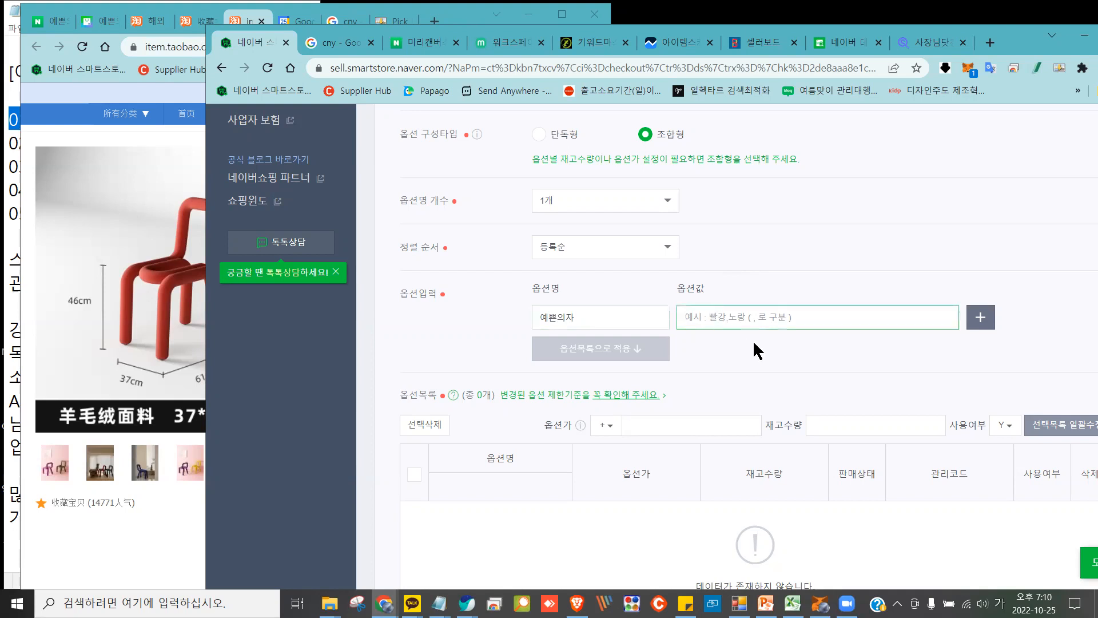
type("빨강색")
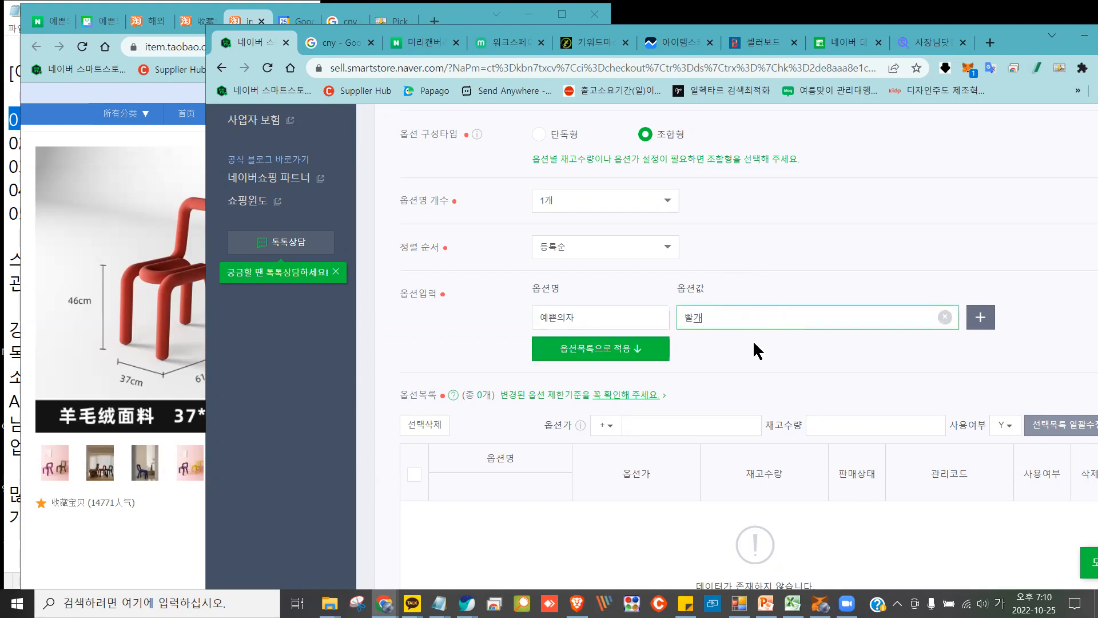
type(",")
type("패")
type("토색,")
mouse_move(620, 329)
left_mouse_down()
mouse_move(579, 325)
mouse_move(588, 393)
mouse_move(666, 343)
mouse_move(610, 331)
mouse_move(598, 349)
left_mouse_up()
left_click(598, 349)
Add 금색 to the option values and rebuild the option list with all five colours
scroll(676, 361, "down", 1)
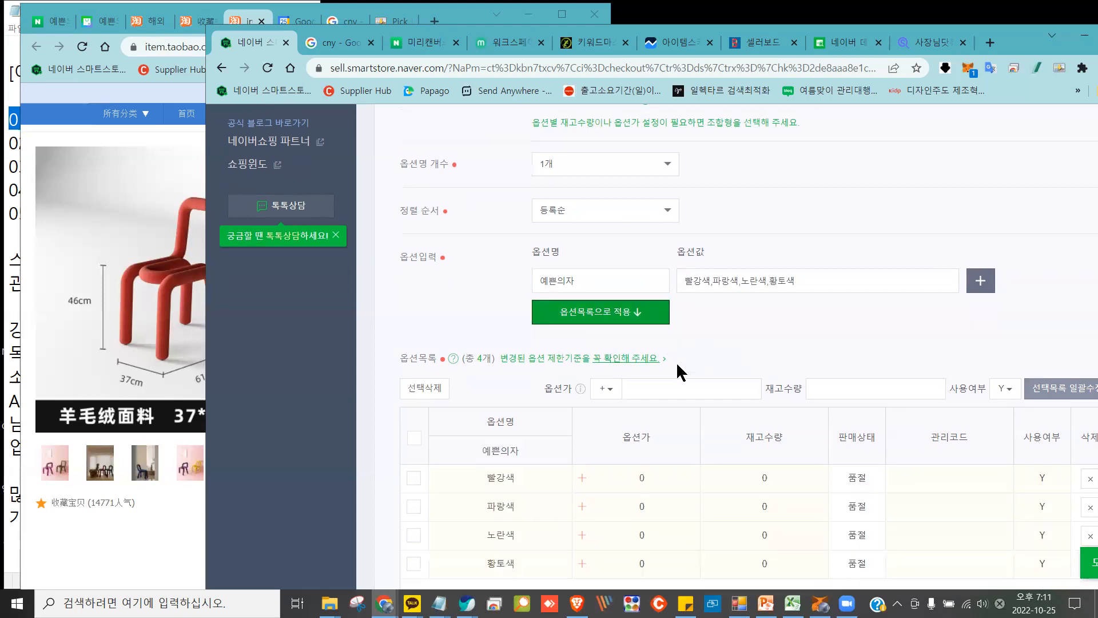
scroll(677, 362, "down", 2)
mouse_move(490, 274)
left_mouse_down()
mouse_move(490, 241)
mouse_move(486, 271)
mouse_move(495, 263)
left_mouse_up()
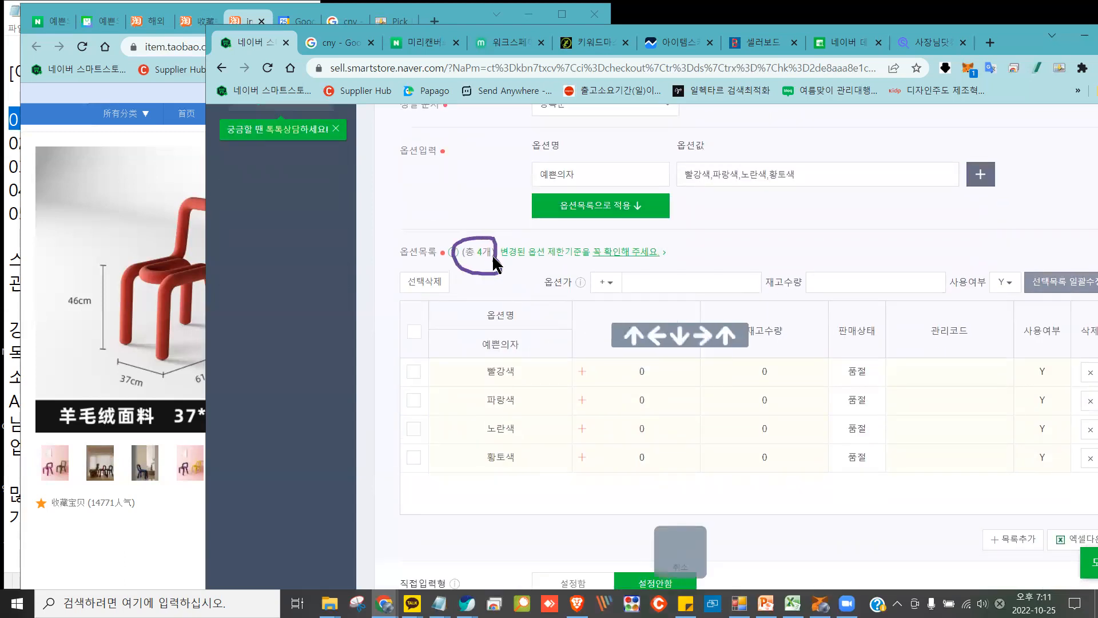
mouse_move(716, 187)
left_mouse_down()
mouse_move(694, 175)
mouse_move(717, 195)
mouse_move(743, 178)
mouse_move(790, 200)
mouse_move(753, 173)
mouse_move(761, 177)
left_mouse_up()
left_click(817, 177)
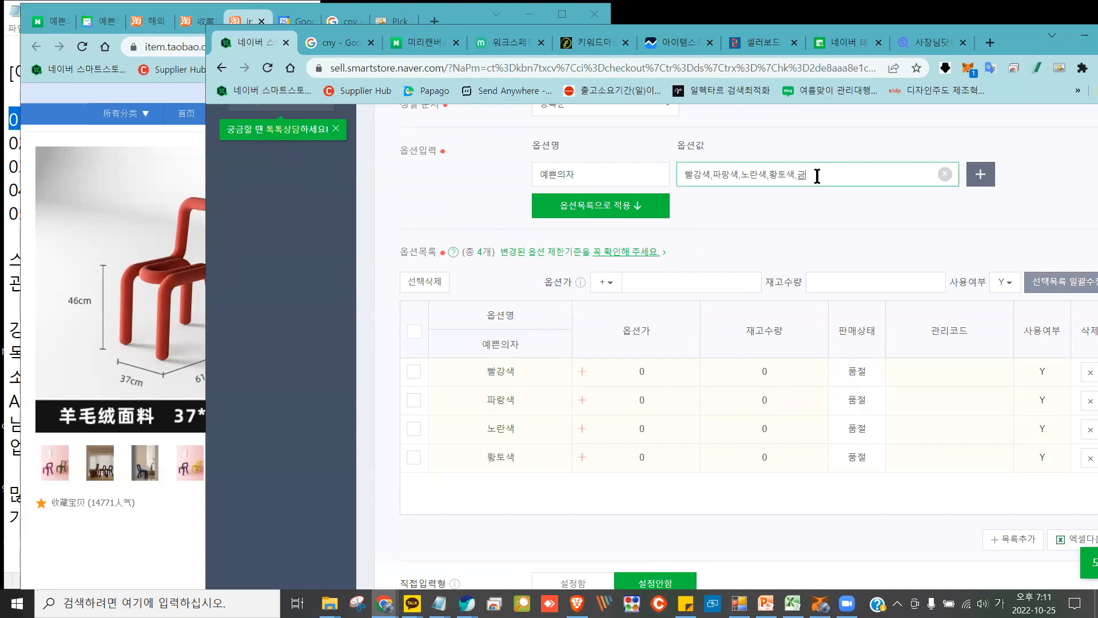
left_click(613, 214)
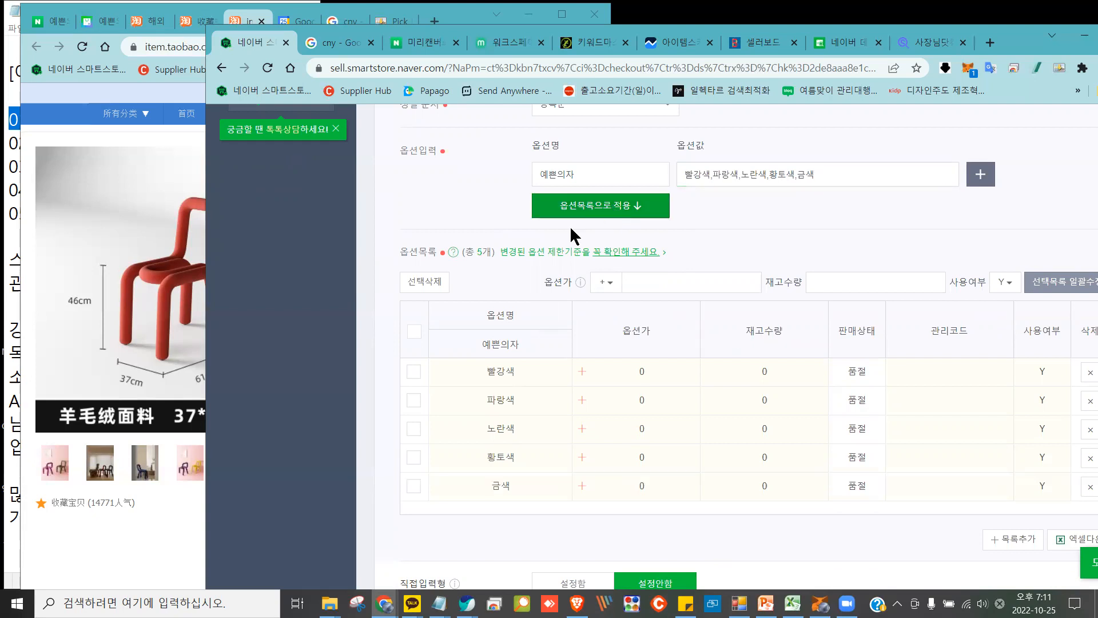
mouse_move(475, 232)
left_mouse_down()
mouse_move(503, 260)
mouse_move(640, 256)
mouse_move(800, 311)
mouse_move(876, 460)
mouse_move(829, 421)
mouse_move(921, 412)
mouse_move(853, 338)
mouse_move(845, 310)
left_mouse_up()
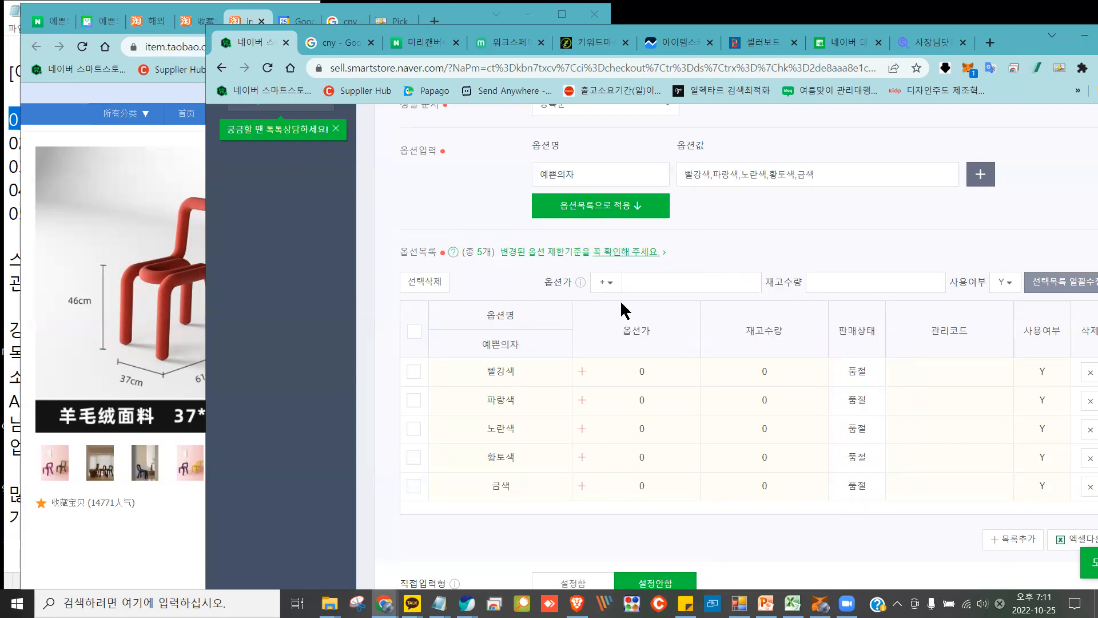
Enter a stock of 1000 for 빨강색, 파랑색, 노란색, 황토색 and 금색
left_click(741, 366)
left_click(742, 363)
type("1000")
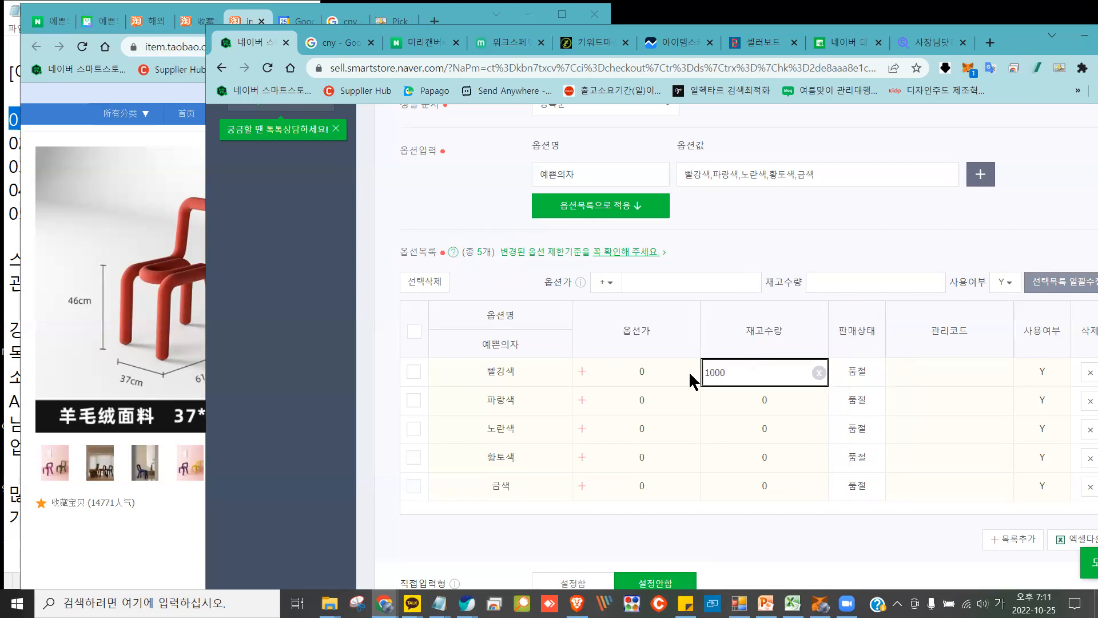
left_click(749, 401)
type("1000")
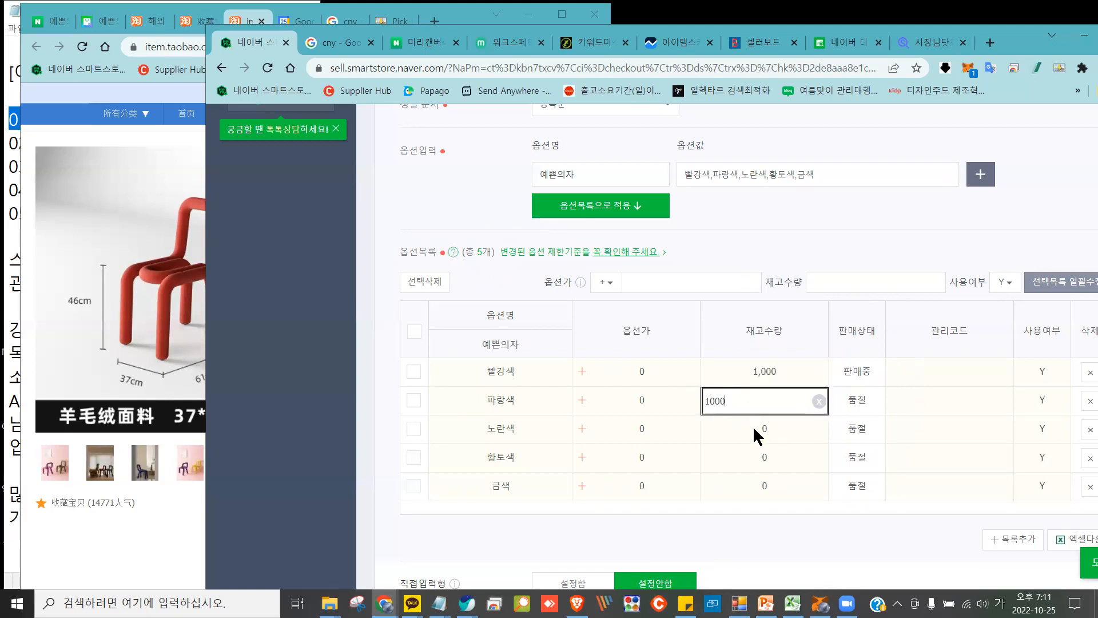
left_click(758, 430)
type("1000")
left_click(764, 458)
type("1000")
left_click(768, 484)
type("1000")
left_click(795, 515)
Scroll down the product form and drag the store editor window to the left
mouse_move(853, 303)
left_mouse_down()
mouse_move(864, 495)
mouse_move(858, 296)
left_mouse_up()
scroll(858, 291, "down", 7)
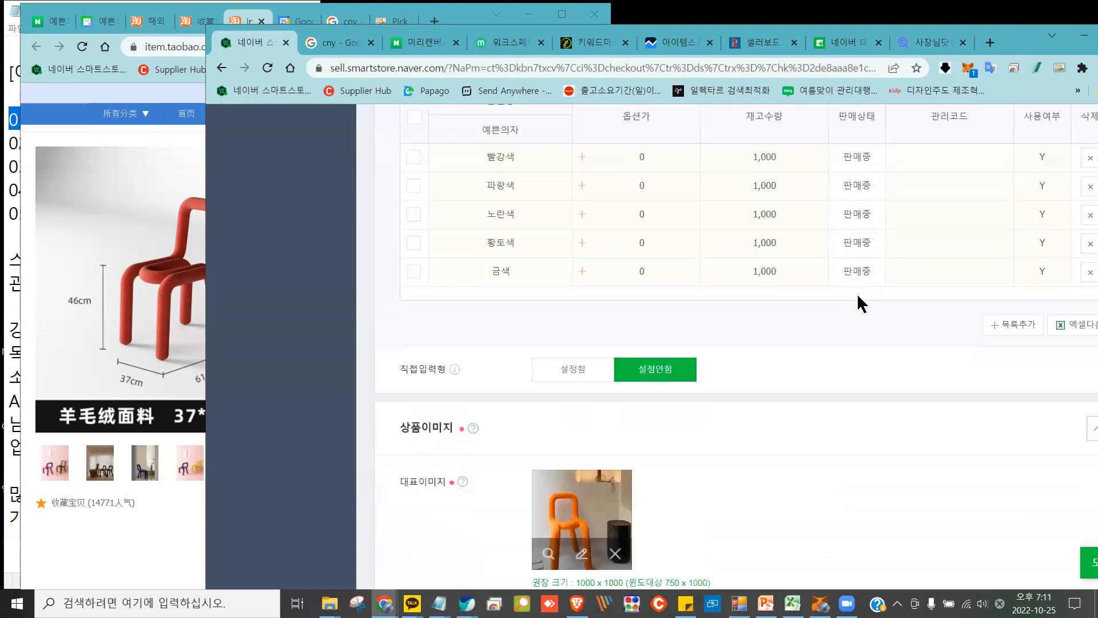
scroll(858, 303, "down", 3)
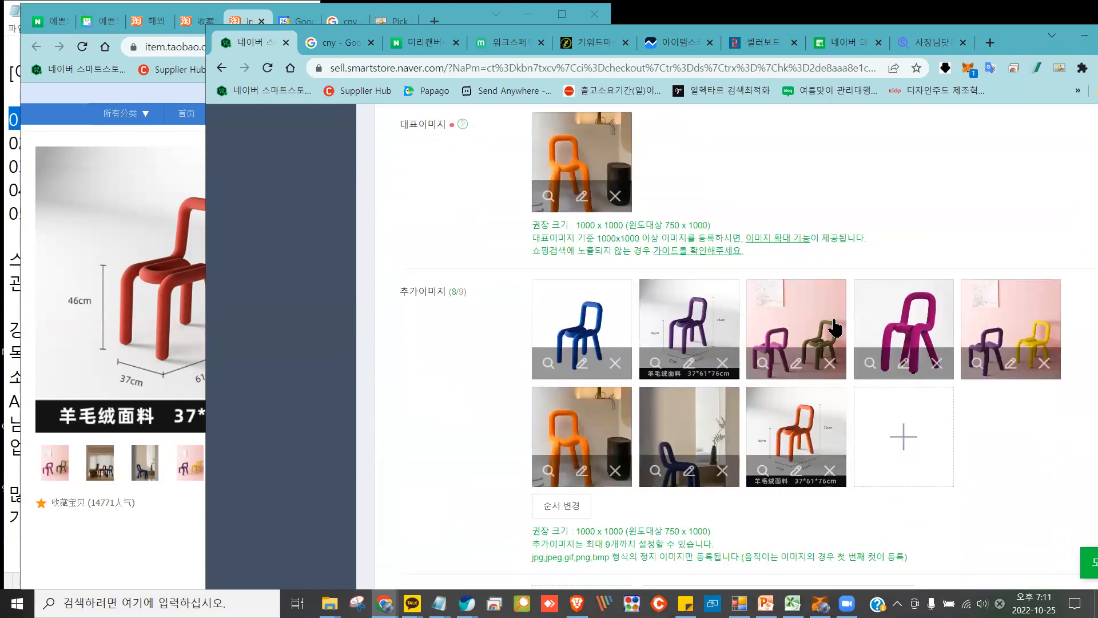
scroll(833, 320, "down", 7)
scroll(828, 314, "down", 14)
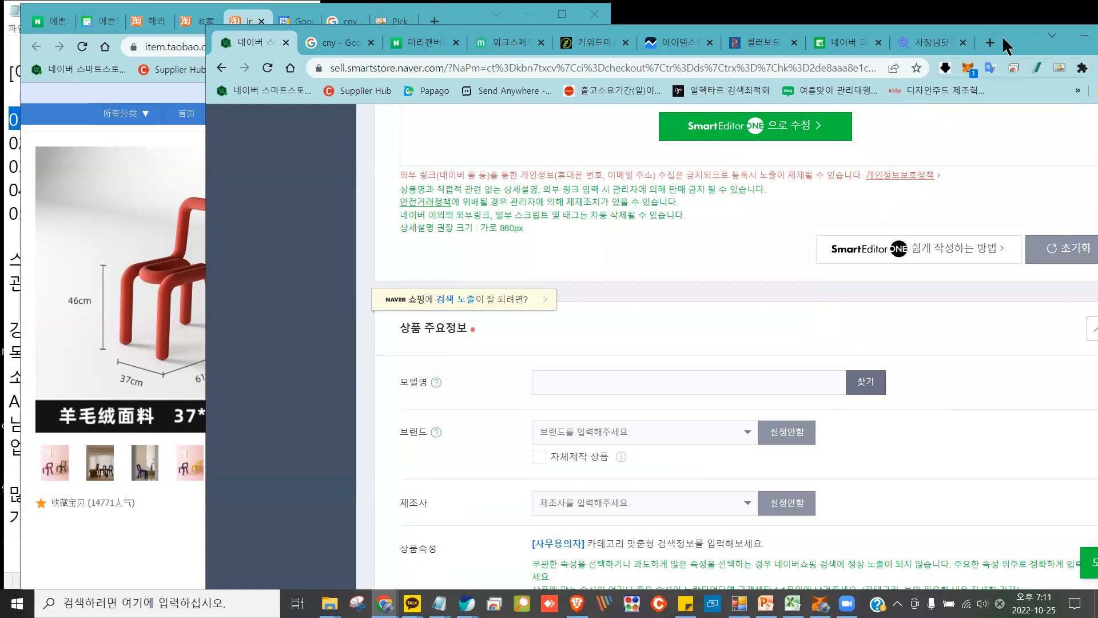
left_click_drag(1003, 39, 801, 41)
scroll(201, 331, "up", 20)
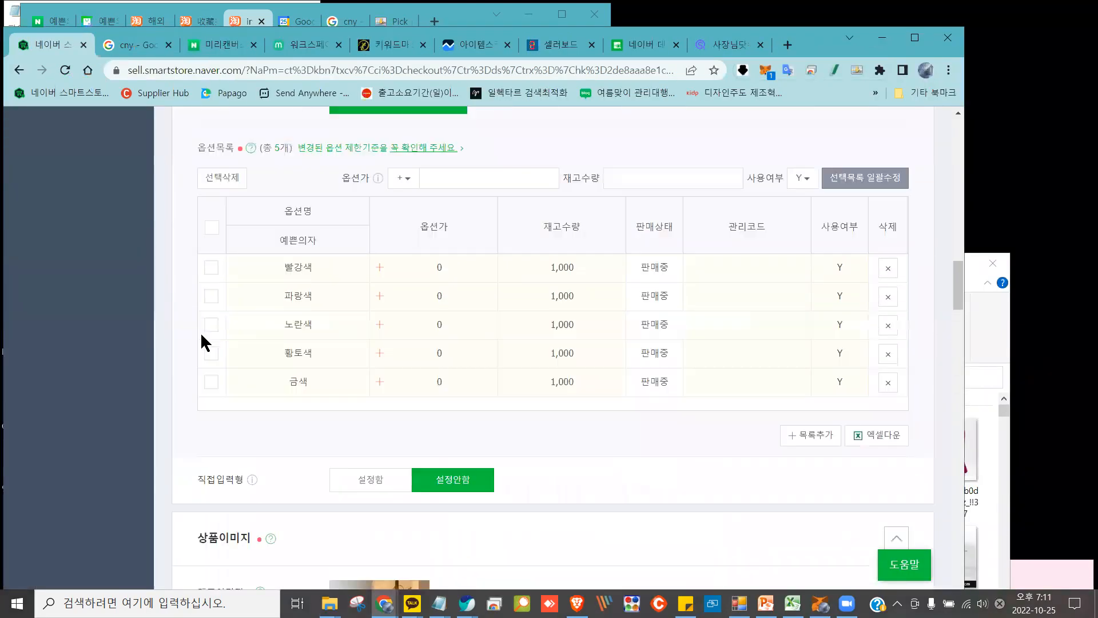
Copy the product name and paste it in as the model name
left_click_drag(478, 470, 198, 470)
key("ctrl+c")
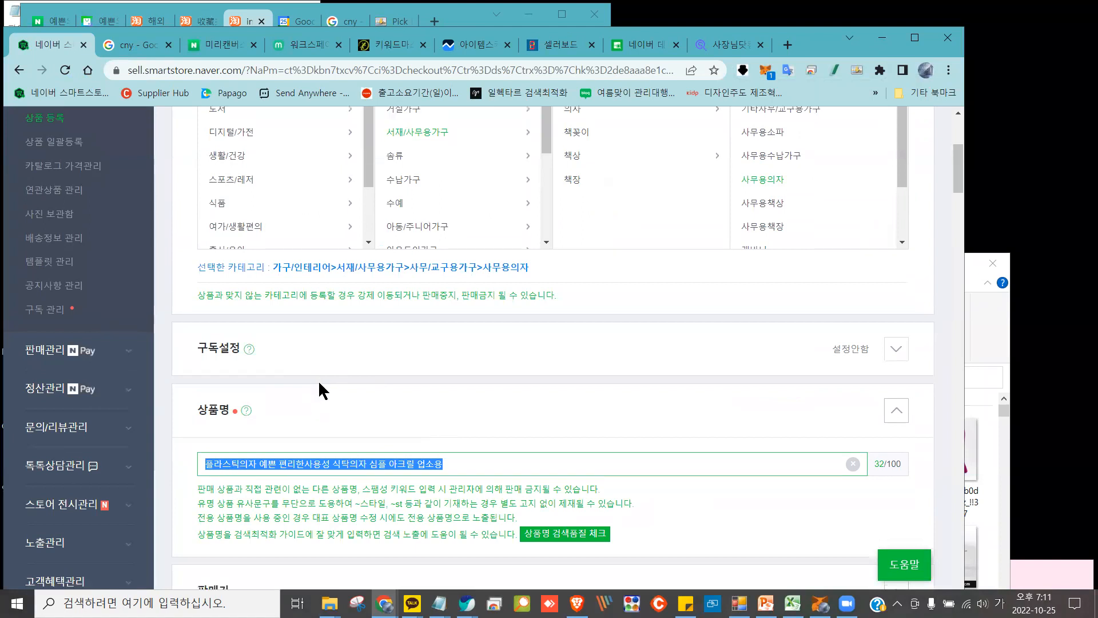
scroll(318, 383, "down", 15)
scroll(320, 386, "down", 12)
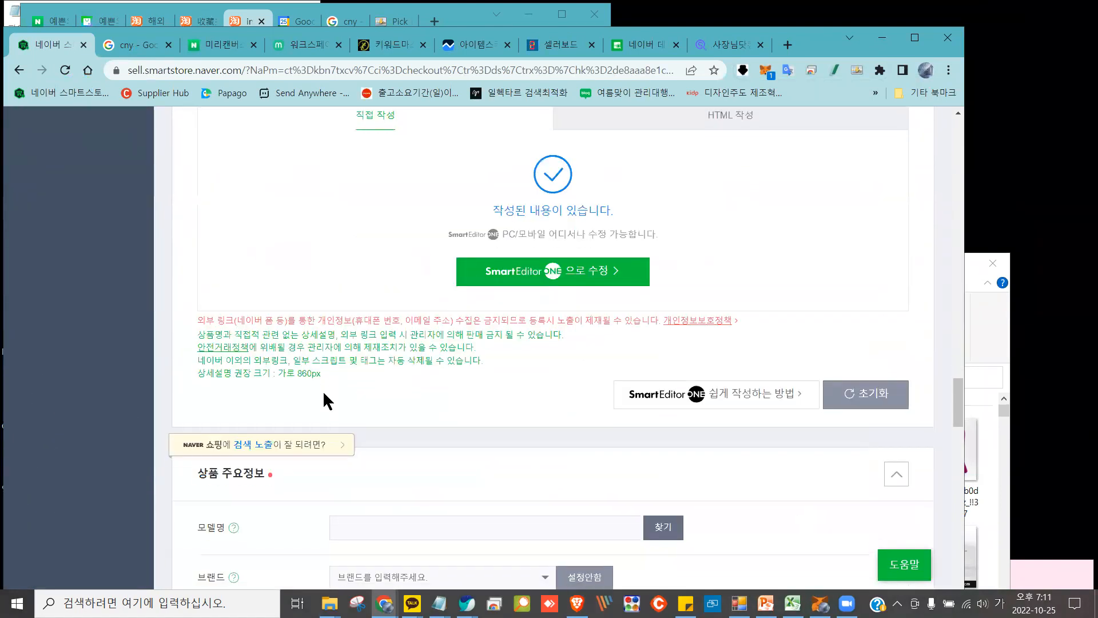
left_click(356, 249)
key("ctrl+v")
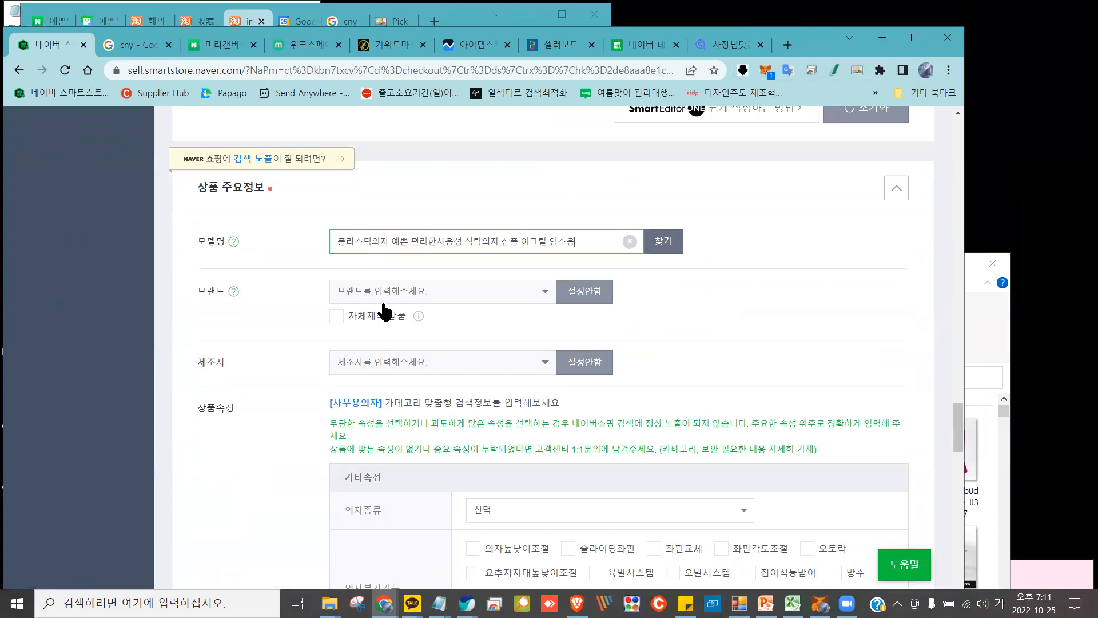
mouse_move(456, 217)
left_mouse_down()
mouse_move(325, 258)
mouse_move(506, 232)
mouse_move(449, 212)
left_mouse_up()
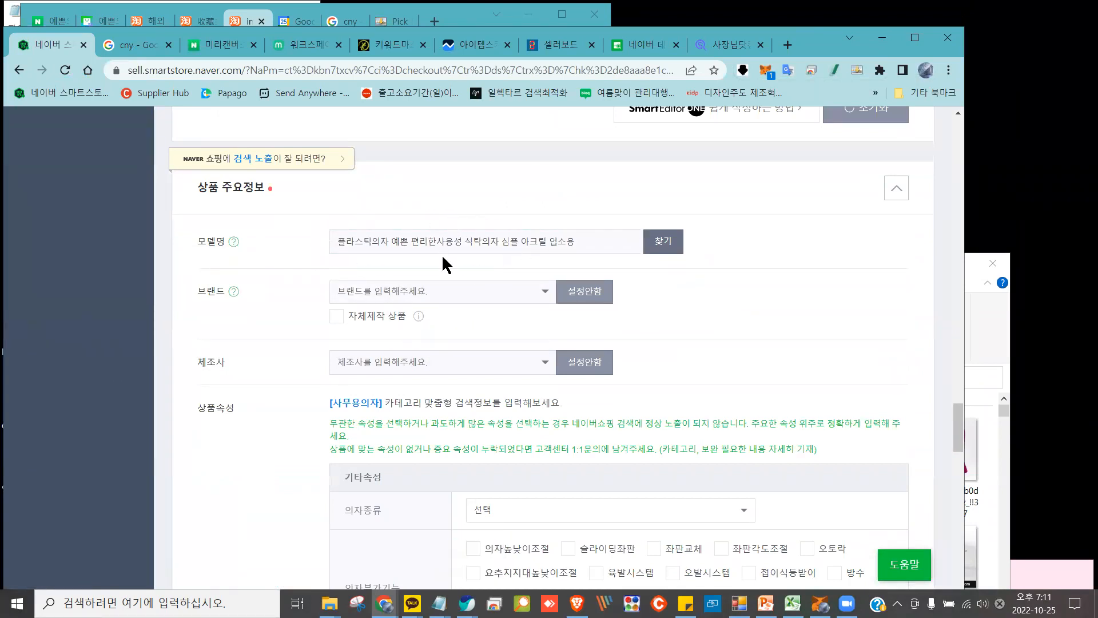
Set both the brand and the manufacturer to 중국
left_click(413, 293)
type("중국")
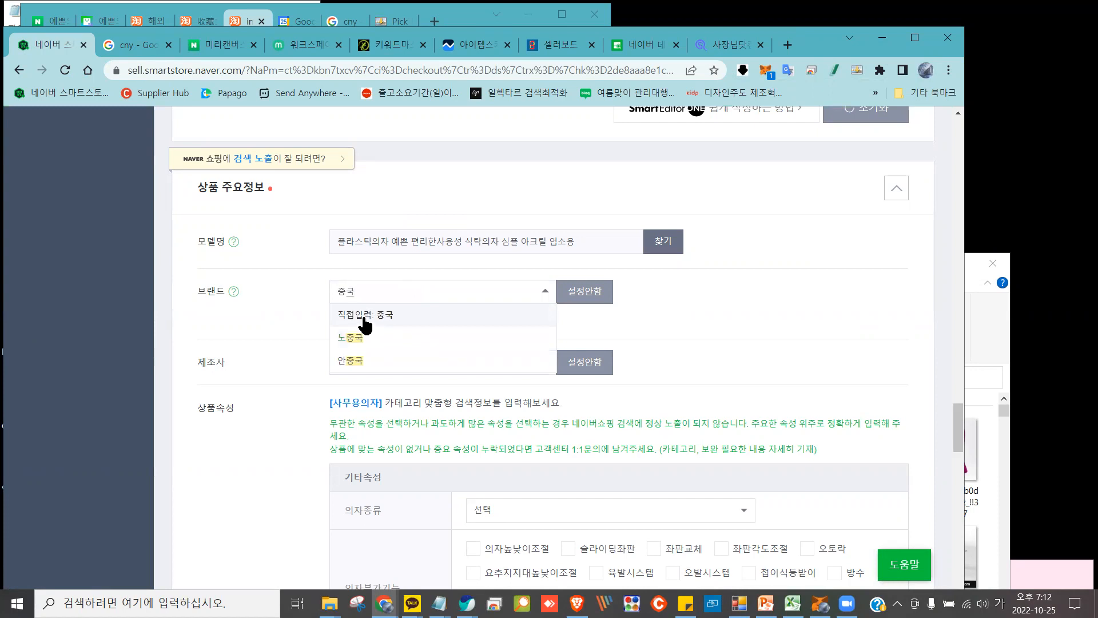
left_click(365, 324)
scroll(449, 385, "down", 2)
left_click(421, 236)
type("중국")
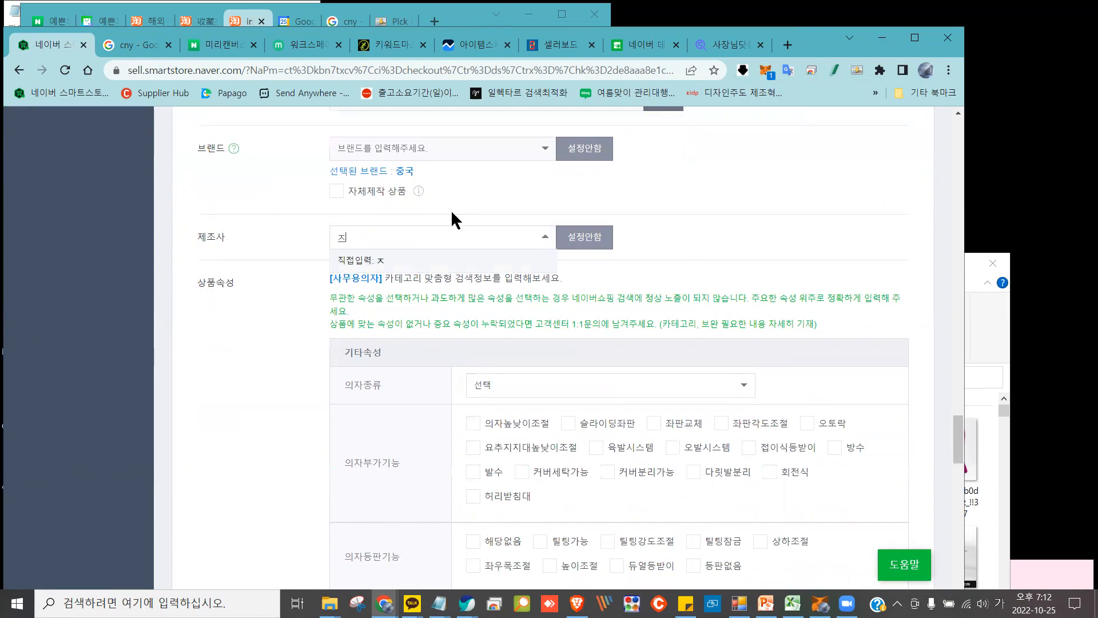
left_click(394, 261)
Set chair attributes: 좌식의자, removable cover, tiltable backrest with 싱크로나이즈드틸팅
scroll(553, 292, "down", 3)
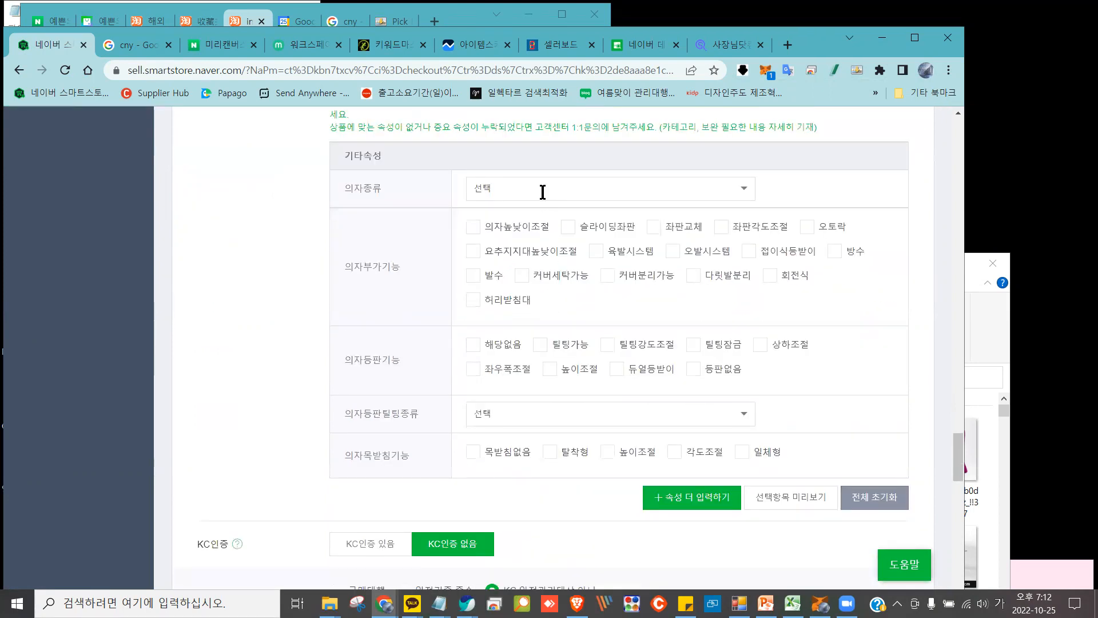
left_click(539, 189)
scroll(556, 258, "down", 4)
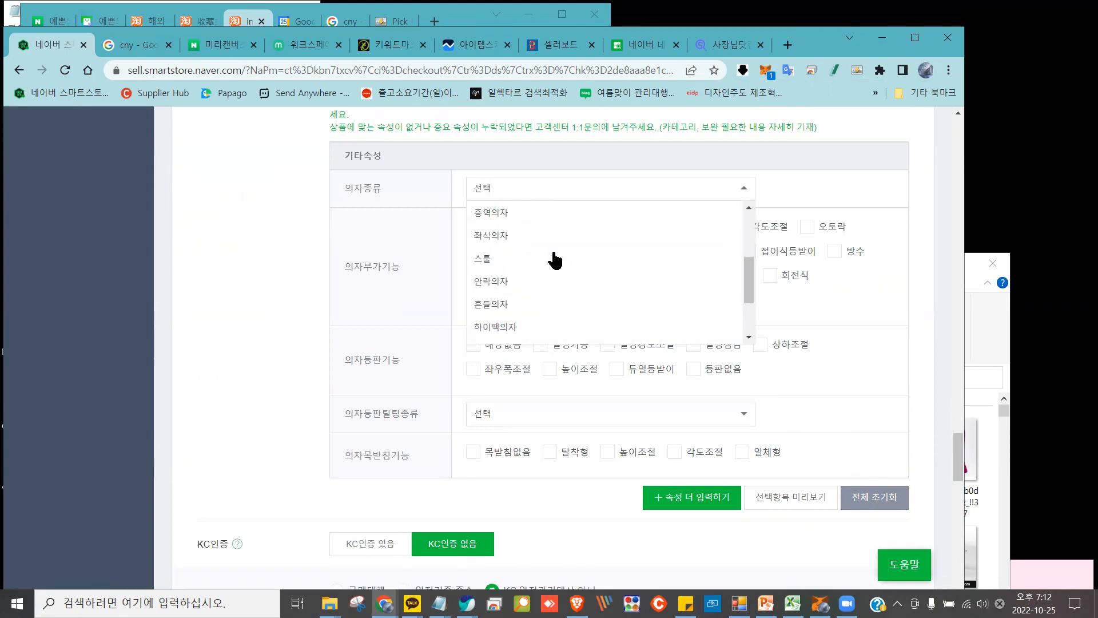
scroll(547, 292, "up", 1)
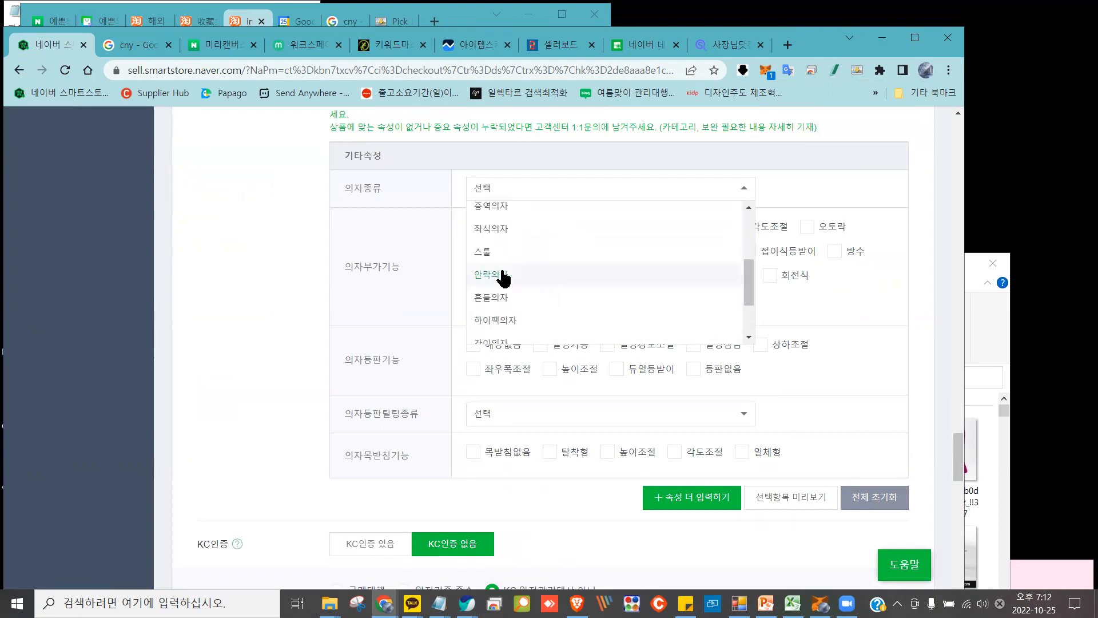
left_click(493, 228)
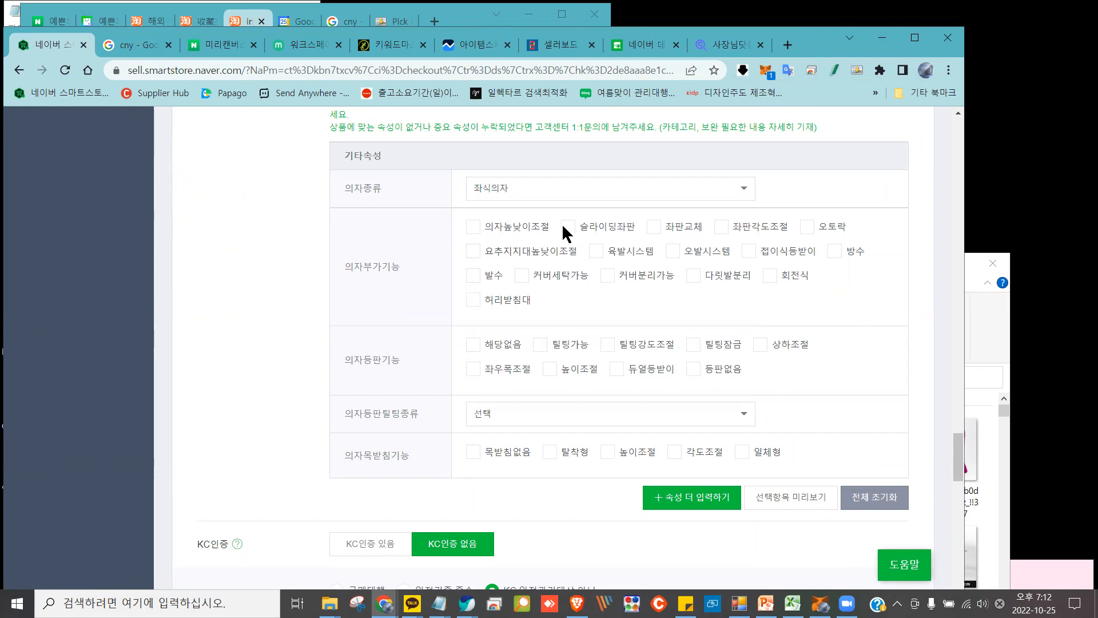
left_click(607, 276)
scroll(643, 338, "down", 2)
mouse_move(356, 194)
left_mouse_down()
mouse_move(429, 231)
mouse_move(426, 215)
left_mouse_up()
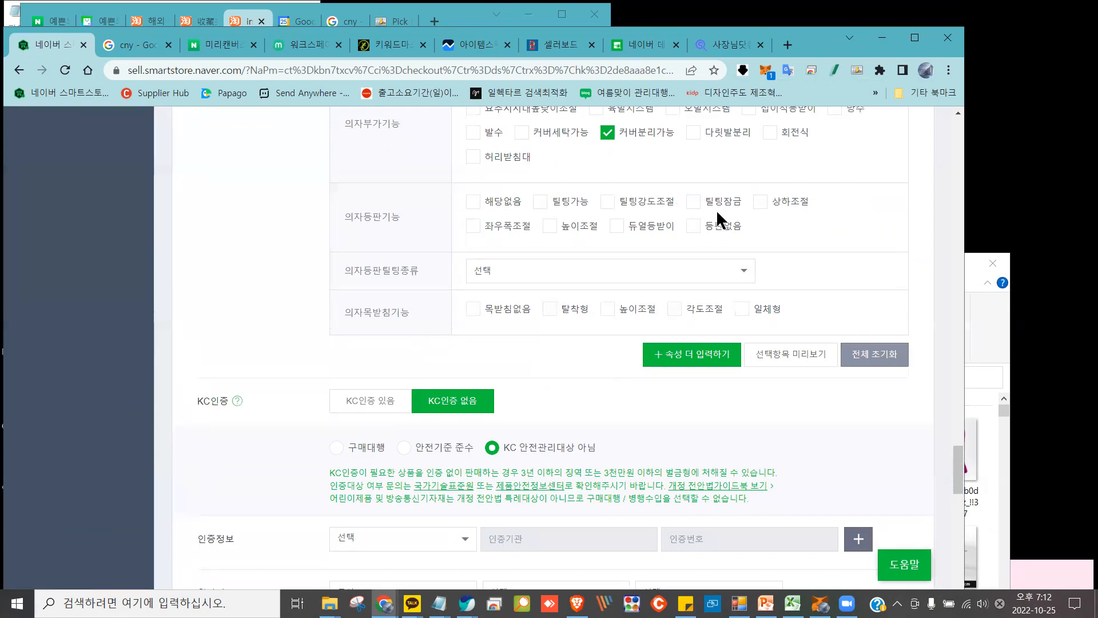
left_click(540, 200)
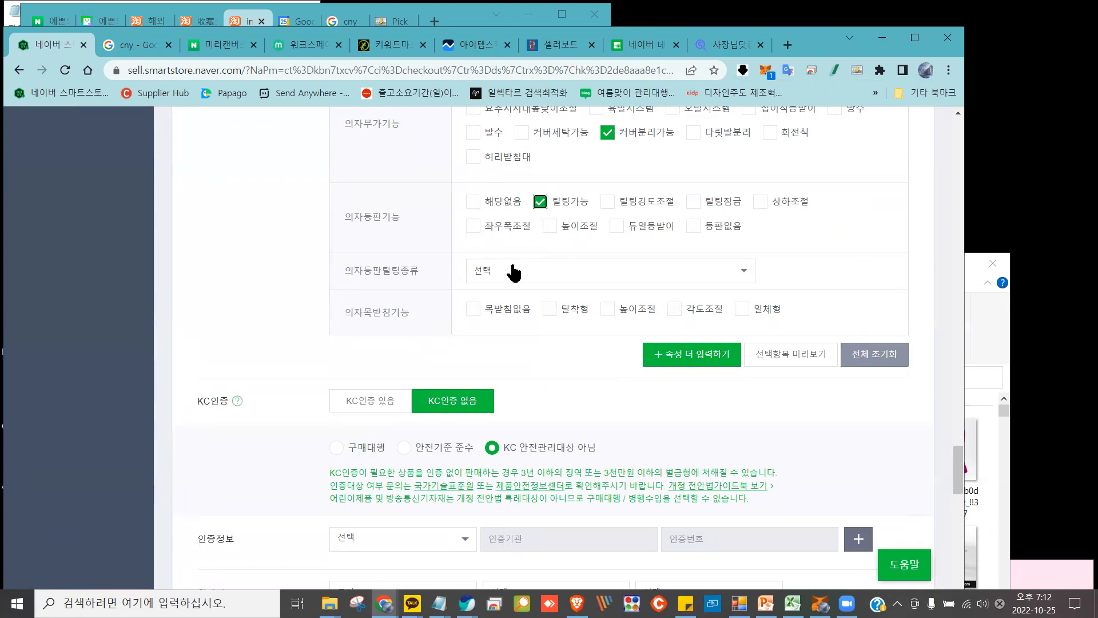
left_click(514, 271)
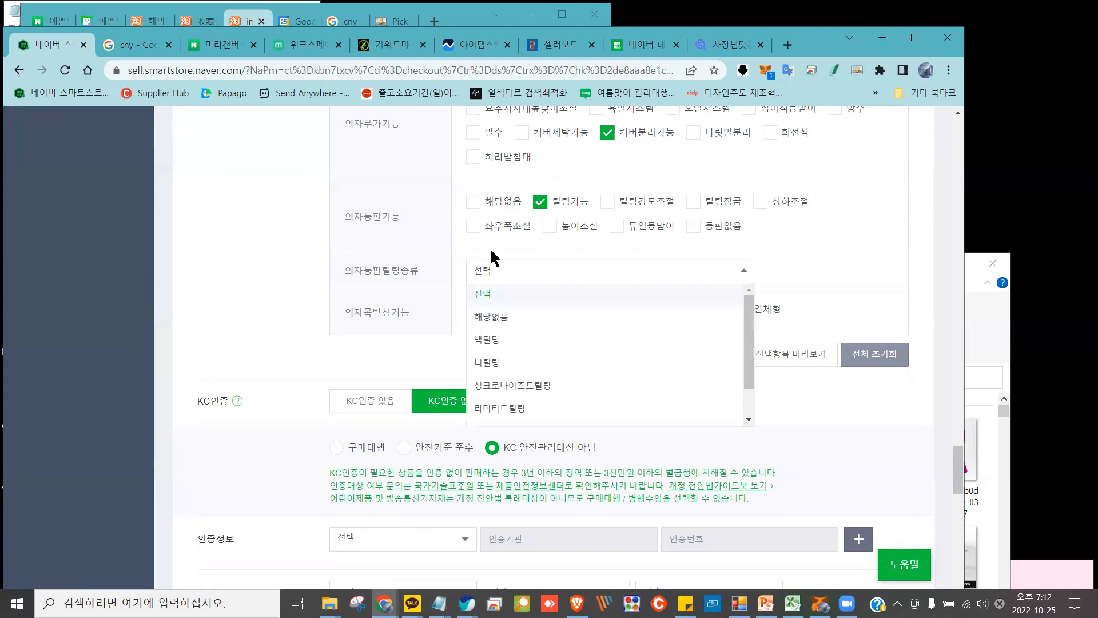
scroll(542, 363, "down", 1)
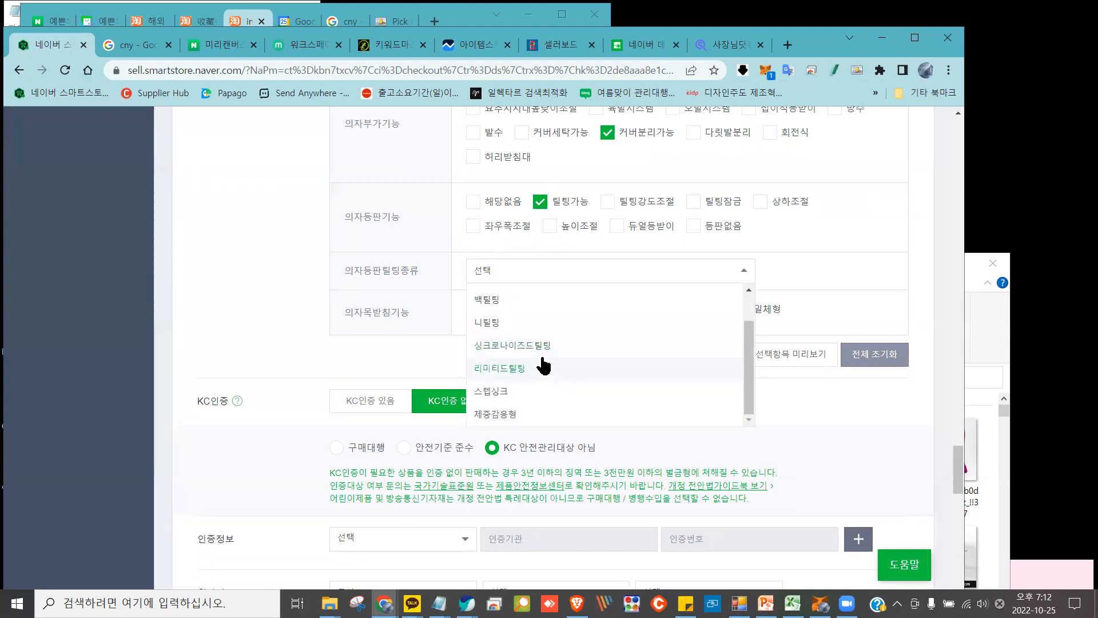
left_click(515, 341)
Mark the KC certification as 구매대행
scroll(846, 253, "down", 3)
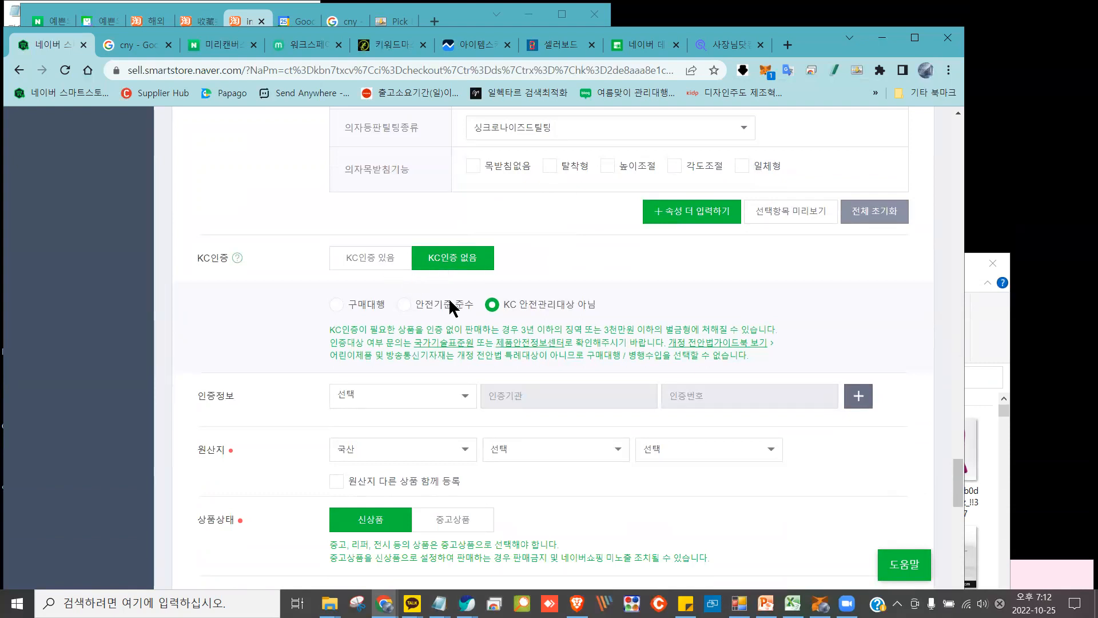
scroll(355, 189, "down", 3)
left_click(337, 160)
mouse_move(341, 140)
left_mouse_down()
mouse_move(326, 142)
mouse_move(352, 194)
mouse_move(378, 183)
mouse_move(401, 146)
mouse_move(334, 141)
mouse_move(378, 251)
left_mouse_up()
Set the origin type to 수입산 with 아시아 as the region
left_click(405, 308)
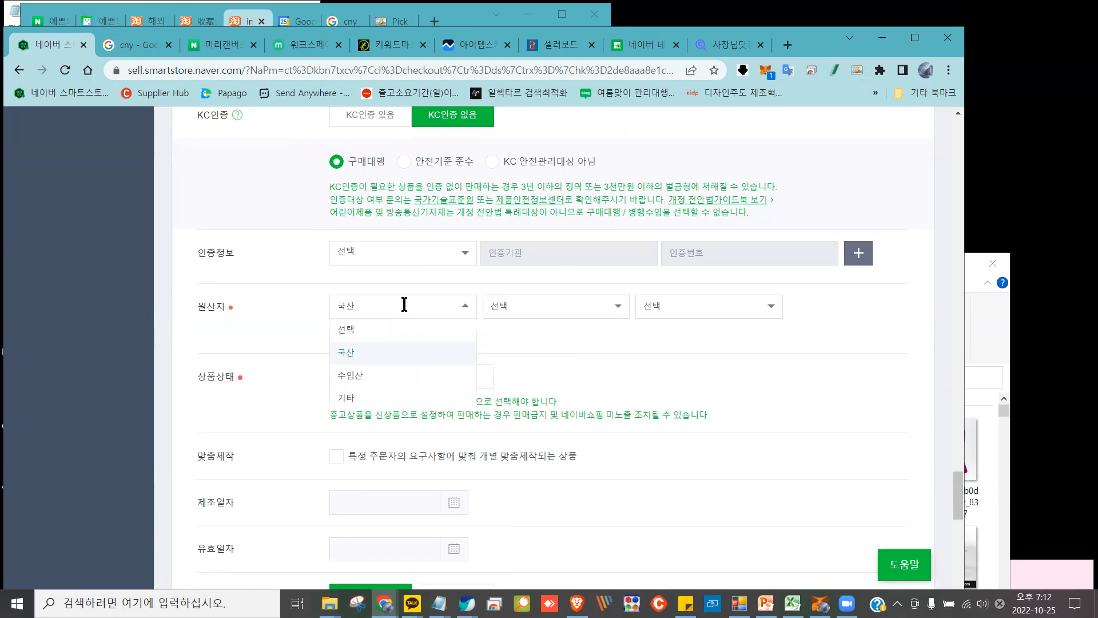
left_click(382, 353)
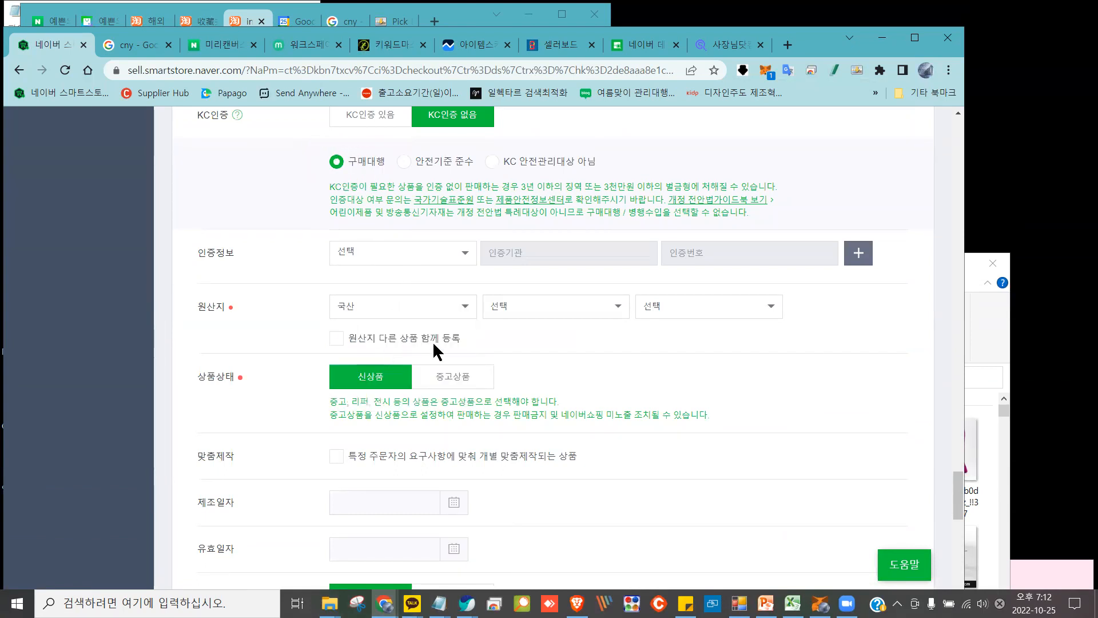
left_click(540, 303)
left_click(419, 308)
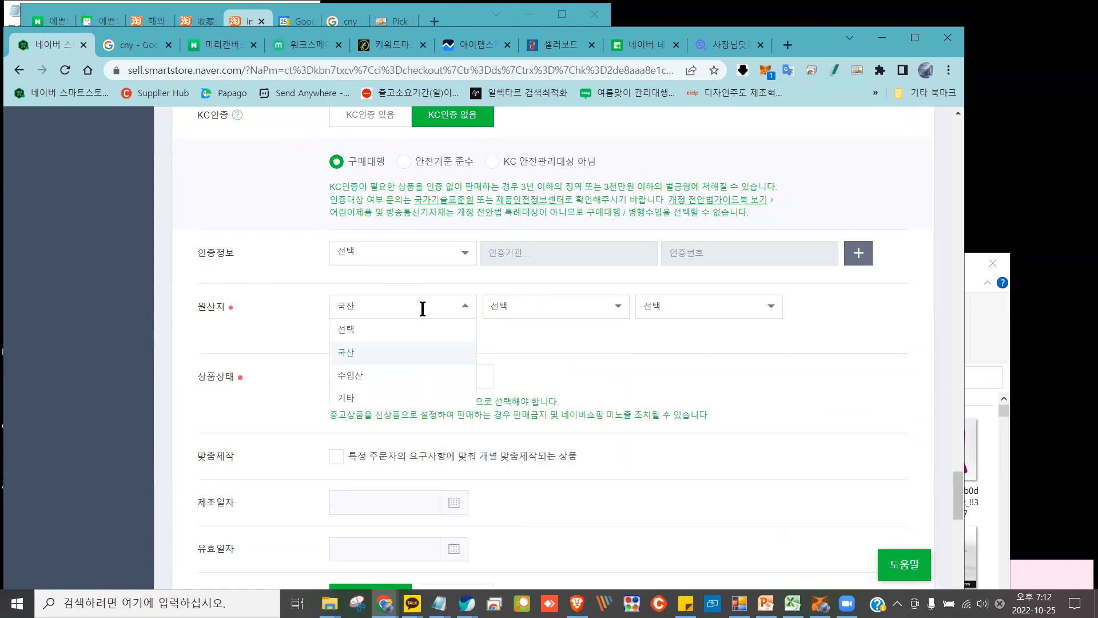
left_click(380, 376)
left_click(546, 309)
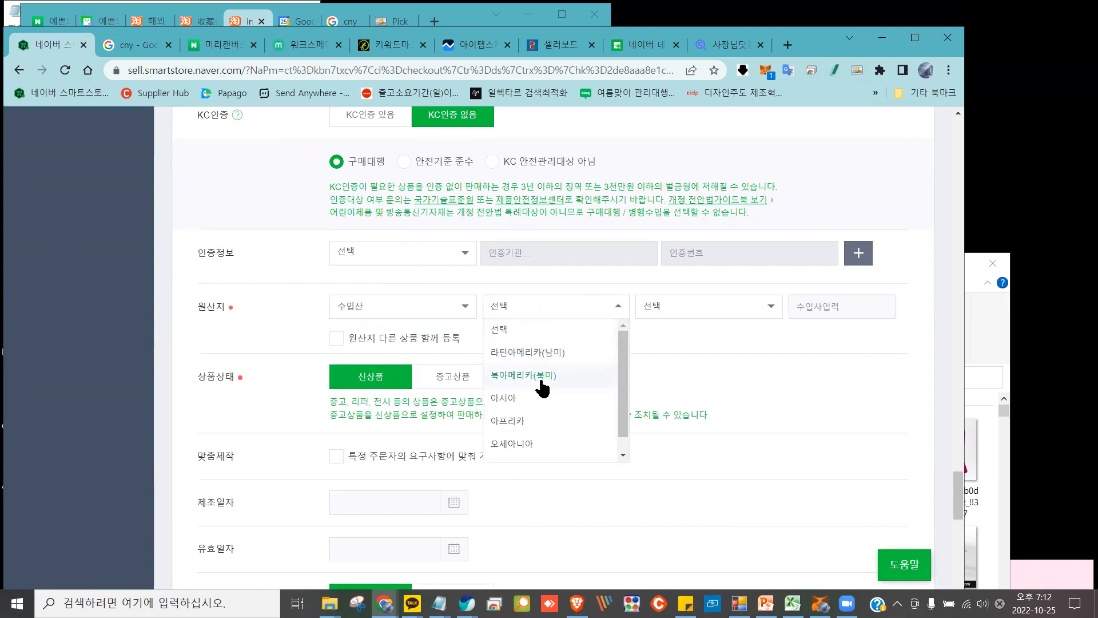
left_click(539, 399)
Choose 중국 as the origin country and enter 중국 as the importer
left_click(707, 313)
left_click_drag(778, 350, 772, 449)
scroll(706, 449, "up", 2)
scroll(701, 432, "up", 1)
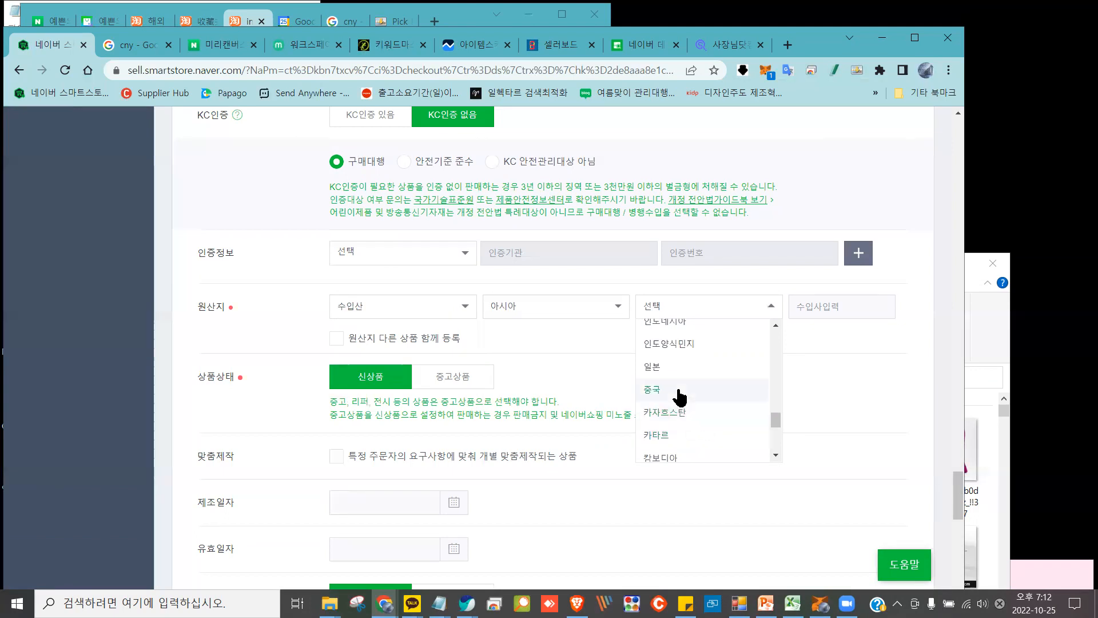
left_click(680, 395)
left_click(843, 309)
type("중국")
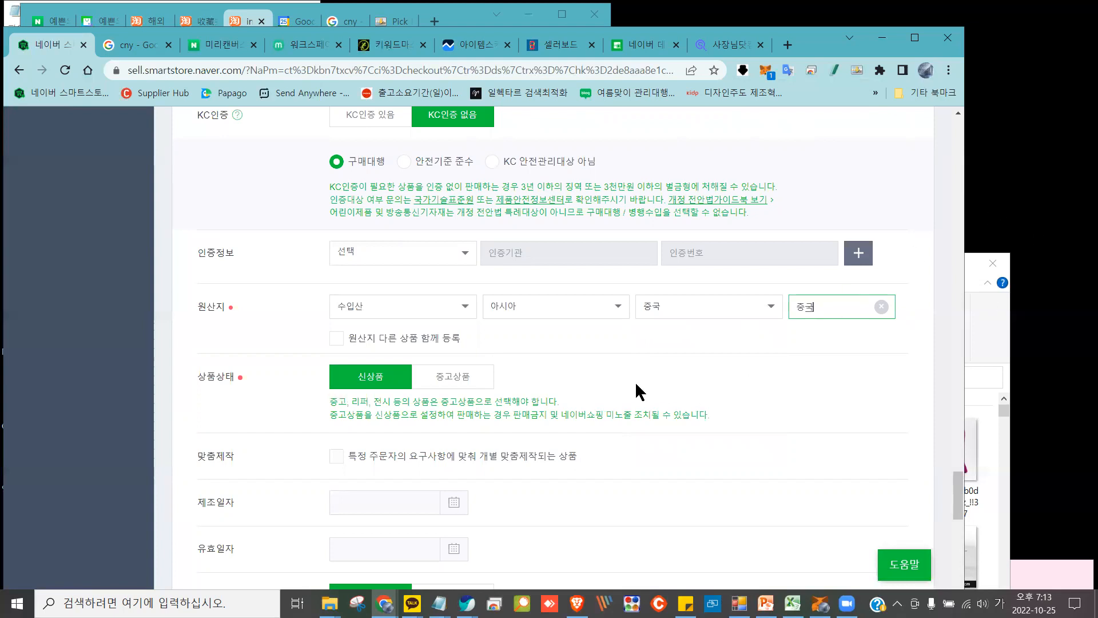
left_click(653, 341)
mouse_move(237, 282)
left_mouse_down()
mouse_move(176, 285)
mouse_move(334, 265)
mouse_move(446, 336)
mouse_move(374, 274)
mouse_move(618, 311)
mouse_move(566, 266)
mouse_move(689, 341)
mouse_move(809, 280)
mouse_move(798, 324)
left_mouse_up()
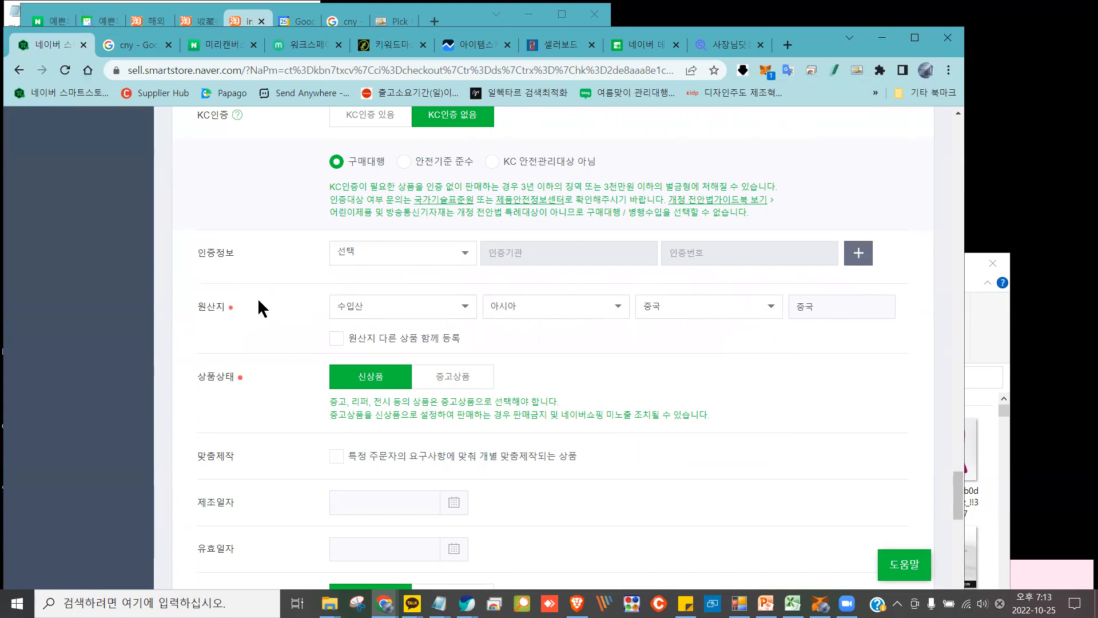
mouse_move(233, 299)
left_mouse_down()
mouse_move(261, 328)
mouse_move(224, 298)
mouse_move(240, 312)
left_mouse_up()
Fill the 기타 재화 product information notice entirely with 상품상세 참조
scroll(332, 341, "down", 8)
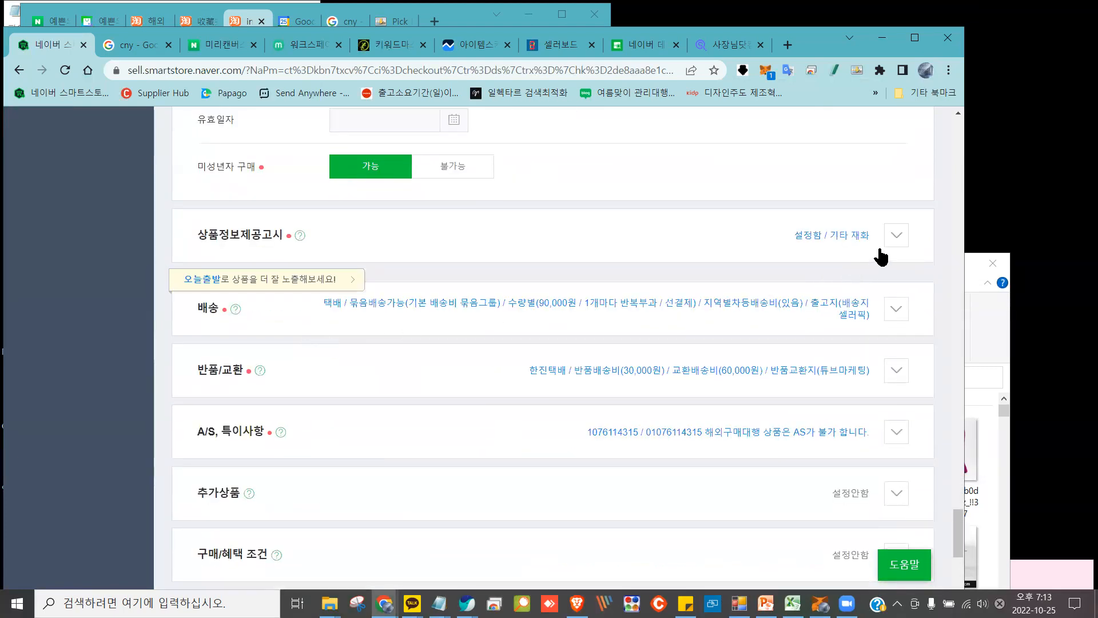
left_click(895, 240)
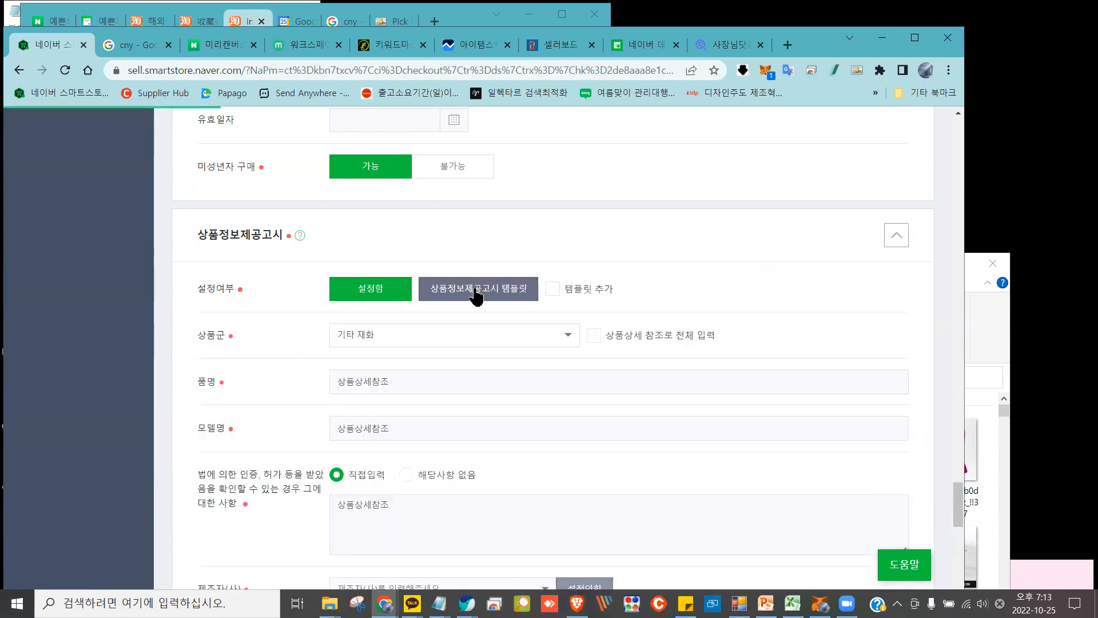
left_click(421, 338)
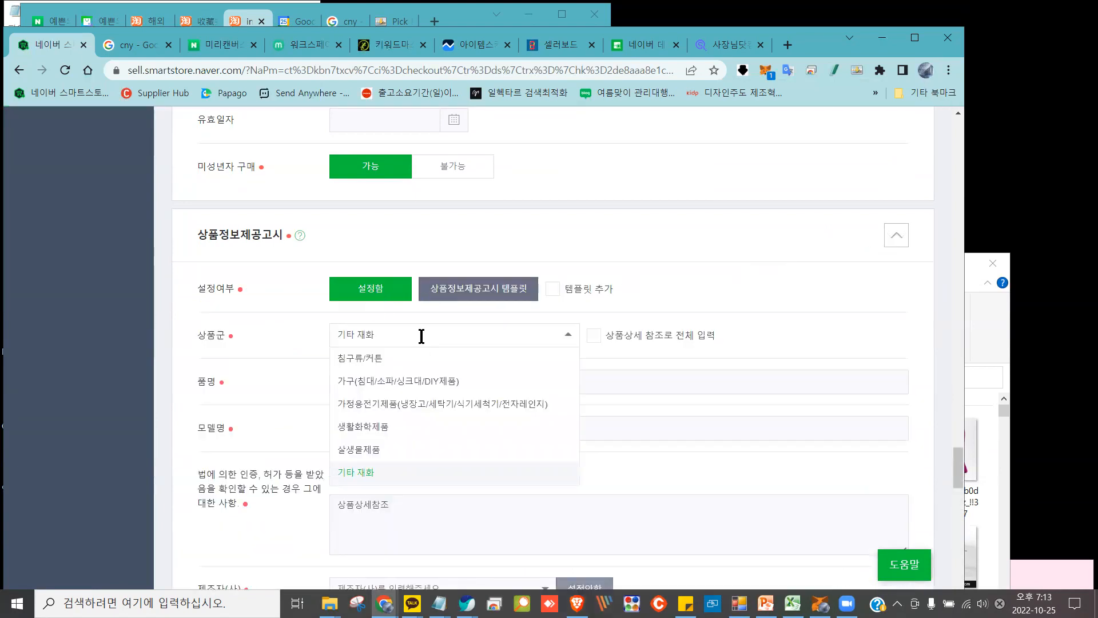
left_click(366, 473)
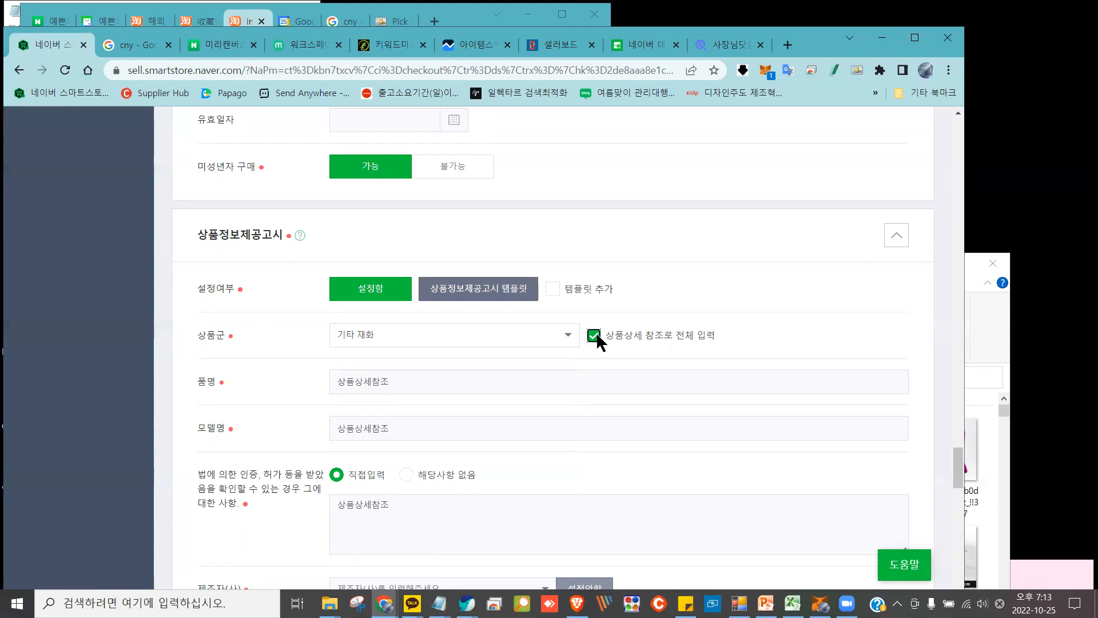
left_click(345, 382)
mouse_move(351, 366)
left_mouse_down()
mouse_move(335, 387)
mouse_move(302, 381)
mouse_move(387, 435)
mouse_move(329, 404)
left_mouse_up()
scroll(389, 421, "down", 2)
mouse_move(382, 346)
left_mouse_down()
mouse_move(399, 391)
mouse_move(372, 343)
left_mouse_up()
scroll(372, 344, "down", 2)
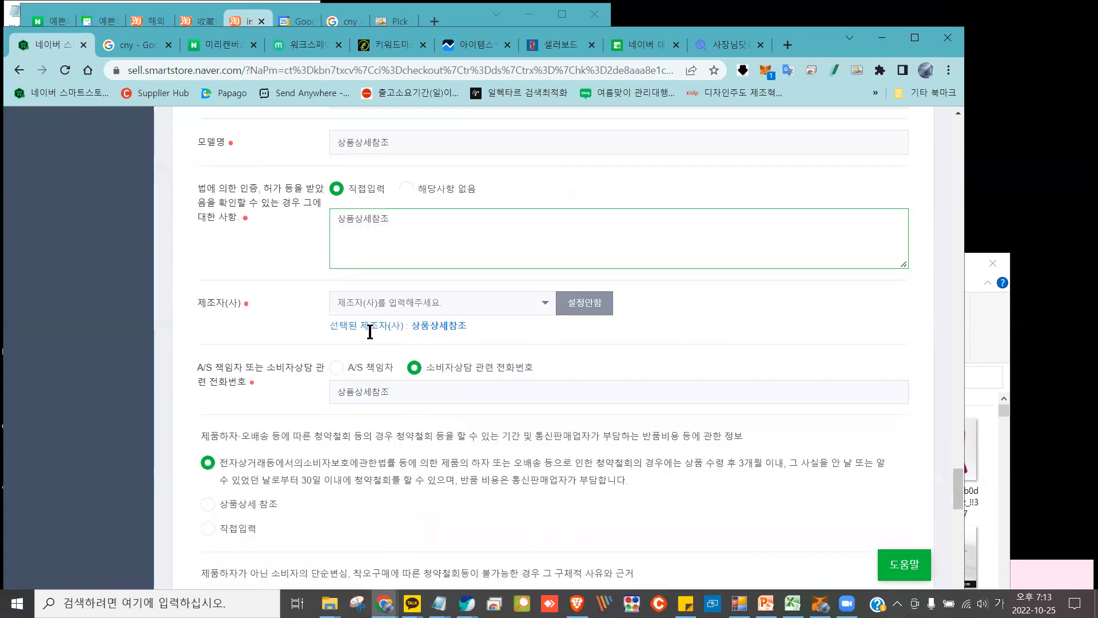
left_click(400, 394)
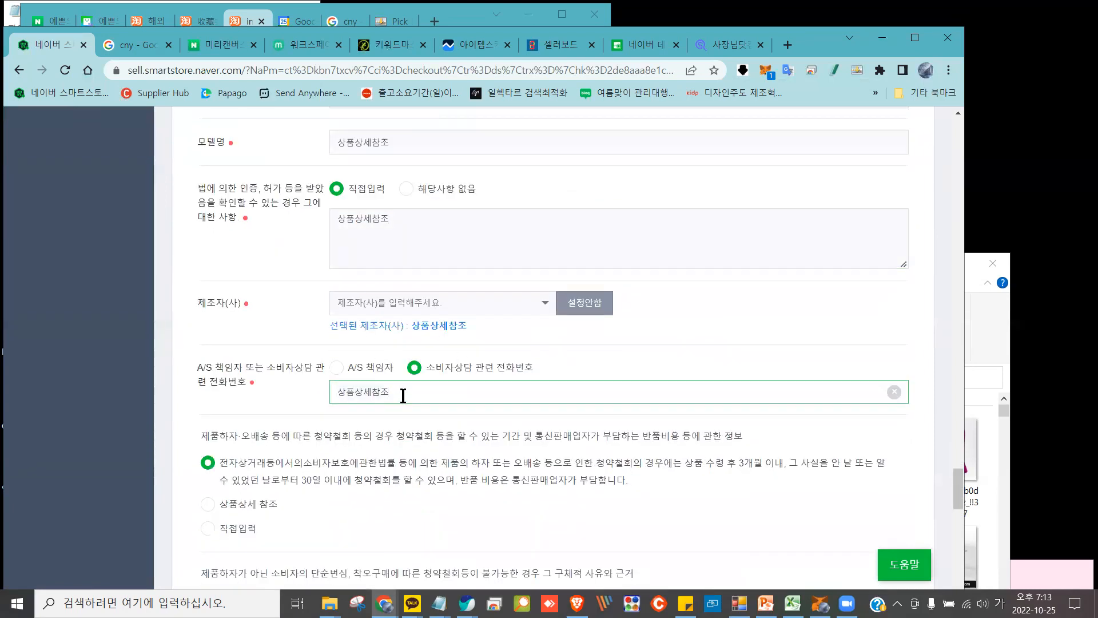
scroll(521, 361, "down", 15)
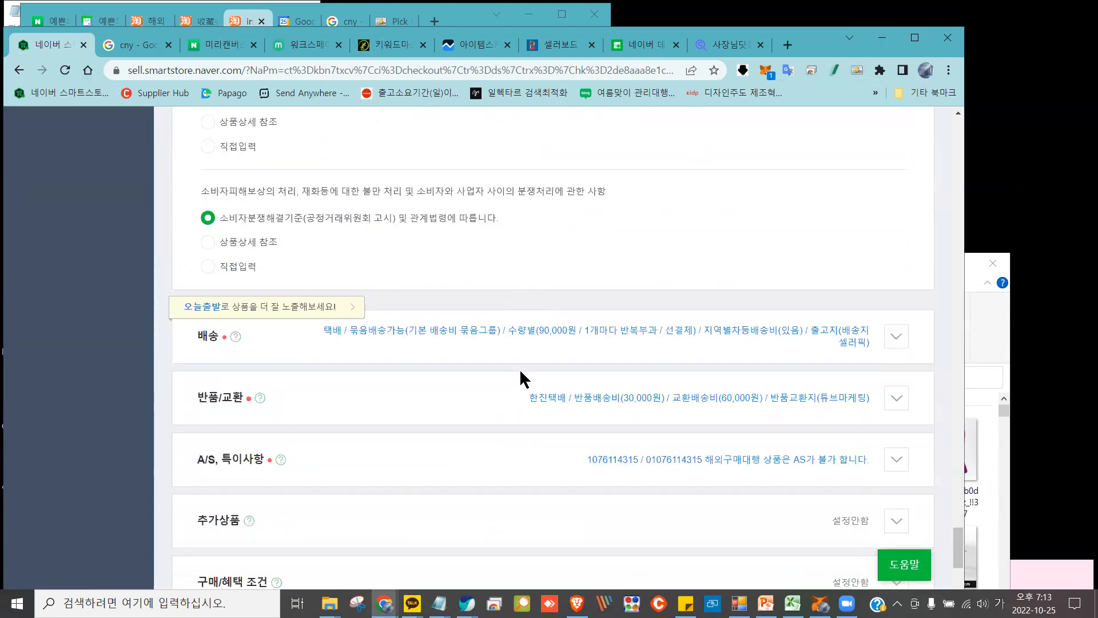
scroll(520, 382, "up", 2)
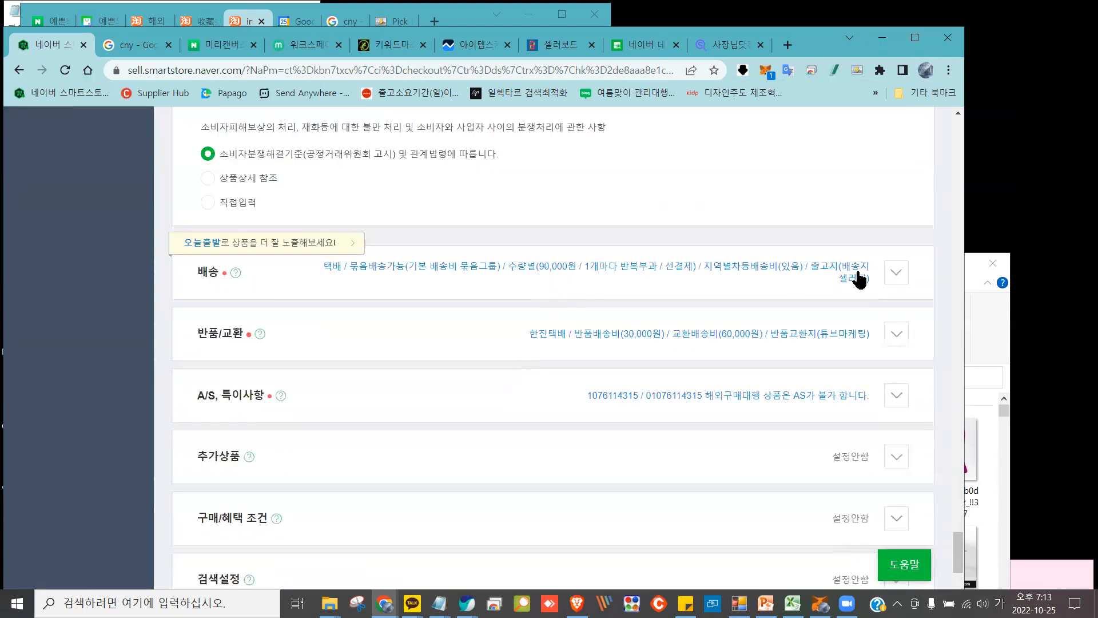
Keep the shipping fee charged per quantity (수량별)
left_click(887, 274)
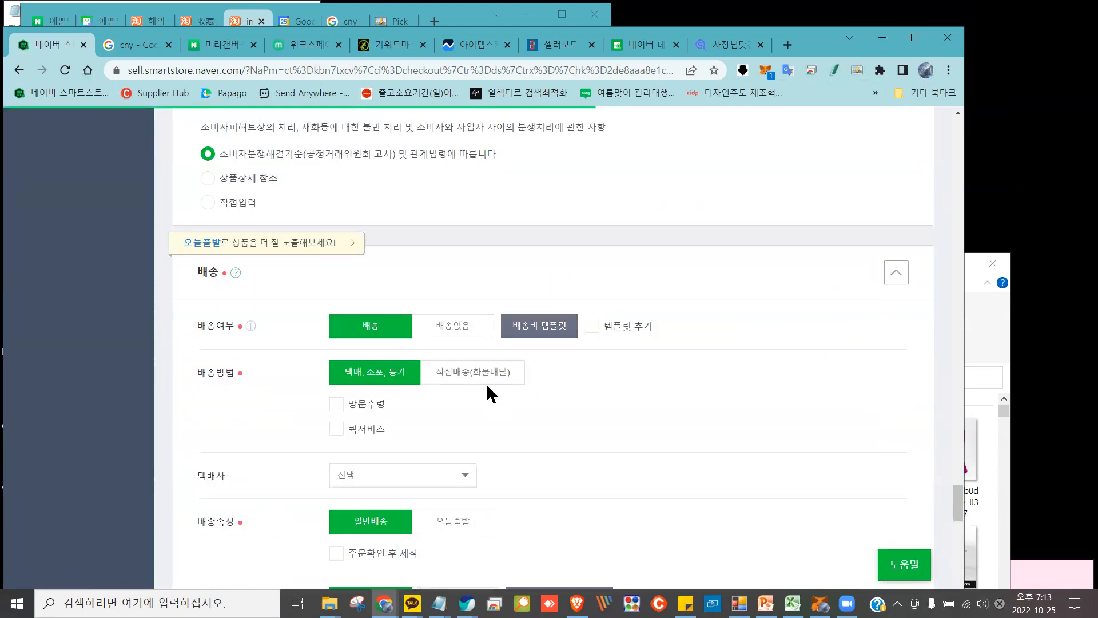
scroll(487, 384, "down", 2)
scroll(488, 394, "down", 3)
scroll(486, 387, "down", 2)
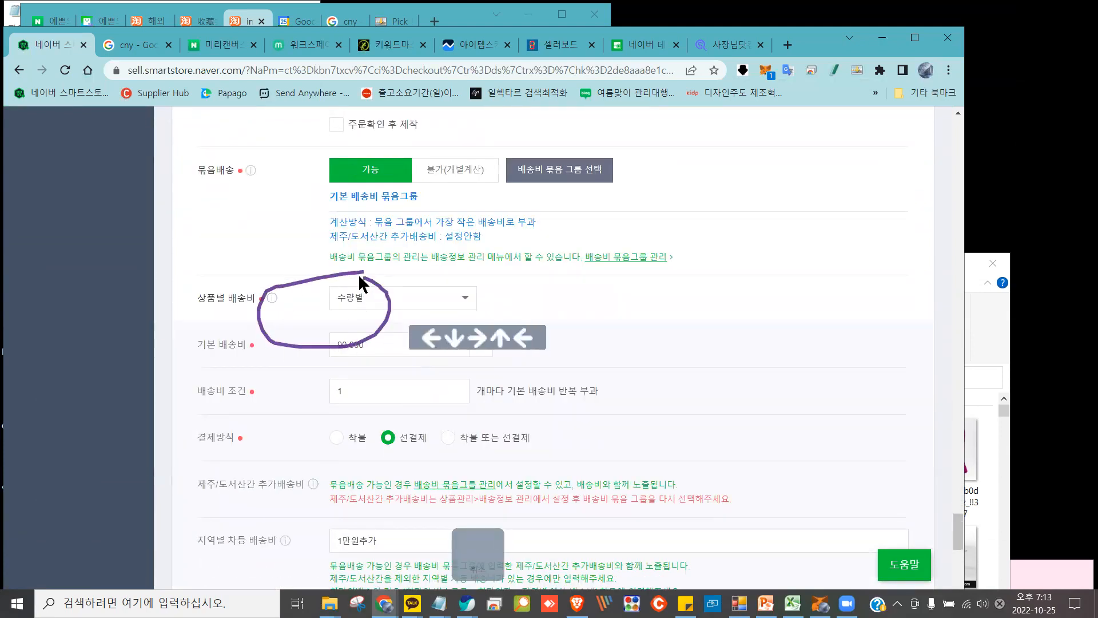
left_click(399, 299)
left_click(380, 389)
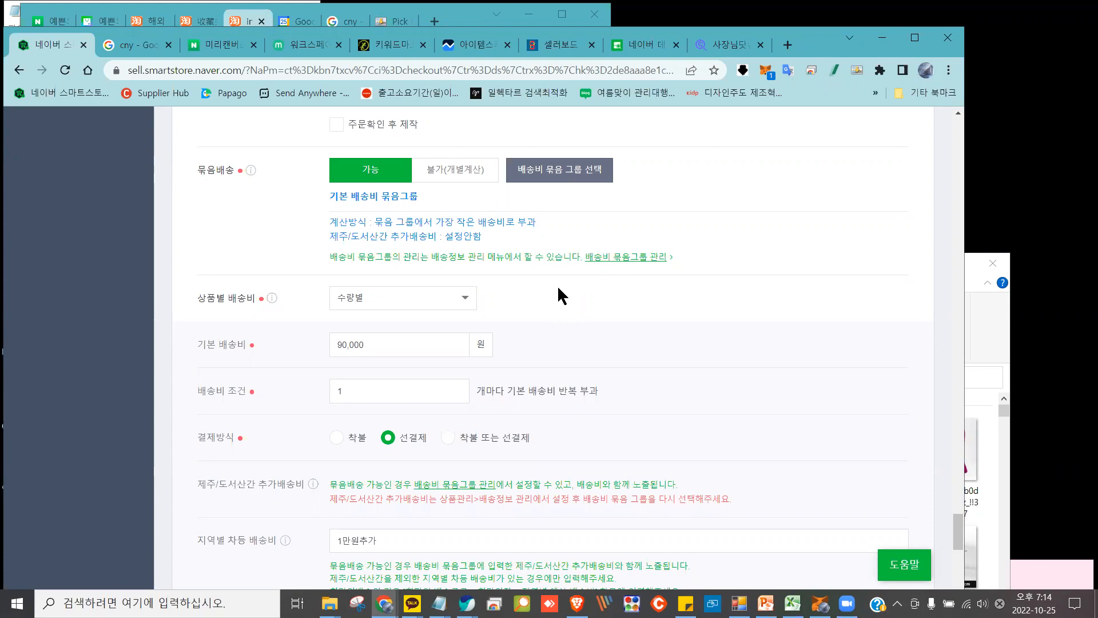
Change the base shipping fee from 90,000 to 8,000 won
scroll(559, 286, "down", 2)
left_click(388, 204)
key("ctrl+a")
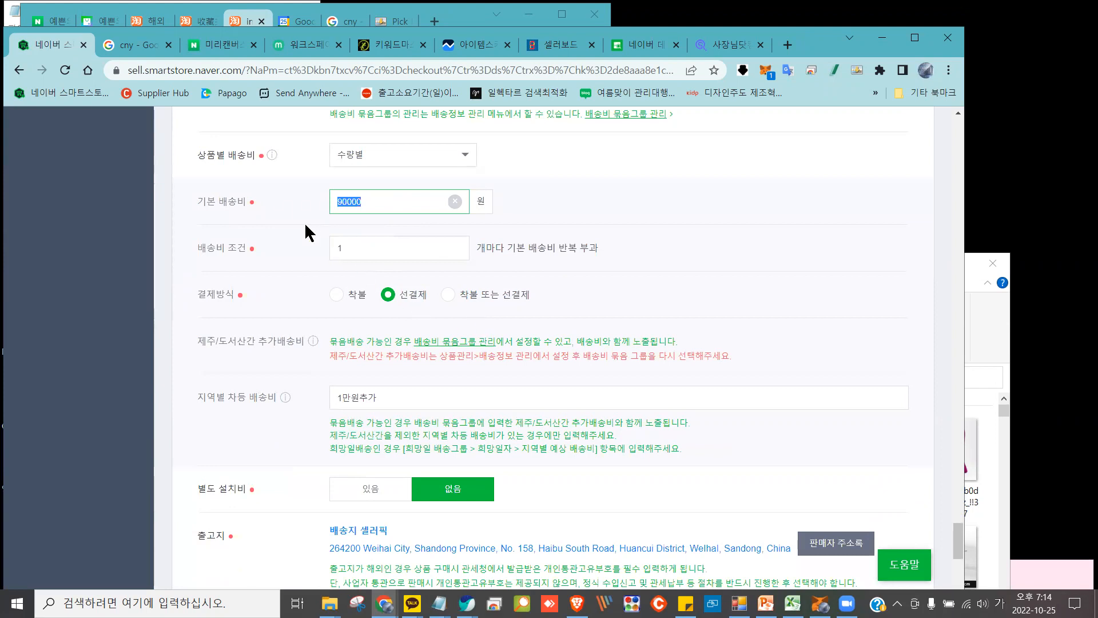
type("8")
key("BackSpace")
type("000")
key("BackSpace")
key("BackSpace")
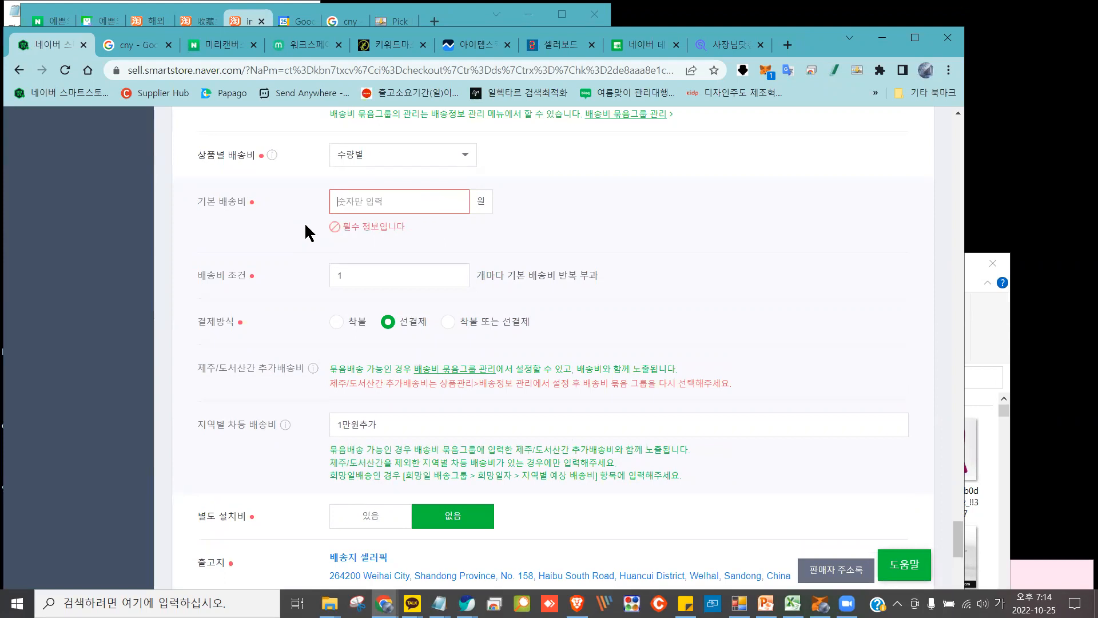
type("8000")
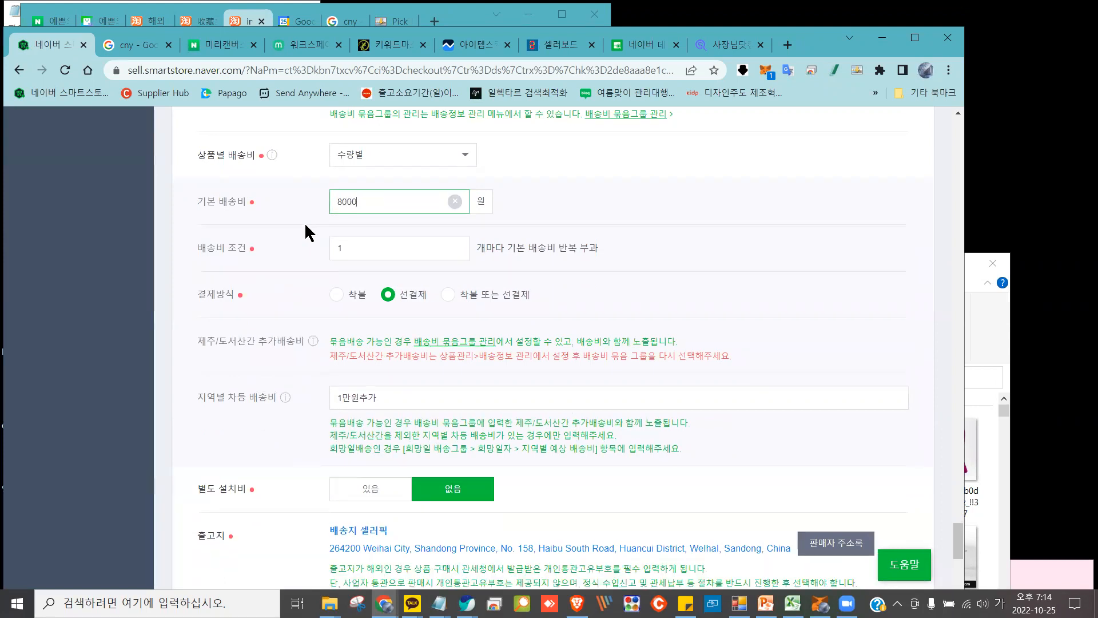
mouse_move(392, 236)
left_mouse_down()
mouse_move(277, 228)
mouse_move(358, 276)
mouse_move(309, 255)
mouse_move(358, 226)
mouse_move(539, 224)
mouse_move(601, 270)
mouse_move(452, 263)
mouse_move(460, 220)
left_mouse_up()
left_click(355, 242)
right_click(355, 241)
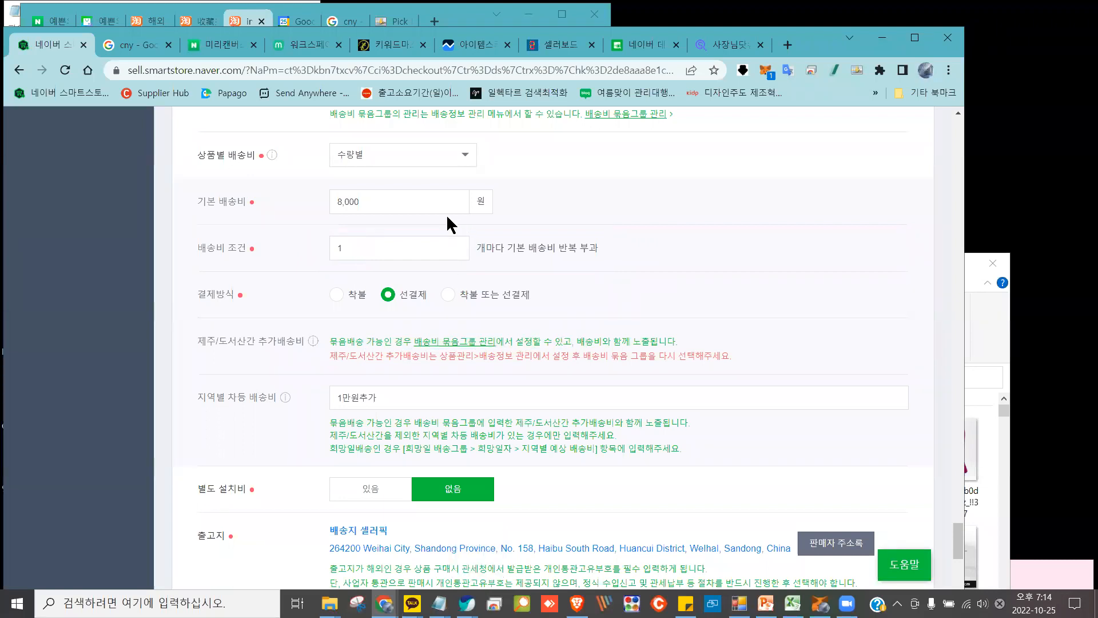
Check the seller address book's saved addresses, then close it
scroll(443, 212, "down", 2)
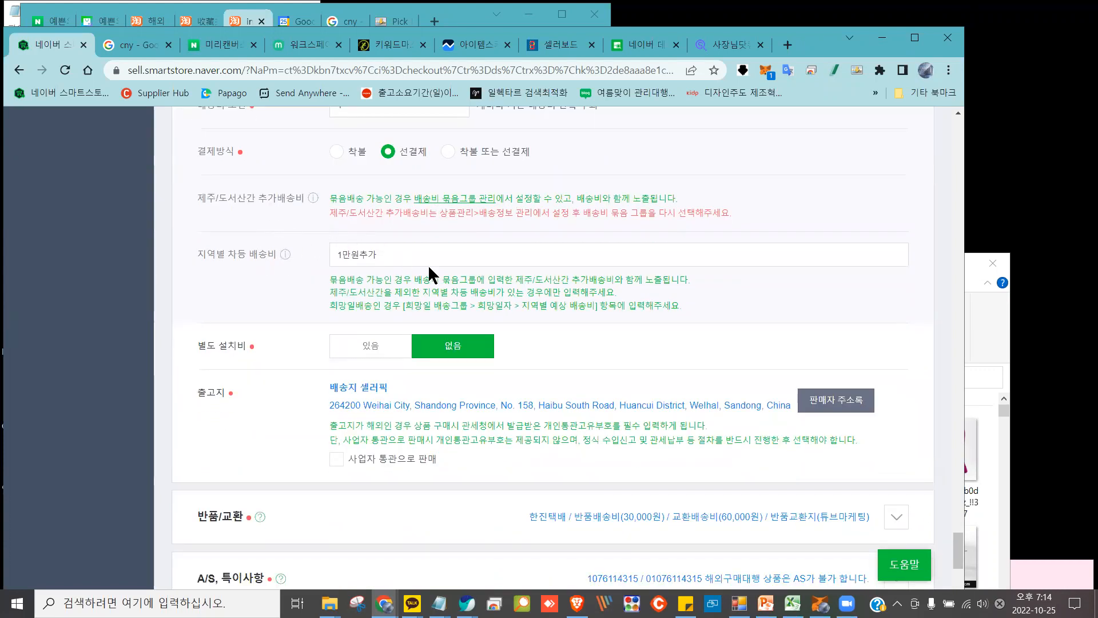
scroll(401, 260, "down", 3)
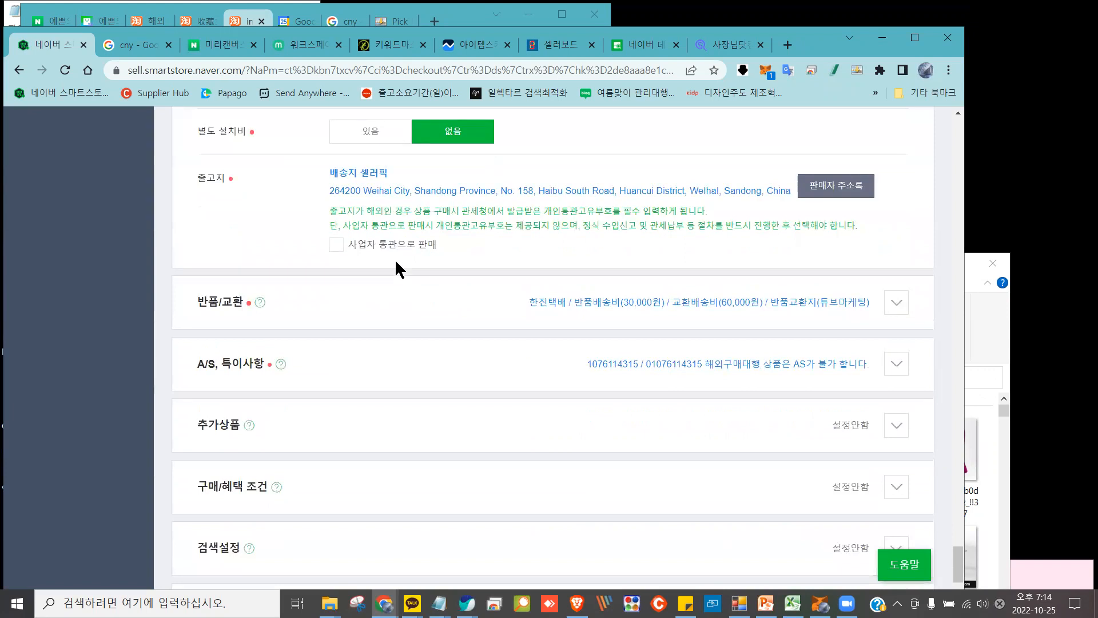
mouse_move(348, 157)
left_mouse_down()
mouse_move(321, 256)
mouse_move(357, 143)
left_mouse_up()
left_click(844, 188)
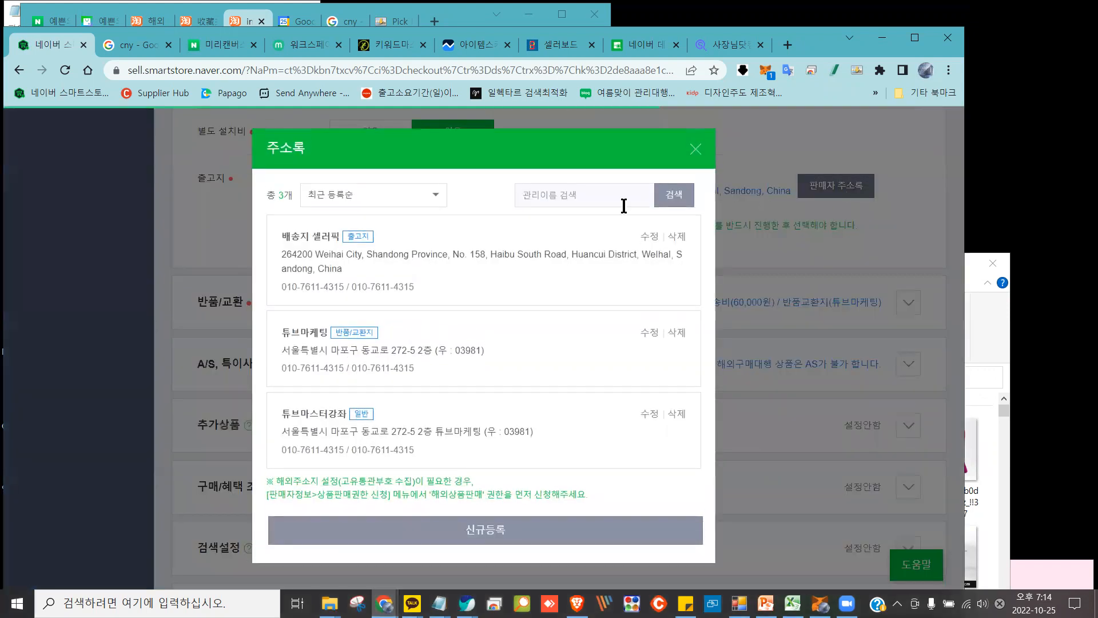
mouse_move(369, 223)
left_mouse_down()
mouse_move(298, 218)
mouse_move(328, 296)
mouse_move(377, 216)
mouse_move(338, 204)
left_mouse_up()
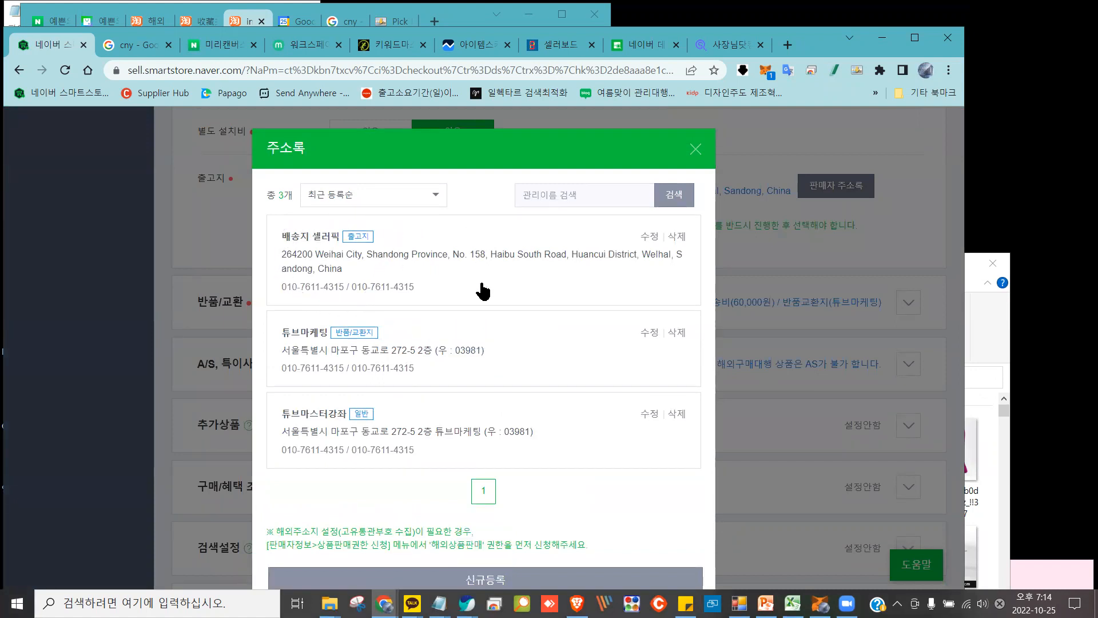
left_click(696, 148)
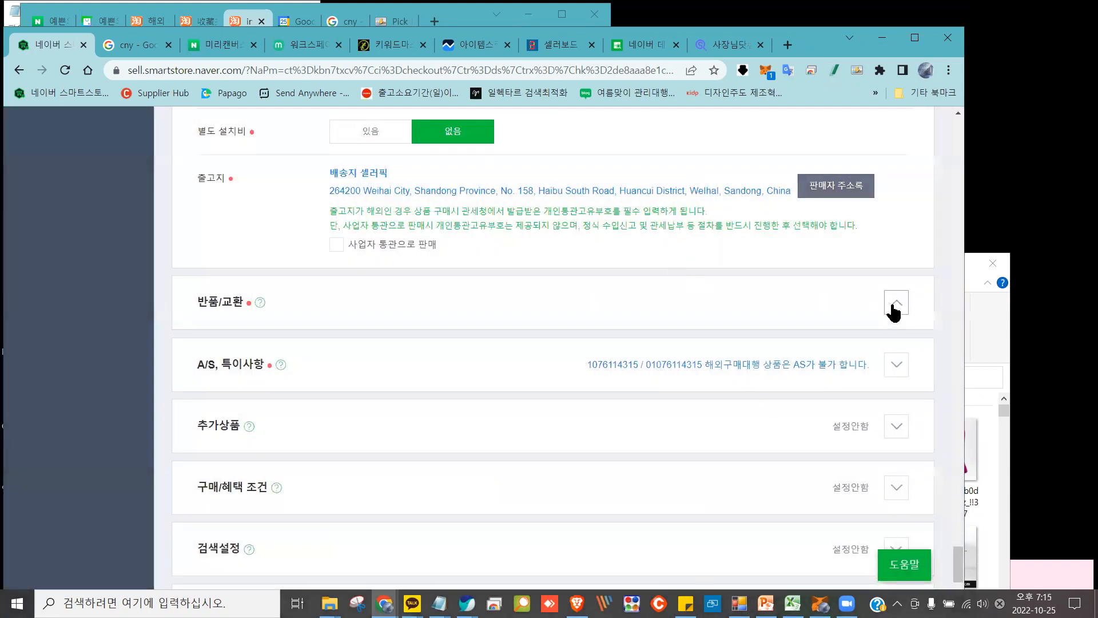
Expand 반품/교환 and A/S, 특이사항 to review the 30,000/60,000 won return fees and notice
mouse_move(274, 275)
left_mouse_down()
mouse_move(211, 277)
mouse_move(248, 320)
mouse_move(256, 256)
mouse_move(386, 329)
mouse_move(306, 353)
mouse_move(378, 365)
mouse_move(336, 361)
mouse_move(337, 370)
left_mouse_up()
scroll(310, 287, "down", 3)
scroll(569, 355, "down", 3)
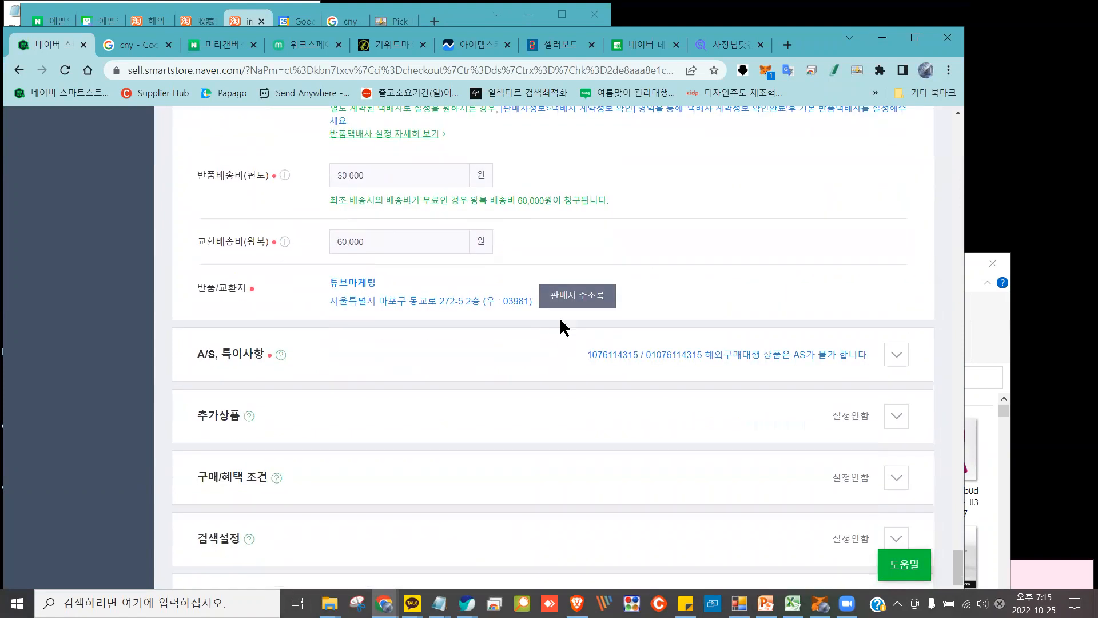
mouse_move(462, 269)
left_mouse_down()
mouse_move(308, 312)
mouse_move(479, 313)
mouse_move(397, 255)
left_mouse_up()
scroll(728, 280, "down", 2)
left_click(894, 212)
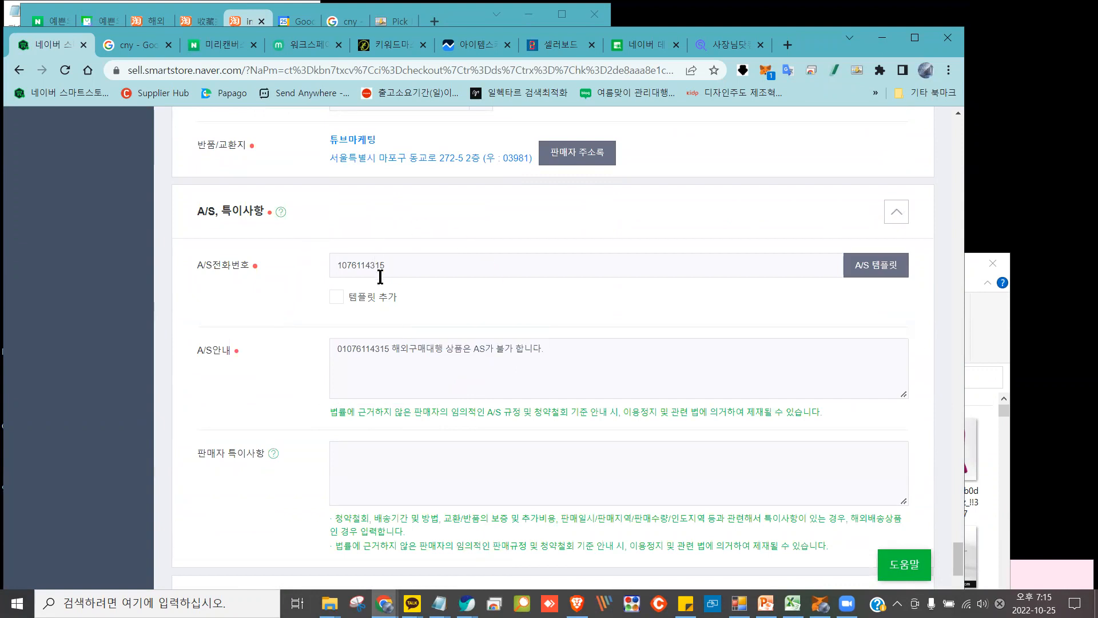
scroll(387, 307, "down", 3)
scroll(387, 307, "down", 3)
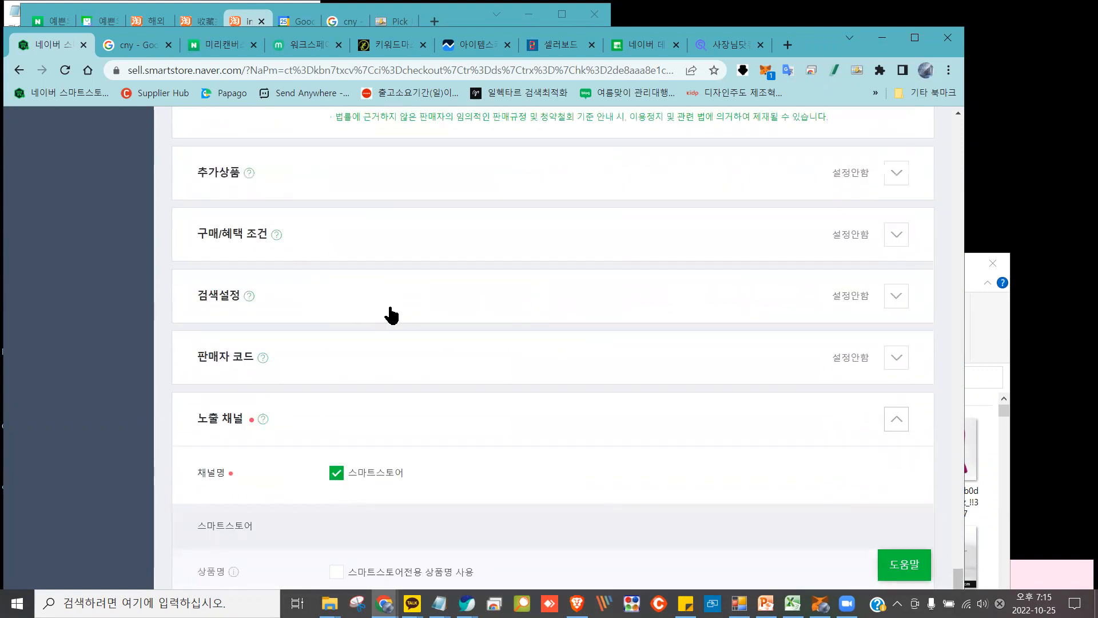
Enable points for product reviews, leaving purchase points turned off
left_click(912, 238)
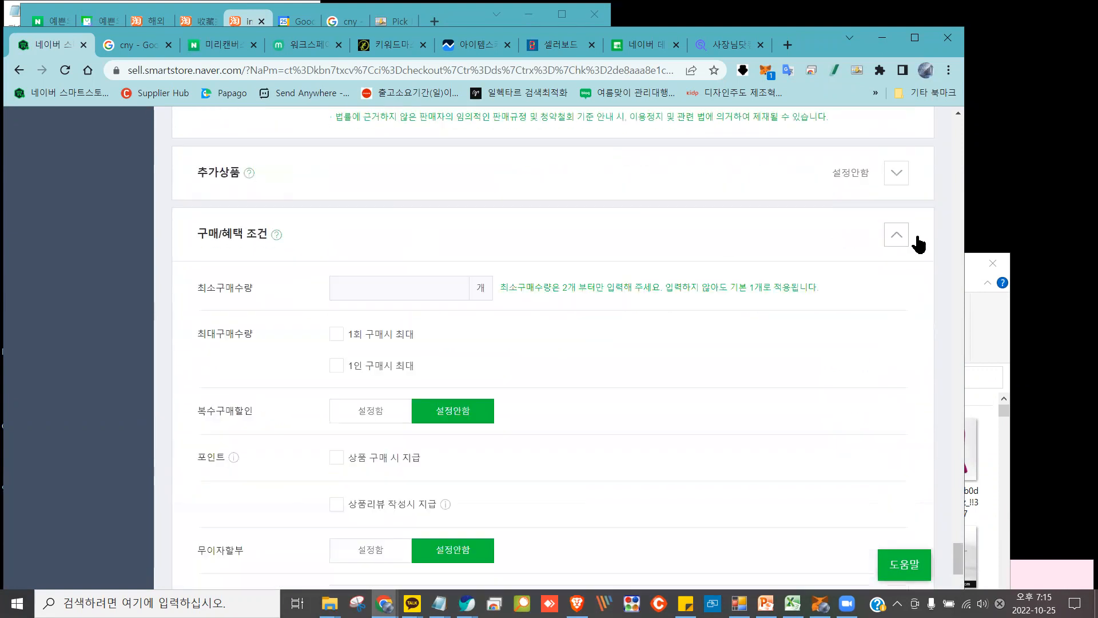
scroll(607, 294, "down", 4)
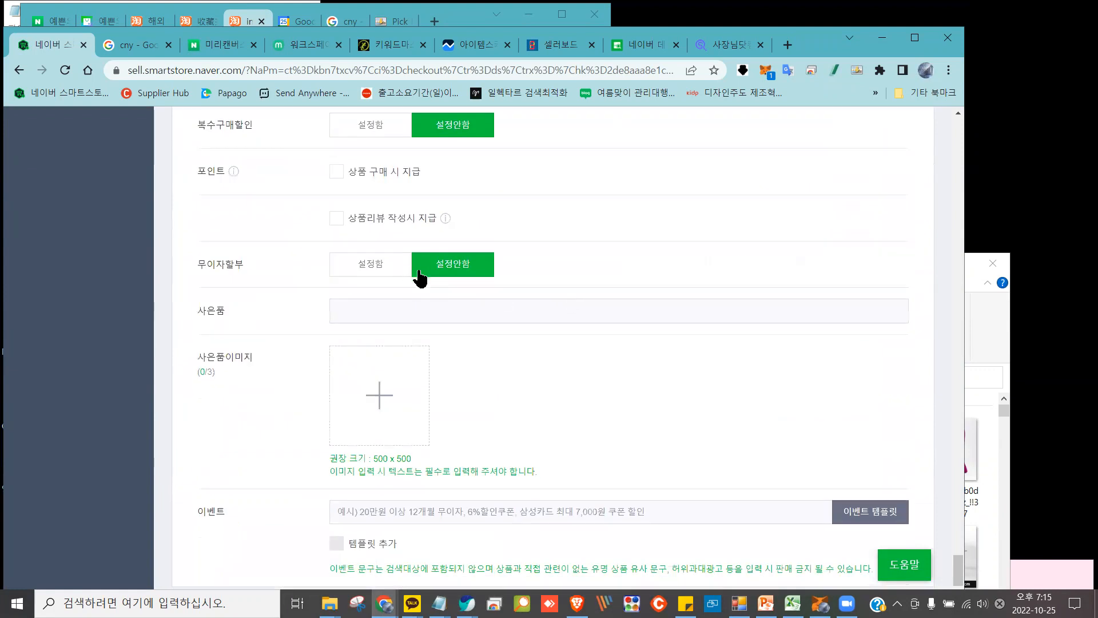
scroll(420, 280, "up", 2)
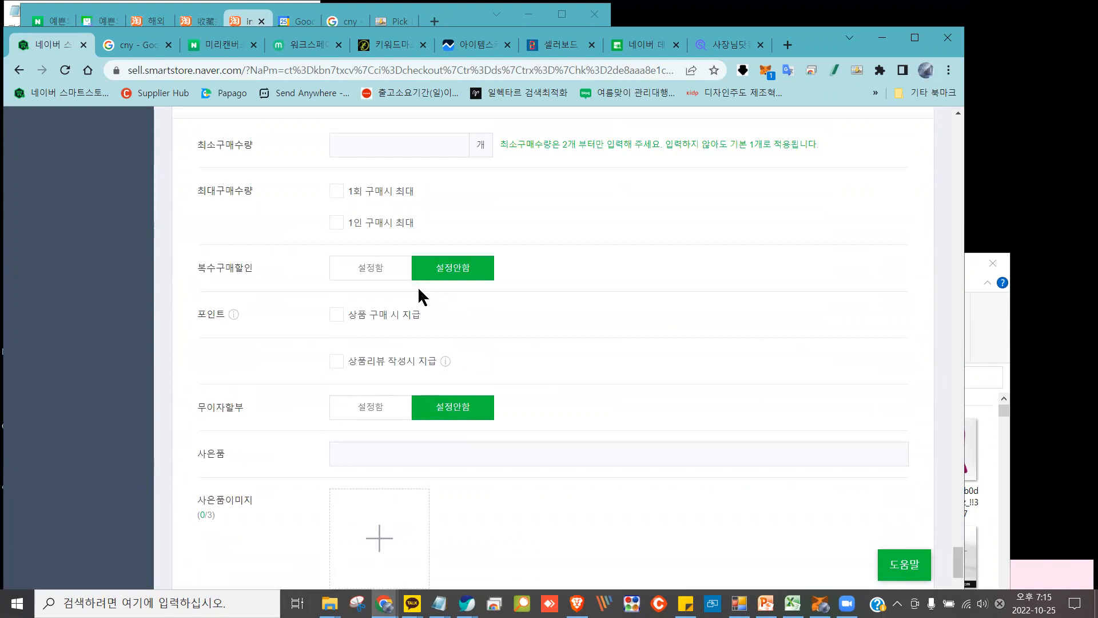
left_click(336, 364)
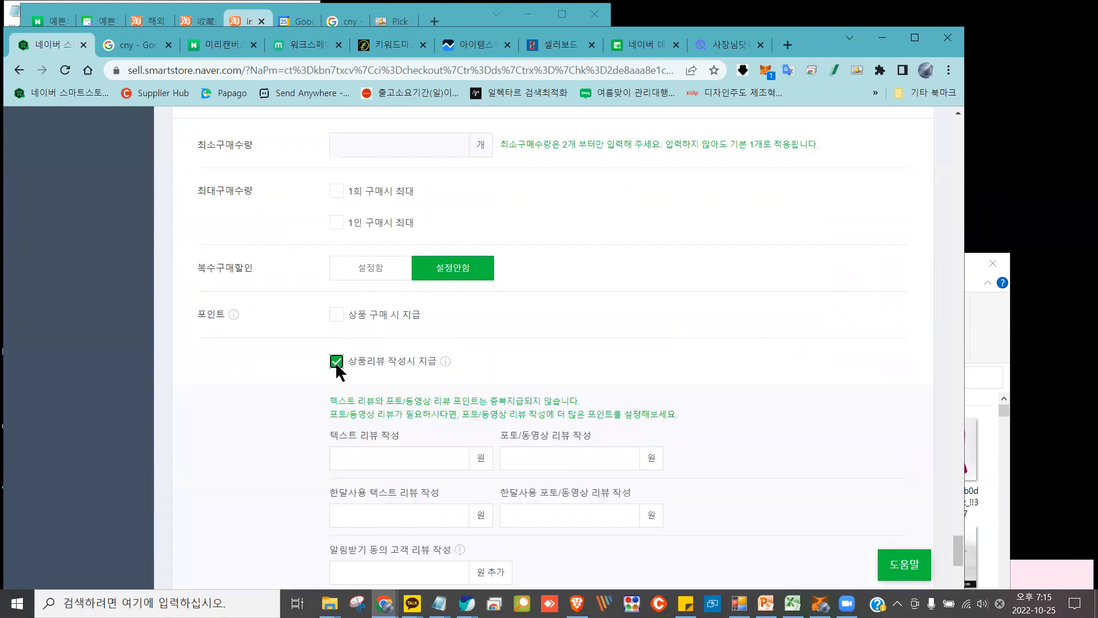
double_click(336, 314)
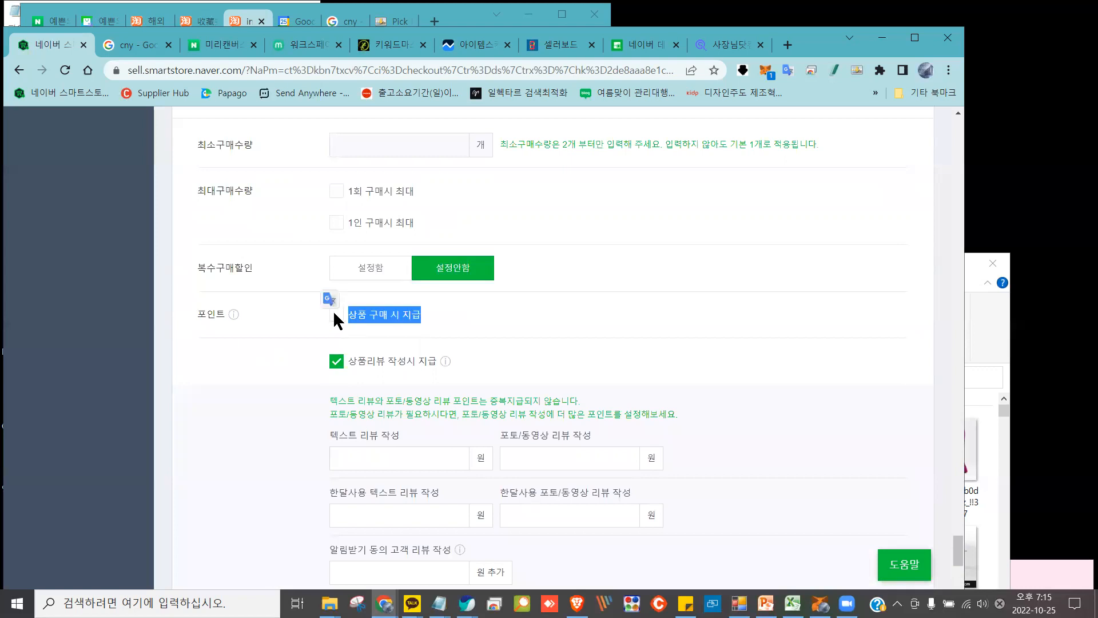
left_click(337, 314)
left_click(338, 317)
scroll(346, 335, "down", 3)
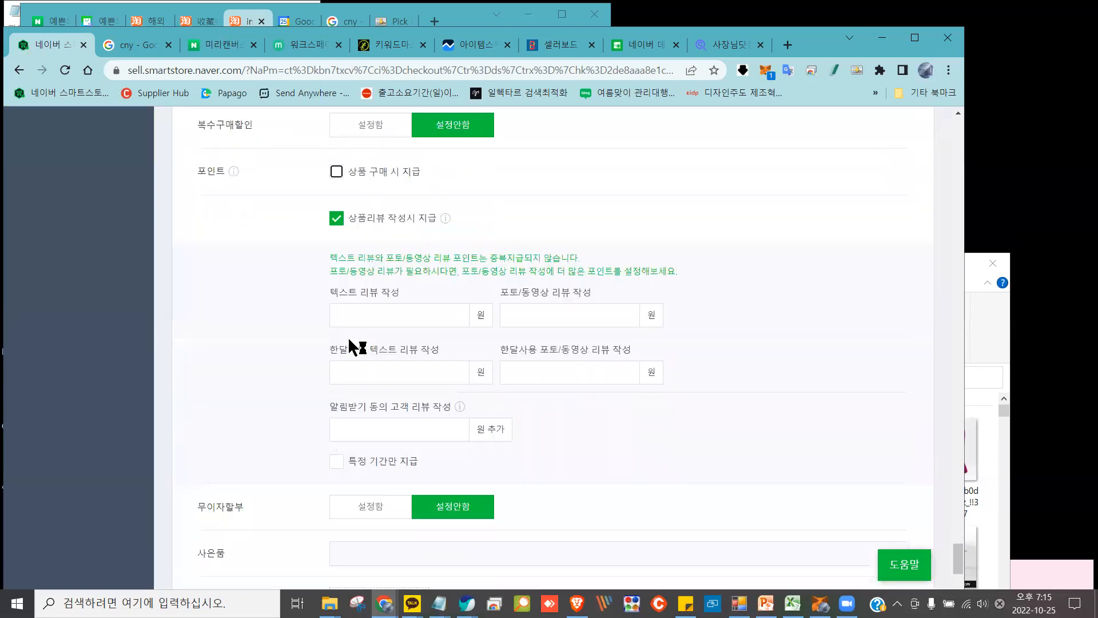
scroll(350, 345, "up", 1)
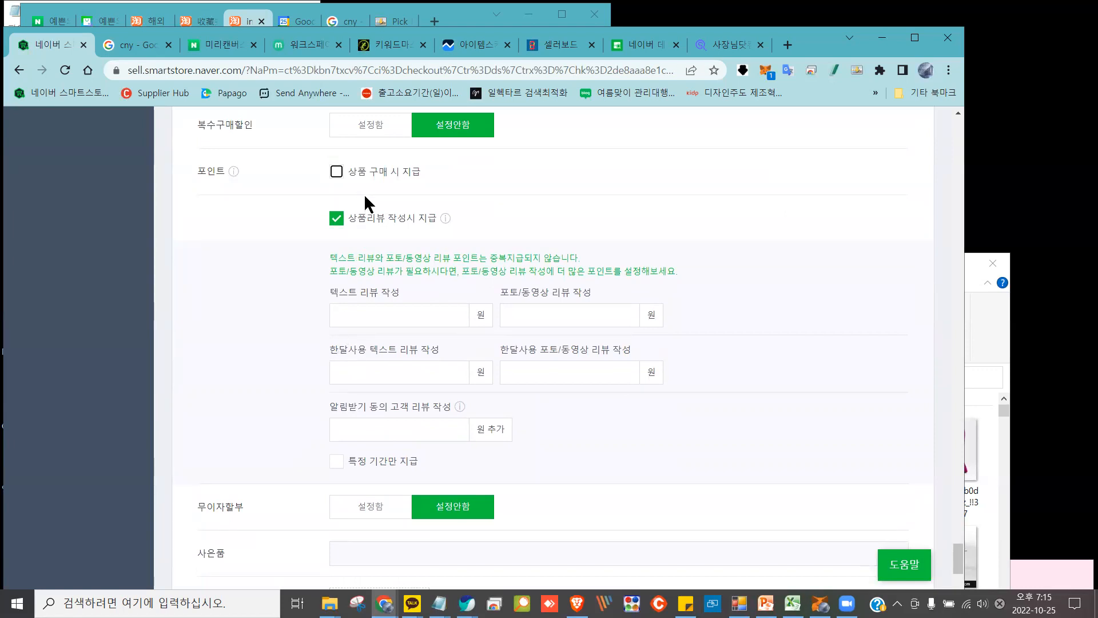
mouse_move(410, 192)
left_mouse_down()
mouse_move(335, 231)
mouse_move(414, 252)
mouse_move(457, 217)
mouse_move(403, 192)
left_mouse_up()
Set review points to 500 won for text and 1,000 won for photo/video
left_click(422, 312)
scroll(435, 306, "up", 1)
type("500")
scroll(452, 304, "down", 2)
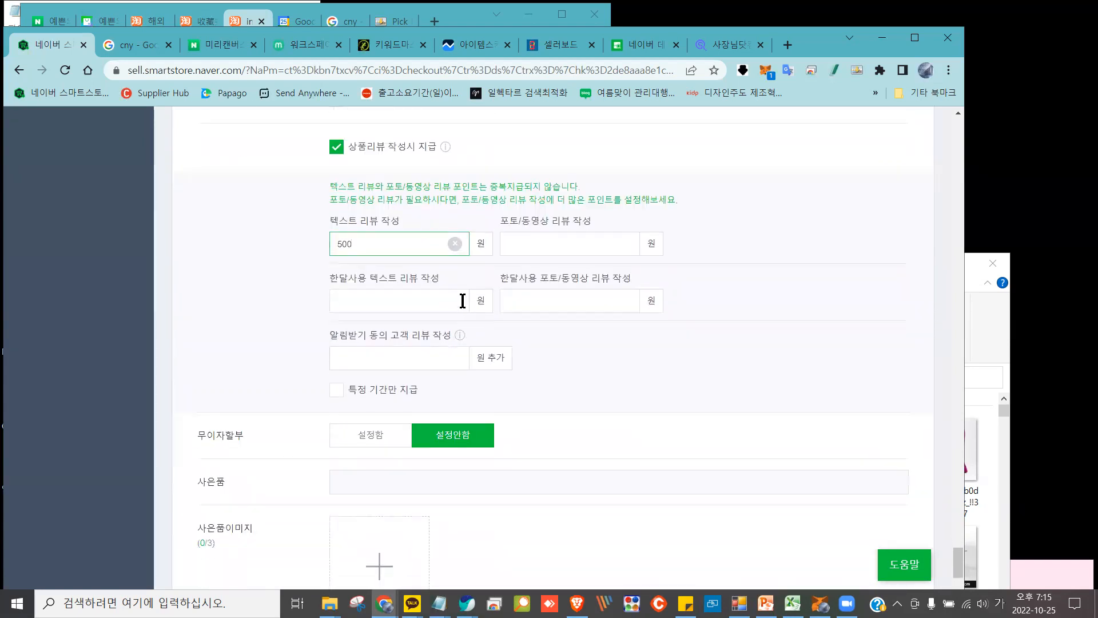
left_click(527, 250)
type("1,")
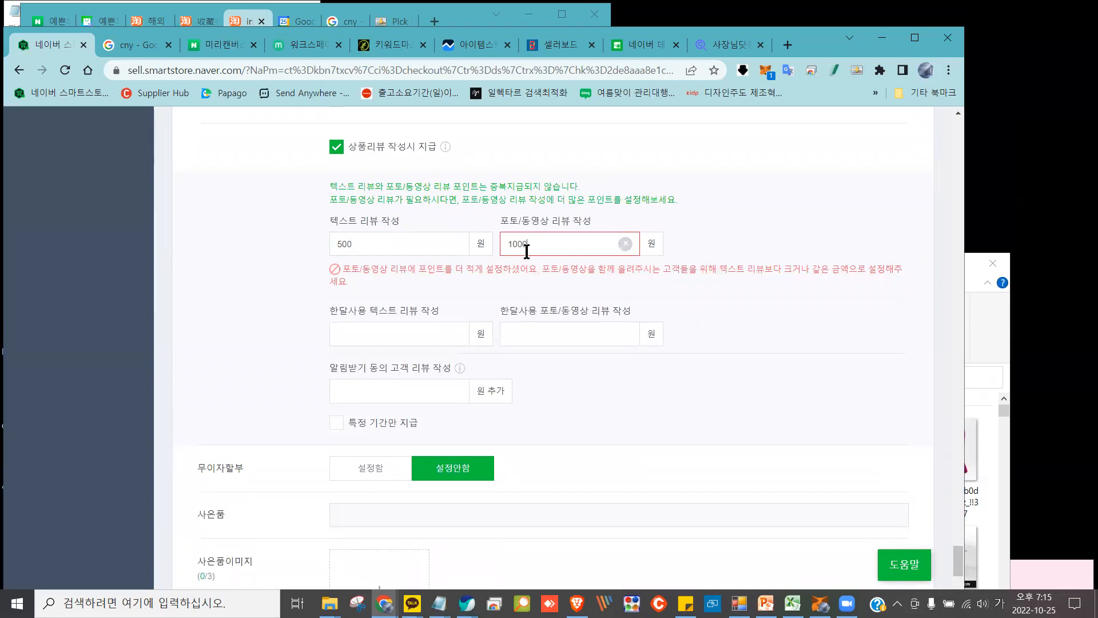
type("000")
left_click(719, 342)
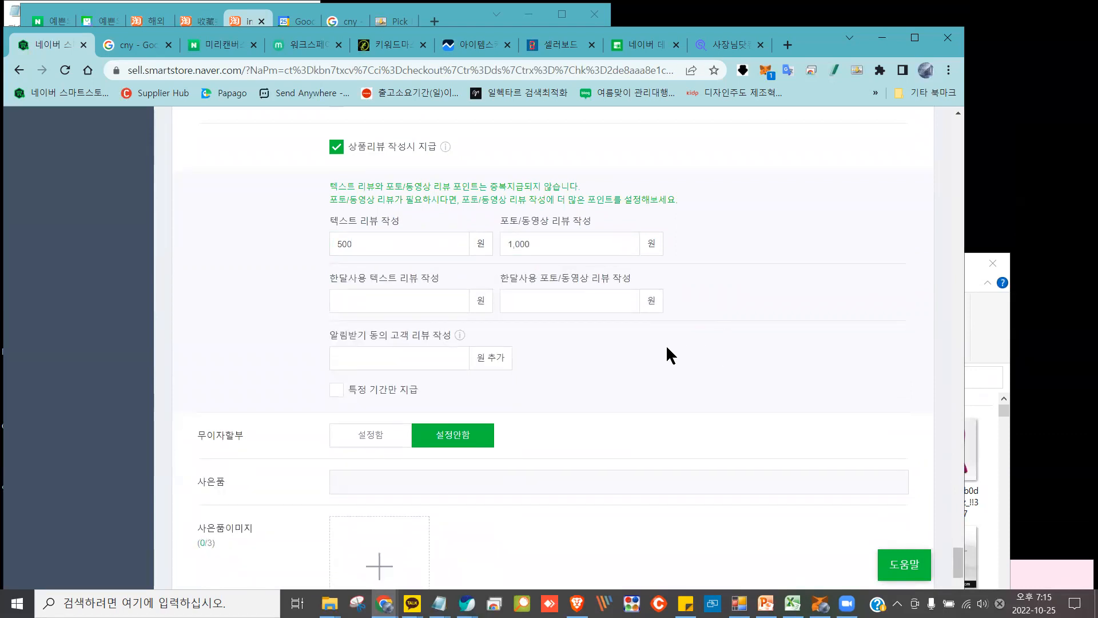
scroll(658, 349, "down", 4)
Expand 검색설정 and browse the 감성태그, 이벤트형 and 타겟형 tag lists
scroll(642, 360, "down", 2)
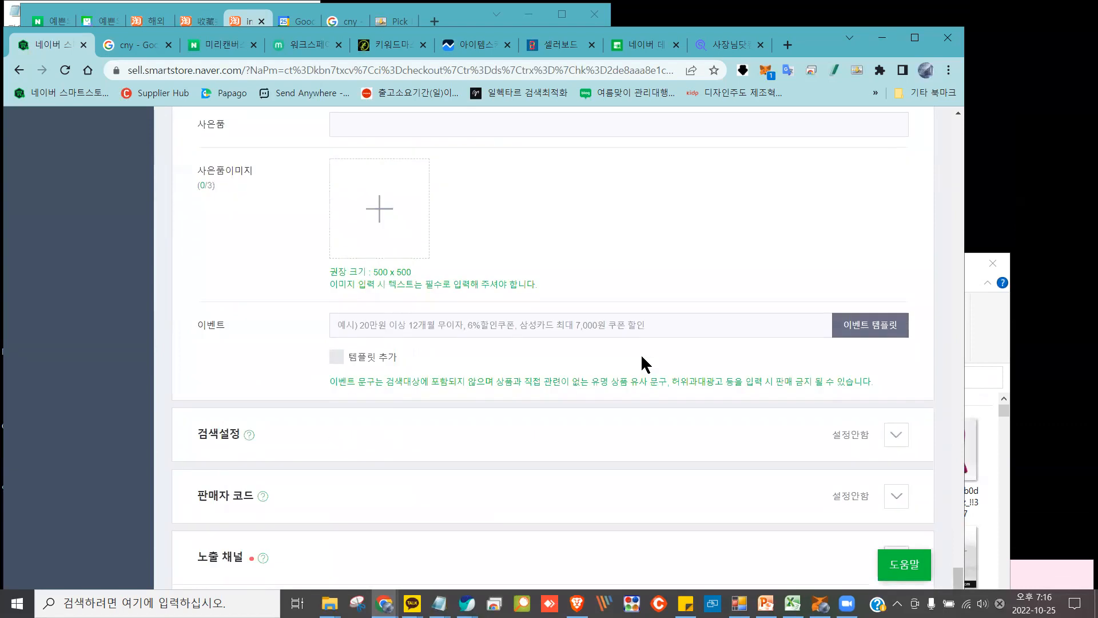
scroll(642, 353, "down", 3)
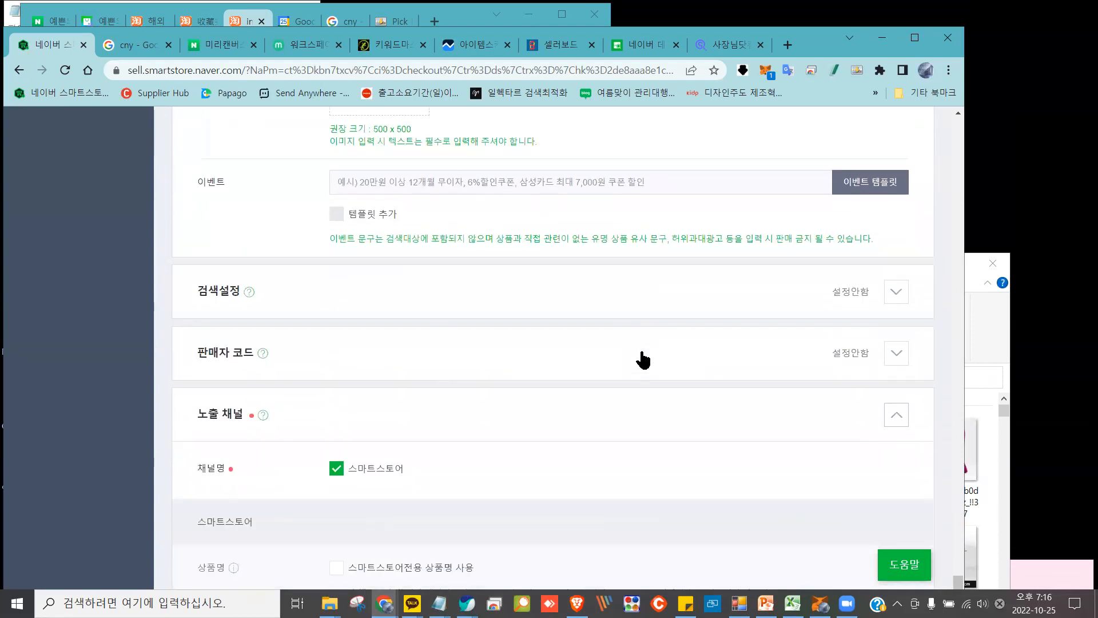
left_click(893, 297)
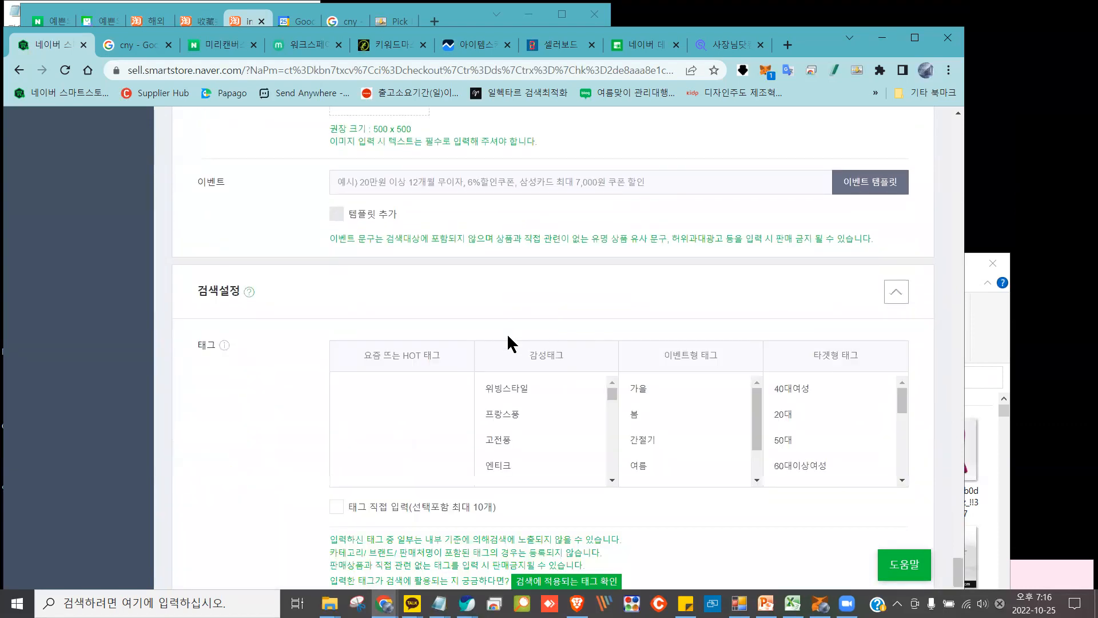
scroll(515, 344, "down", 4)
scroll(611, 373, "up", 1)
mouse_move(558, 251)
left_mouse_down()
mouse_move(522, 197)
mouse_move(483, 355)
mouse_move(582, 225)
mouse_move(579, 195)
left_mouse_up()
mouse_move(642, 183)
left_mouse_down()
mouse_move(714, 252)
mouse_move(642, 208)
mouse_move(853, 228)
mouse_move(717, 360)
mouse_move(797, 189)
mouse_move(833, 197)
left_mouse_up()
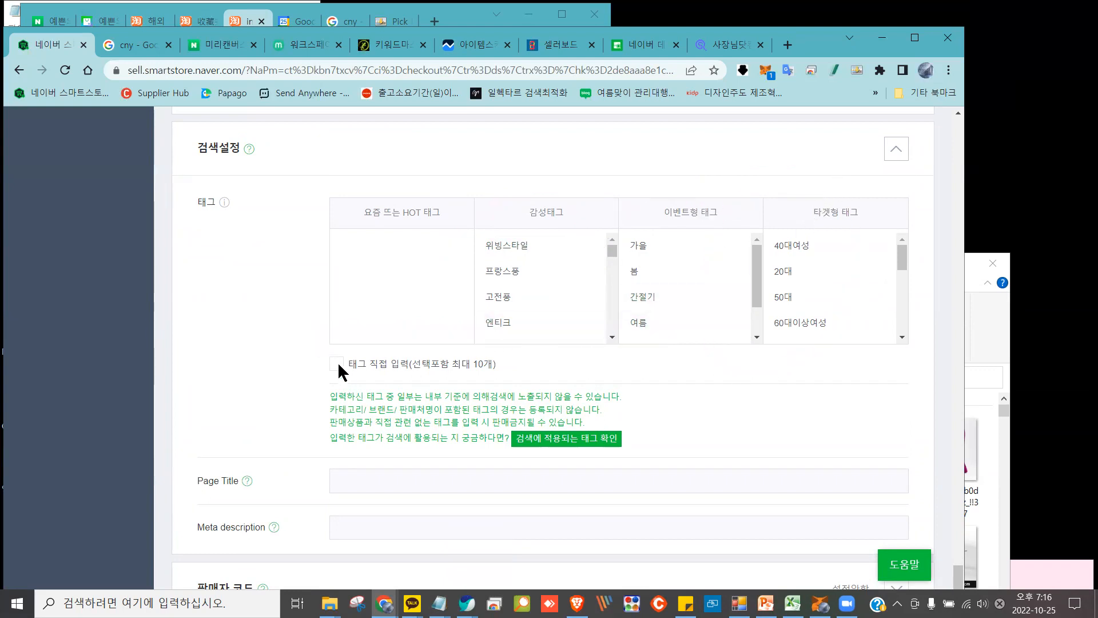
scroll(608, 260, "down", 5)
scroll(609, 332, "down", 2)
left_click_drag(755, 264, 755, 303)
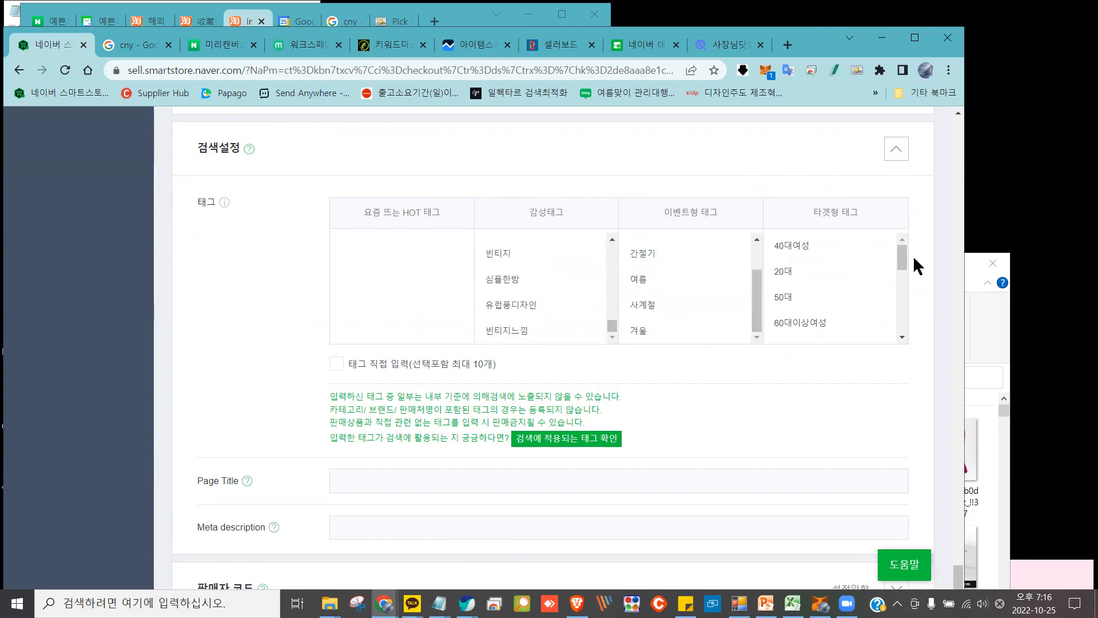
left_click_drag(903, 256, 892, 338)
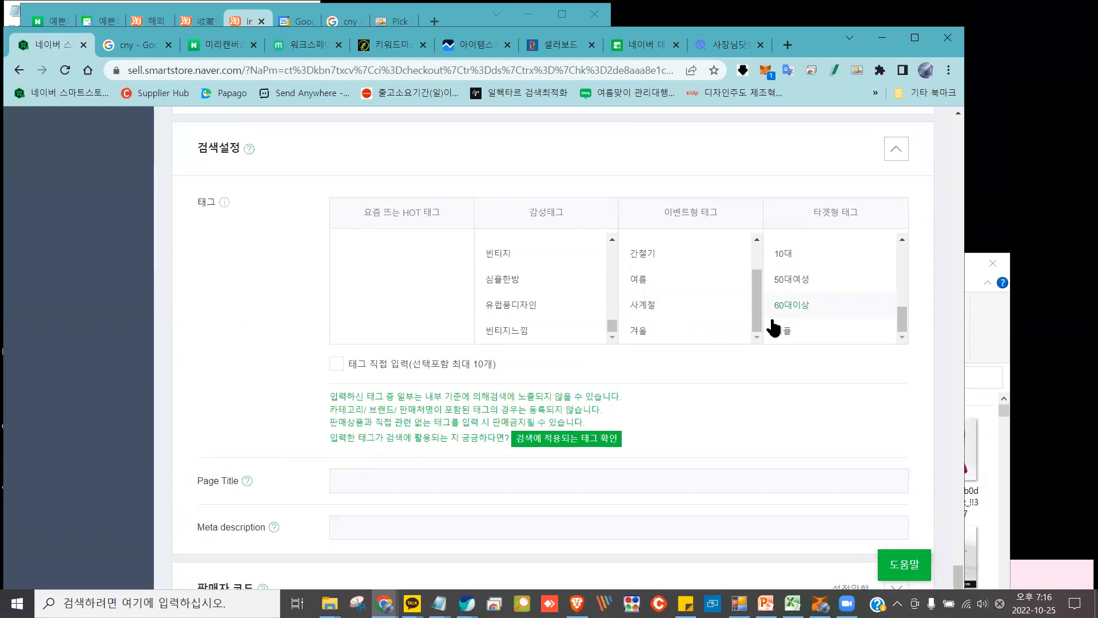
Enter a tag by hand and add 의자 from the tag suggestions
left_click(336, 365)
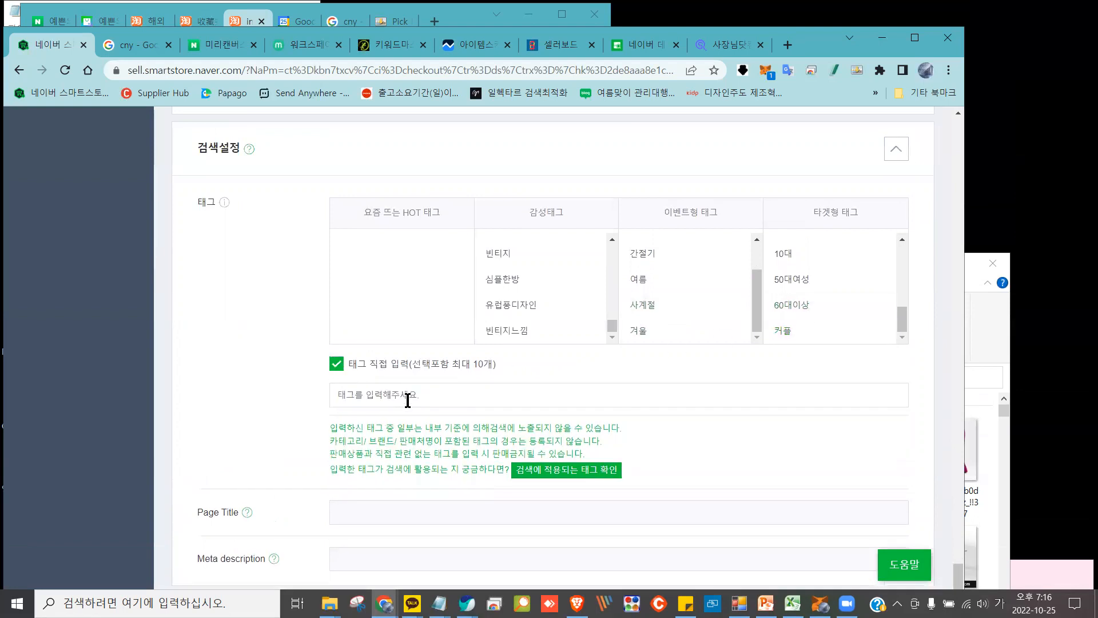
type("예쁜의")
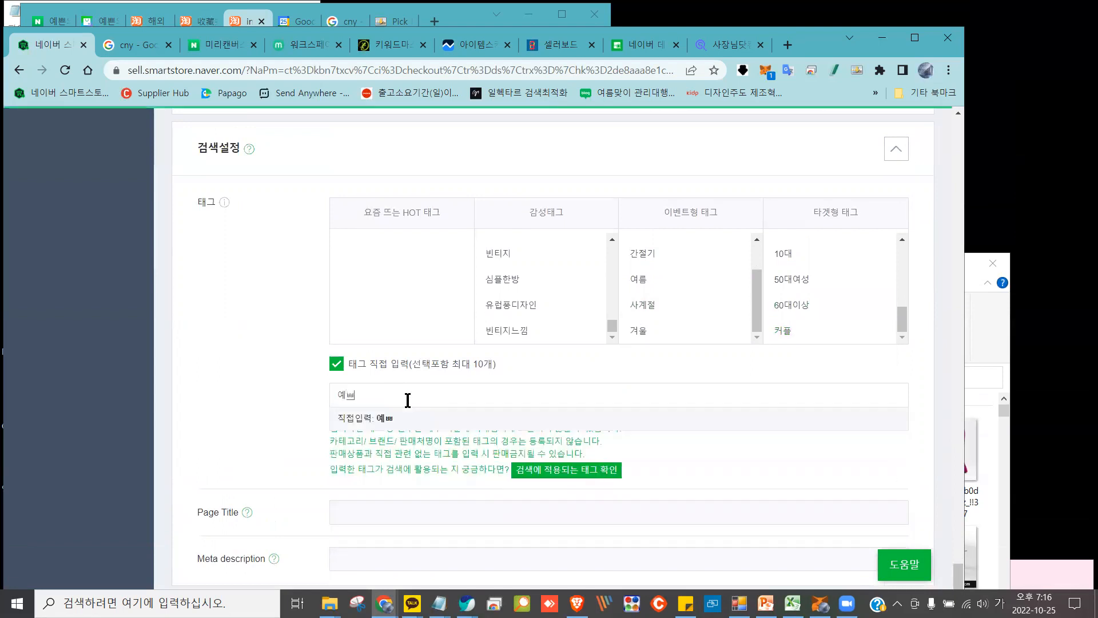
type("자")
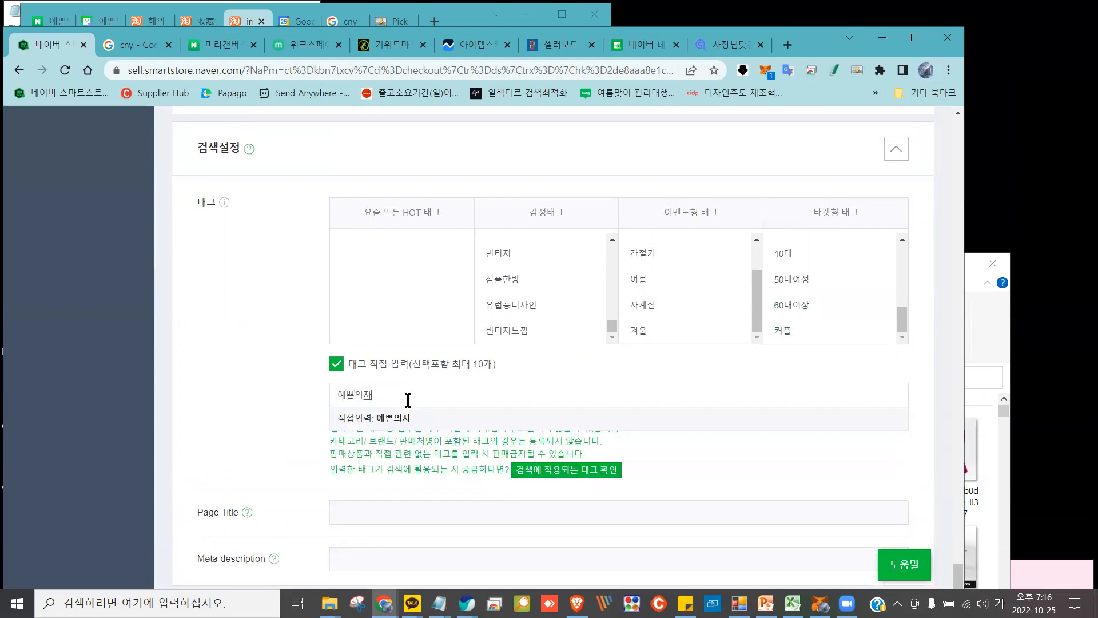
key("BackSpace")
type("재")
type("자")
key("Home")
key("Delete")
key("Delete")
key("End")
key("BackSpace")
type("재")
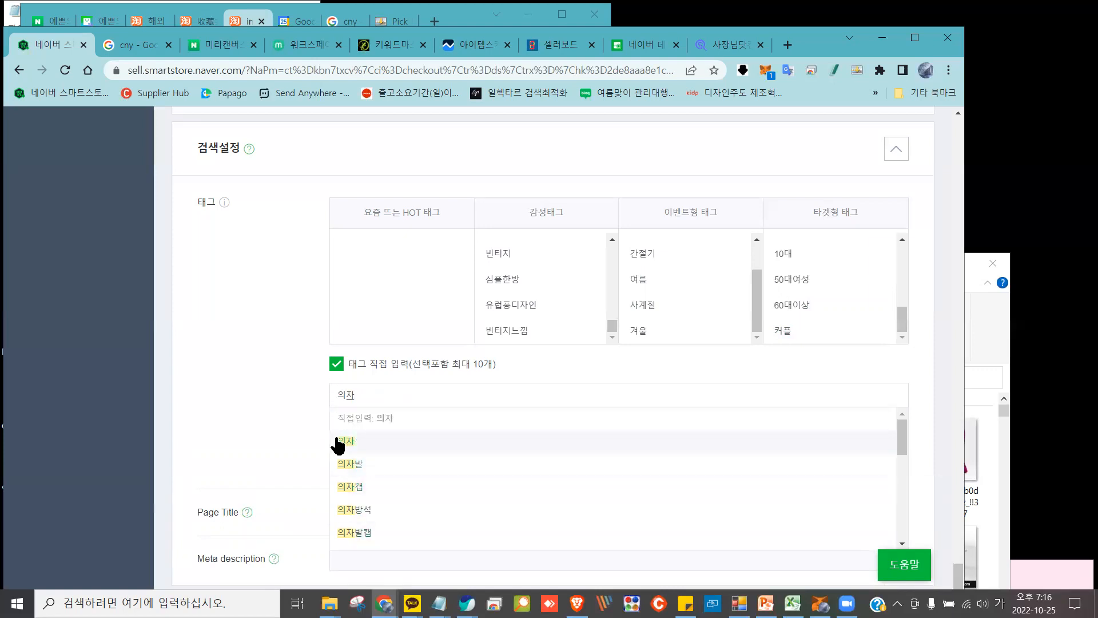
left_click(243, 375)
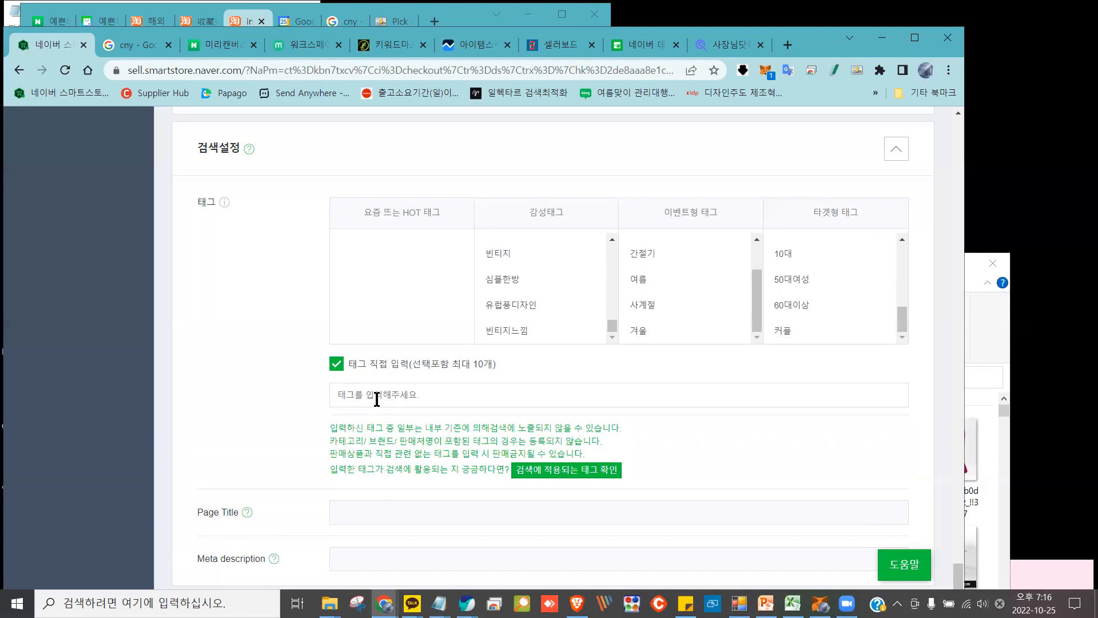
Add the preset tags 빈티지, 심플한방, 유럽풍디자인, 휘게 and 모던심플스타일
left_click(337, 364)
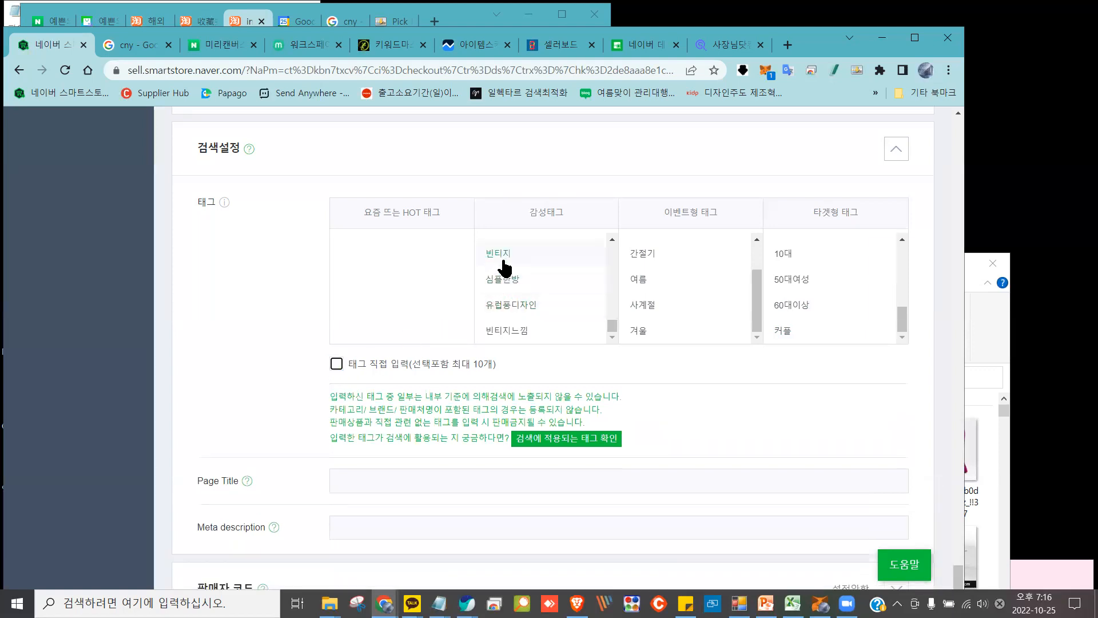
left_click(499, 259)
left_click(503, 280)
left_click(511, 306)
scroll(509, 303, "up", 2)
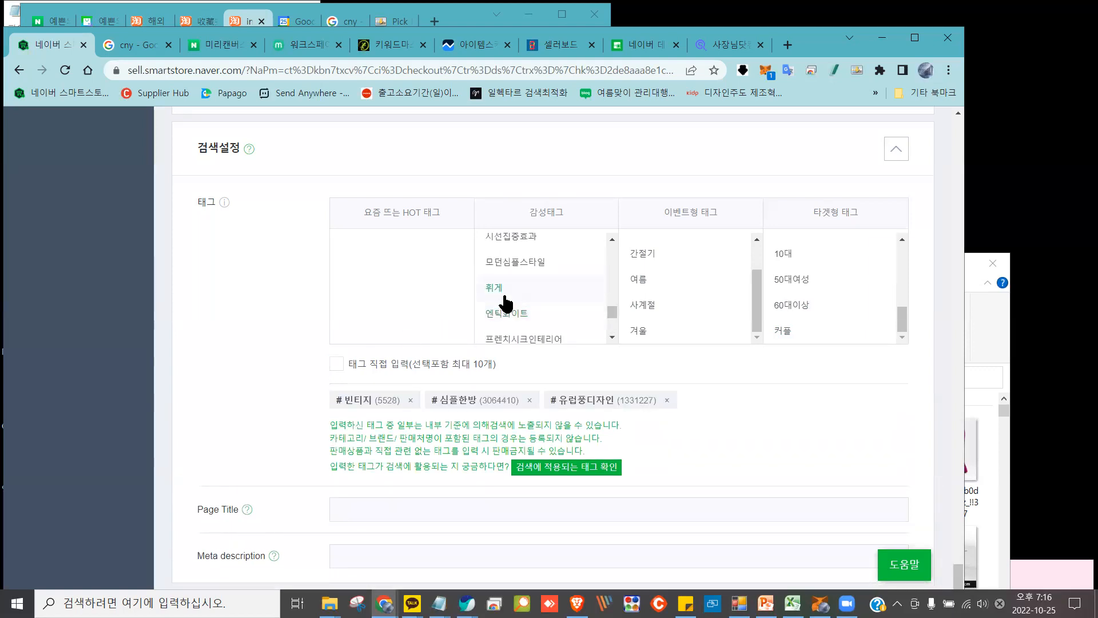
left_click(506, 288)
left_click(507, 261)
Add 시선집중효과, 북유럽풍자체제작, 화사한디자인, 기분UP되는 and the event tag 여름
left_click(510, 237)
scroll(510, 314, "up", 2)
left_click(511, 304)
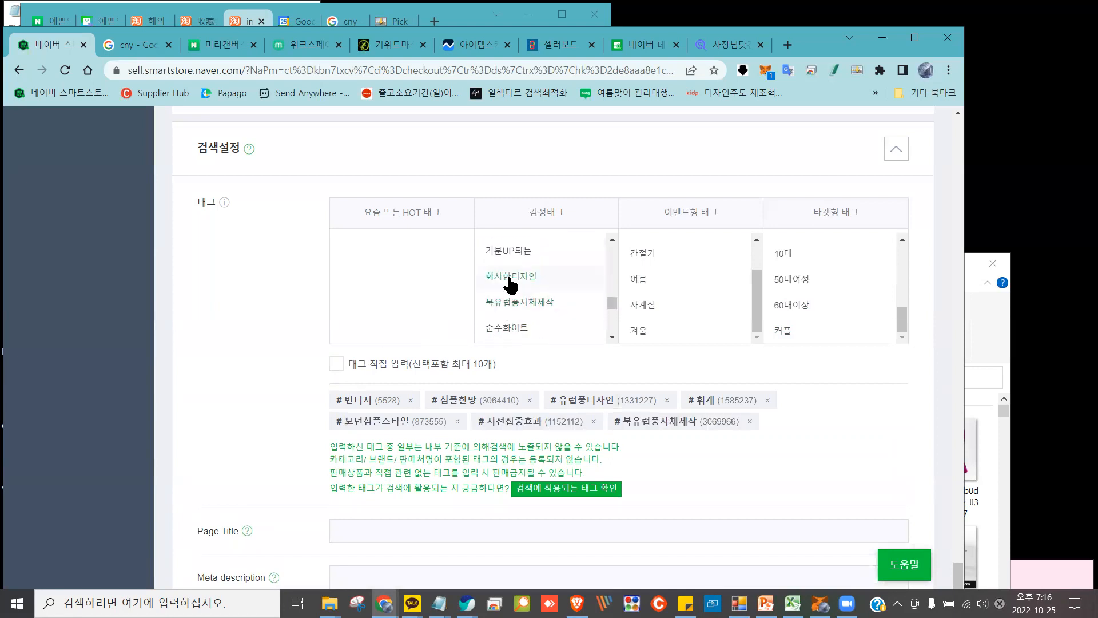
left_click(510, 278)
left_click(509, 251)
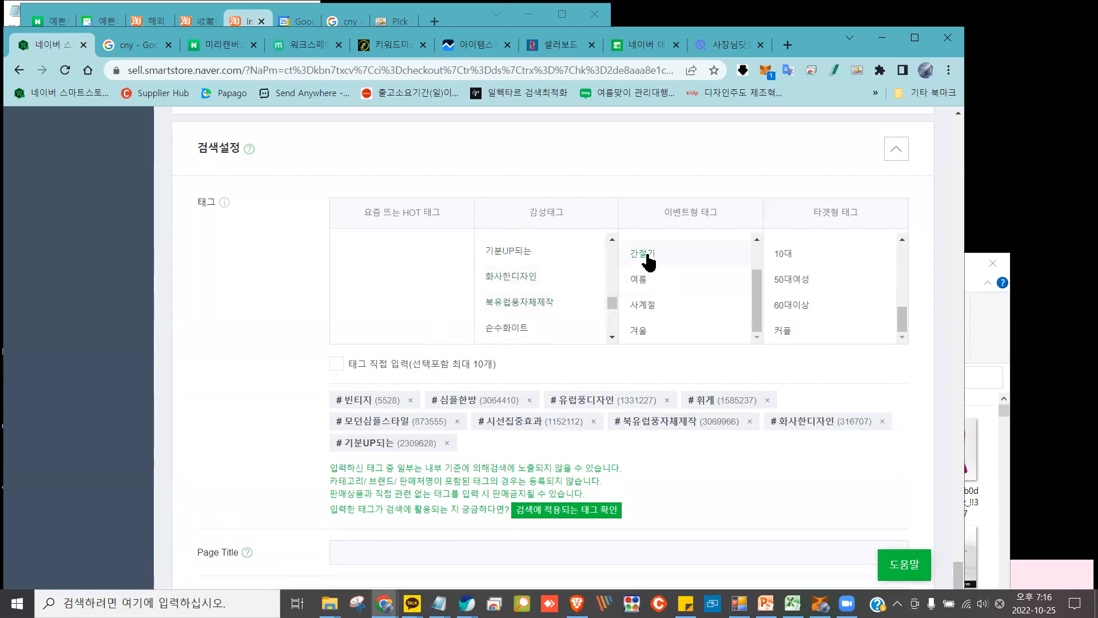
left_click(641, 280)
Acknowledge the 10-tag limit warning and review which tags apply to search
left_click(794, 281)
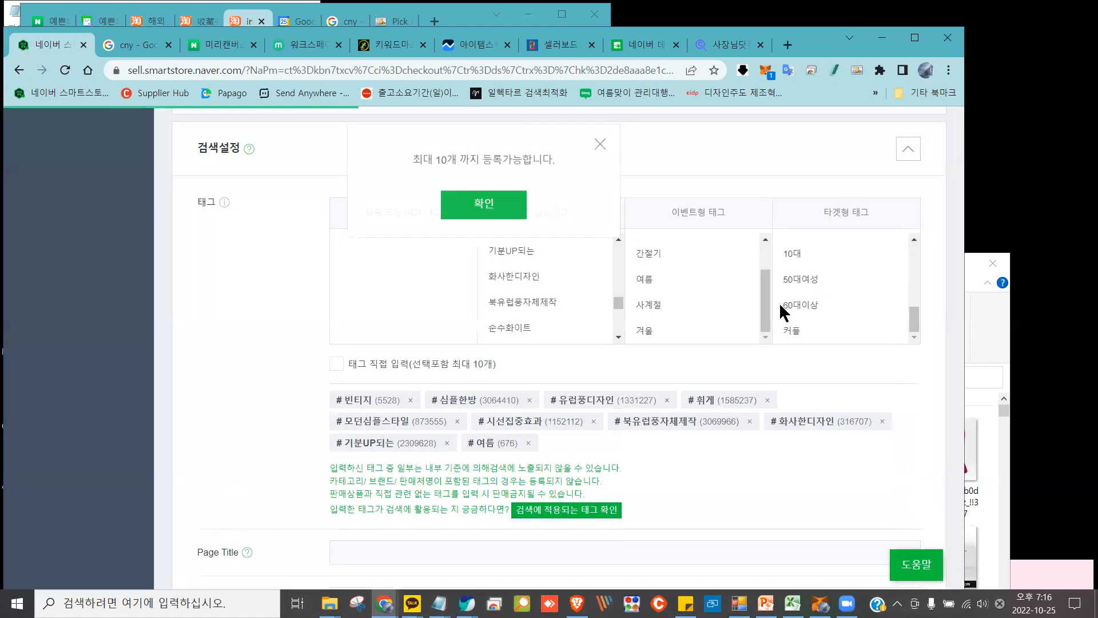
left_click(484, 204)
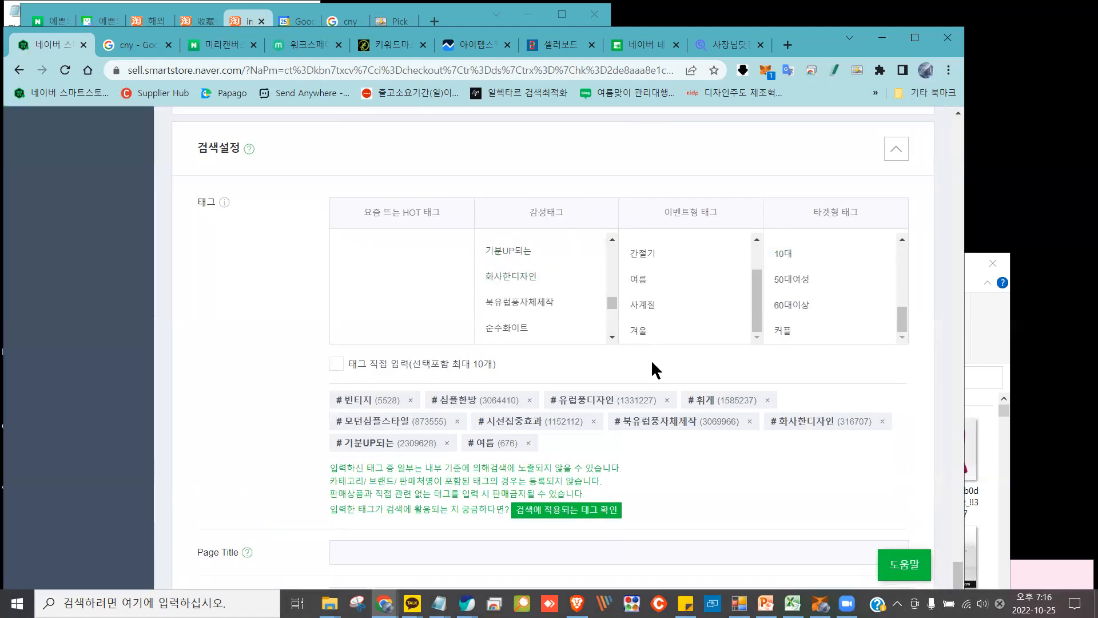
scroll(655, 365, "down", 5)
scroll(656, 364, "down", 2)
scroll(656, 364, "up", 2)
left_click(586, 226)
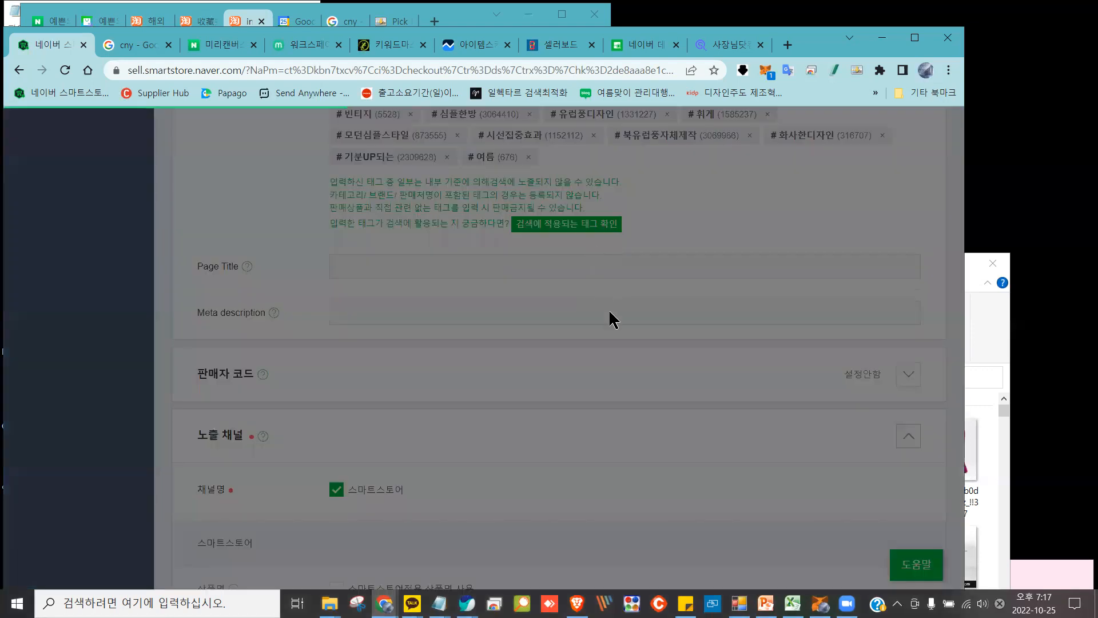
Close the search tag check and look over the rest of the listing form
left_click(497, 398)
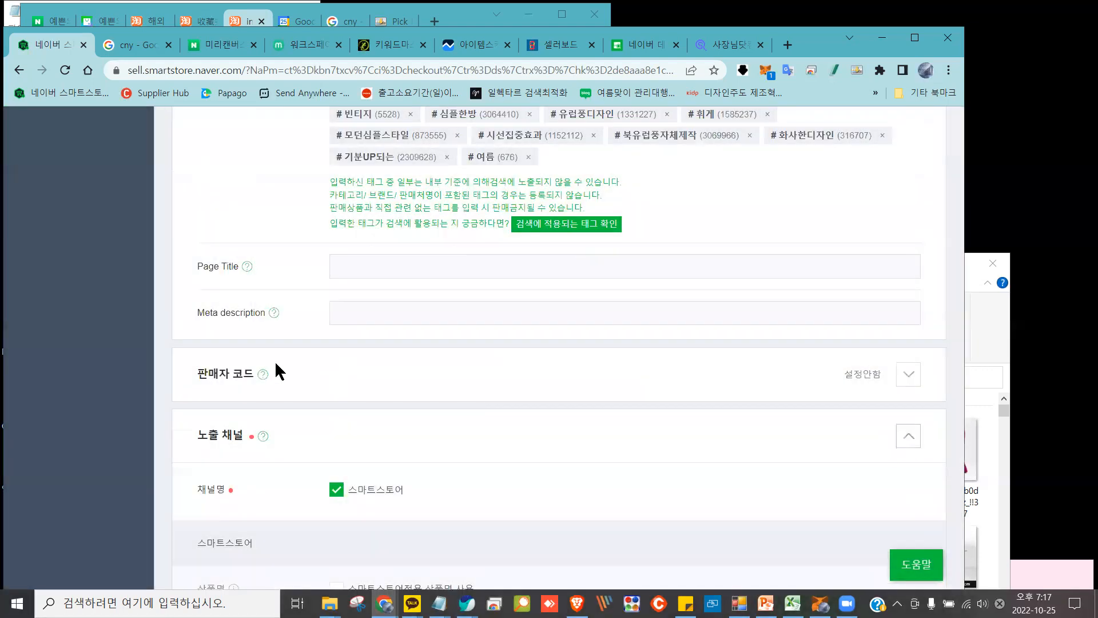
mouse_move(252, 339)
left_mouse_down()
mouse_move(192, 366)
mouse_move(303, 412)
mouse_move(308, 342)
mouse_move(247, 338)
left_mouse_up()
scroll(619, 397, "down", 5)
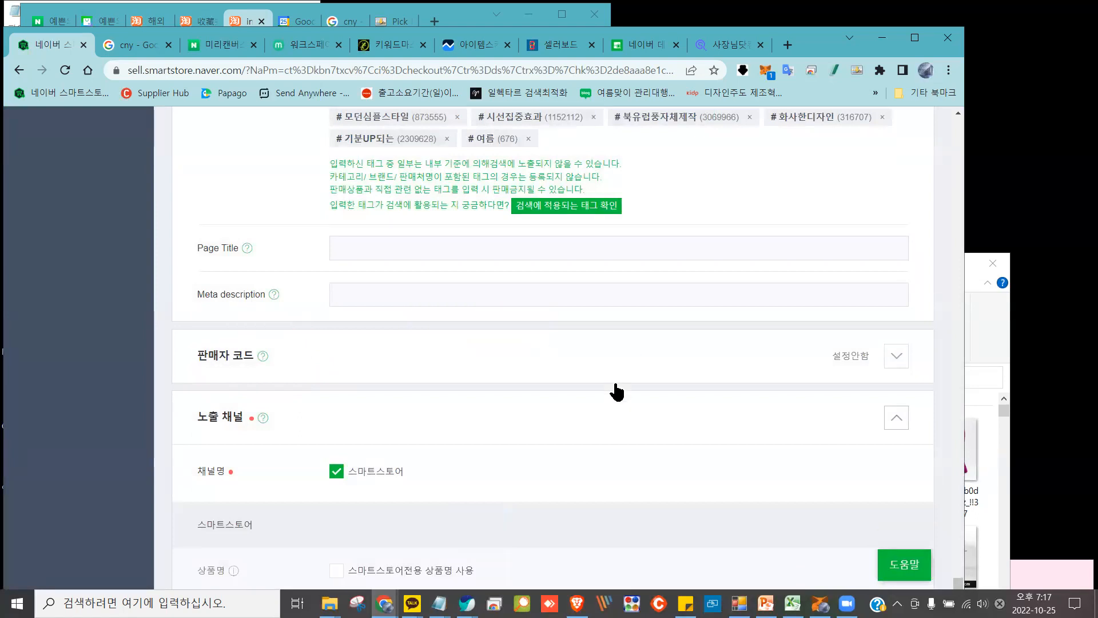
mouse_move(319, 184)
left_mouse_down()
mouse_move(393, 196)
mouse_move(409, 282)
left_mouse_up()
scroll(411, 220, "down", 3)
mouse_move(349, 153)
left_mouse_down()
mouse_move(289, 238)
mouse_move(368, 147)
mouse_move(544, 294)
left_mouse_up()
scroll(539, 287, "down", 3)
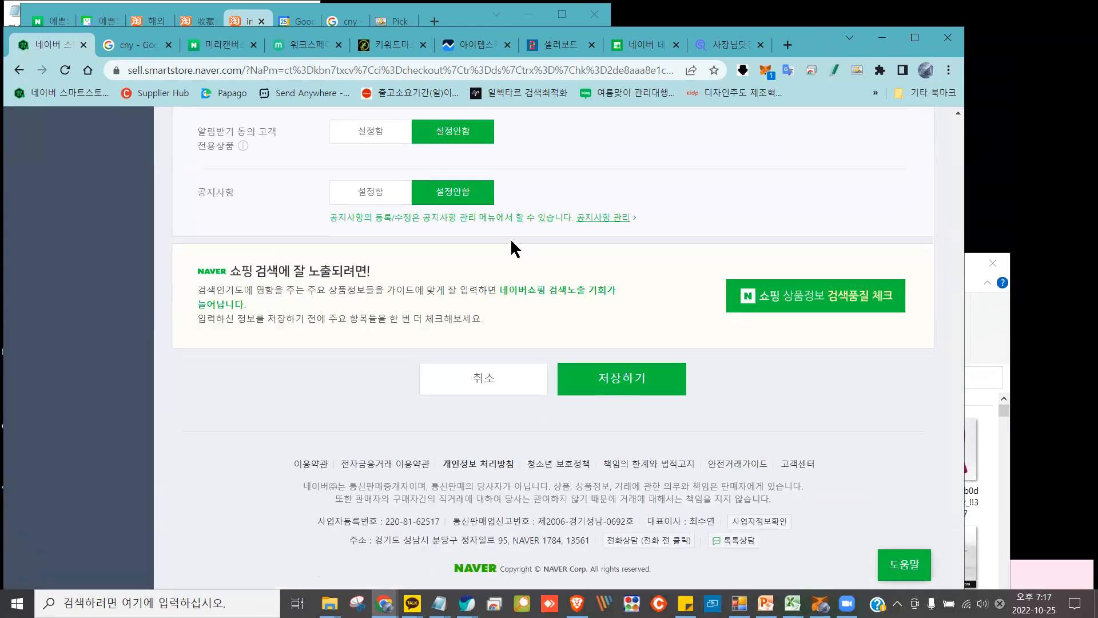
scroll(515, 245, "up", 1)
mouse_move(516, 175)
left_mouse_down()
mouse_move(420, 184)
mouse_move(511, 325)
mouse_move(541, 166)
left_mouse_up()
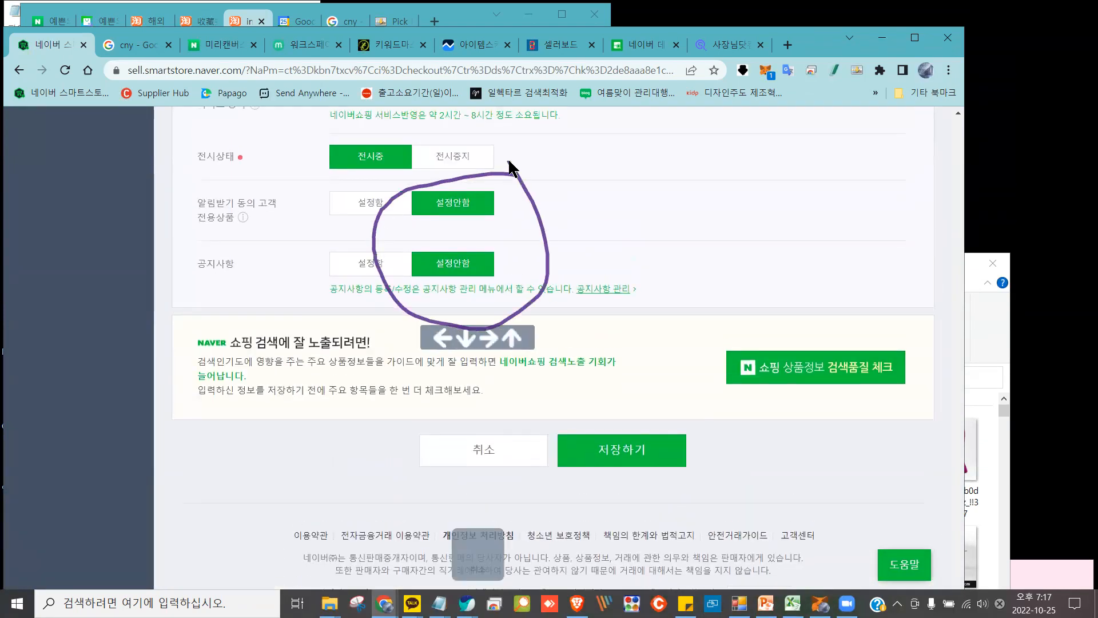
mouse_move(819, 318)
left_mouse_down()
mouse_move(725, 327)
mouse_move(902, 411)
mouse_move(817, 315)
left_mouse_up()
Run the 상품정보 검색품질 체크, dismiss its results, and save the chair listing
left_click(822, 375)
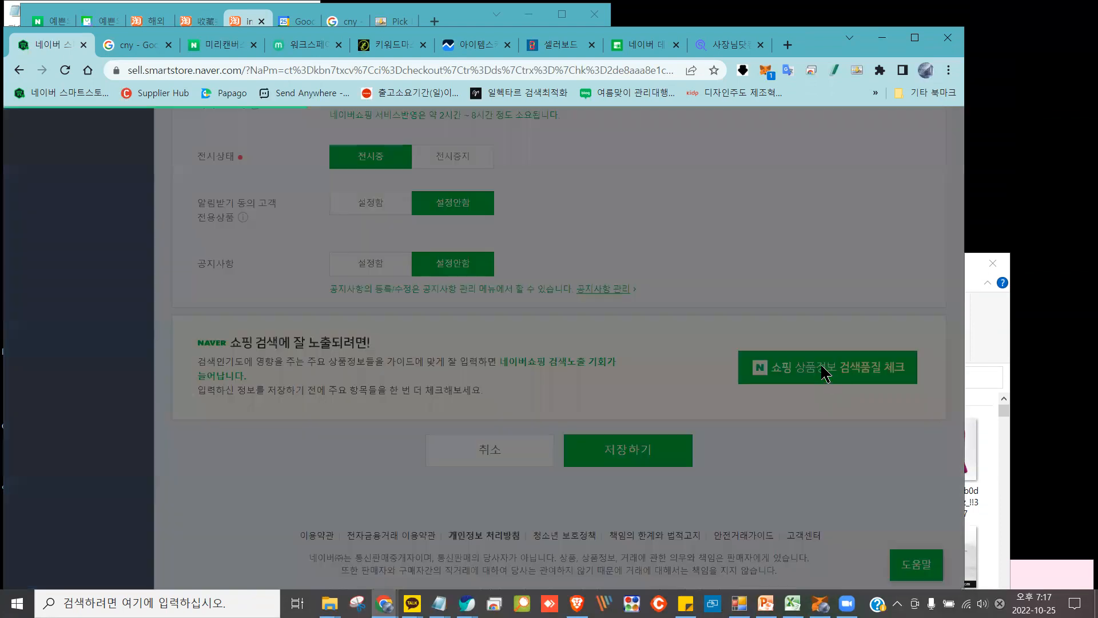
mouse_move(681, 252)
left_mouse_down()
mouse_move(632, 309)
mouse_move(674, 492)
mouse_move(678, 241)
mouse_move(663, 245)
left_mouse_up()
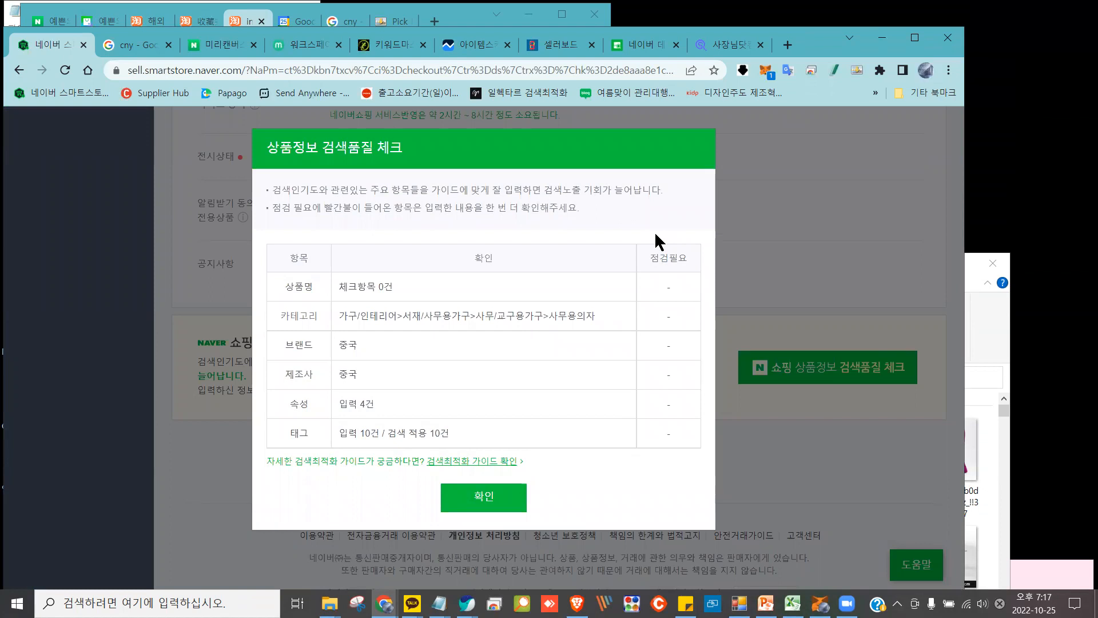
left_click(483, 498)
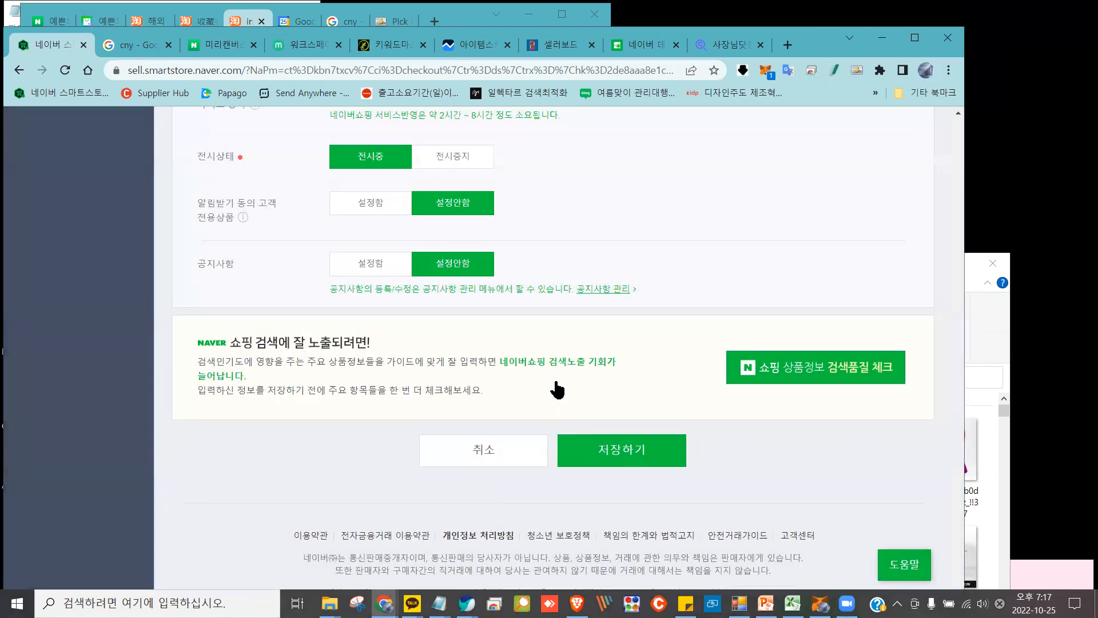
left_click(608, 458)
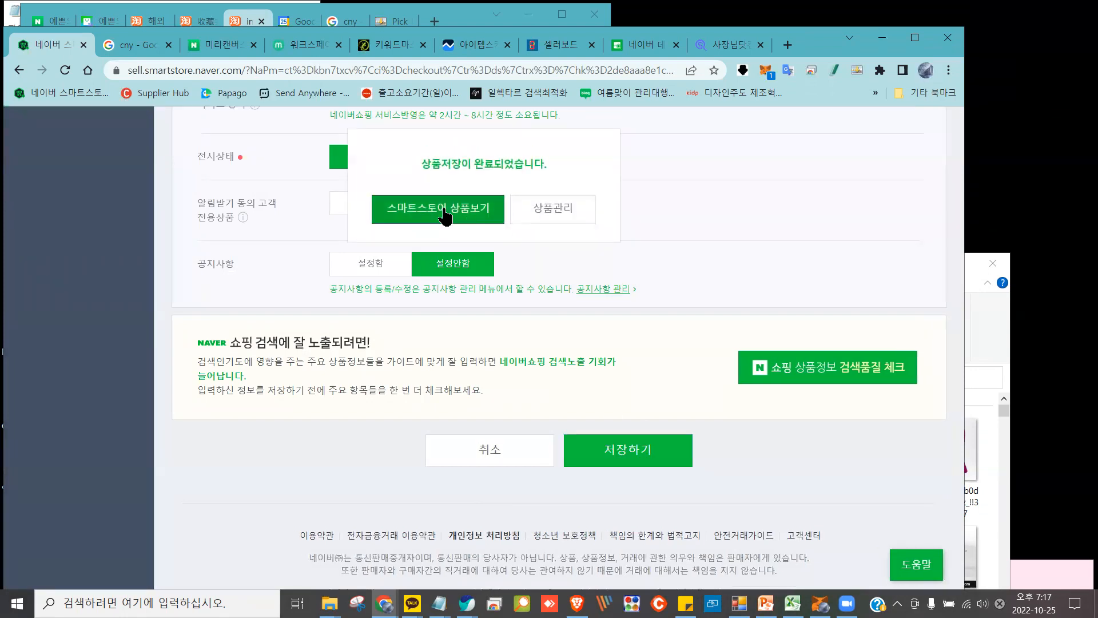
Open the live product page in a maximized window and collapse the itemscout panel
left_click(445, 212)
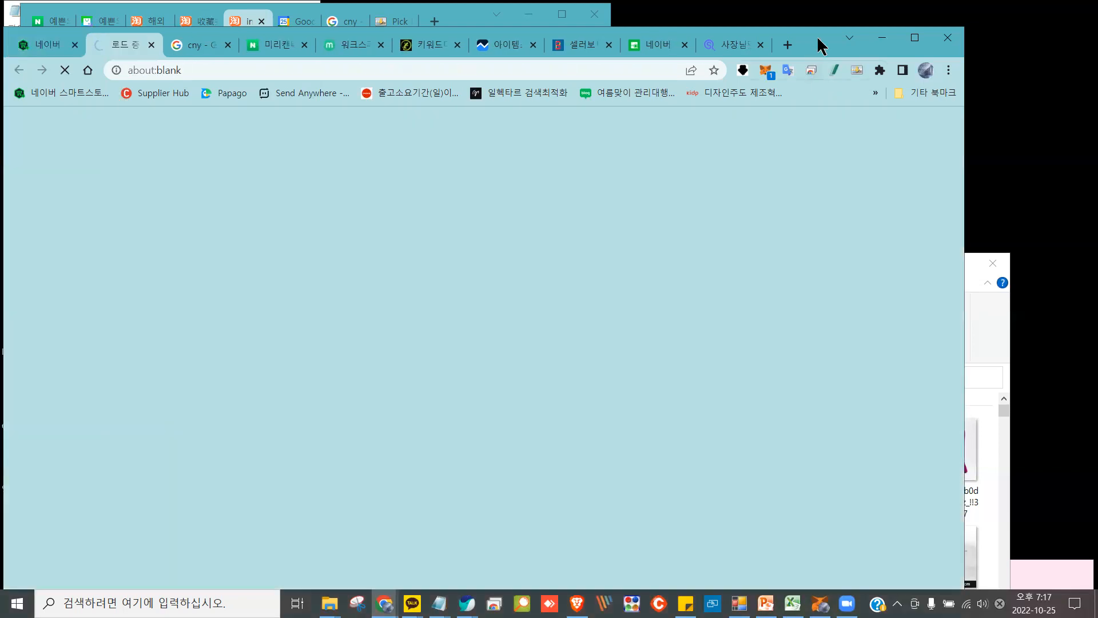
double_click(945, 27)
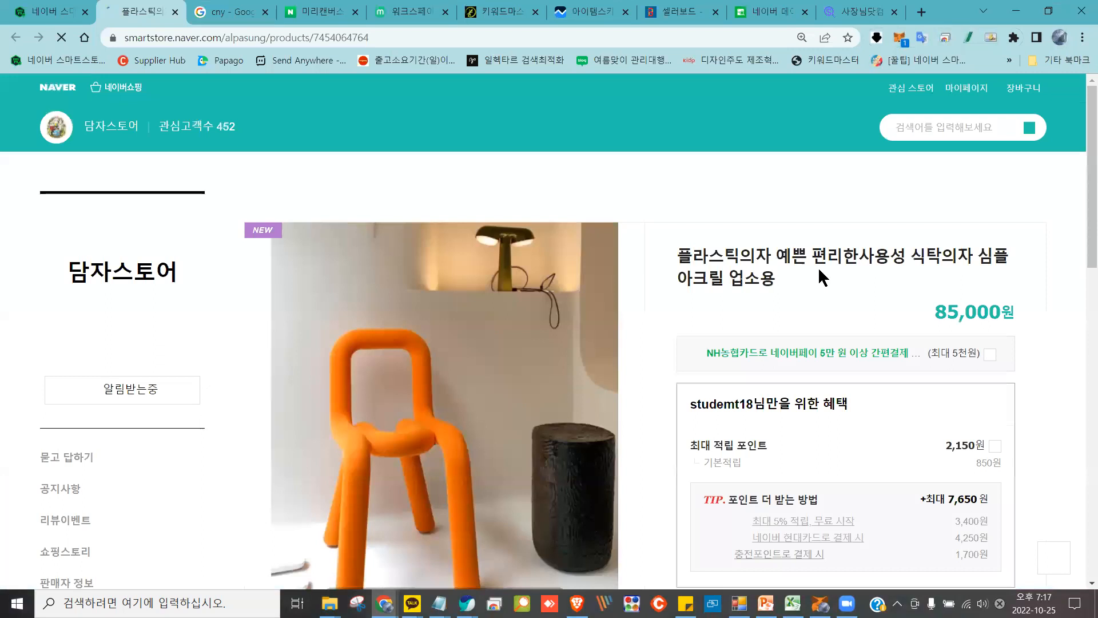
scroll(675, 296, "down", 2)
scroll(675, 296, "up", 1)
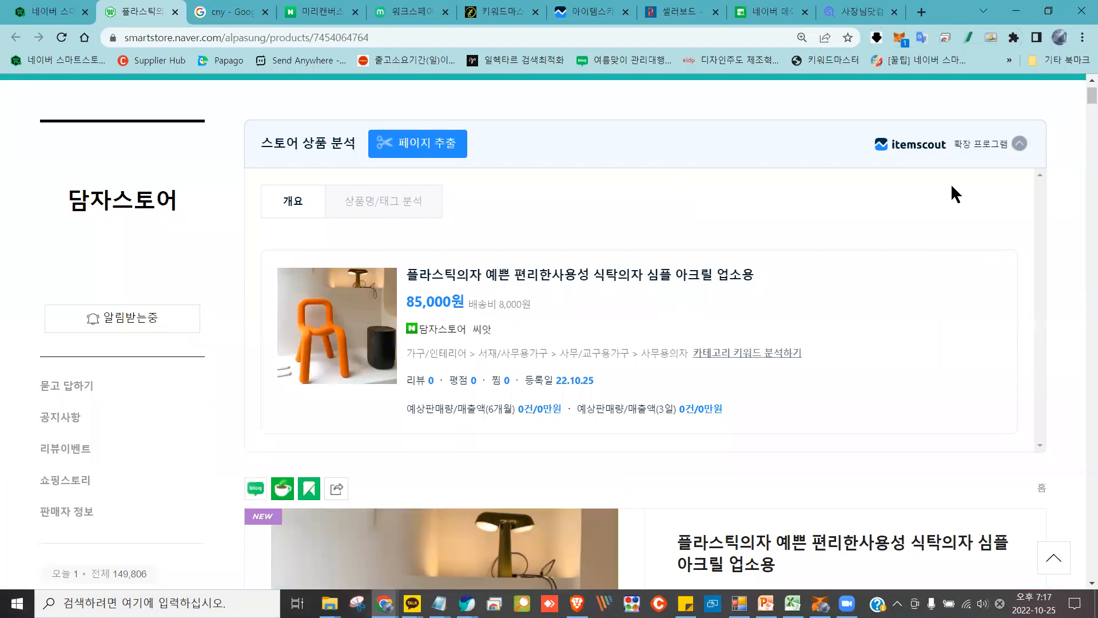
left_click(1020, 146)
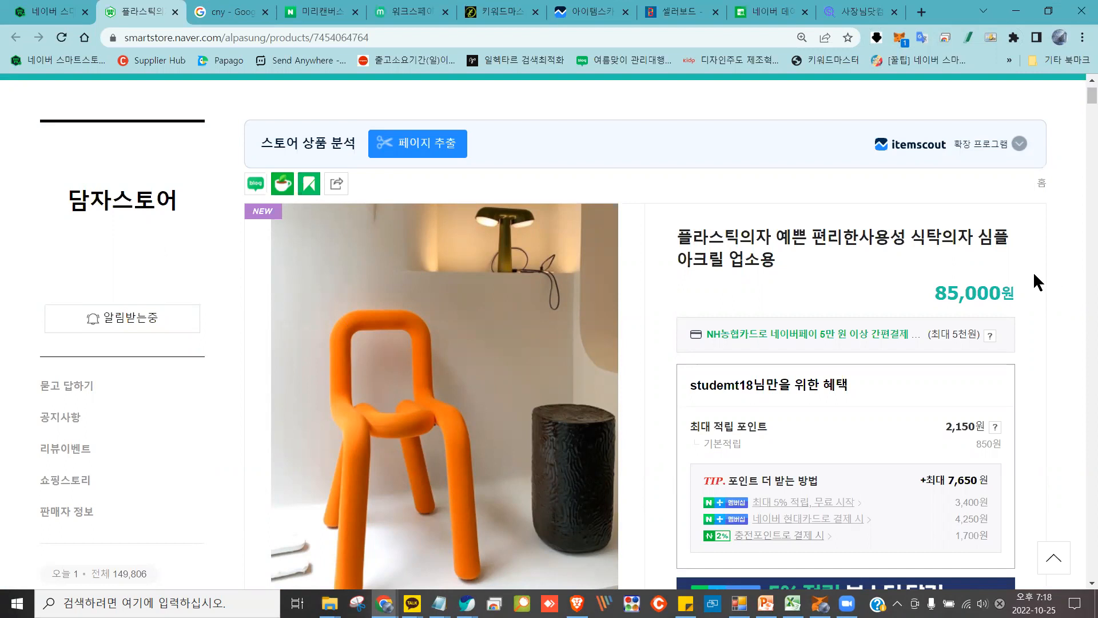
Browse the 85,000원 chair's photos and purchase options, then return to the seller center
scroll(1027, 269, "down", 6)
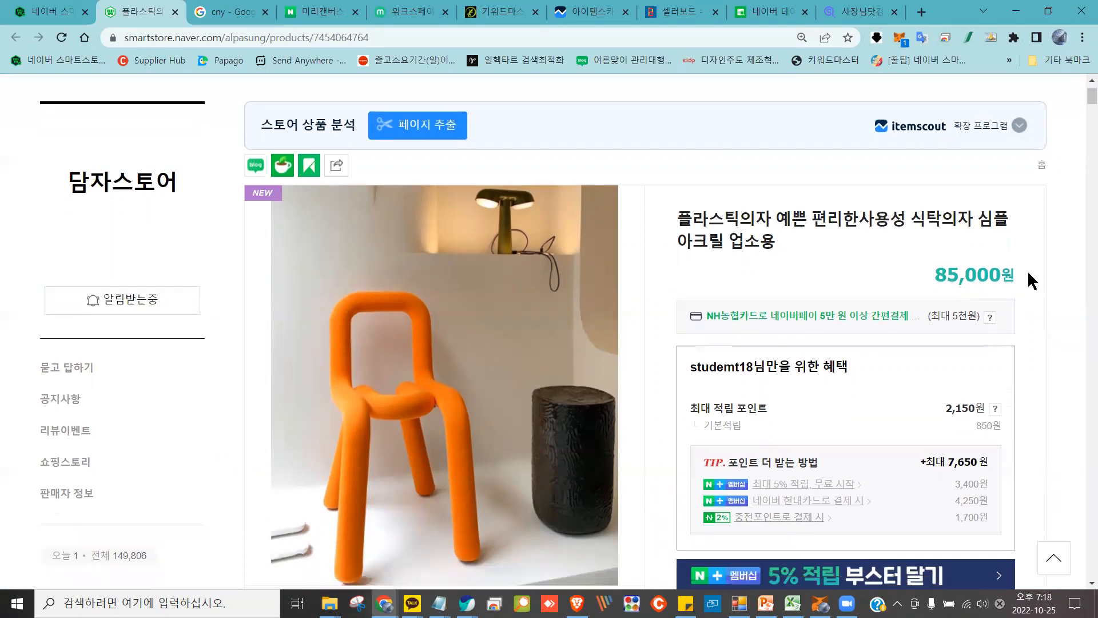
scroll(1030, 272, "up", 7)
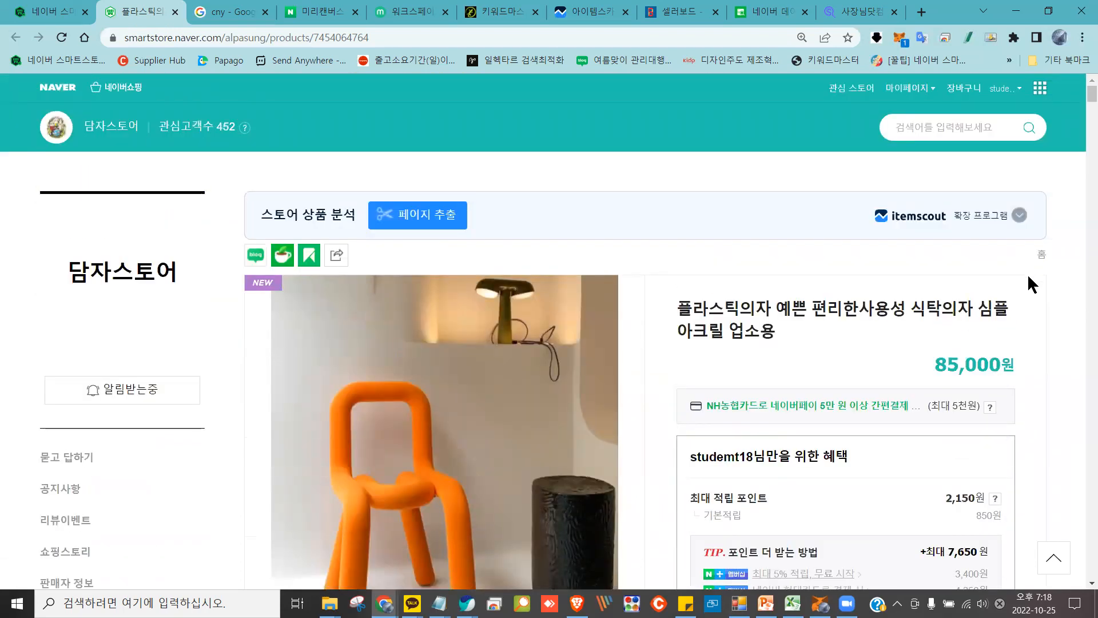
scroll(1027, 269, "down", 7)
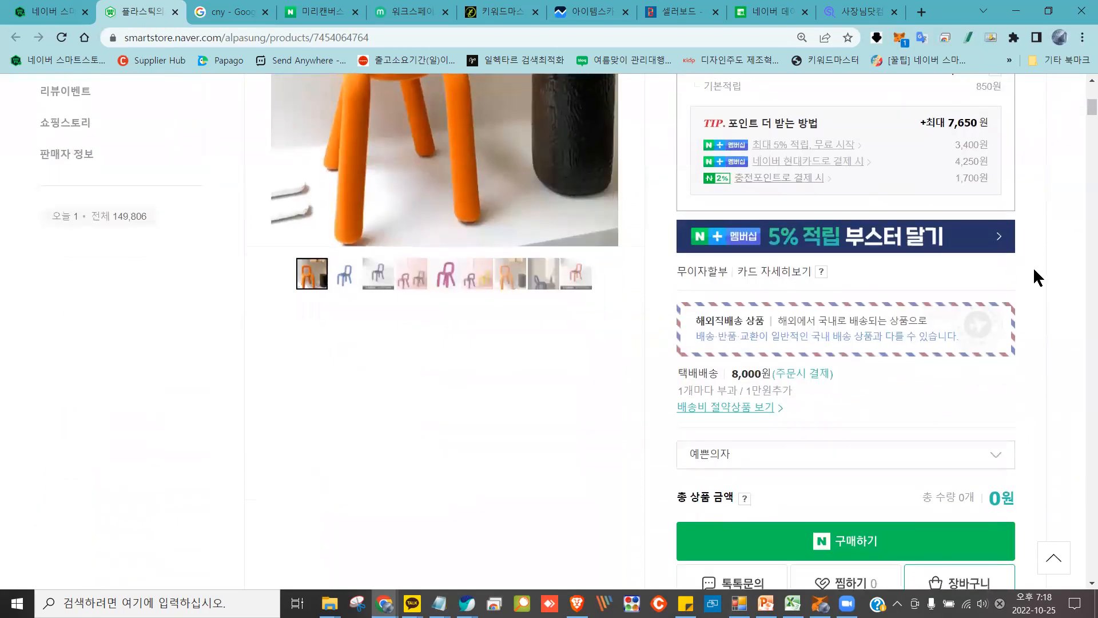
scroll(1028, 274, "up", 7)
scroll(1029, 274, "down", 2)
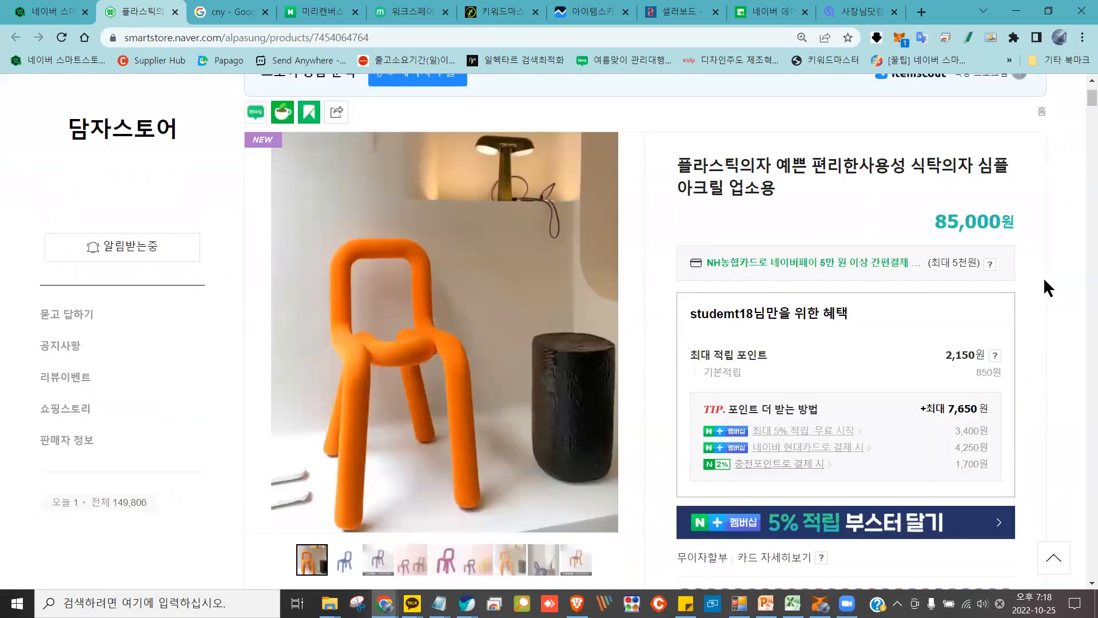
scroll(1044, 279, "down", 6)
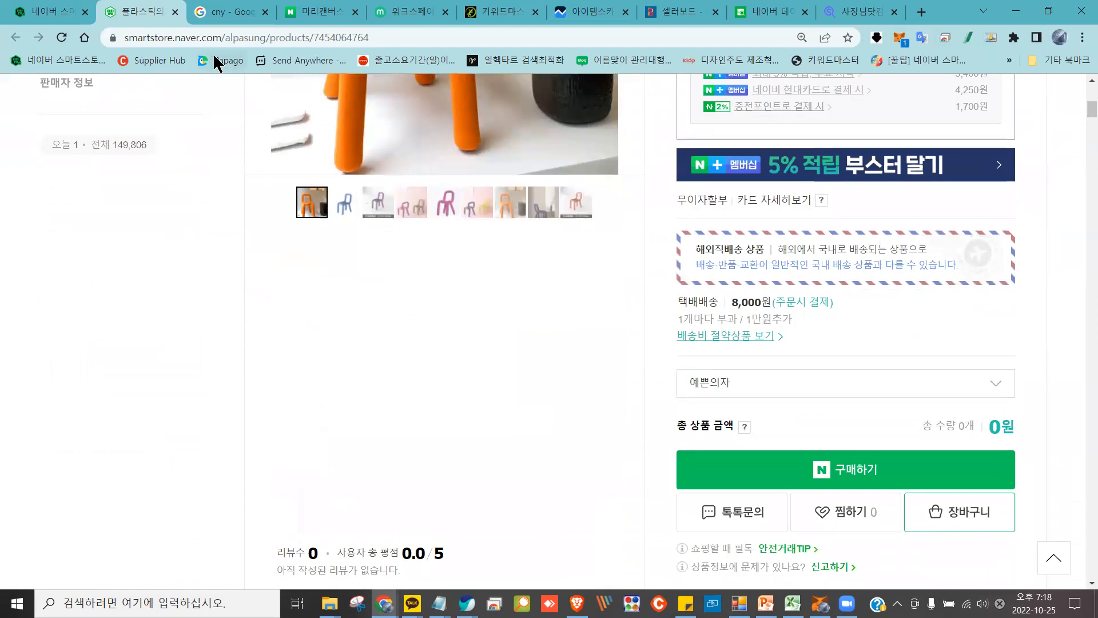
left_click(31, 16)
Close the notice and filter the product list to items on sale (판매중)
left_click(550, 187)
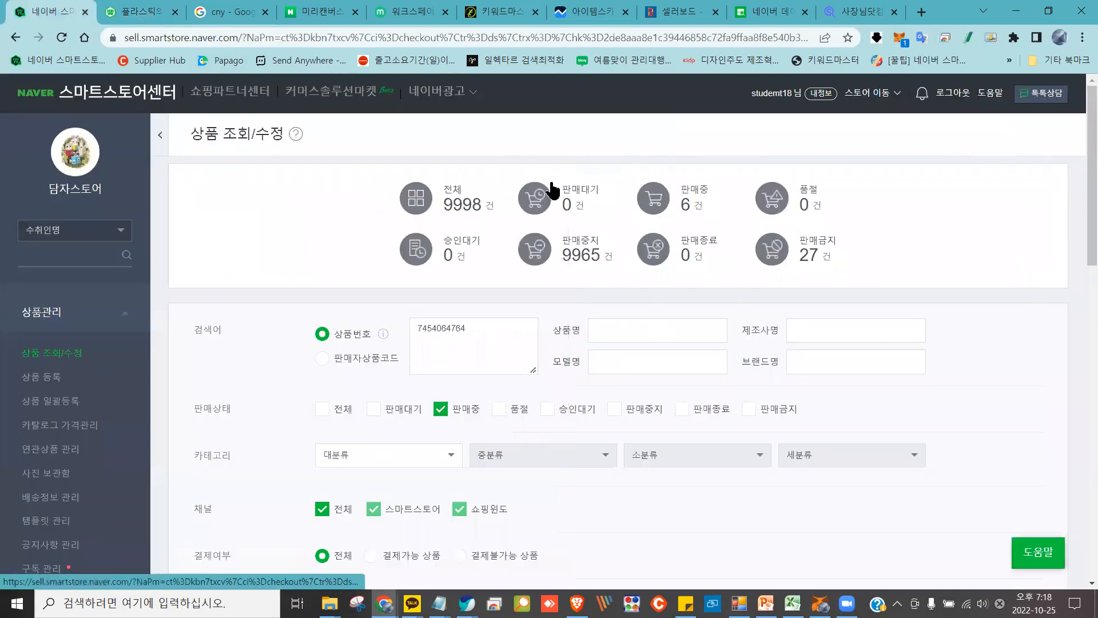
left_click(650, 196)
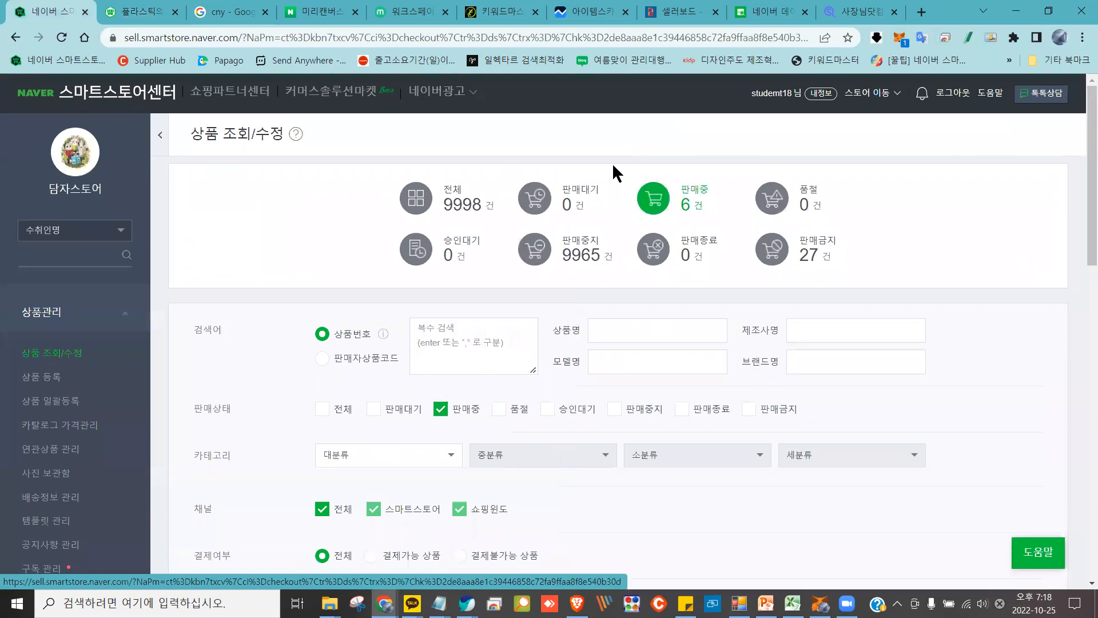
scroll(611, 165, "down", 7)
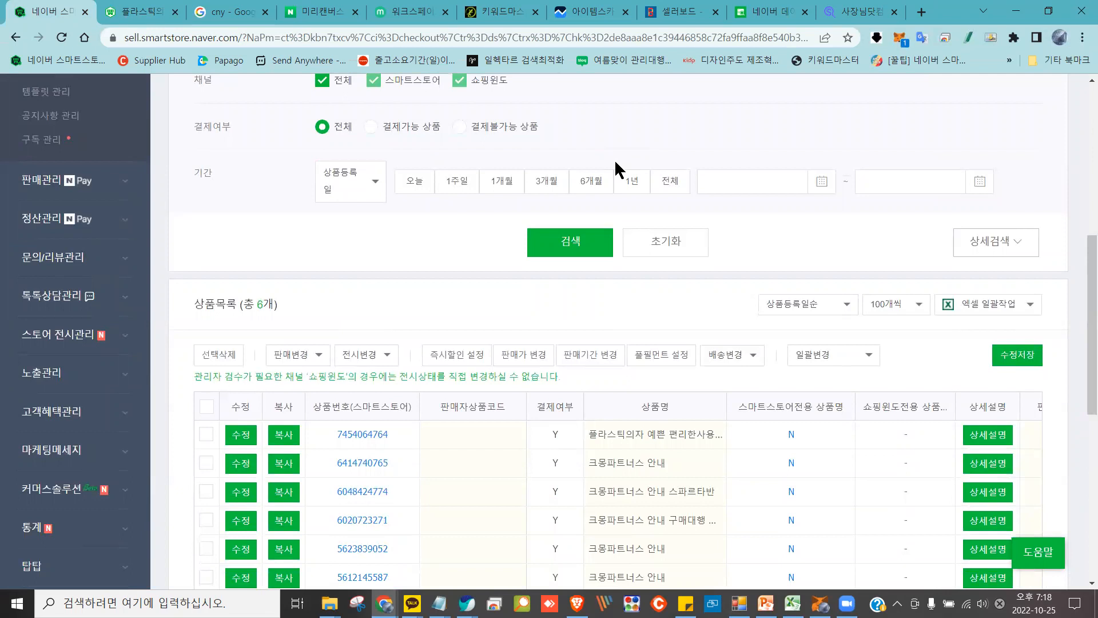
scroll(405, 241, "down", 1)
scroll(406, 242, "up", 7)
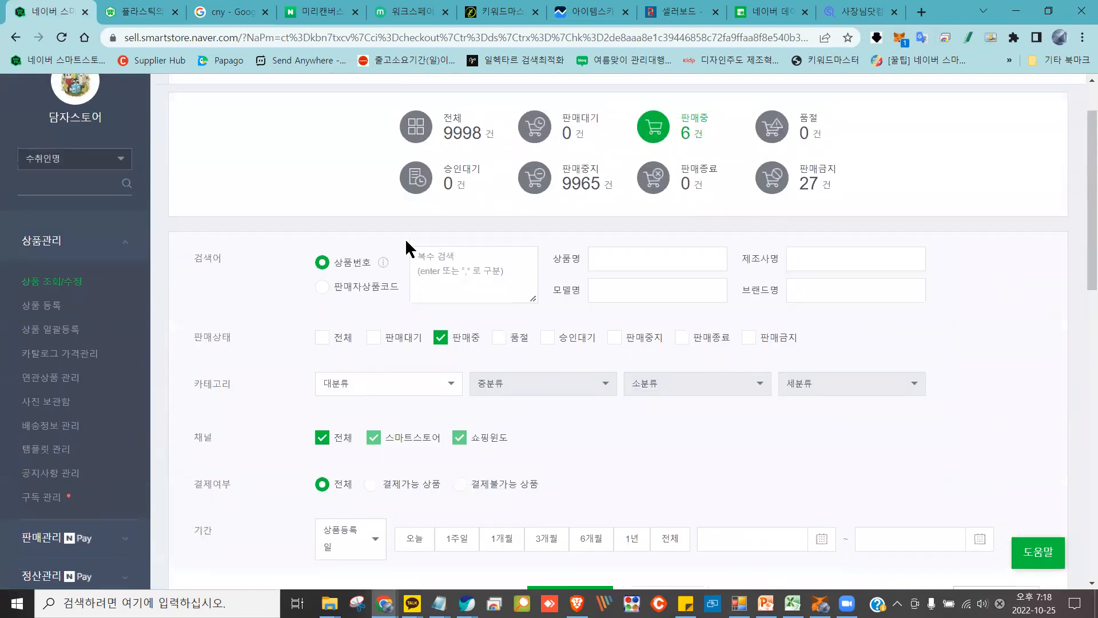
scroll(407, 248, "up", 1)
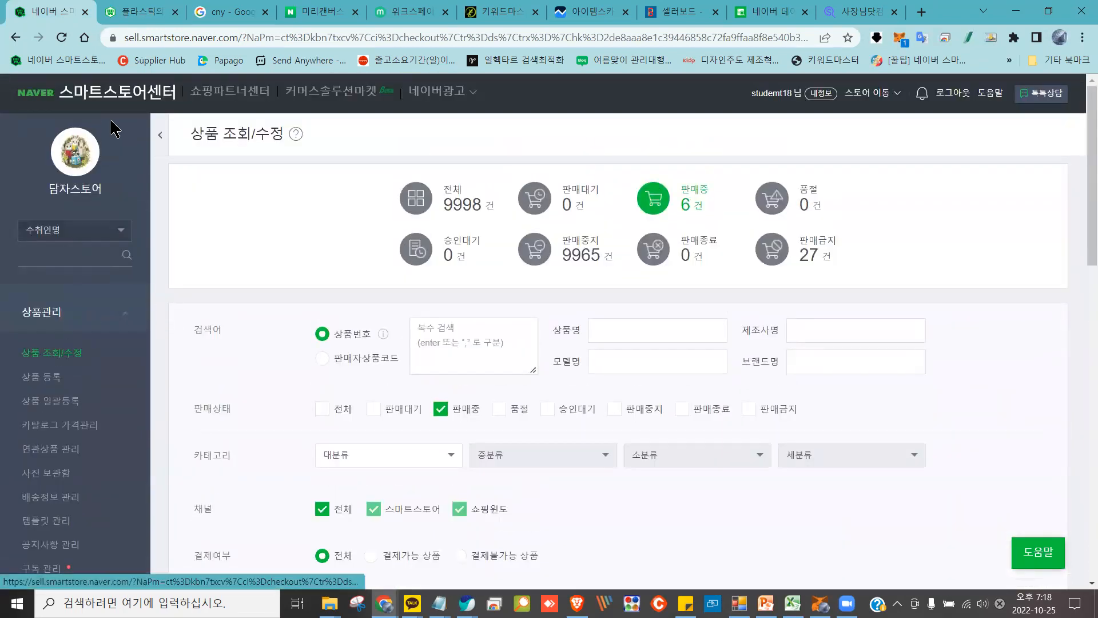
Reload 상품 조회/수정 to show 6 products on sale out of 9998
mouse_move(84, 347)
left_mouse_down()
mouse_move(19, 346)
mouse_move(40, 392)
mouse_move(62, 332)
left_mouse_up()
left_click(61, 353)
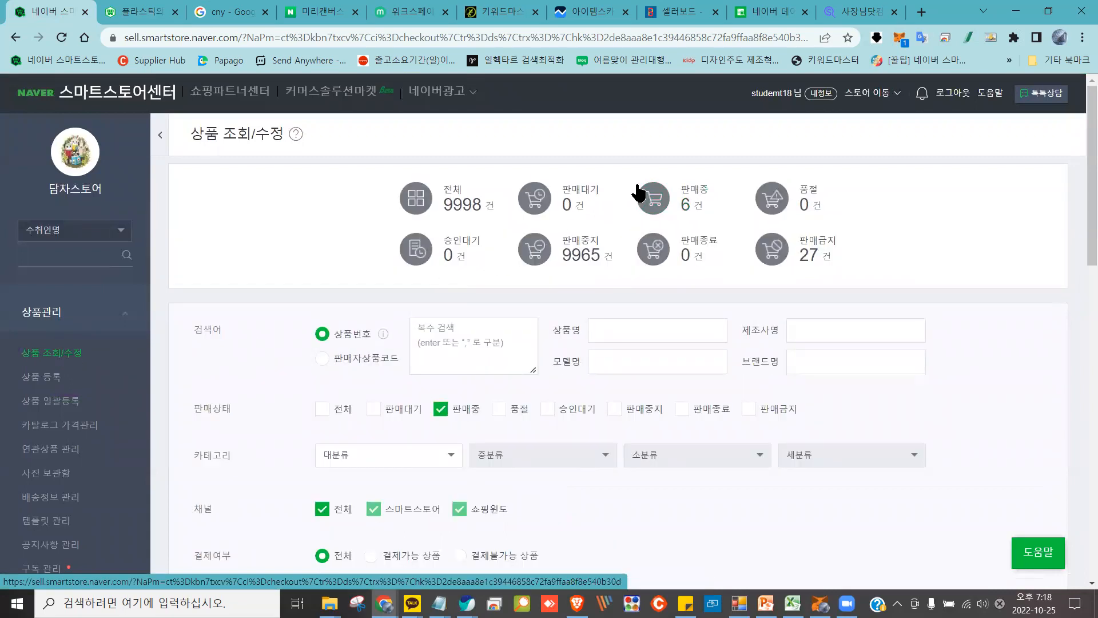
mouse_move(701, 159)
left_mouse_down()
mouse_move(620, 225)
mouse_move(693, 152)
mouse_move(675, 150)
left_mouse_up()
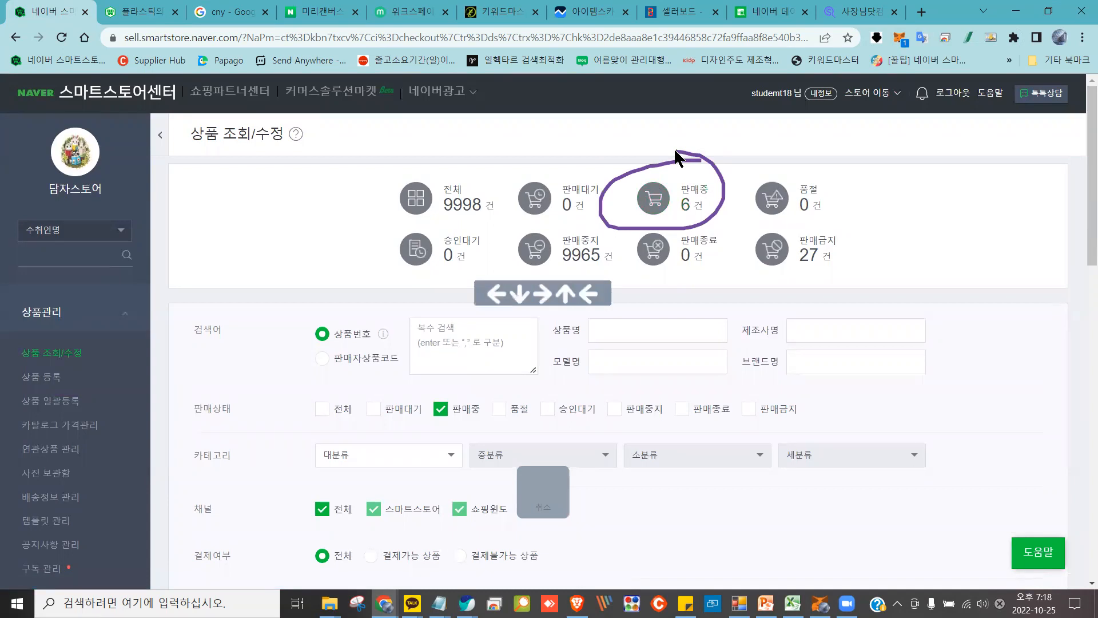
left_click_drag(676, 151, 676, 151)
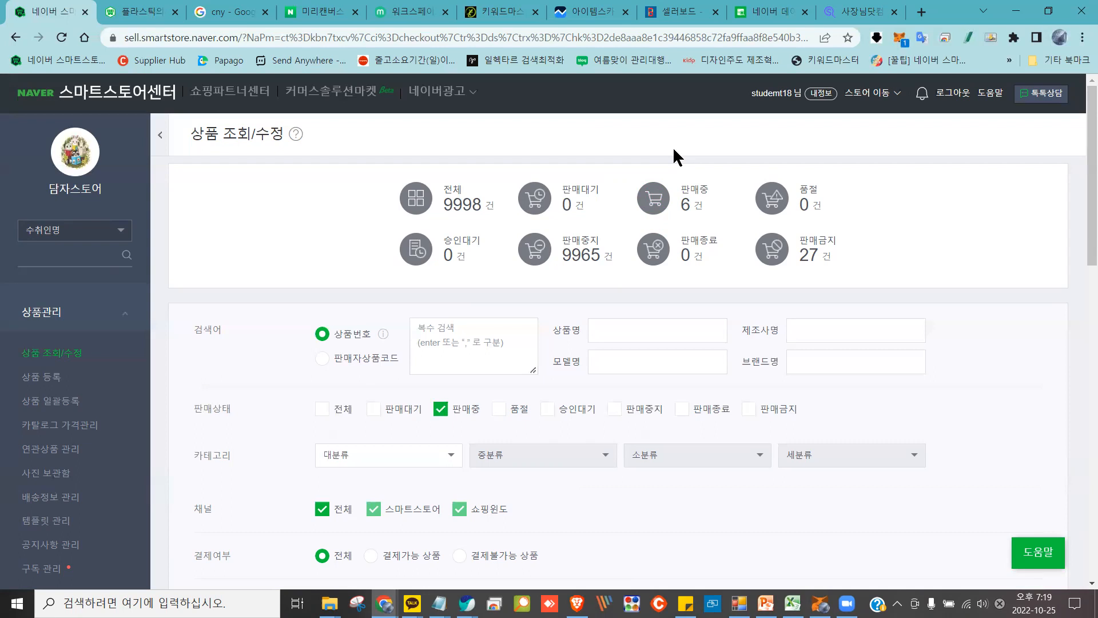
Reload the page and sign in with a Naver ID and password to reach the seller dashboard
left_click(72, 353)
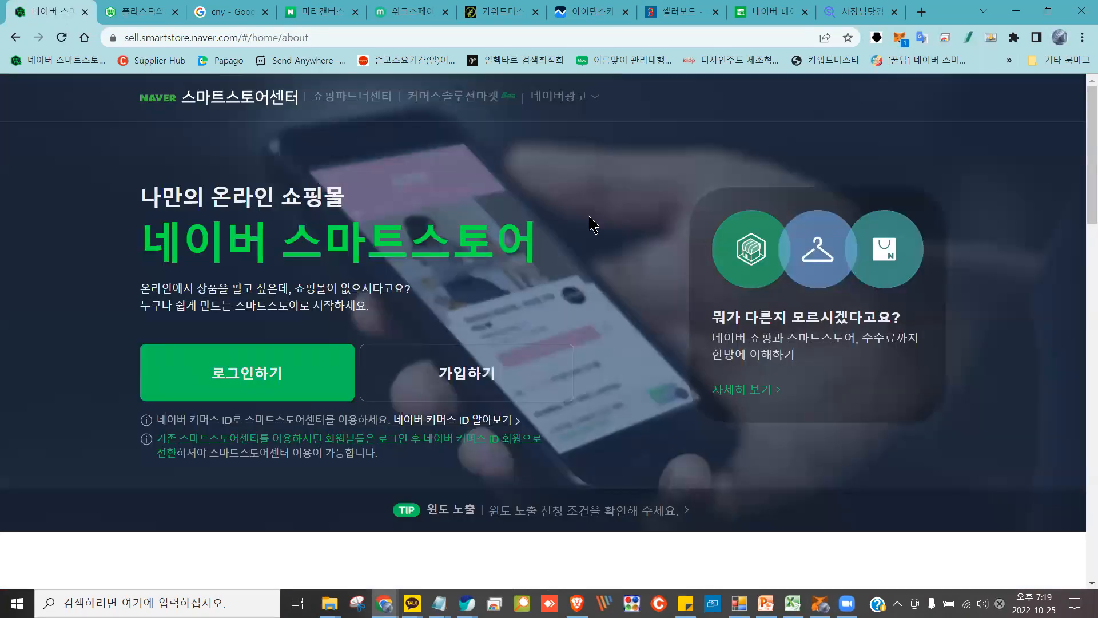
left_click(268, 384)
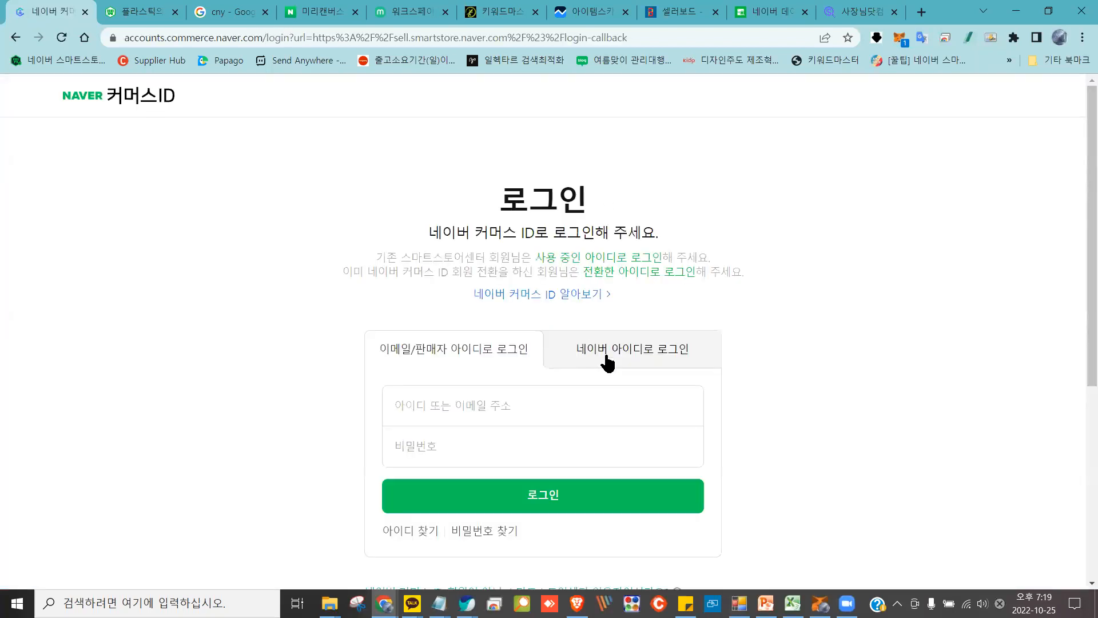
left_click(604, 361)
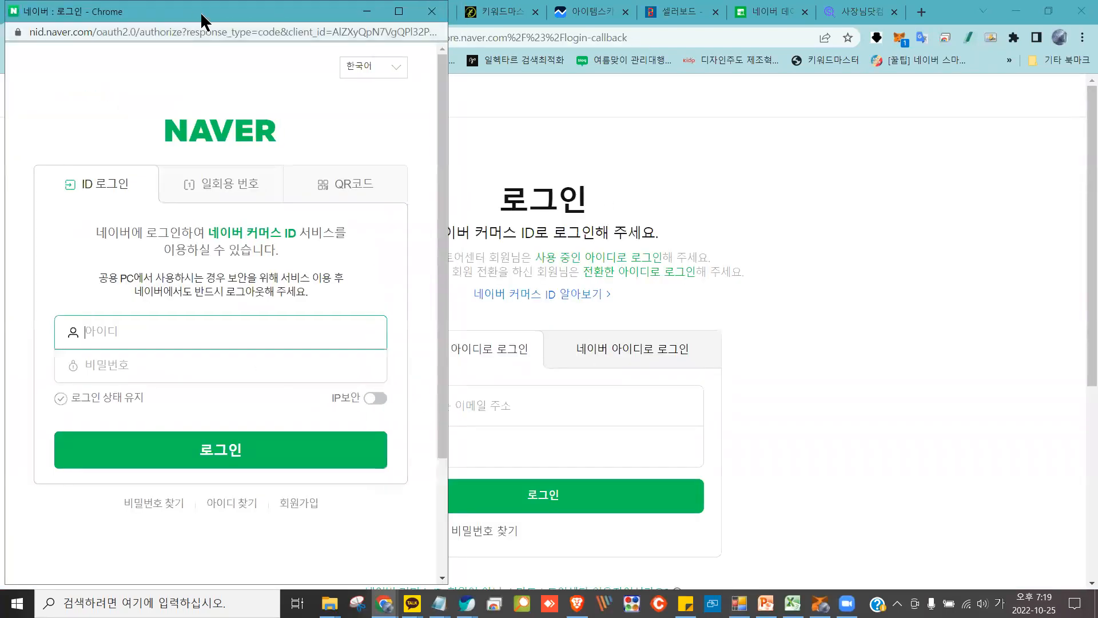
key("Hangul")
type("s")
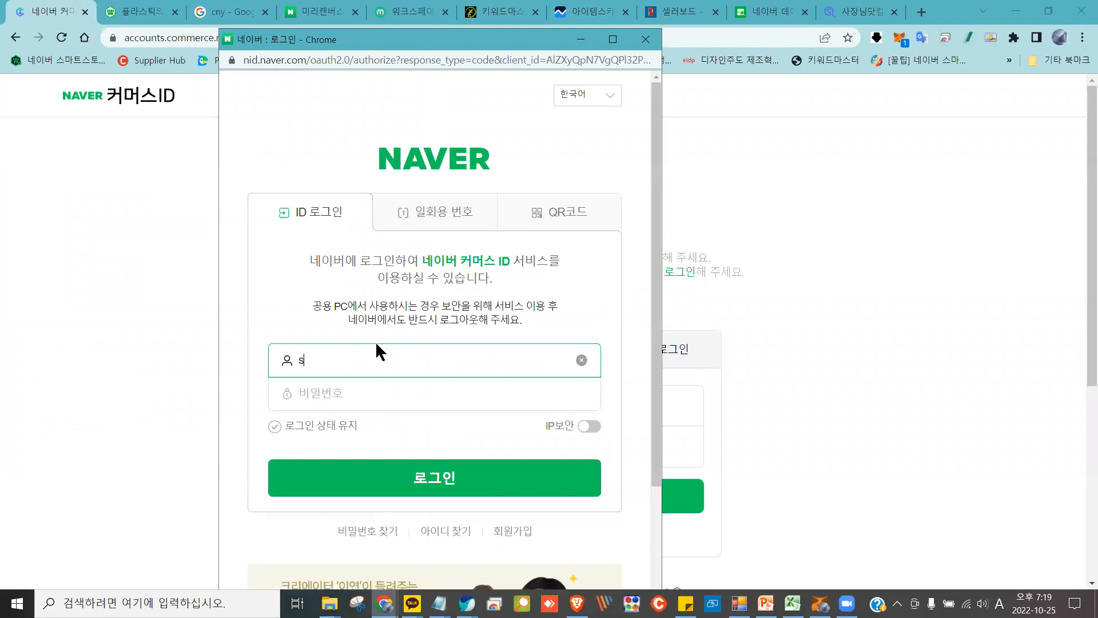
type("tudemt18")
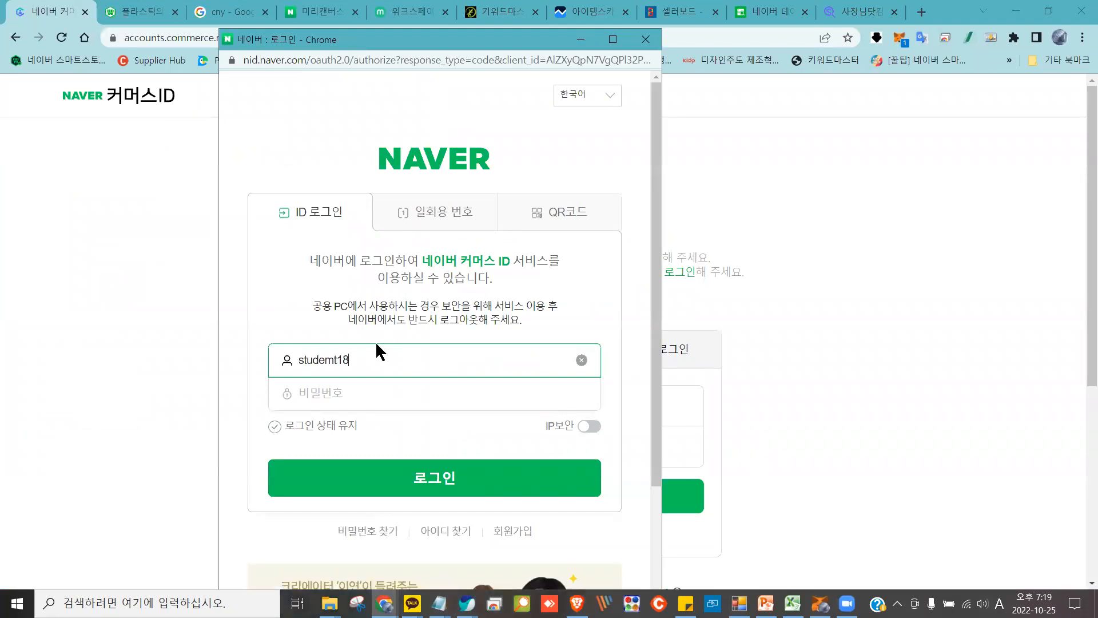
key("Tab")
type("•••••••")
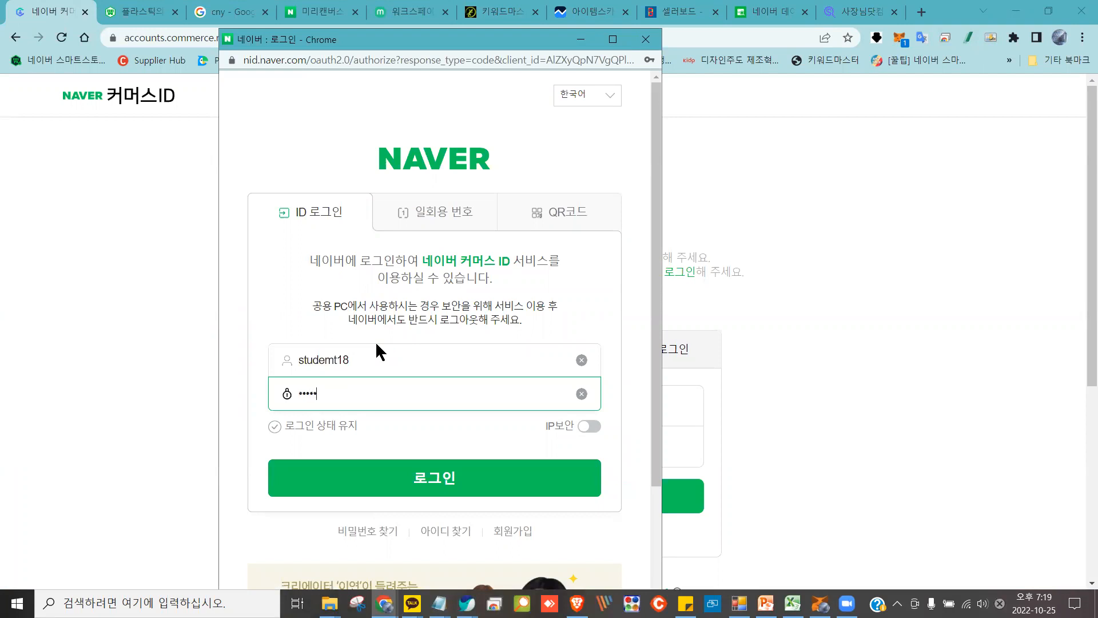
type("••••")
key("Return")
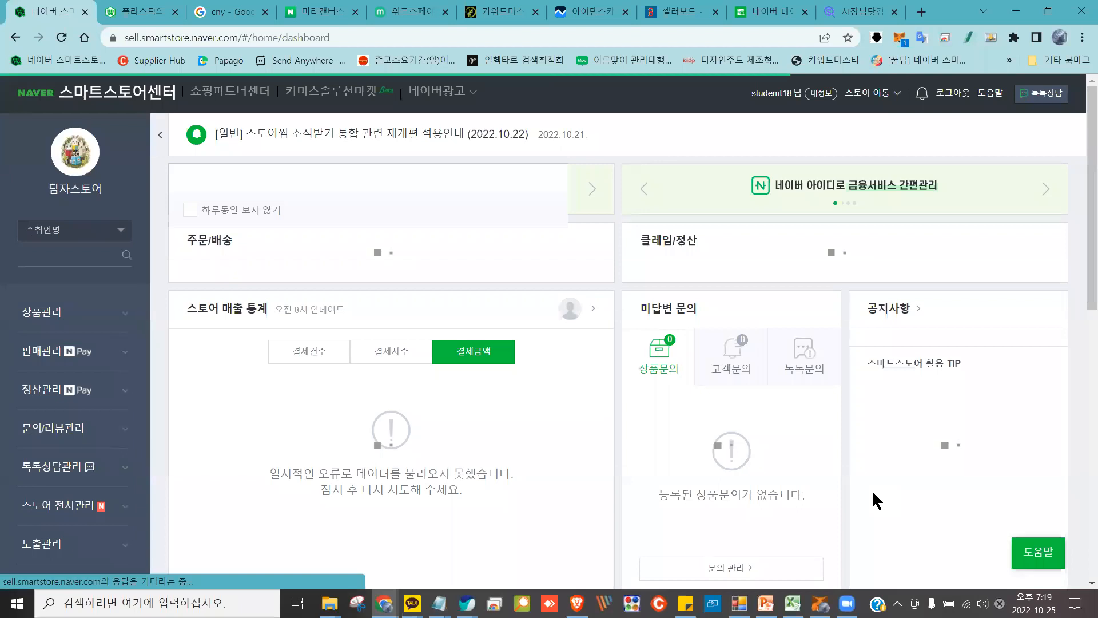
Dismiss the popups, filter 상품 조회/수정 to the 6 on-sale (판매중) items, and widen 상품명
left_click(552, 188)
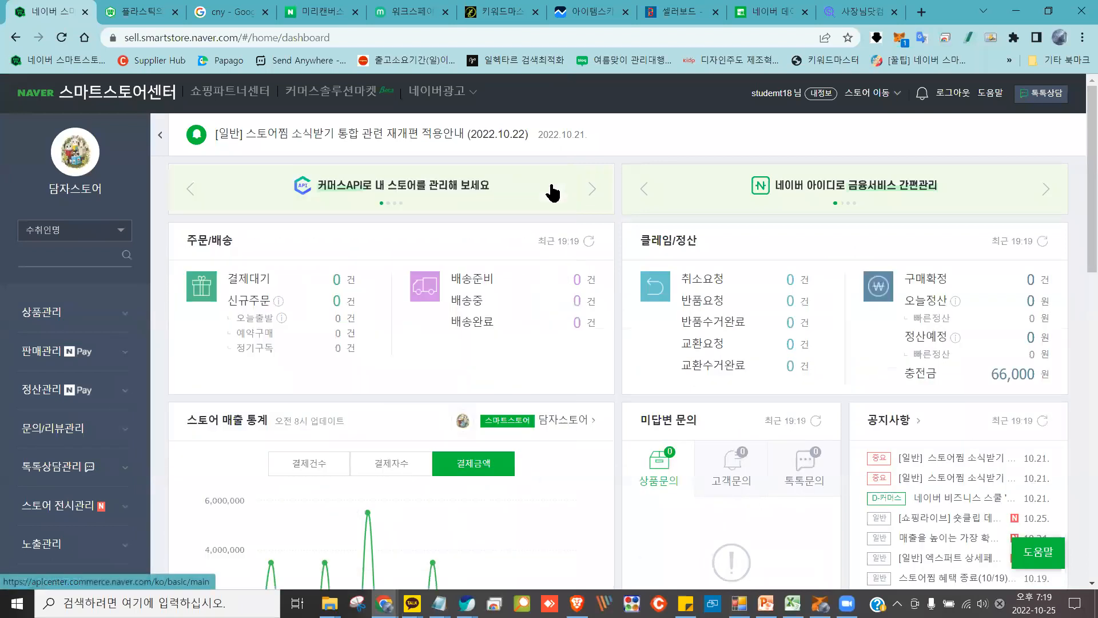
left_click(50, 312)
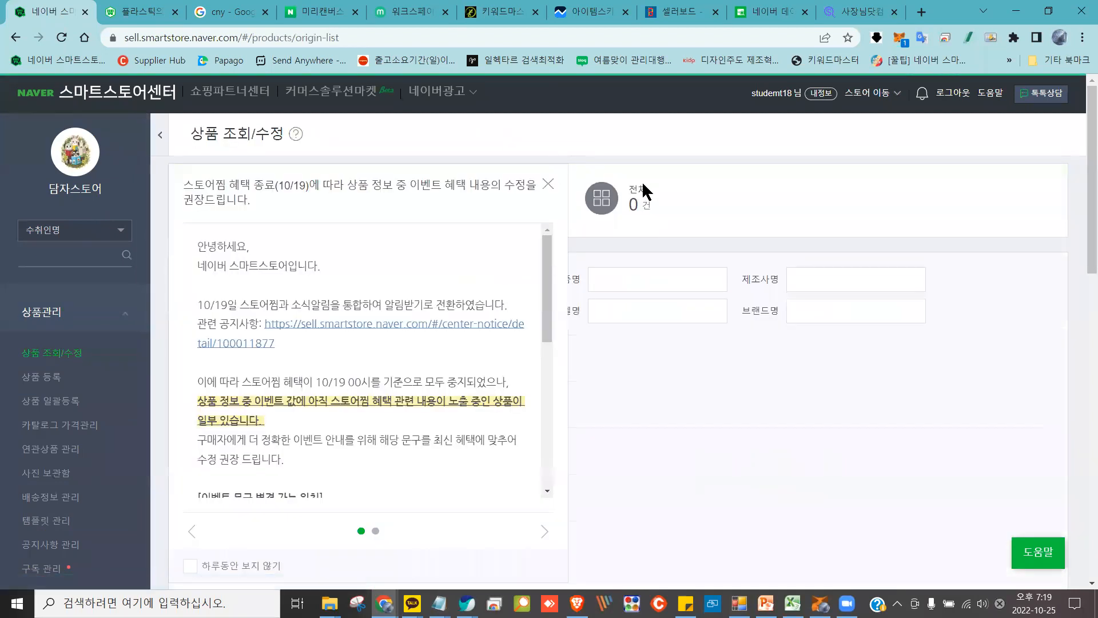
left_click(551, 184)
mouse_move(672, 154)
left_mouse_down()
mouse_move(638, 157)
mouse_move(691, 231)
mouse_move(657, 153)
mouse_move(653, 179)
left_mouse_up()
left_click(653, 197)
scroll(535, 256, "down", 9)
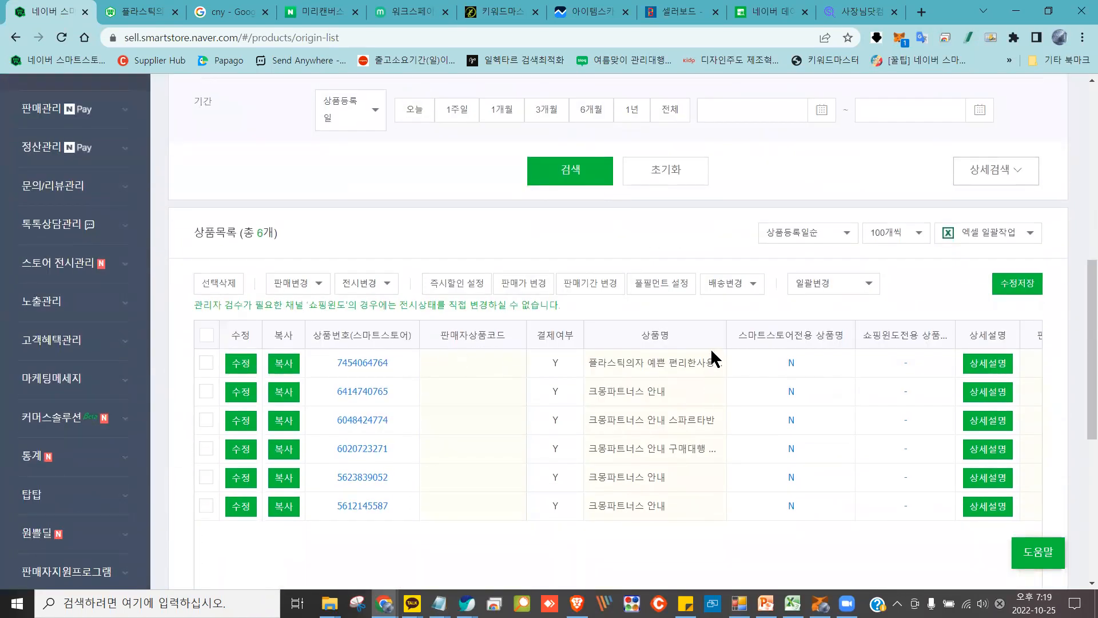
left_click_drag(739, 331, 803, 337)
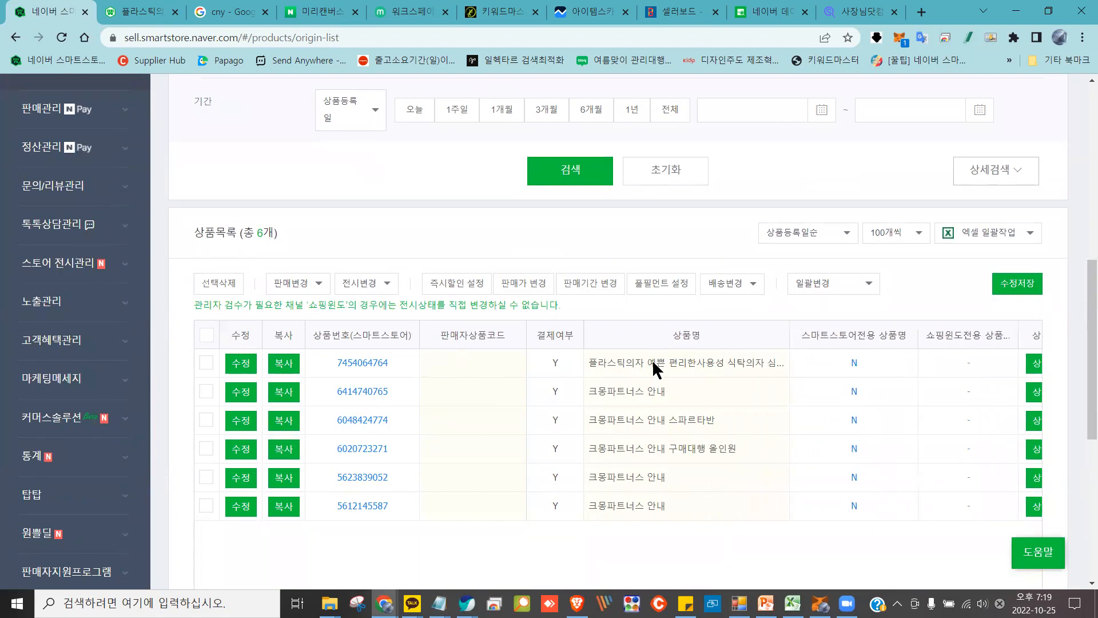
Preview the orange plastic chair's storefront page (85,000원) in a new tab, then return
left_click(369, 363)
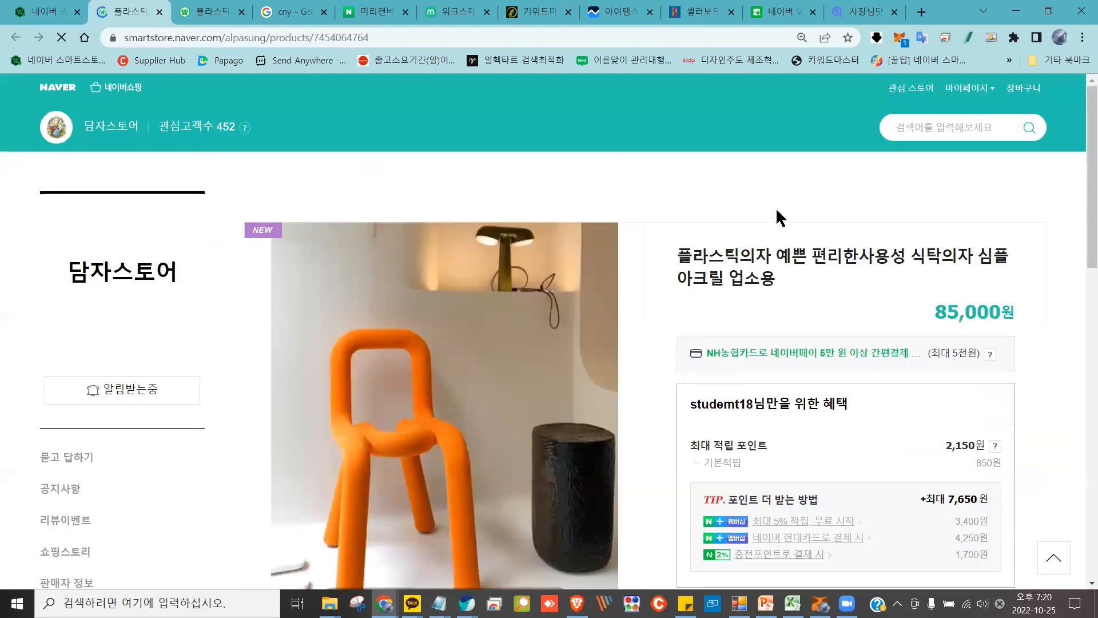
left_click_drag(656, 220, 835, 263)
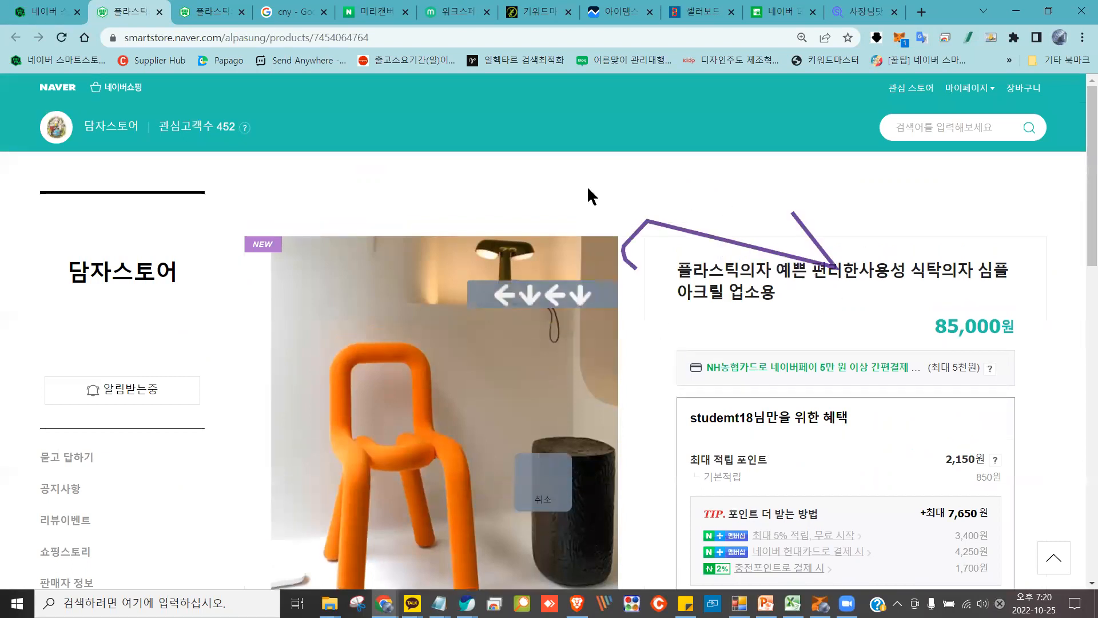
left_click(28, 13)
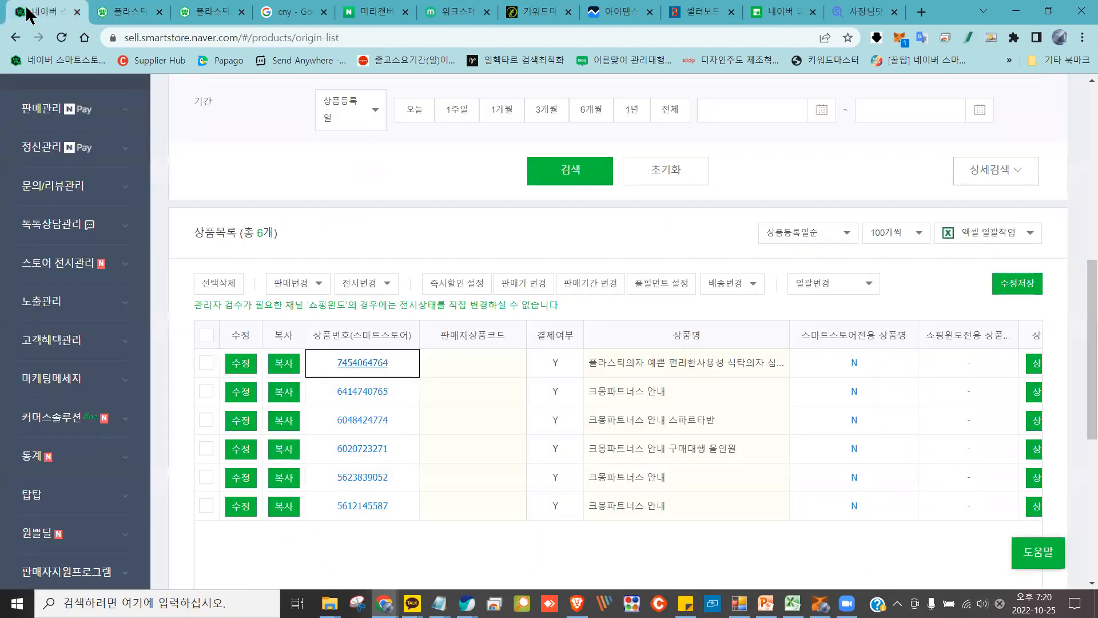
Copy the first plastic chair listing and acknowledge the safety-standard notice
left_click(284, 364)
mouse_move(286, 348)
left_mouse_down()
mouse_move(261, 366)
mouse_move(306, 346)
mouse_move(273, 337)
left_mouse_up()
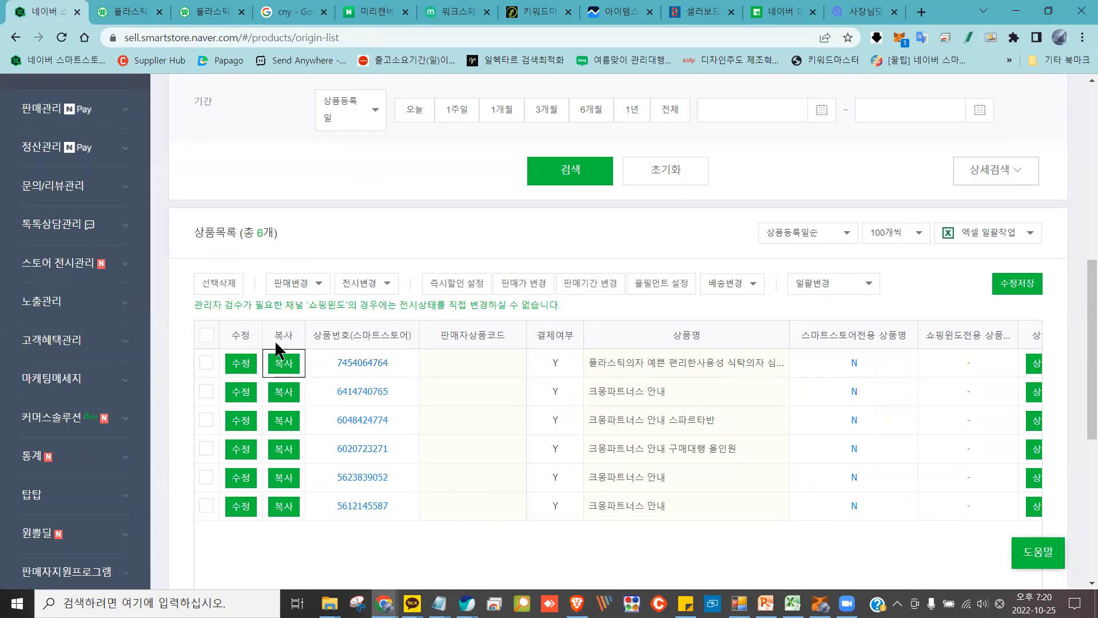
left_click(284, 365)
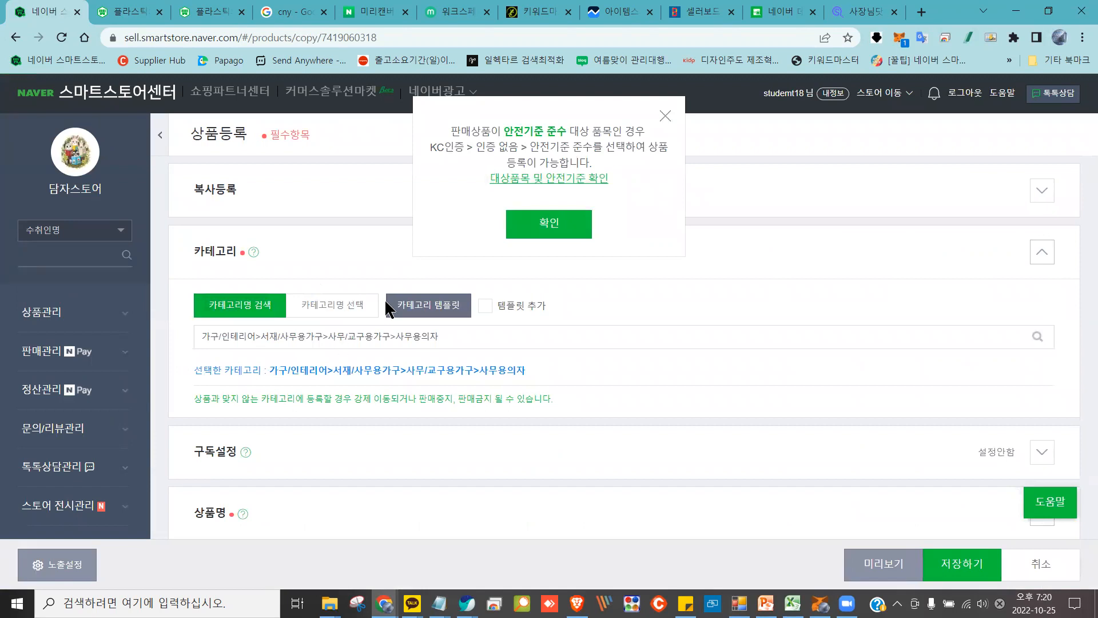
left_click(562, 234)
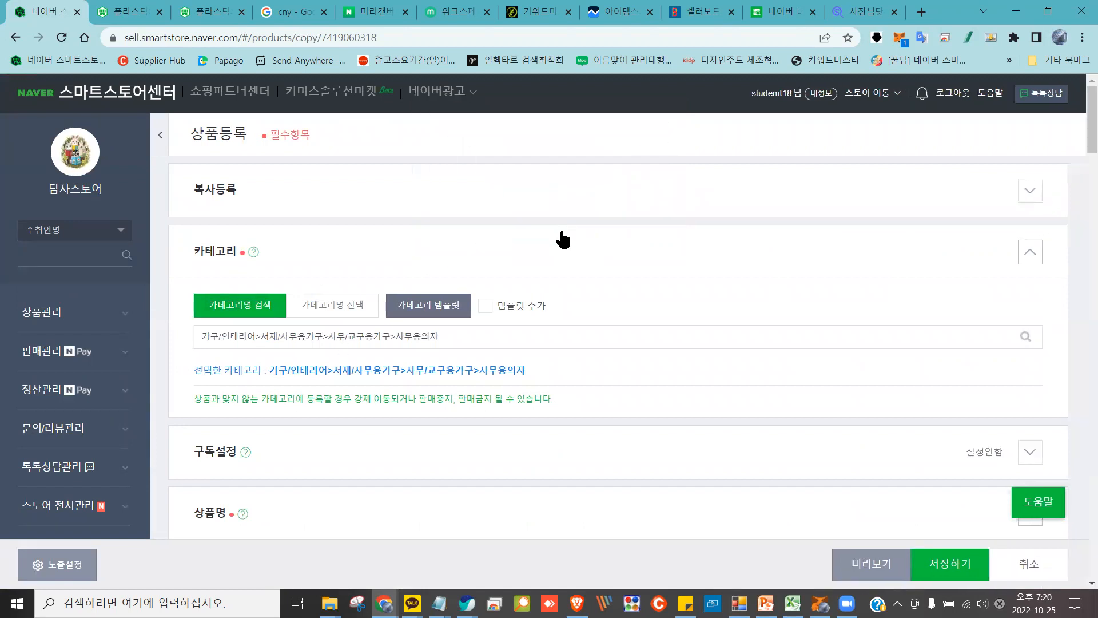
Clear the copied 상품명, then restore the window and bring up the Taobao chair page
mouse_move(455, 317)
left_mouse_down()
mouse_move(361, 321)
mouse_move(415, 372)
mouse_move(399, 302)
left_mouse_up()
scroll(473, 400, "down", 3)
left_click_drag(465, 360, 239, 350)
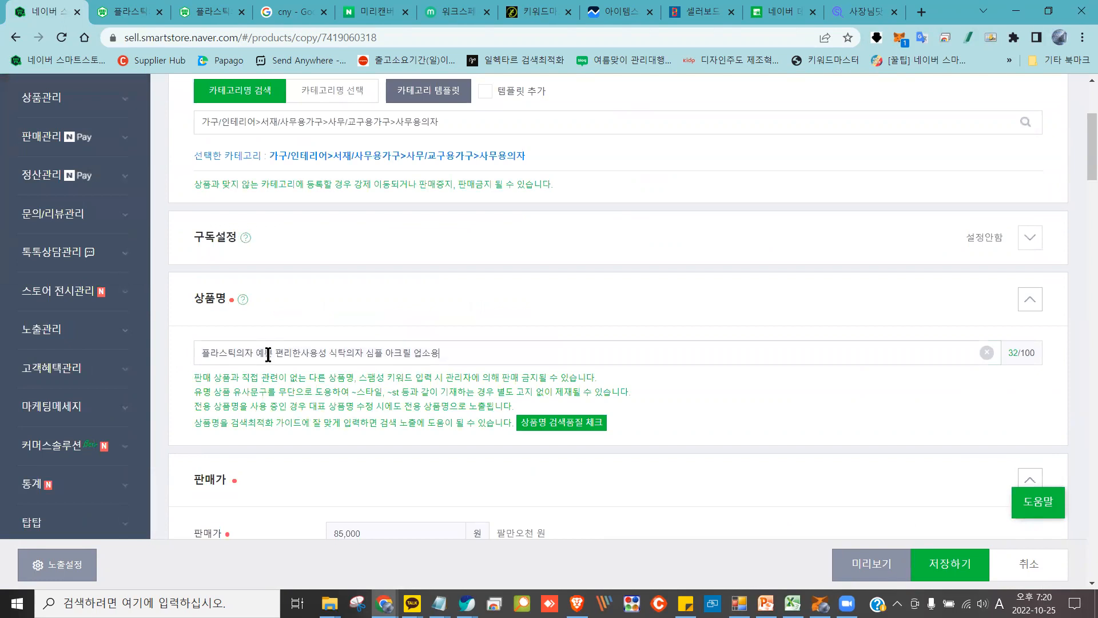
key("BackSpace")
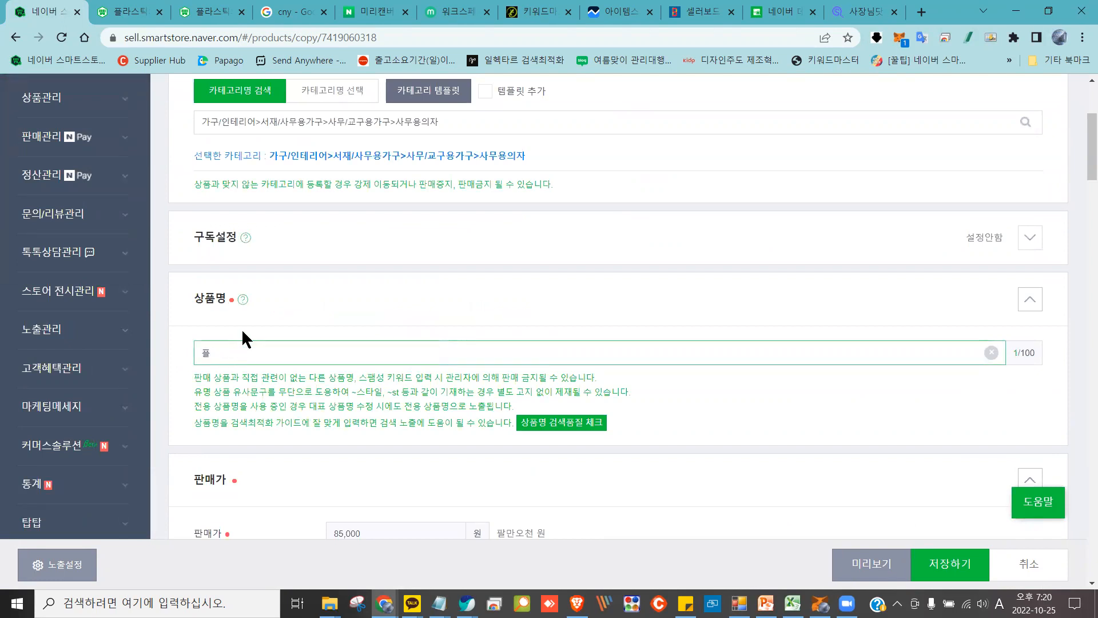
key("BackSpace")
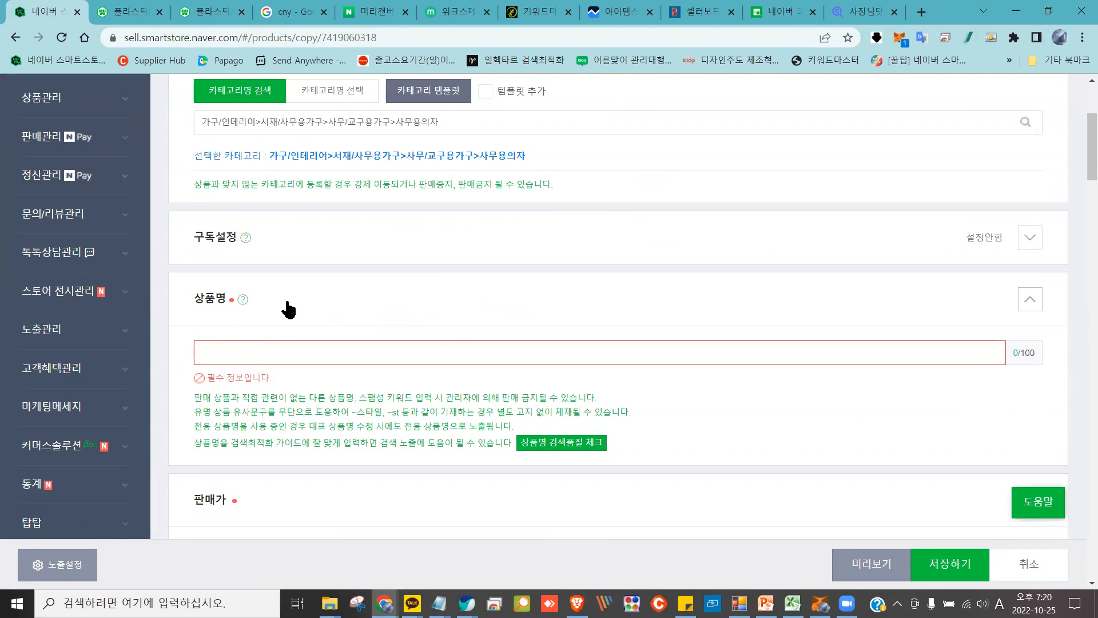
double_click(954, 10)
left_click(500, 25)
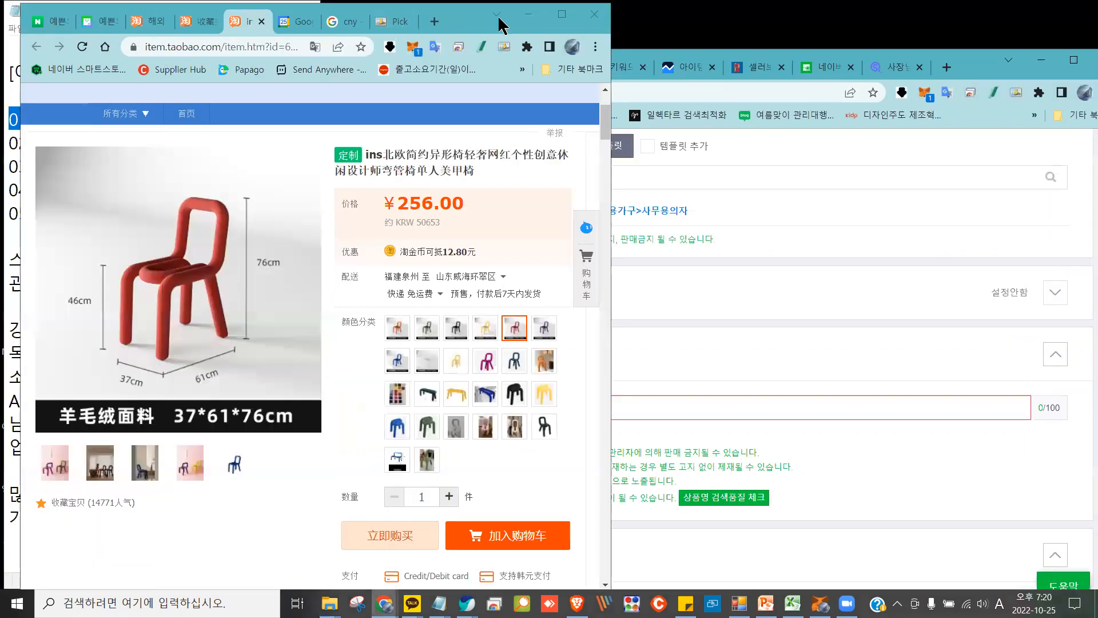
Open the saved orange chair from the Taobao 收藏 favourites; the page times out
left_click(237, 23)
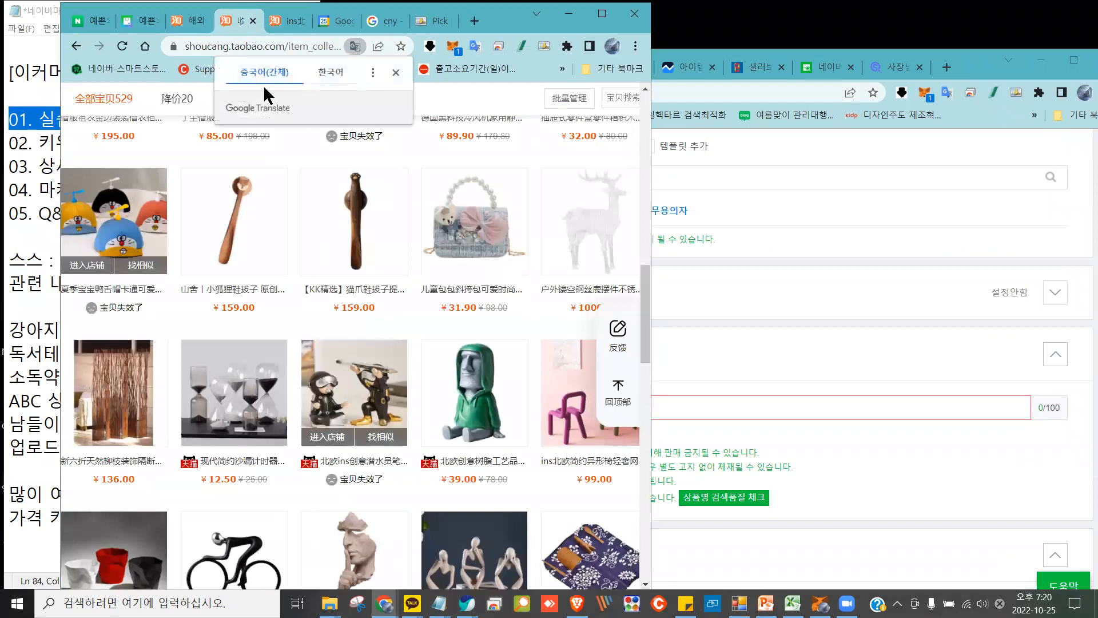
left_click(603, 17)
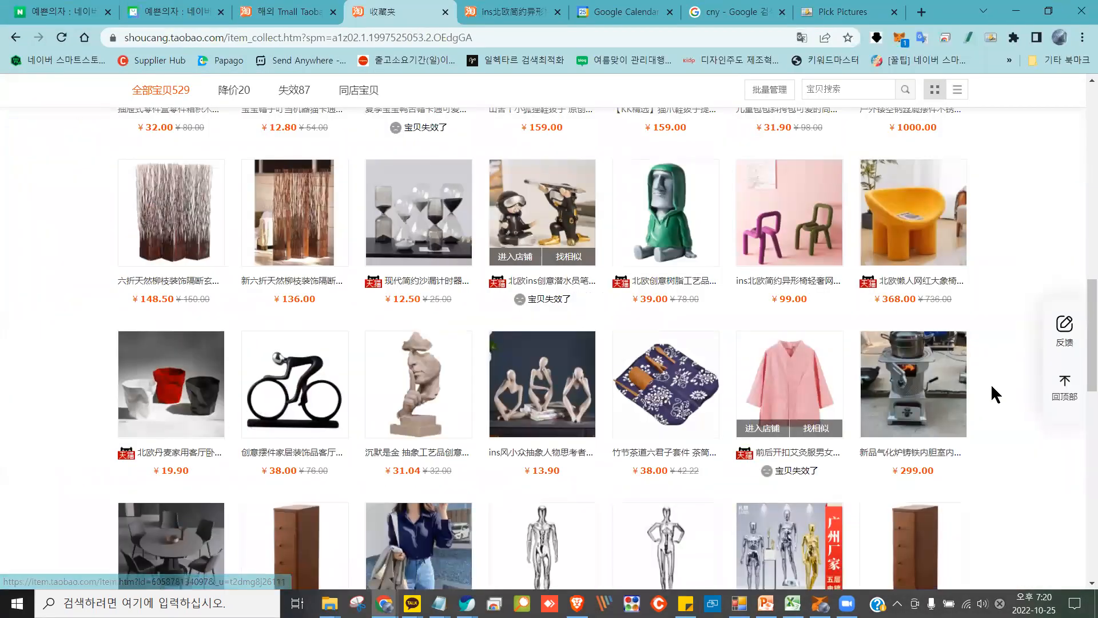
left_click(913, 229)
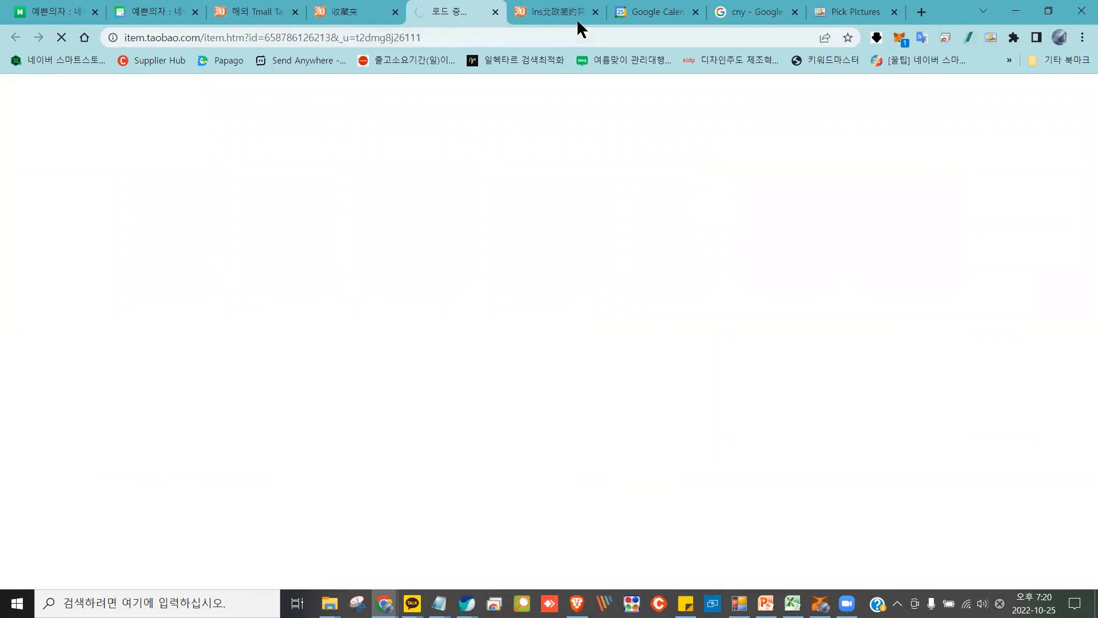
Close the old chair and Pick Pictures tabs and return to the Smart Store form
left_click(597, 13)
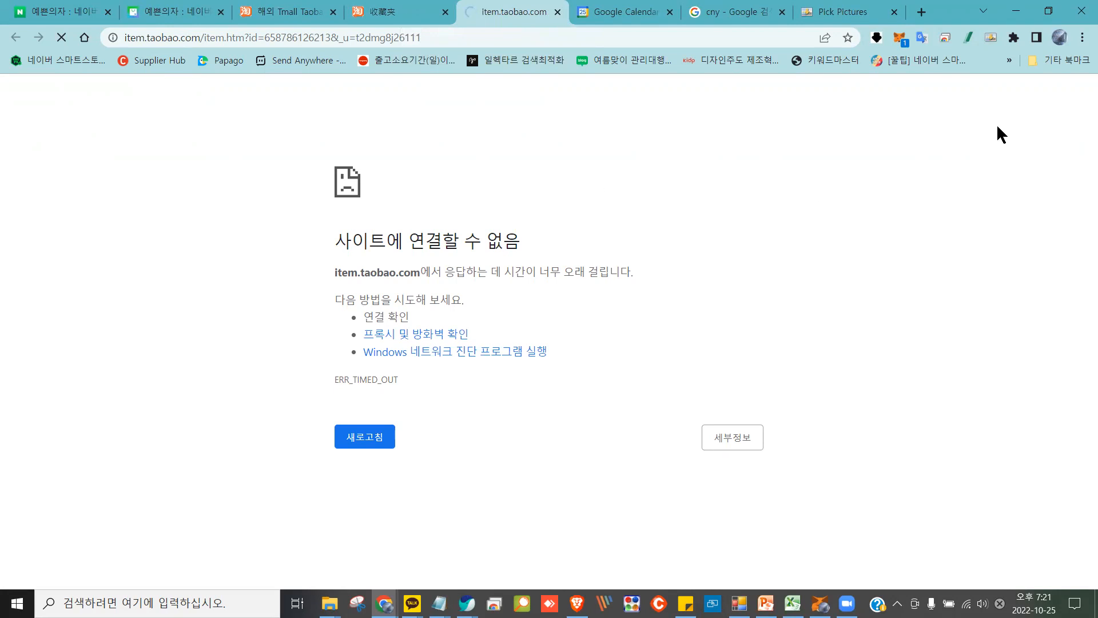
left_click(896, 12)
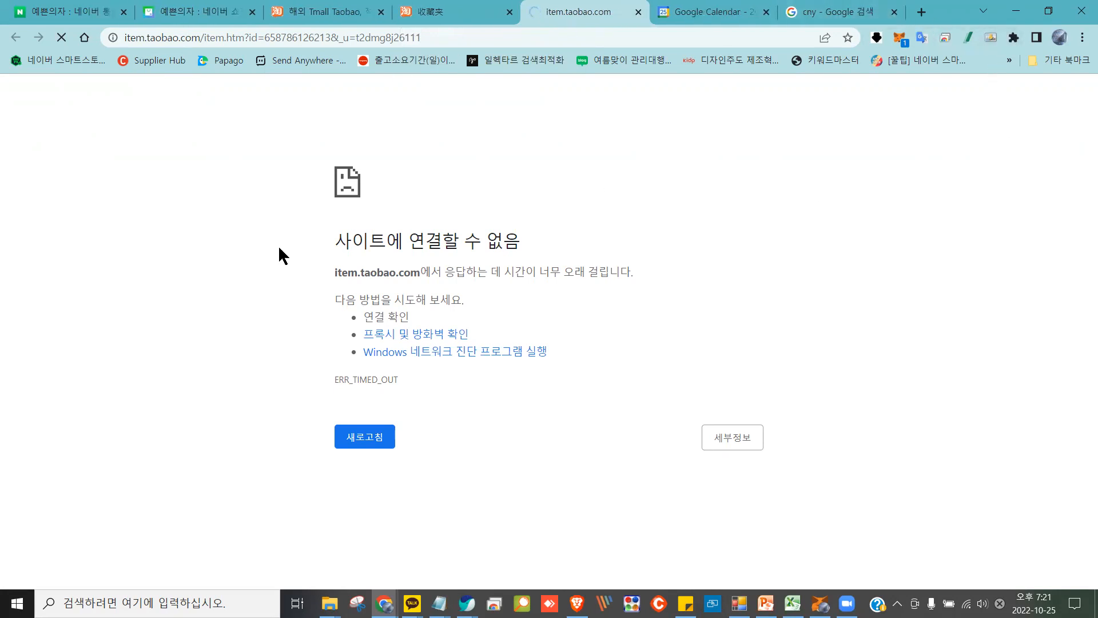
double_click(945, 11)
left_click(316, 166)
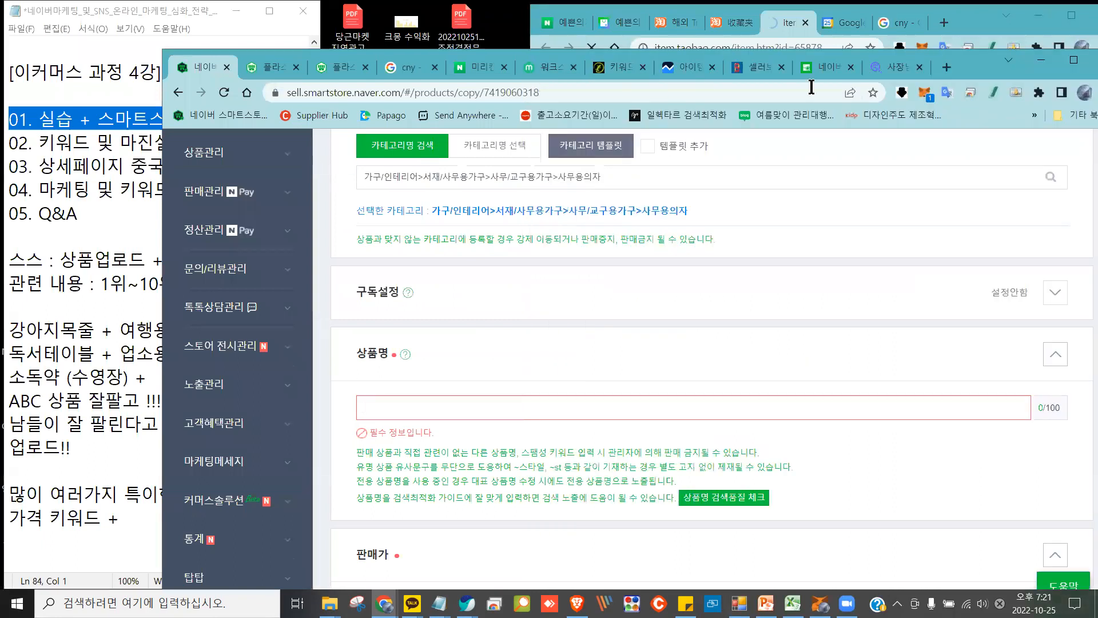
Maximize the form and scroll through it, reviewing the copied category and fields
double_click(982, 66)
scroll(422, 343, "down", 15)
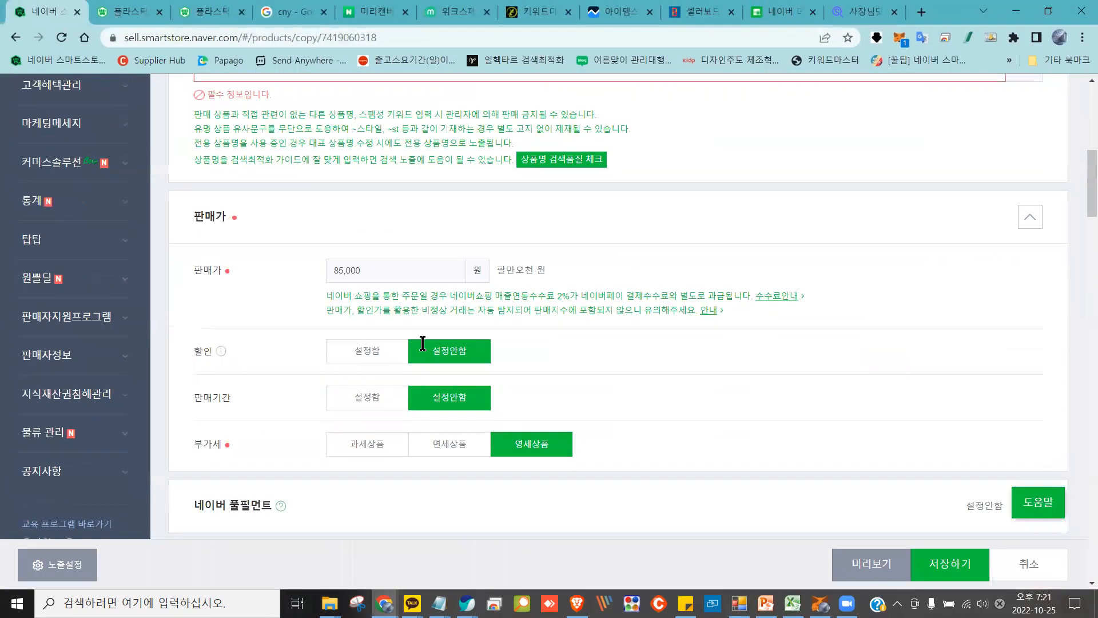
scroll(423, 341, "up", 15)
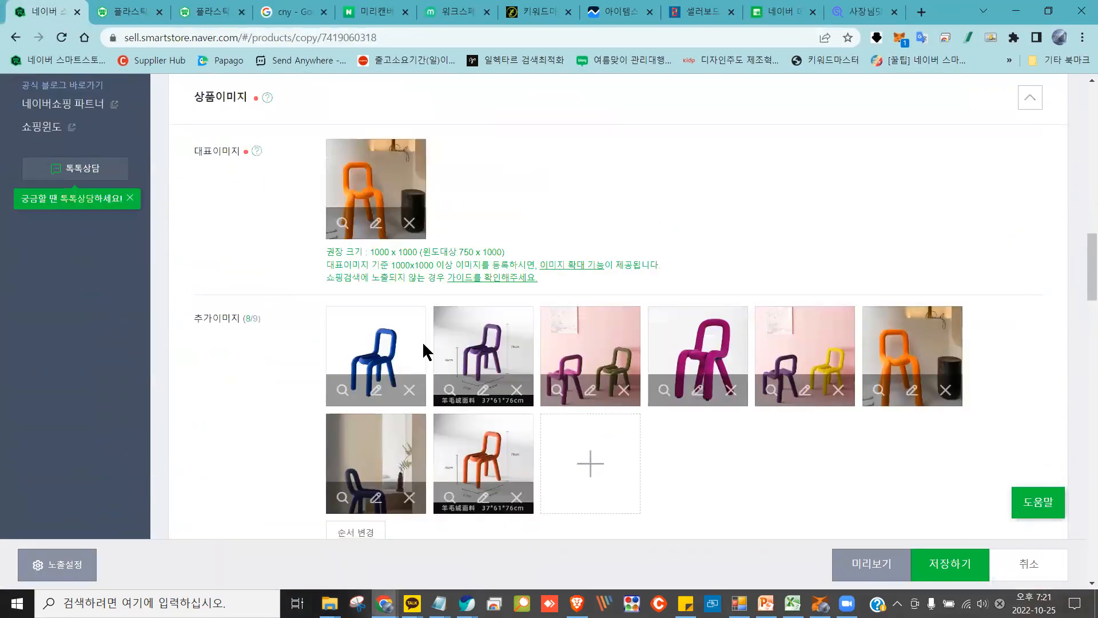
scroll(425, 353, "up", 2)
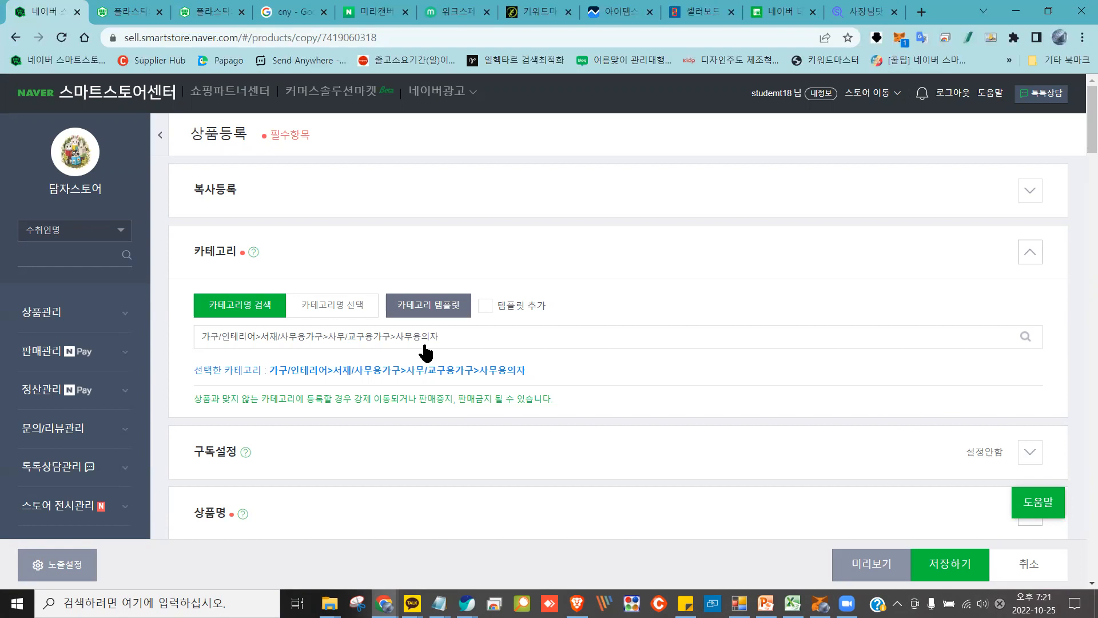
mouse_move(422, 315)
left_mouse_down()
mouse_move(385, 308)
mouse_move(157, 362)
mouse_move(475, 337)
mouse_move(346, 305)
left_mouse_up()
scroll(448, 364, "down", 5)
mouse_move(215, 197)
left_mouse_down()
mouse_move(190, 301)
mouse_move(424, 405)
left_mouse_up()
scroll(425, 405, "down", 2)
left_click_drag(373, 254, 366, 303)
scroll(416, 369, "down", 7)
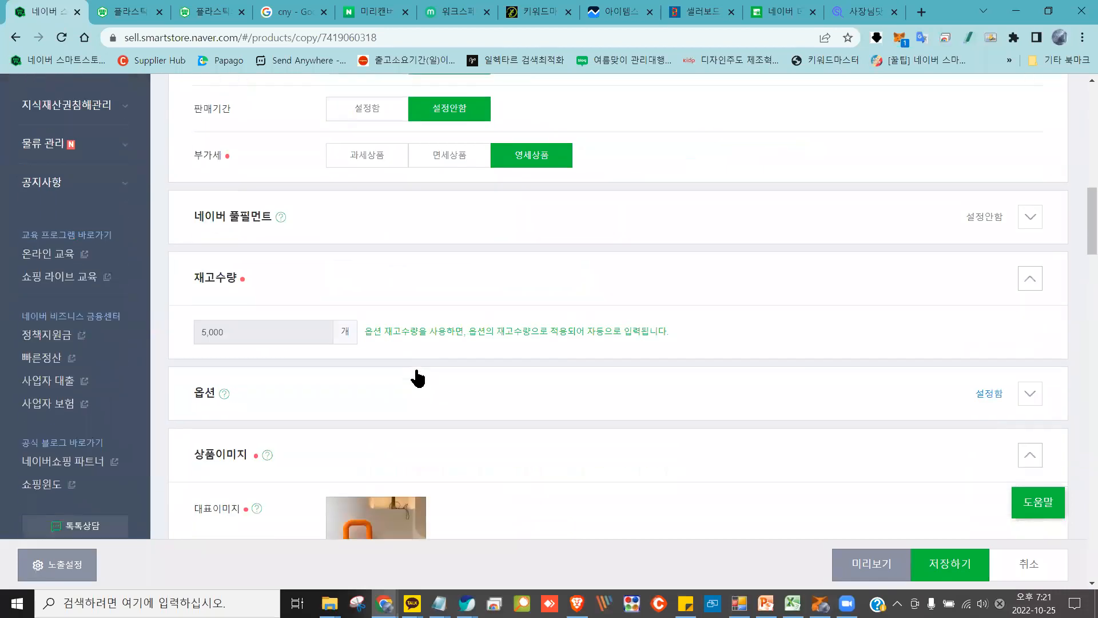
mouse_move(251, 136)
left_mouse_down()
mouse_move(142, 177)
mouse_move(400, 332)
left_mouse_up()
scroll(444, 344, "down", 2)
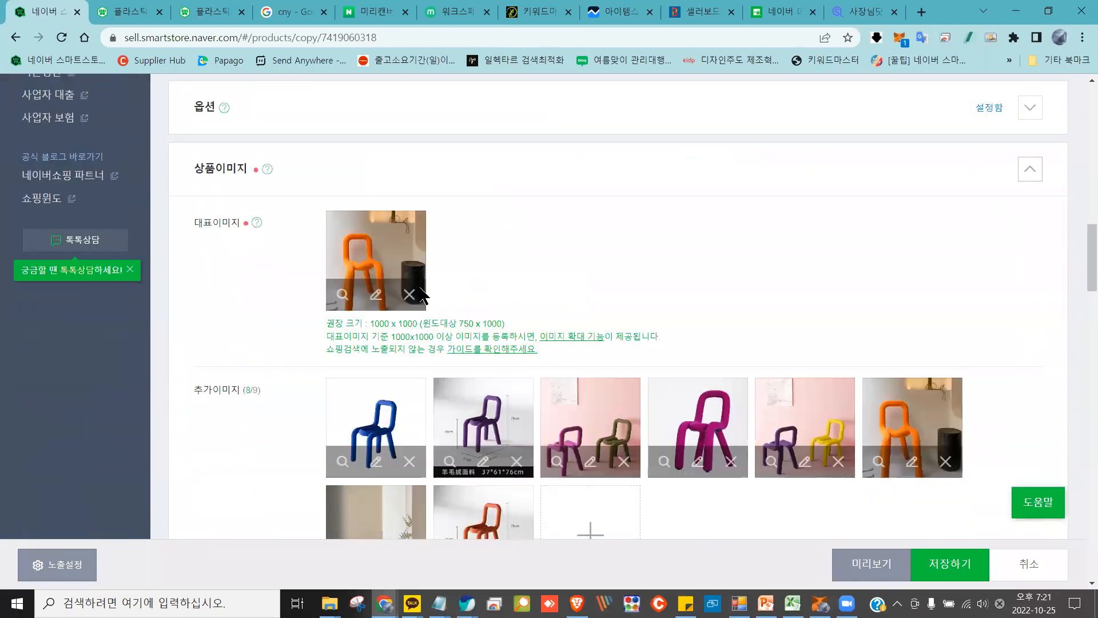
Remove the copied 대표이미지 and four 추가이미지 tiles, then scroll down to 상세설명
left_click(411, 297)
scroll(436, 328, "down", 2)
left_click(410, 319)
left_click(409, 319)
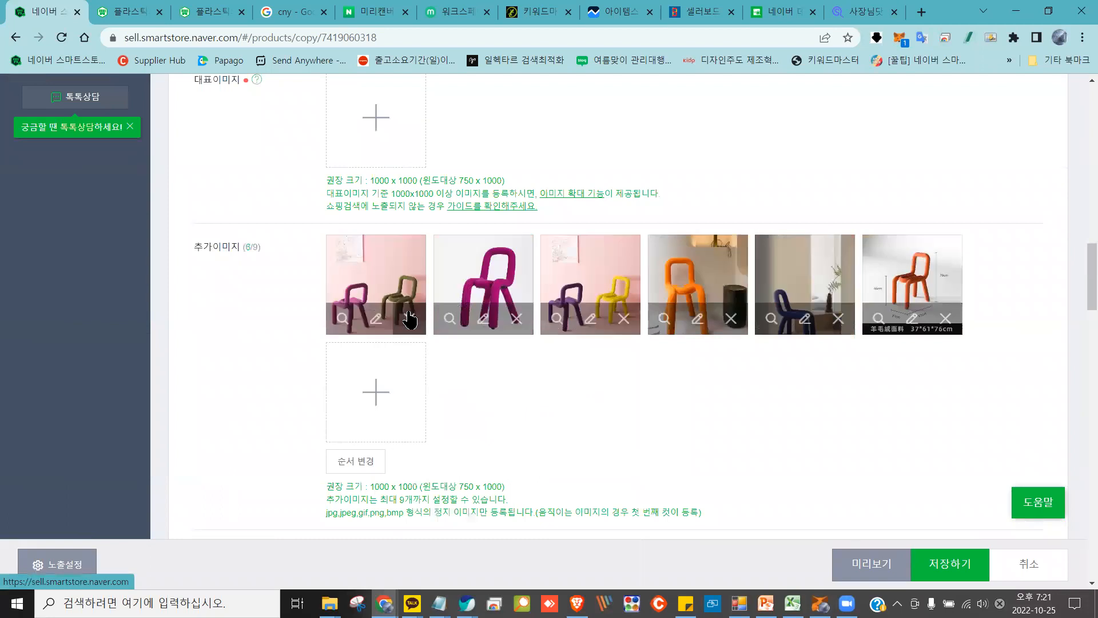
left_click(409, 319)
left_click(410, 318)
left_click(410, 318)
left_click(410, 319)
left_click(410, 319)
left_click(410, 319)
scroll(564, 312, "down", 6)
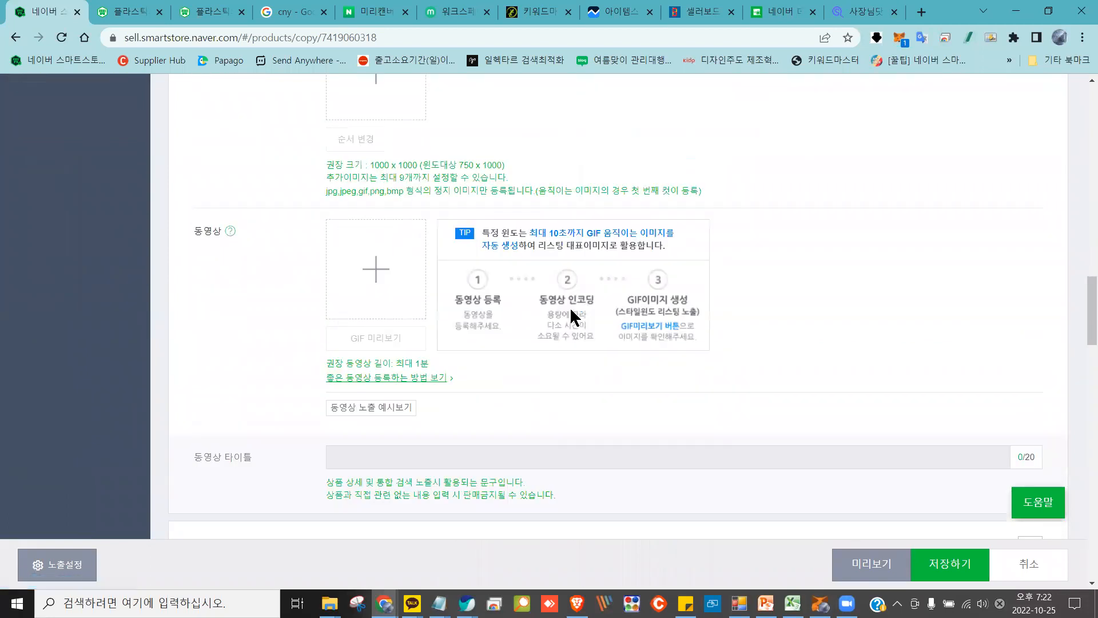
scroll(570, 313, "down", 4)
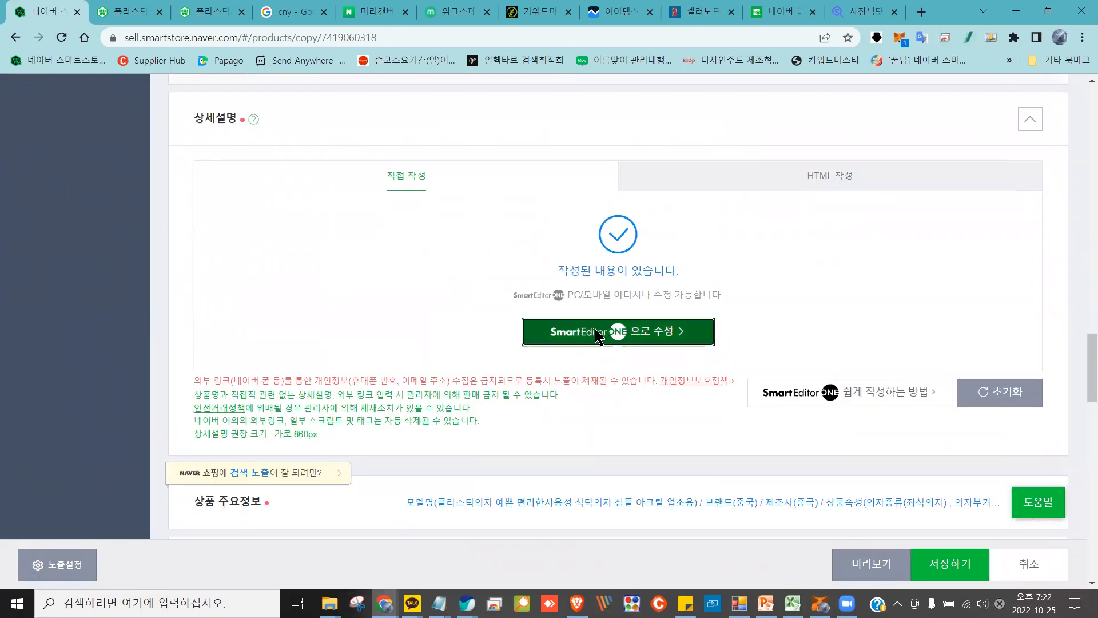
Open 상세설명 in SmartEditor ONE in a new tab and compare it with the product form
left_click(598, 339)
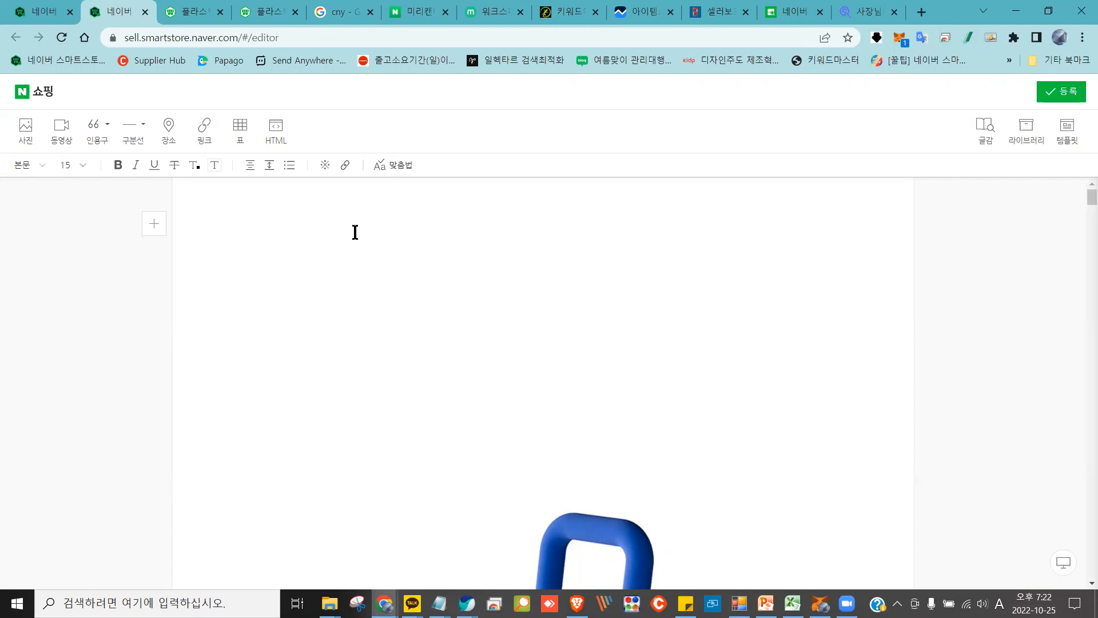
left_click(33, 12)
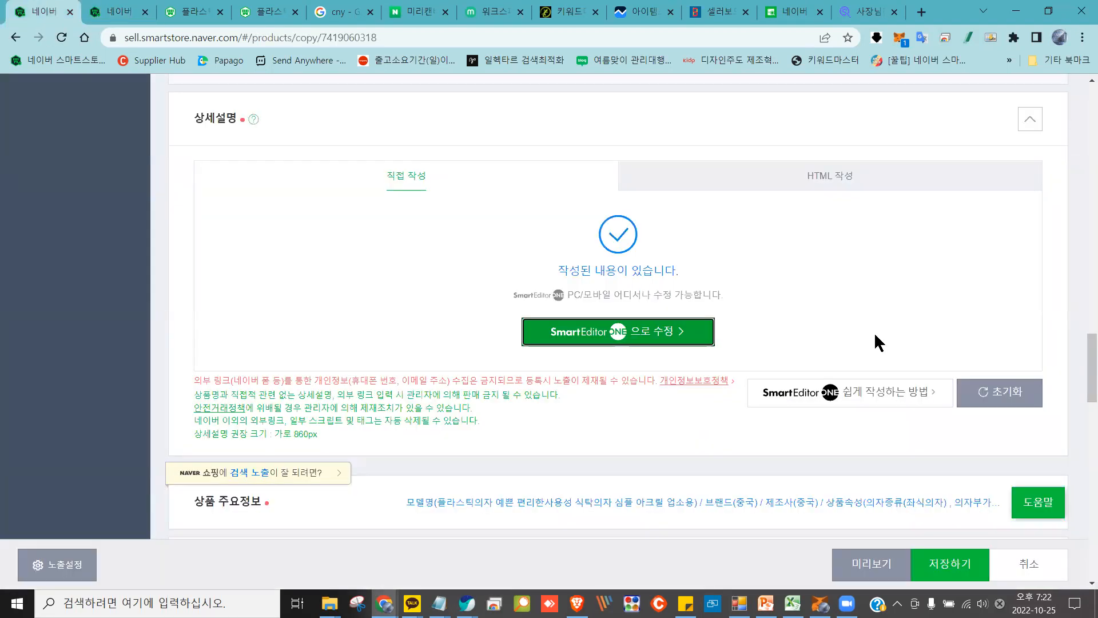
scroll(874, 332, "up", 12)
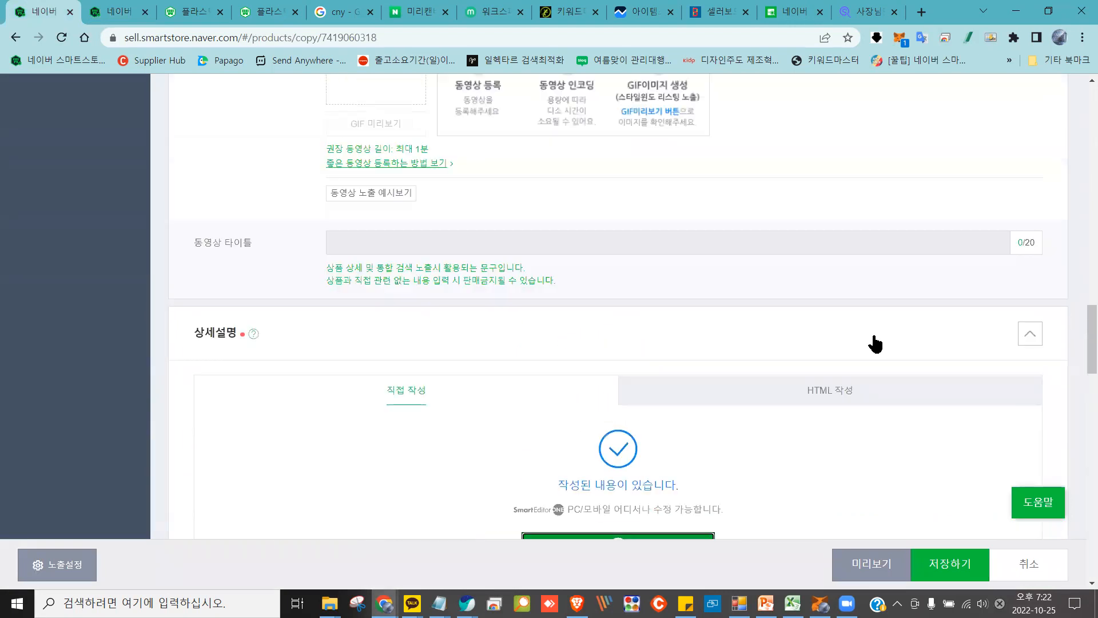
scroll(872, 333, "up", 15)
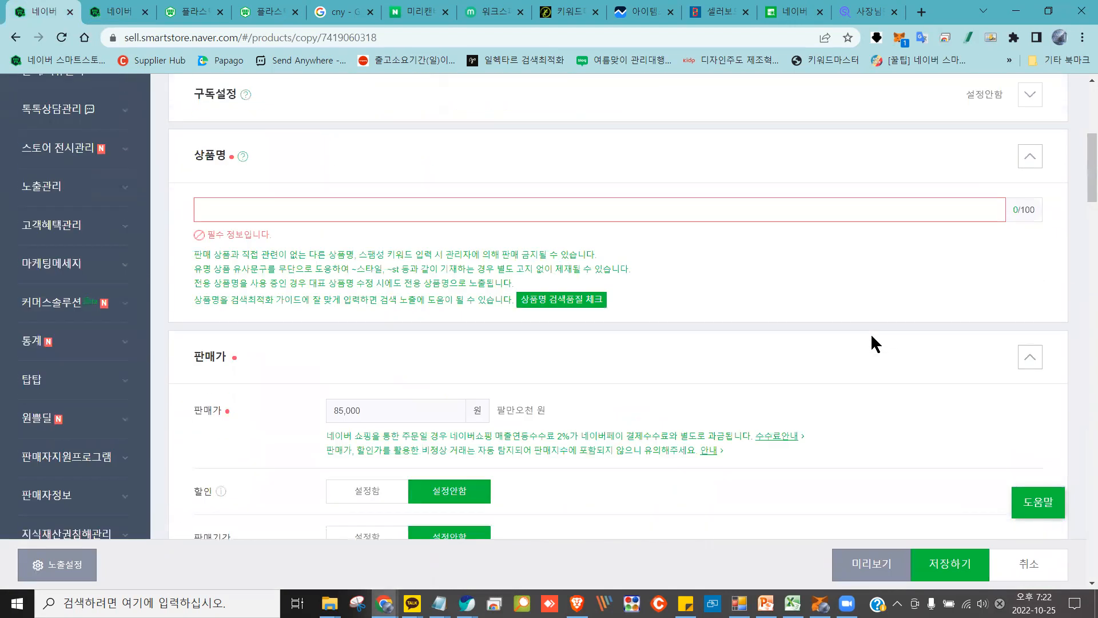
left_click(117, 13)
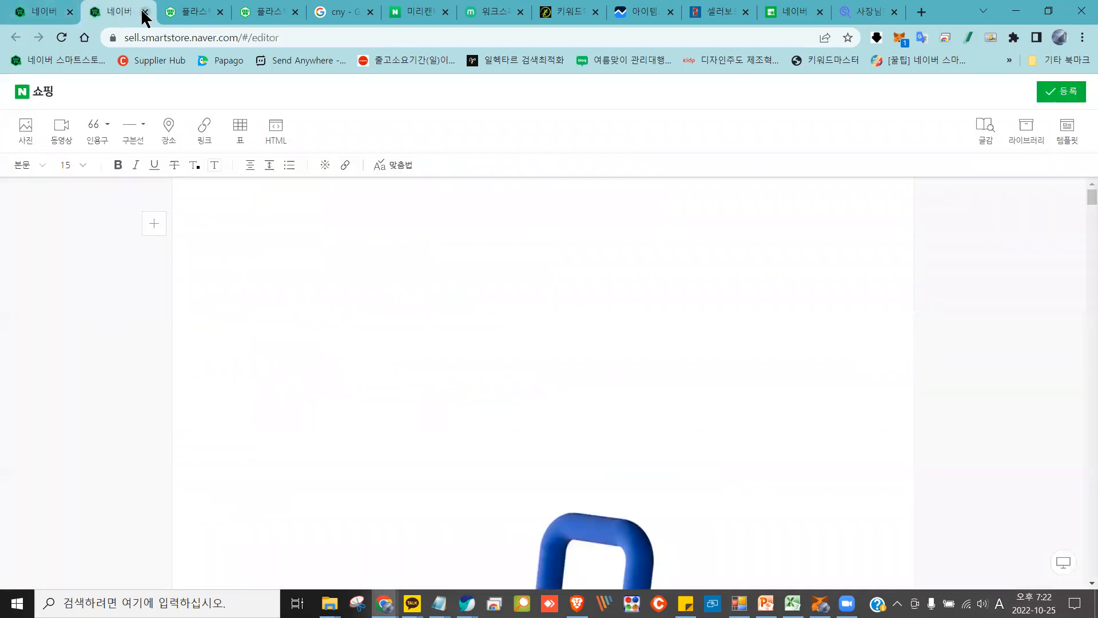
left_click(17, 12)
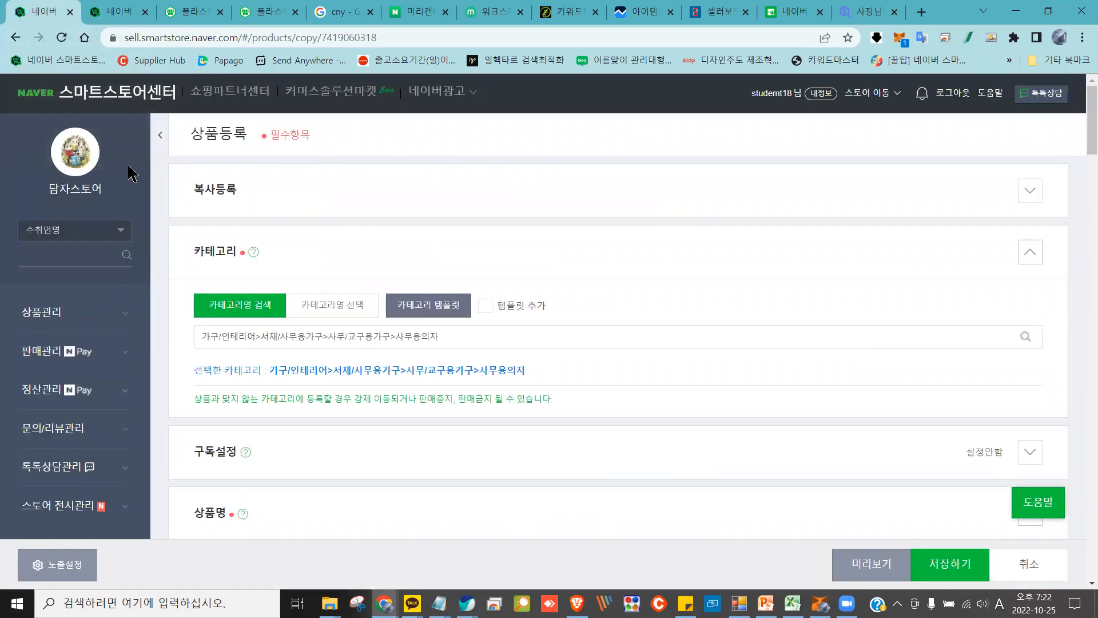
Discard the draft and copy the first on-sale (판매중) plastic chair product into a new listing
left_click(104, 91)
left_click(626, 136)
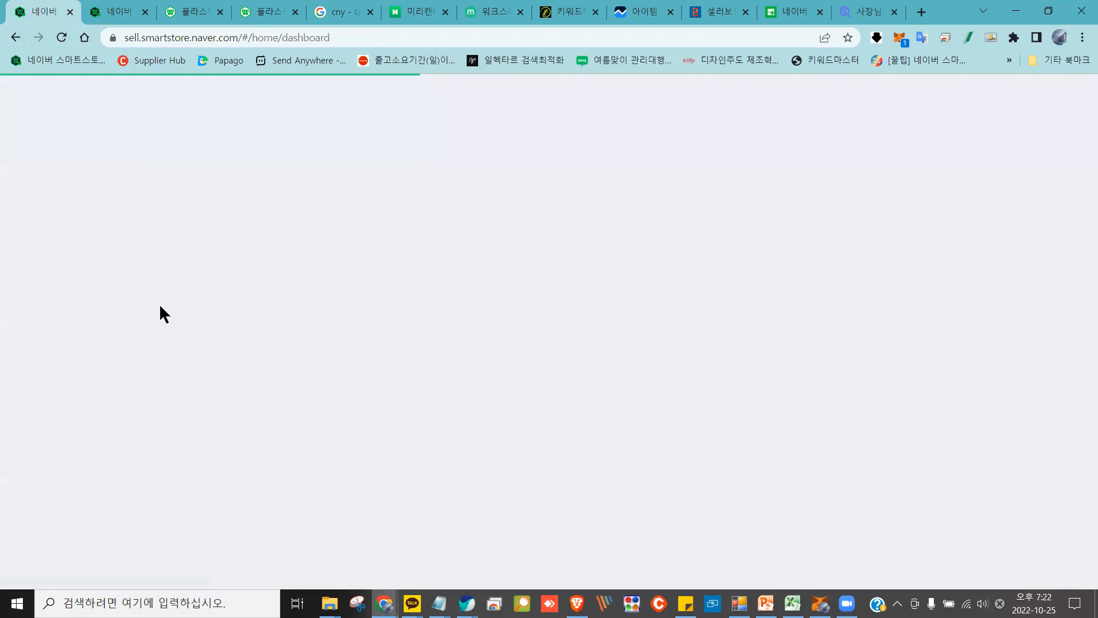
left_click(46, 309)
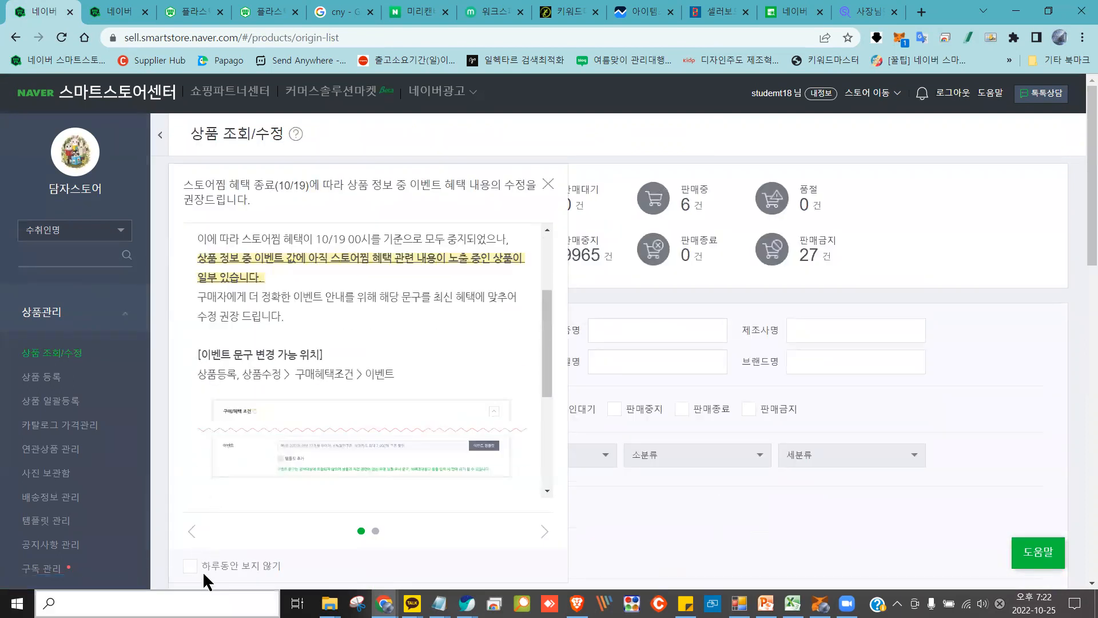
scroll(200, 515, "down", 6)
left_click(189, 209)
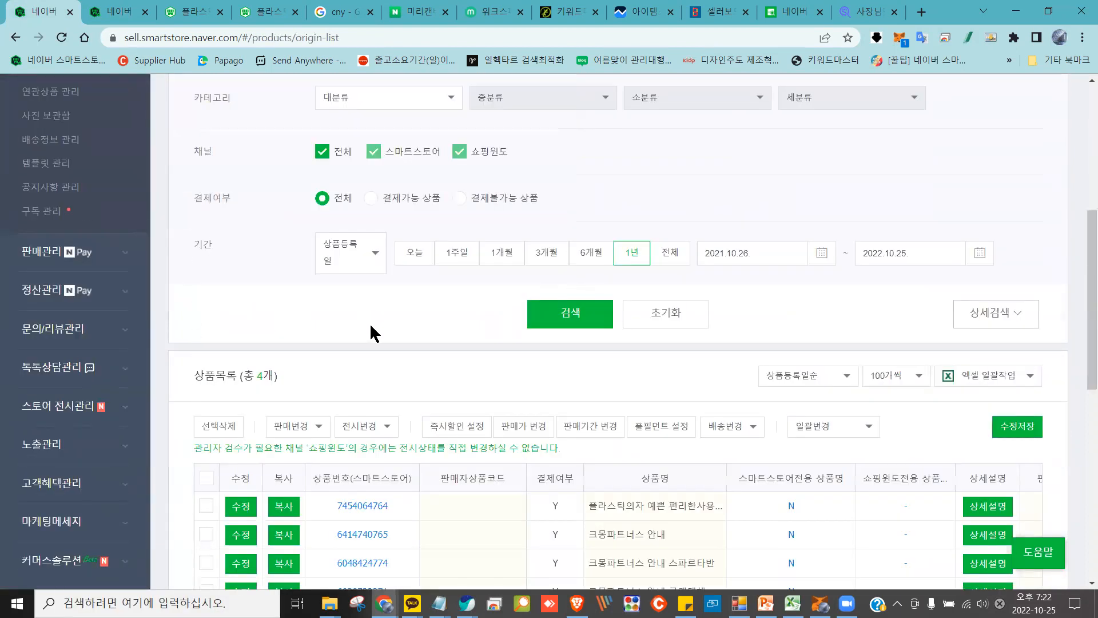
scroll(372, 326, "up", 10)
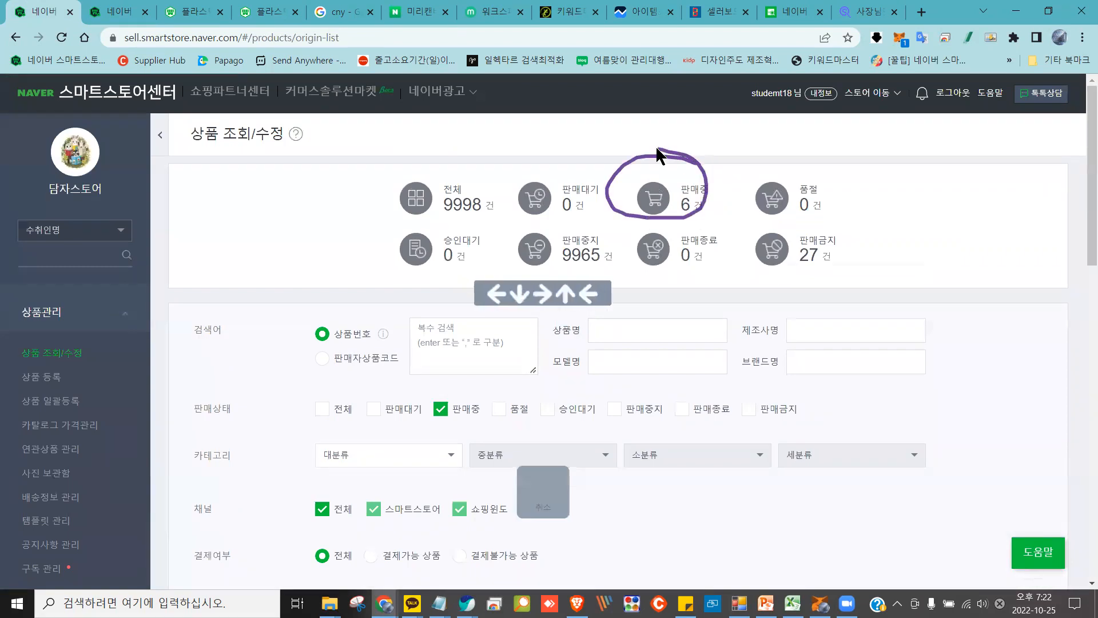
left_click(653, 199)
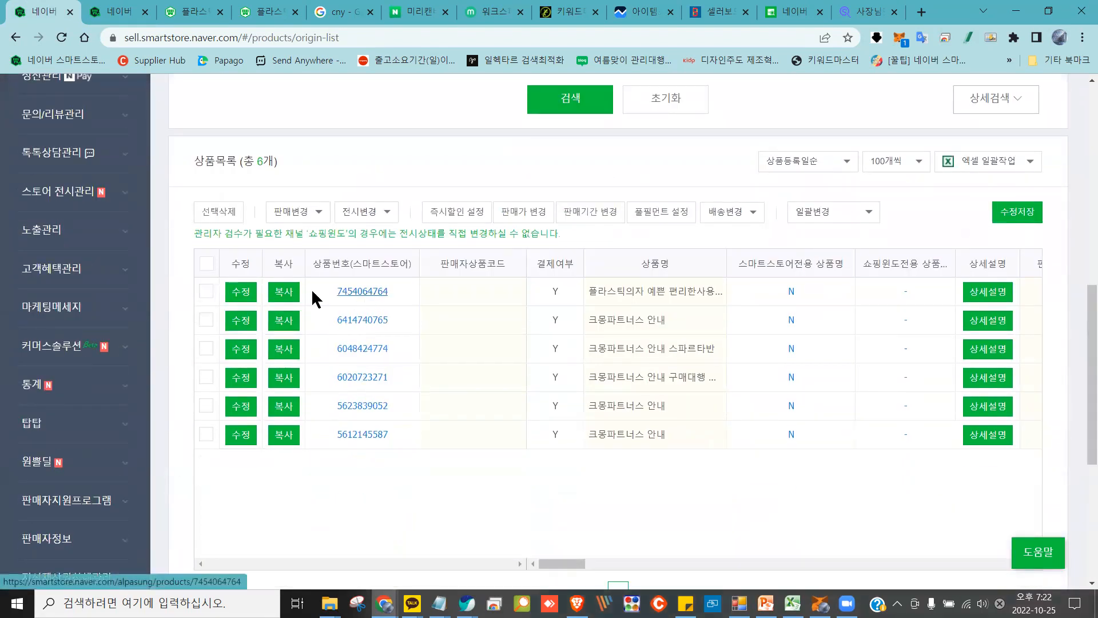
left_click(284, 293)
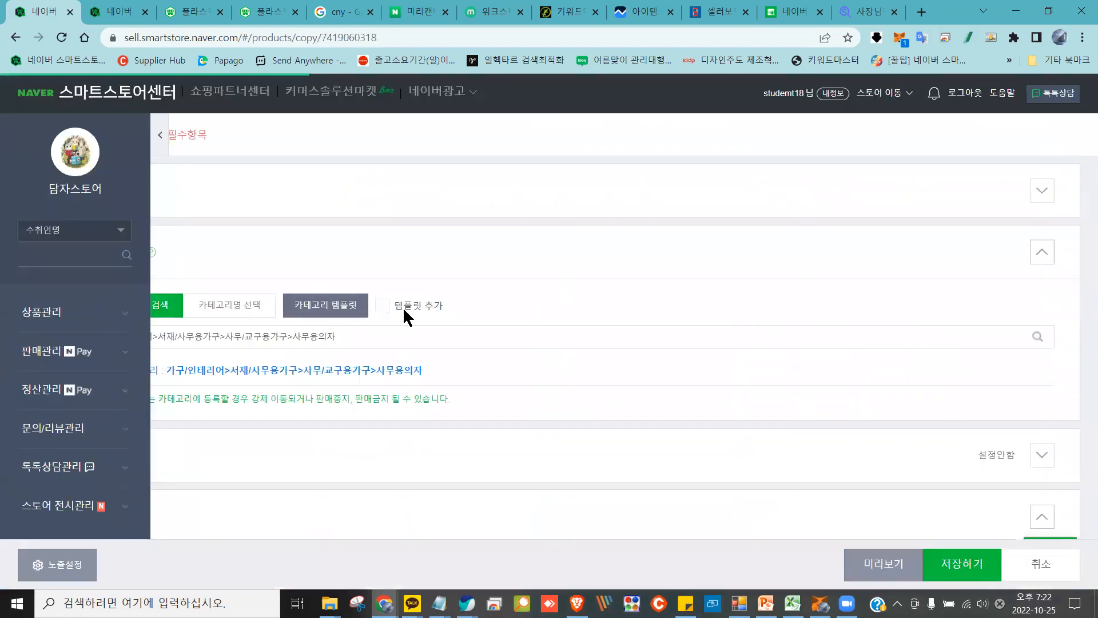
Dismiss the KC certification notice and delete the copied product name
left_click(570, 233)
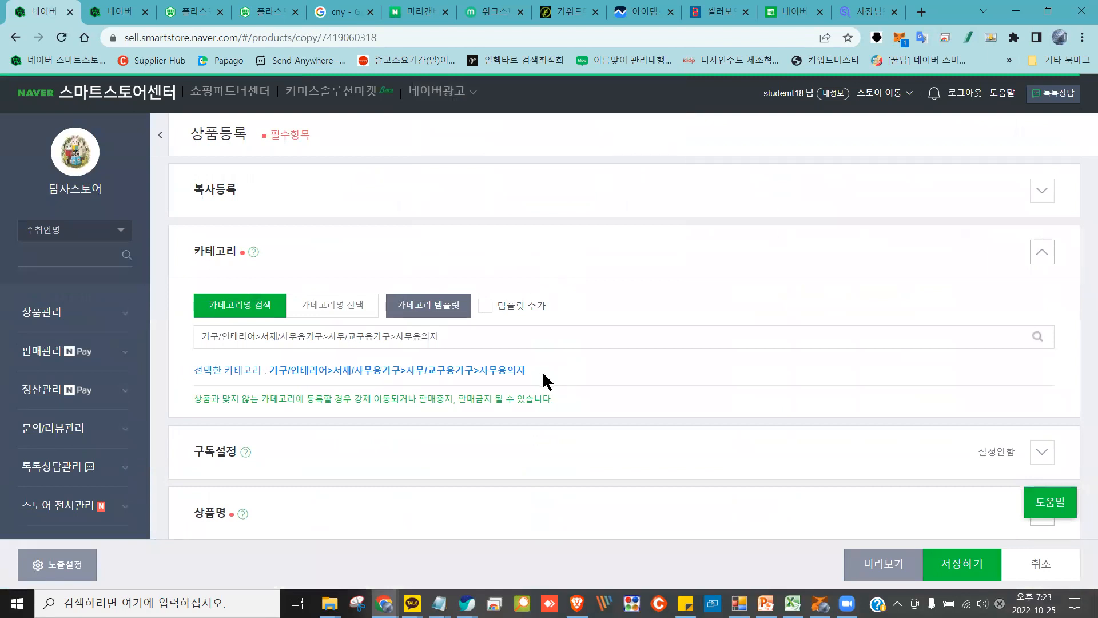
scroll(534, 370, "down", 1)
scroll(536, 378, "down", 2)
triple_click(206, 351)
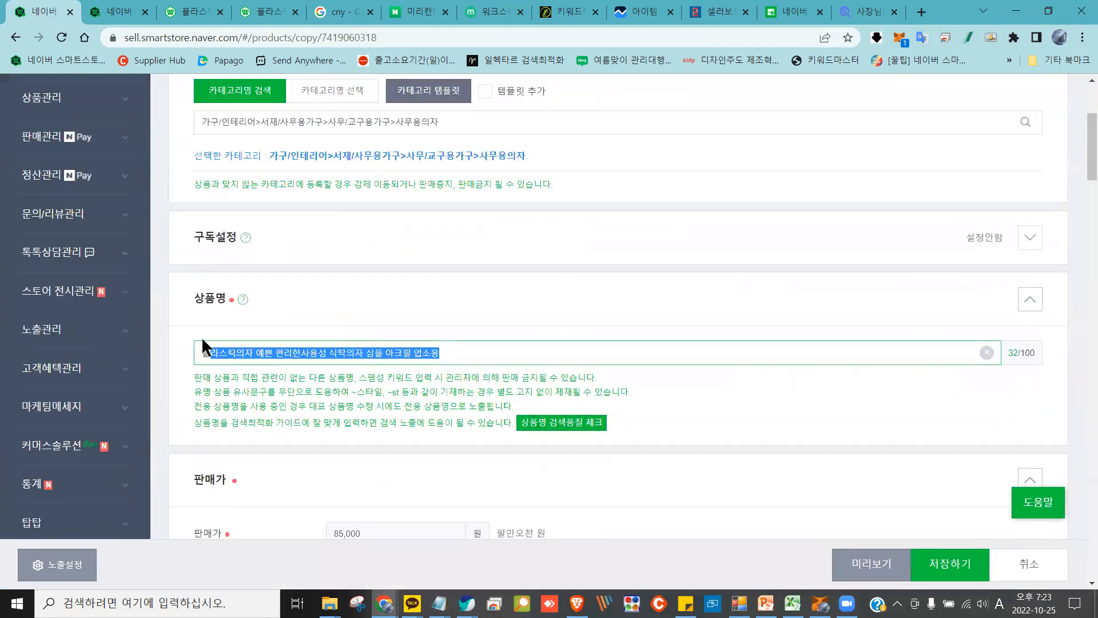
key("BackSpace")
Remove the 대표이미지 and four 추가이미지, close the upload popup, and shrink the window
scroll(208, 332, "down", 5)
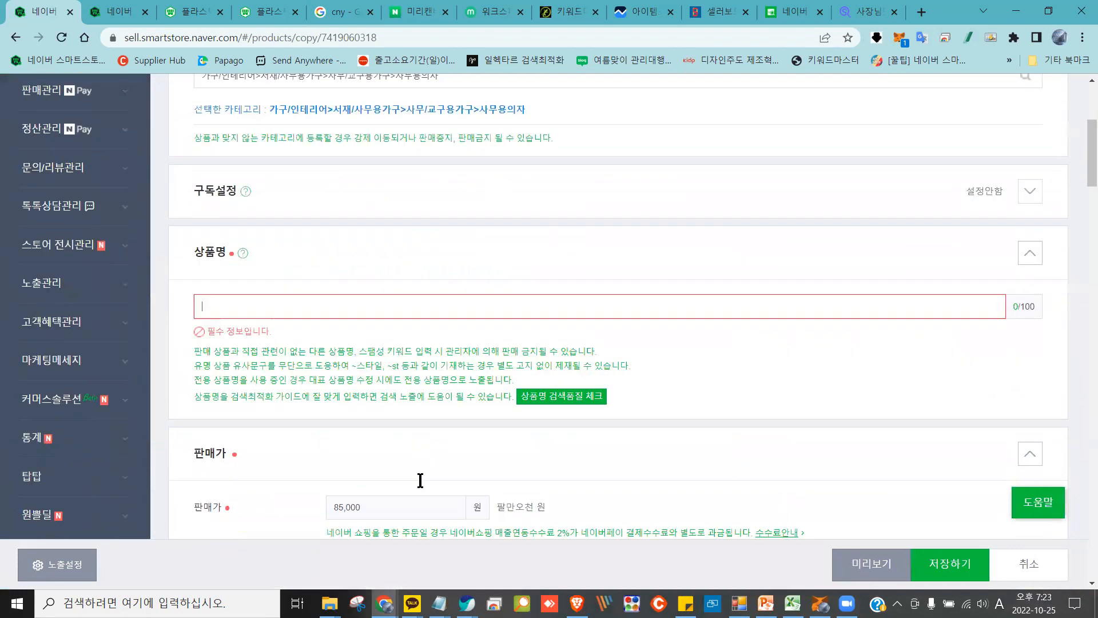
scroll(261, 265, "down", 8)
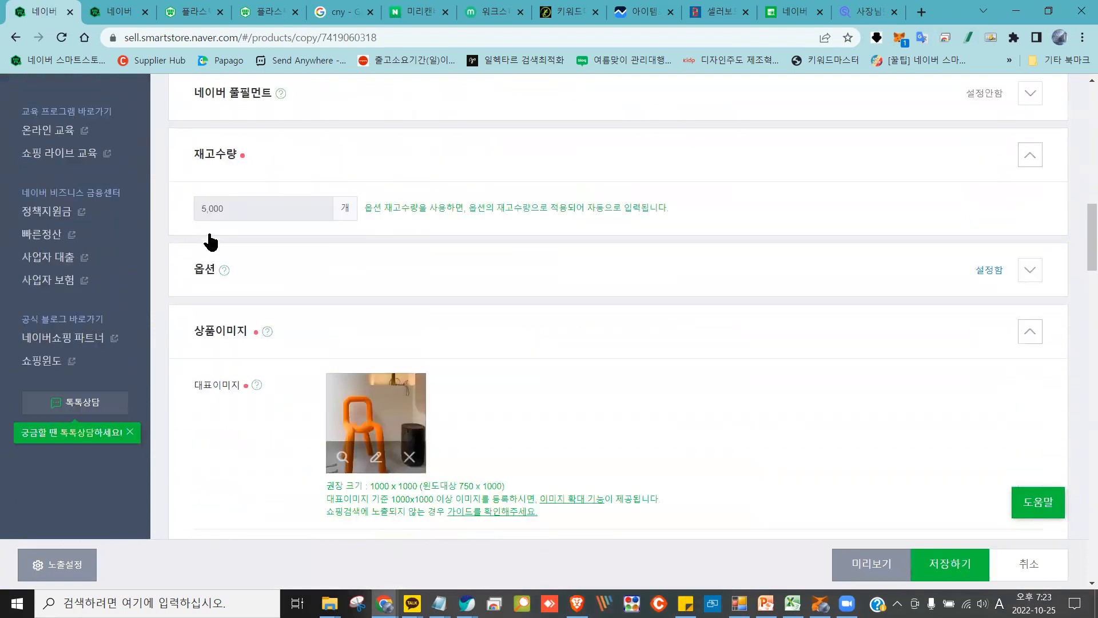
left_click(409, 151)
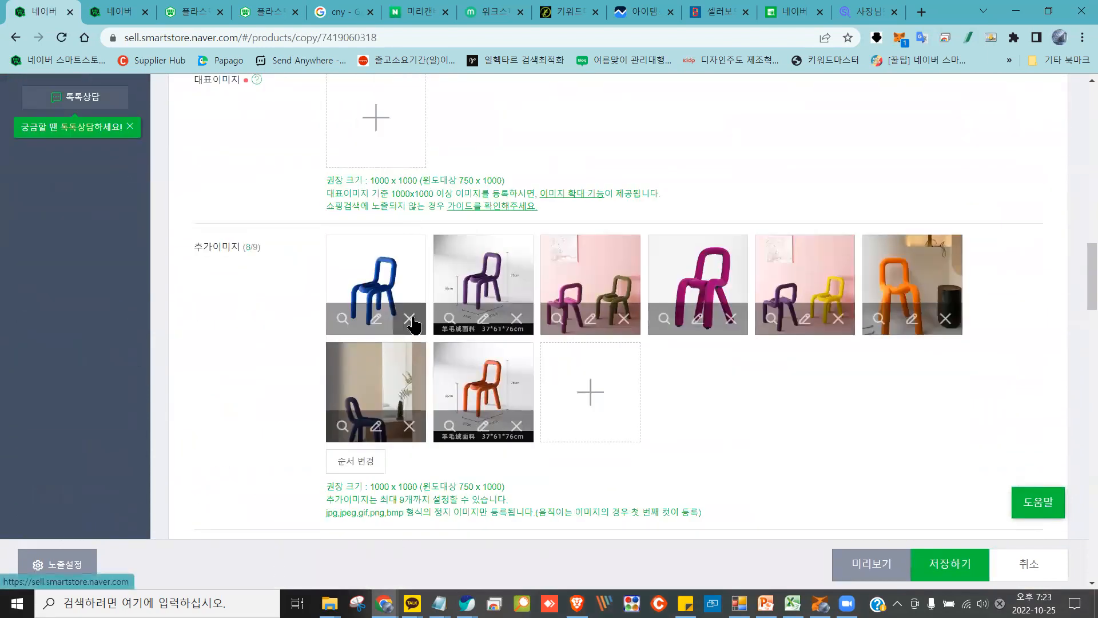
left_click(409, 318)
left_click(409, 318)
left_click(409, 318)
left_click(409, 318)
left_click(409, 318)
left_click(409, 318)
left_click(409, 318)
left_click(409, 318)
left_click(410, 318)
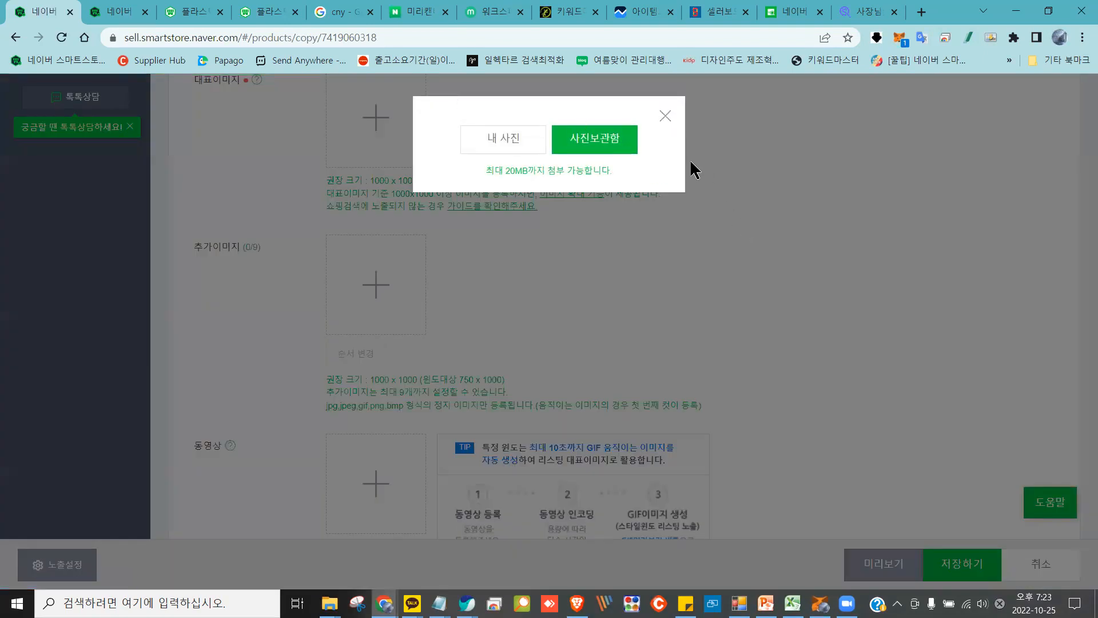
left_click(665, 118)
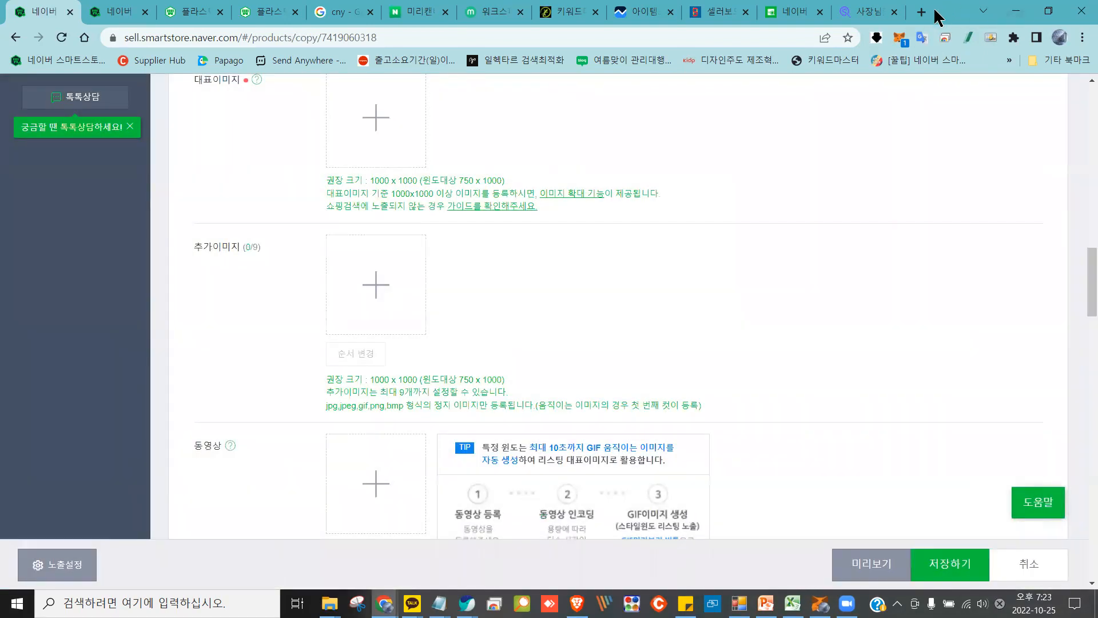
left_click(1049, 10)
Maximize and browse the Tmall elephant-leg lounge chair page (¥368.00–568.00), then launch Connect
left_click(784, 25)
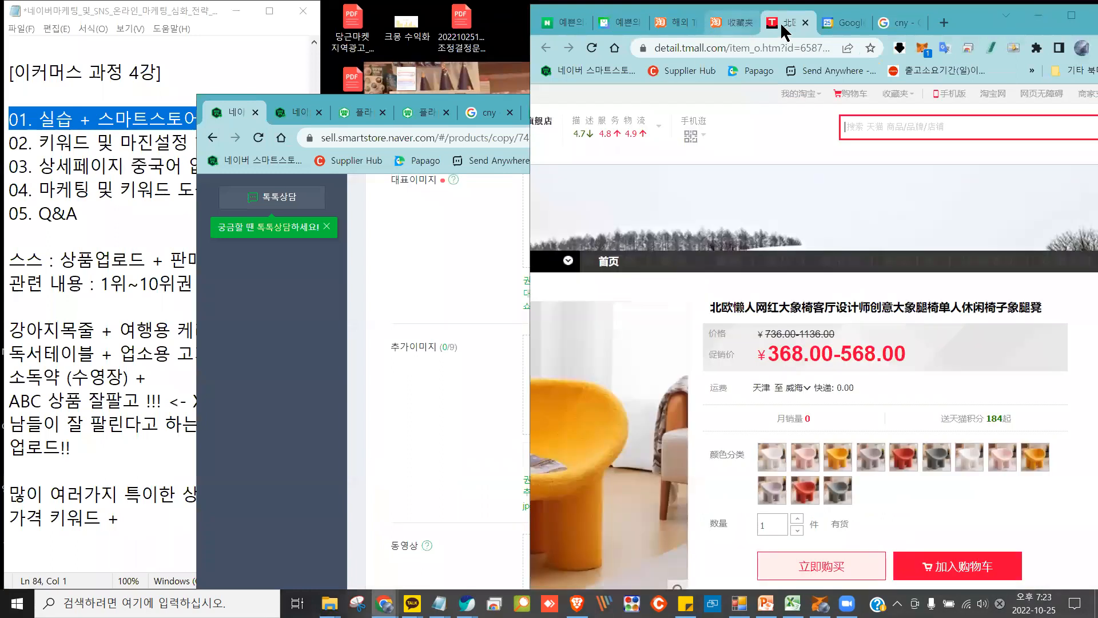
double_click(963, 21)
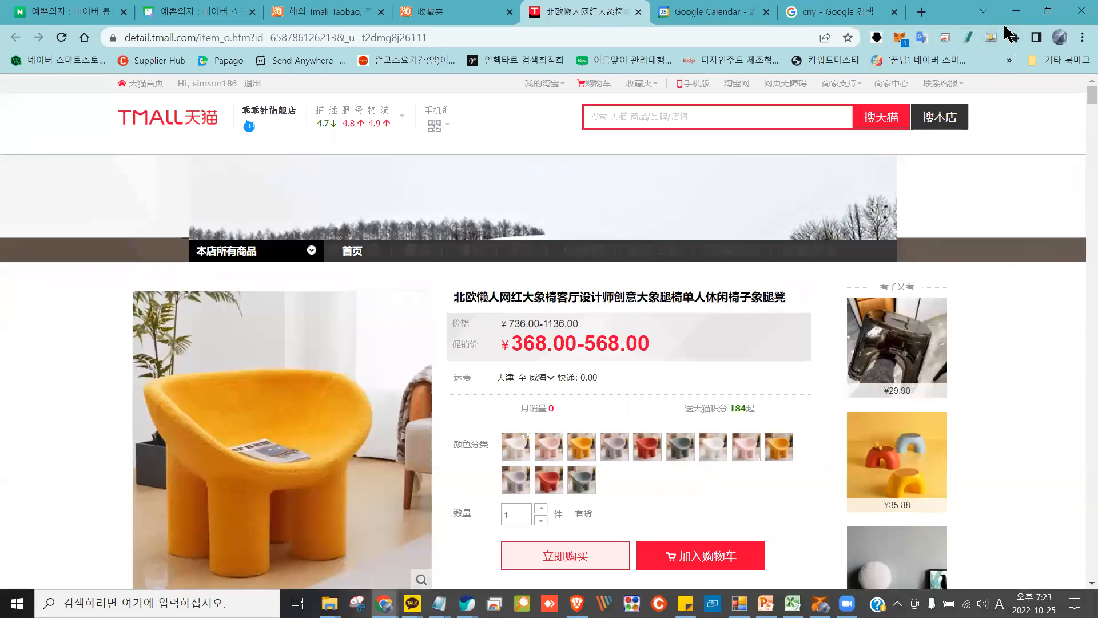
right_click(1013, 368)
left_click(1023, 451)
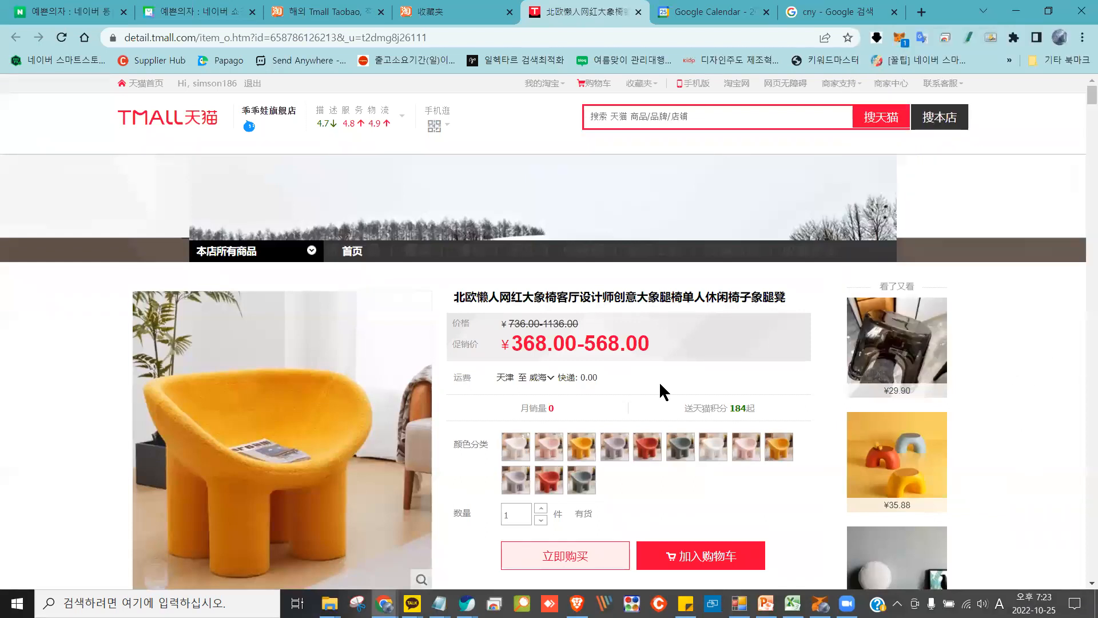
scroll(659, 381, "down", 15)
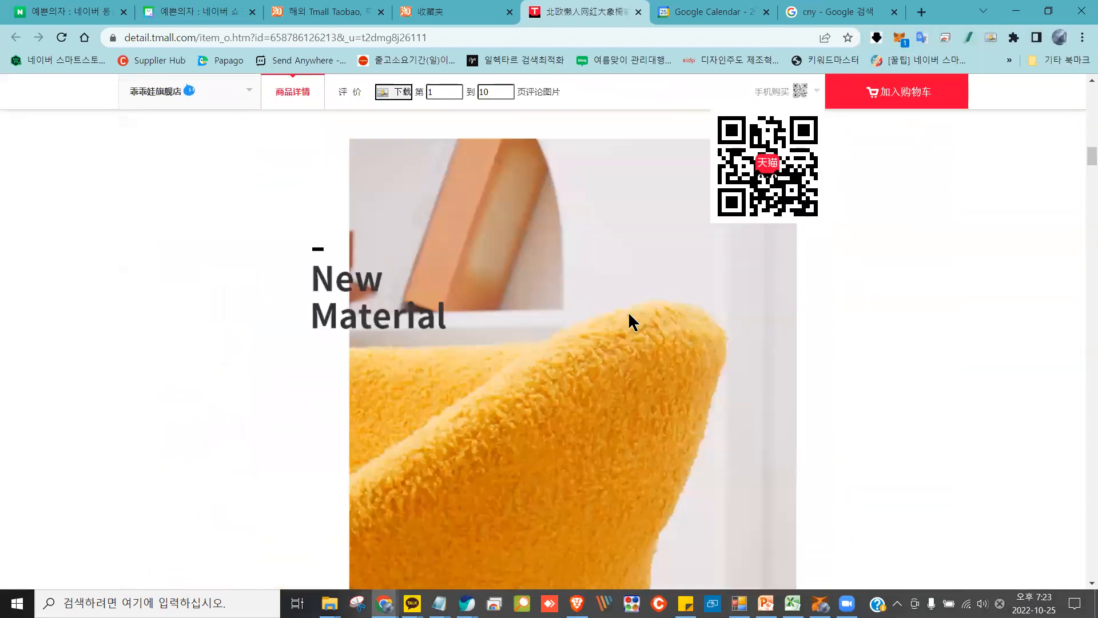
scroll(652, 286, "up", 15)
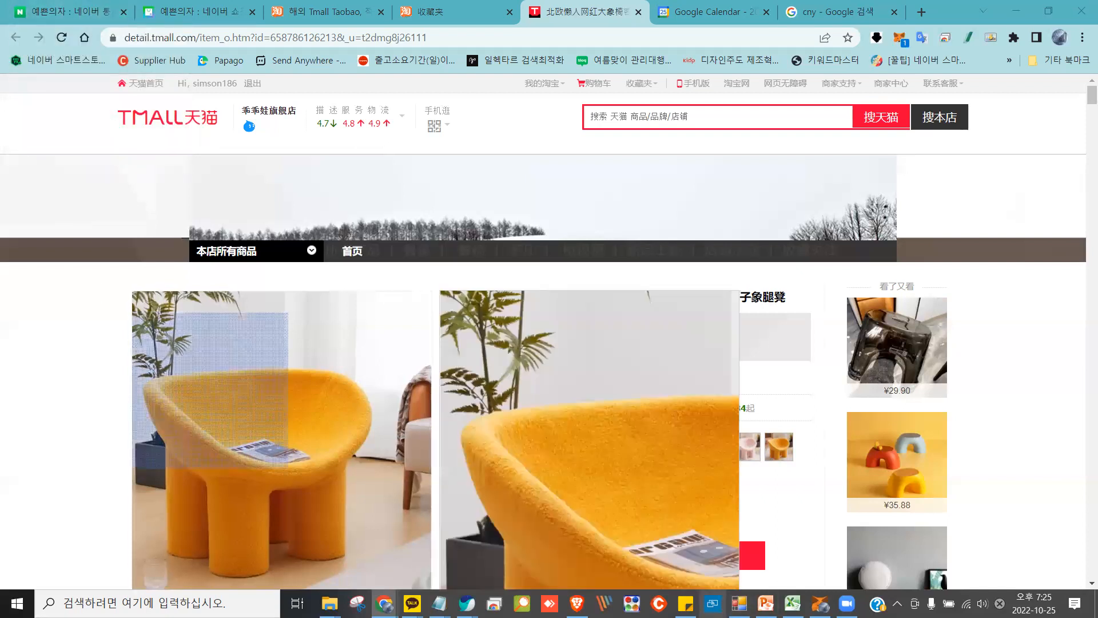
left_click(712, 603)
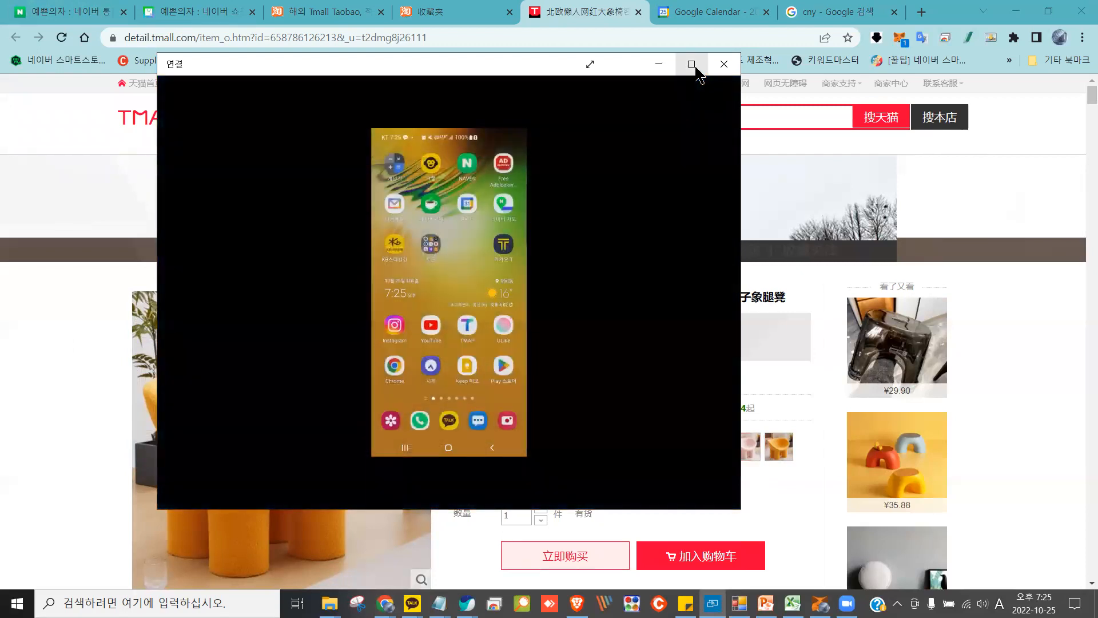
Maximize the mirrored phone, launch Taobao, and scroll the 更多相似宝贝 candle and lamp list
left_click(694, 65)
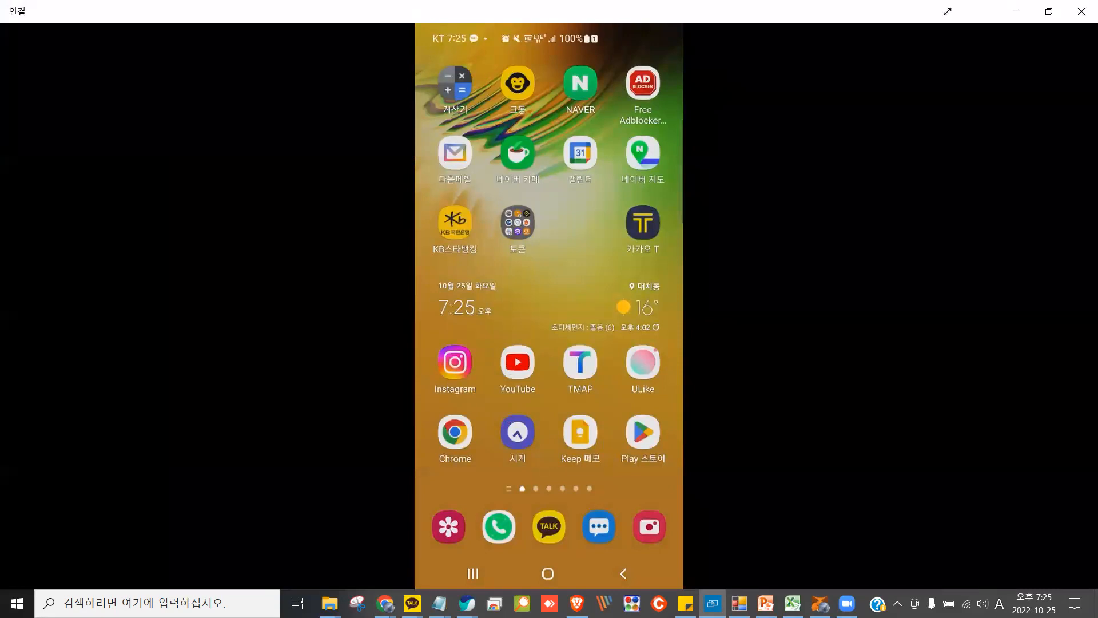
left_click(454, 292)
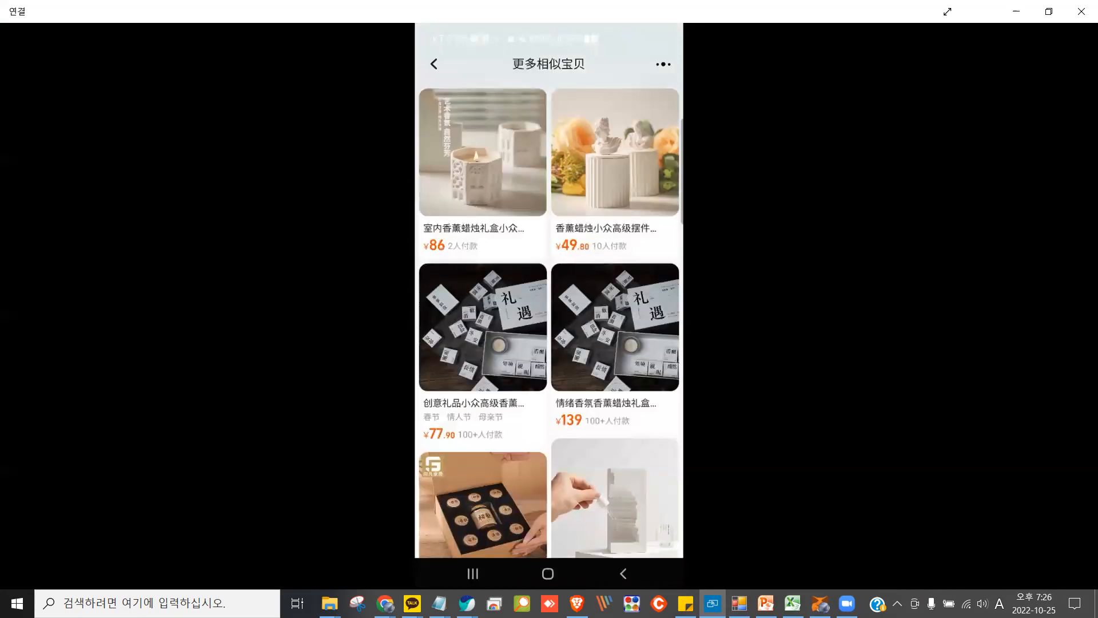
scroll(549, 321, "down", 10)
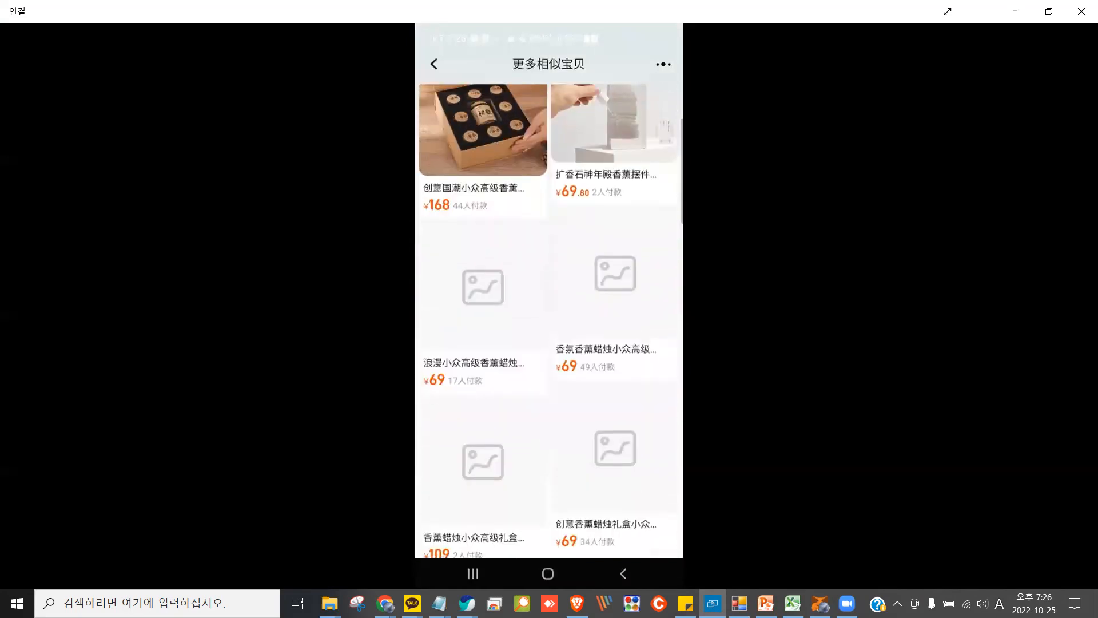
scroll(550, 320, "down", 2)
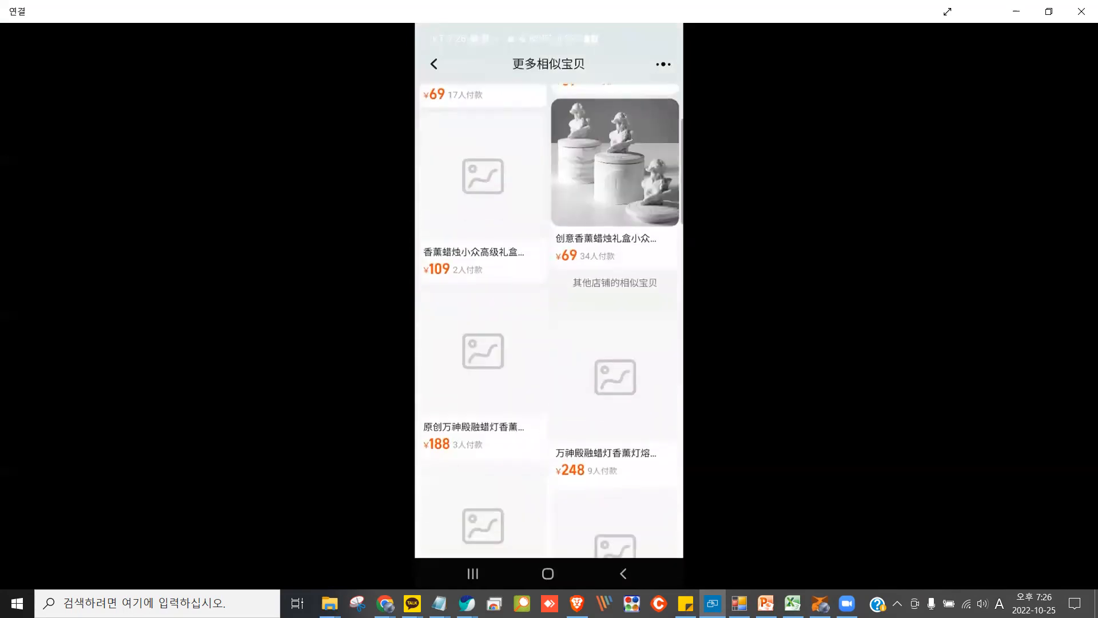
scroll(550, 321, "down", 2)
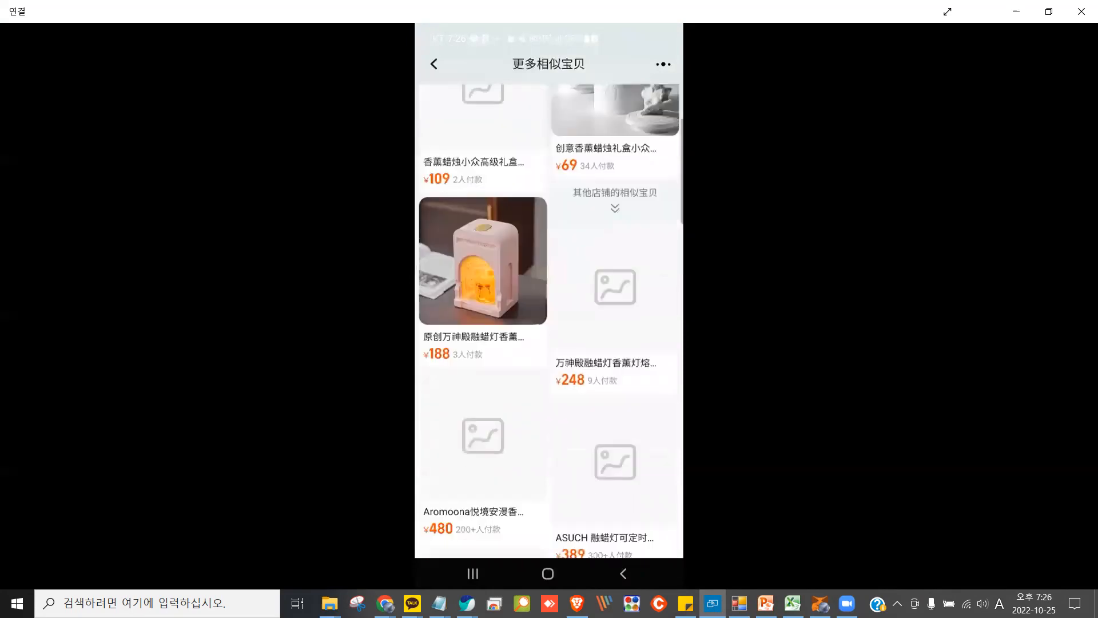
scroll(549, 320, "down", 3)
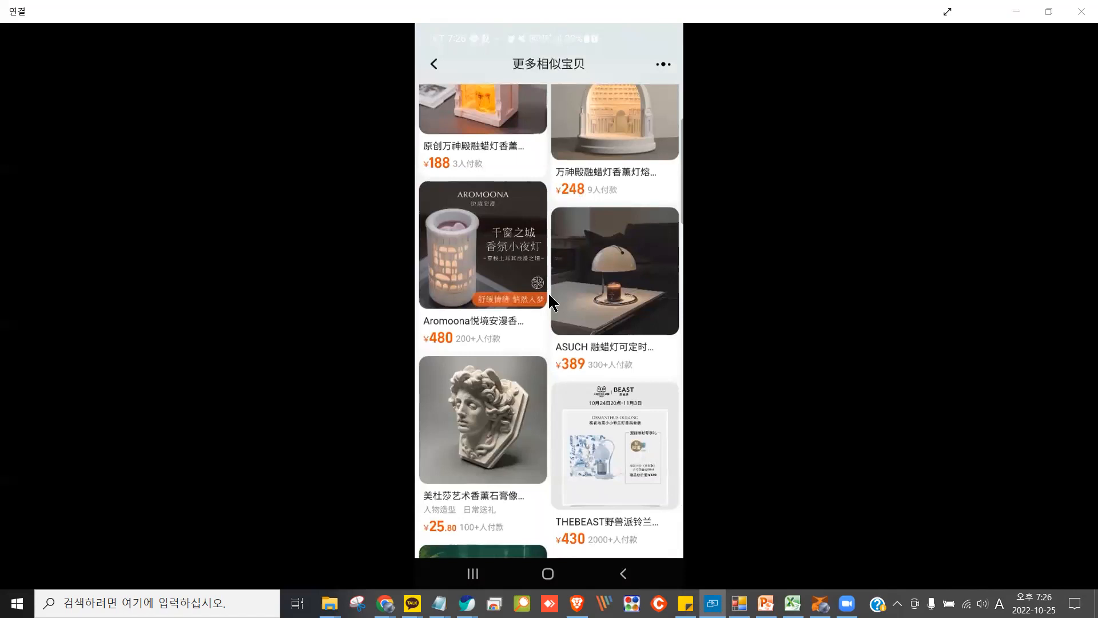
key("alt+Tab")
key("alt+Tab")
key("alt+Tab")
key("alt+Tab")
key("alt+Tab")
key("alt+Tab")
key("alt+Tab")
key("alt+Tab")
key("alt+Tab")
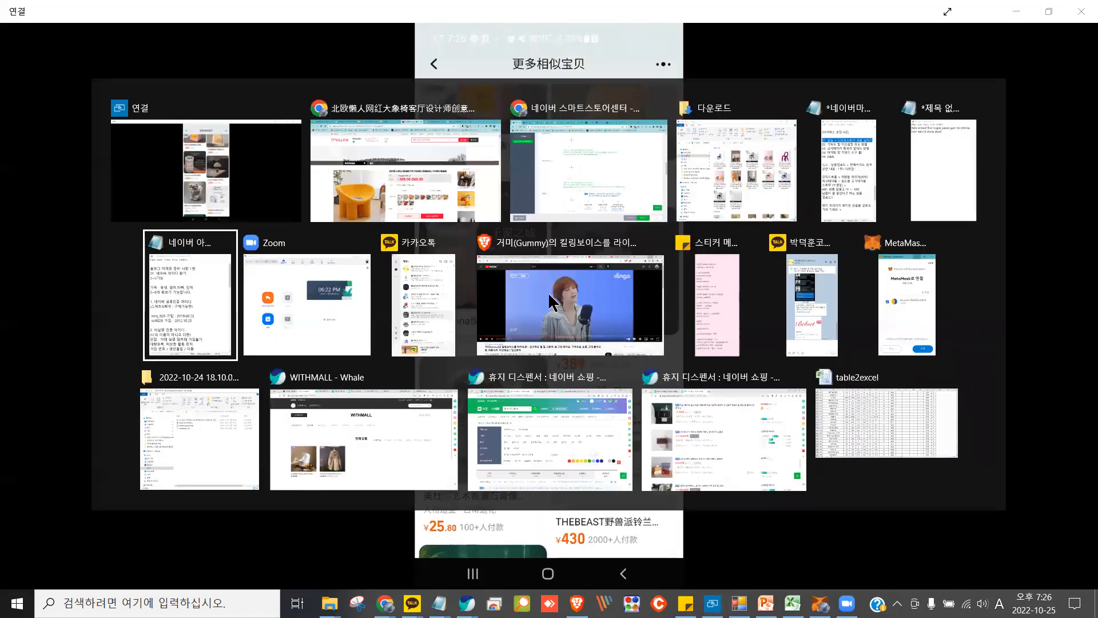
key("alt+Tab")
key("alt+Tab")
key("alt+Tab")
key("alt+Tab")
key("alt+Tab")
key("alt+Tab")
key("alt+Tab")
key("alt+Tab")
key("alt+Tab")
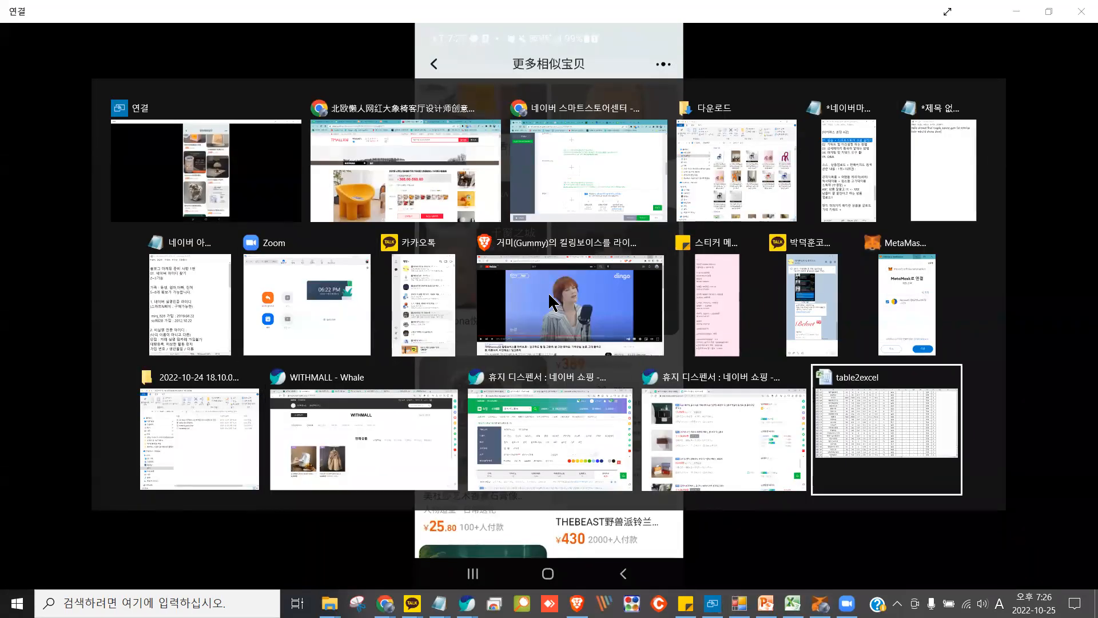
key("alt+Tab")
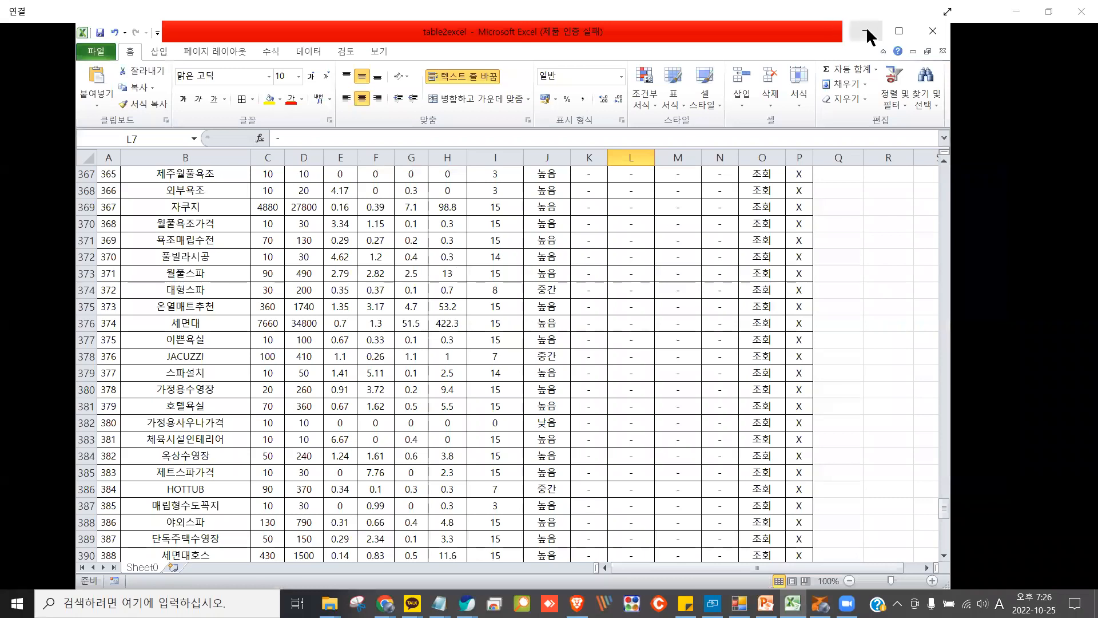
key("alt+Tab")
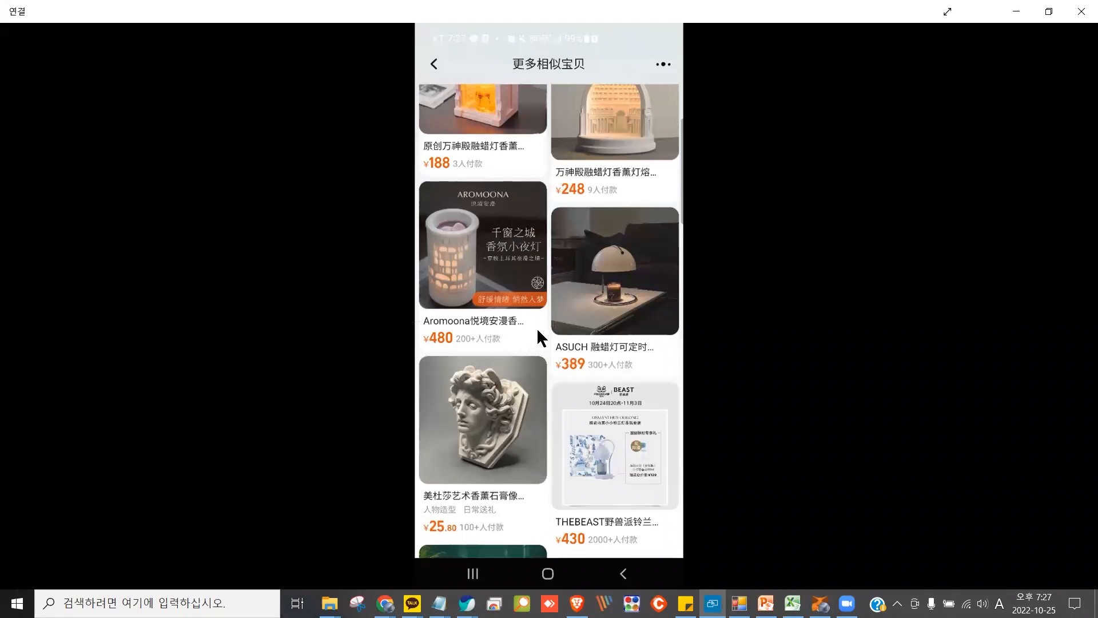
Scroll the Taobao similar-items list on the mirrored phone and open the DREAMER 弥花宇宙 product
scroll(544, 330, "down", 3)
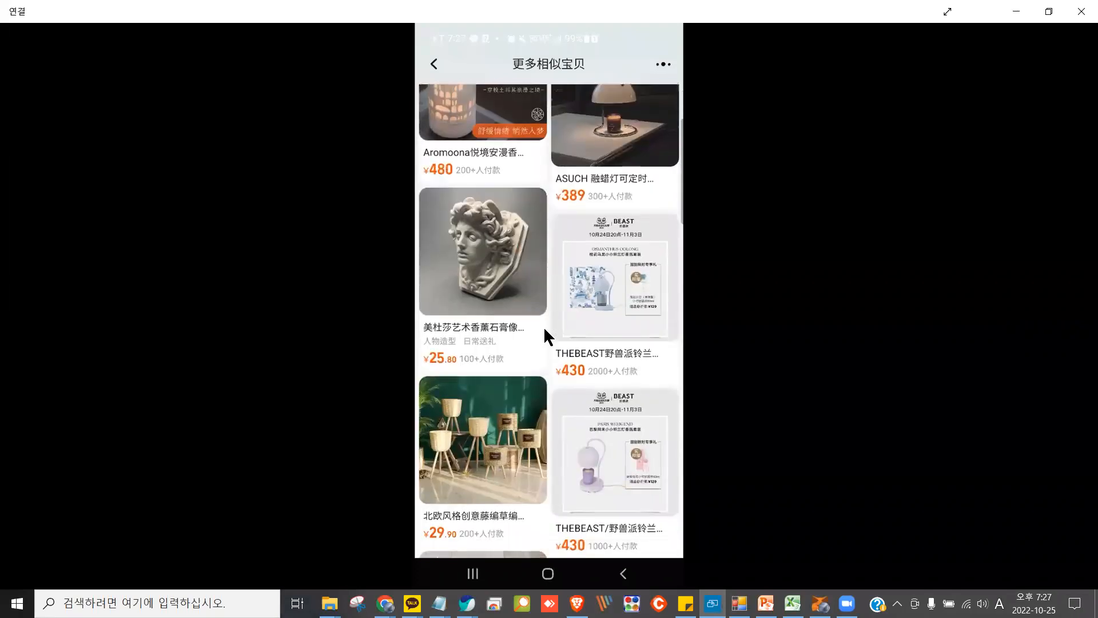
scroll(544, 330, "down", 8)
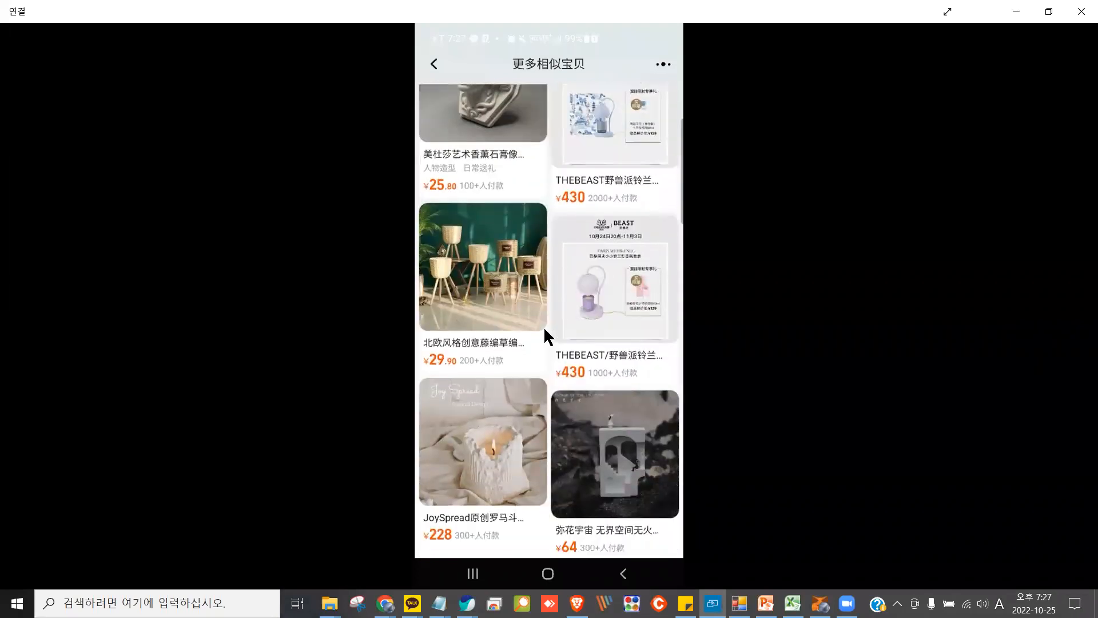
scroll(544, 331, "down", 5)
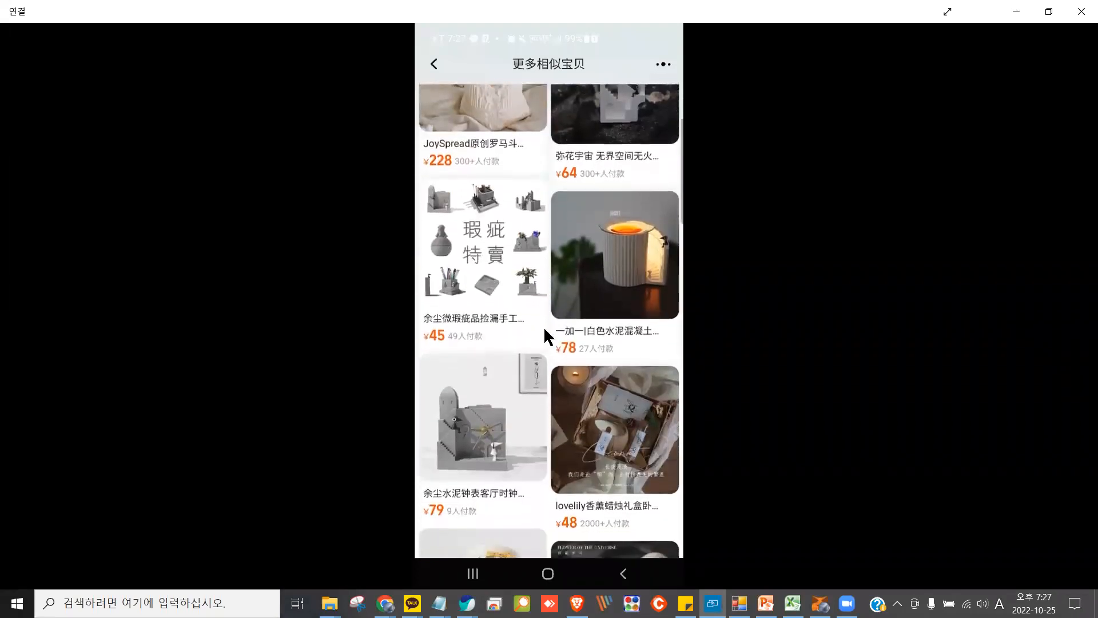
scroll(544, 330, "down", 3)
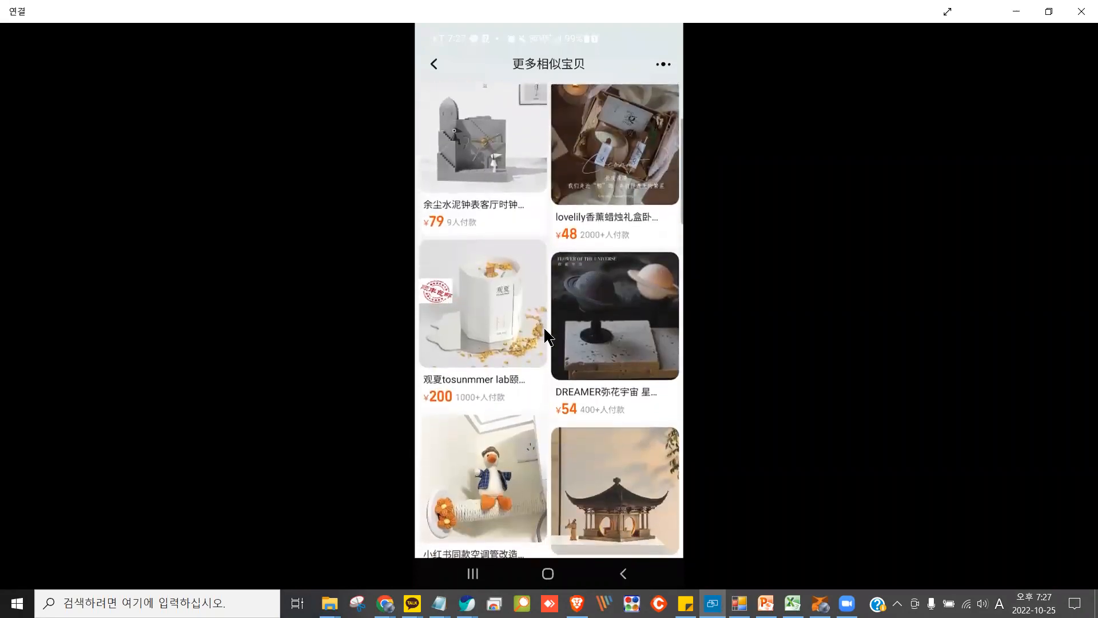
left_click(545, 330)
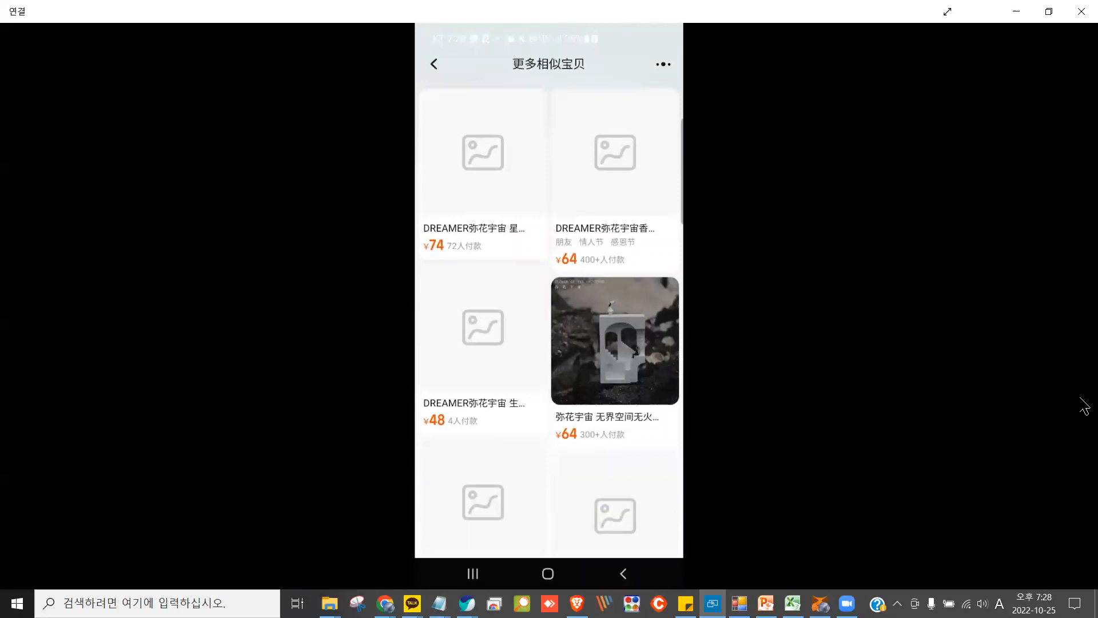
Reload Taobao 收藏夹 to show 531 items with DREAMER 弥花宇宙 up front, then minimise Chrome
left_click(1016, 12)
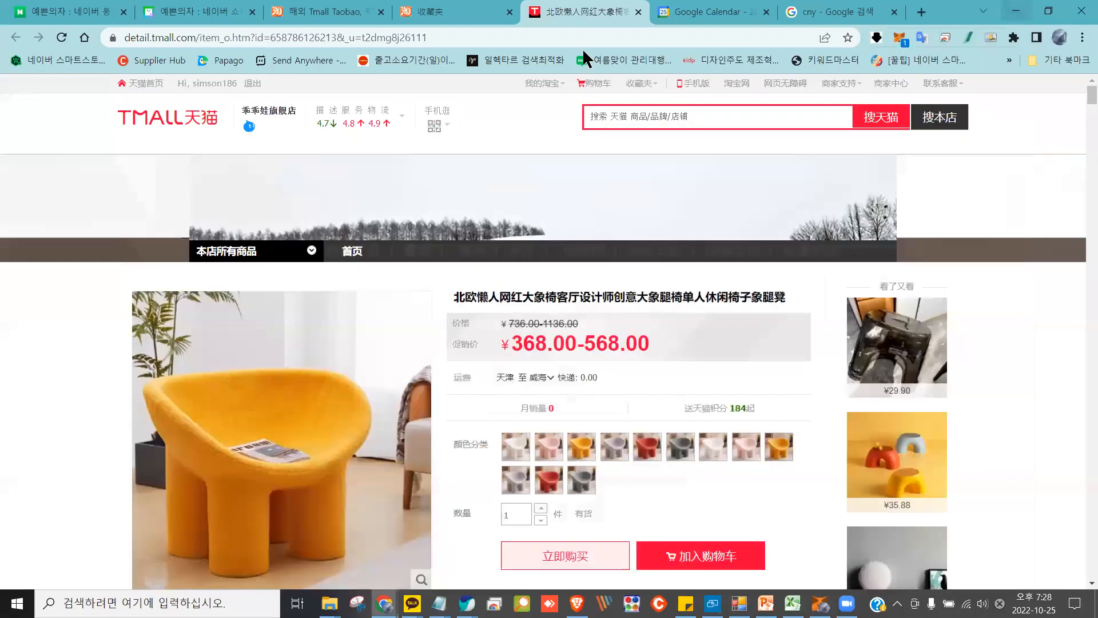
left_click(422, 11)
scroll(504, 229, "up", 5)
scroll(503, 229, "up", 5)
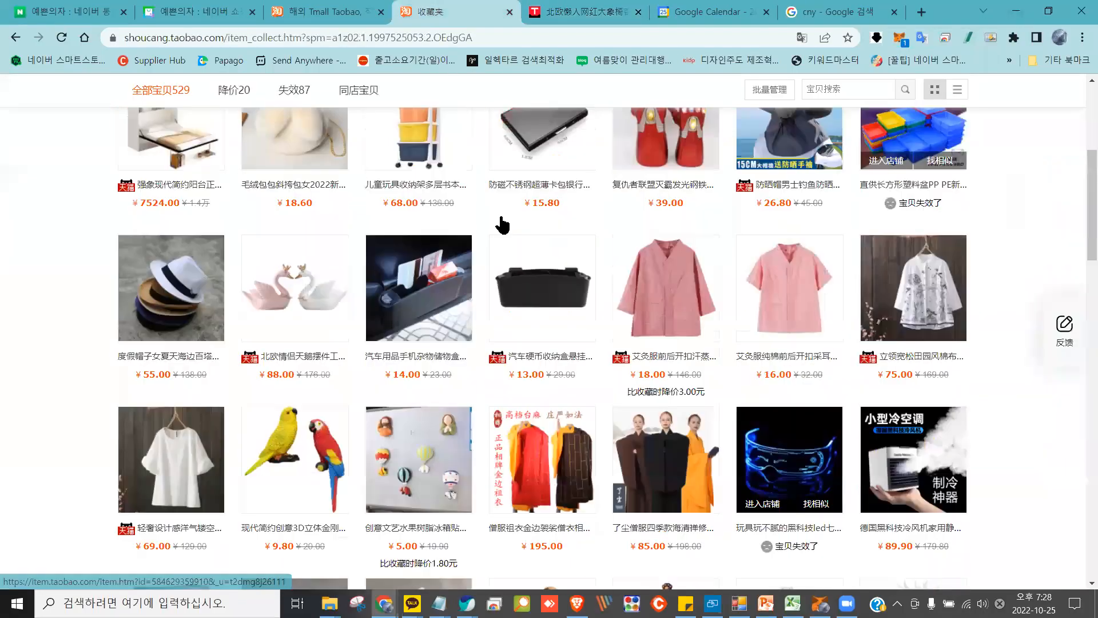
scroll(506, 223, "up", 3)
mouse_move(691, 105)
left_mouse_down()
mouse_move(730, 78)
mouse_move(665, 90)
mouse_move(689, 103)
mouse_move(704, 91)
left_mouse_up()
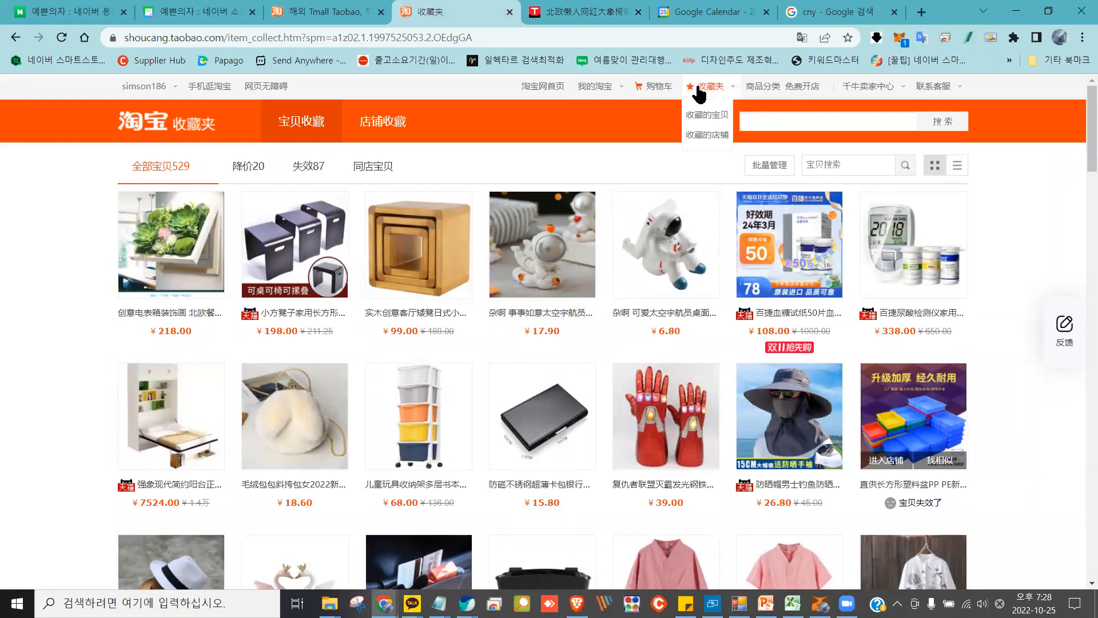
left_click(706, 91)
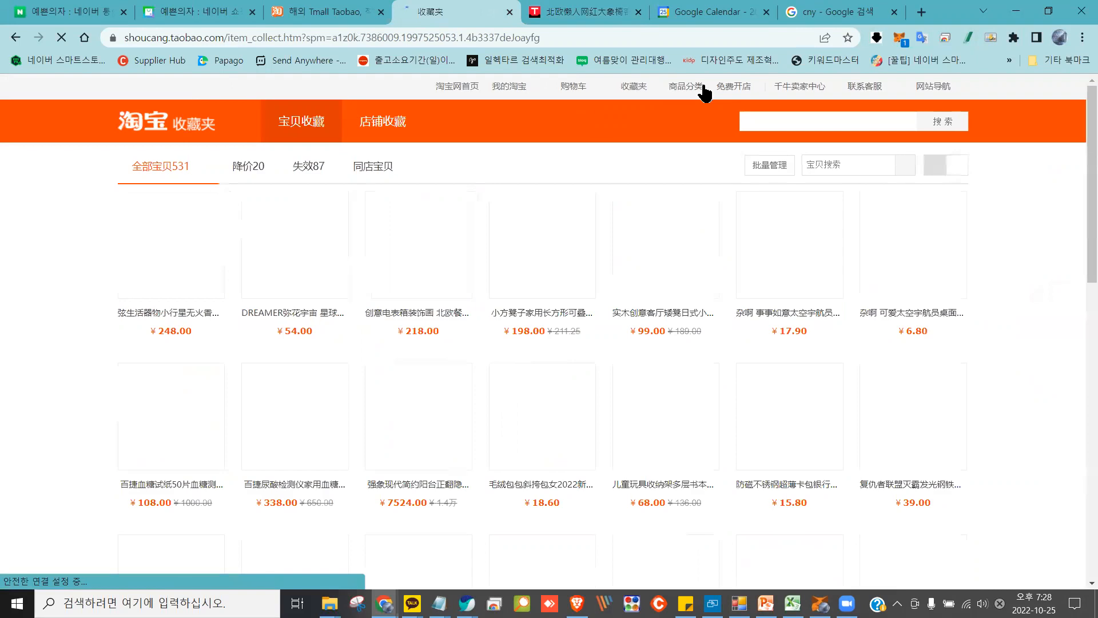
mouse_move(200, 190)
left_mouse_down()
mouse_move(135, 209)
mouse_move(172, 334)
mouse_move(249, 184)
mouse_move(347, 226)
mouse_move(289, 326)
mouse_move(221, 206)
mouse_move(161, 186)
mouse_move(131, 308)
mouse_move(240, 325)
mouse_move(349, 189)
mouse_move(221, 264)
mouse_move(111, 225)
mouse_move(252, 200)
mouse_move(261, 217)
left_mouse_up()
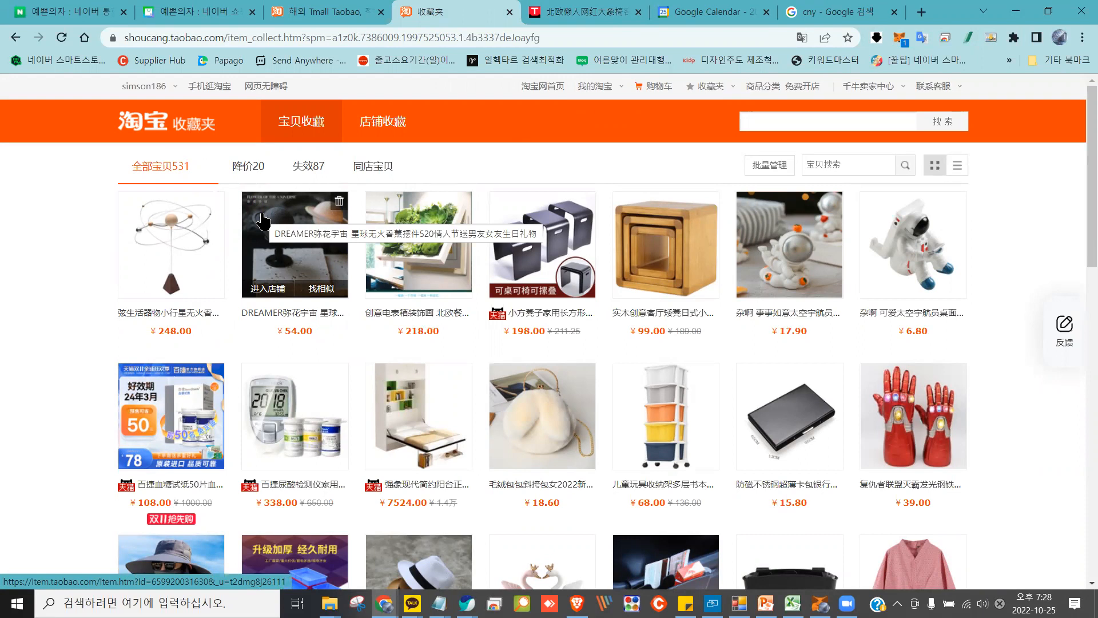
left_click(1015, 12)
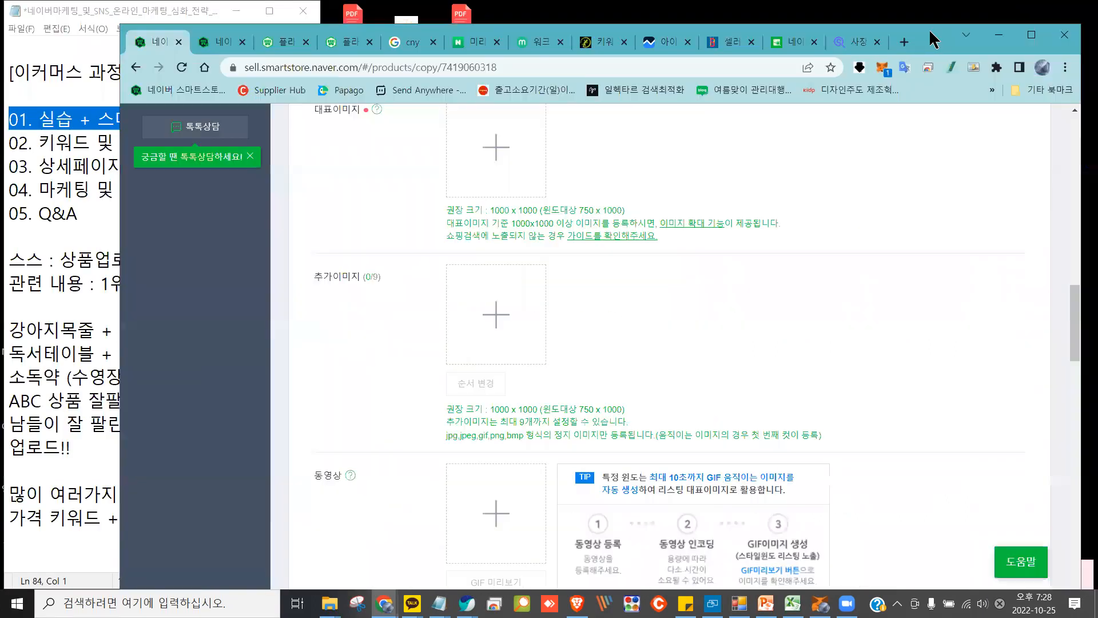
double_click(931, 36)
Scroll the copied product form to the top and close the 워크스페이스 - 미리캔버스 tab
scroll(607, 315, "up", 15)
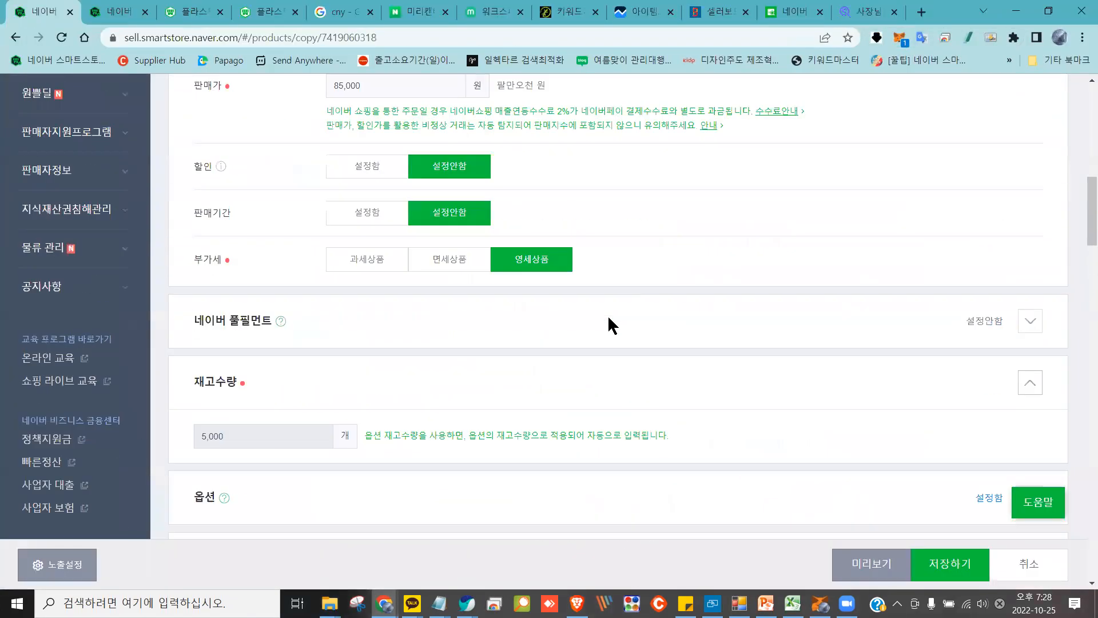
scroll(608, 318, "up", 7)
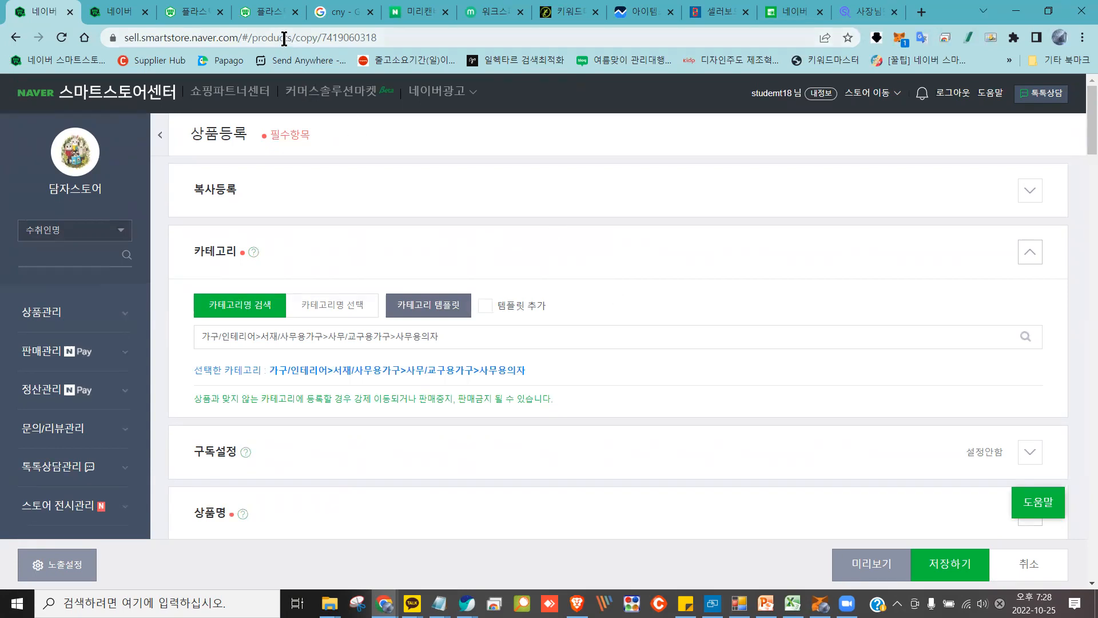
left_click(520, 12)
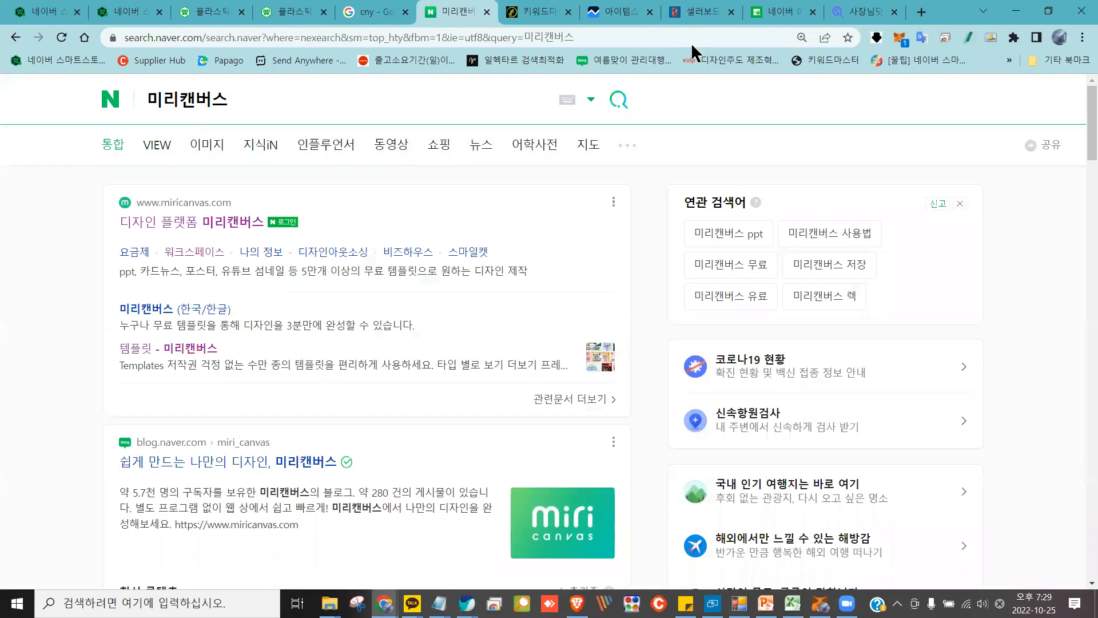
Replace the Naver search query with 우주모양 인테리어 and run the search
left_click(280, 102)
key("BackSpace")
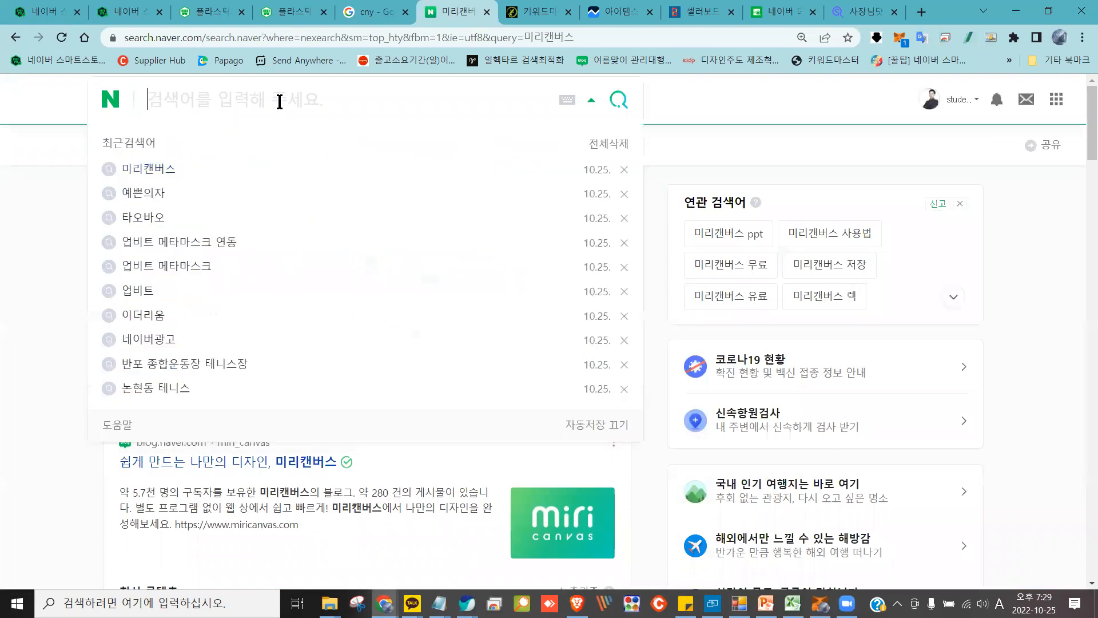
type("dn")
key("BackSpace")
key("BackSpace")
key("Hangul")
type("우주모양")
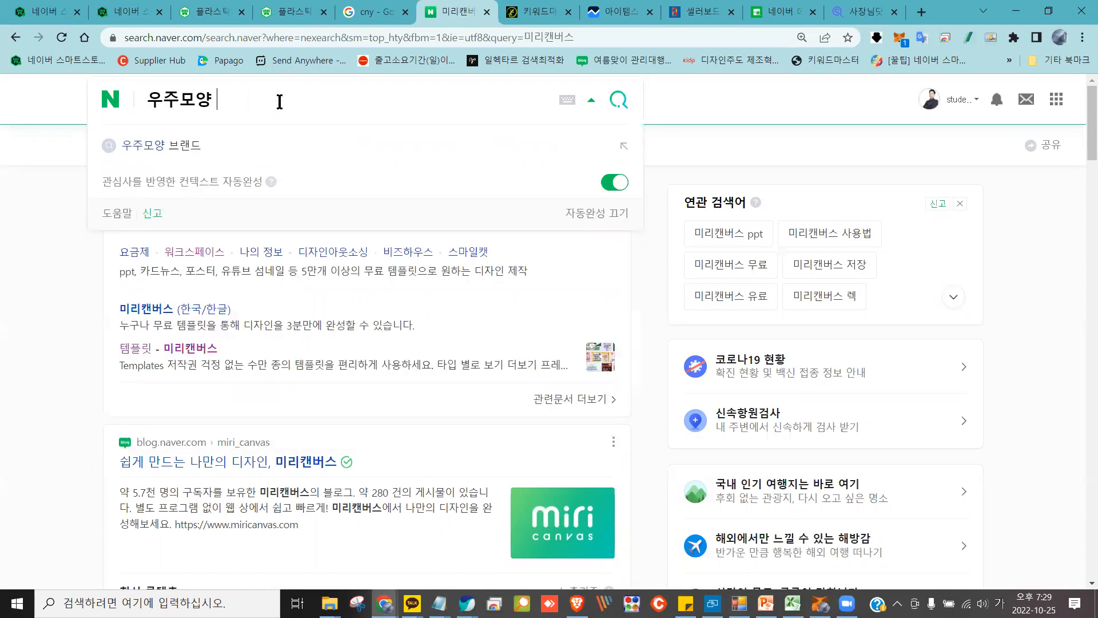
type(" 인")
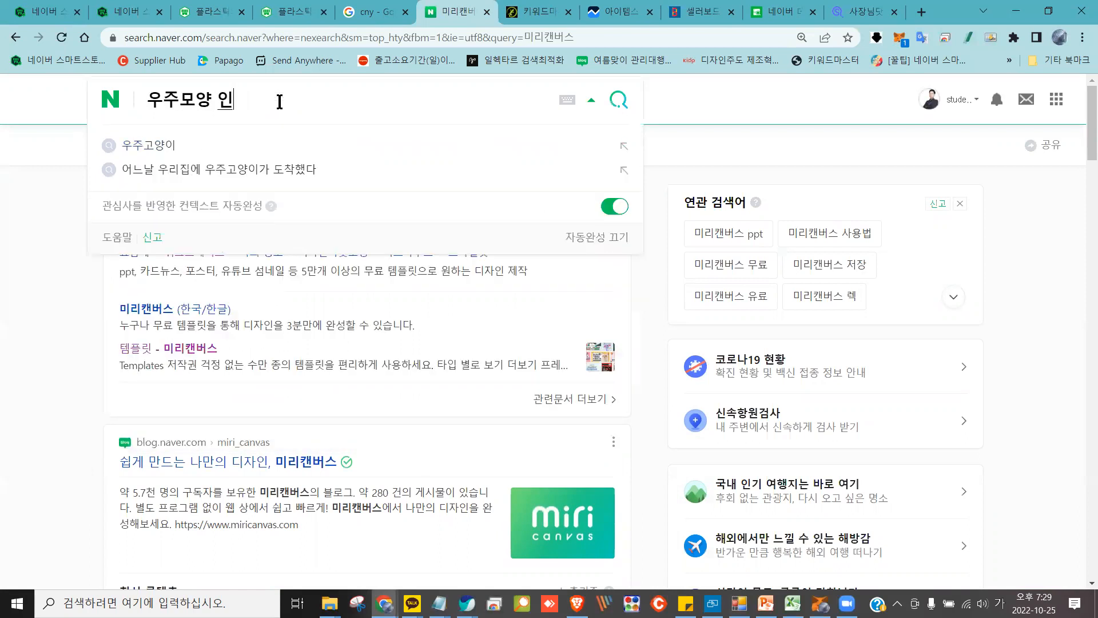
type("테리어")
key("Return")
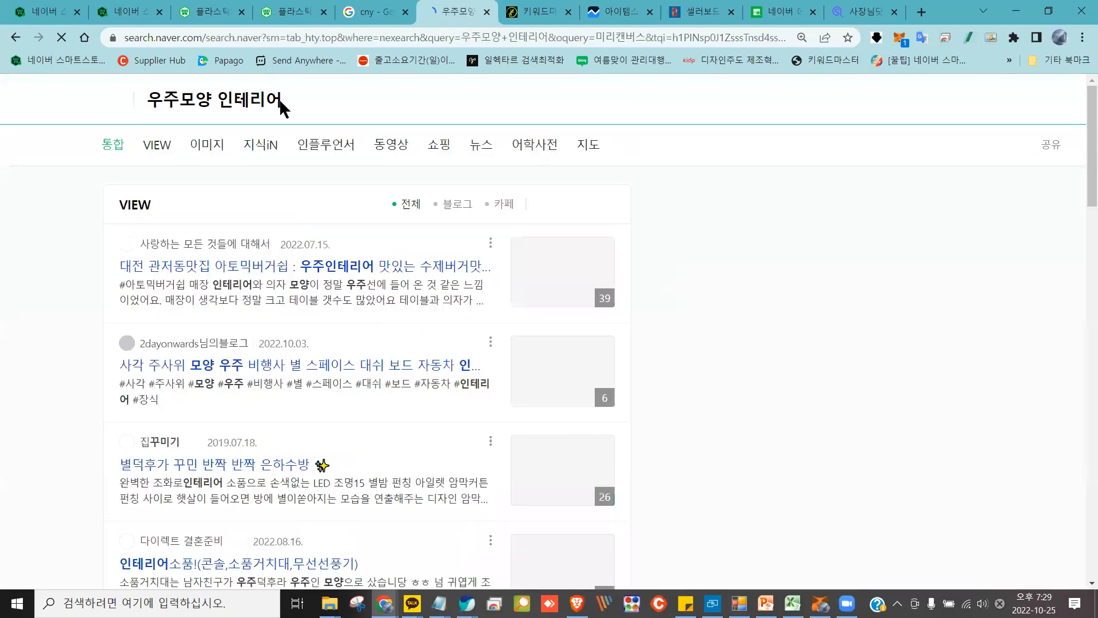
Scroll to the shopping section and open the full Naver Shopping results for 우주모양 인테리어
scroll(311, 195, "down", 15)
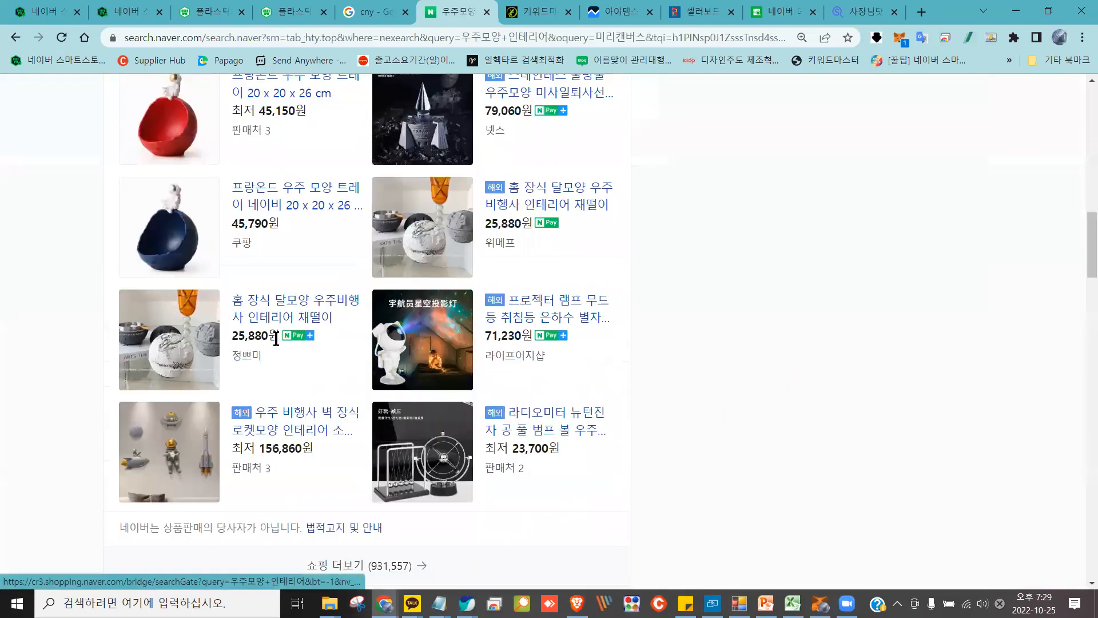
scroll(260, 297, "down", 2)
scroll(229, 254, "up", 2)
mouse_move(218, 238)
left_mouse_down()
mouse_move(120, 210)
mouse_move(220, 201)
mouse_move(209, 178)
mouse_move(194, 200)
mouse_move(174, 400)
mouse_move(174, 286)
mouse_move(246, 301)
left_mouse_up()
scroll(379, 514, "down", 1)
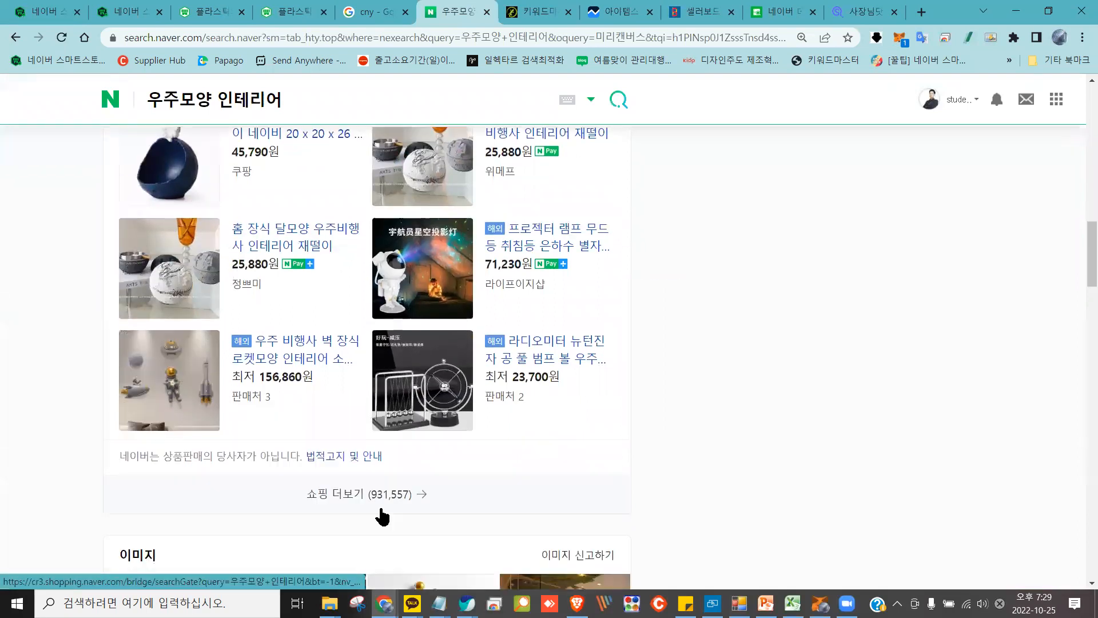
left_click(373, 499)
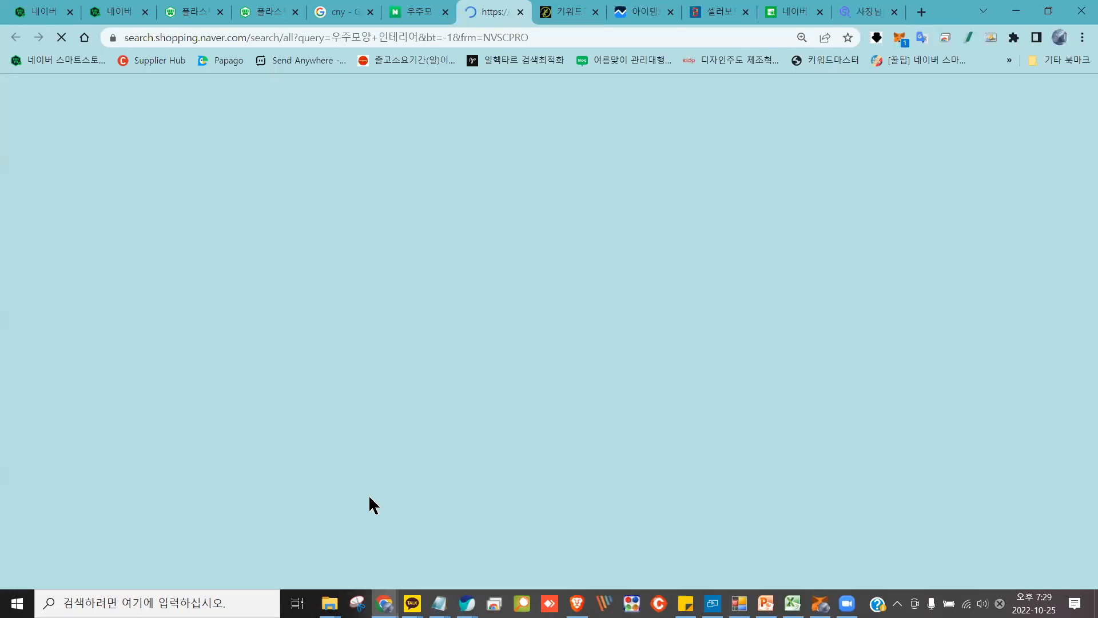
Browse the 우주모양 인테리어 results, briefly selecting the stainless rocket-shaped item's title
scroll(369, 437, "down", 6)
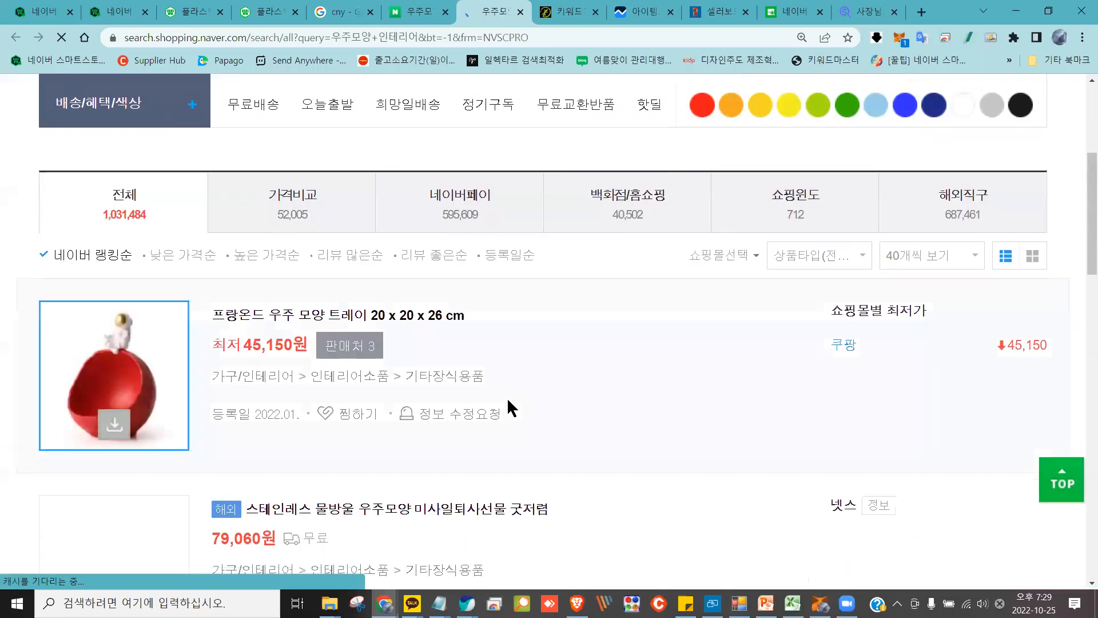
scroll(572, 372, "down", 1)
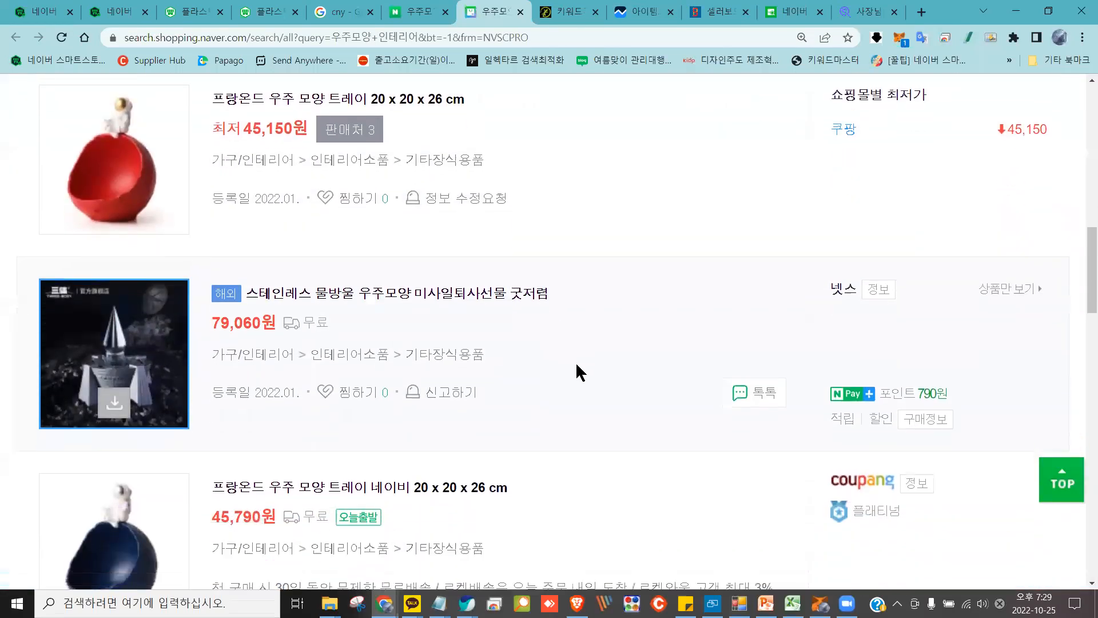
left_click_drag(568, 293, 246, 293)
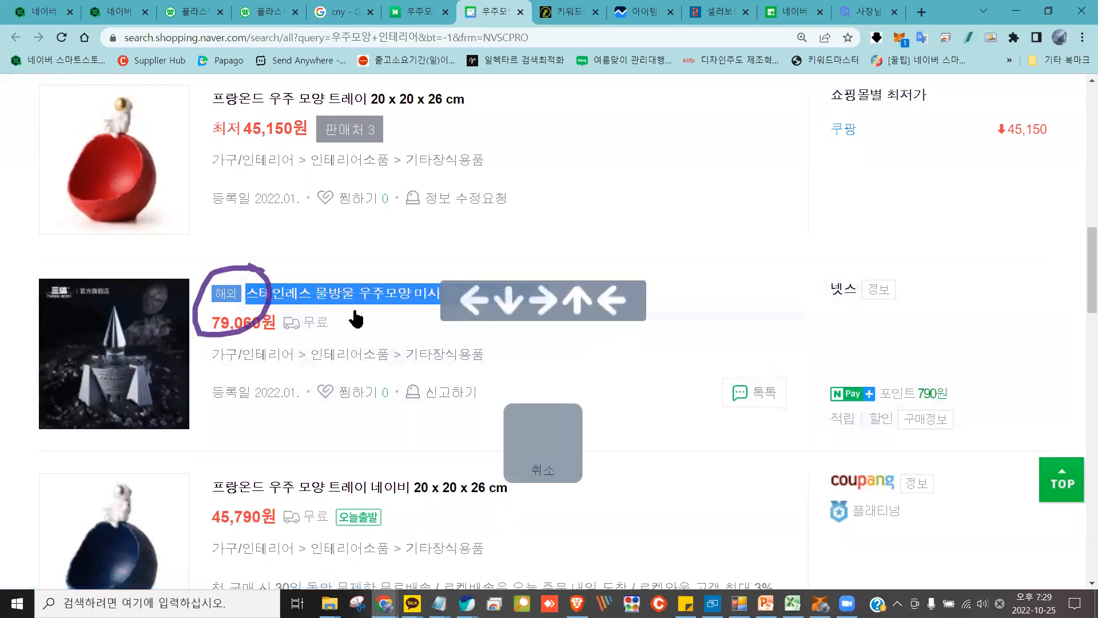
scroll(623, 365, "down", 2)
scroll(620, 354, "down", 1)
left_click(648, 321)
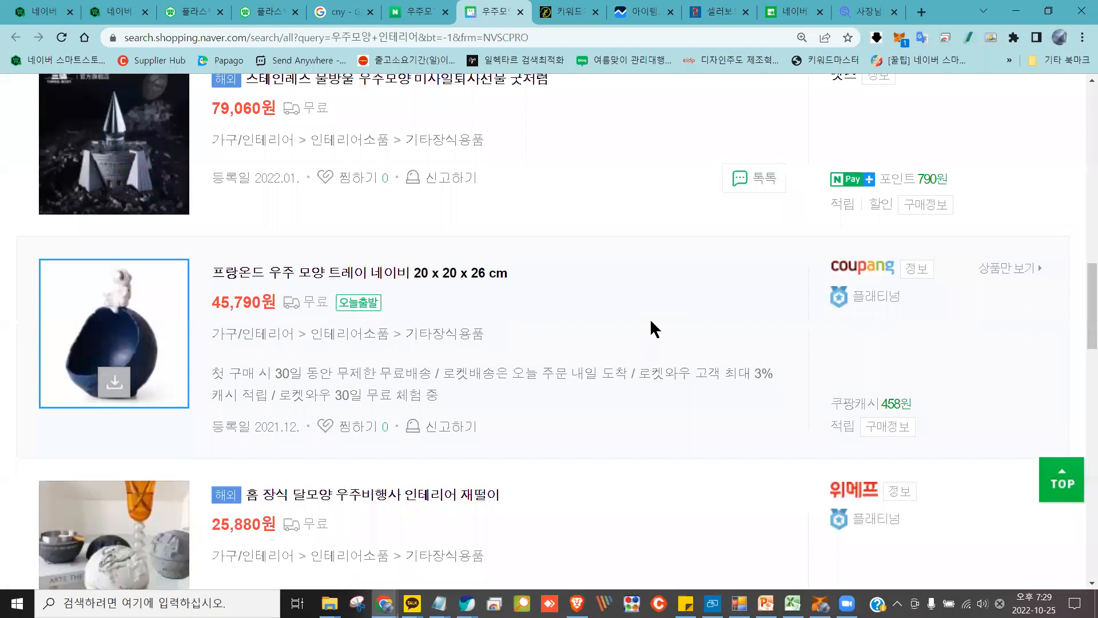
scroll(652, 326, "down", 3)
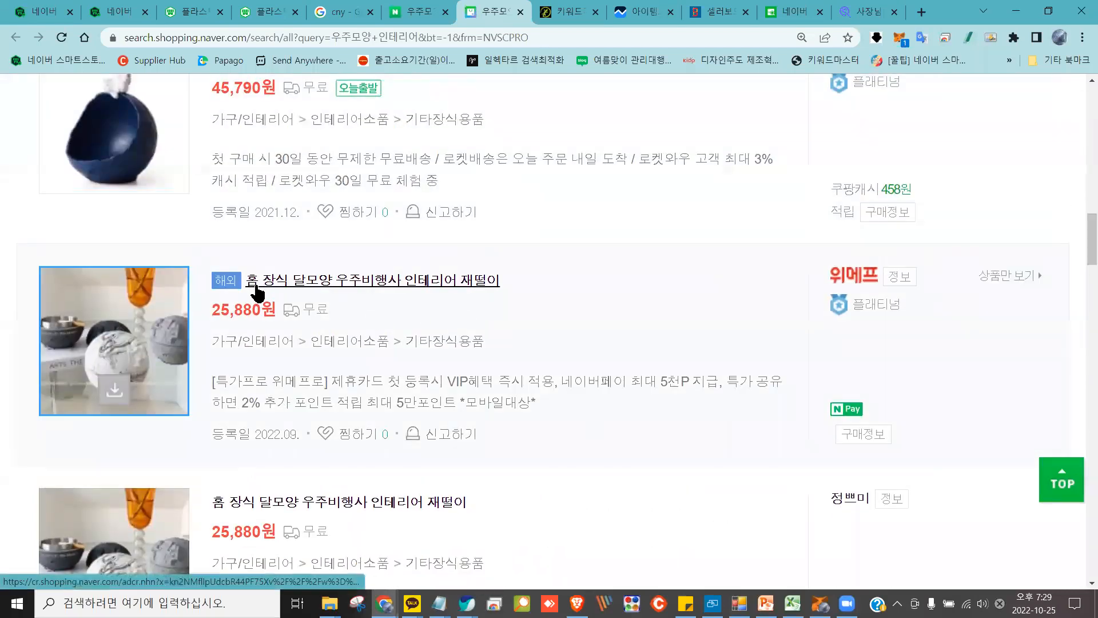
scroll(333, 378, "down", 6)
scroll(333, 361, "up", 20)
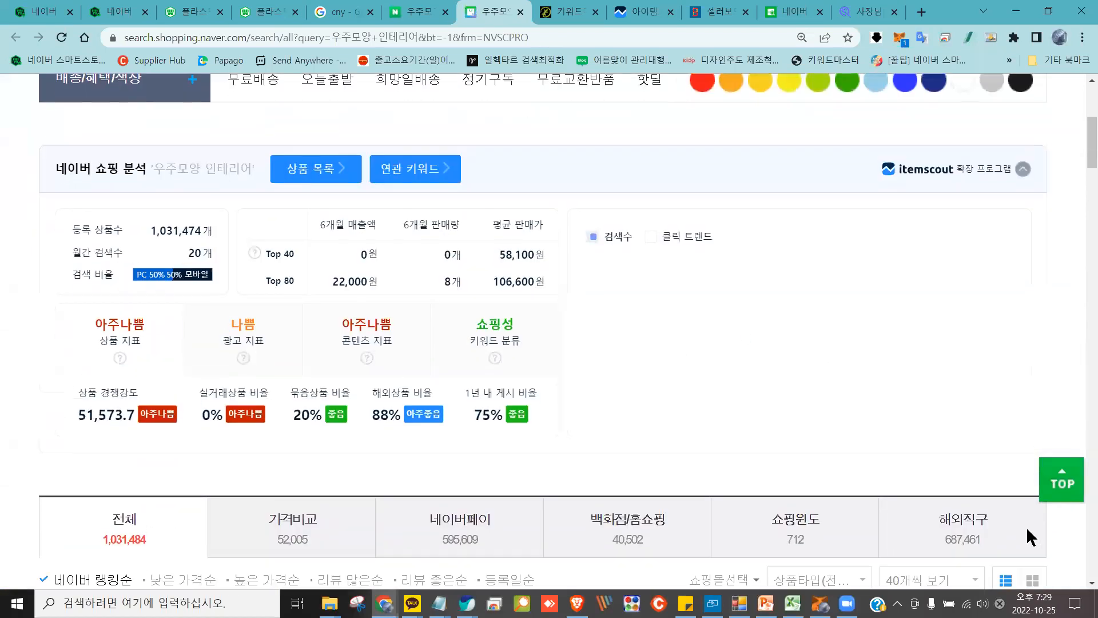
scroll(1026, 527, "down", 3)
Filter the results to 해외직구 overseas direct-purchase listings and scroll through them
left_click(952, 366)
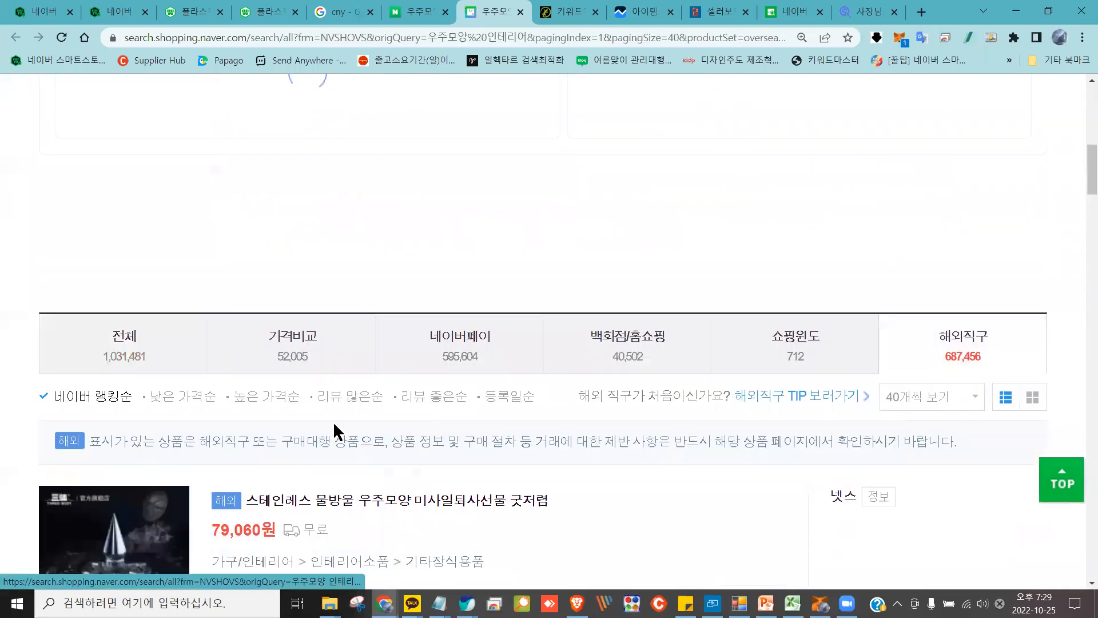
scroll(333, 422, "down", 3)
scroll(416, 380, "down", 3)
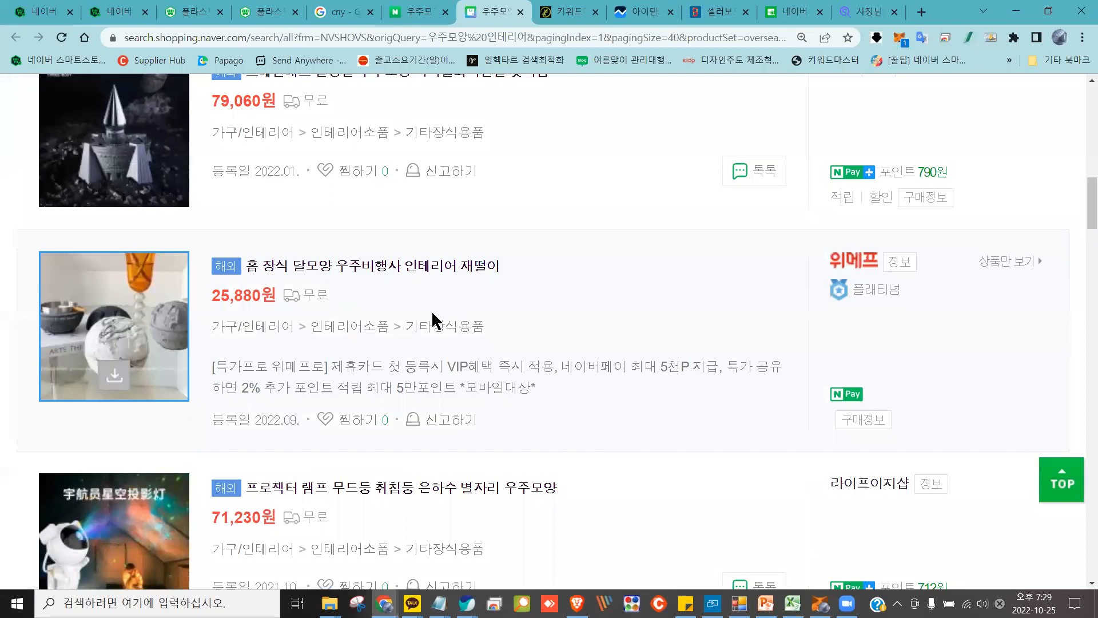
scroll(400, 273, "down", 3)
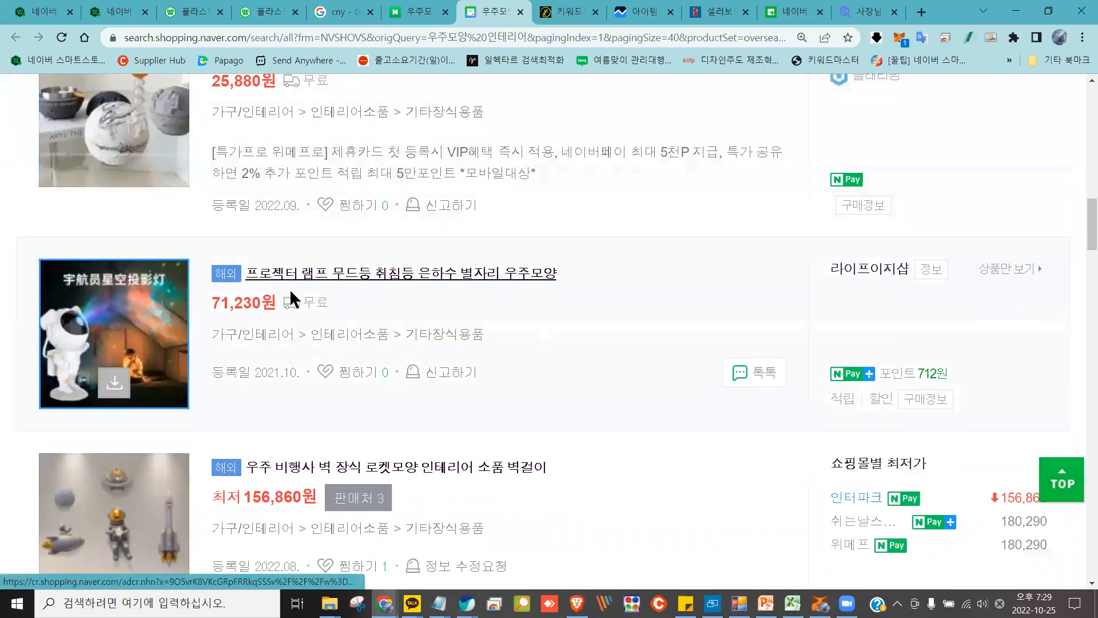
scroll(289, 288, "down", 4)
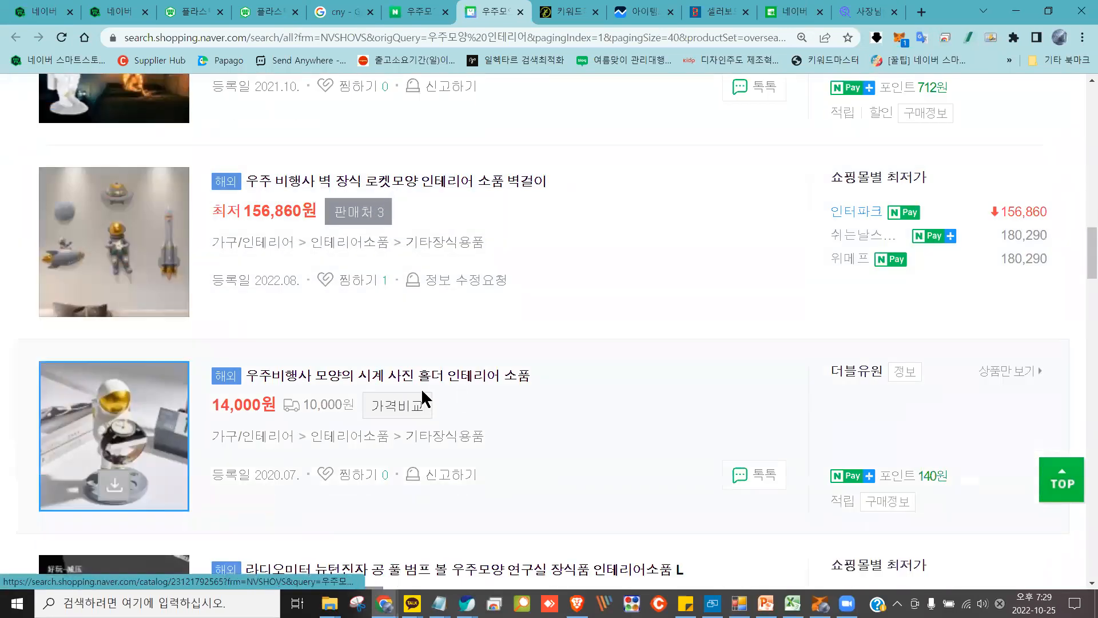
scroll(423, 381, "down", 5)
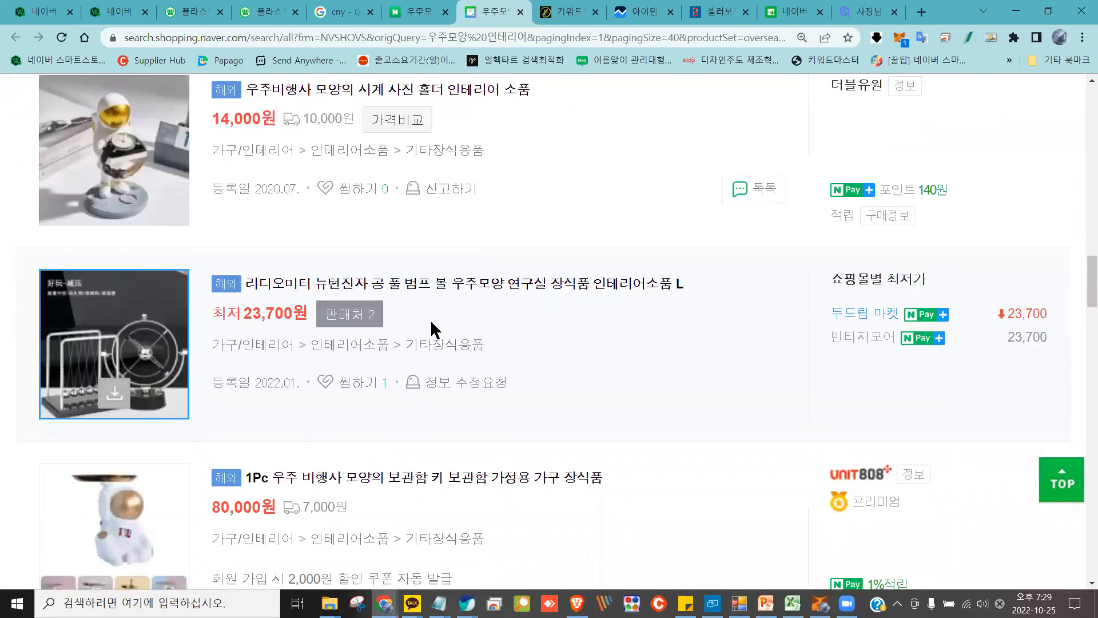
right_click(439, 292)
scroll(401, 321, "down", 2)
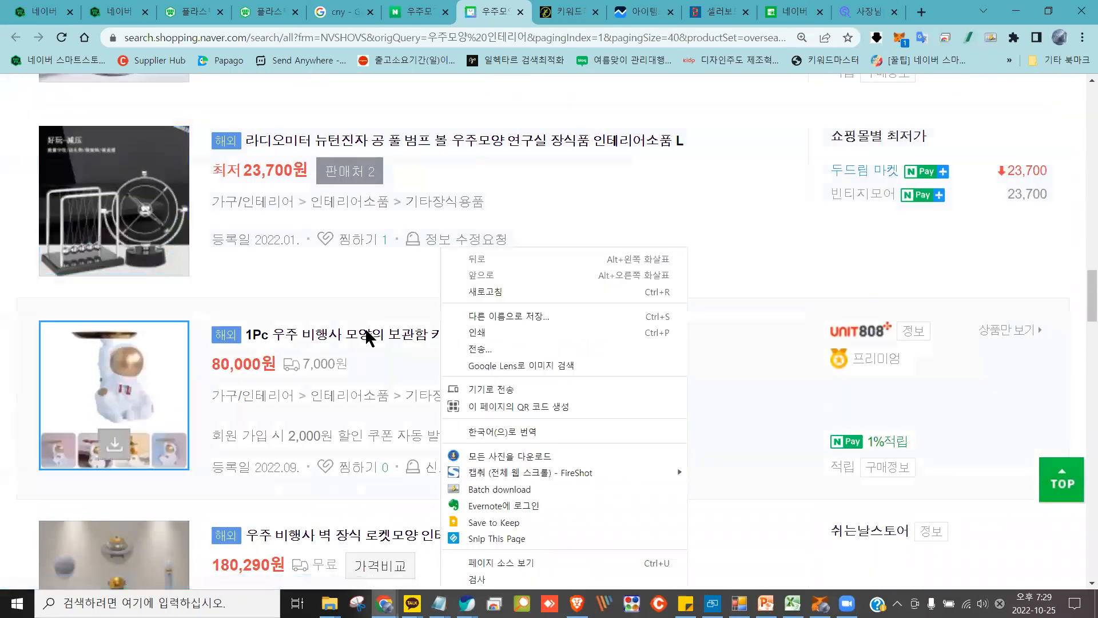
left_click(15, 321)
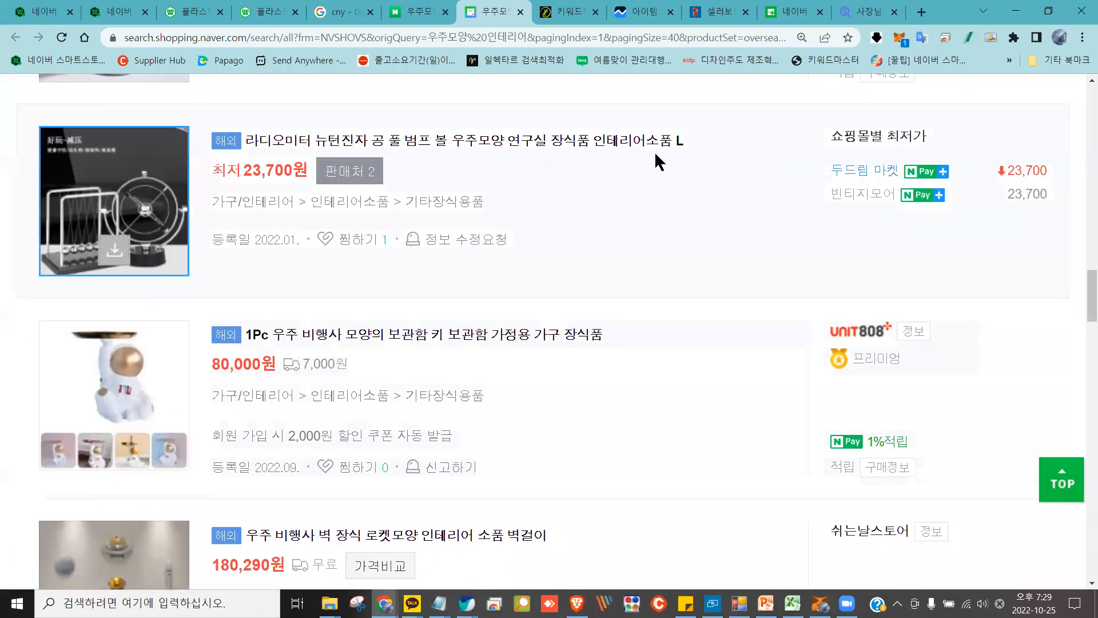
scroll(539, 218, "down", 5)
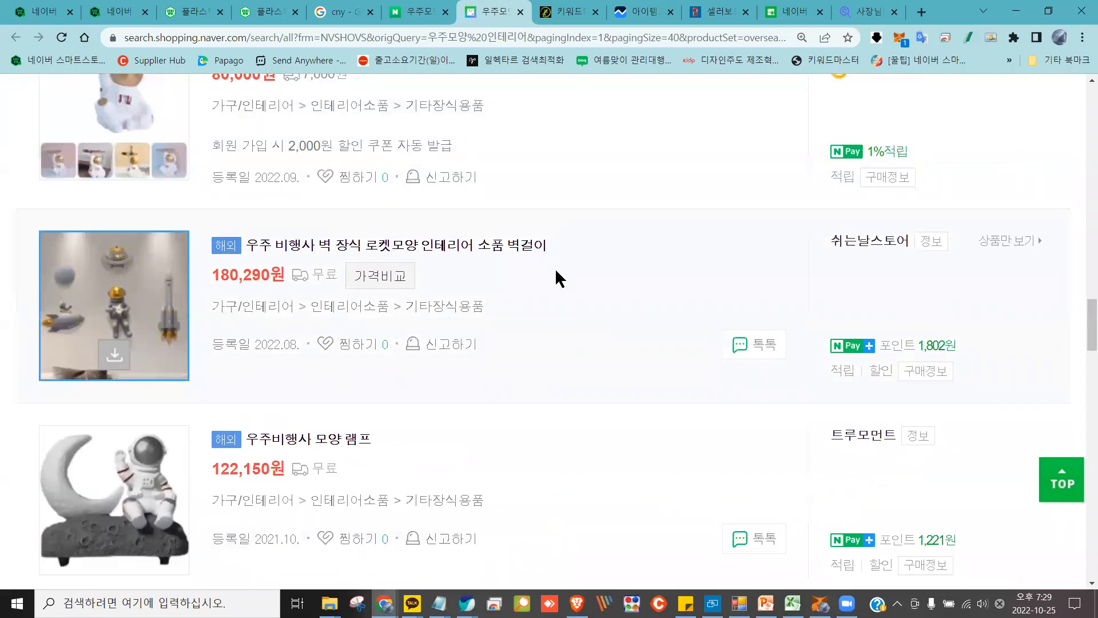
scroll(554, 269, "down", 6)
Copy the title of the black 특별한 우주 운석모양 diffuser listing
left_click_drag(615, 282, 247, 280)
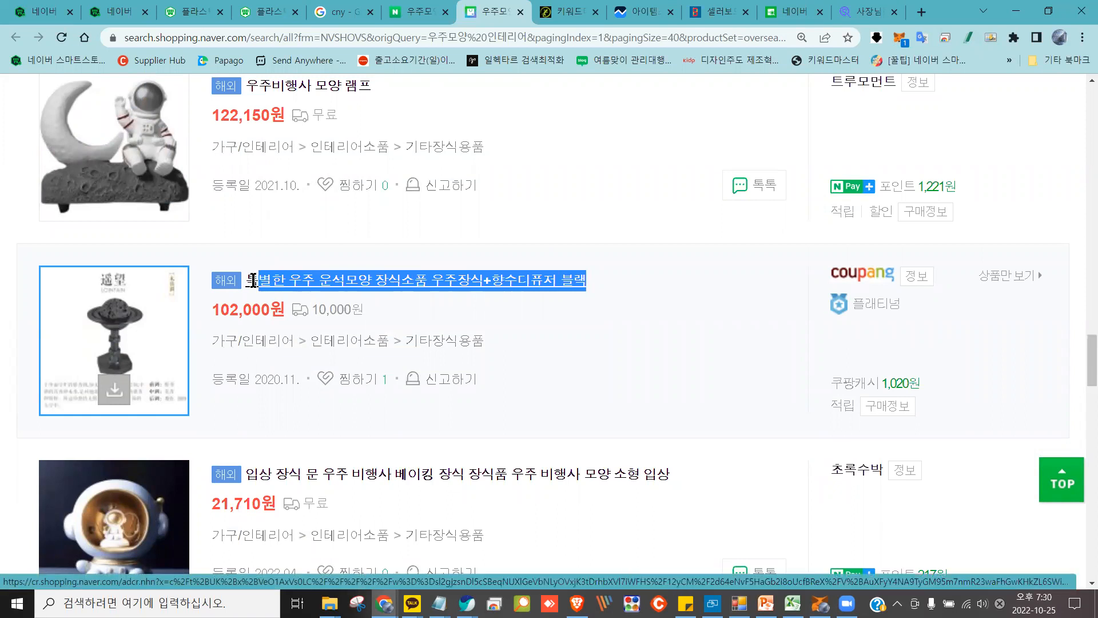
right_click(299, 280)
left_click(344, 386)
left_click(639, 341)
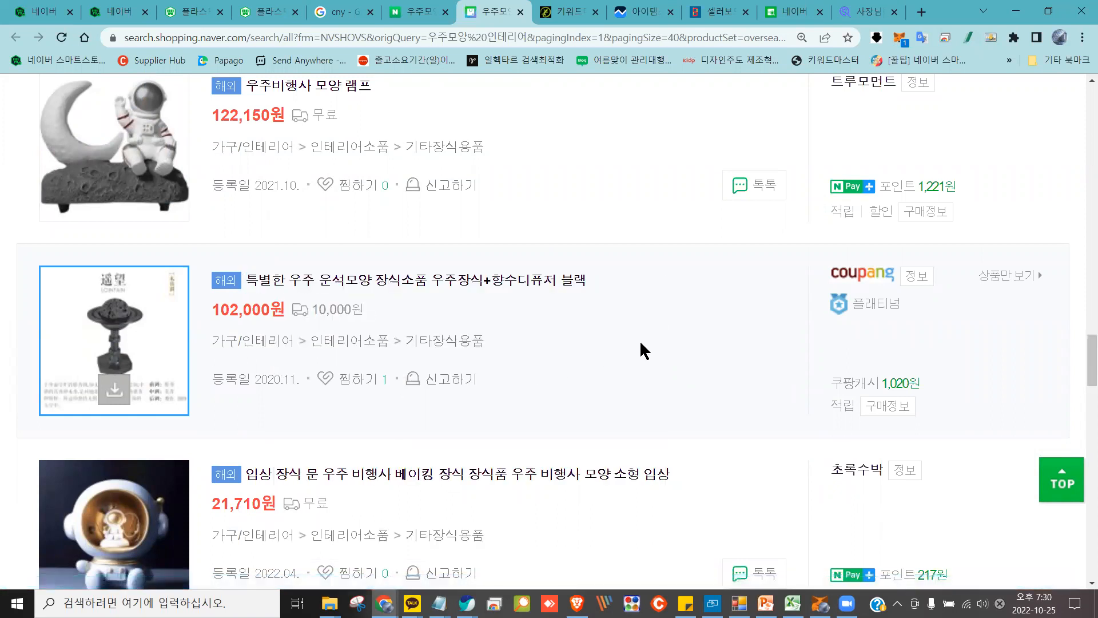
Scroll further through the overseas listings, then back to the top of the results
scroll(638, 340, "down", 7)
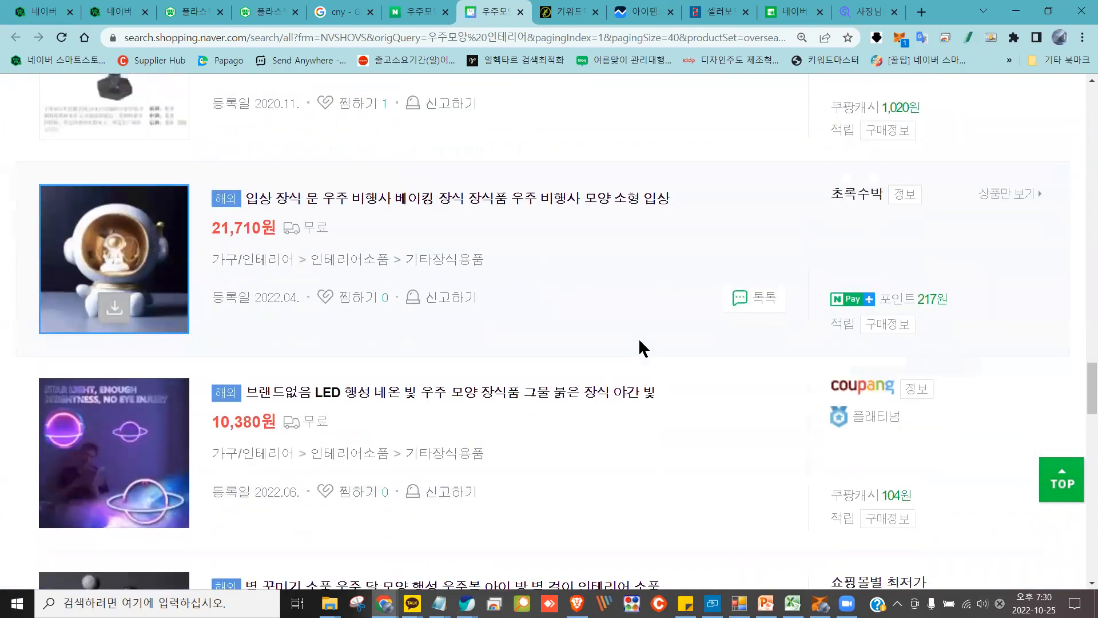
scroll(638, 340, "down", 8)
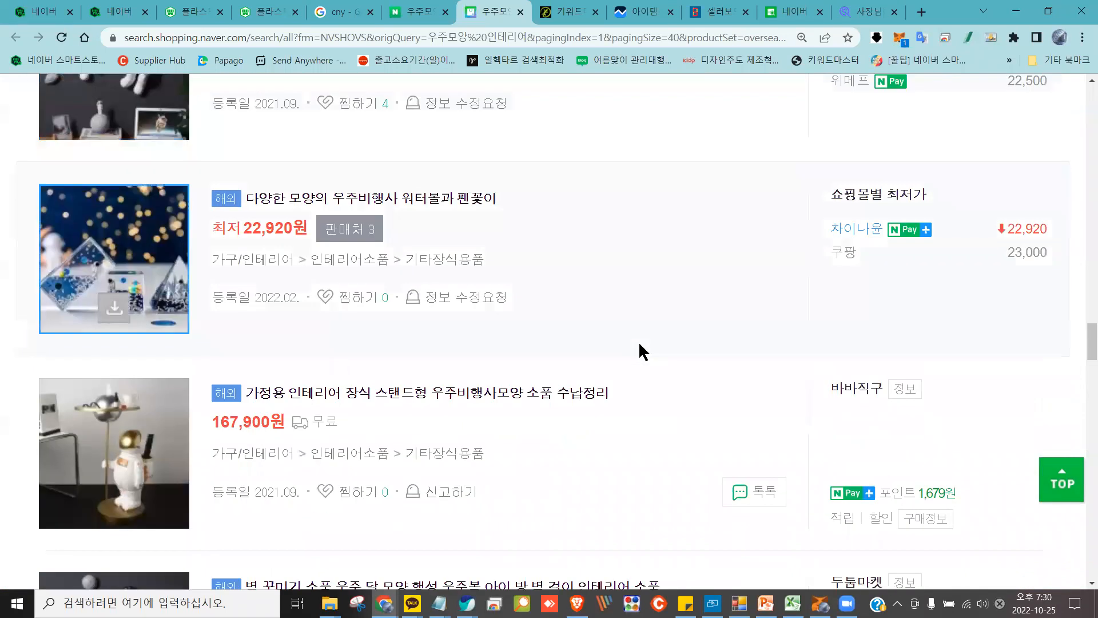
scroll(640, 345, "down", 4)
scroll(640, 344, "down", 15)
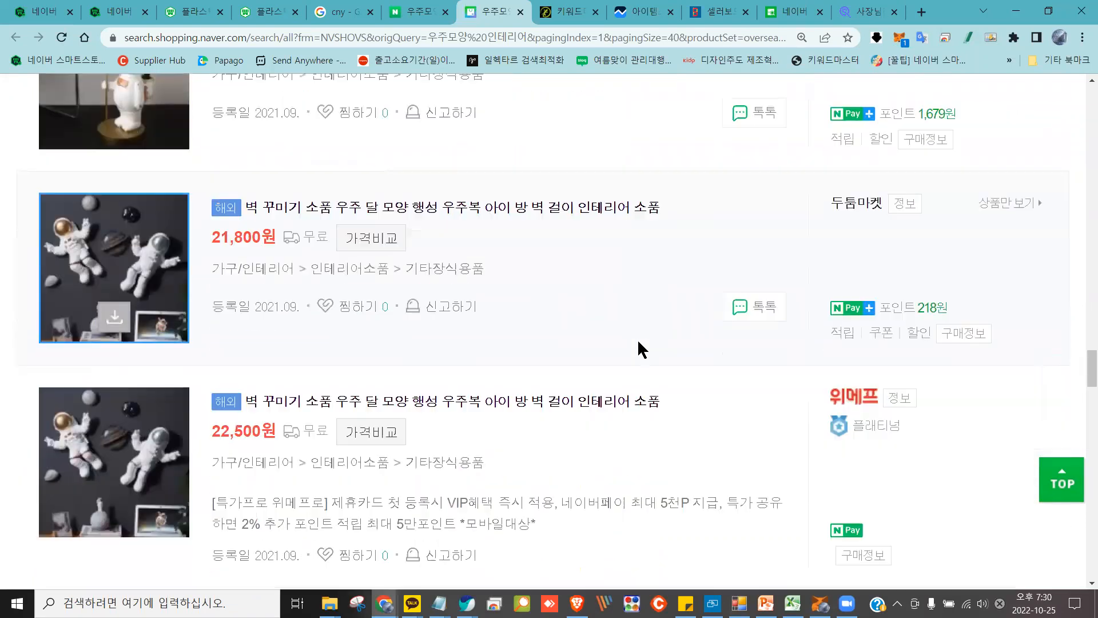
scroll(636, 344, "down", 19)
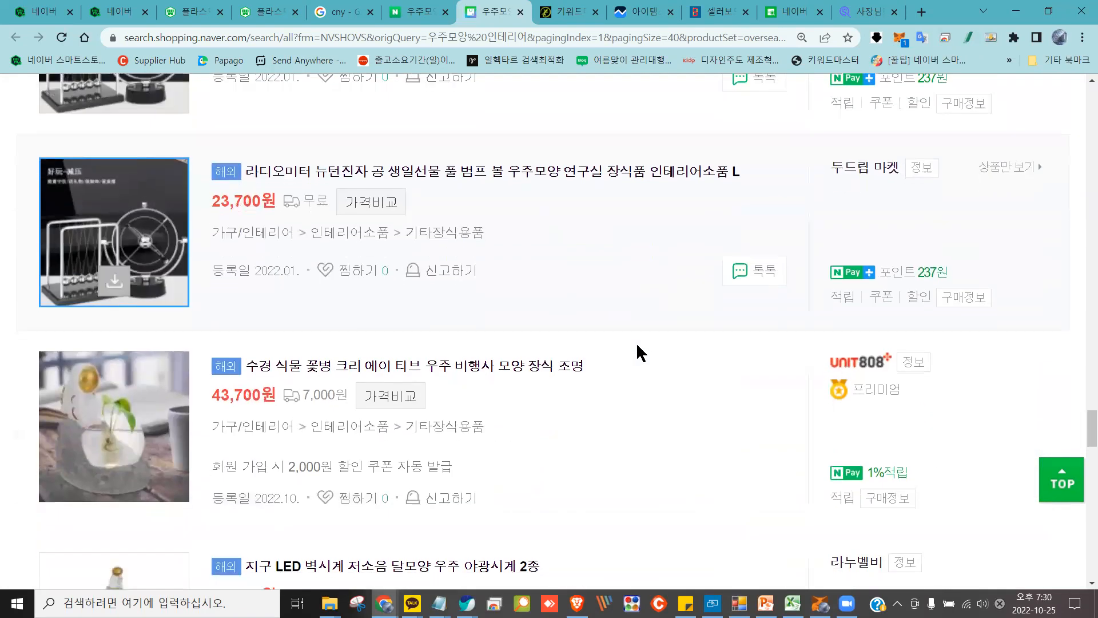
scroll(637, 343, "down", 18)
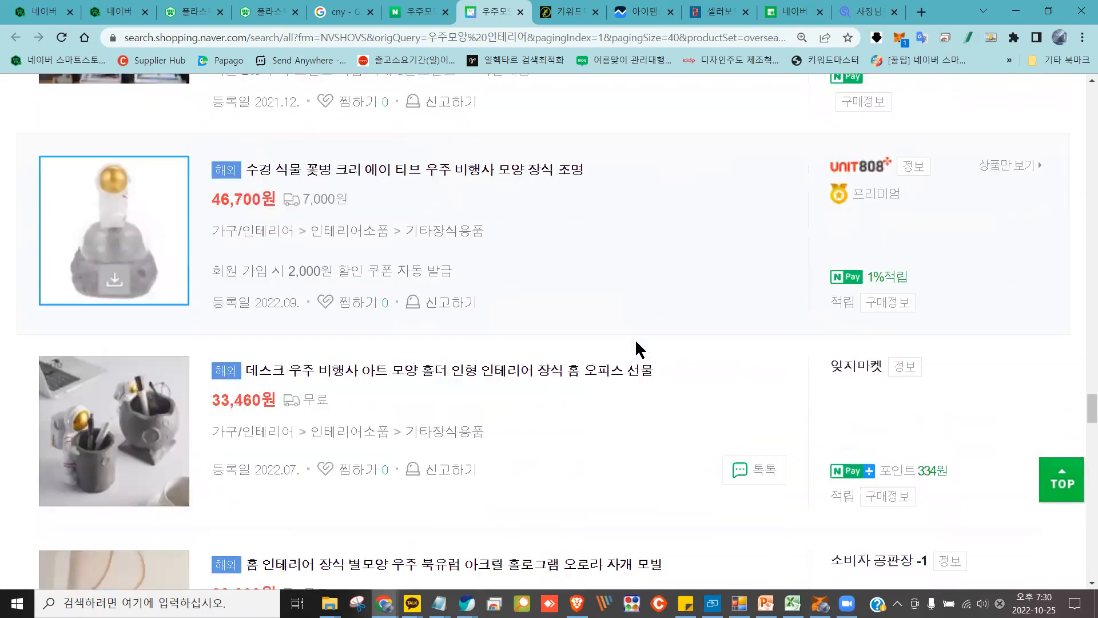
scroll(635, 343, "down", 20)
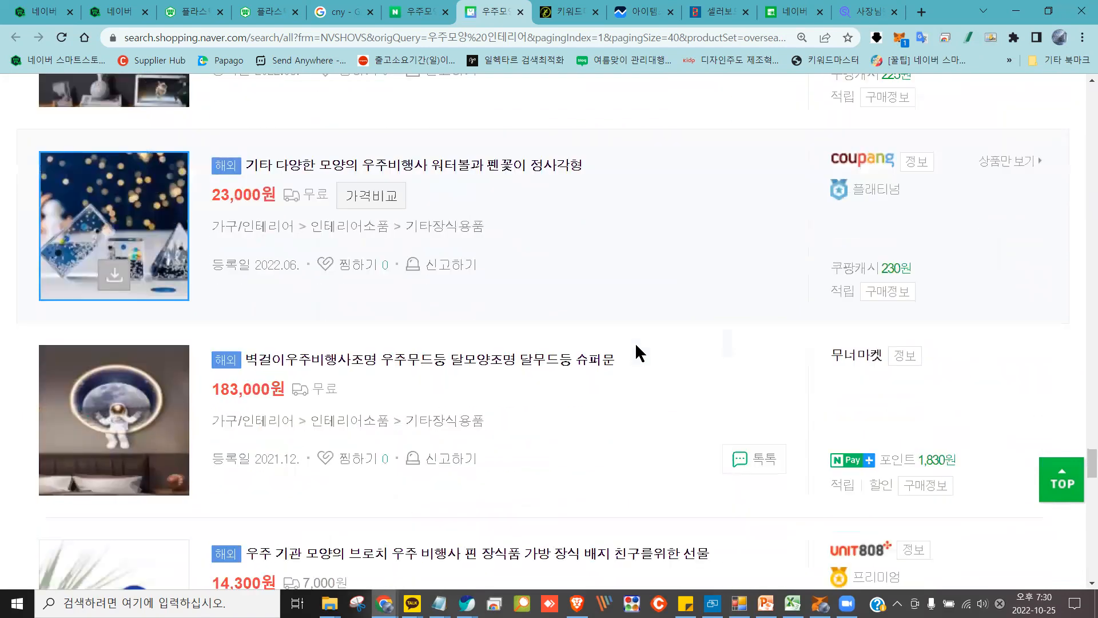
scroll(636, 344, "down", 20)
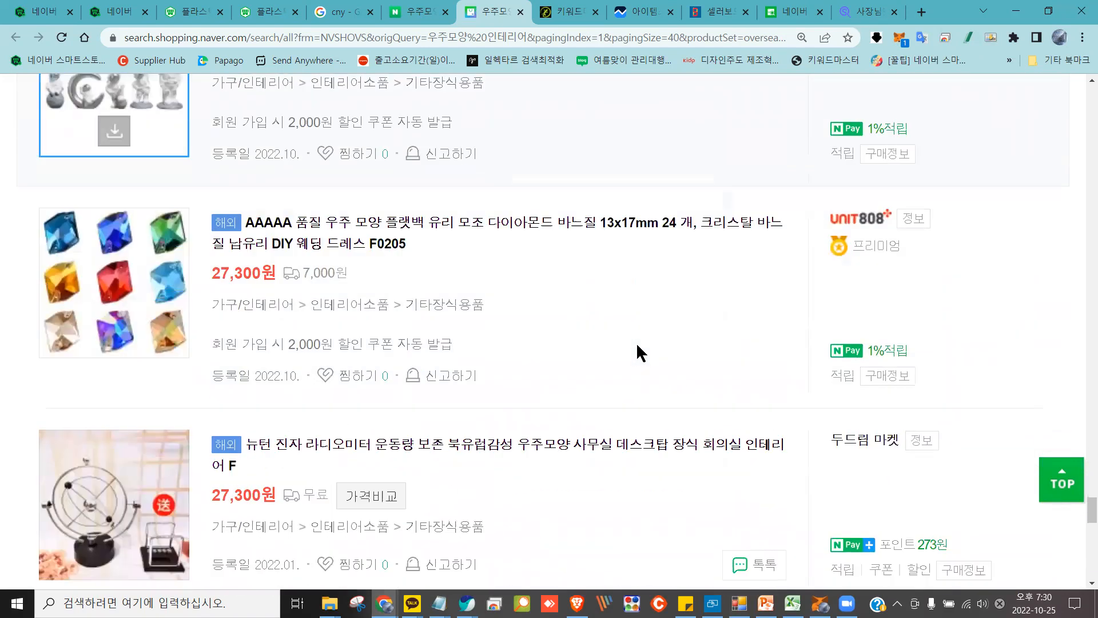
scroll(635, 346, "up", 10)
scroll(636, 346, "up", 20)
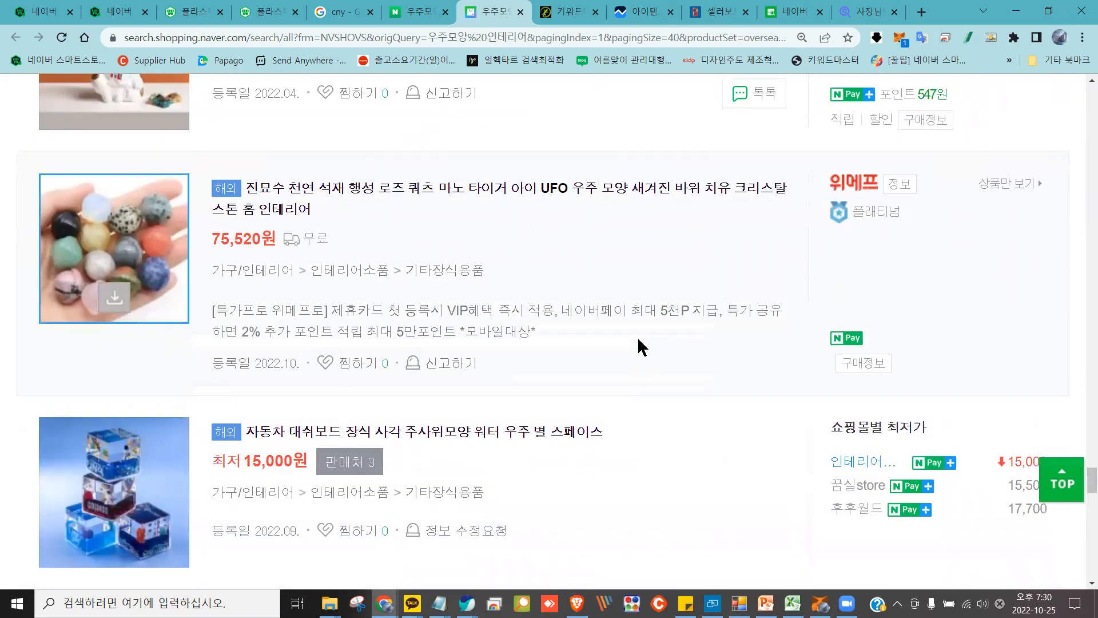
scroll(634, 339, "up", 12)
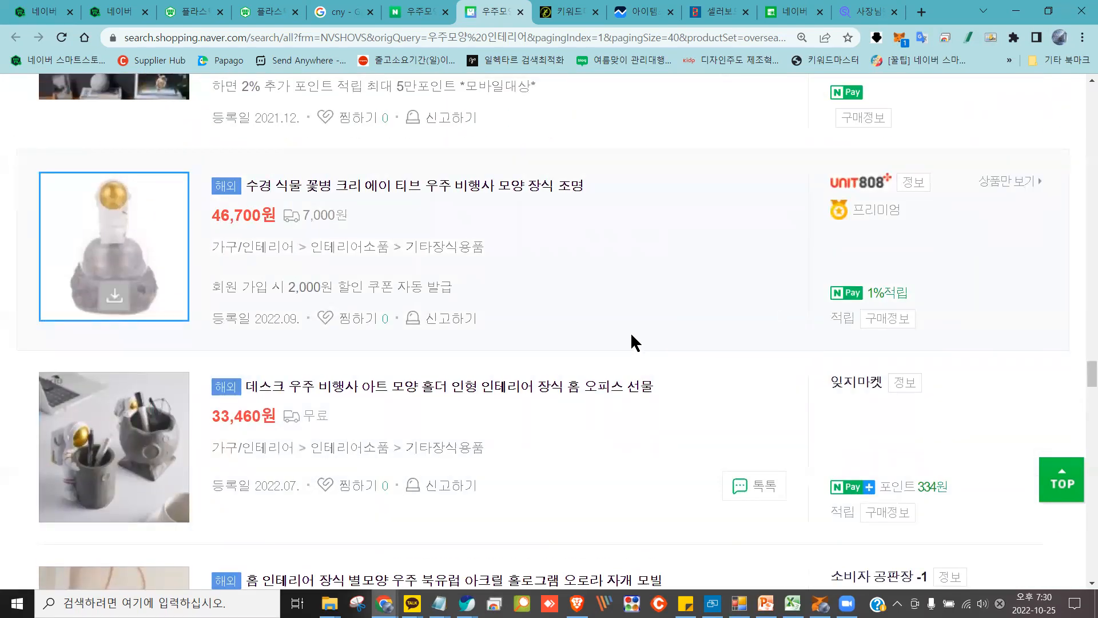
scroll(629, 338, "up", 15)
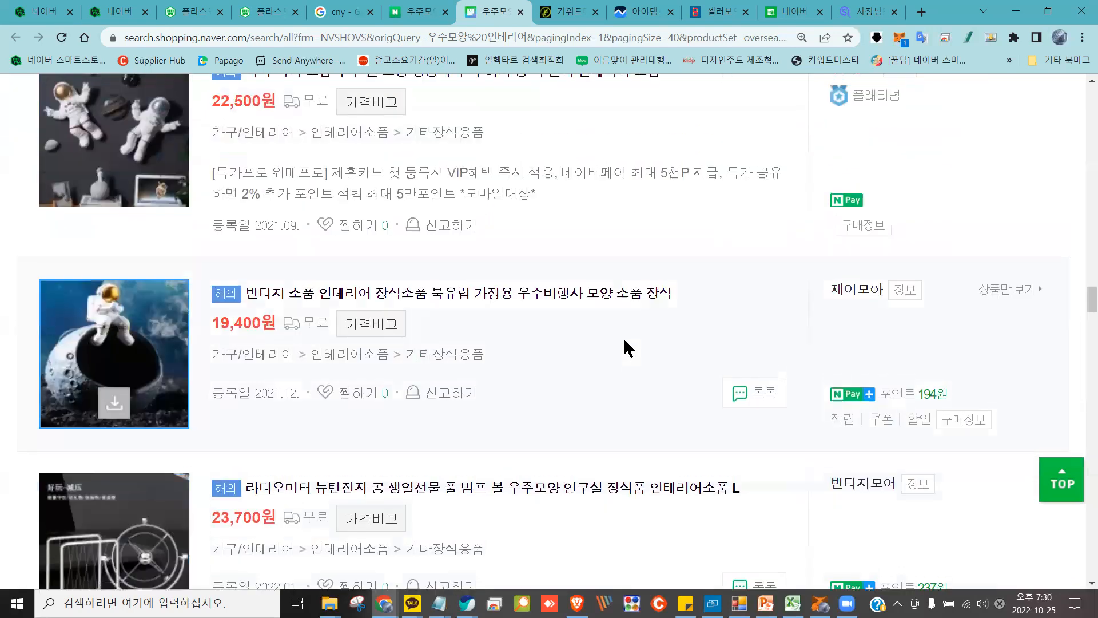
scroll(624, 338, "up", 15)
scroll(622, 340, "up", 15)
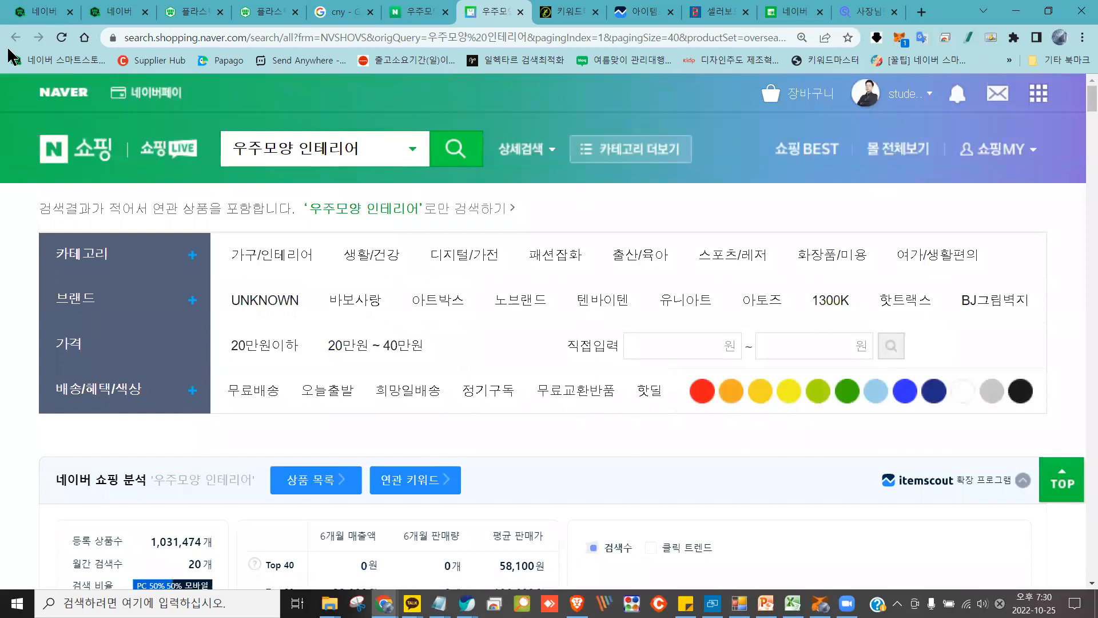
Close the SmartEditor detail-description tab and return to the product-copy registration tab
left_click(43, 12)
left_click(118, 12)
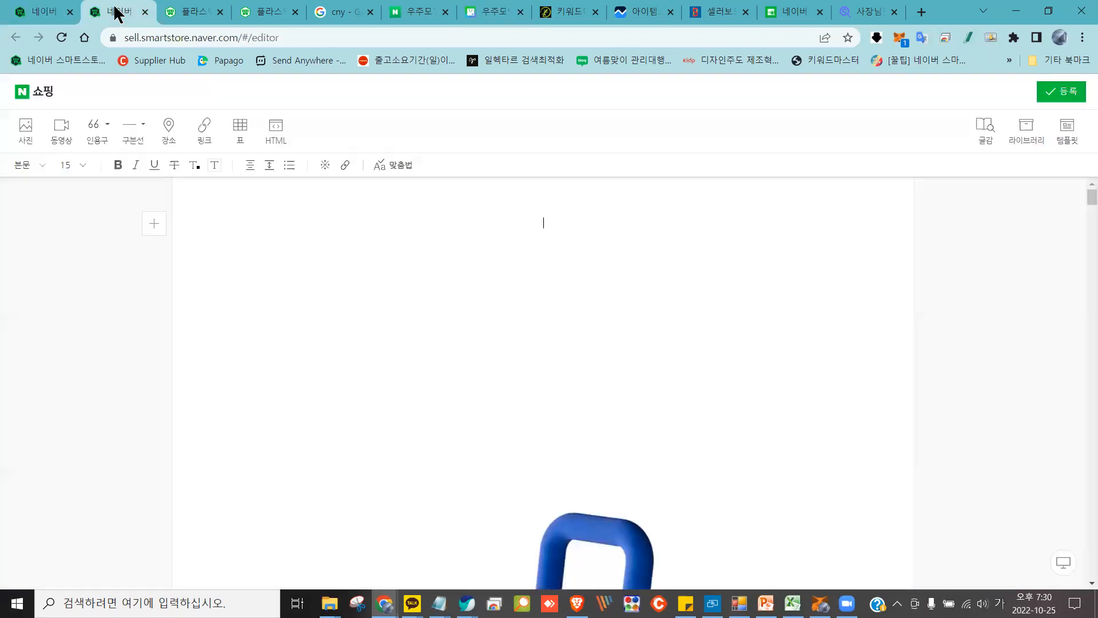
left_click(40, 12)
left_click(134, 12)
left_click(144, 11)
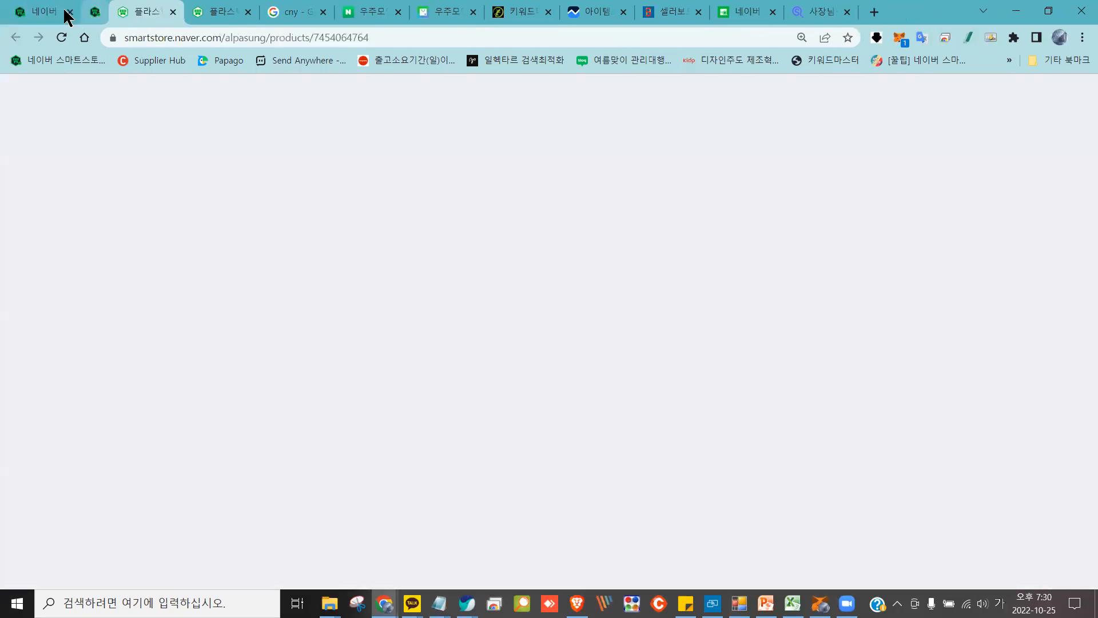
left_click(43, 13)
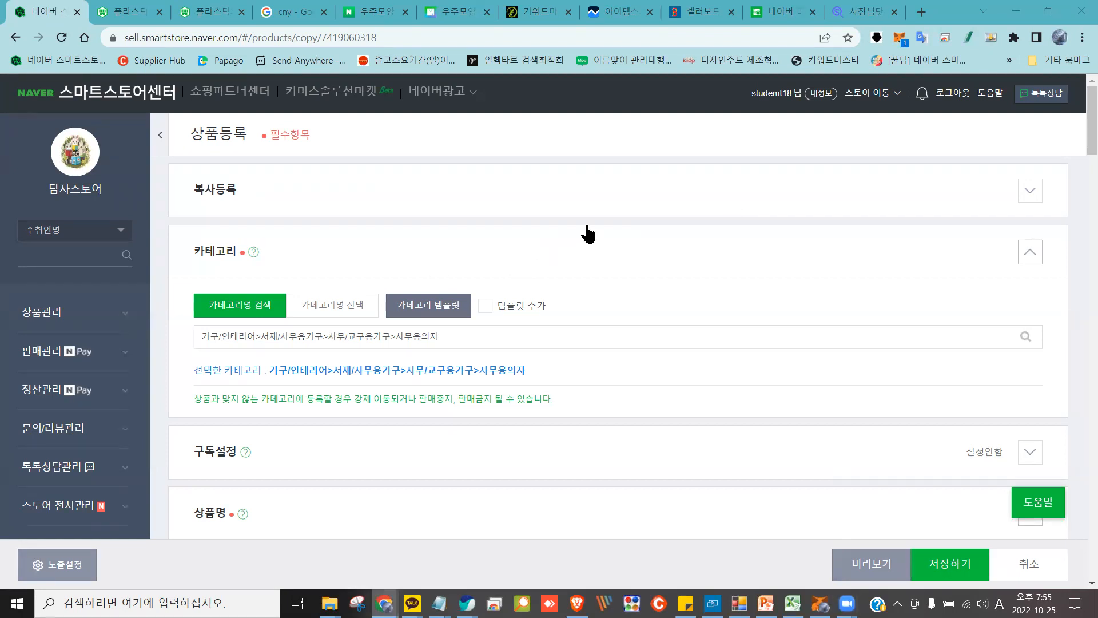
Scroll down the copied form to the blank 상품명 field
scroll(587, 229, "down", 8)
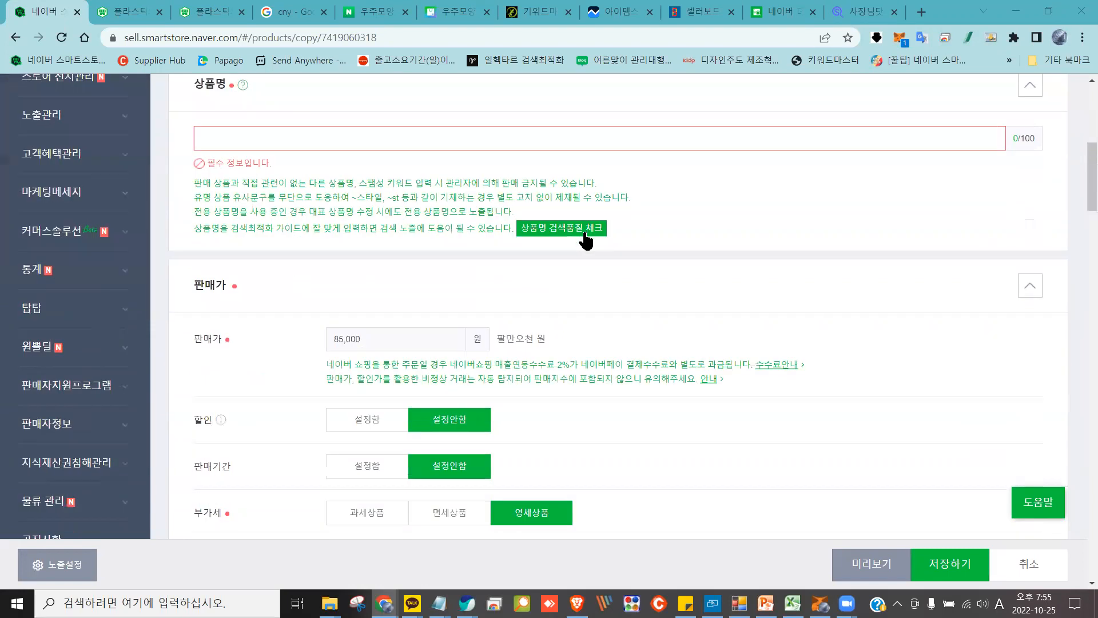
scroll(587, 235, "down", 5)
scroll(585, 235, "down", 15)
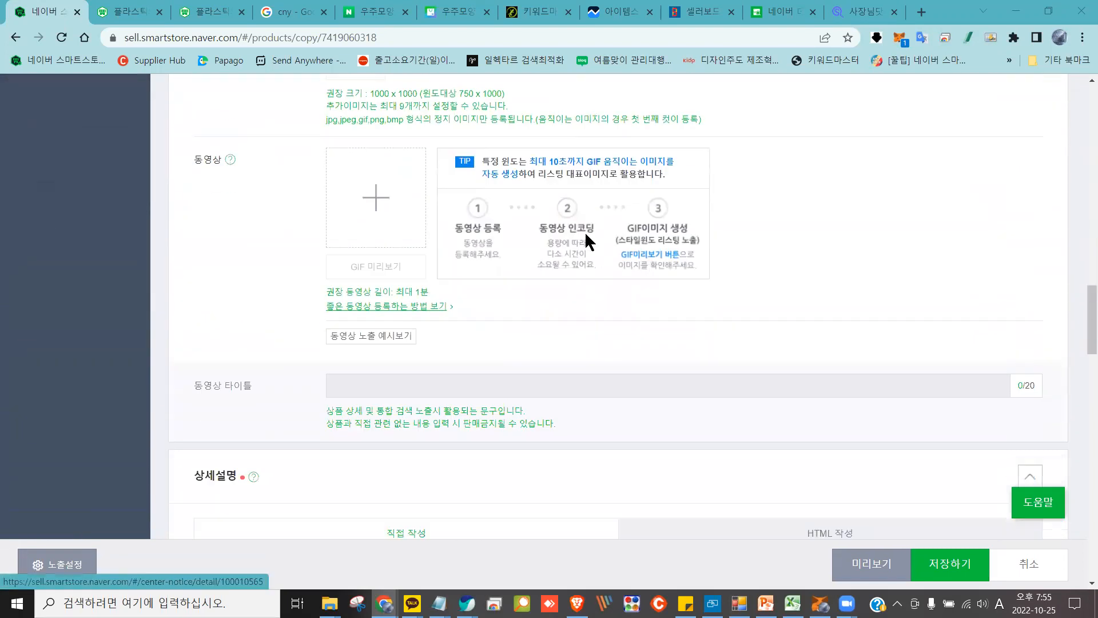
Open the detail description editor for the copied listing
scroll(585, 231, "down", 3)
mouse_move(651, 156)
left_mouse_down()
mouse_move(565, 233)
mouse_move(628, 166)
left_mouse_up()
left_click(648, 195)
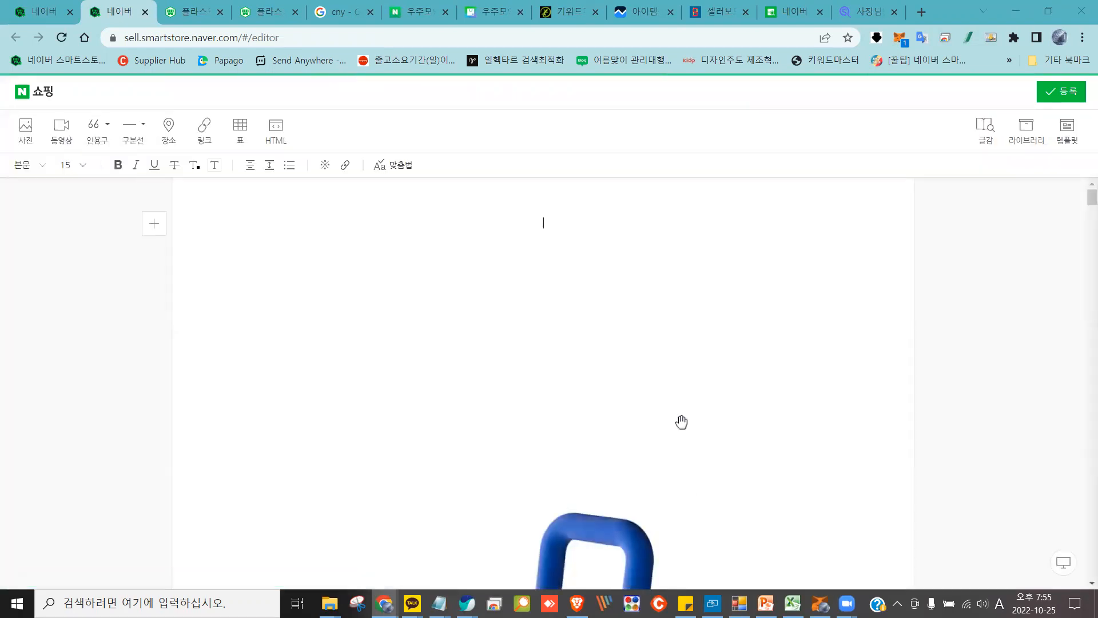
Scroll through the detail images to the 37*61*76cm size image, then restore Chrome to a smaller window
scroll(681, 421, "down", 15)
scroll(682, 420, "down", 3)
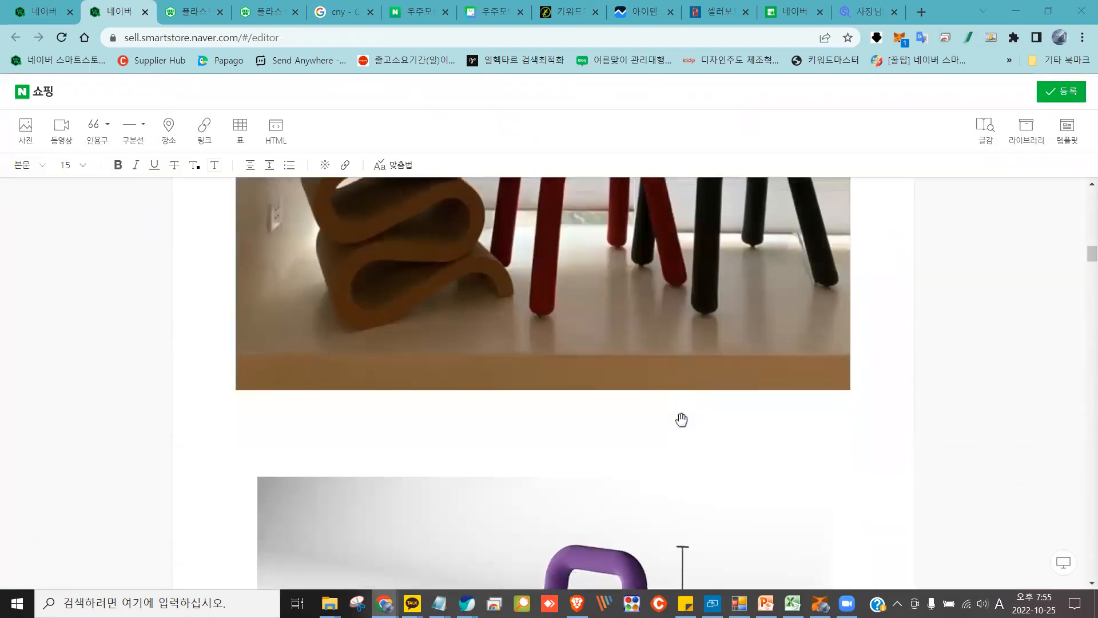
scroll(655, 428, "down", 15)
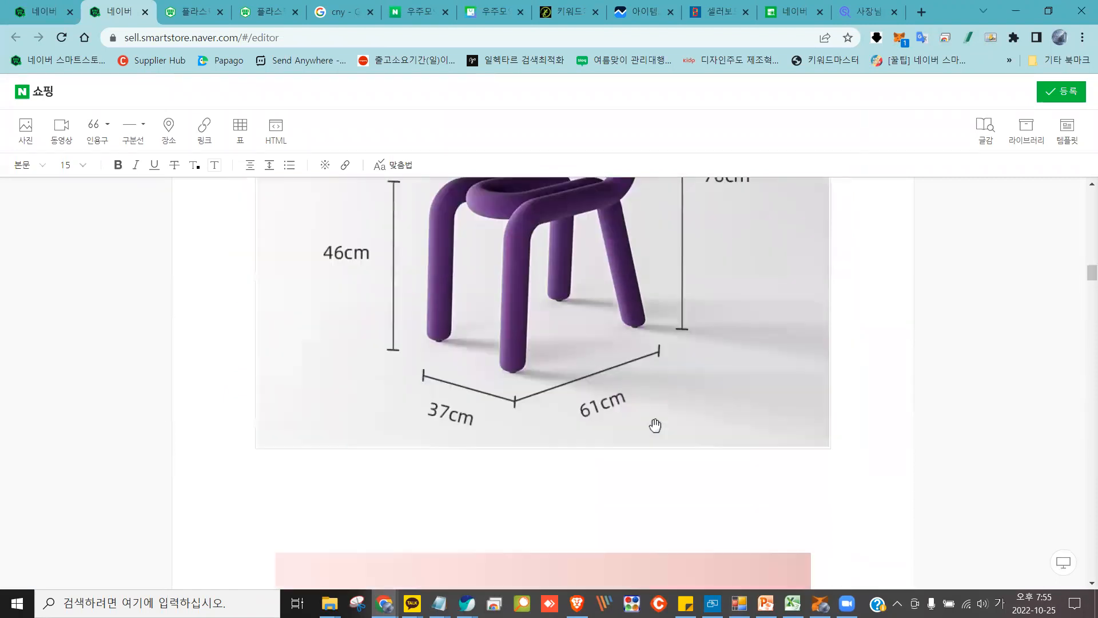
scroll(655, 426, "down", 20)
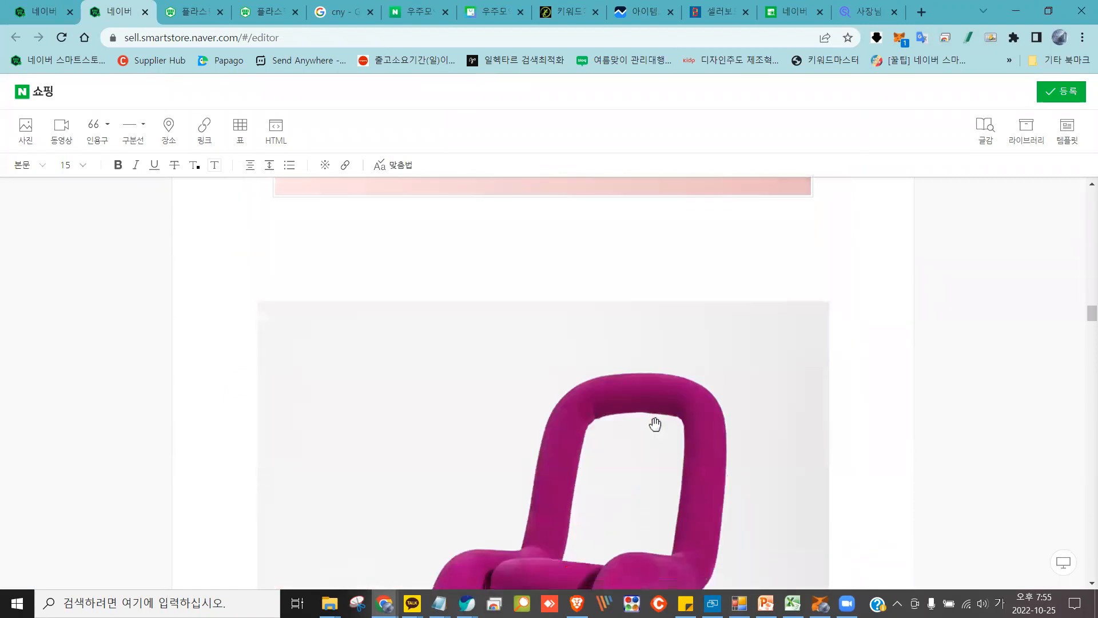
scroll(655, 426, "down", 20)
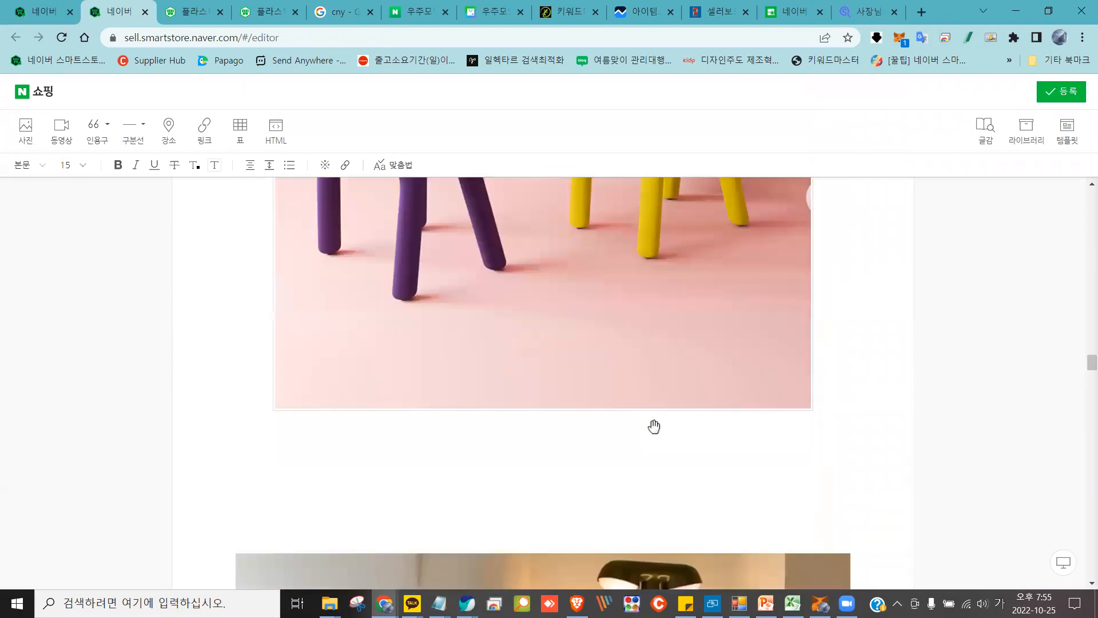
scroll(654, 426, "down", 20)
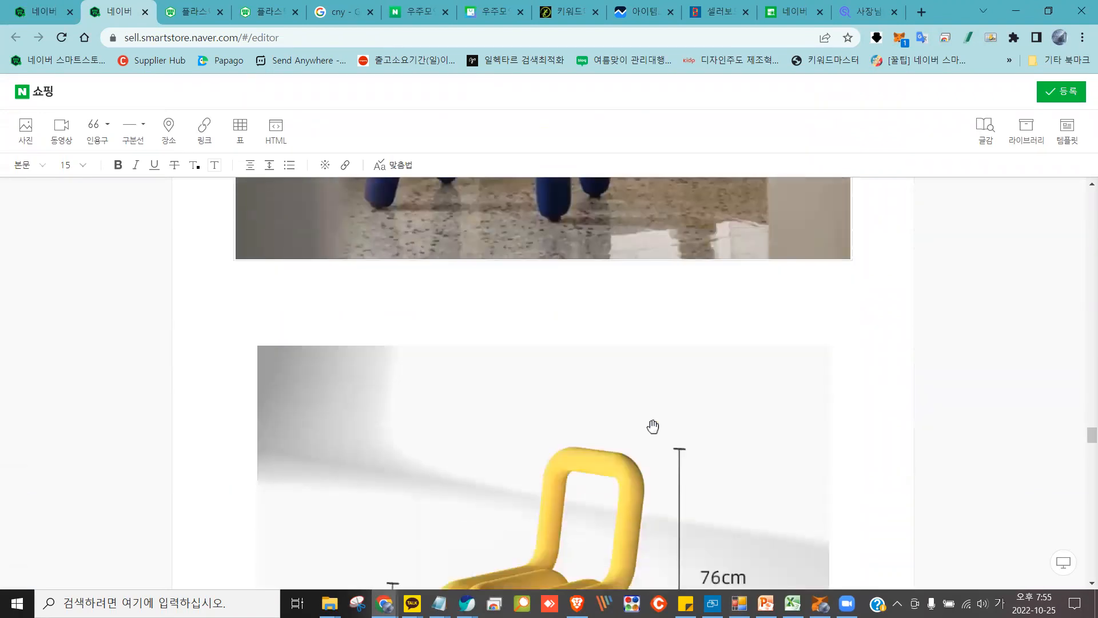
scroll(652, 427, "down", 20)
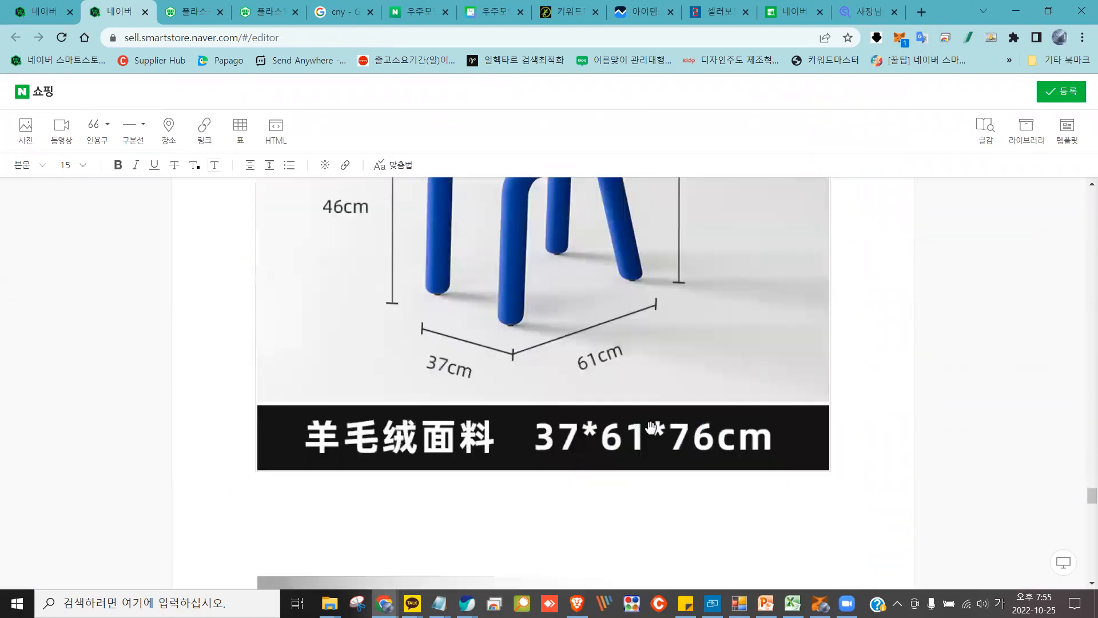
scroll(650, 428, "down", 5)
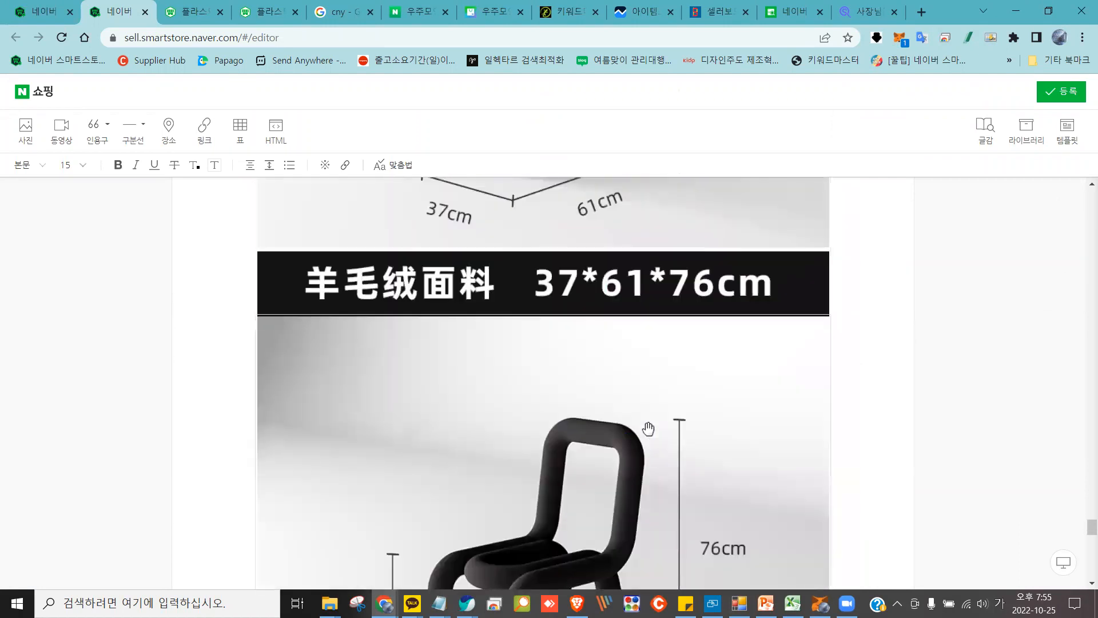
scroll(648, 428, "down", 20)
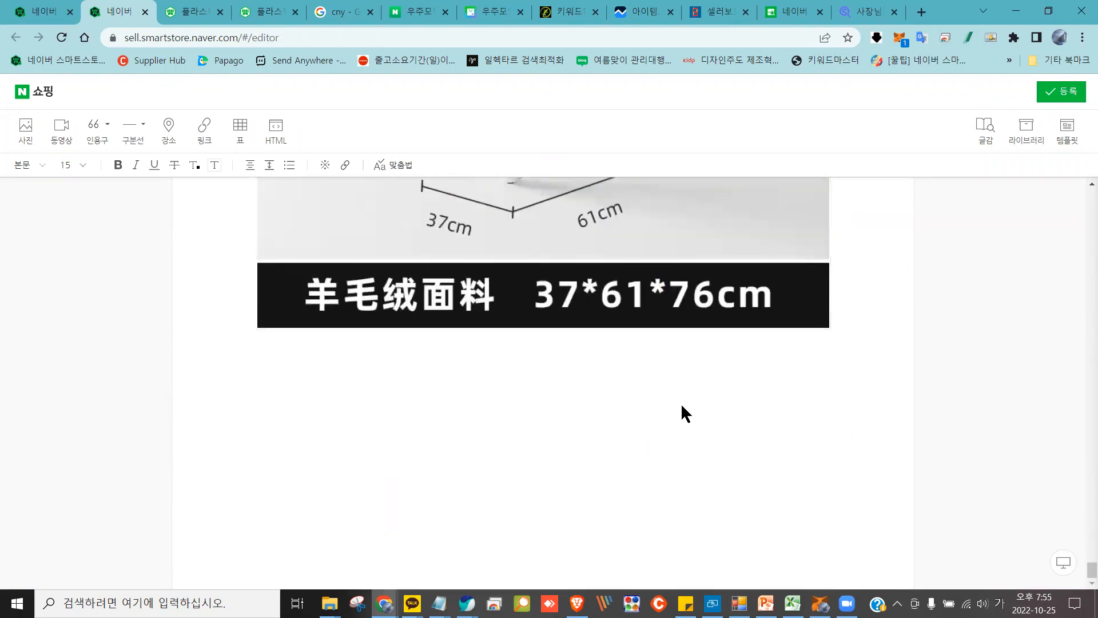
left_click_drag(944, 8, 958, 112)
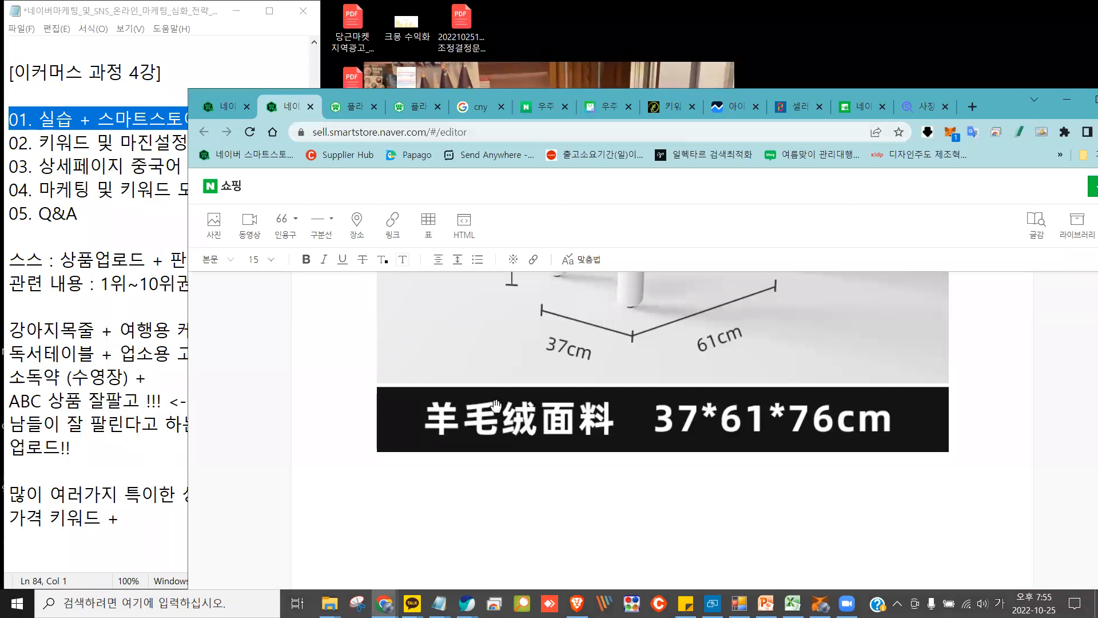
Bring the Taobao Chrome window forward and open the 收藏夹 favourites list
mouse_move(384, 603)
left_click(336, 539)
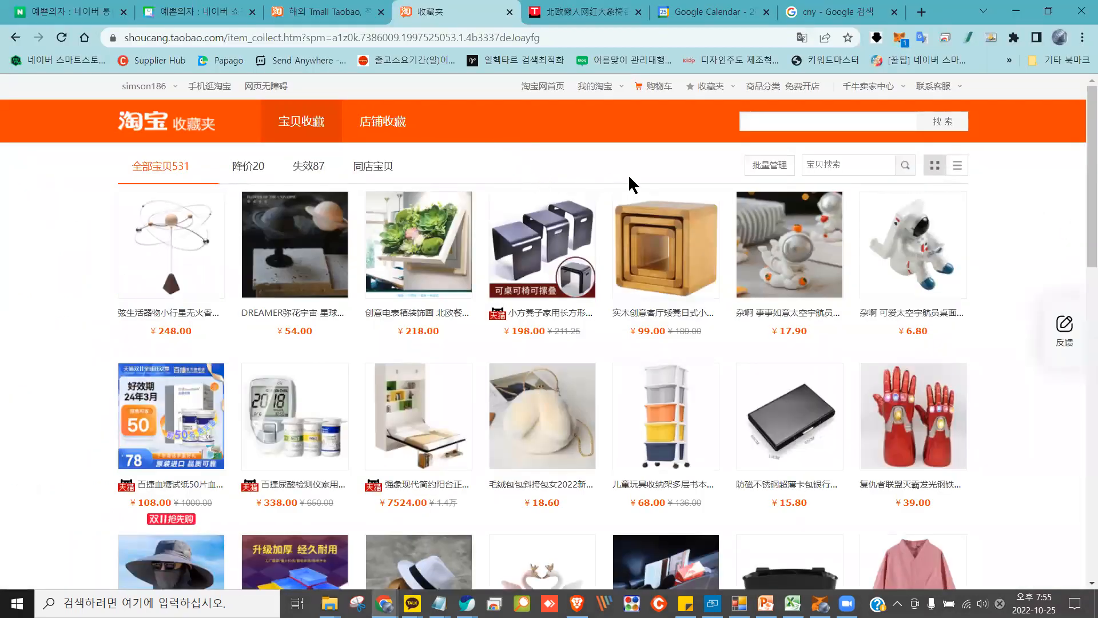
scroll(628, 174, "down", 3)
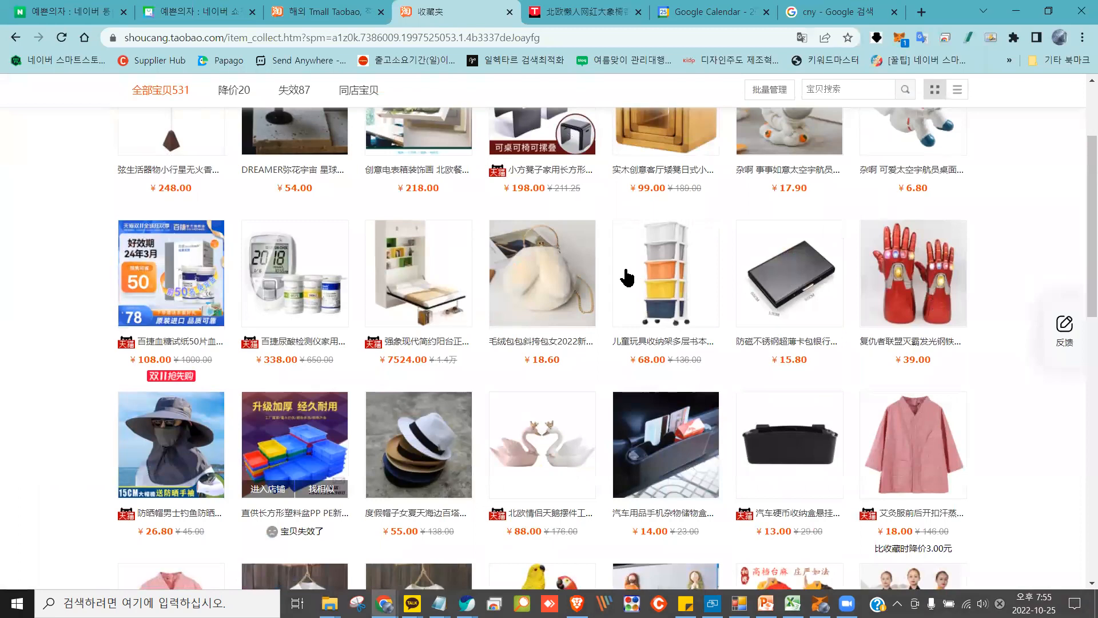
scroll(627, 277, "down", 5)
scroll(748, 299, "down", 5)
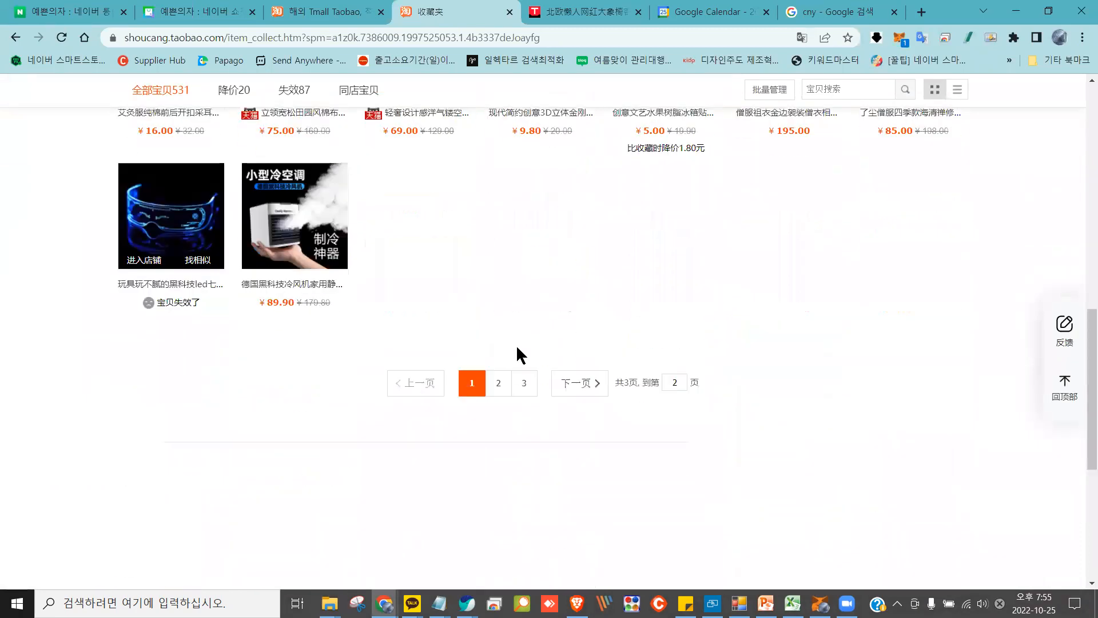
scroll(392, 257, "up", 12)
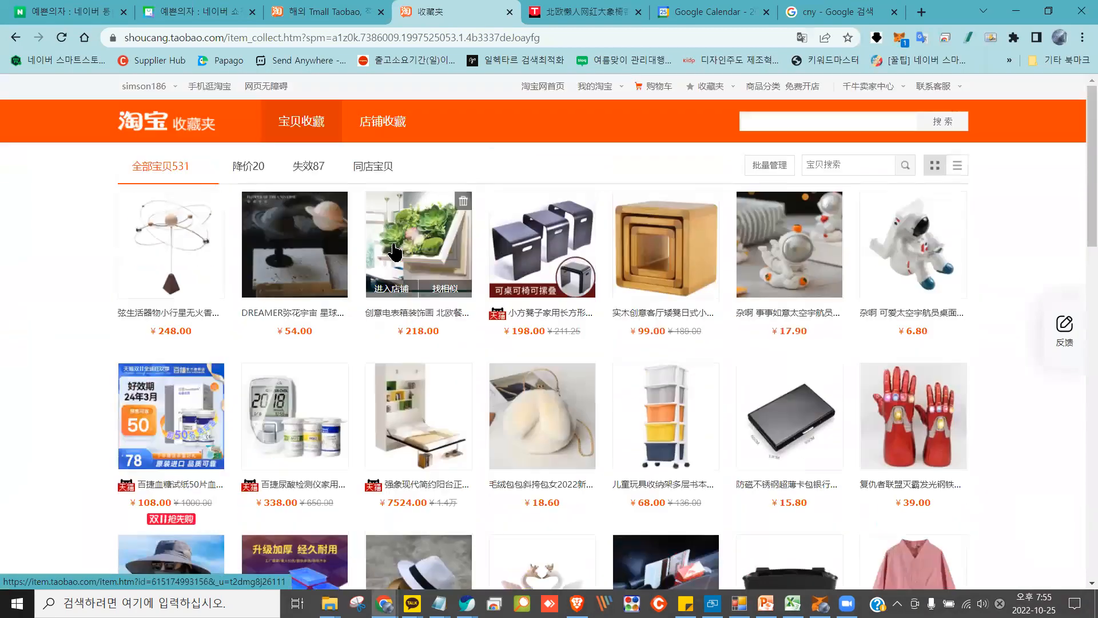
left_click(699, 90)
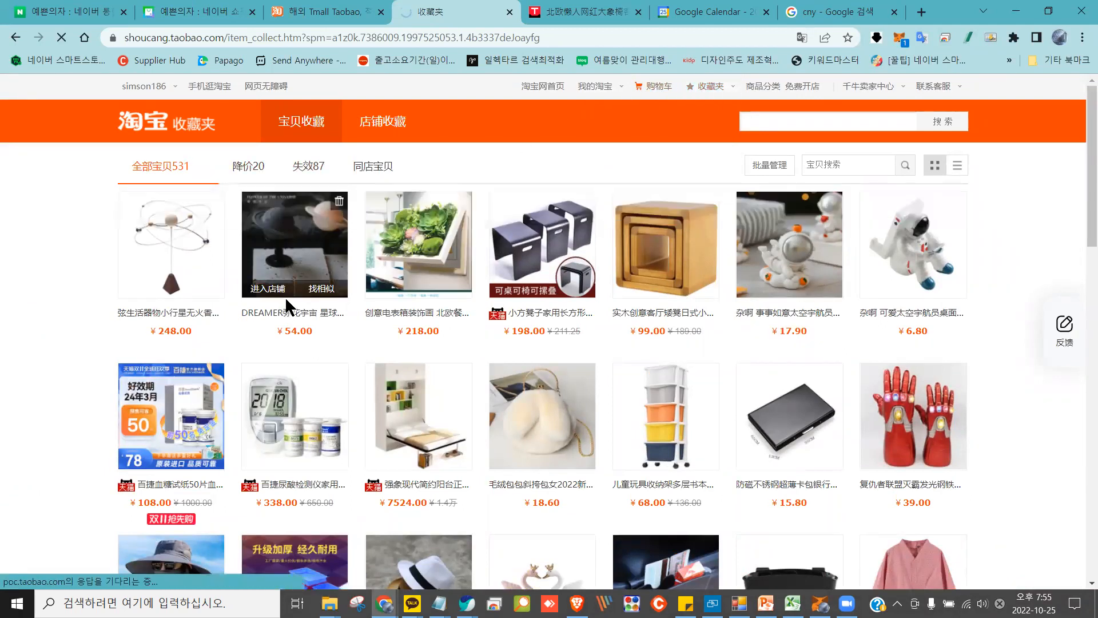
Sign in with 登录 and open the first favourite, the planet ornament, in a new tab
mouse_move(175, 269)
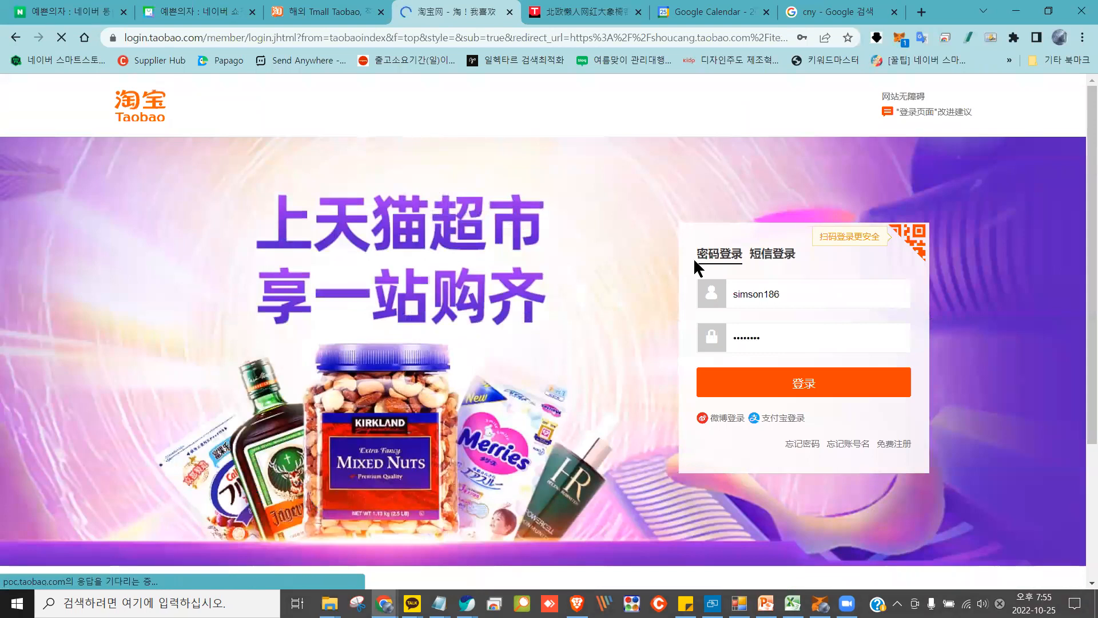
left_click(809, 395)
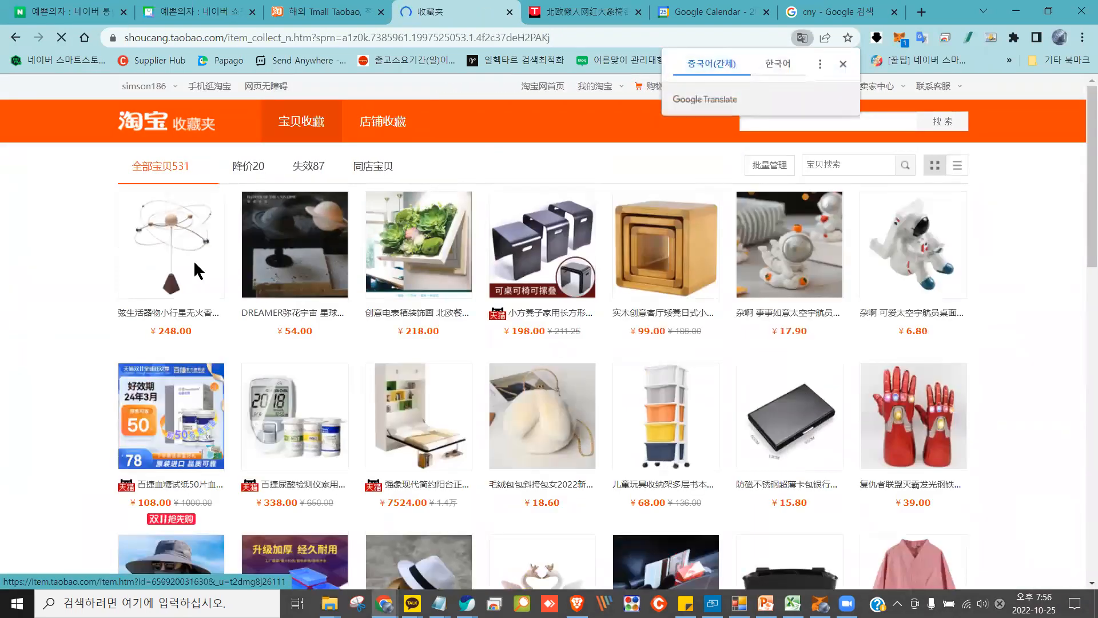
left_click(143, 244)
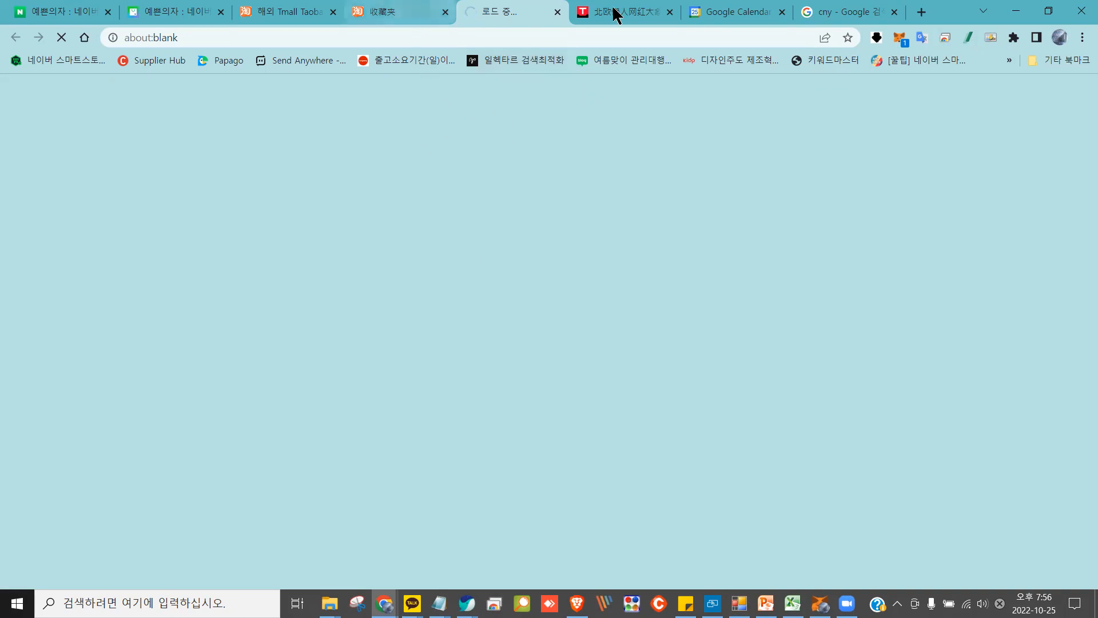
Look over the Tmall orange chair's detail images and size diagram
left_click(650, 12)
scroll(464, 303, "down", 20)
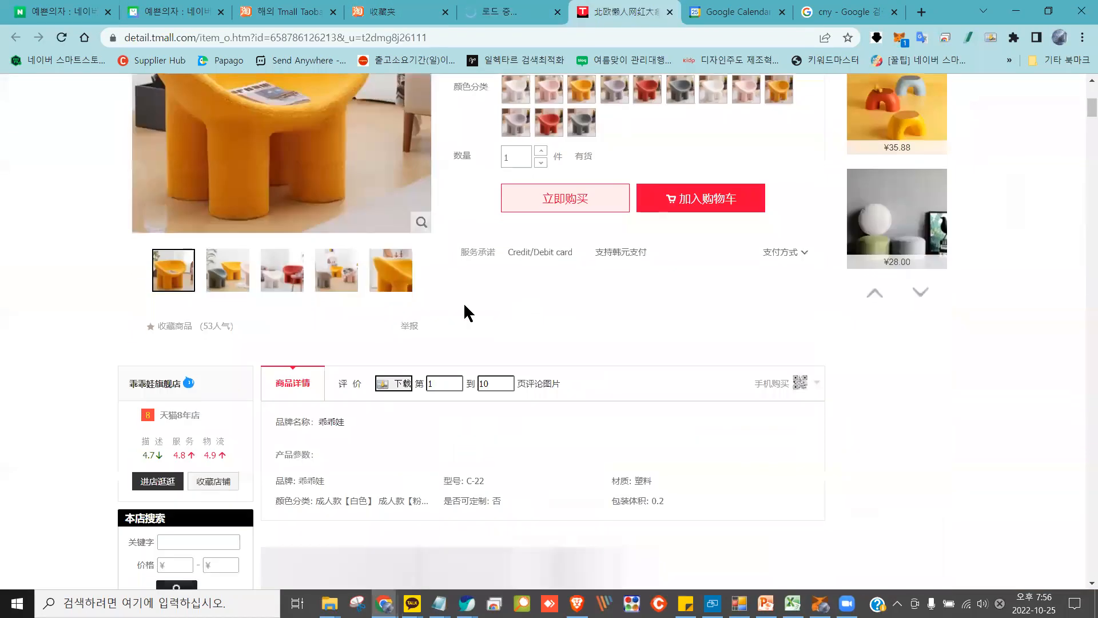
scroll(461, 306, "down", 15)
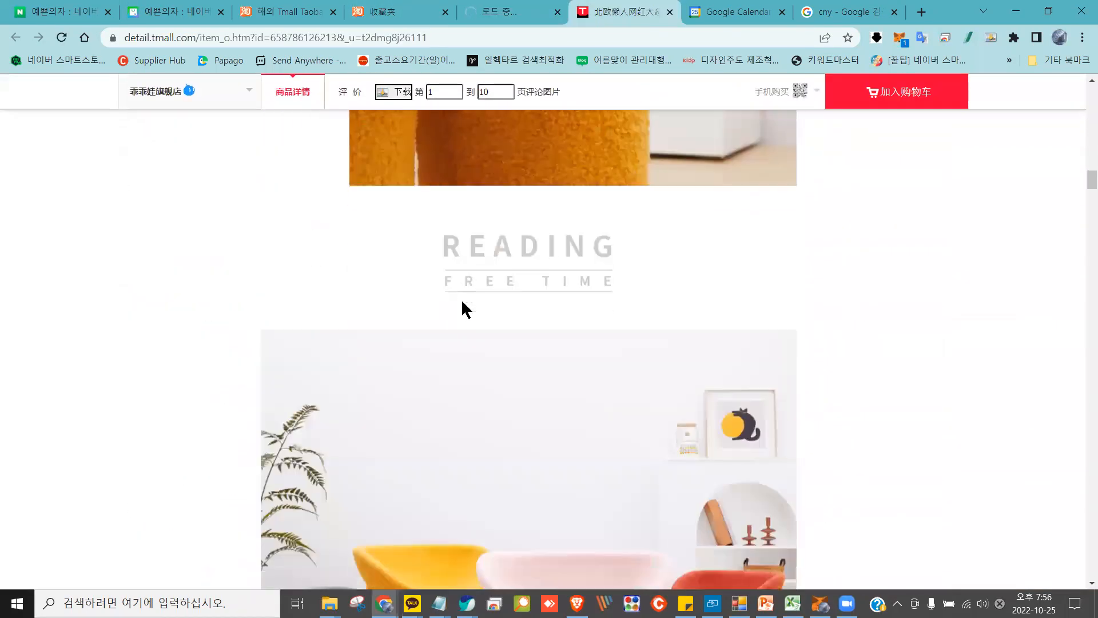
scroll(460, 308, "down", 15)
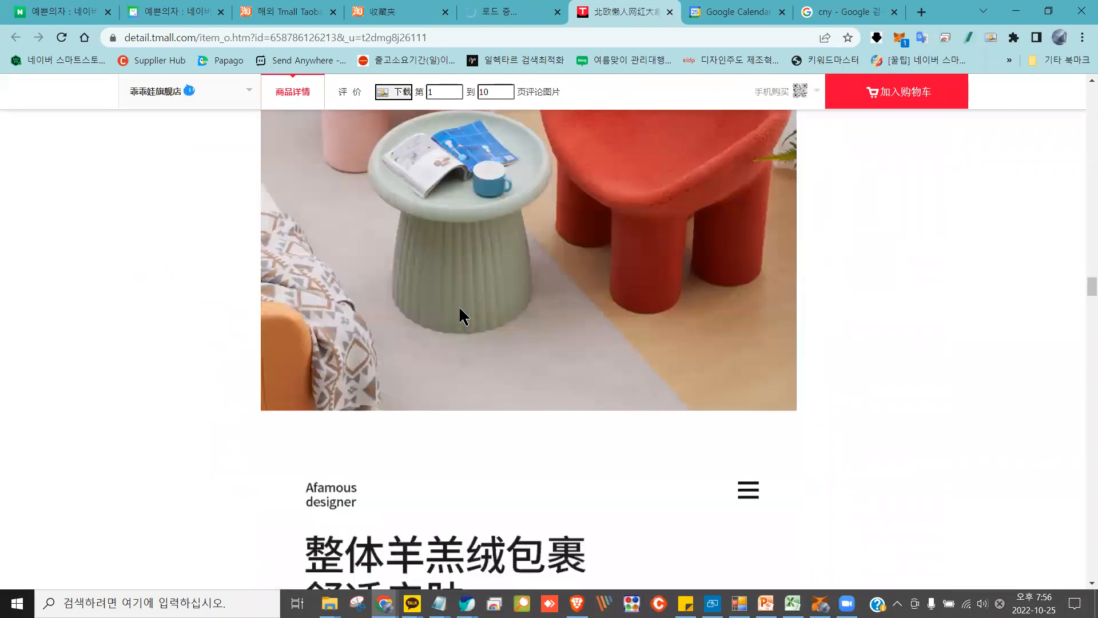
scroll(460, 314, "down", 15)
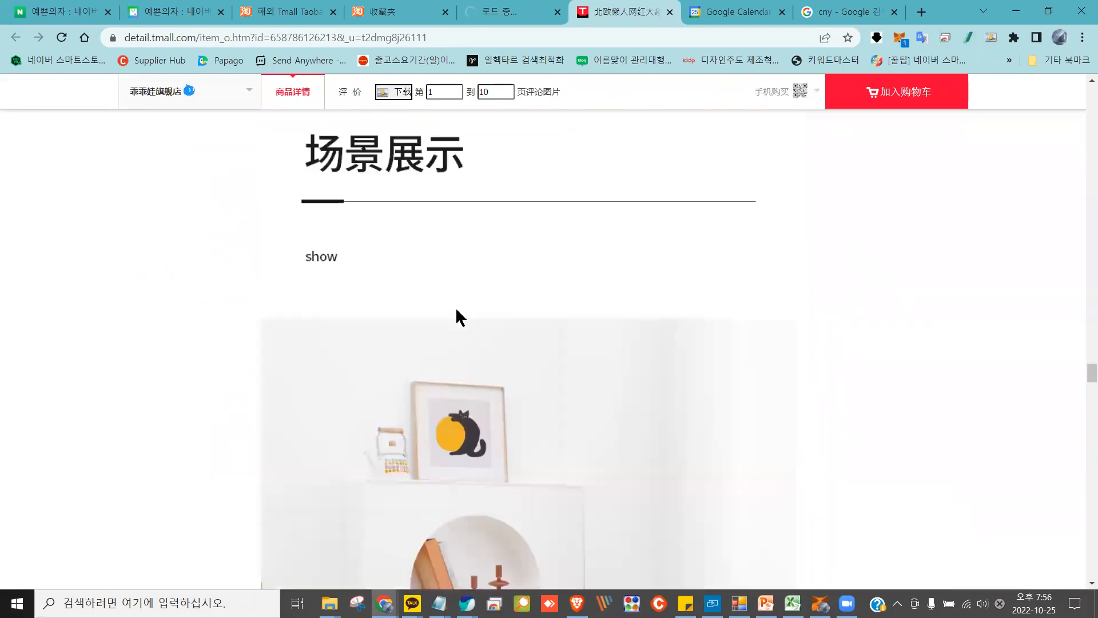
scroll(460, 318, "down", 15)
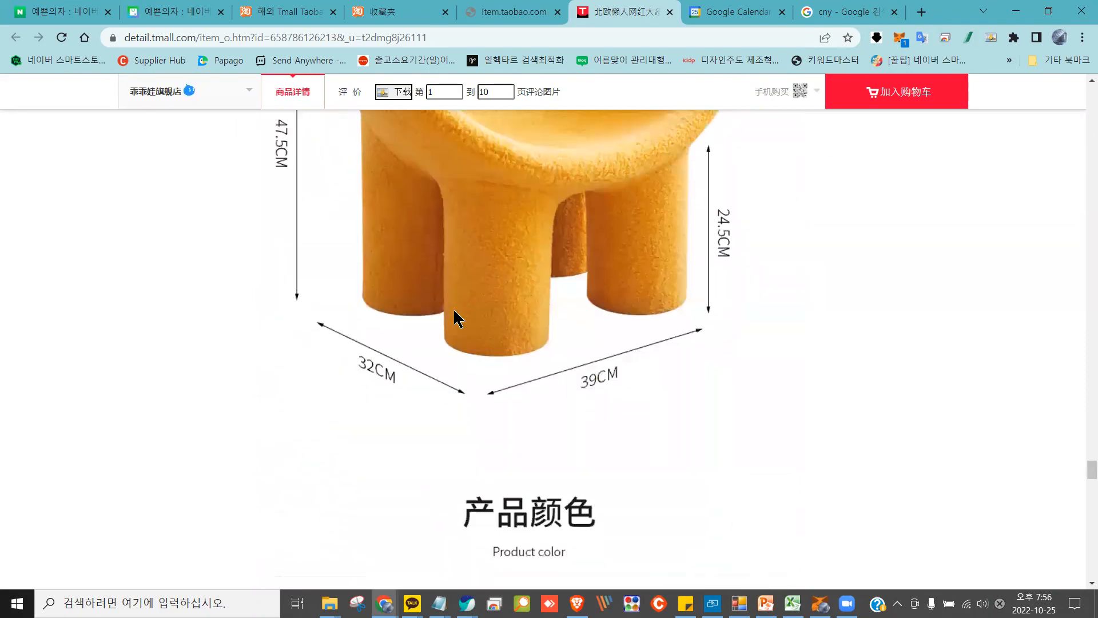
scroll(454, 319, "down", 20)
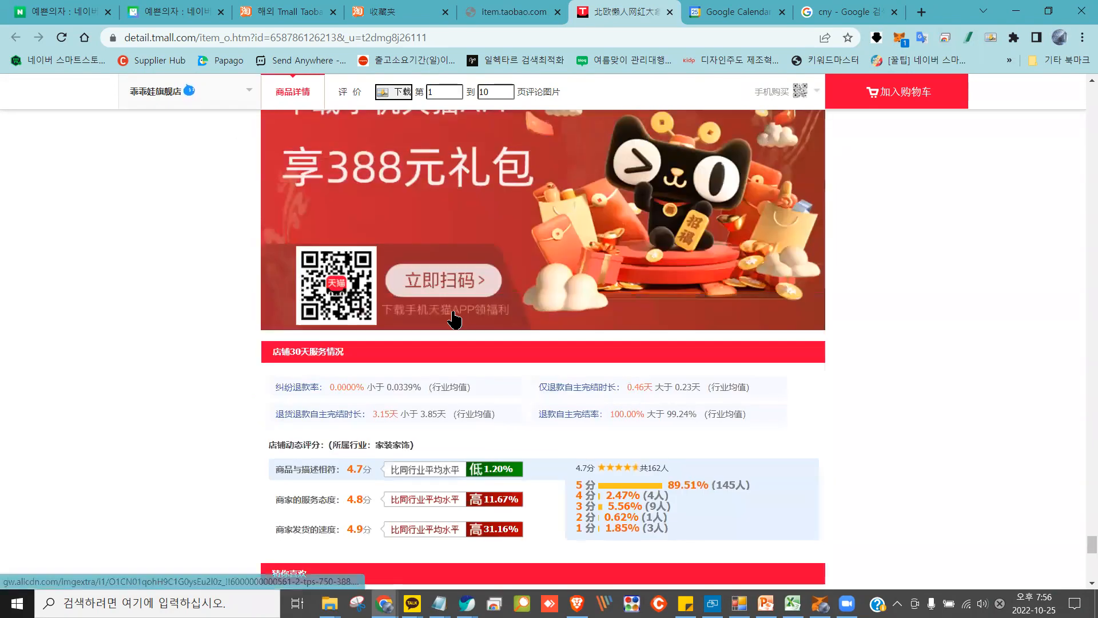
scroll(452, 309, "up", 20)
scroll(452, 310, "up", 15)
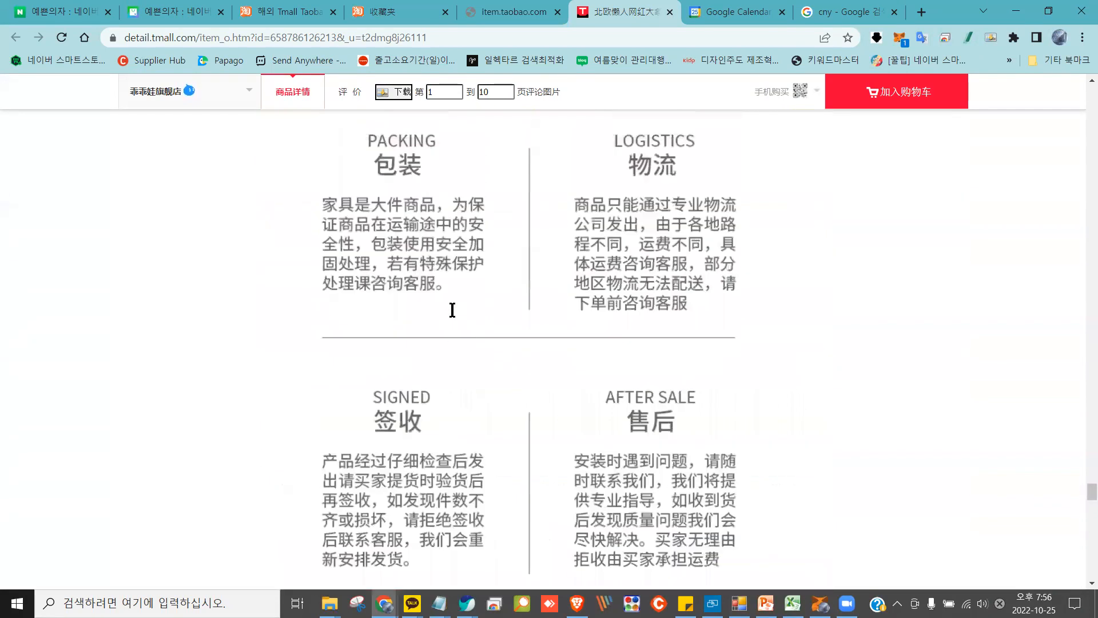
scroll(452, 305, "up", 8)
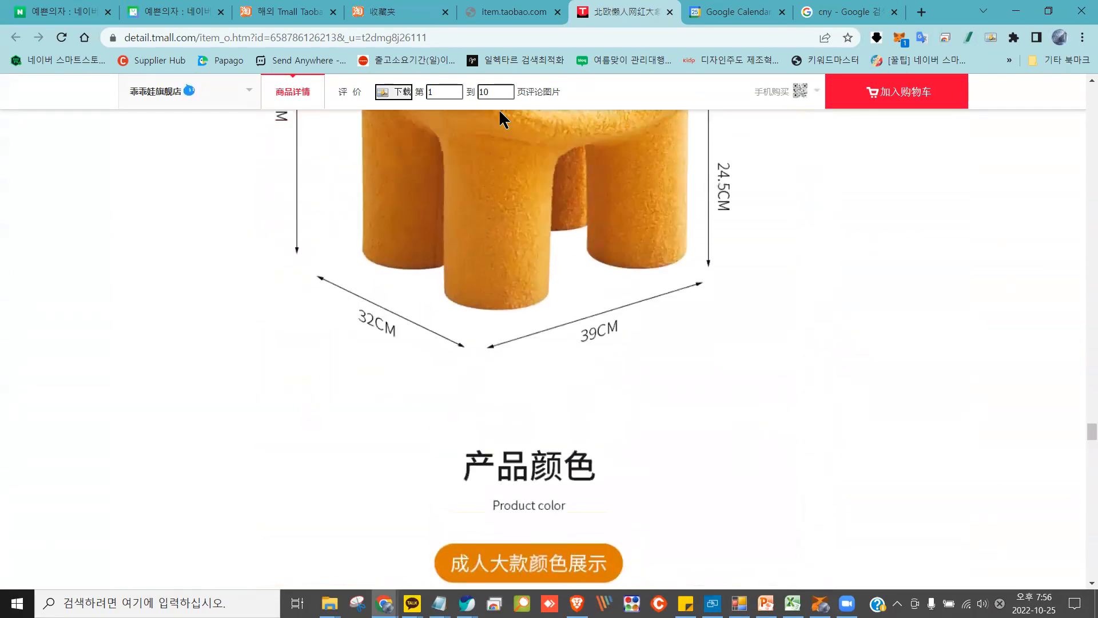
Close the Tmall chair tab, leaving the timed-out item.taobao.com tab in front
left_click(512, 11)
left_click(635, 13)
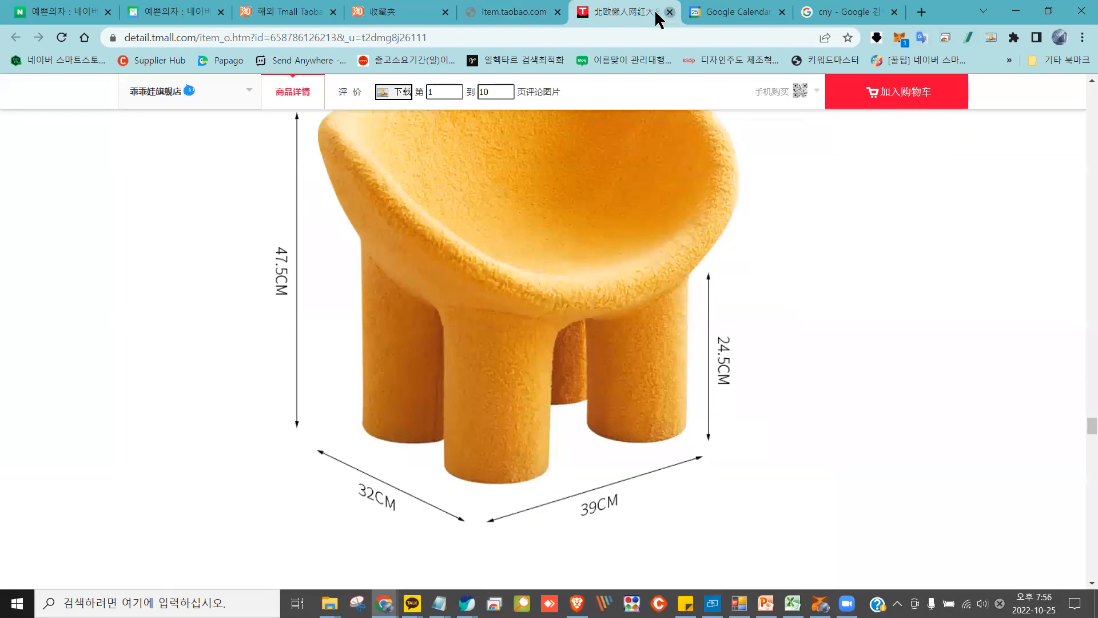
left_click(670, 12)
left_click(518, 17)
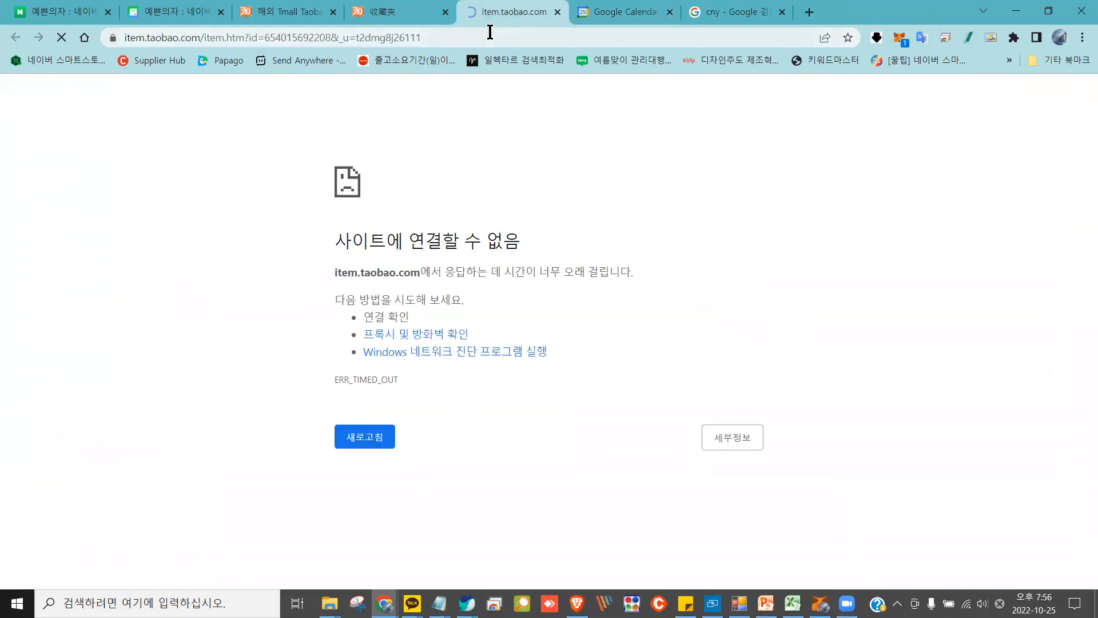
Reload the timed-out planet ornament item page from the address bar
left_click(492, 37)
key("Return")
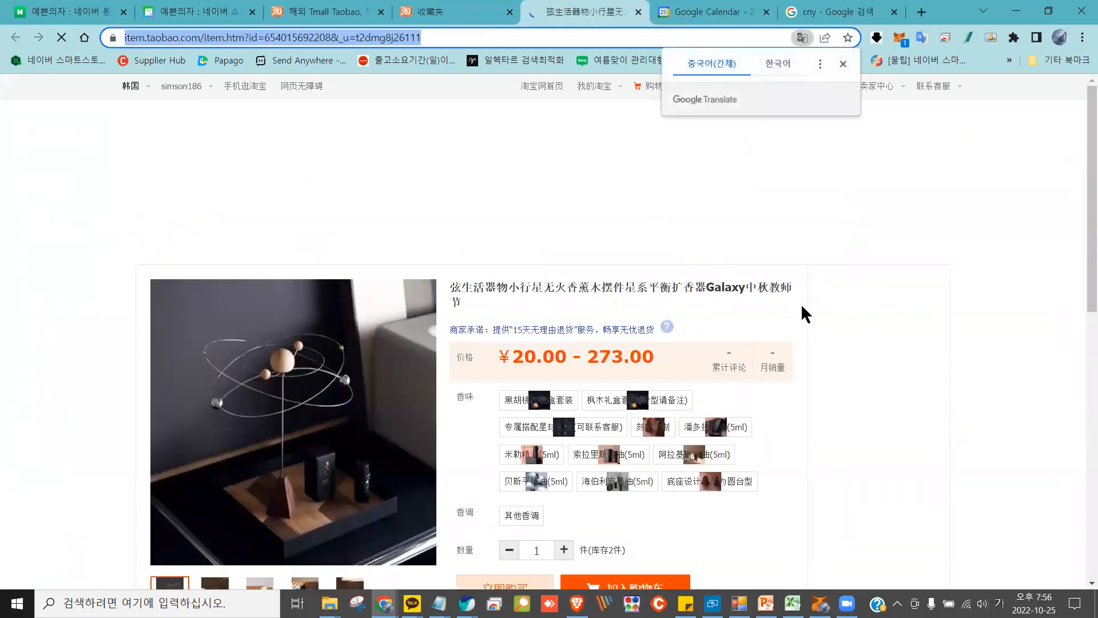
scroll(417, 354, "down", 4)
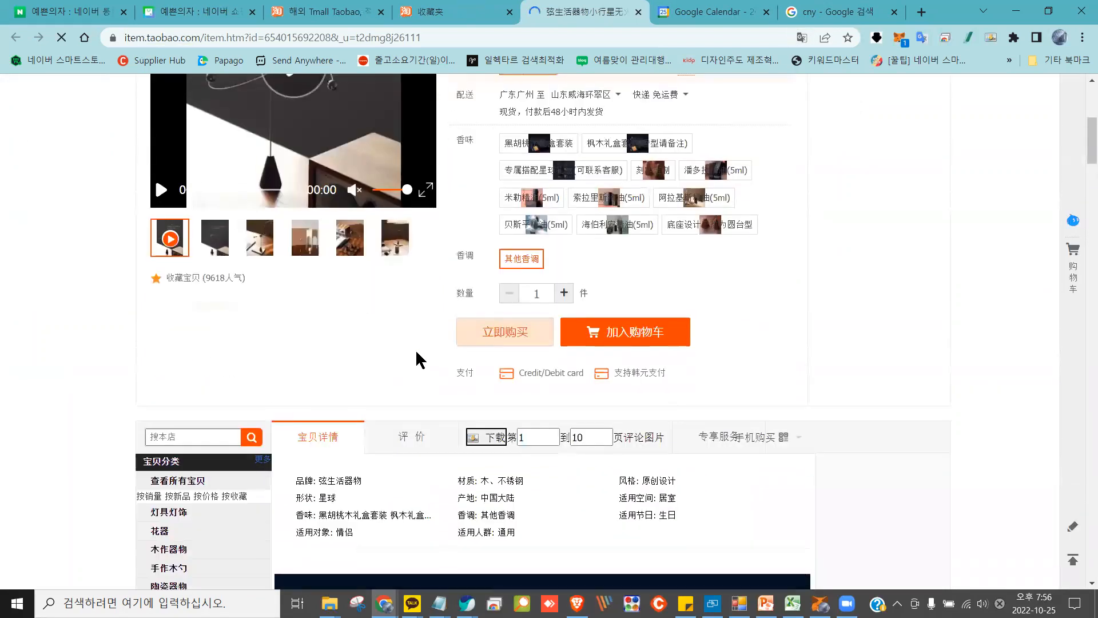
scroll(415, 349, "down", 10)
Review the engraving and planet-set detail images, then close the page and return to 收藏夹
scroll(314, 357, "down", 10)
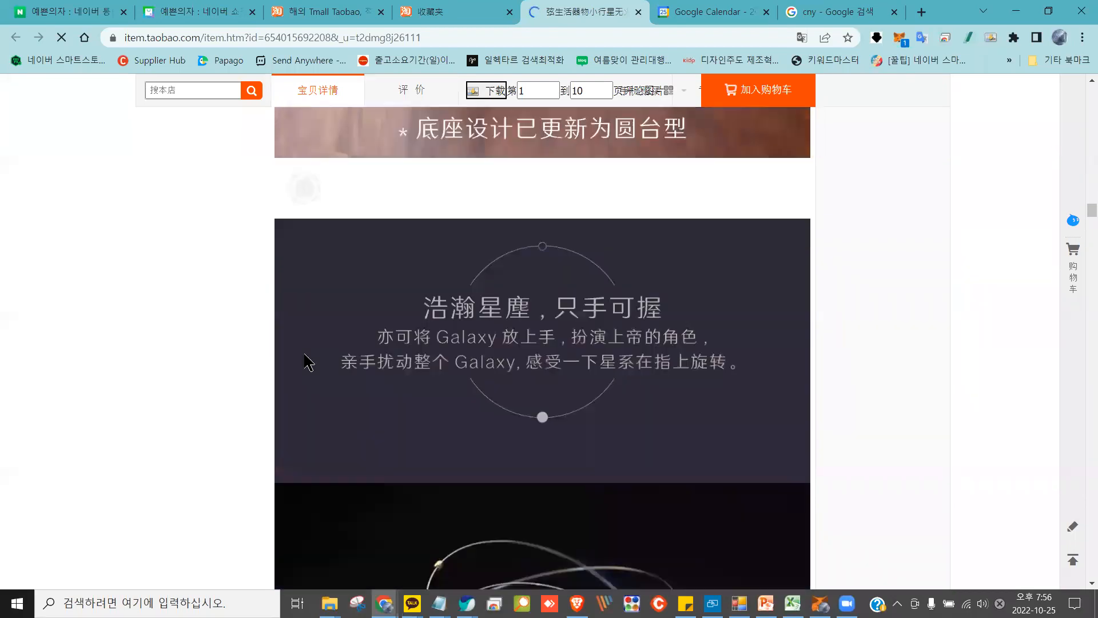
scroll(309, 360, "down", 15)
scroll(309, 364, "down", 15)
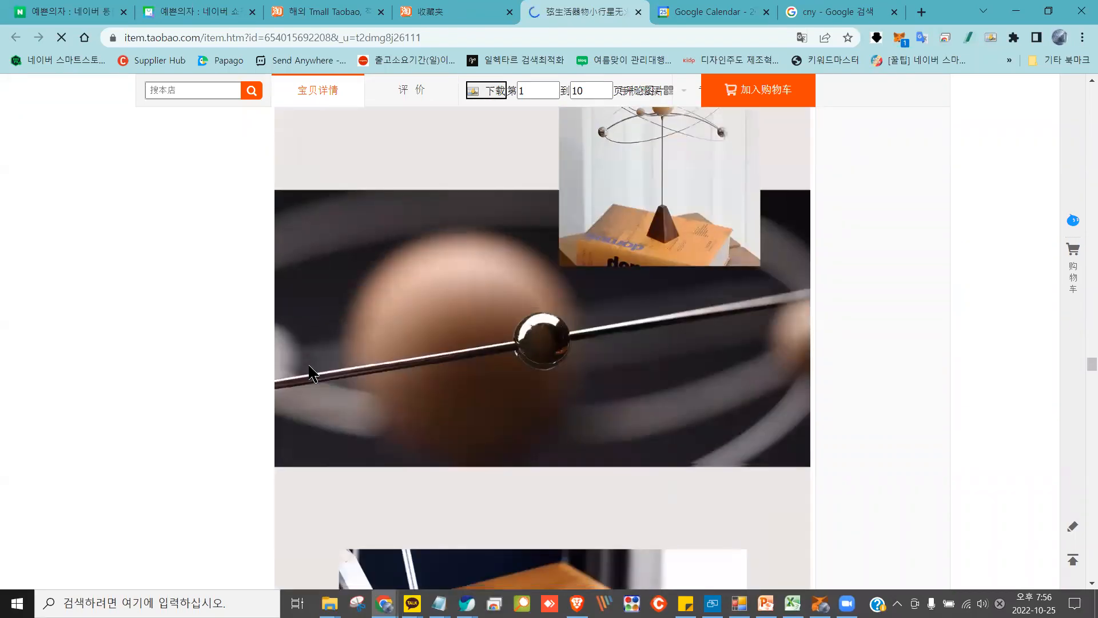
scroll(309, 365, "down", 15)
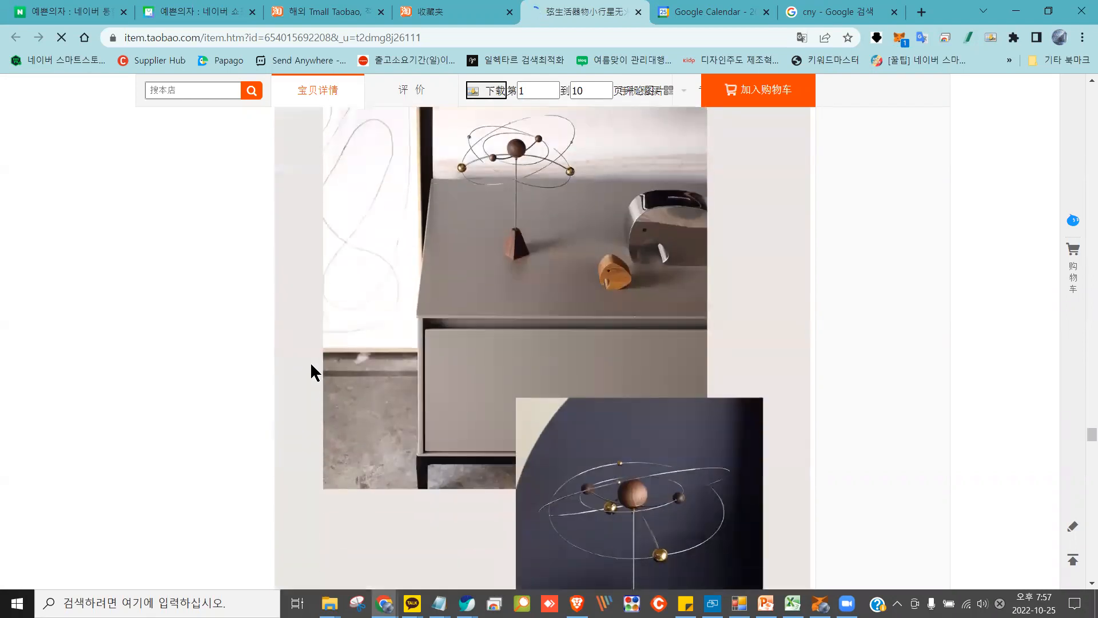
scroll(311, 373, "down", 15)
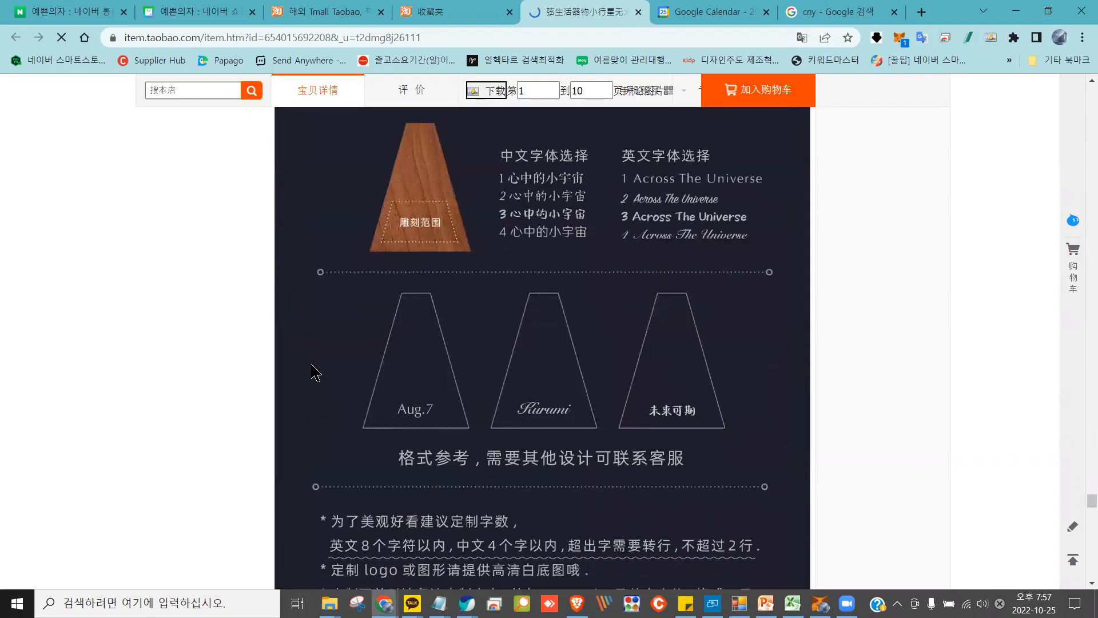
scroll(311, 373, "down", 15)
scroll(309, 363, "down", 5)
scroll(309, 362, "up", 15)
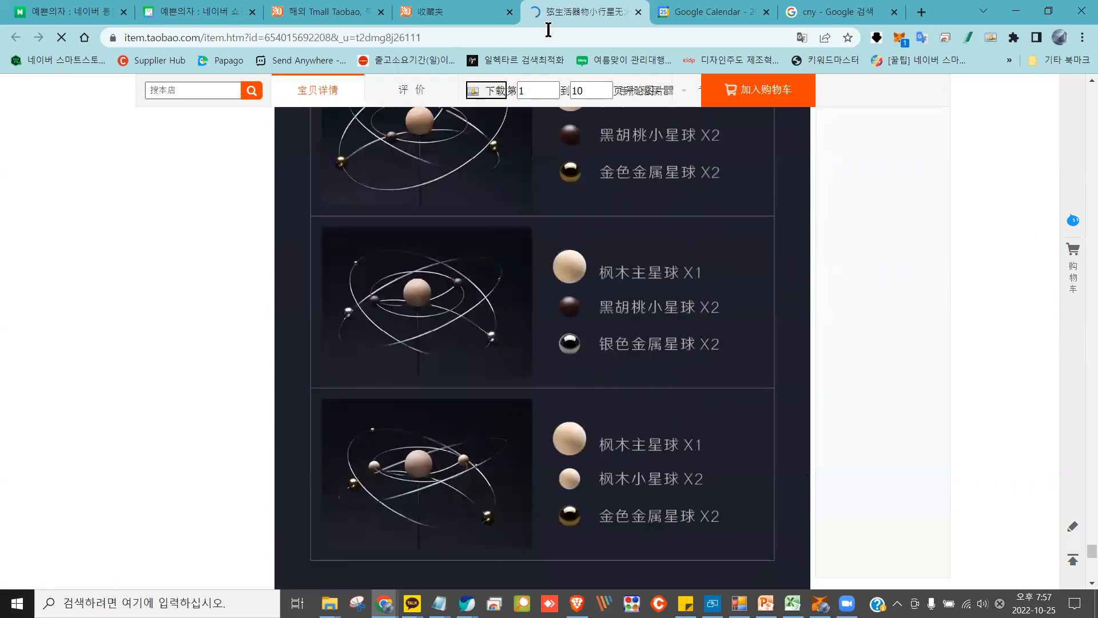
left_click(639, 11)
left_click(473, 8)
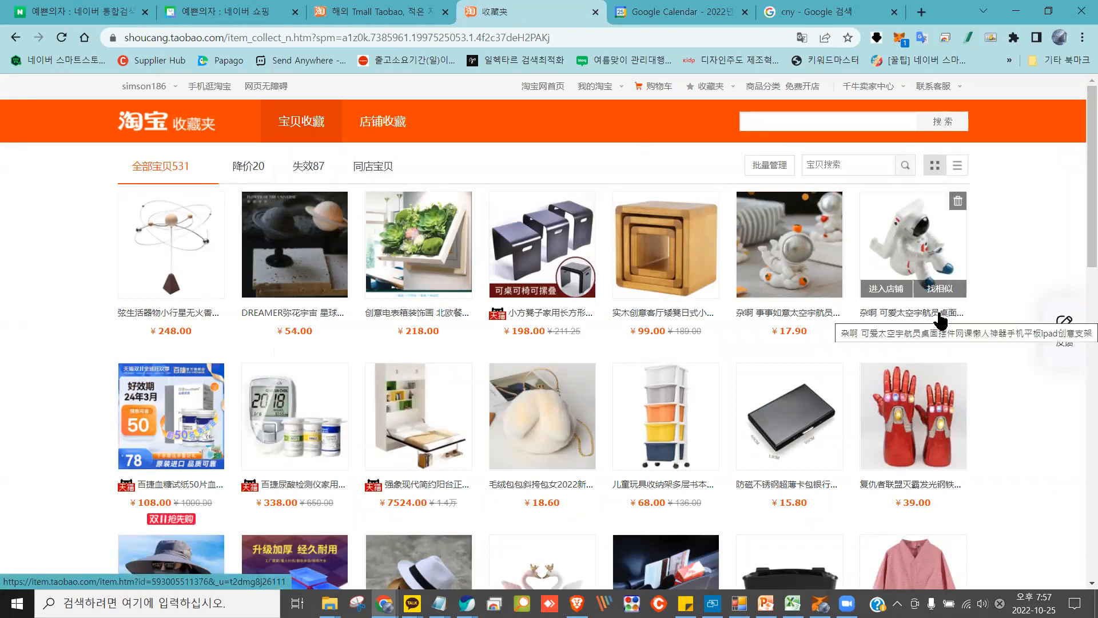
scroll(985, 230, "down", 3)
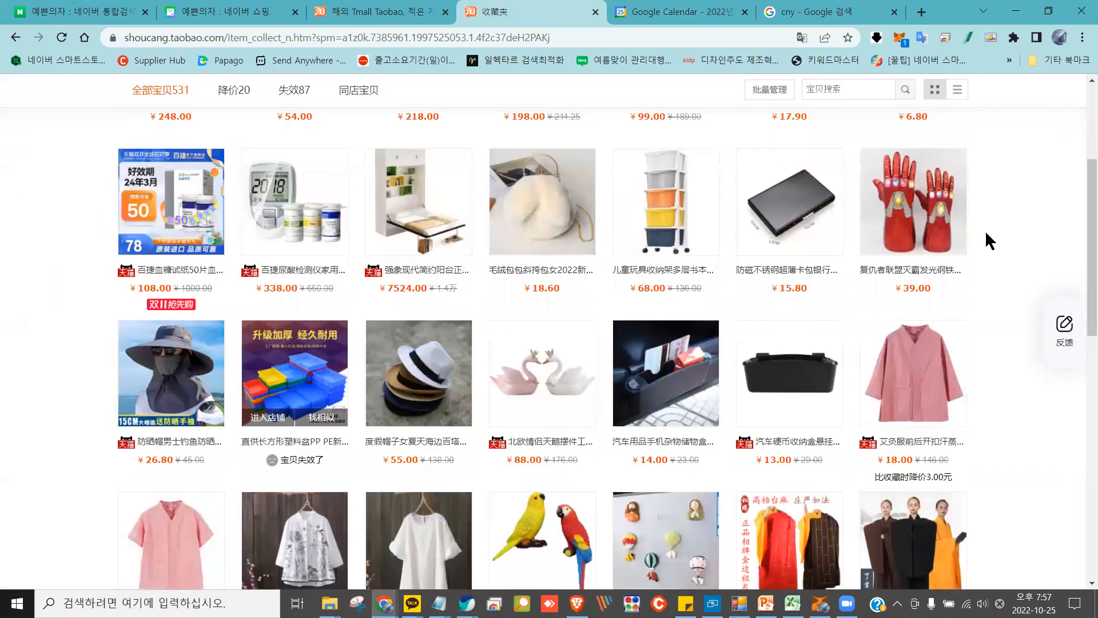
scroll(988, 219, "down", 3)
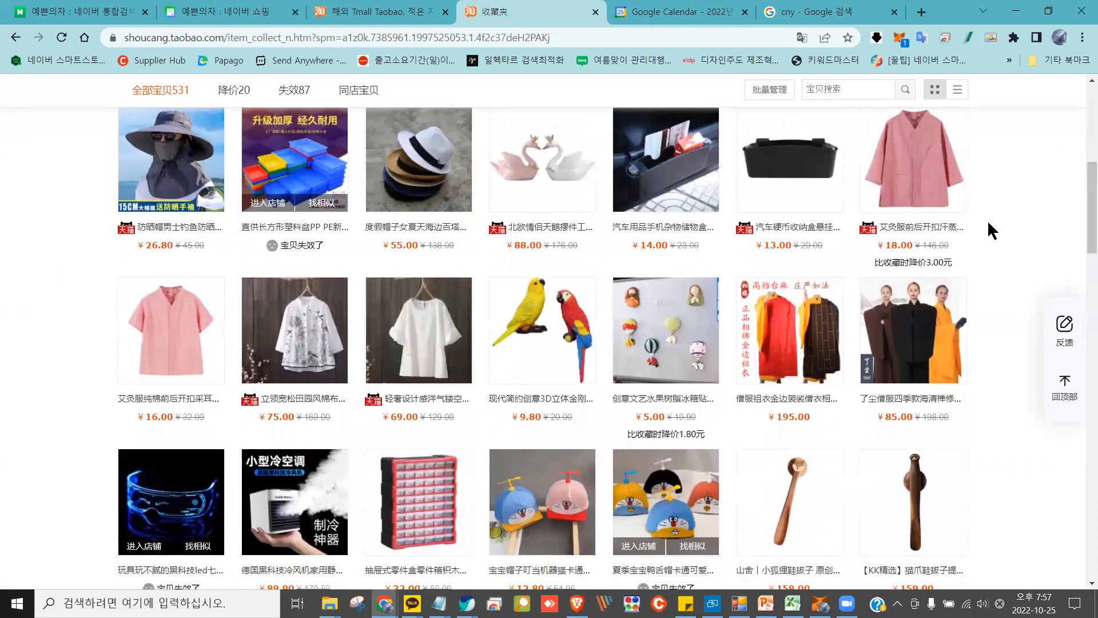
scroll(987, 219, "down", 2)
scroll(990, 221, "down", 2)
scroll(992, 220, "down", 5)
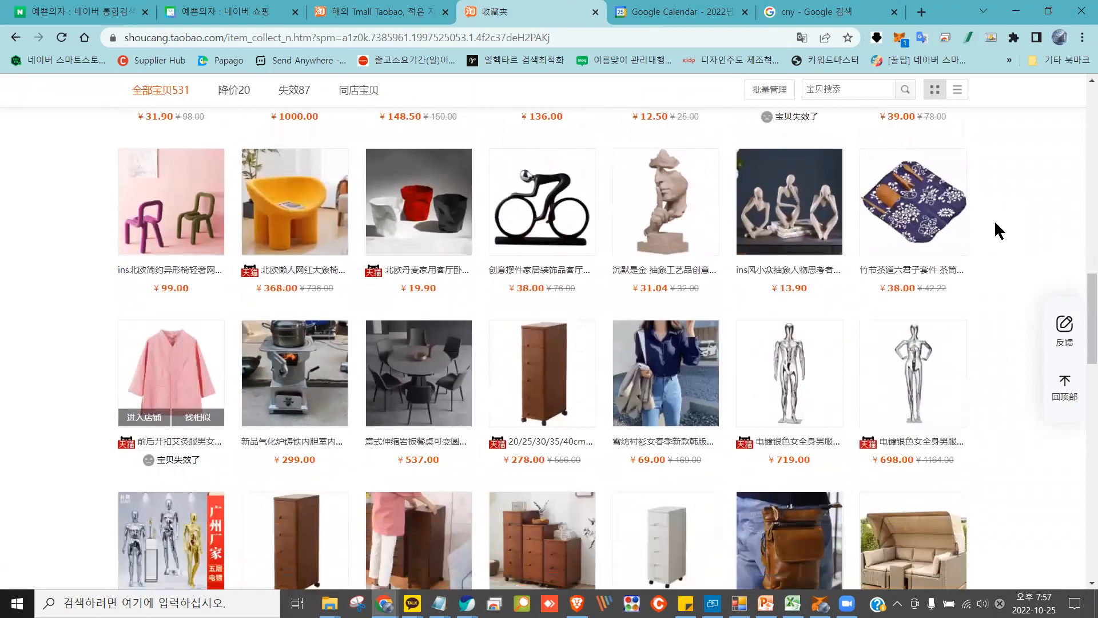
scroll(995, 219, "down", 2)
scroll(996, 221, "down", 1)
left_click(634, 156)
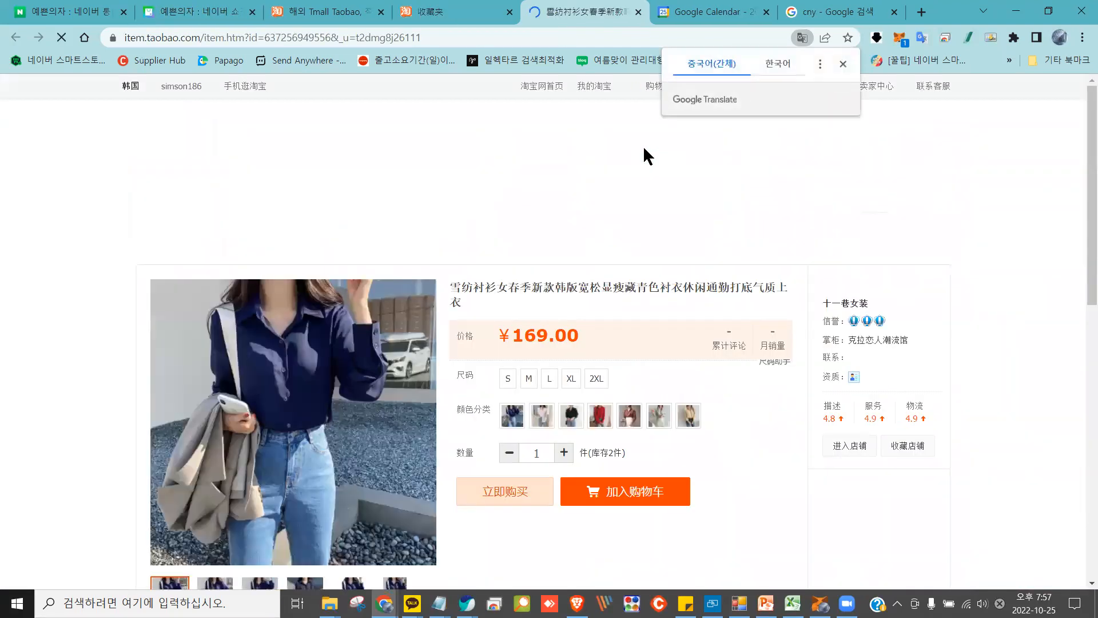
scroll(436, 283, "down", 5)
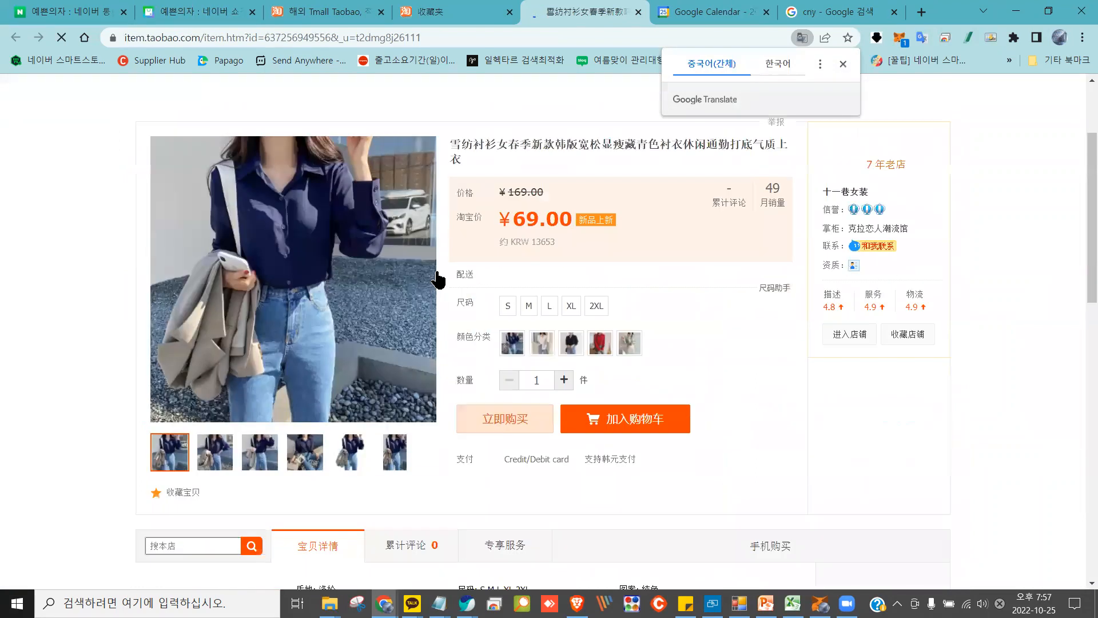
scroll(437, 271, "down", 2)
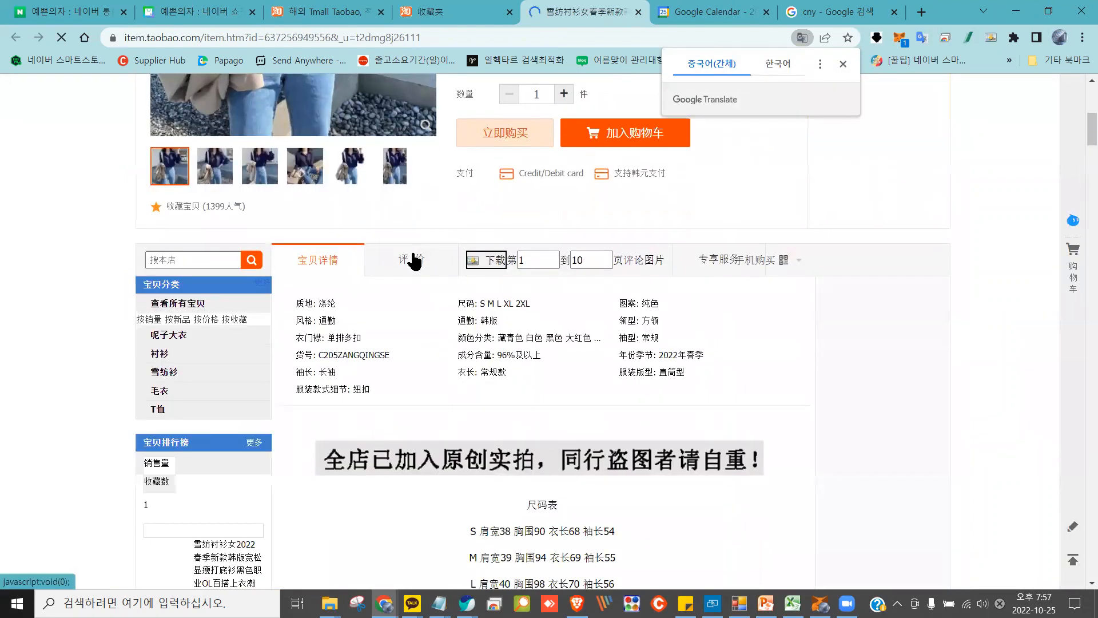
scroll(378, 259, "down", 20)
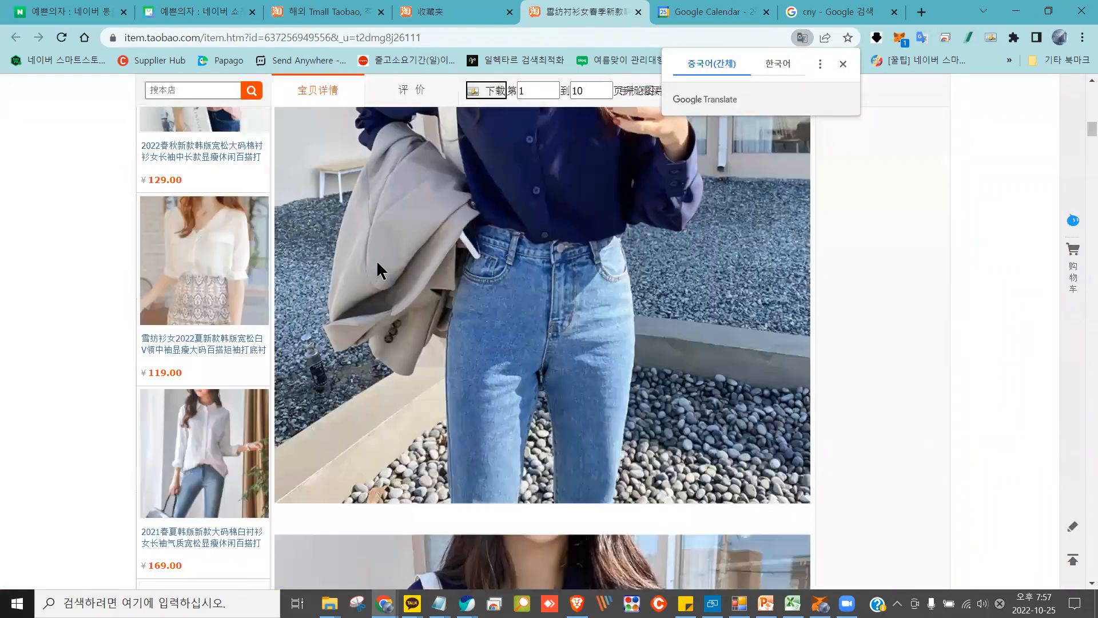
scroll(375, 260, "down", 15)
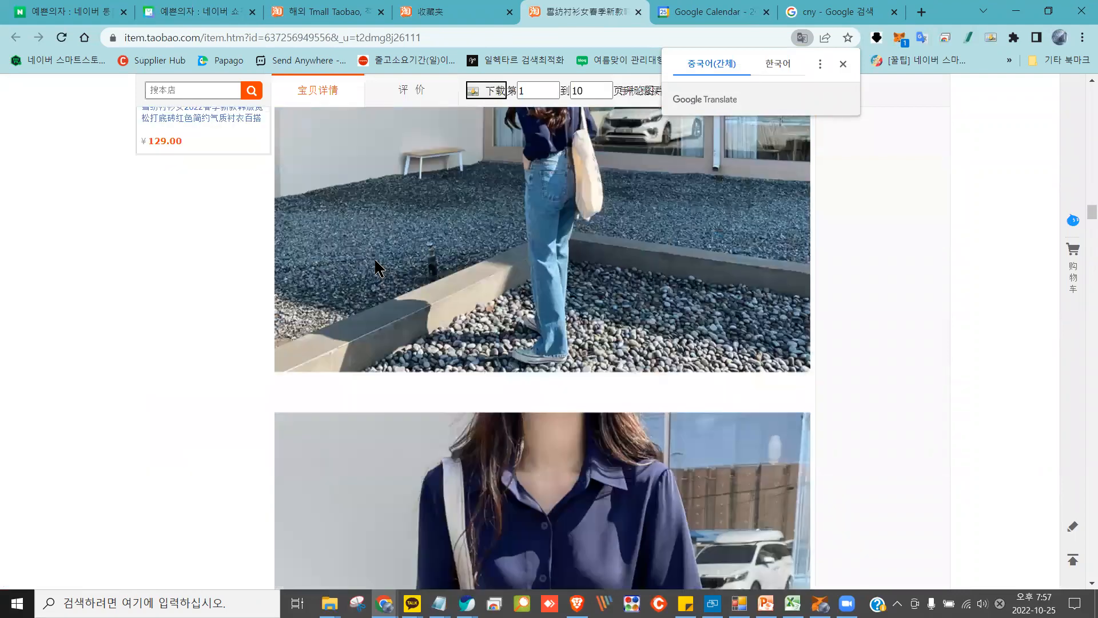
scroll(377, 266, "down", 15)
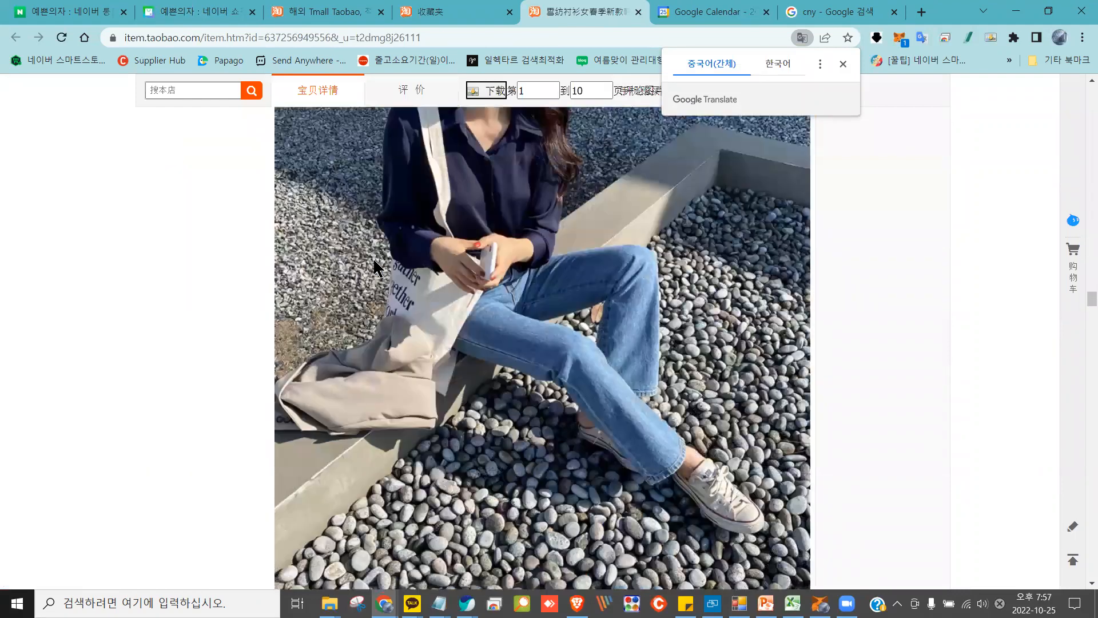
scroll(373, 266, "down", 15)
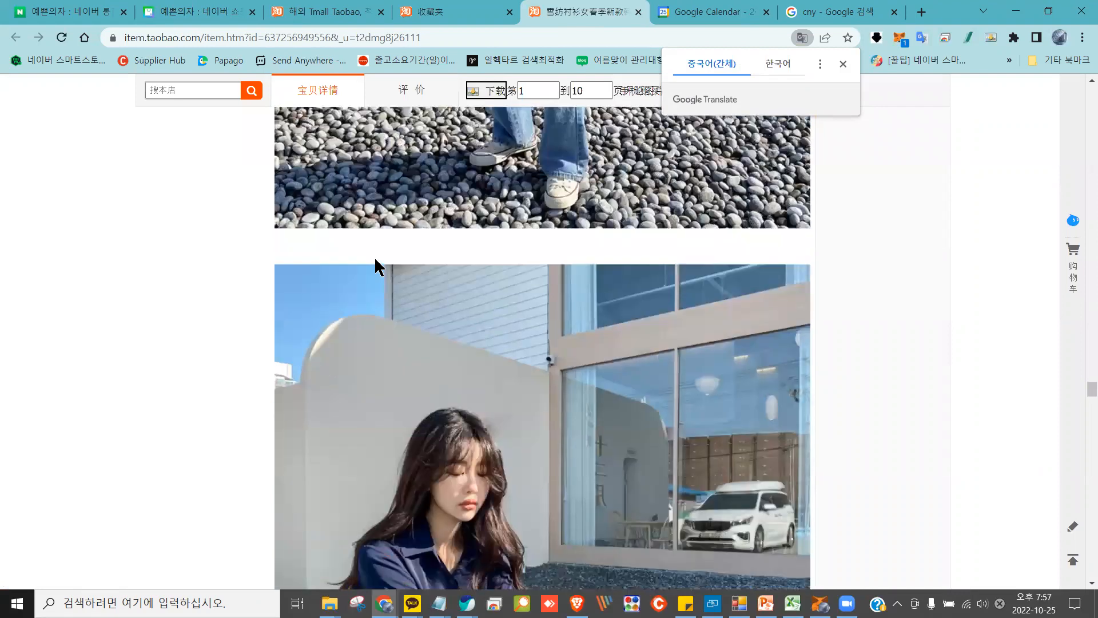
scroll(373, 266, "down", 15)
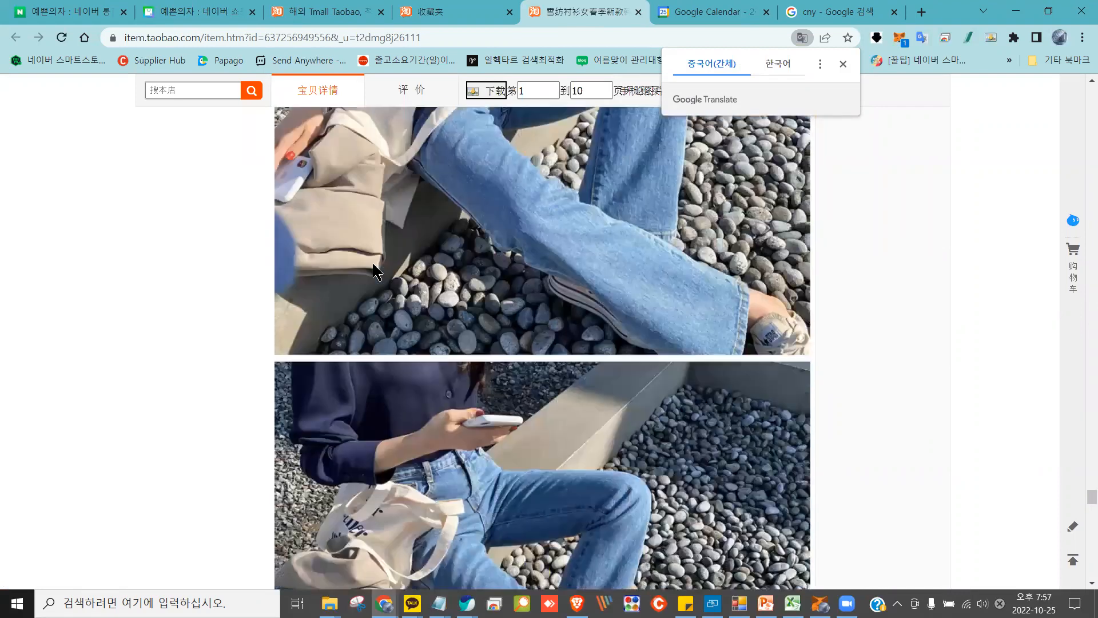
scroll(373, 277, "down", 10)
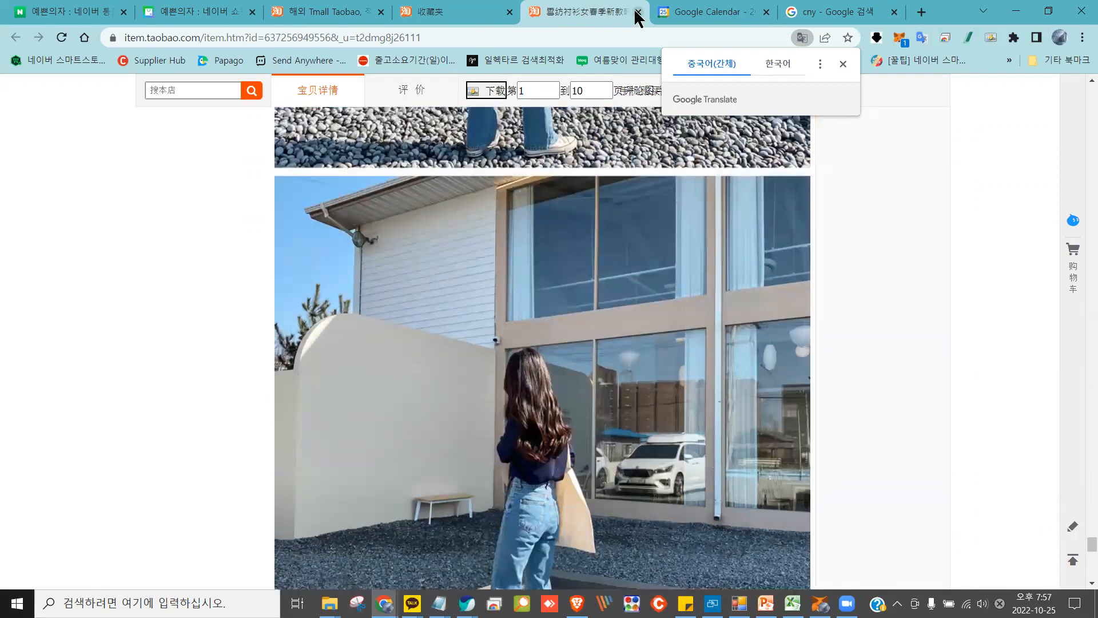
left_click(638, 12)
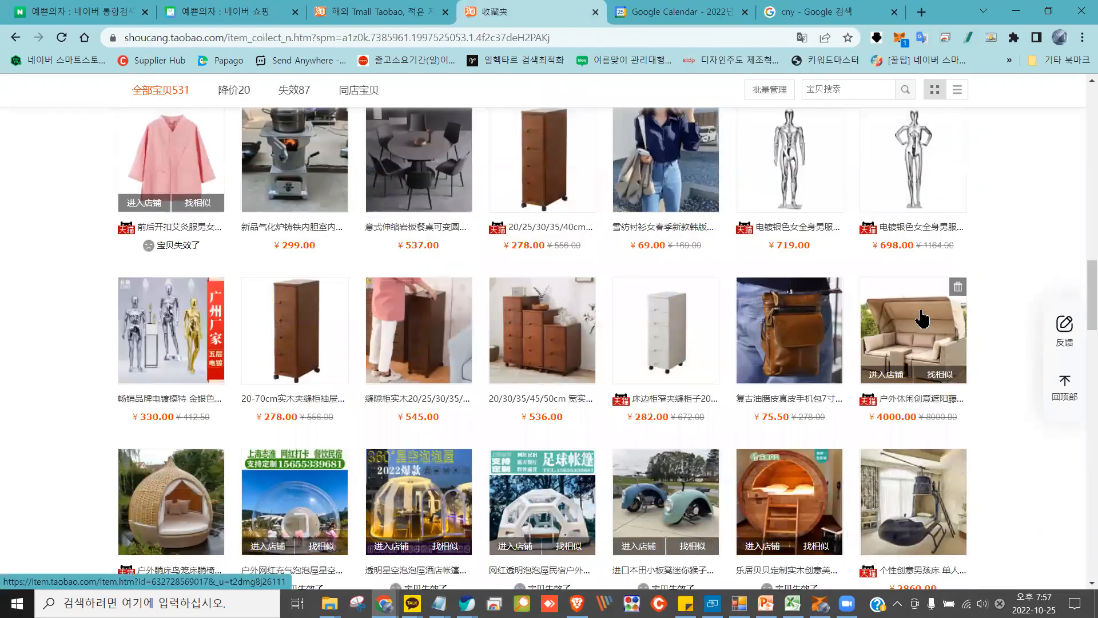
Open the 暴汗服减肥衣 sauna-suit fitness jacket from page 2 of the Taobao favourites
scroll(822, 280, "down", 3)
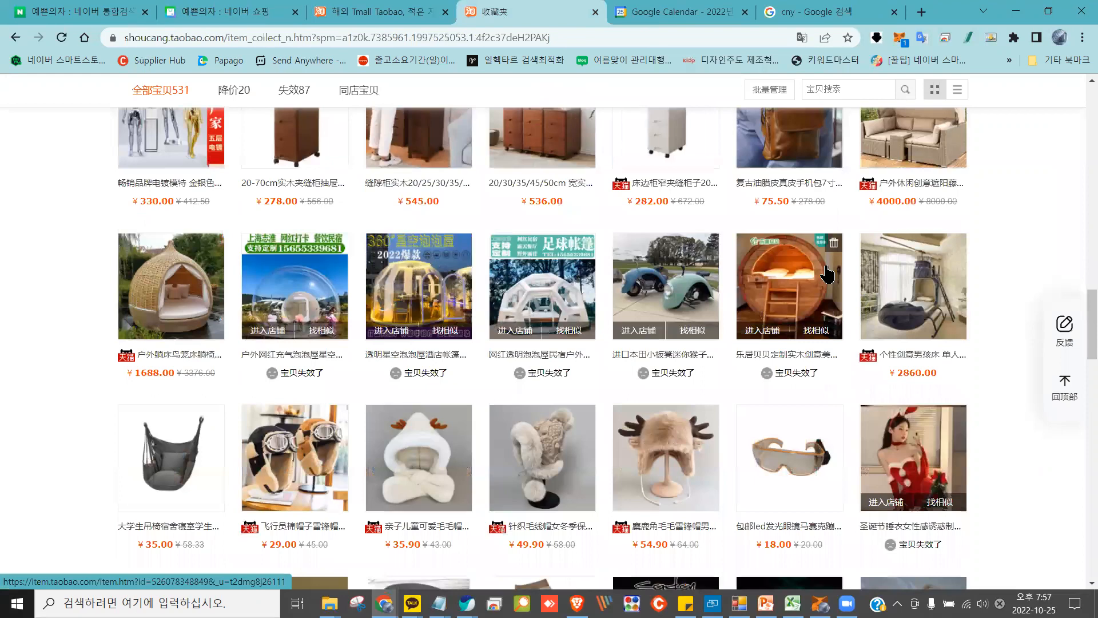
scroll(827, 274, "down", 10)
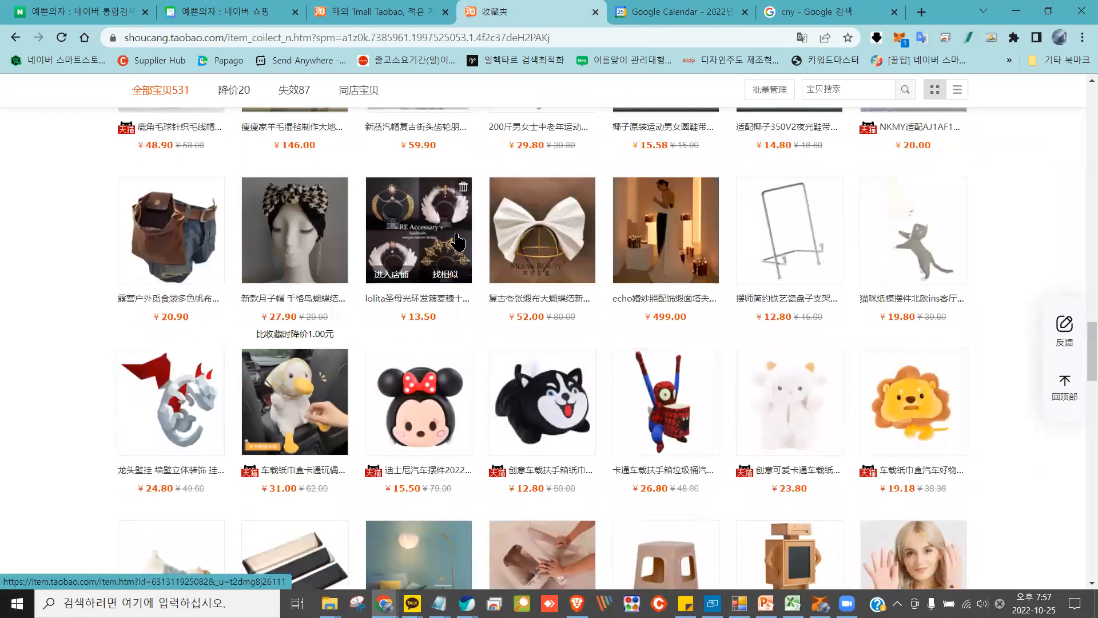
scroll(408, 236, "down", 6)
scroll(497, 265, "down", 6)
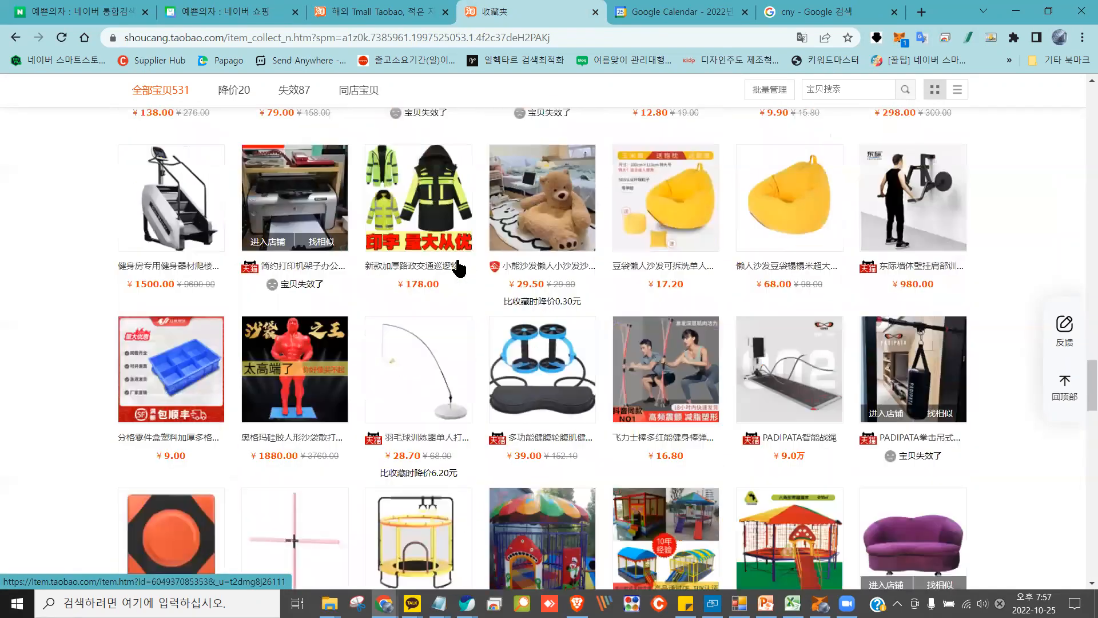
scroll(515, 263, "up", 2)
scroll(661, 266, "down", 4)
scroll(657, 260, "down", 3)
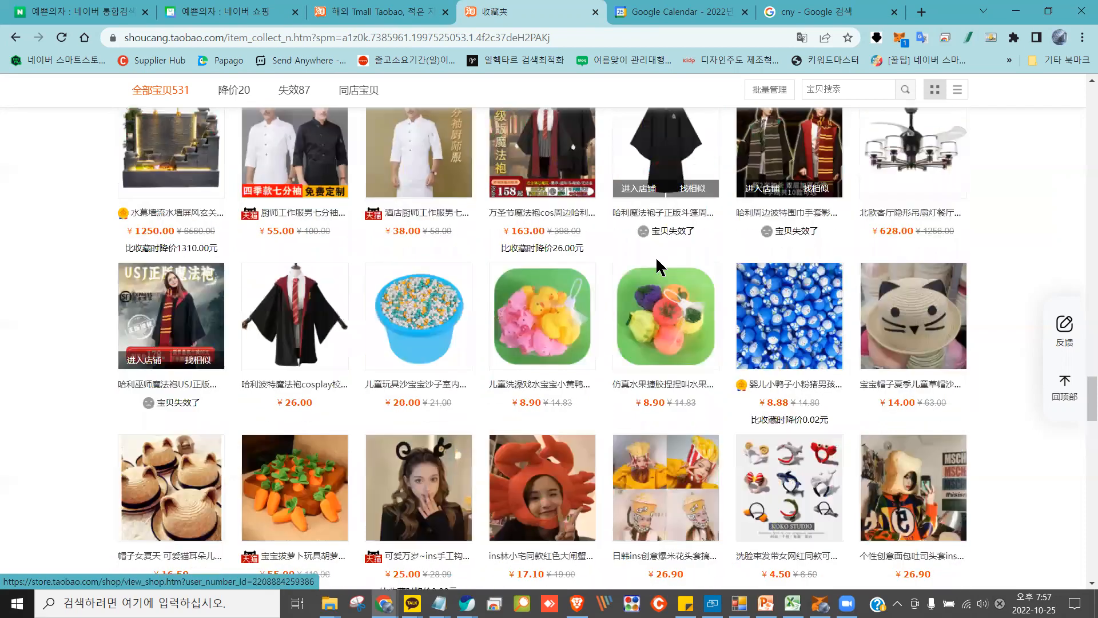
scroll(656, 256, "down", 2)
scroll(657, 254, "down", 10)
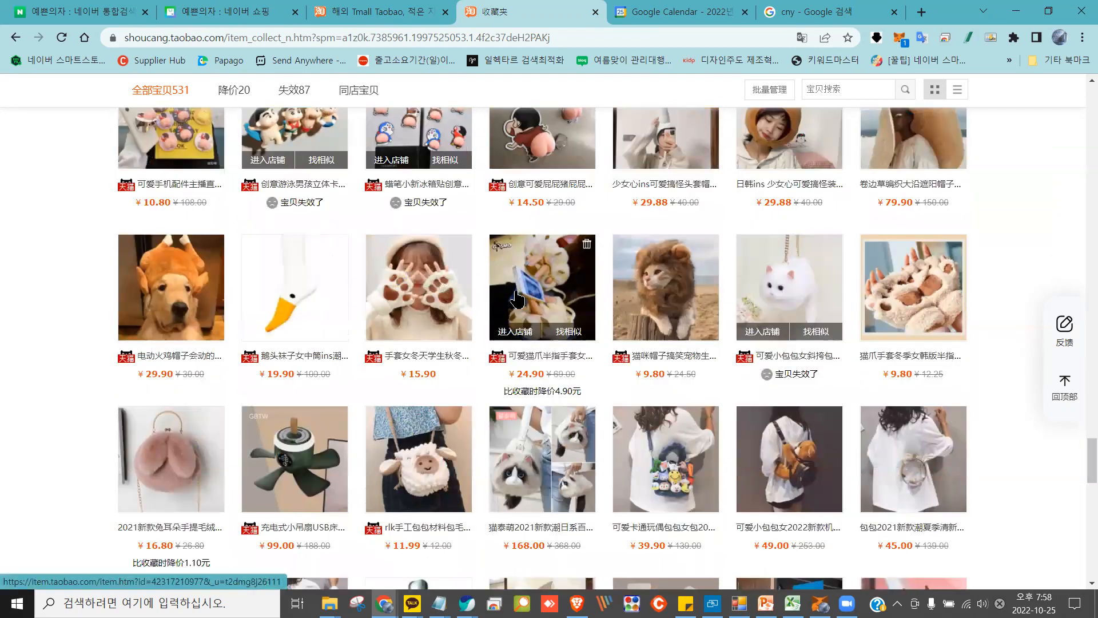
scroll(521, 295, "down", 4)
scroll(521, 294, "down", 7)
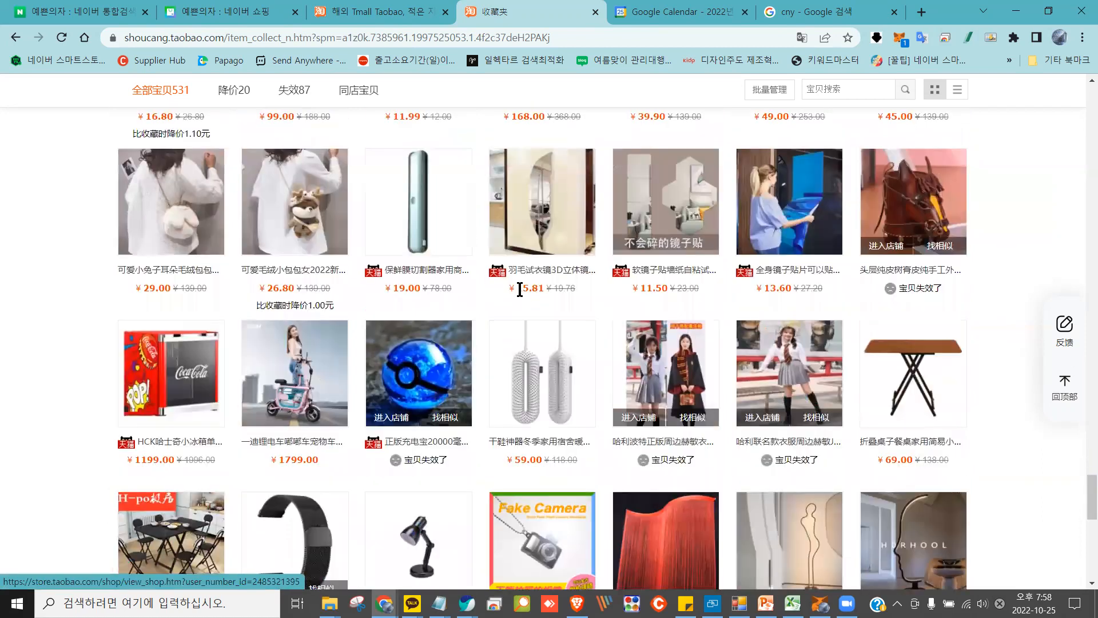
scroll(607, 212, "down", 5)
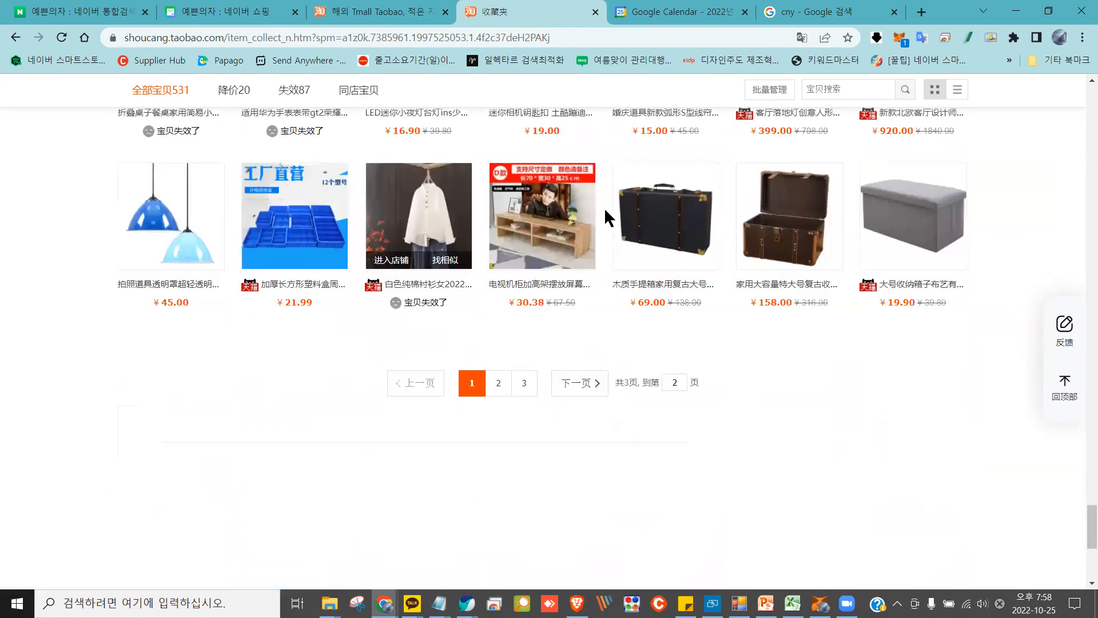
left_click(499, 382)
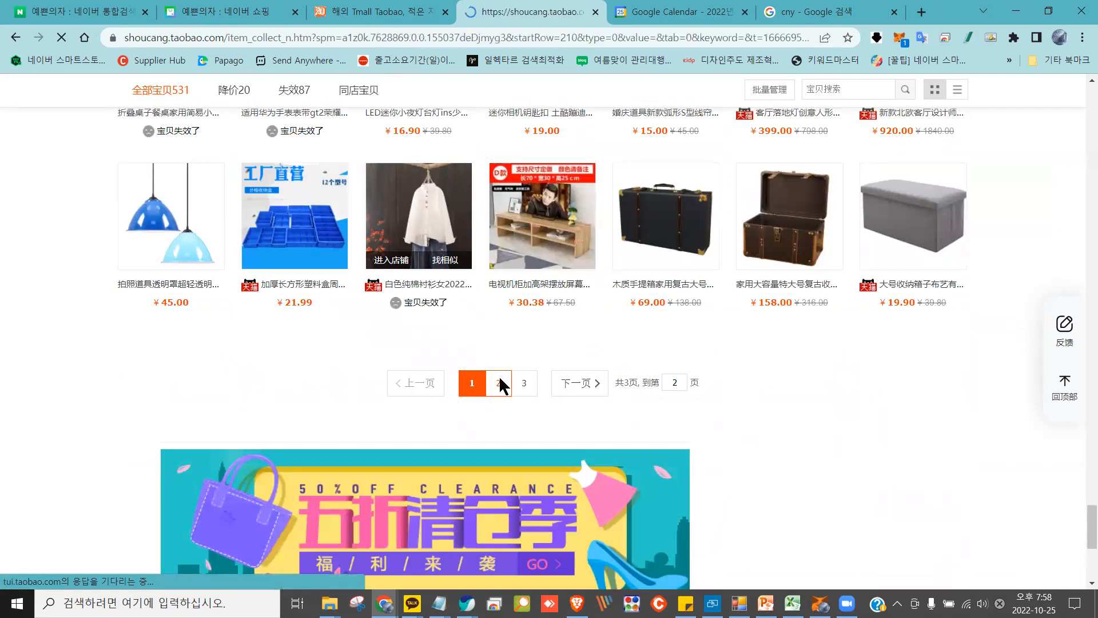
scroll(790, 255, "down", 7)
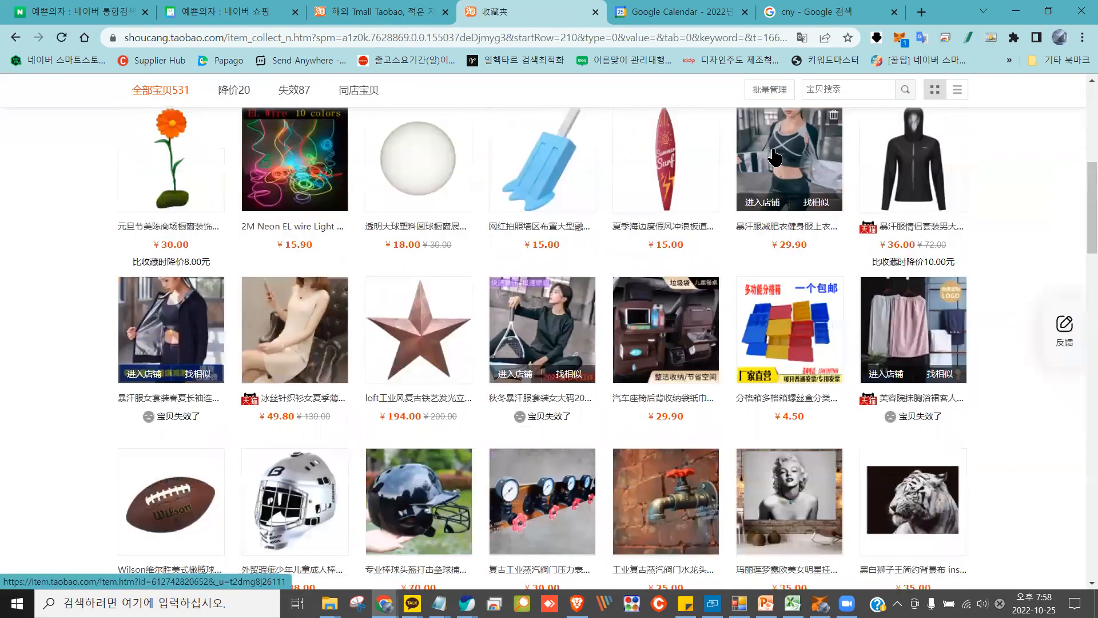
left_click(774, 156)
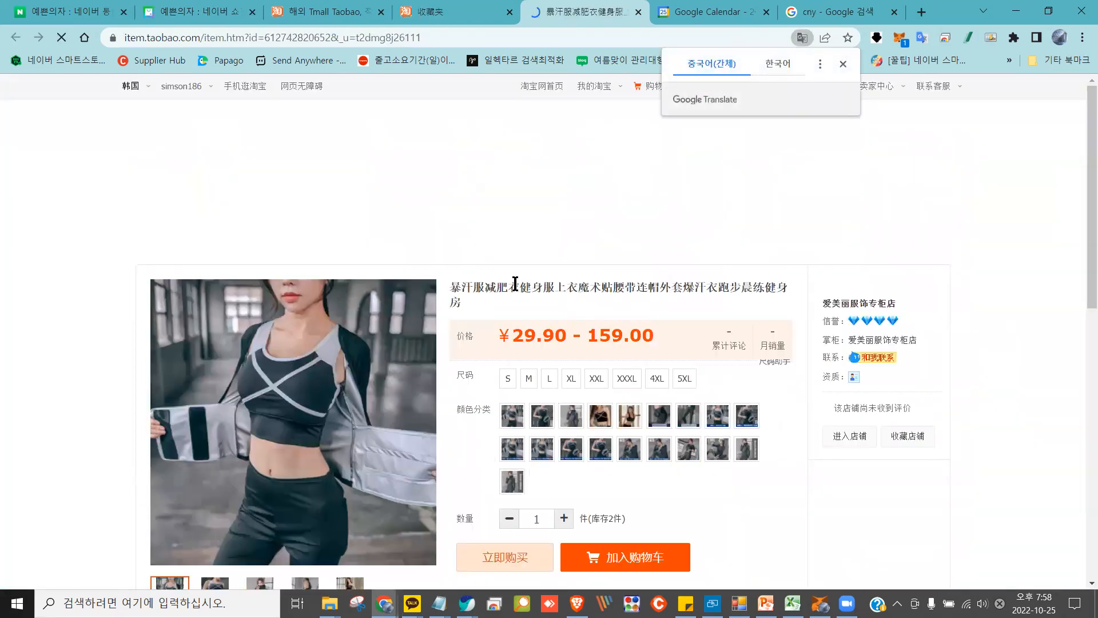
Close the sauna-suit page and open the 冰丝针织衫 ice-silk knit item from the favourites
scroll(470, 280, "down", 7)
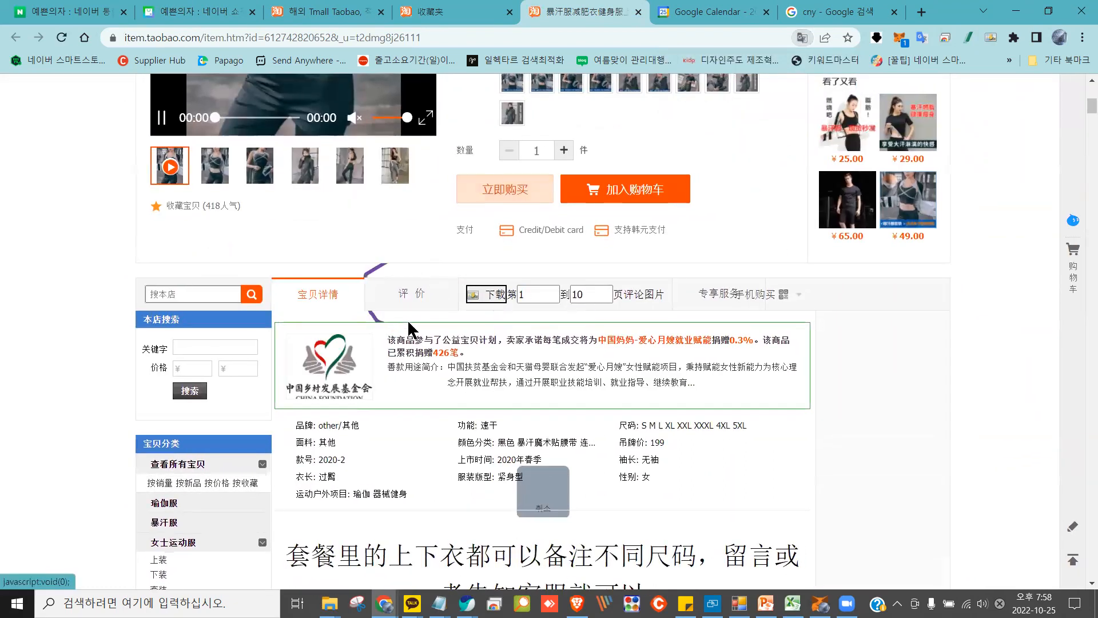
scroll(425, 260, "down", 6)
scroll(426, 259, "down", 20)
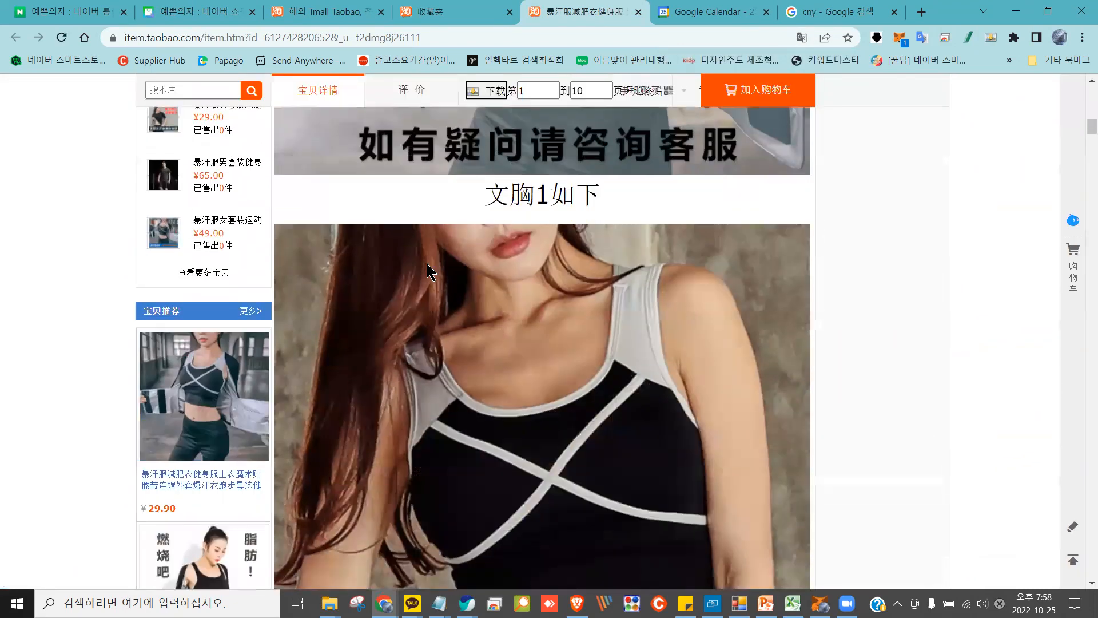
scroll(424, 263, "down", 20)
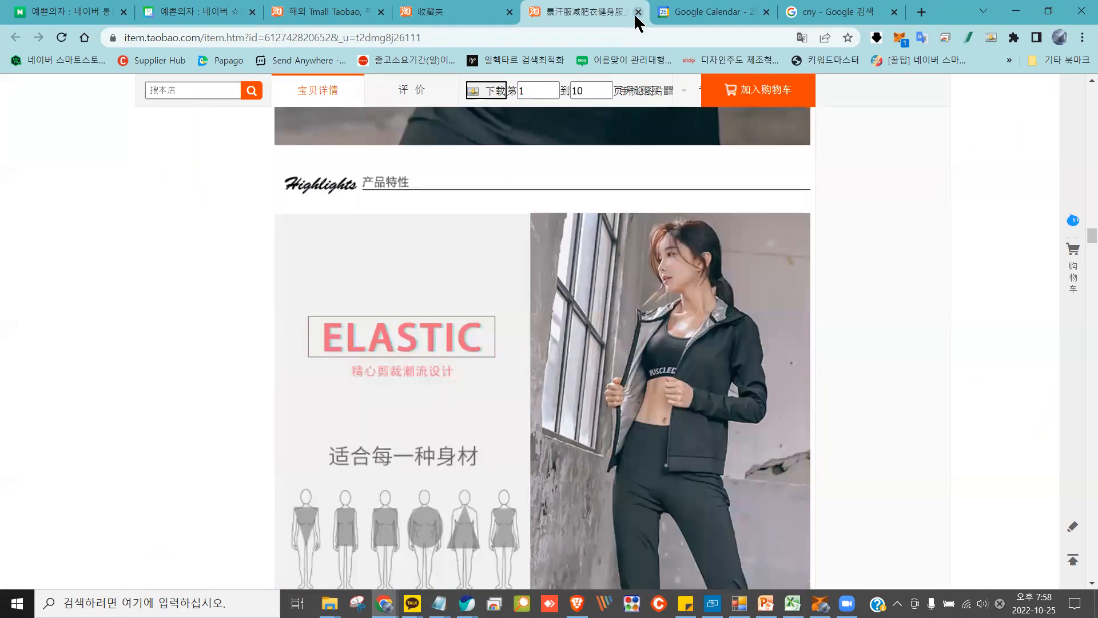
left_click(639, 12)
left_click(307, 338)
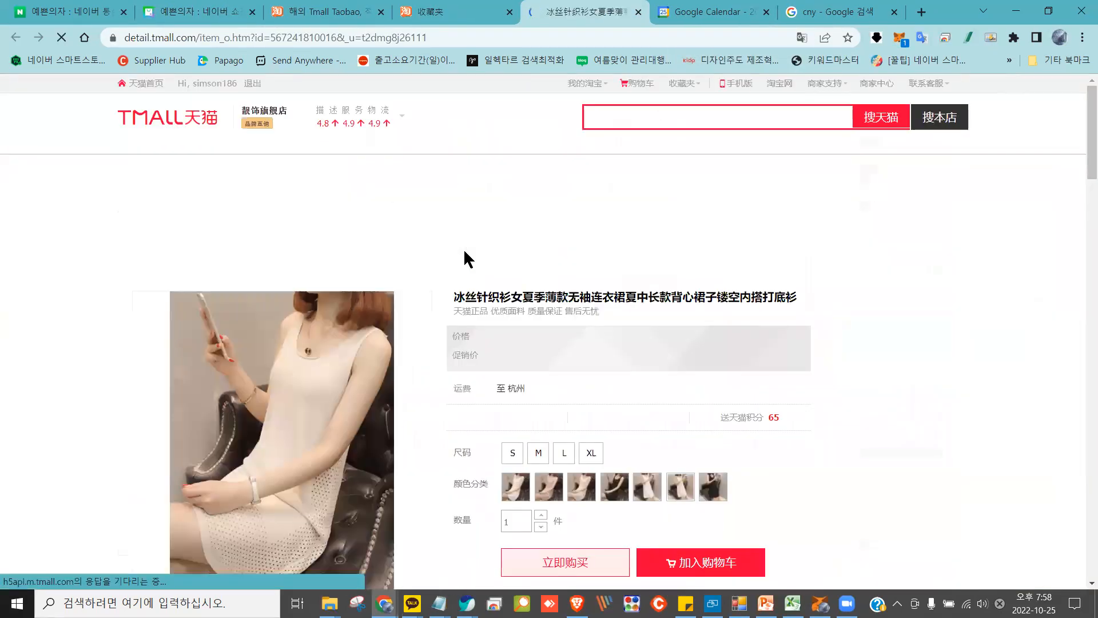
Scroll to the Tmall buyer reviews and enlarge the second photo, the white mesh fabric close-up
scroll(432, 280, "down", 6)
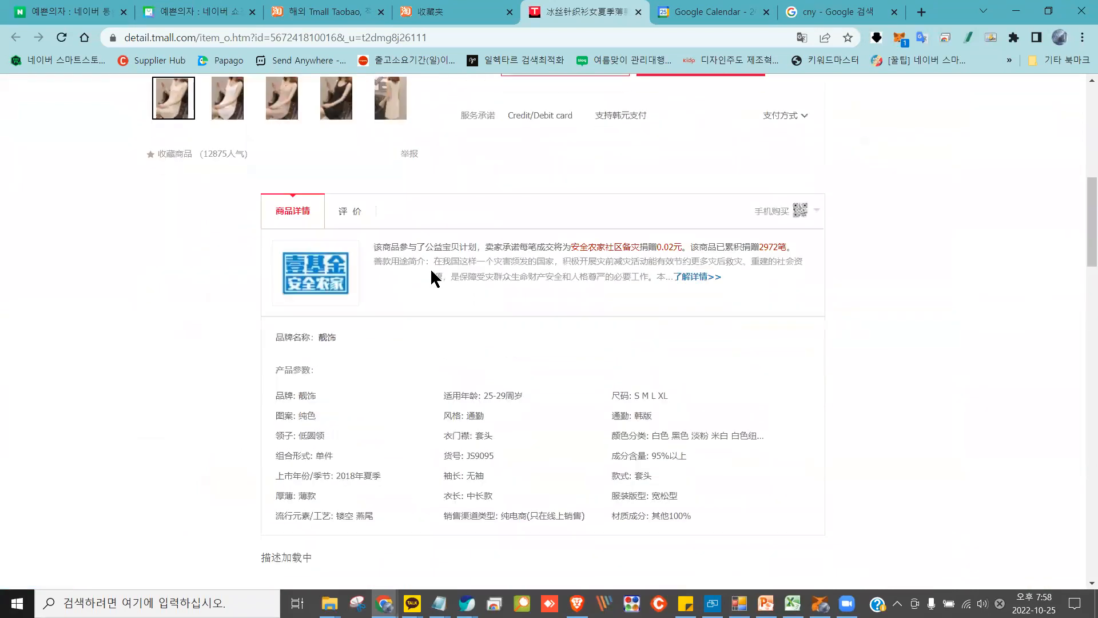
scroll(350, 224, "down", 7)
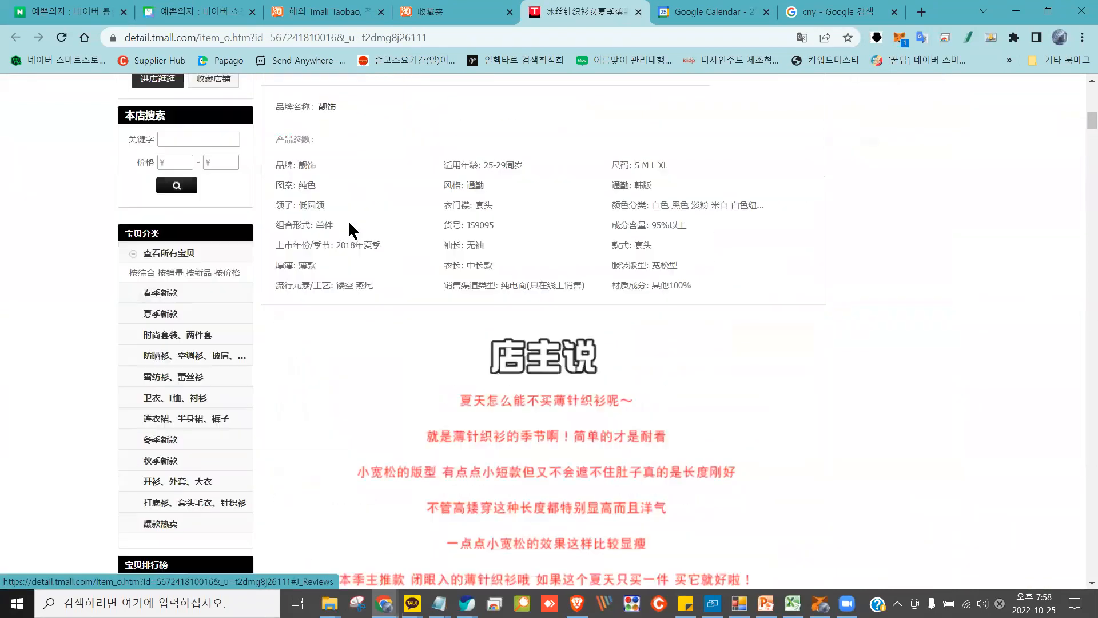
scroll(350, 223, "down", 20)
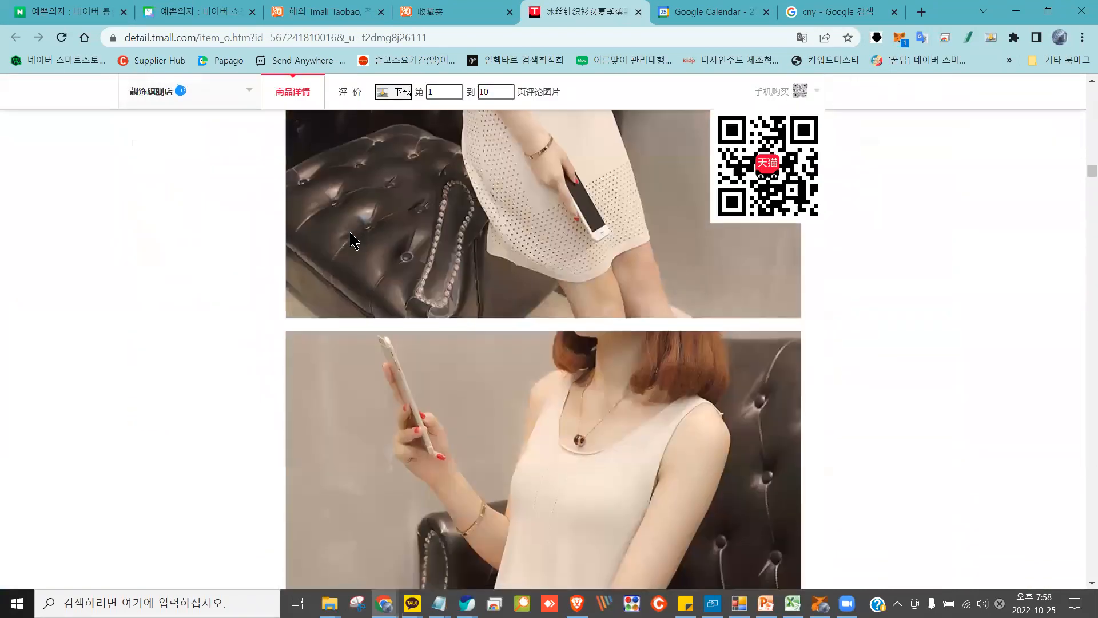
scroll(350, 240, "down", 7)
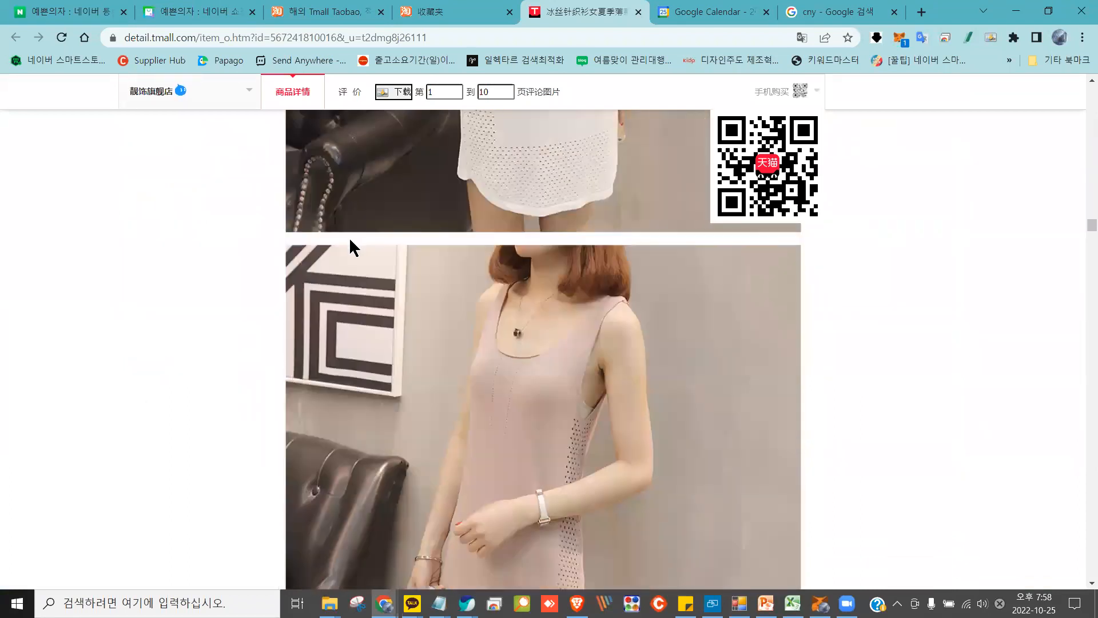
scroll(352, 240, "down", 10)
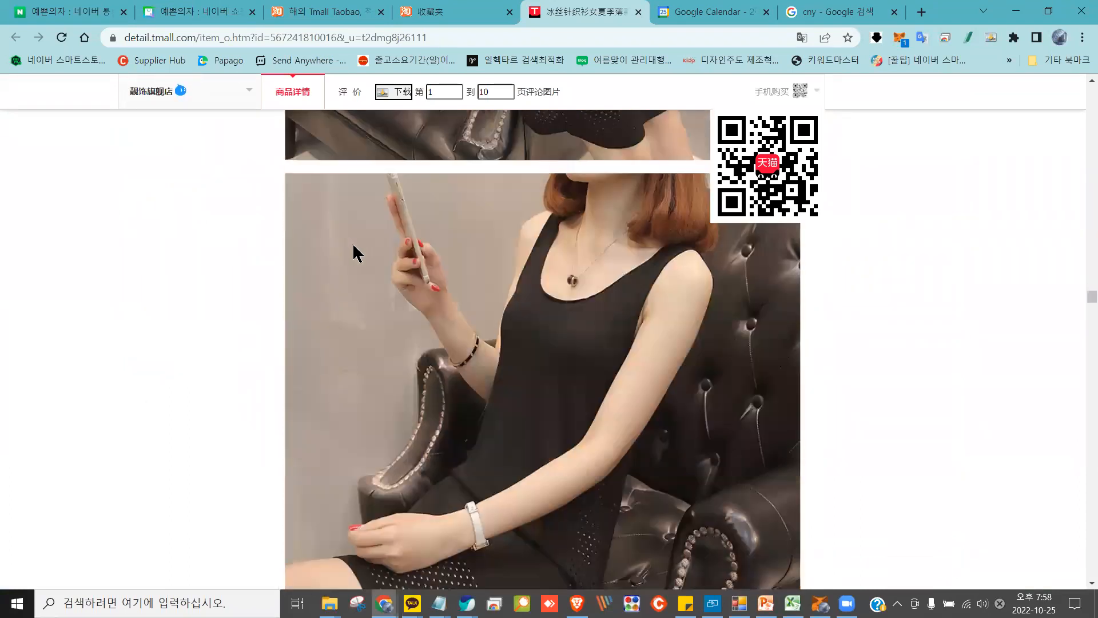
scroll(352, 243, "down", 10)
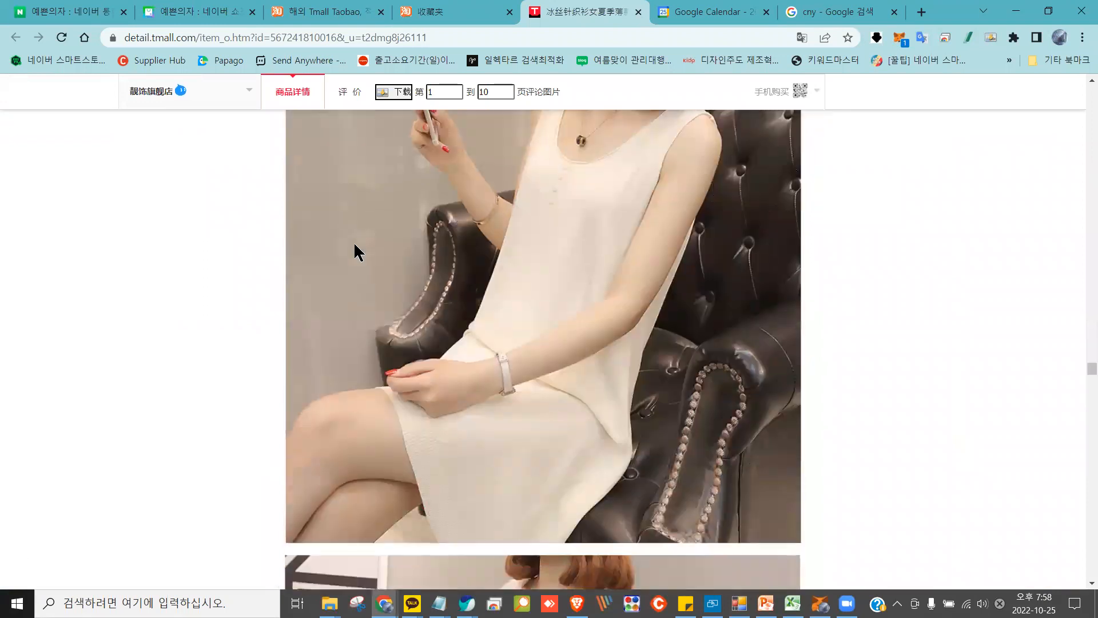
scroll(358, 252, "down", 10)
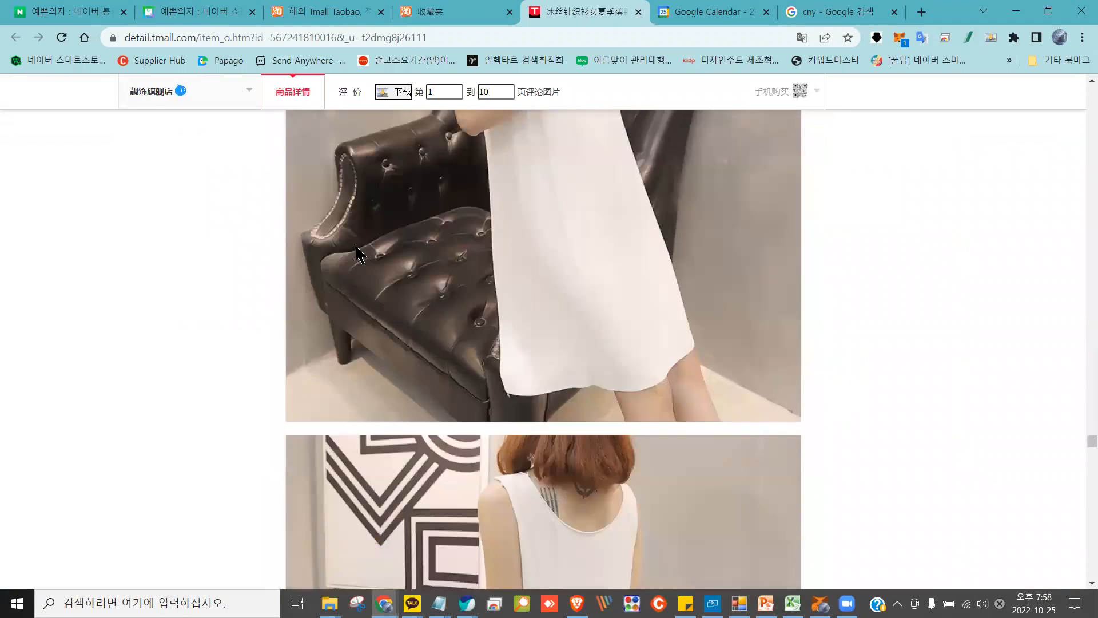
scroll(362, 251, "down", 10)
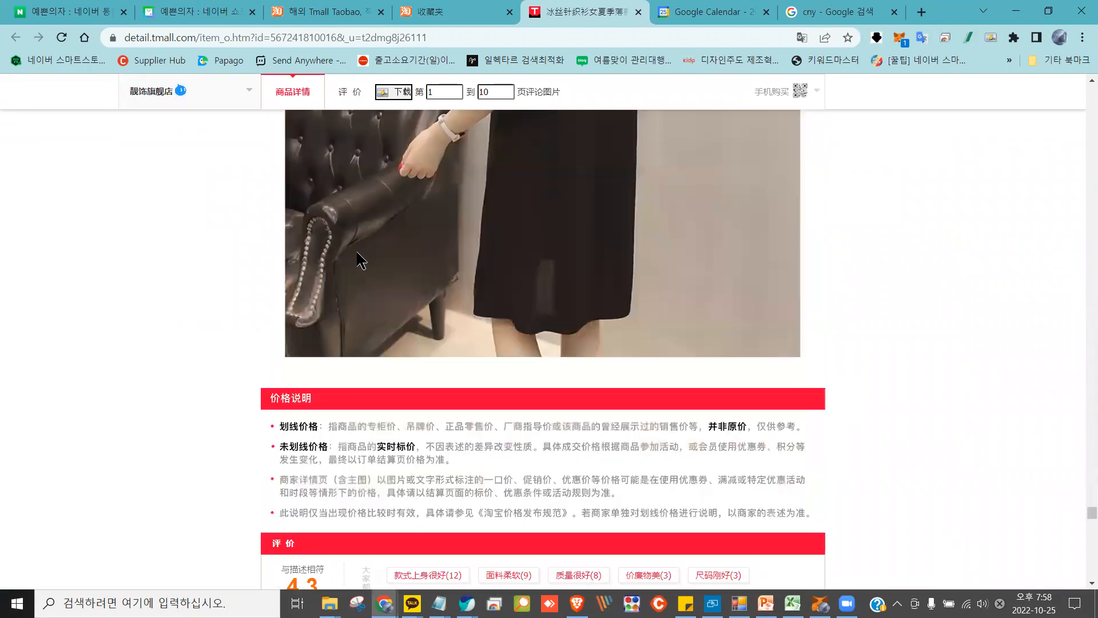
scroll(395, 137, "down", 7)
scroll(400, 172, "up", 5)
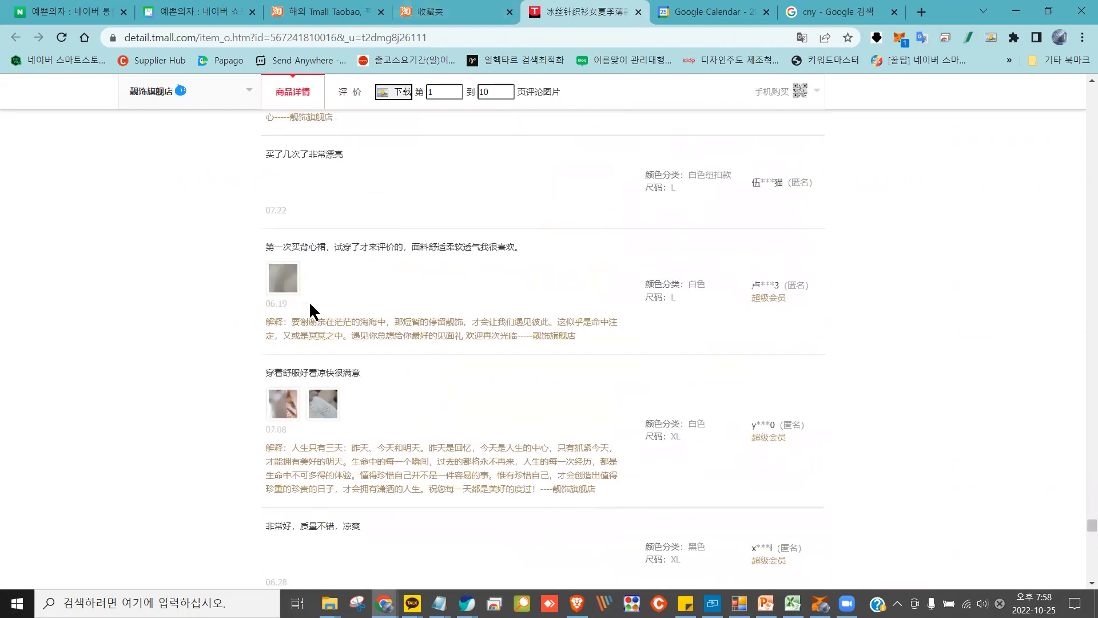
scroll(221, 319, "down", 4)
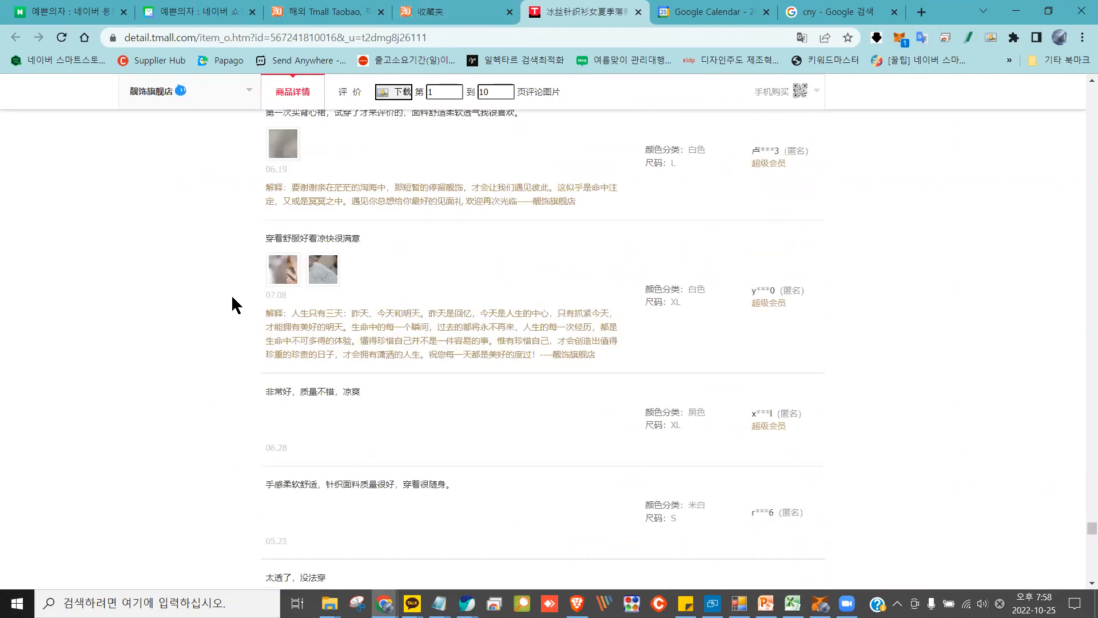
left_click(288, 198)
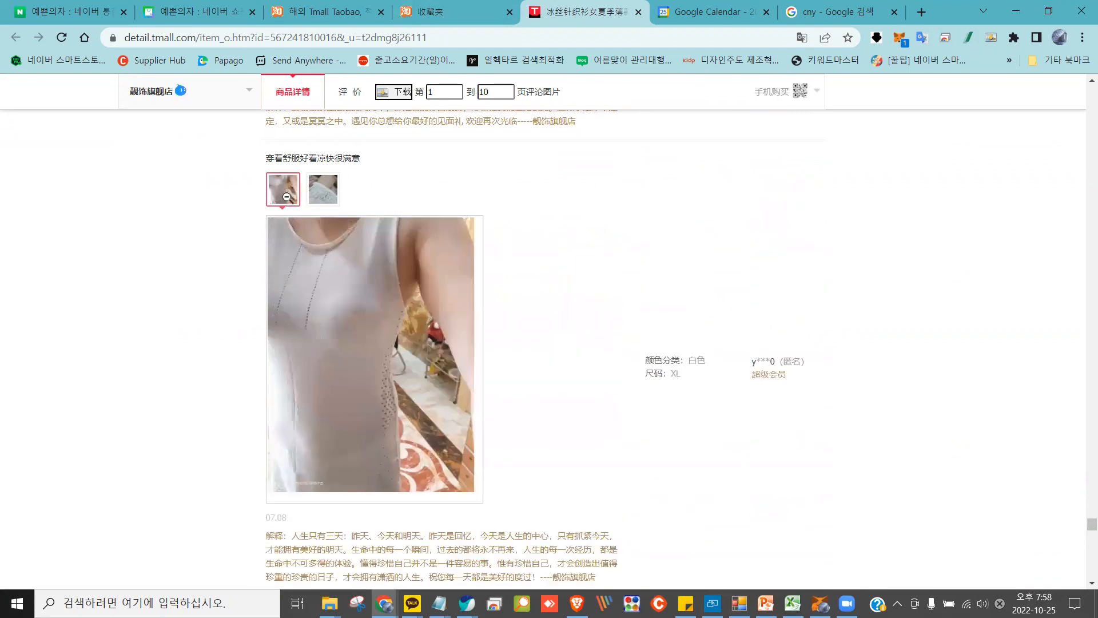
left_click(322, 193)
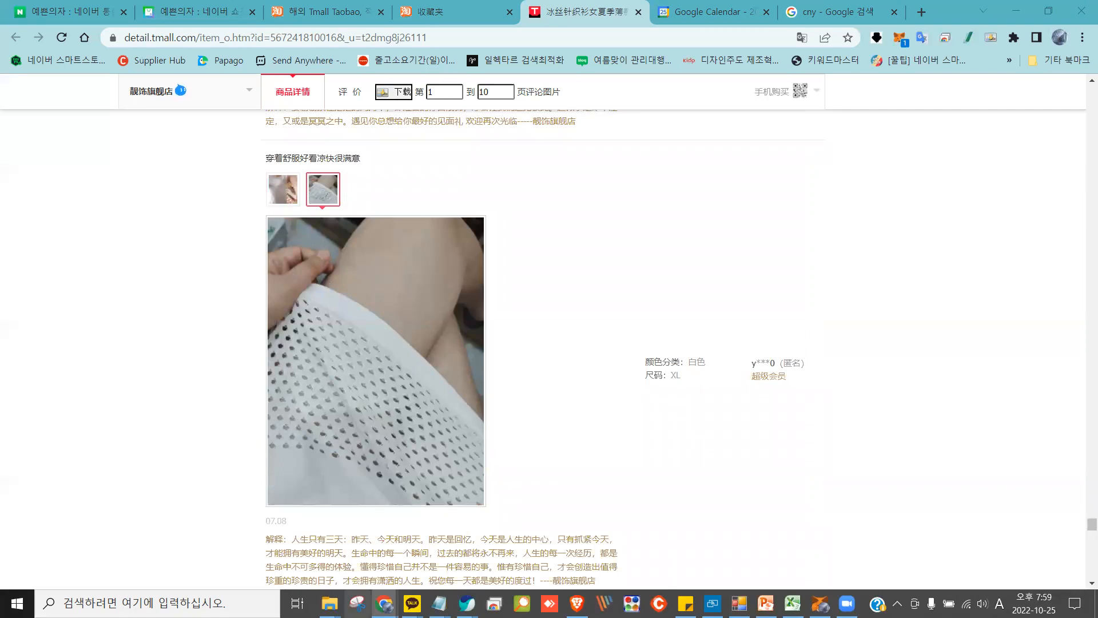
left_click(357, 603)
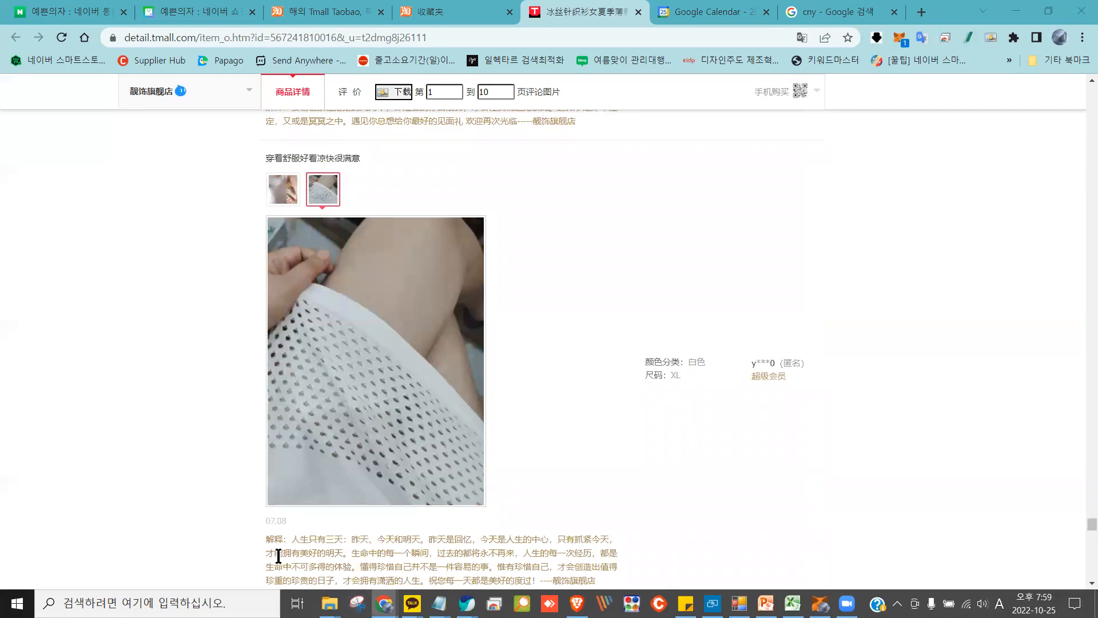
Launch 캡처 도구 via Windows search, snip the enlarged mesh-fabric review photo, and return to the editor
left_click(170, 597)
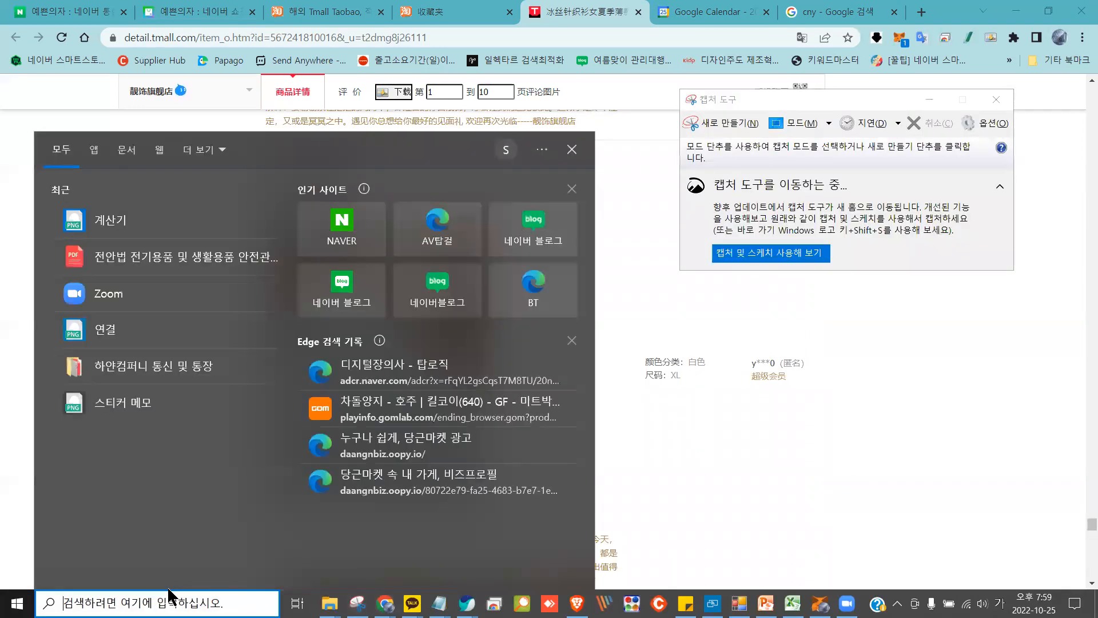
type("ㅋㅐㅂ")
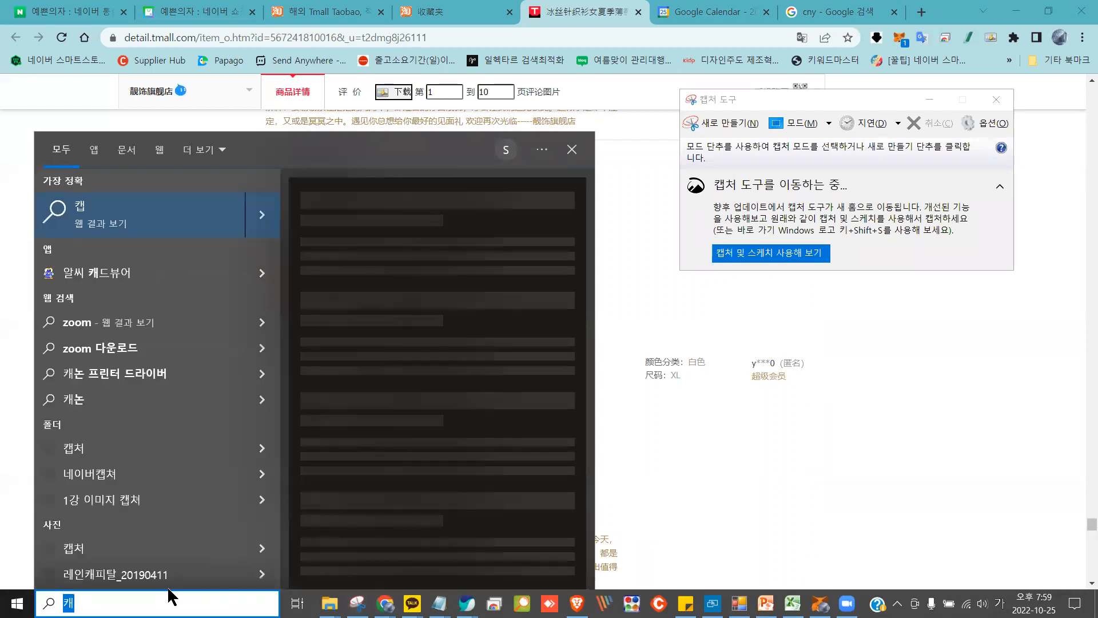
type("ㅊㅓ")
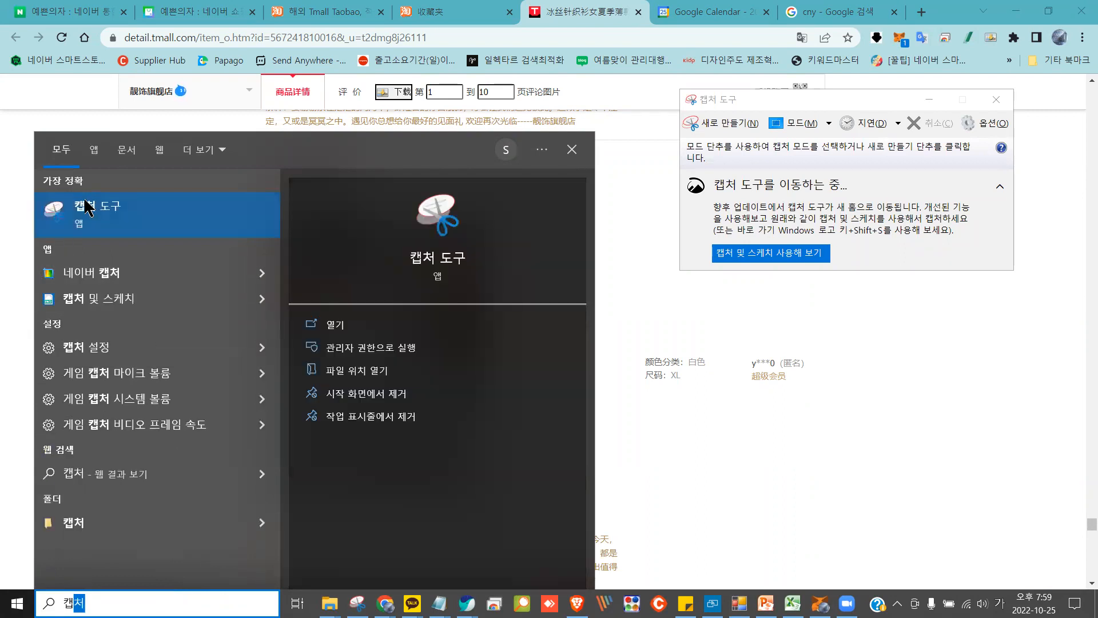
mouse_move(1033, 601)
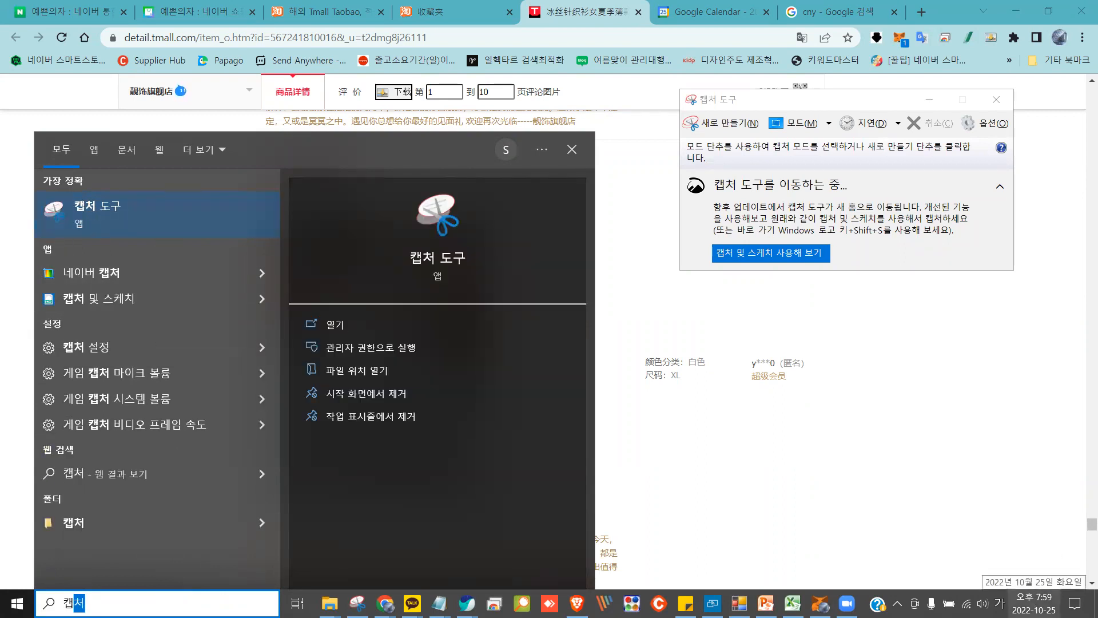
right_click(100, 211)
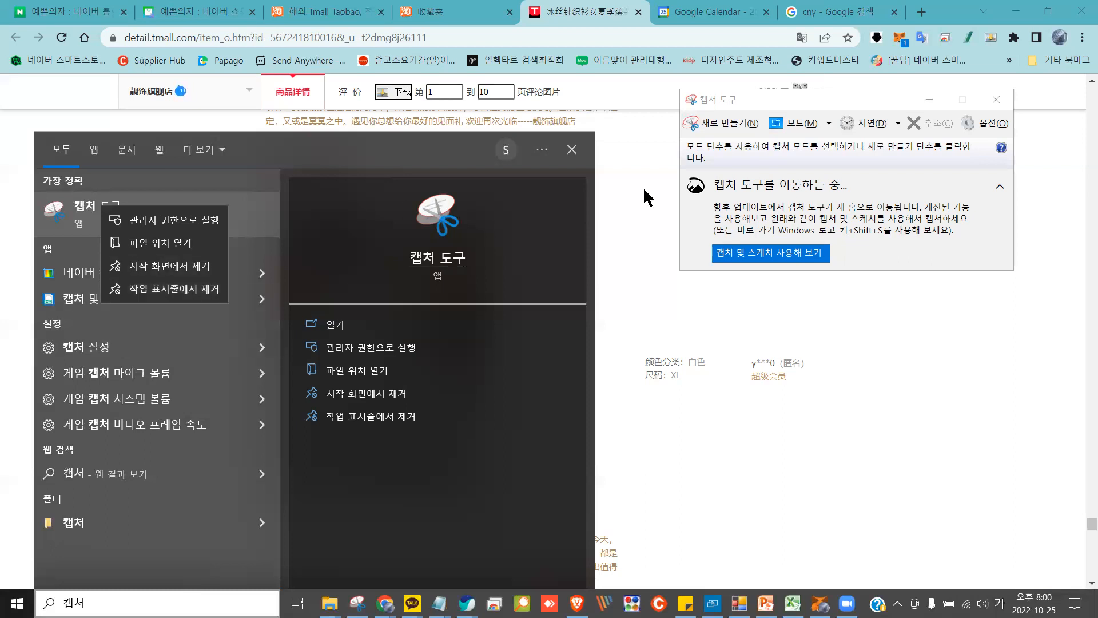
left_click(733, 123)
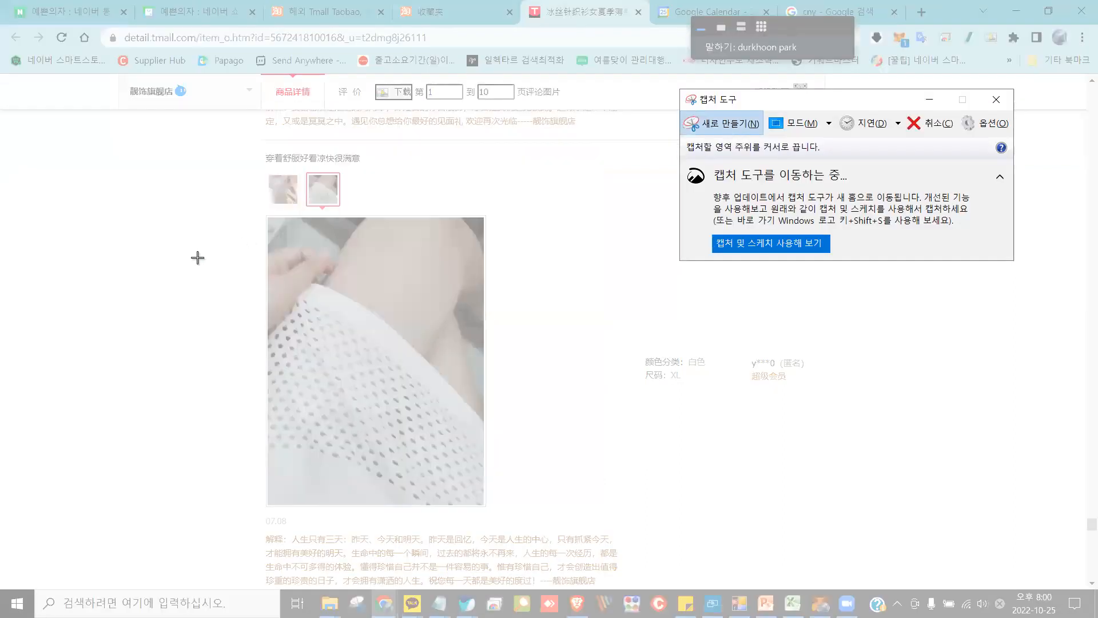
left_click_drag(269, 219, 479, 503)
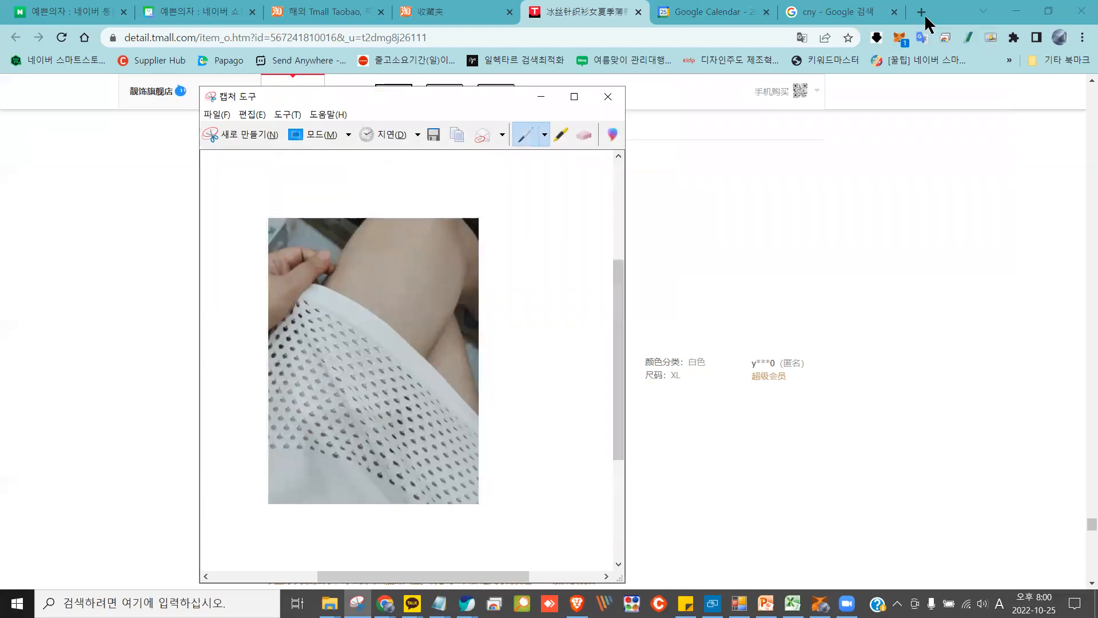
left_click(948, 11)
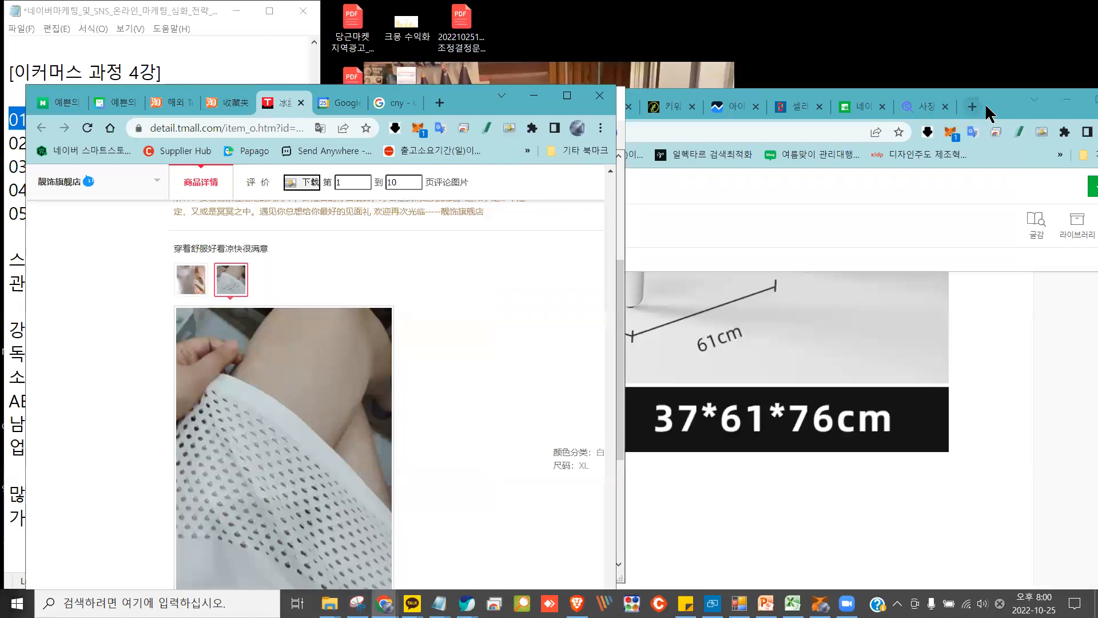
left_click(980, 107)
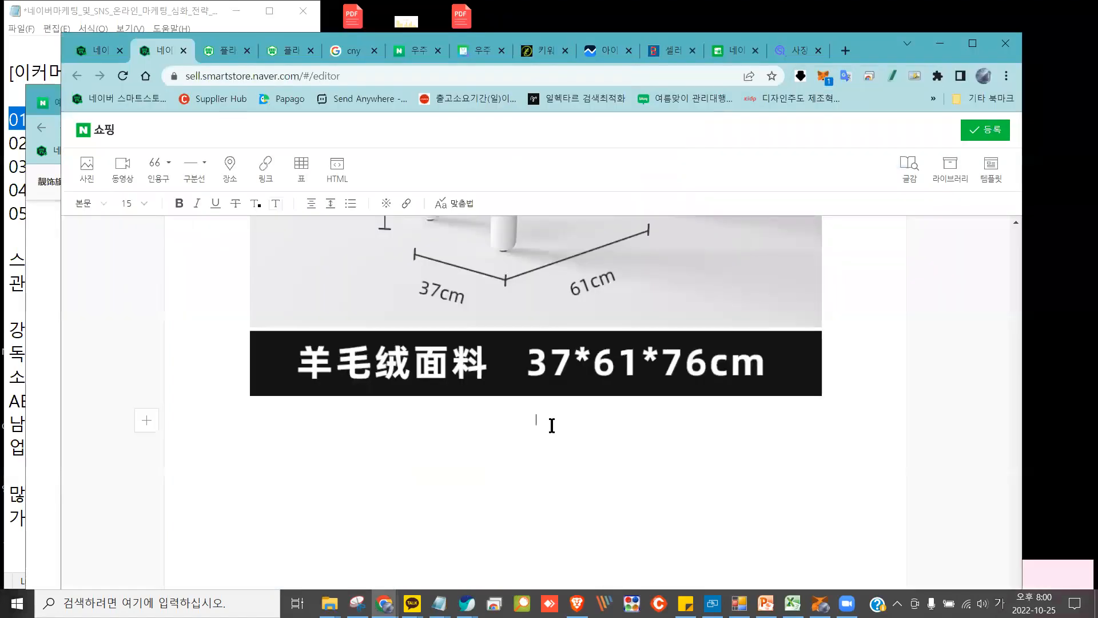
Paste the mesh-fabric snip below the 37*61*76cm size image and add an empty line under it
key("Return")
key("Return")
key("Return")
key("Return")
key("Return")
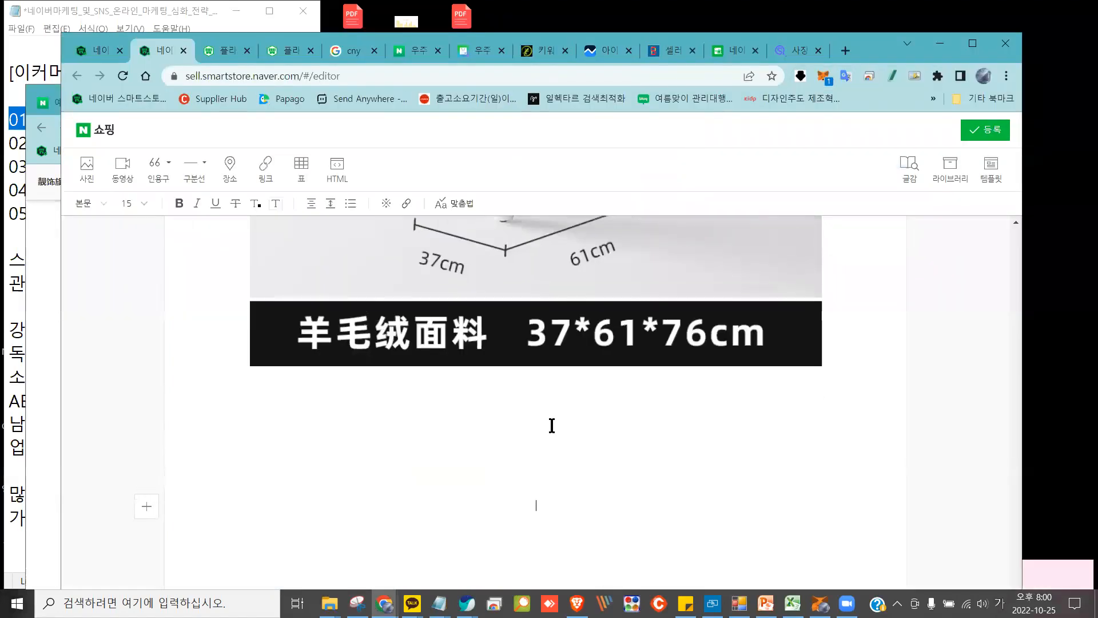
key("ctrl+v")
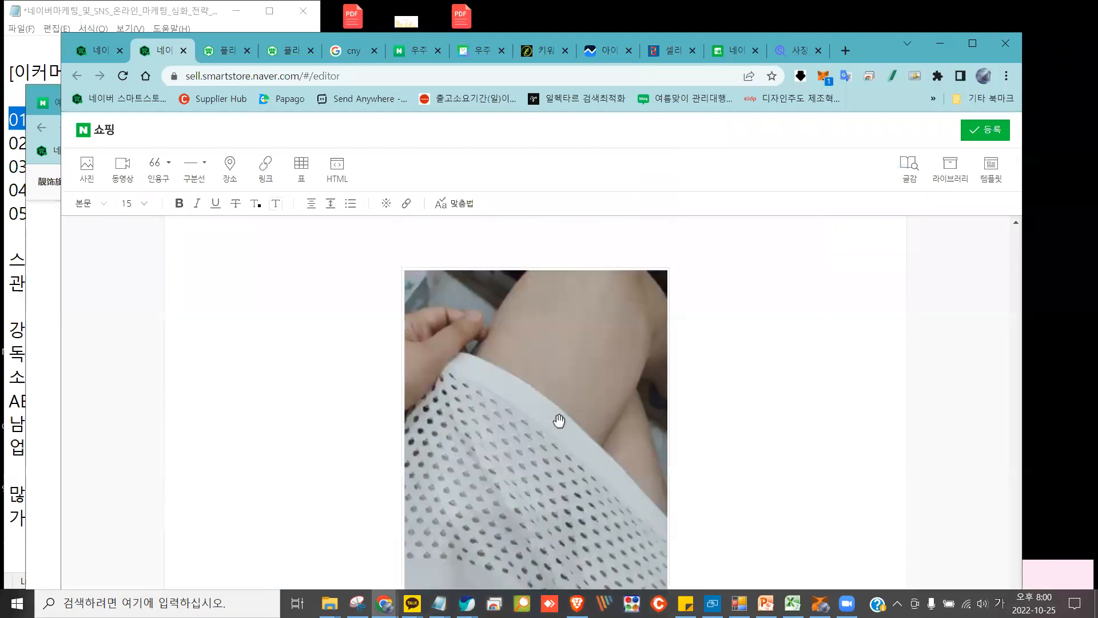
scroll(567, 473, "down", 3)
left_click(570, 429)
key("Return")
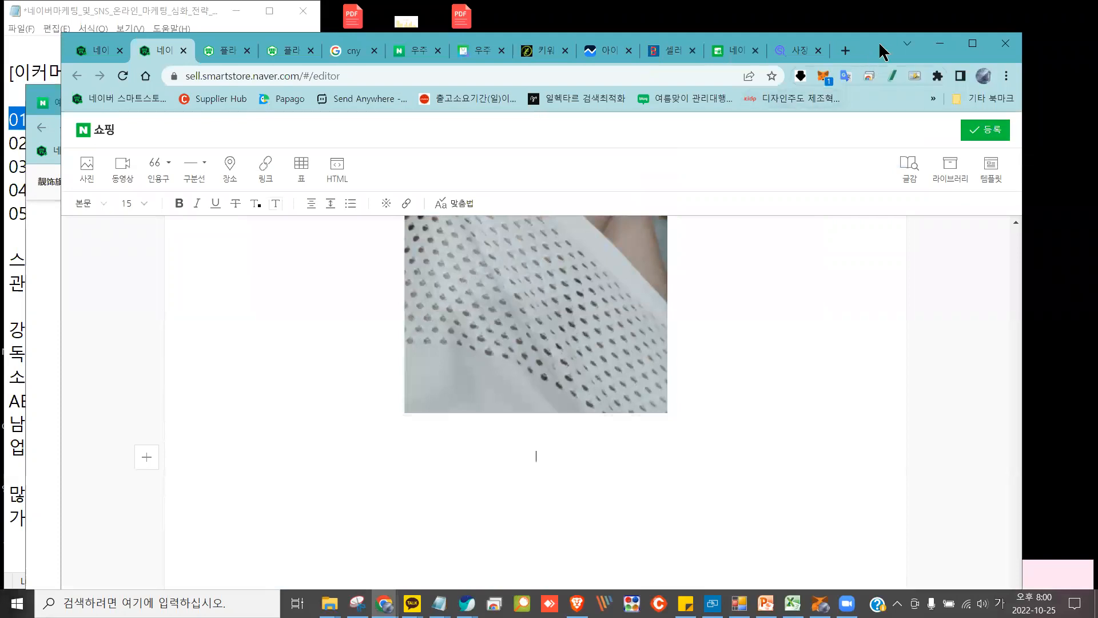
Move the editor aside and bring the Tmall review window back to the front
left_click_drag(884, 52, 975, 35)
left_click(81, 255)
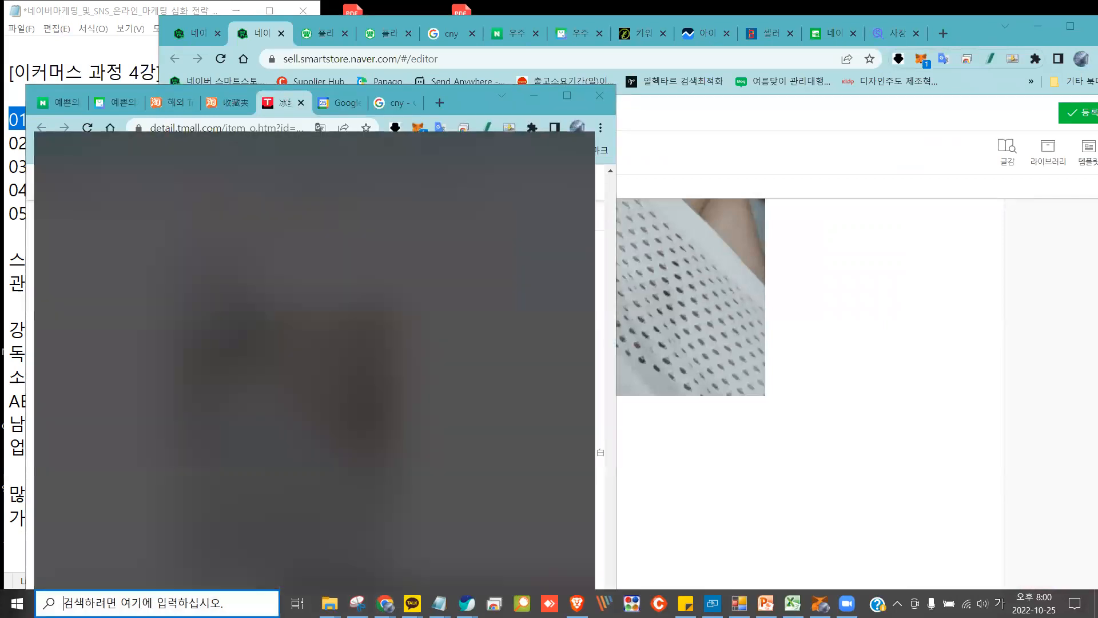
type("z")
key("BackSpace")
key("Hangul")
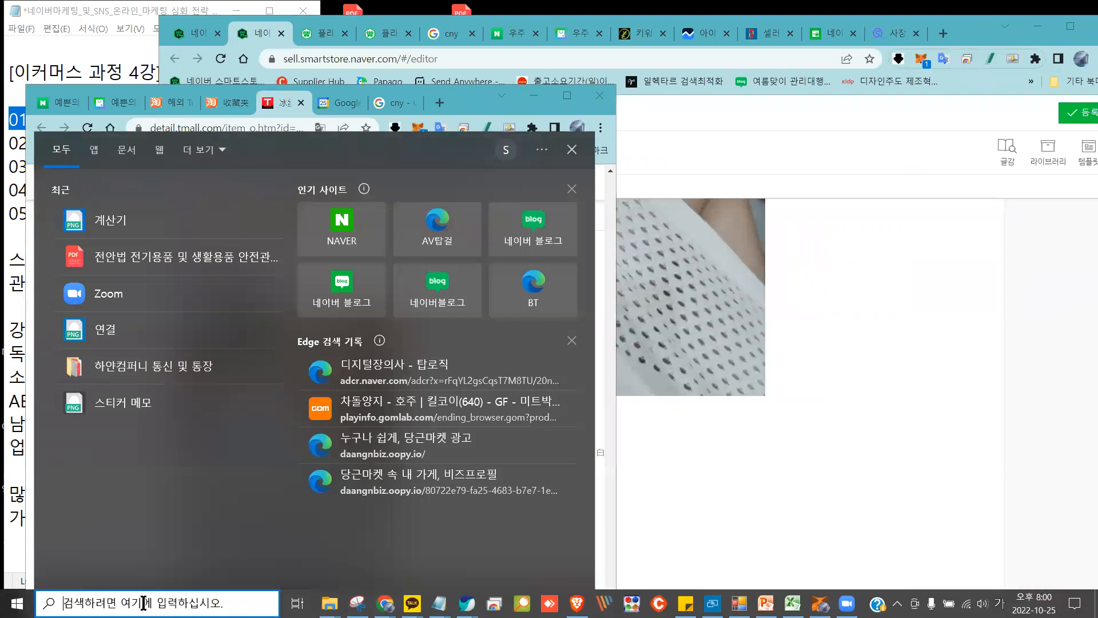
type("캐ㅂ처")
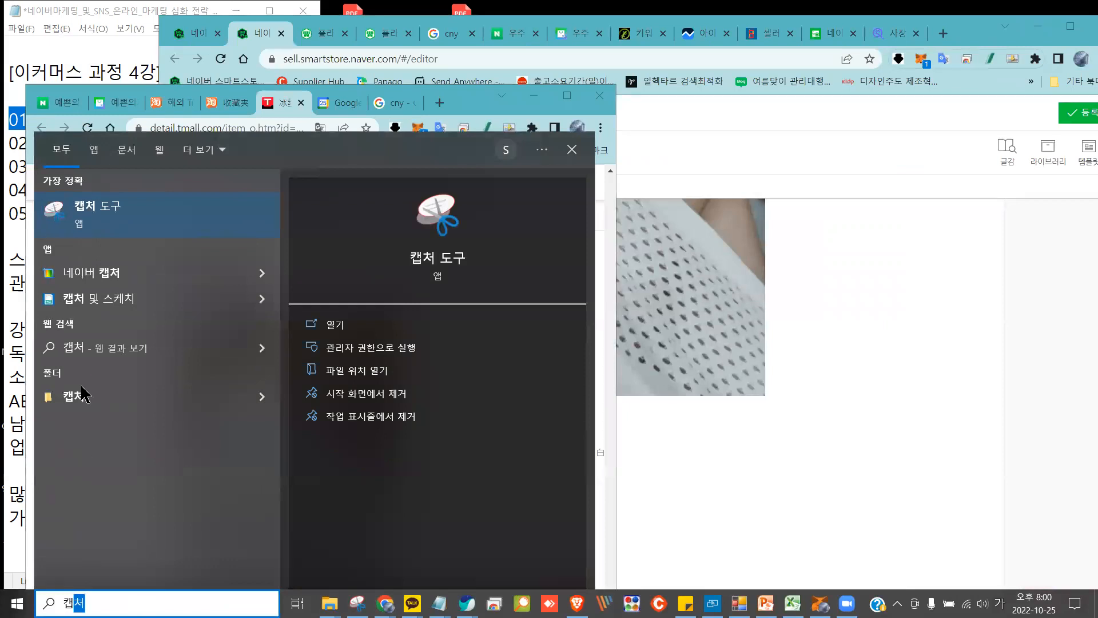
right_click(150, 213)
left_click(687, 526)
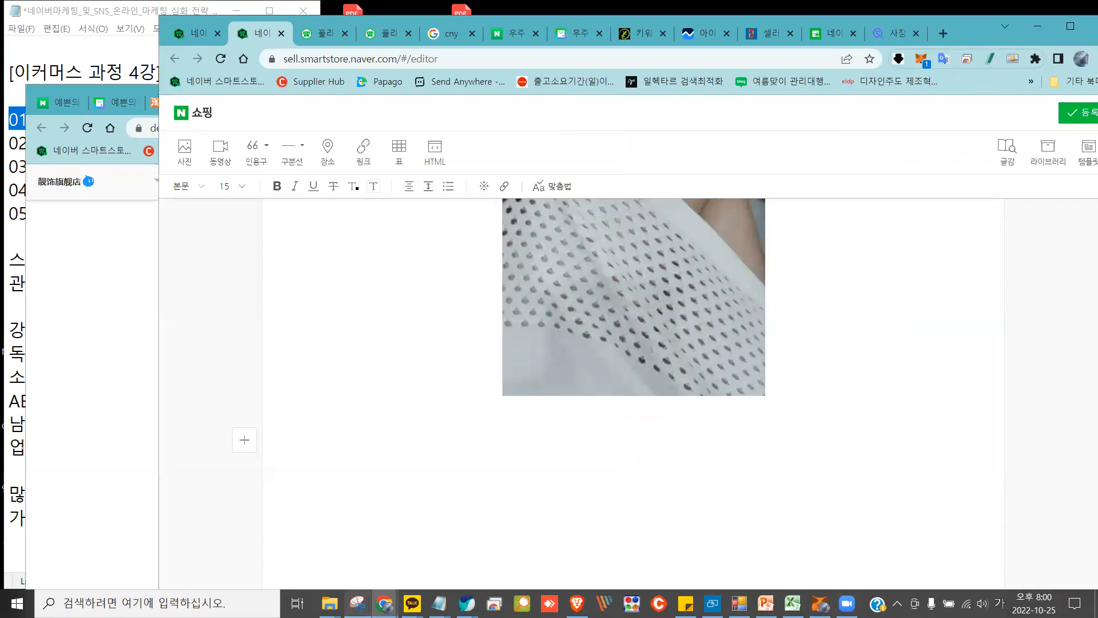
left_click(799, 382)
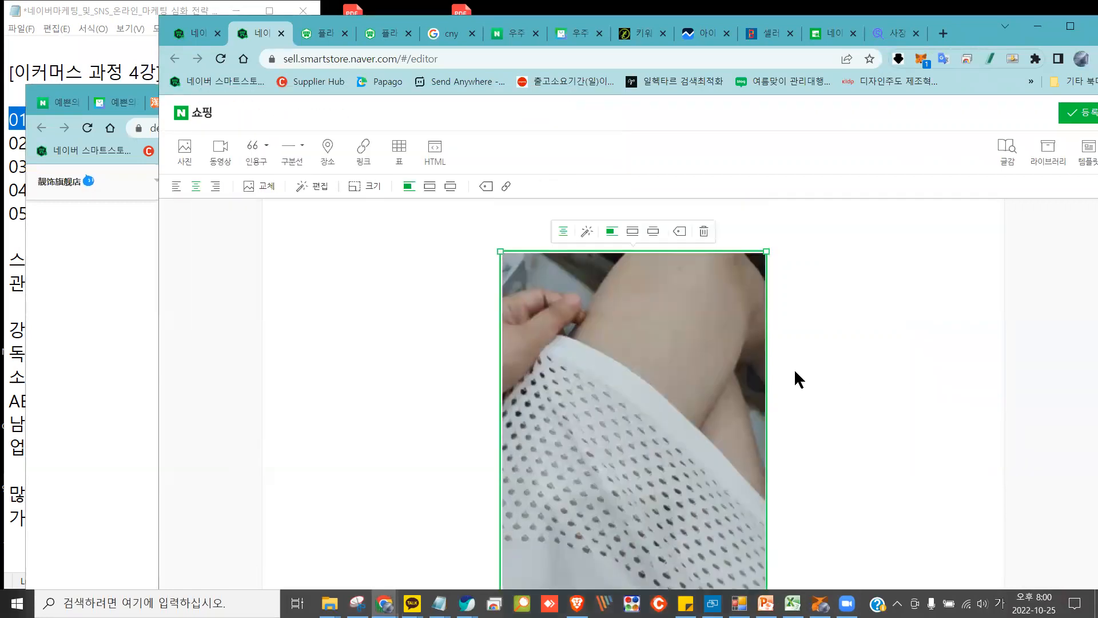
left_click(85, 266)
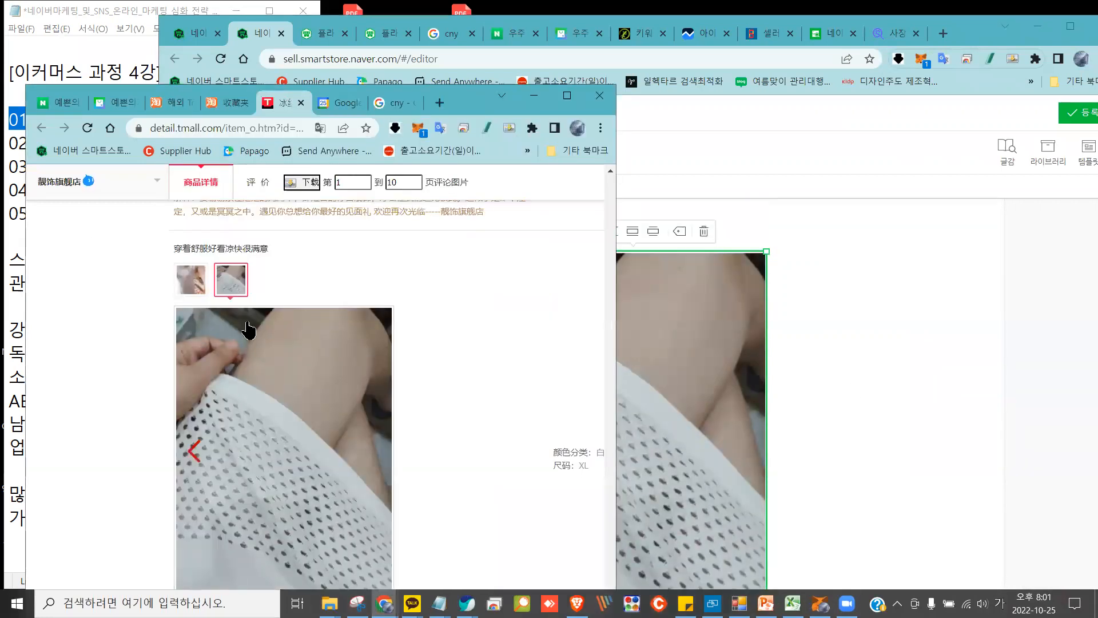
Enlarge the white-dress review photo on Tmall and snip it with the capture tool
left_click(191, 280)
left_click_drag(471, 103, 498, 32)
left_click(258, 209)
left_click(214, 208)
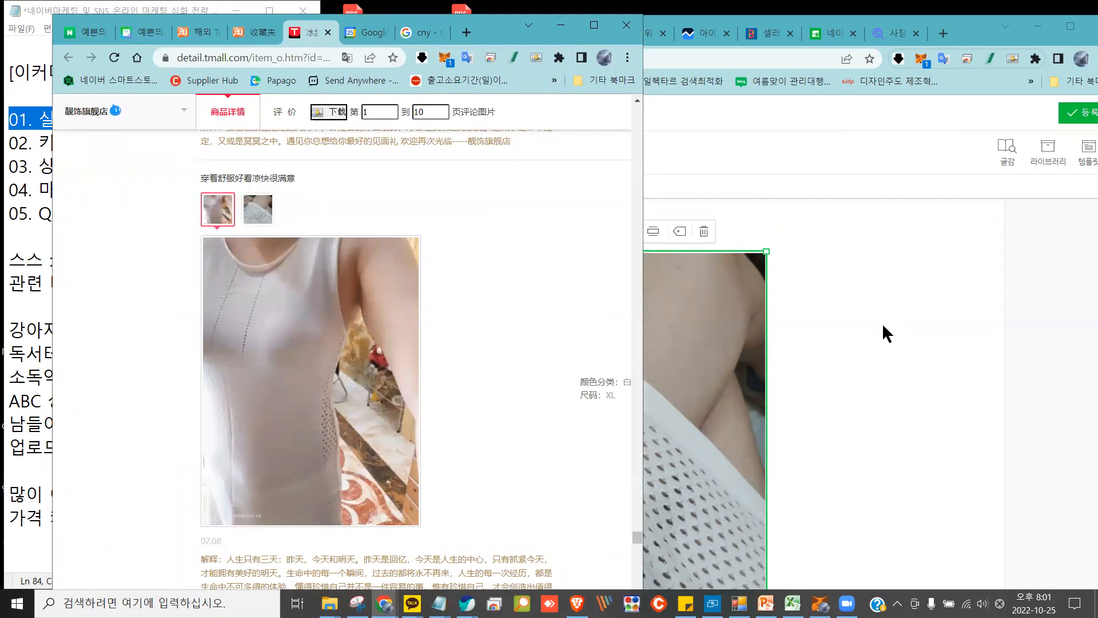
left_click(358, 603)
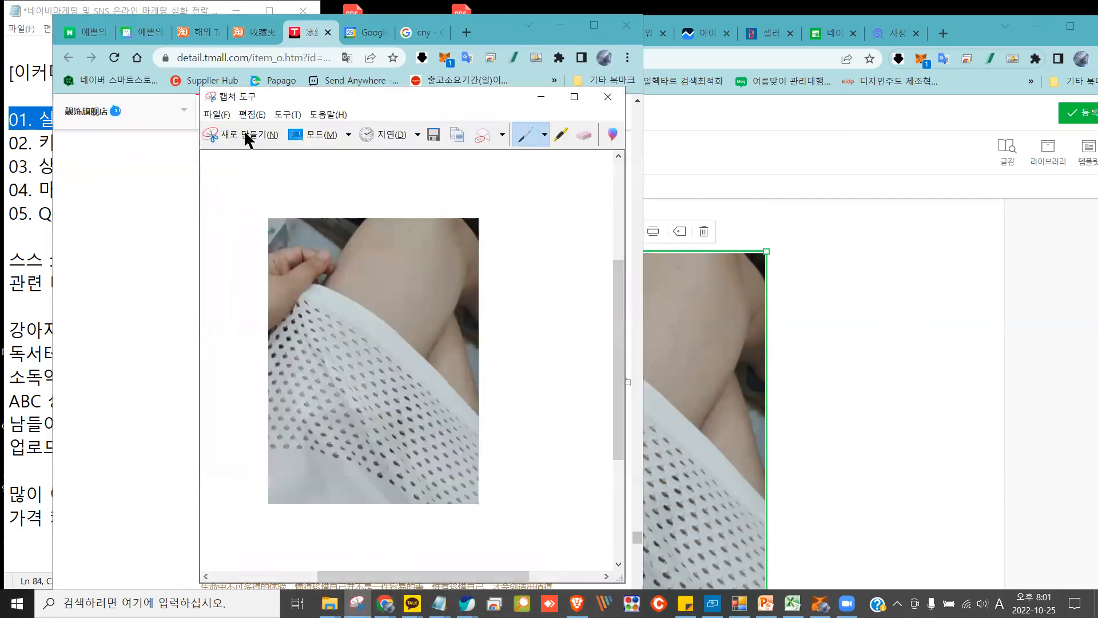
left_click(247, 139)
left_click_drag(203, 237, 416, 522)
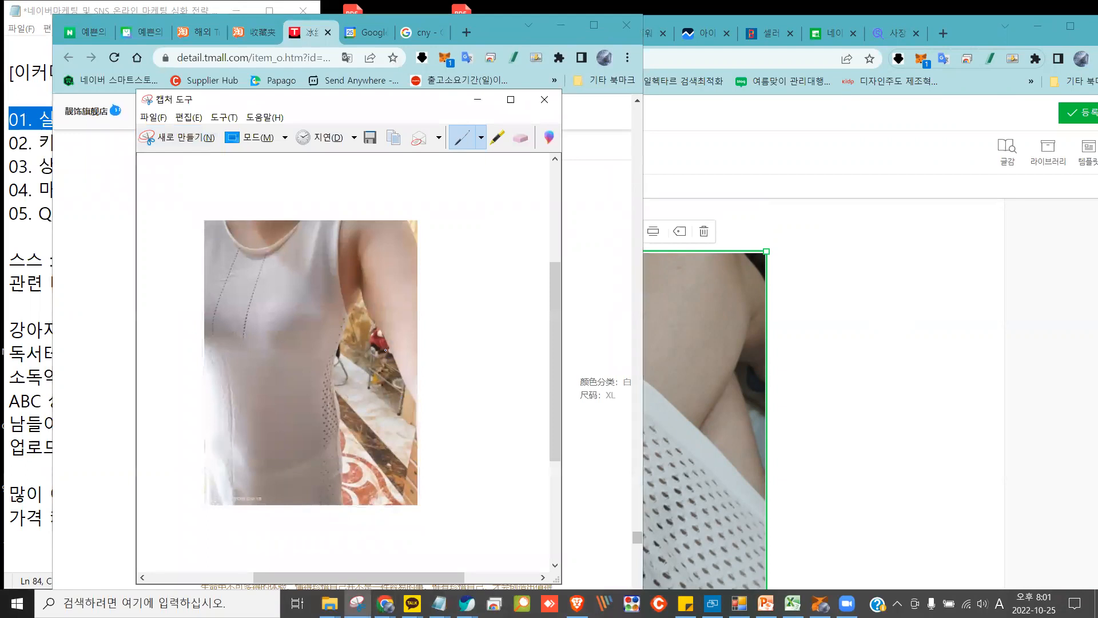
Paste the white-dress snip into the Smart Store description below the mesh photo
left_click(824, 372)
scroll(827, 377, "down", 5)
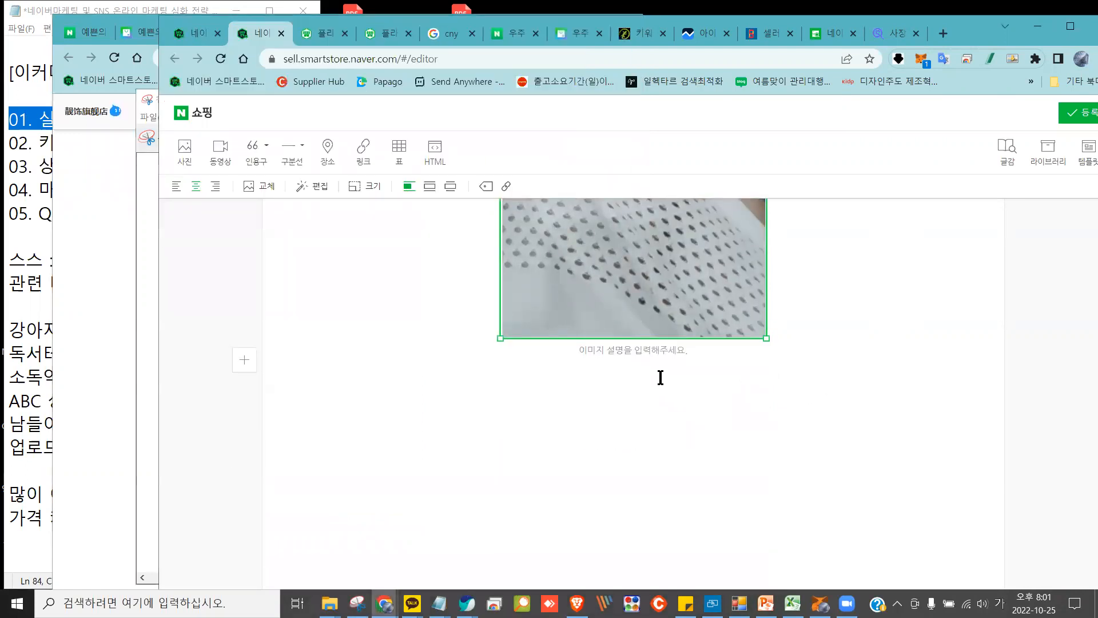
left_click(658, 377)
key("ctrl+v")
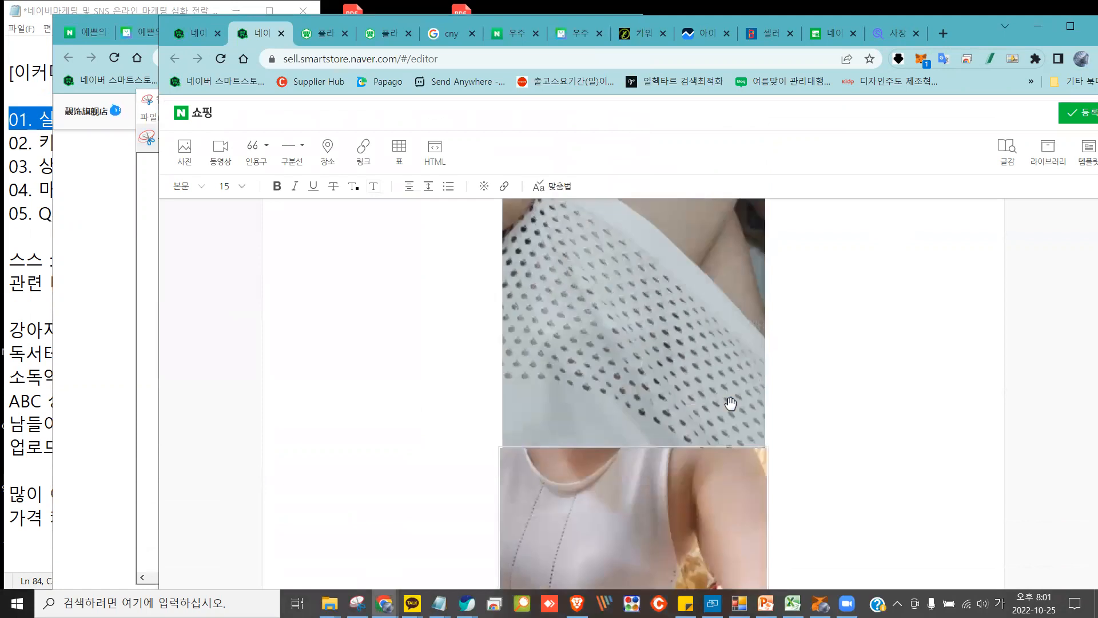
left_click(698, 468)
Reposition the photo and undo the accidentally pasted chair banner image
scroll(695, 464, "down", 2)
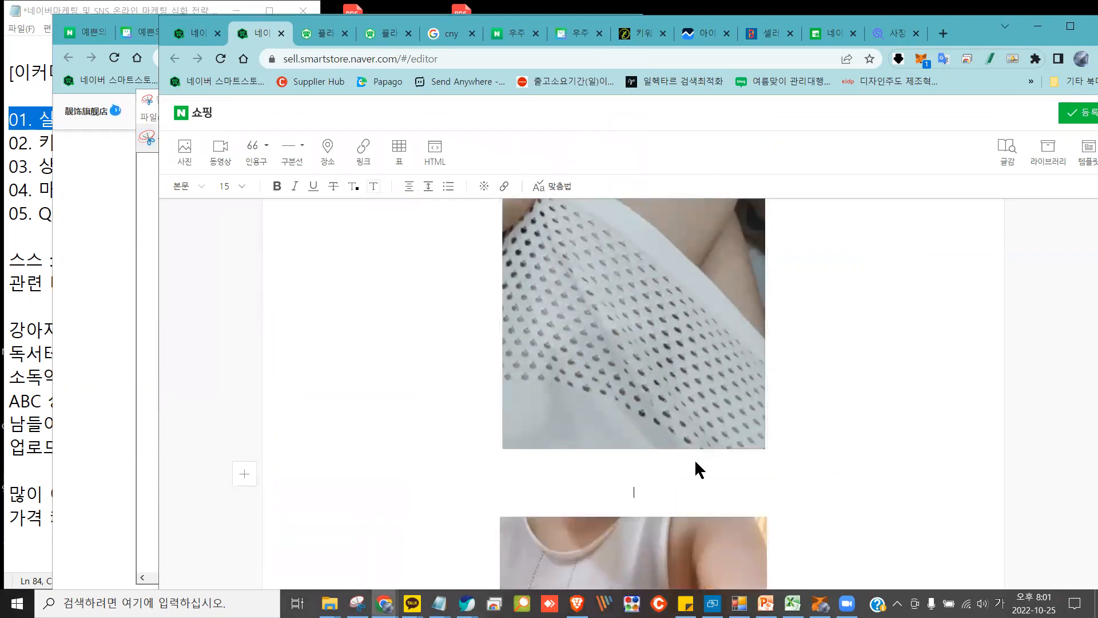
scroll(741, 456, "up", 2)
left_click_drag(695, 518, 761, 347)
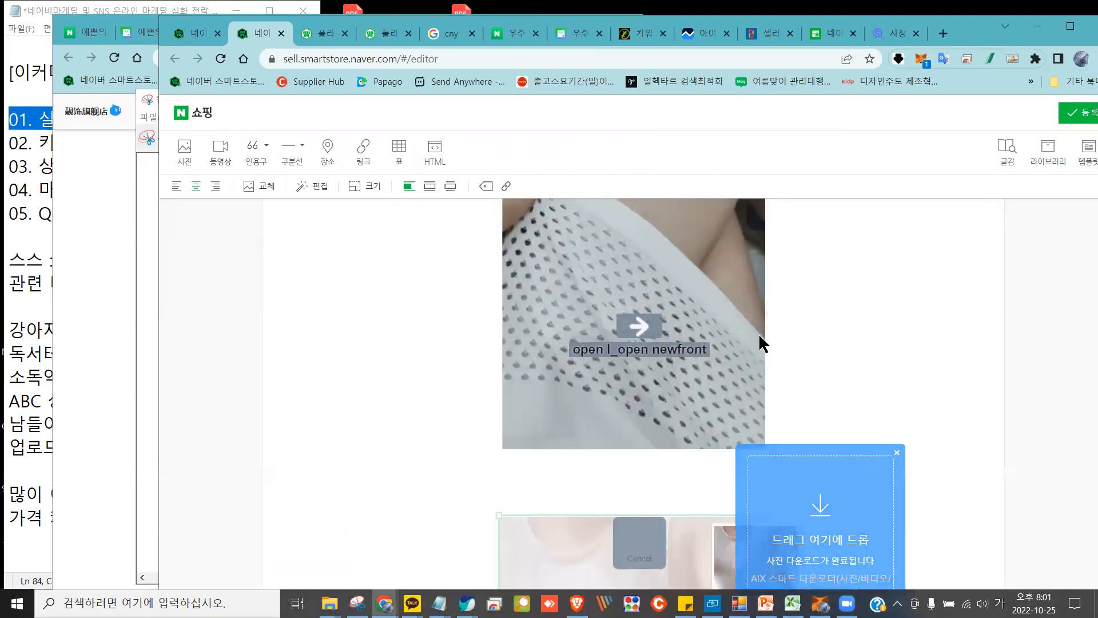
left_click_drag(670, 474, 645, 473)
left_click(669, 468)
key("ctrl+v")
key("ctrl+z")
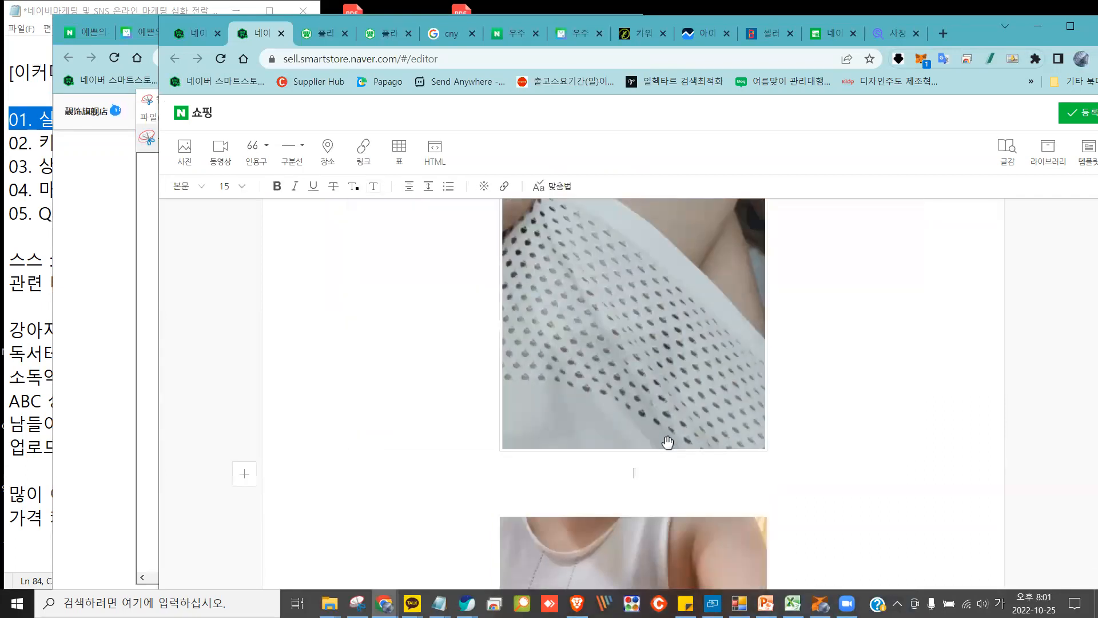
Bring the Tmall page forward and enlarge the first three review photos
left_click(108, 236)
scroll(128, 235, "down", 10)
scroll(128, 234, "down", 5)
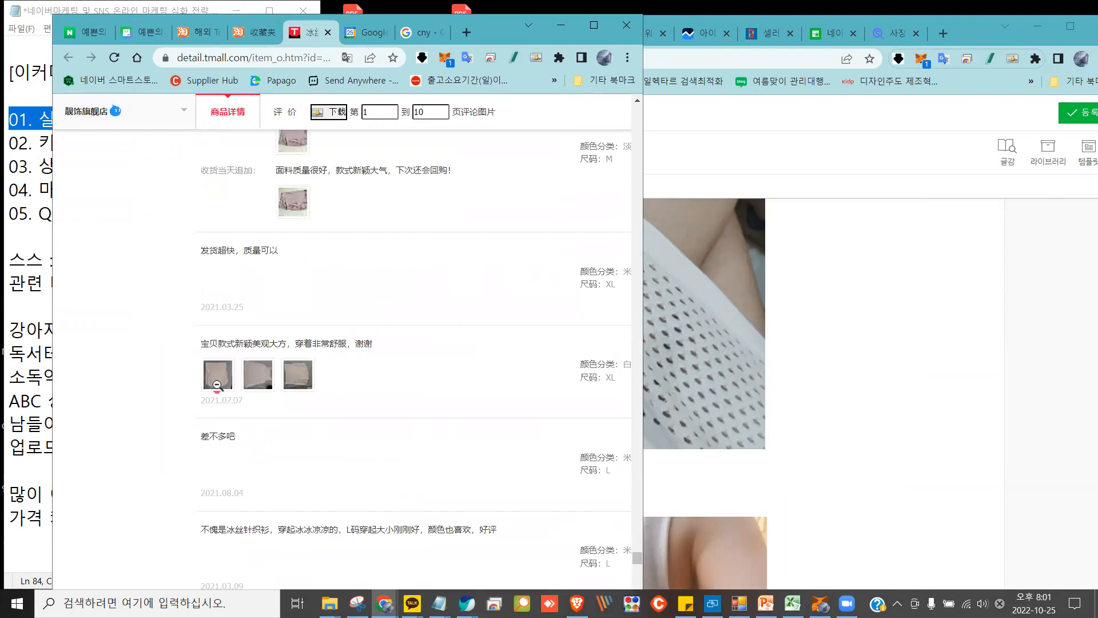
left_click(217, 381)
scroll(437, 373, "down", 3)
left_click(261, 163)
left_click(301, 163)
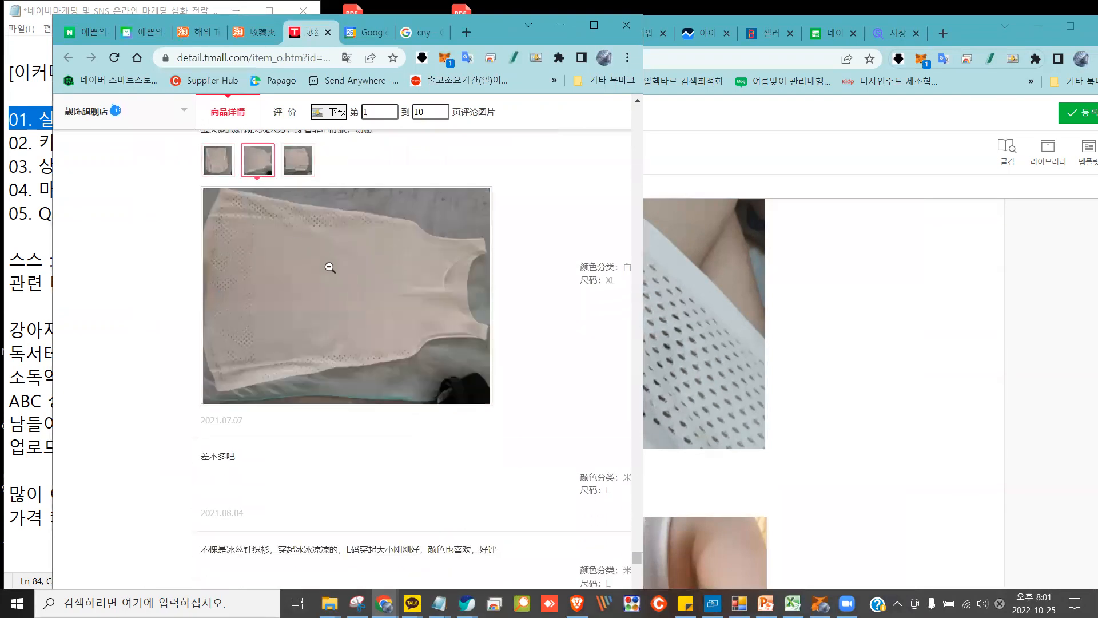
Scroll through the remaining reviews, then close the Tmall product page
scroll(323, 254, "down", 10)
scroll(327, 270, "down", 4)
scroll(465, 282, "up", 6)
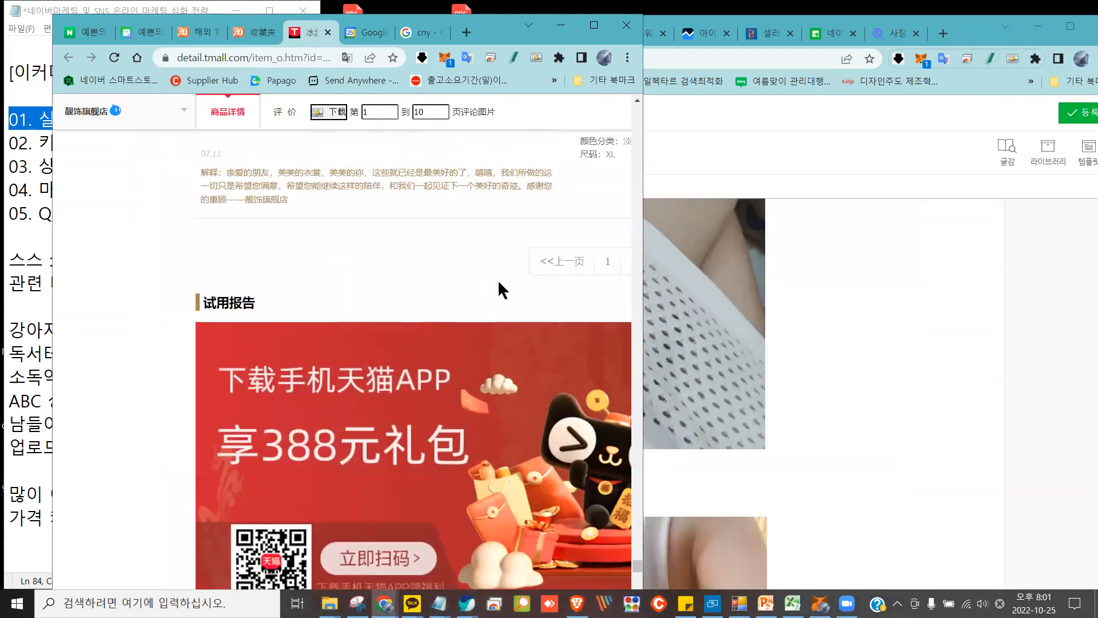
scroll(391, 280, "up", 8)
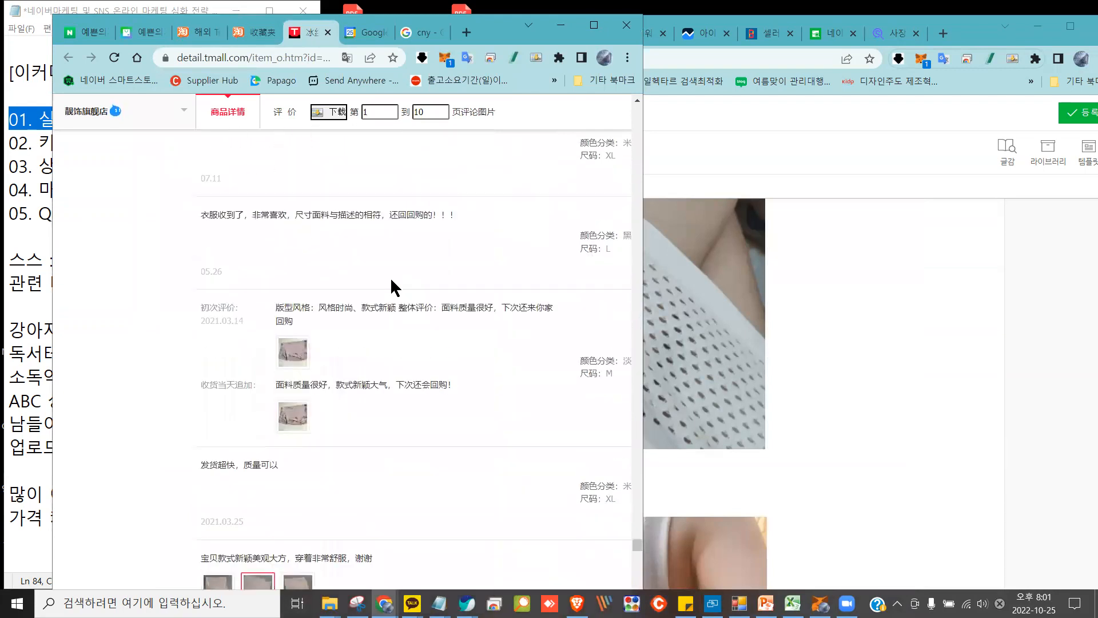
scroll(392, 286, "up", 8)
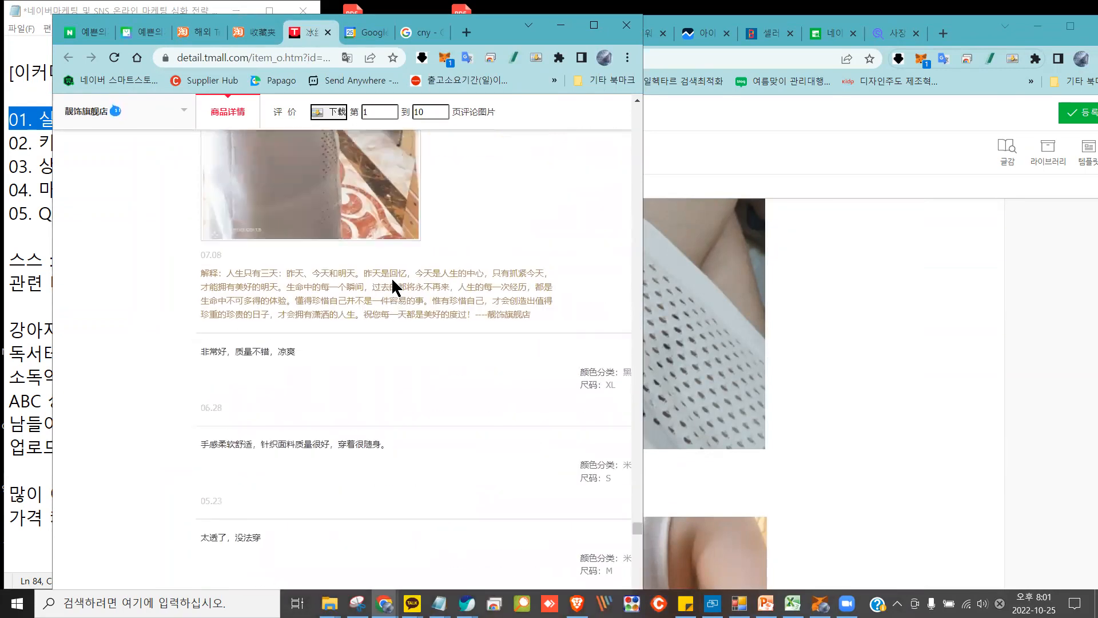
scroll(393, 286, "up", 8)
scroll(368, 287, "down", 9)
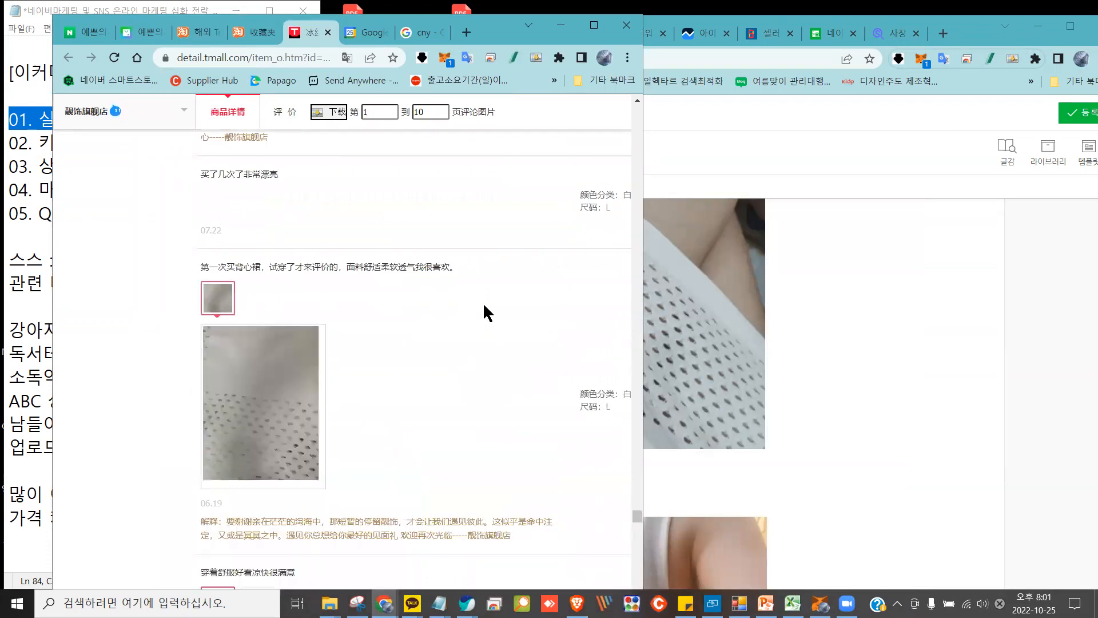
scroll(484, 299, "down", 3)
scroll(482, 300, "up", 4)
scroll(481, 301, "up", 15)
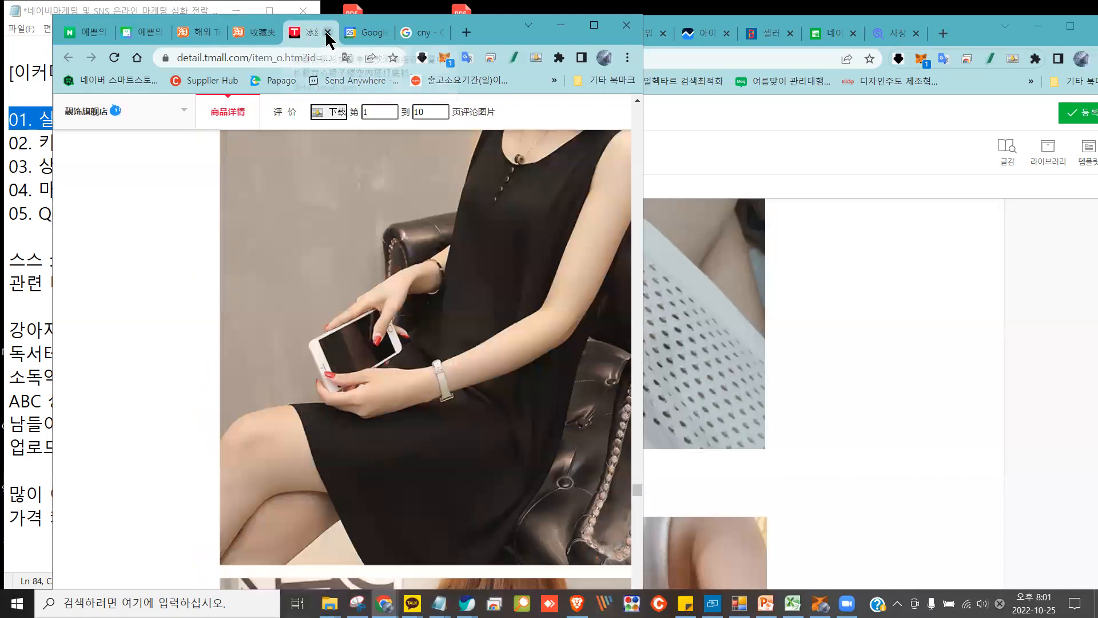
left_click(327, 32)
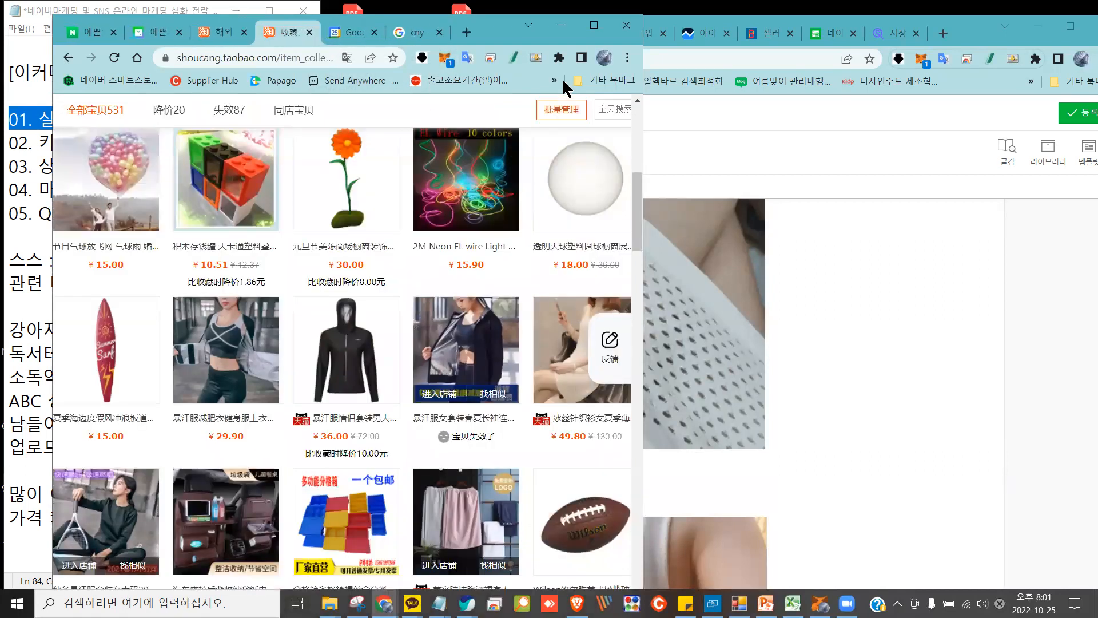
Maximize the browser and go to page 3 of the Taobao saved items
left_click(593, 26)
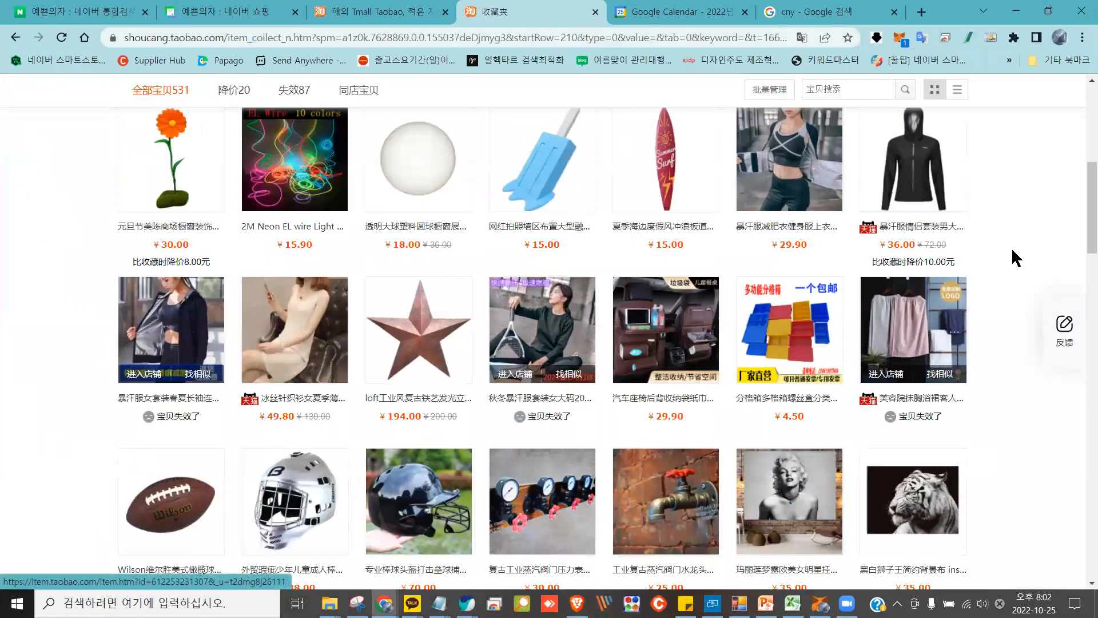
scroll(1016, 246, "down", 3)
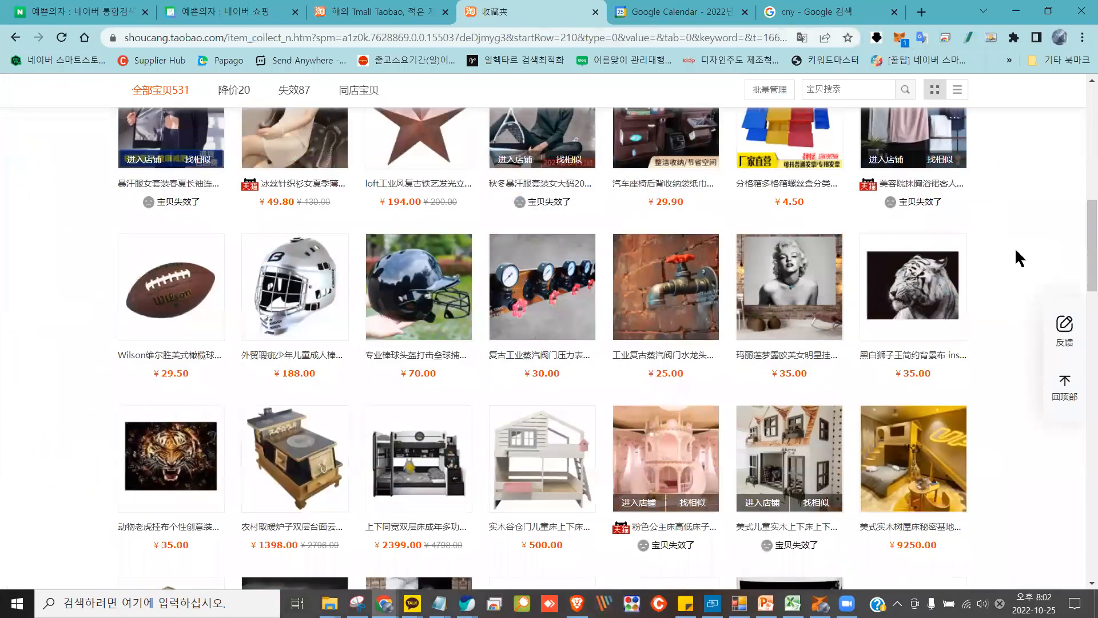
scroll(1016, 251, "down", 7)
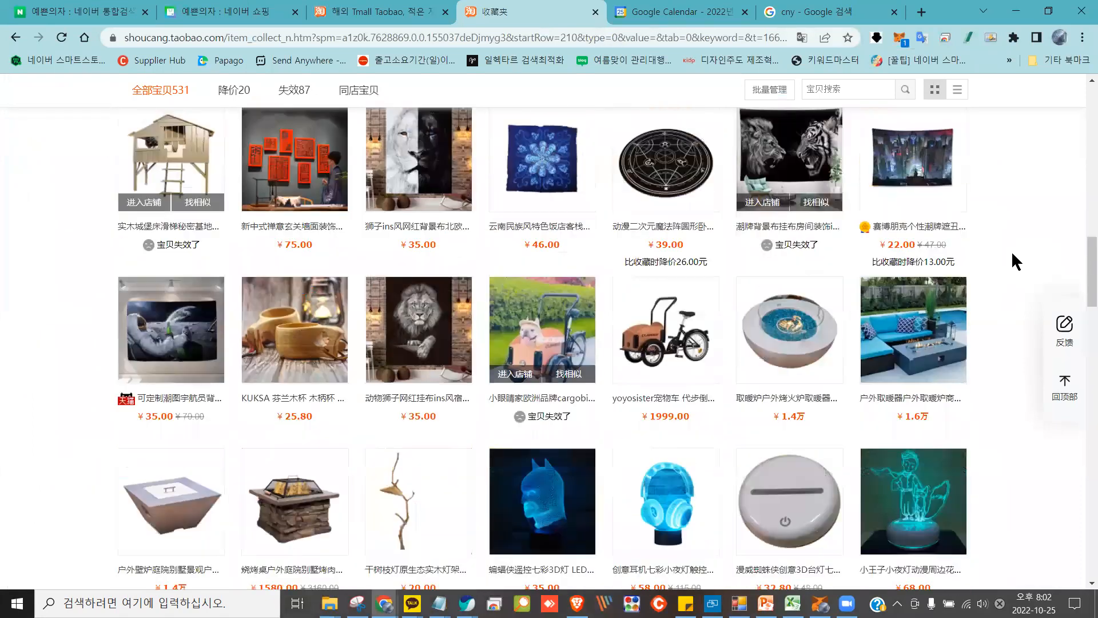
scroll(1011, 251, "down", 8)
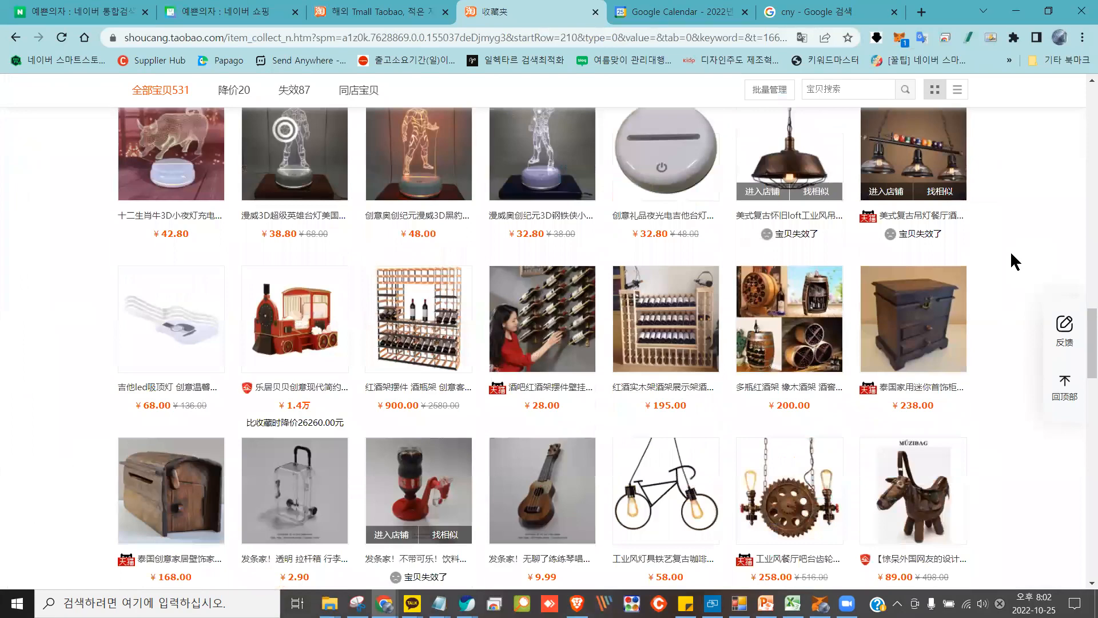
scroll(1011, 252, "down", 8)
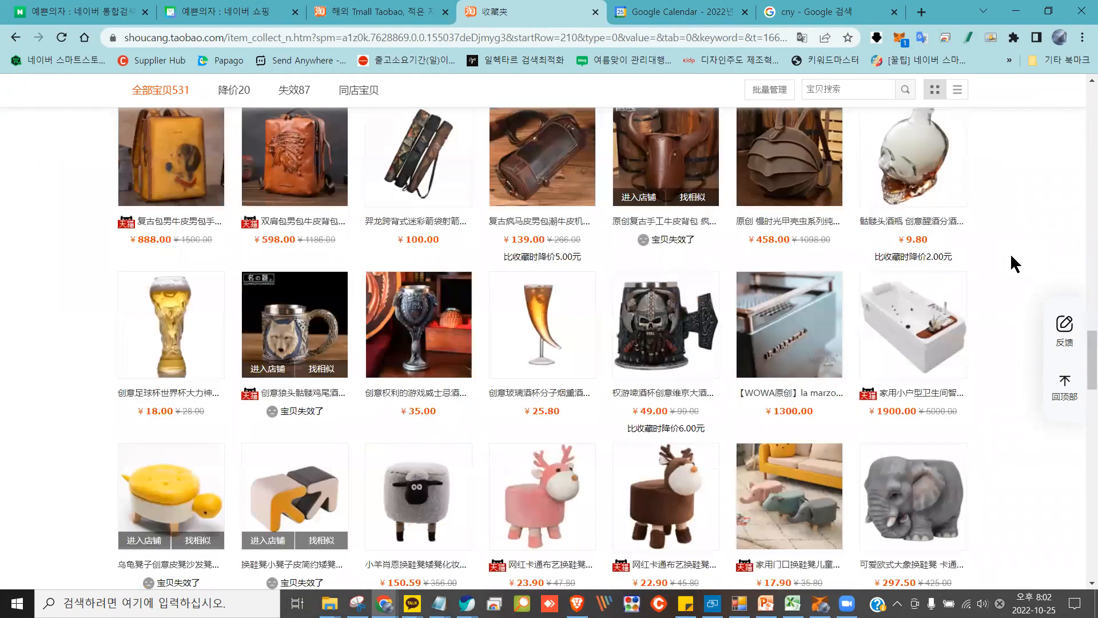
scroll(1012, 253, "down", 7)
scroll(1012, 253, "down", 11)
scroll(1014, 255, "down", 11)
scroll(1015, 256, "down", 11)
scroll(1017, 262, "down", 7)
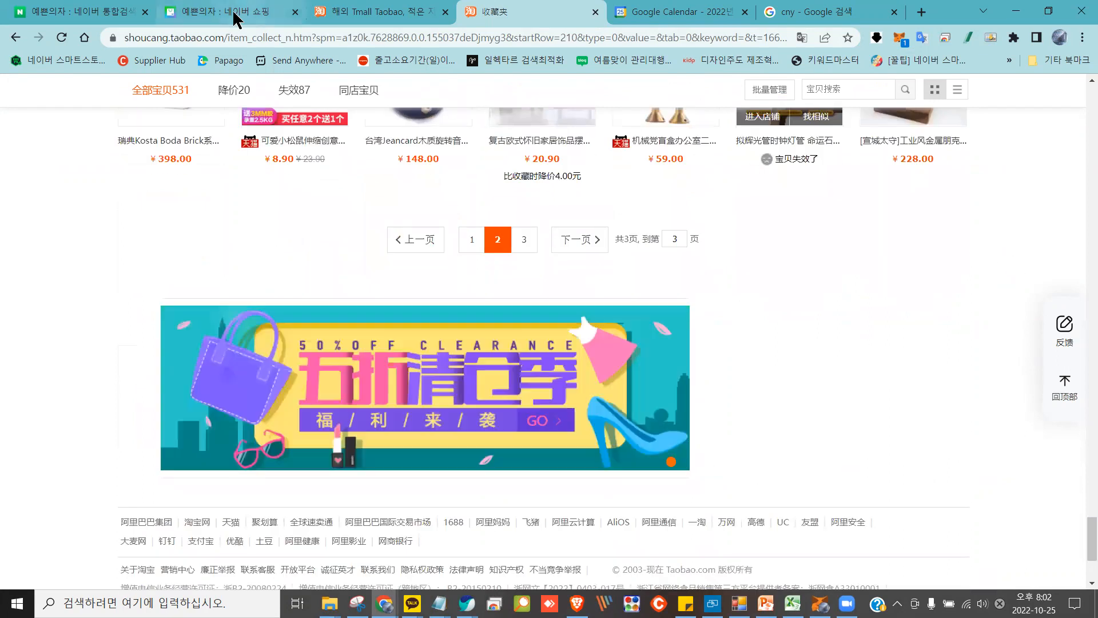
scroll(733, 290, "up", 2)
left_click(524, 382)
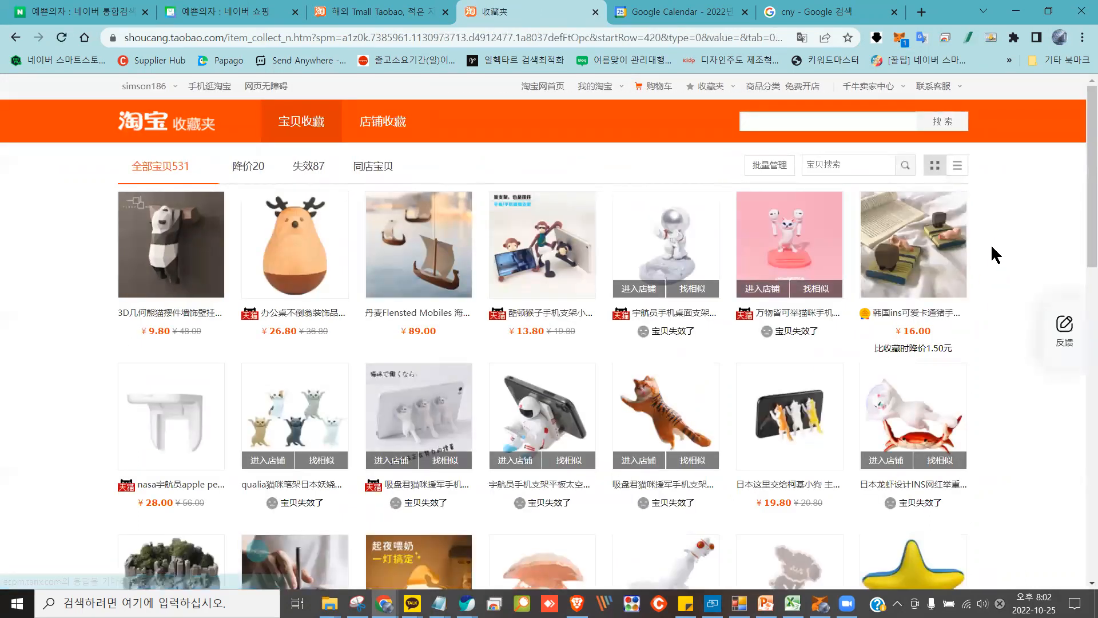
Open the scarecrow night-lamp product page from the saved items
scroll(992, 240, "down", 6)
scroll(993, 248, "down", 5)
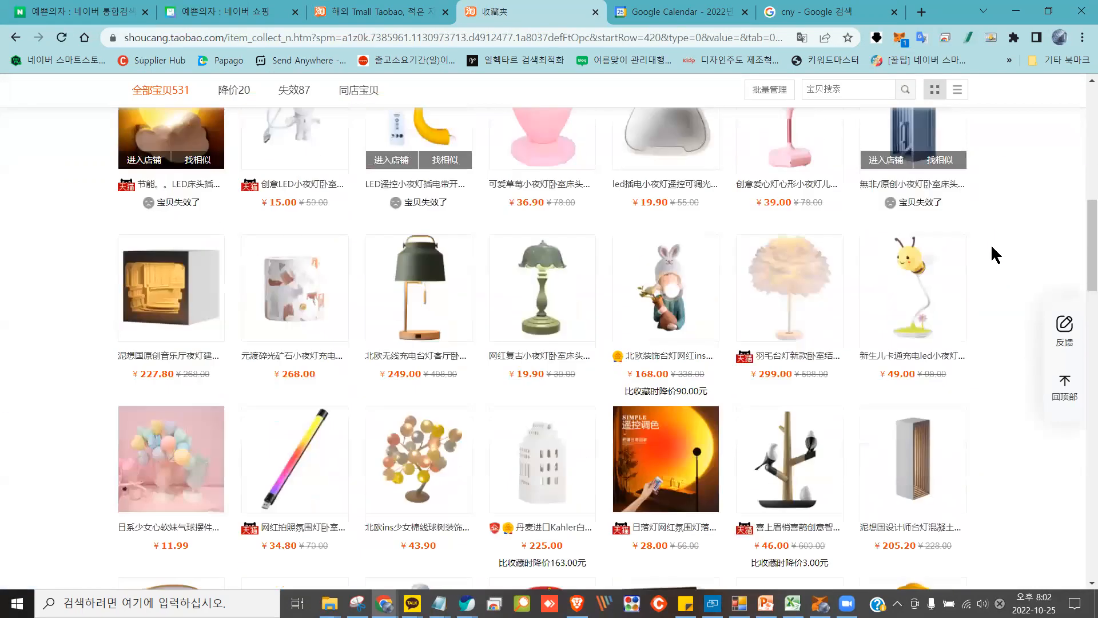
scroll(990, 249, "down", 5)
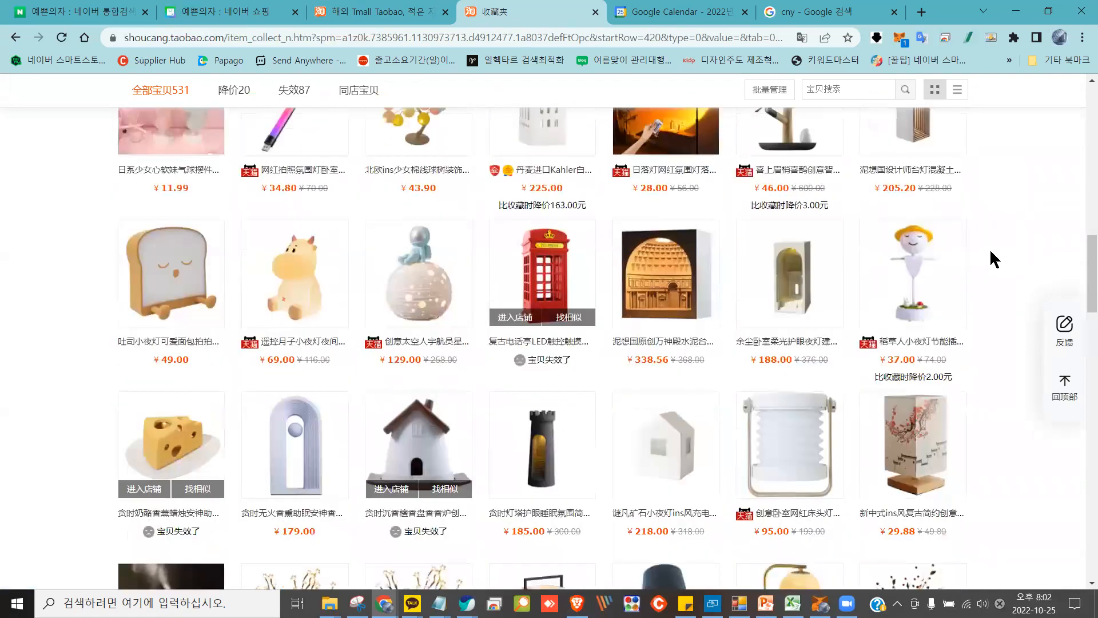
scroll(990, 252, "up", 1)
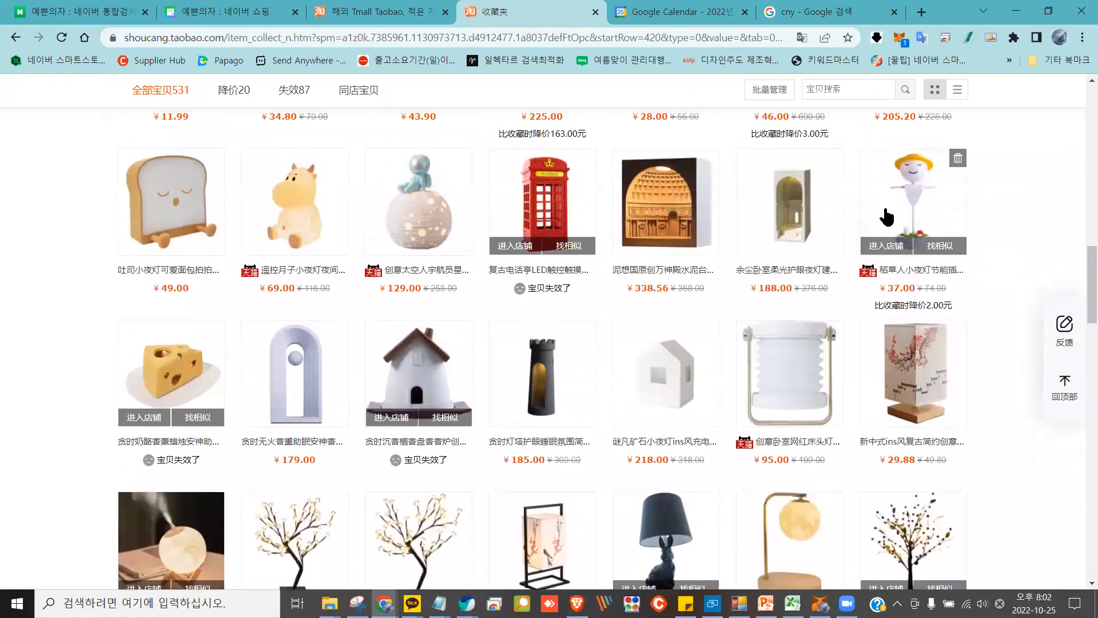
left_click(886, 205)
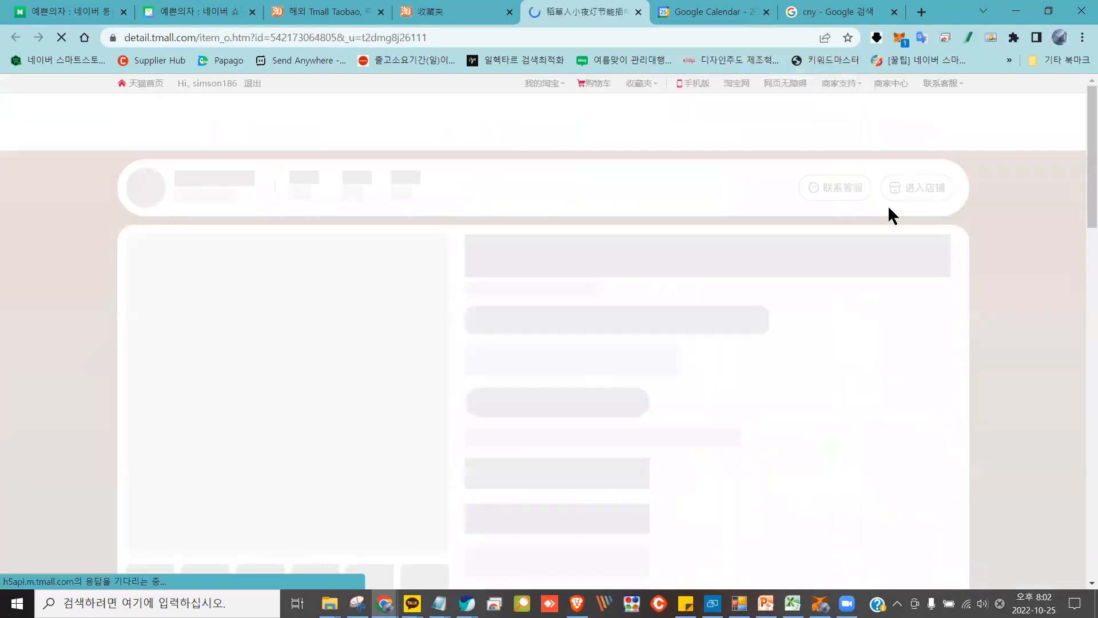
Scroll to the buyer reviews and translate the page into Korean (한국어)
scroll(447, 213, "down", 15)
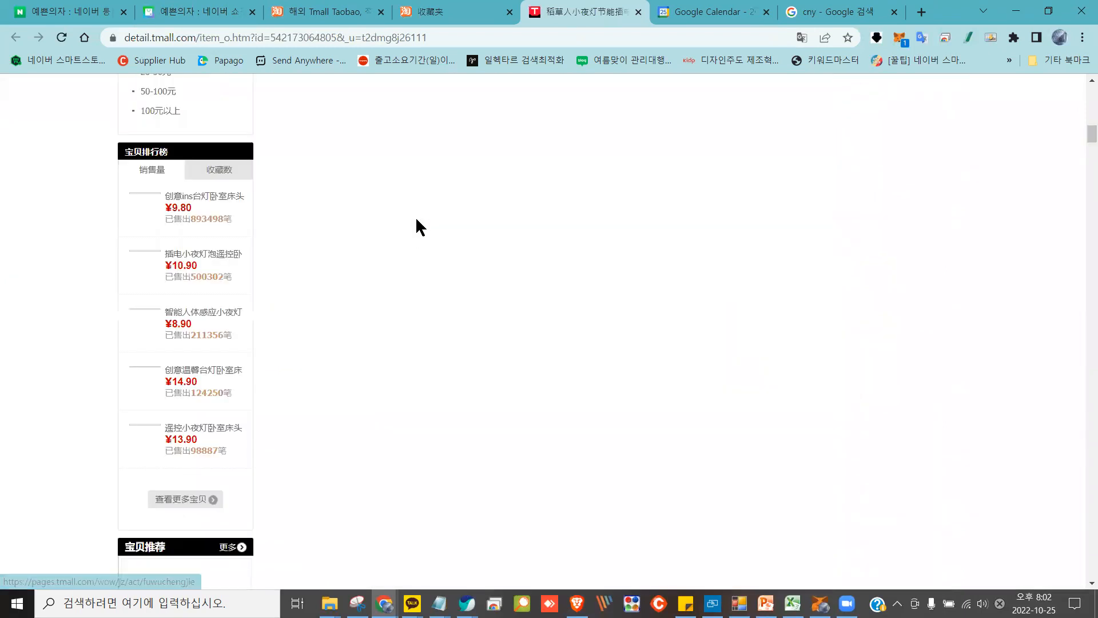
scroll(275, 239, "down", 2)
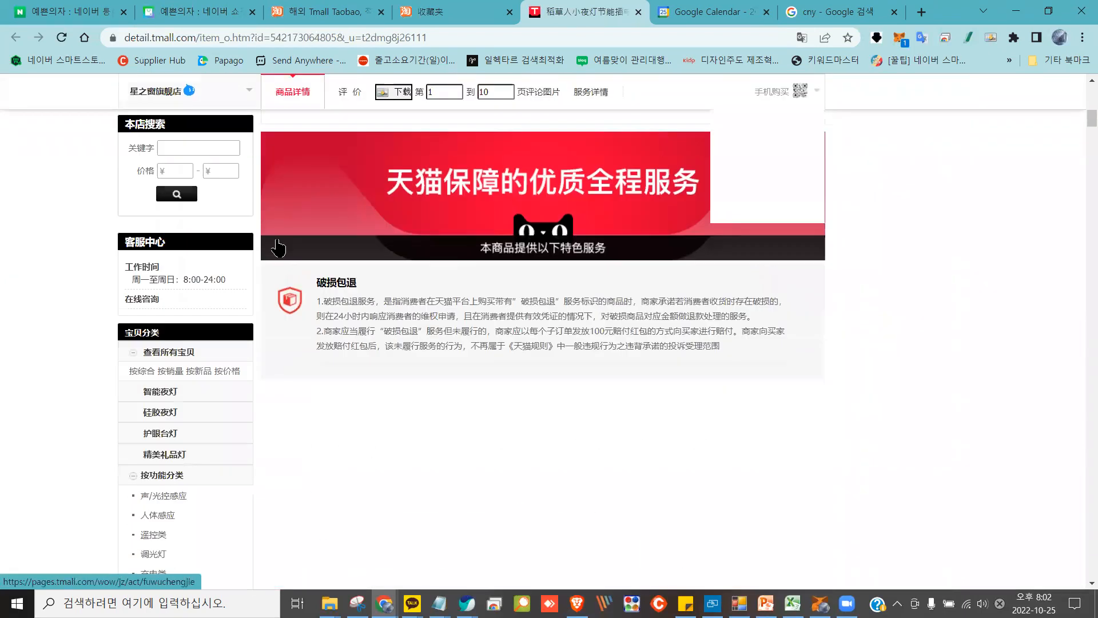
scroll(277, 240, "down", 4)
scroll(281, 248, "down", 20)
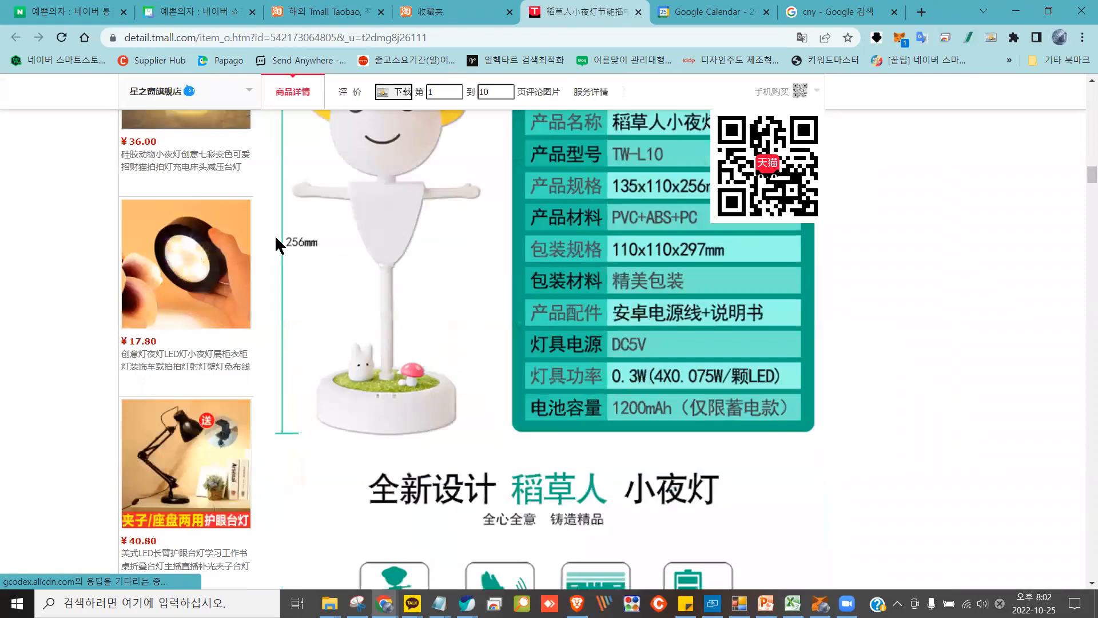
scroll(281, 244, "down", 20)
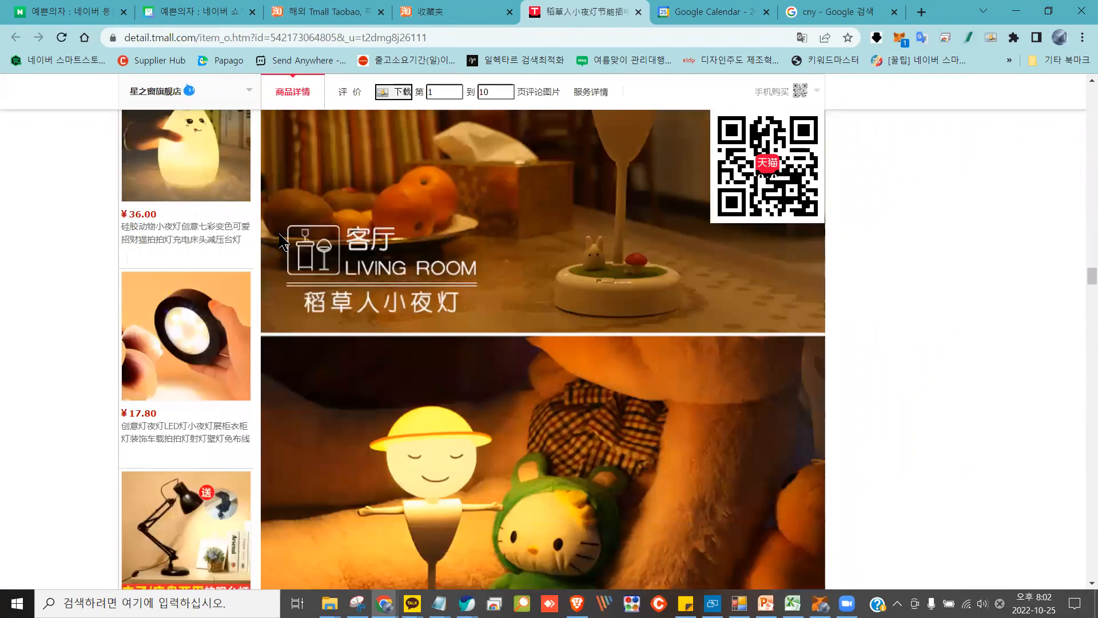
scroll(283, 243, "down", 20)
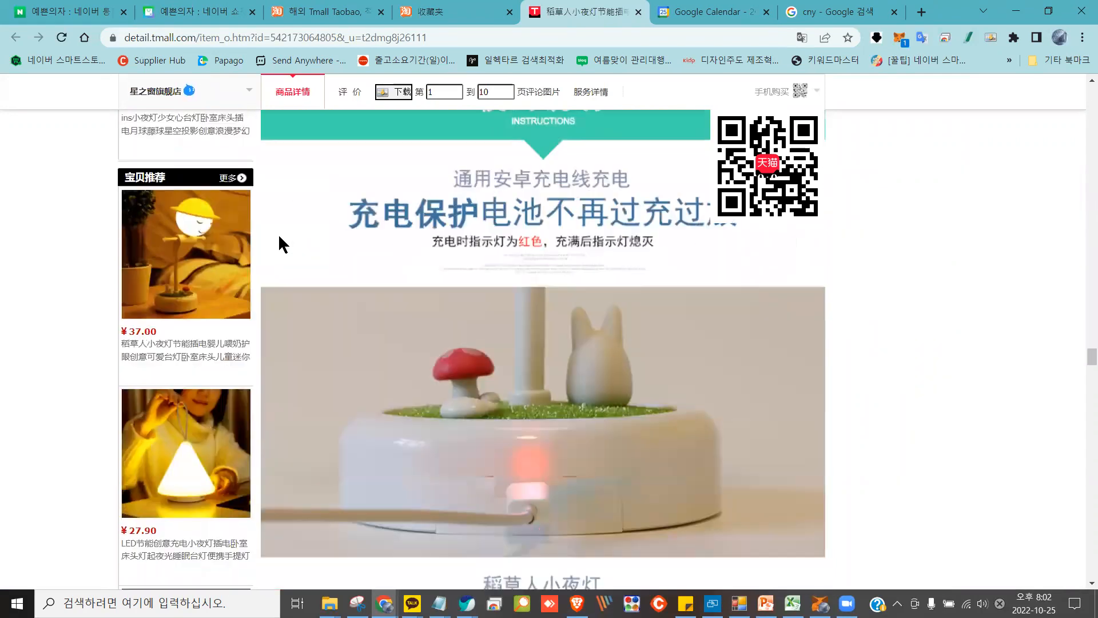
scroll(282, 246, "down", 20)
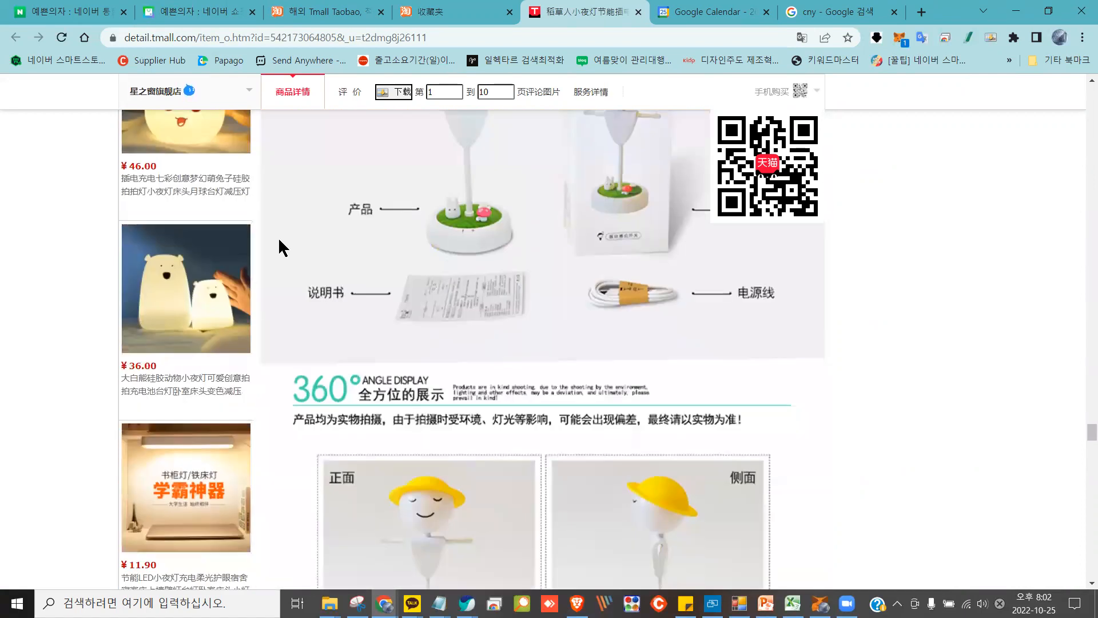
scroll(279, 246, "down", 12)
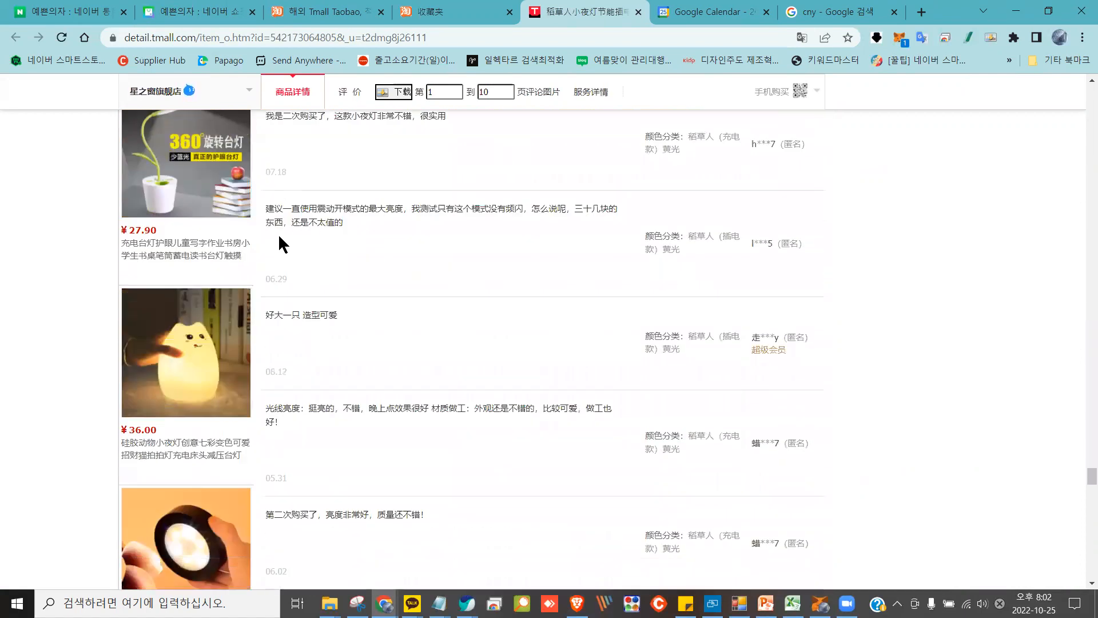
scroll(341, 219, "up", 3)
mouse_move(302, 159)
left_mouse_down()
mouse_move(328, 252)
mouse_move(318, 143)
left_mouse_up()
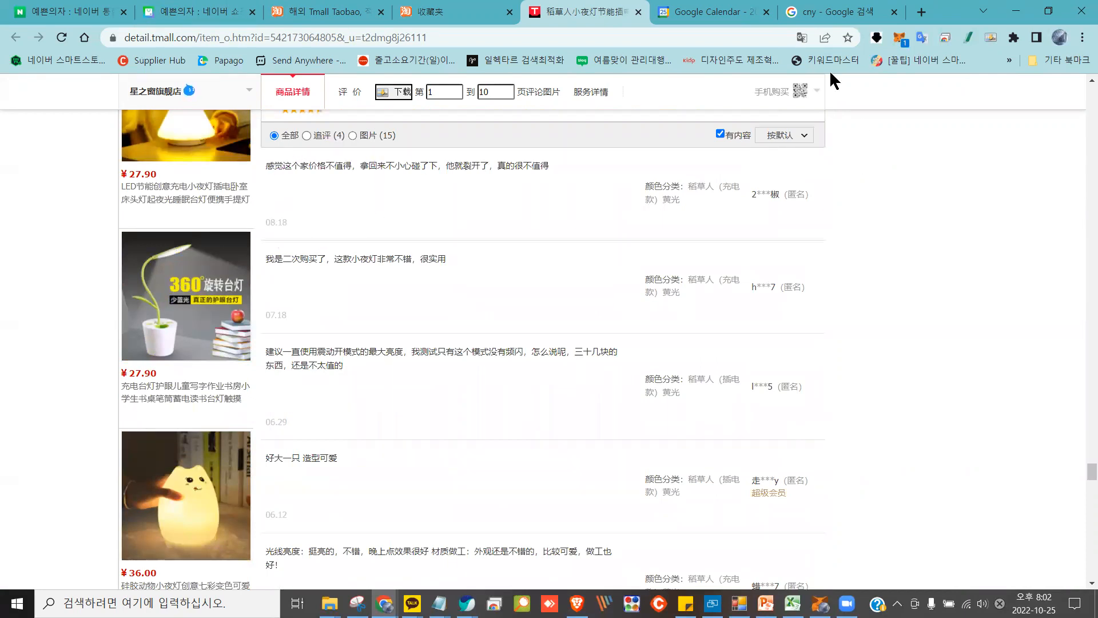
left_click(803, 37)
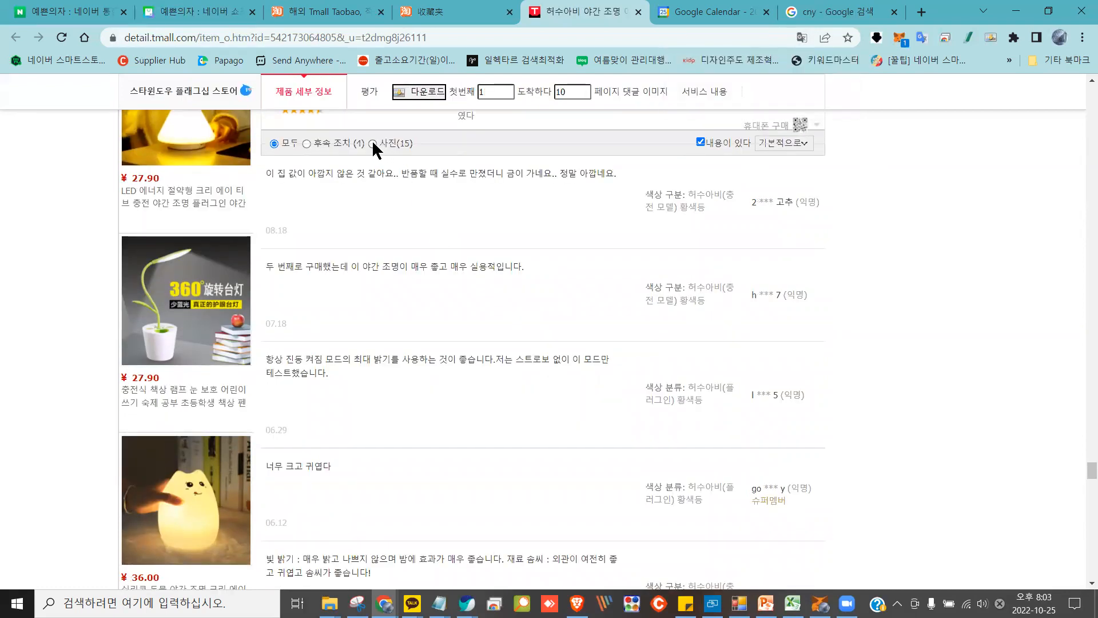
Browse the review photos and enlarge the smiling scarecrow lamp photo
scroll(498, 206, "down", 5)
scroll(494, 241, "down", 9)
scroll(477, 252, "up", 5)
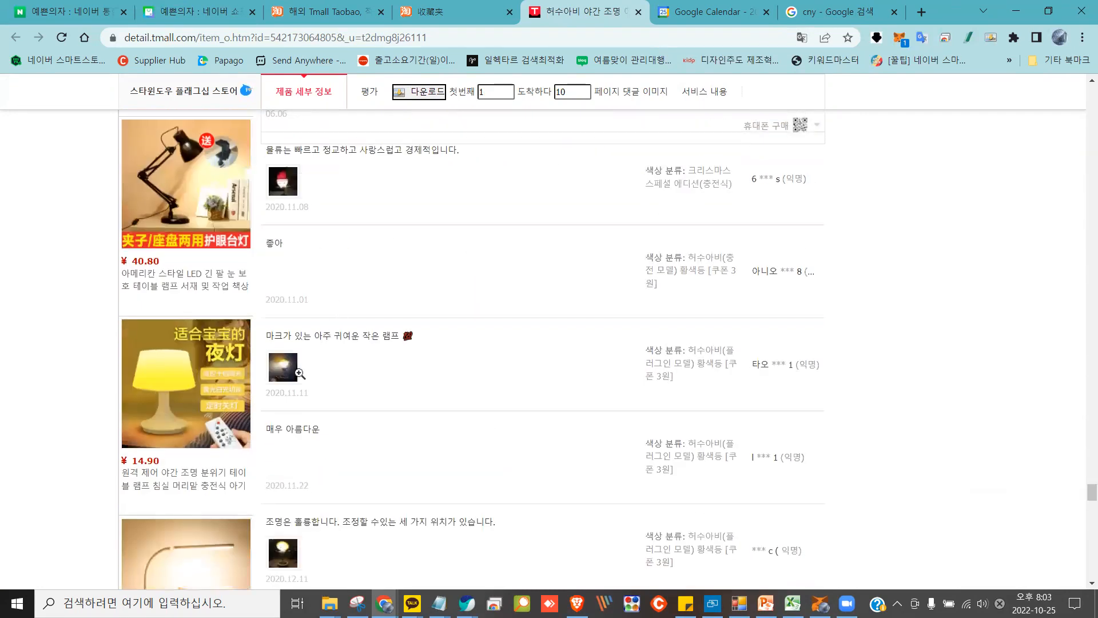
left_click(298, 371)
scroll(319, 354, "down", 4)
scroll(294, 195, "up", 4)
left_click(289, 186)
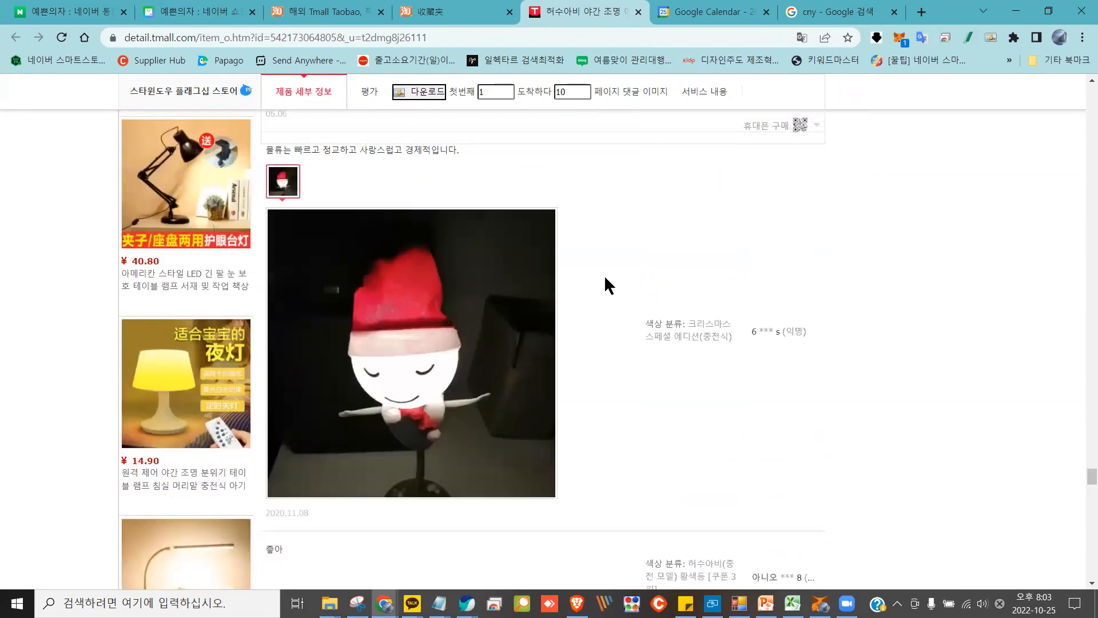
scroll(604, 275, "down", 1)
scroll(561, 286, "down", 10)
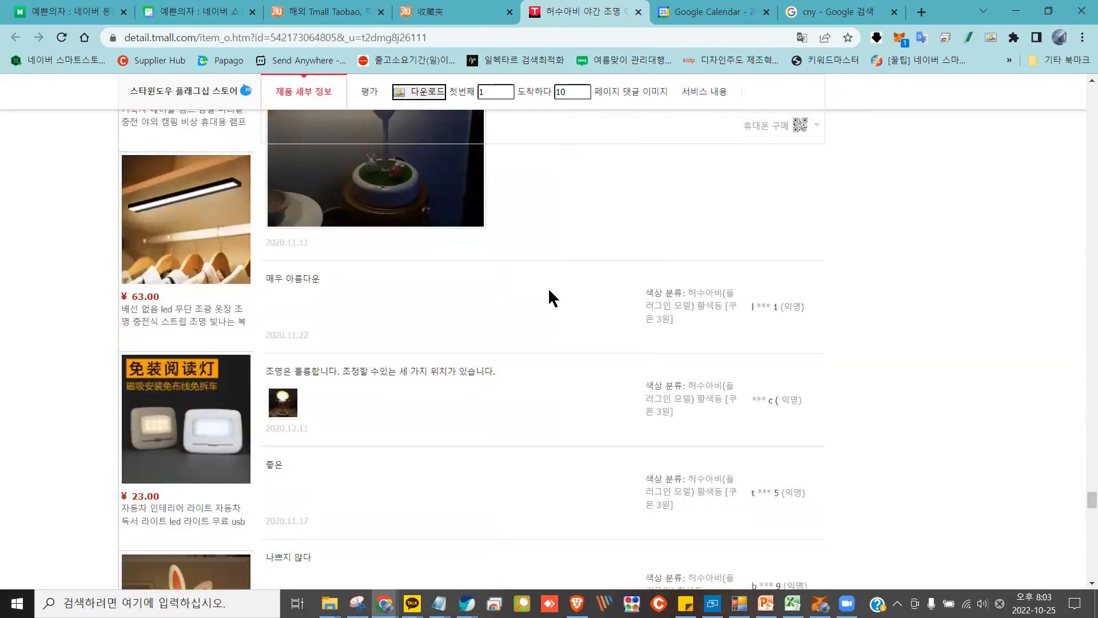
left_click(297, 305)
scroll(605, 303, "down", 7)
scroll(605, 303, "up", 6)
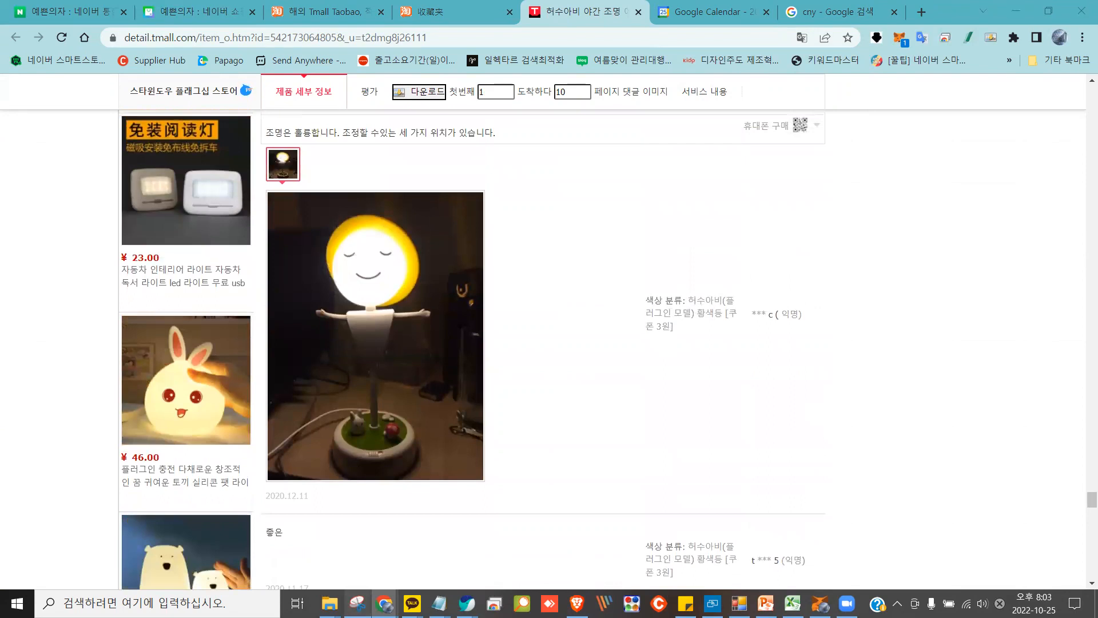
Snip the enlarged smiling-lamp photo with the Snipping Tool
left_click(360, 601)
left_click(161, 133)
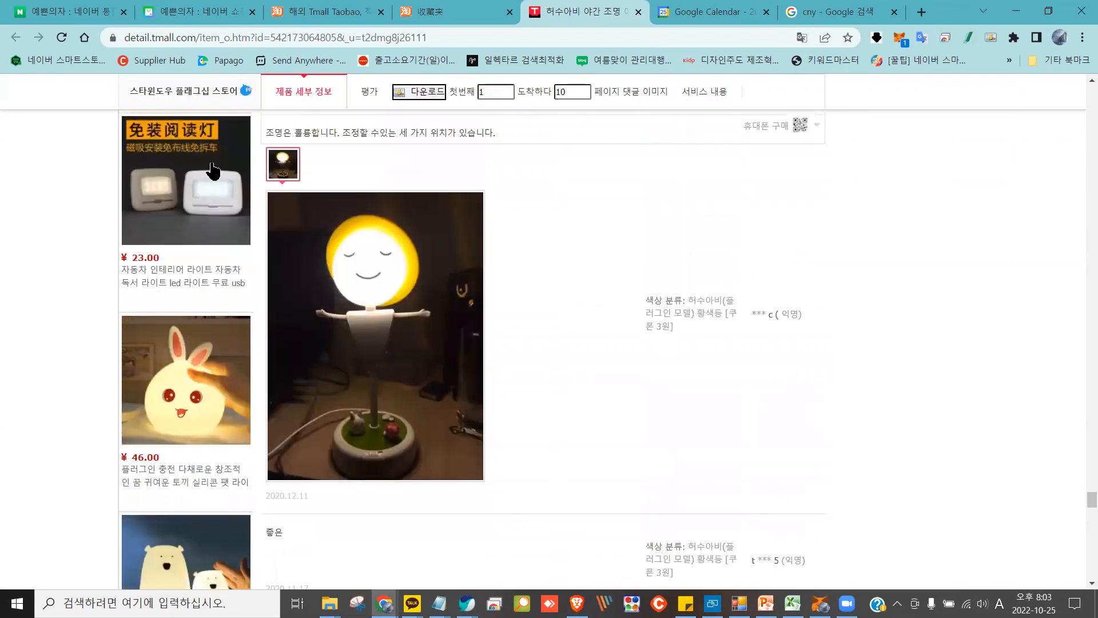
left_click_drag(270, 195, 475, 476)
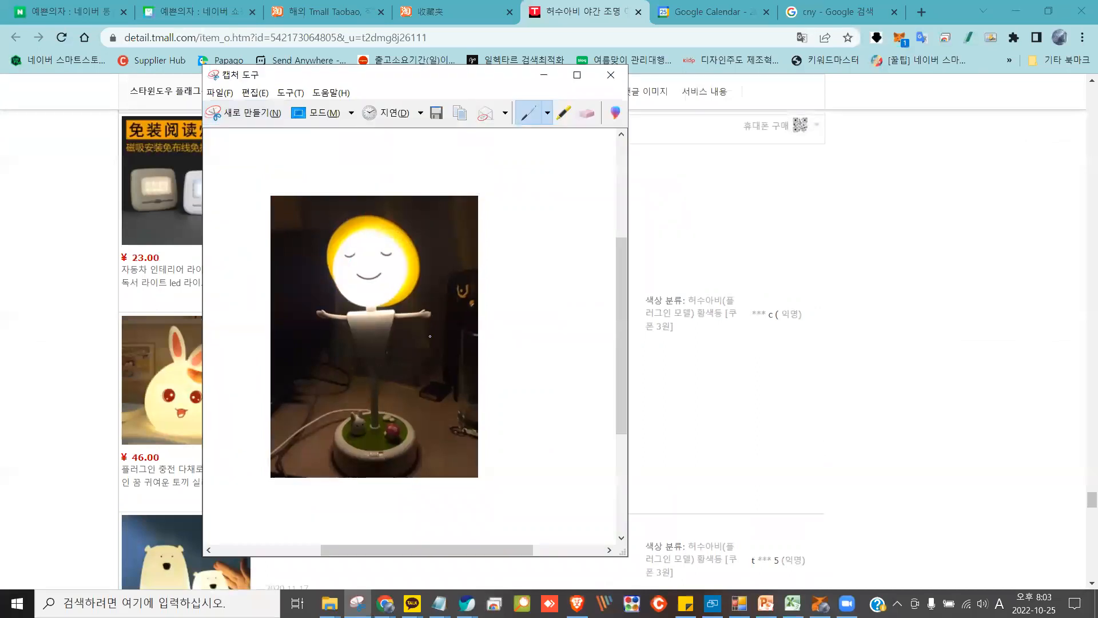
Paste the captured smiling-lamp photo on a new line below the last description image
left_click(947, 16)
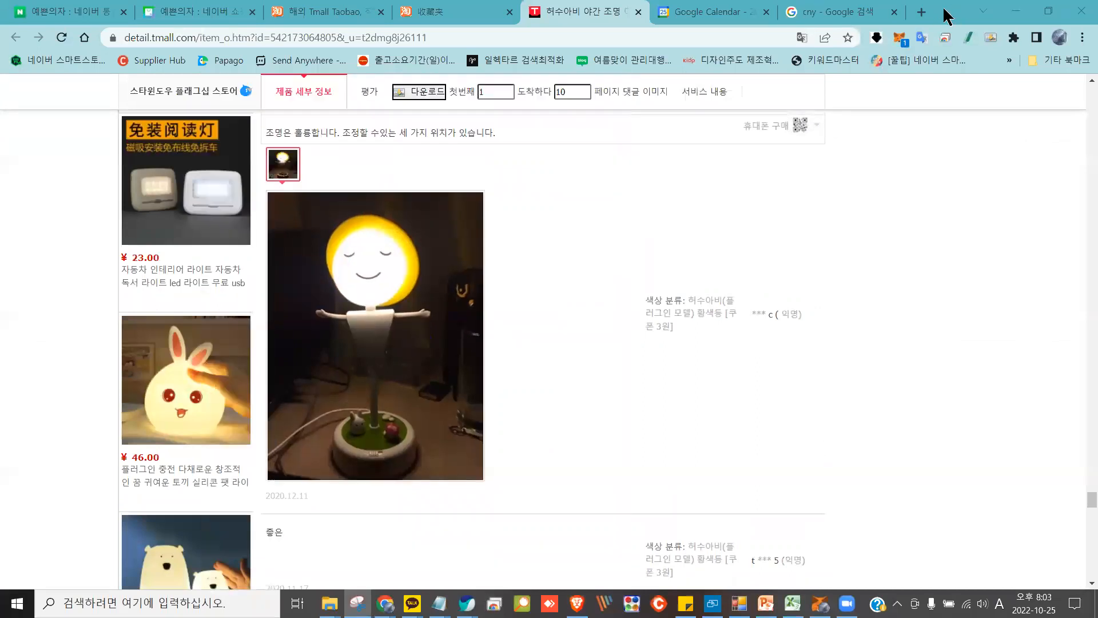
double_click(945, 10)
left_click(828, 307)
scroll(796, 315, "down", 8)
left_click(665, 413)
key("Return")
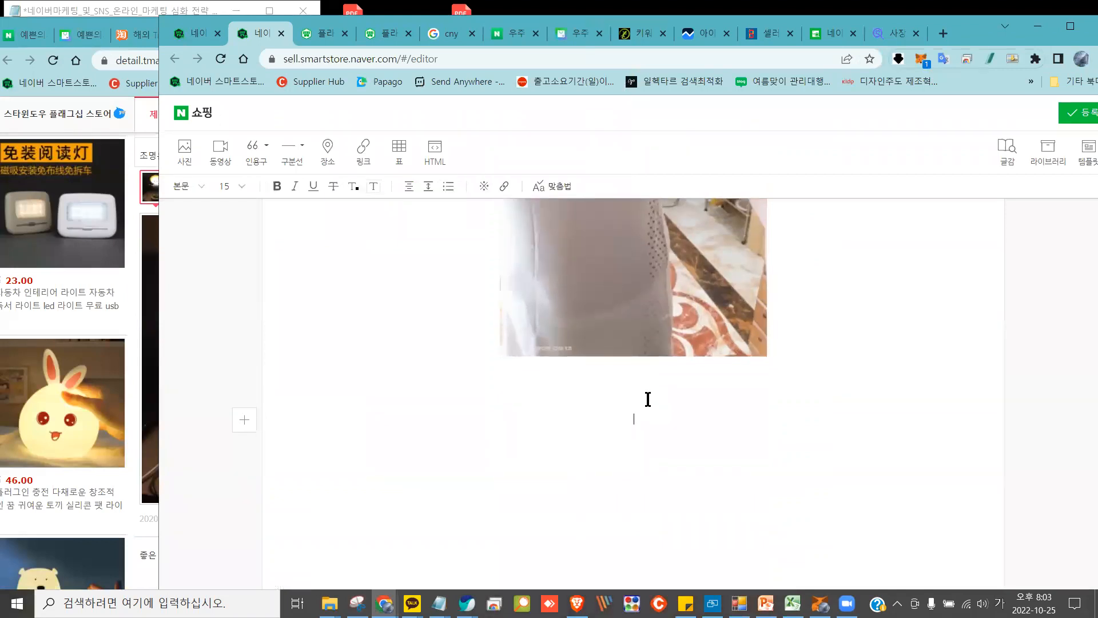
key("ctrl+v")
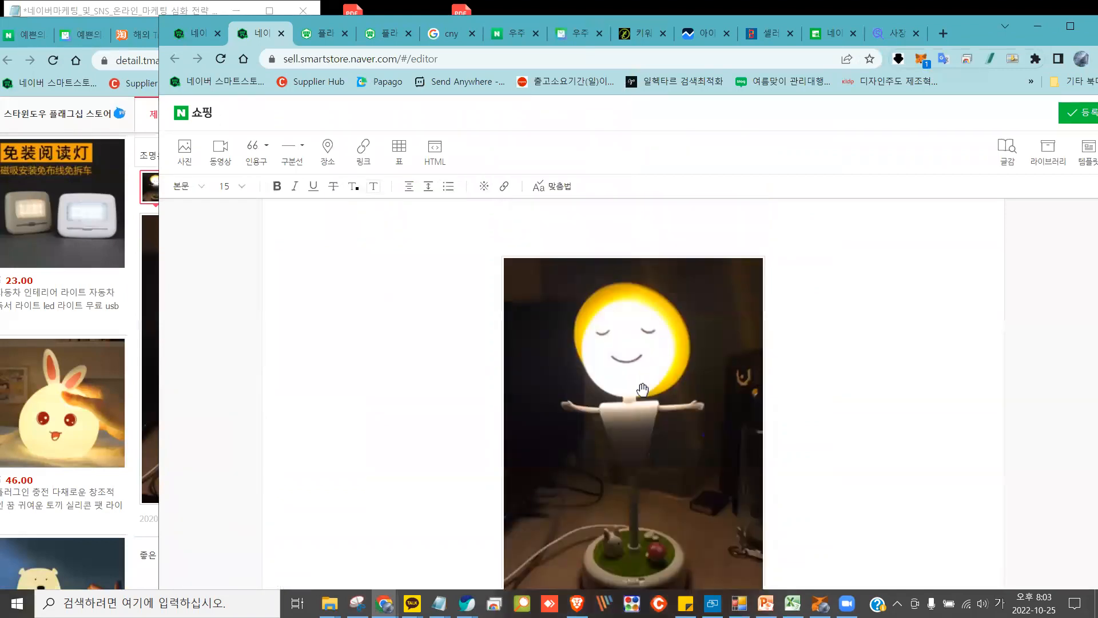
Minimize the listing editor, maximize the Tmall window and close the Tmall product page
left_click(1038, 26)
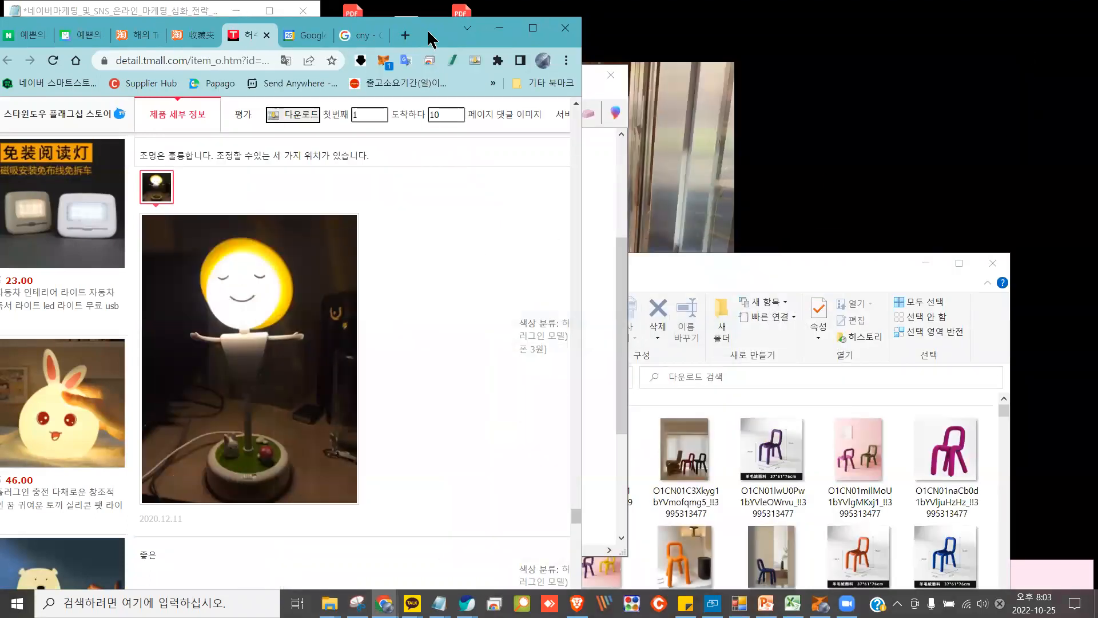
left_click_drag(427, 28, 936, 55)
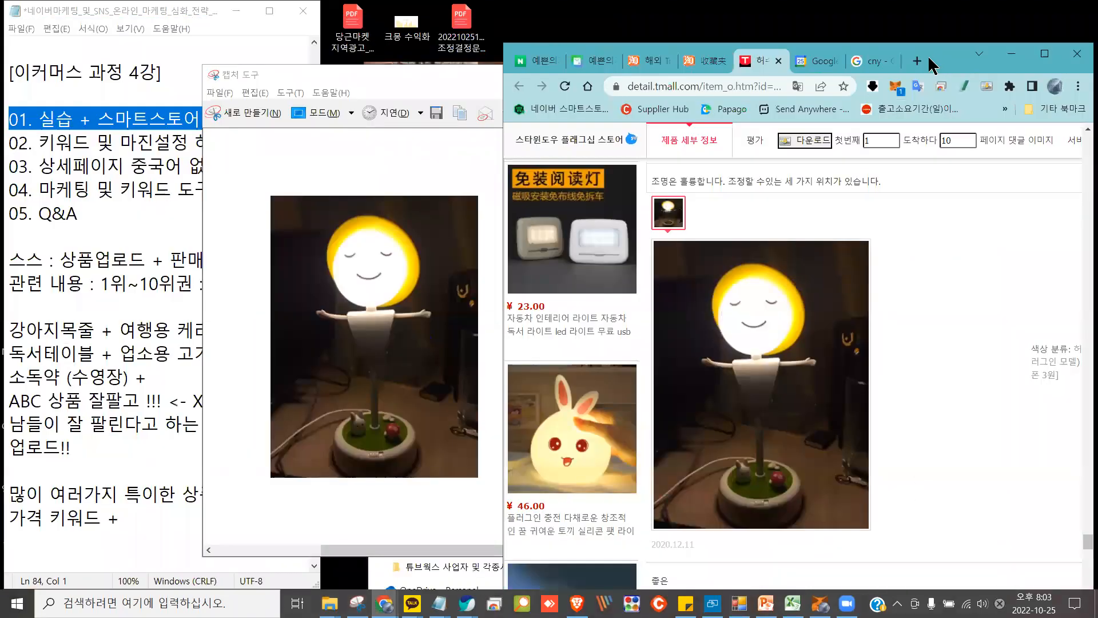
double_click(936, 51)
scroll(313, 280, "down", 10)
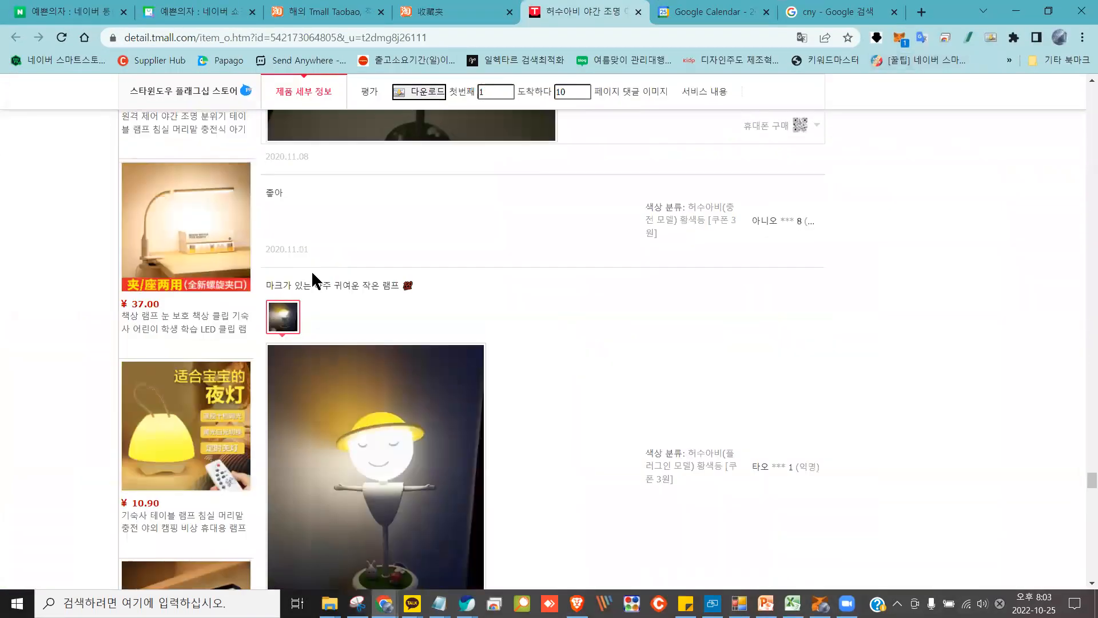
scroll(313, 281, "up", 15)
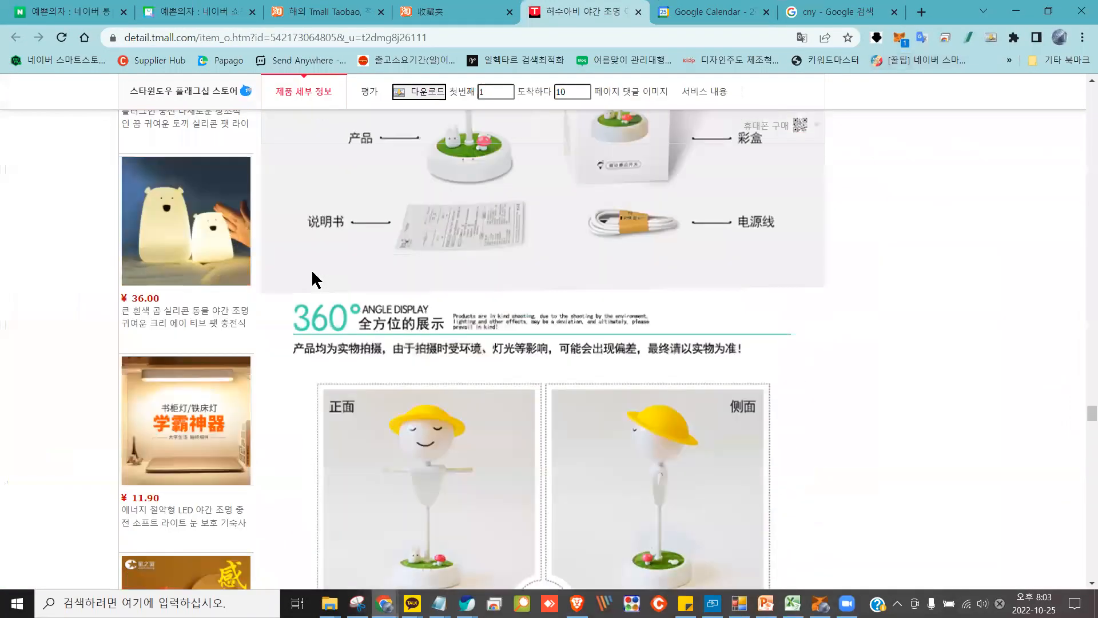
scroll(314, 280, "up", 8)
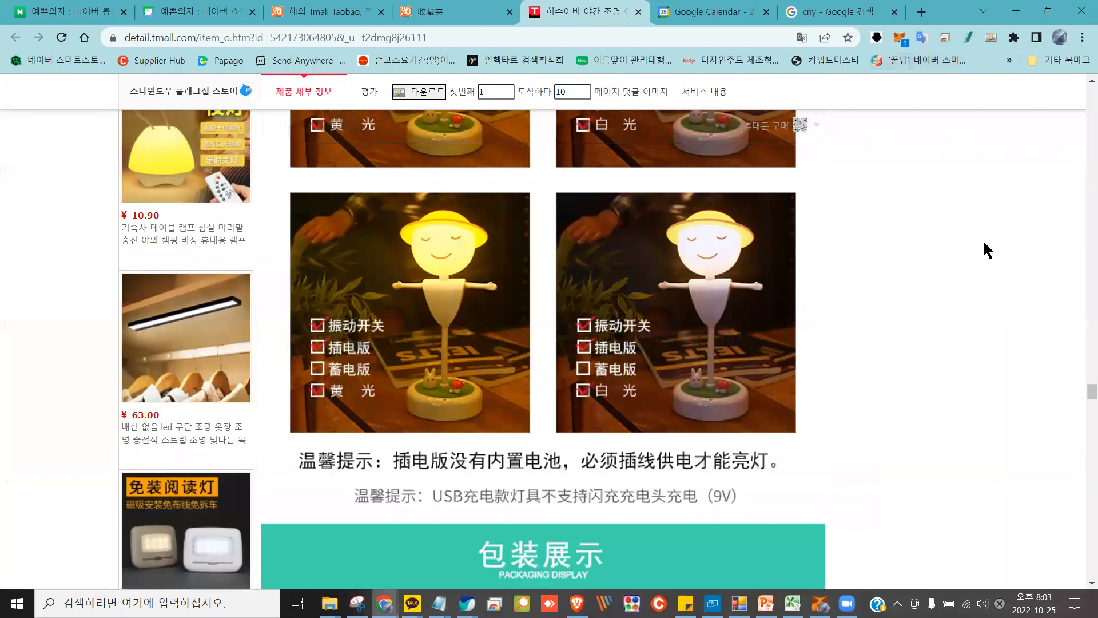
left_click(639, 12)
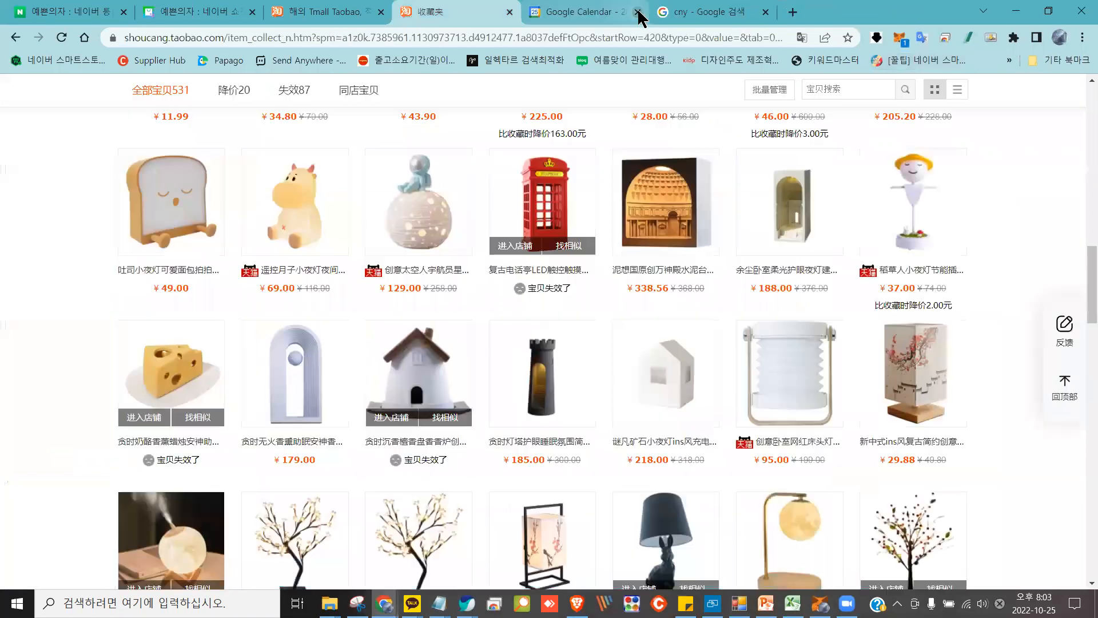
Scroll through the 收藏夹 favourites grid to look over the saved items
scroll(435, 359, "down", 2)
scroll(435, 360, "down", 13)
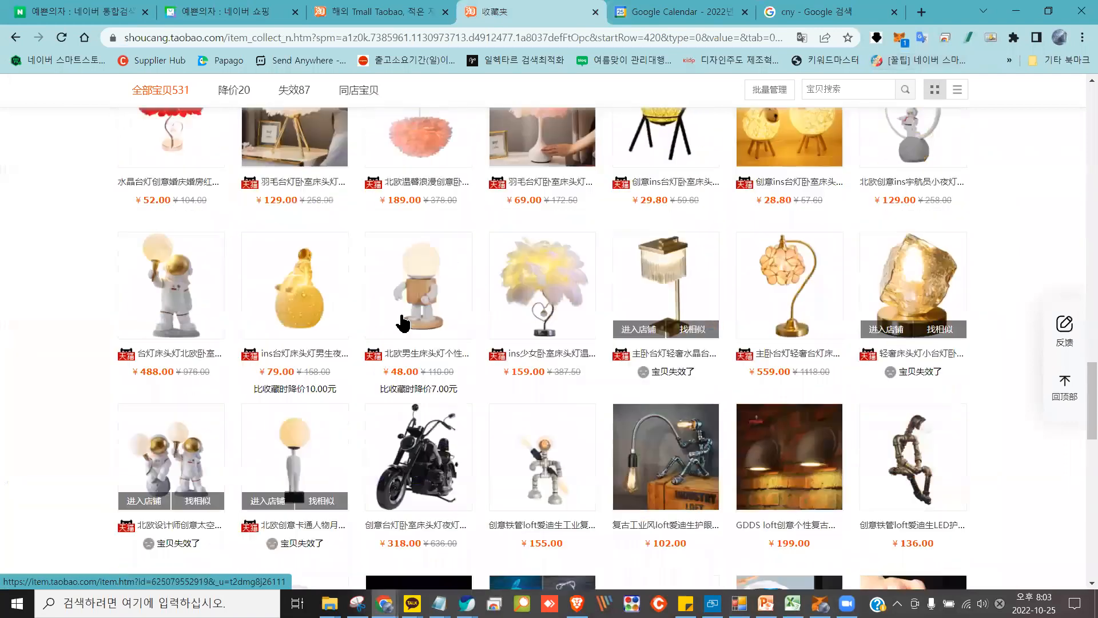
scroll(402, 316, "up", 7)
mouse_move(316, 131)
left_mouse_down()
mouse_move(261, 224)
mouse_move(378, 140)
mouse_move(534, 127)
mouse_move(572, 240)
mouse_move(809, 135)
mouse_move(956, 179)
mouse_move(774, 154)
left_mouse_up()
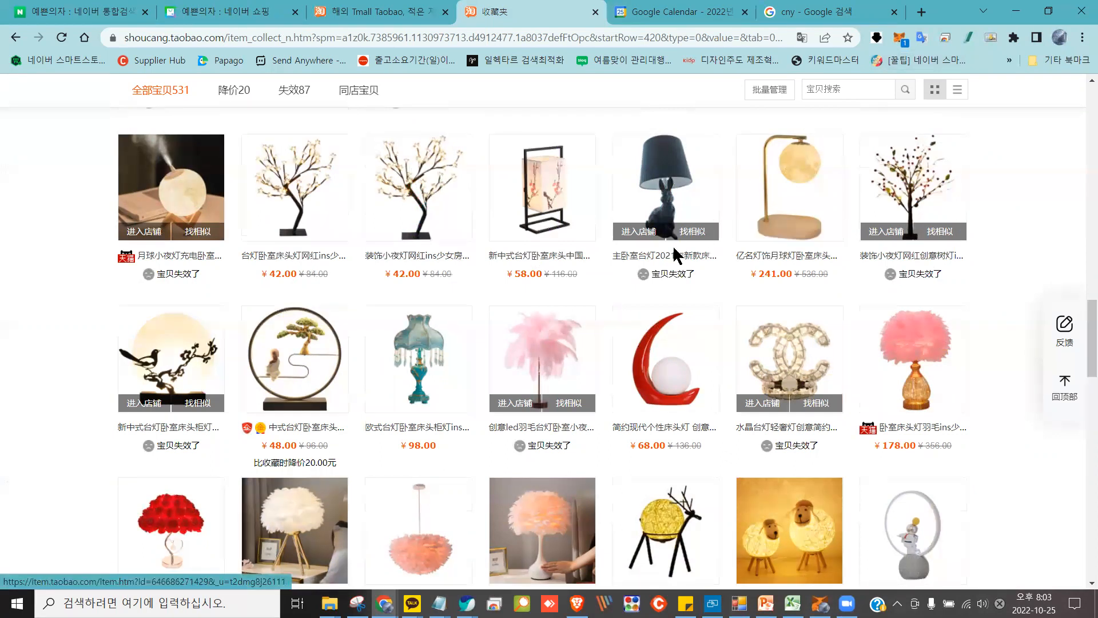
scroll(641, 212, "down", 5)
scroll(357, 280, "down", 2)
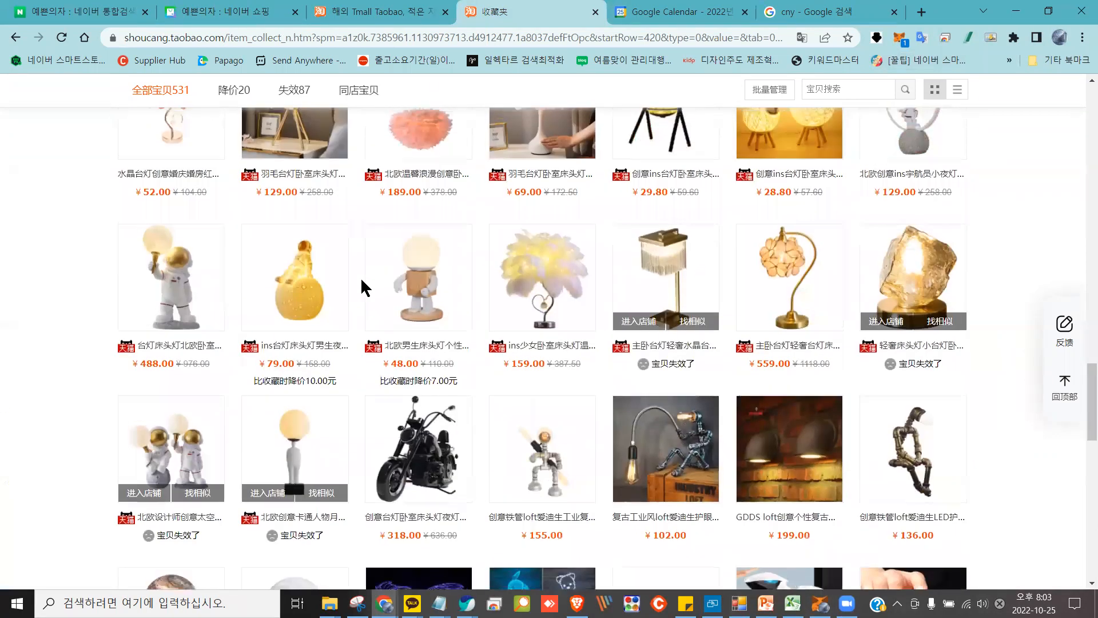
scroll(361, 277, "up", 3)
mouse_move(312, 170)
left_mouse_down()
mouse_move(245, 294)
mouse_move(346, 163)
mouse_move(312, 320)
mouse_move(446, 144)
mouse_move(400, 329)
mouse_move(476, 330)
mouse_move(699, 191)
mouse_move(824, 311)
mouse_move(718, 188)
mouse_move(769, 318)
mouse_move(853, 274)
left_mouse_up()
Scroll further down the favourites and open a saved item in a new tab
scroll(789, 248, "down", 3)
scroll(783, 252, "down", 3)
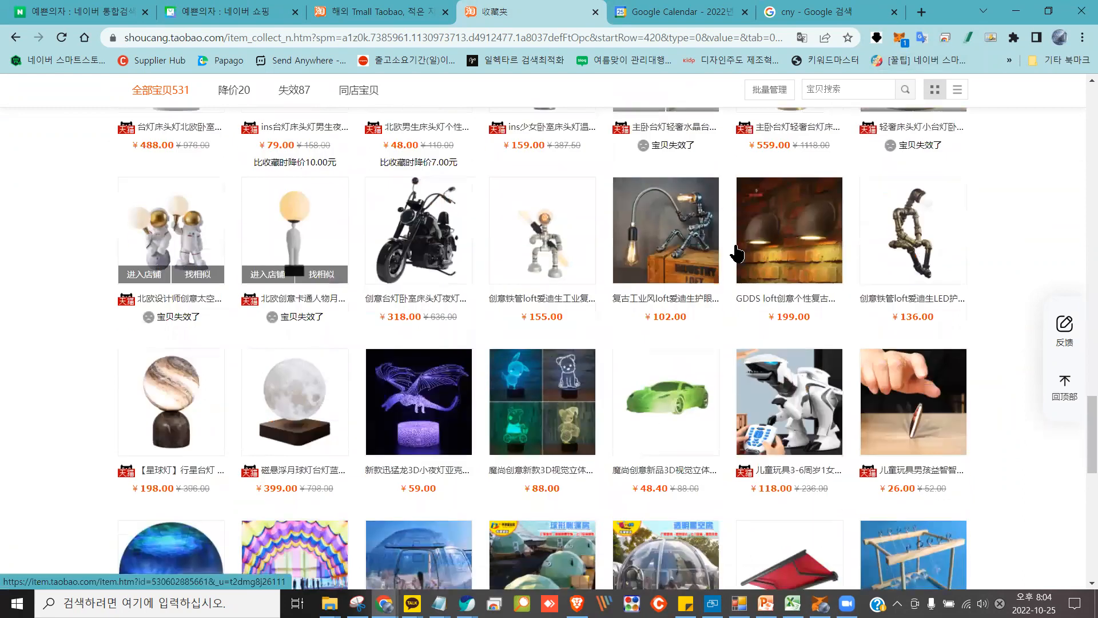
scroll(577, 270, "down", 3)
mouse_move(599, 135)
left_mouse_down()
mouse_move(461, 176)
mouse_move(412, 256)
mouse_move(467, 260)
mouse_move(384, 127)
mouse_move(406, 258)
mouse_move(458, 268)
left_mouse_up()
scroll(527, 302, "down", 4)
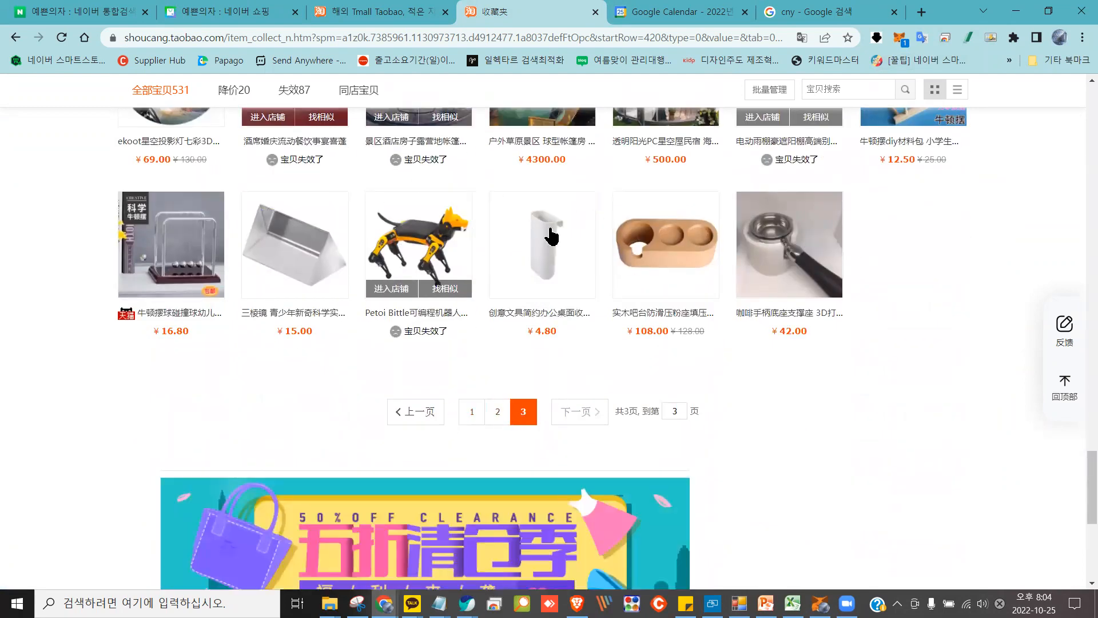
left_click(399, 240)
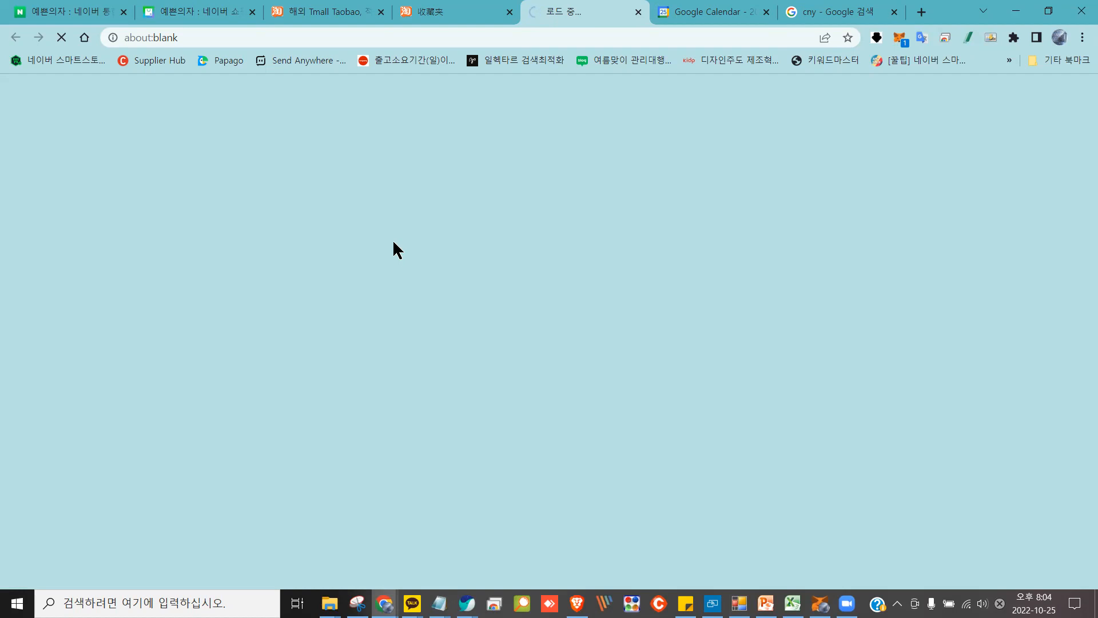
Check the still-loading item tab, then browse the 해외 Tmall Taobao overseas home page
left_click(437, 13)
left_click(569, 13)
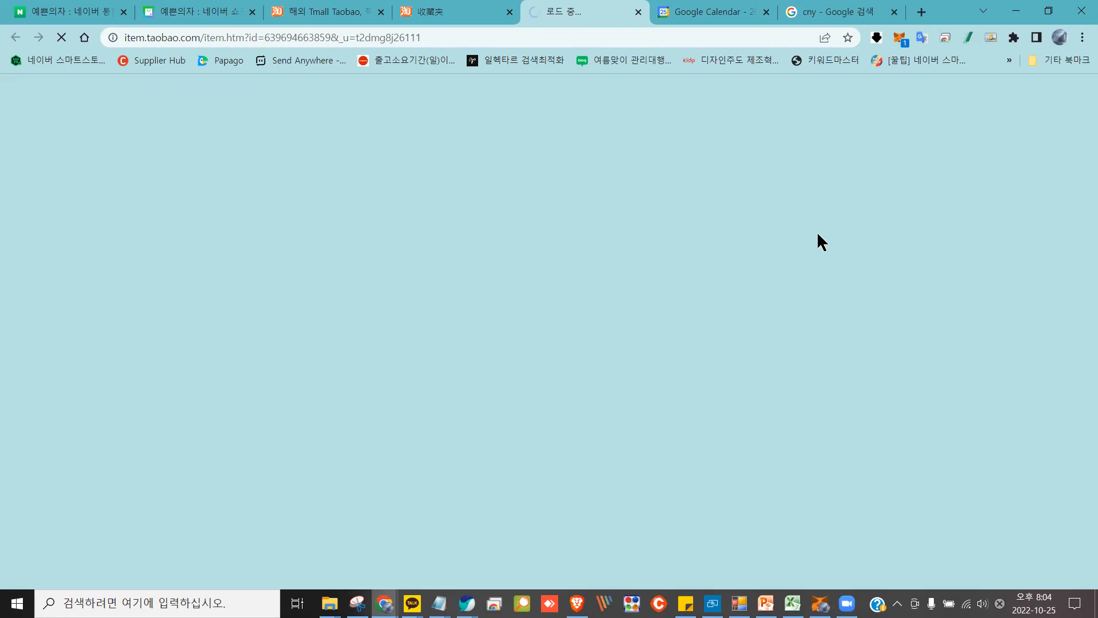
left_click(444, 10)
left_click(331, 6)
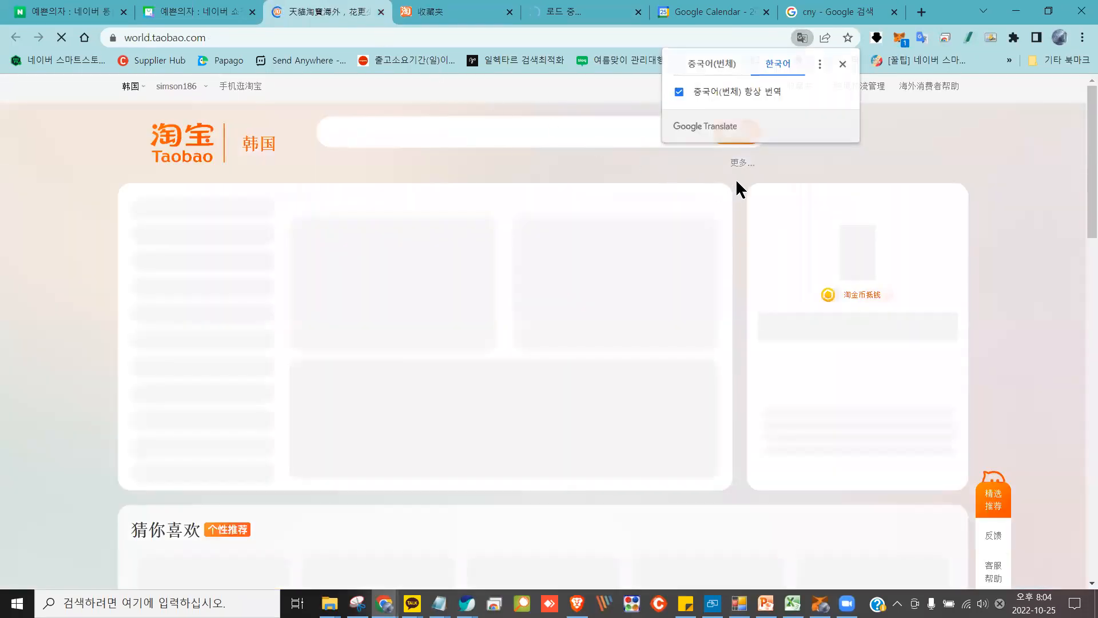
scroll(736, 176, "down", 3)
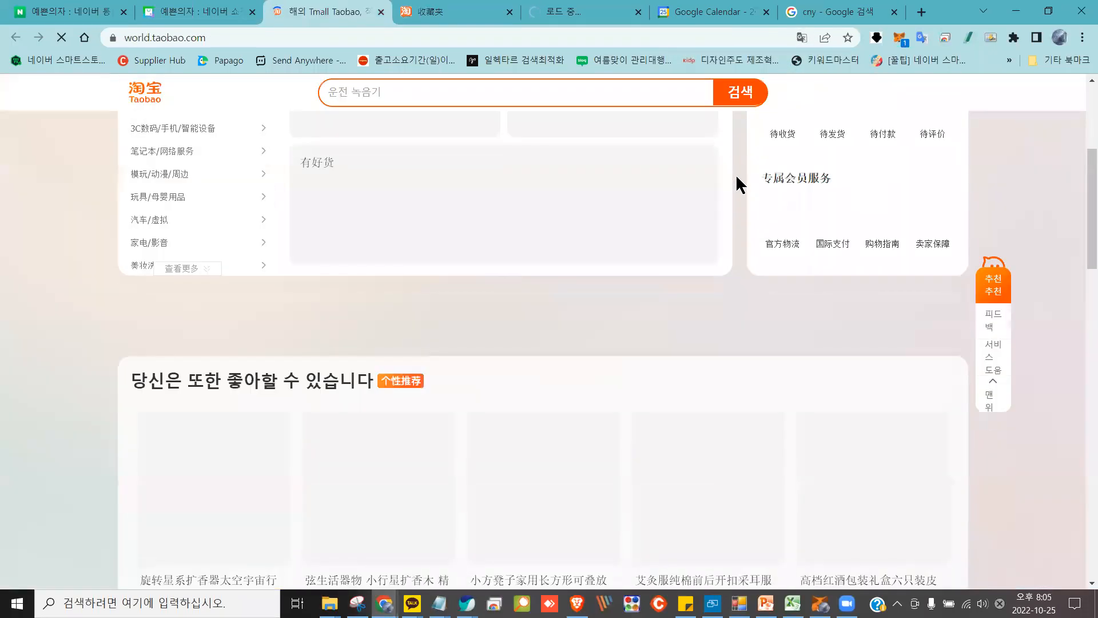
scroll(735, 174, "down", 4)
scroll(735, 172, "down", 3)
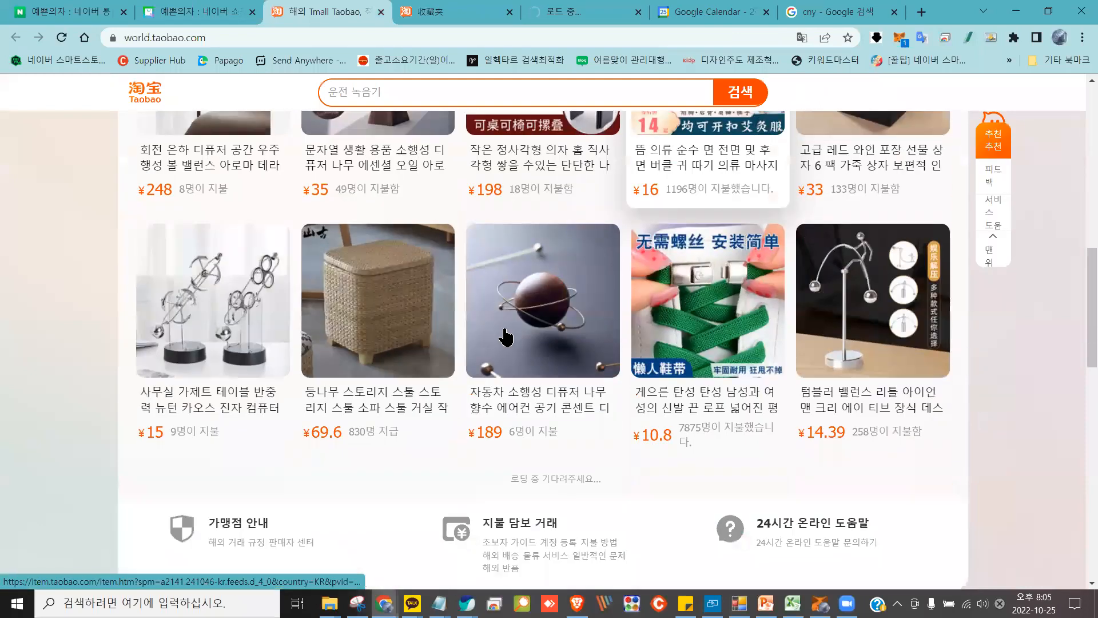
scroll(498, 327, "up", 10)
Cycle through the favourites, item, calendar and cny search tabs, ending on the Taobao home tab
left_click(423, 9)
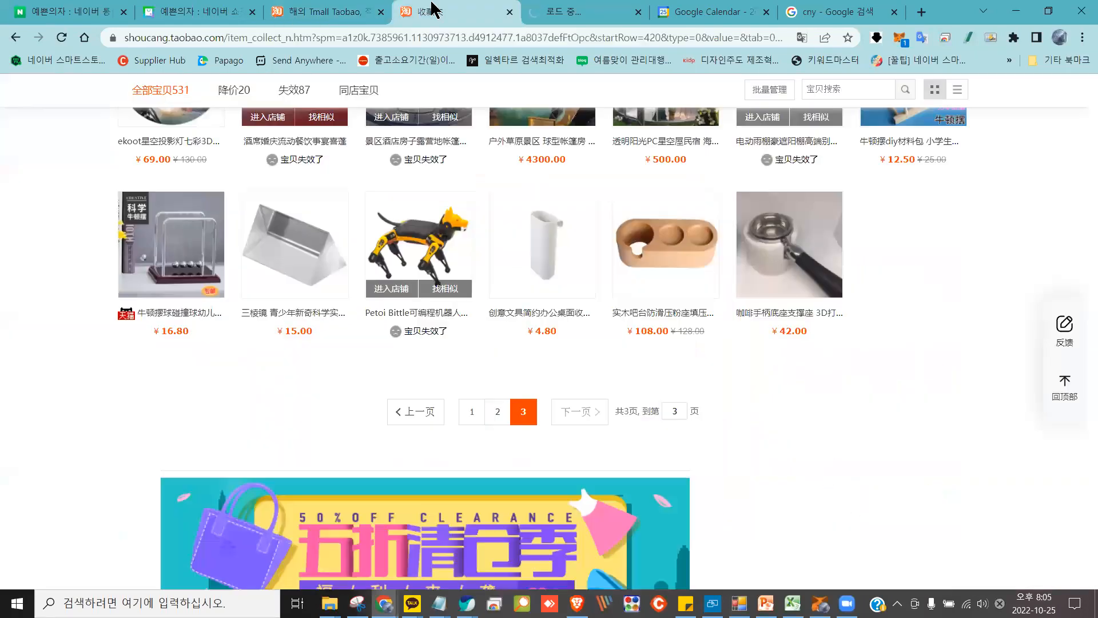
left_click(559, 8)
left_click(692, 8)
left_click(836, 11)
left_click(691, 8)
left_click(582, 8)
left_click(467, 8)
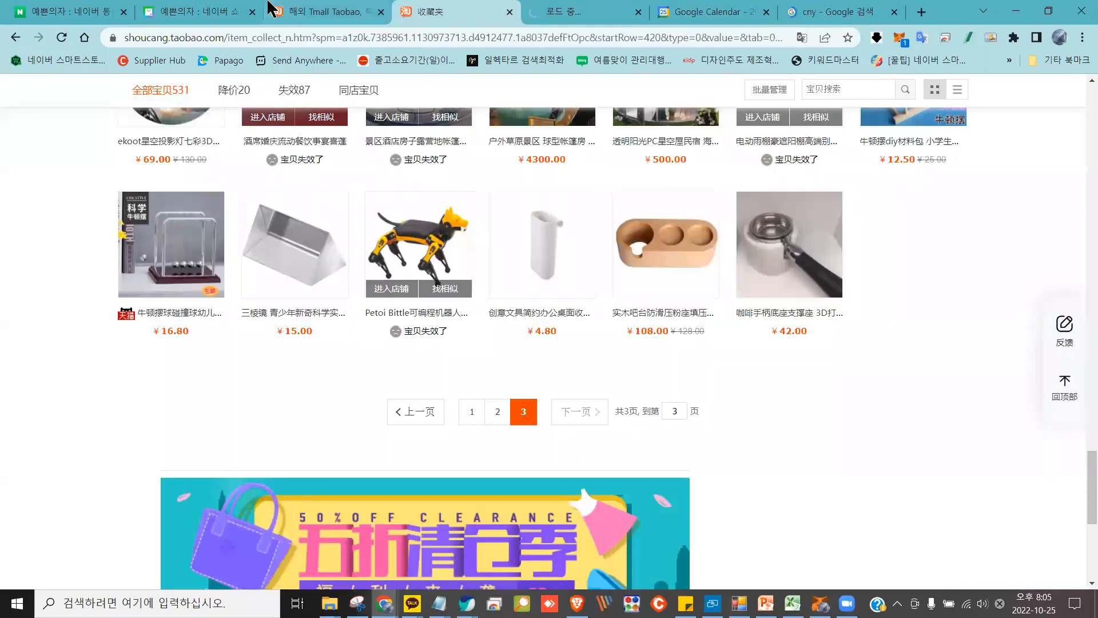
left_click(326, 10)
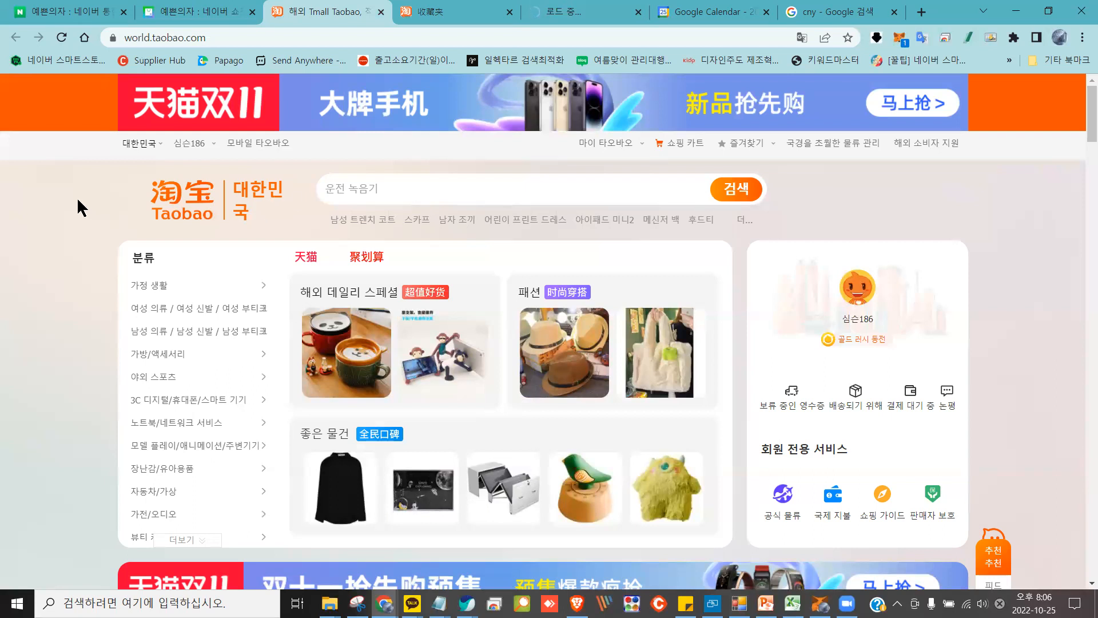
Load the Naver home page in the first tab, then return to the Taobao and 예쁜의자 results tabs
left_click(69, 12)
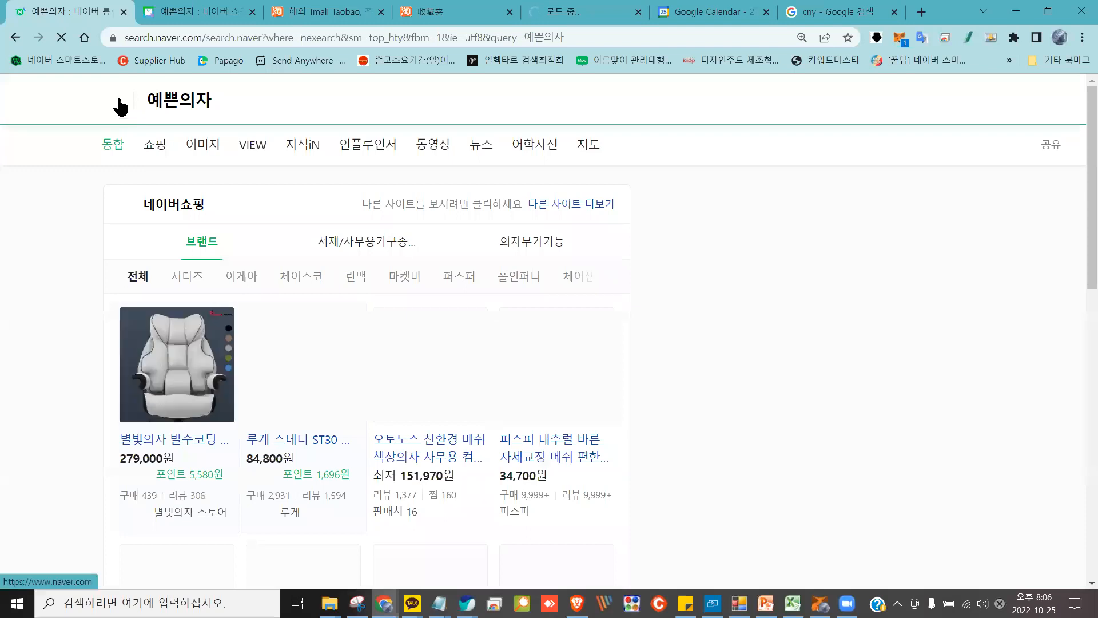
left_click(113, 108)
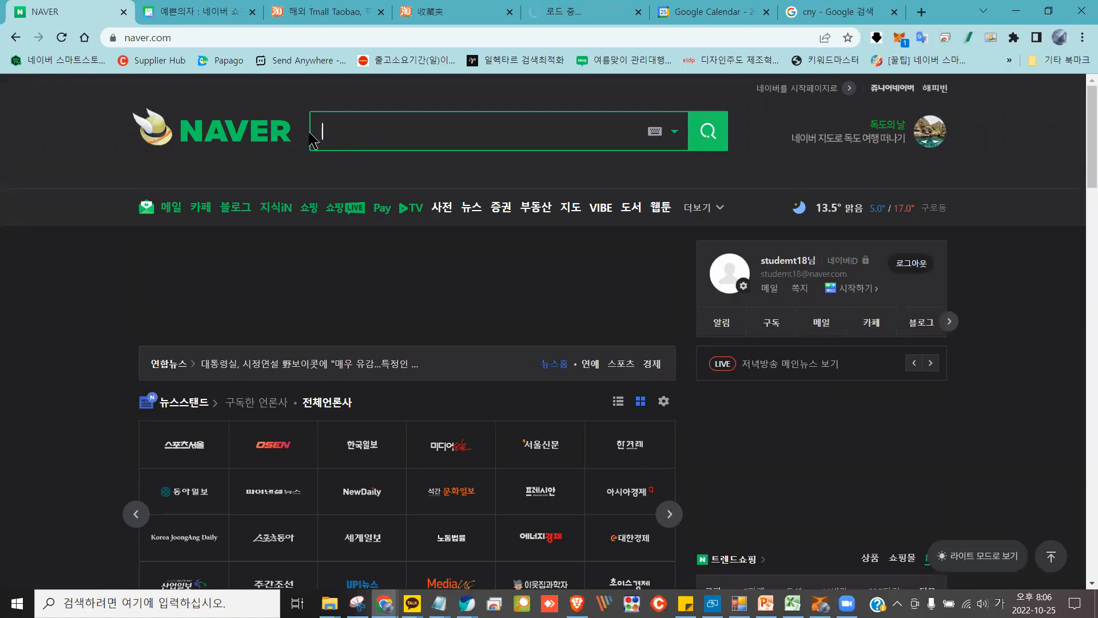
left_click(315, 6)
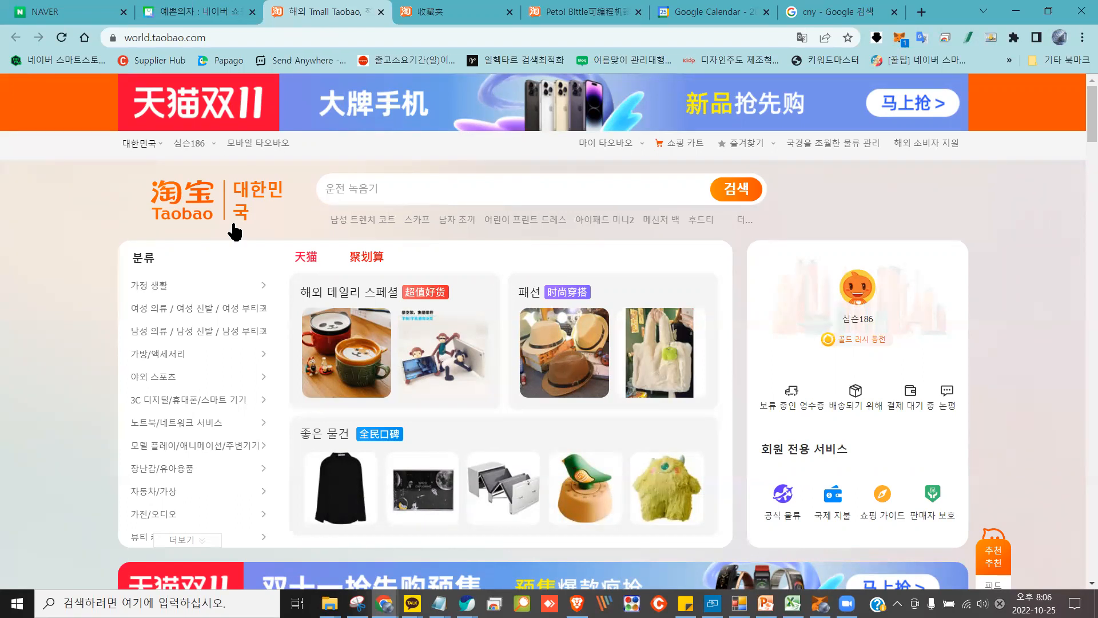
left_click(194, 13)
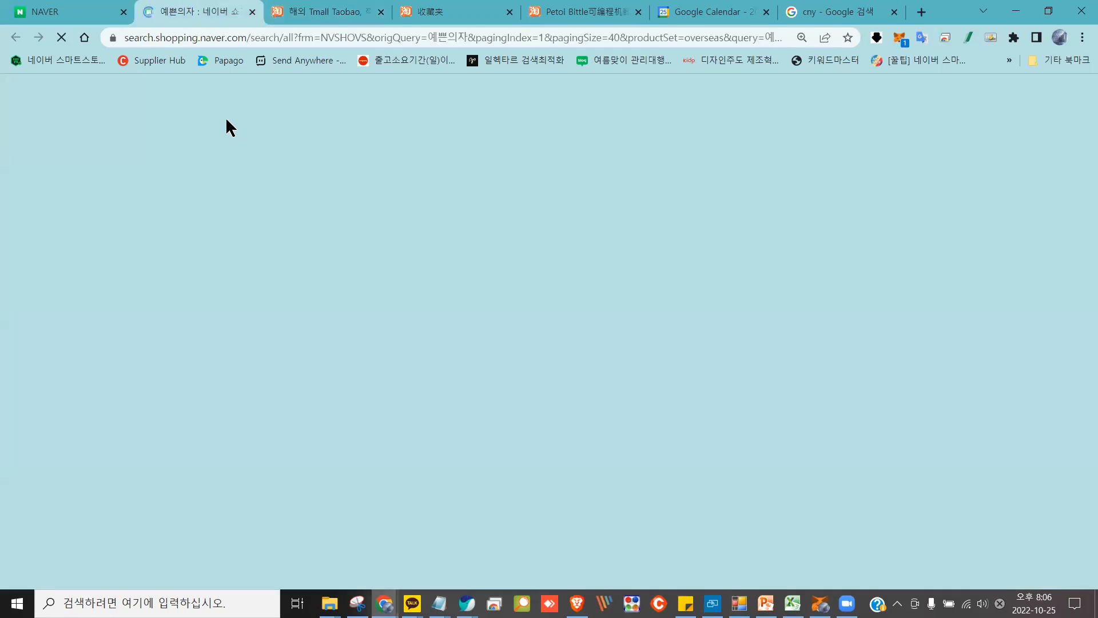
Reset the zoom to 100%, enlarge to 125%, and show 예쁜의자 results for 전체 (all products)
scroll(334, 339, "down", 3)
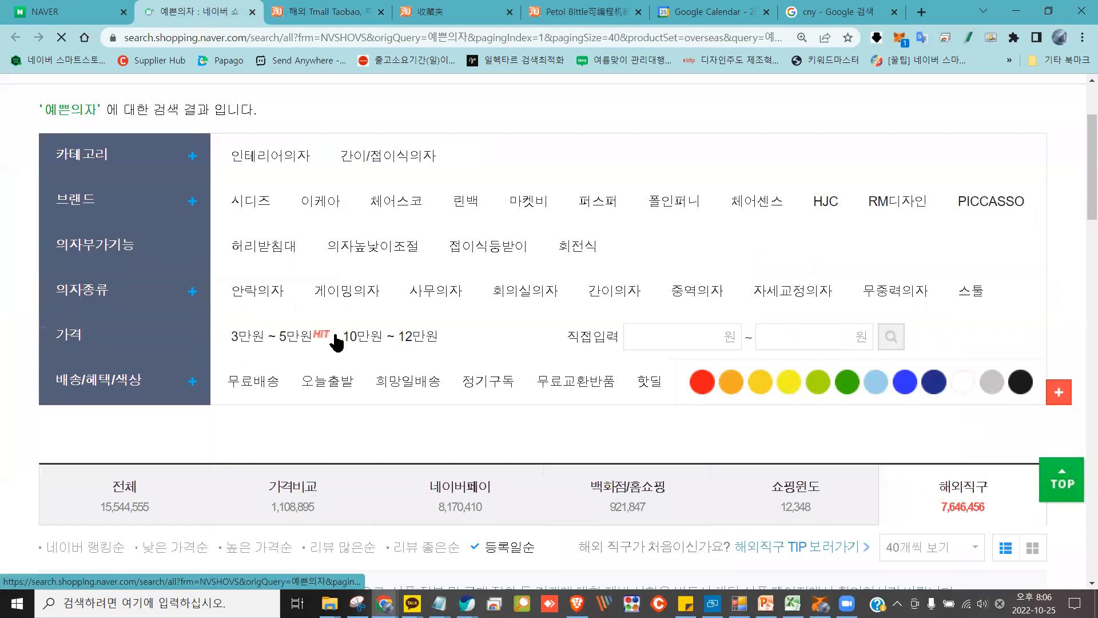
key("ctrl+0")
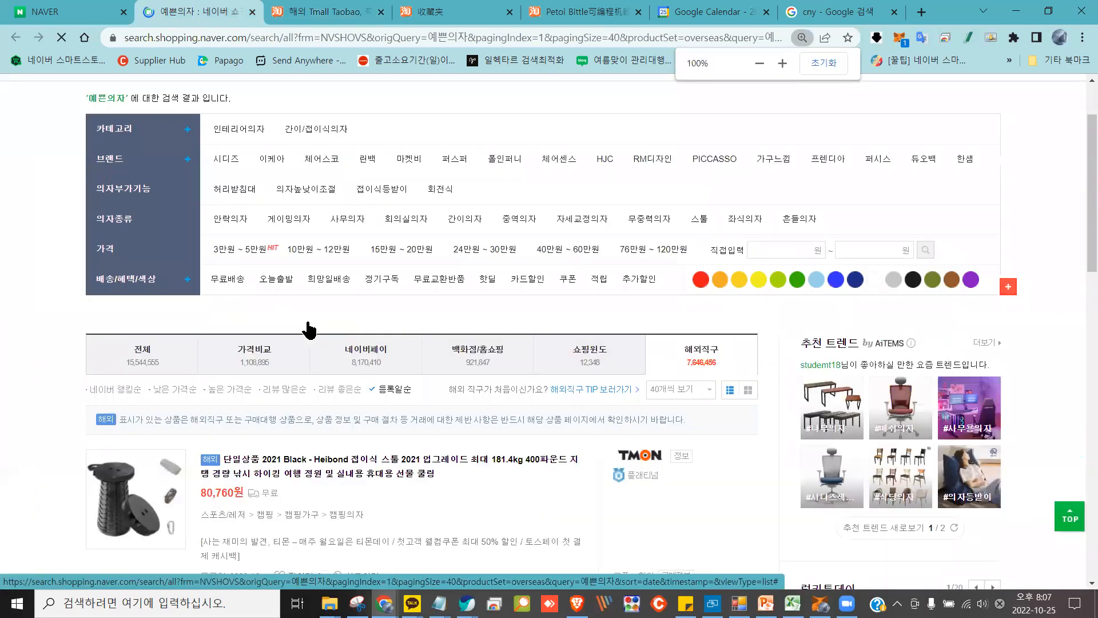
scroll(193, 370, "down", 6)
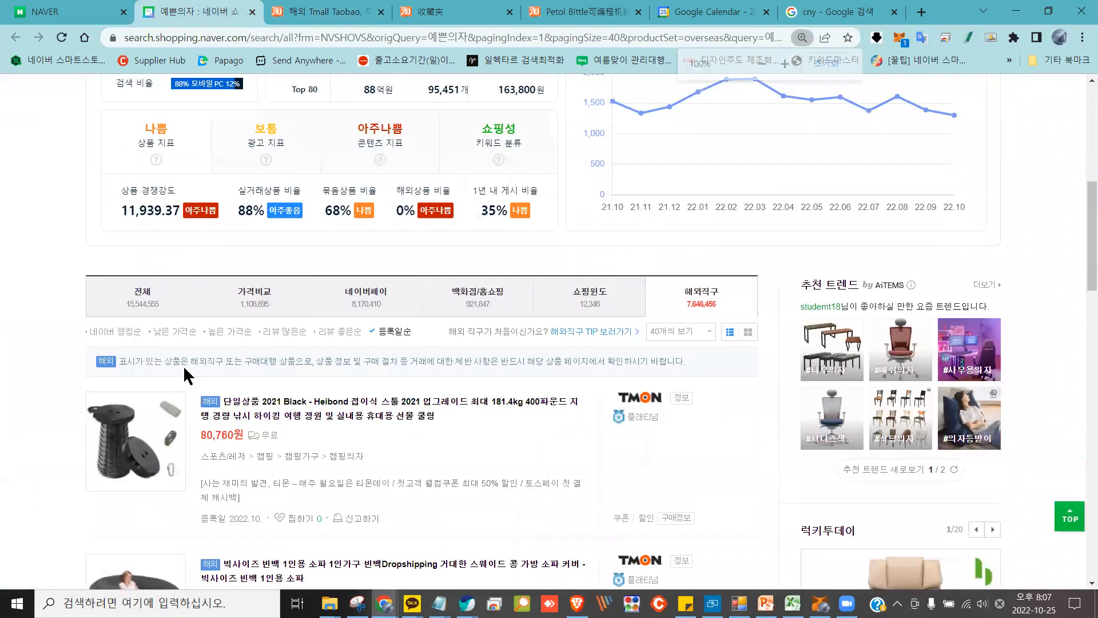
key("ctrl+plus")
key("ctrl+plus")
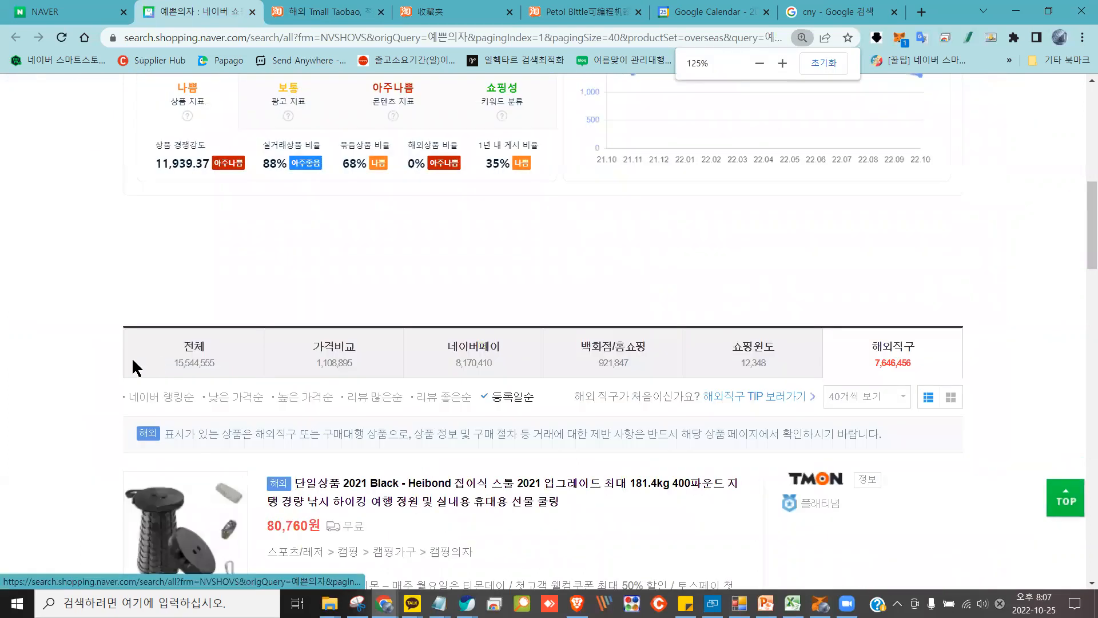
mouse_move(194, 248)
left_mouse_down()
mouse_move(138, 270)
mouse_move(233, 292)
mouse_move(226, 246)
mouse_move(190, 234)
left_mouse_up()
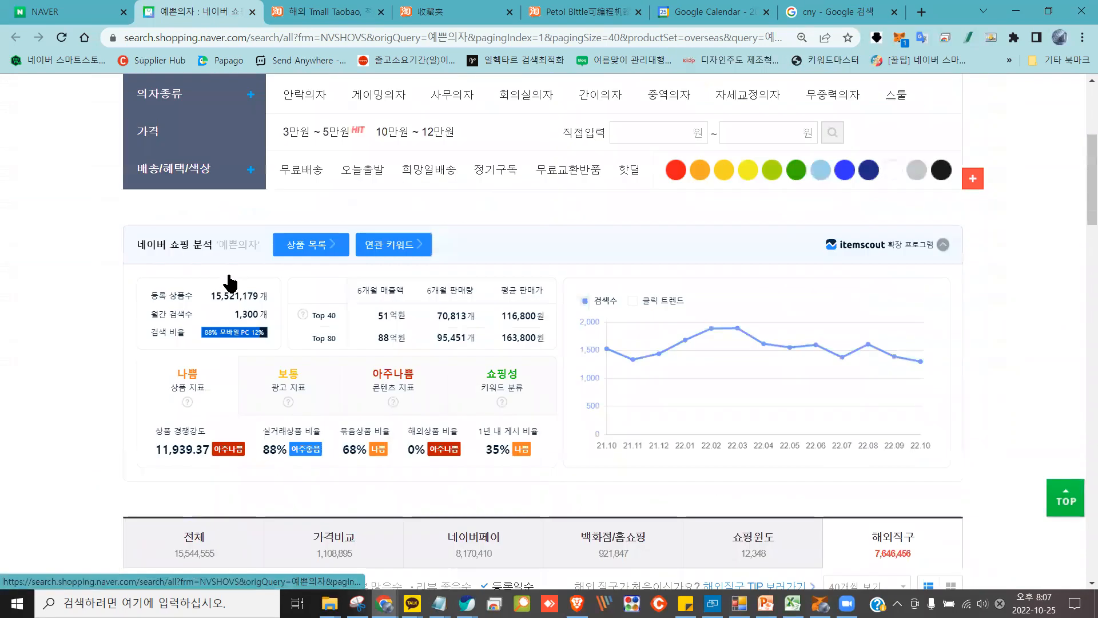
scroll(229, 279, "down", 10)
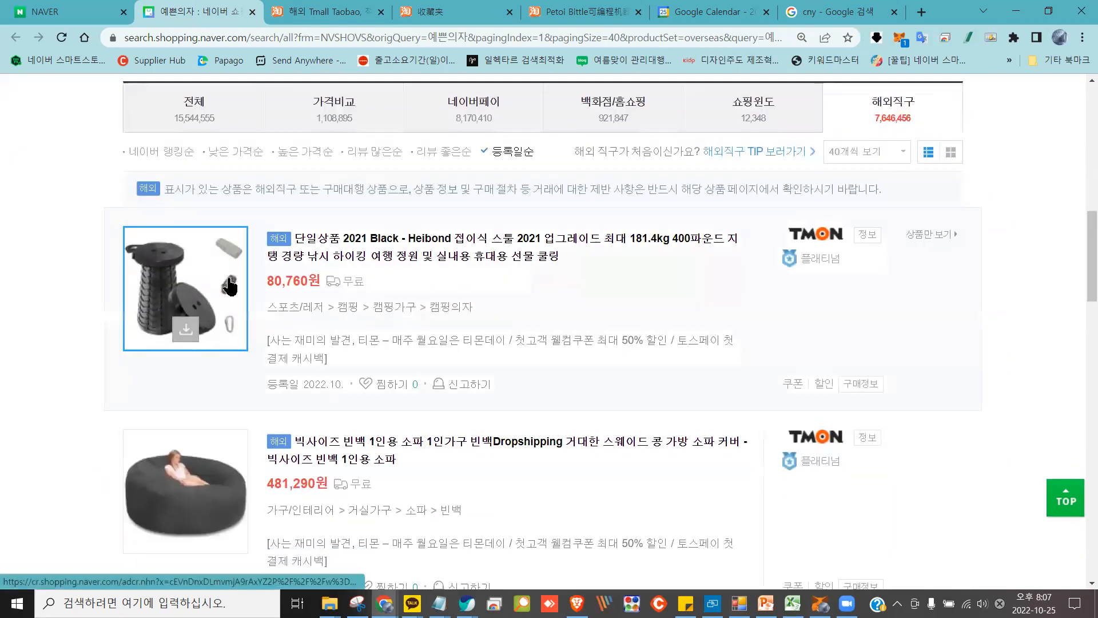
left_click(195, 121)
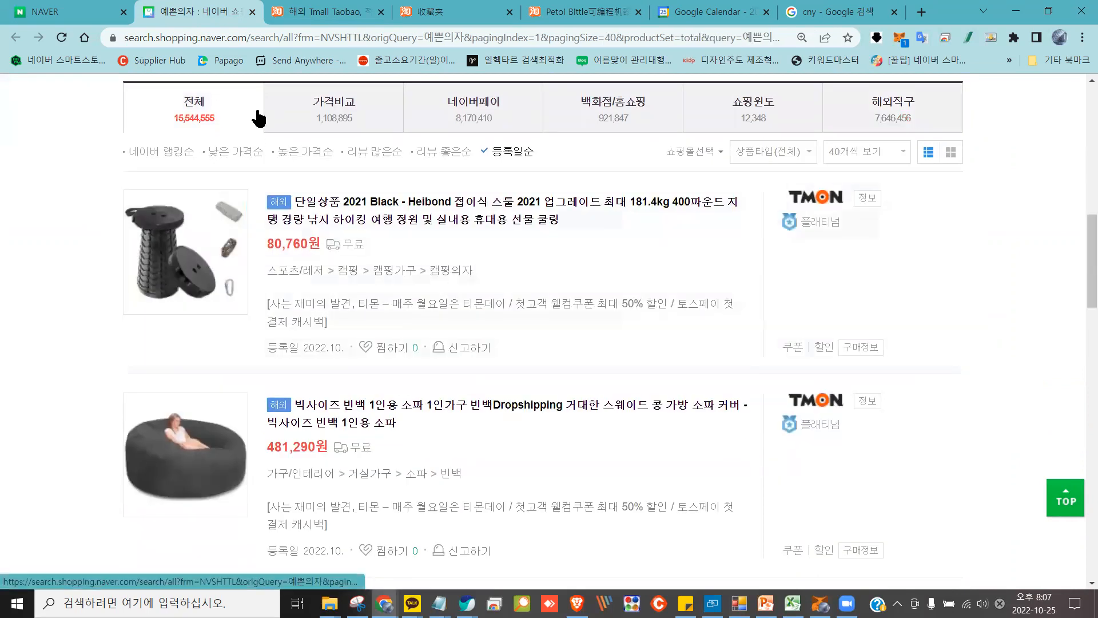
left_click(325, 117)
left_click(188, 115)
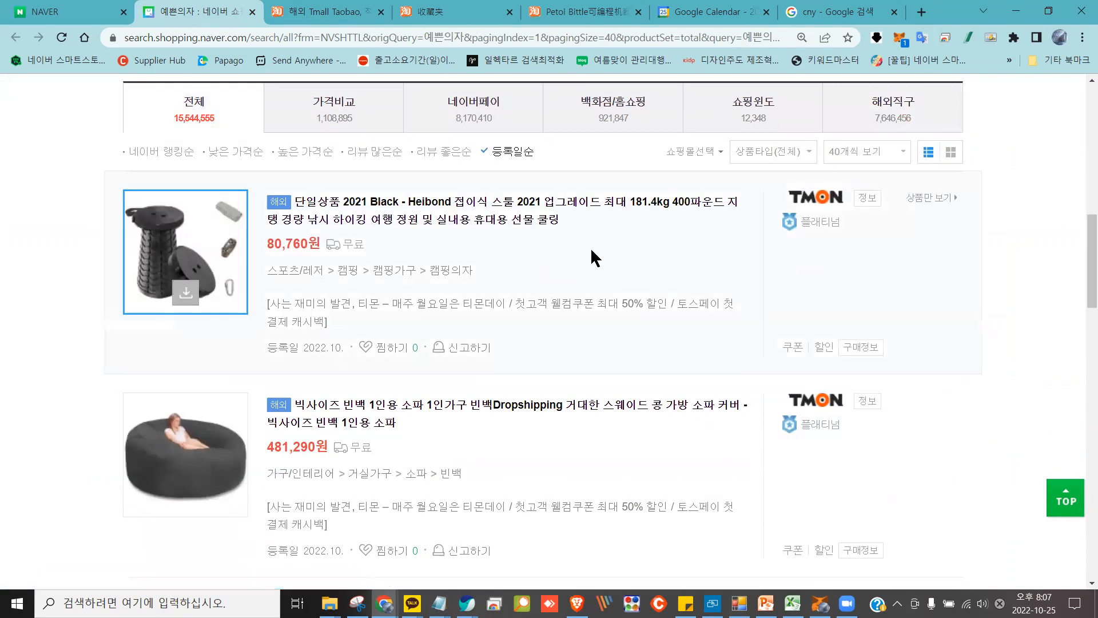
key("F5")
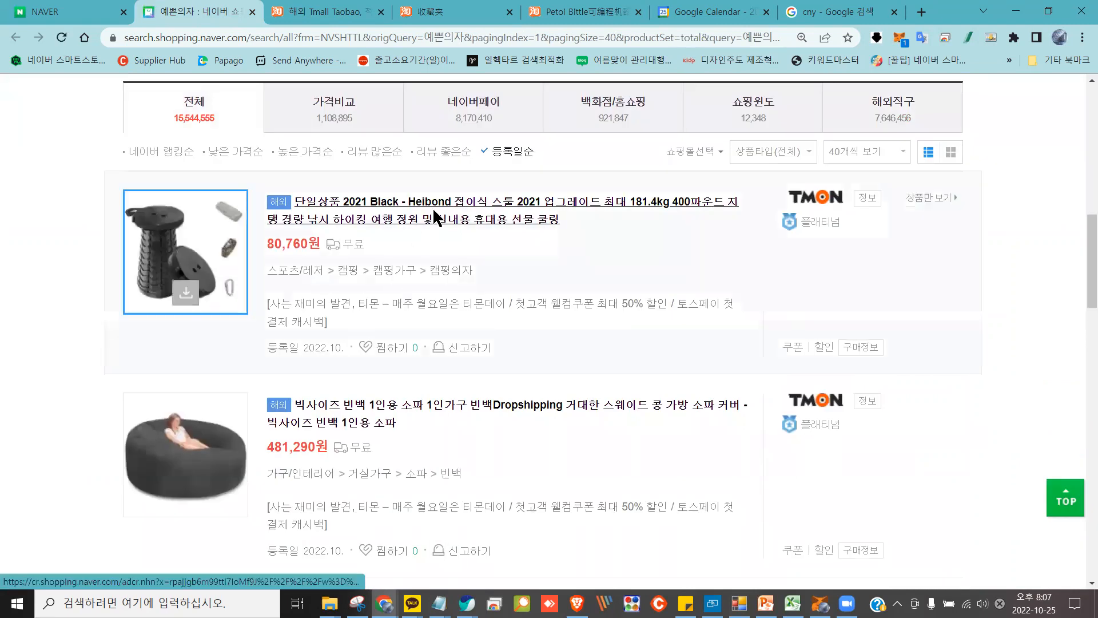
scroll(395, 275, "down", 3)
scroll(351, 285, "down", 5)
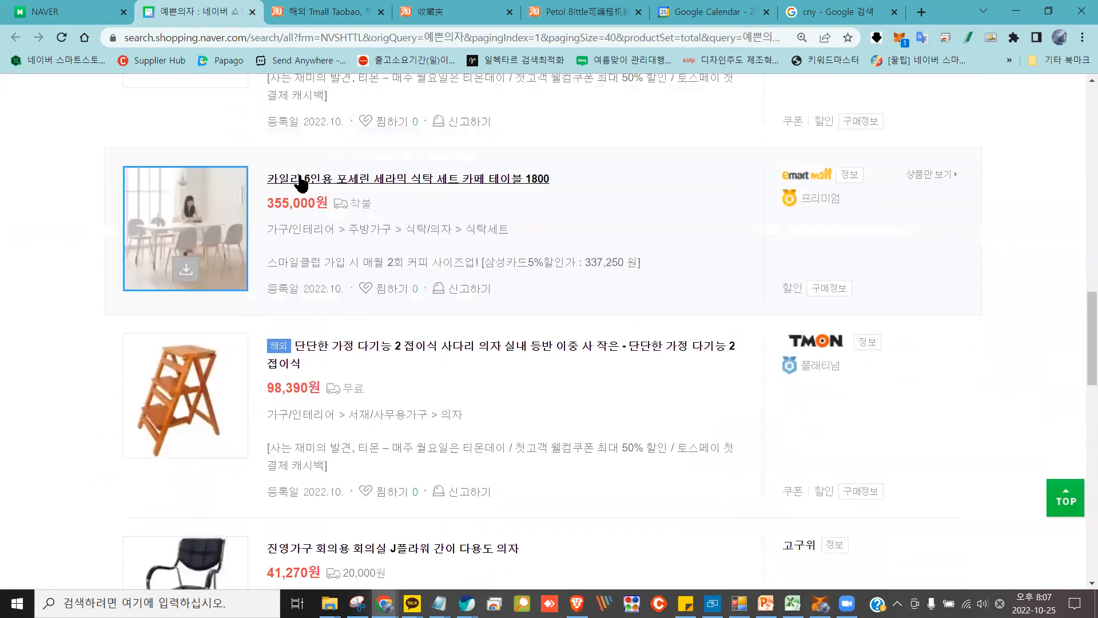
scroll(396, 348, "down", 3)
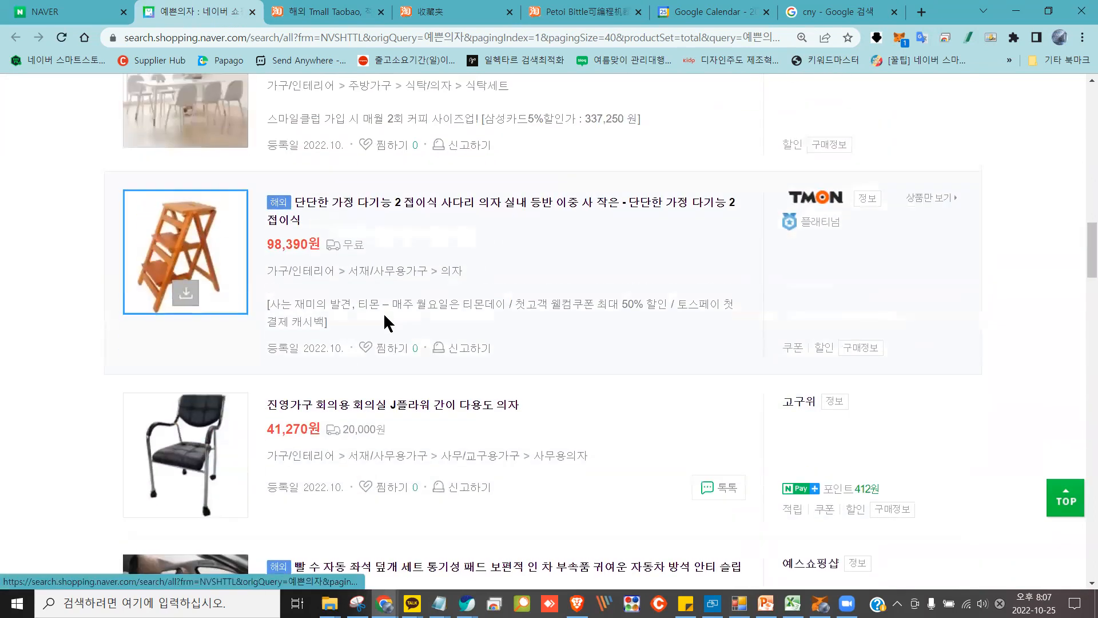
scroll(418, 414, "down", 14)
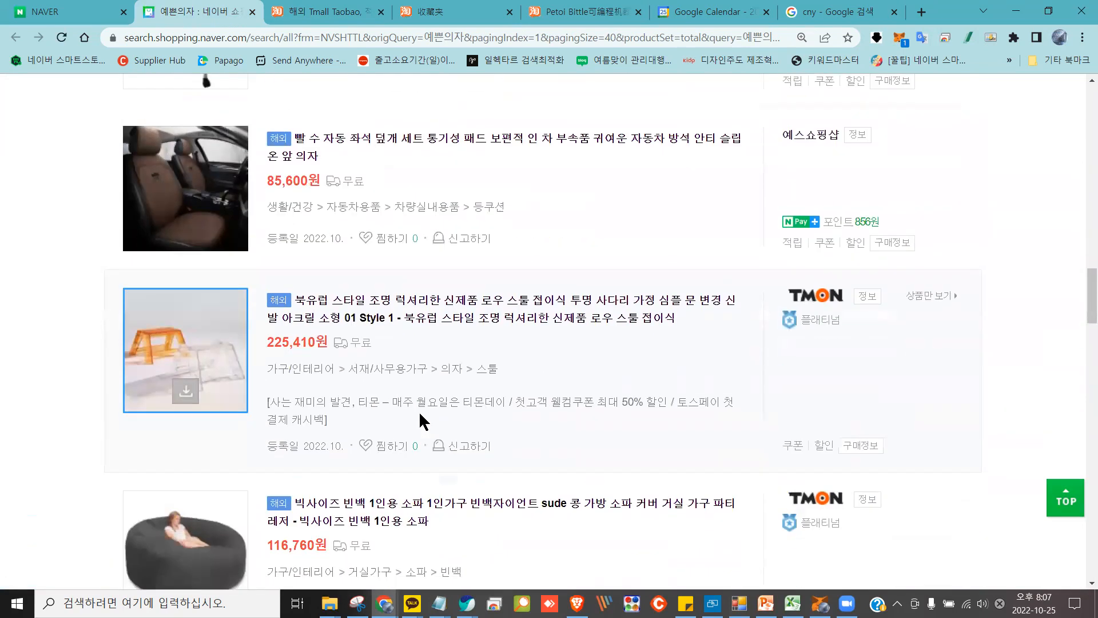
scroll(420, 411, "down", 10)
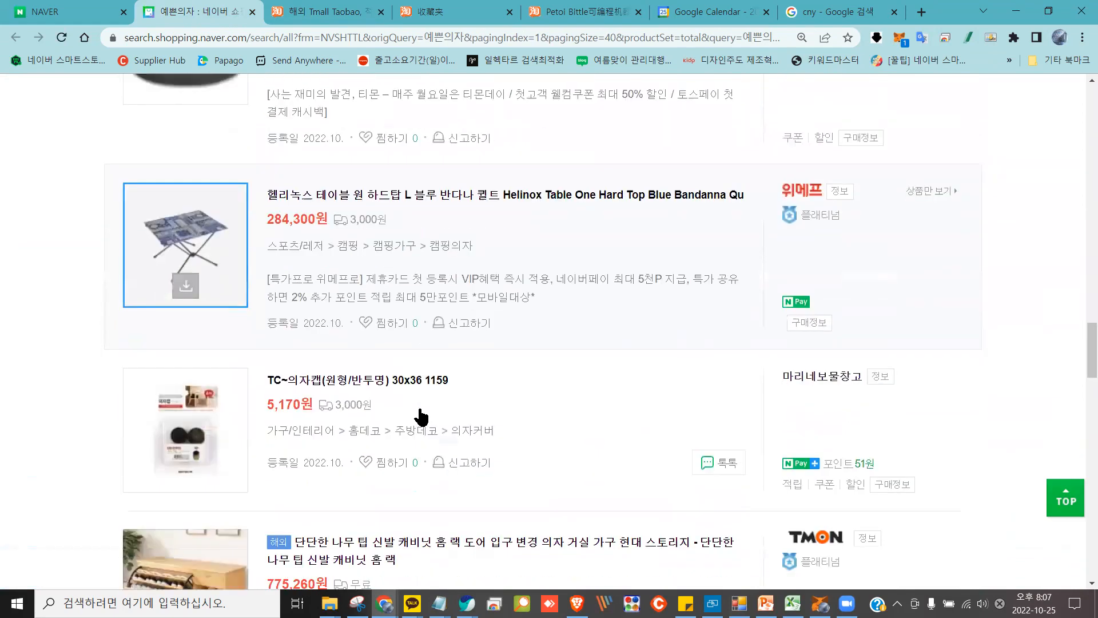
scroll(420, 413, "down", 12)
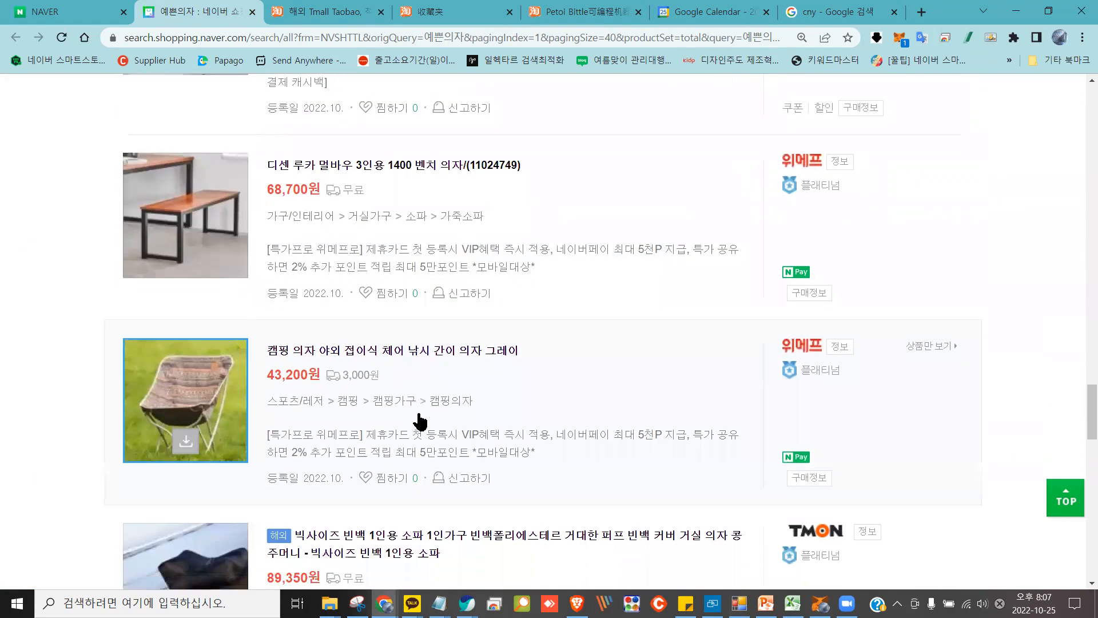
scroll(418, 411, "down", 6)
scroll(419, 411, "up", 8)
scroll(419, 412, "up", 7)
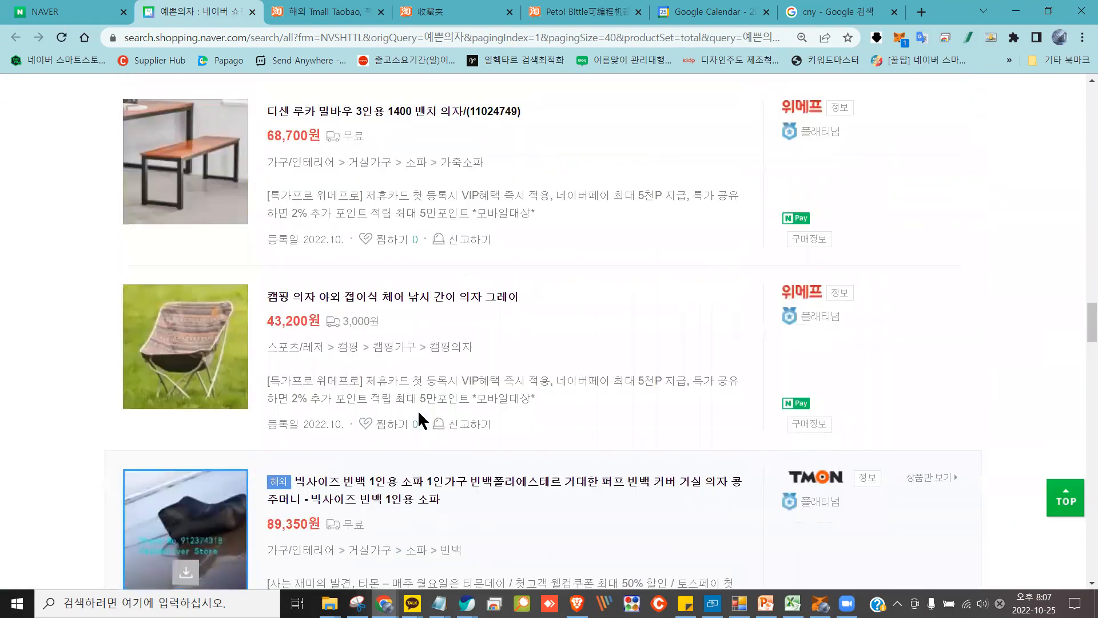
scroll(419, 413, "up", 20)
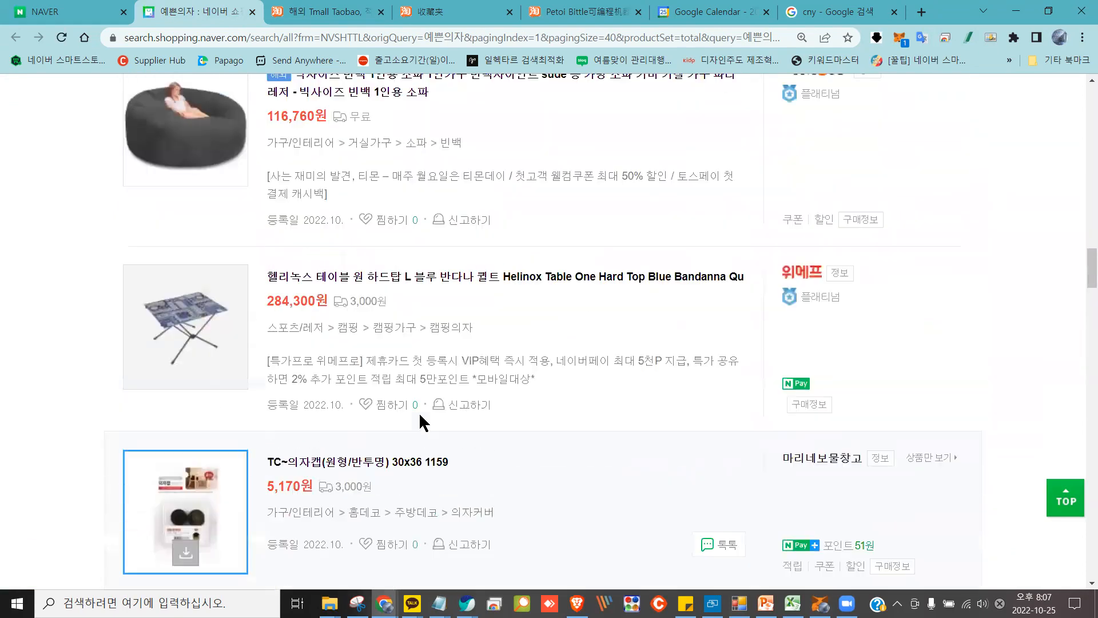
scroll(419, 410, "up", 14)
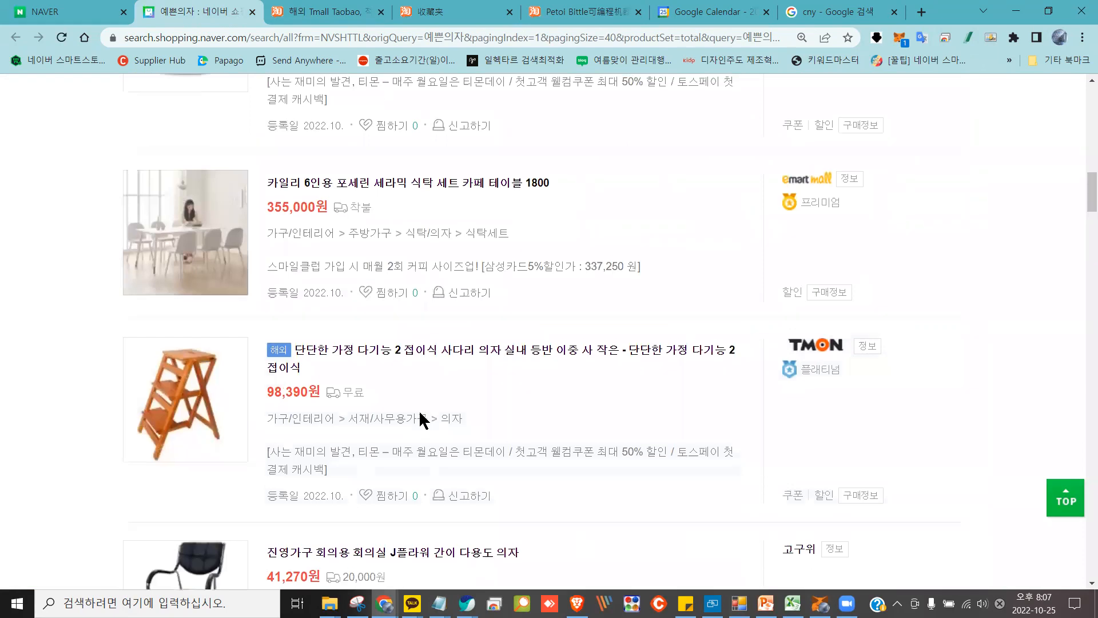
scroll(419, 414, "up", 5)
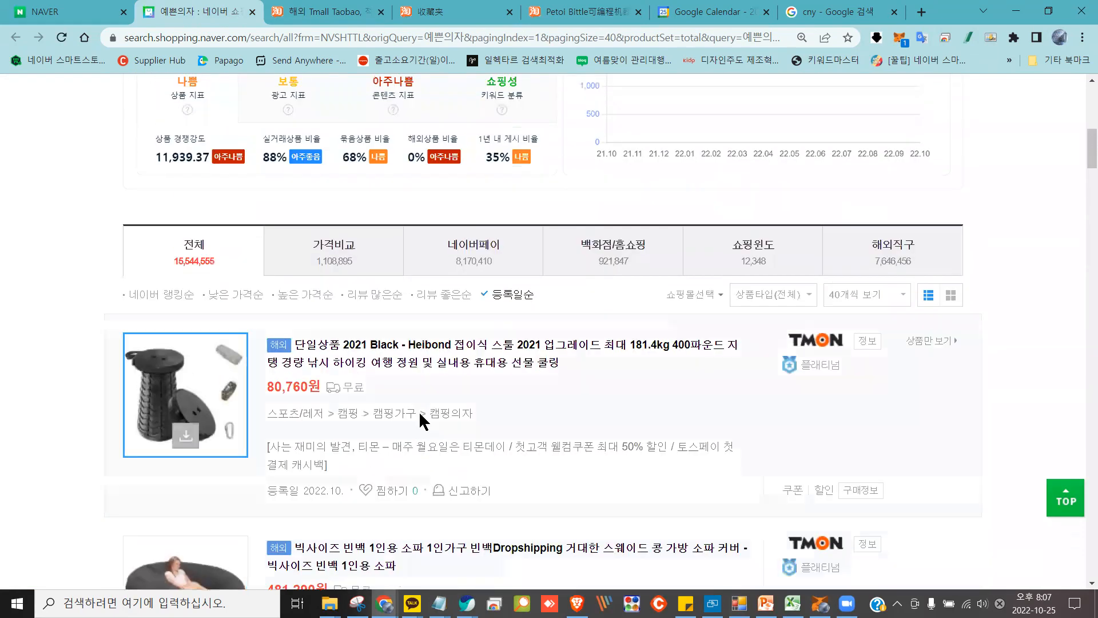
scroll(419, 412, "down", 10)
scroll(420, 413, "down", 18)
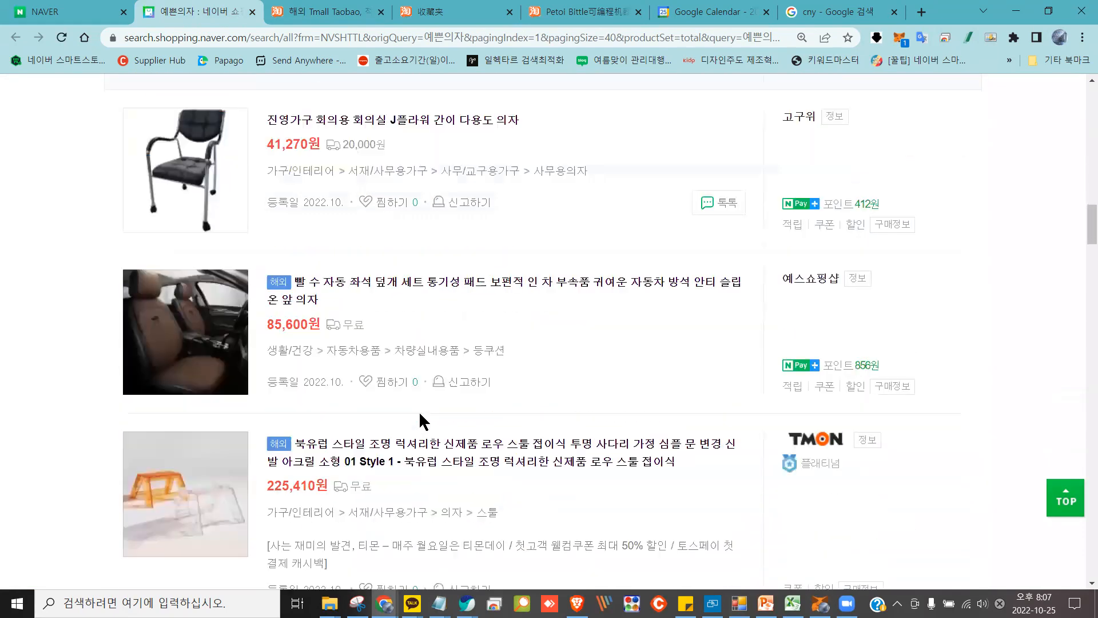
scroll(419, 410, "down", 10)
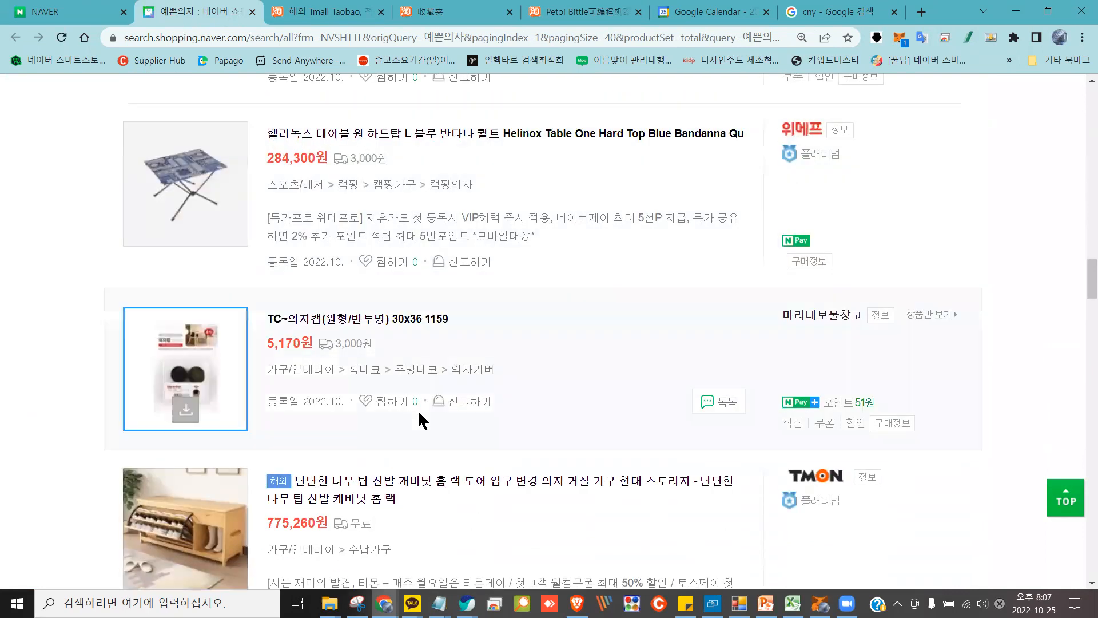
scroll(416, 412, "down", 12)
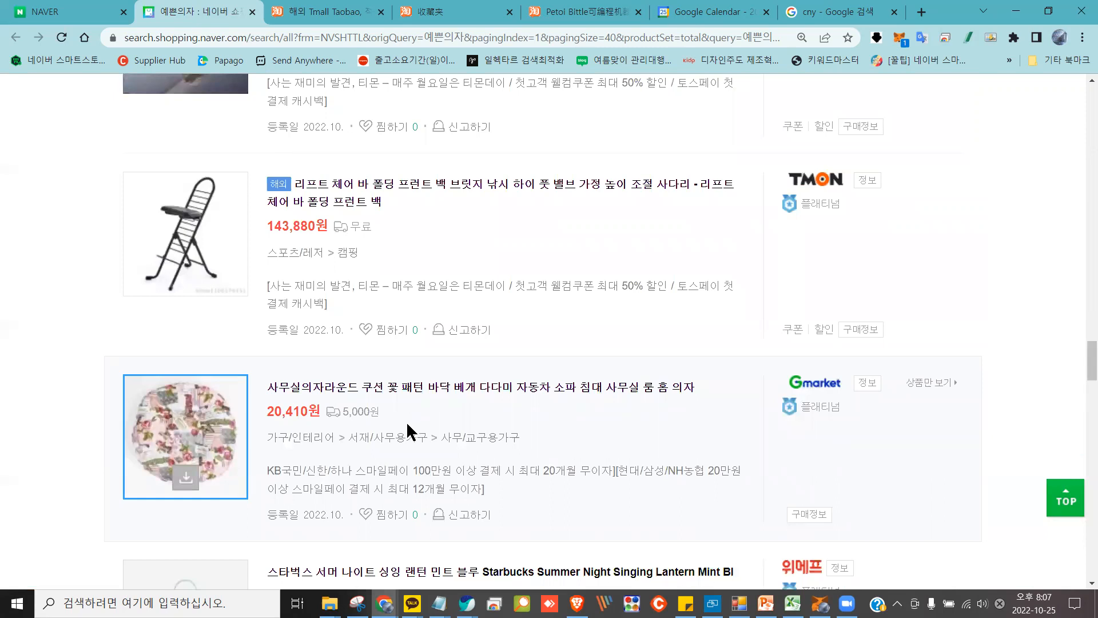
scroll(26, 306, "up", 15)
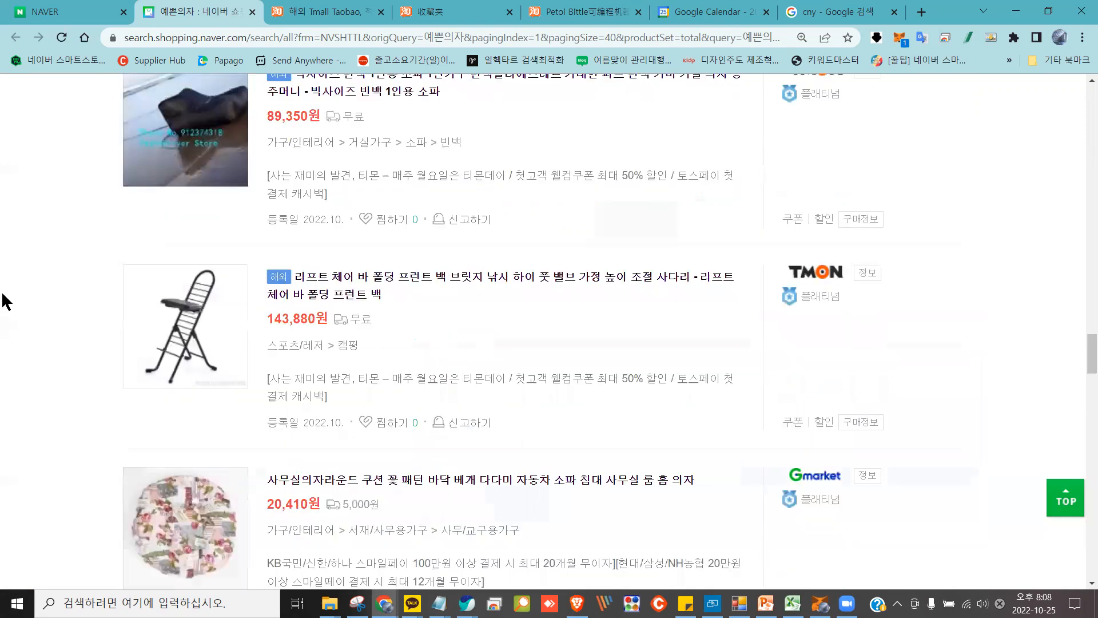
scroll(34, 313, "up", 20)
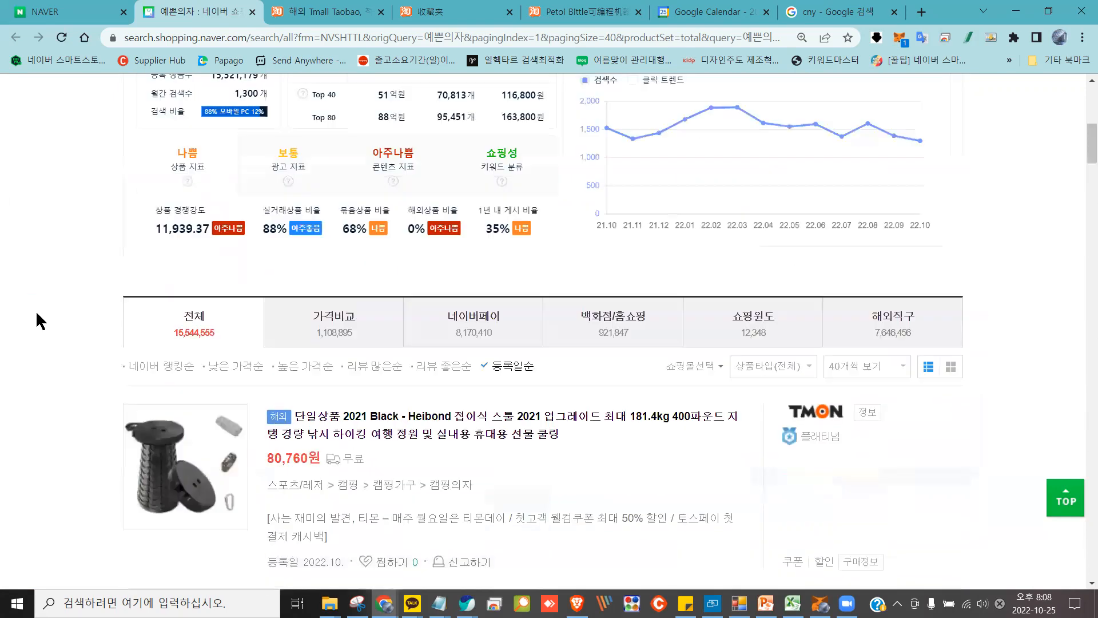
left_click(309, 193)
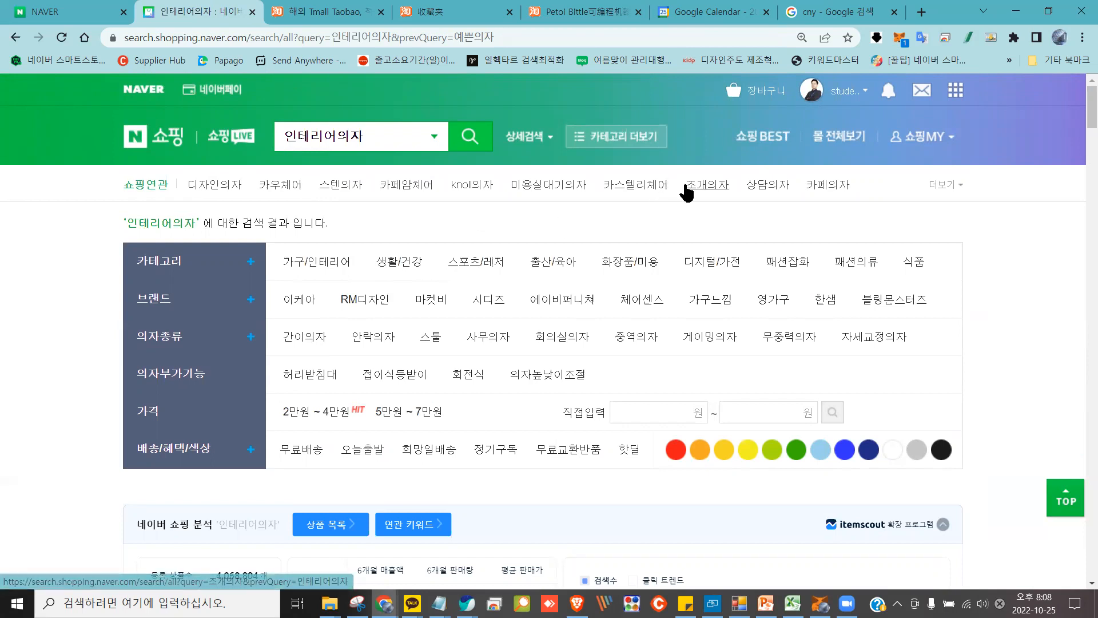
left_click(688, 193)
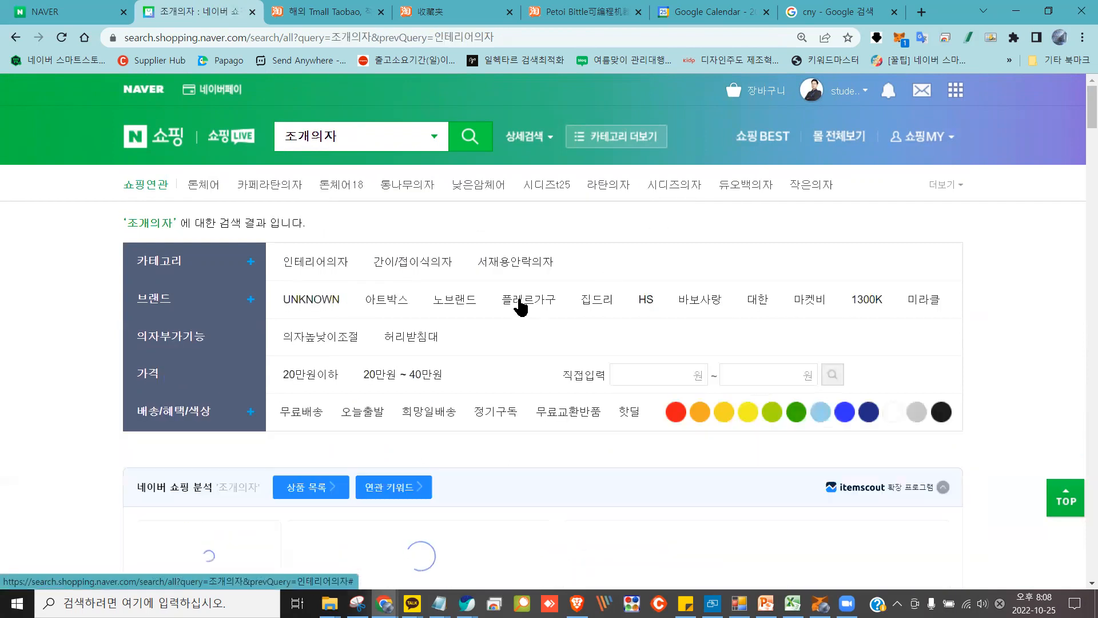
scroll(515, 297, "down", 8)
scroll(513, 296, "down", 3)
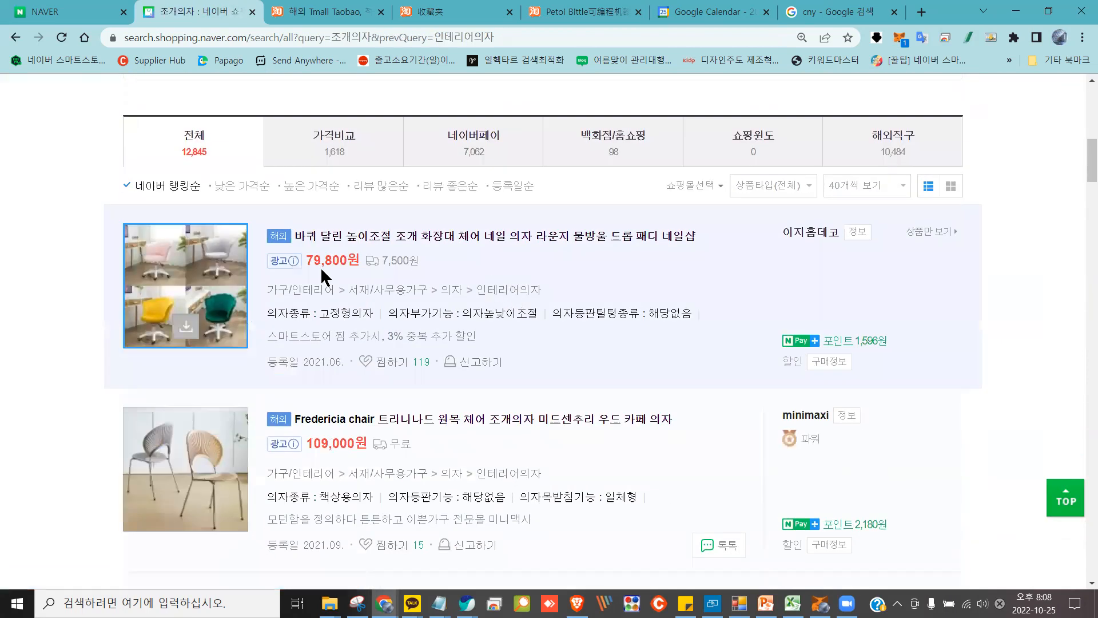
mouse_move(282, 252)
left_mouse_down()
mouse_move(255, 288)
mouse_move(304, 247)
mouse_move(286, 243)
left_mouse_up()
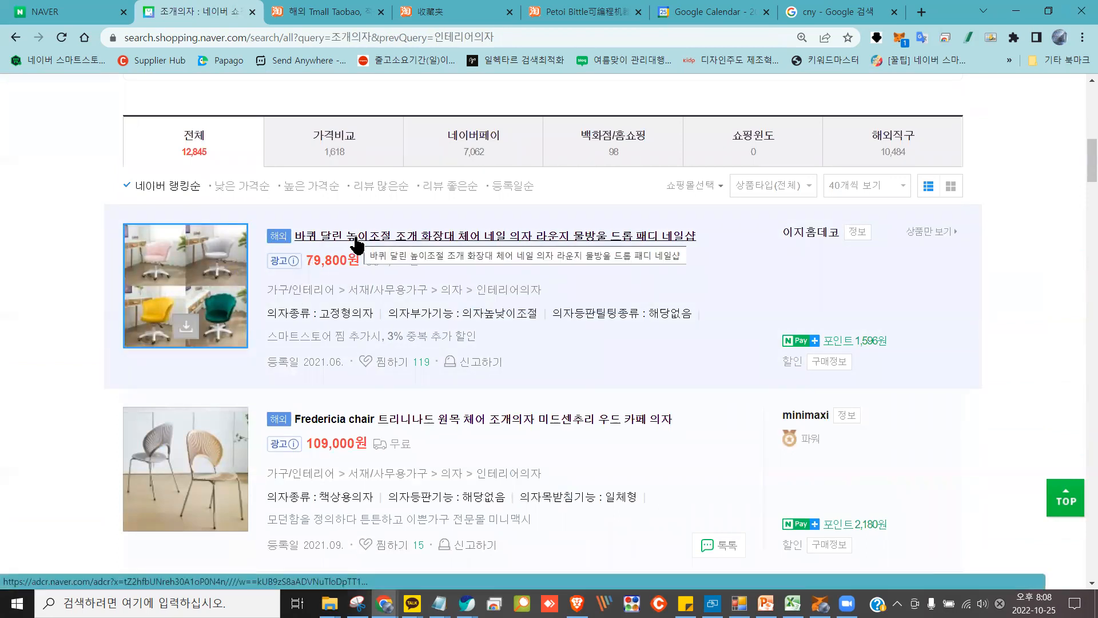
Open the first wheeled shell-chair listing and view its pink chair photos in the gallery
left_click(532, 235)
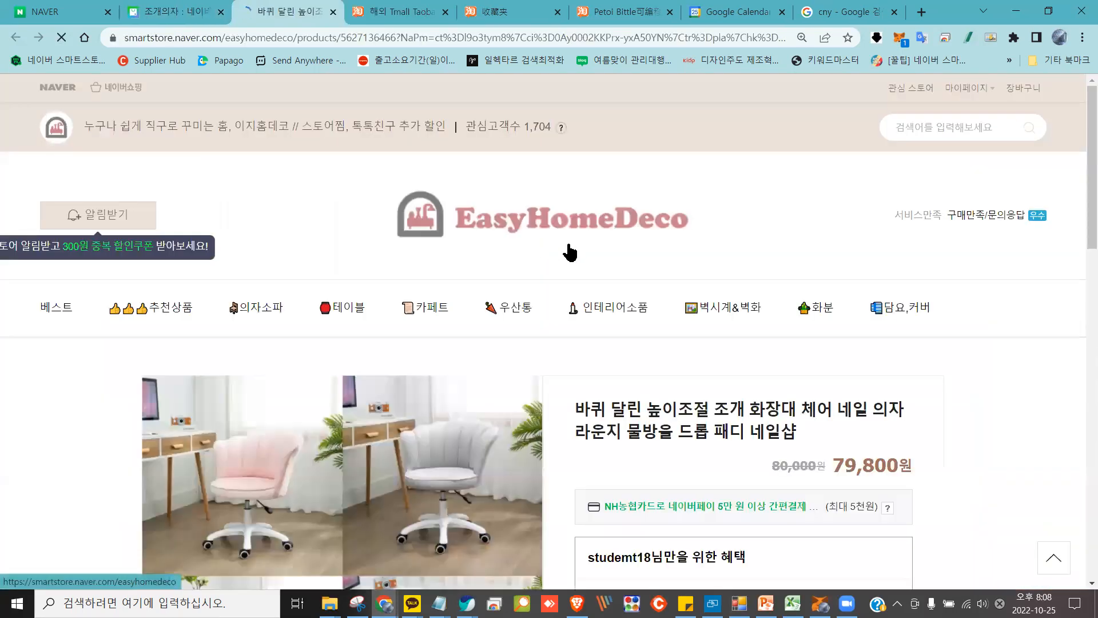
scroll(579, 256, "down", 5)
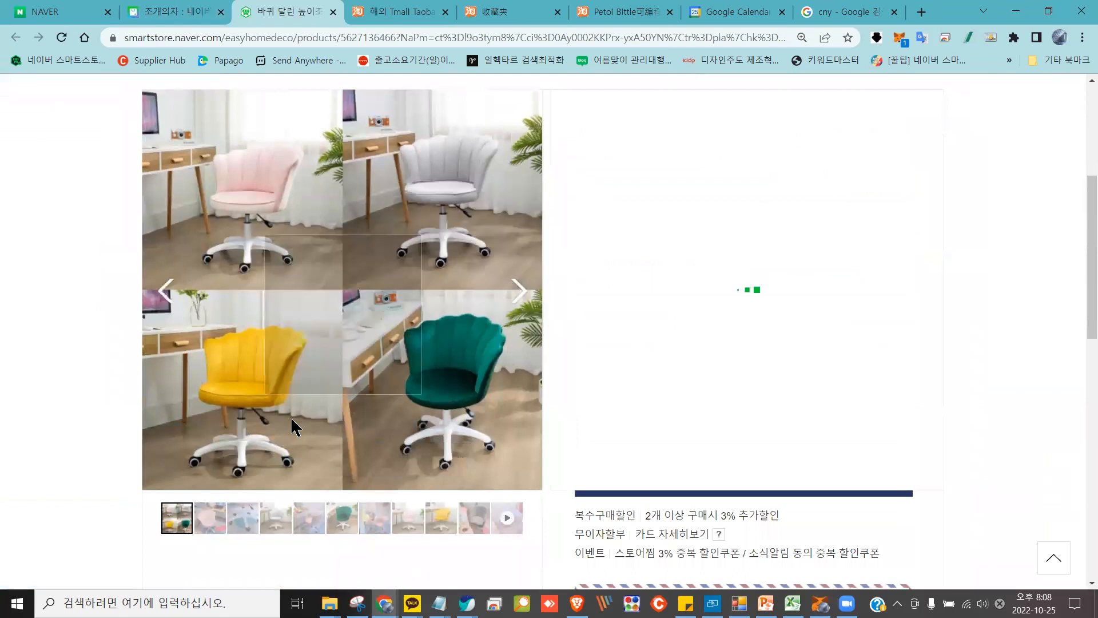
left_click(237, 520)
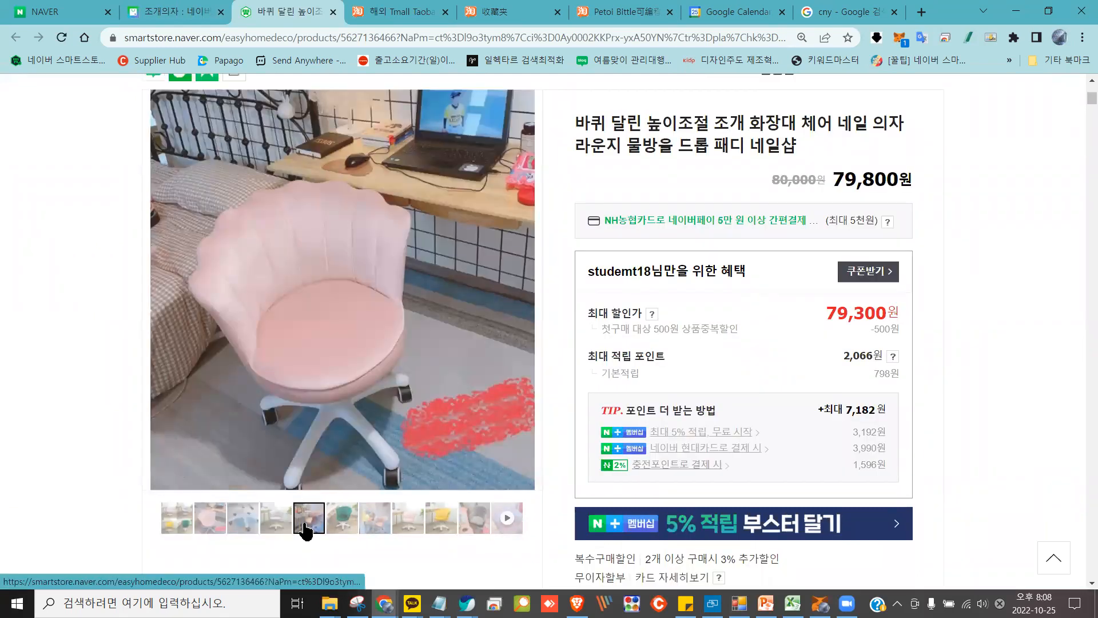
left_click(354, 520)
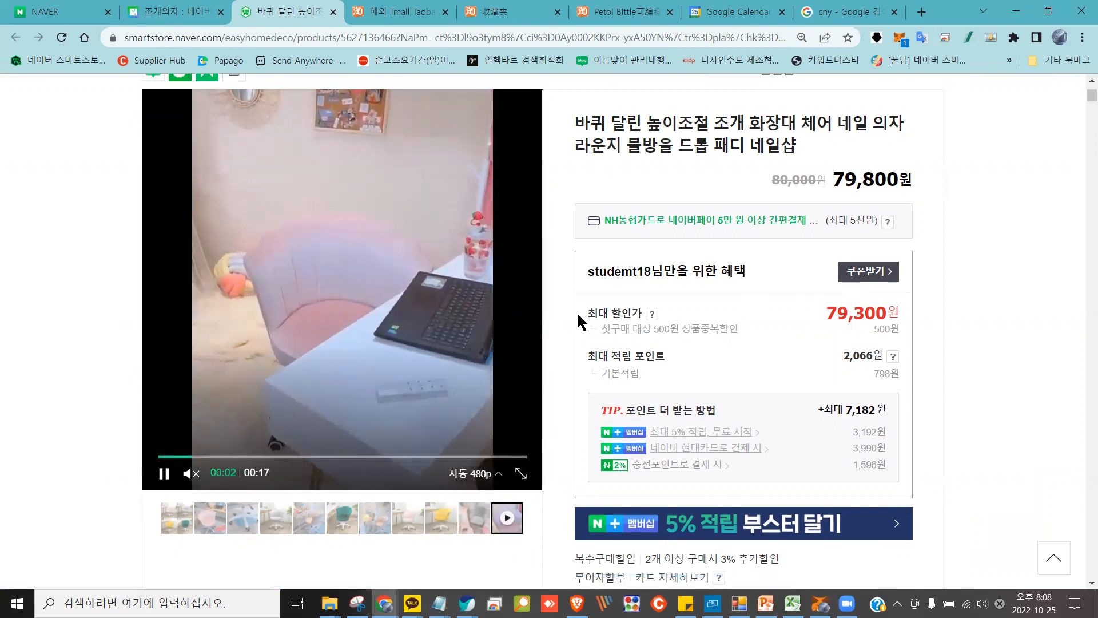
scroll(577, 309, "down", 5)
scroll(578, 310, "down", 2)
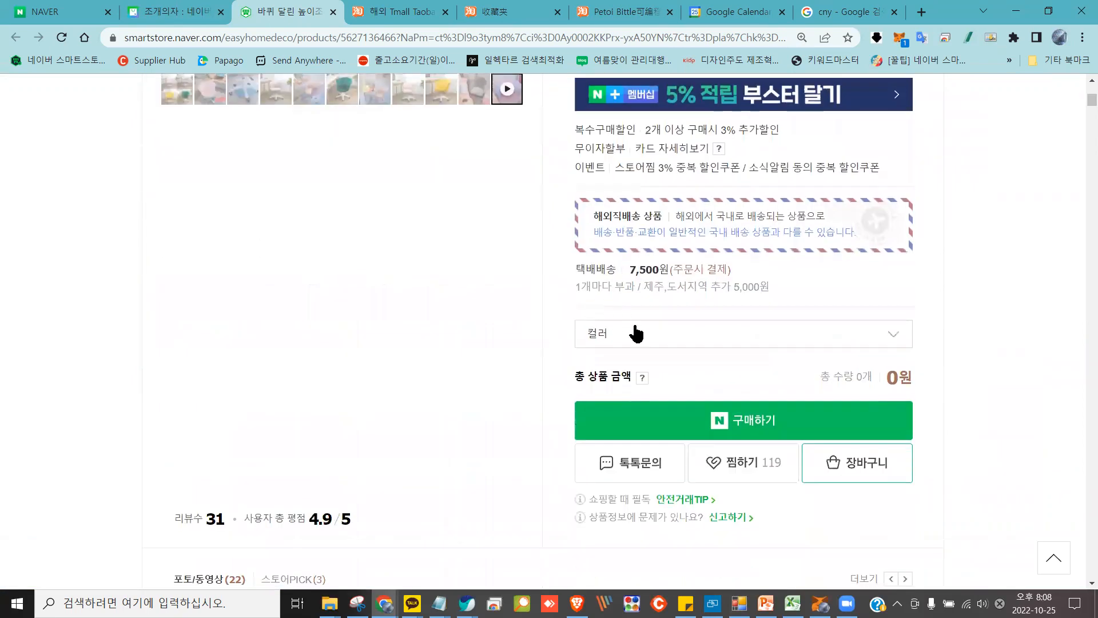
Choose the 01.디자인A_핑크 colour option from the 컬러 dropdown
left_click(641, 337)
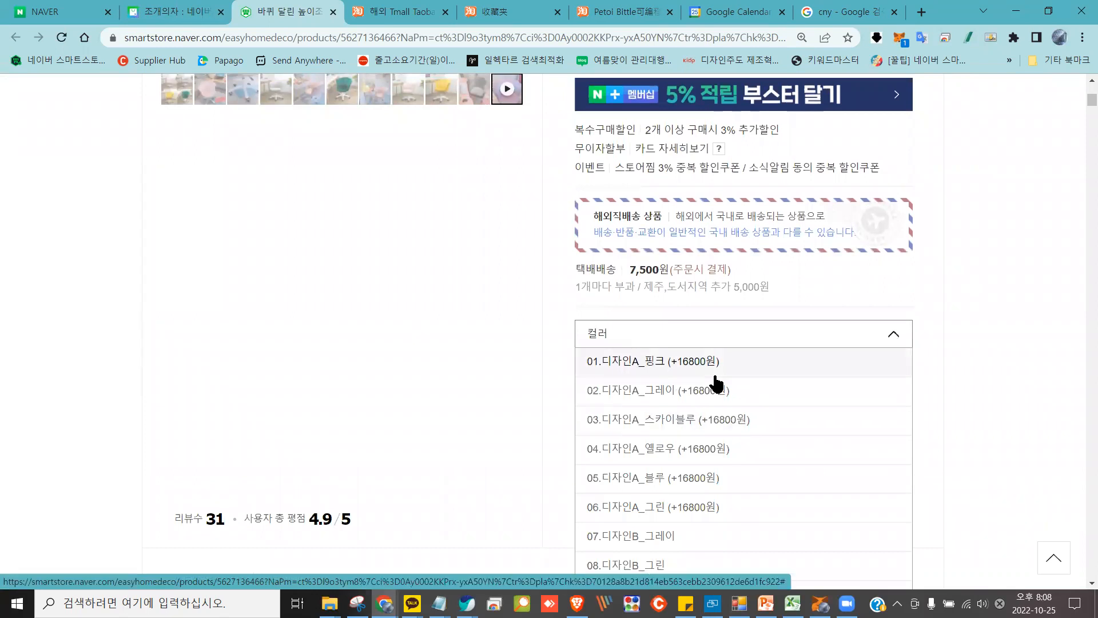
scroll(718, 355, "down", 1)
scroll(704, 392, "down", 2)
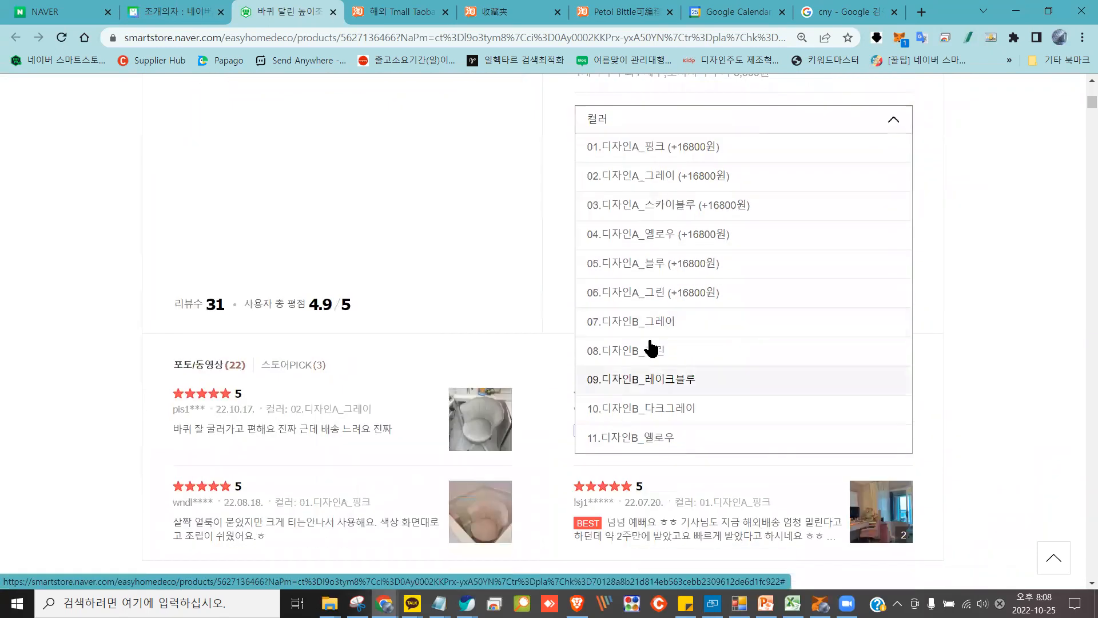
scroll(699, 299, "up", 2)
left_click(702, 288)
scroll(701, 291, "up", 3)
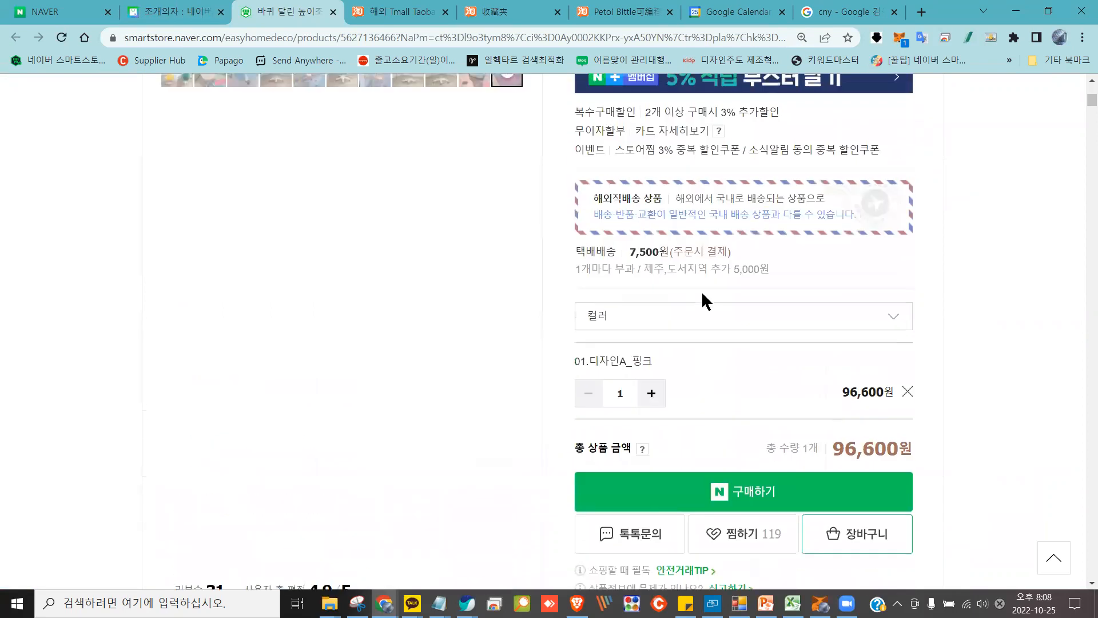
scroll(707, 313, "up", 4)
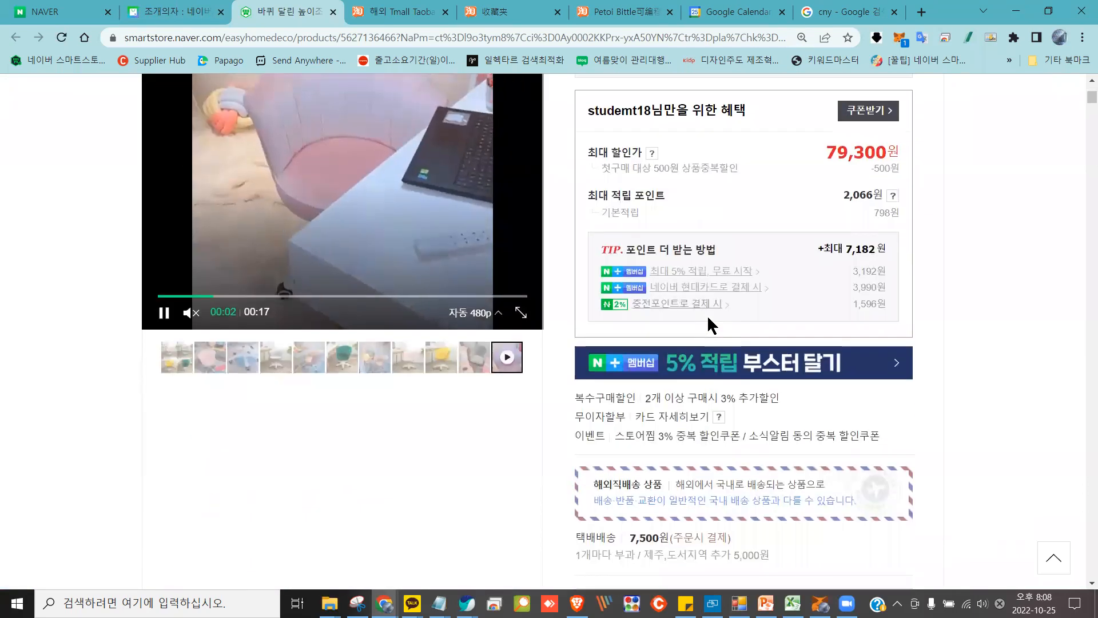
scroll(812, 233, "up", 1)
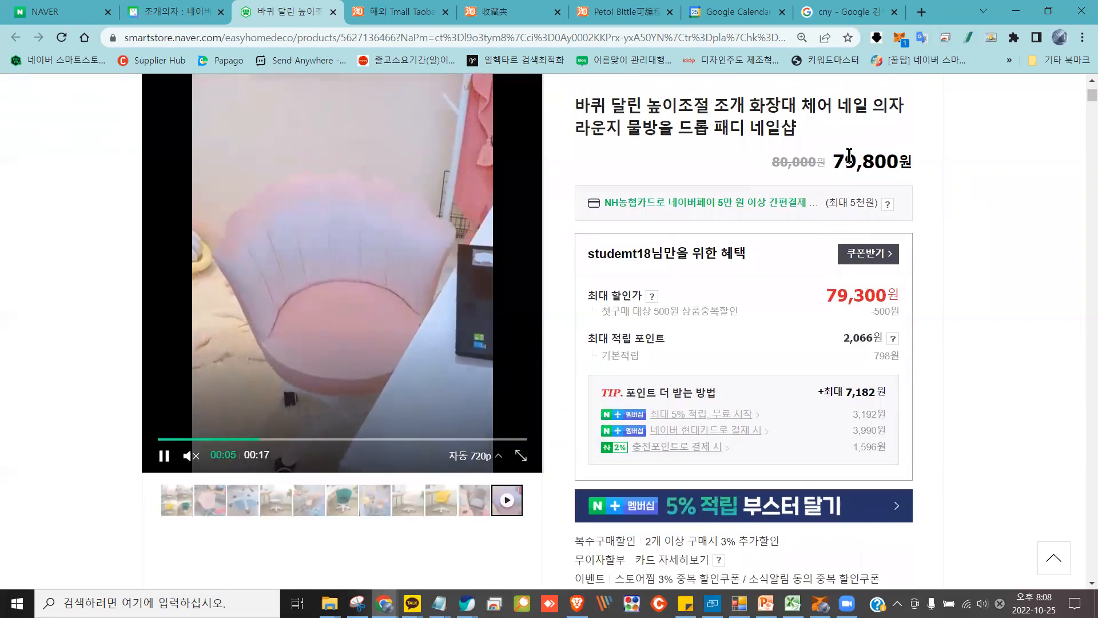
scroll(907, 188, "up", 1)
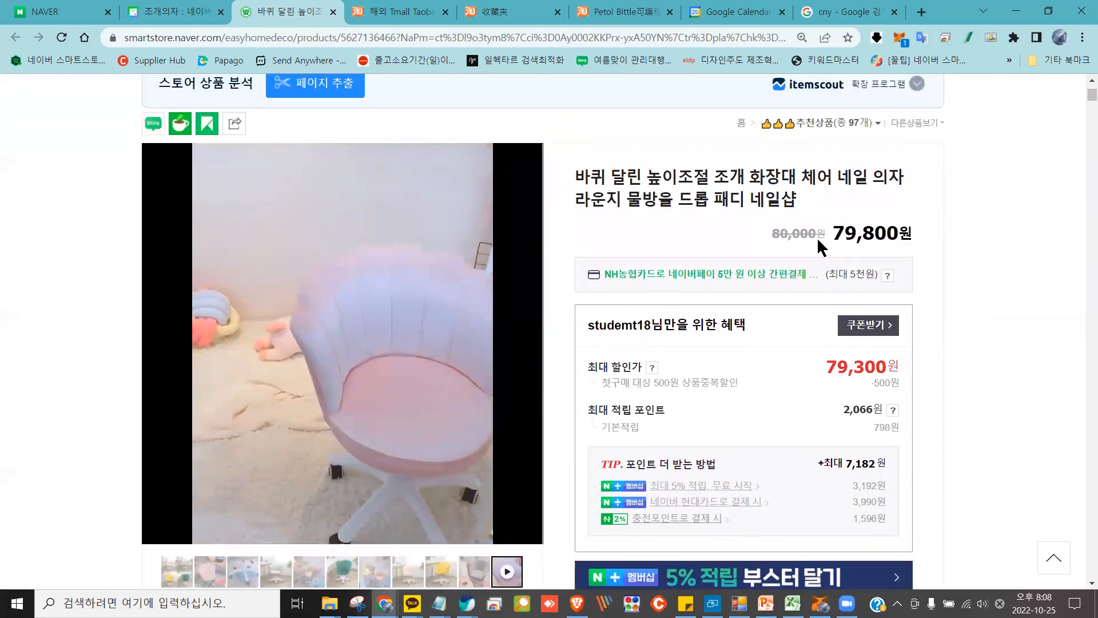
Add the 03.디자인A_스카이블루 colour option
scroll(818, 242, "down", 5)
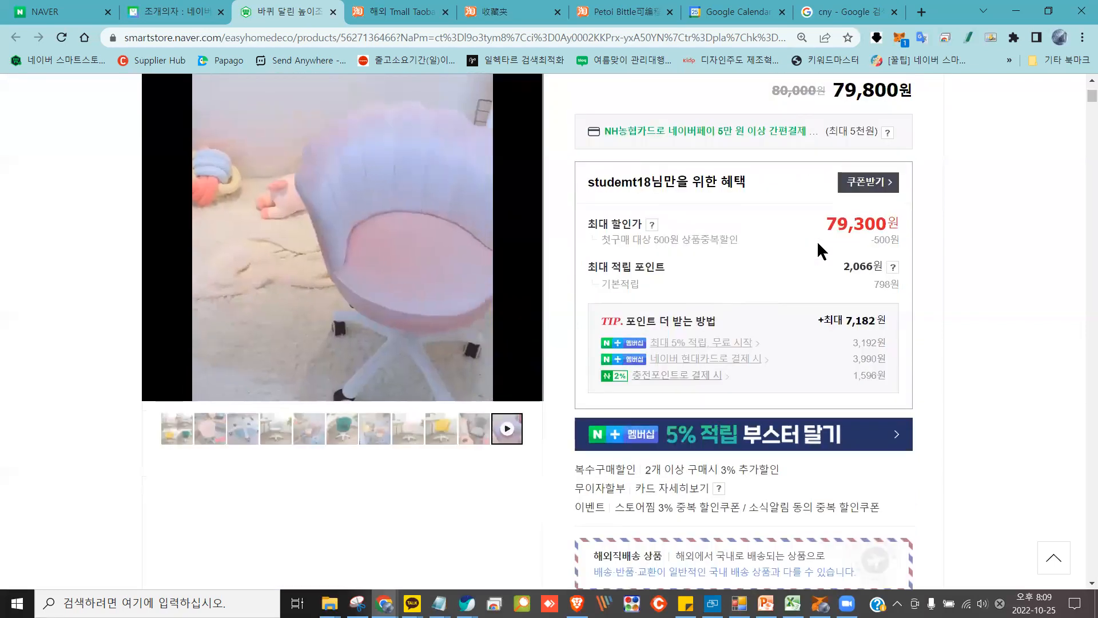
scroll(732, 344, "down", 2)
left_click(712, 324)
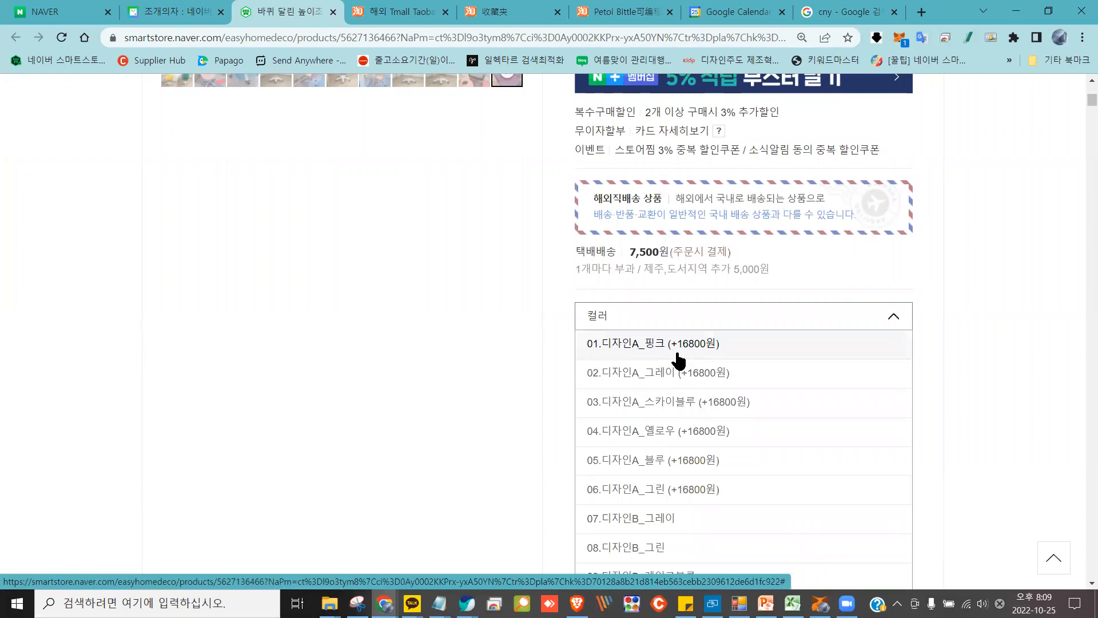
scroll(678, 361, "up", 9)
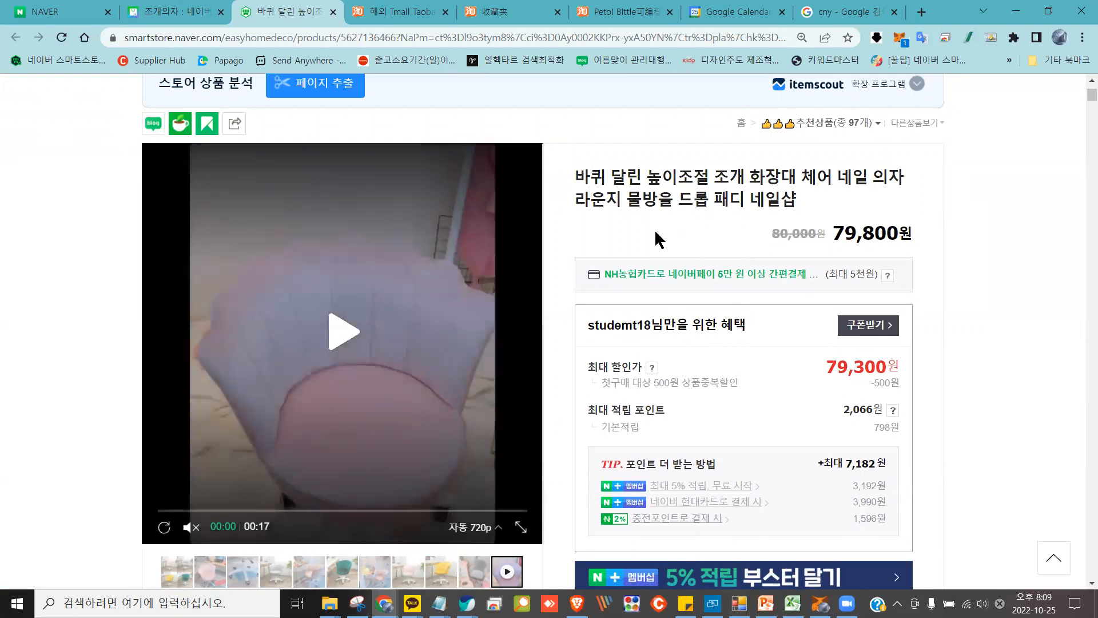
scroll(656, 234, "down", 10)
scroll(656, 243, "down", 3)
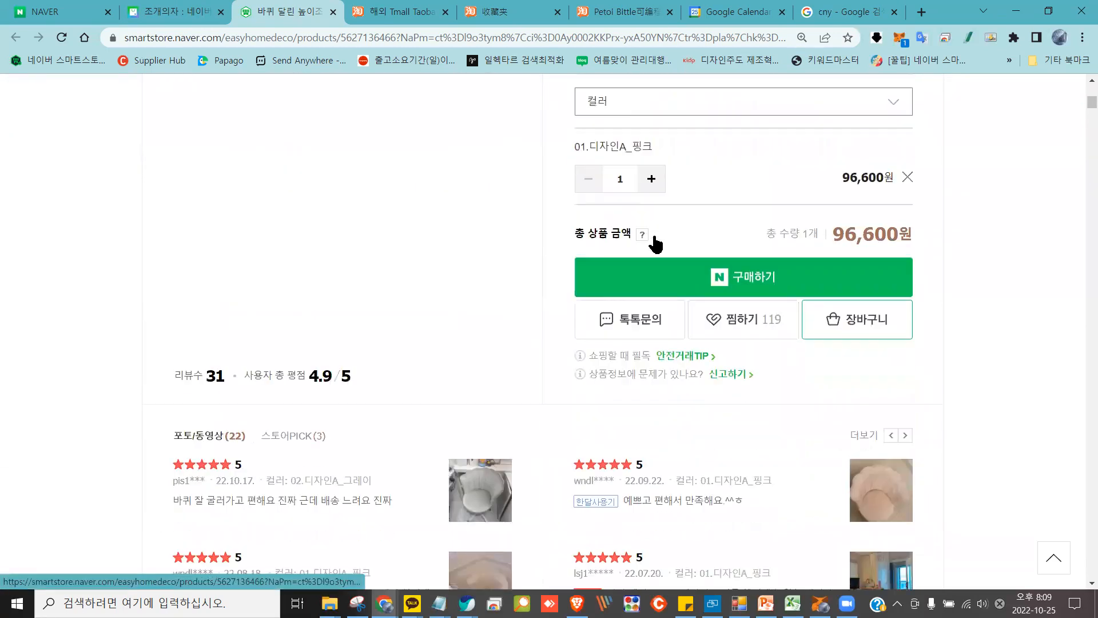
left_click(756, 108)
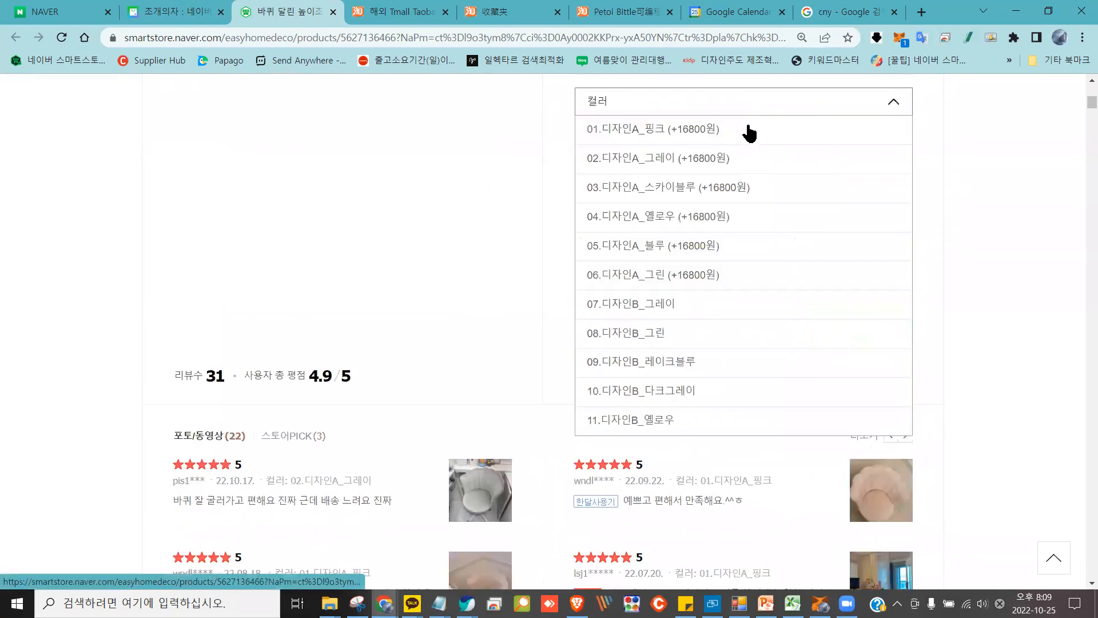
left_click(743, 196)
Add the 06.디자인A_그린 colour option, bringing the total to 289,800원
scroll(760, 223, "up", 10)
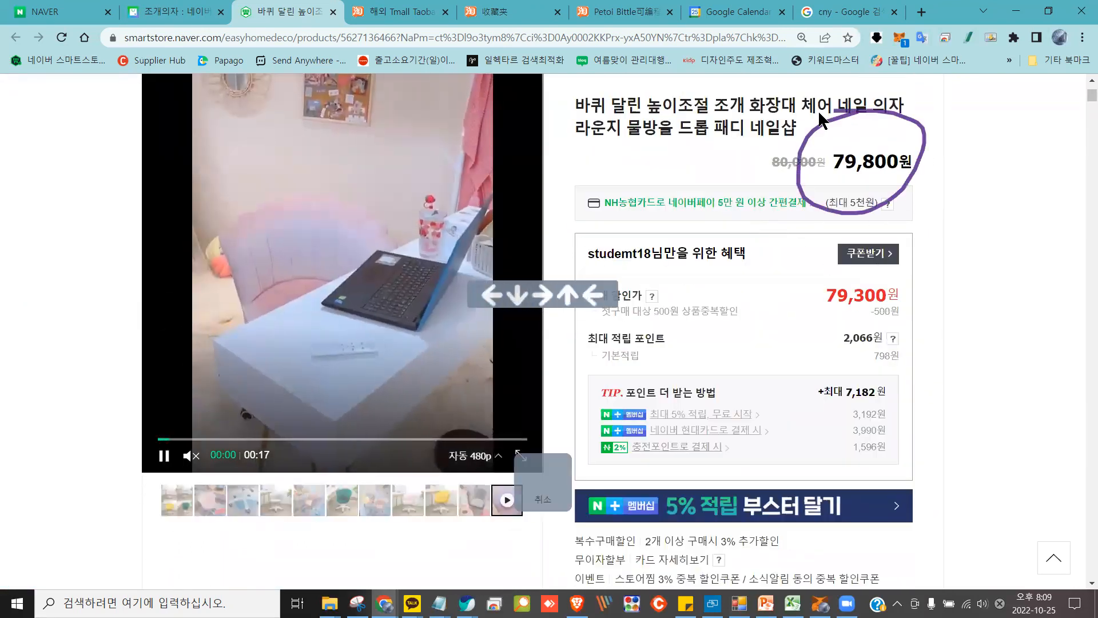
scroll(767, 236, "down", 5)
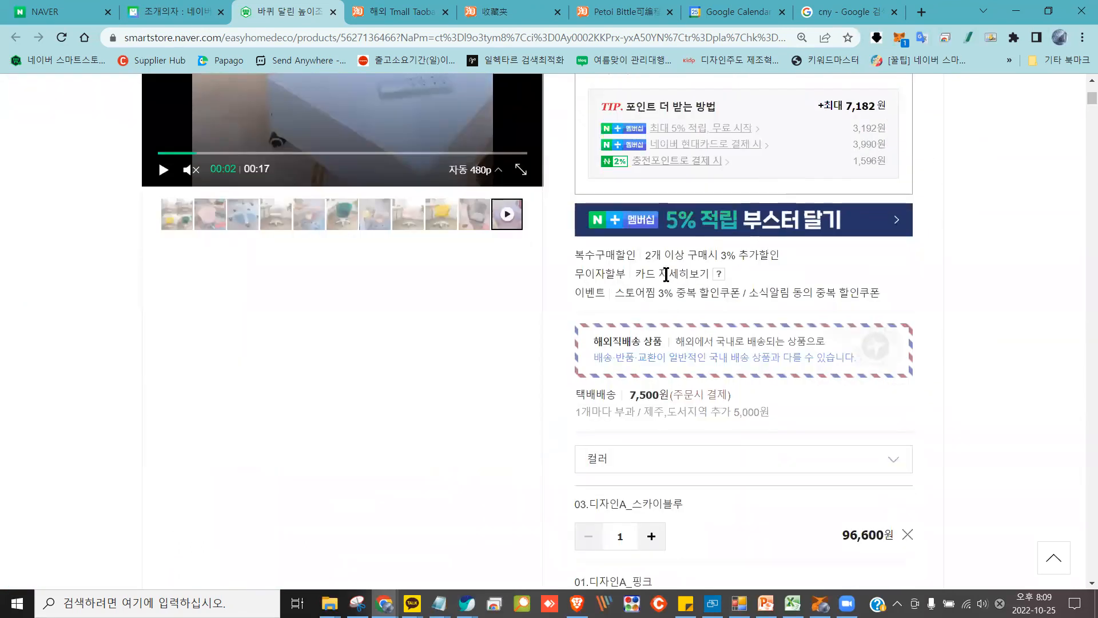
scroll(741, 258, "down", 3)
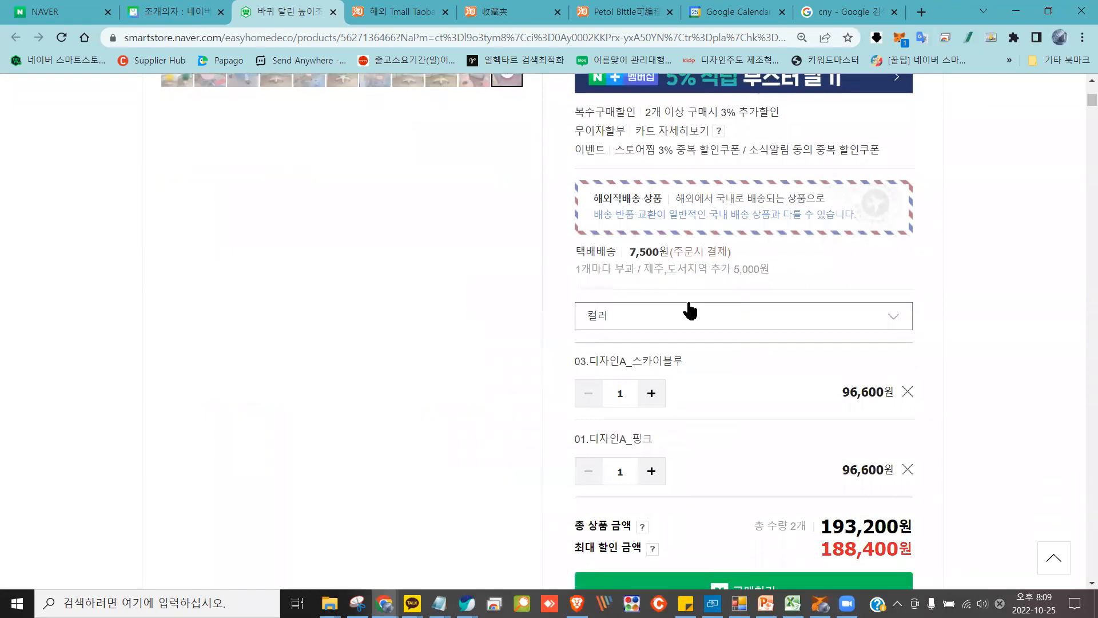
left_click(709, 321)
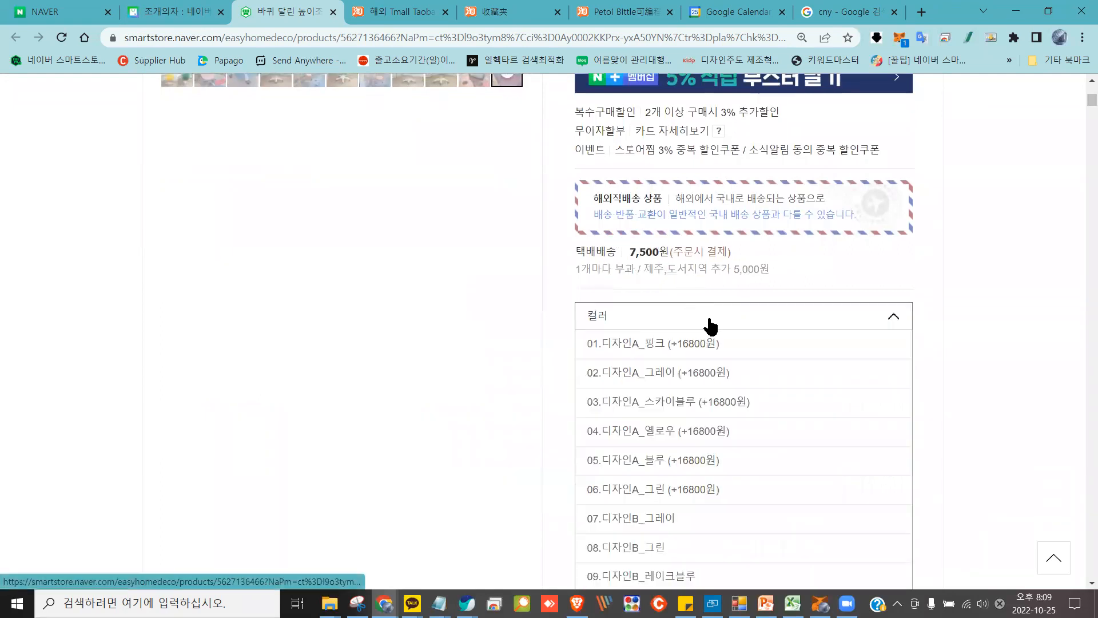
left_click(721, 490)
scroll(502, 347, "down", 6)
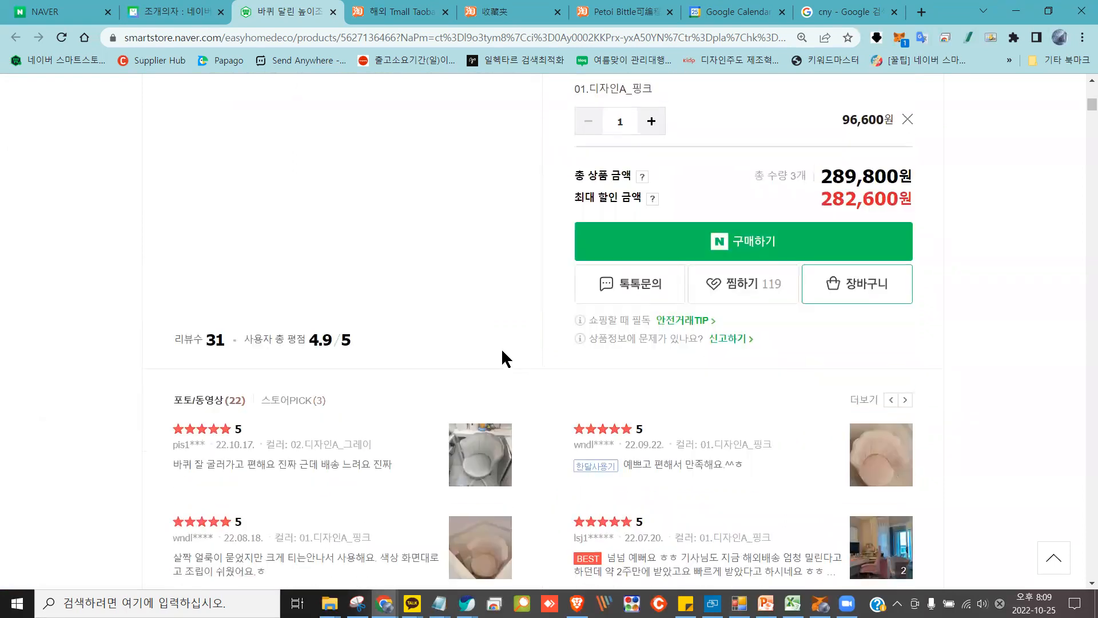
scroll(501, 348, "down", 3)
scroll(500, 358, "down", 10)
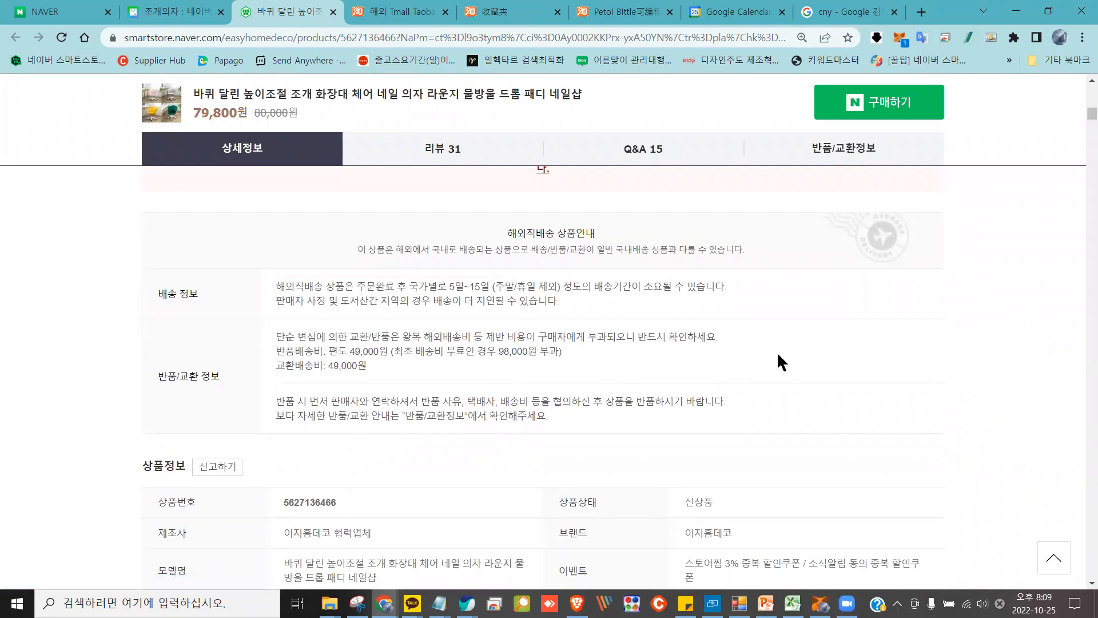
Scroll into the product description, circling the store banner and overseas-purchase notice
scroll(772, 350, "down", 4)
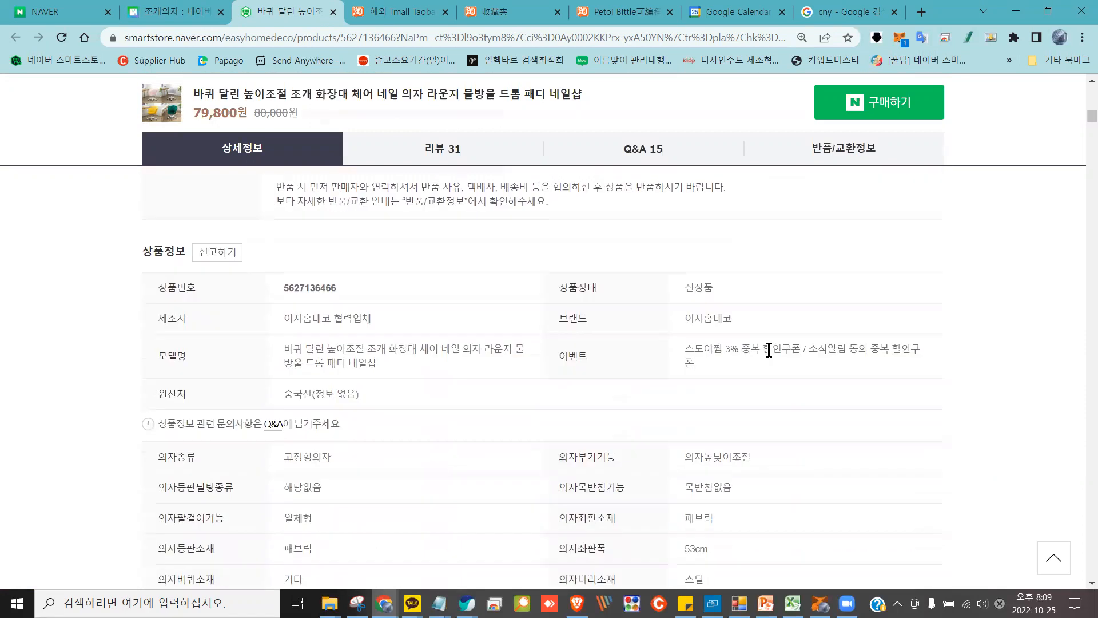
scroll(769, 350, "down", 20)
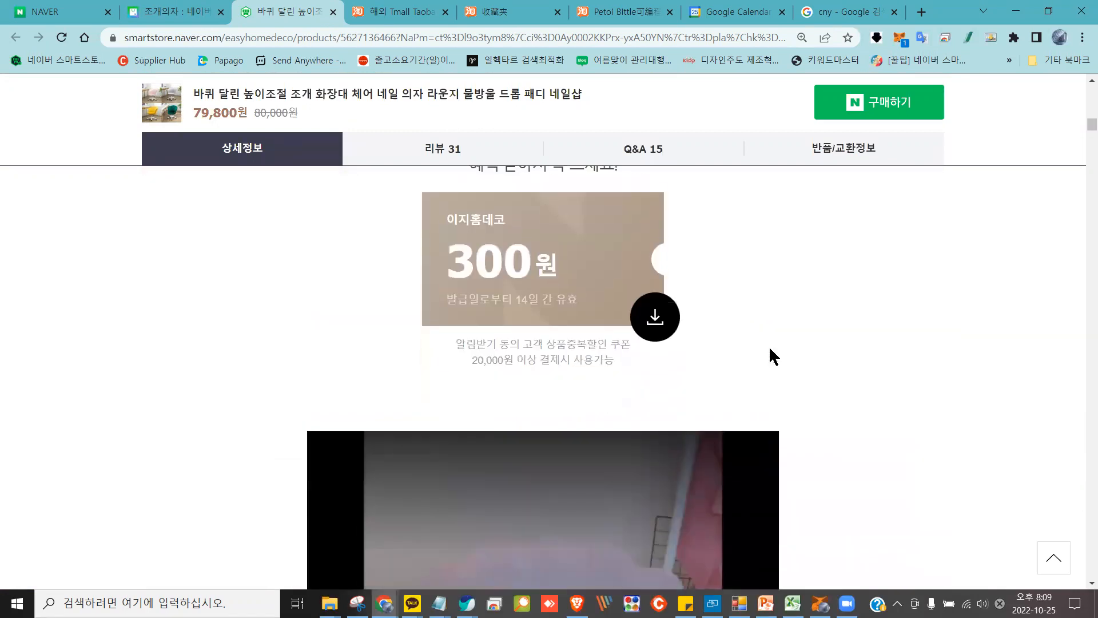
scroll(773, 357, "down", 10)
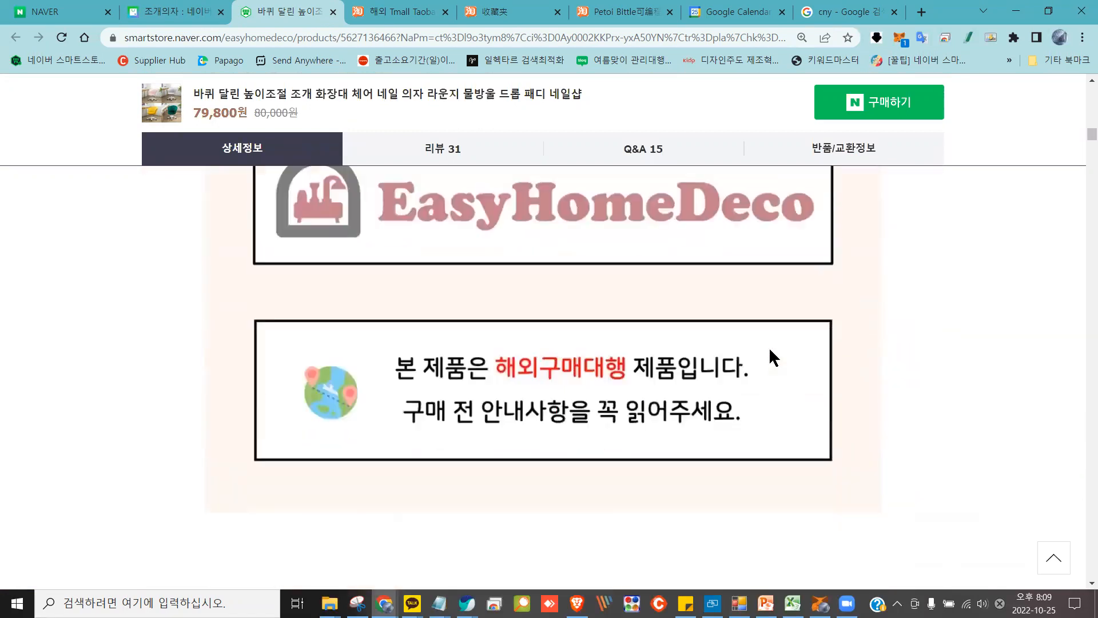
mouse_move(769, 346)
left_mouse_down()
mouse_move(583, 276)
mouse_move(359, 295)
left_mouse_up()
mouse_move(702, 274)
left_mouse_down()
mouse_move(373, 375)
mouse_move(622, 504)
mouse_move(485, 379)
left_mouse_up()
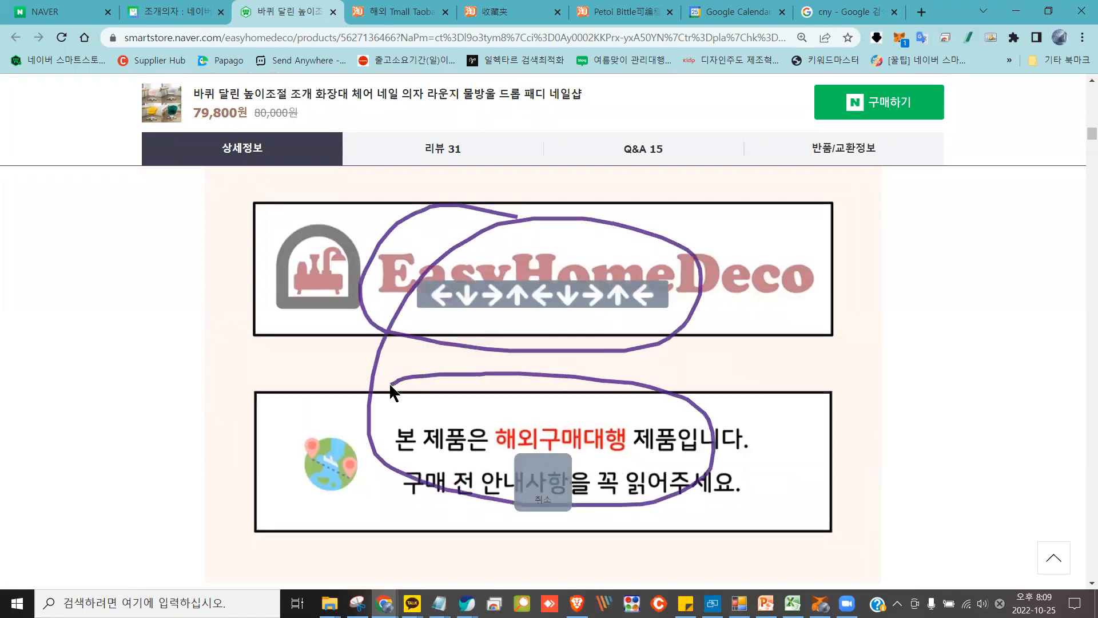
left_click_drag(389, 382, 699, 378)
scroll(701, 376, "down", 15)
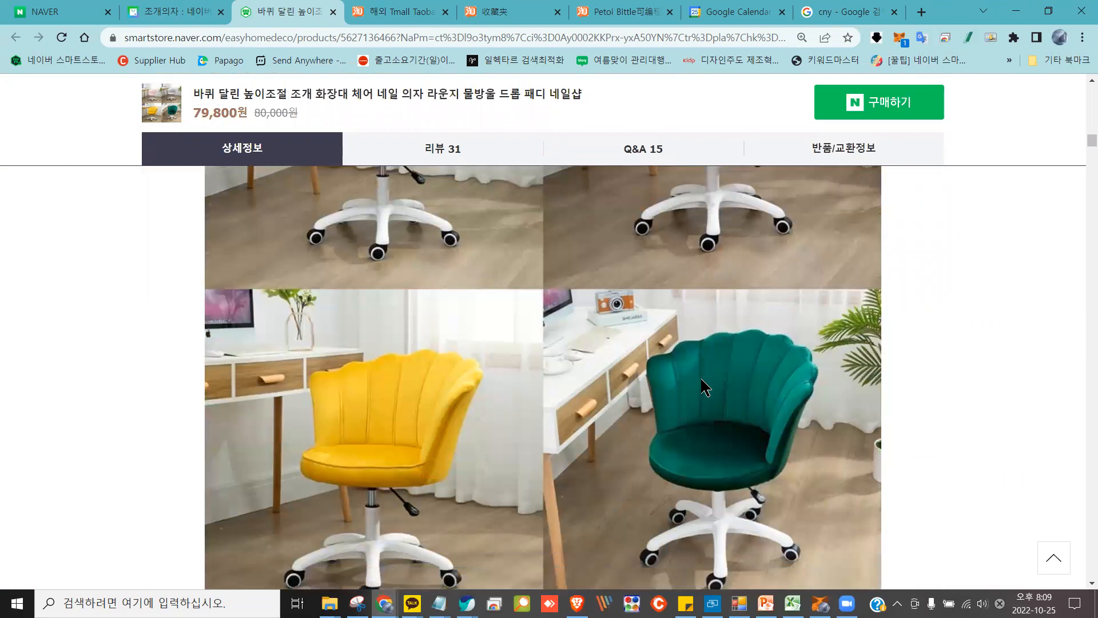
scroll(701, 378, "down", 4)
scroll(699, 378, "up", 9)
Circle the two chair photos and scroll on to the 고객님들의 사진 customer-photos section
mouse_move(397, 258)
left_mouse_down()
mouse_move(366, 475)
mouse_move(672, 508)
mouse_move(568, 383)
mouse_move(726, 475)
mouse_move(727, 461)
left_mouse_up()
scroll(727, 461, "down", 6)
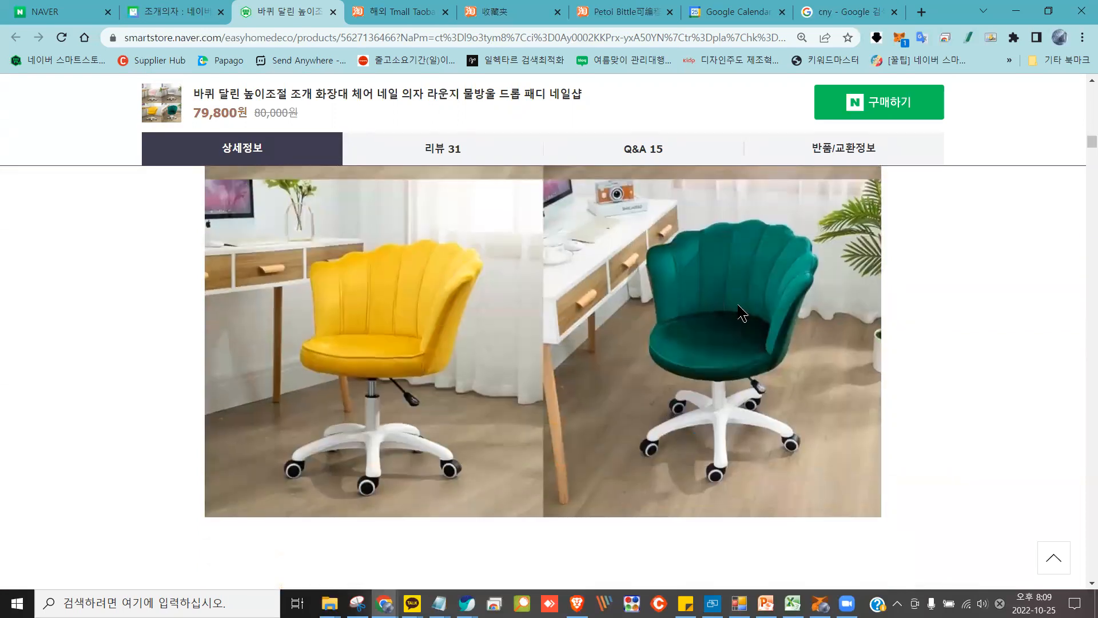
scroll(695, 243, "down", 6)
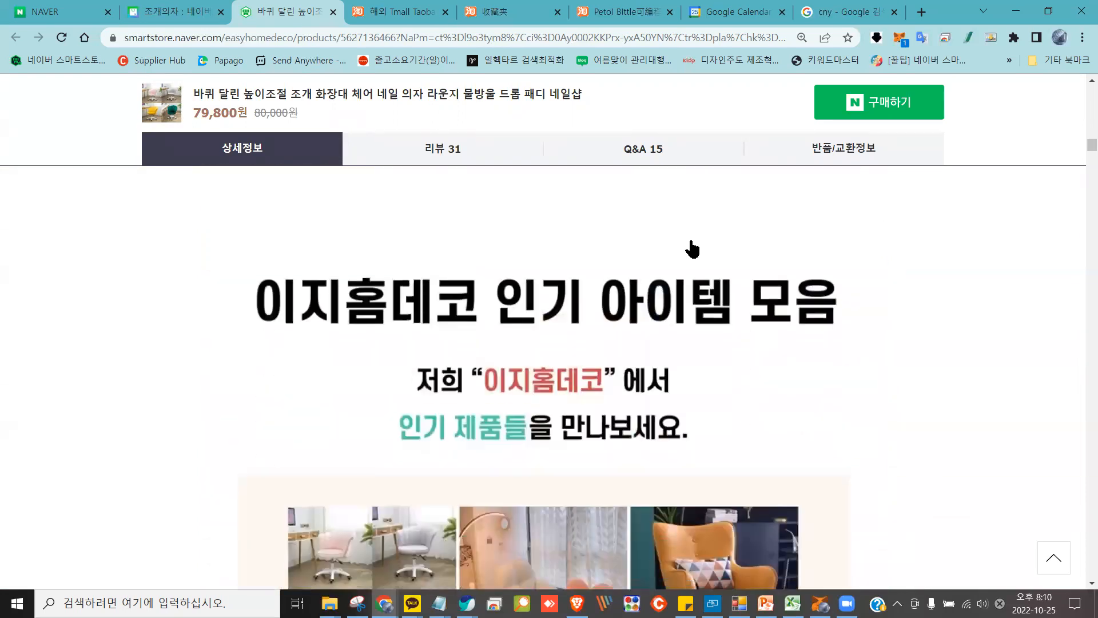
mouse_move(583, 272)
left_mouse_down()
mouse_move(258, 372)
mouse_move(905, 371)
mouse_move(631, 295)
left_mouse_up()
scroll(631, 295, "down", 5)
scroll(347, 271, "down", 3)
scroll(531, 337, "up", 2)
mouse_move(627, 199)
left_mouse_down()
mouse_move(376, 299)
mouse_move(698, 478)
mouse_move(641, 229)
mouse_move(853, 300)
left_mouse_up()
scroll(868, 304, "down", 5)
scroll(651, 278, "down", 2)
scroll(625, 277, "down", 9)
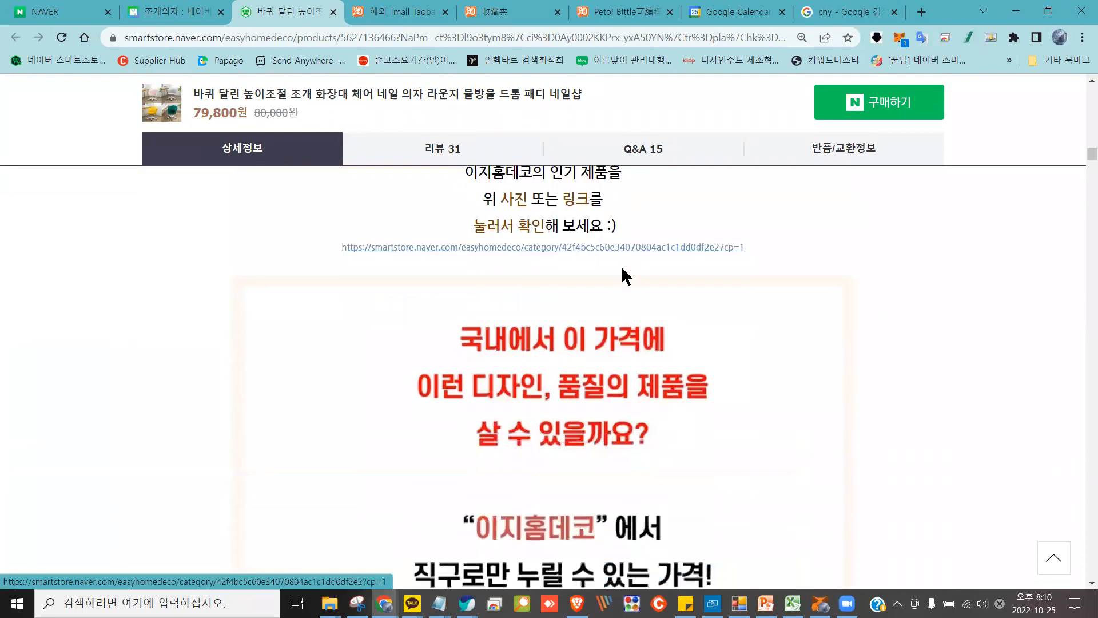
scroll(621, 266, "down", 10)
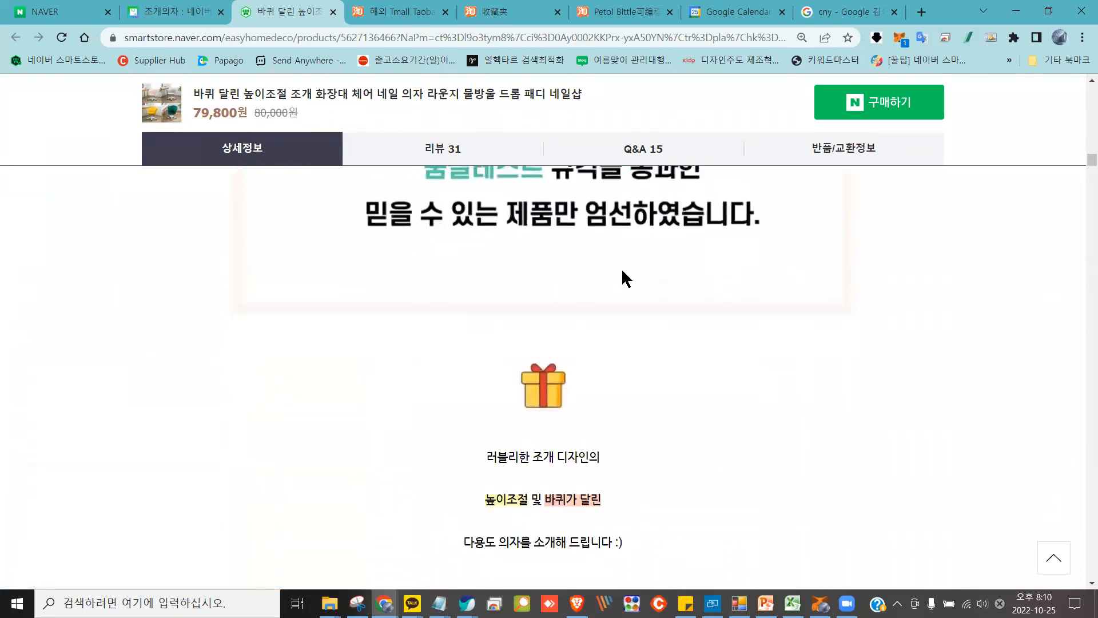
scroll(552, 359, "down", 8)
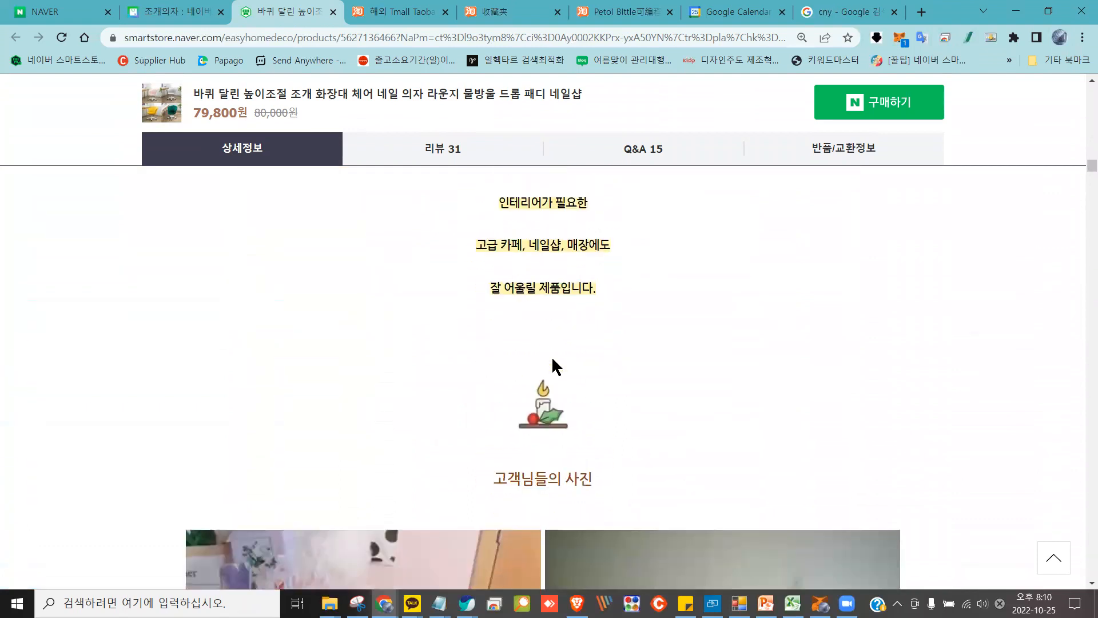
Enlarge the page to 175% and then 200% to inspect the chair review photos up close
scroll(552, 358, "down", 1)
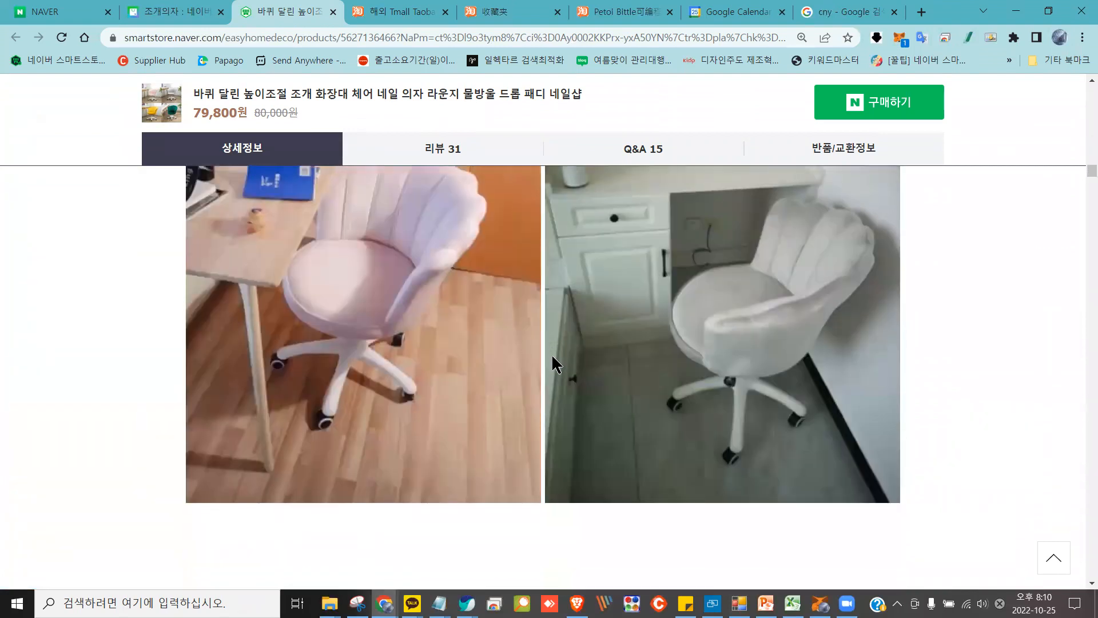
left_click_drag(799, 311, 645, 452)
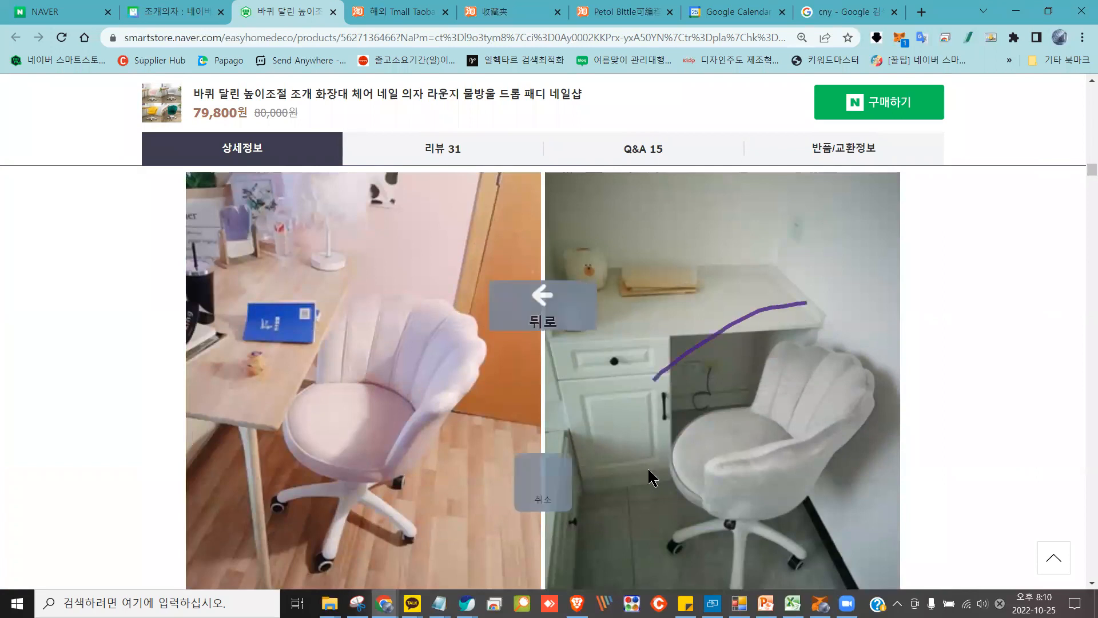
mouse_move(879, 354)
left_mouse_down()
mouse_move(711, 284)
mouse_move(572, 400)
mouse_move(606, 297)
mouse_move(643, 309)
mouse_move(582, 395)
mouse_move(594, 477)
mouse_move(685, 370)
left_mouse_up()
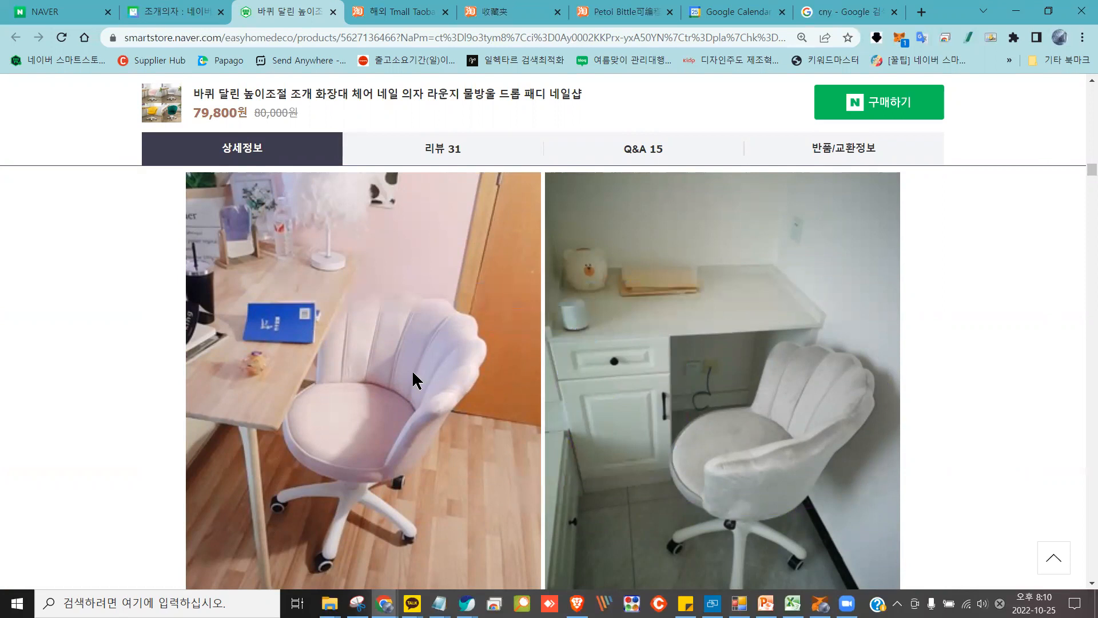
key("ctrl+plus")
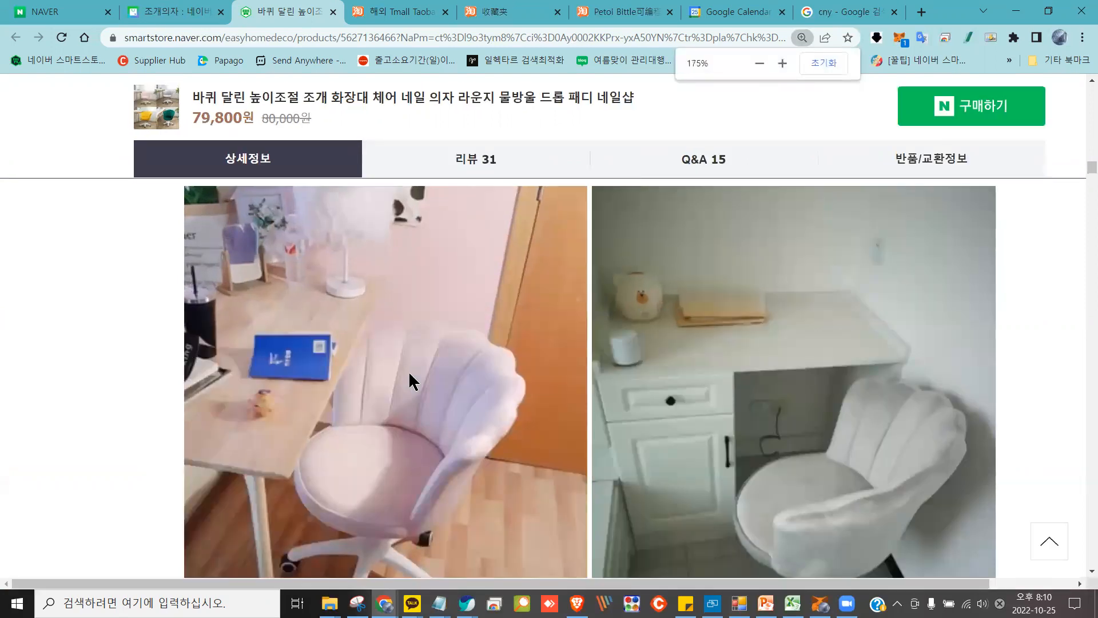
key("ctrl+plus")
key("ctrl+plus")
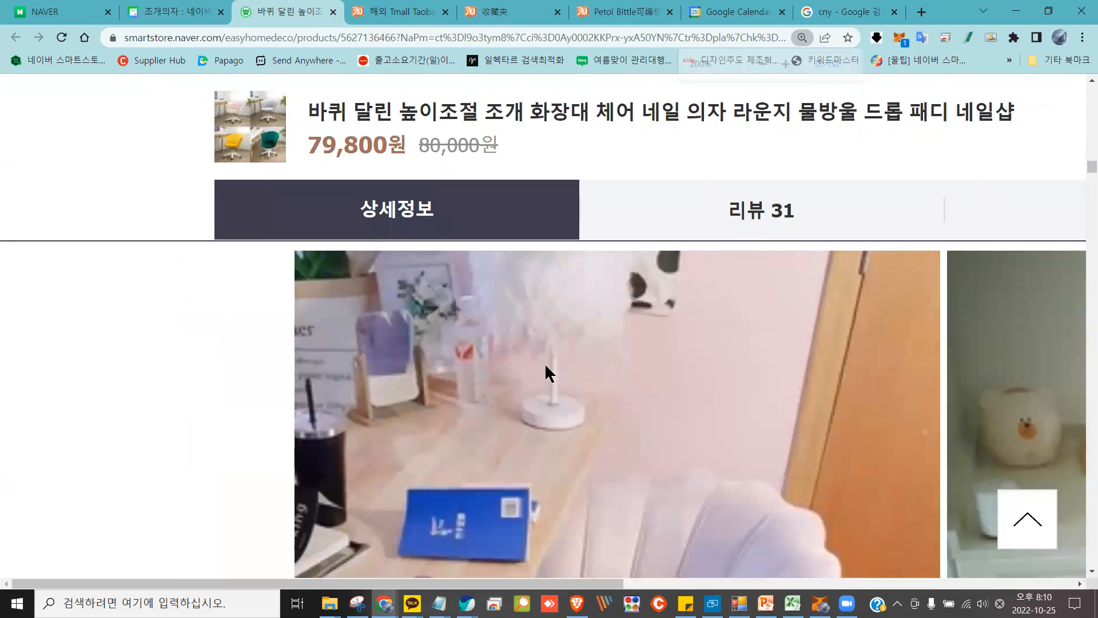
mouse_move(460, 399)
left_mouse_down()
mouse_move(464, 362)
mouse_move(417, 379)
mouse_move(474, 389)
left_mouse_up()
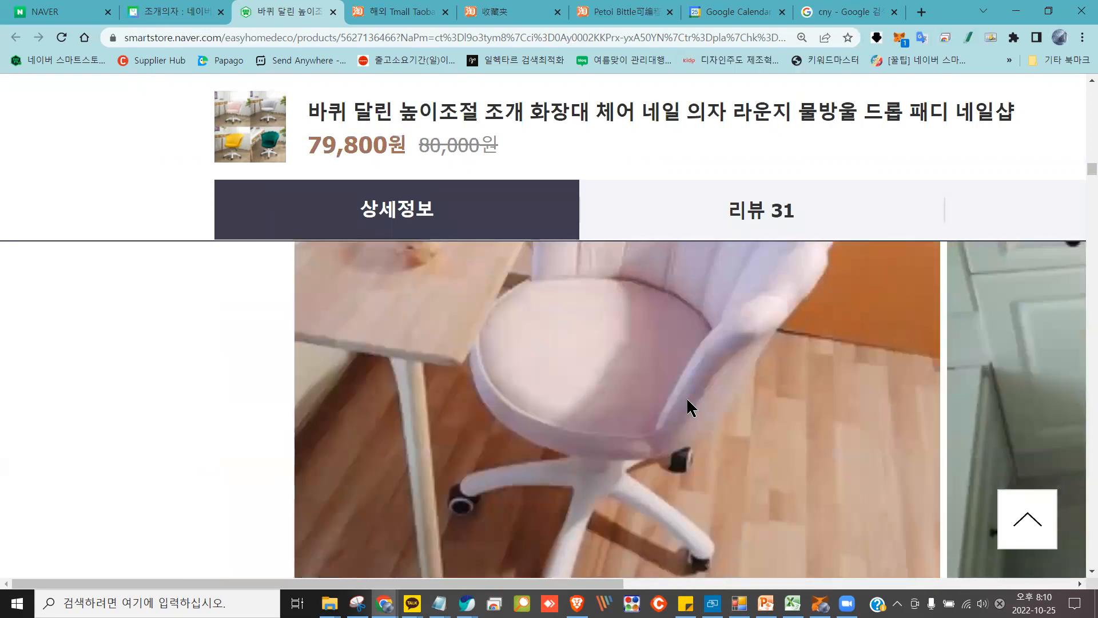
scroll(687, 397, "right", 5)
scroll(689, 399, "right", 3)
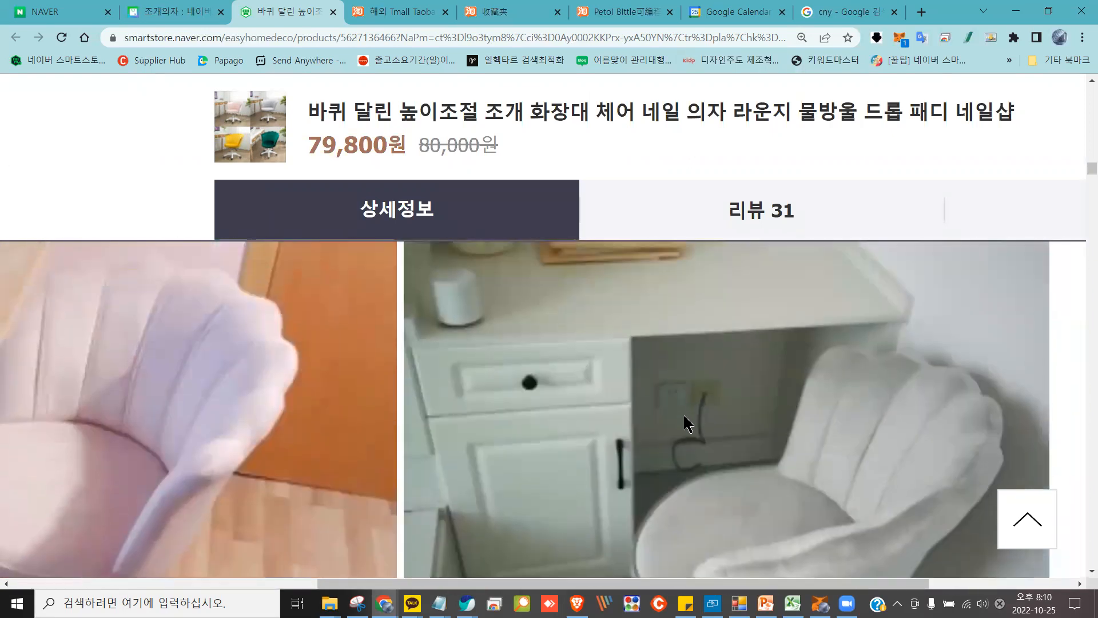
mouse_move(666, 378)
left_mouse_down()
mouse_move(652, 423)
mouse_move(693, 415)
mouse_move(650, 366)
mouse_move(742, 377)
left_mouse_up()
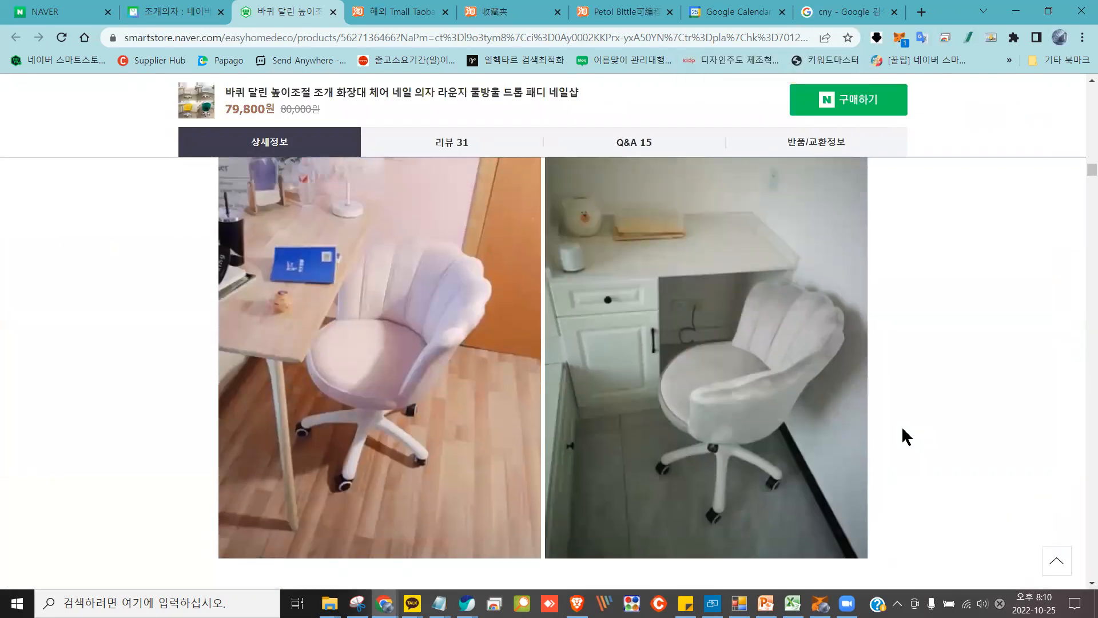
mouse_move(906, 392)
left_mouse_down()
mouse_move(826, 277)
mouse_move(675, 425)
mouse_move(786, 260)
mouse_move(291, 287)
mouse_move(502, 314)
mouse_move(490, 201)
left_mouse_up()
Scroll down through the enlarged customer photos of the shell chair
scroll(911, 352, "down", 7)
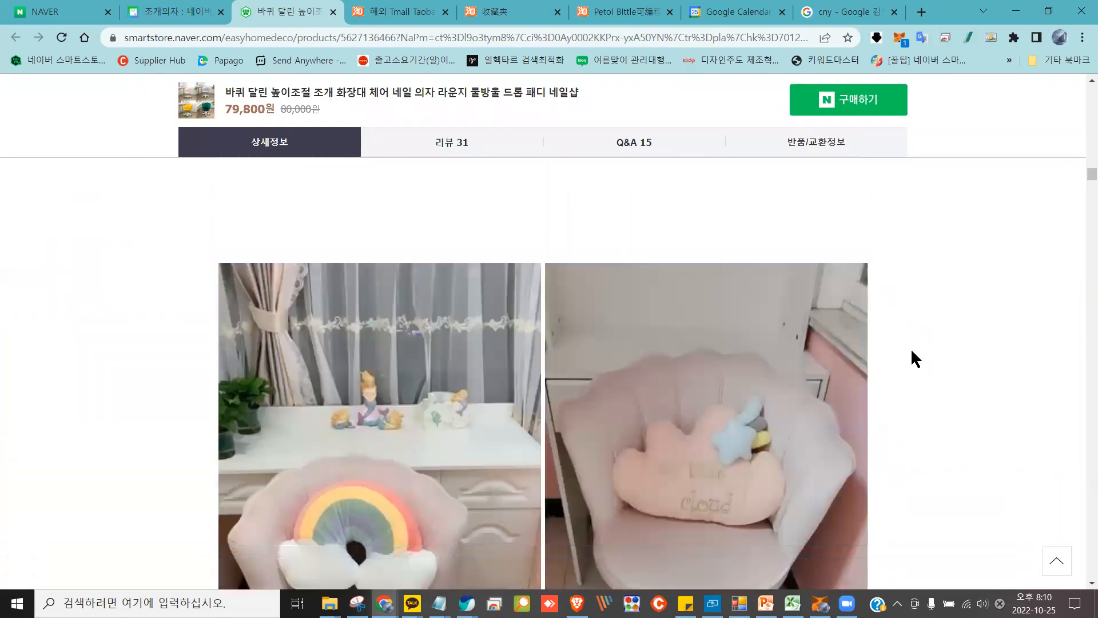
mouse_move(744, 252)
left_mouse_down()
mouse_move(708, 245)
mouse_move(820, 326)
left_mouse_up()
mouse_move(253, 243)
left_mouse_down()
mouse_move(476, 207)
mouse_move(409, 165)
mouse_move(303, 240)
left_mouse_up()
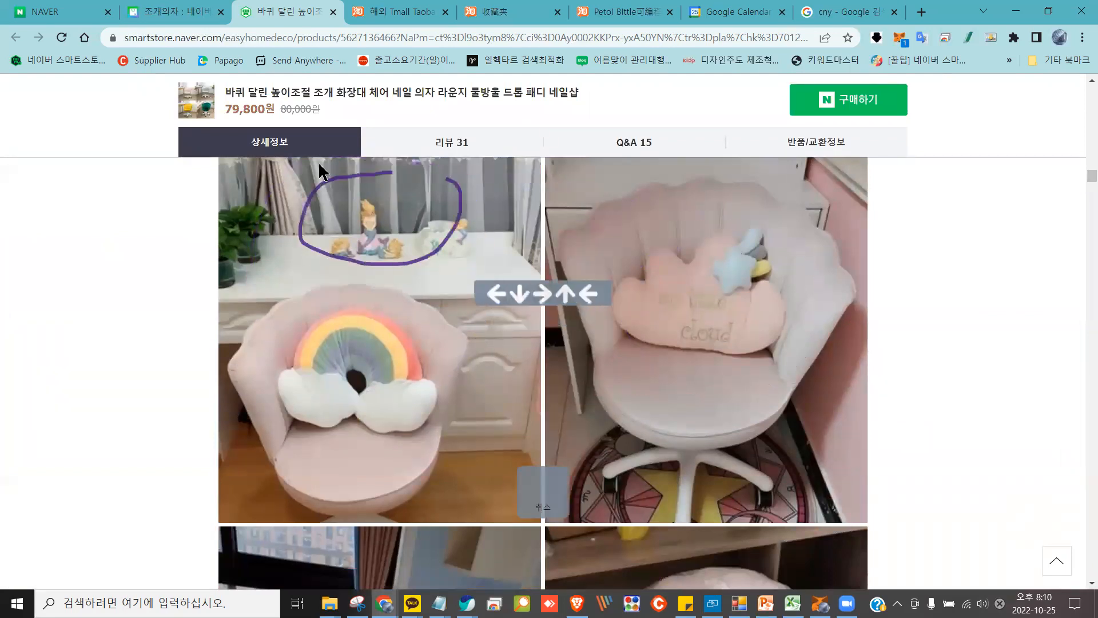
left_click_drag(302, 164, 301, 166)
scroll(911, 336, "down", 5)
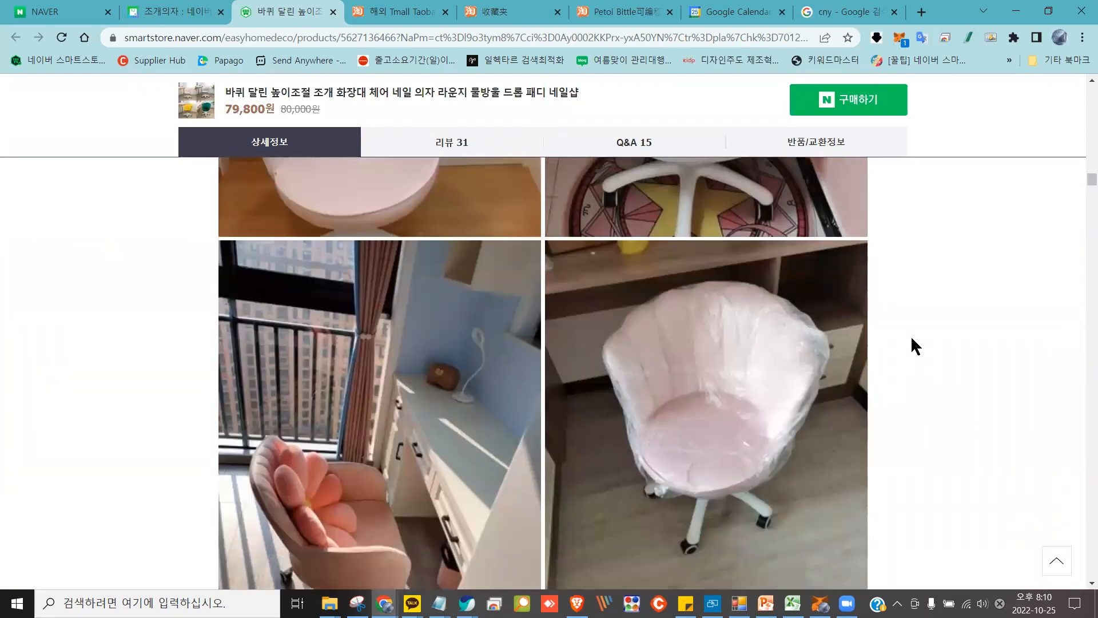
scroll(910, 334, "up", 2)
scroll(909, 334, "down", 4)
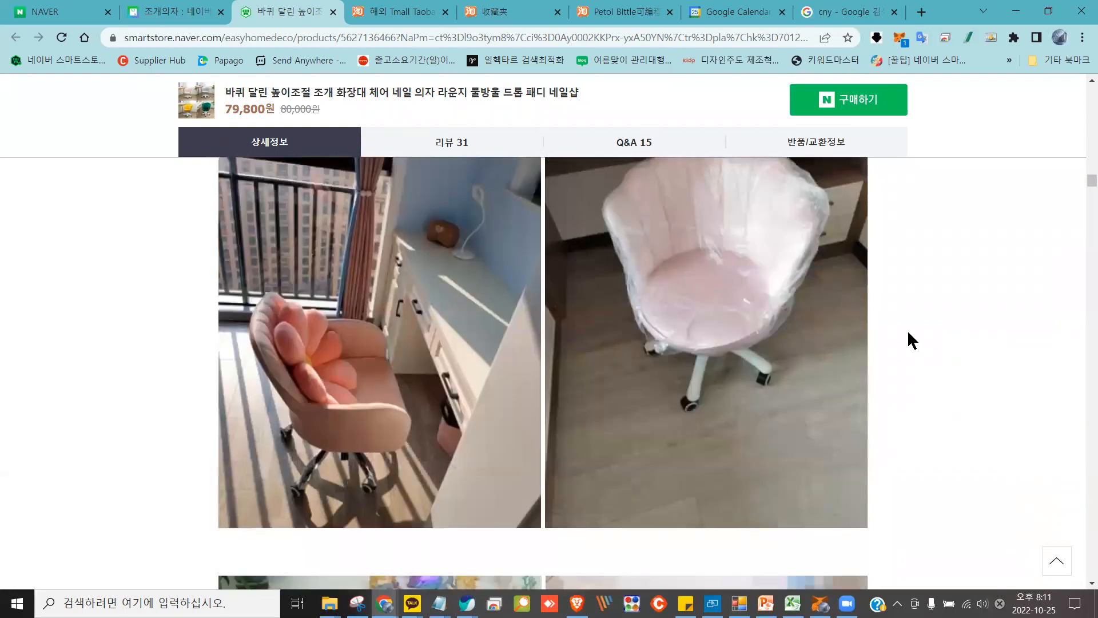
mouse_move(297, 282)
left_mouse_down()
mouse_move(361, 201)
mouse_move(229, 256)
left_mouse_up()
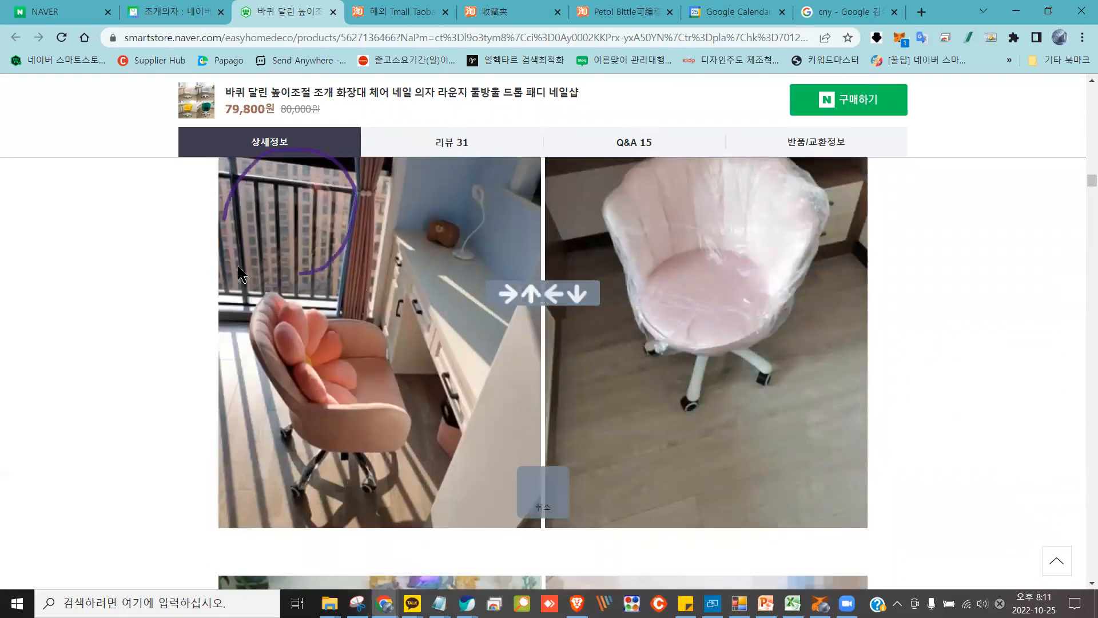
left_click_drag(317, 235, 316, 235)
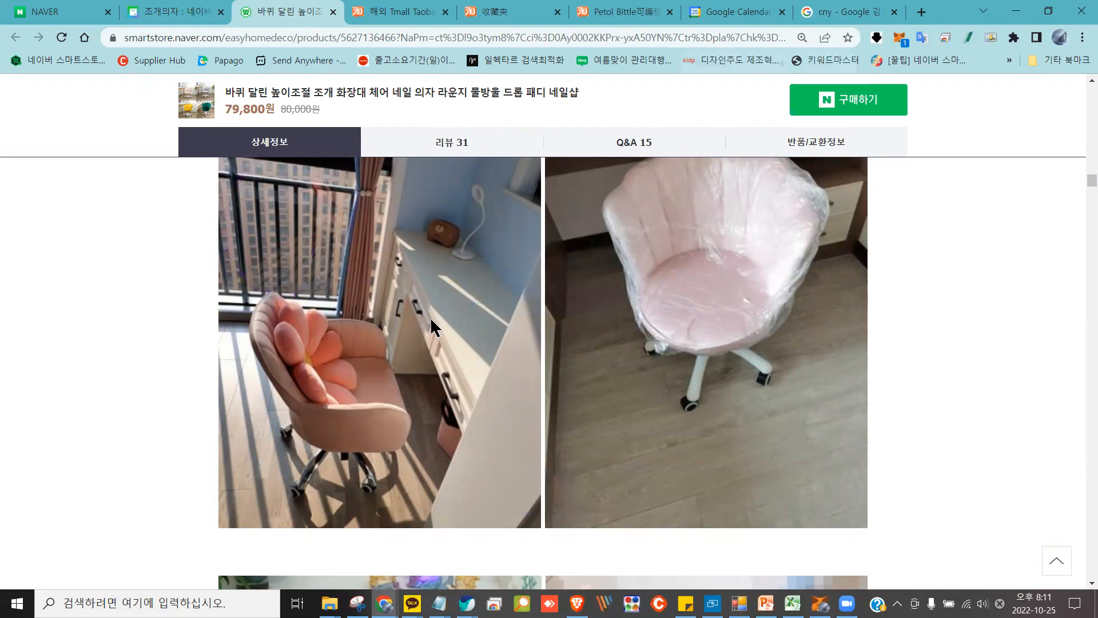
Continue through the paired pink and grey chair photos with white wheeled bases
scroll(430, 317, "up", 2)
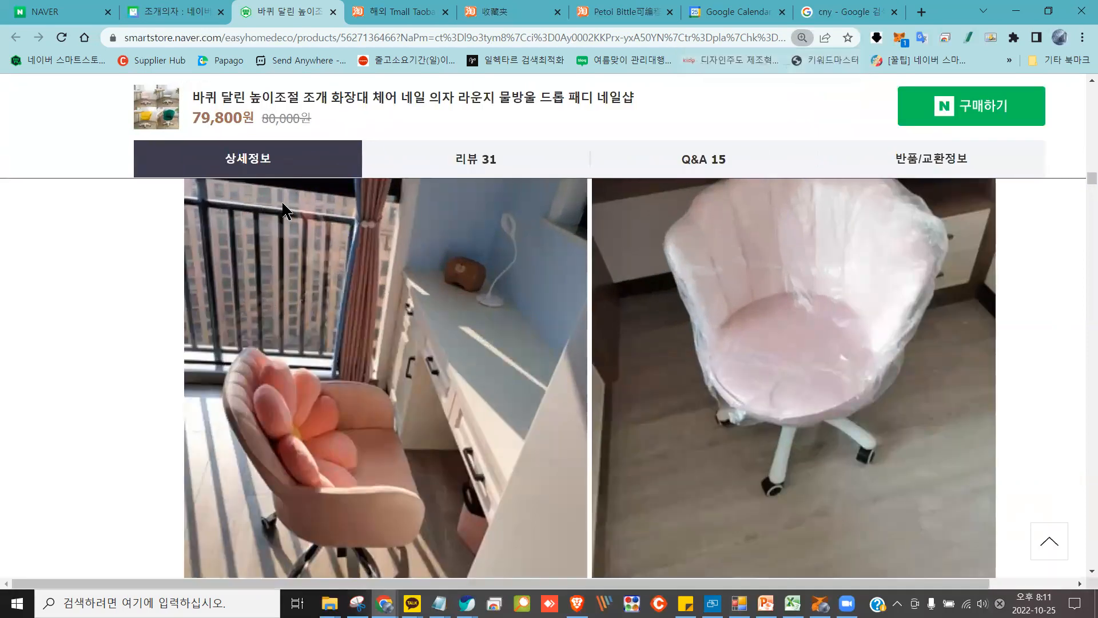
mouse_move(277, 203)
left_mouse_down()
mouse_move(218, 318)
mouse_move(361, 259)
mouse_move(278, 203)
left_mouse_up()
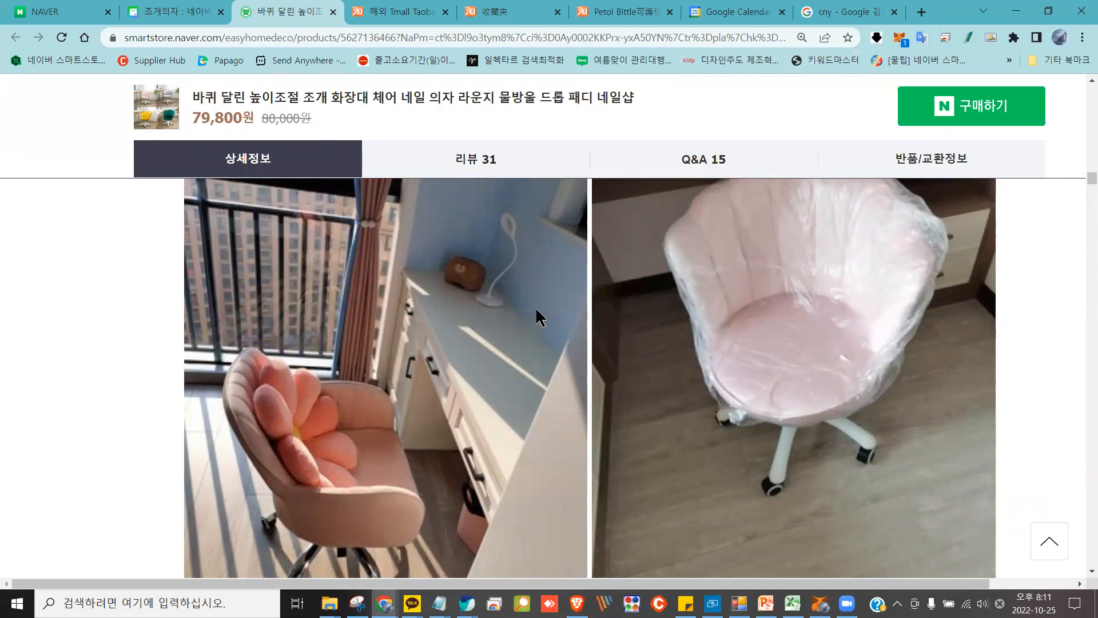
scroll(536, 309, "down", 6)
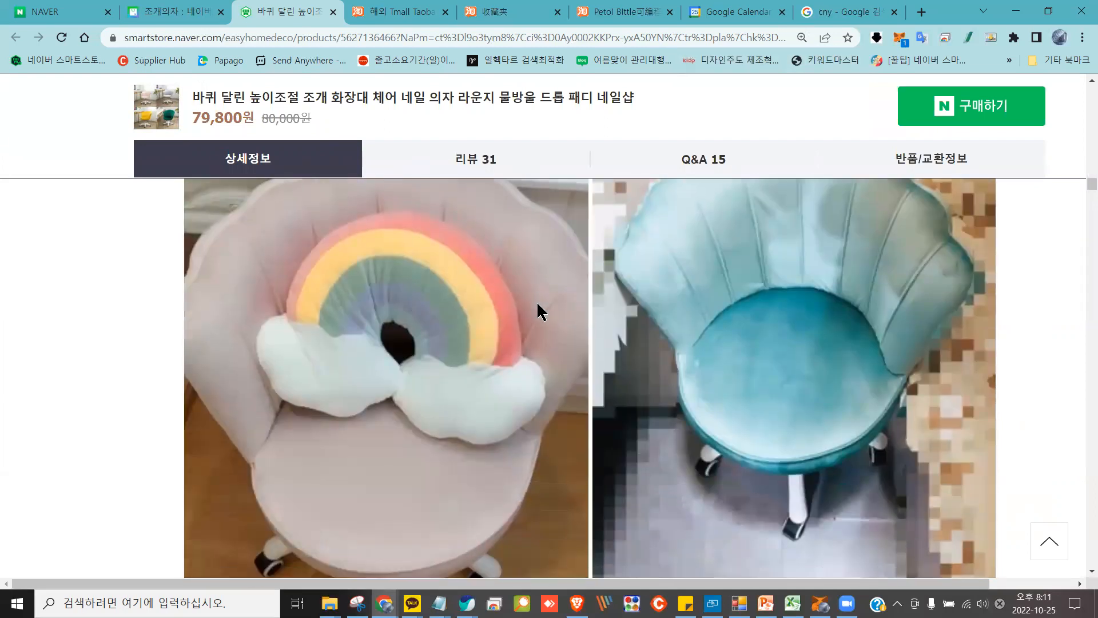
scroll(538, 304, "down", 4)
scroll(556, 308, "up", 5)
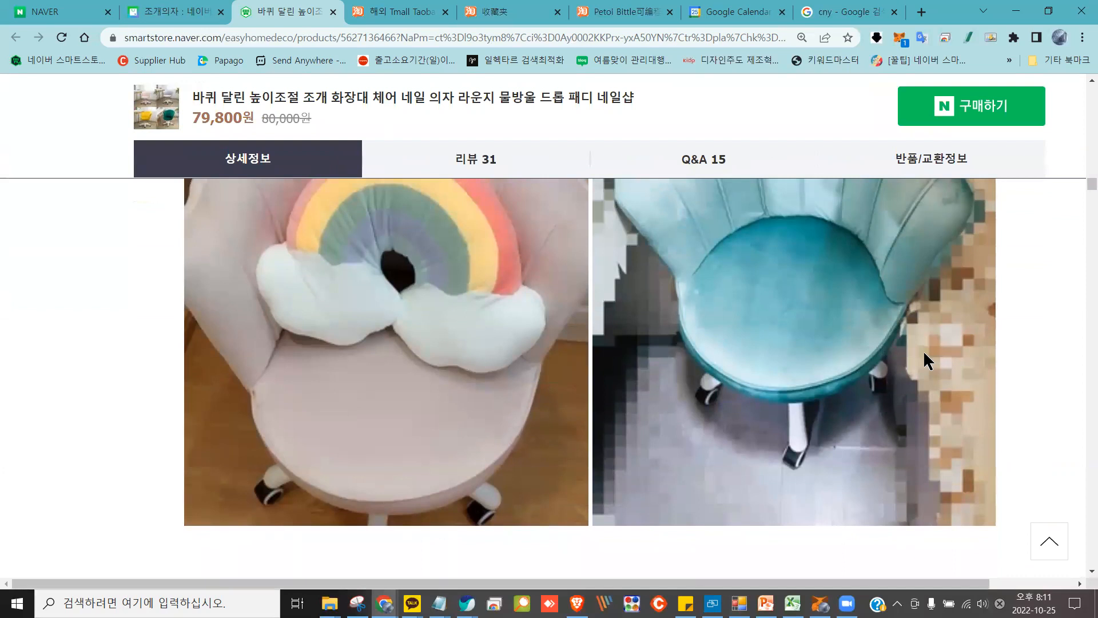
scroll(966, 334, "down", 7)
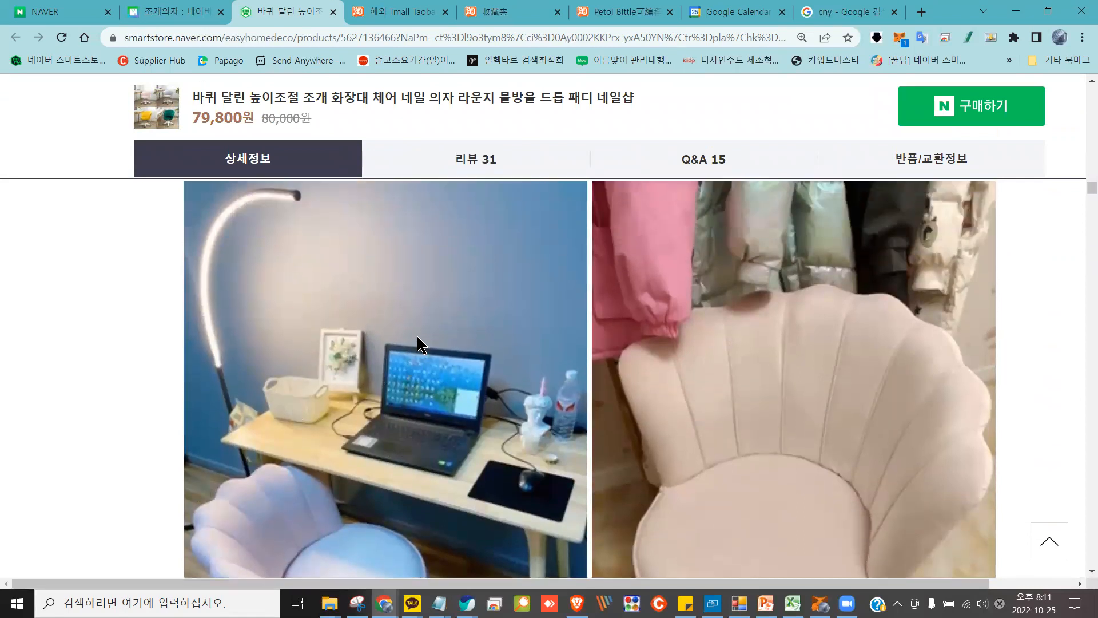
mouse_move(416, 334)
left_mouse_down()
mouse_move(468, 458)
mouse_move(435, 313)
left_mouse_up()
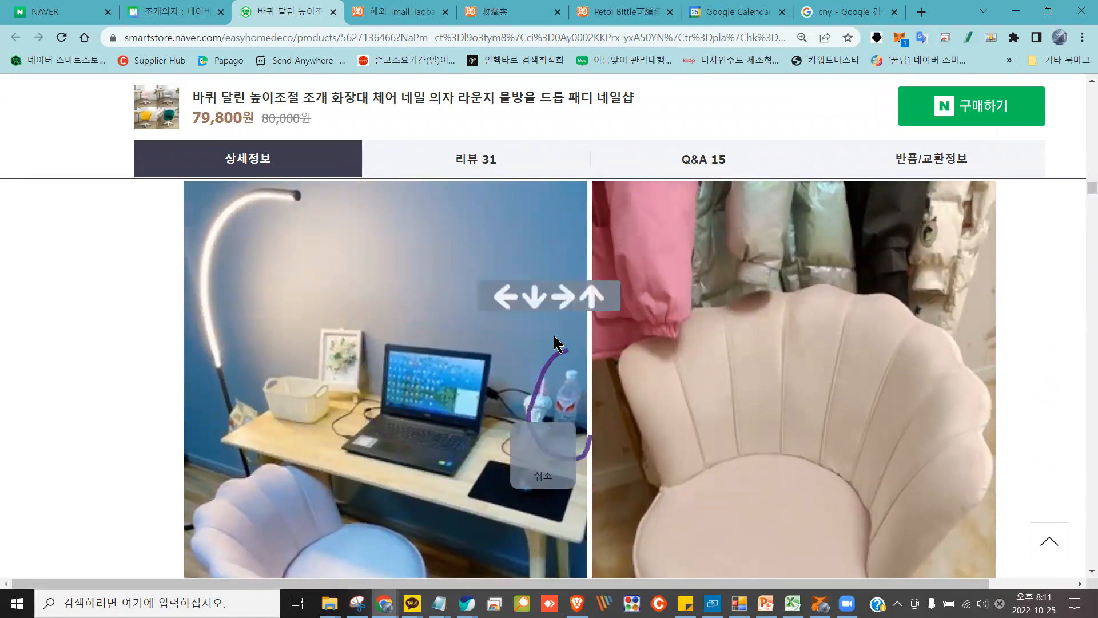
scroll(961, 340, "up", 1)
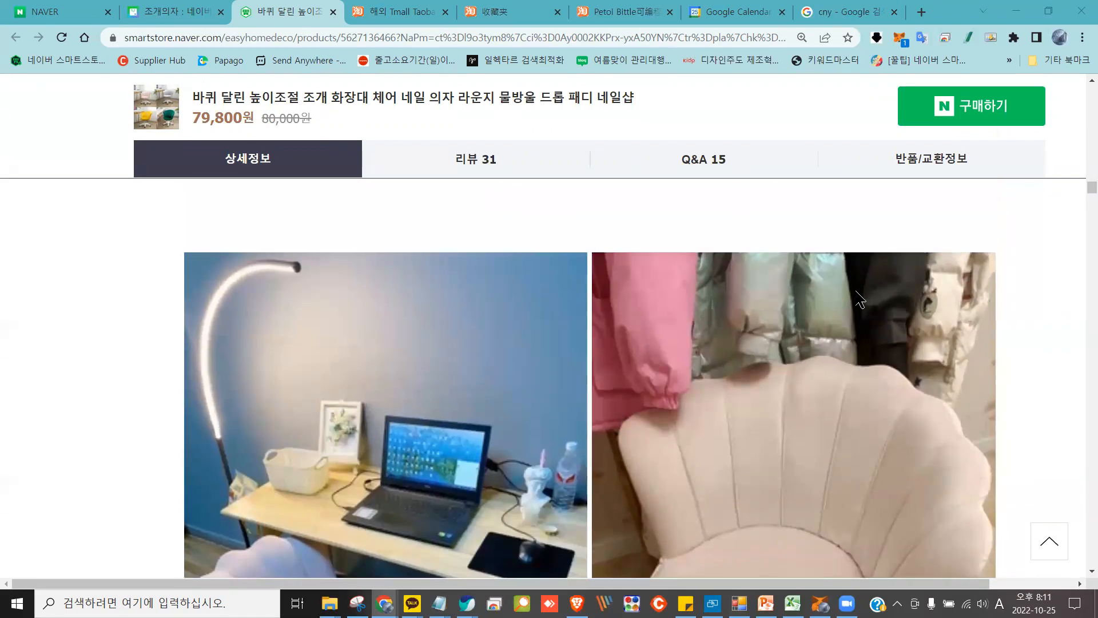
scroll(875, 385, "down", 1)
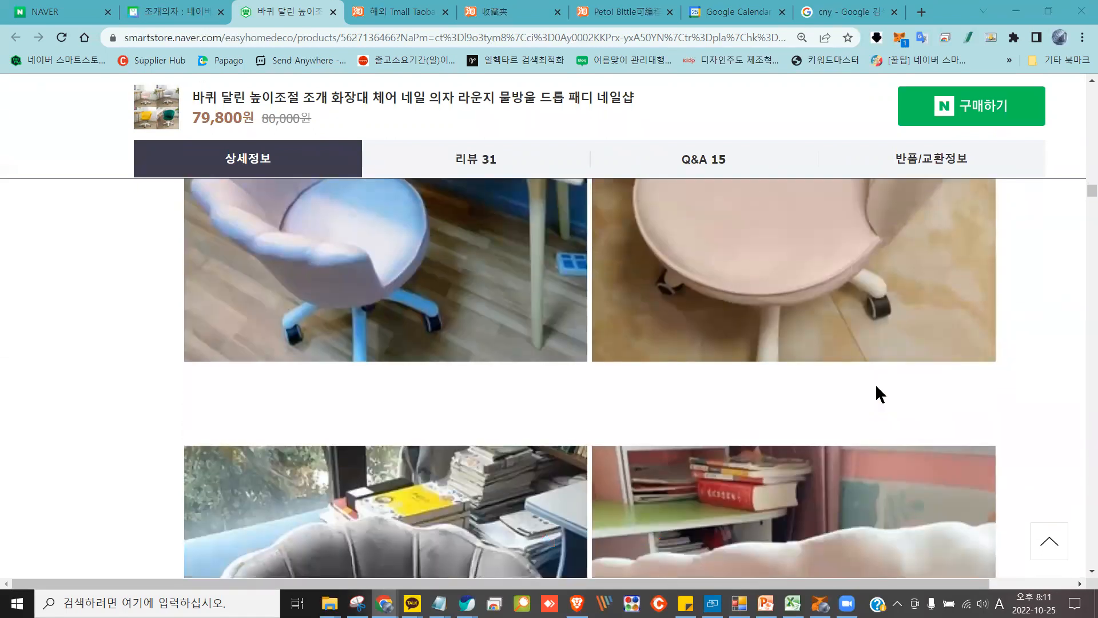
scroll(801, 349, "up", 1)
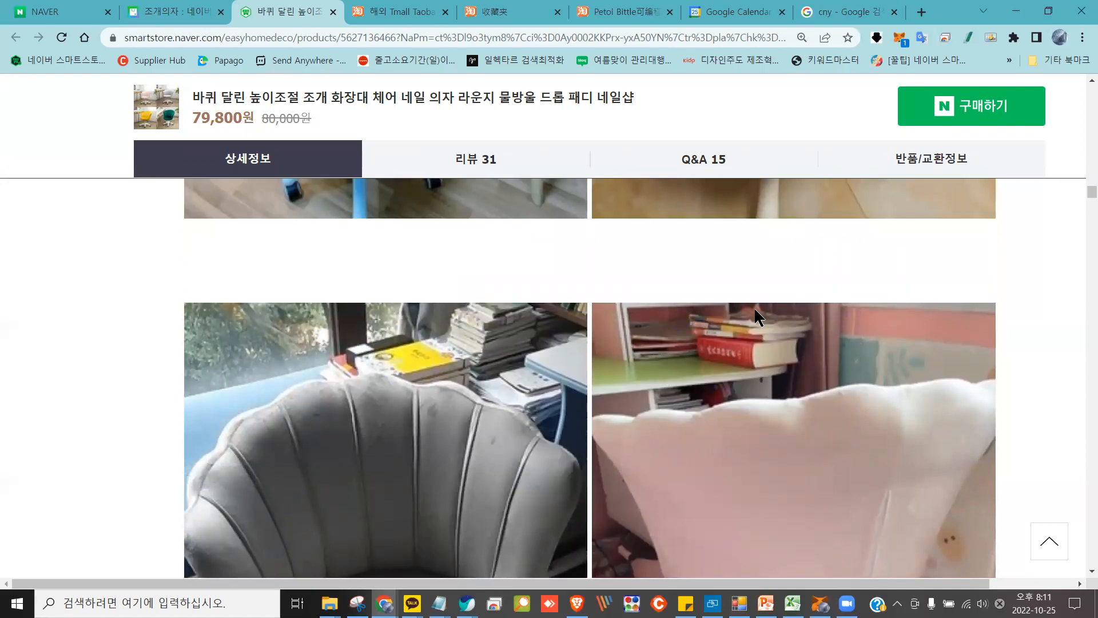
scroll(739, 320, "down", 10)
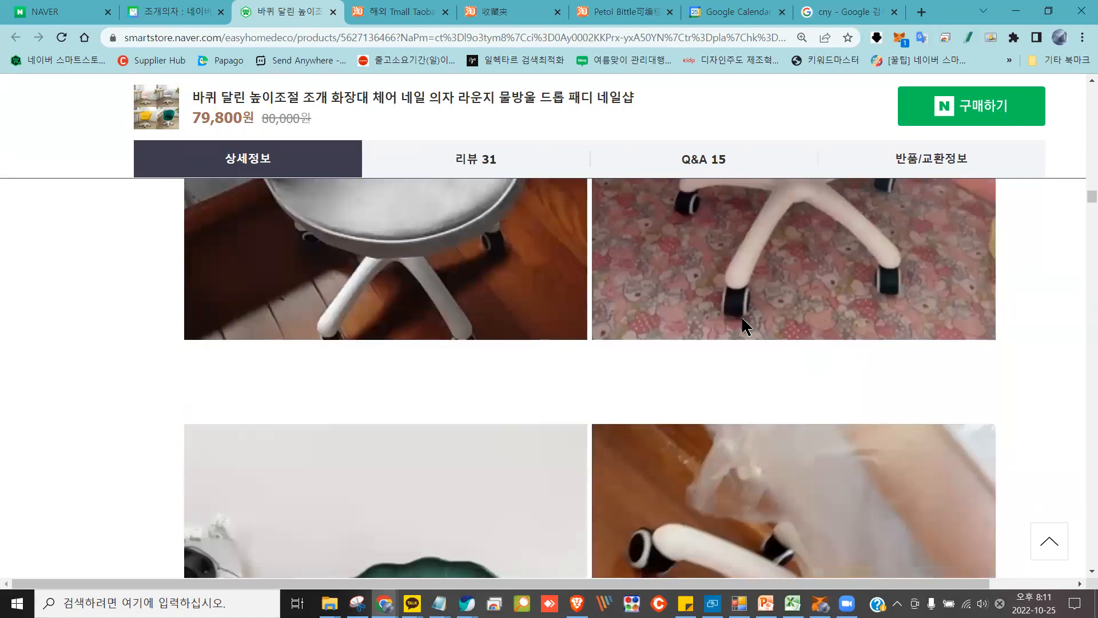
Highlight details in the shell chair's first product detail photos
scroll(743, 320, "down", 10)
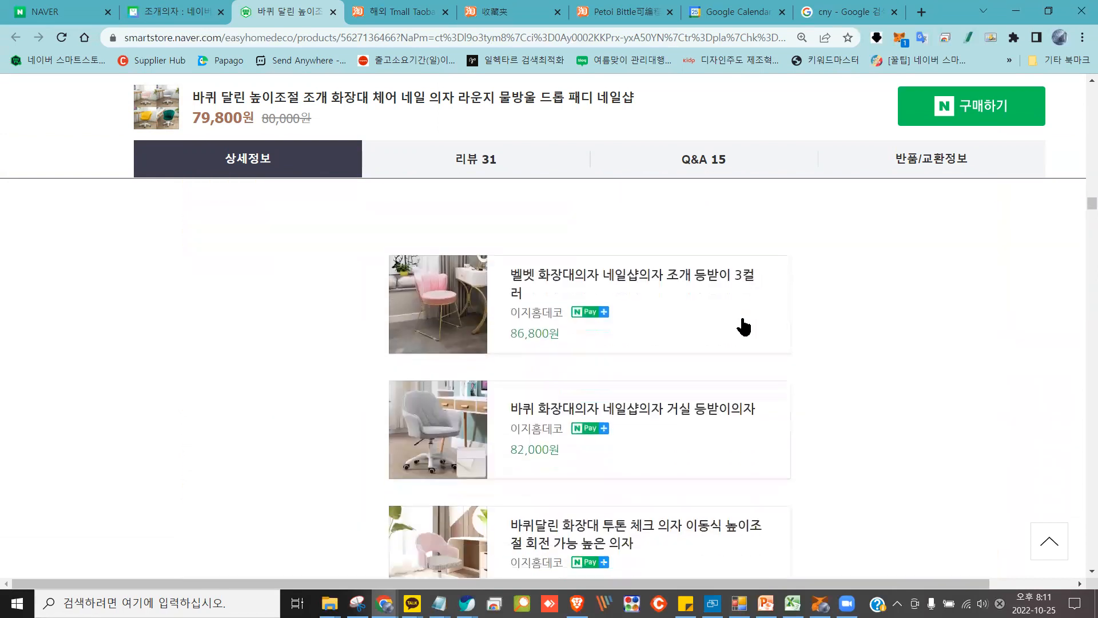
scroll(572, 315, "up", 5)
mouse_move(471, 304)
left_mouse_down()
mouse_move(422, 290)
mouse_move(595, 302)
mouse_move(549, 274)
left_mouse_up()
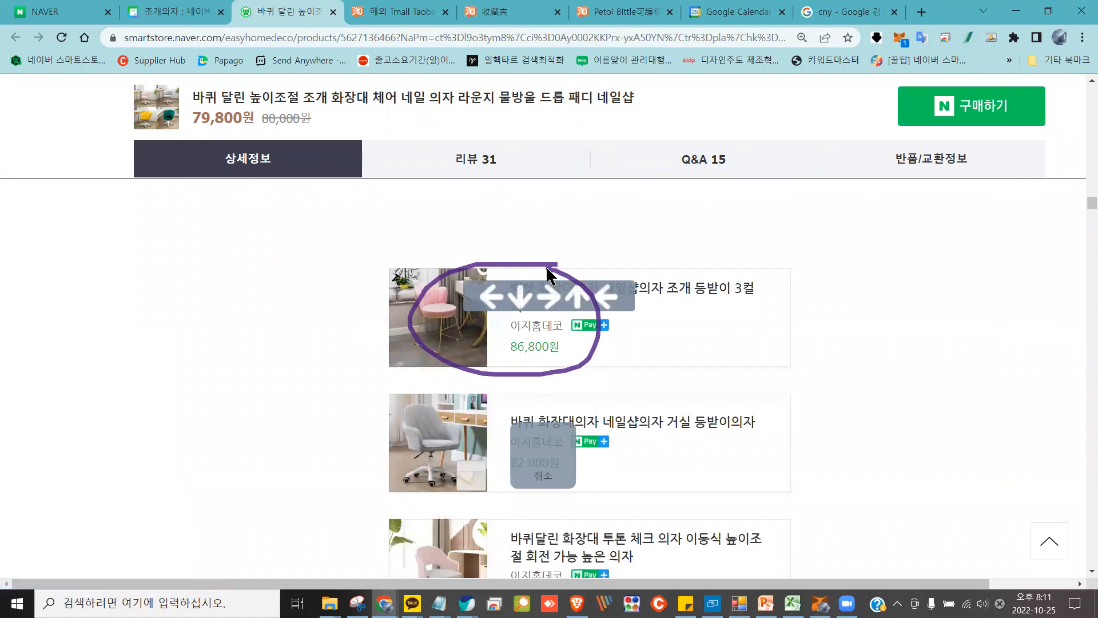
mouse_move(548, 274)
left_mouse_down()
mouse_move(549, 260)
mouse_move(574, 325)
mouse_move(636, 234)
mouse_move(728, 366)
mouse_move(733, 551)
mouse_move(862, 390)
left_mouse_up()
scroll(861, 394, "down", 1)
scroll(861, 390, "down", 11)
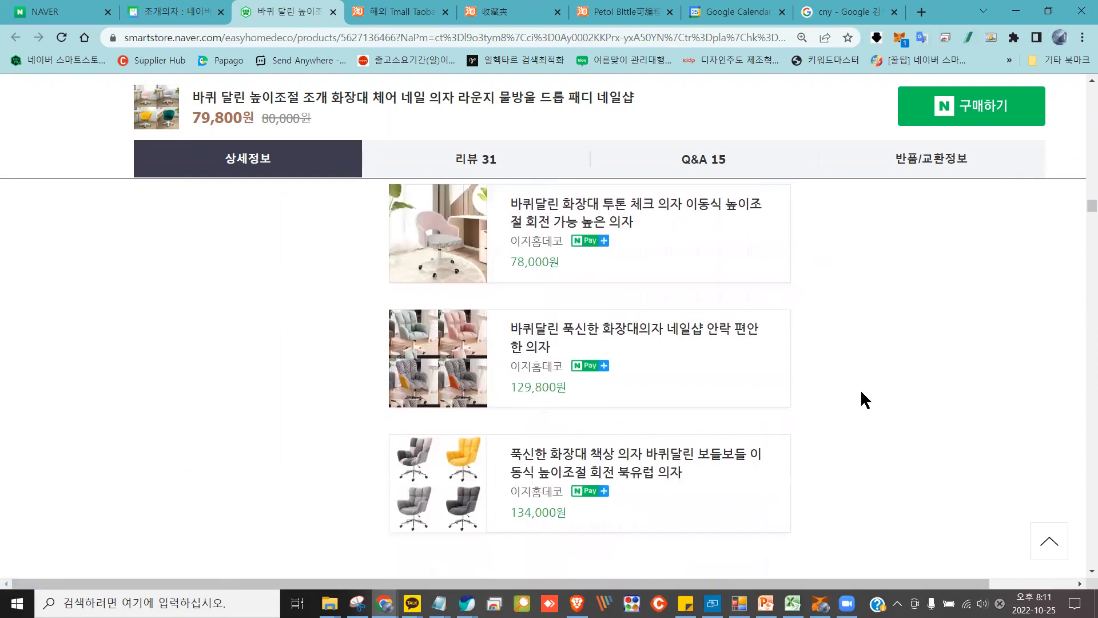
scroll(861, 387, "down", 4)
scroll(862, 387, "down", 2)
scroll(696, 375, "up", 6)
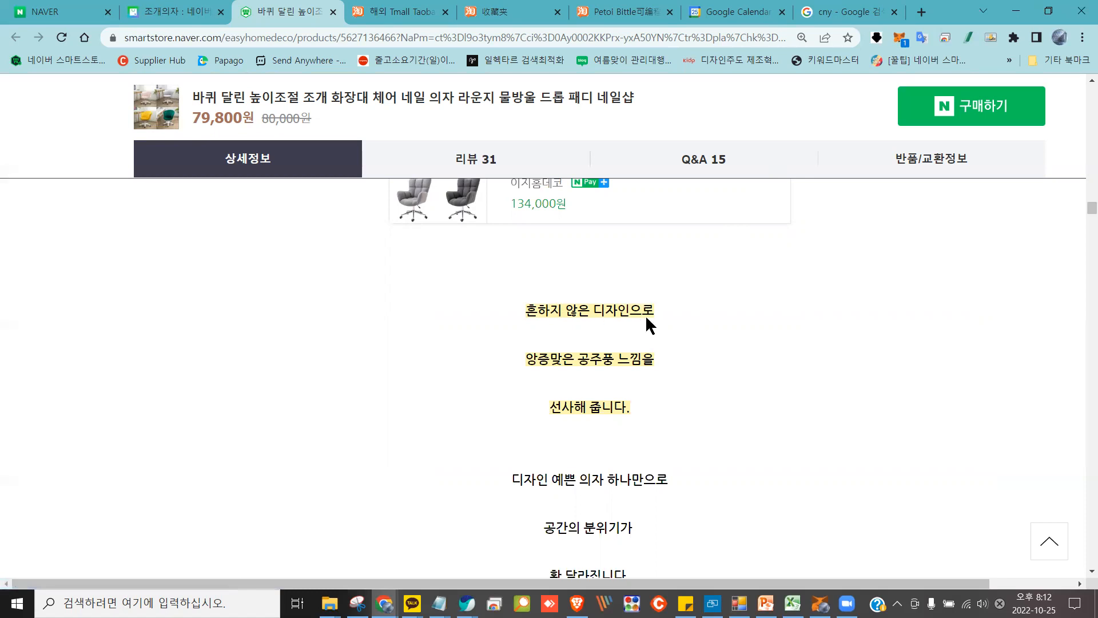
Scroll further down through the listing's 상세정보 detail photos
scroll(642, 319, "down", 10)
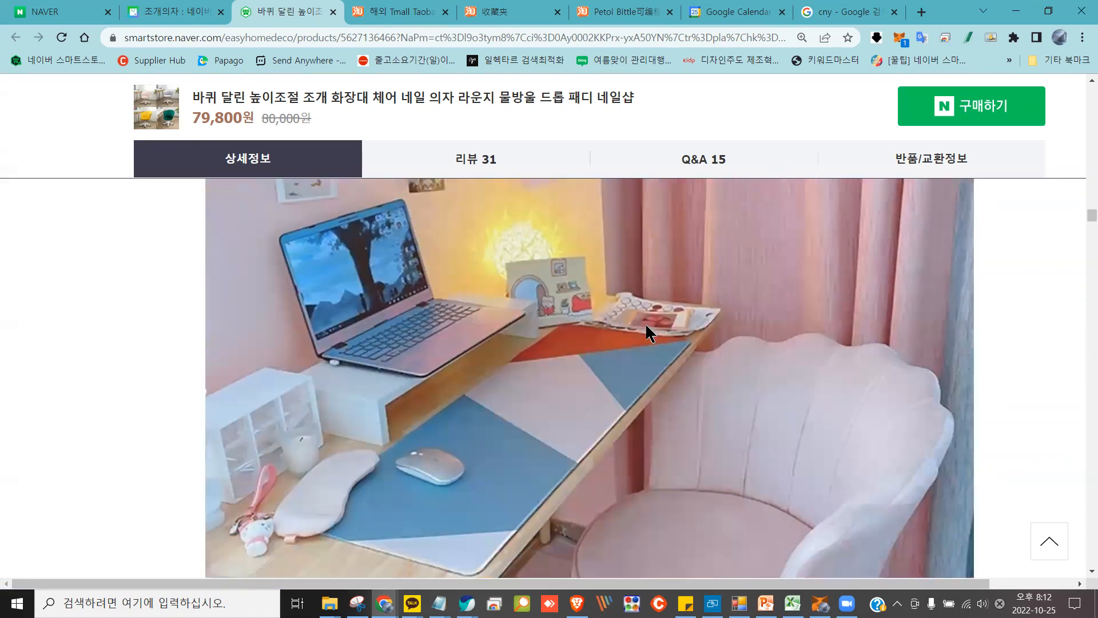
scroll(645, 323, "down", 10)
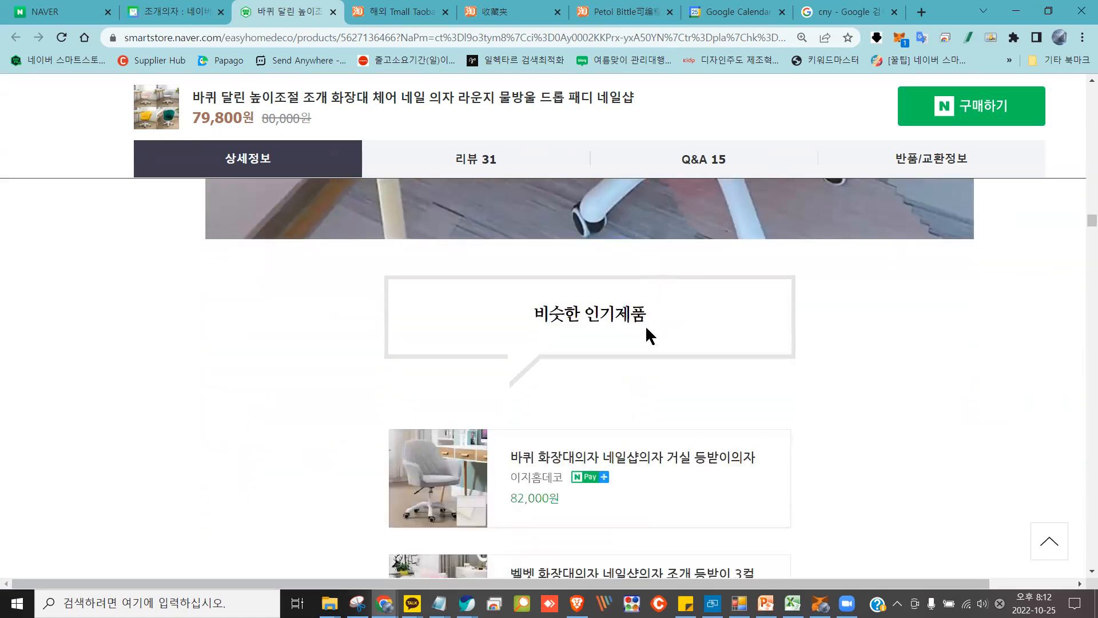
scroll(646, 329, "down", 10)
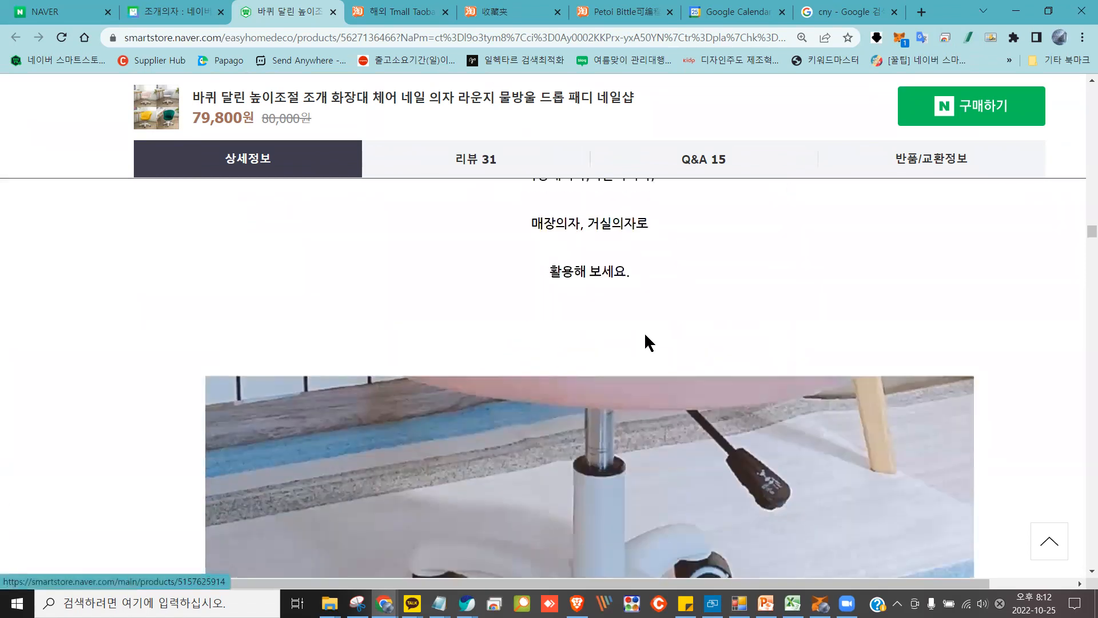
scroll(645, 342, "down", 5)
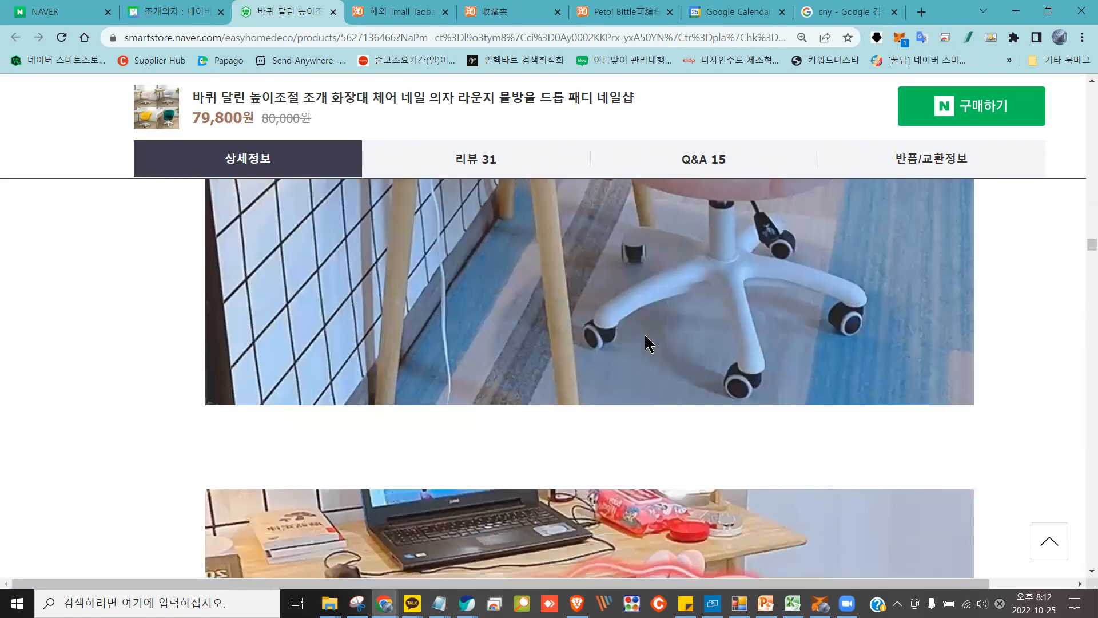
scroll(644, 337, "down", 5)
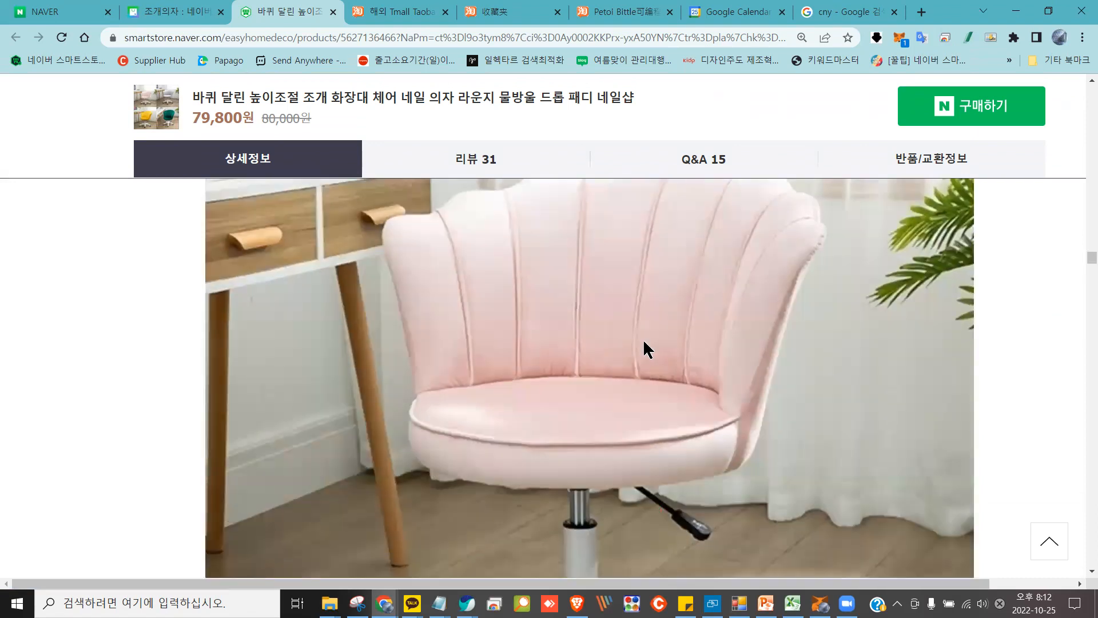
scroll(644, 344, "down", 5)
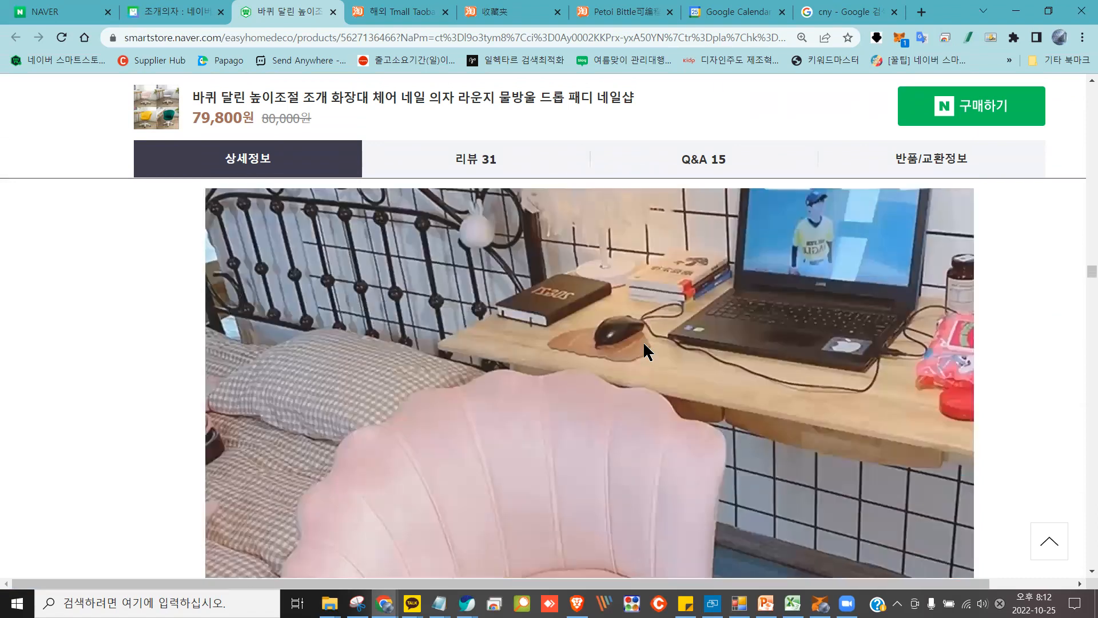
scroll(644, 352, "down", 5)
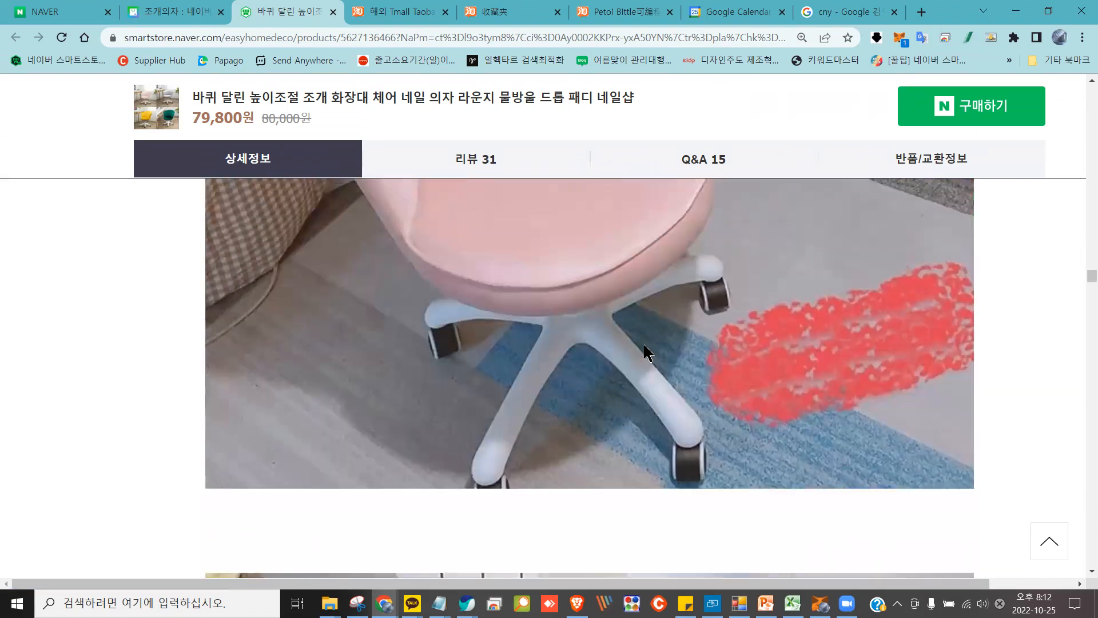
scroll(643, 345, "down", 5)
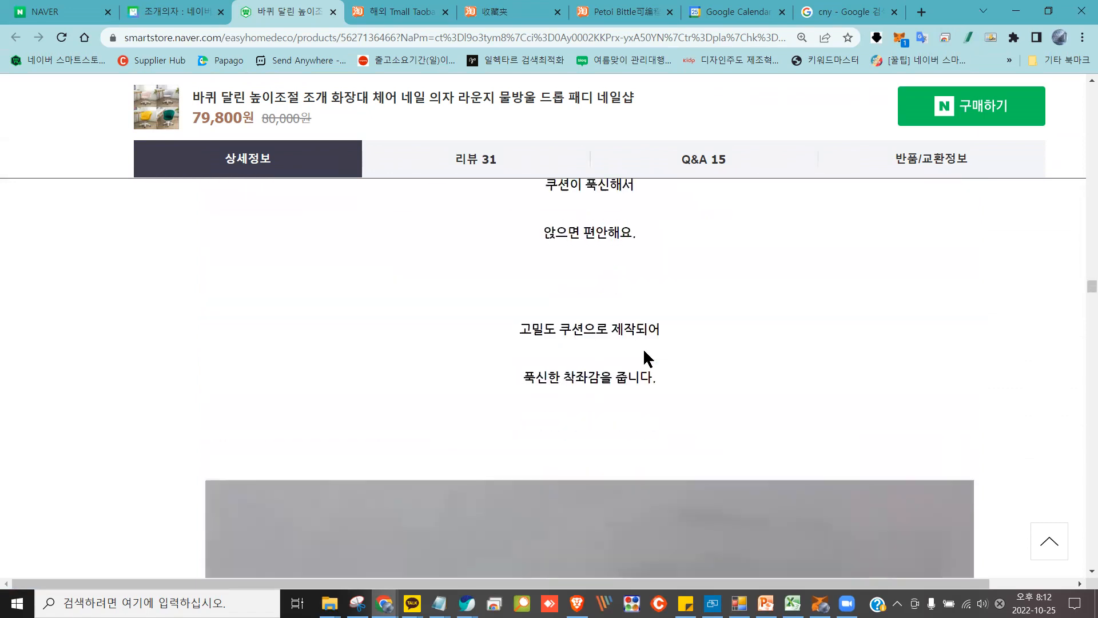
scroll(643, 352, "down", 5)
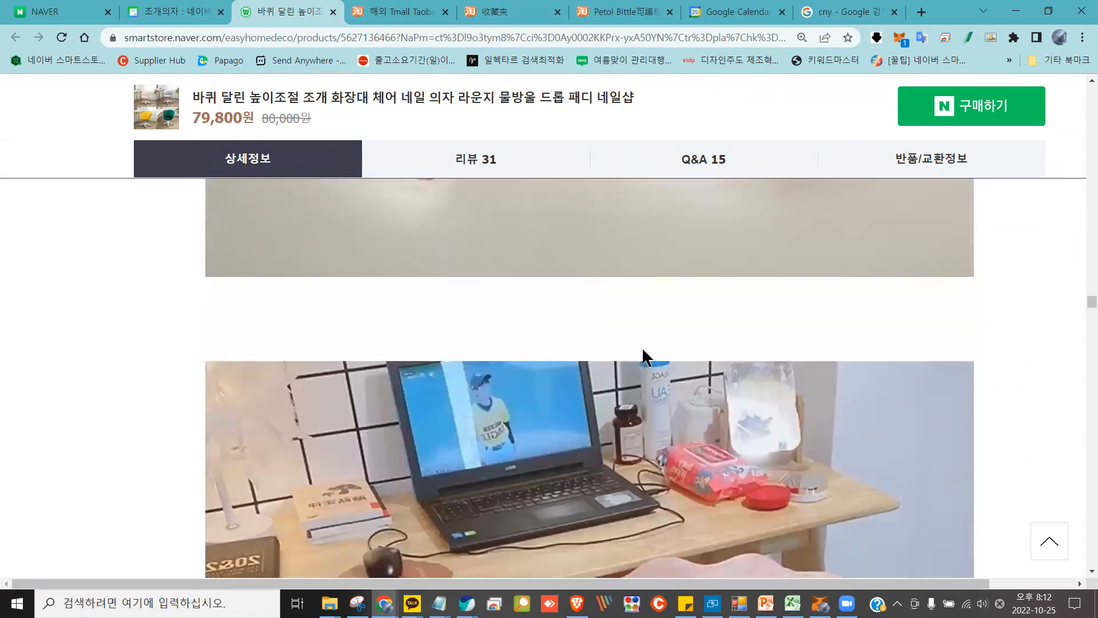
scroll(643, 350, "down", 8)
scroll(643, 350, "up", 9)
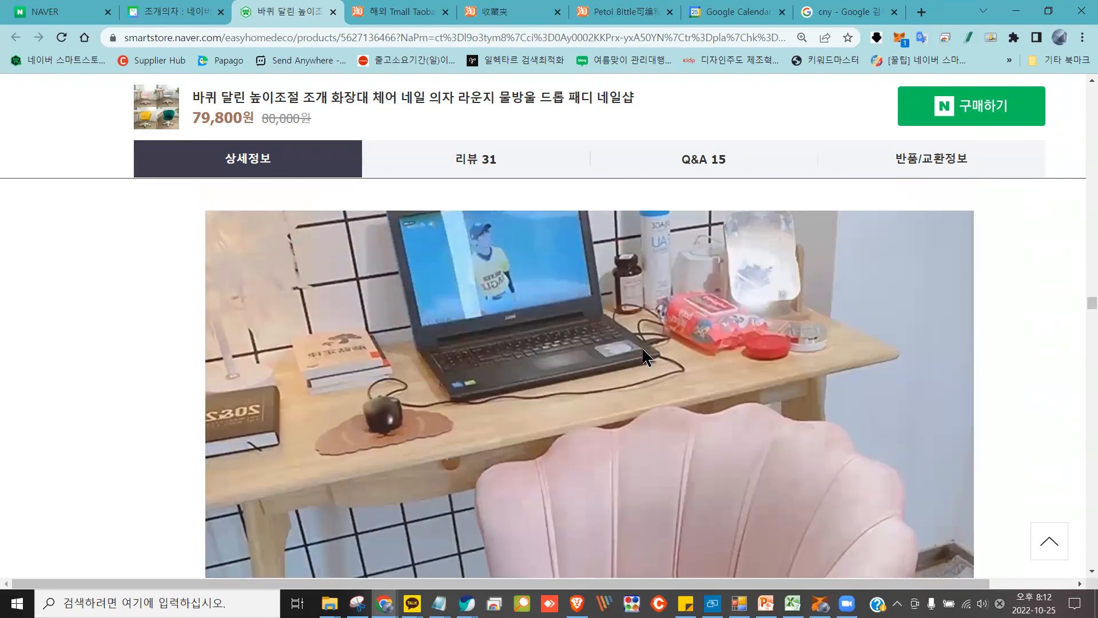
scroll(642, 347, "up", 5)
Point out the Design A and Design B dimension diagrams
mouse_move(649, 347)
left_mouse_down()
mouse_move(449, 392)
mouse_move(689, 340)
left_mouse_up()
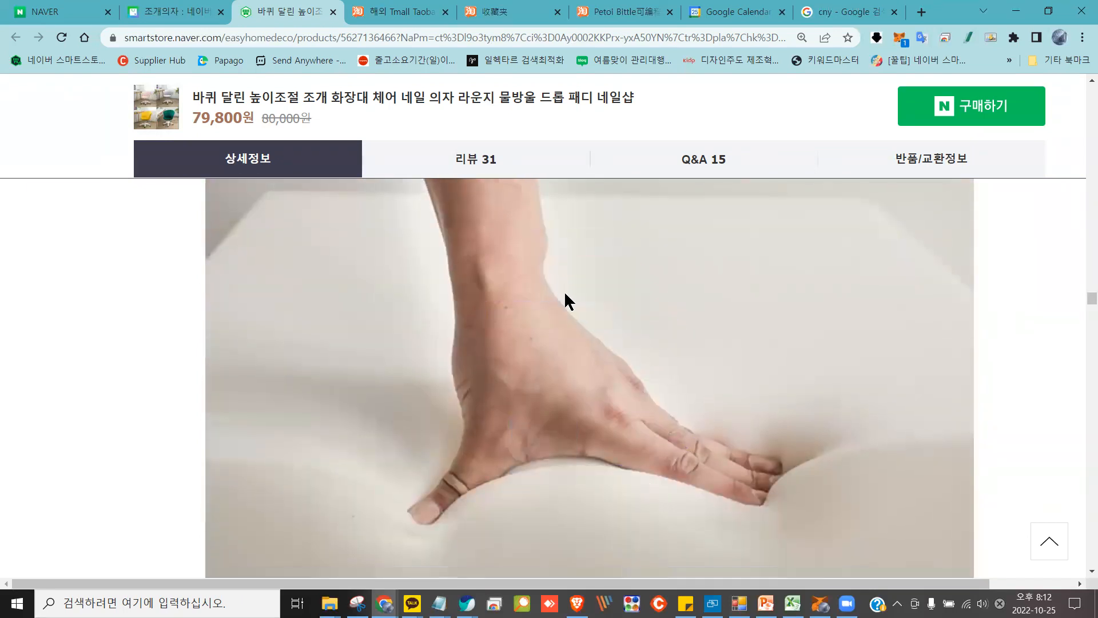
scroll(564, 292, "down", 12)
scroll(569, 302, "down", 15)
scroll(569, 305, "up", 8)
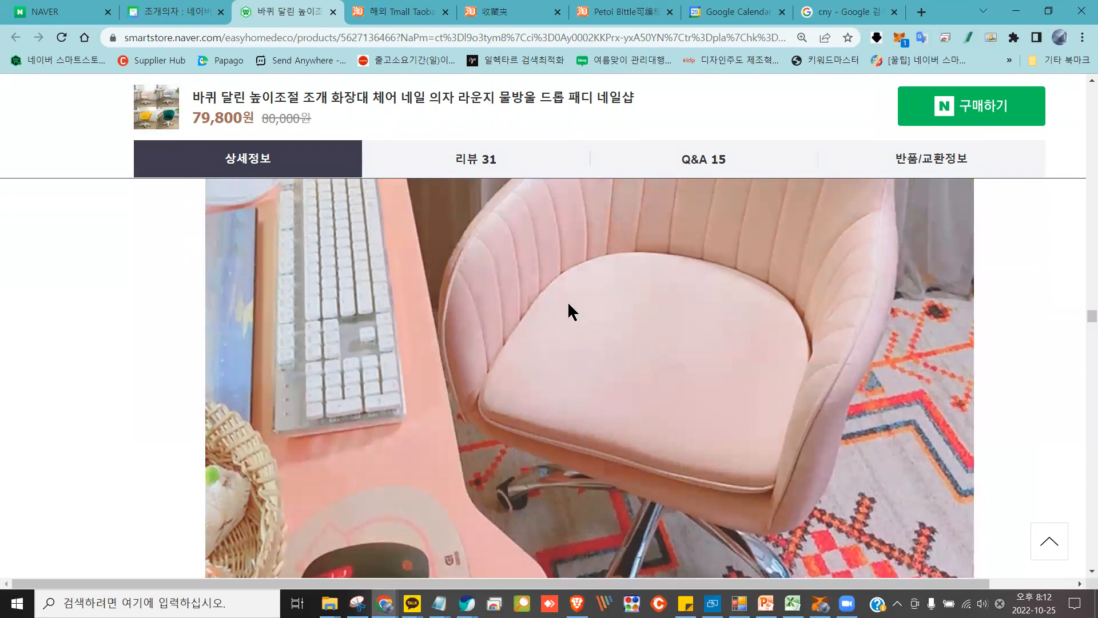
scroll(569, 305, "down", 16)
scroll(570, 307, "down", 3)
scroll(570, 307, "up", 3)
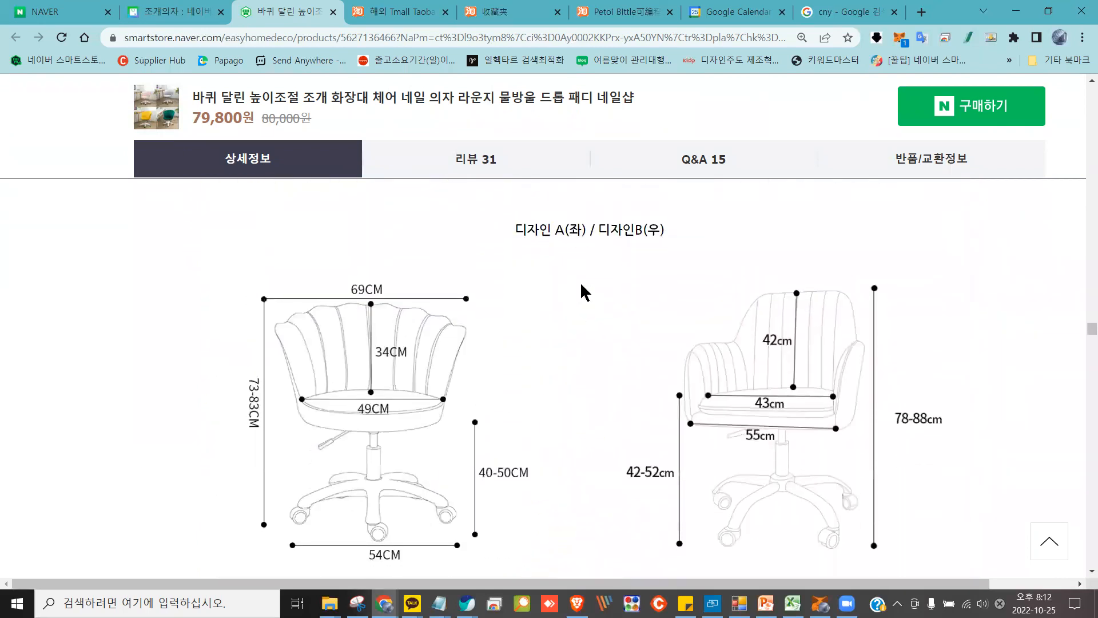
mouse_move(629, 201)
left_mouse_down()
mouse_move(647, 203)
mouse_move(828, 495)
mouse_move(695, 240)
mouse_move(858, 280)
left_mouse_up()
Point out the difference between the two chair bases, reaching the 02.디자인A_그레이 section
scroll(855, 279, "down", 6)
scroll(854, 276, "down", 12)
scroll(800, 266, "up", 2)
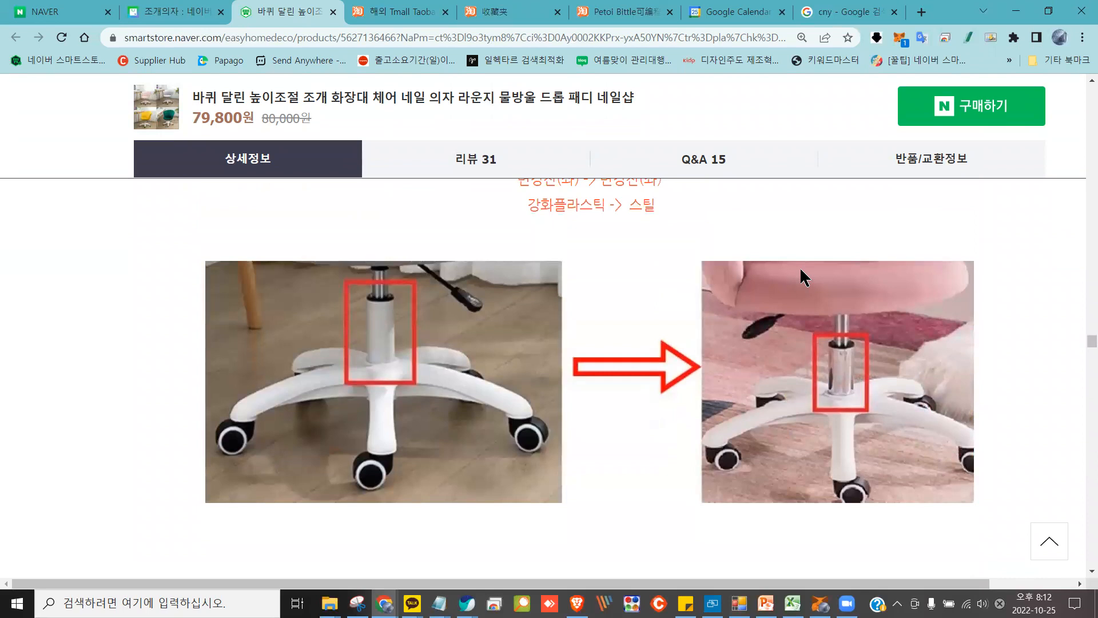
mouse_move(400, 255)
left_mouse_down()
mouse_move(445, 335)
mouse_move(637, 276)
mouse_move(566, 307)
mouse_move(869, 378)
mouse_move(817, 299)
mouse_move(820, 315)
left_mouse_up()
scroll(704, 333, "down", 9)
scroll(705, 344, "down", 12)
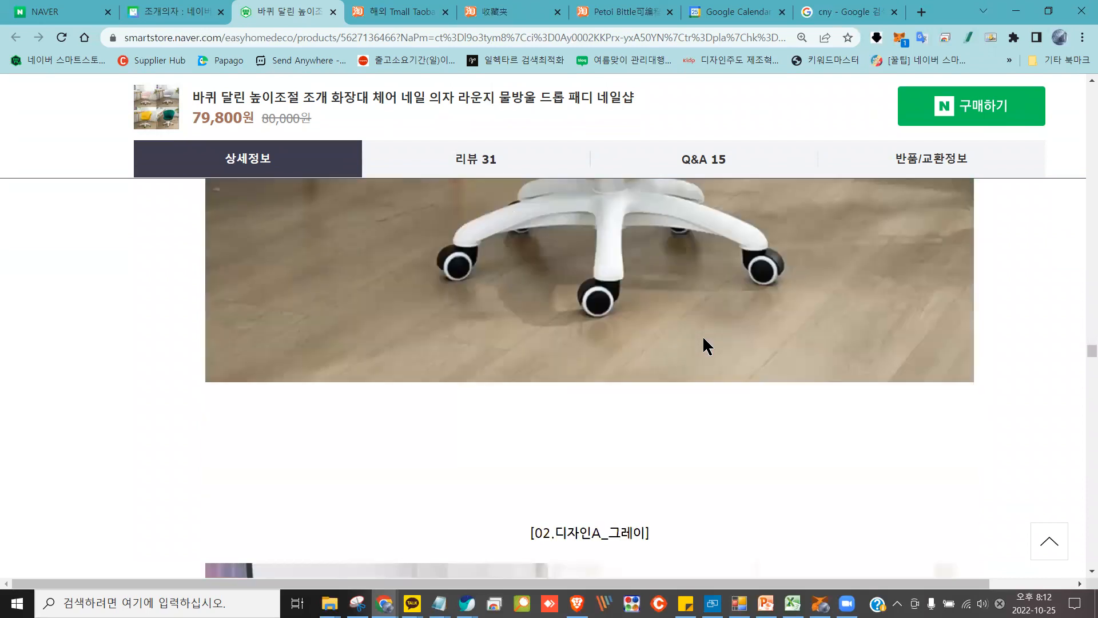
Scroll past the 디자인A/디자인B colour photos to the similar velvet vanity chairs (94,000원, 86,800원)
scroll(700, 342, "down", 15)
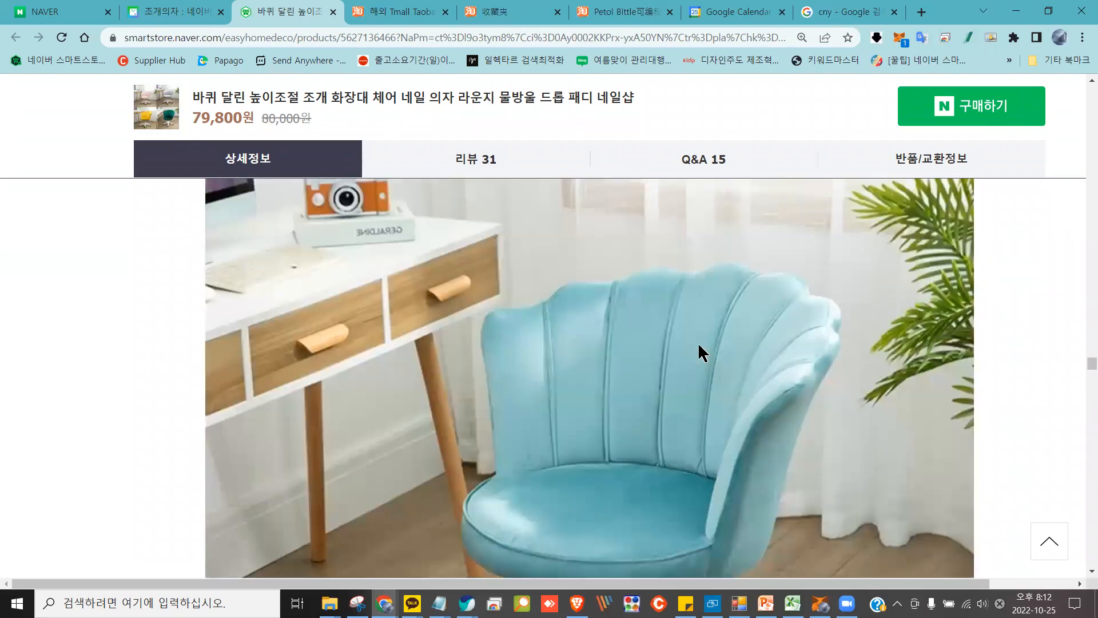
scroll(699, 347, "down", 15)
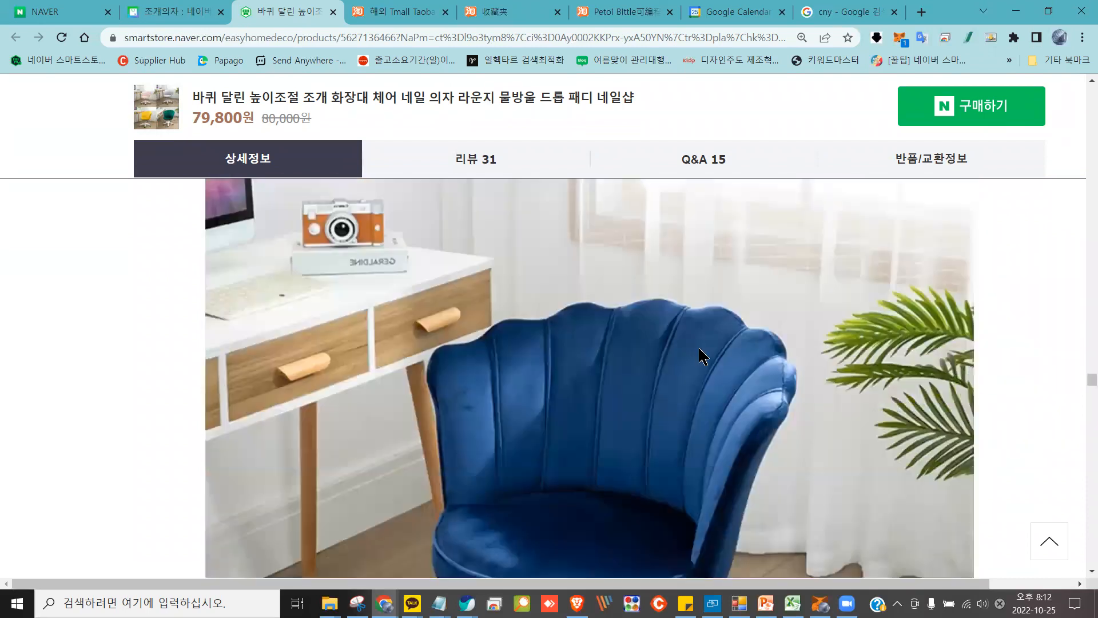
scroll(697, 347, "down", 15)
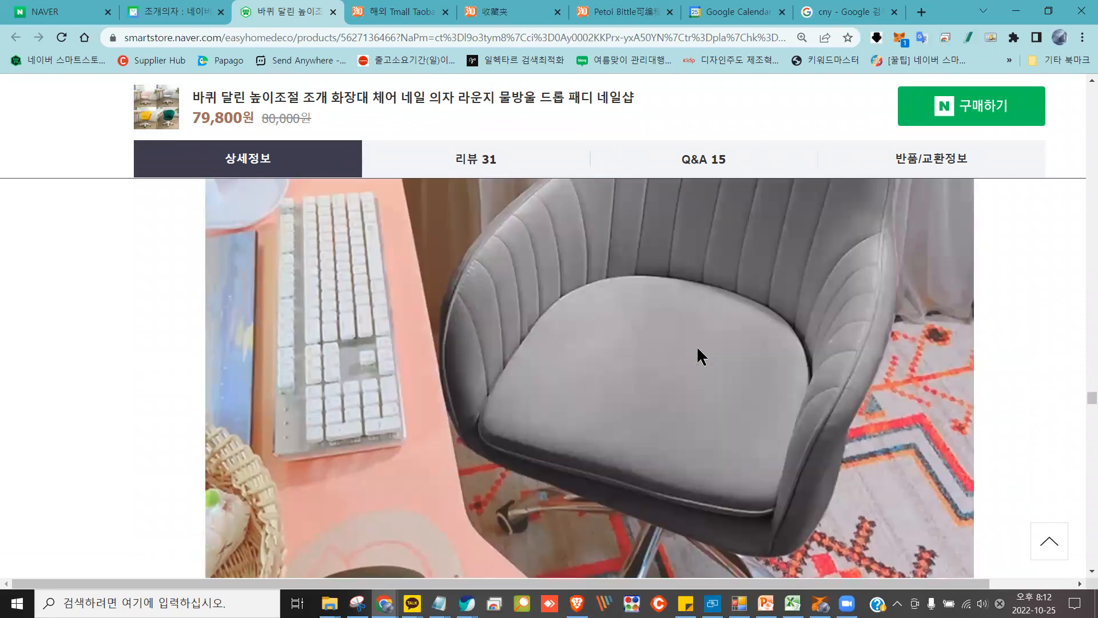
scroll(697, 345, "up", 5)
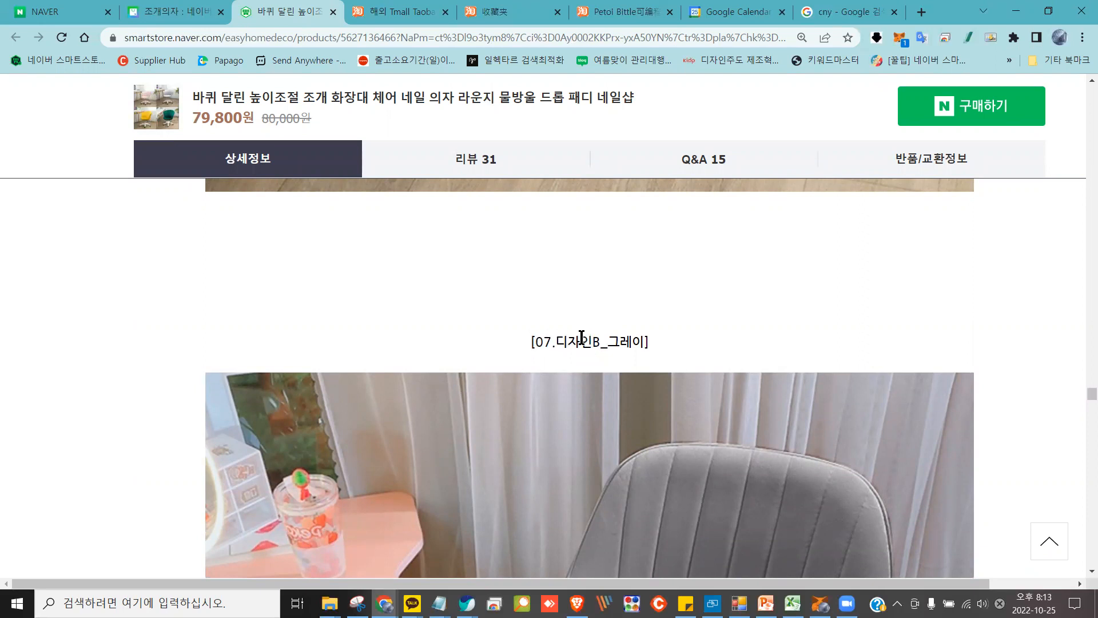
scroll(707, 334, "down", 5)
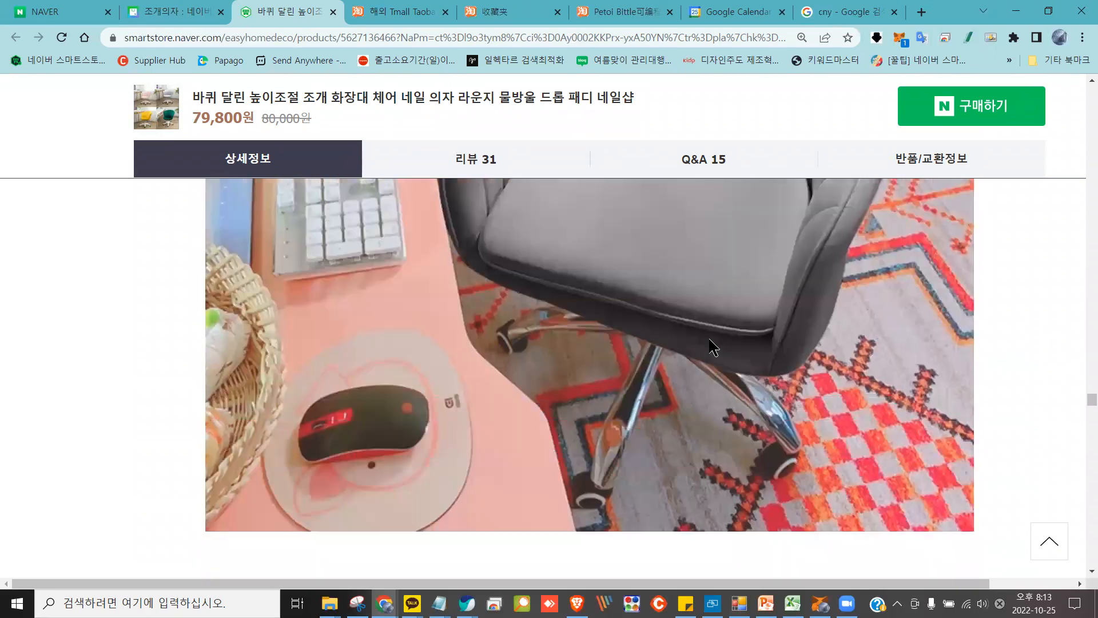
scroll(708, 336, "down", 7)
scroll(708, 338, "up", 5)
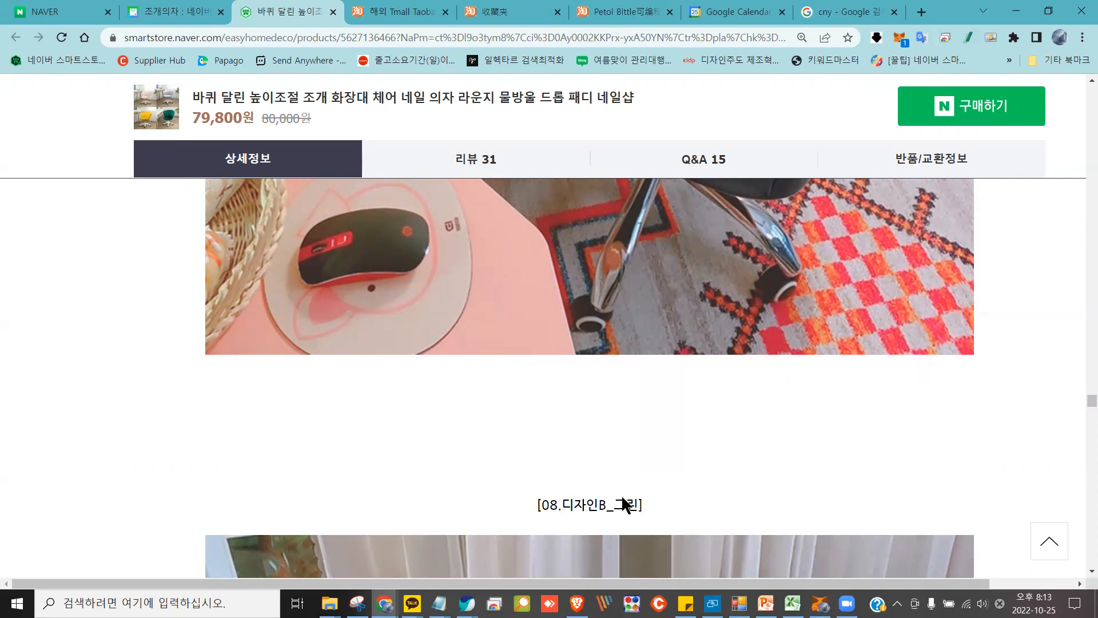
scroll(669, 485, "down", 20)
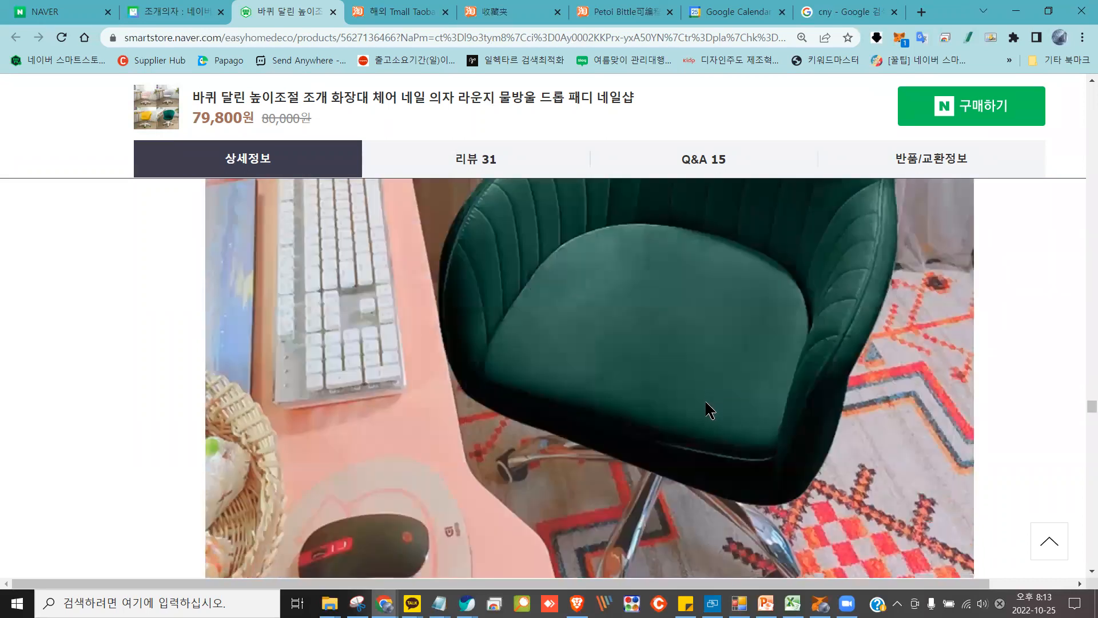
scroll(707, 403, "down", 20)
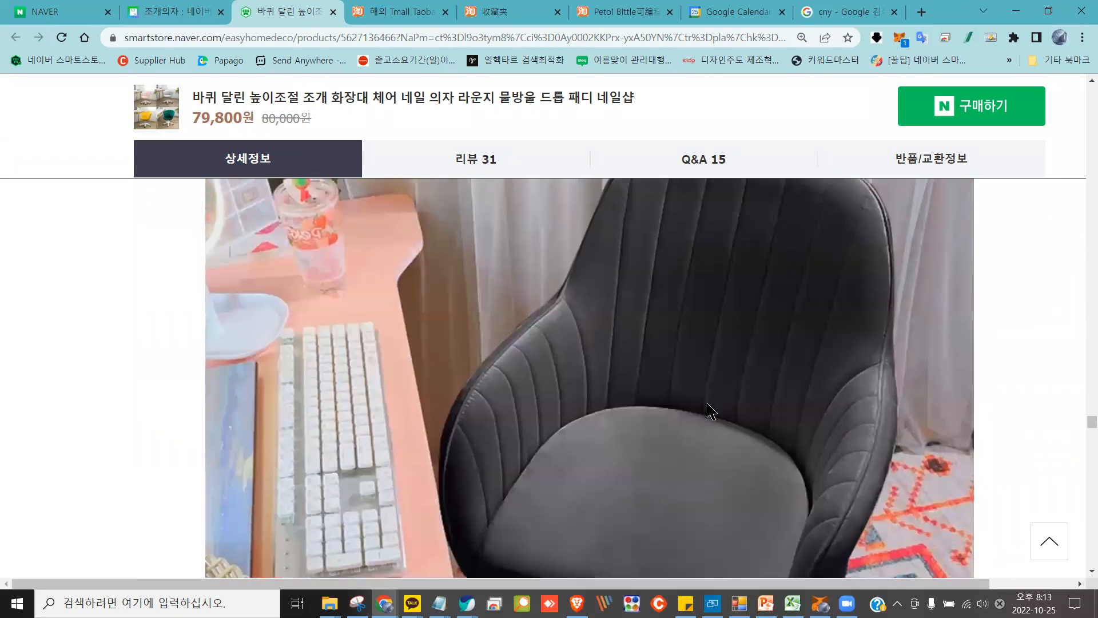
scroll(704, 405, "down", 20)
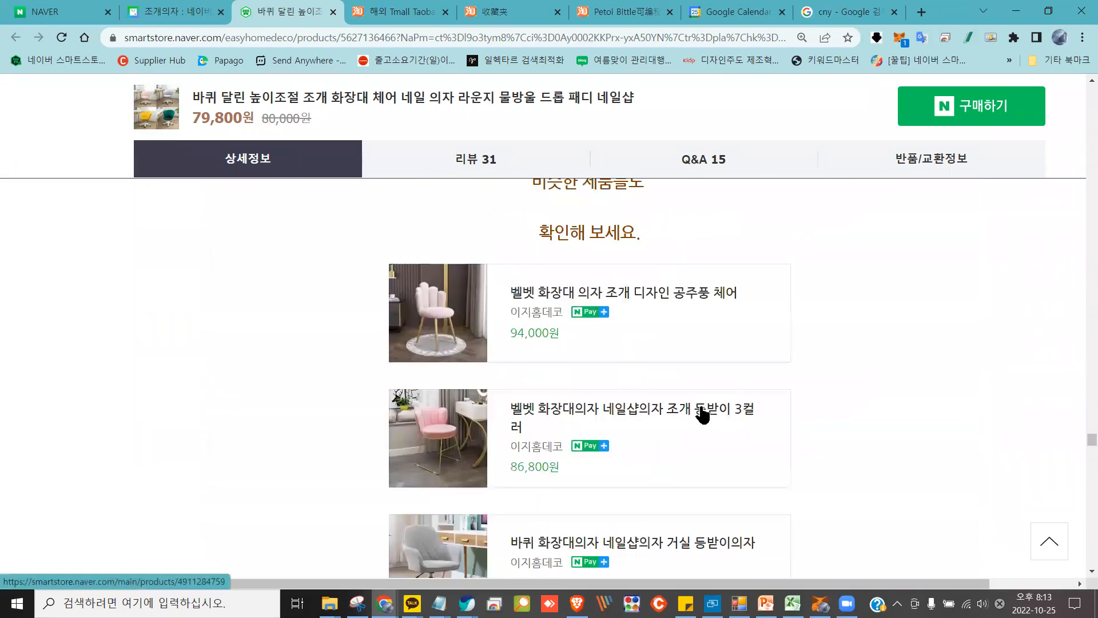
scroll(702, 406, "down", 20)
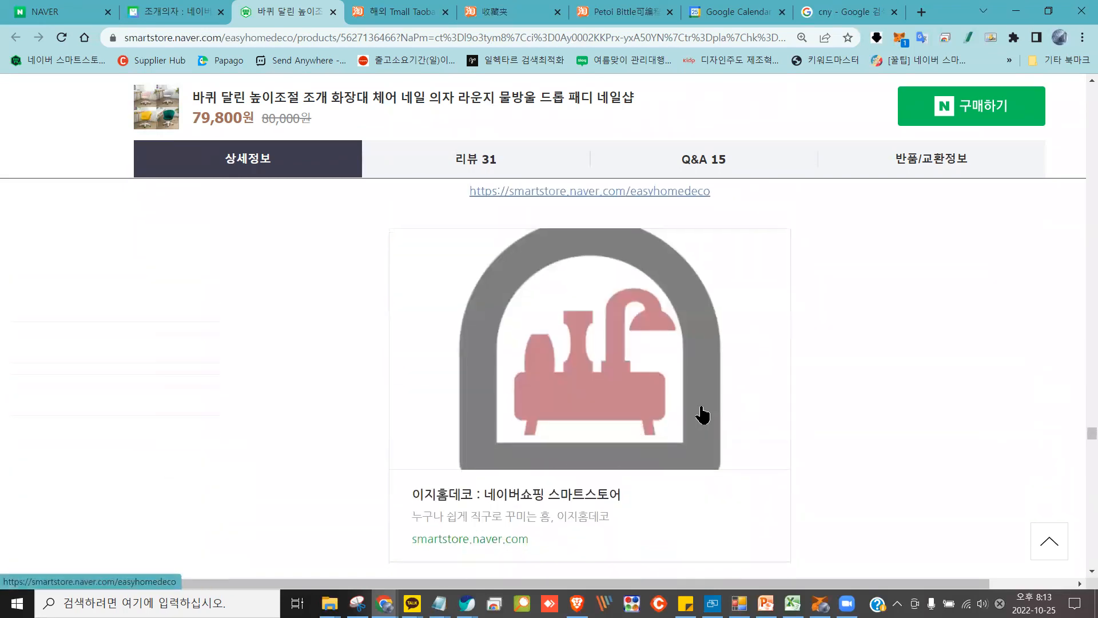
scroll(703, 415, "down", 15)
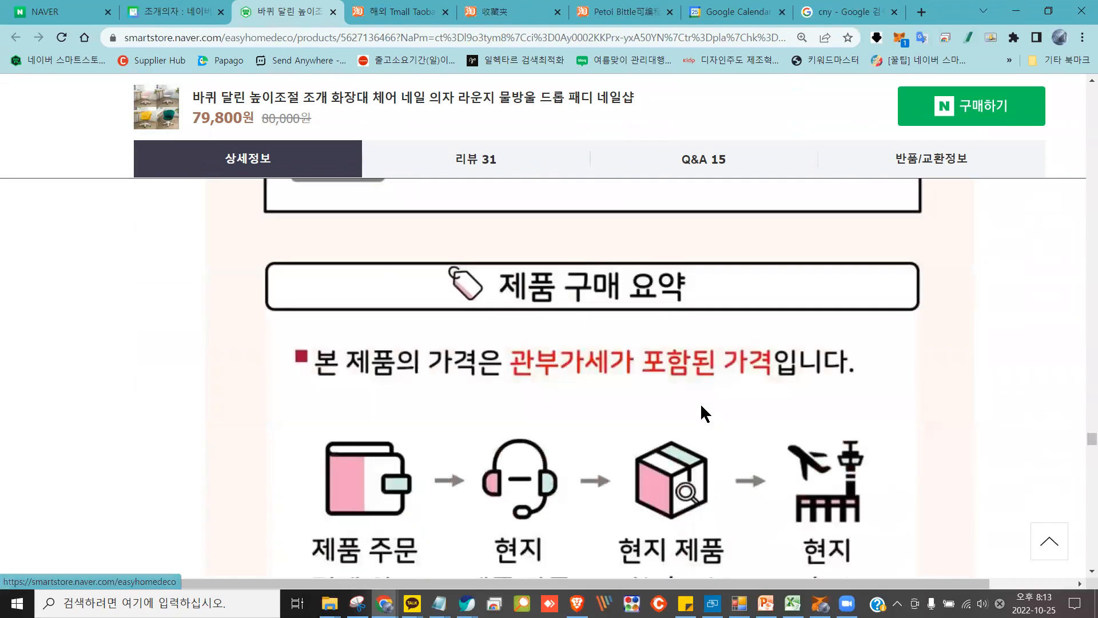
scroll(701, 403, "down", 1)
right_click(421, 380)
mouse_move(305, 410)
left_mouse_down()
mouse_move(438, 339)
mouse_move(606, 401)
left_mouse_up()
mouse_move(631, 558)
left_mouse_down()
mouse_move(738, 468)
mouse_move(803, 326)
mouse_move(885, 454)
left_mouse_up()
scroll(853, 473, "down", 4)
mouse_move(881, 545)
left_mouse_down()
mouse_move(775, 328)
mouse_move(603, 343)
mouse_move(658, 312)
mouse_move(537, 309)
mouse_move(591, 424)
mouse_move(296, 430)
left_mouse_up()
scroll(296, 430, "down", 7)
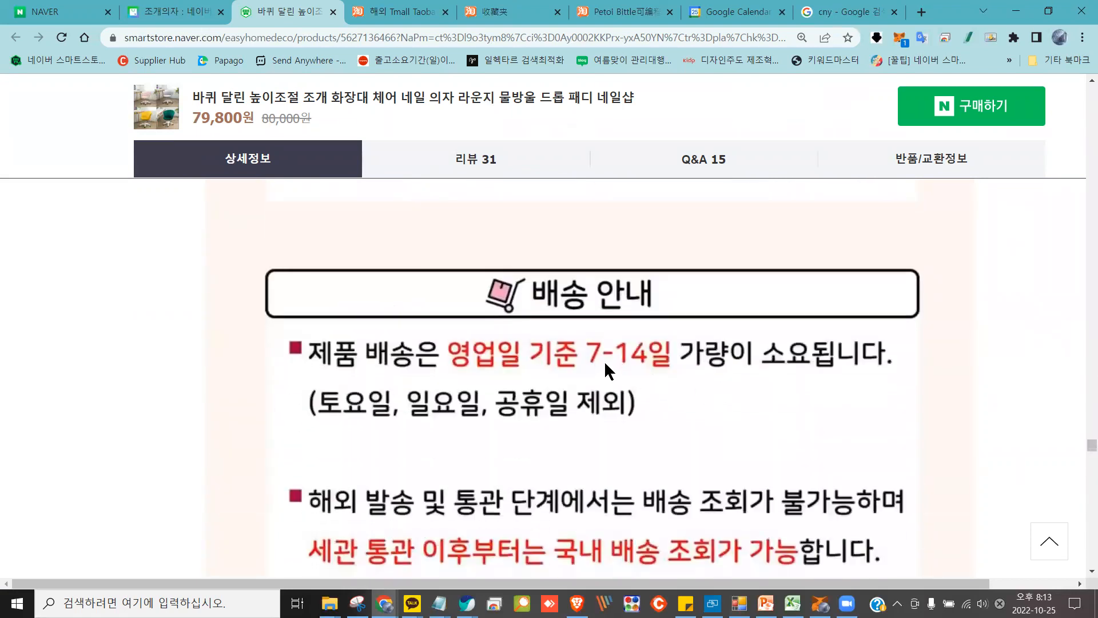
mouse_move(613, 318)
left_mouse_down()
mouse_move(453, 401)
mouse_move(653, 340)
mouse_move(317, 332)
mouse_move(500, 452)
mouse_move(635, 399)
left_mouse_up()
scroll(999, 411, "down", 4)
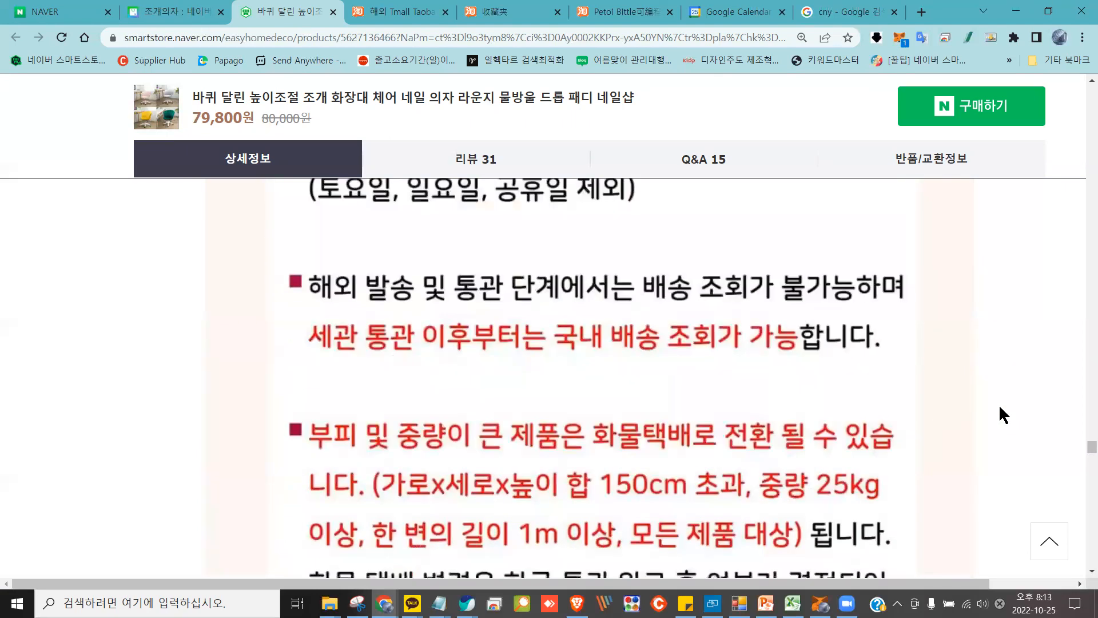
scroll(999, 404, "down", 2)
left_click_drag(317, 300, 727, 322)
mouse_move(875, 312)
left_mouse_down()
mouse_move(862, 355)
mouse_move(387, 352)
mouse_move(320, 406)
mouse_move(544, 426)
mouse_move(853, 408)
mouse_move(740, 465)
mouse_move(323, 465)
mouse_move(313, 514)
mouse_move(597, 492)
mouse_move(896, 501)
left_mouse_up()
scroll(379, 468, "down", 2)
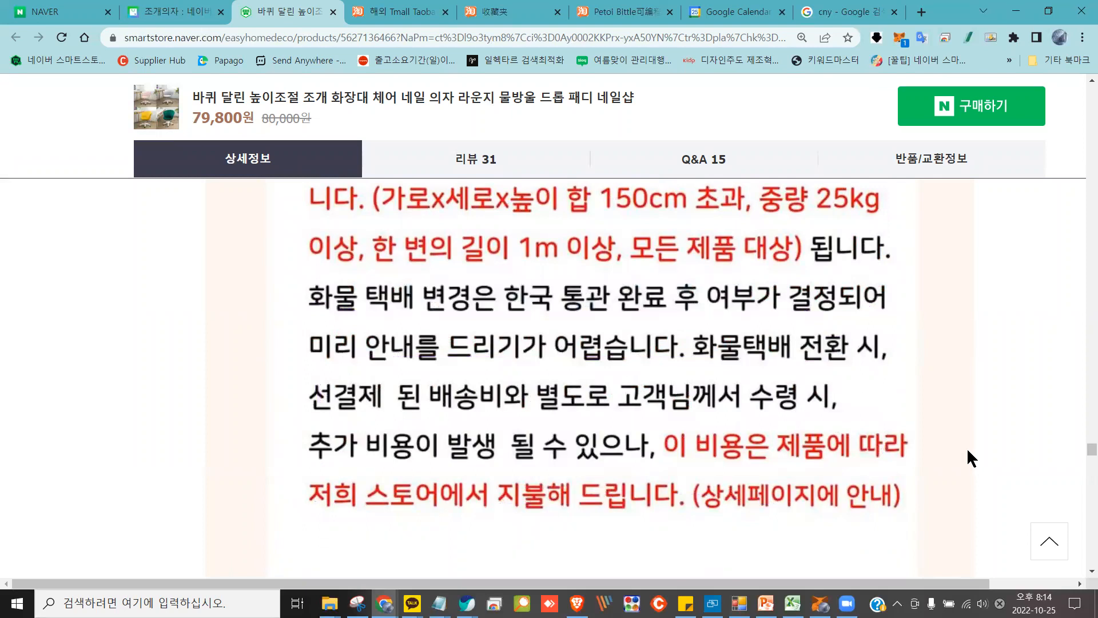
scroll(972, 426, "down", 6)
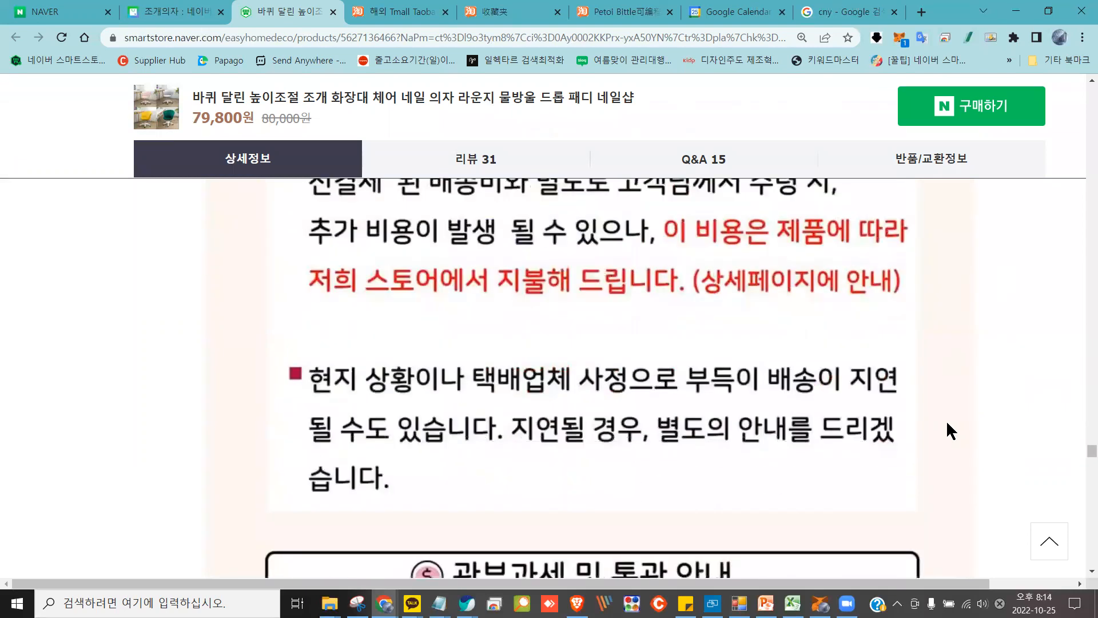
scroll(948, 423, "down", 4)
left_click_drag(313, 300, 618, 311)
mouse_move(865, 302)
left_mouse_down()
mouse_move(733, 357)
mouse_move(483, 349)
left_mouse_up()
mouse_move(353, 350)
left_mouse_down()
mouse_move(281, 386)
mouse_move(437, 411)
mouse_move(639, 401)
left_mouse_up()
mouse_move(851, 412)
left_mouse_down()
mouse_move(840, 458)
mouse_move(385, 450)
left_mouse_up()
mouse_move(272, 476)
left_mouse_down()
mouse_move(445, 505)
mouse_move(754, 506)
mouse_move(864, 491)
left_mouse_up()
scroll(921, 388, "down", 5)
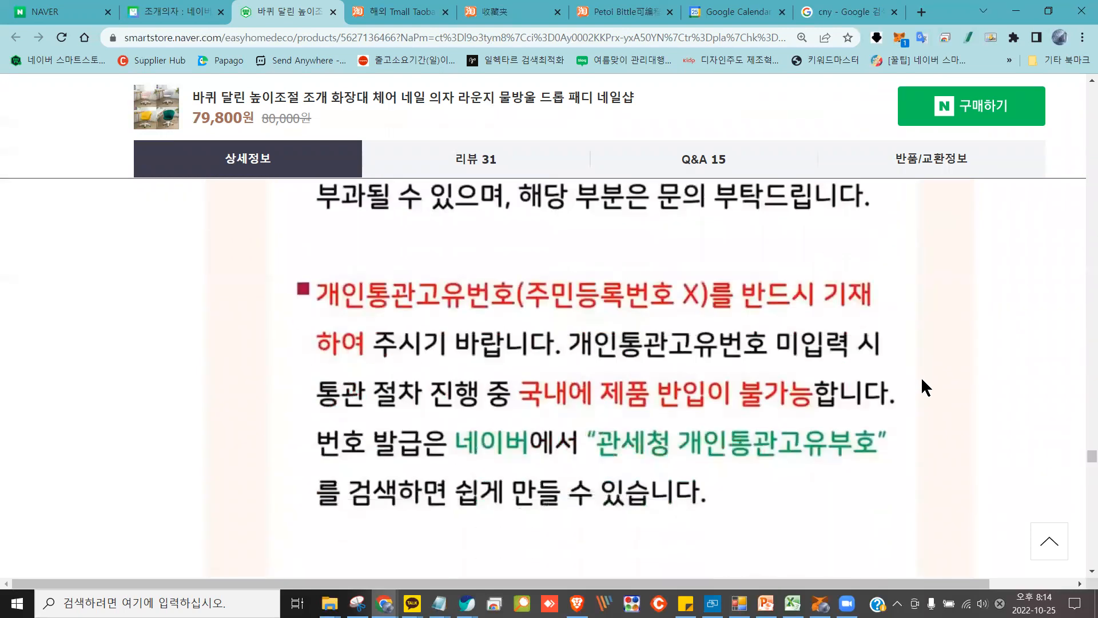
mouse_move(379, 334)
left_mouse_down()
mouse_move(314, 318)
mouse_move(711, 313)
mouse_move(891, 328)
mouse_move(595, 371)
mouse_move(283, 370)
mouse_move(347, 408)
mouse_move(842, 423)
mouse_move(627, 461)
mouse_move(371, 467)
left_mouse_up()
left_click_drag(285, 503, 761, 506)
mouse_move(856, 400)
left_mouse_down()
mouse_move(853, 482)
mouse_move(894, 390)
mouse_move(846, 419)
mouse_move(905, 419)
mouse_move(1005, 450)
mouse_move(1063, 447)
mouse_move(1054, 433)
left_mouse_up()
scroll(999, 423, "up", 3)
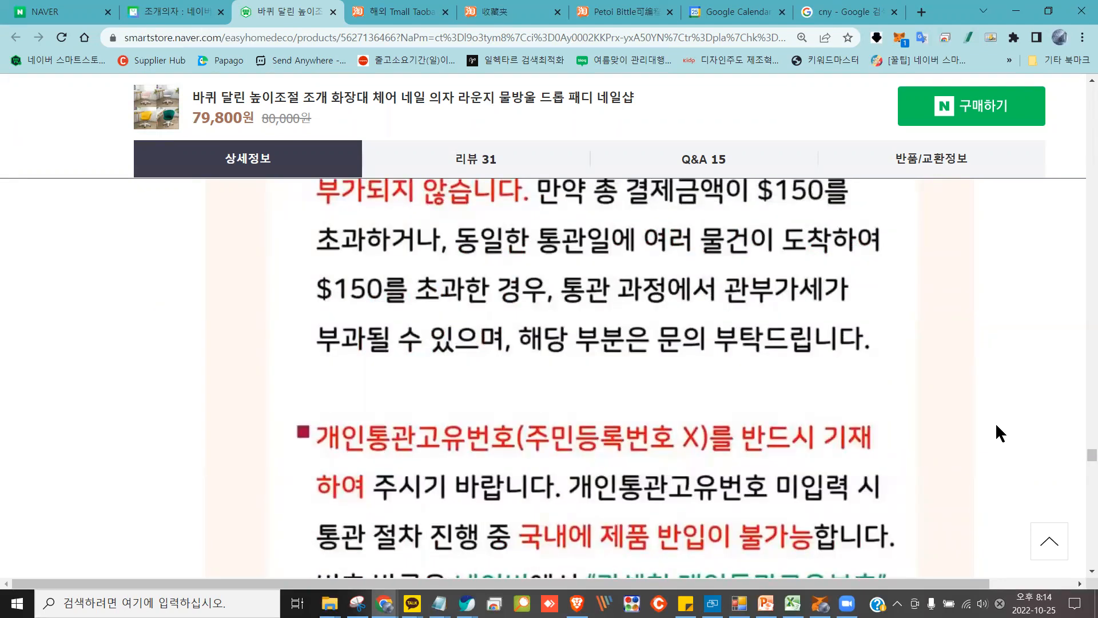
scroll(996, 426, "down", 10)
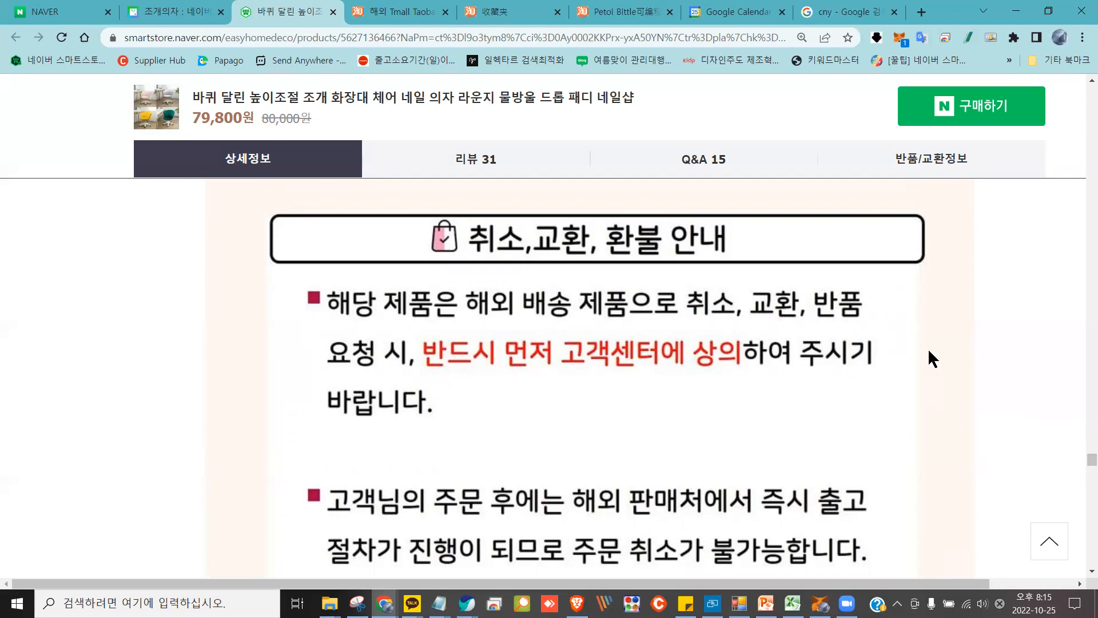
scroll(929, 348, "down", 6)
scroll(938, 363, "down", 2)
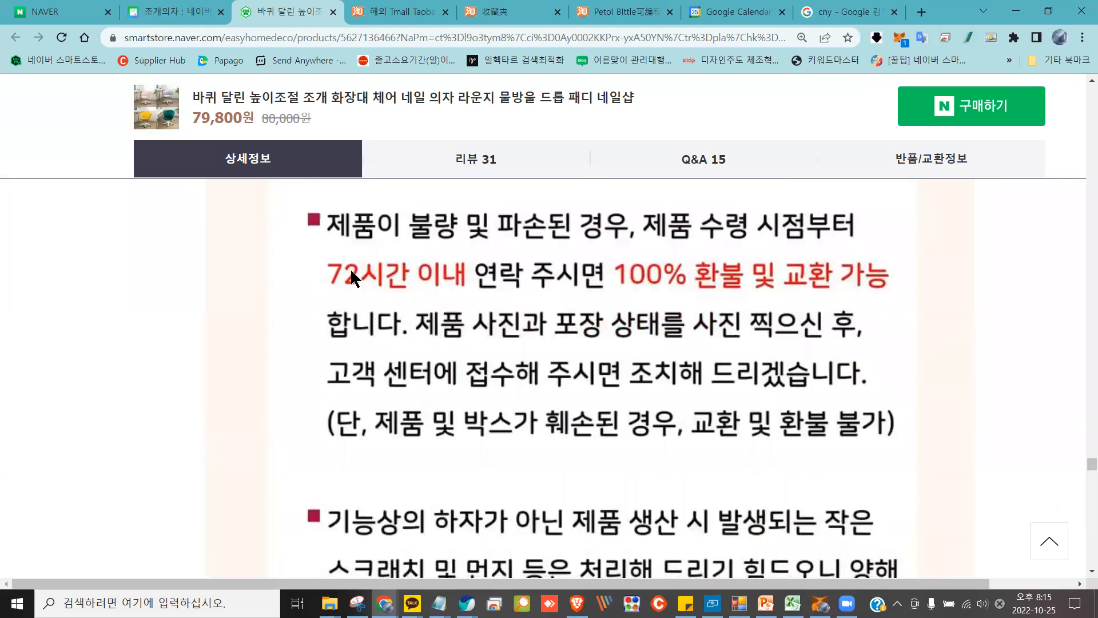
mouse_move(416, 246)
left_mouse_down()
mouse_move(876, 243)
mouse_move(901, 303)
mouse_move(363, 299)
mouse_move(364, 235)
mouse_move(430, 238)
mouse_move(495, 330)
mouse_move(870, 336)
mouse_move(853, 380)
mouse_move(364, 389)
mouse_move(566, 482)
mouse_move(914, 430)
mouse_move(922, 384)
left_mouse_up()
scroll(923, 383, "down", 5)
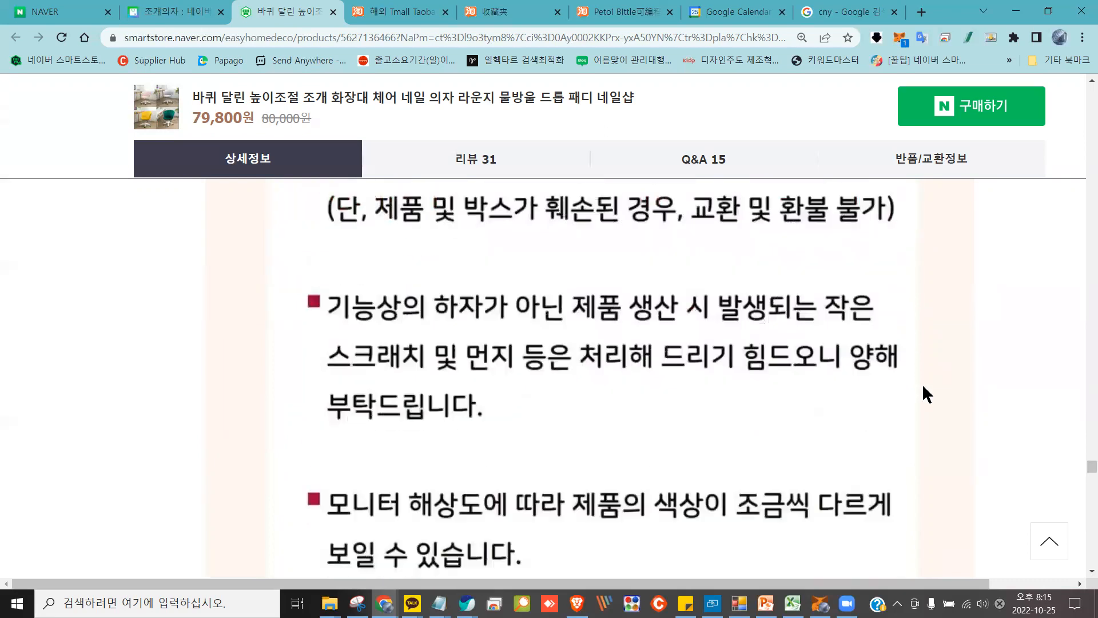
mouse_move(322, 259)
left_mouse_down()
mouse_move(894, 270)
mouse_move(448, 319)
left_mouse_up()
scroll(449, 320, "down", 4)
mouse_move(324, 241)
left_mouse_down()
mouse_move(862, 245)
mouse_move(551, 300)
mouse_move(301, 309)
left_mouse_up()
scroll(301, 310, "down", 4)
scroll(300, 310, "down", 6)
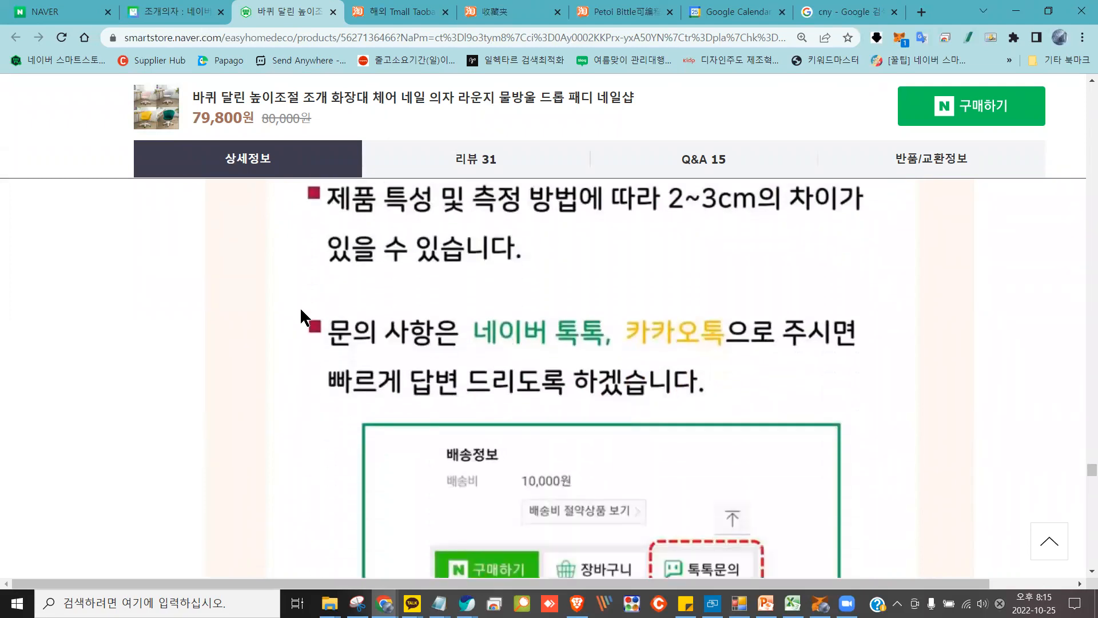
mouse_move(721, 274)
left_mouse_down()
mouse_move(633, 330)
mouse_move(667, 266)
mouse_move(695, 363)
left_mouse_up()
scroll(598, 351, "down", 3)
scroll(611, 343, "down", 3)
scroll(612, 340, "up", 3)
mouse_move(626, 211)
left_mouse_down()
mouse_move(445, 221)
mouse_move(772, 280)
mouse_move(622, 211)
left_mouse_up()
mouse_move(611, 306)
left_mouse_down()
mouse_move(628, 254)
mouse_move(613, 309)
left_mouse_up()
mouse_move(690, 311)
left_mouse_down()
mouse_move(834, 423)
mouse_move(374, 446)
mouse_move(474, 331)
mouse_move(604, 331)
left_mouse_up()
scroll(606, 333, "down", 10)
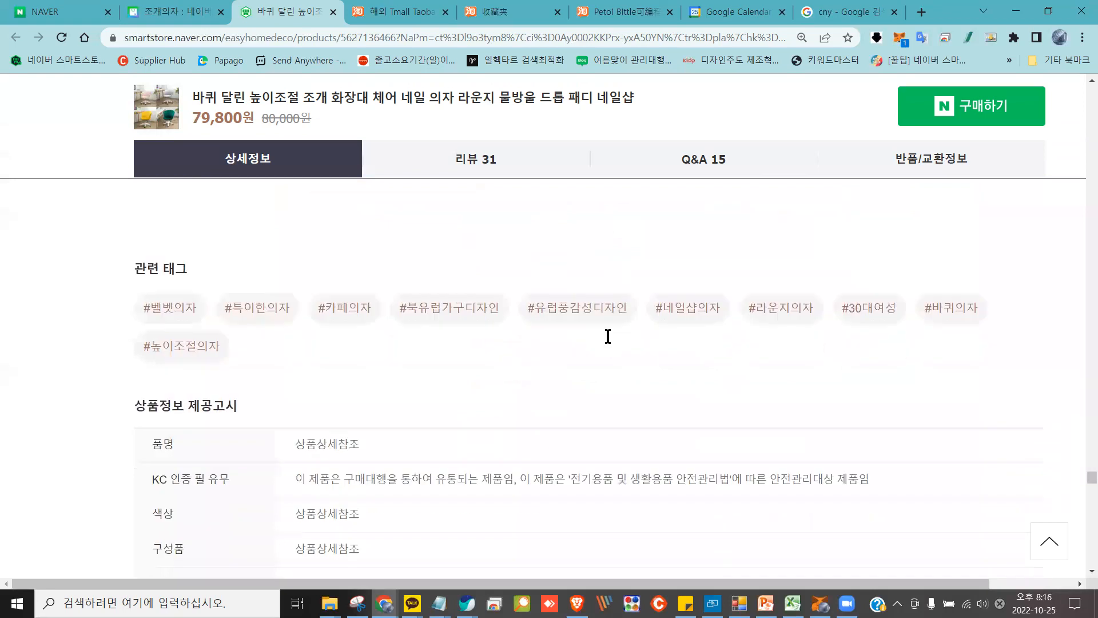
scroll(225, 372, "up", 5)
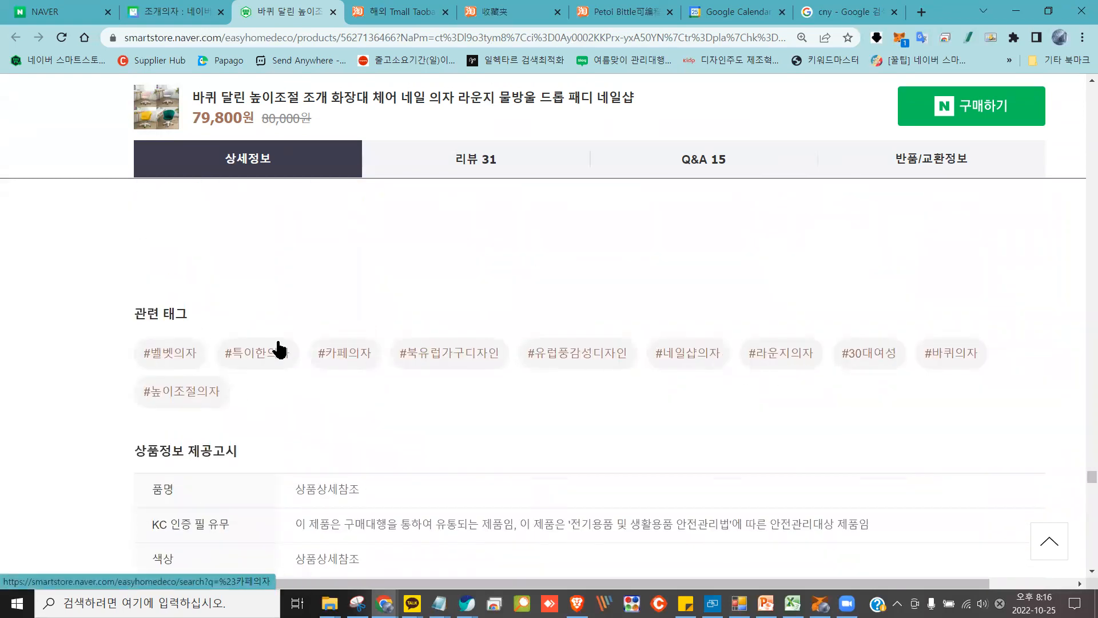
scroll(458, 404, "down", 15)
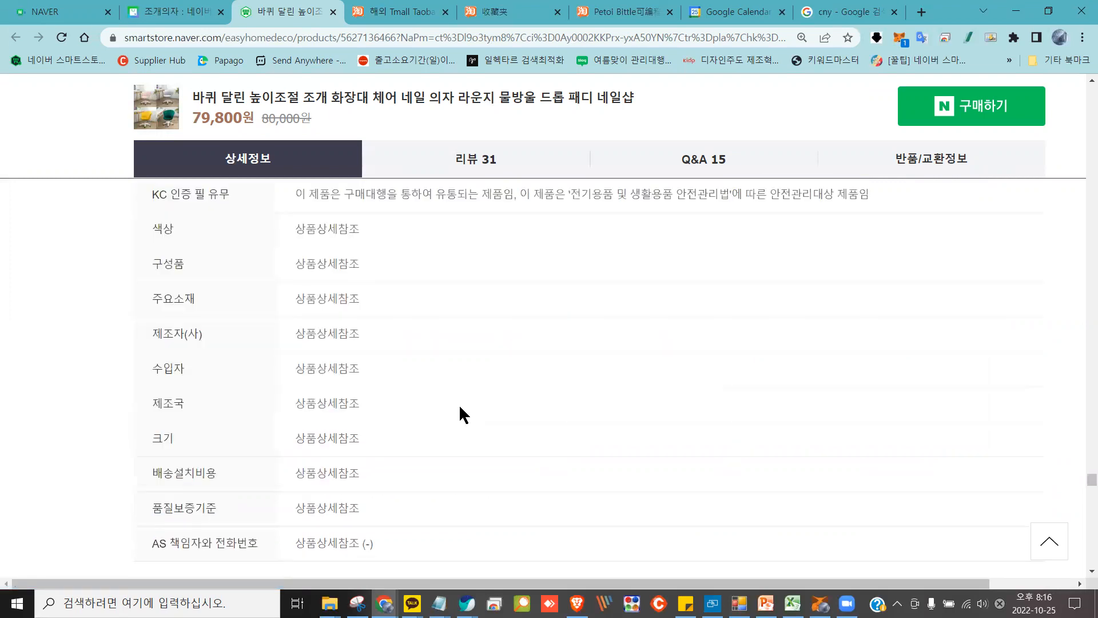
scroll(458, 404, "down", 20)
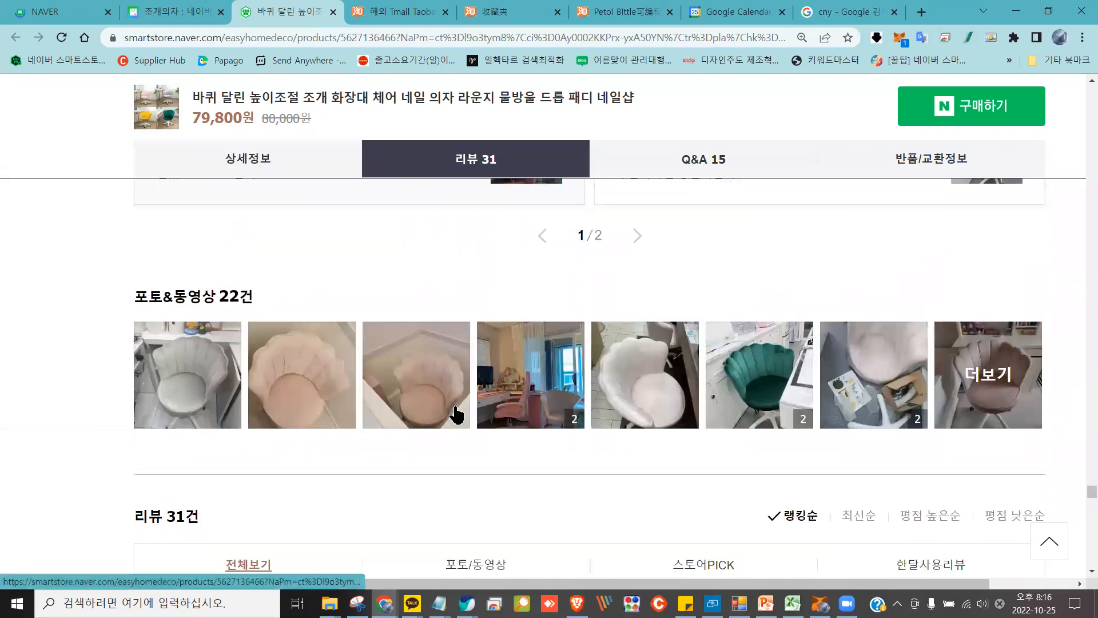
Scroll through the first page of the chair's reviews and move to review page 2
scroll(453, 407, "down", 9)
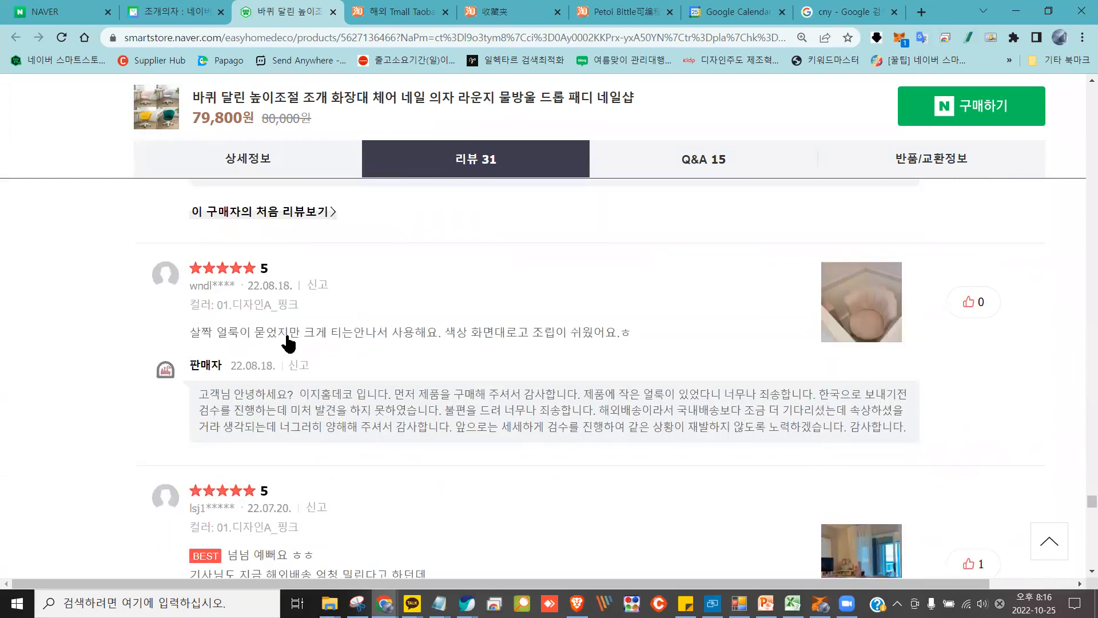
scroll(501, 339, "down", 10)
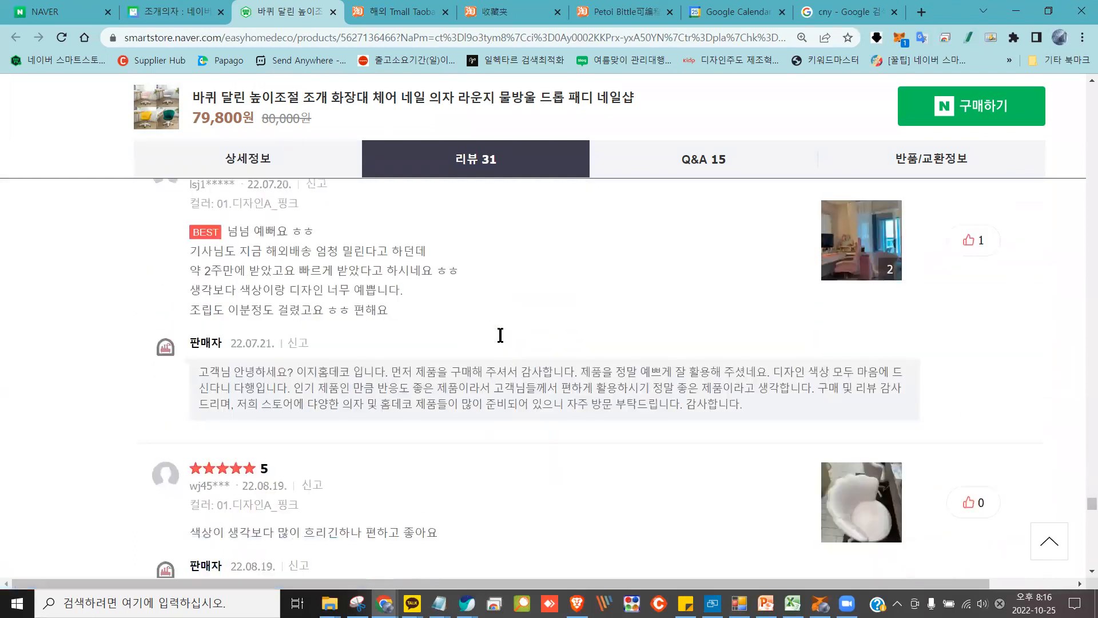
scroll(496, 335, "down", 15)
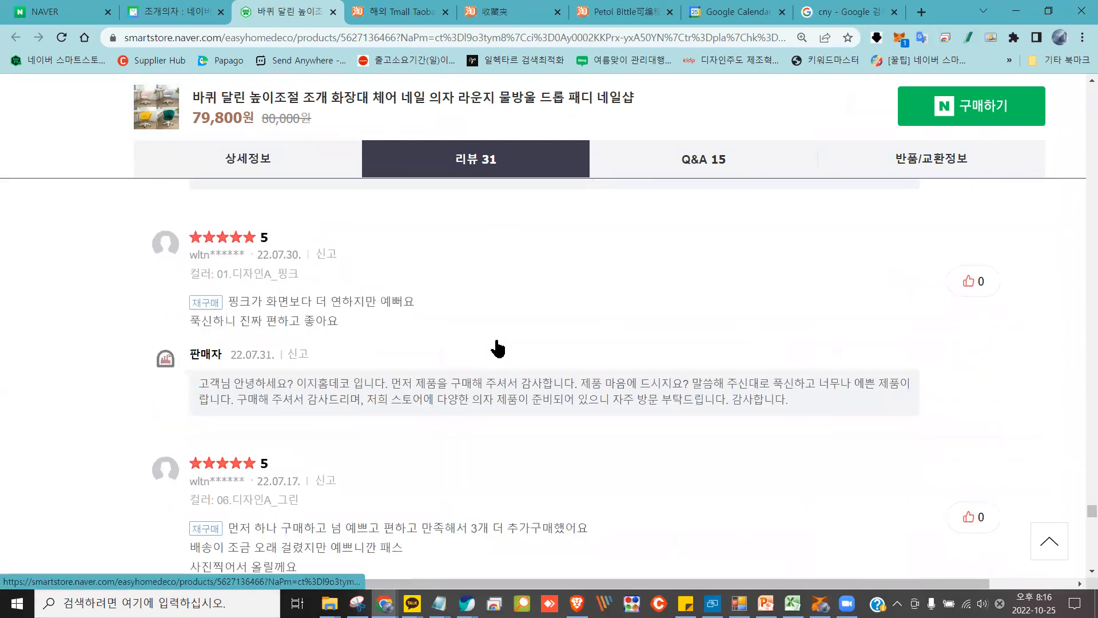
scroll(497, 337, "down", 15)
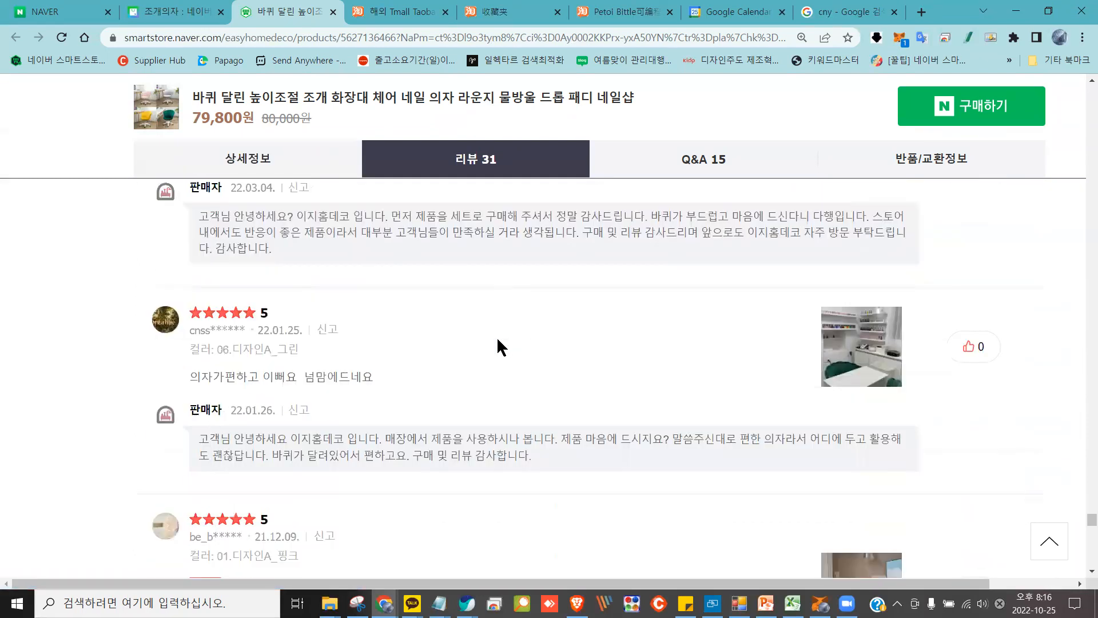
scroll(497, 343, "down", 15)
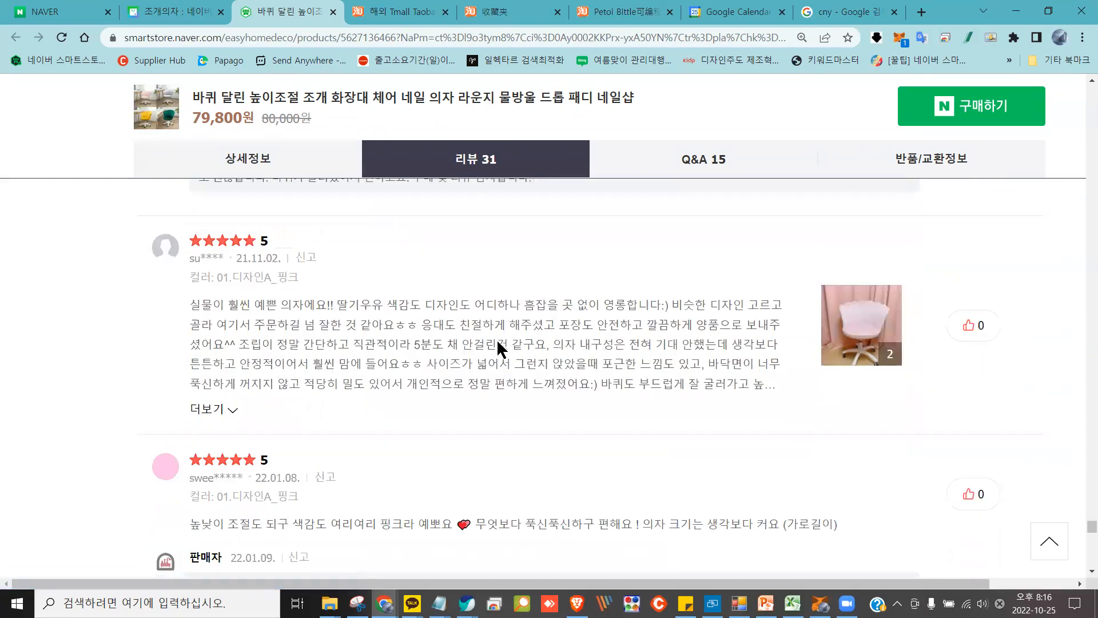
scroll(498, 350, "down", 5)
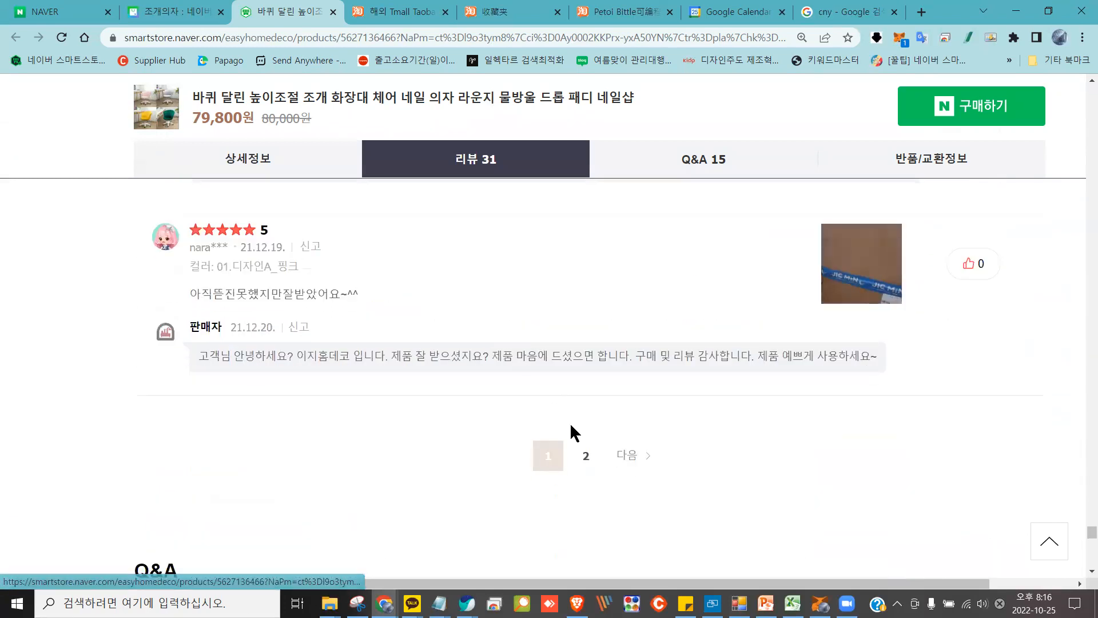
left_click(587, 457)
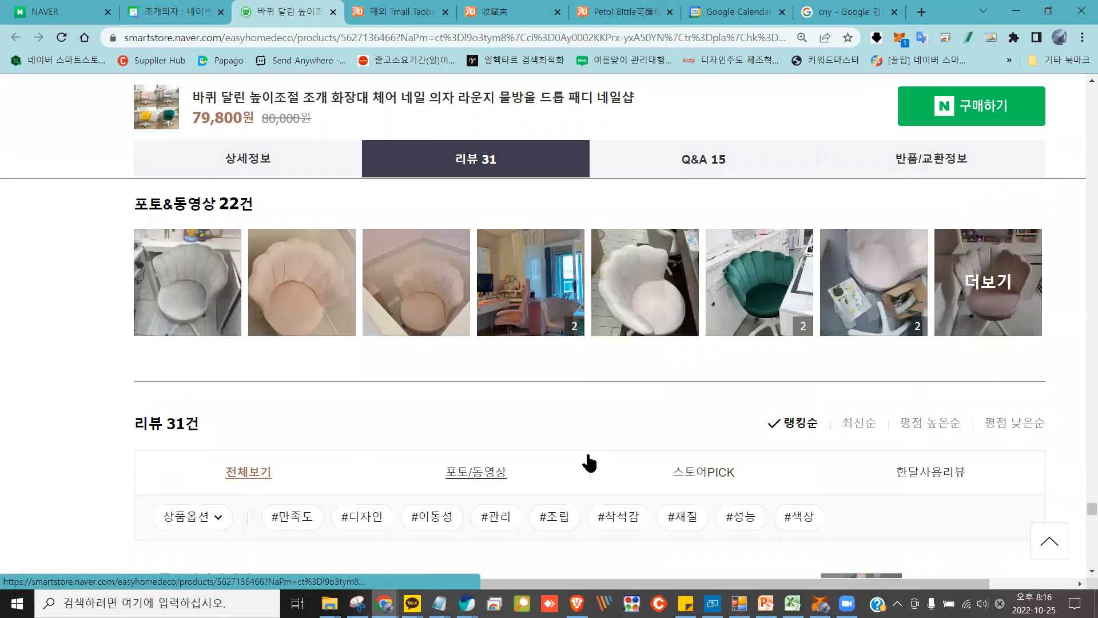
Read the second page of reviews, then return to the top of the product page
scroll(587, 455, "down", 3)
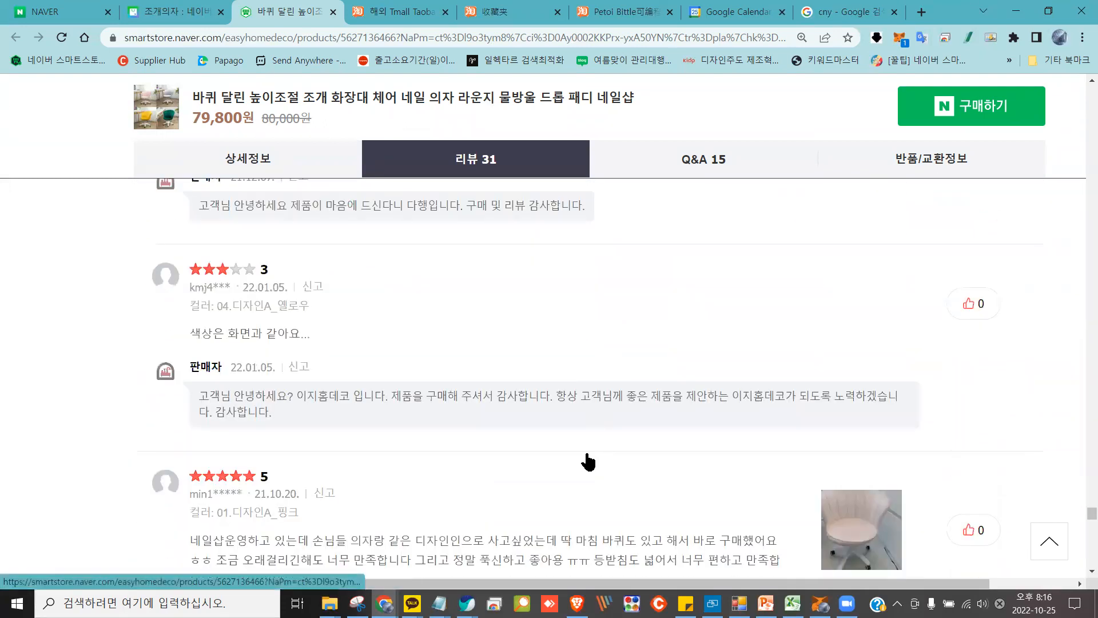
scroll(587, 460, "down", 6)
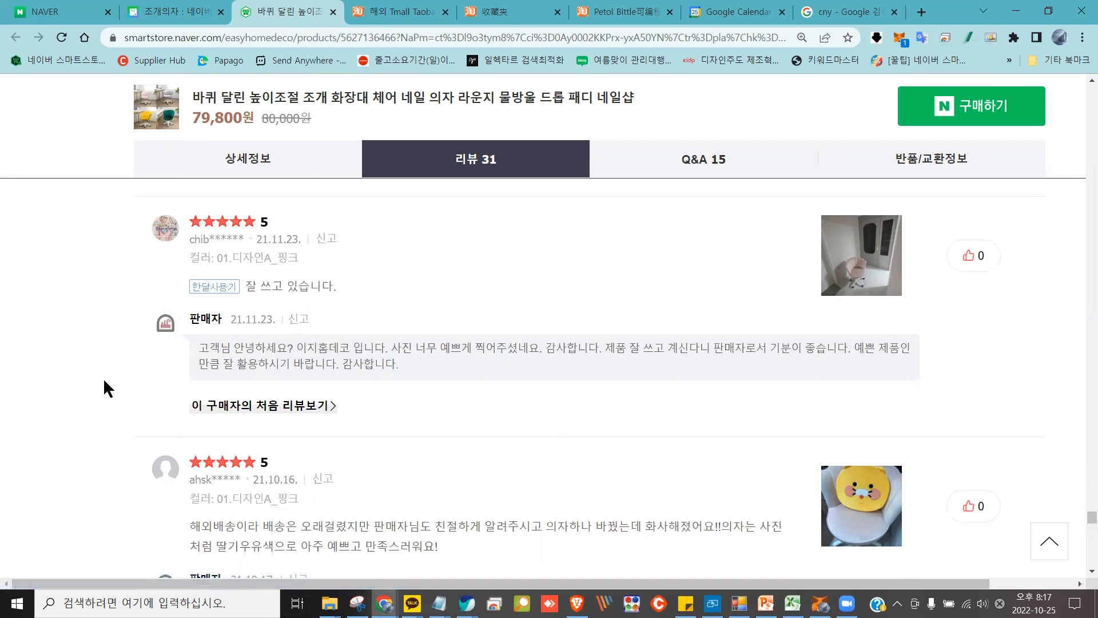
scroll(106, 380, "down", 15)
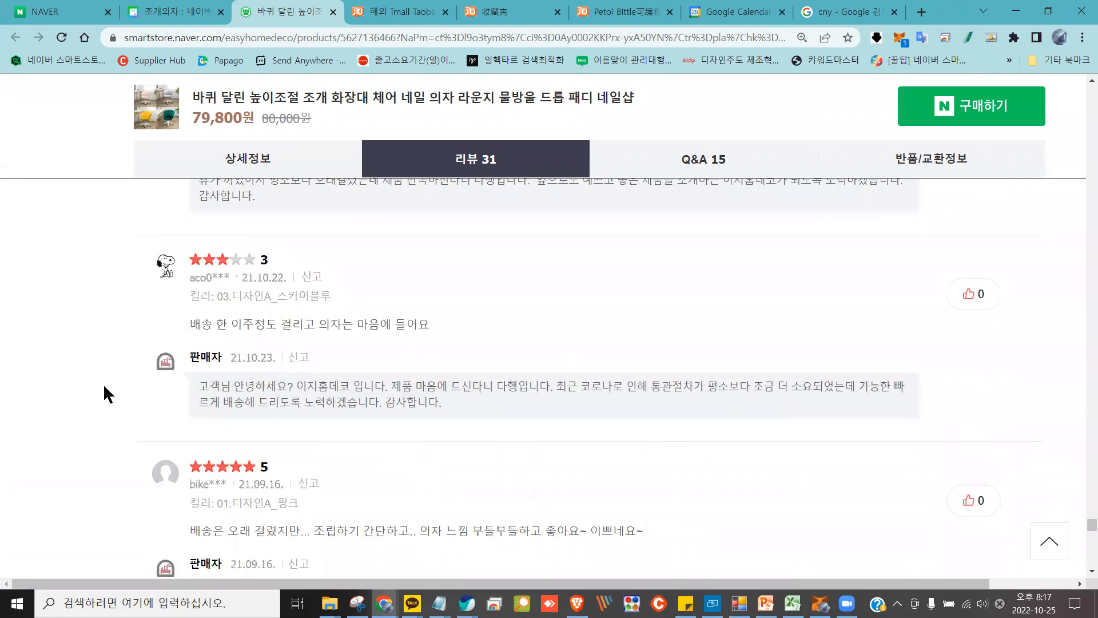
scroll(101, 388, "down", 20)
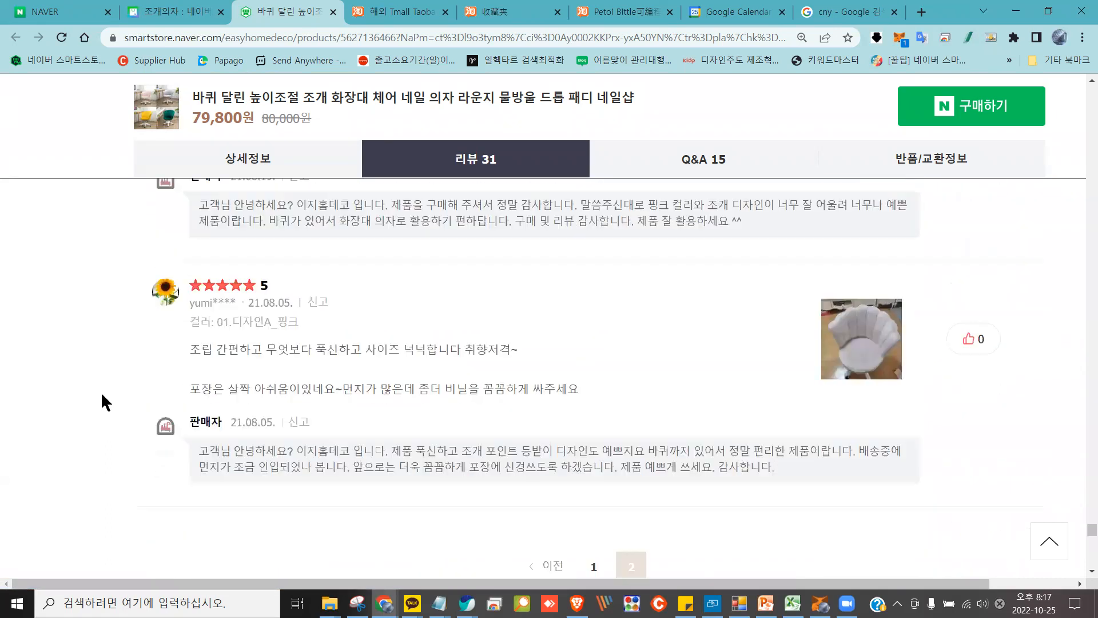
scroll(102, 394, "up", 20)
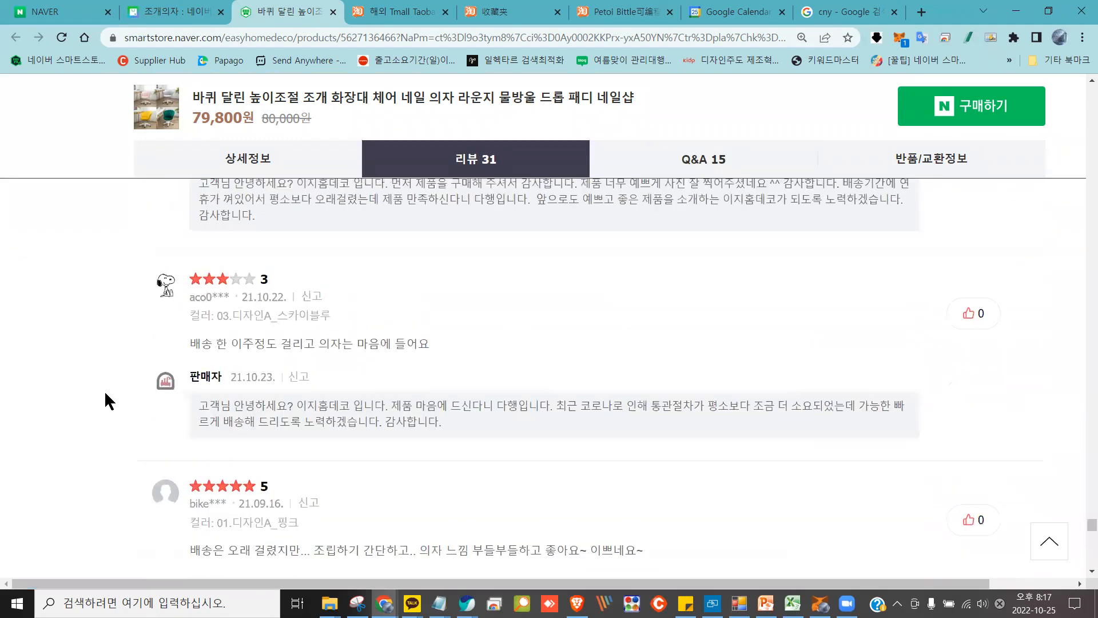
scroll(103, 391, "up", 20)
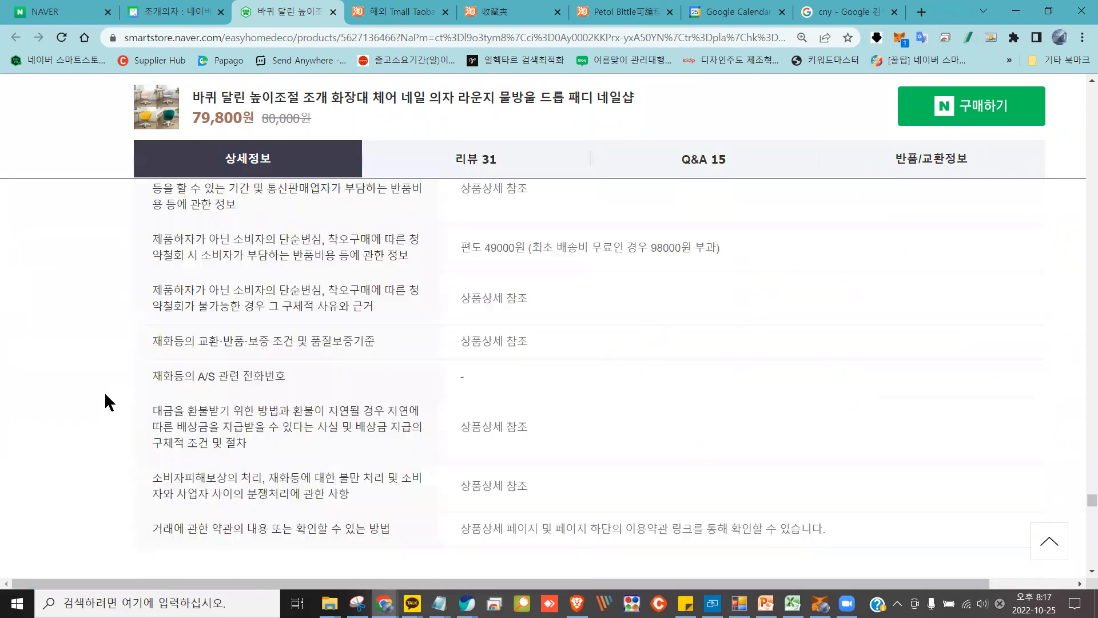
scroll(105, 401, "up", 15)
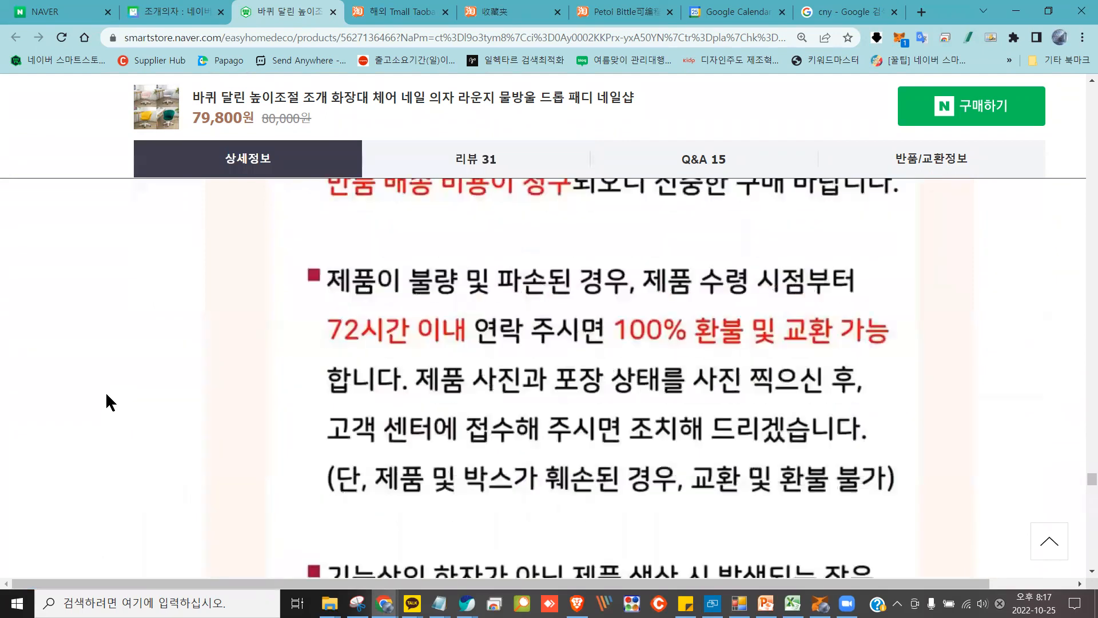
middle_click(107, 393)
scroll(105, 390, "up", 15)
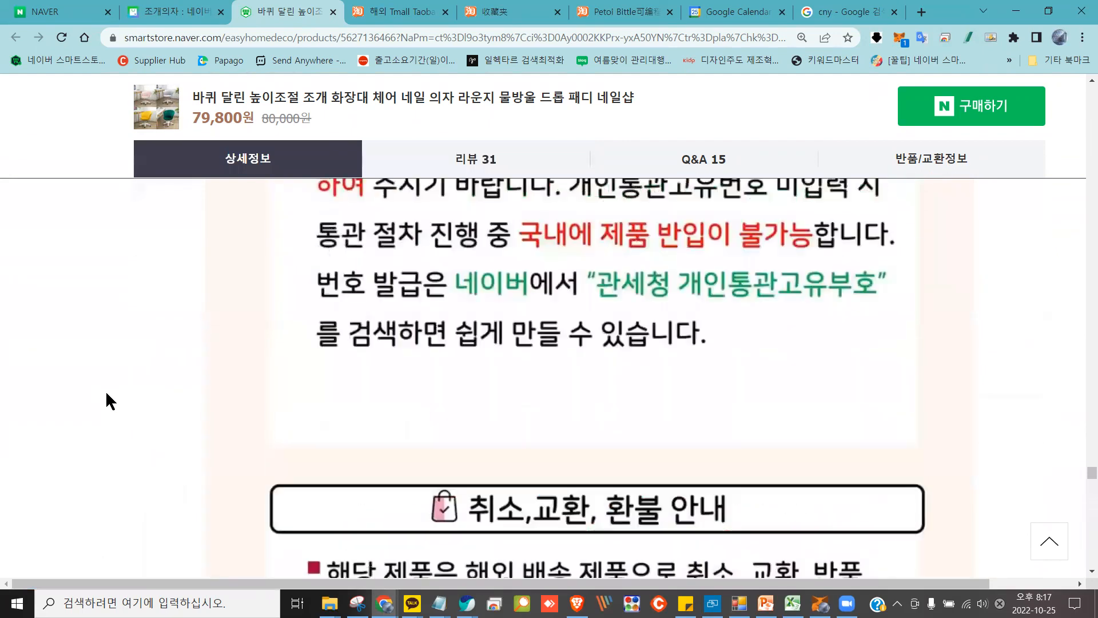
scroll(106, 394, "up", 4)
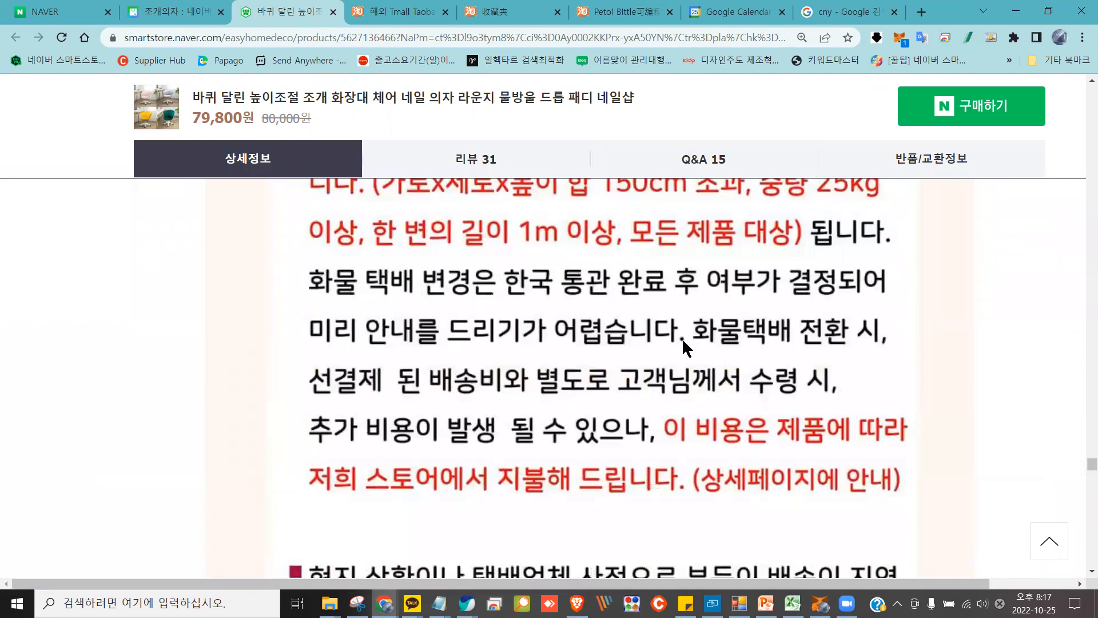
scroll(682, 337, "up", 8)
left_click_drag(1090, 458, 1079, 74)
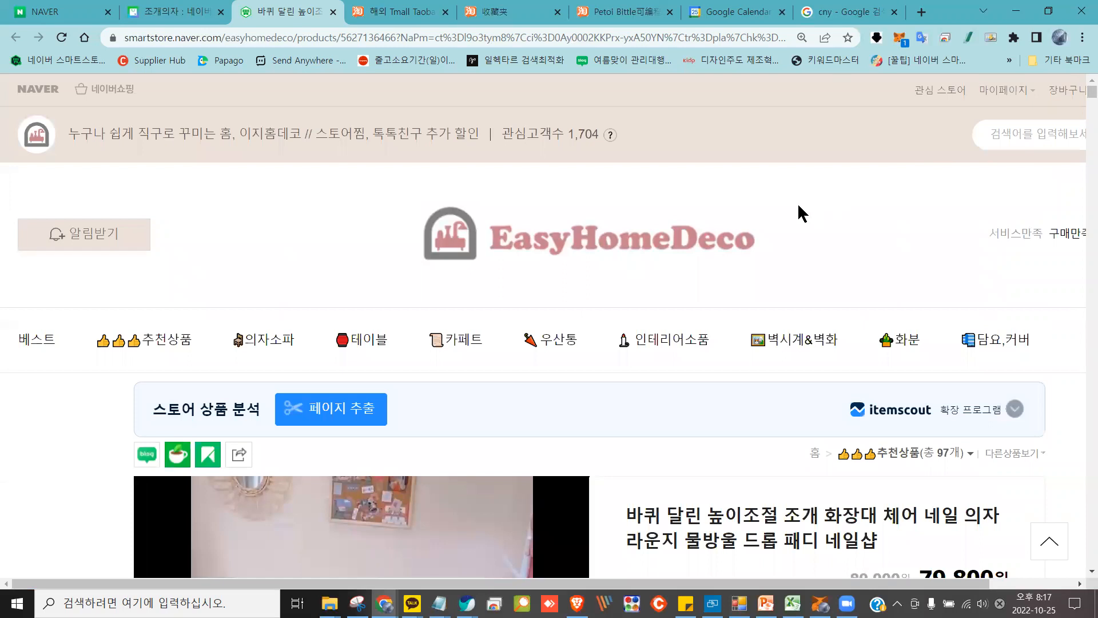
Reset the page zoom to 100% and go up to the EasyHomeDeco store home page
key("ctrl+0")
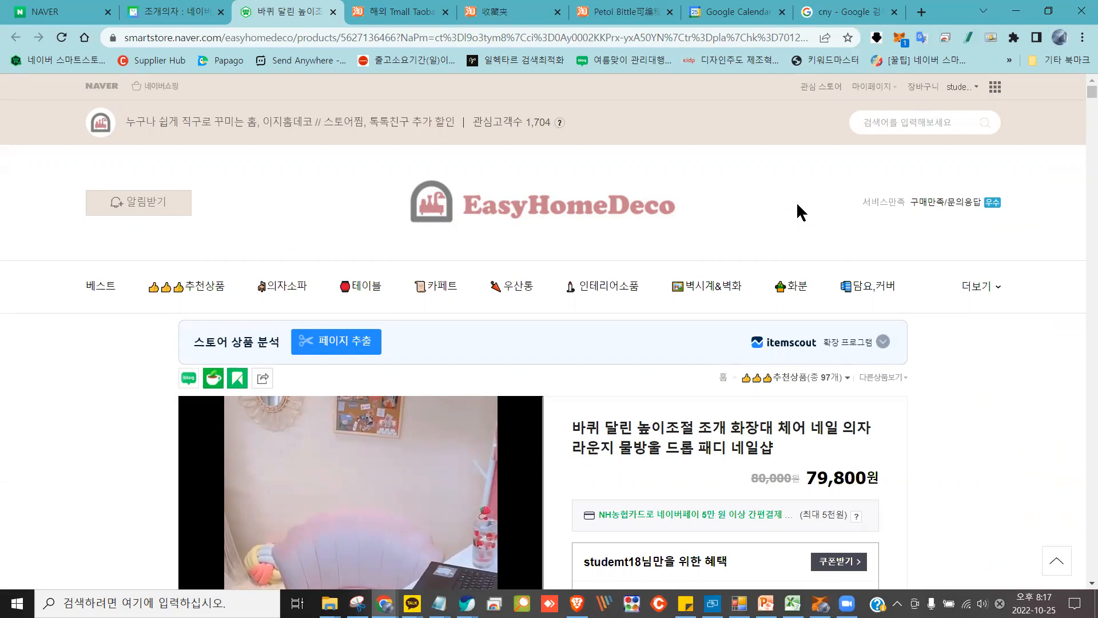
mouse_move(1010, 228)
left_mouse_down()
mouse_move(894, 166)
mouse_move(823, 237)
mouse_move(803, 228)
left_mouse_up()
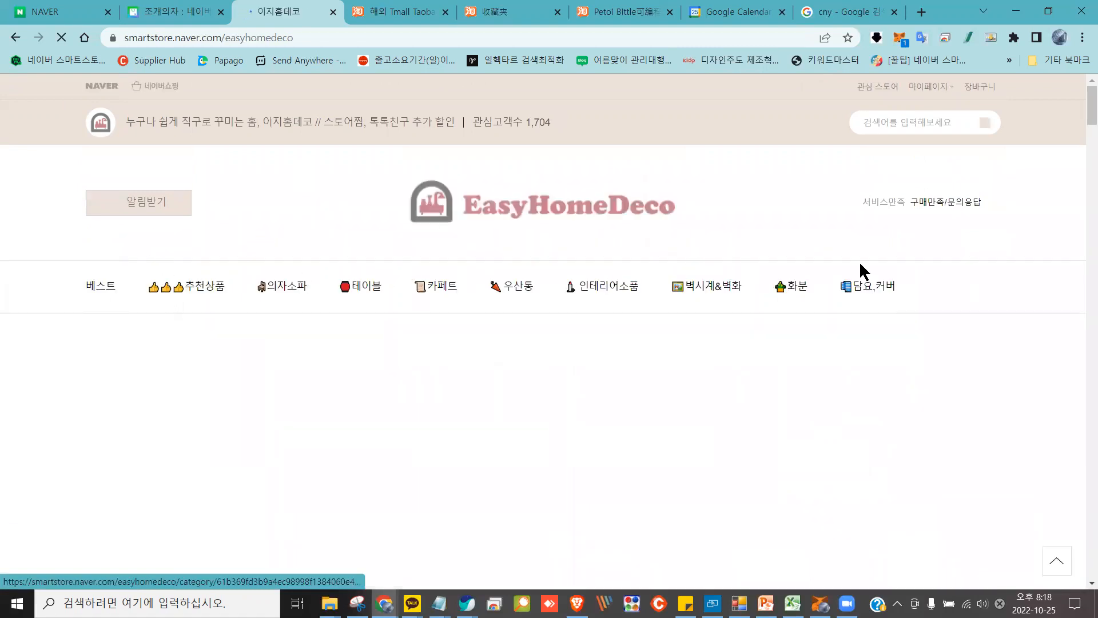
scroll(966, 262, "down", 10)
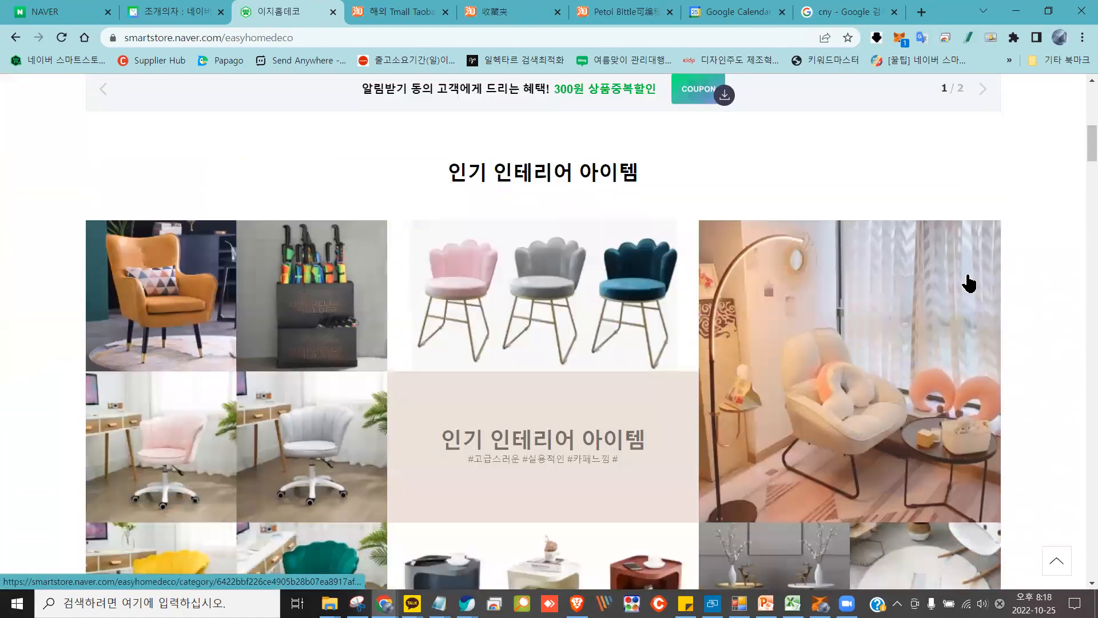
scroll(1012, 289, "down", 10)
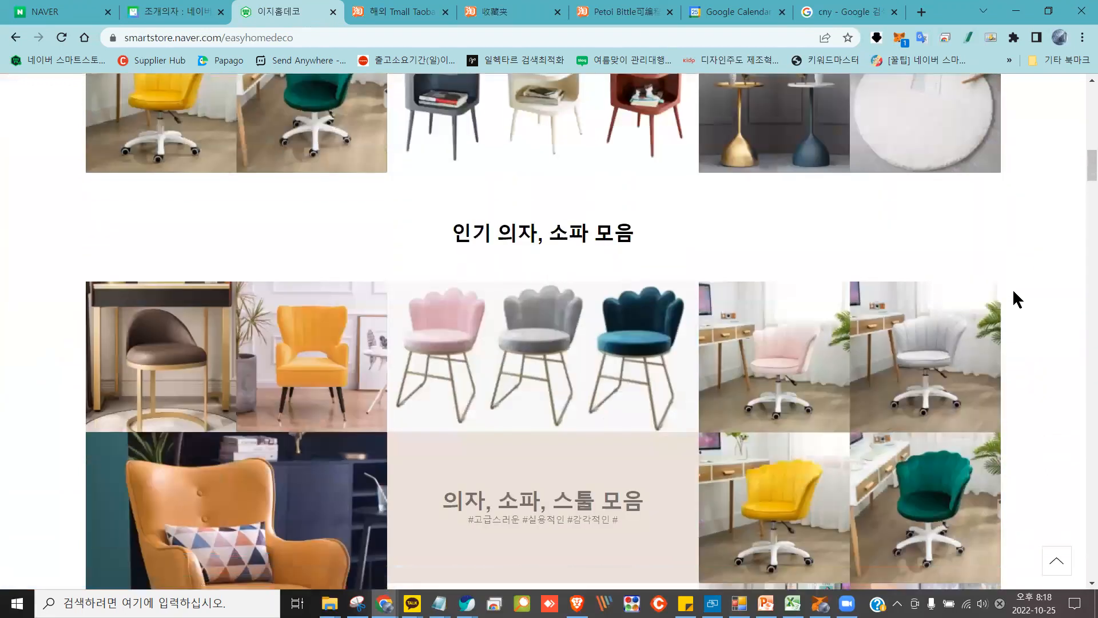
scroll(1013, 287, "down", 18)
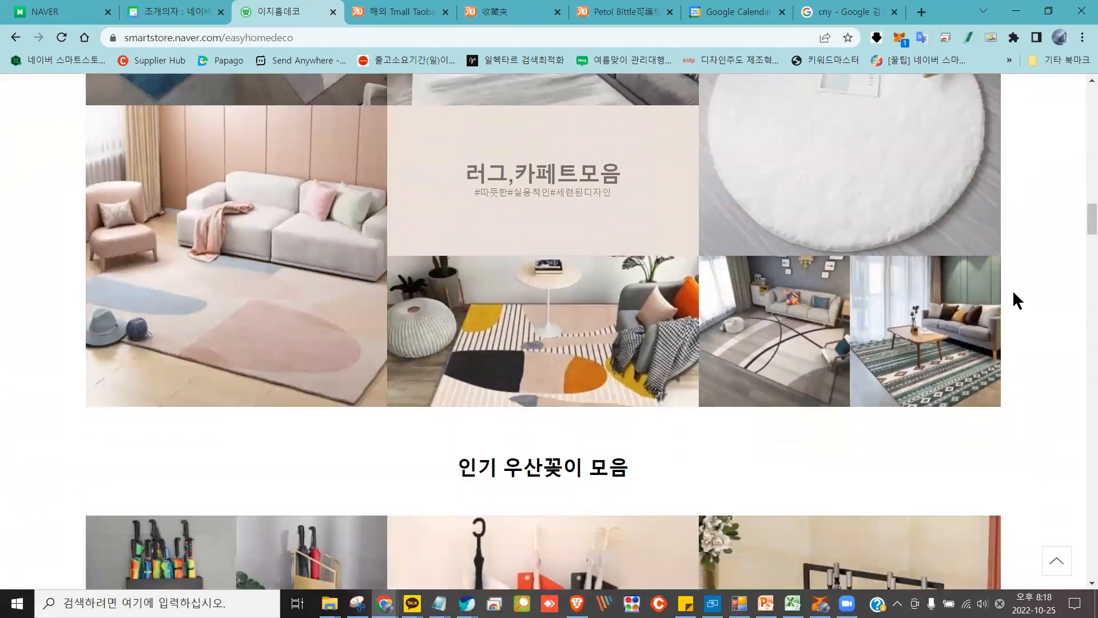
scroll(1017, 299, "down", 3)
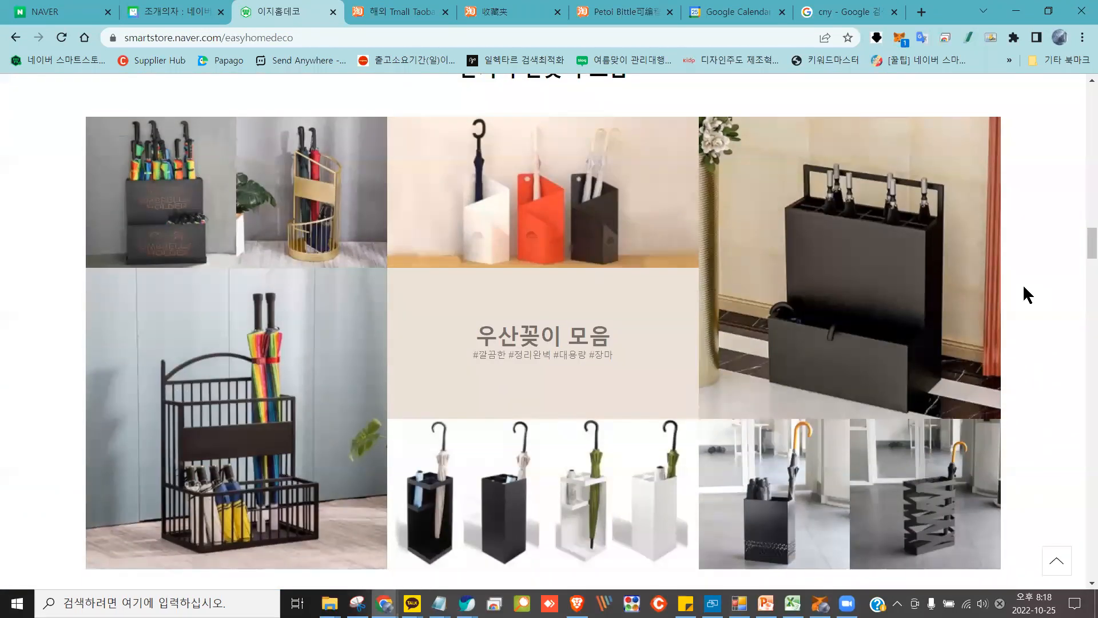
scroll(1023, 282, "up", 3)
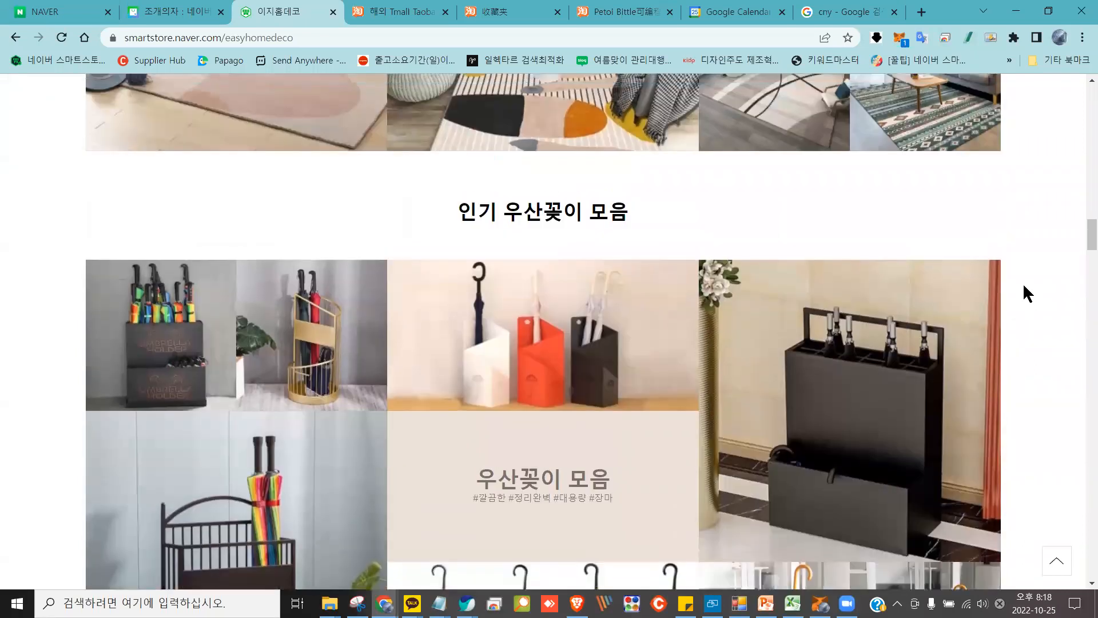
mouse_move(289, 218)
left_mouse_down()
mouse_move(151, 283)
mouse_move(361, 287)
mouse_move(667, 333)
mouse_move(572, 400)
mouse_move(912, 436)
mouse_move(897, 430)
left_mouse_up()
scroll(904, 432, "down", 4)
mouse_move(776, 417)
left_mouse_down()
mouse_move(761, 401)
mouse_move(189, 361)
left_mouse_up()
scroll(189, 360, "down", 5)
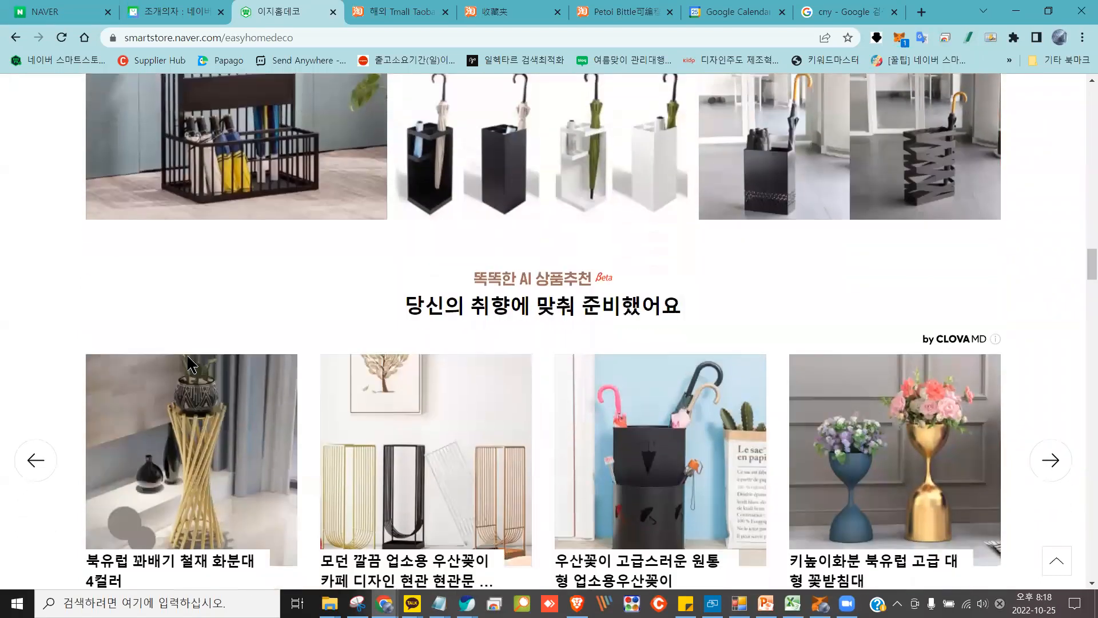
scroll(189, 364, "down", 1)
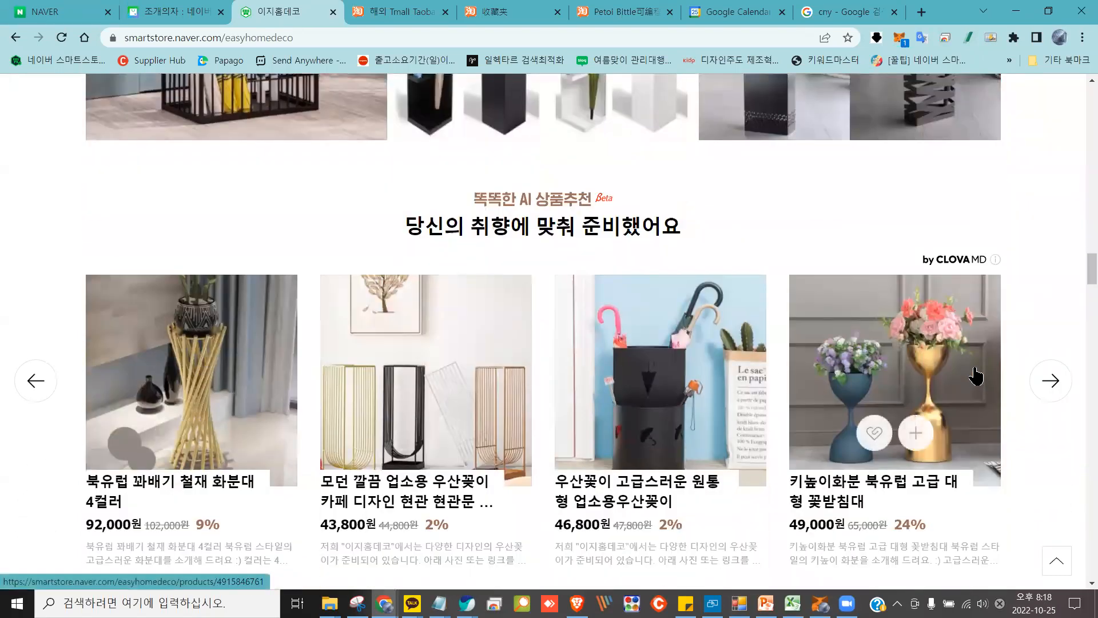
scroll(976, 376, "down", 6)
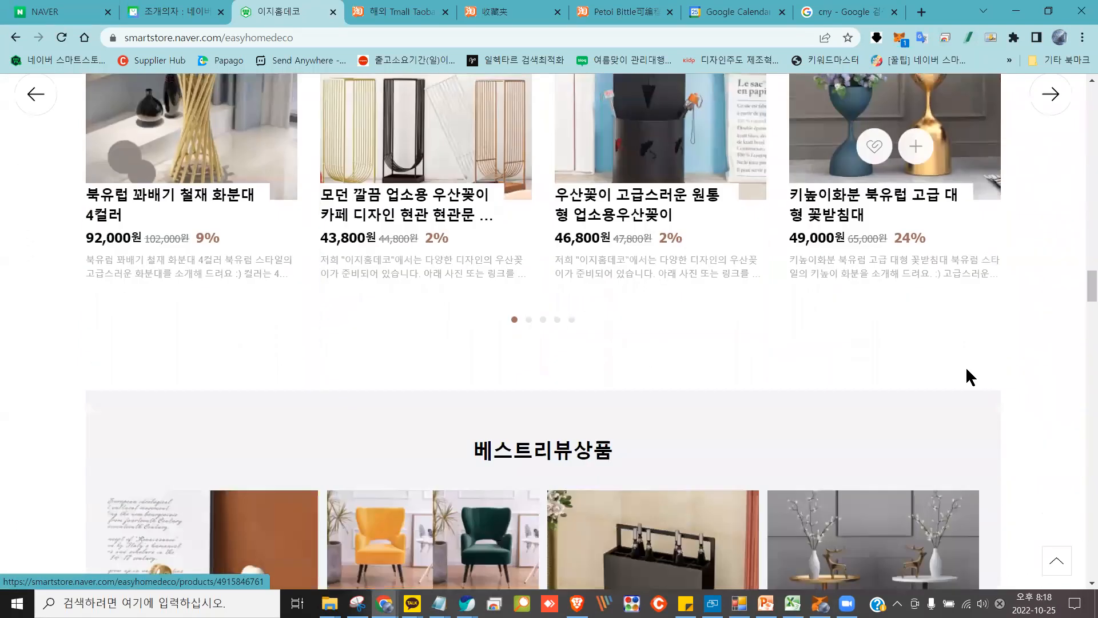
left_click(523, 250)
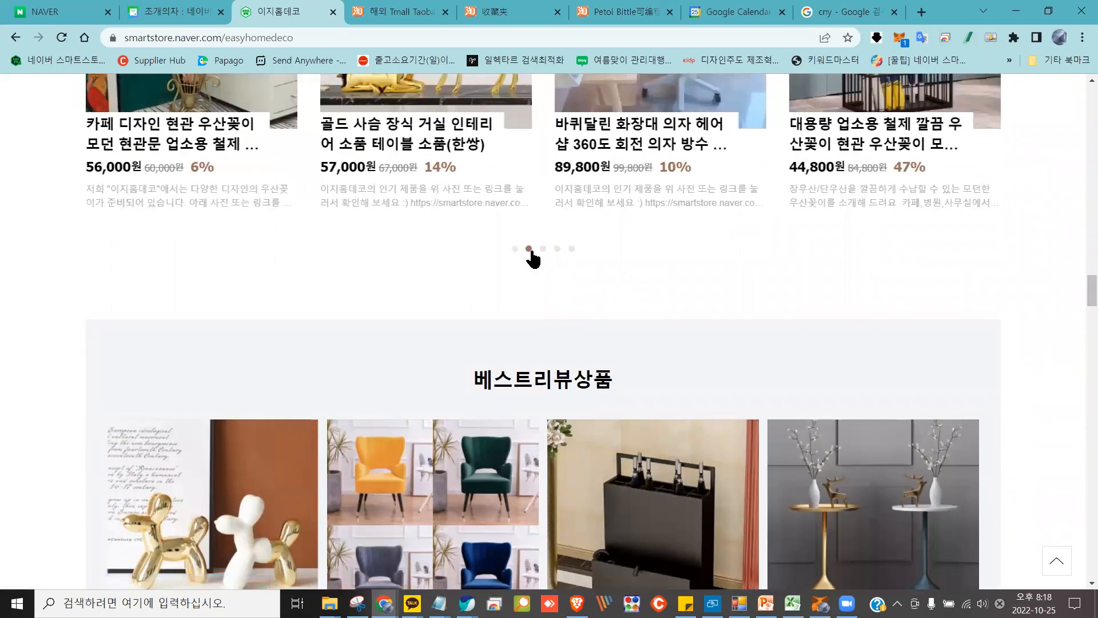
left_click(543, 249)
scroll(593, 286, "up", 2)
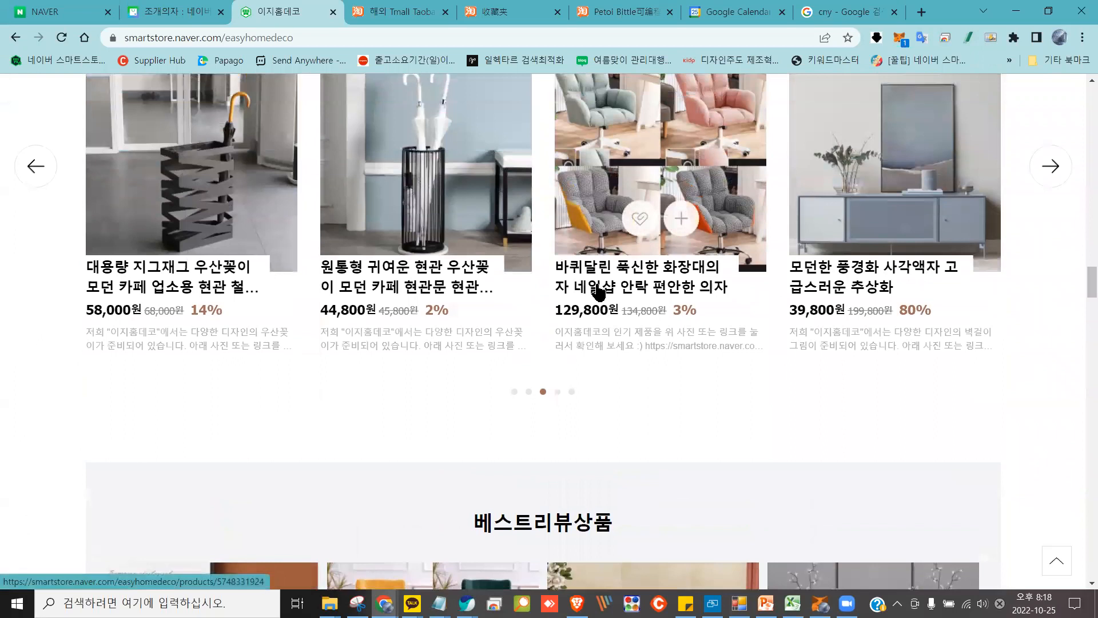
left_click(557, 395)
left_click(570, 394)
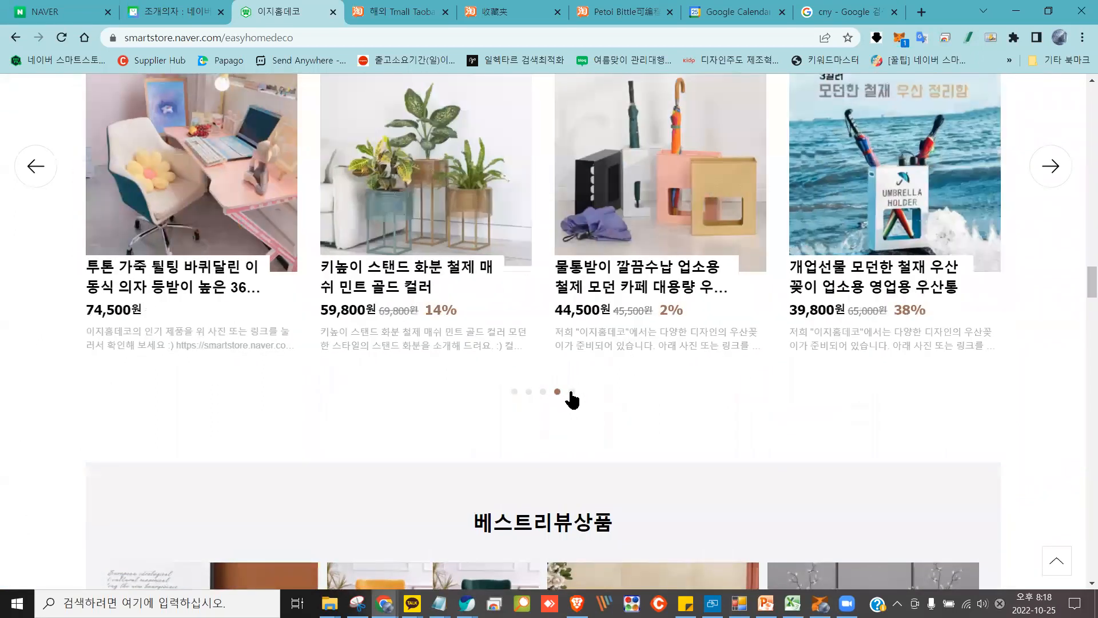
scroll(1005, 378, "down", 9)
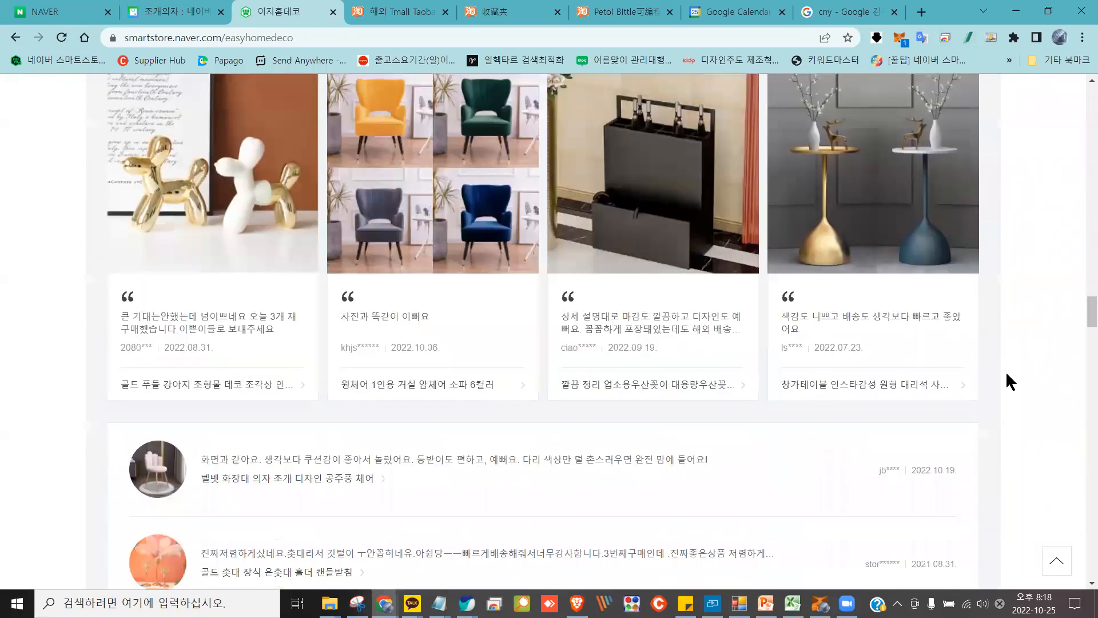
scroll(1008, 378, "down", 9)
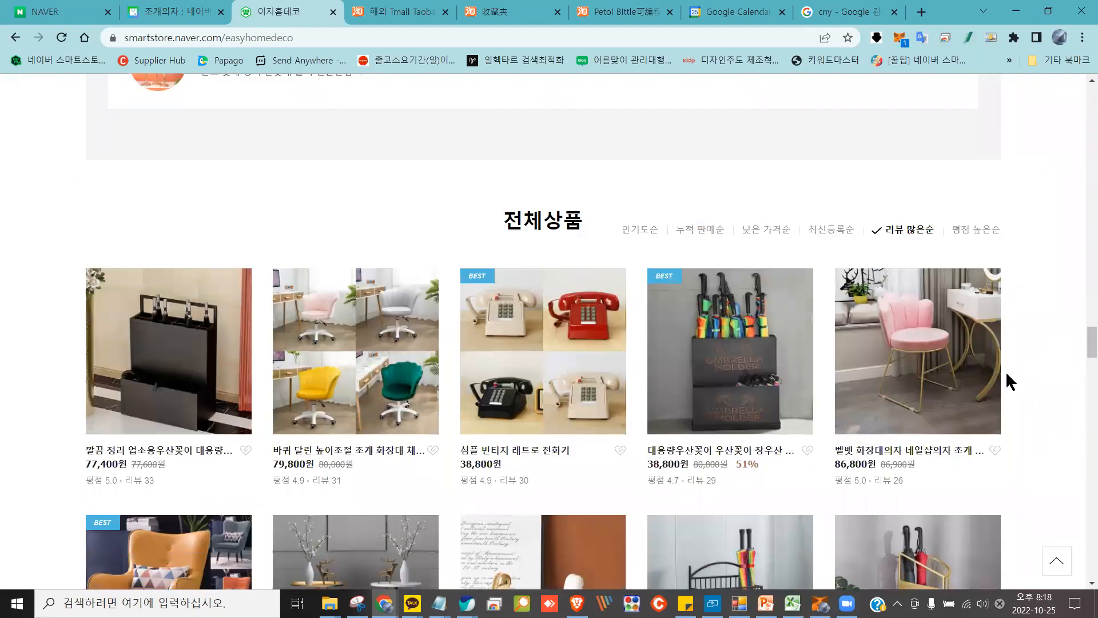
scroll(1004, 372, "down", 8)
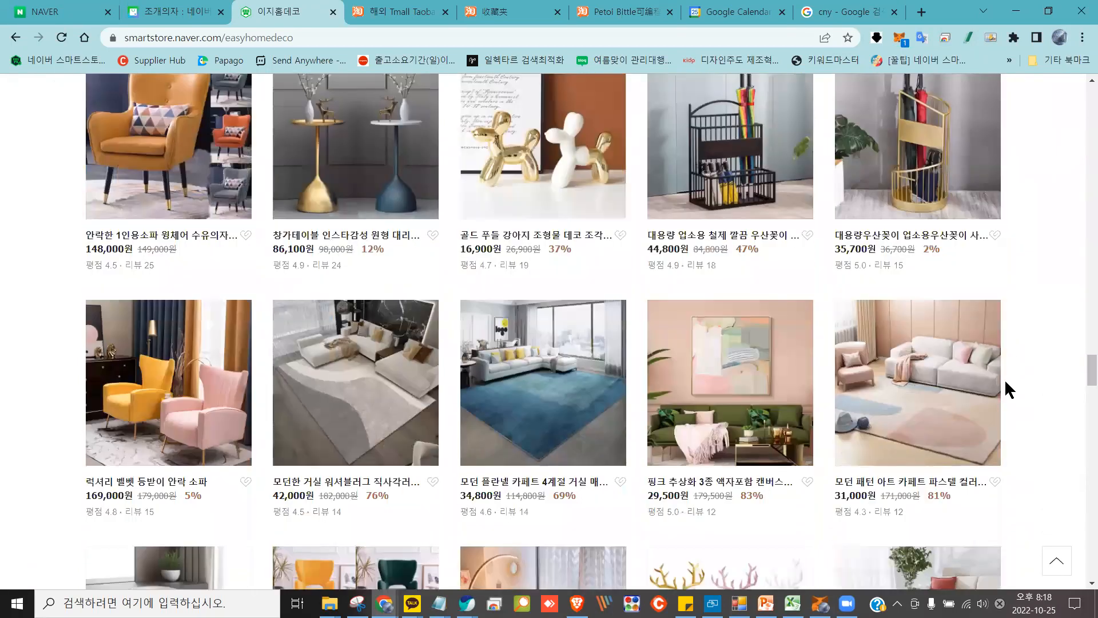
scroll(1005, 379, "down", 4)
right_click(1005, 378)
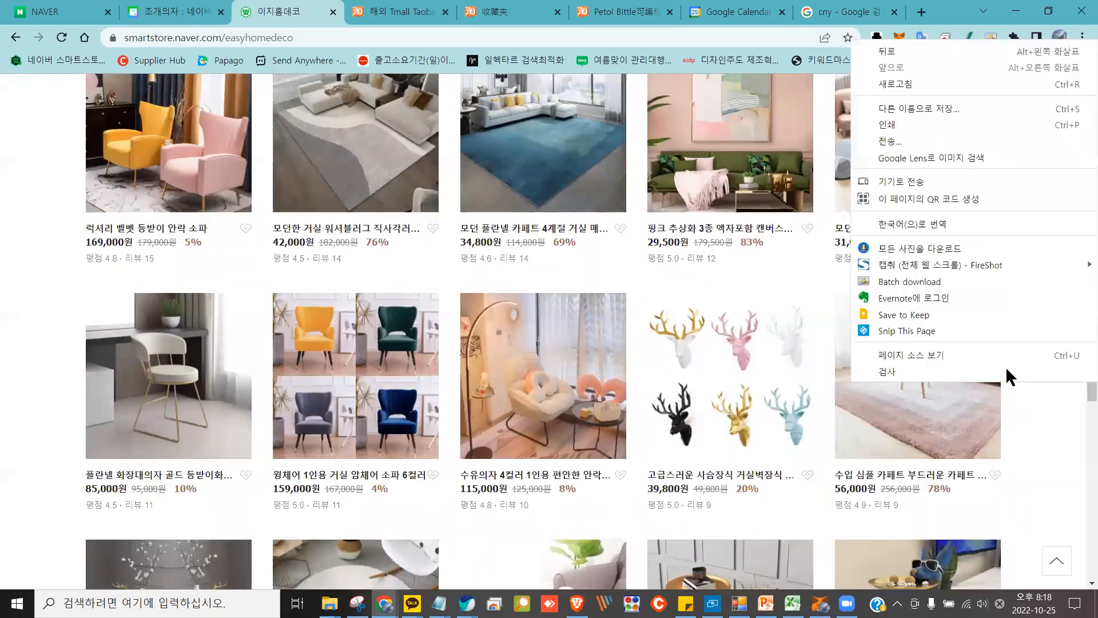
left_click(1023, 414)
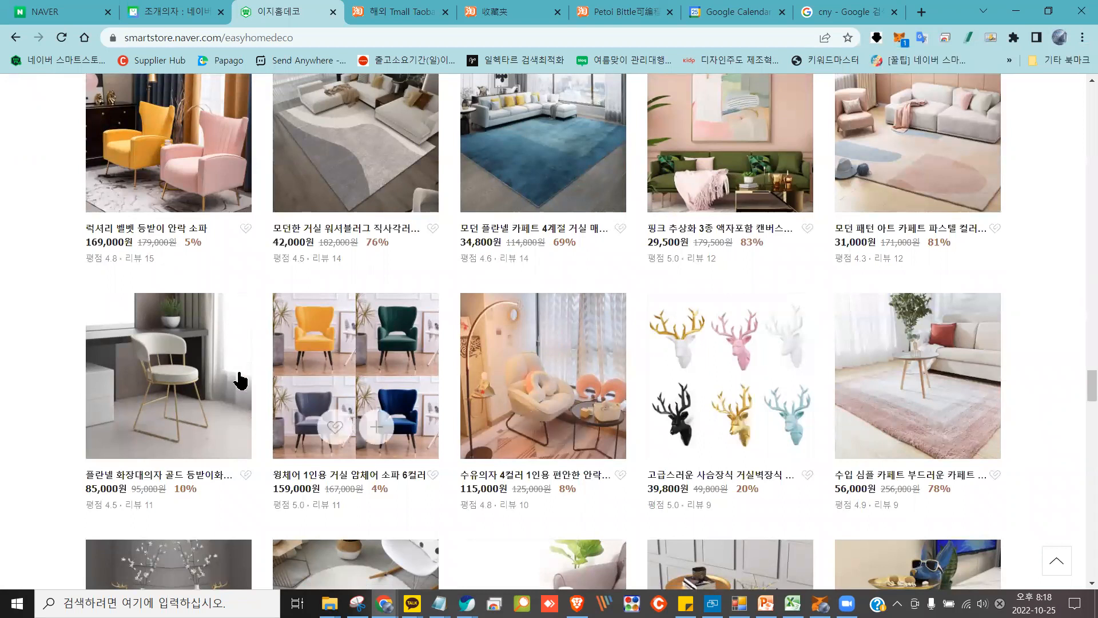
scroll(902, 372, "down", 5)
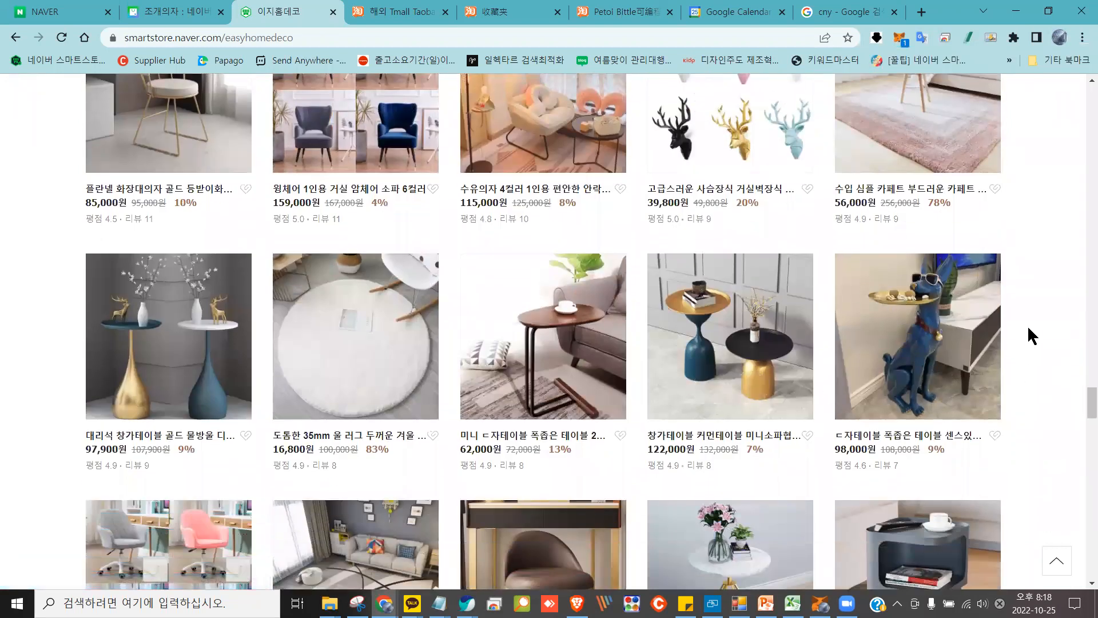
scroll(1024, 338, "down", 4)
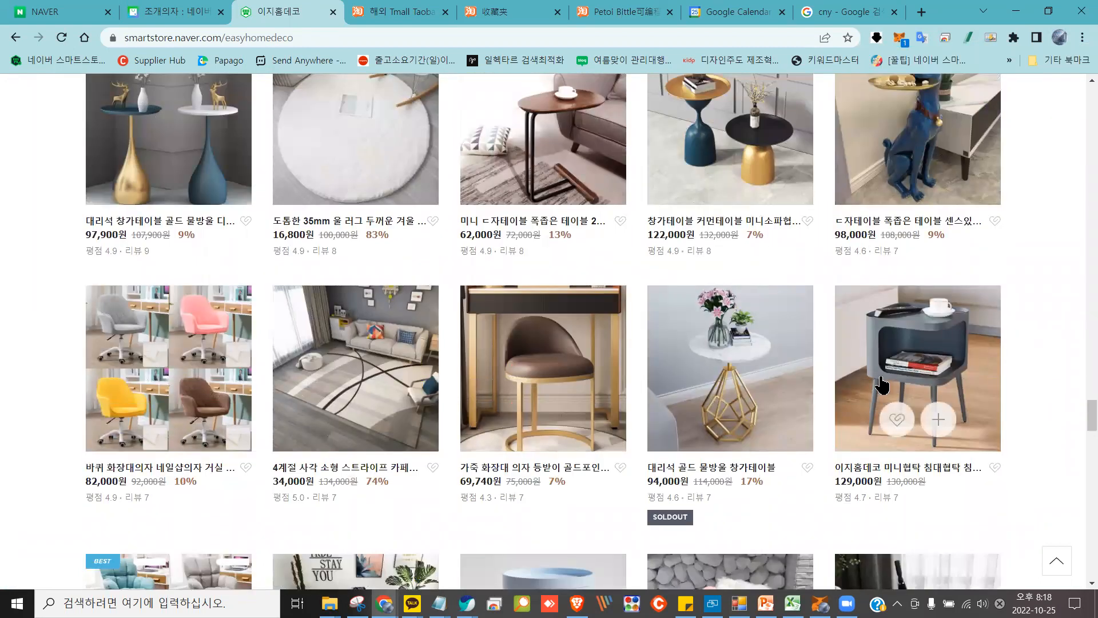
Open the mini bedside table's product page and select the 그레이 colour option
left_click(910, 371)
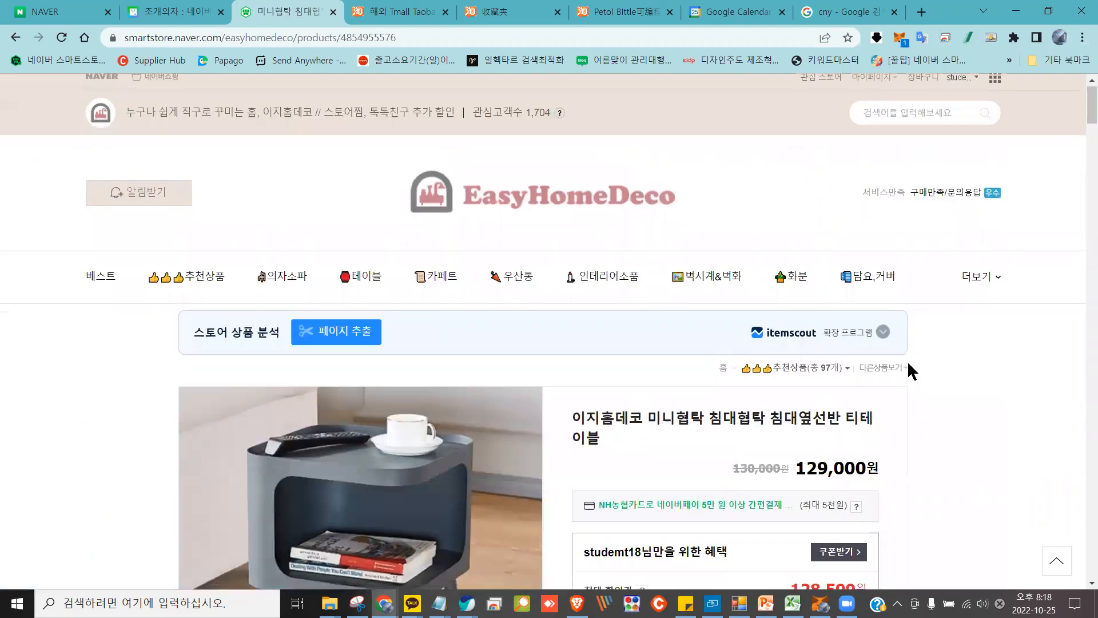
scroll(655, 372, "down", 2)
mouse_move(326, 300)
left_mouse_down()
mouse_move(255, 355)
mouse_move(404, 457)
mouse_move(269, 292)
mouse_move(121, 349)
left_mouse_up()
scroll(120, 352, "down", 5)
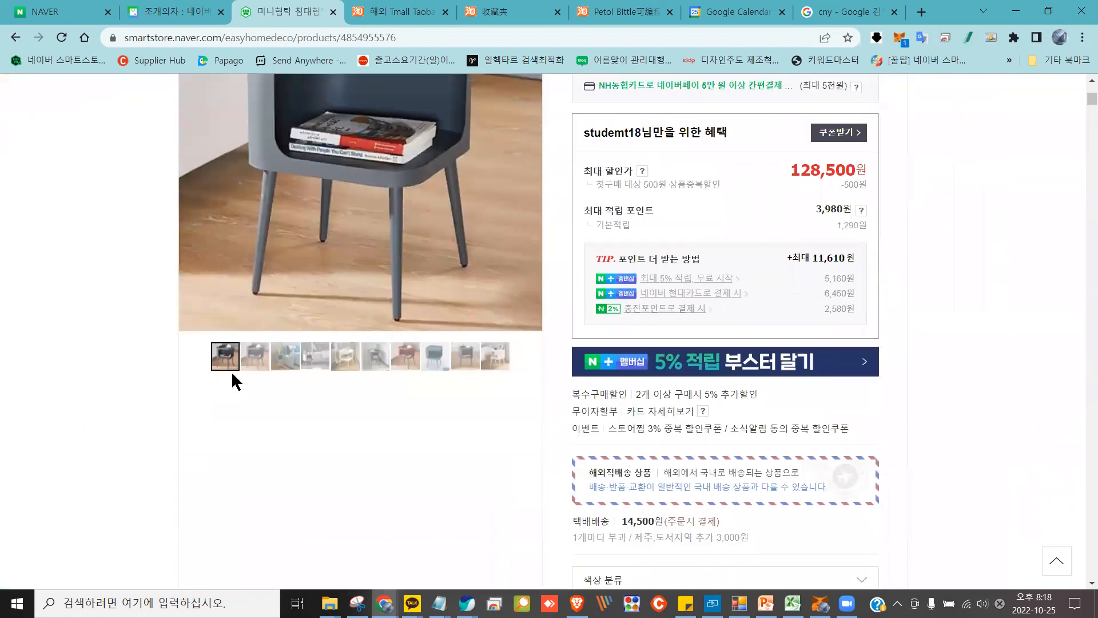
scroll(257, 368, "up", 2)
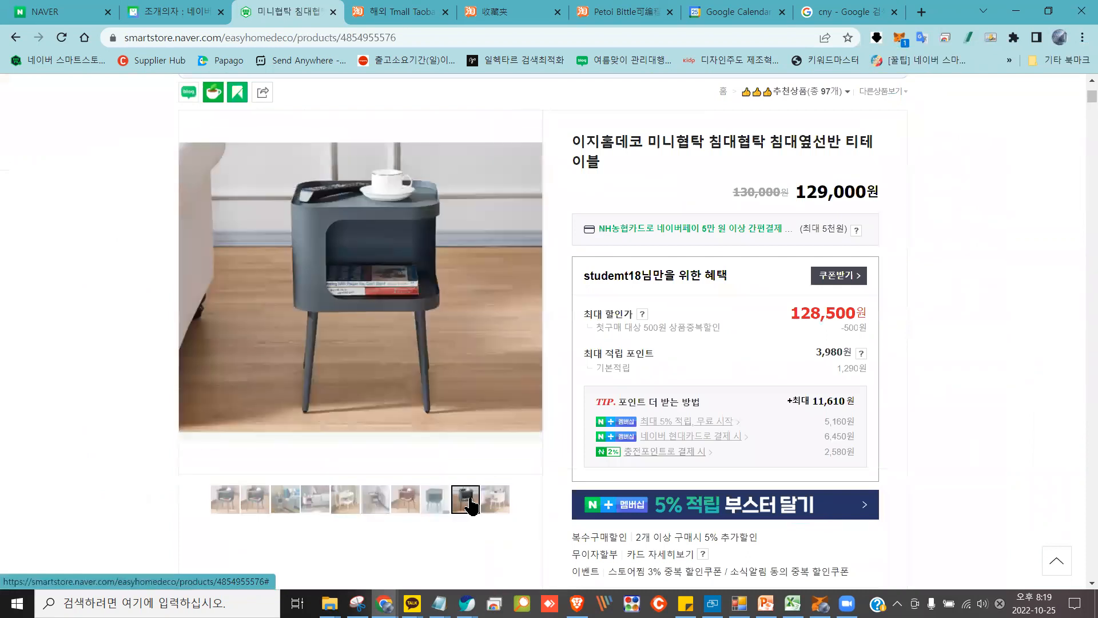
scroll(954, 324, "down", 5)
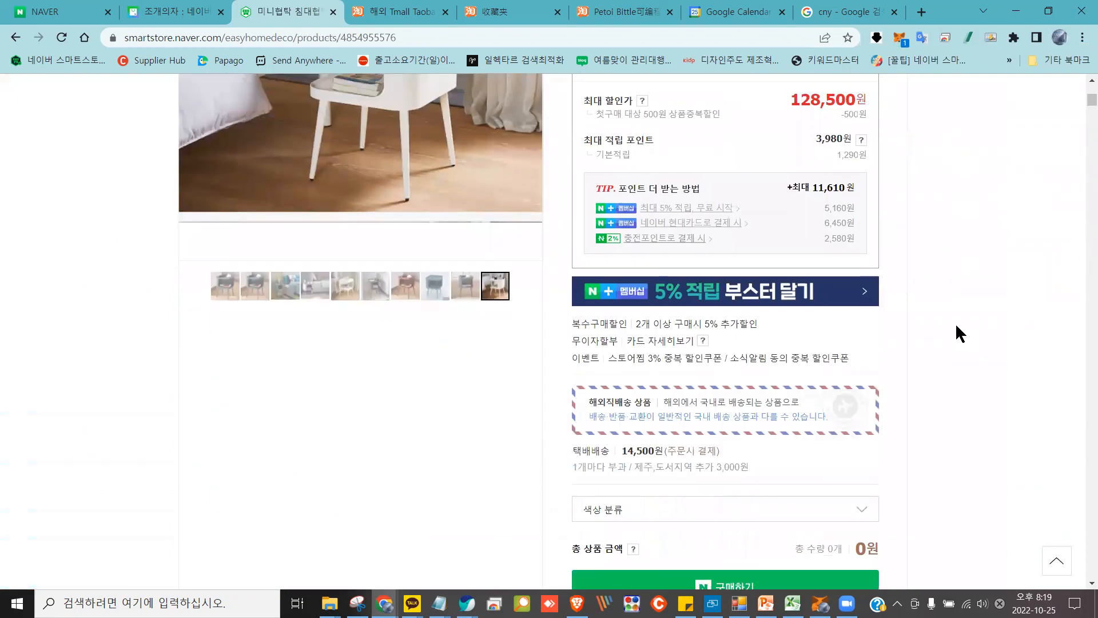
scroll(956, 322, "down", 1)
mouse_move(642, 212)
left_mouse_down()
mouse_move(618, 265)
mouse_move(655, 269)
left_mouse_up()
left_click(681, 300)
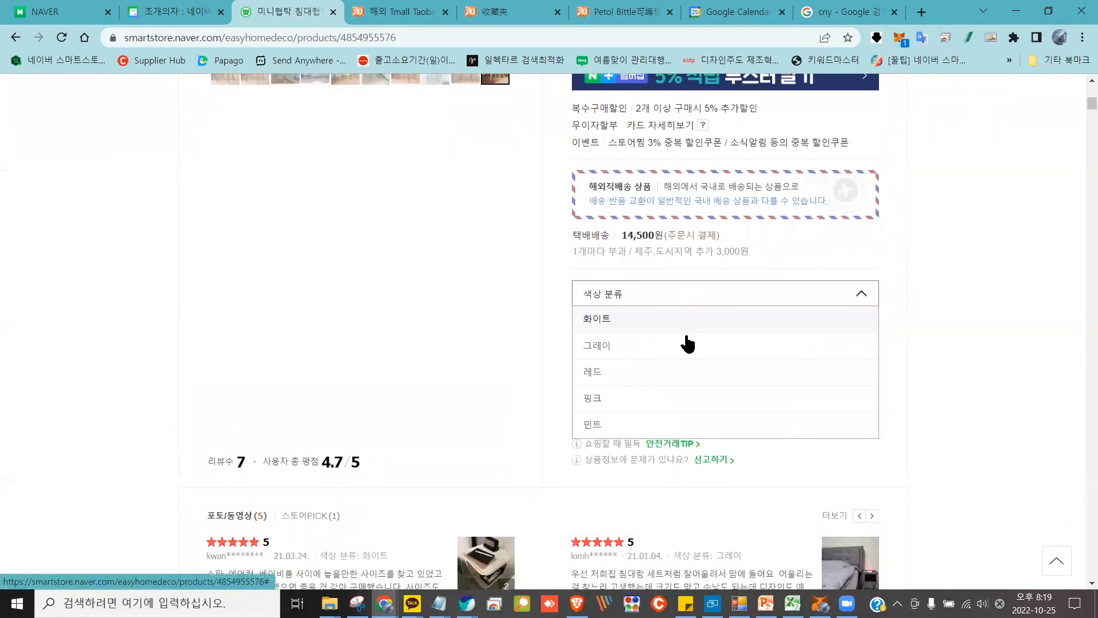
left_click(689, 343)
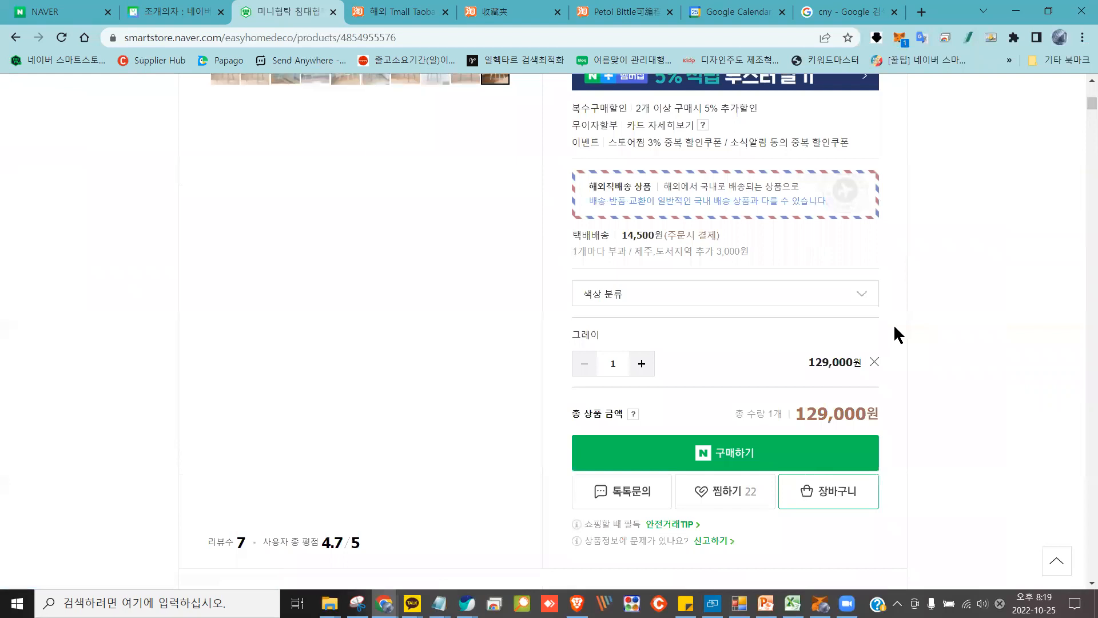
scroll(894, 332, "down", 5)
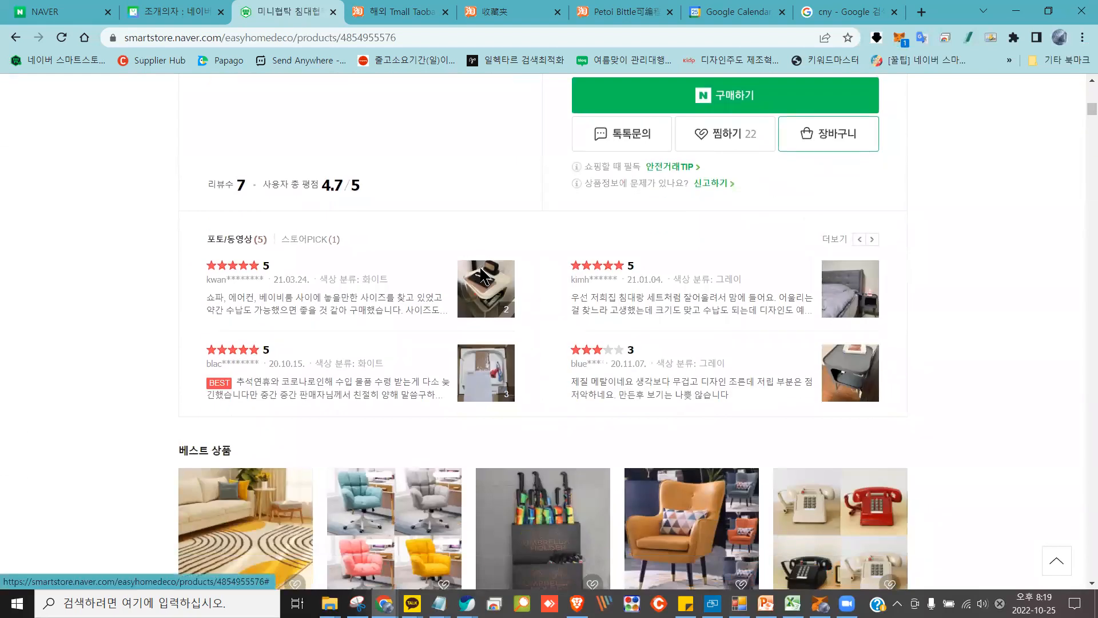
View the first photo review's pictures full size through to the last one, then close the viewer
left_click(480, 279)
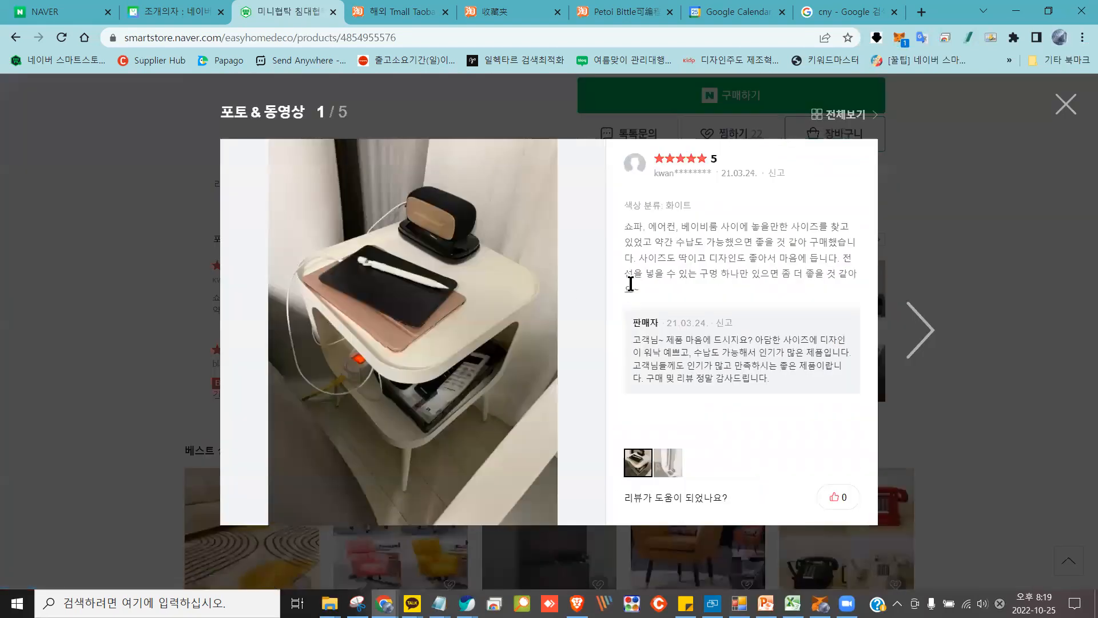
left_click(916, 323)
left_click(919, 320)
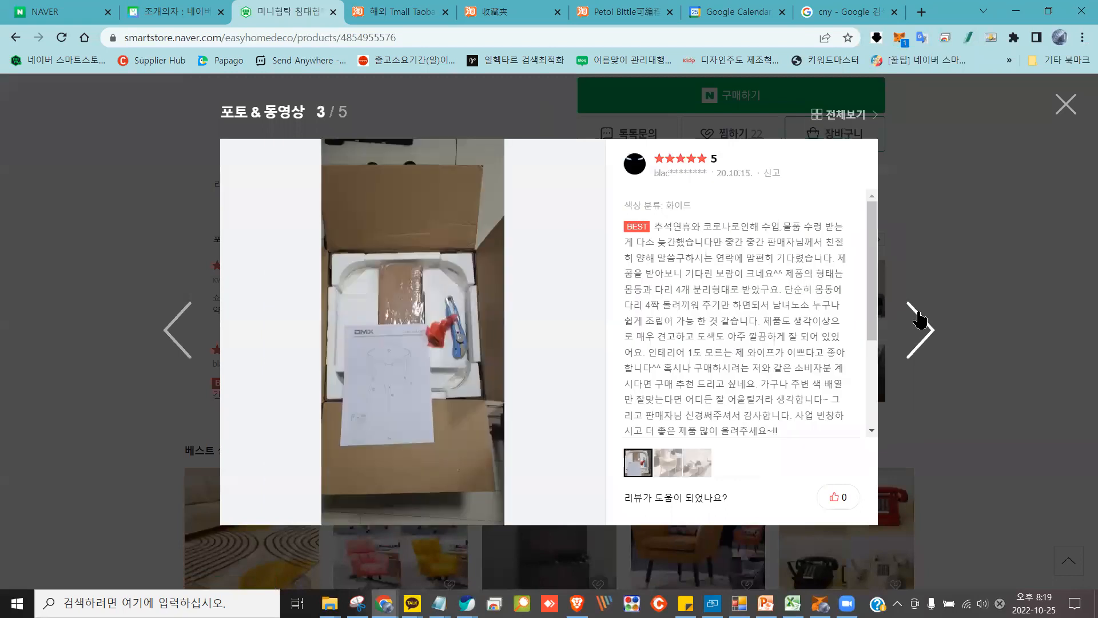
left_click(919, 320)
left_click(921, 321)
left_click(918, 312)
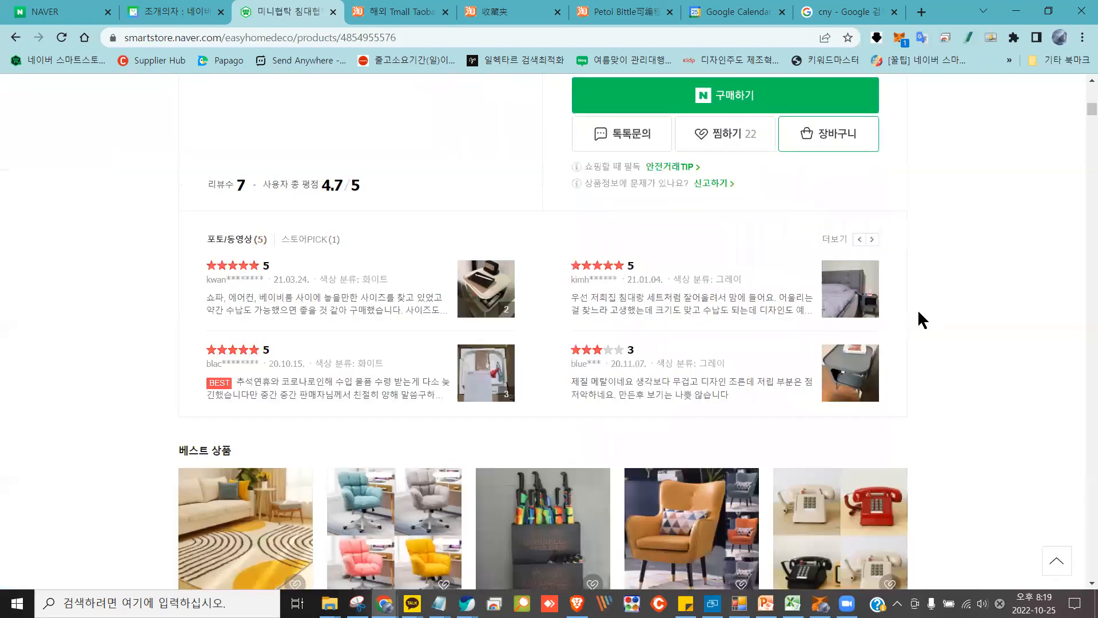
Scroll further down the listing, then jump back to its title and 129,000원 price
scroll(944, 280, "down", 6)
scroll(944, 283, "down", 15)
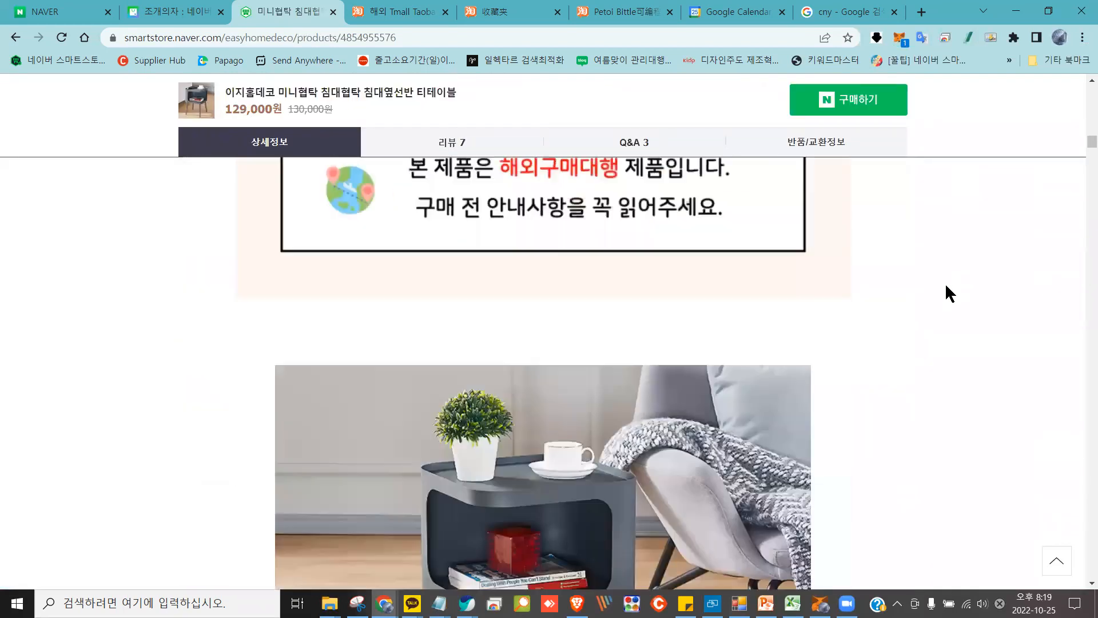
scroll(944, 286, "down", 15)
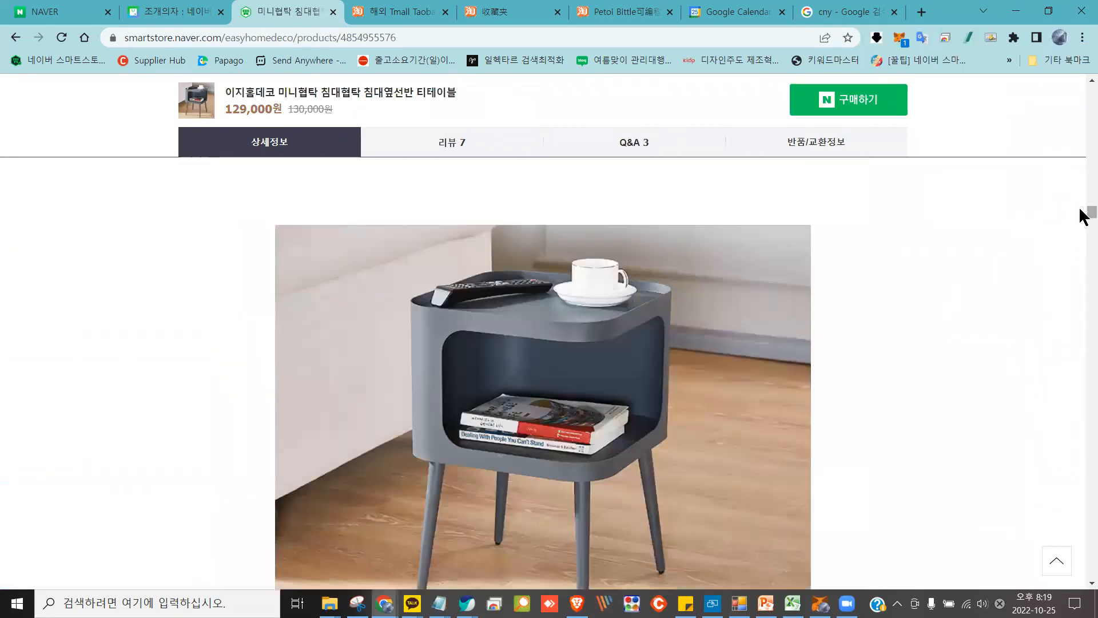
left_click_drag(1081, 209, 1081, 406)
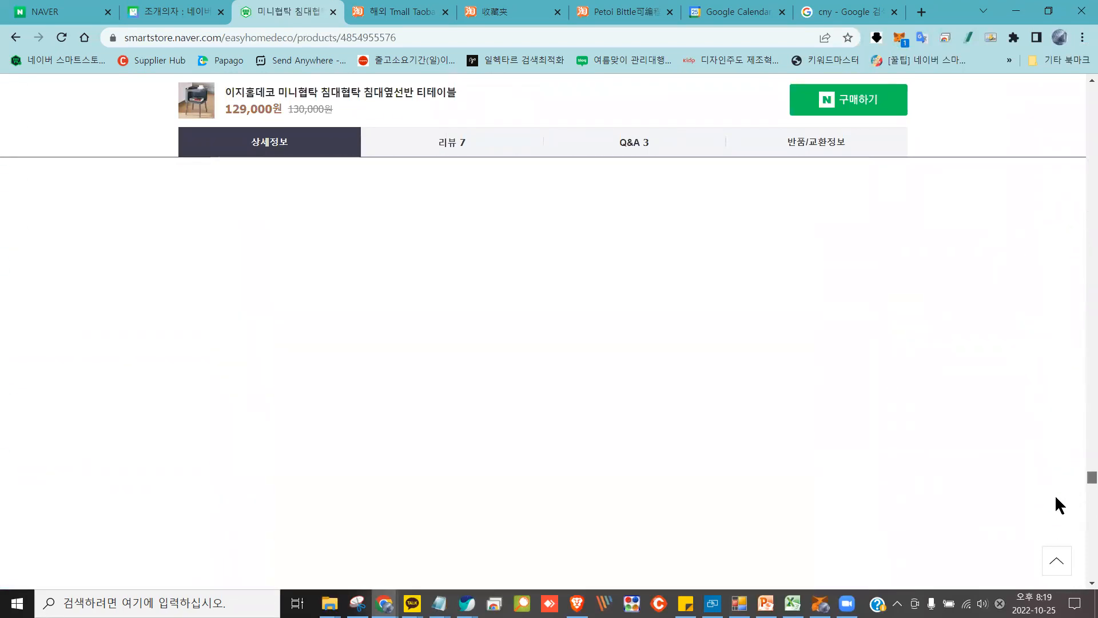
left_click(1057, 563)
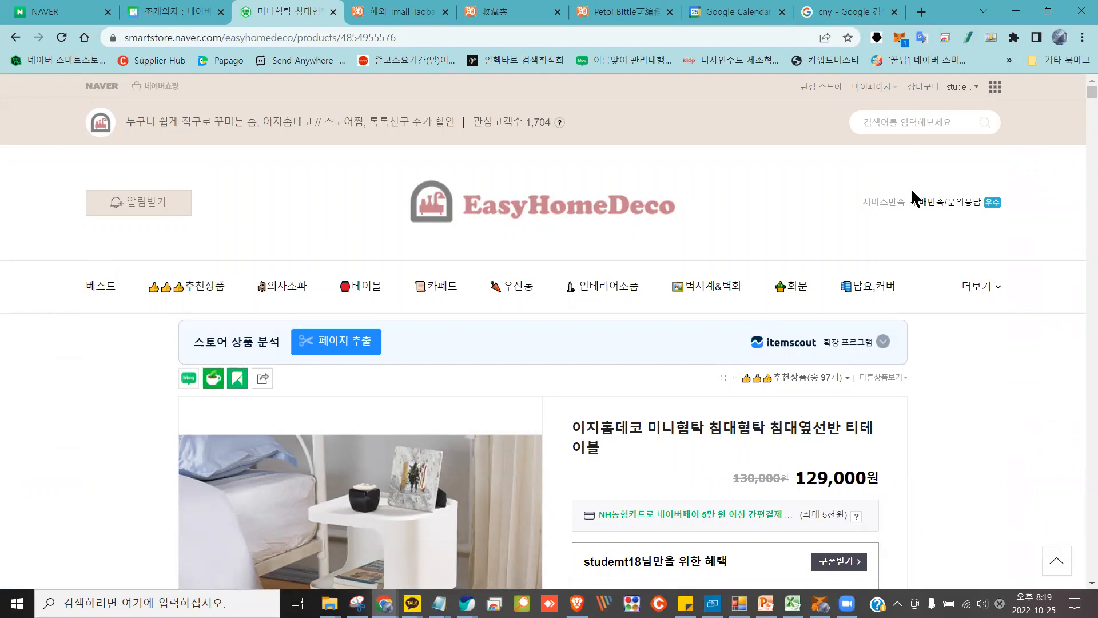
Go to the EasyHomeDeco store home page and scroll down to the 전체상품 grid
left_click(542, 209)
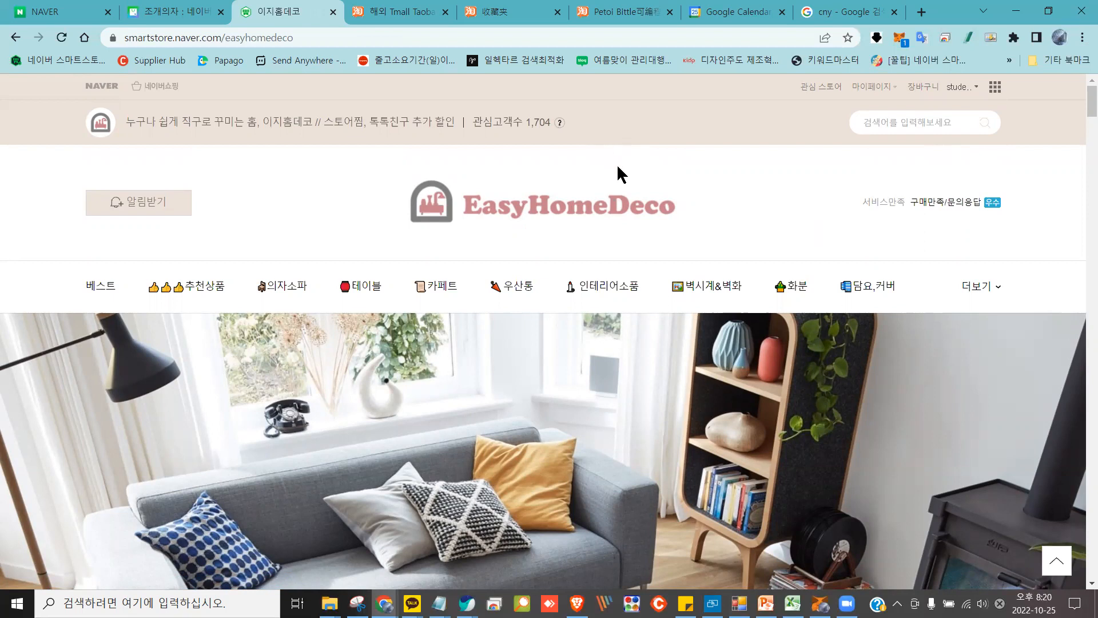
scroll(614, 160, "down", 10)
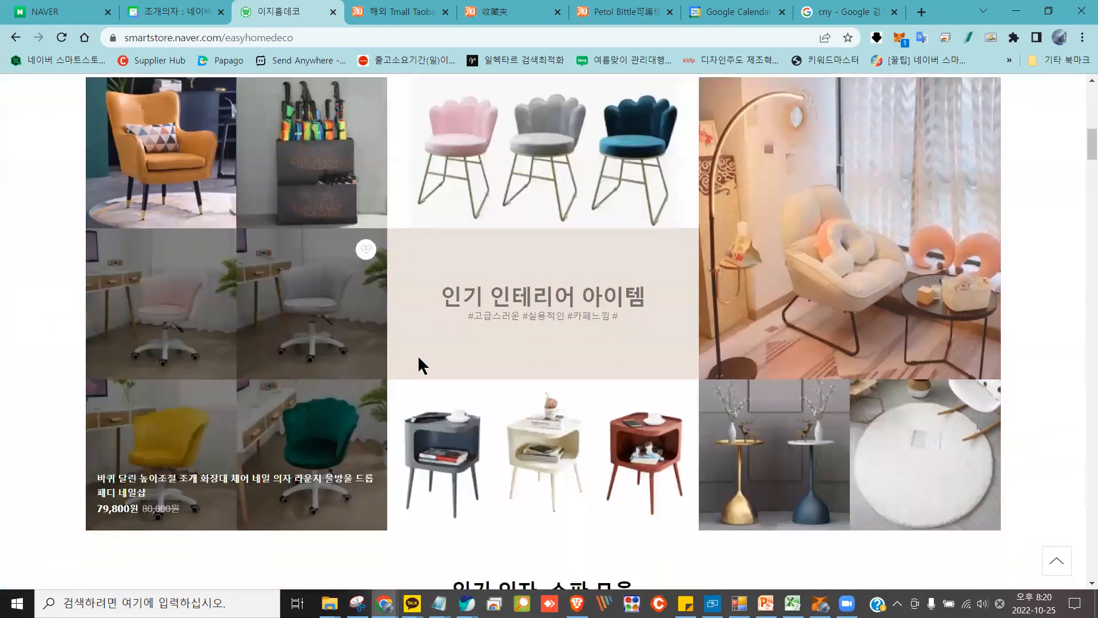
scroll(765, 448, "down", 20)
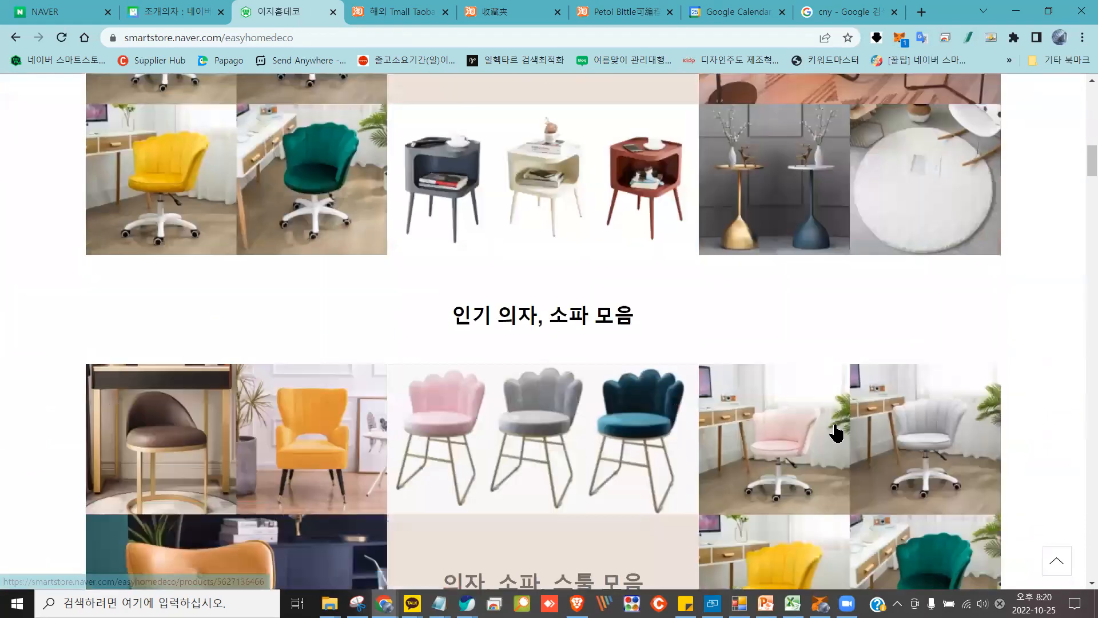
scroll(248, 320, "down", 20)
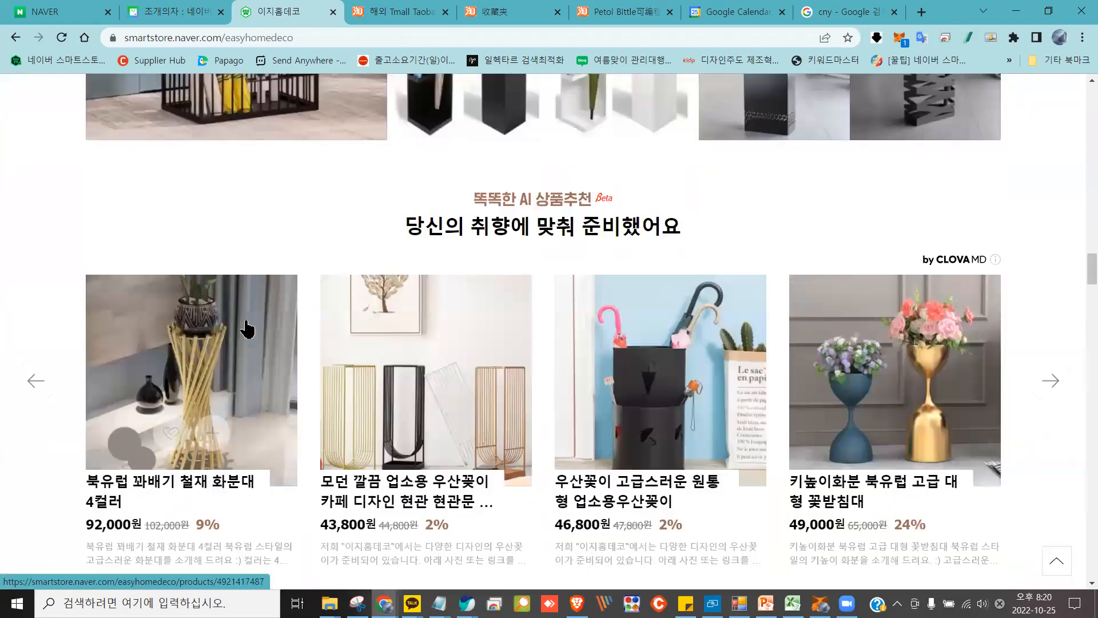
scroll(229, 341, "down", 18)
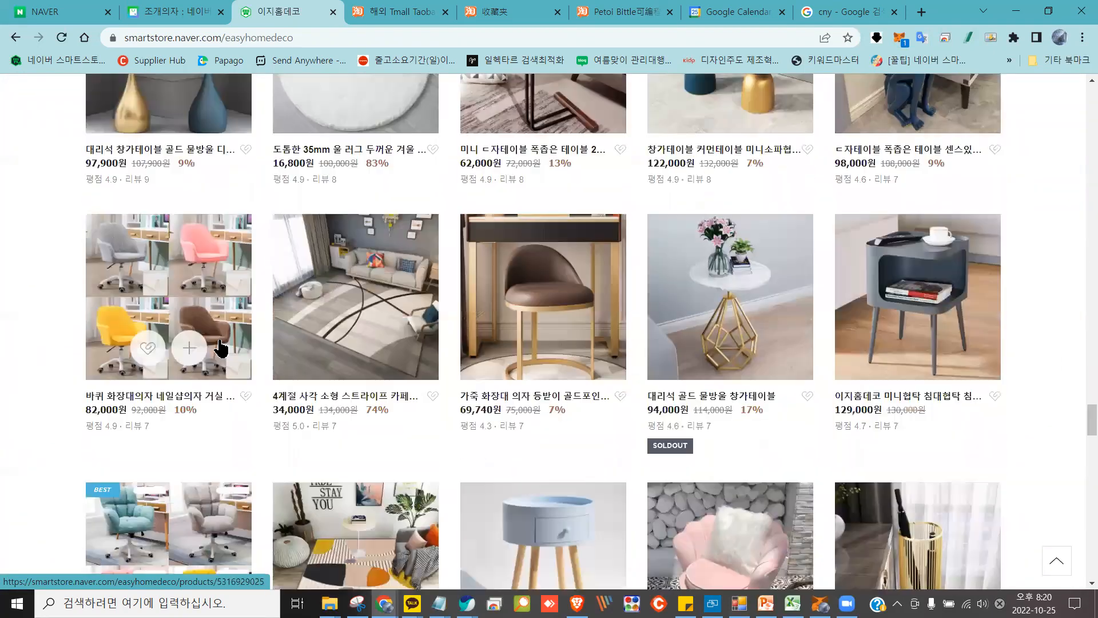
scroll(199, 356, "down", 8)
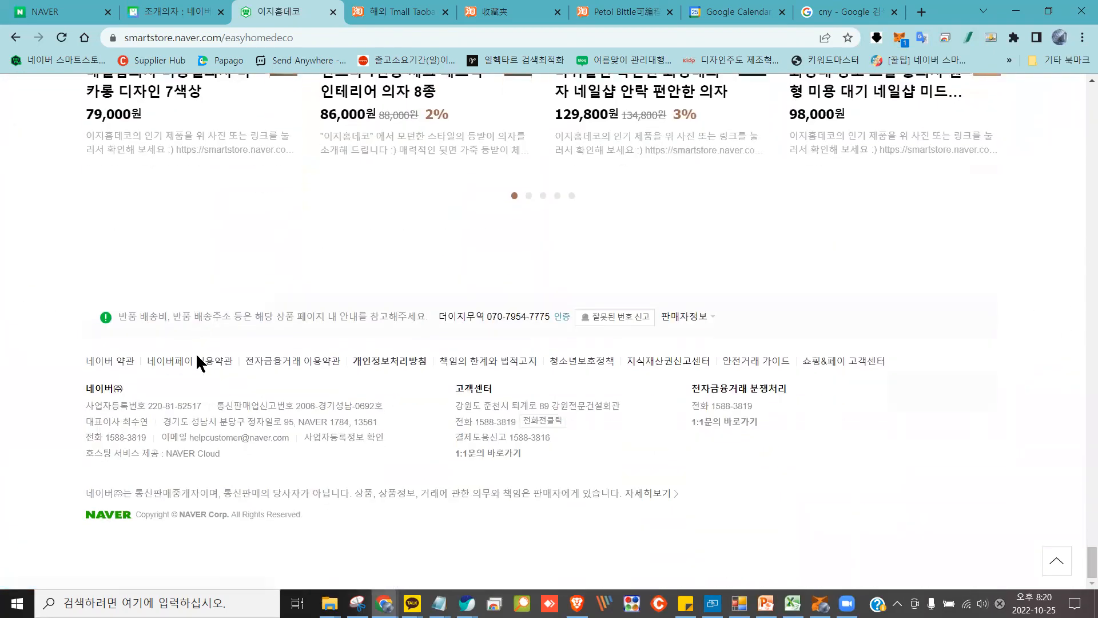
Open the pink velvet shell vanity chair listing from the product grid
scroll(0, 366, "up", 6)
scroll(2, 369, "up", 15)
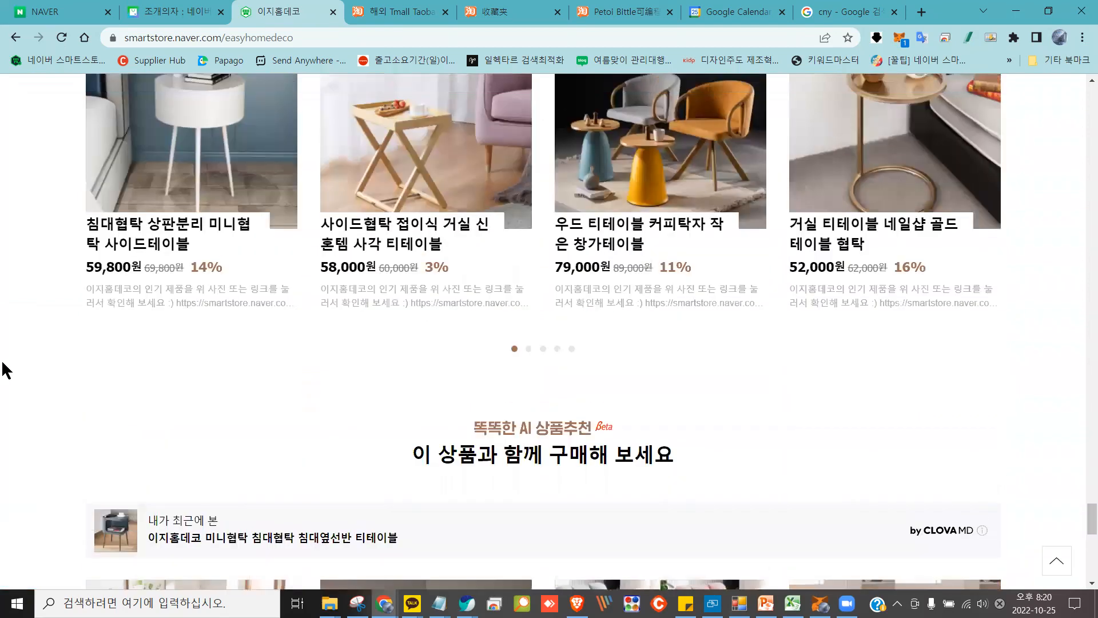
scroll(2, 370, "up", 20)
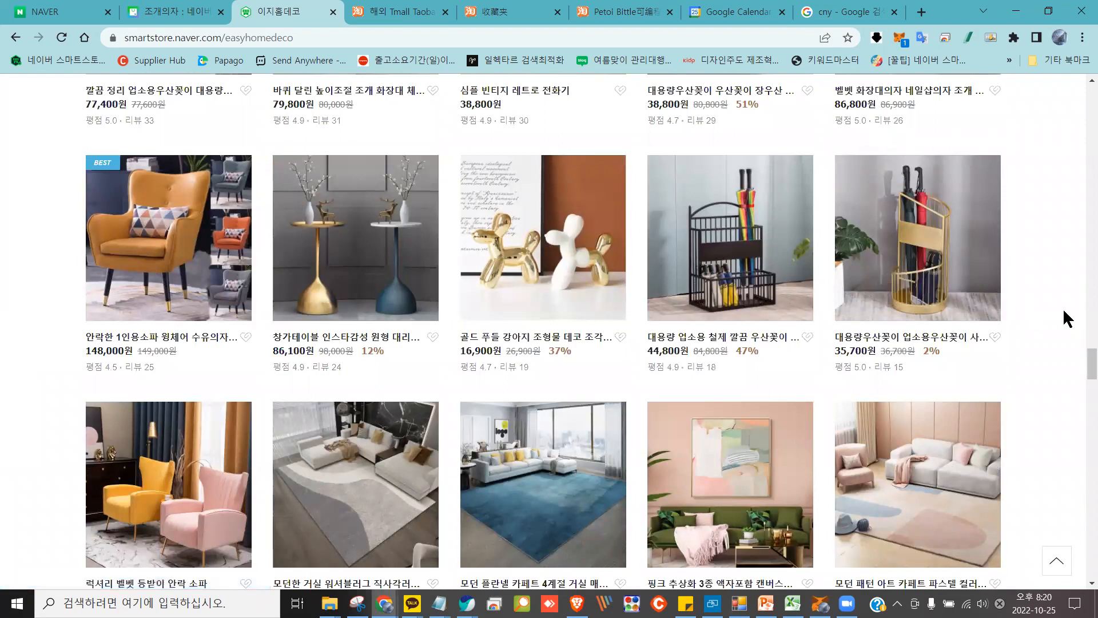
scroll(1060, 308, "up", 6)
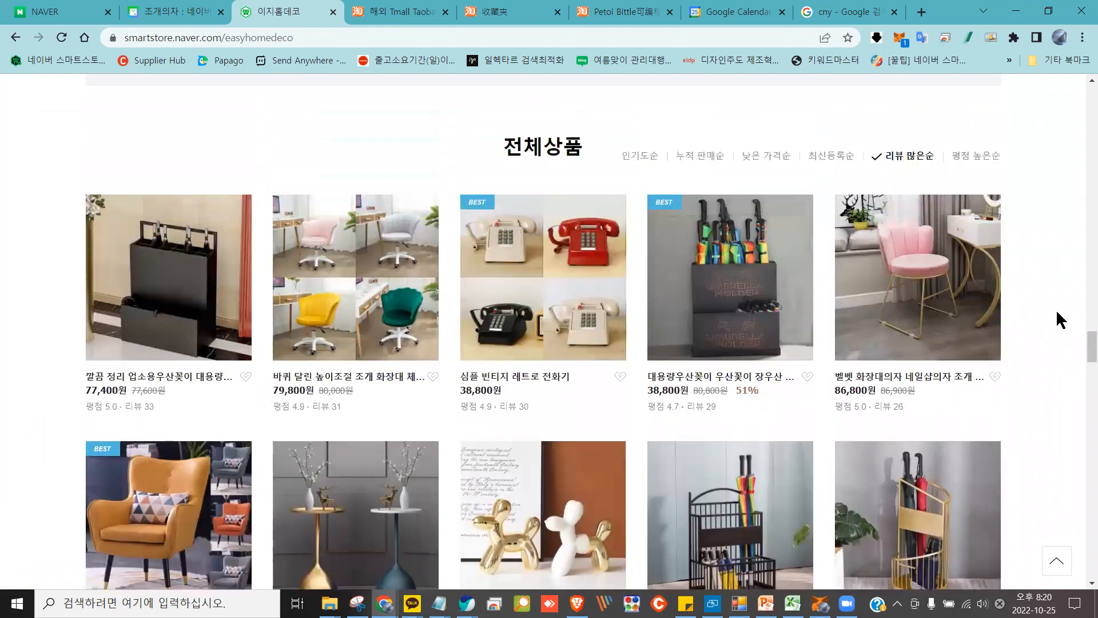
left_click(903, 324)
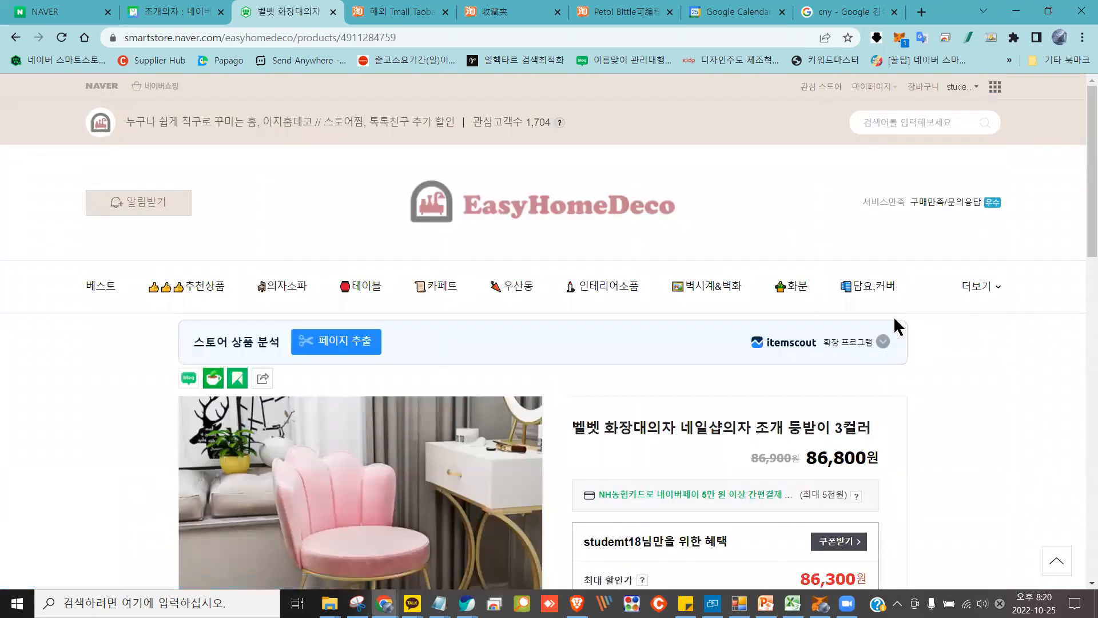
Scroll down through the vanity chair's product detail page
scroll(892, 314, "down", 3)
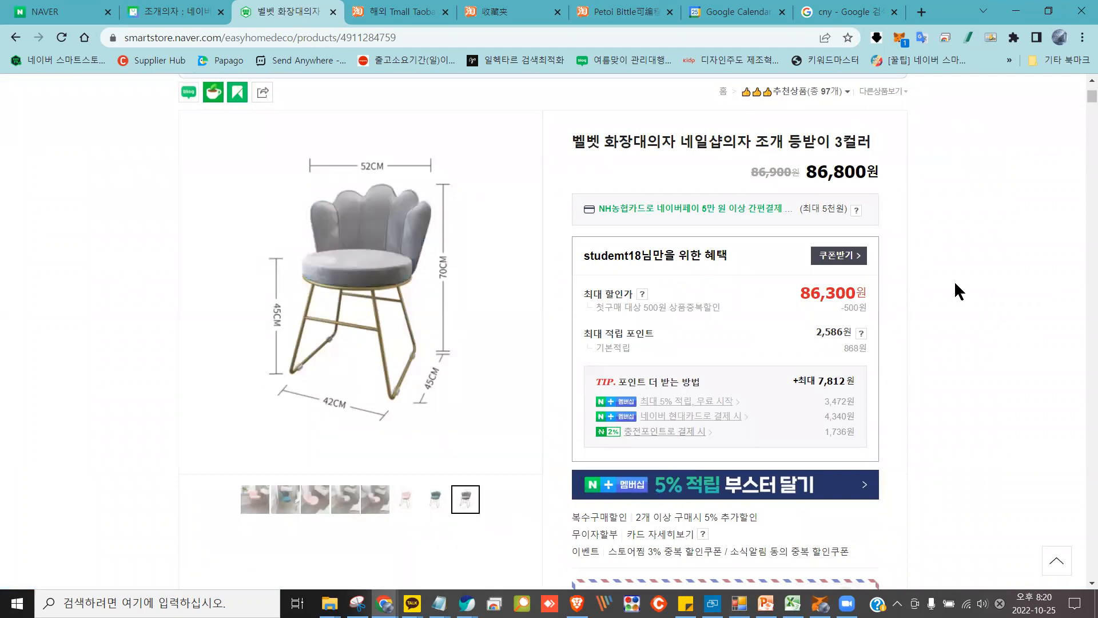
scroll(954, 281, "up", 5)
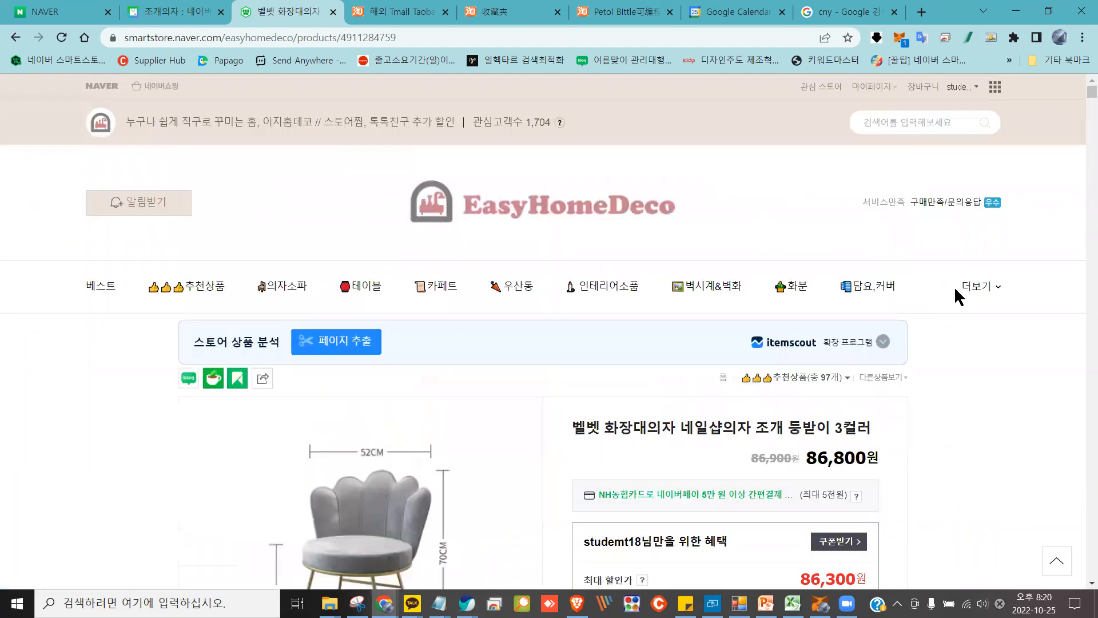
scroll(1016, 366, "down", 6)
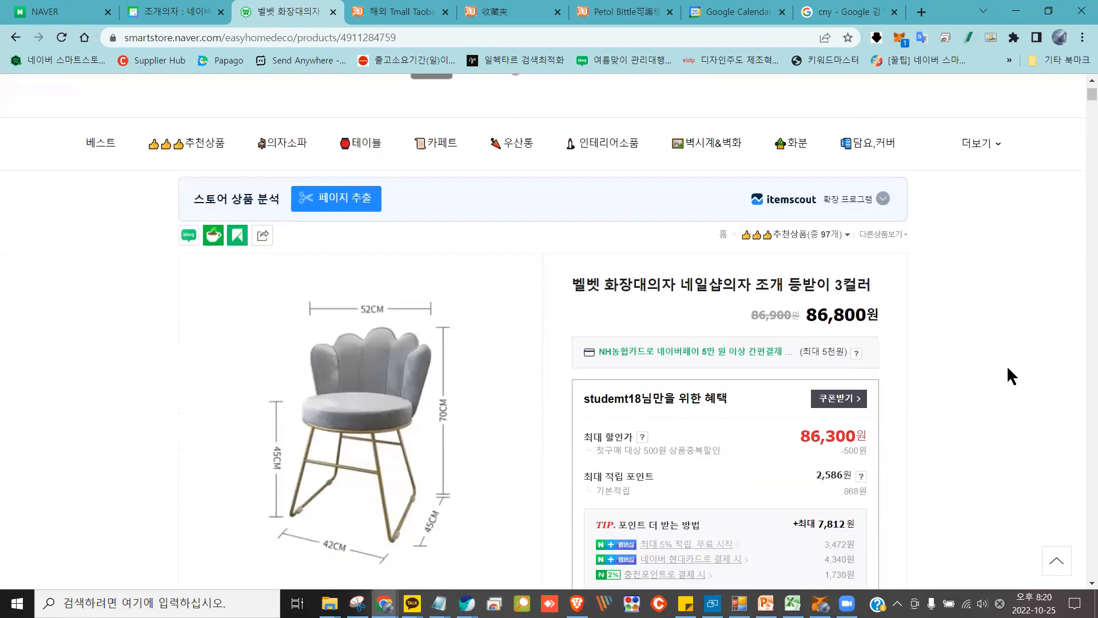
scroll(1010, 376, "down", 9)
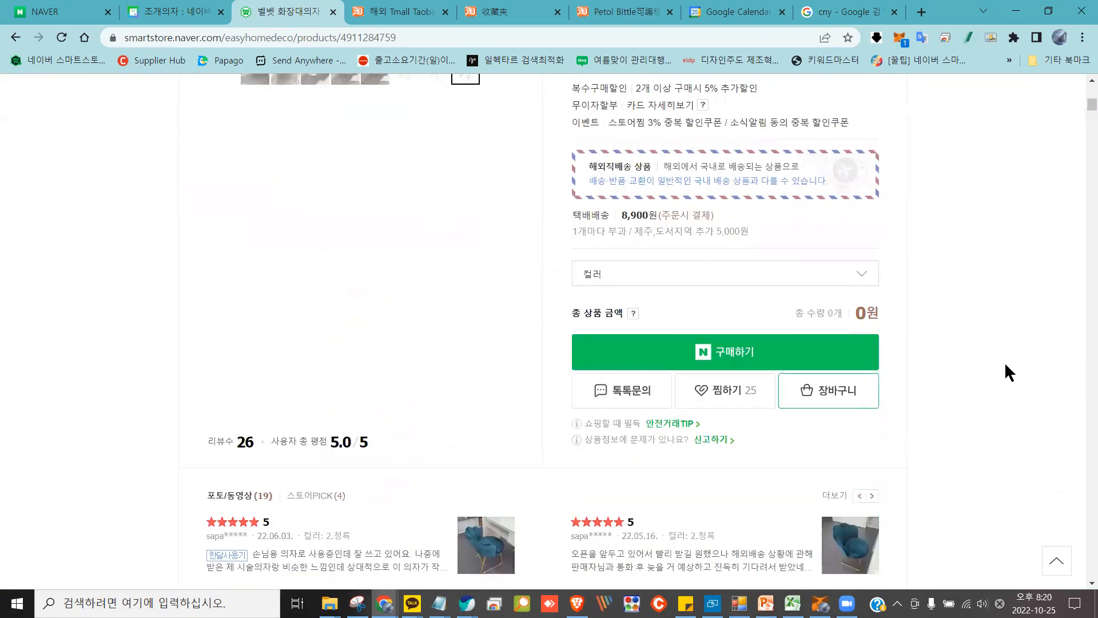
scroll(1002, 379, "down", 12)
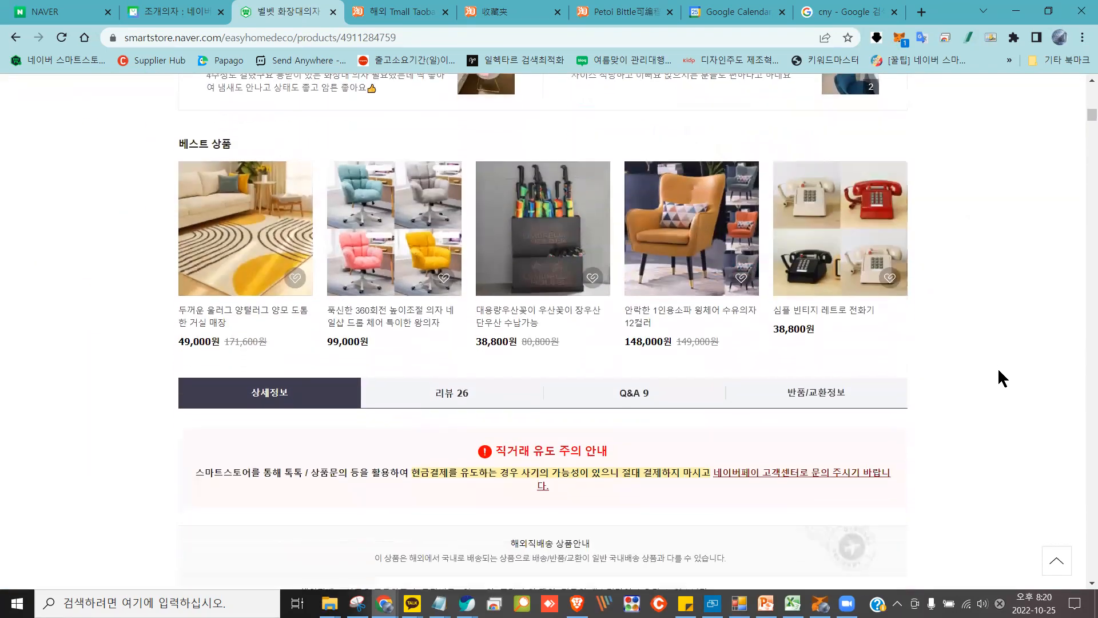
scroll(985, 370, "down", 15)
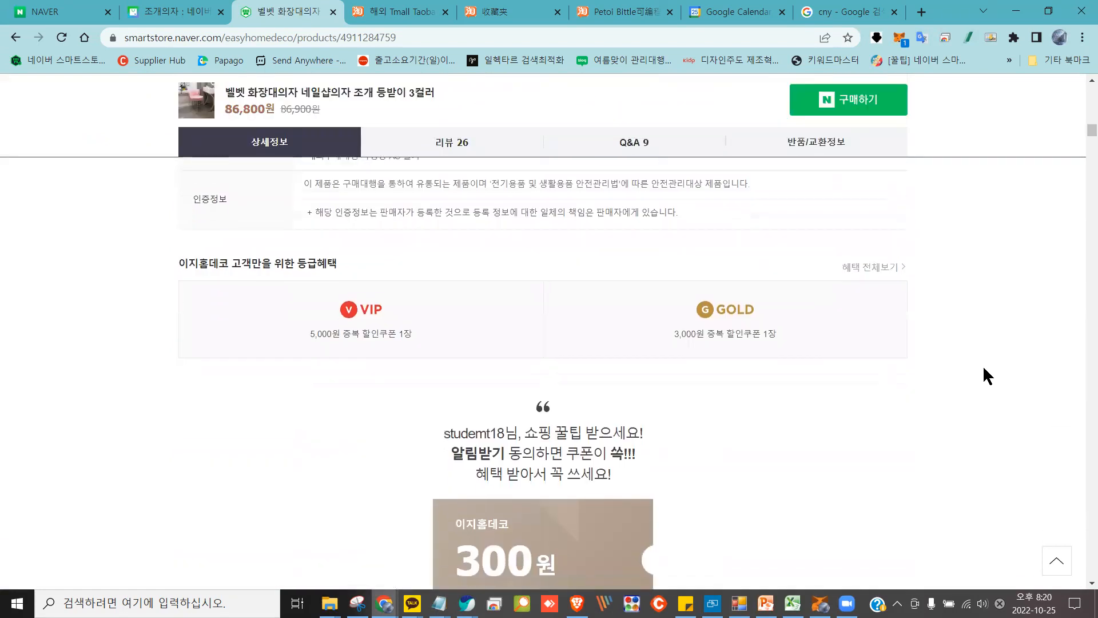
scroll(980, 375, "down", 15)
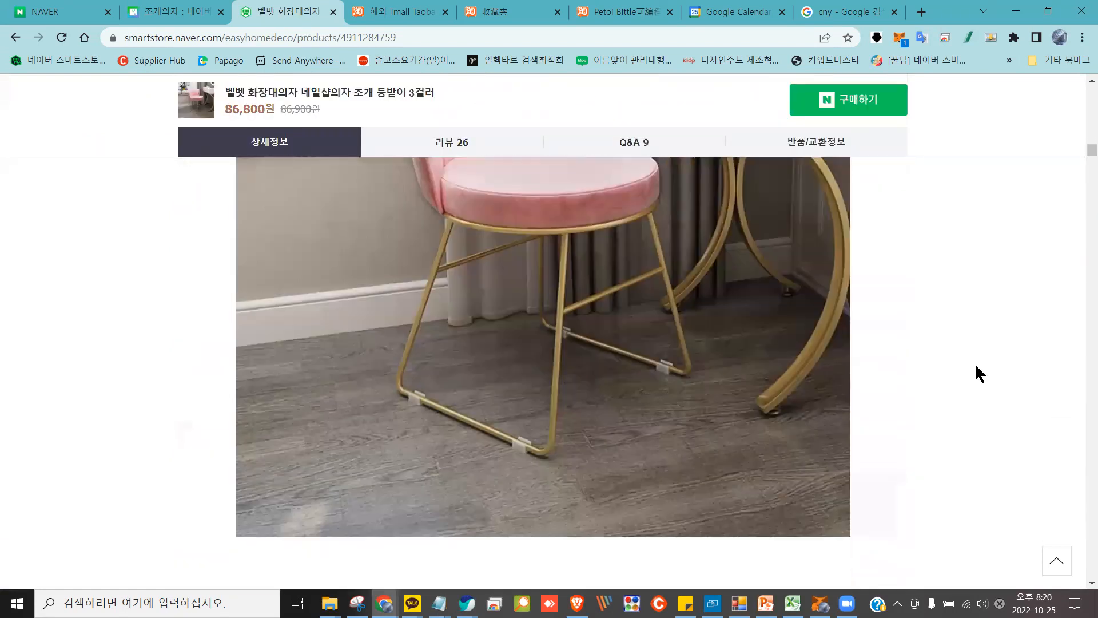
scroll(978, 372, "down", 15)
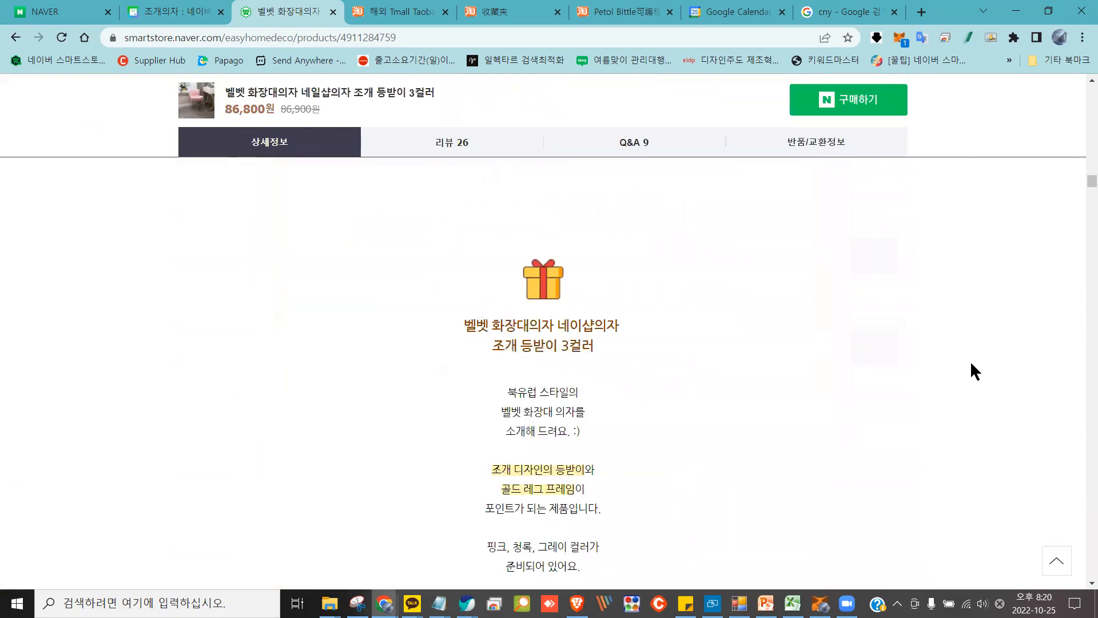
scroll(962, 363, "down", 15)
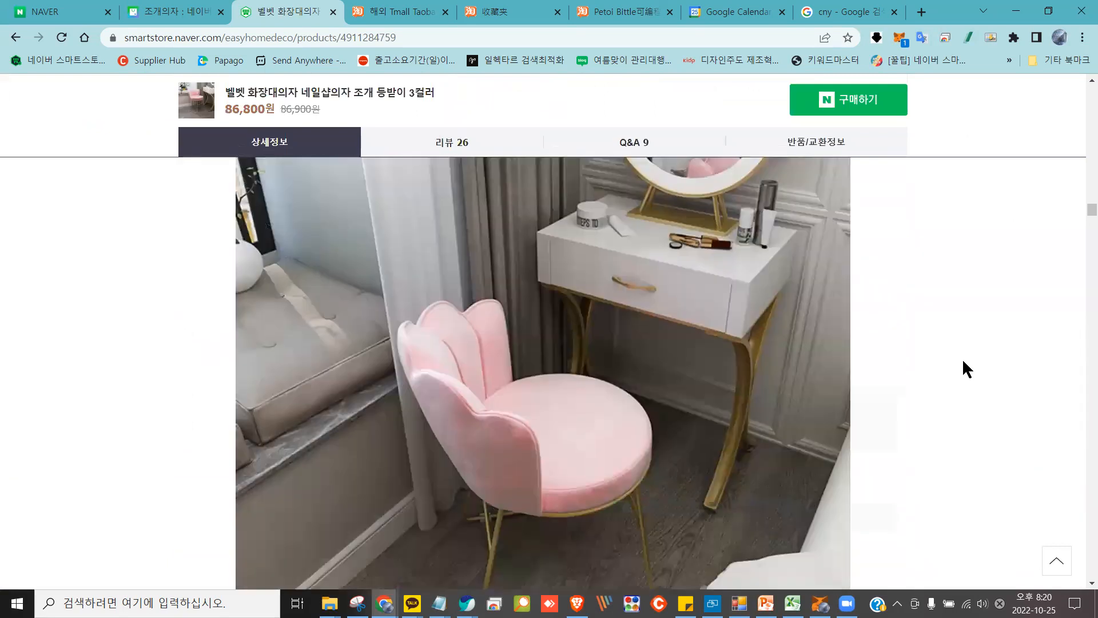
scroll(962, 360, "down", 15)
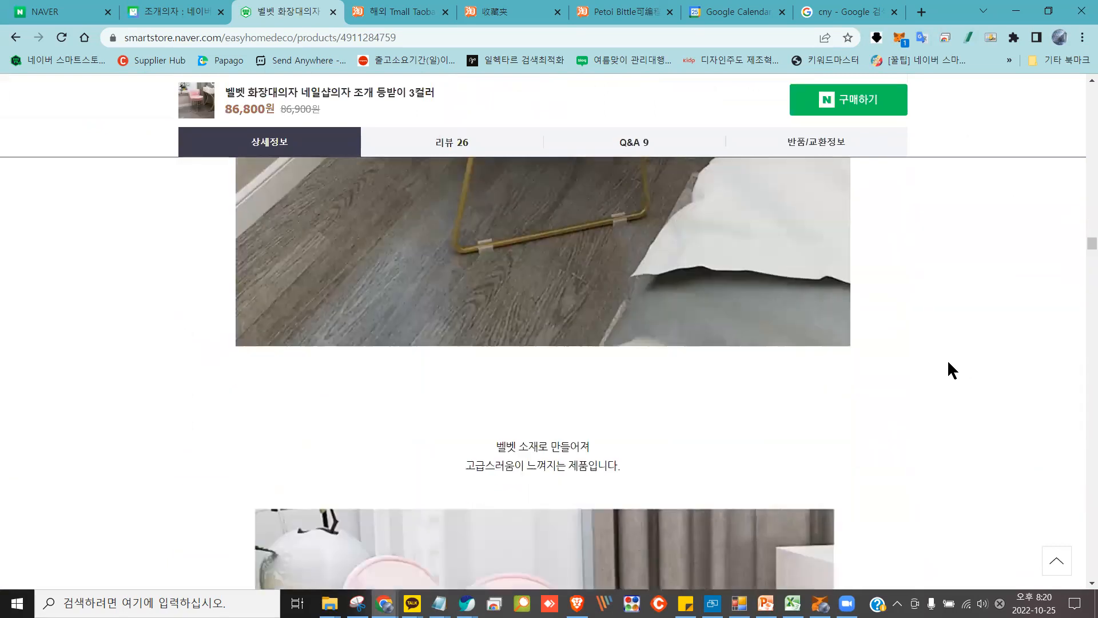
scroll(941, 375, "down", 10)
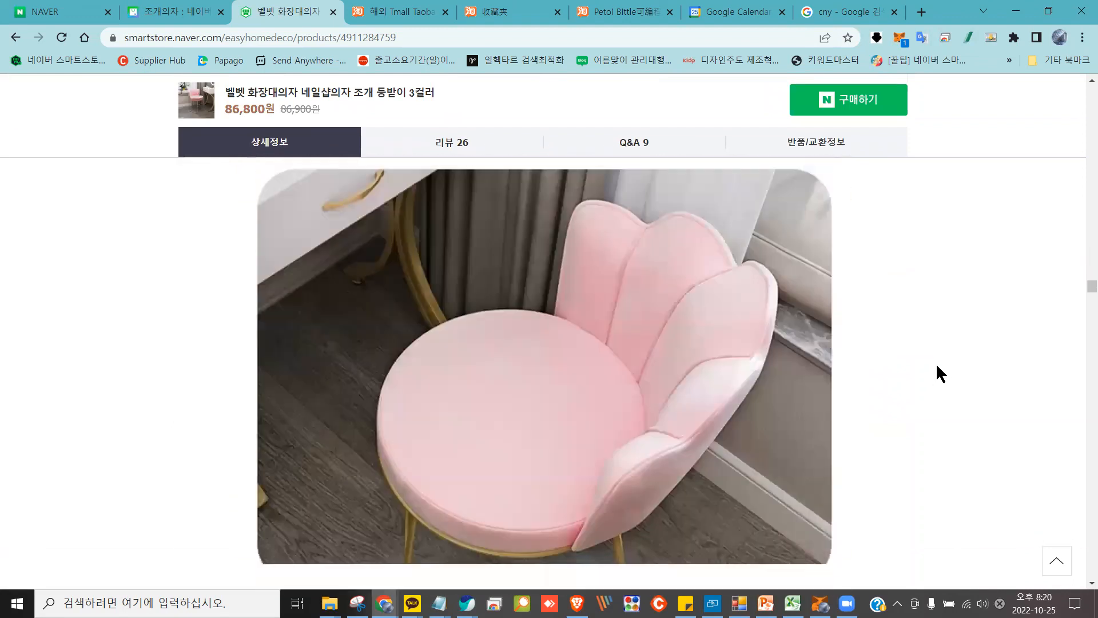
left_click_drag(1082, 283, 788, 361)
scroll(784, 355, "down", 15)
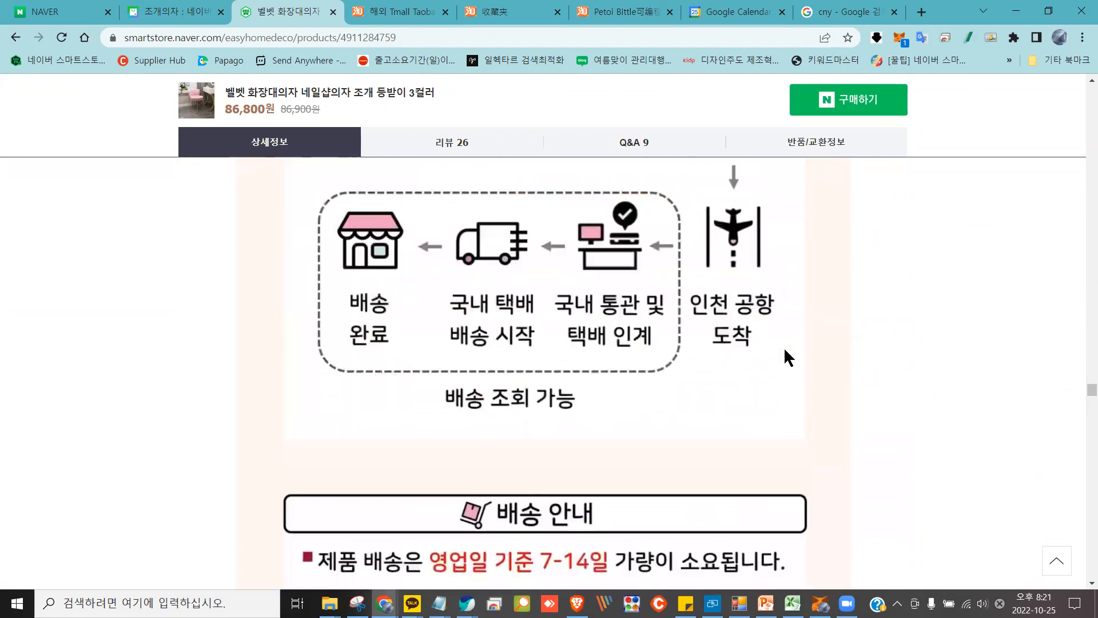
Scroll back up to the photo reviews and open the second review's photos in the viewer
scroll(781, 351, "up", 4)
scroll(778, 352, "up", 20)
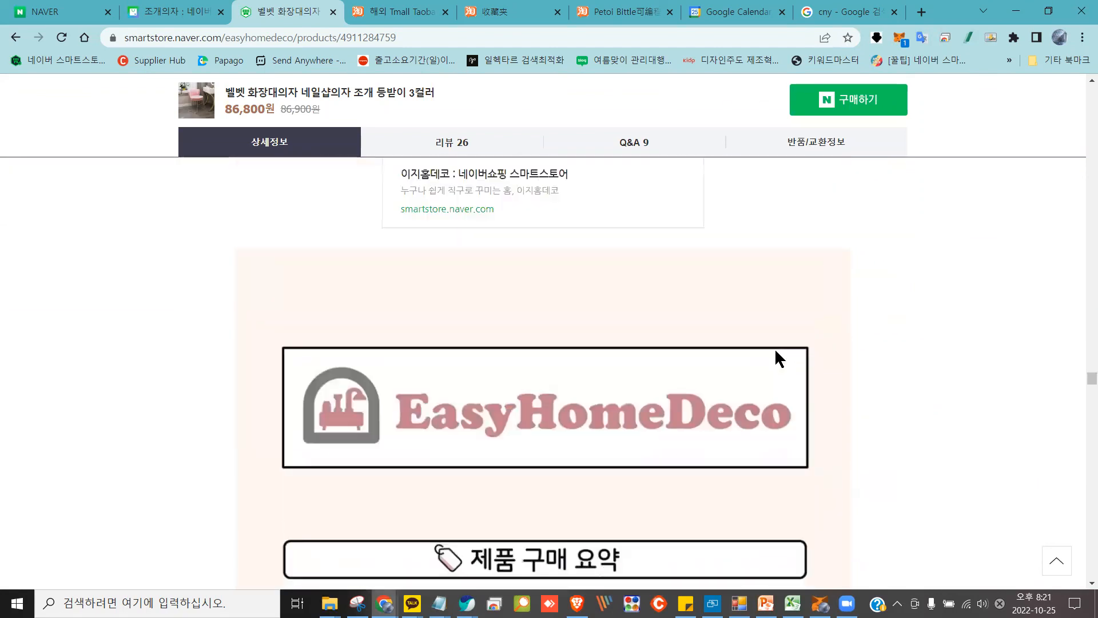
scroll(767, 351, "up", 15)
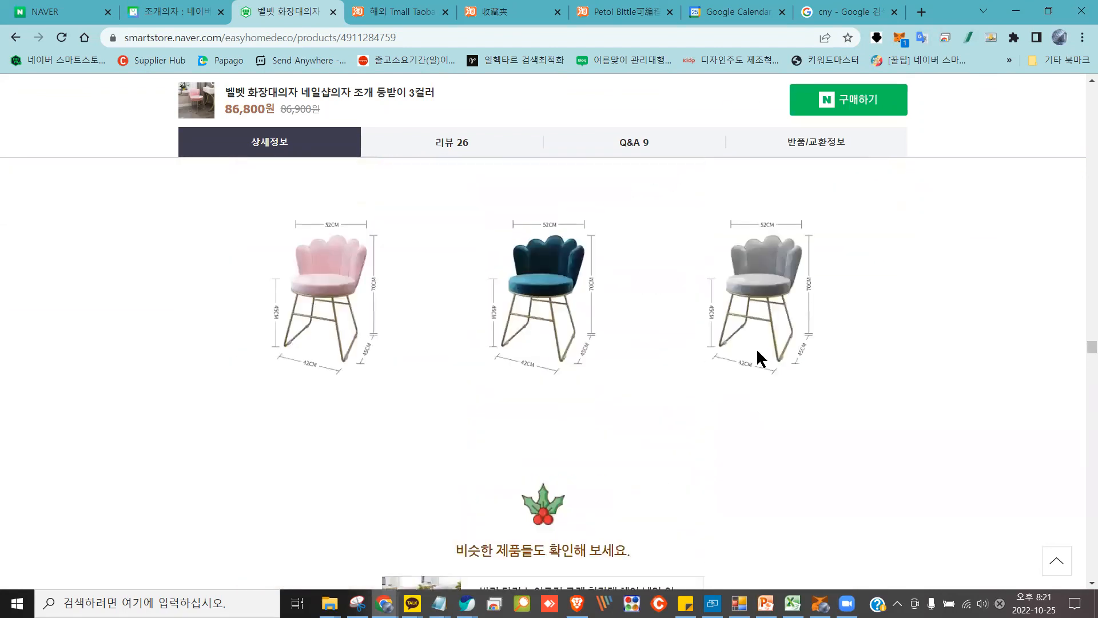
scroll(743, 355, "up", 8)
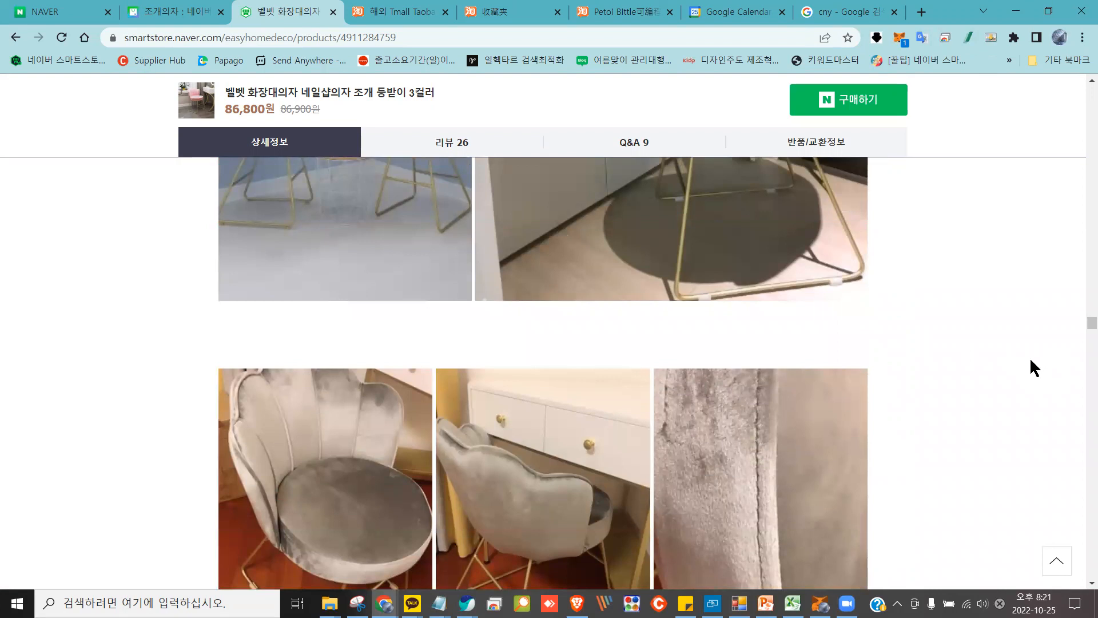
scroll(1030, 361, "up", 5)
scroll(1003, 377, "up", 5)
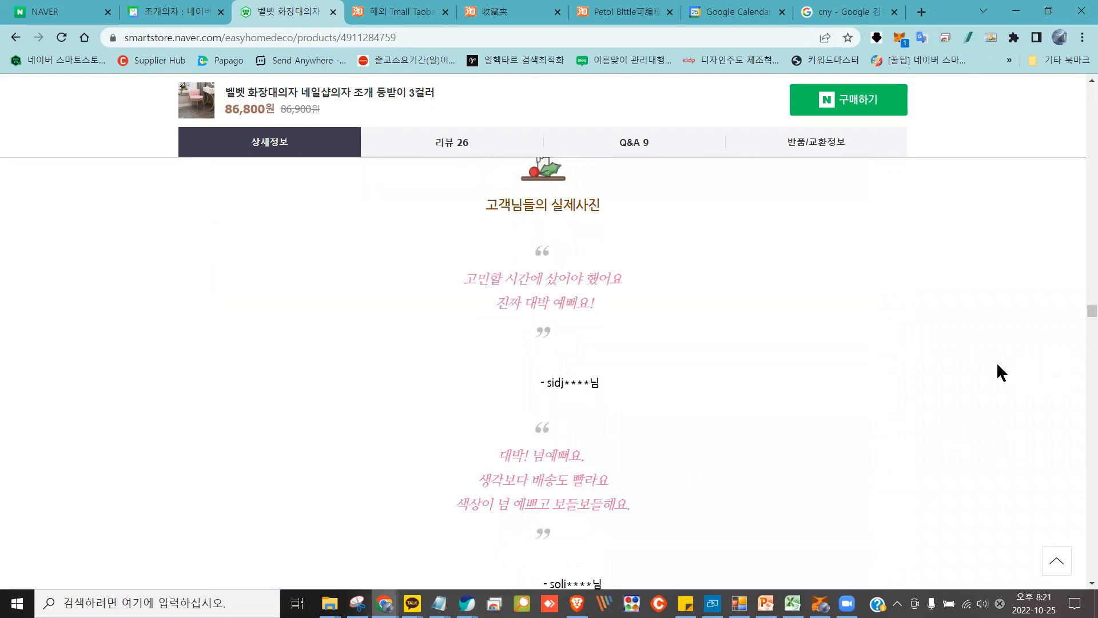
scroll(978, 360, "up", 5)
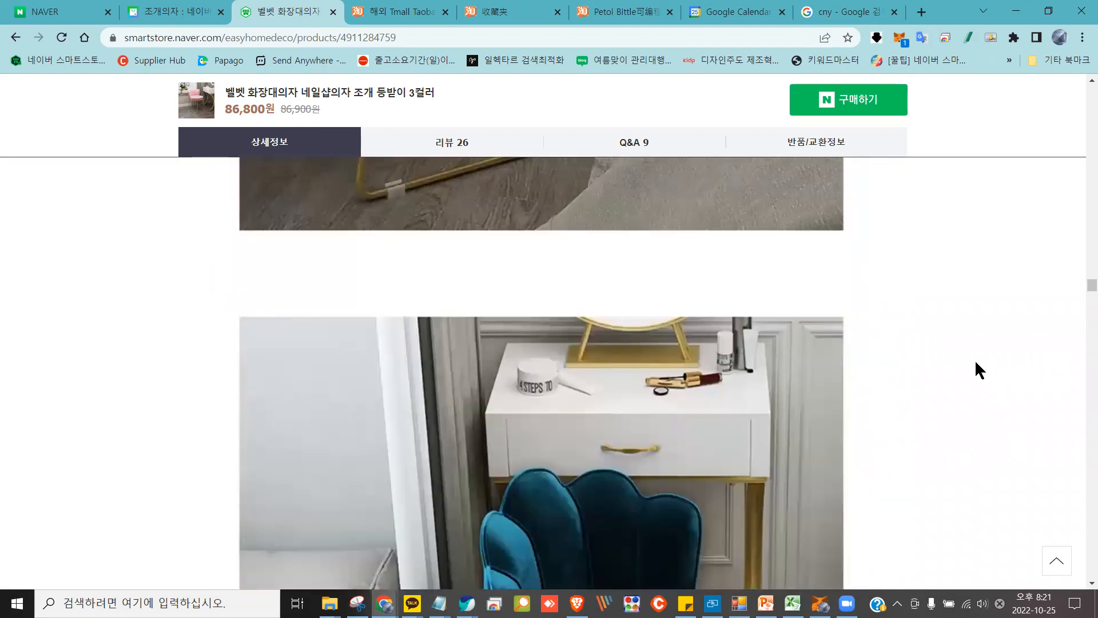
scroll(971, 361, "up", 10)
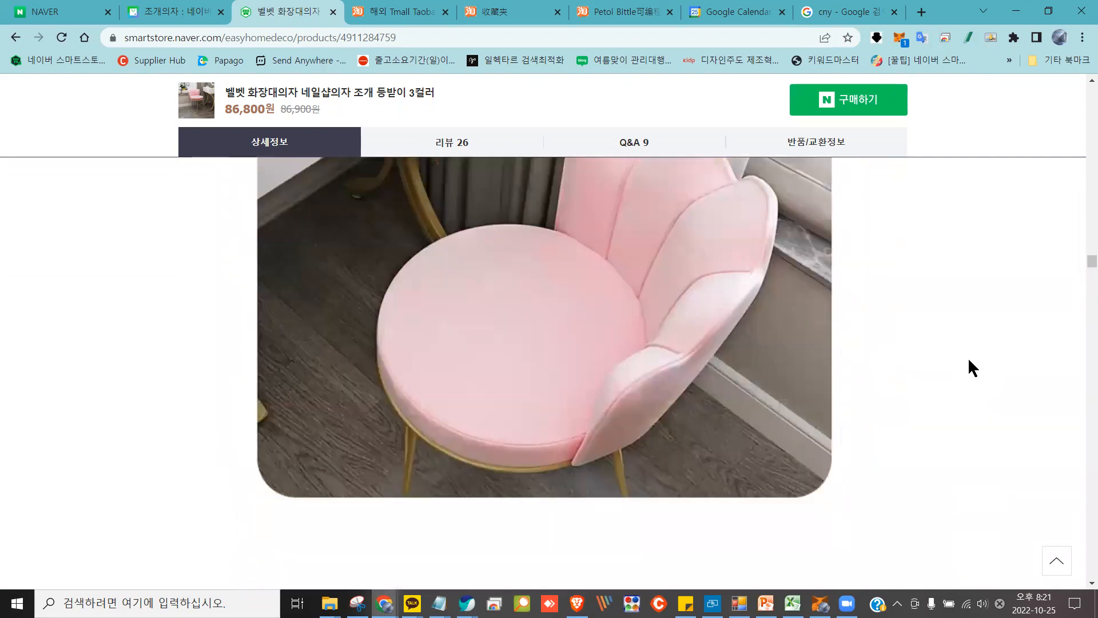
scroll(969, 363, "up", 8)
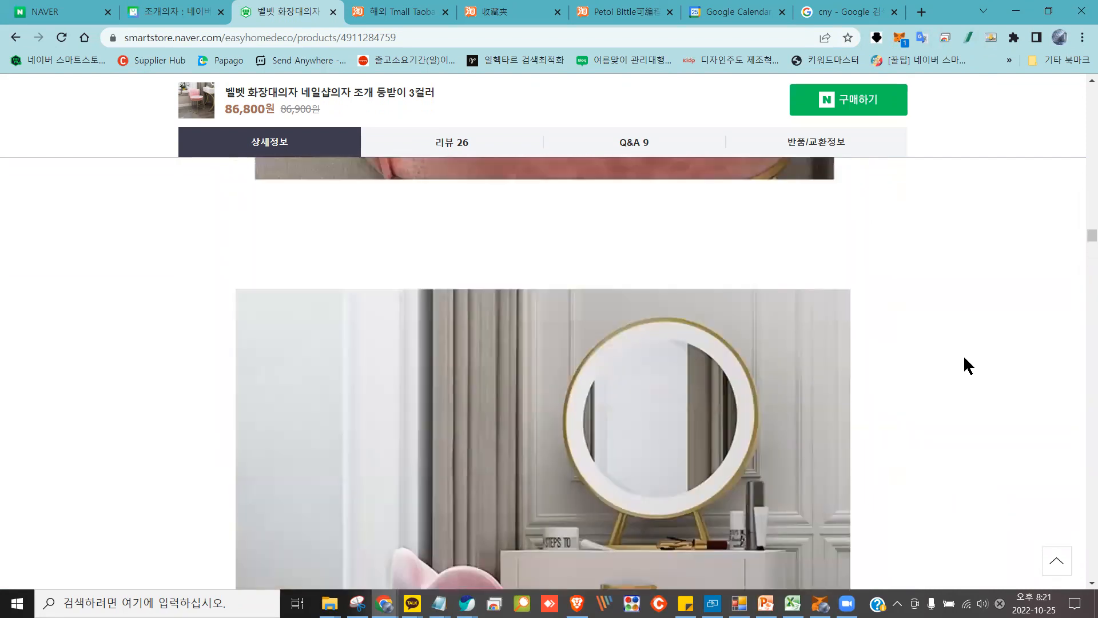
scroll(966, 360, "up", 9)
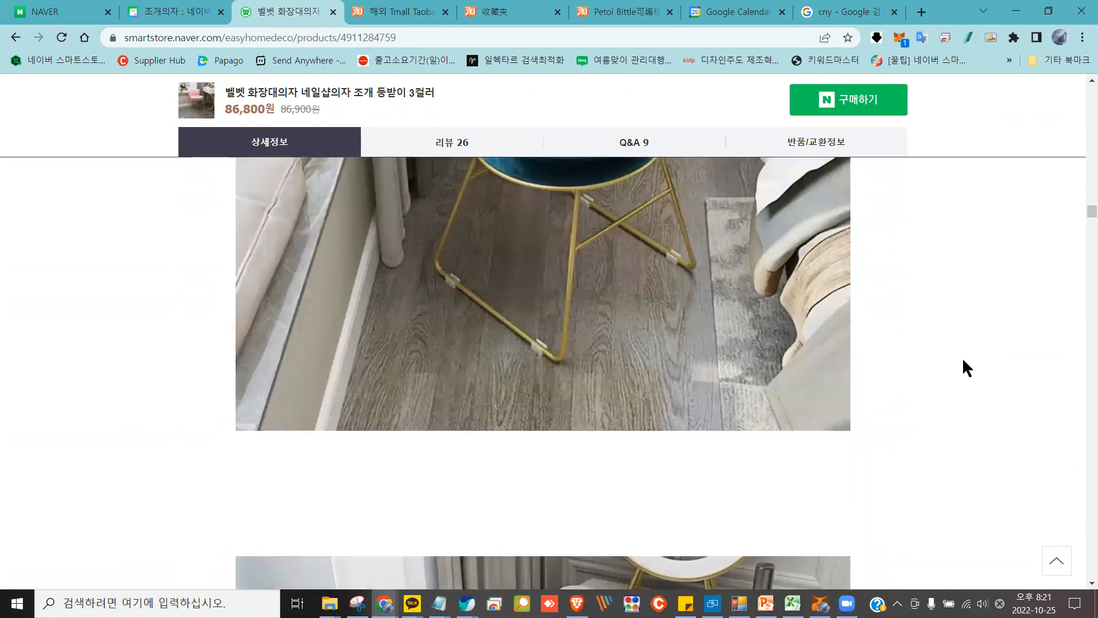
scroll(957, 360, "up", 10)
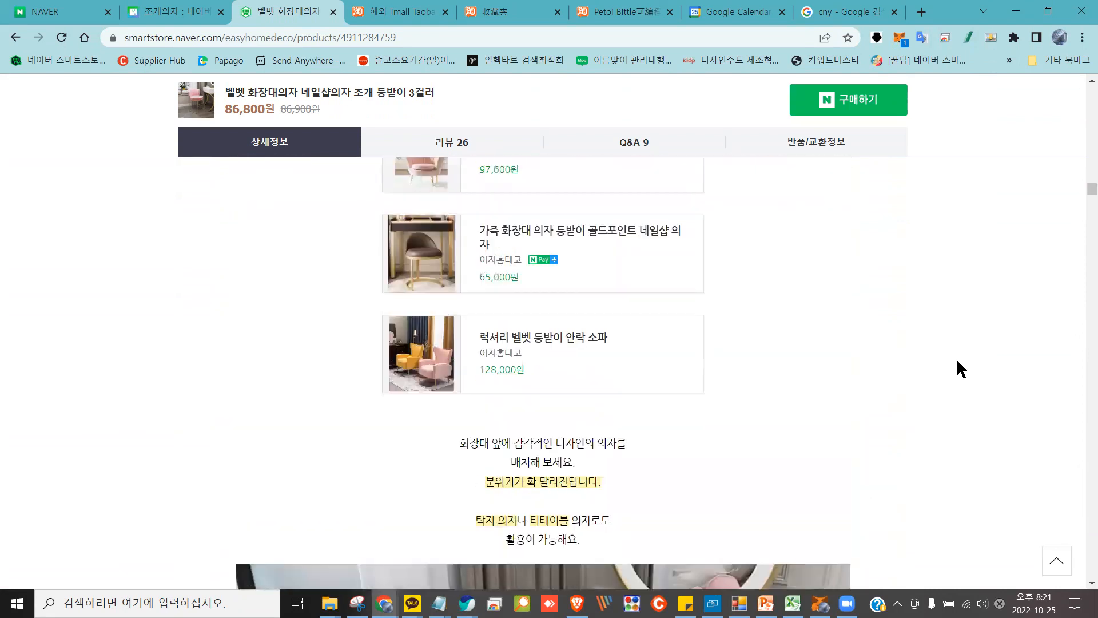
scroll(957, 357, "up", 9)
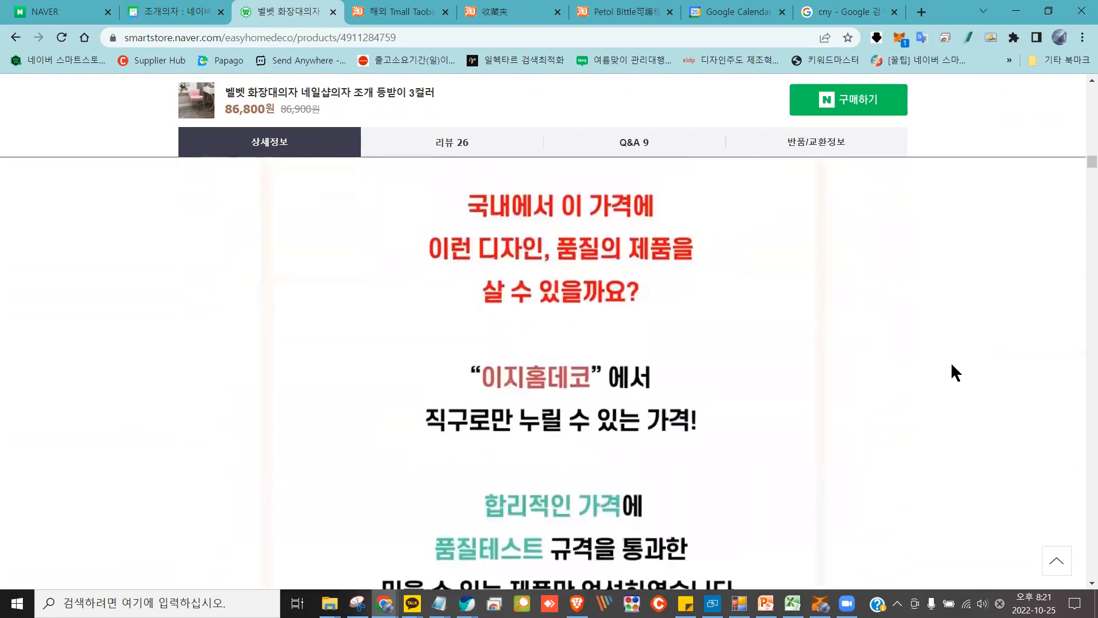
scroll(951, 360, "up", 9)
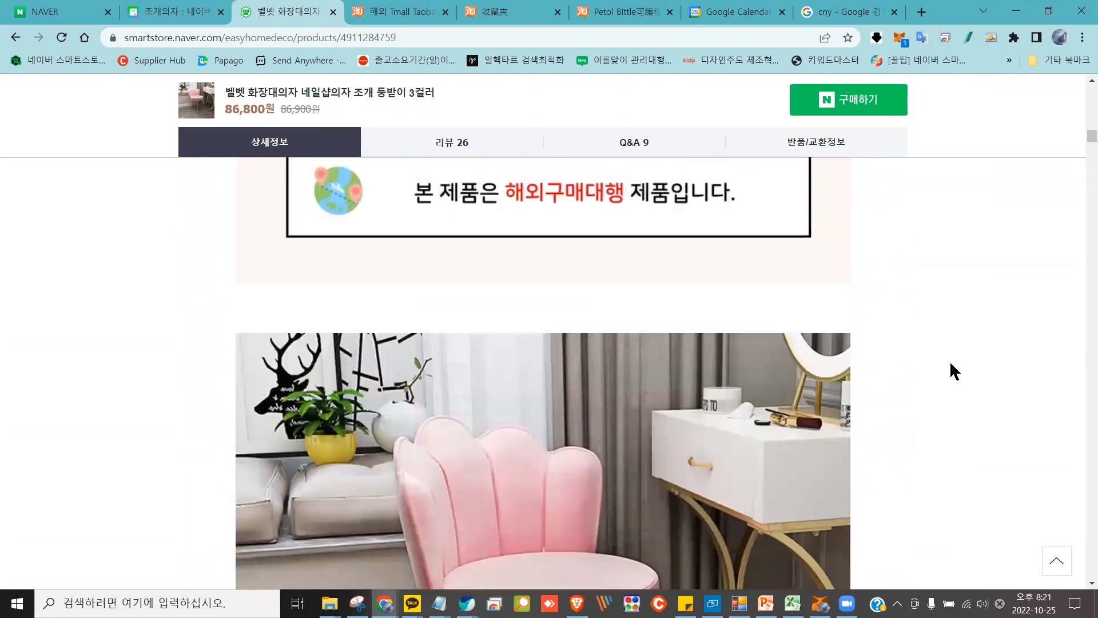
scroll(950, 366, "up", 8)
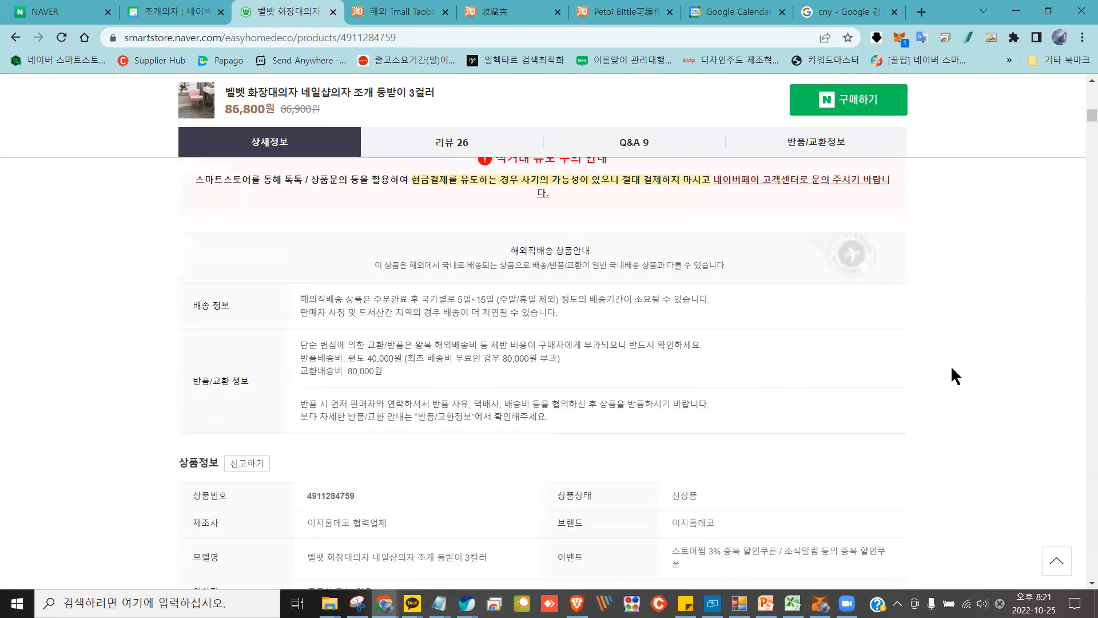
scroll(964, 358, "down", 4)
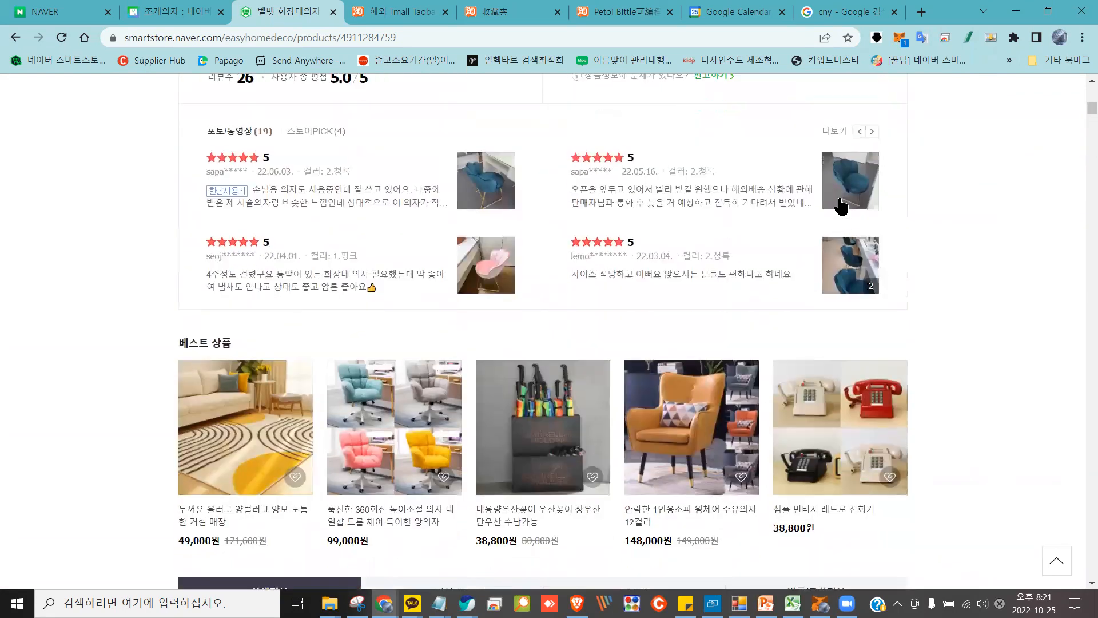
left_click(839, 195)
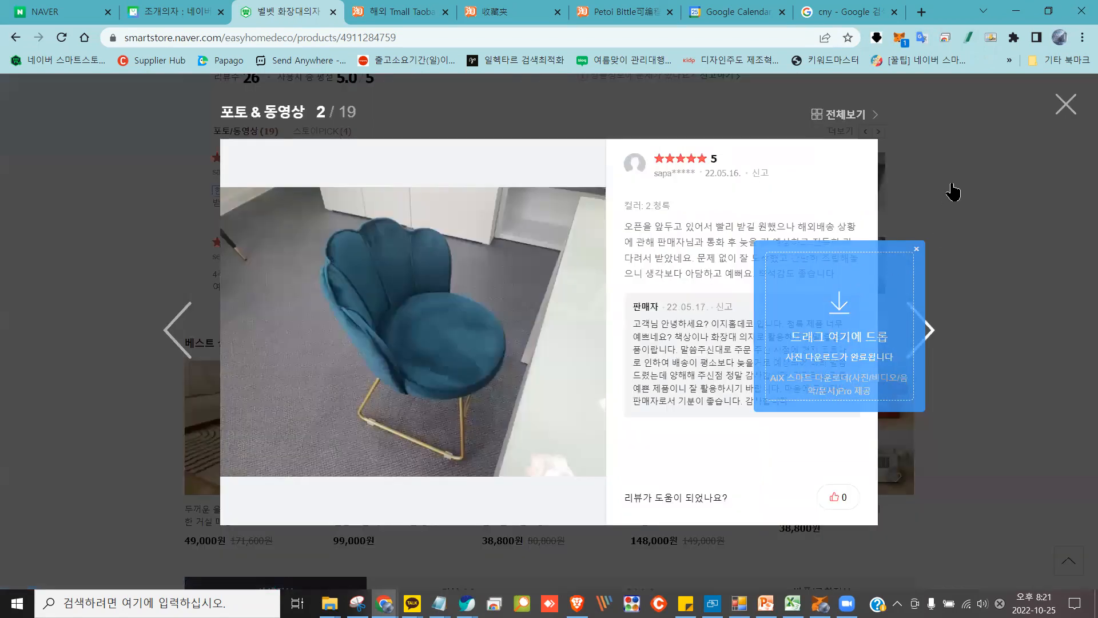
Open the fourth review's photos and compare its single blue chair and row-of-chairs pictures
left_click(1068, 105)
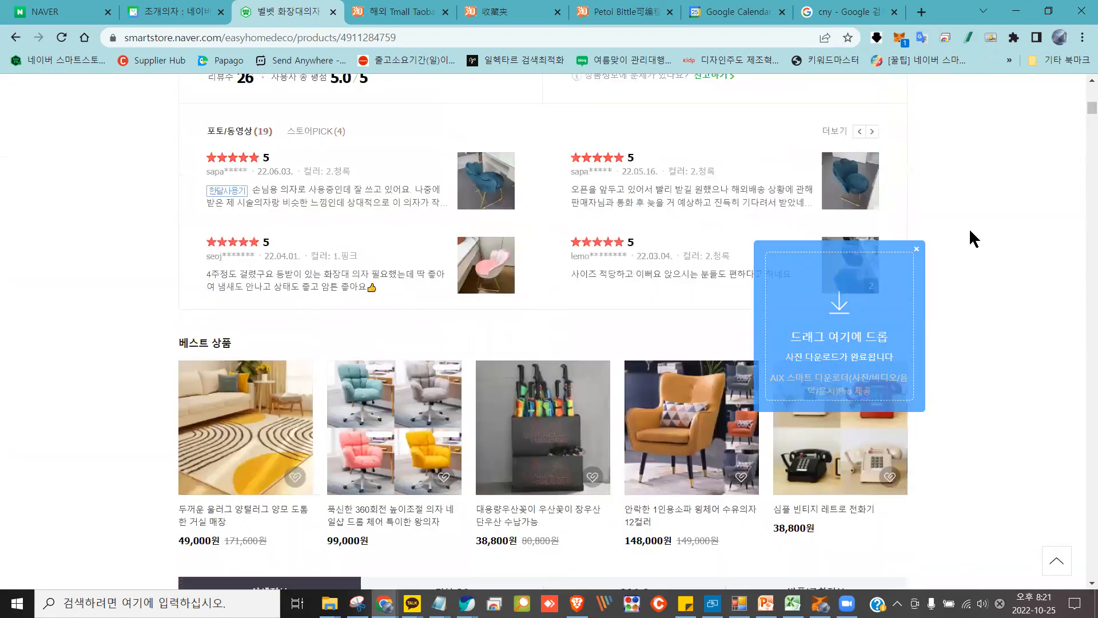
left_click(917, 248)
left_click(869, 289)
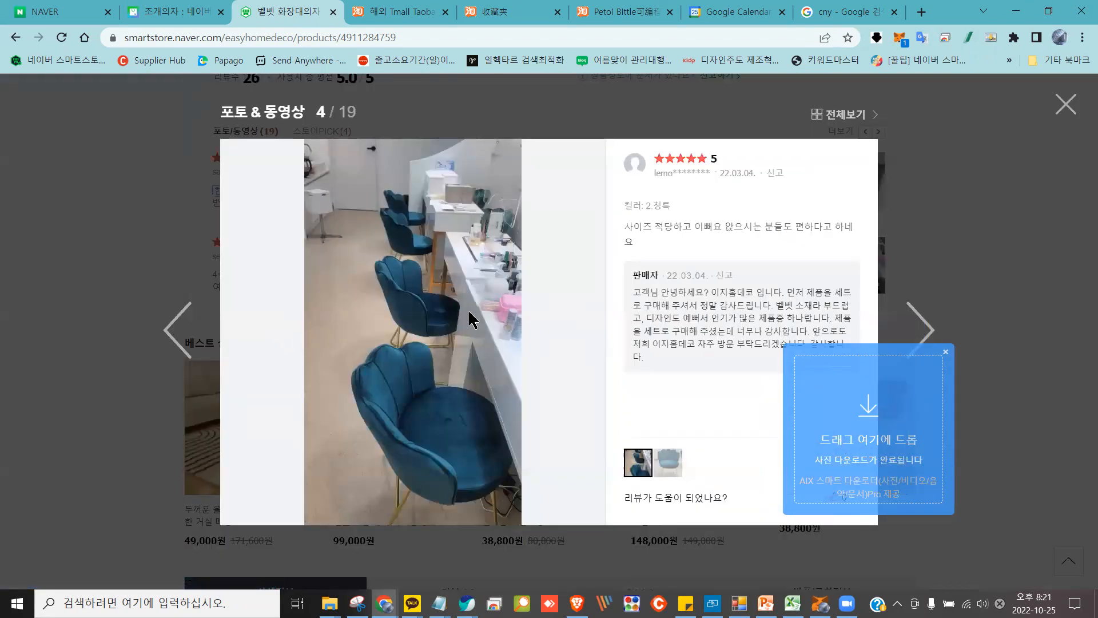
left_click(690, 235)
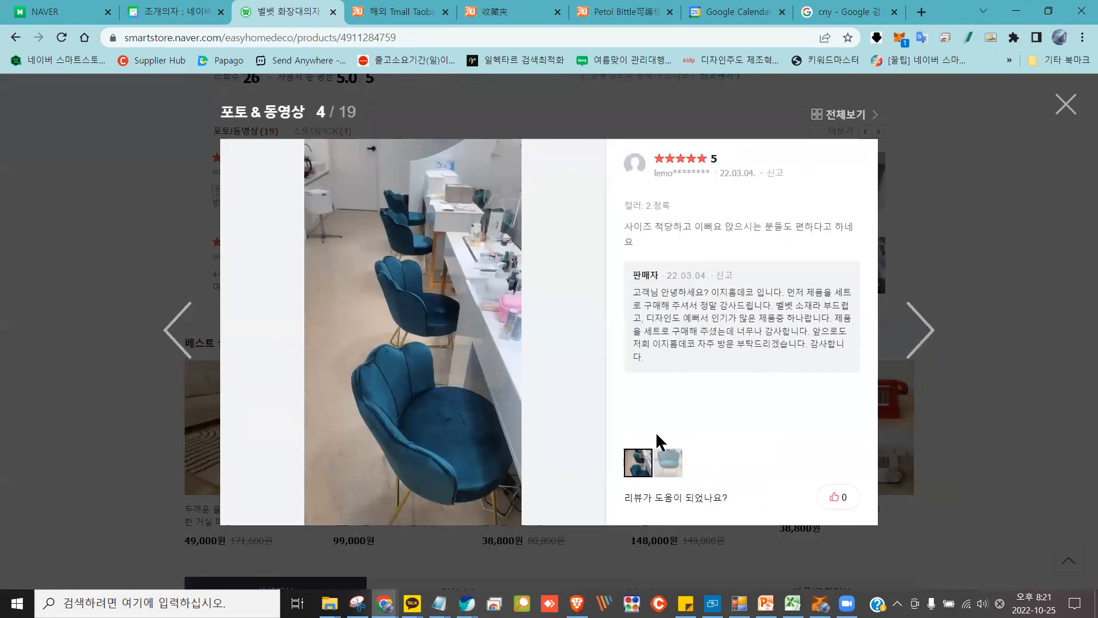
left_click(659, 462)
left_click(640, 474)
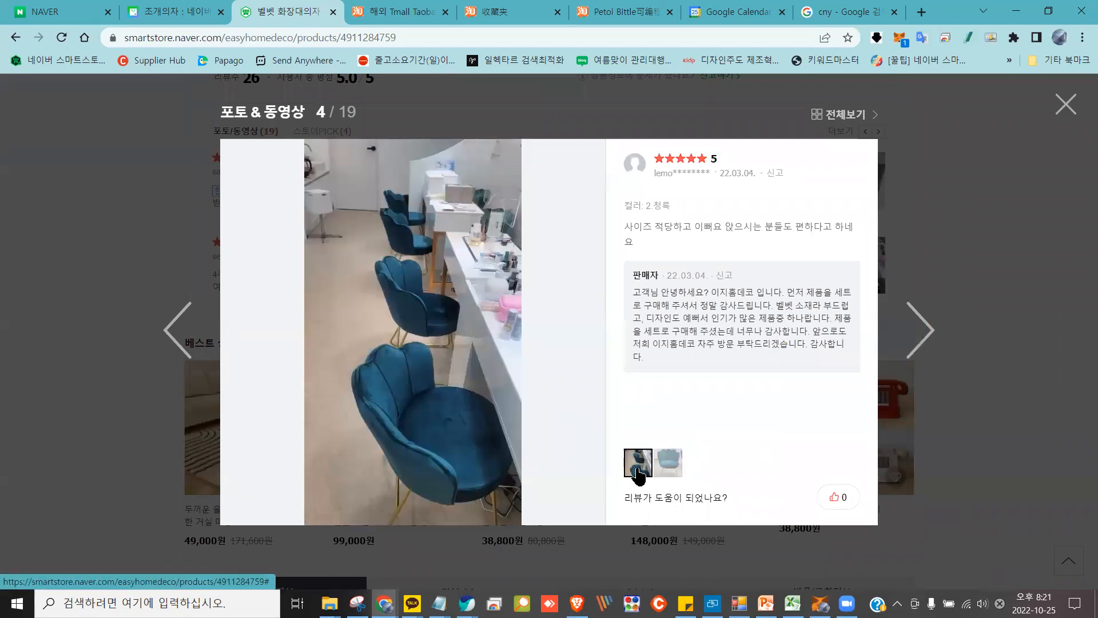
left_click(667, 466)
left_click(631, 468)
left_click(667, 464)
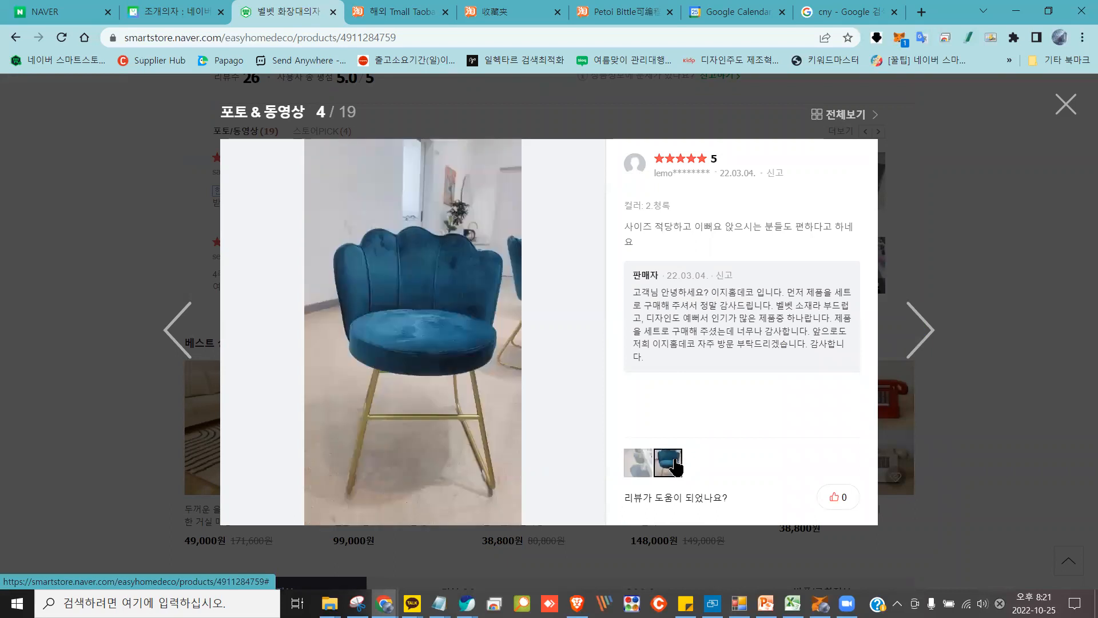
Step through review photos 5 to 19 of 19, then close the viewer
left_click(899, 304)
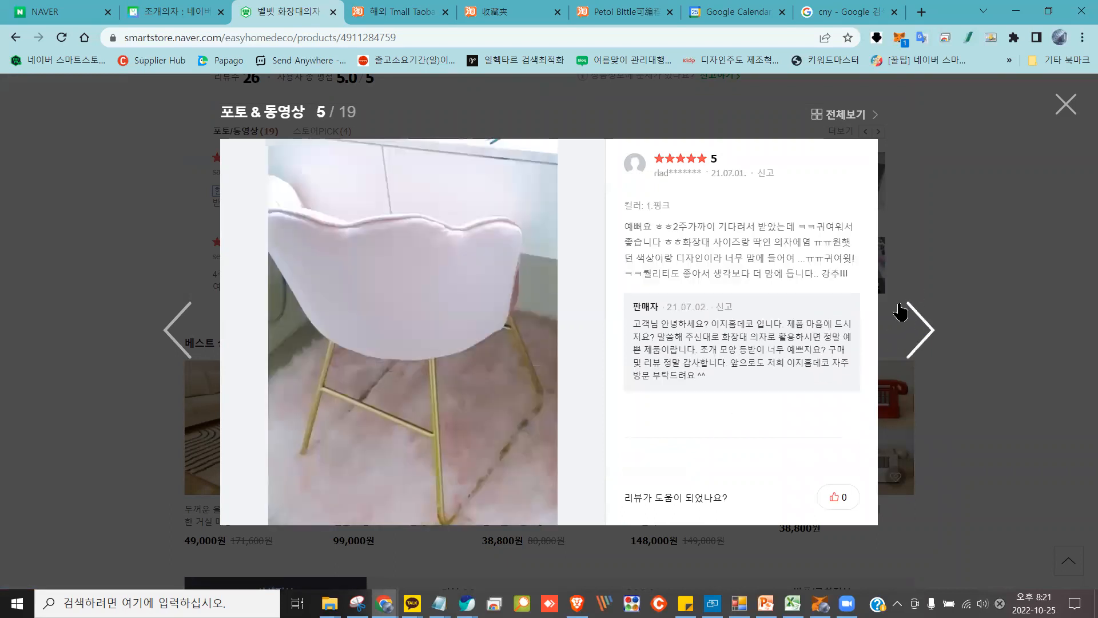
left_click(913, 311)
left_click(918, 318)
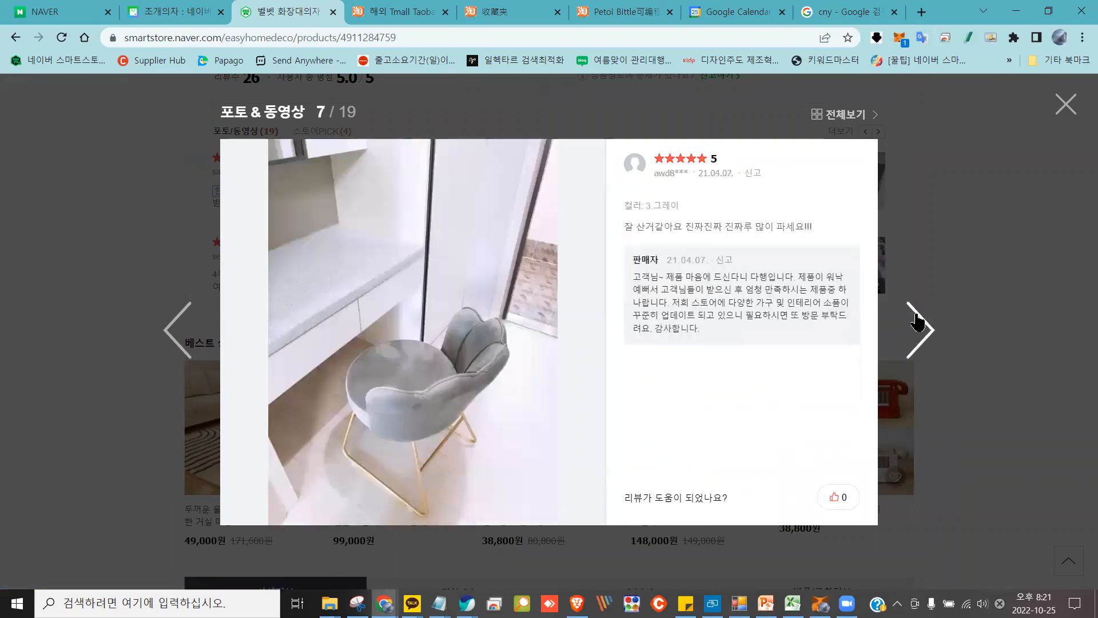
left_click(917, 324)
left_click(916, 319)
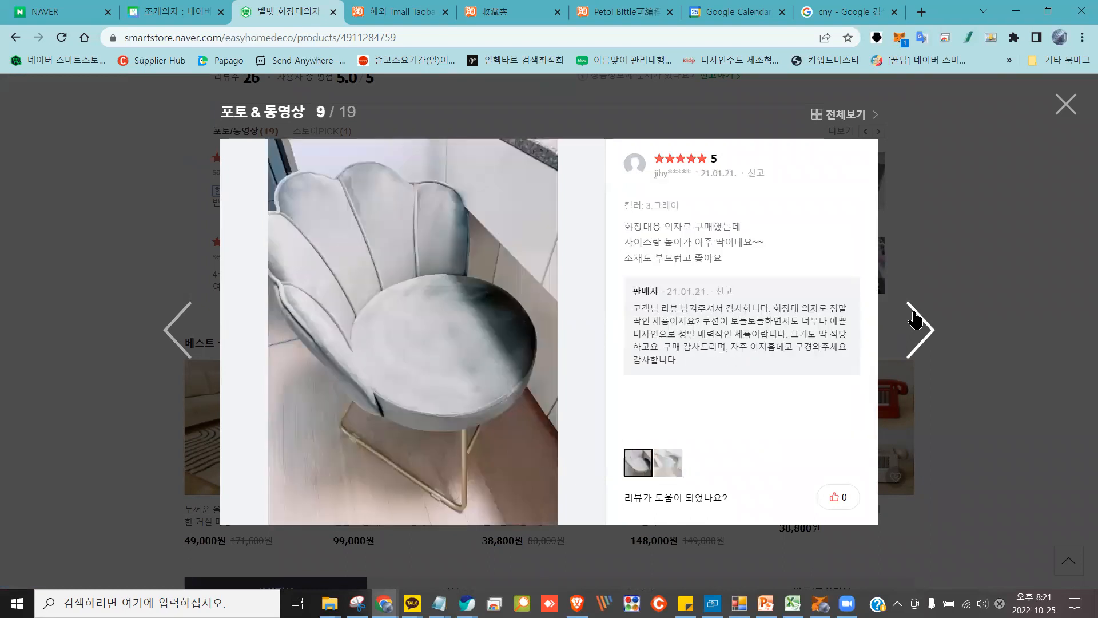
left_click(915, 321)
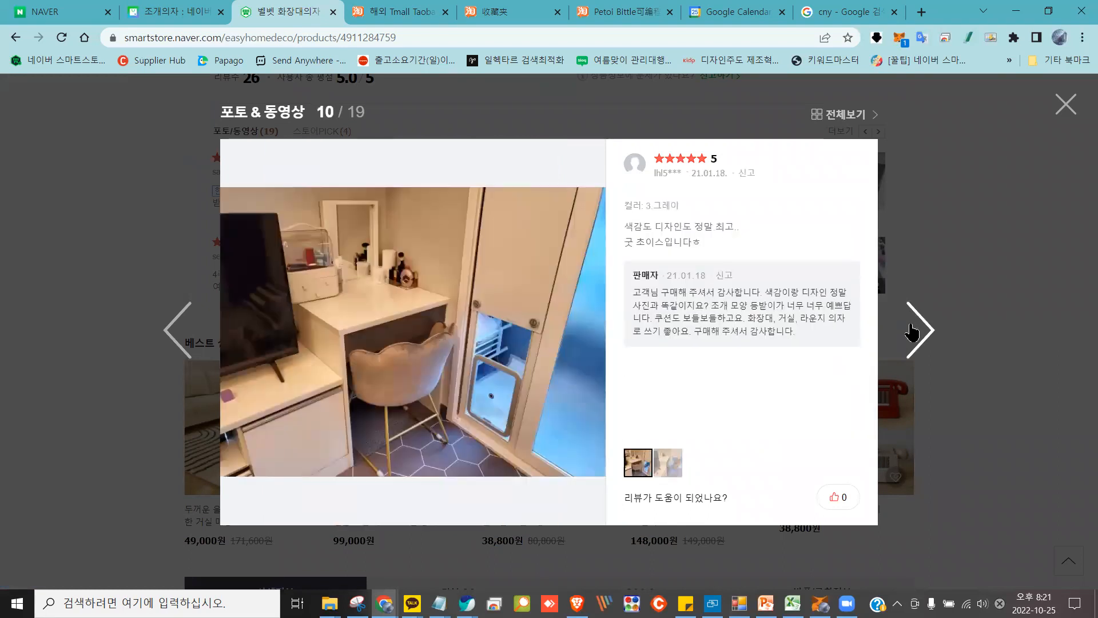
left_click(914, 330)
left_click(913, 330)
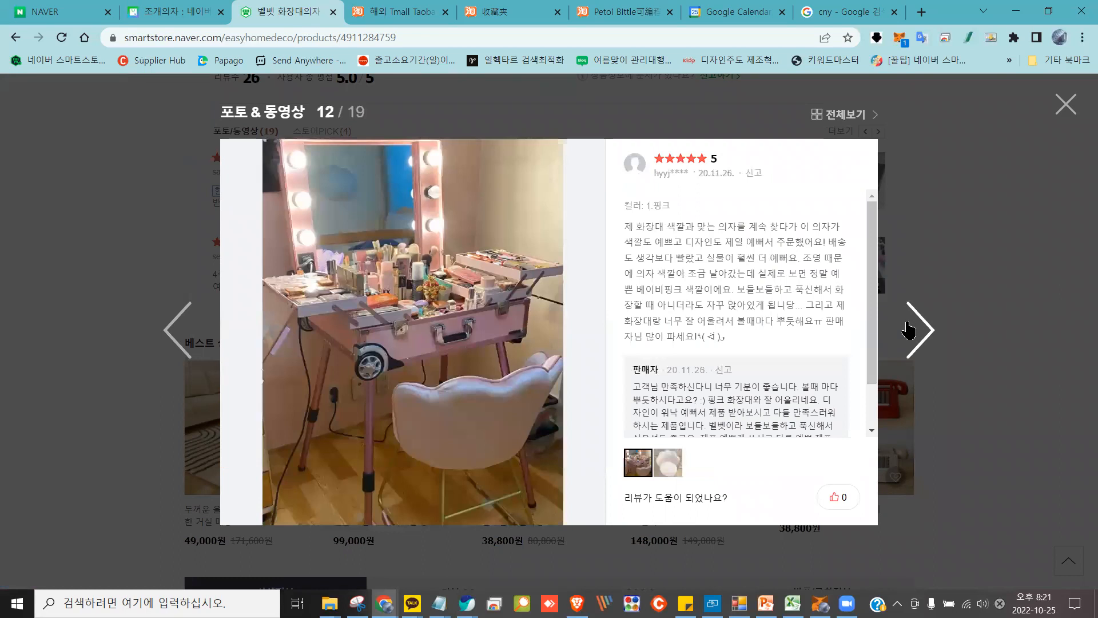
left_click(910, 331)
left_click(910, 331)
left_click(908, 330)
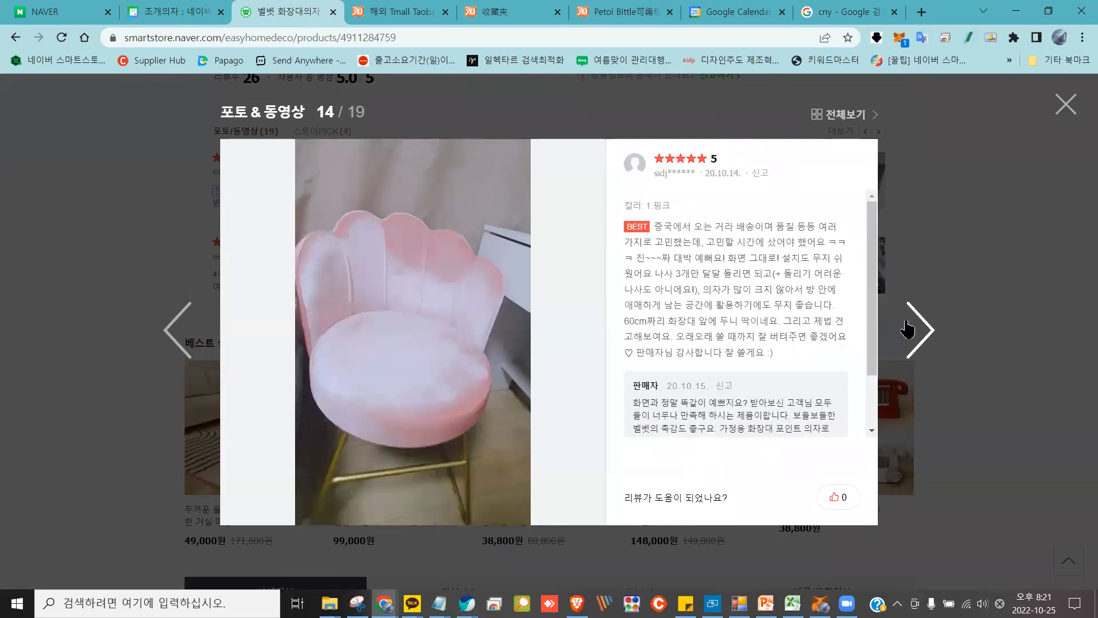
left_click(909, 329)
left_click(908, 330)
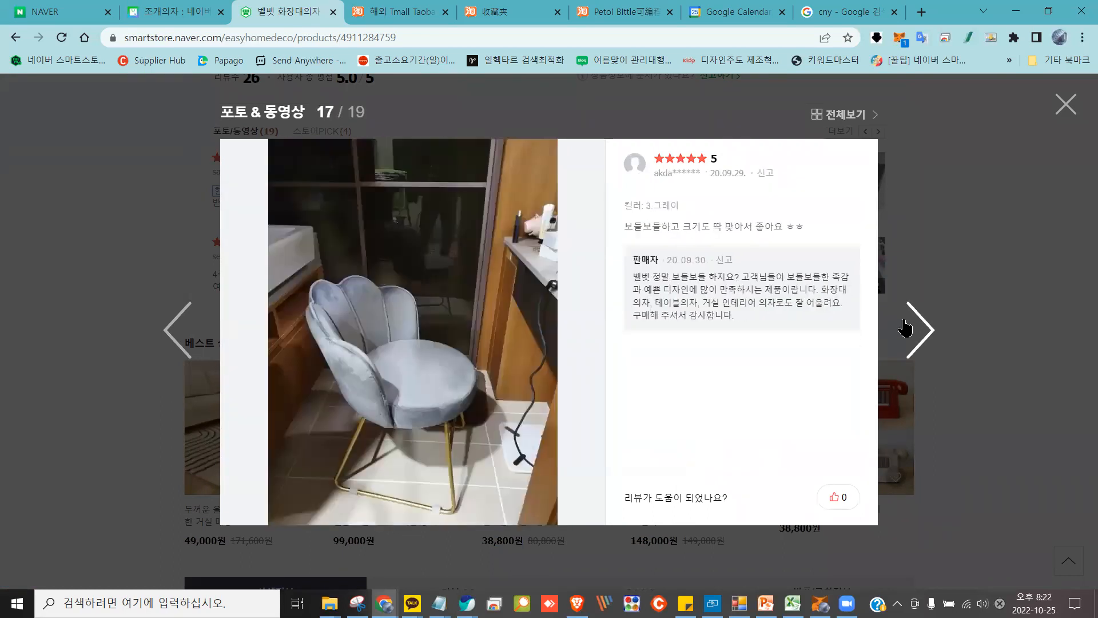
left_click(906, 329)
left_click(908, 329)
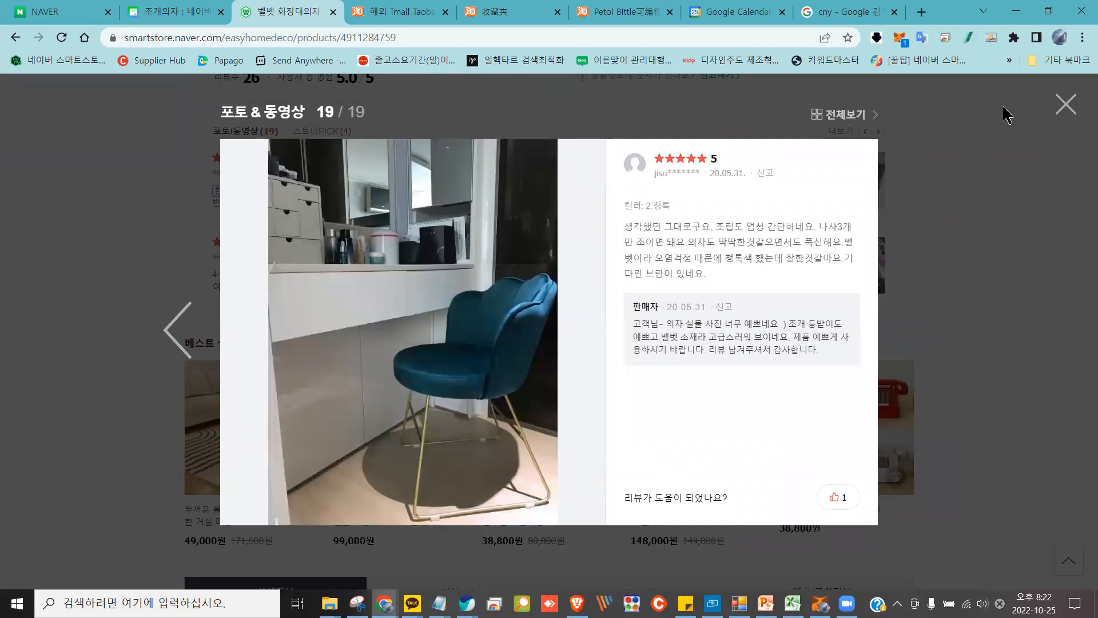
left_click(1067, 106)
Return to the vanity chair's main photo and its 86,300원 maximum discount price
scroll(930, 366, "up", 8)
scroll(930, 365, "up", 6)
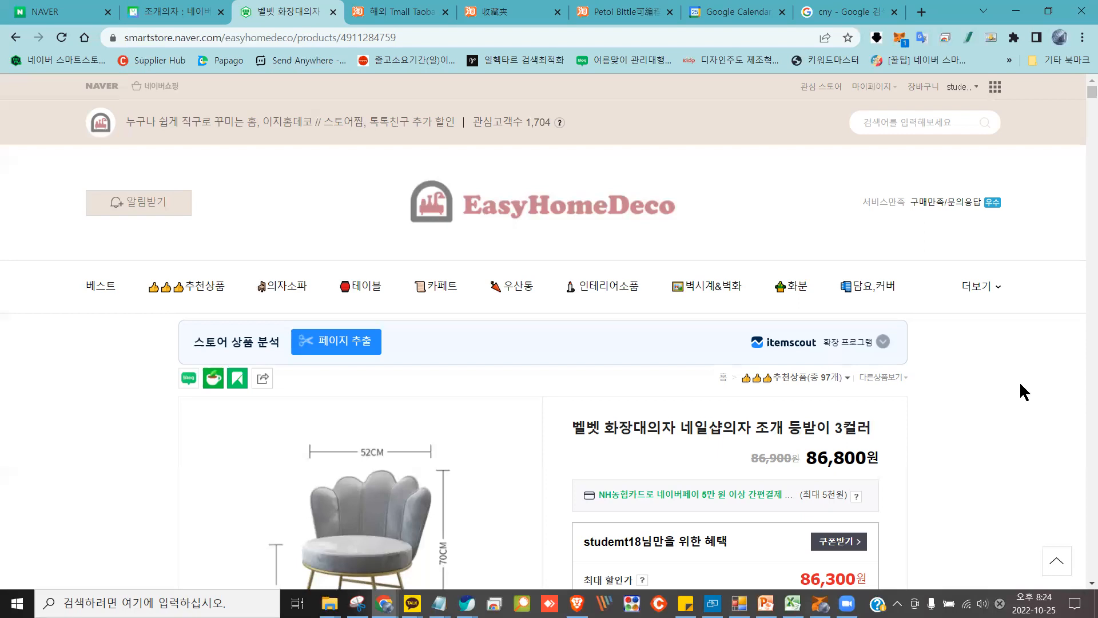
scroll(1011, 379, "down", 3)
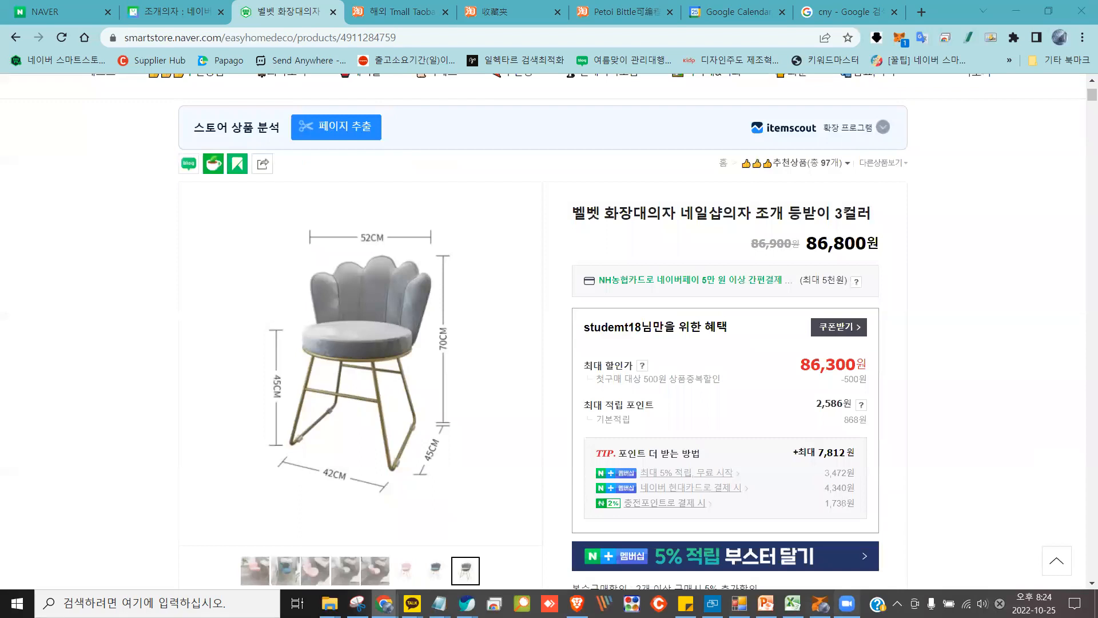